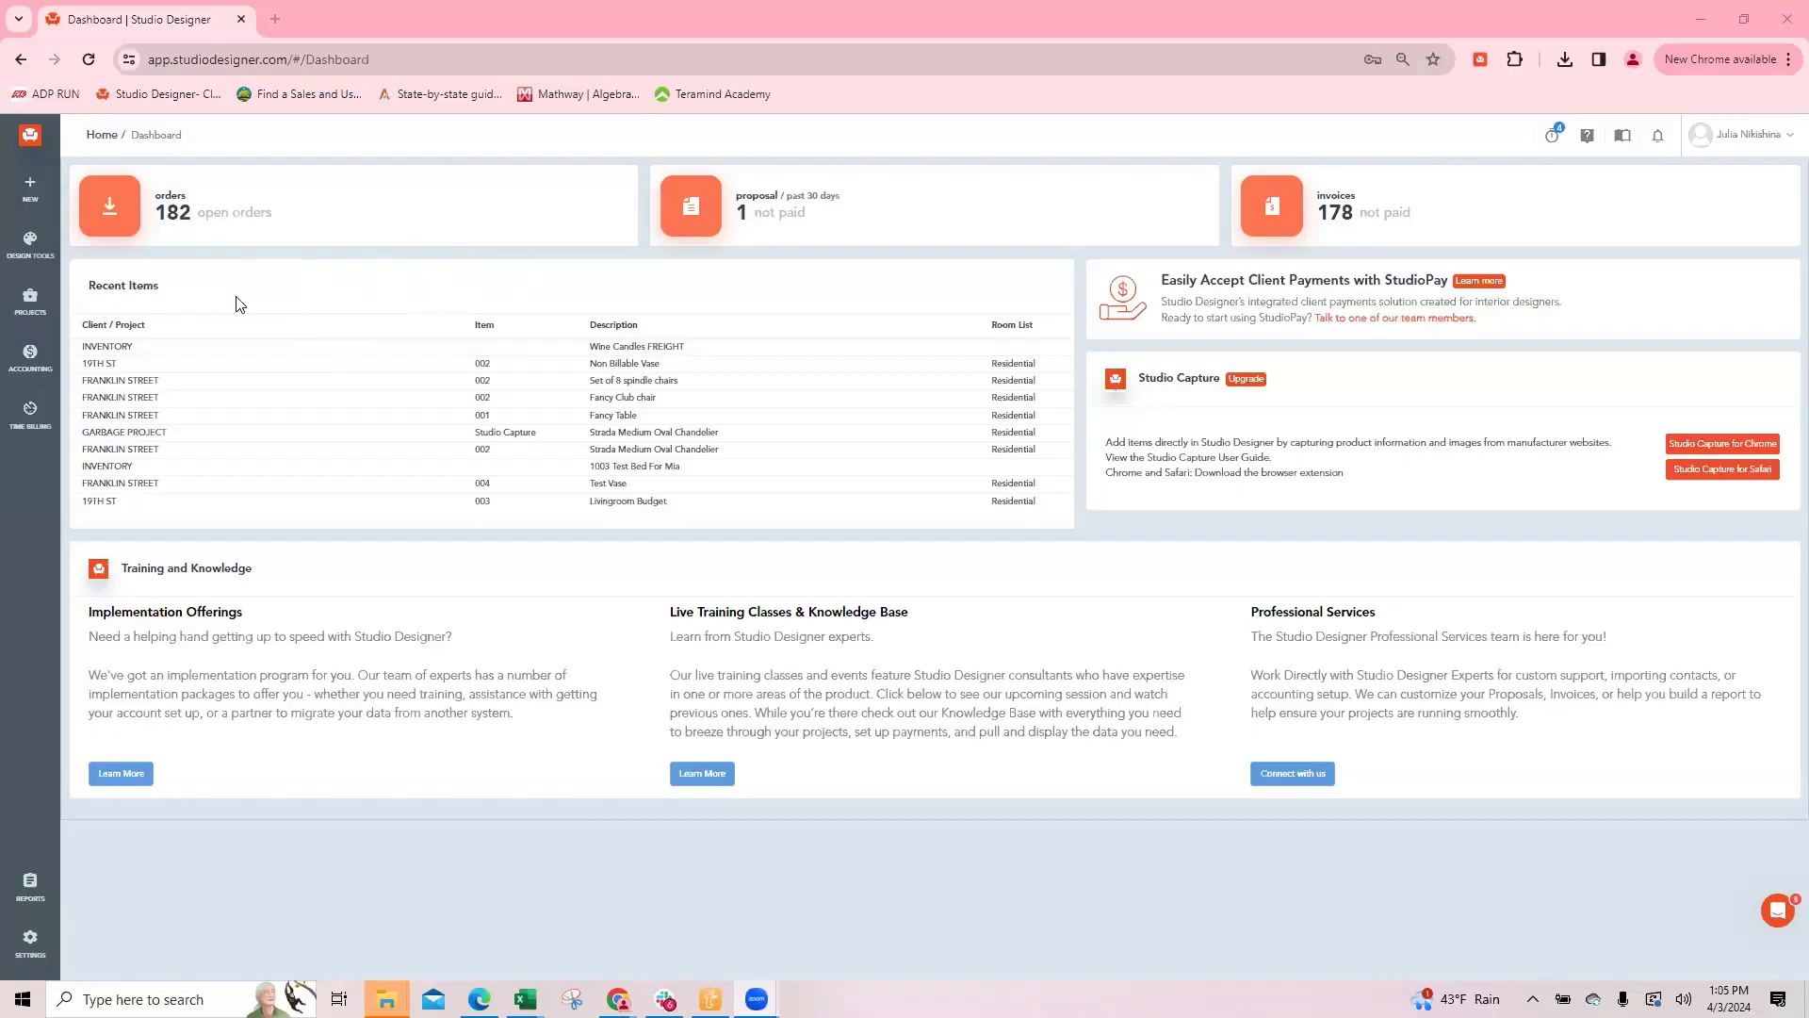
# Step: Open the project items list and filter it to the 19TH ST client project
pyautogui.click(31, 299)
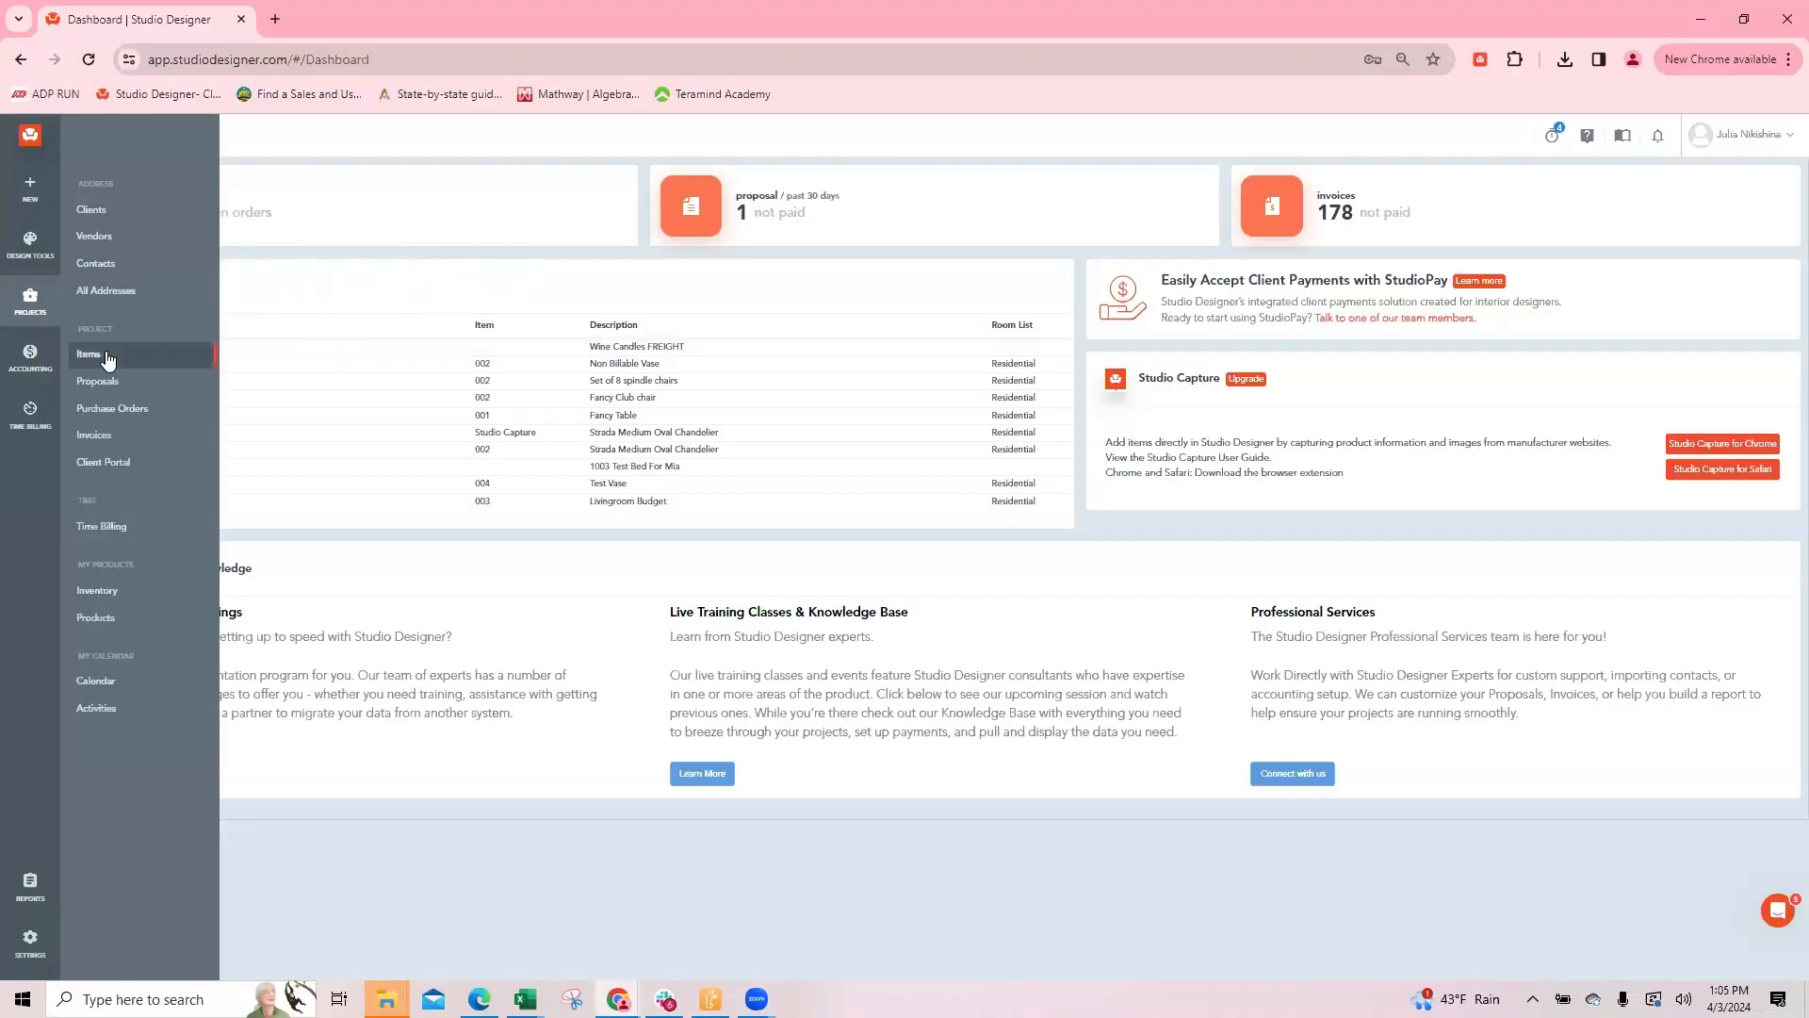
pyautogui.click(94, 359)
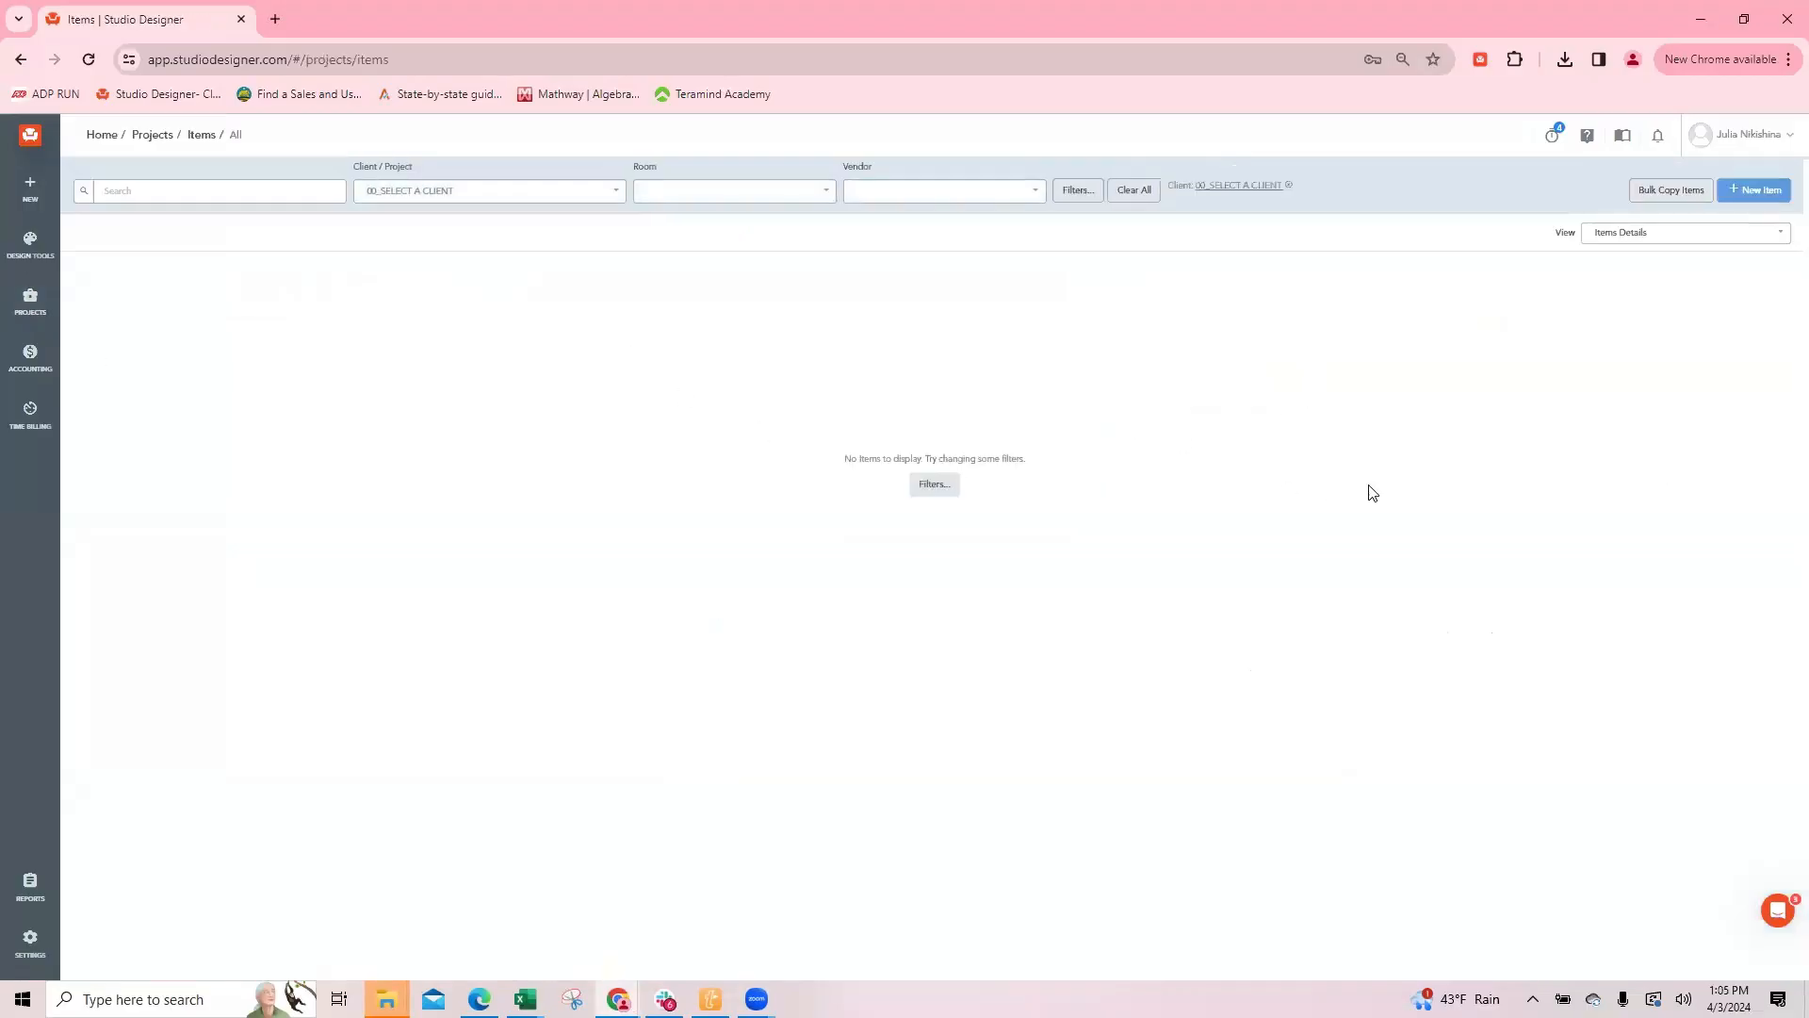
pyautogui.click(400, 196)
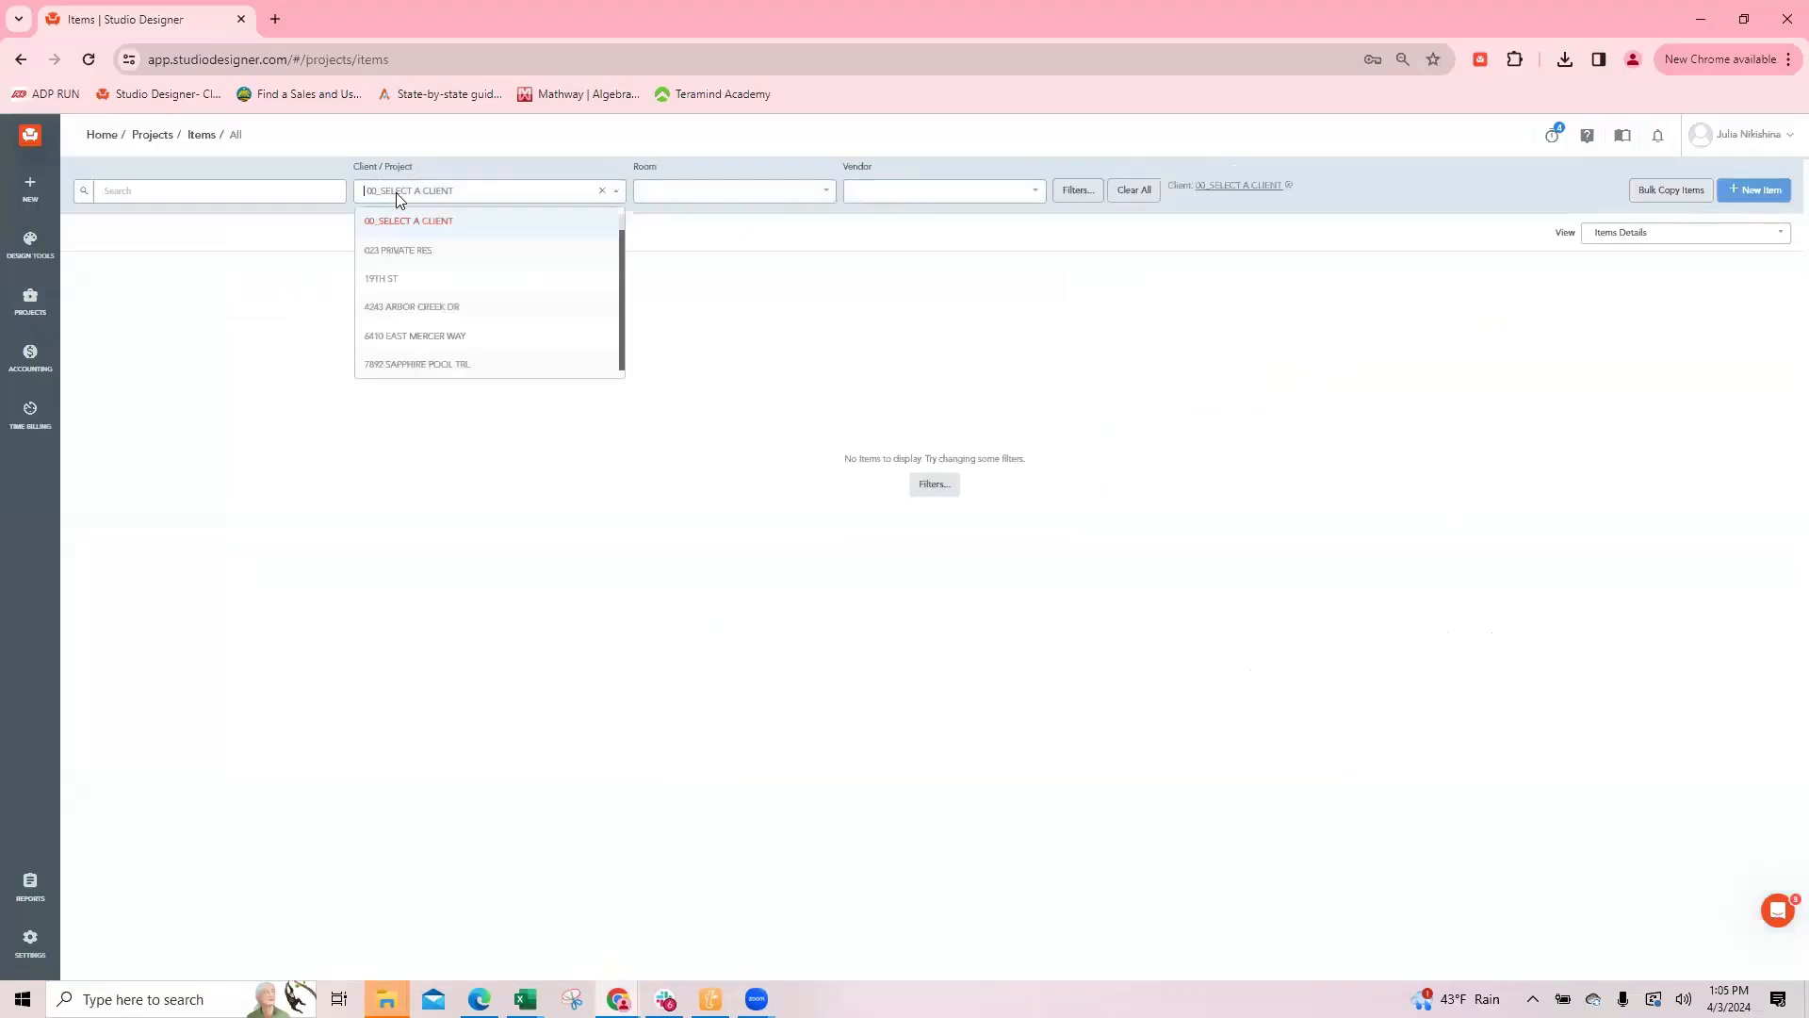
pyautogui.write('19th')
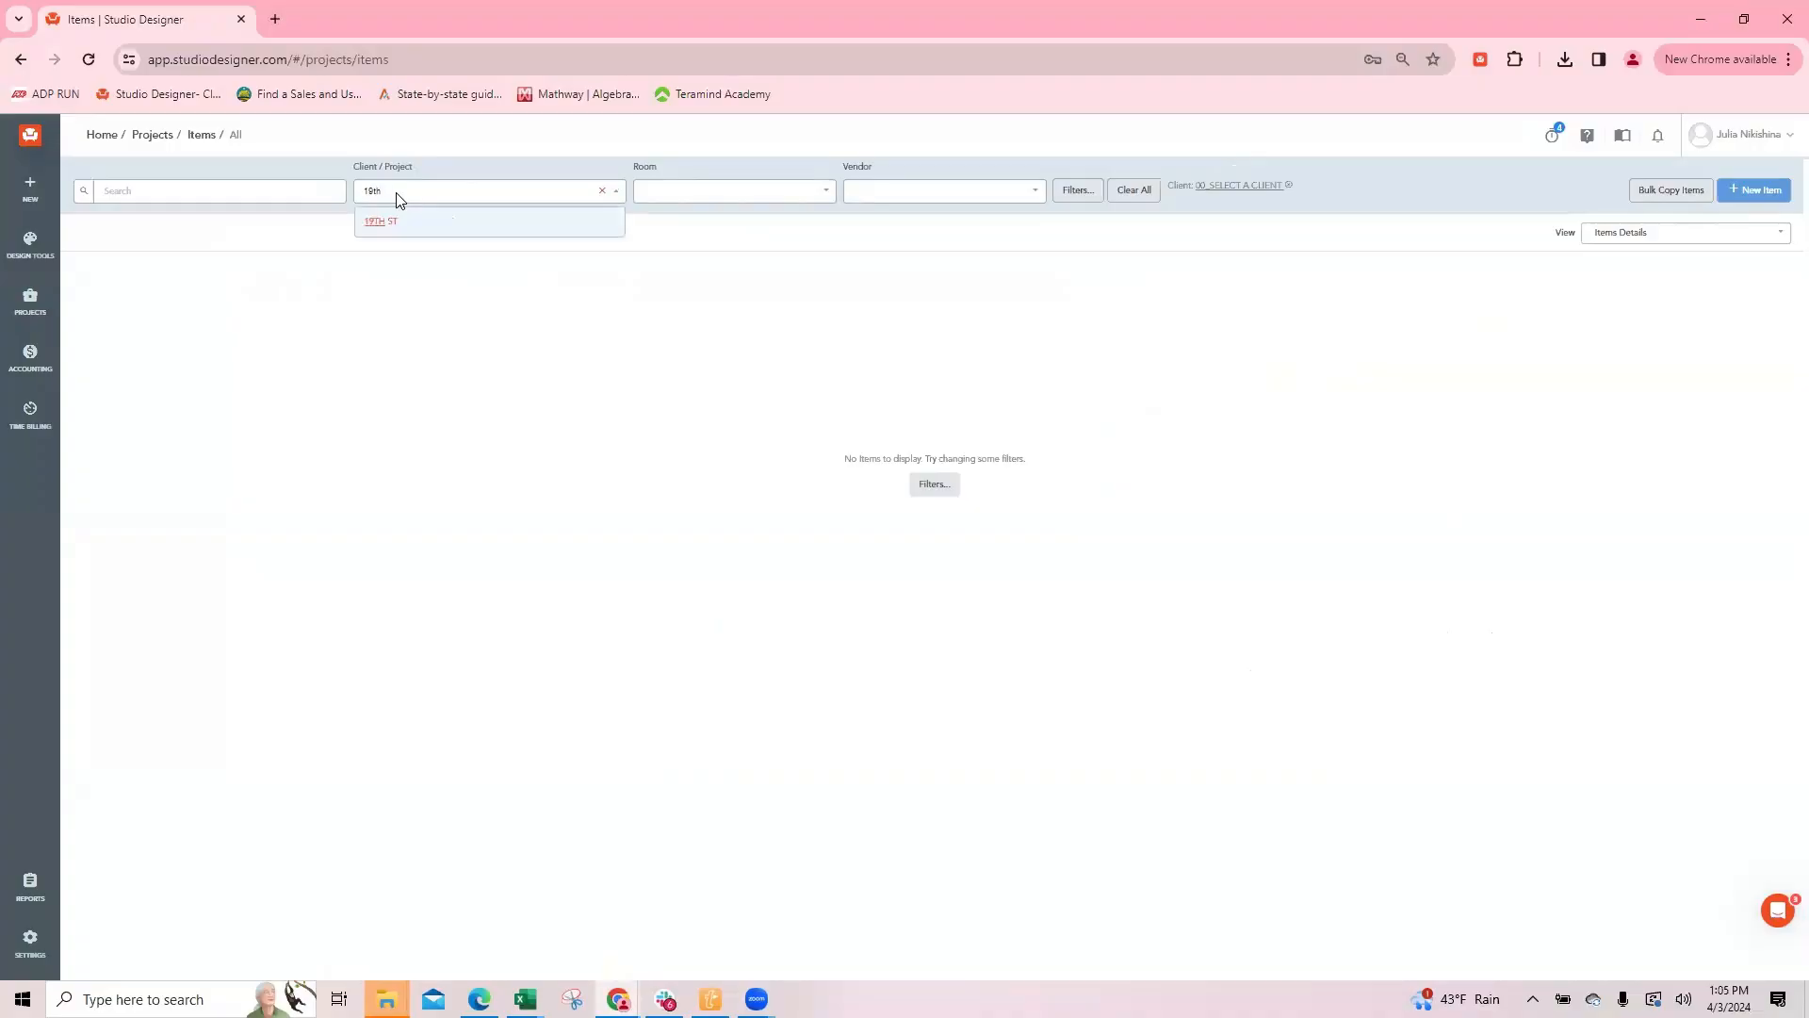
pyautogui.click(379, 222)
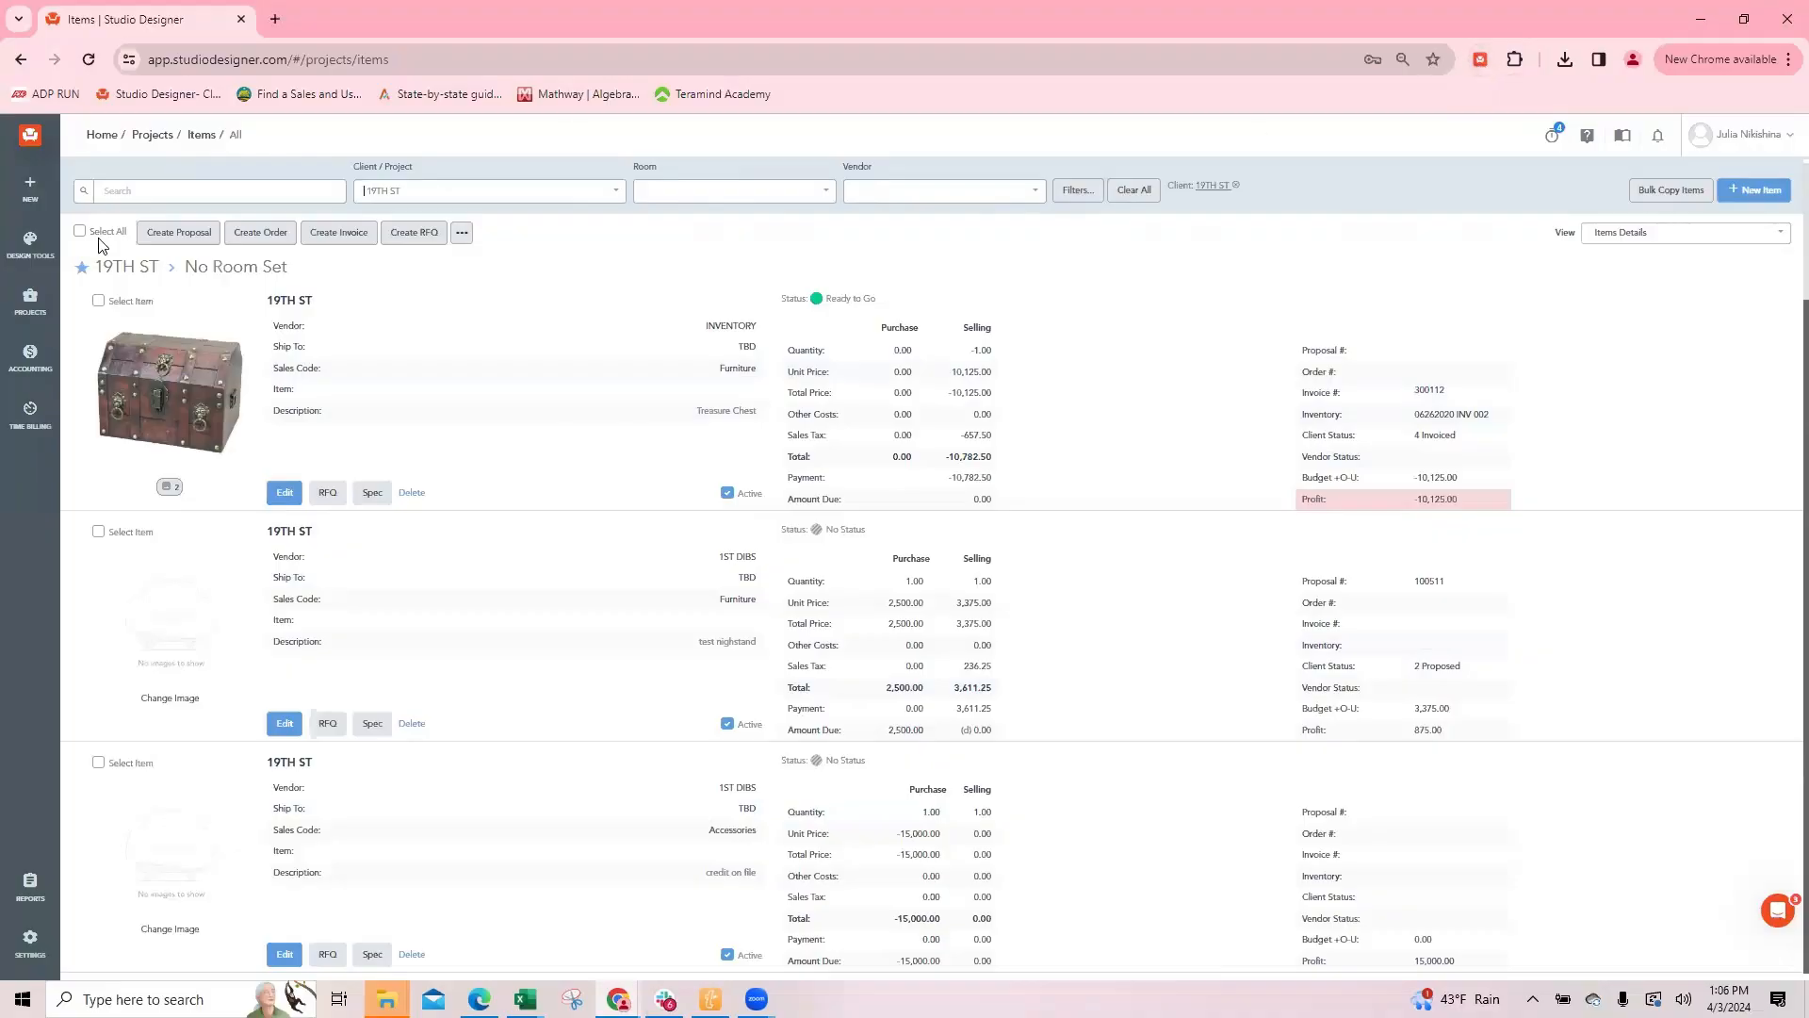
# Step: Open the dashboard in a second browser tab, view it and return to the 19TH ST items list
pyautogui.rightClick(99, 137)
pyautogui.click(160, 144)
pyautogui.click(302, 19)
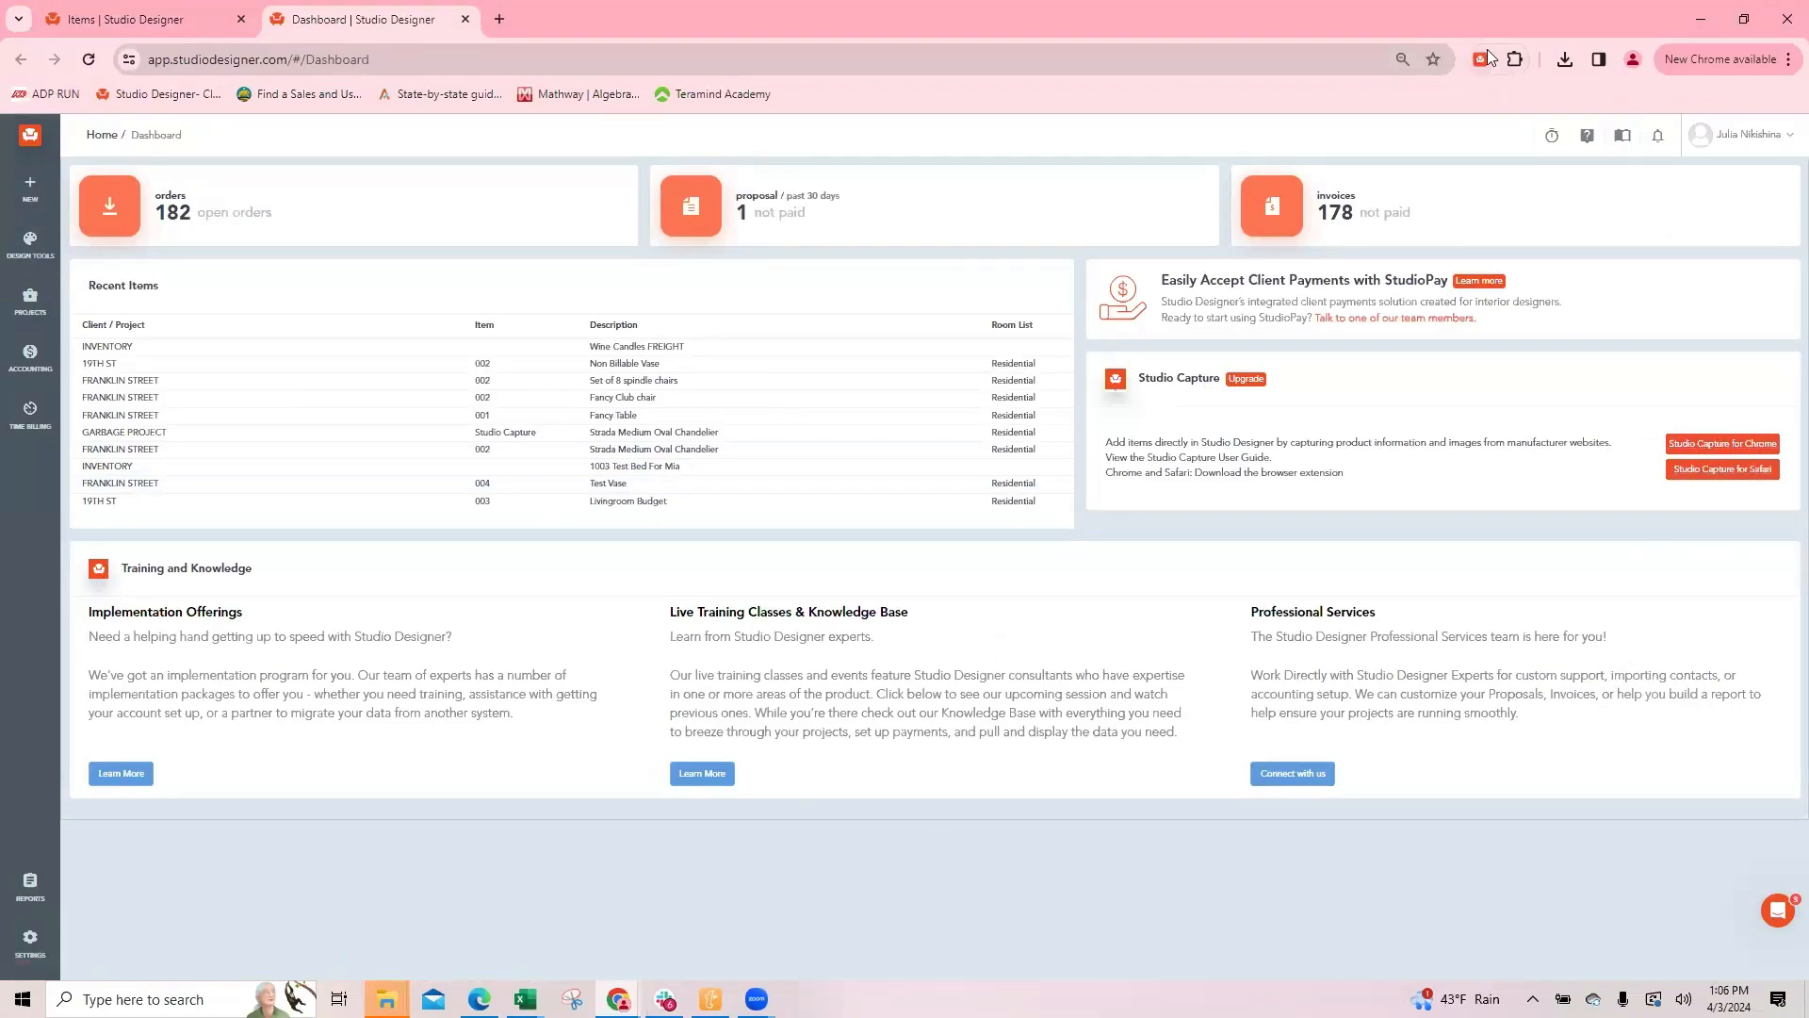
pyautogui.click(113, 21)
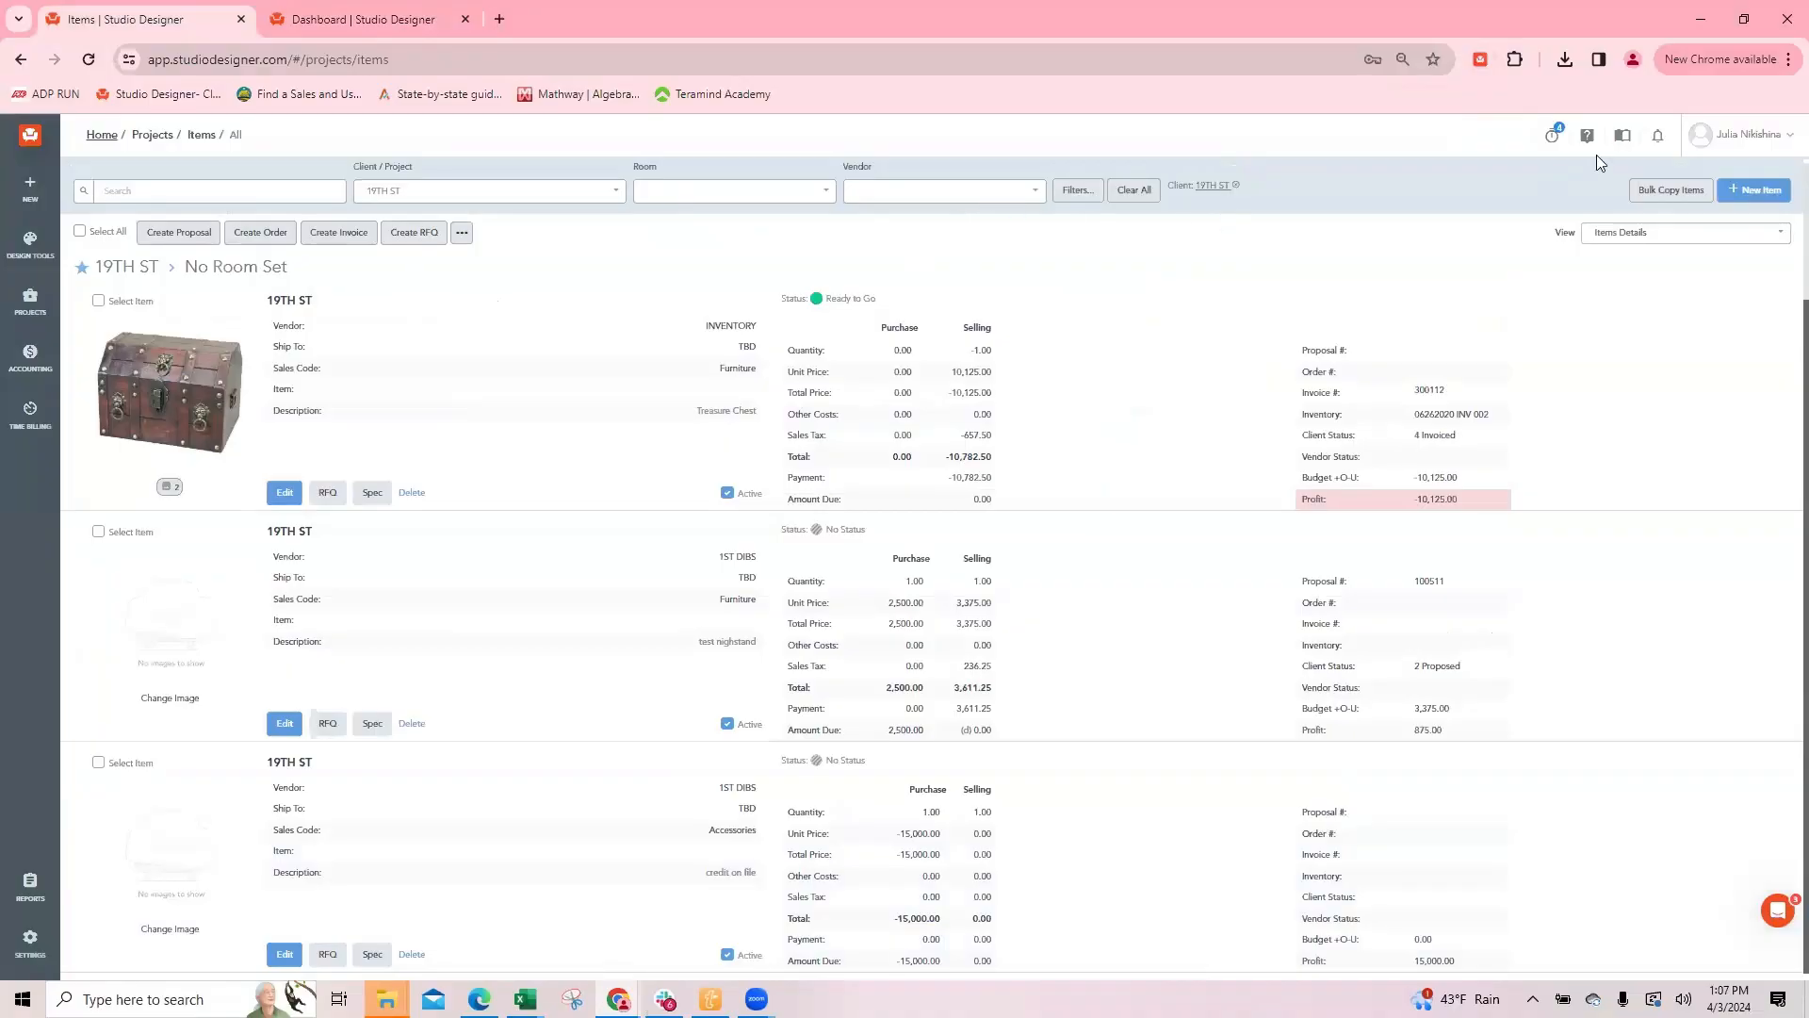
# Step: Start a new item with vendor 1ST DIBS, ship-to address 19TH ST and sales code Accessories
pyautogui.click(1746, 193)
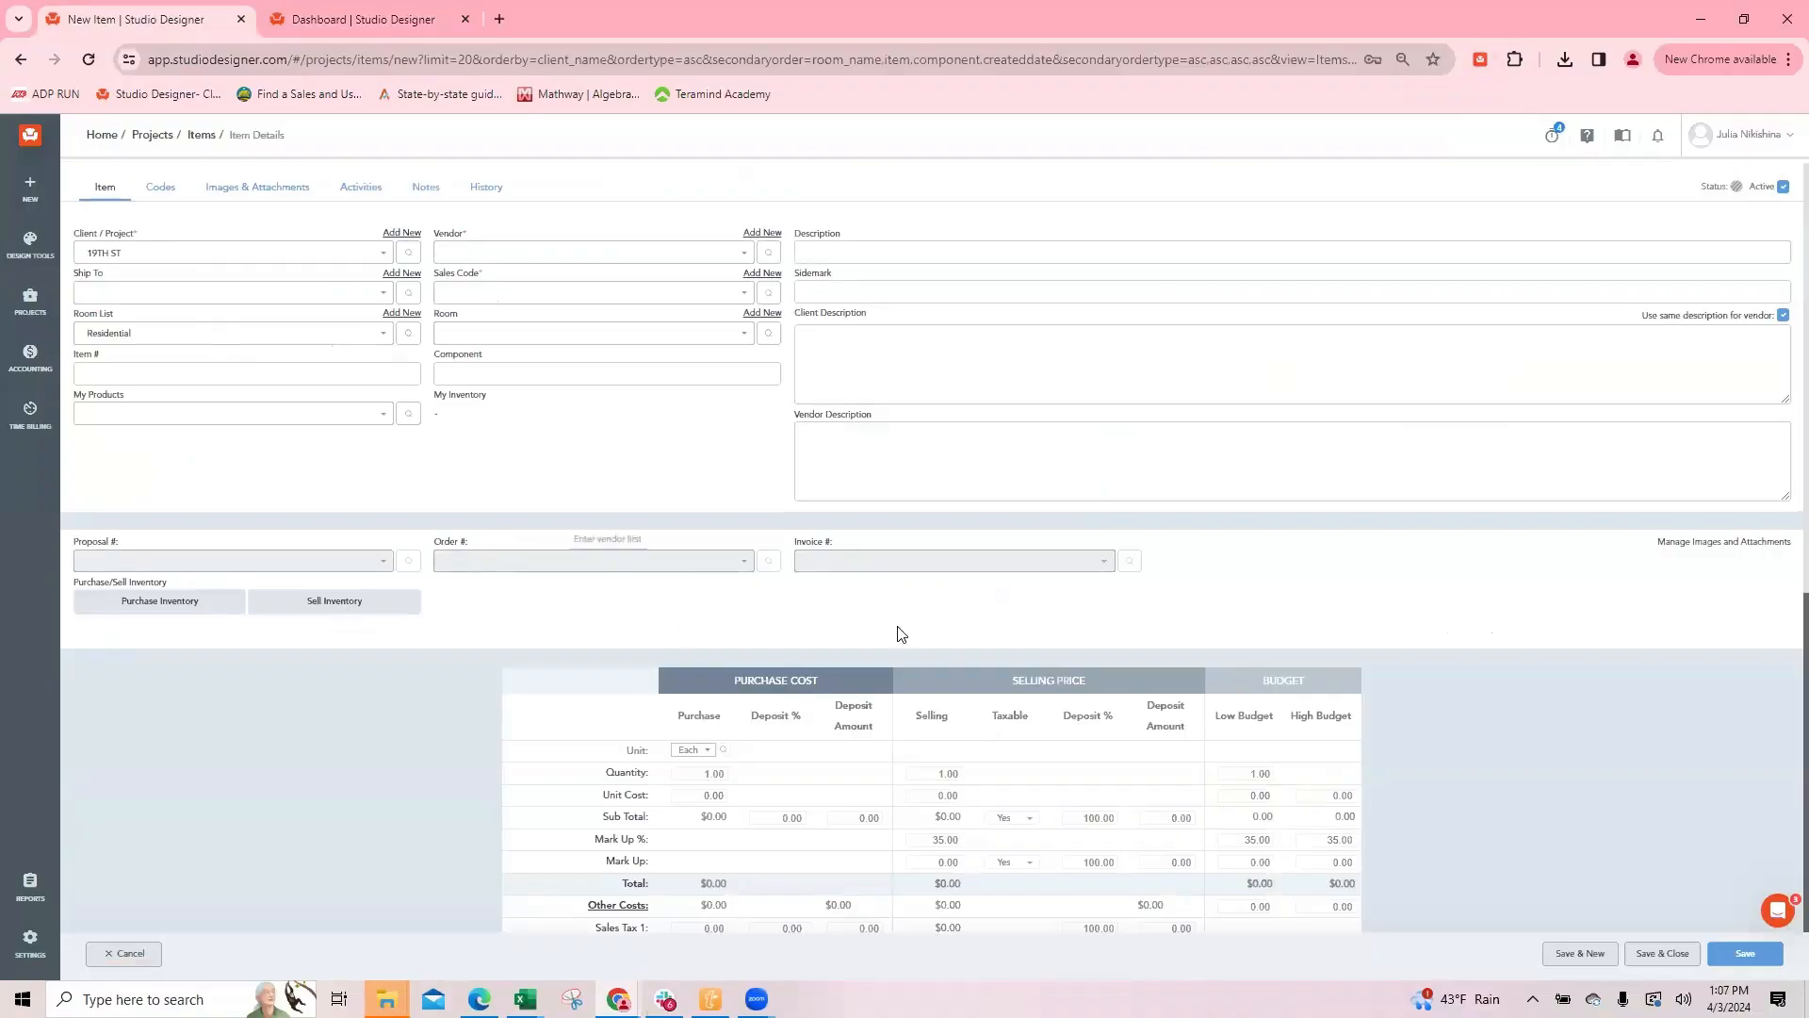
pyautogui.click(464, 254)
pyautogui.write('1st')
pyautogui.click(463, 283)
pyautogui.click(126, 289)
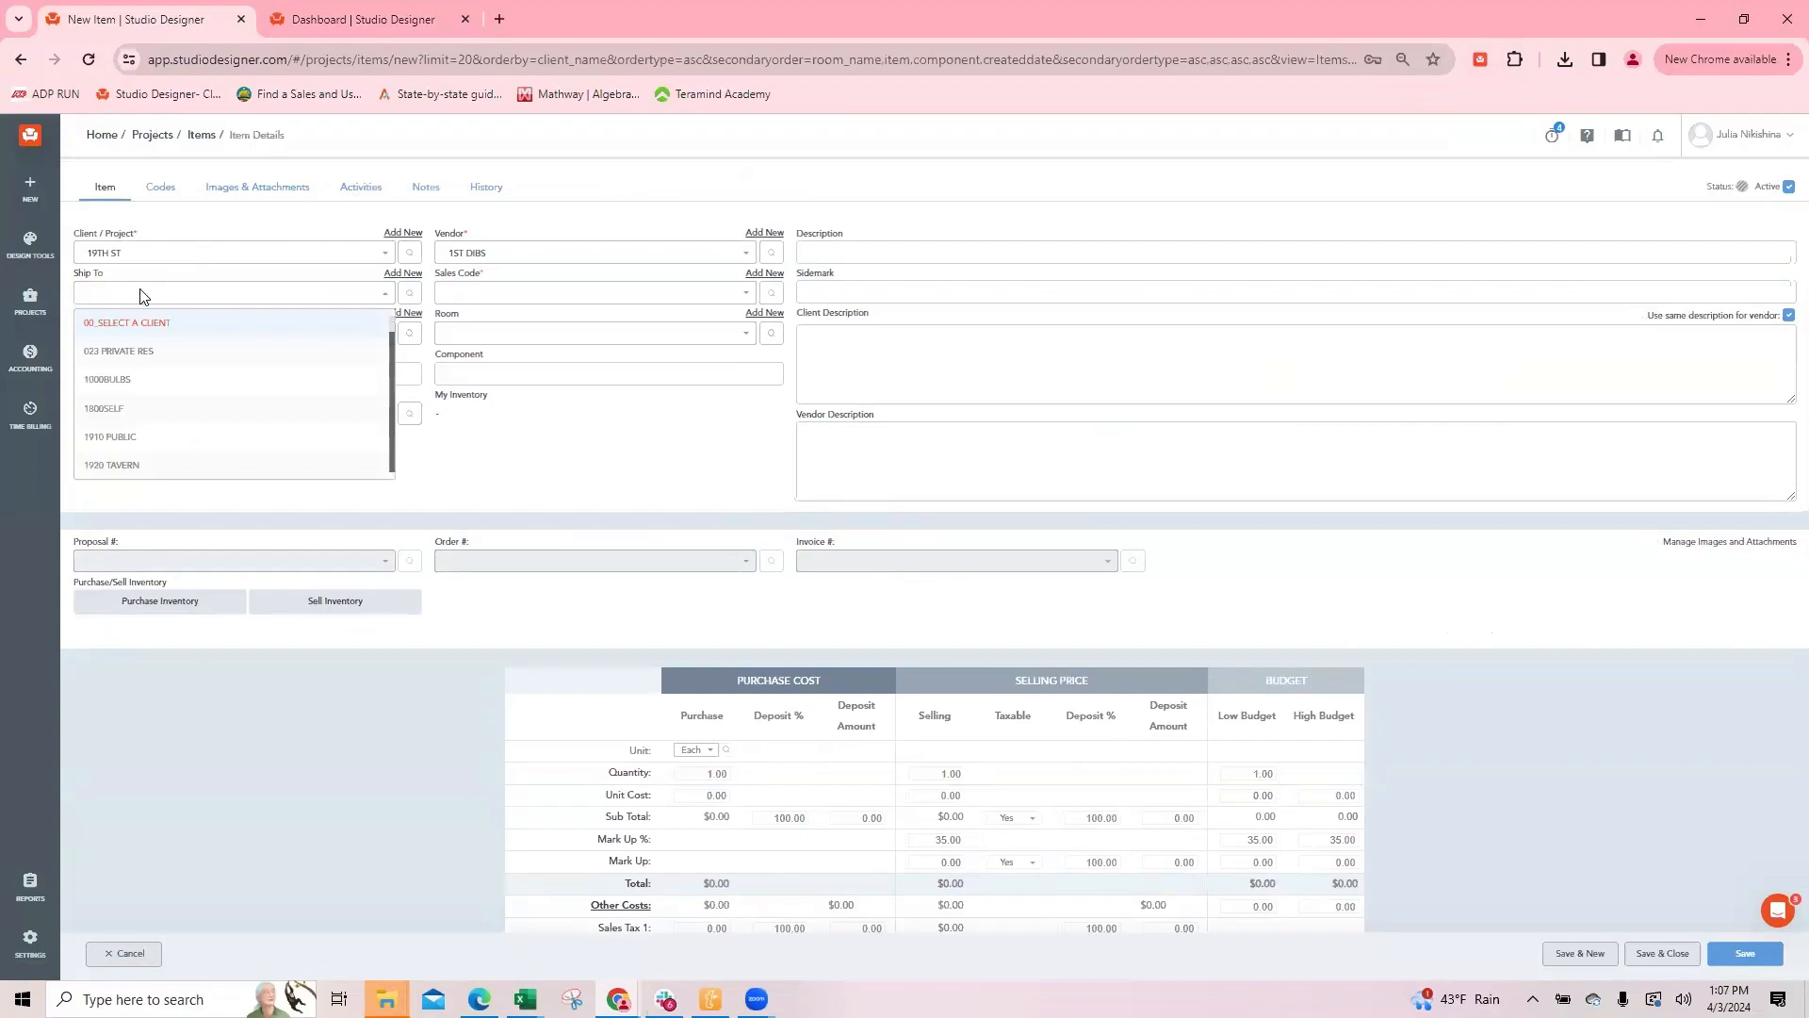
pyautogui.write('19th')
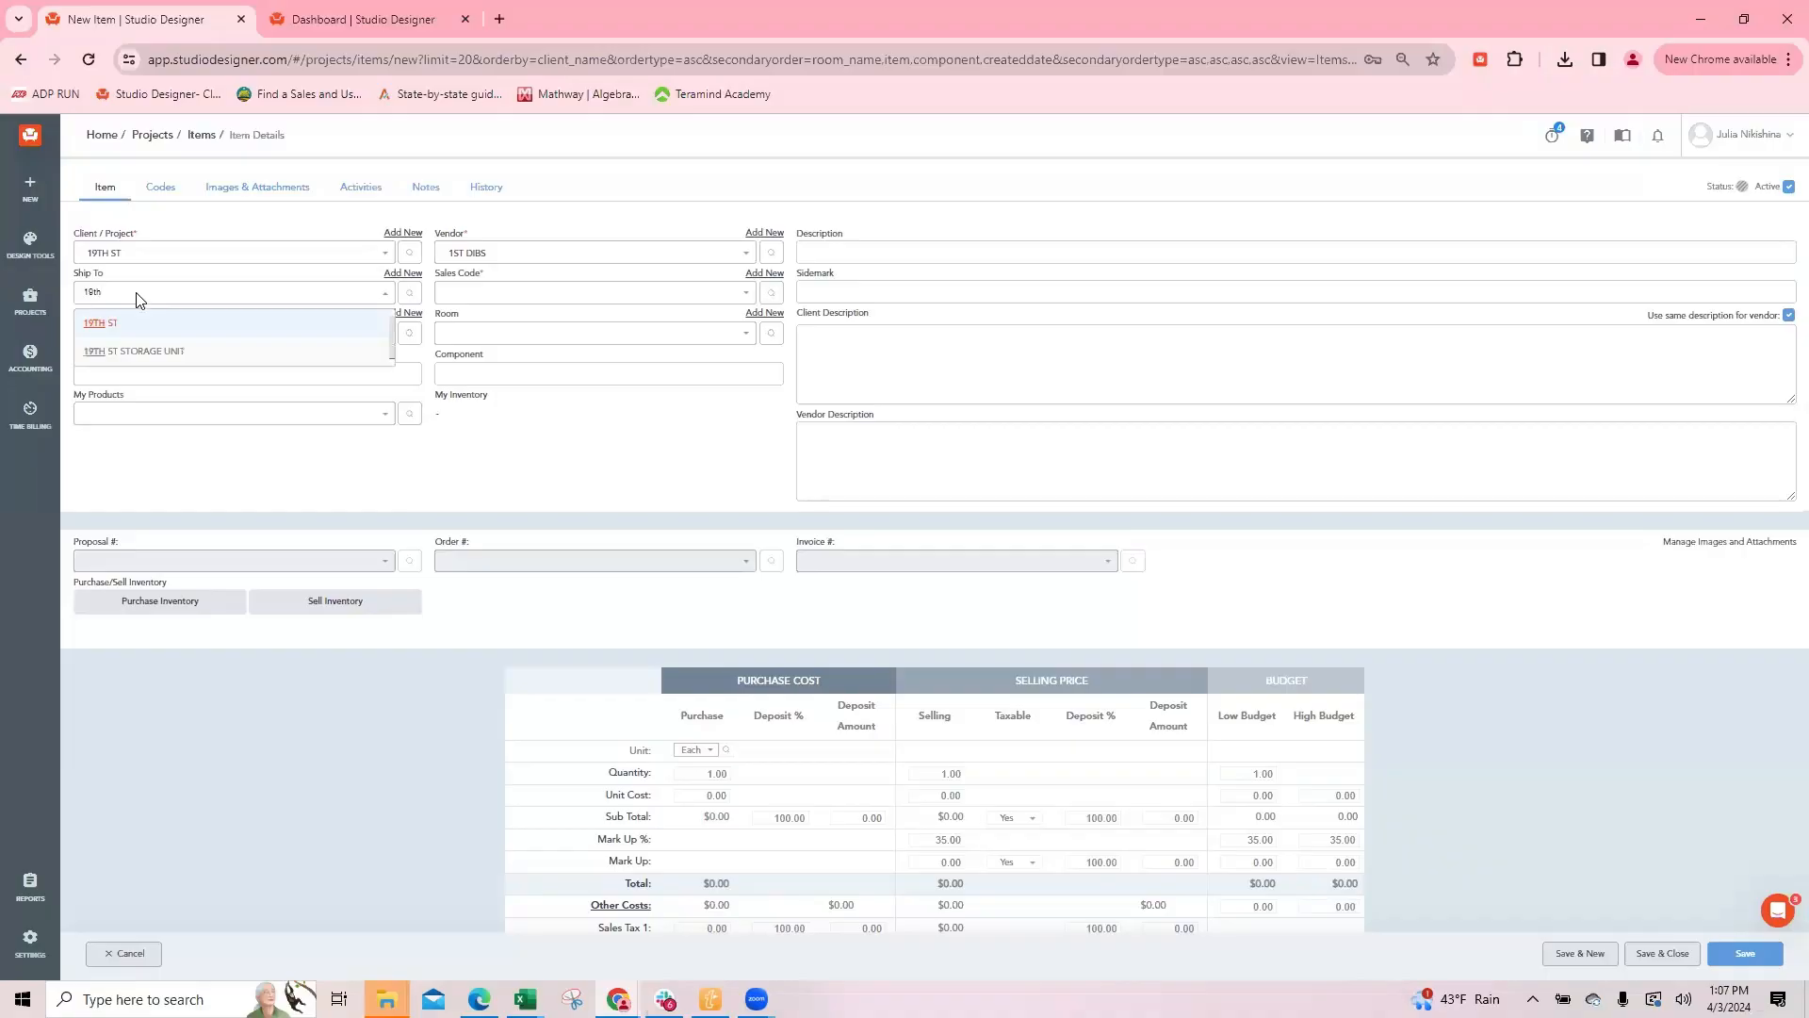
pyautogui.click(97, 323)
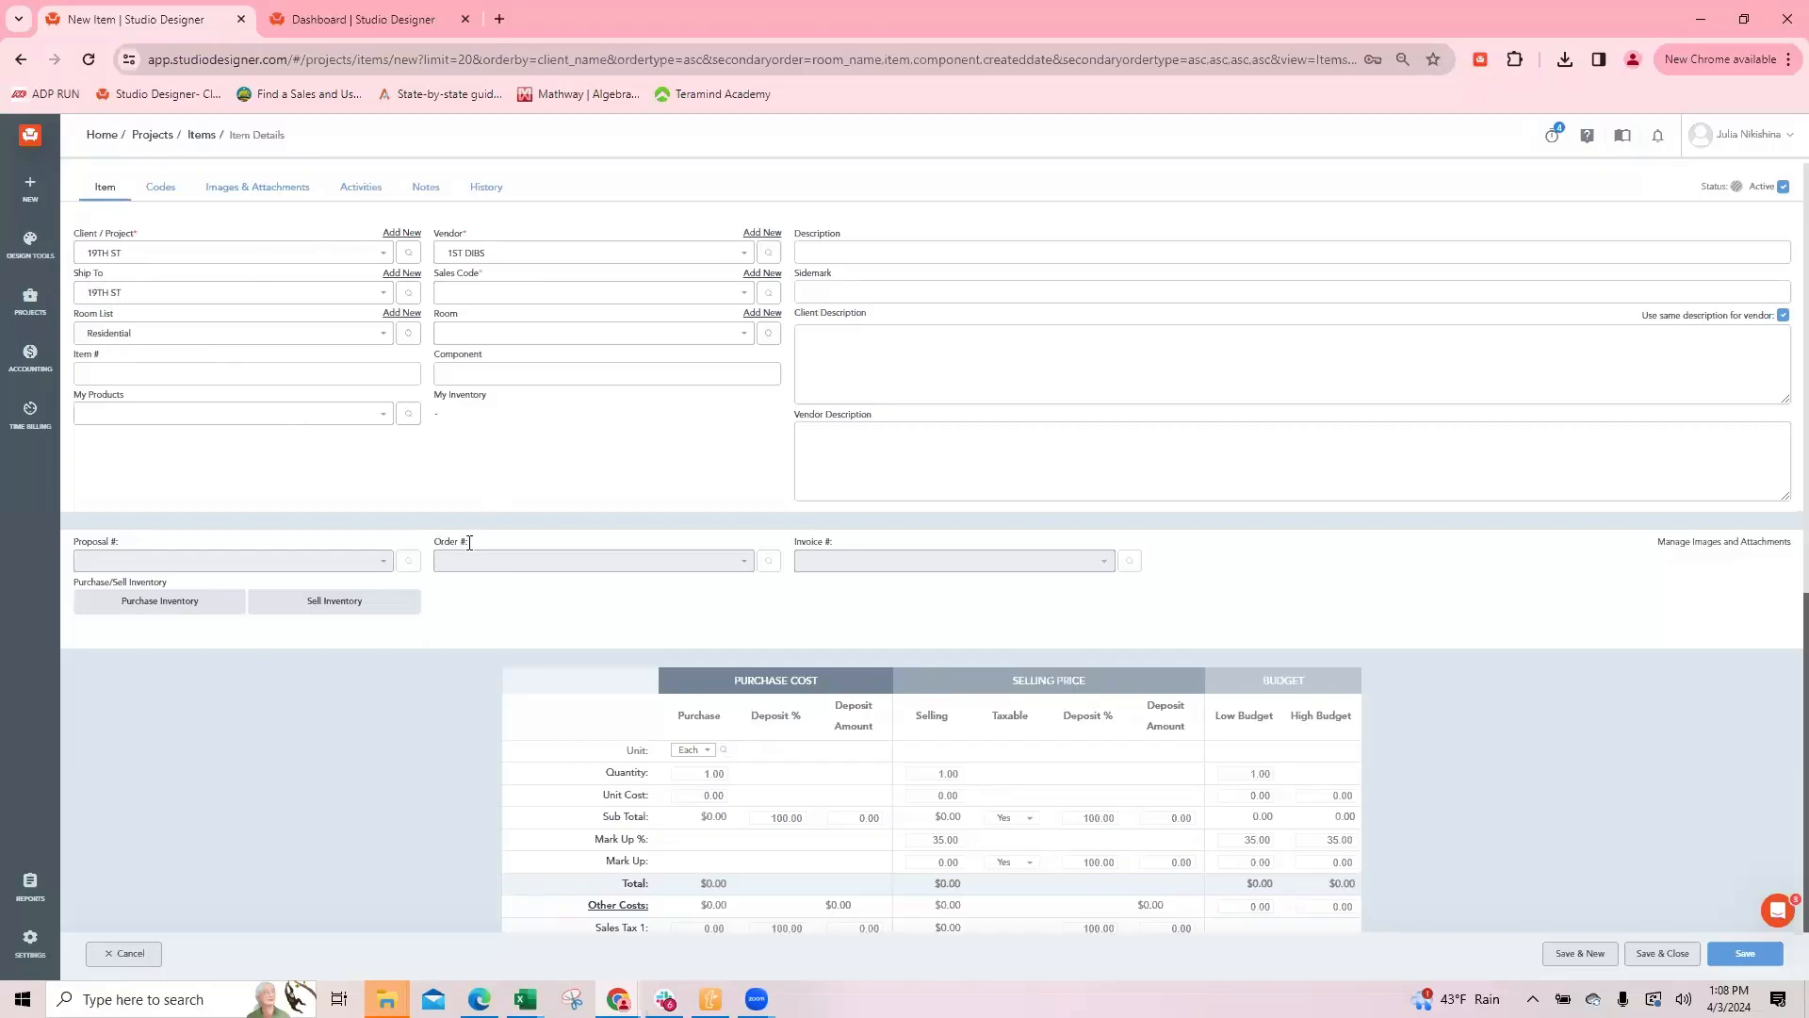
pyautogui.click(457, 292)
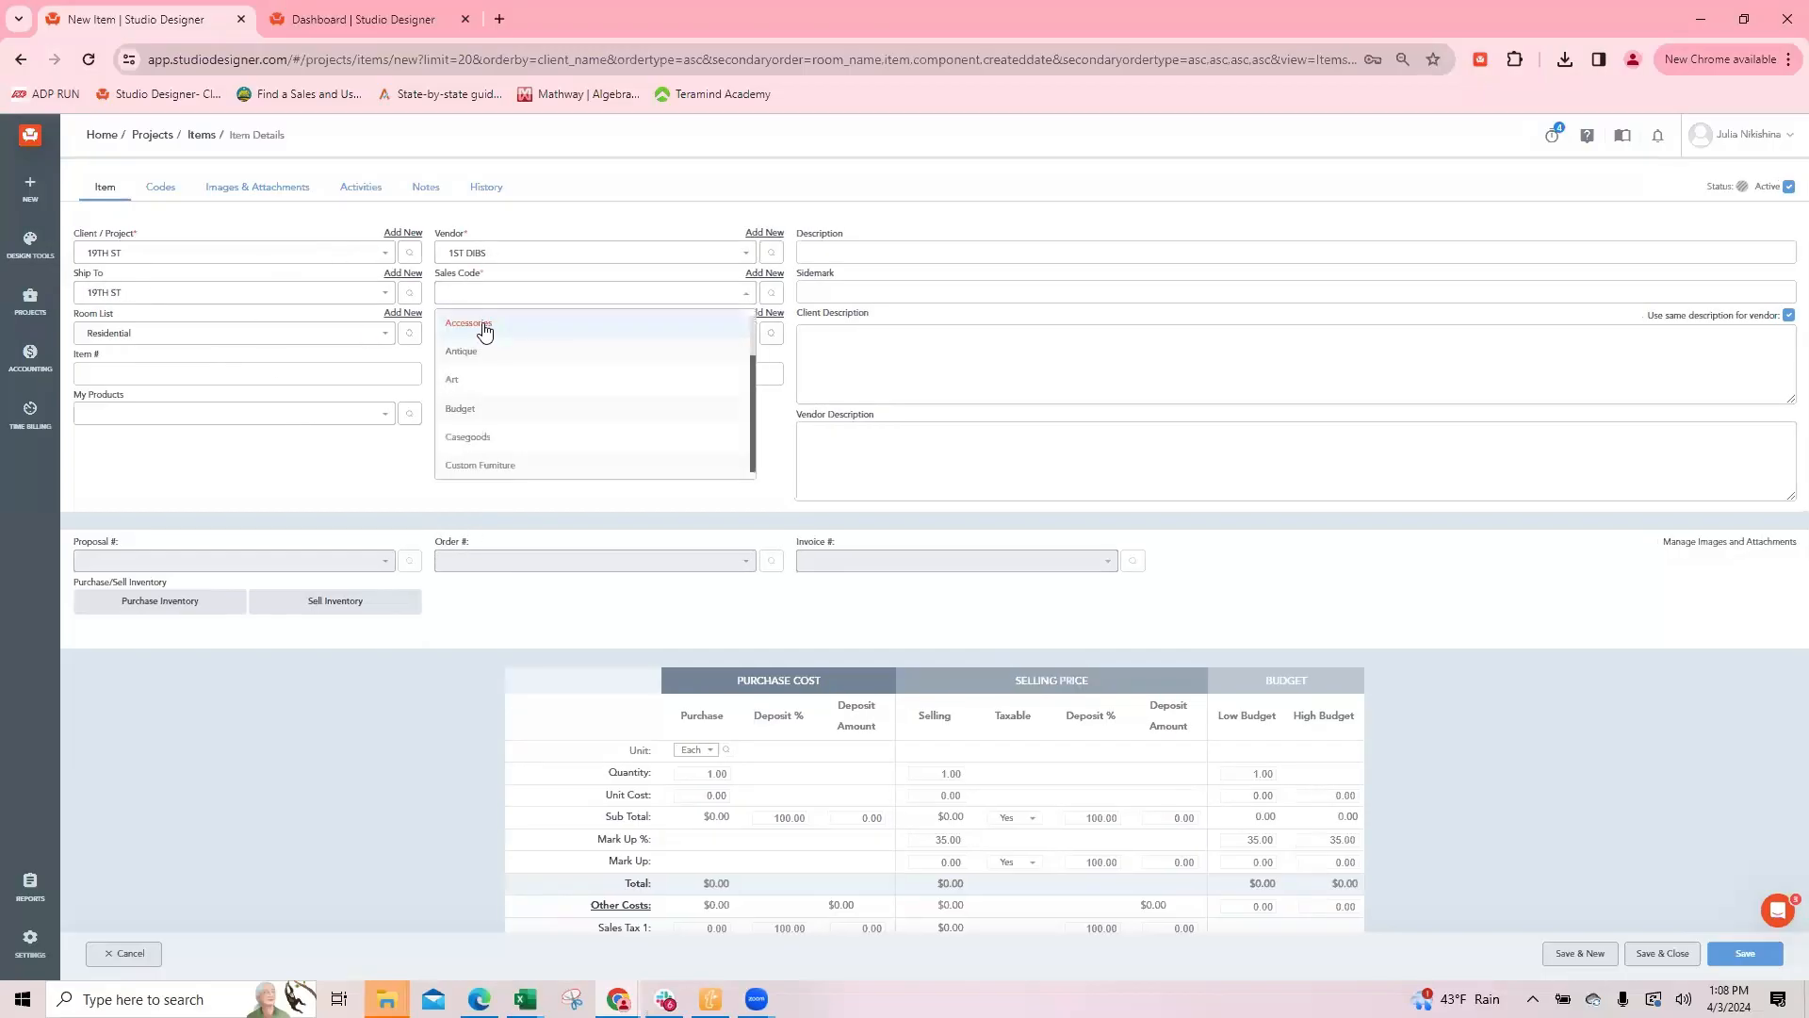
pyautogui.click(484, 329)
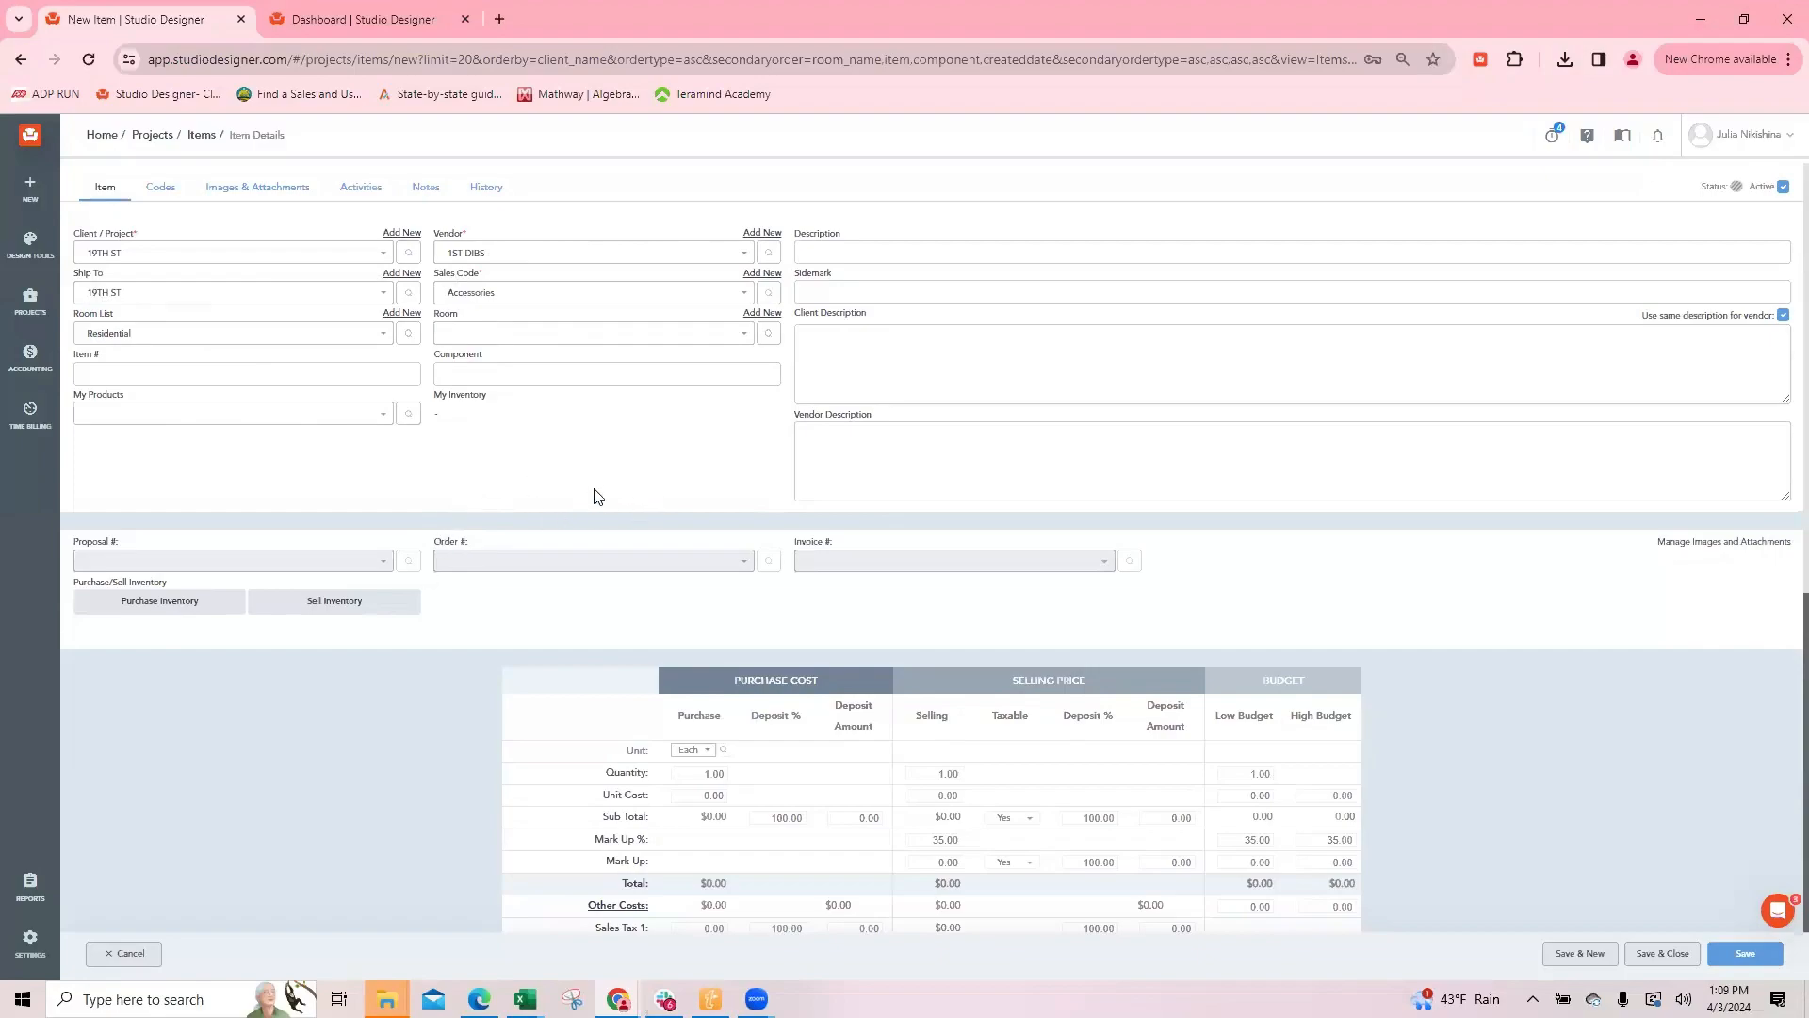
# Step: Save the new item and add the glass pendant light image from the 19TH ST media library folder to it
pyautogui.click(825, 247)
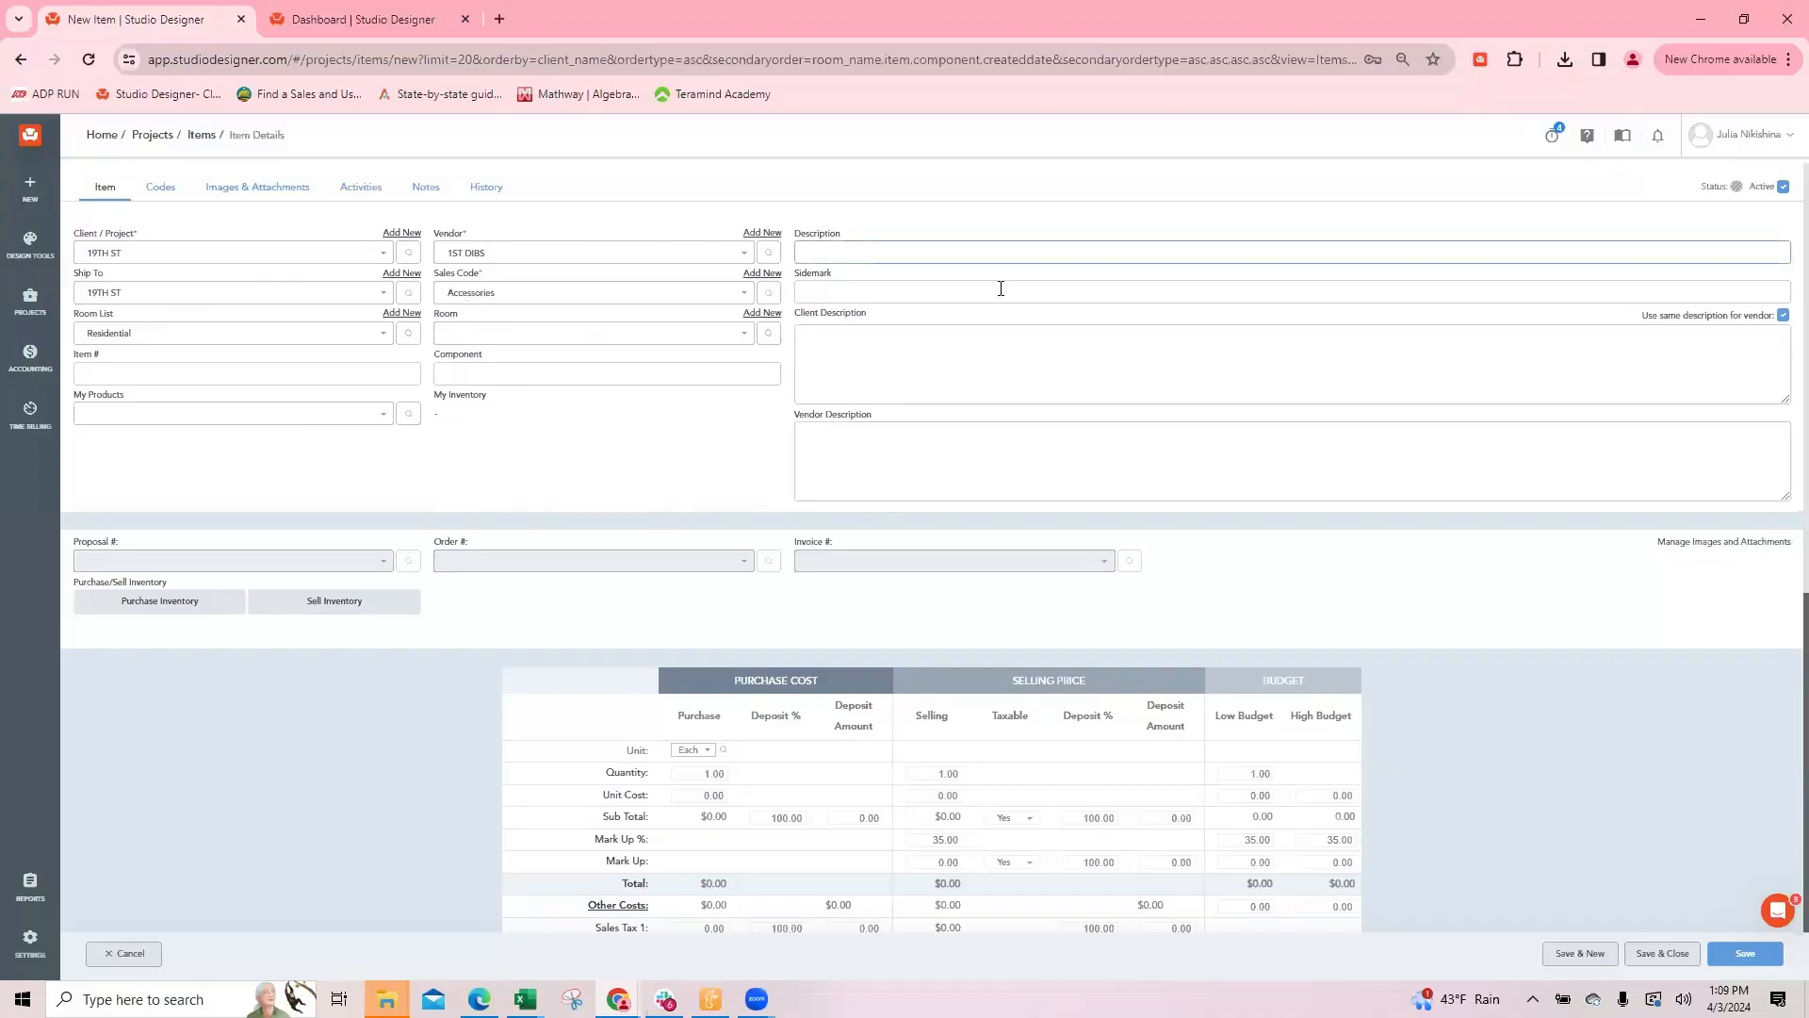
pyautogui.click(261, 187)
pyautogui.click(933, 442)
pyautogui.click(1005, 213)
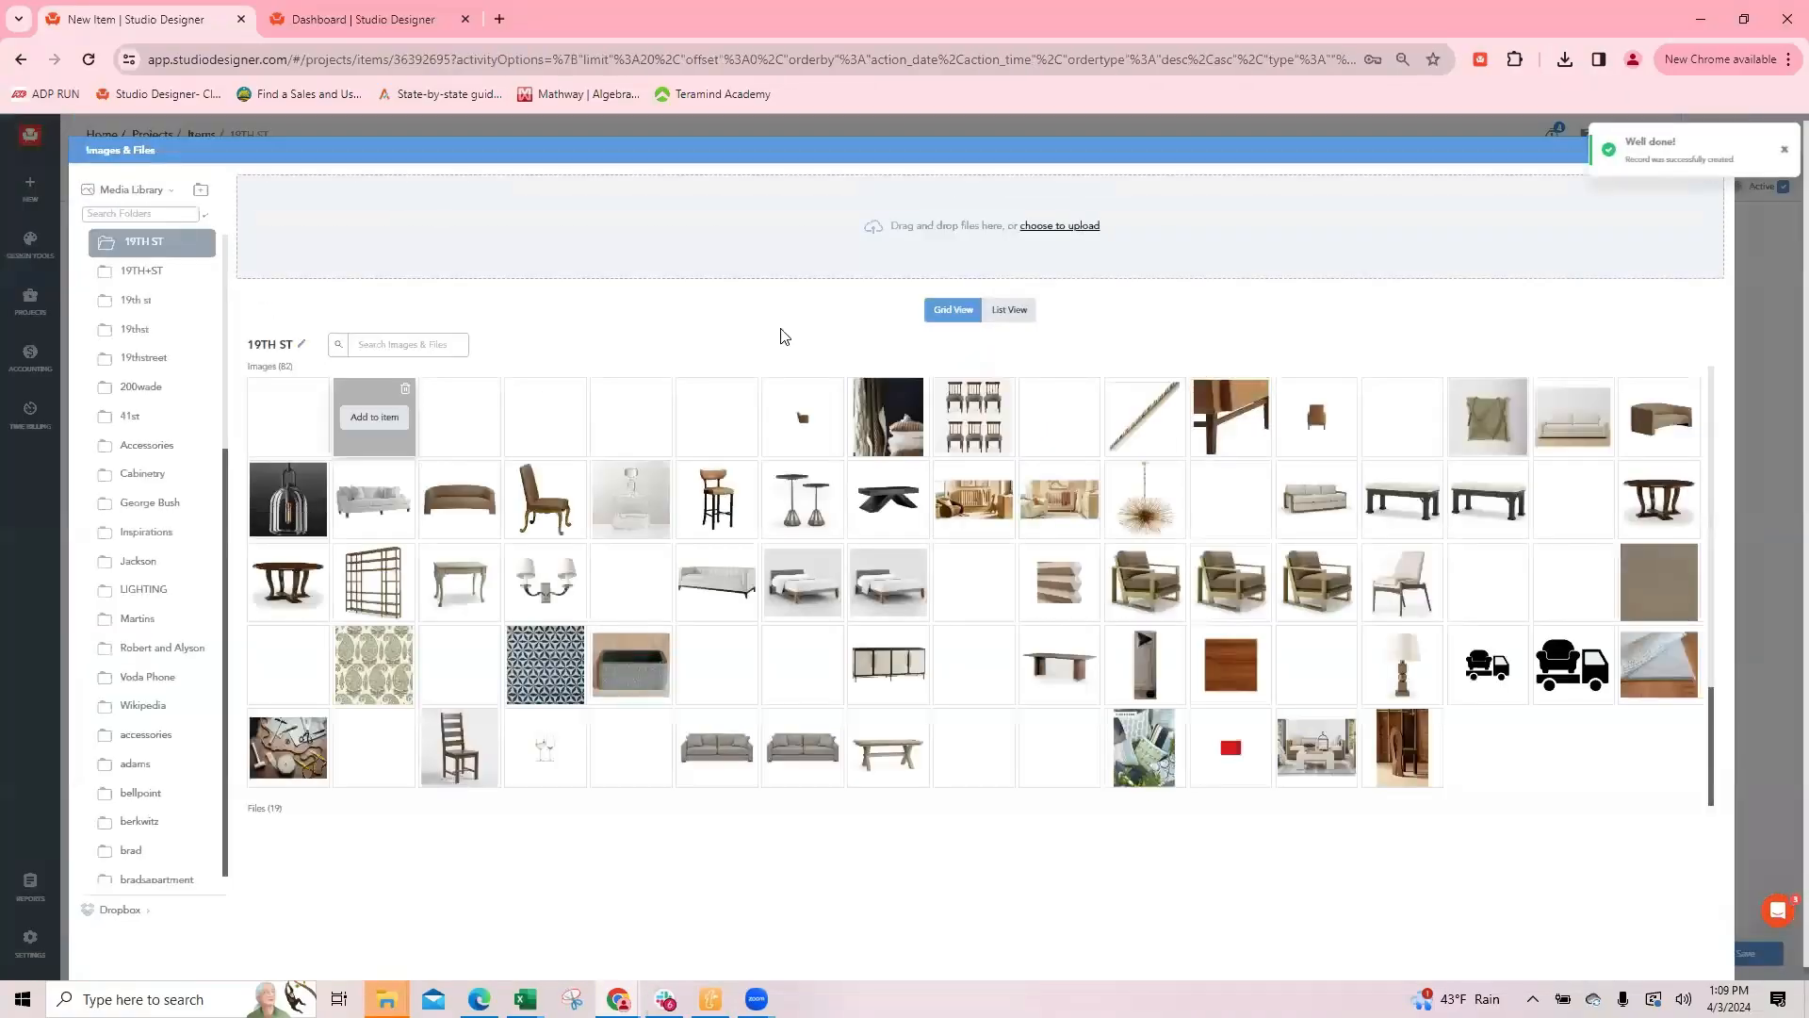
pyautogui.click(280, 504)
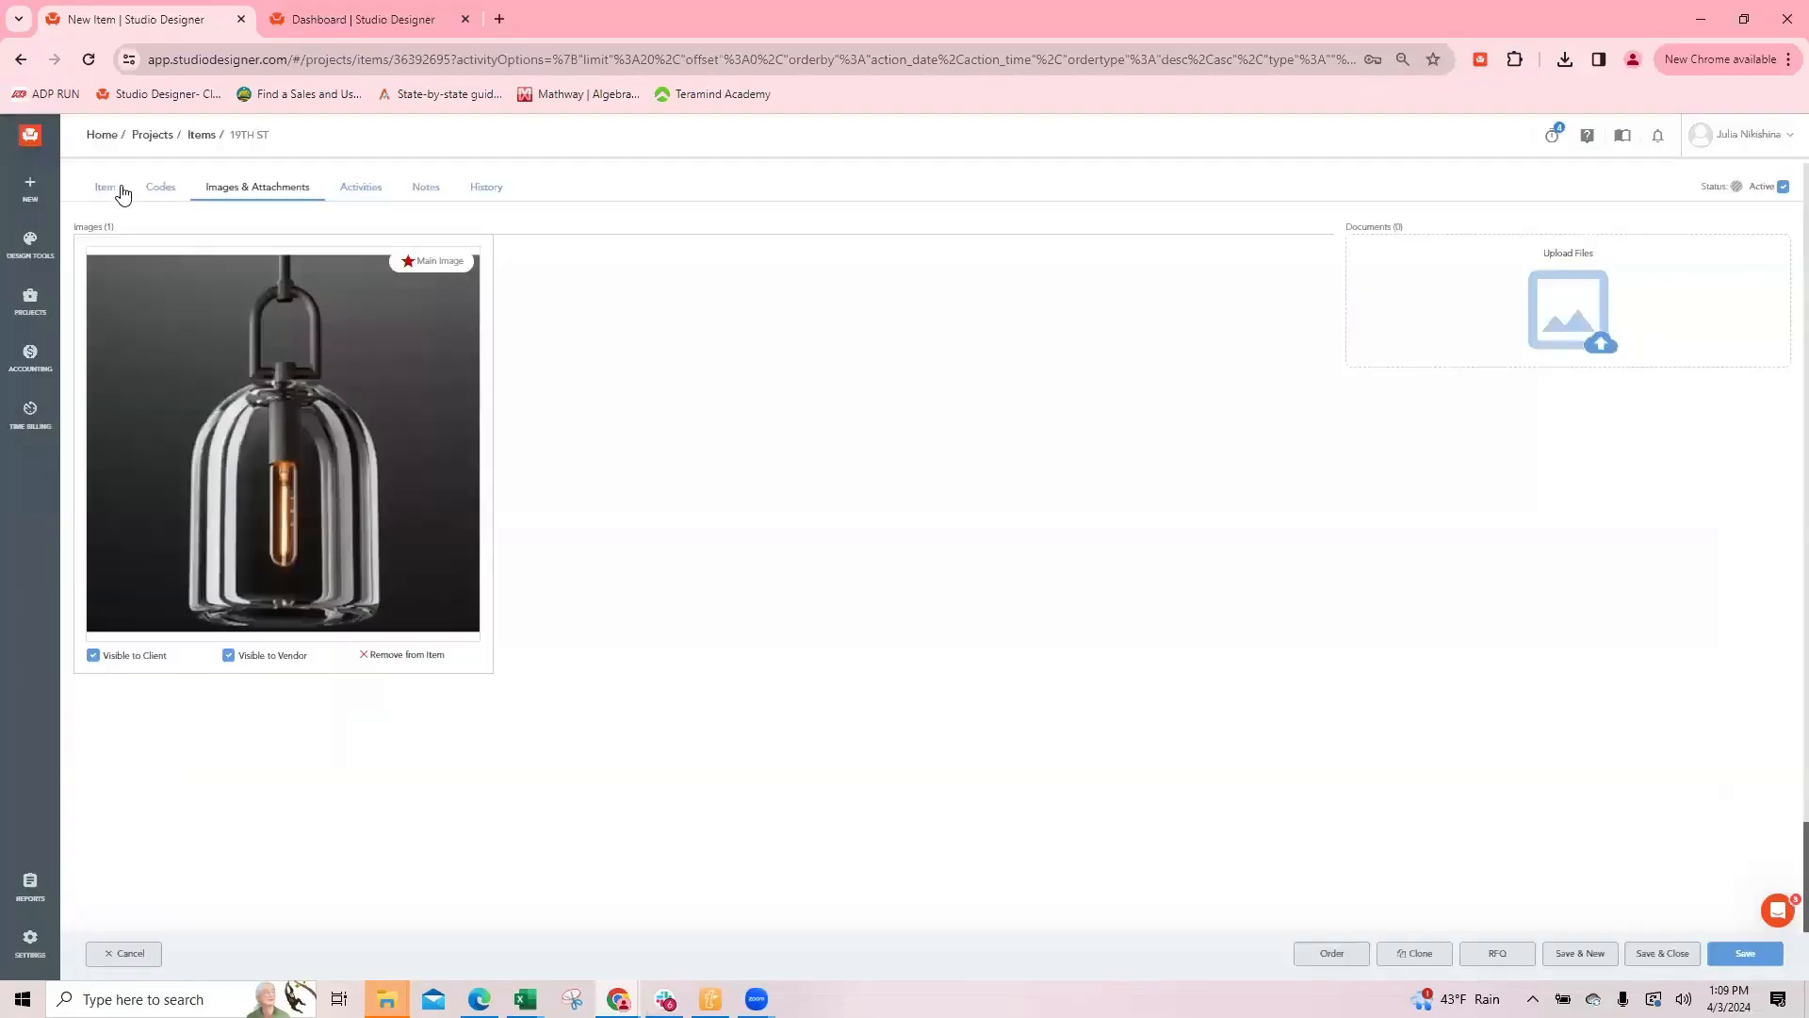
pyautogui.click(109, 188)
# Step: Change the item's sales code to Lighting
pyautogui.click(471, 293)
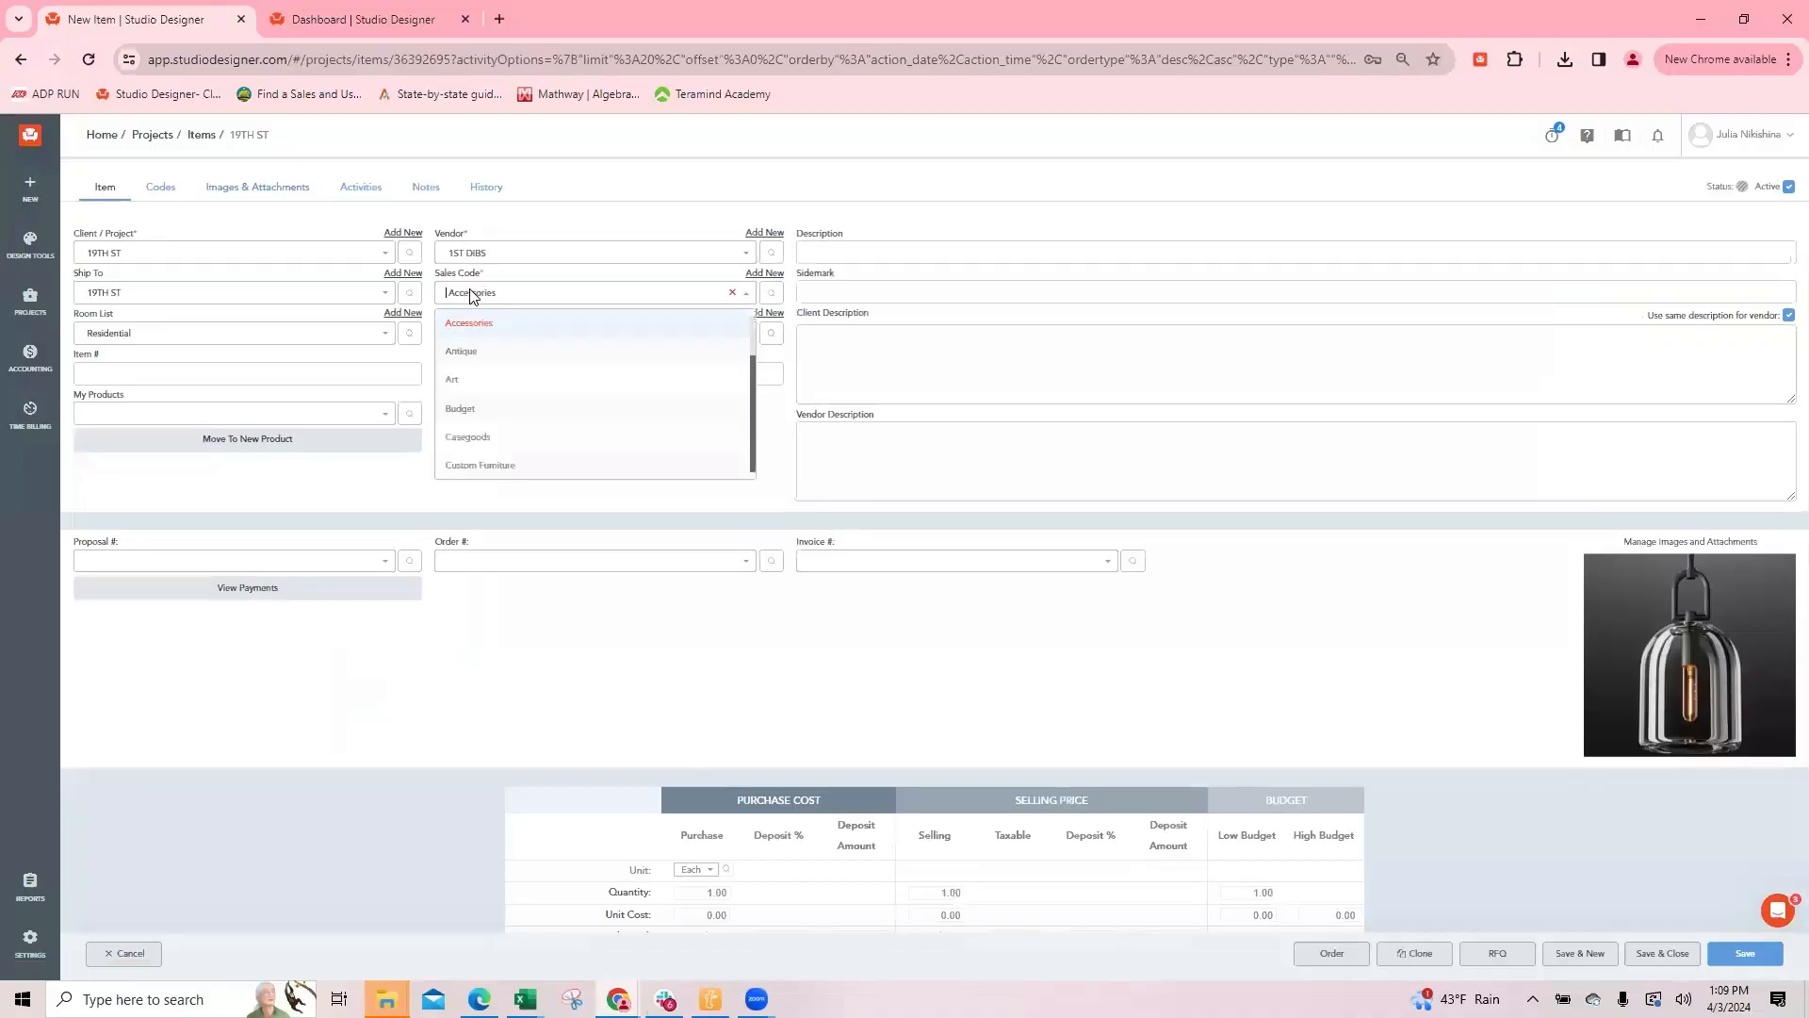
pyautogui.write('light')
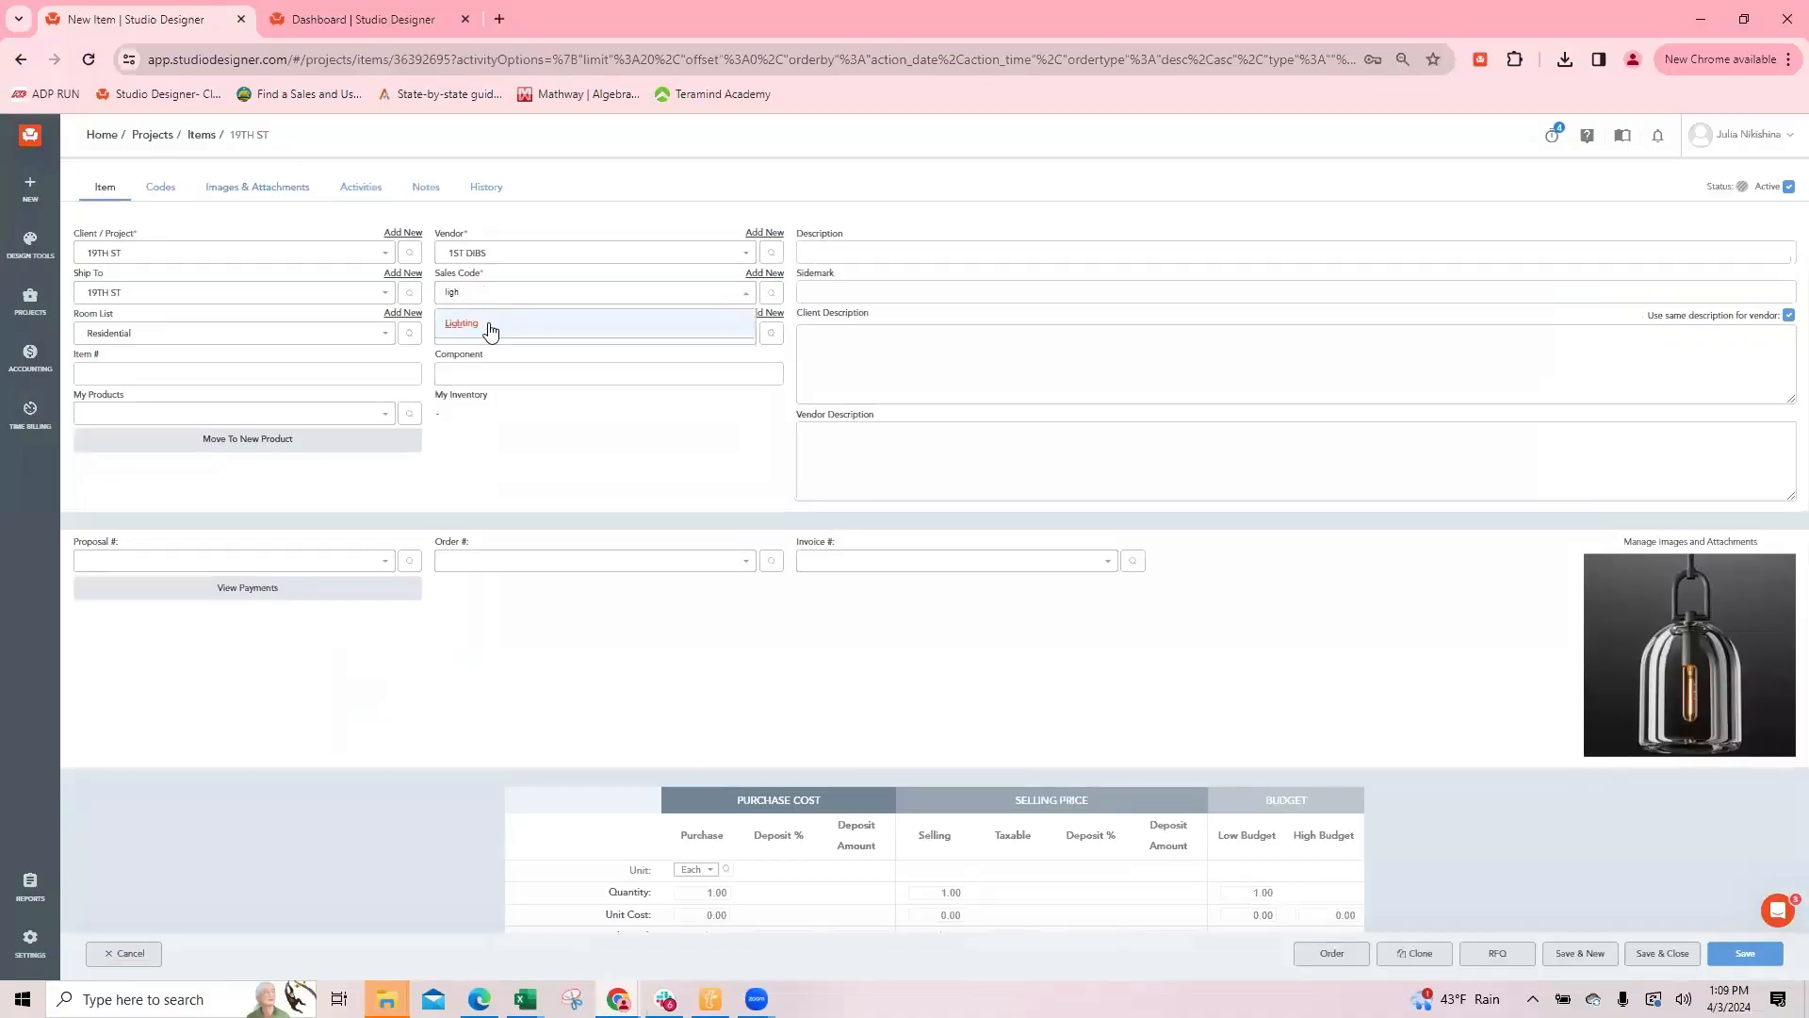
pyautogui.click(490, 324)
# Step: Enter "Light - need description" as the item's description
pyautogui.click(832, 252)
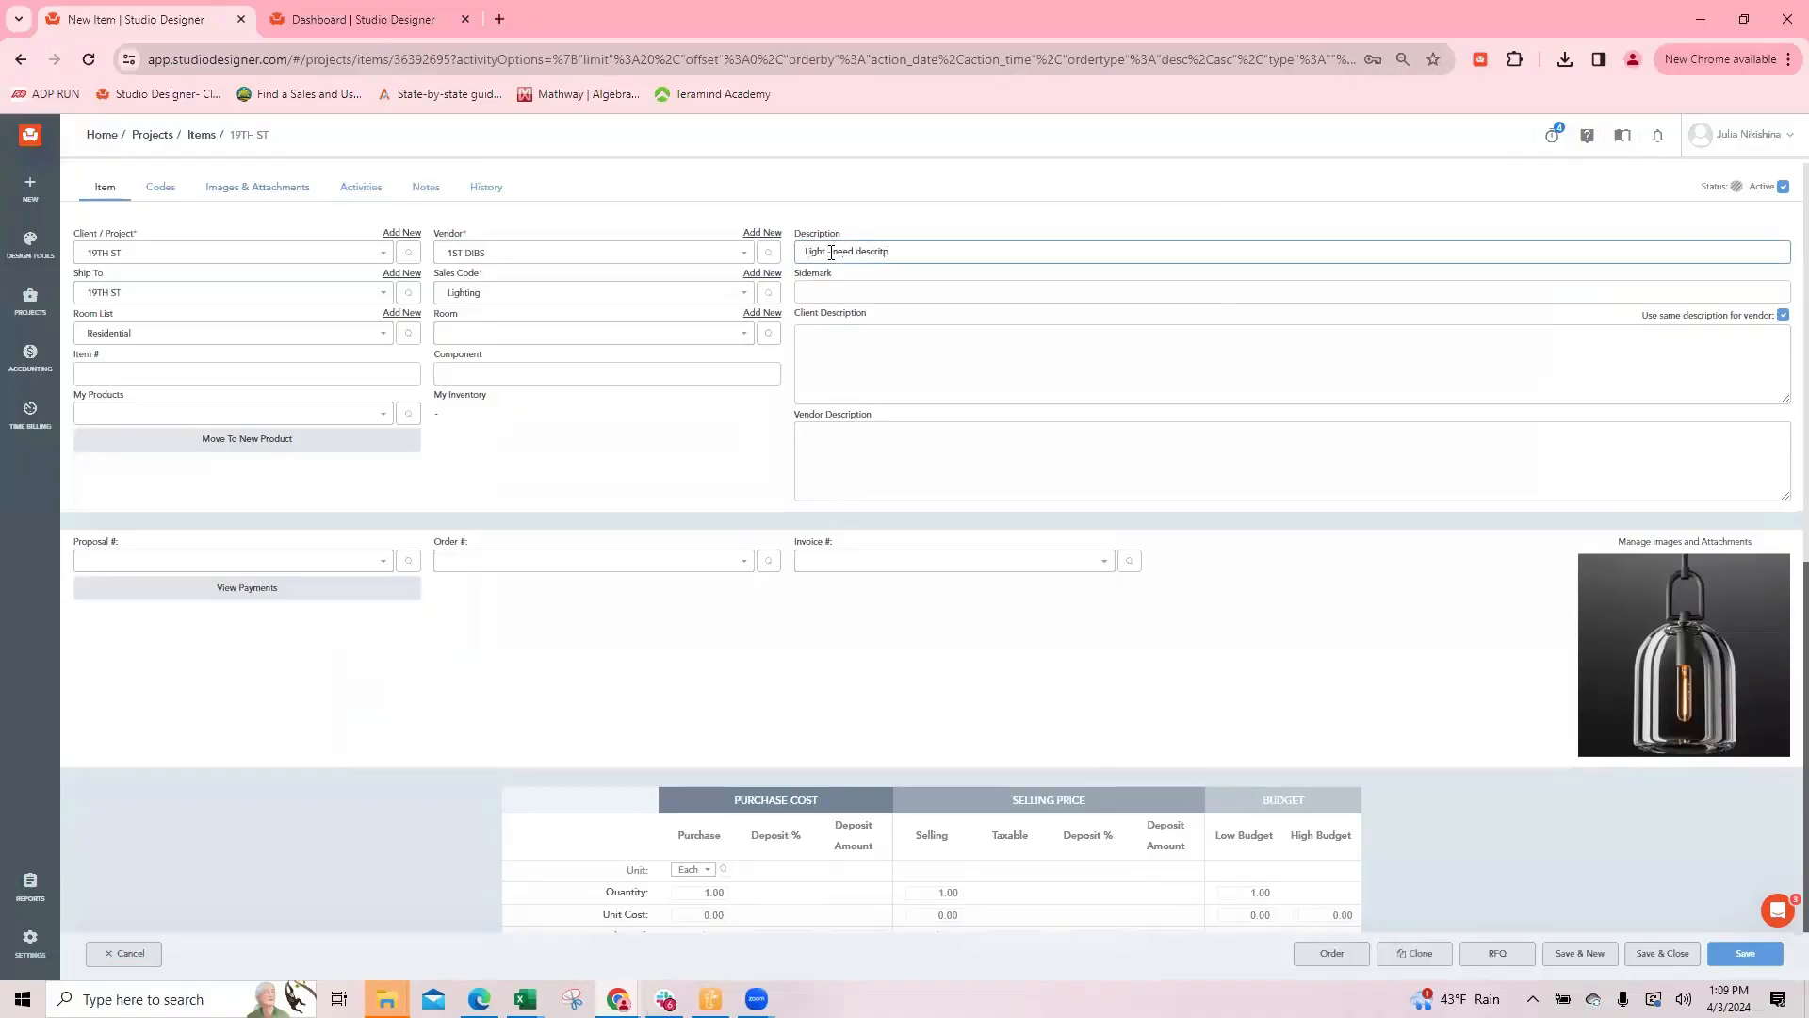
pyautogui.rightClick(881, 254)
pyautogui.click(933, 274)
pyautogui.press('Tab')
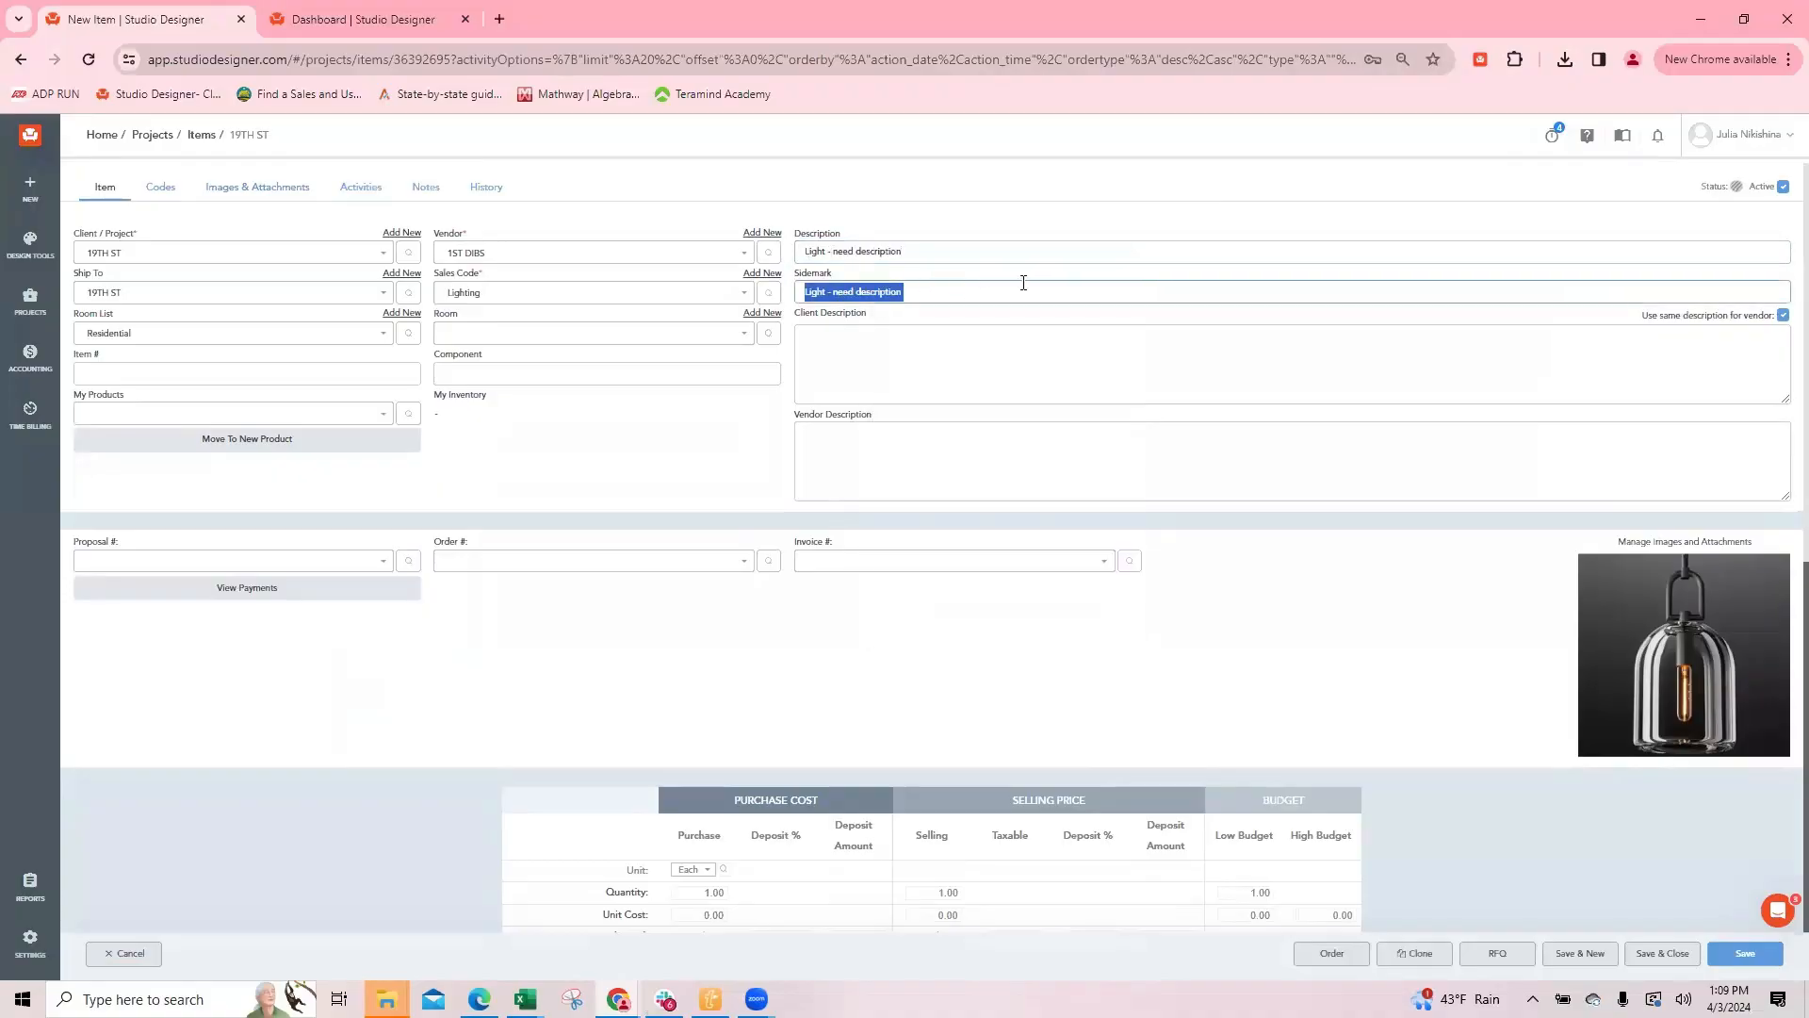
pyautogui.click(882, 330)
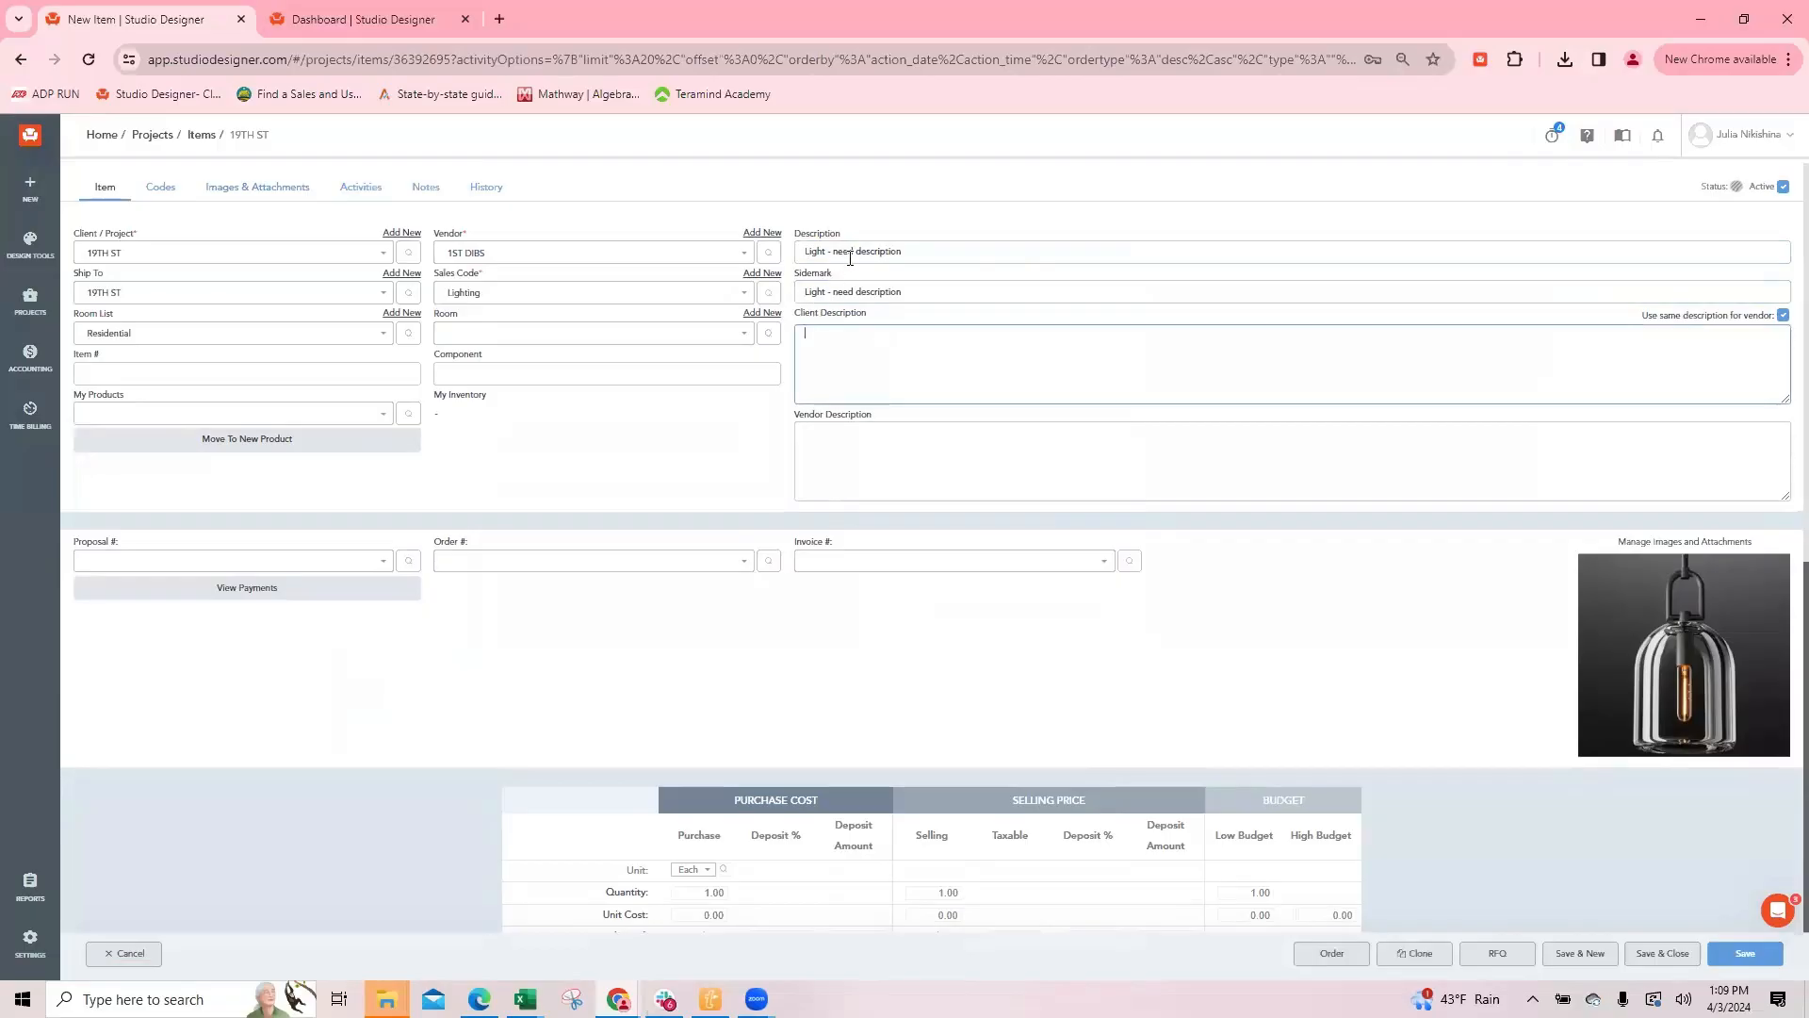
# Step: In the second browser tab, examine the Item Sidemark default and its options in the company's Codes settings
pyautogui.click(363, 19)
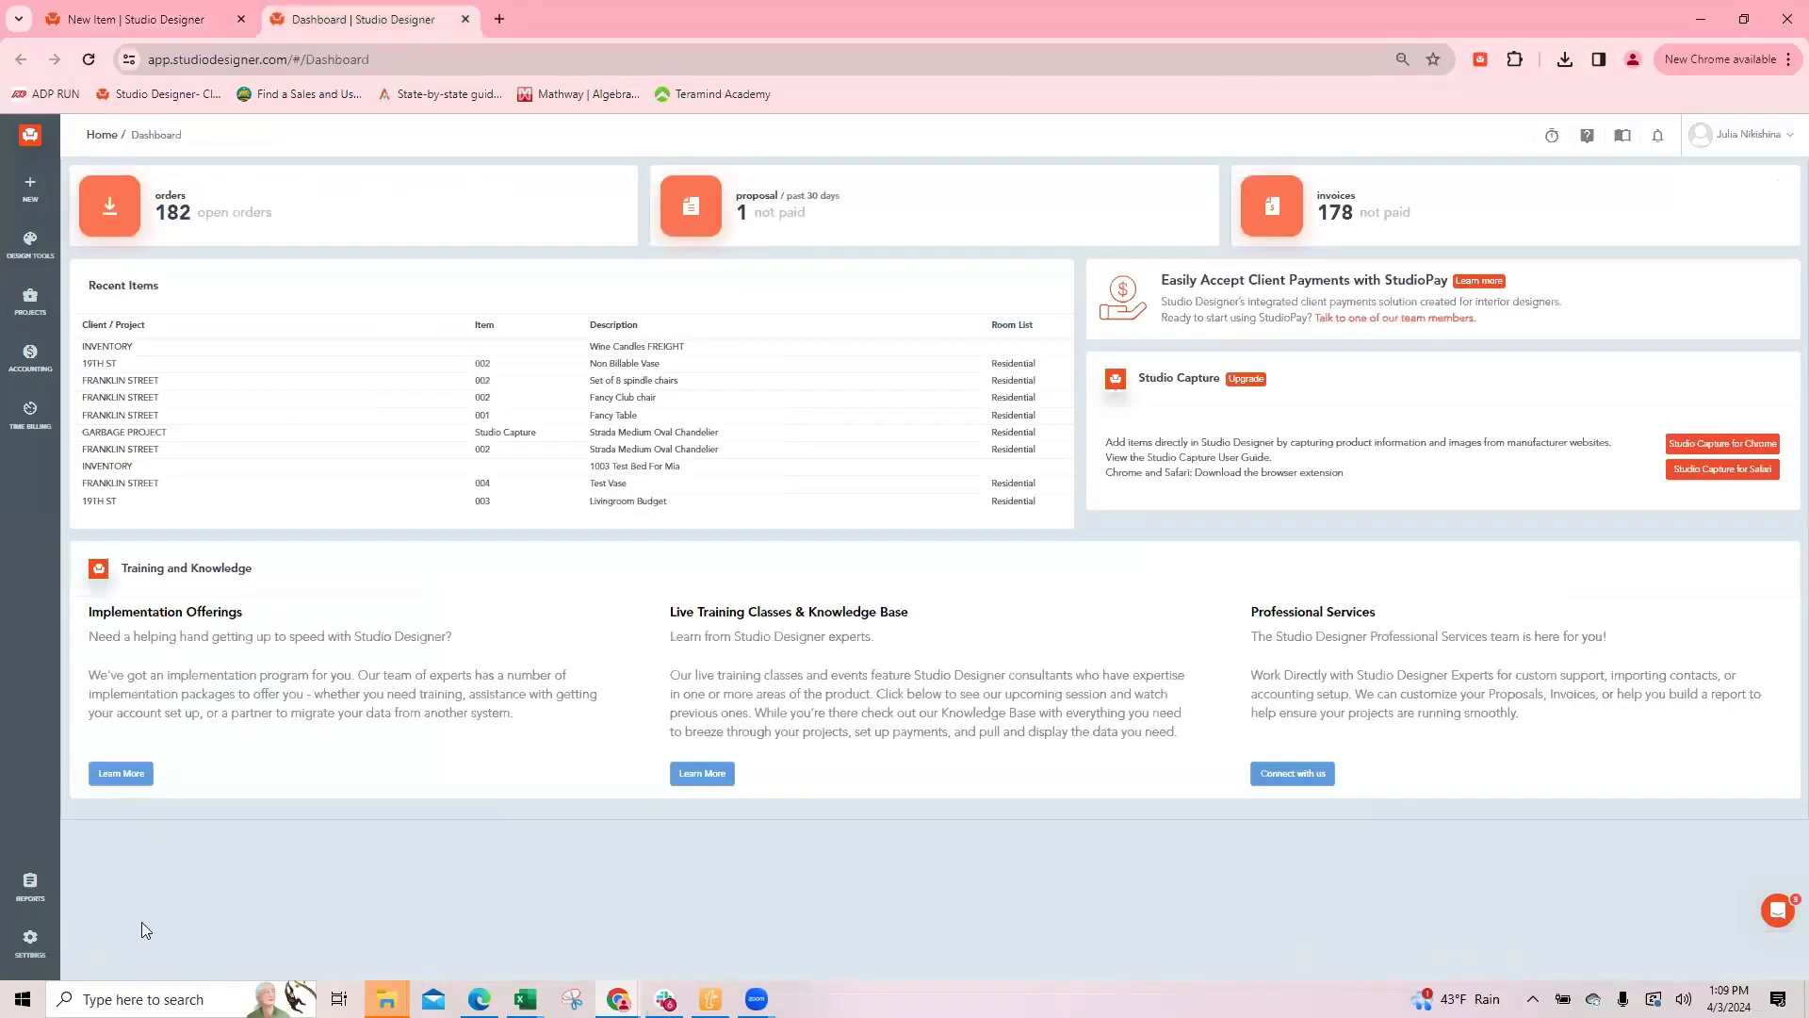
pyautogui.click(38, 945)
pyautogui.click(111, 255)
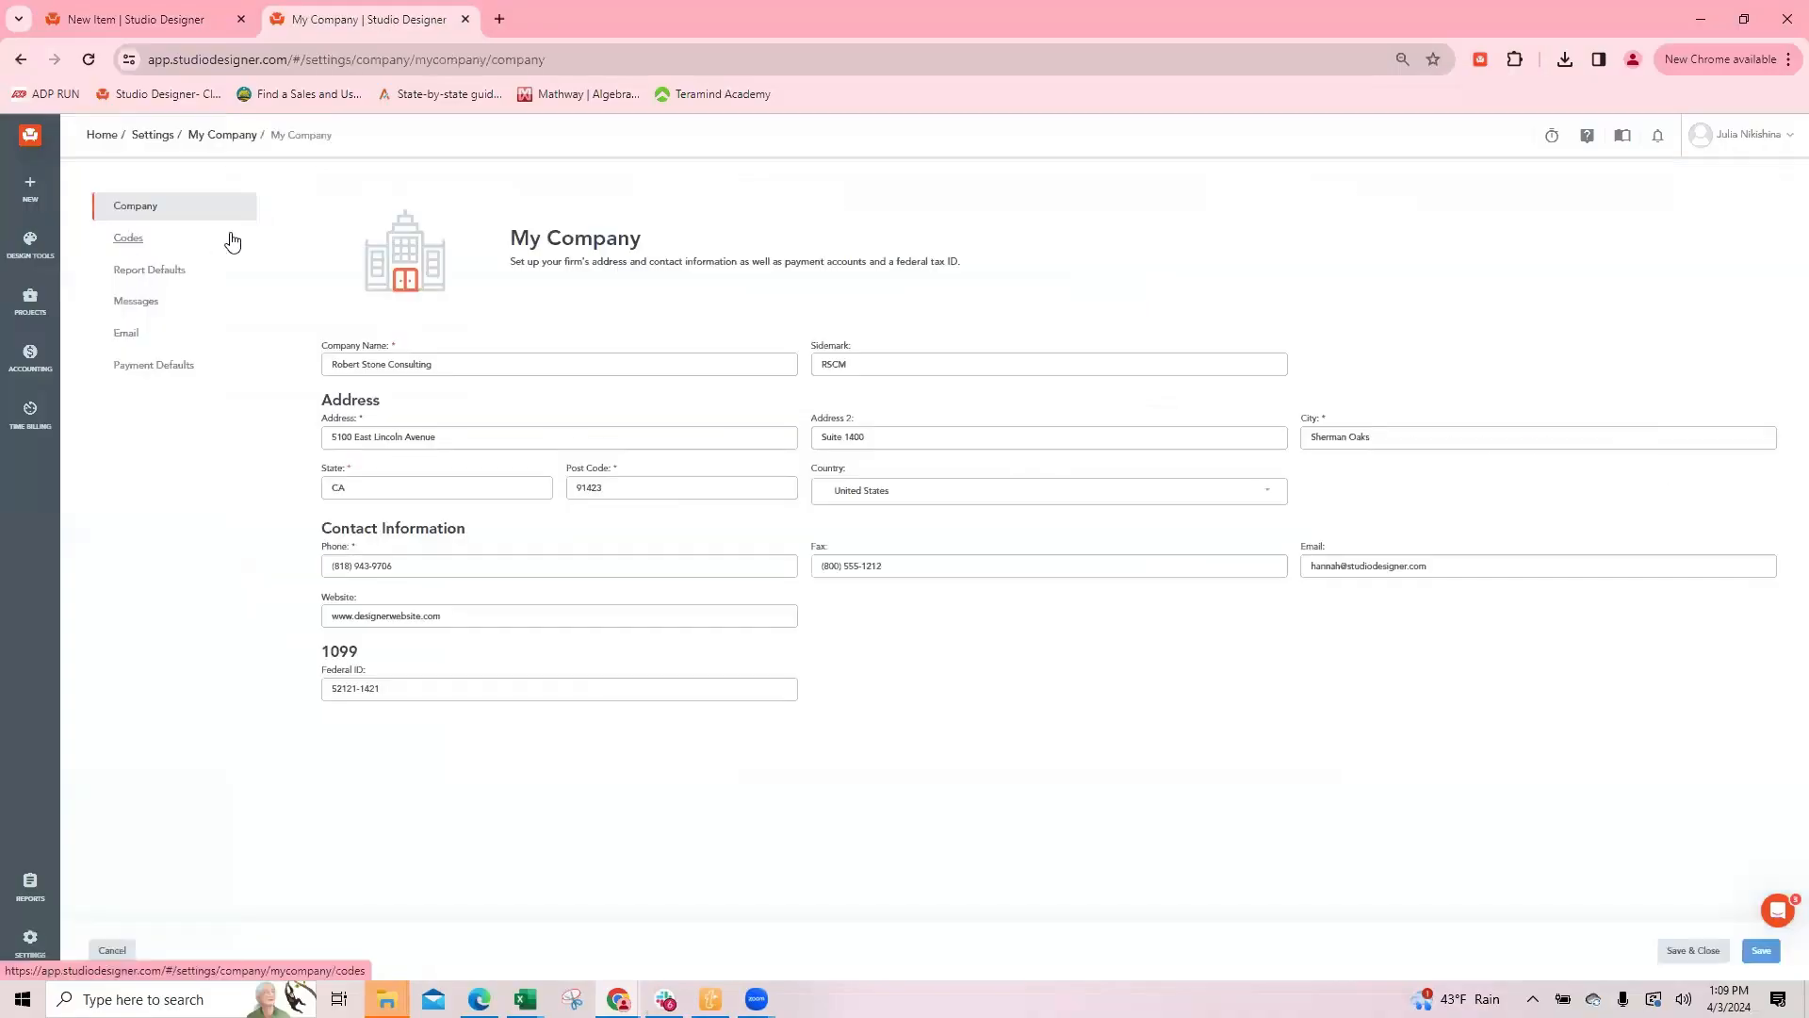
pyautogui.click(139, 273)
pyautogui.click(161, 239)
pyautogui.scroll(-3, 1319, 452)
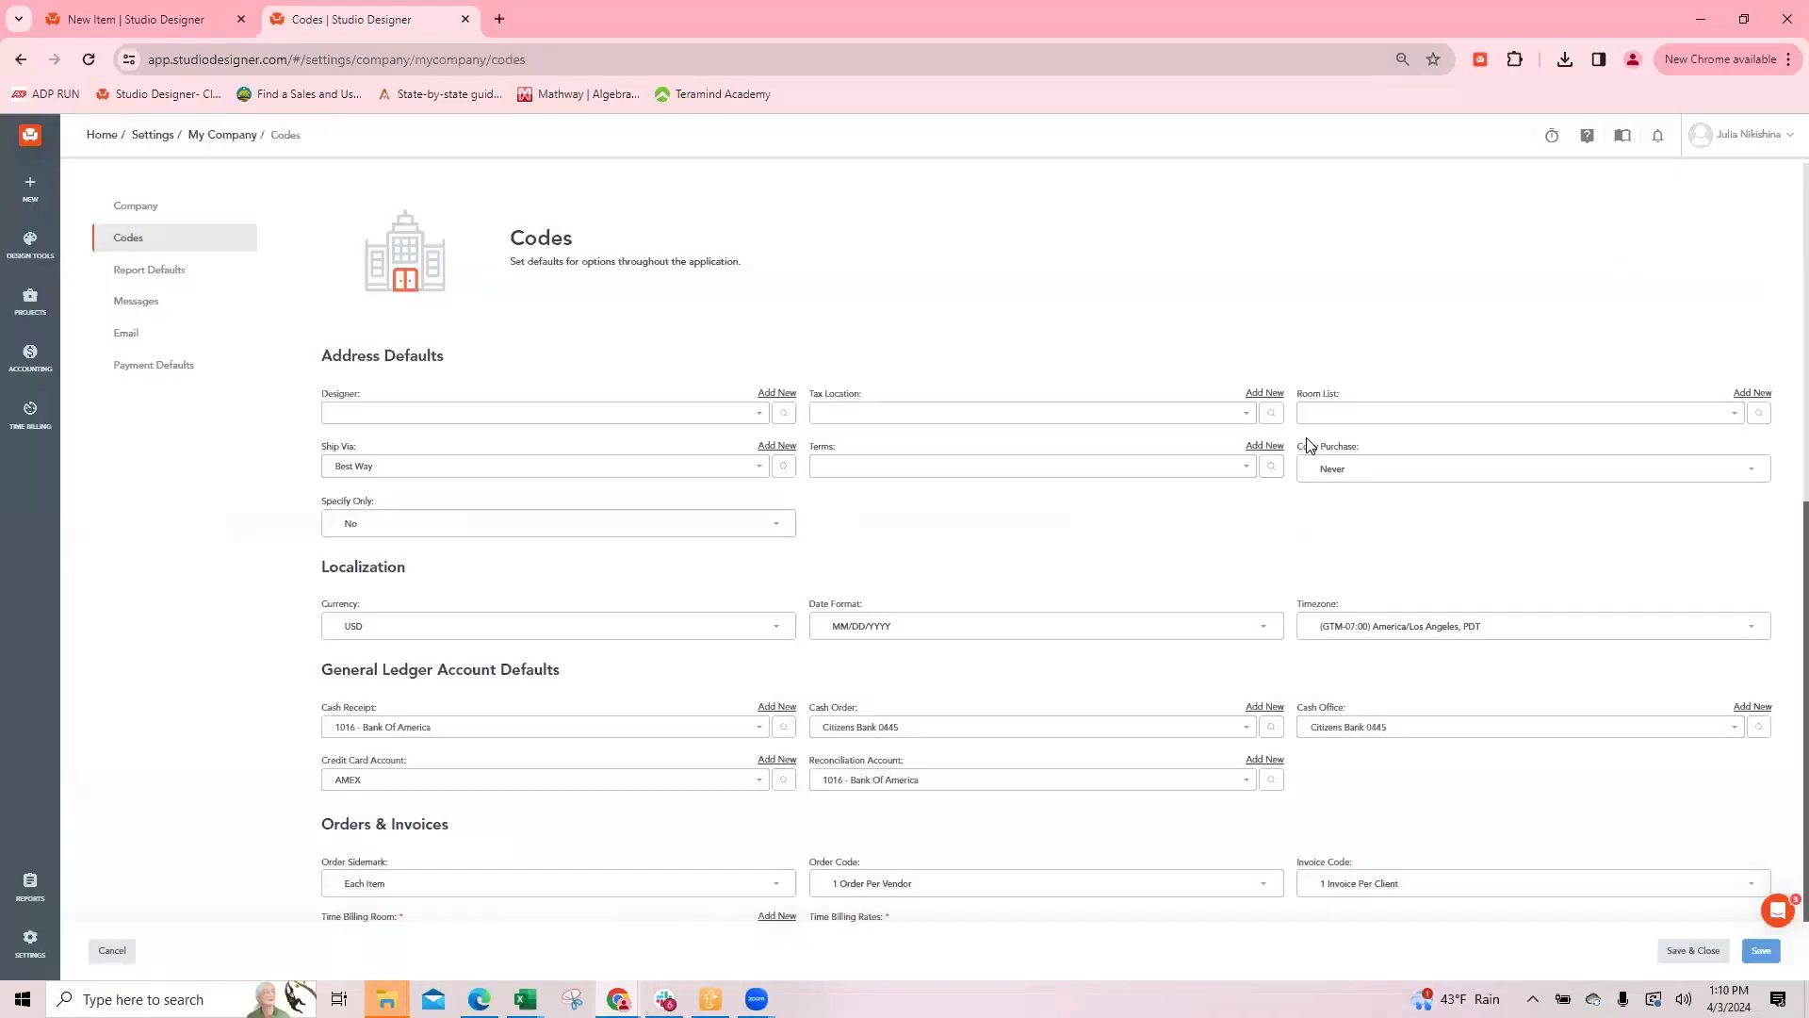
pyautogui.scroll(-6, 1413, 471)
pyautogui.scroll(2, 1507, 527)
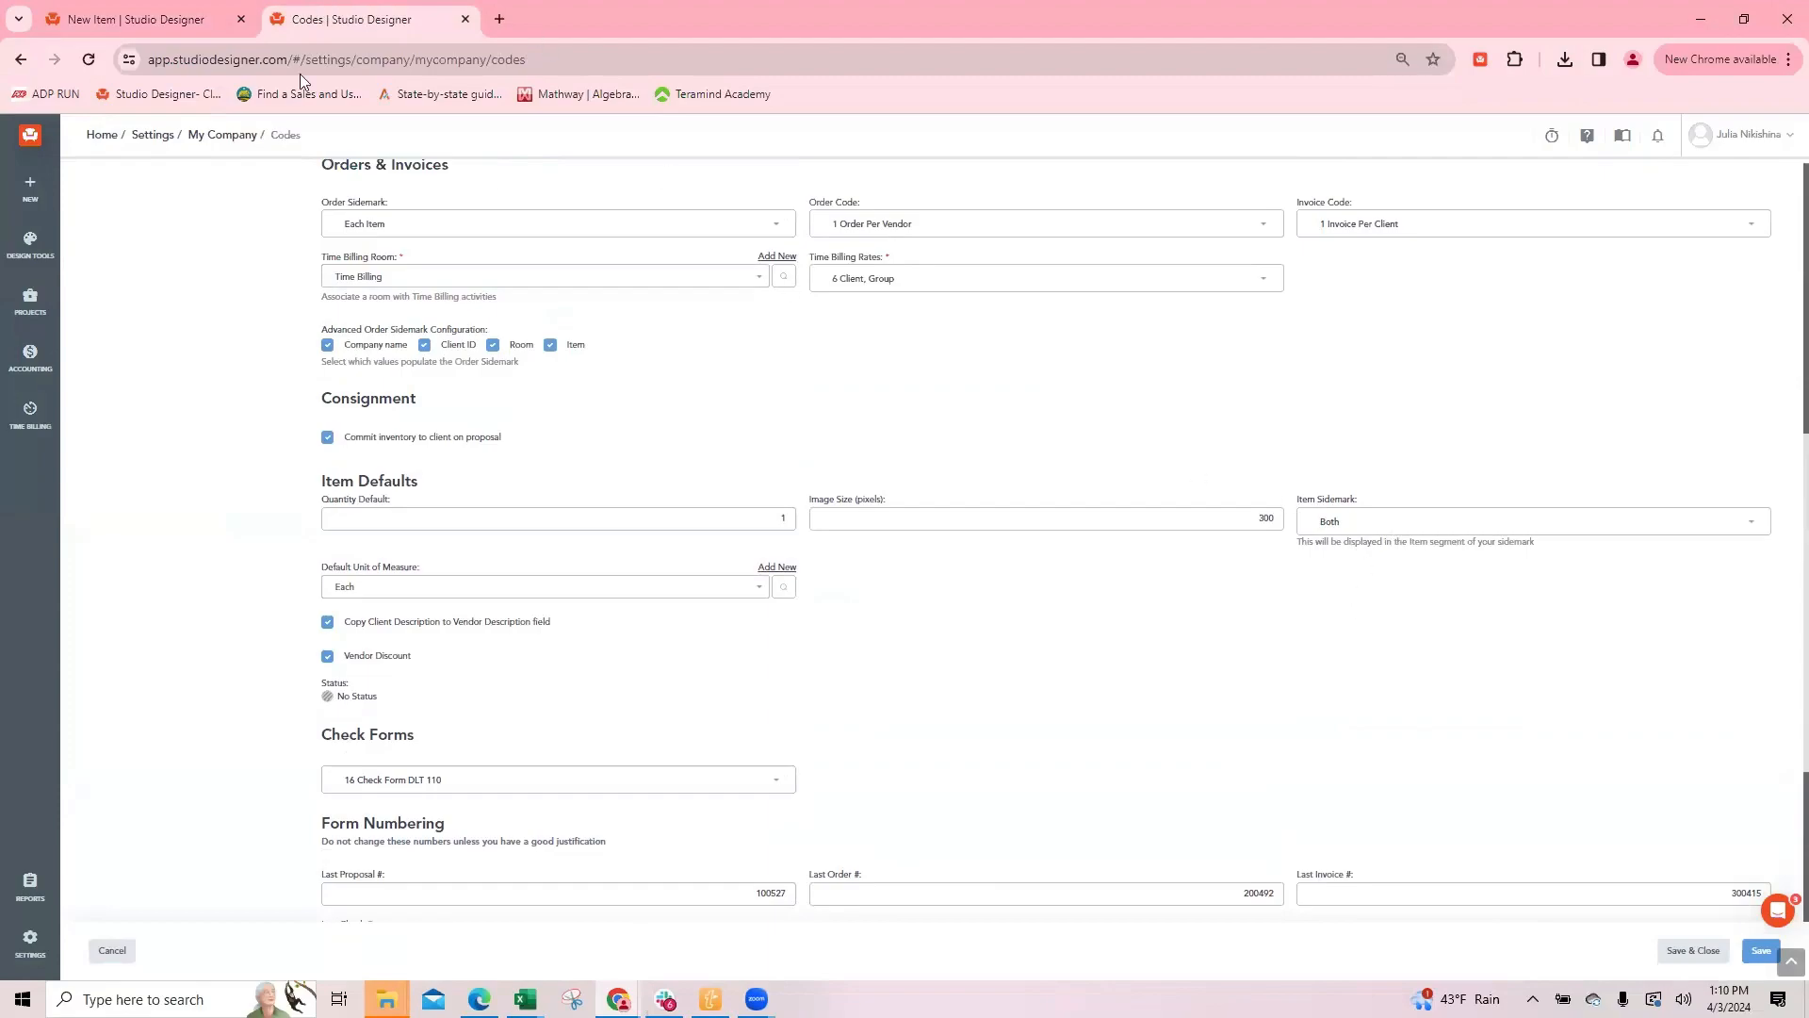
pyautogui.click(1362, 526)
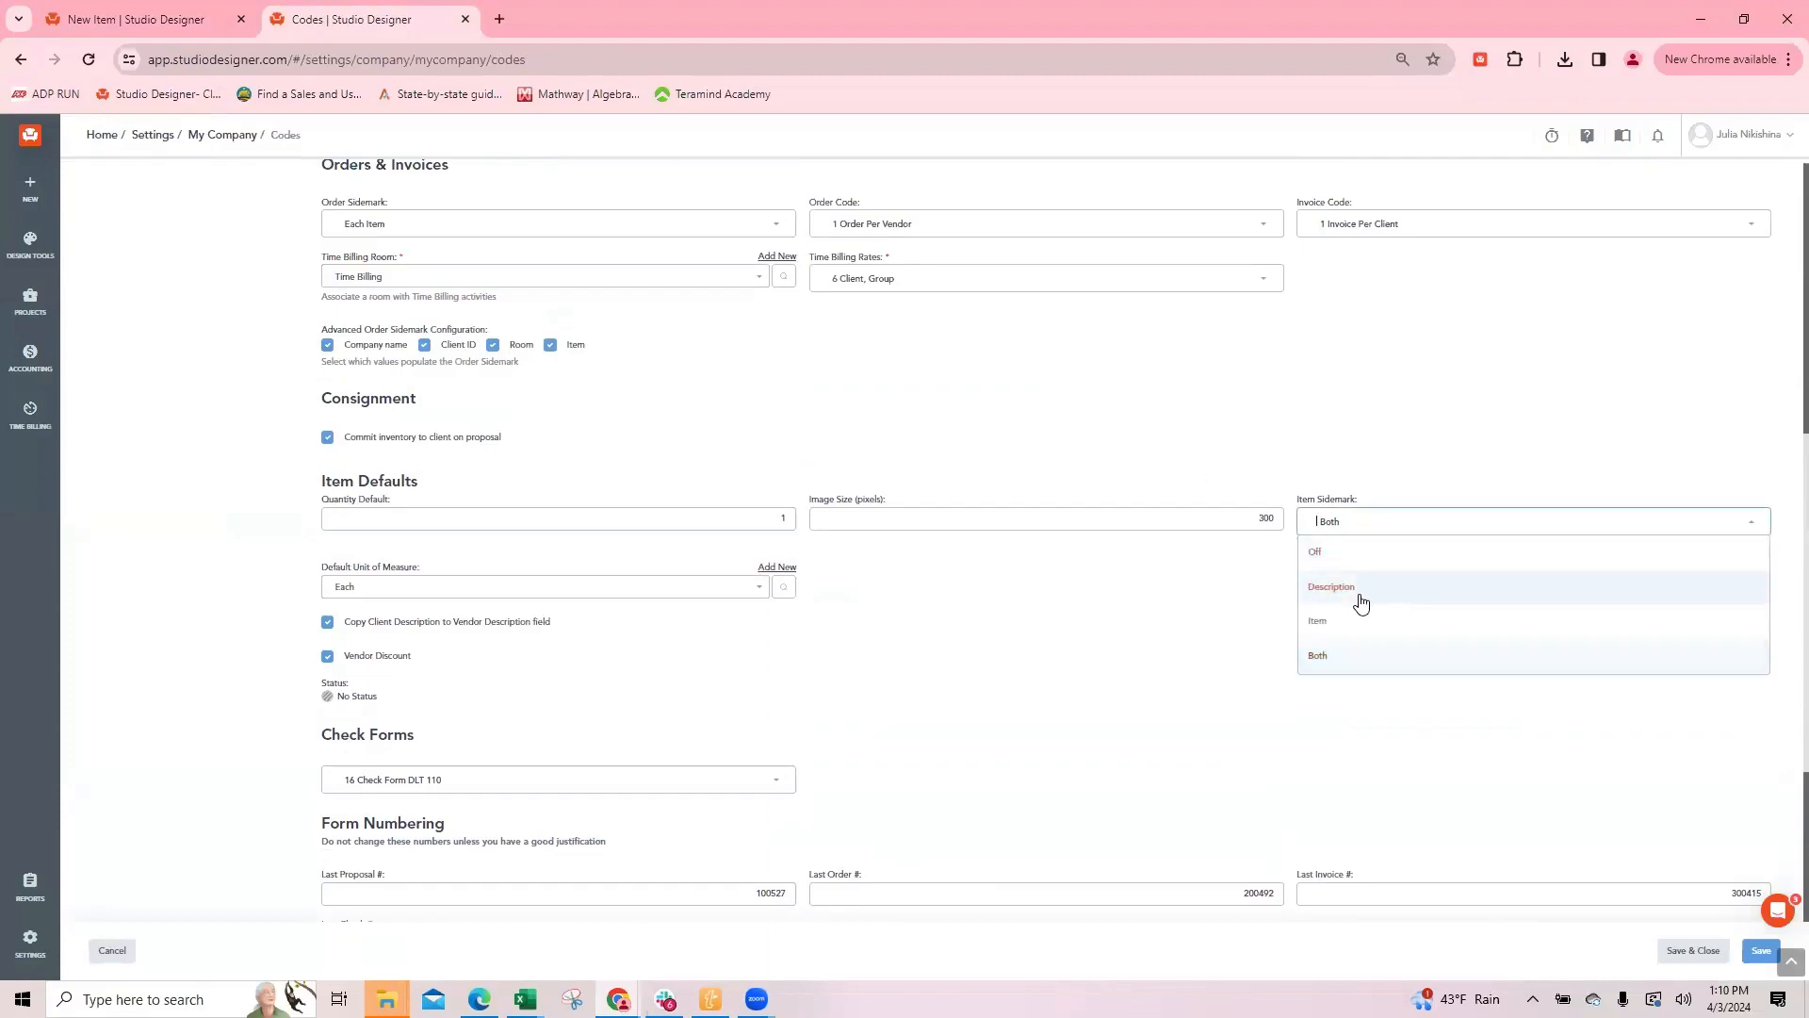
pyautogui.click(1074, 341)
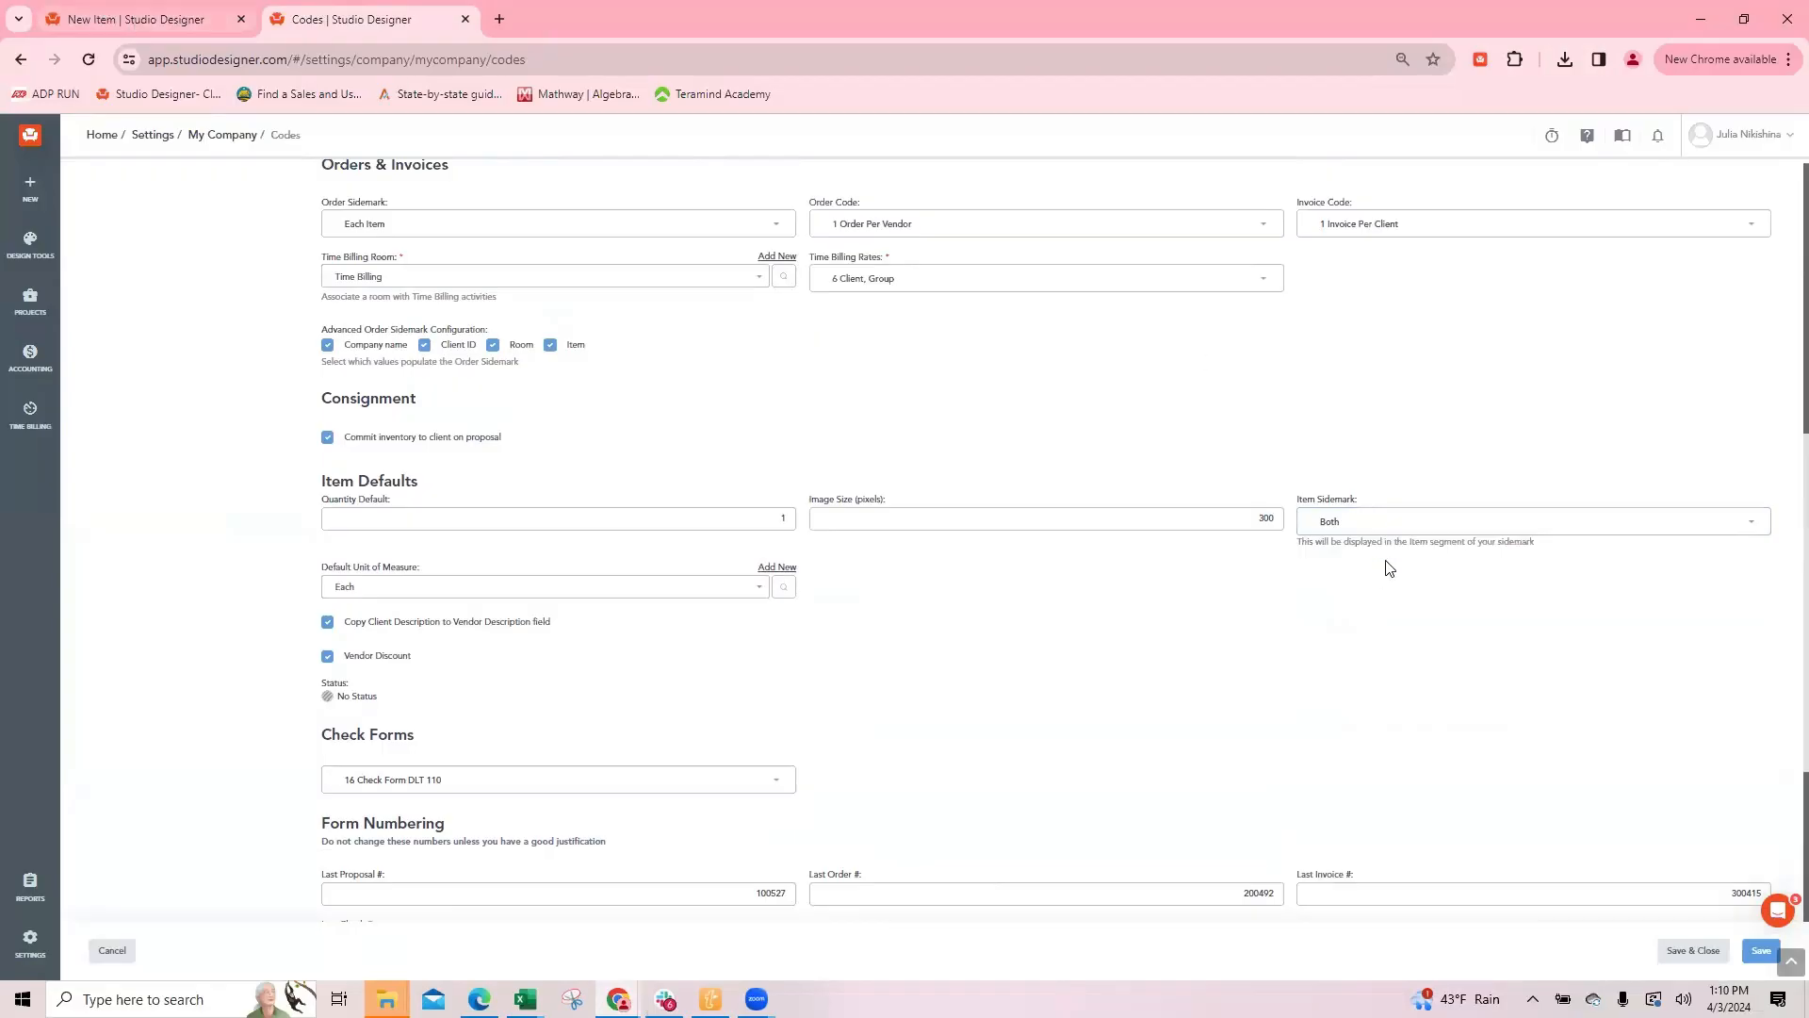
# Step: Return to the new item and assign it to the Bar room with item number 917 and component A
pyautogui.click(196, 25)
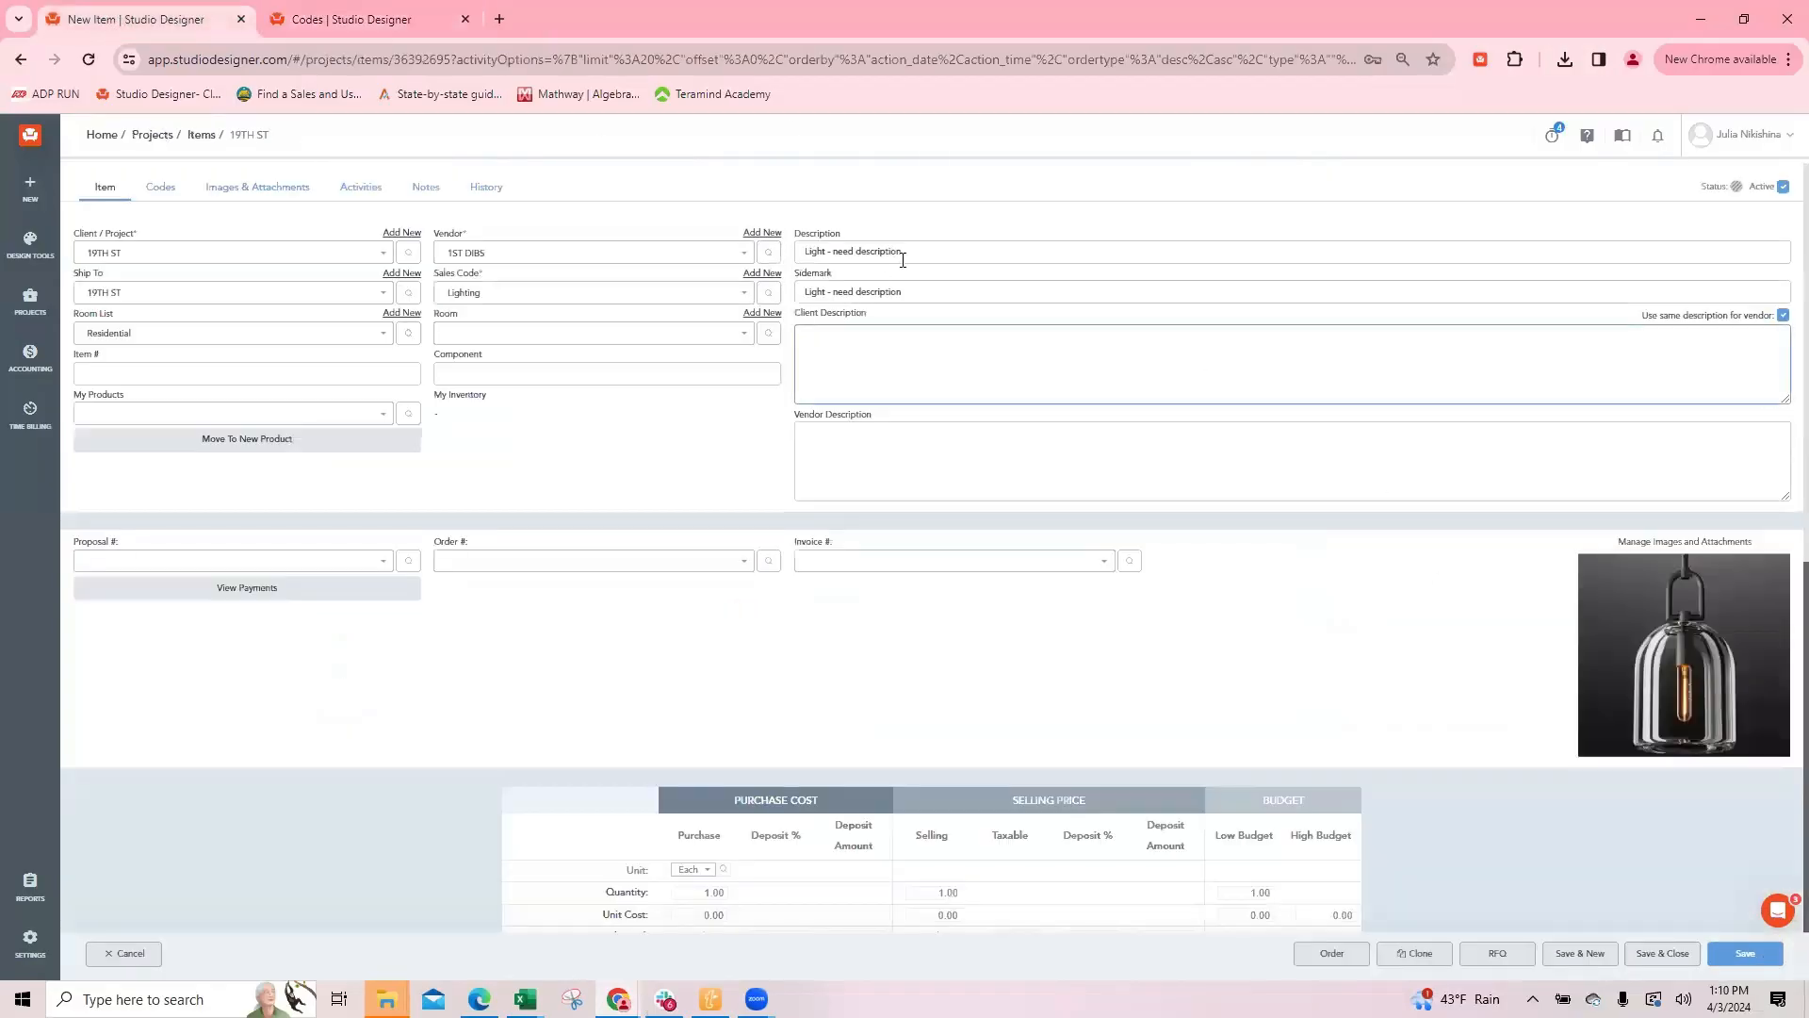
pyautogui.moveTo(796, 231); pyautogui.dragTo(846, 286)
pyautogui.click(816, 275)
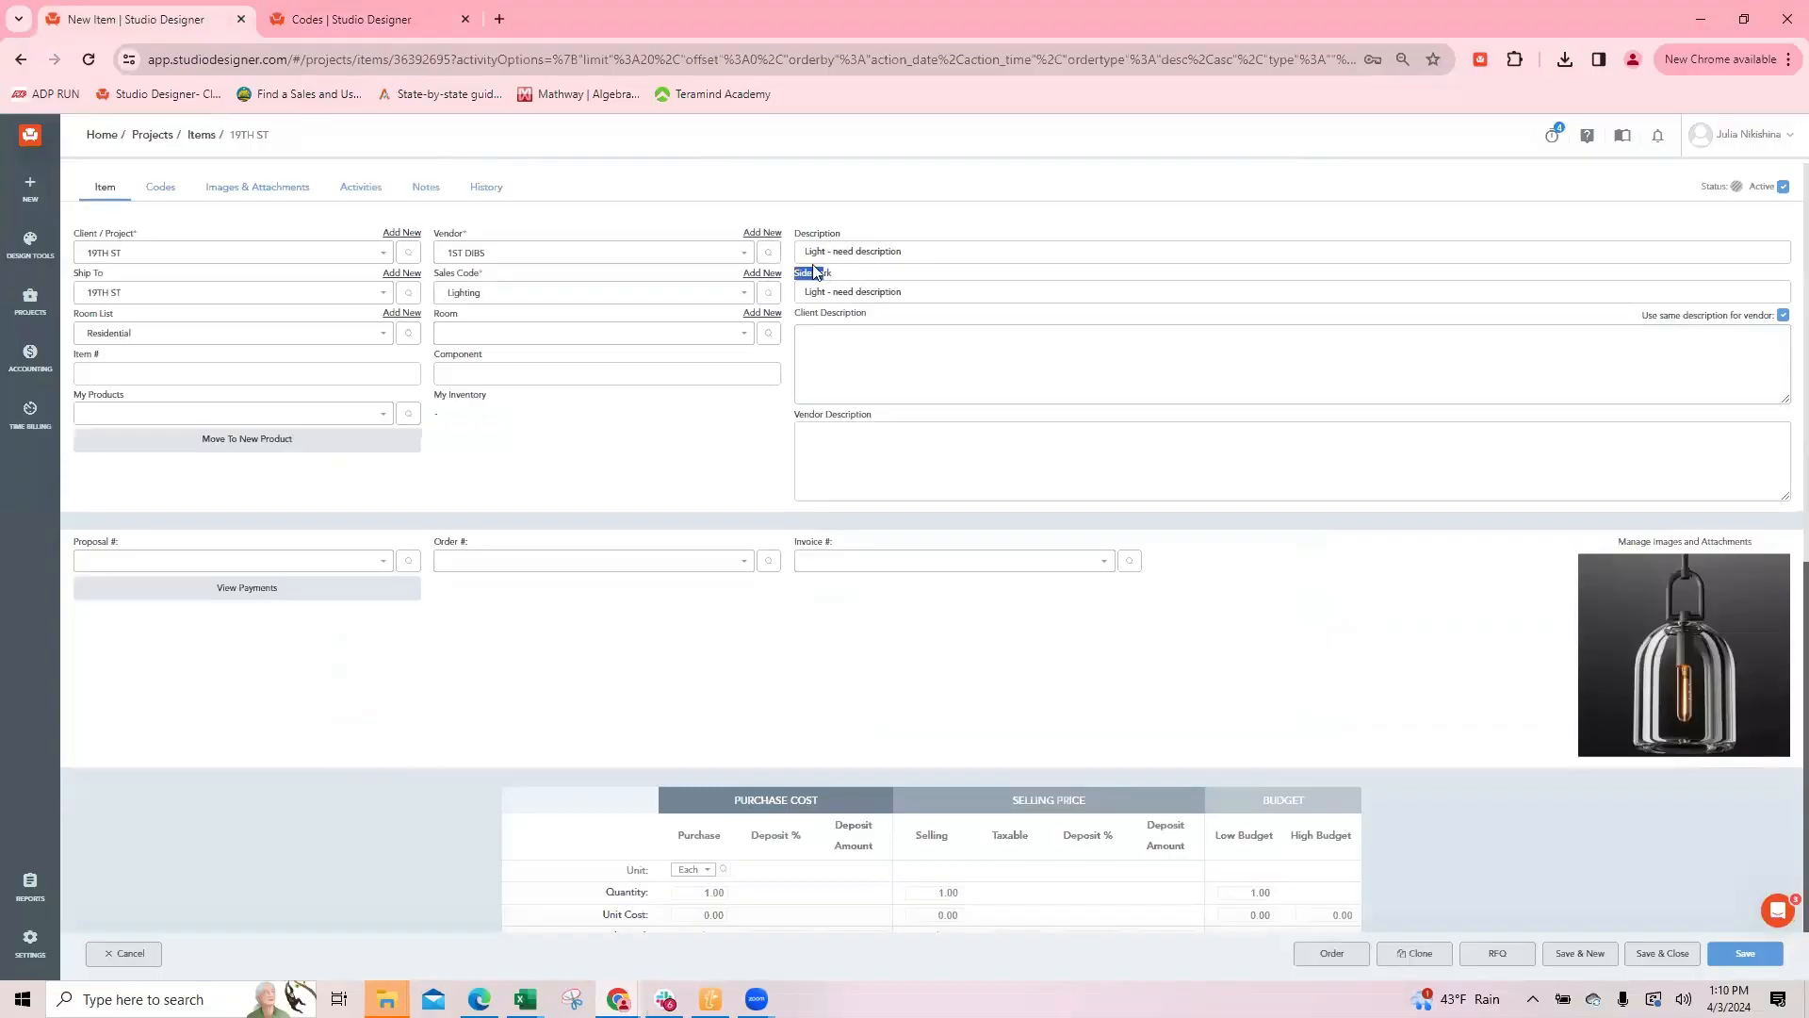
pyautogui.click(826, 353)
pyautogui.click(461, 335)
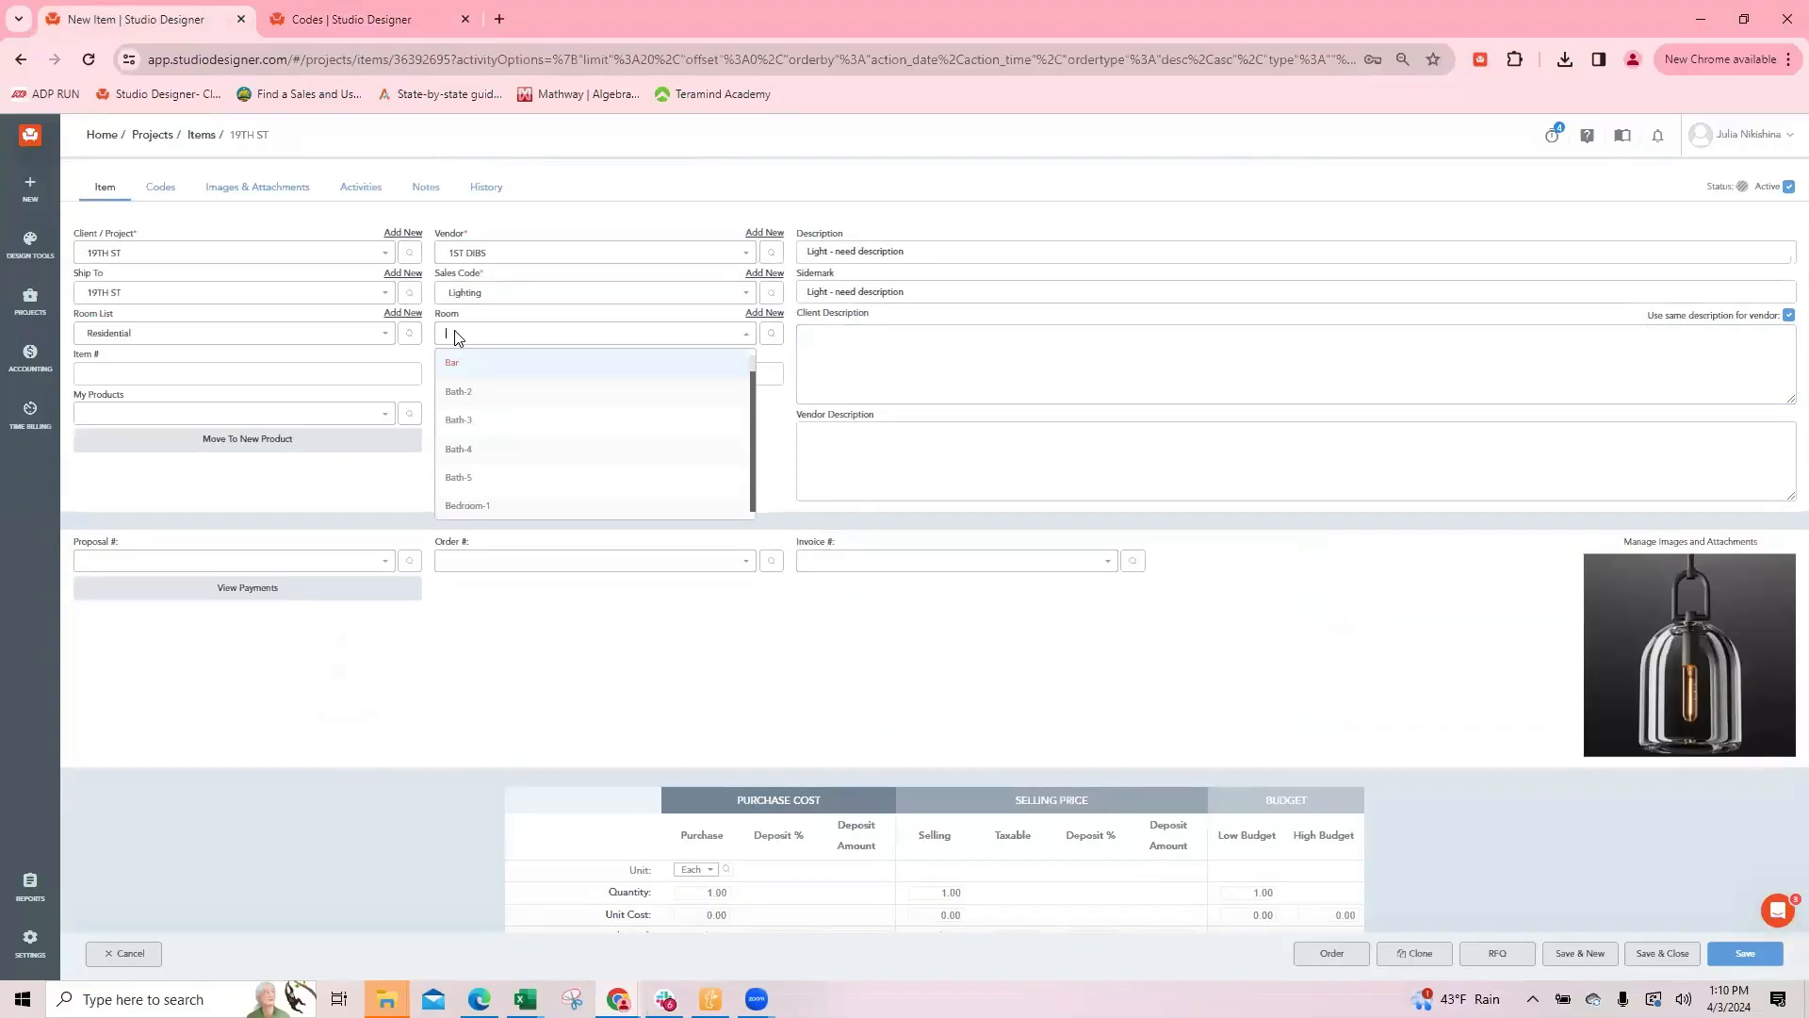
pyautogui.click(464, 371)
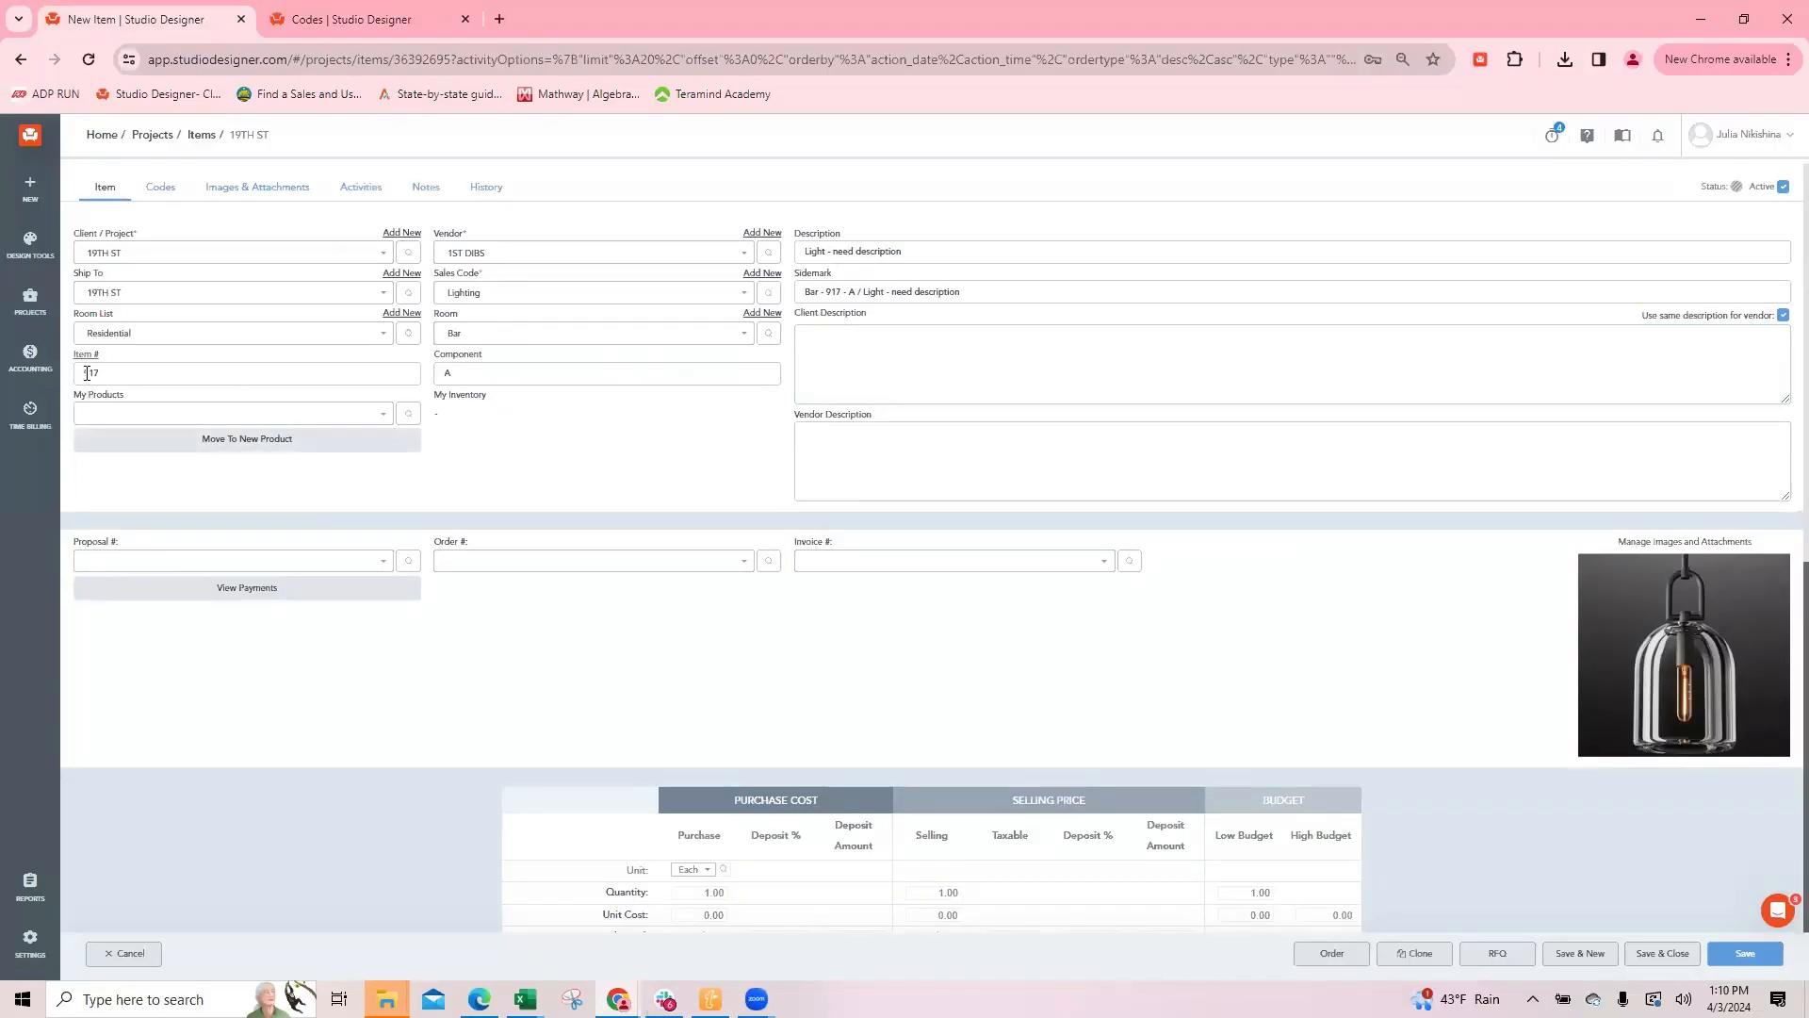
# Step: Enter "Pretty black hanging light" as the client description and let it carry over to the vendor description
pyautogui.click(820, 339)
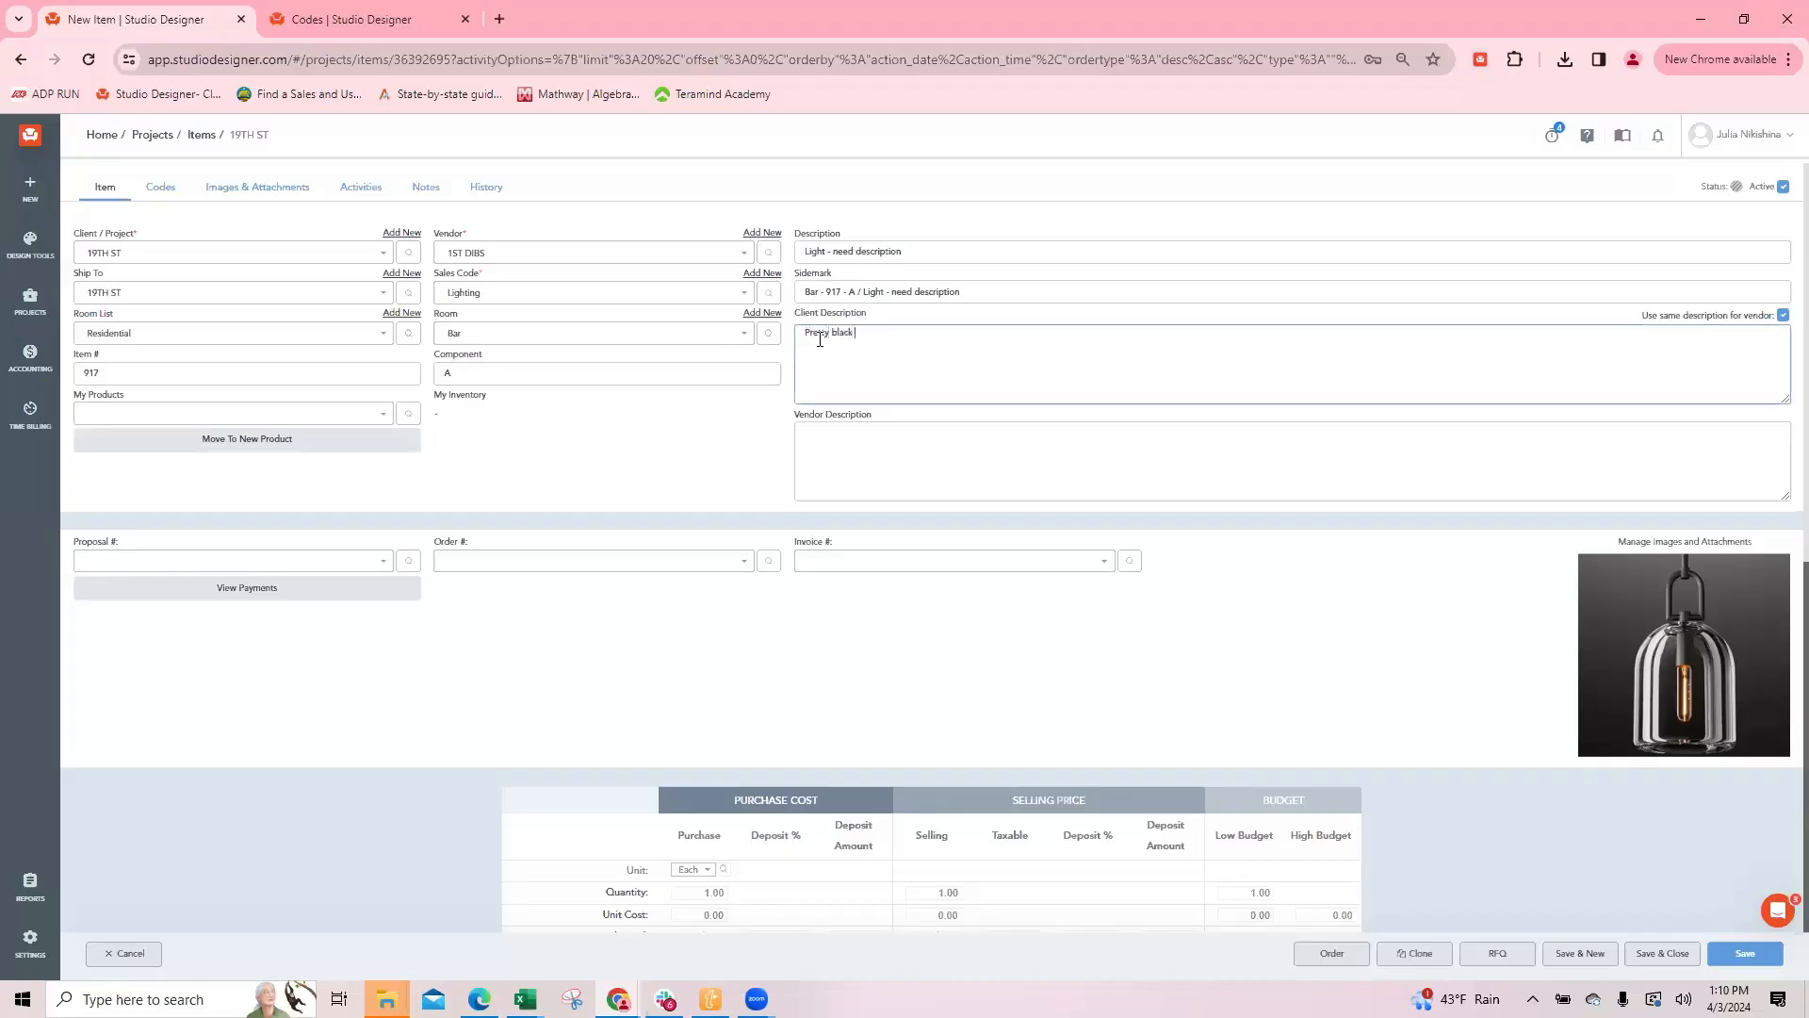
pyautogui.write('g li')
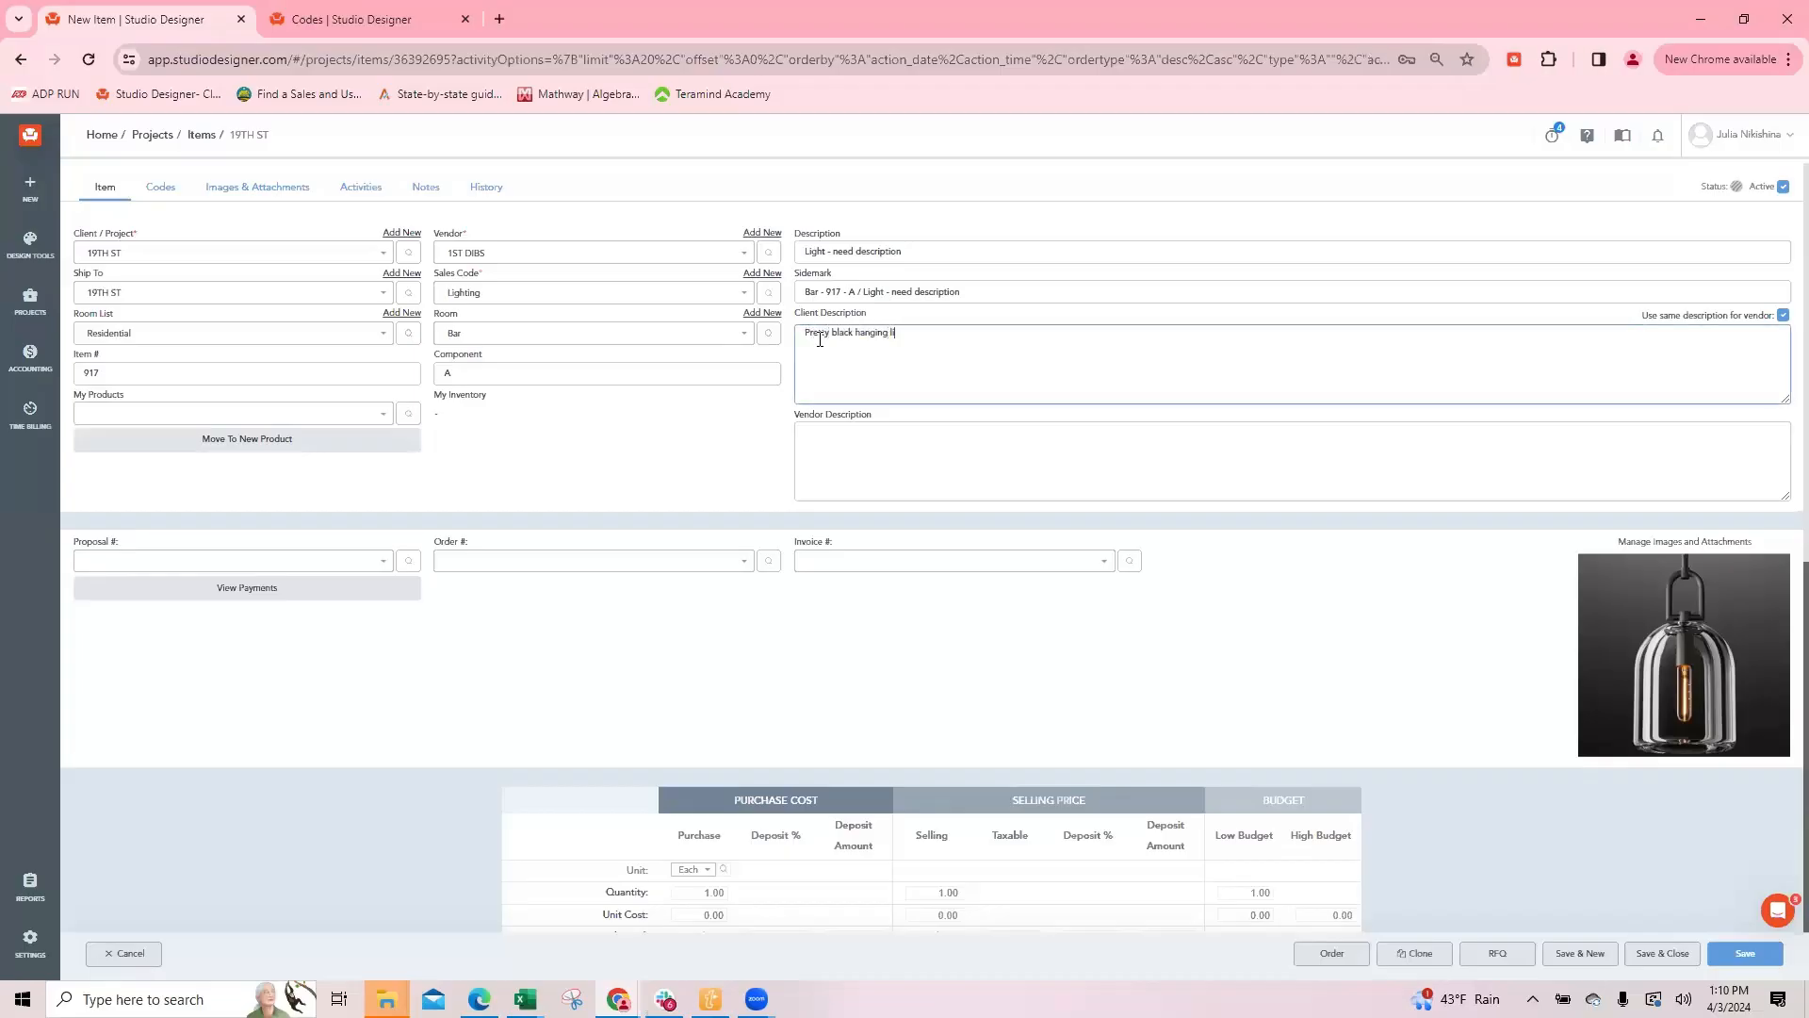
pyautogui.write('ght')
pyautogui.press('Tab')
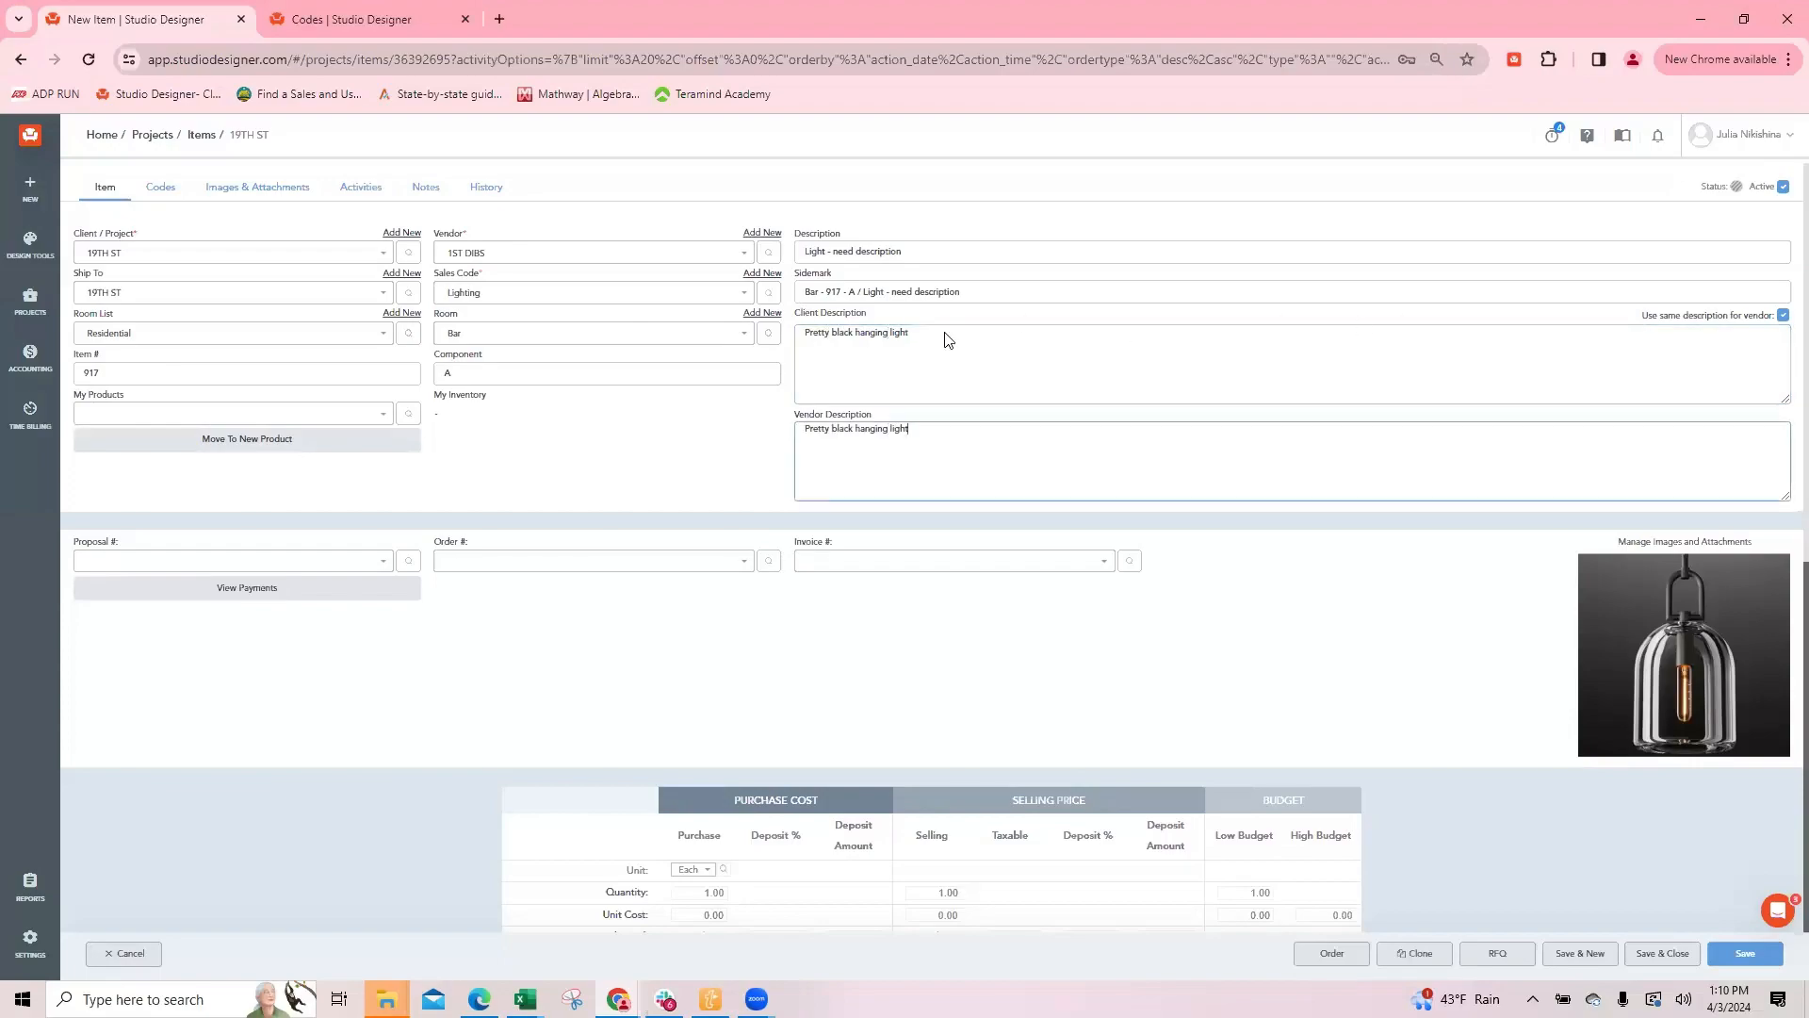
pyautogui.scroll(-5, 1015, 415)
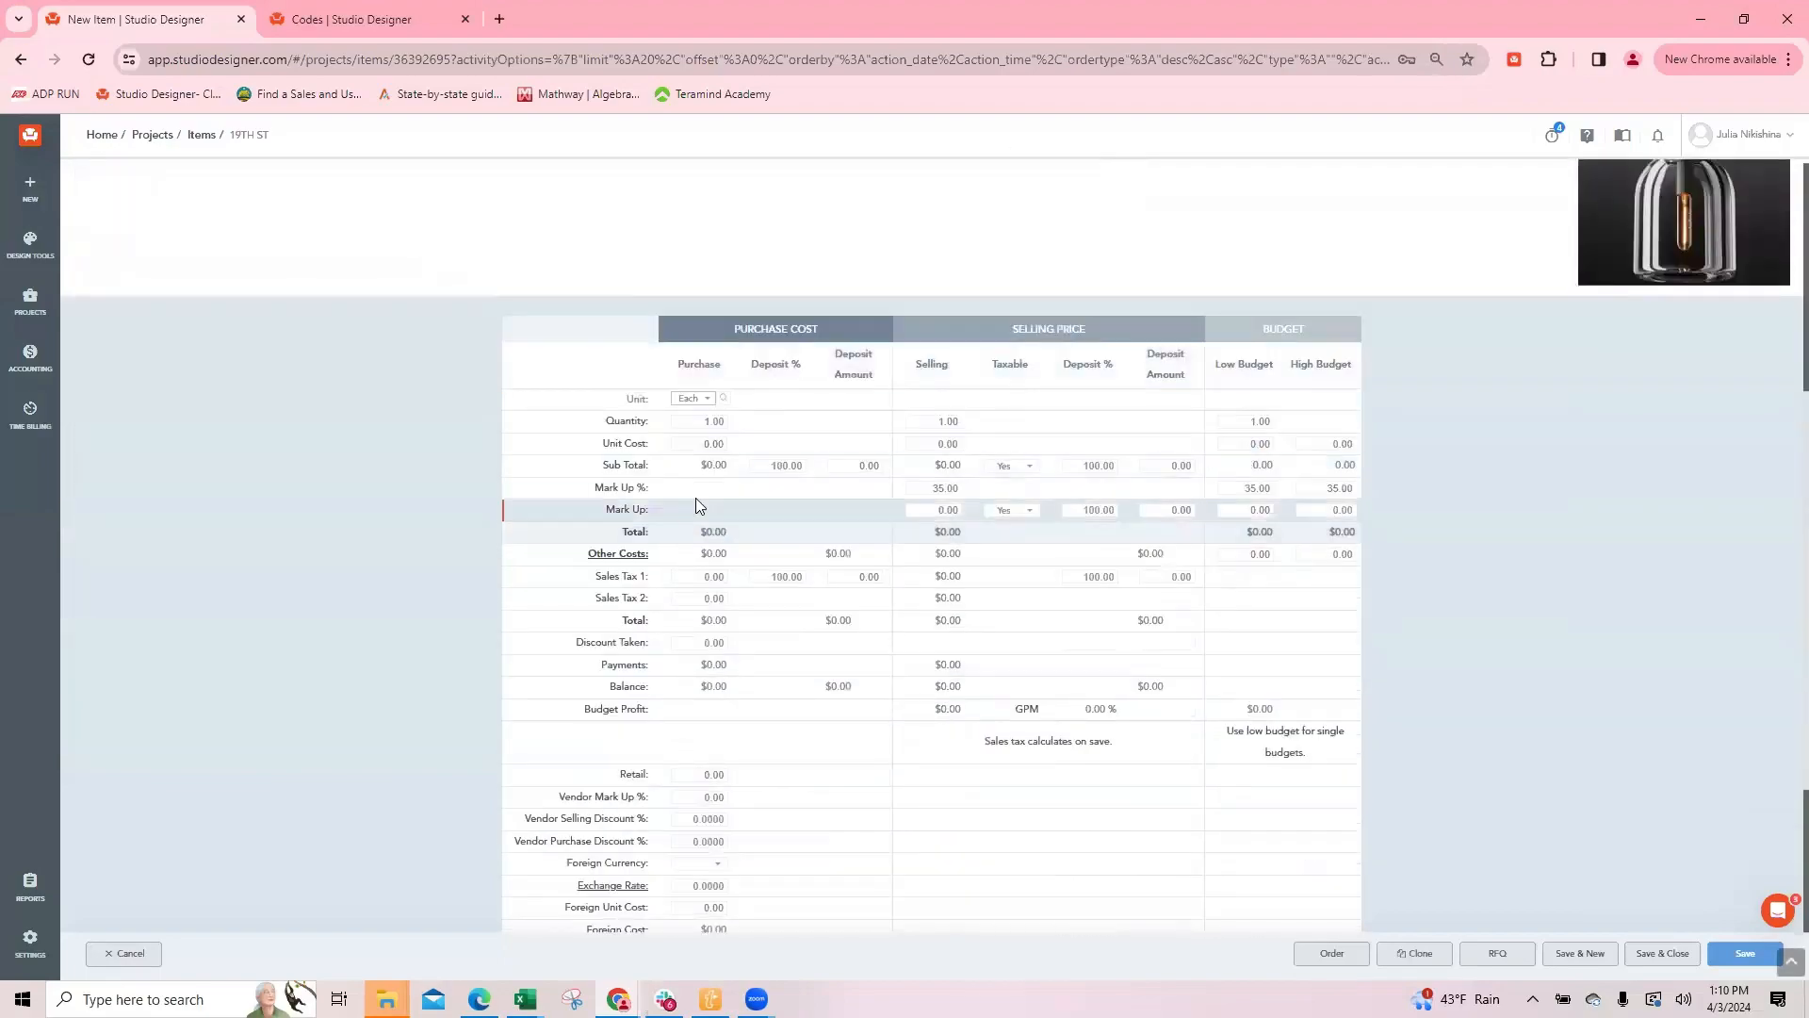
# Step: Set the new item's purchase unit cost to 995 and select its selling Mark Up %
pyautogui.moveTo(688, 442); pyautogui.dragTo(883, 448)
pyautogui.write('995')
pyautogui.press('Tab')
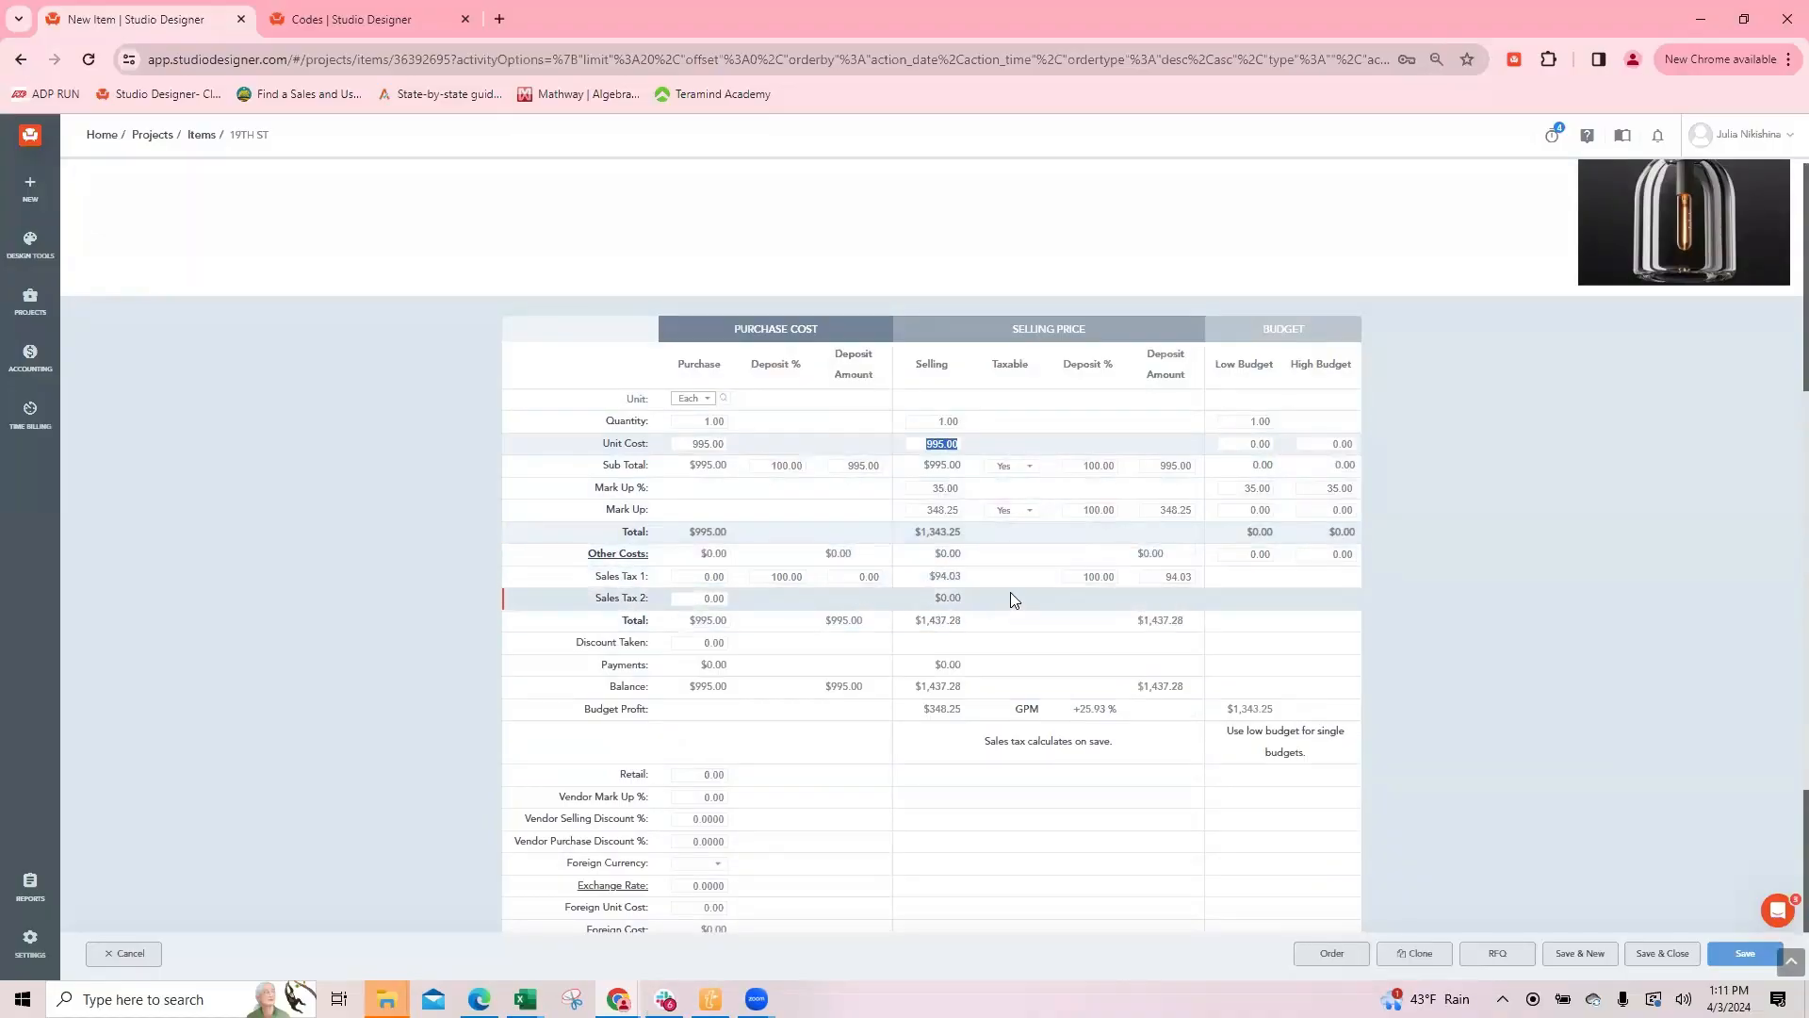
pyautogui.click(914, 487)
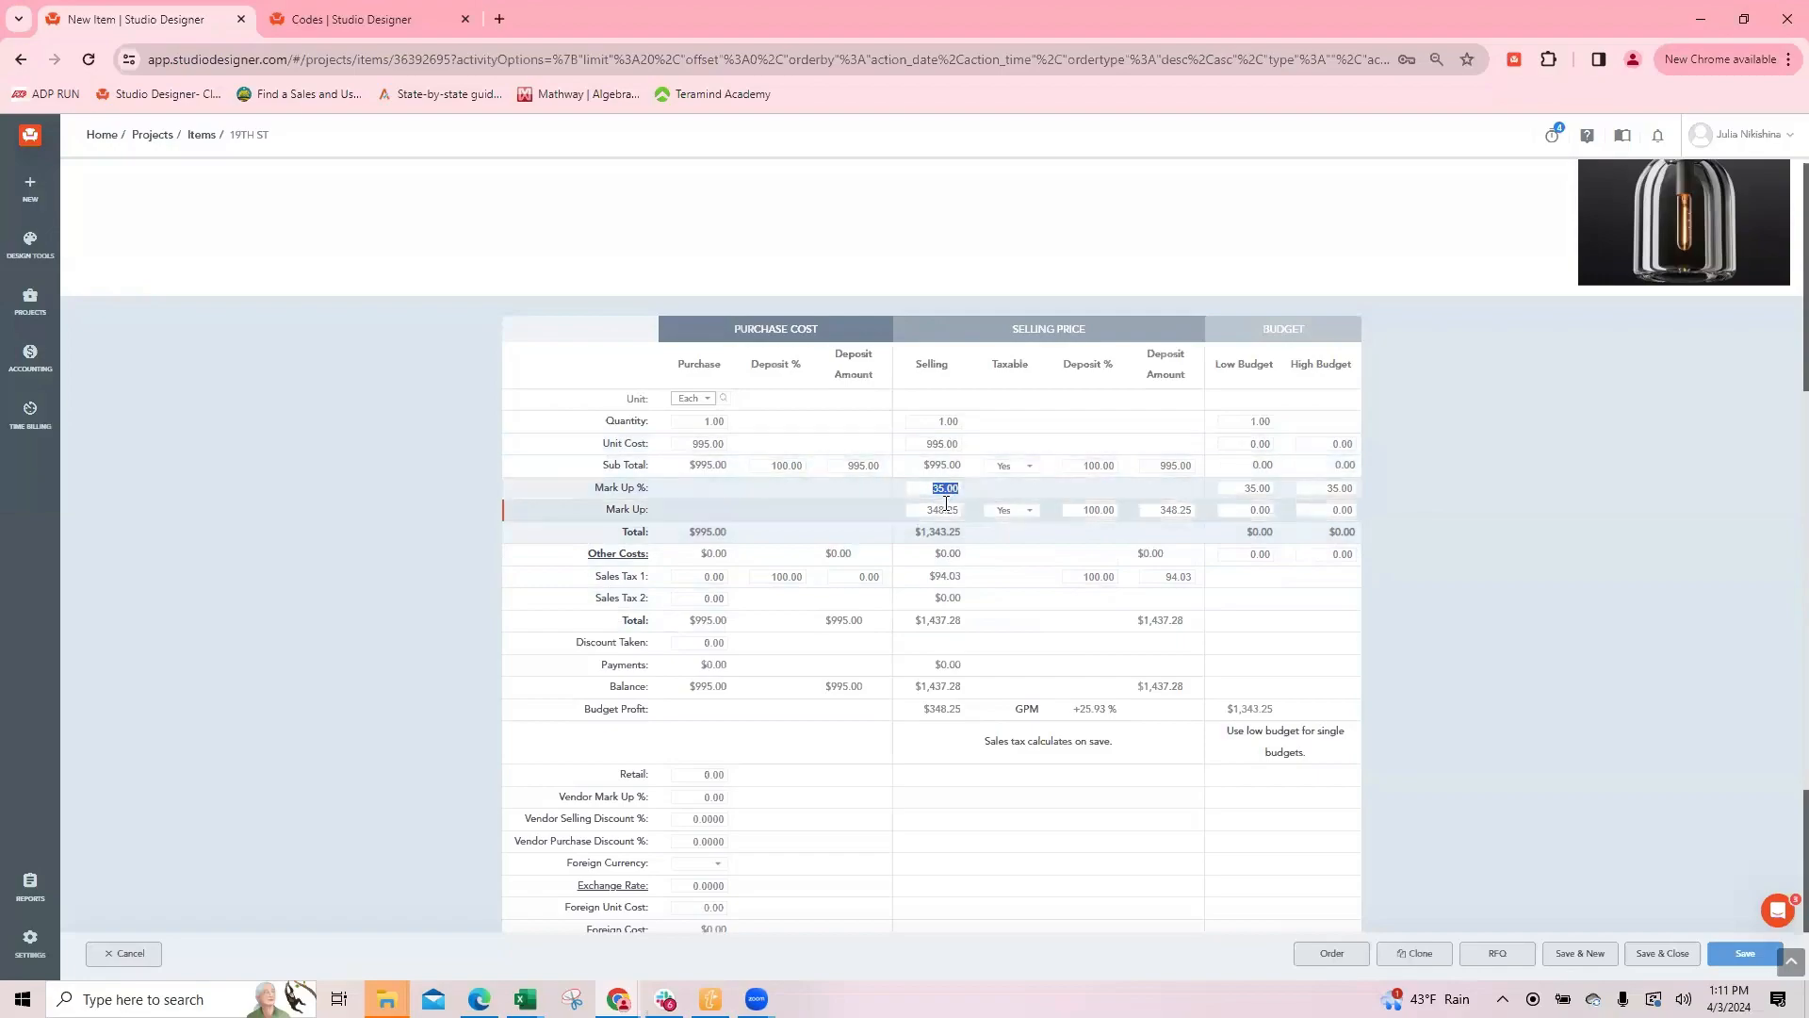
# Step: In the second browser tab, search the address list for "19th" among Project addresses and open the 19TH ST record
pyautogui.click(405, 19)
pyautogui.click(40, 256)
pyautogui.moveTo(25, 311)
pyautogui.click(103, 294)
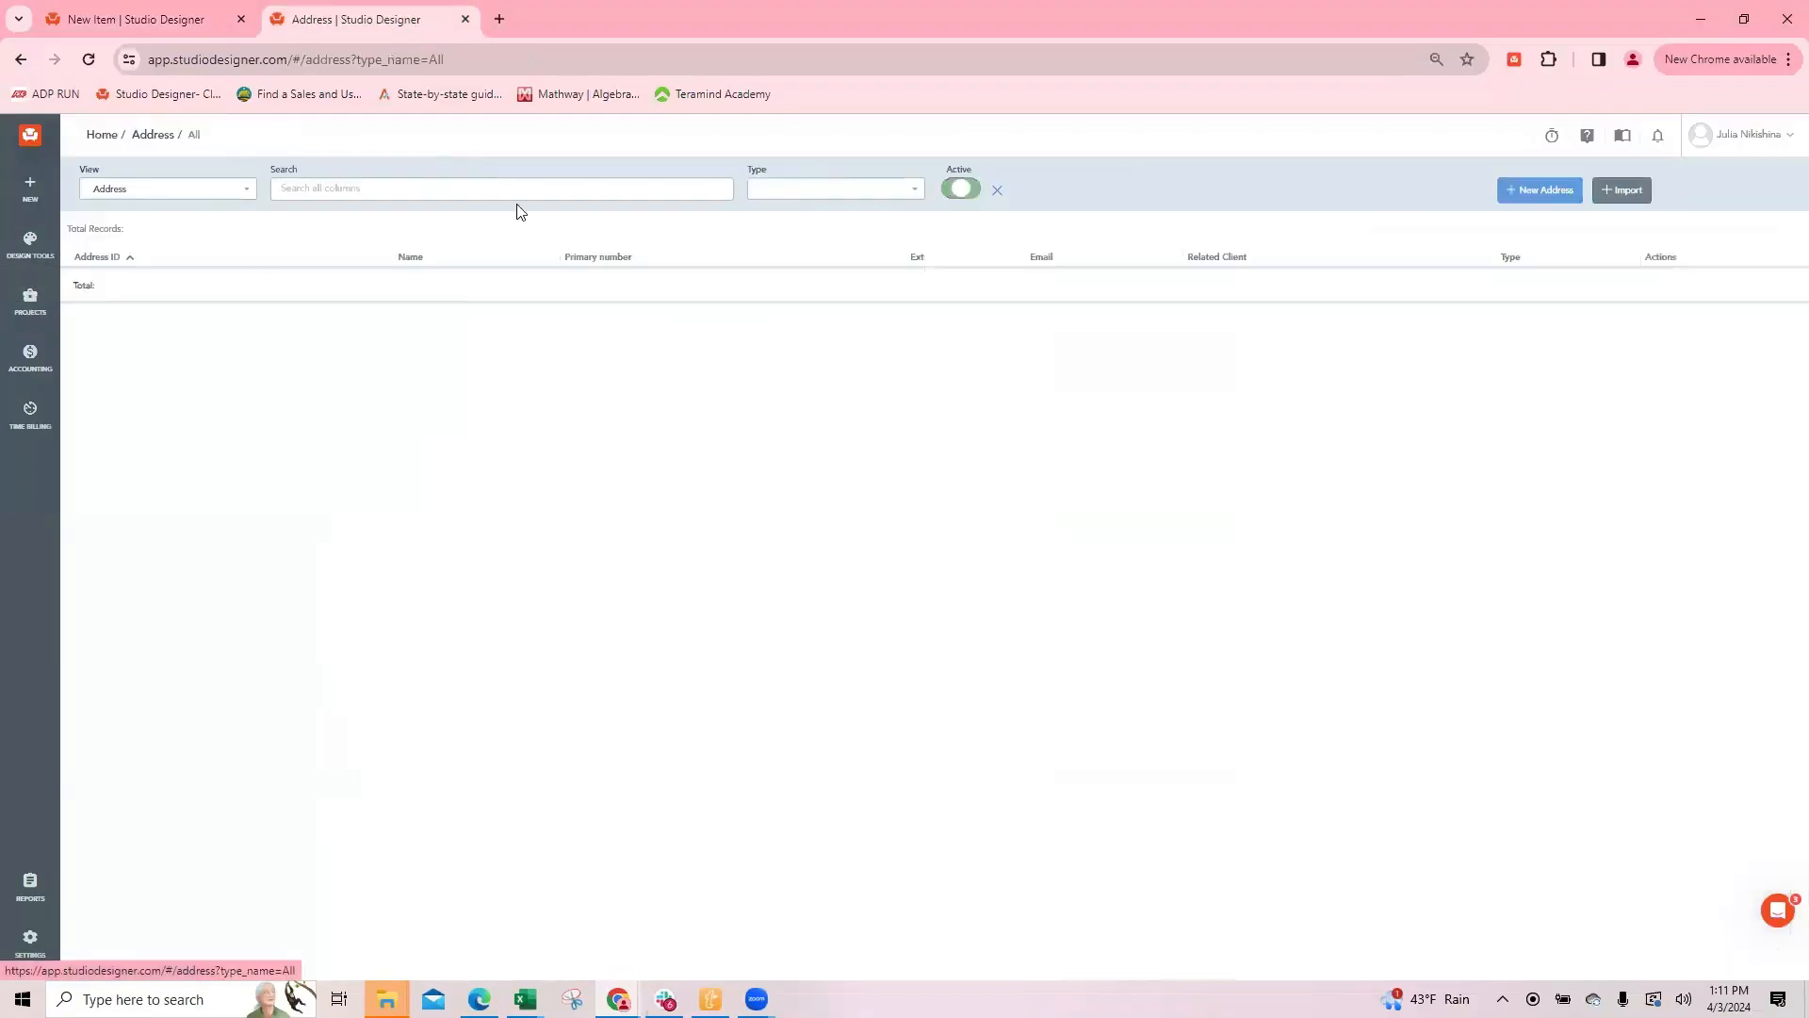
pyautogui.click(803, 189)
pyautogui.click(793, 266)
pyautogui.click(326, 188)
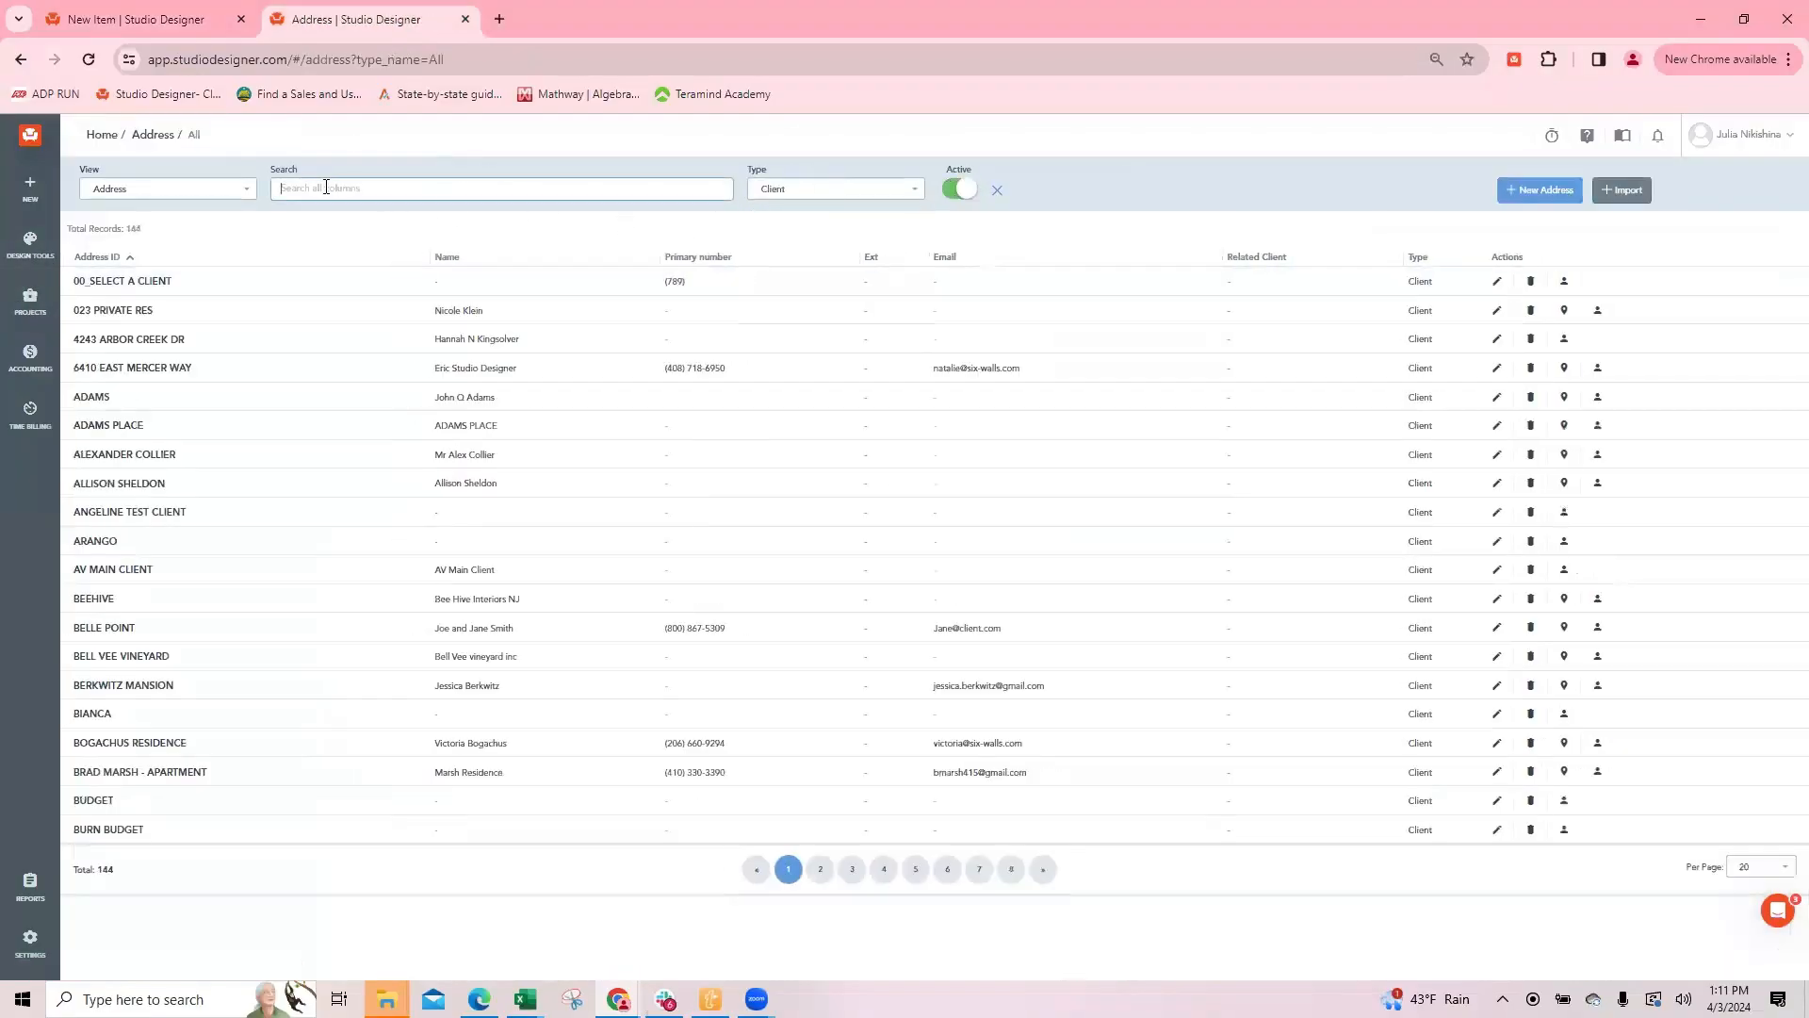
pyautogui.write('19th')
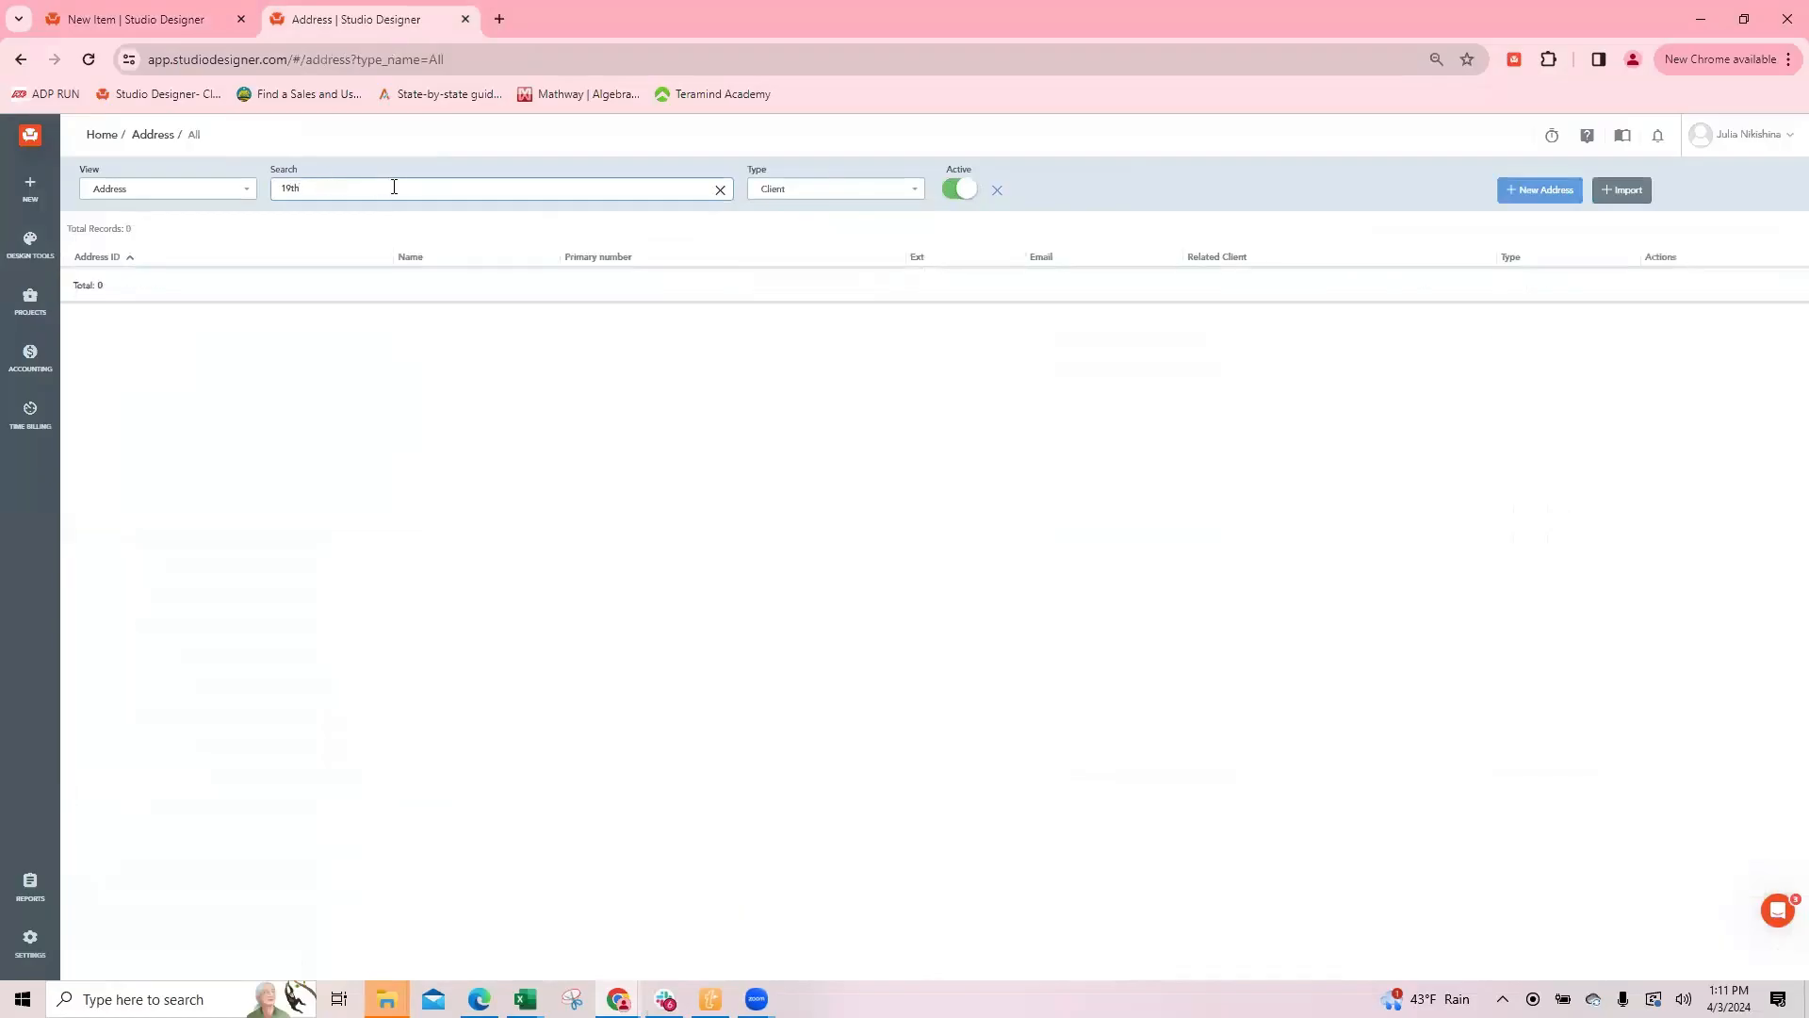
pyautogui.click(836, 190)
pyautogui.click(794, 311)
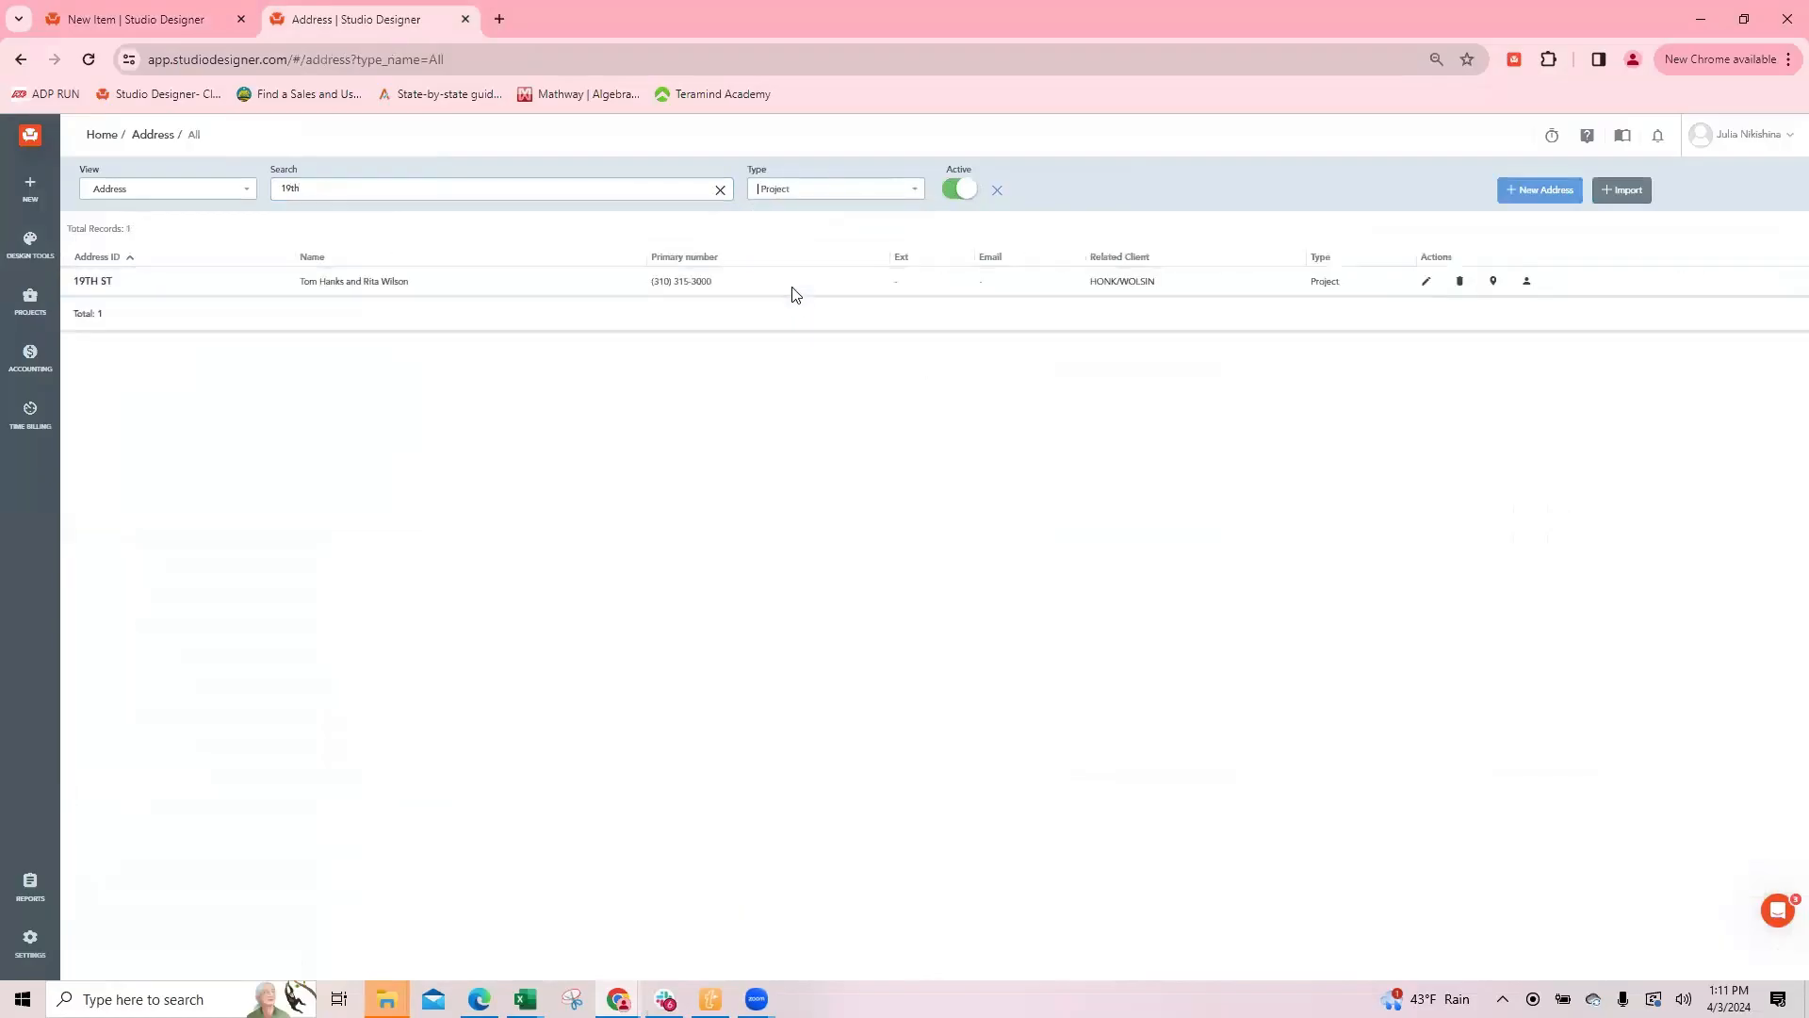
pyautogui.click(1426, 280)
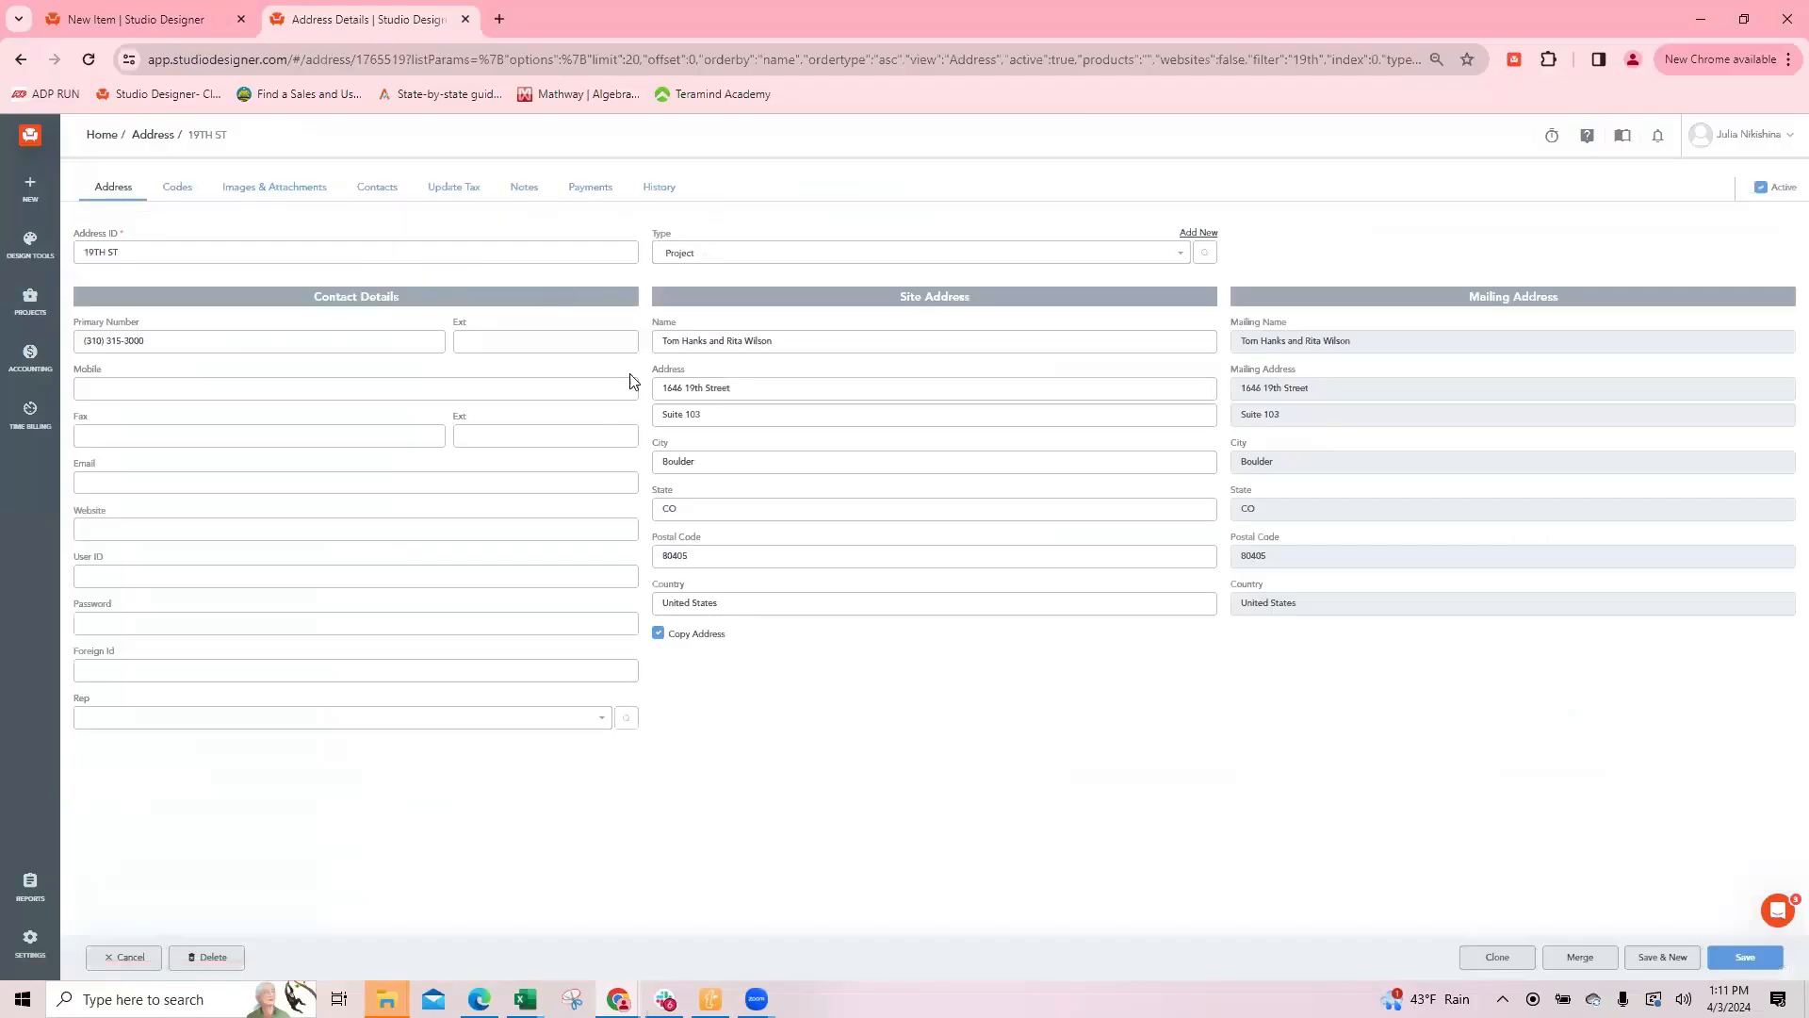
# Step: Examine the Selling Mark Up % in the 19TH ST project's client codes
pyautogui.click(164, 187)
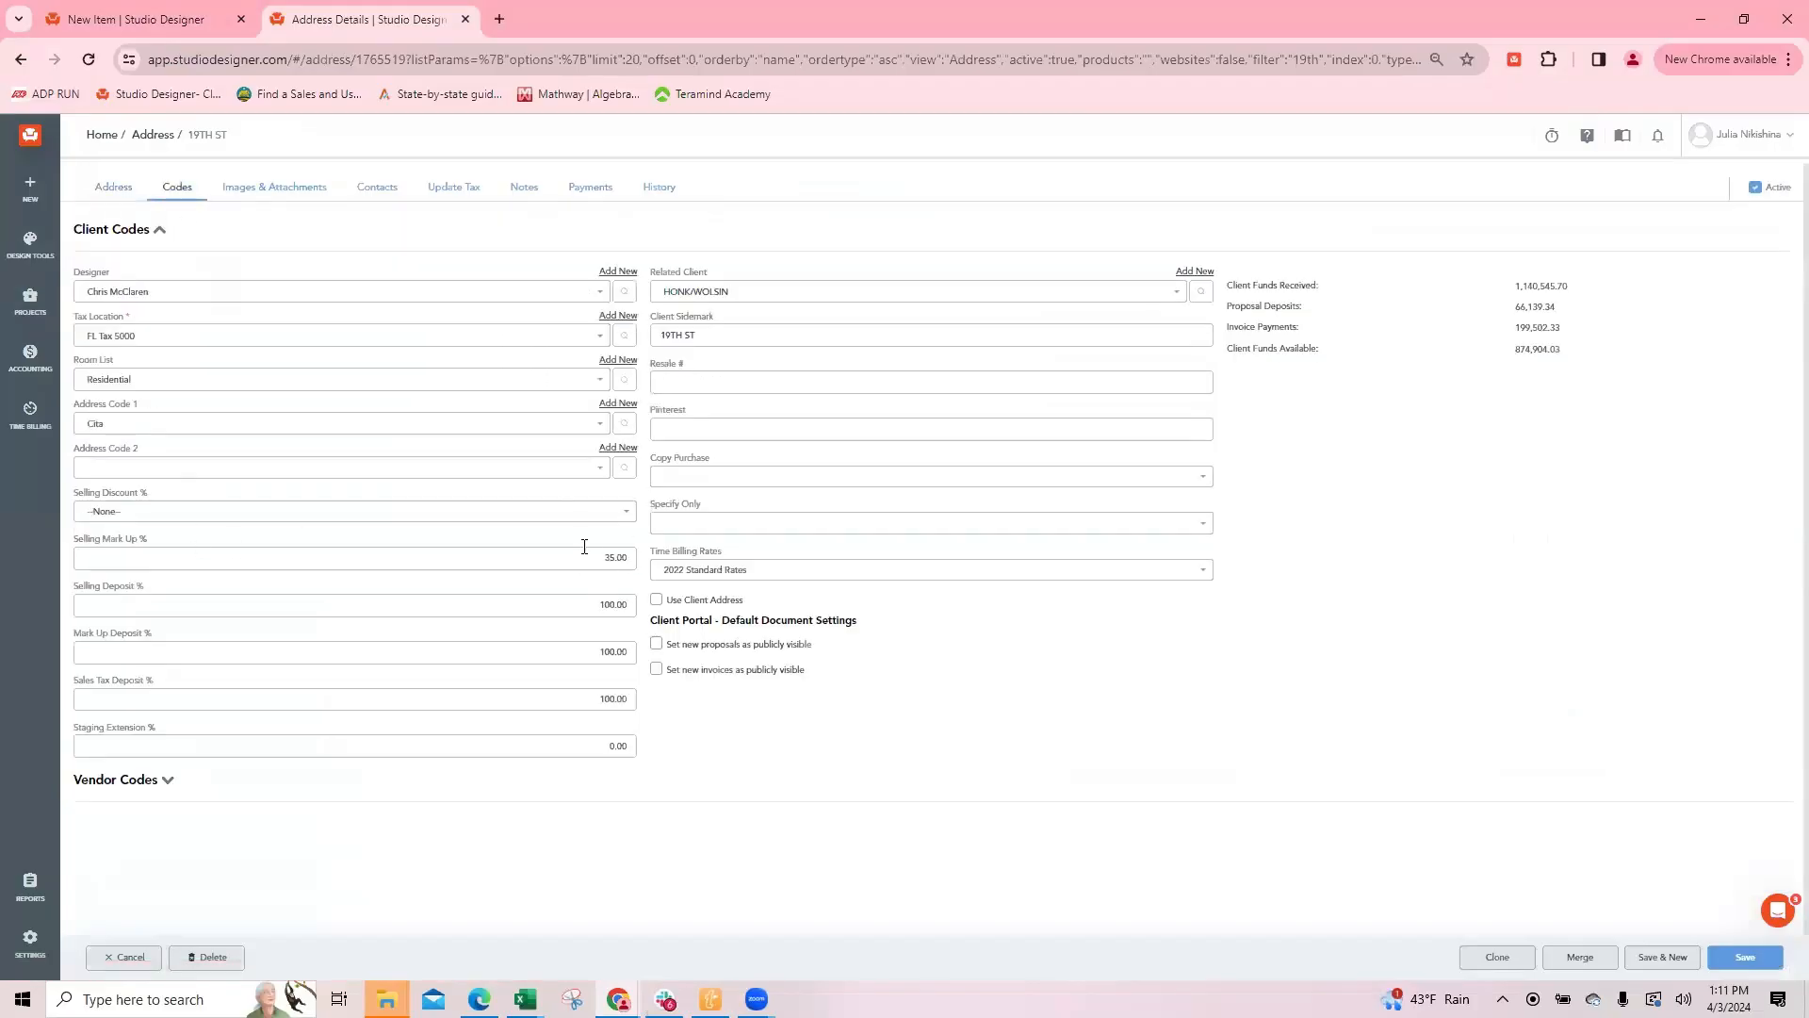
pyautogui.moveTo(591, 556); pyautogui.dragTo(650, 558)
pyautogui.click(742, 747)
# Step: Return to the new item and examine the selling Mark Up % in its pricing table
pyautogui.moveTo(59, 26)
pyautogui.moveTo(161, 25)
pyautogui.click(116, 26)
pyautogui.click(921, 485)
pyautogui.click(922, 488)
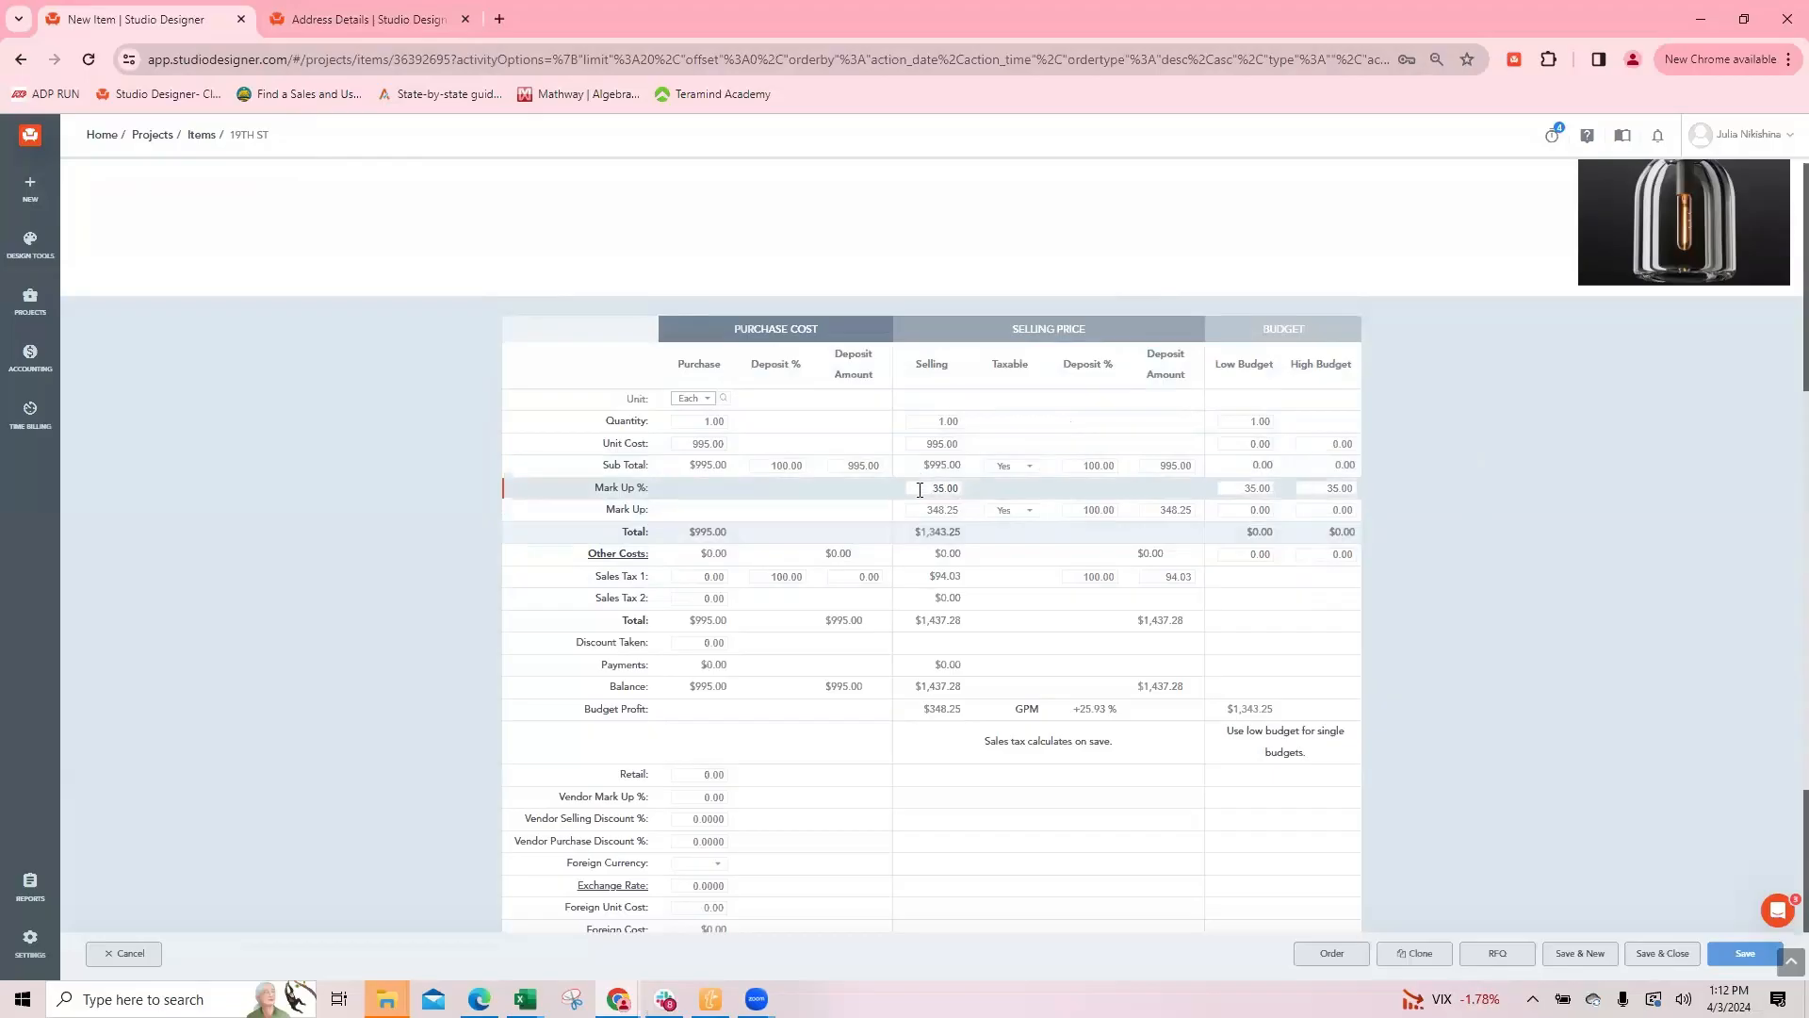
pyautogui.moveTo(926, 486); pyautogui.dragTo(989, 488)
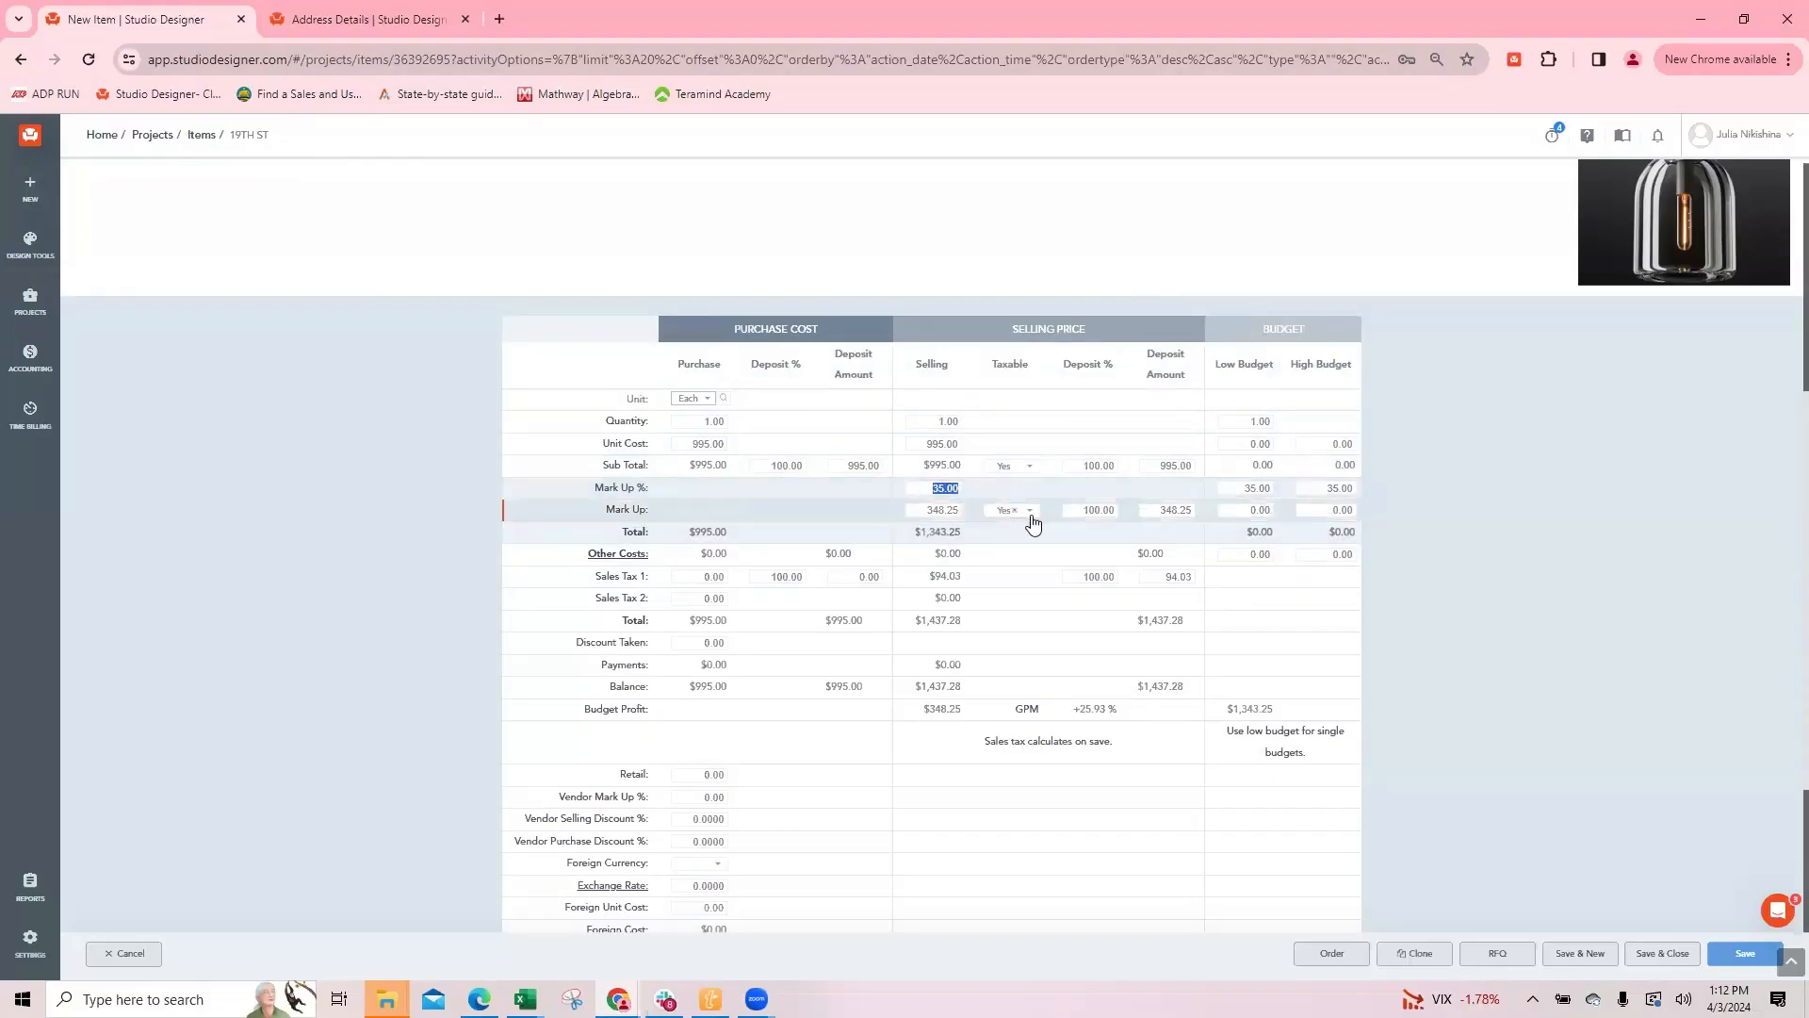
pyautogui.click(925, 483)
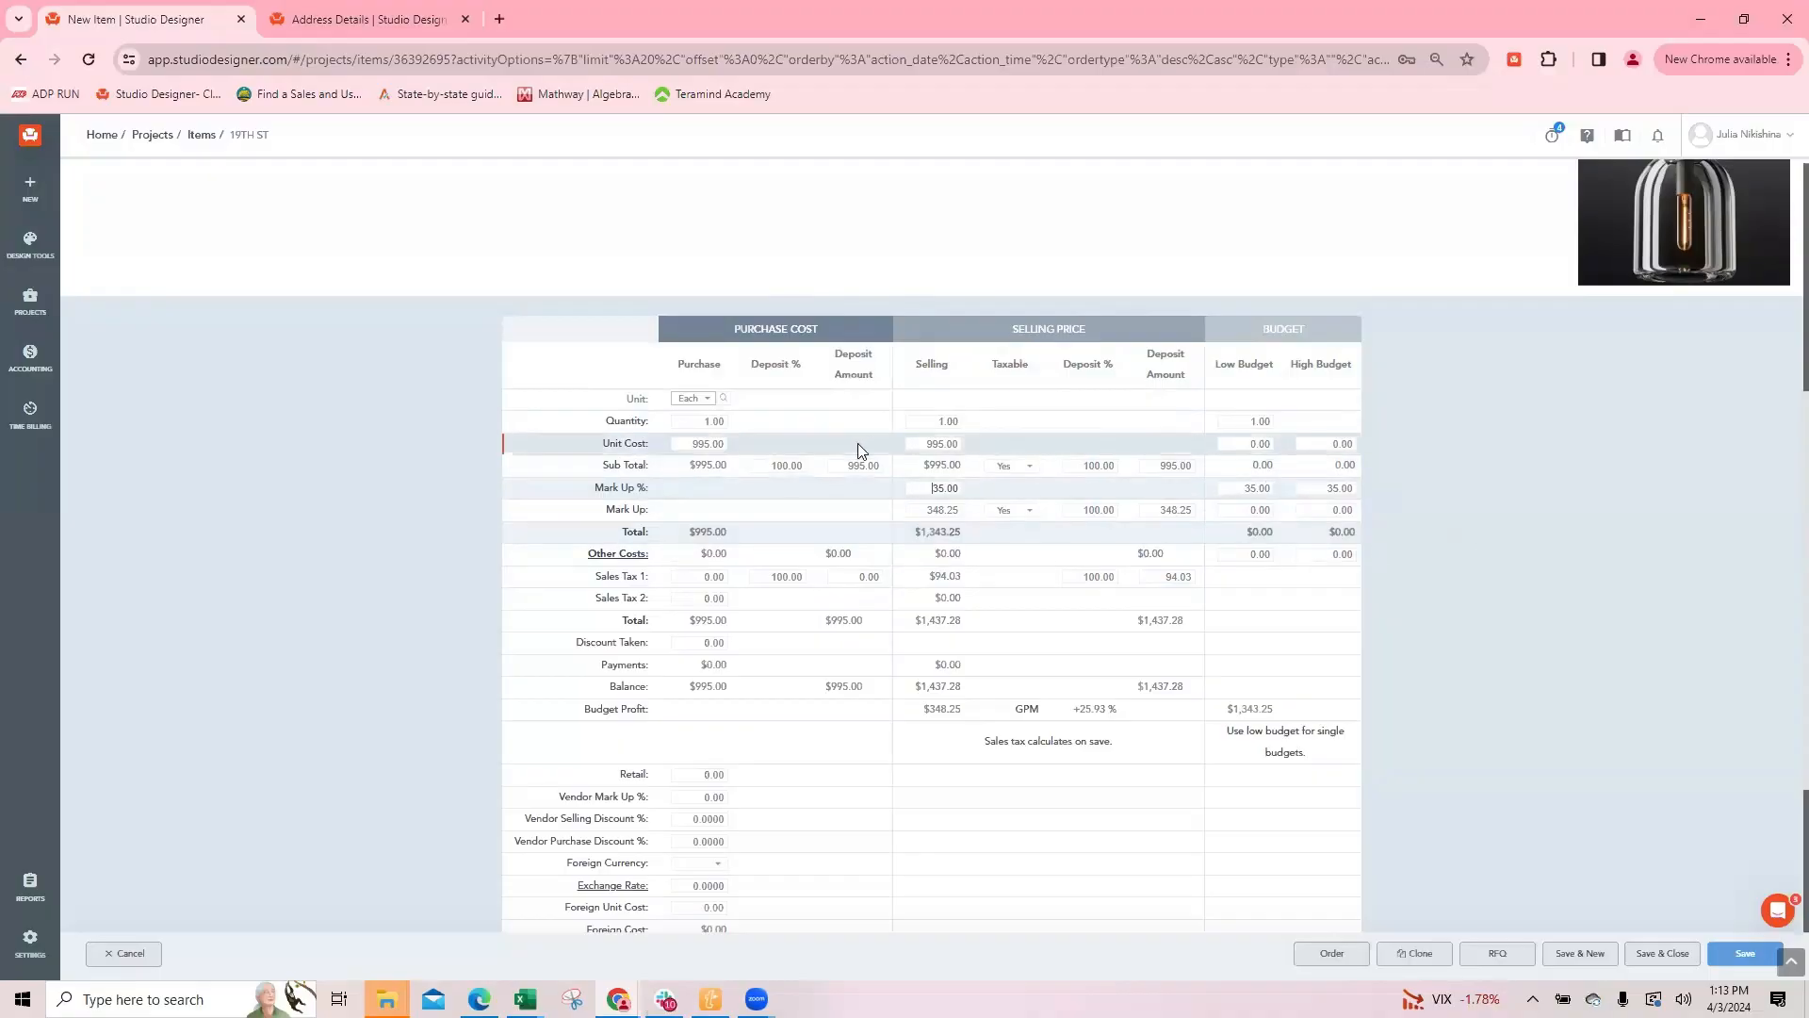
pyautogui.click(928, 487)
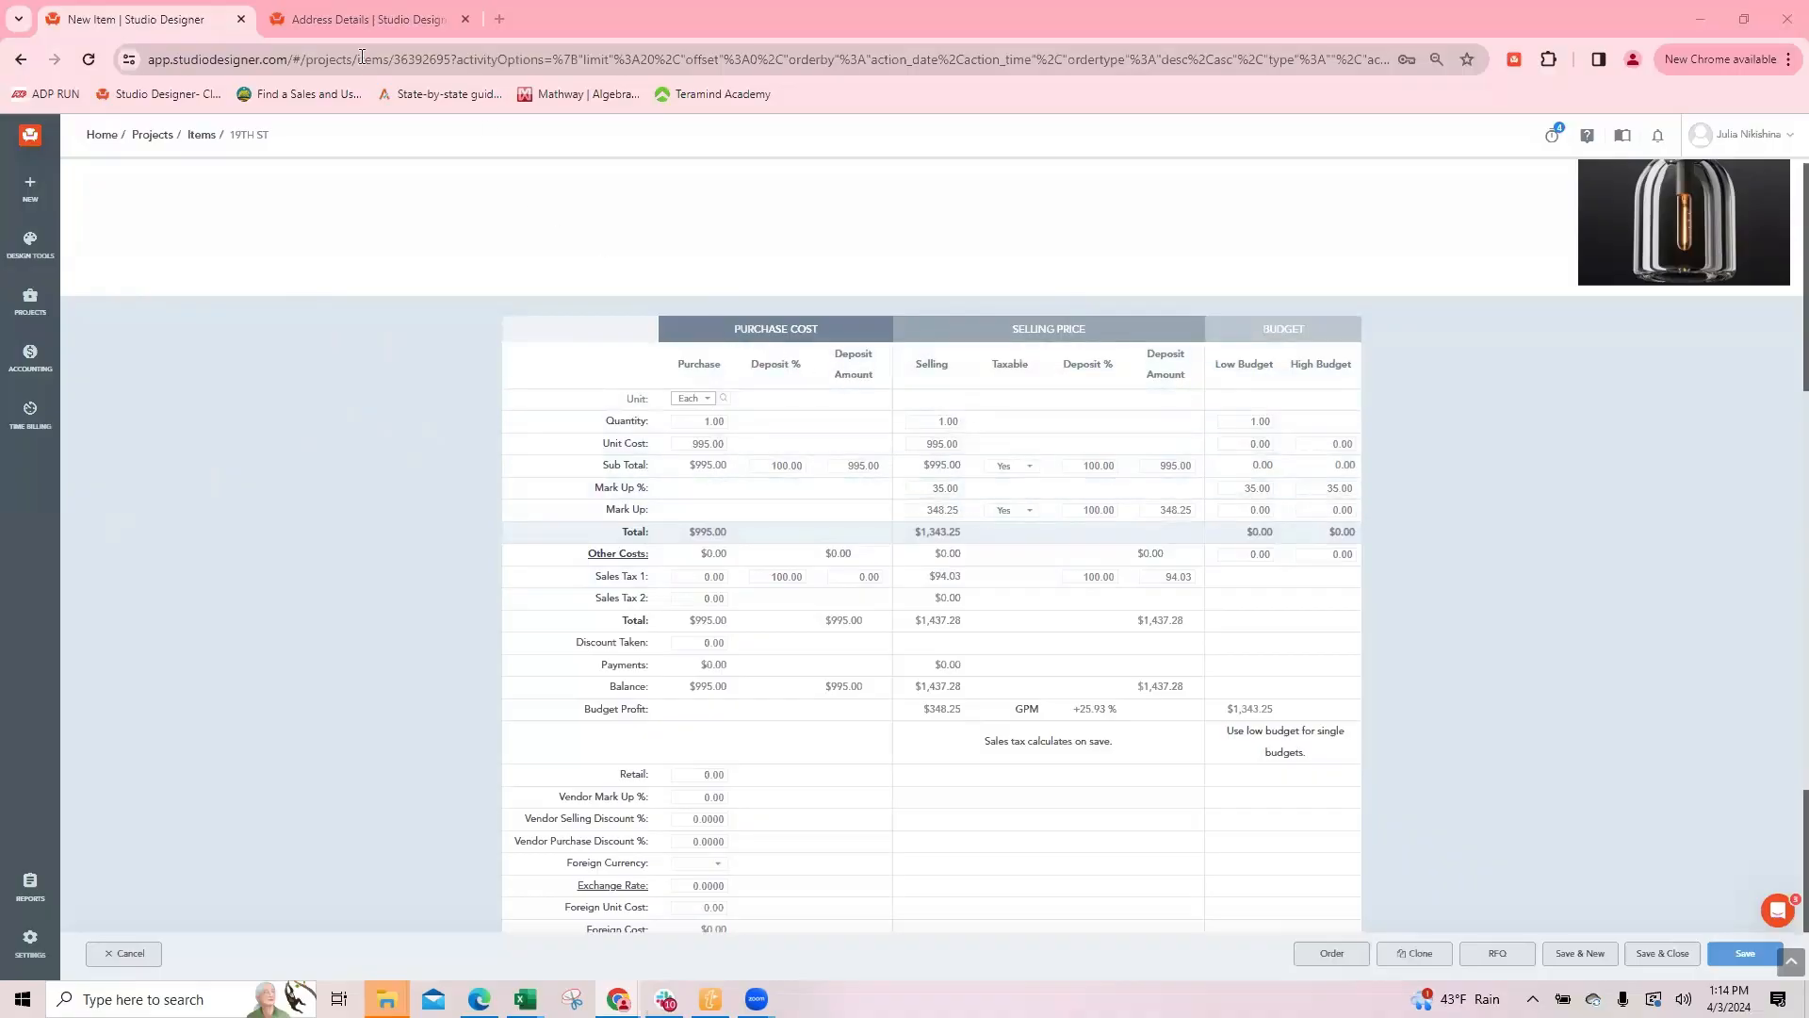
# Step: From the address record's browser tab, open the My Company settings in a new browser tab and switch to it
pyautogui.click(353, 21)
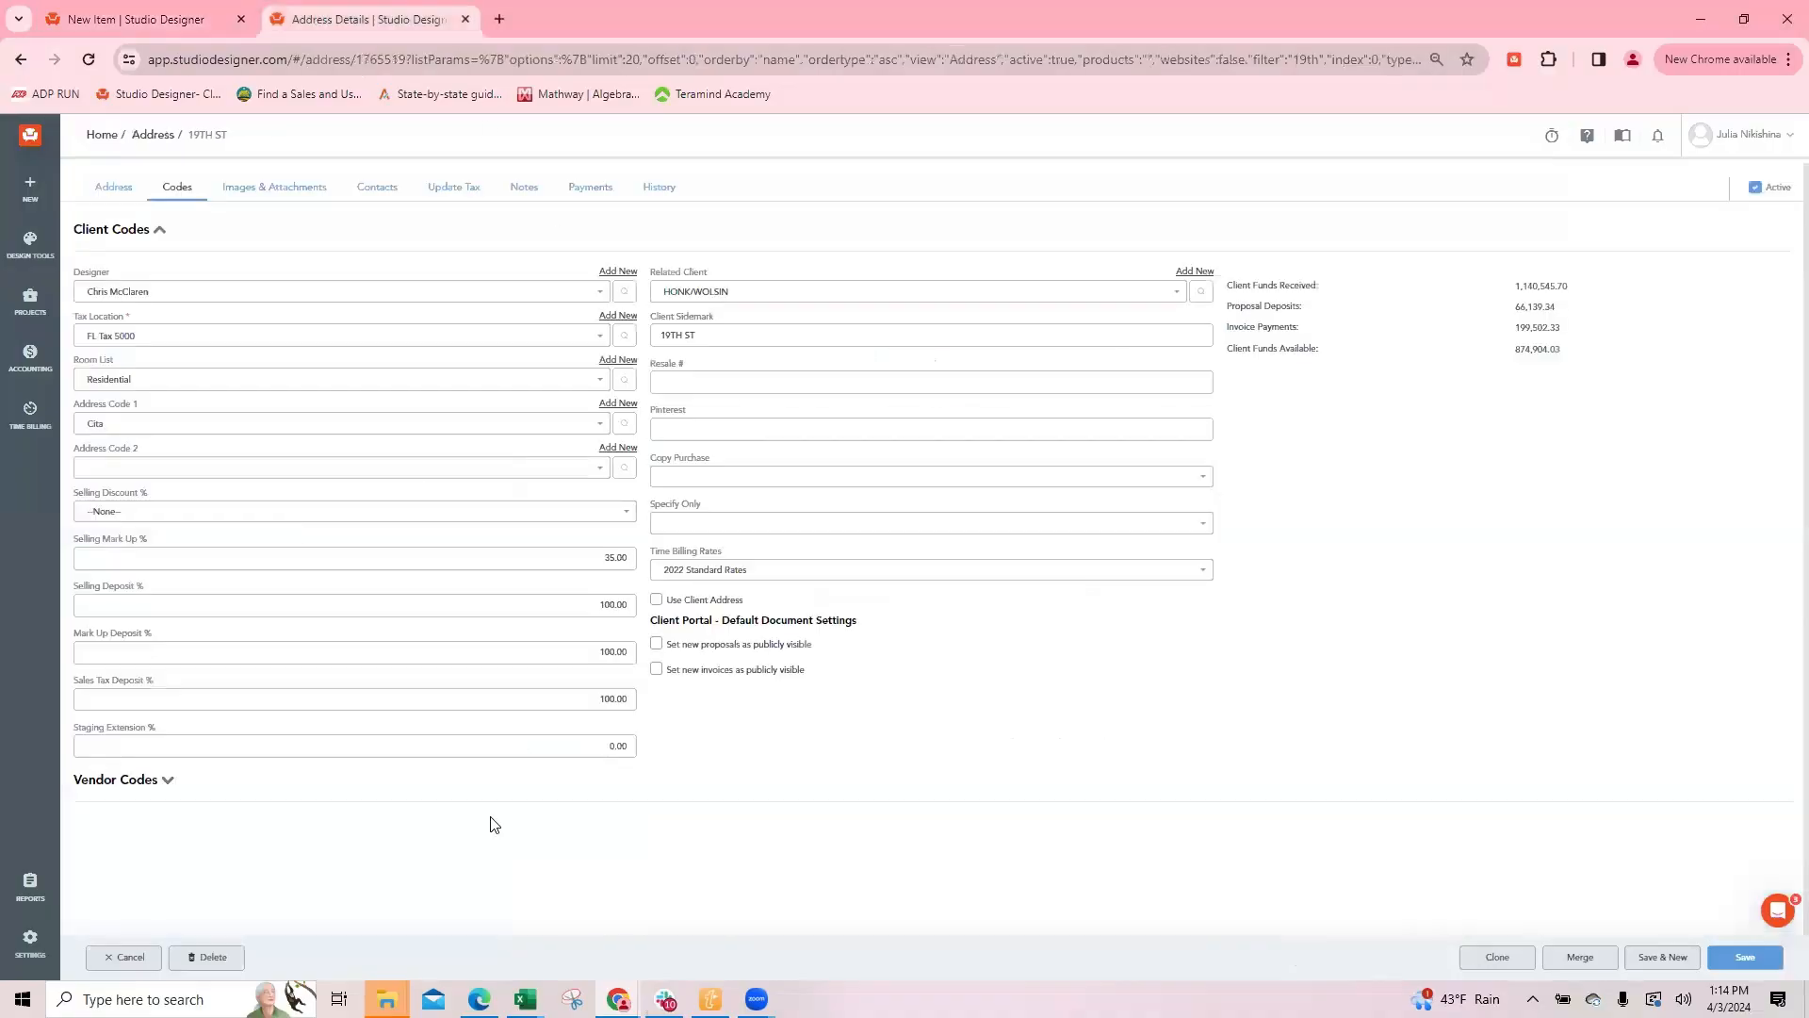
pyautogui.click(30, 944)
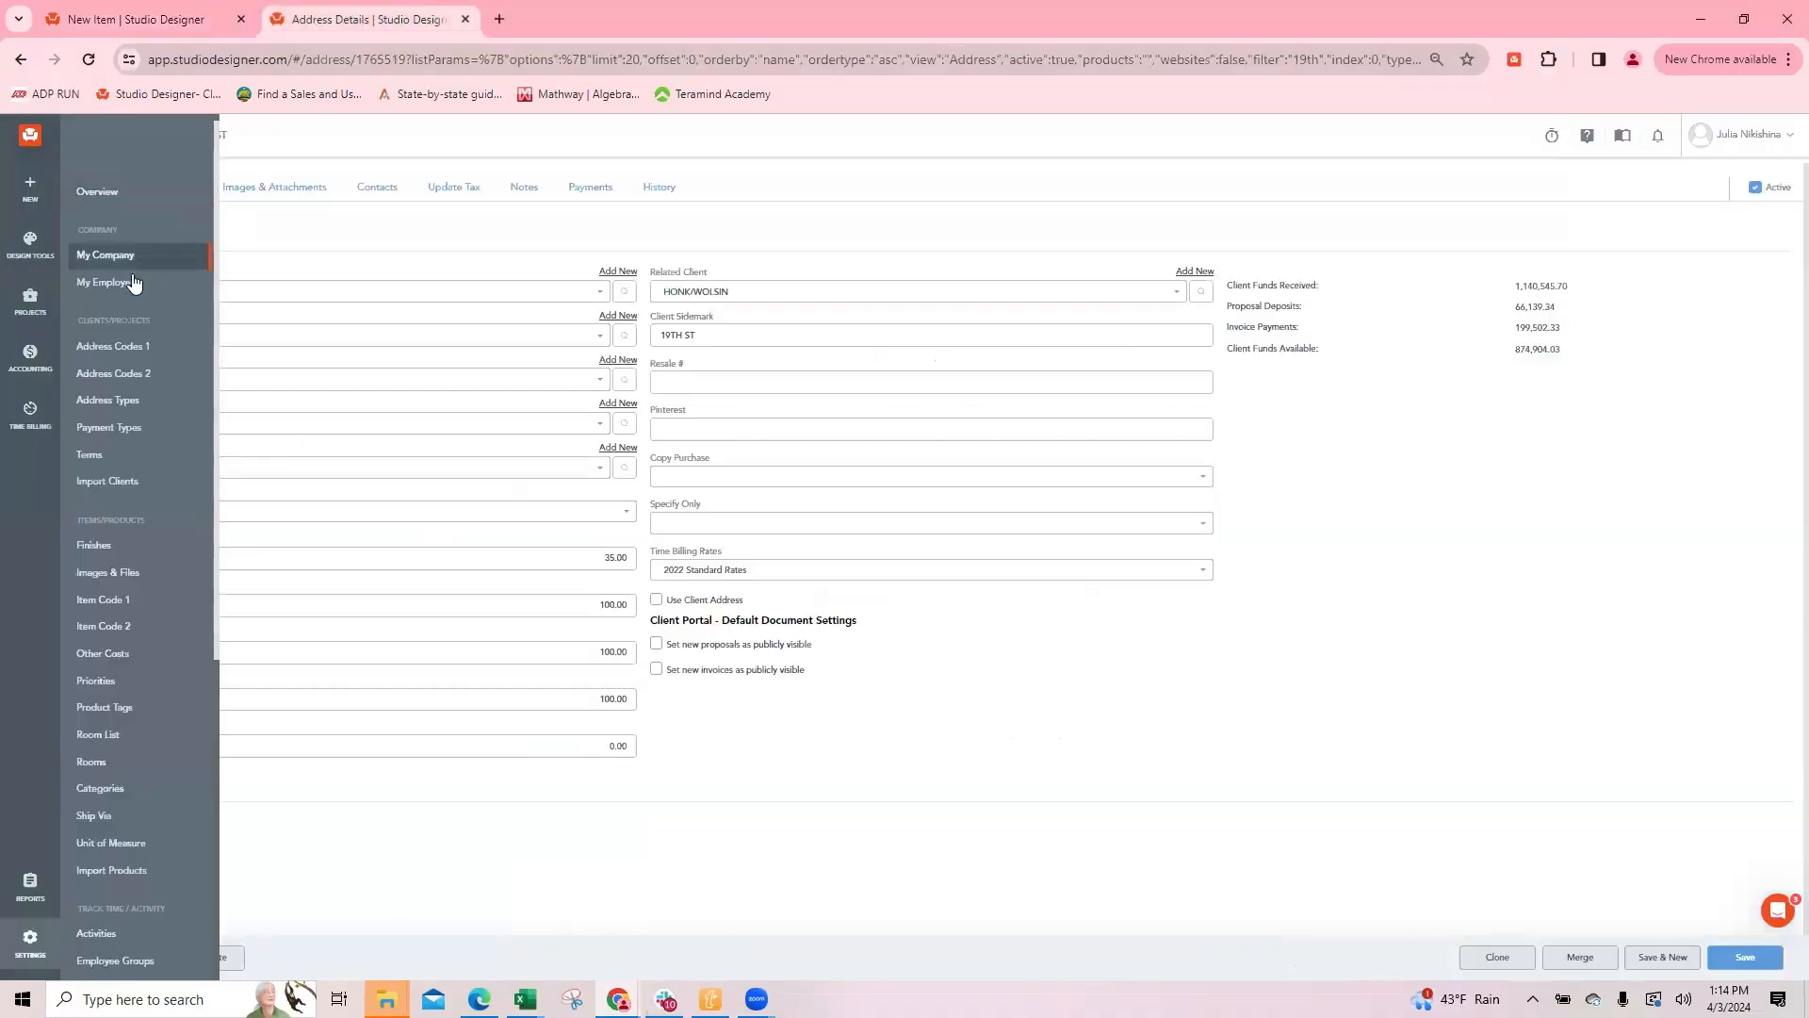
pyautogui.rightClick(134, 254)
pyautogui.click(200, 273)
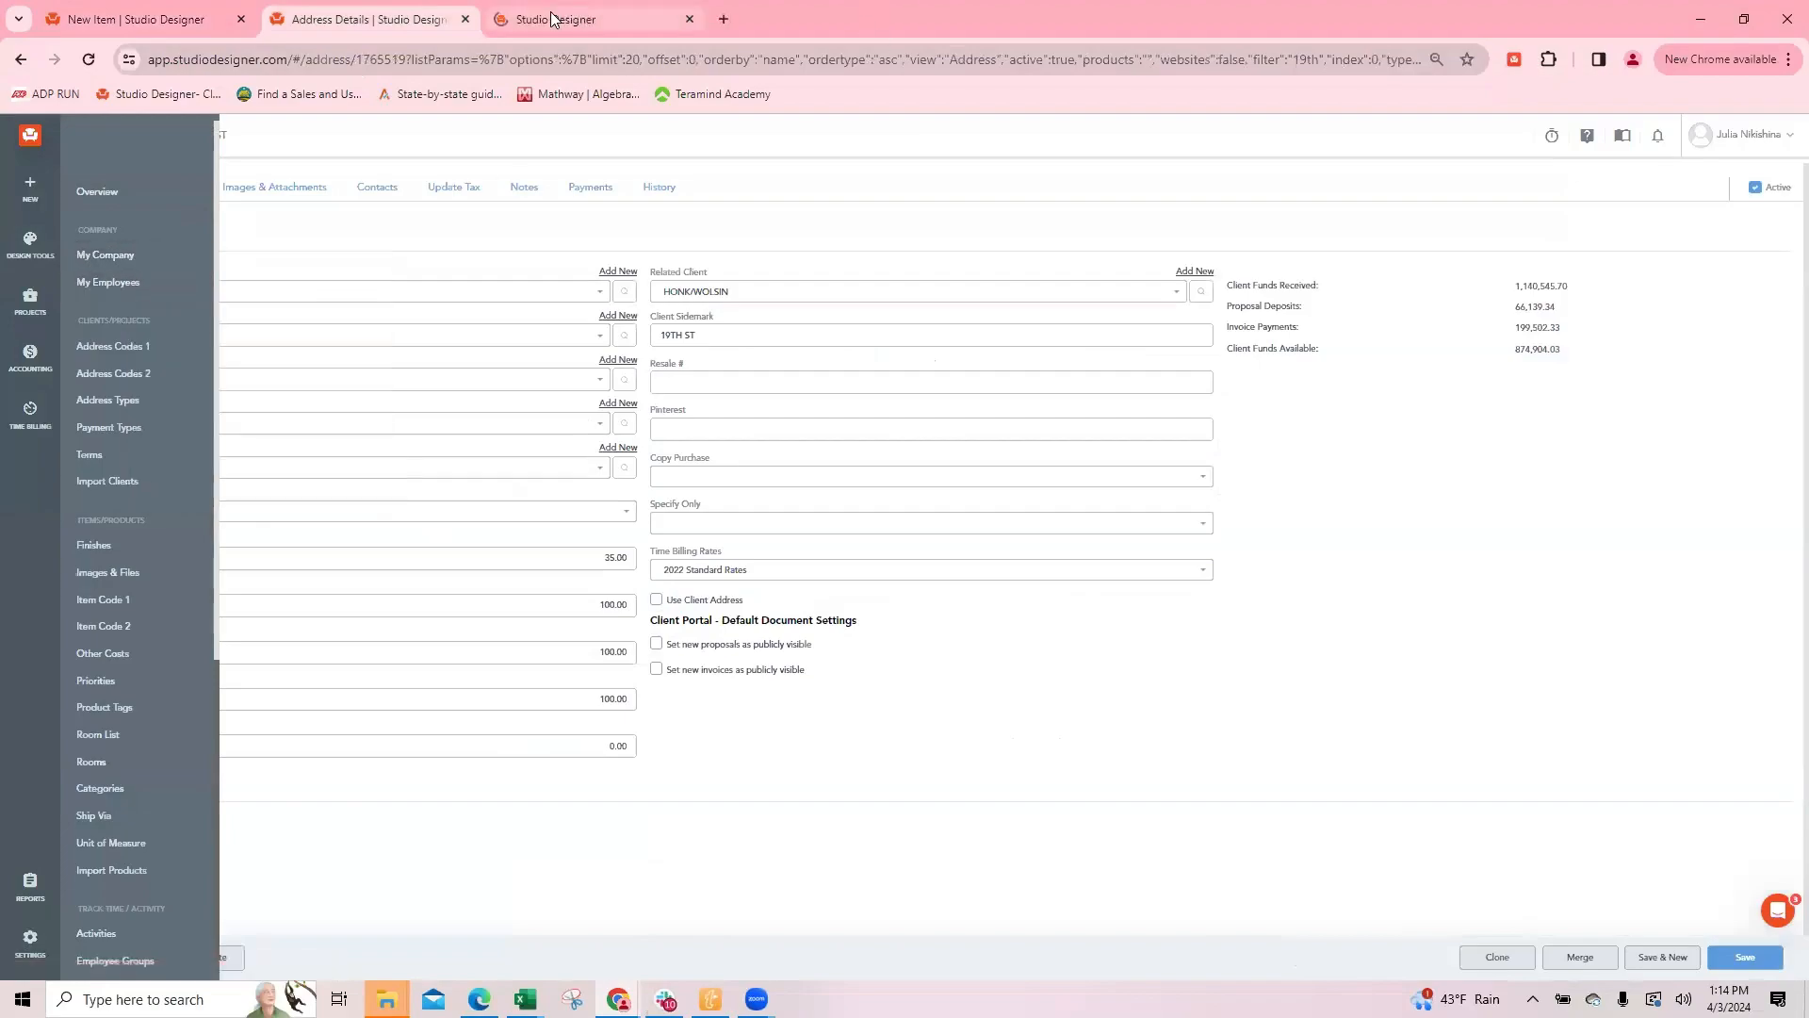
pyautogui.click(684, 14)
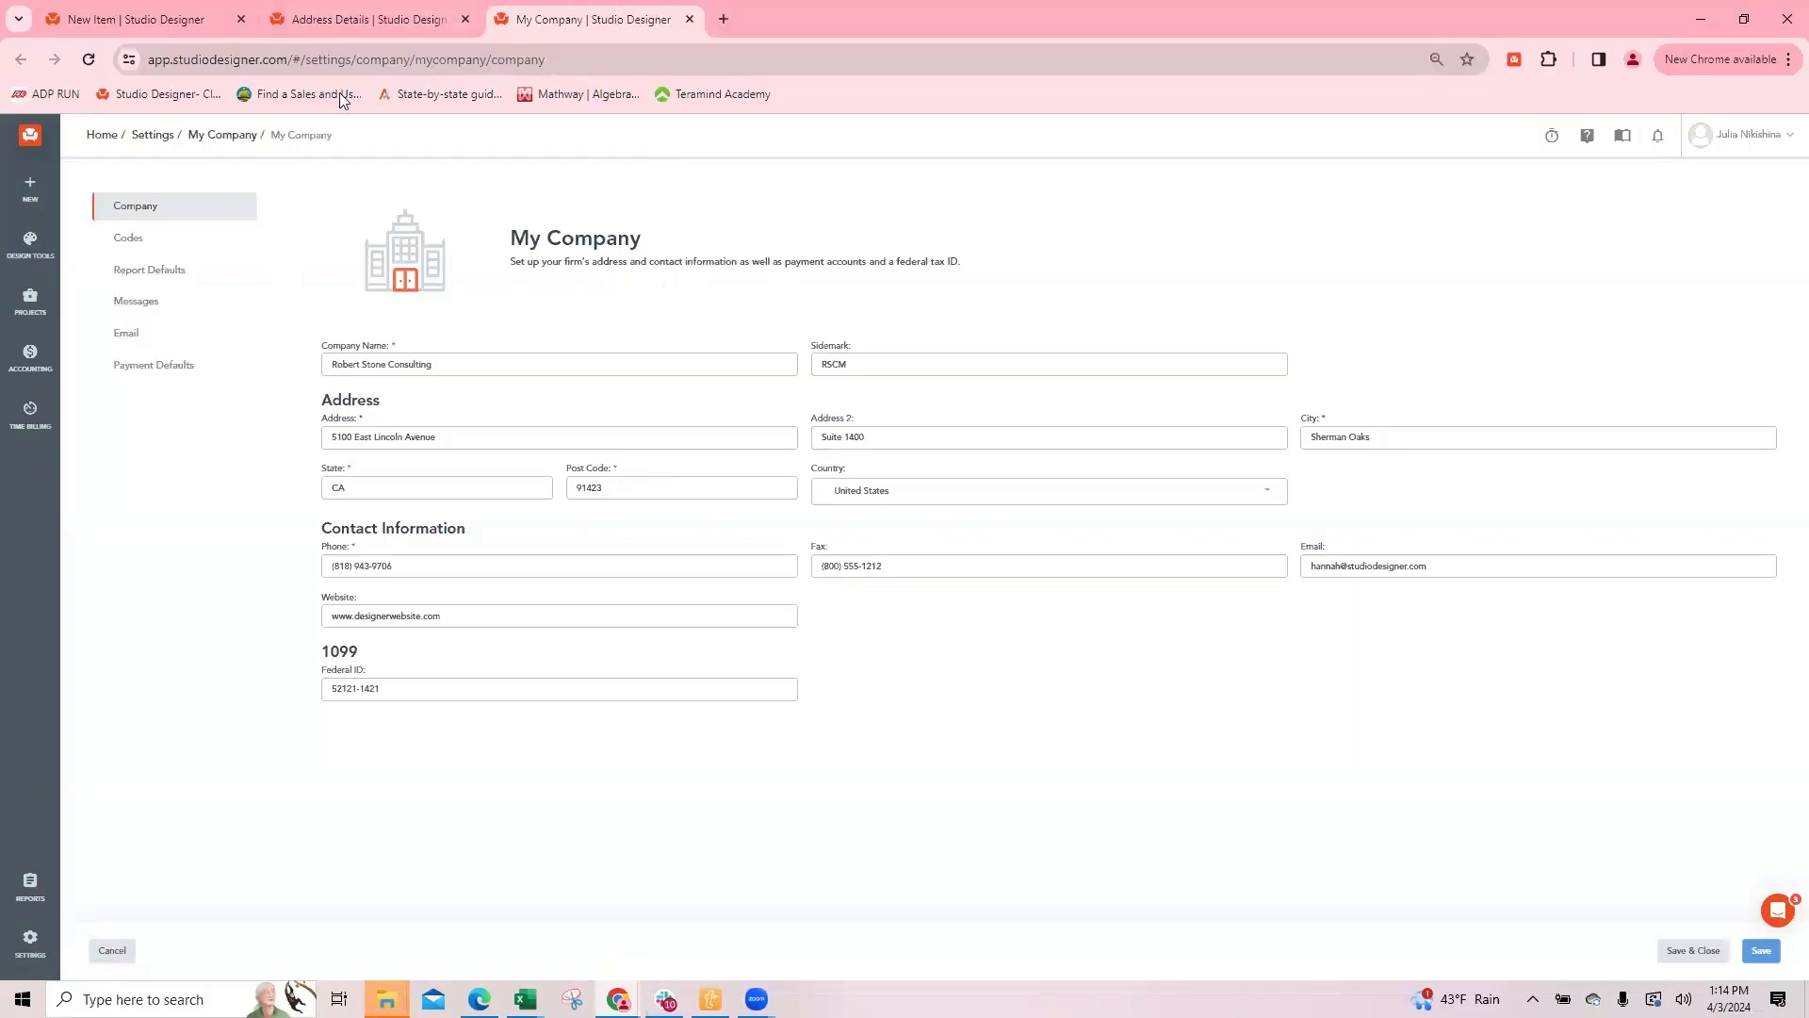
# Step: Examine the default Selling Markup percentage under Item Markup & Deposit in the company's Codes settings
pyautogui.click(193, 240)
pyautogui.scroll(-15, 669, 500)
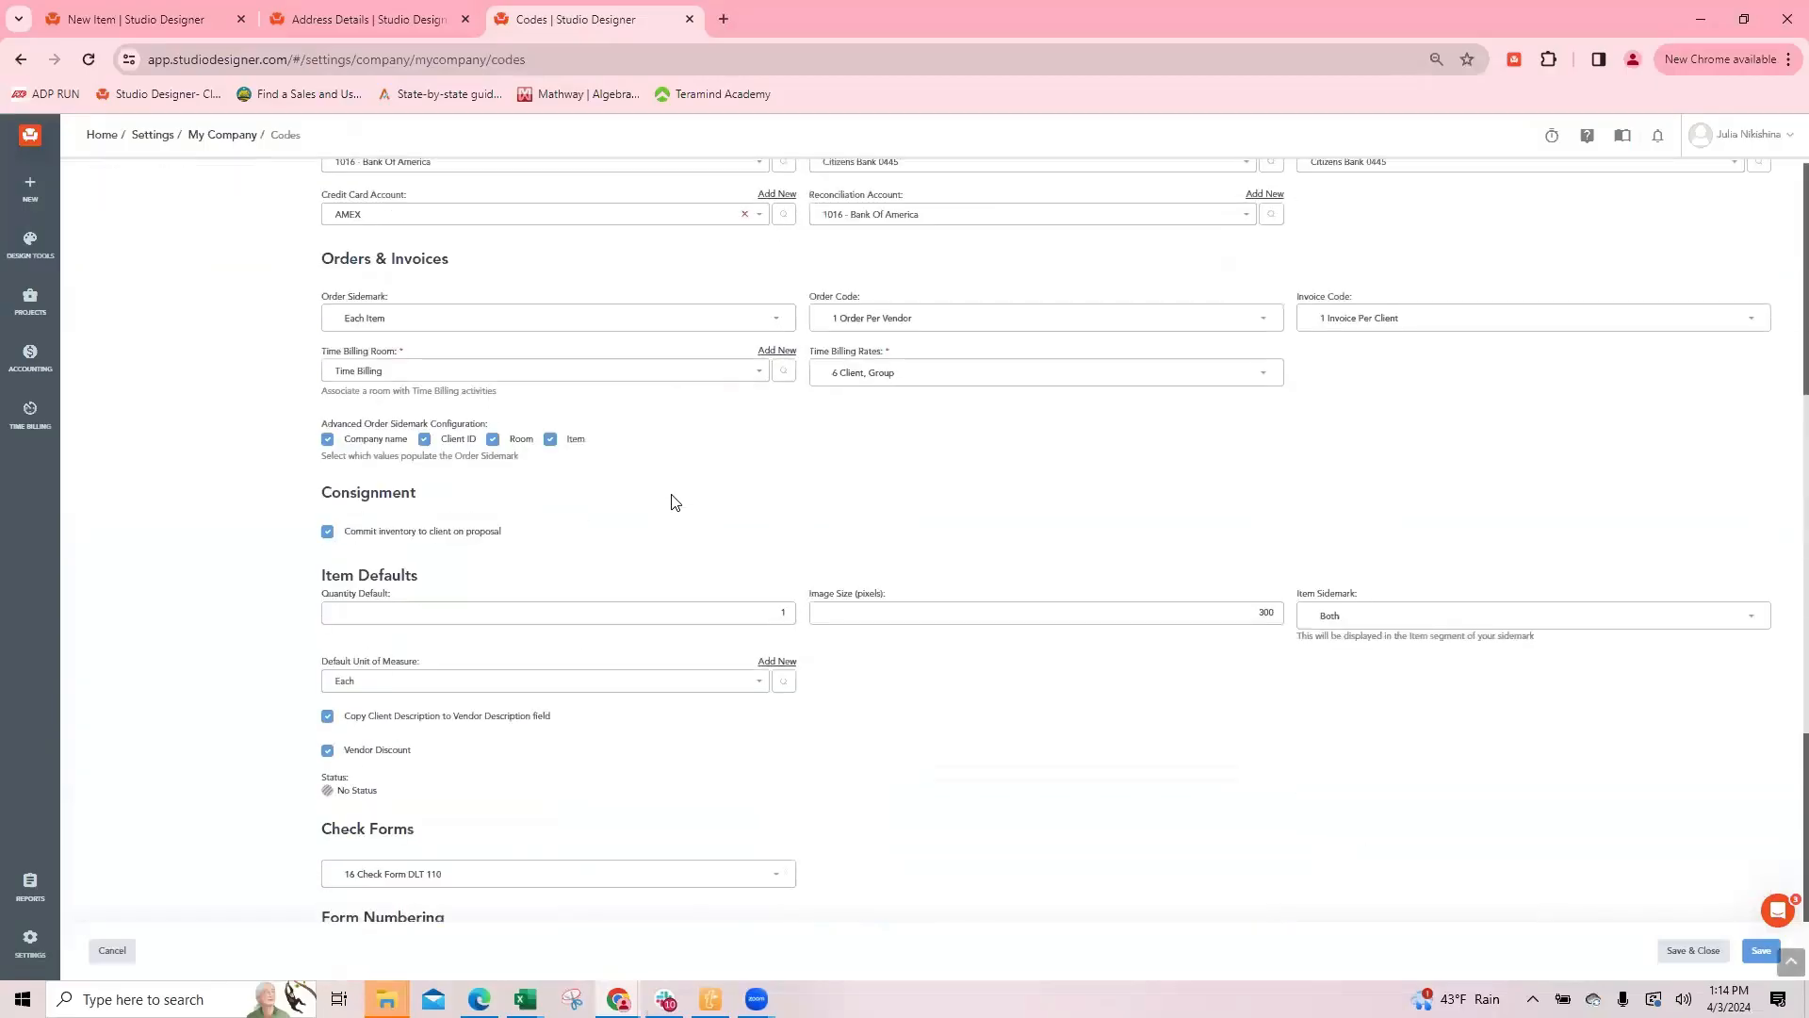
pyautogui.scroll(-1, 674, 500)
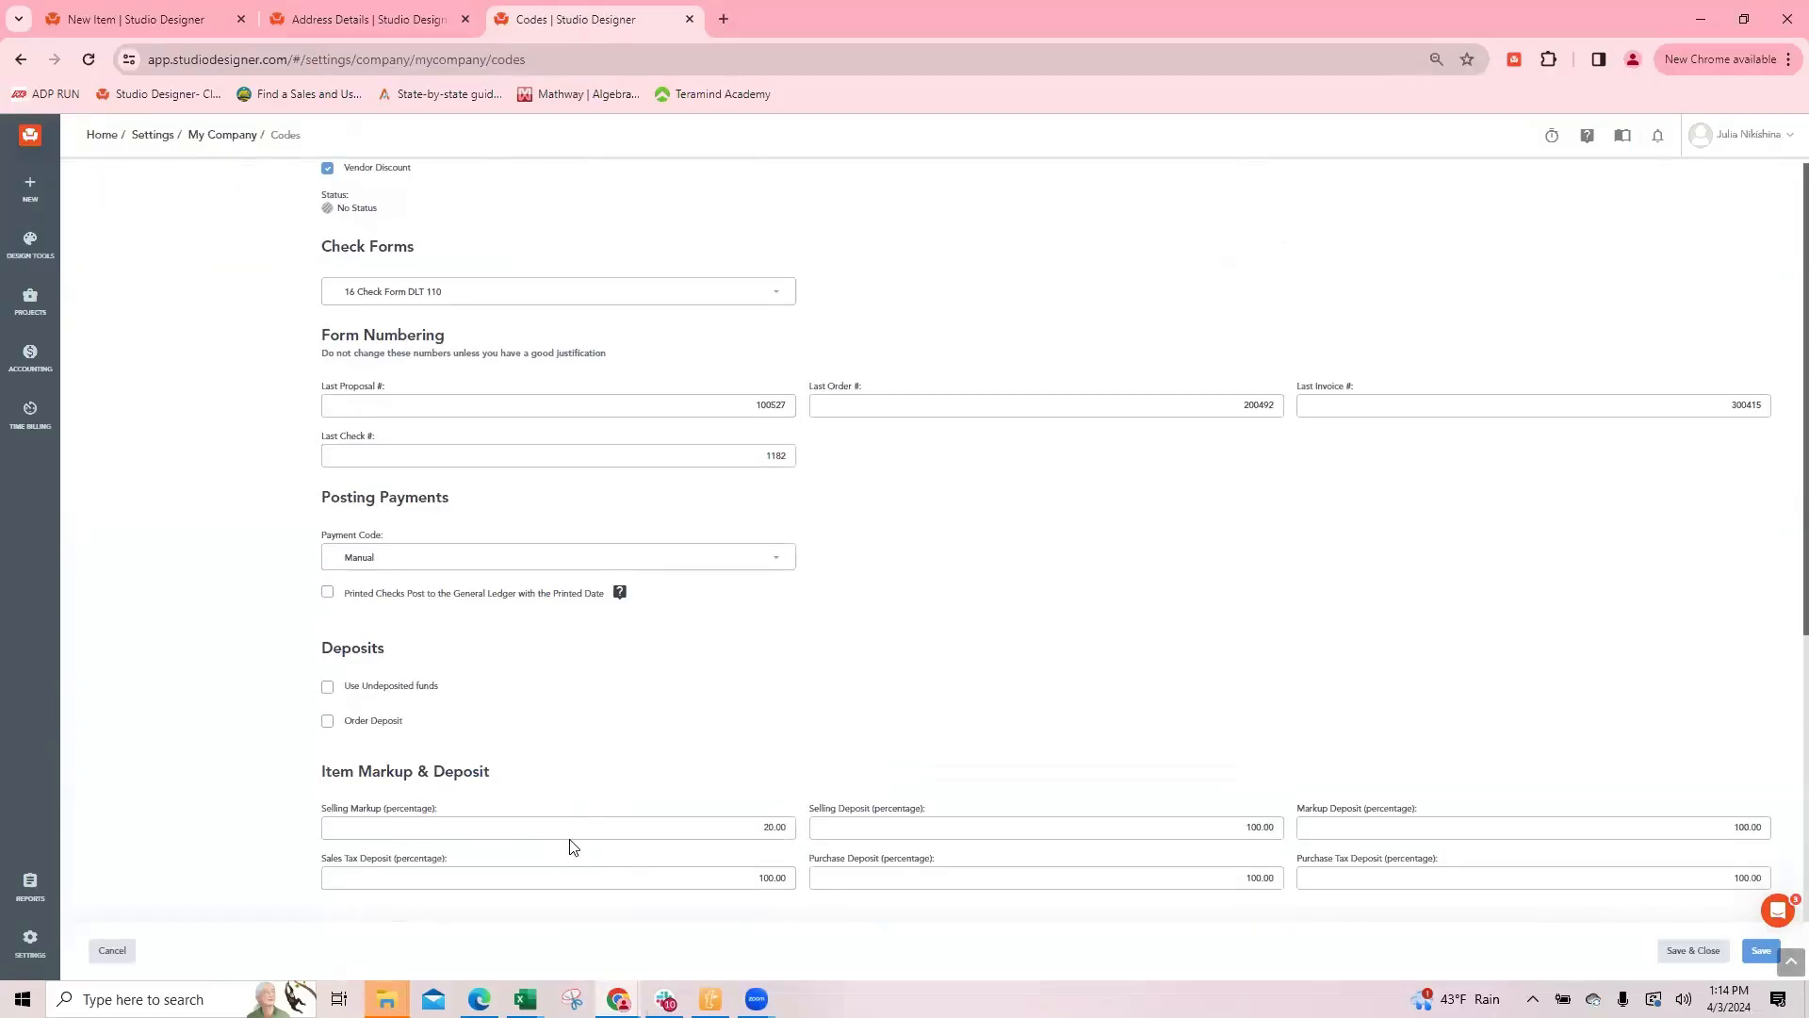
pyautogui.click(750, 829)
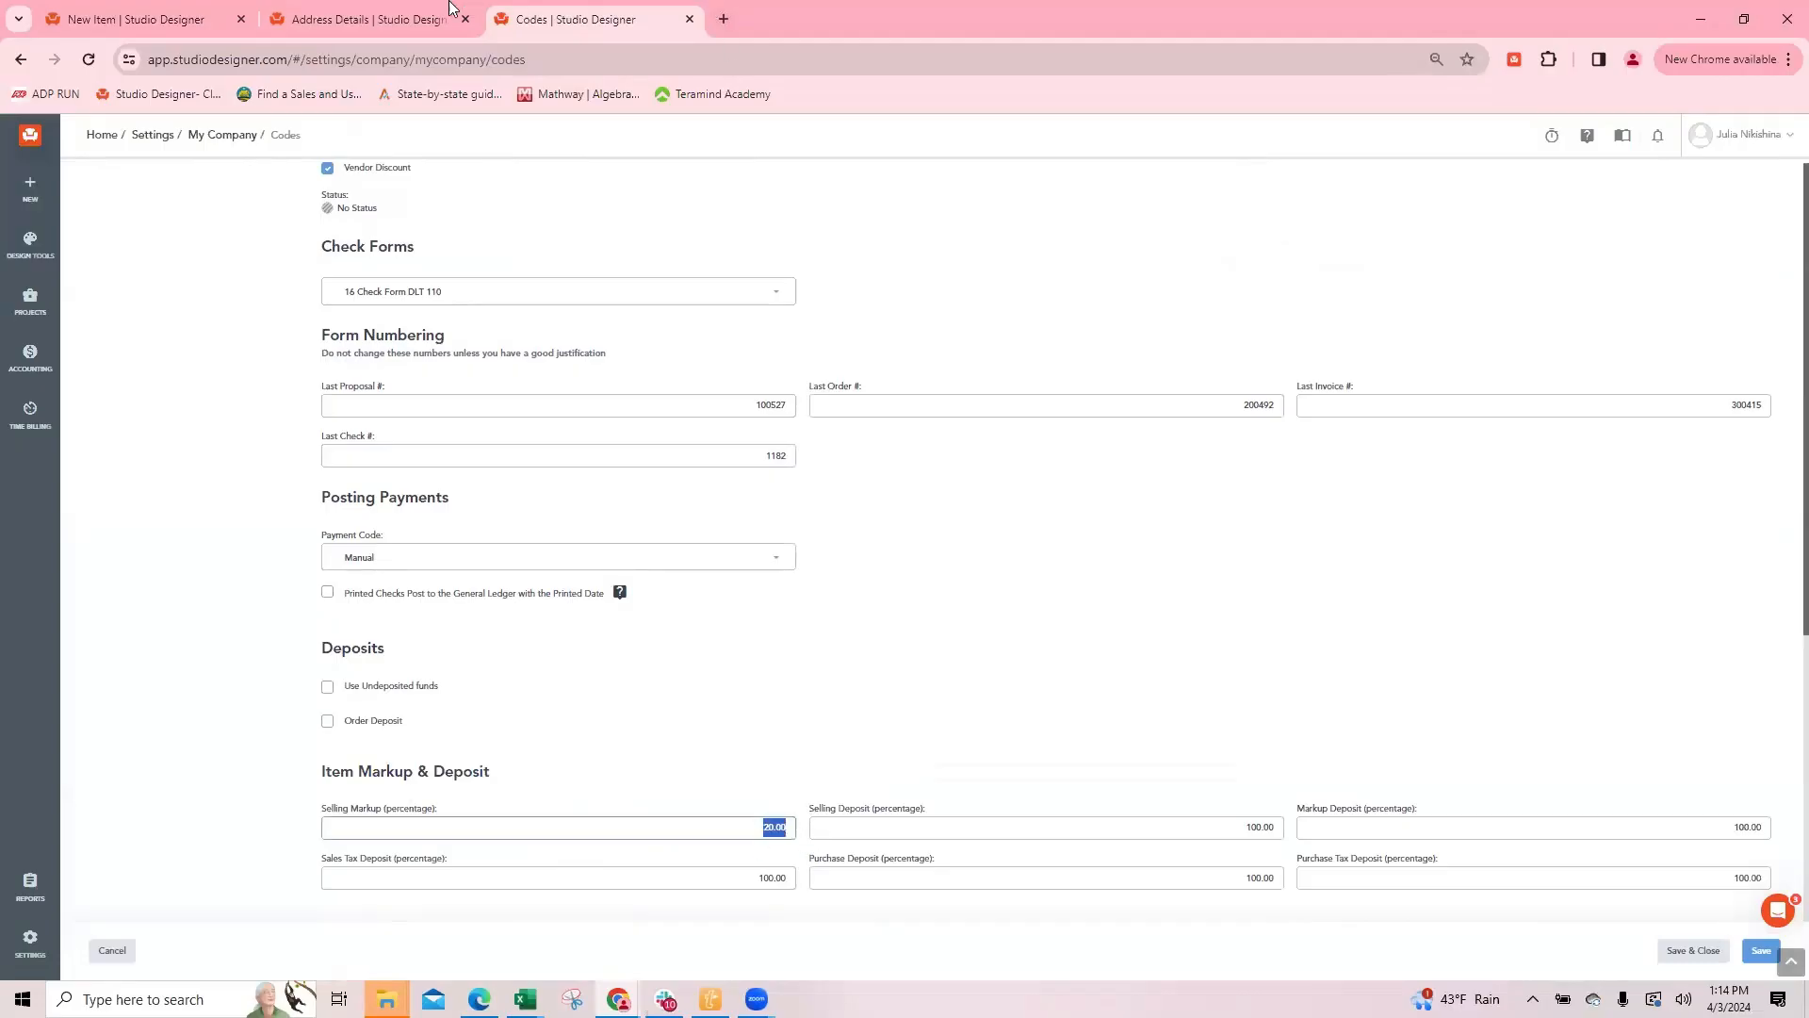
# Step: Return to the 19TH ST address record, save it and start a new address, displaying its client codes
pyautogui.click(371, 17)
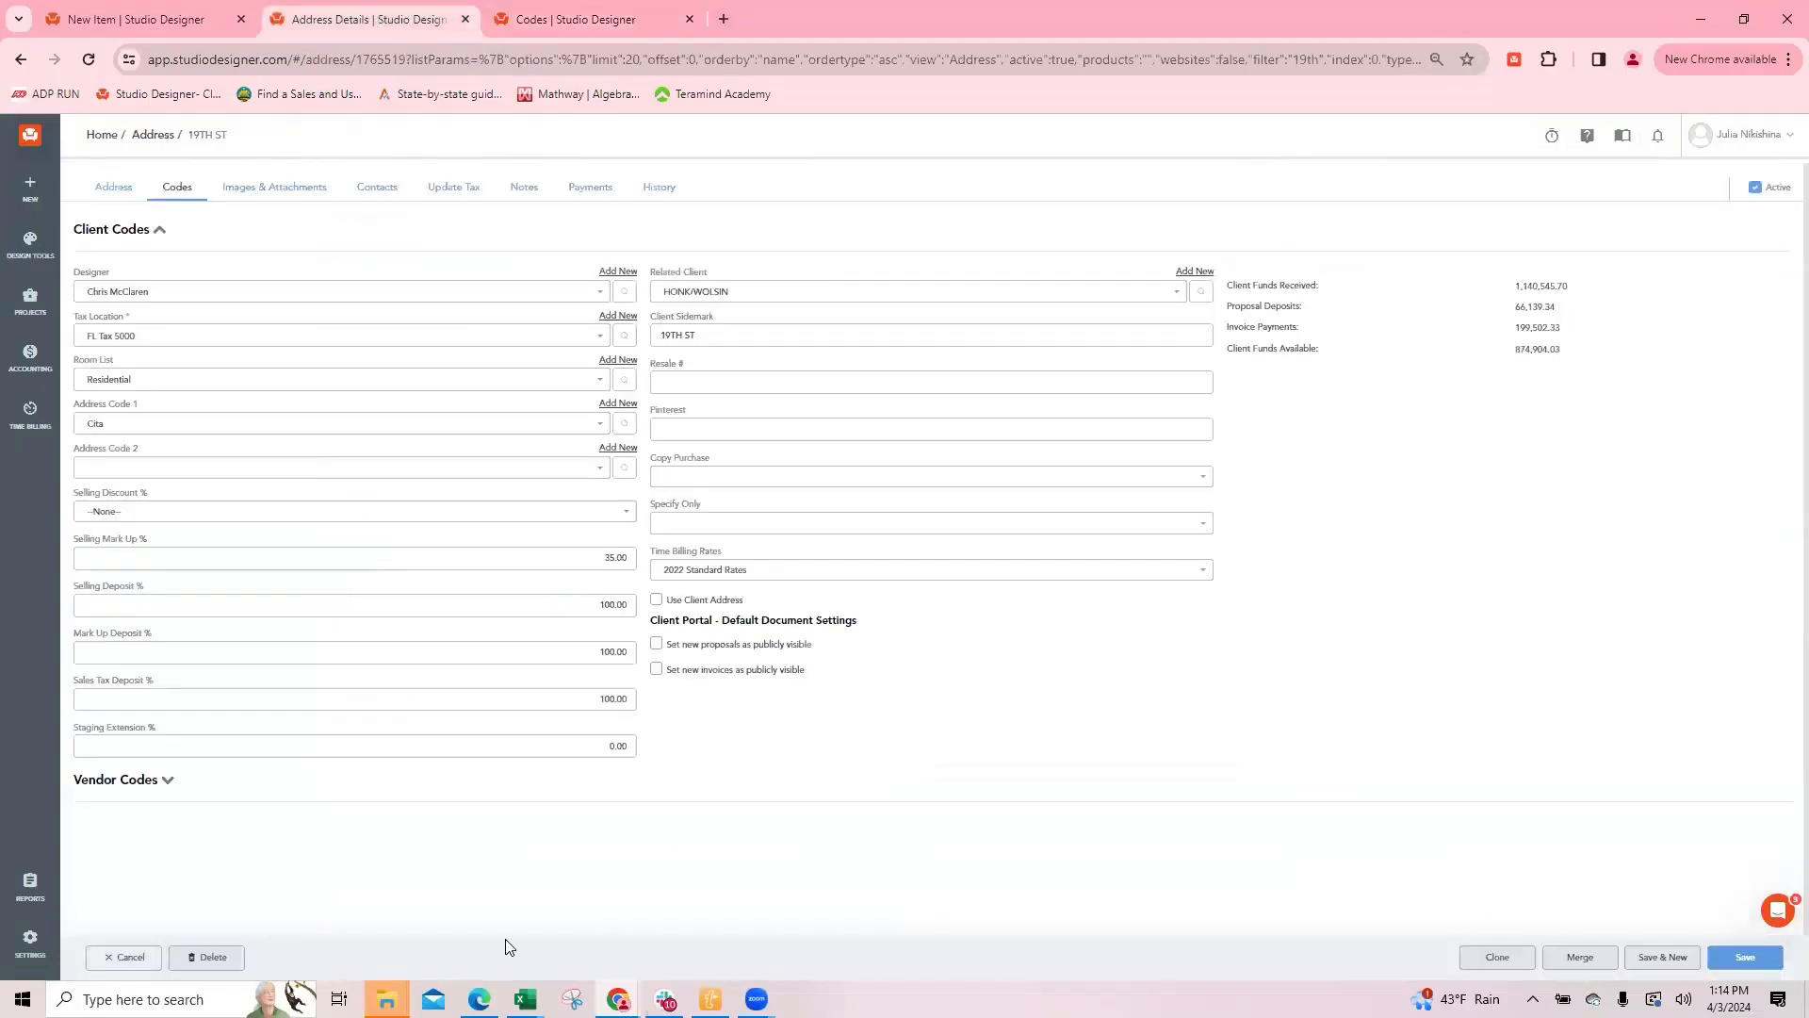
pyautogui.click(1663, 956)
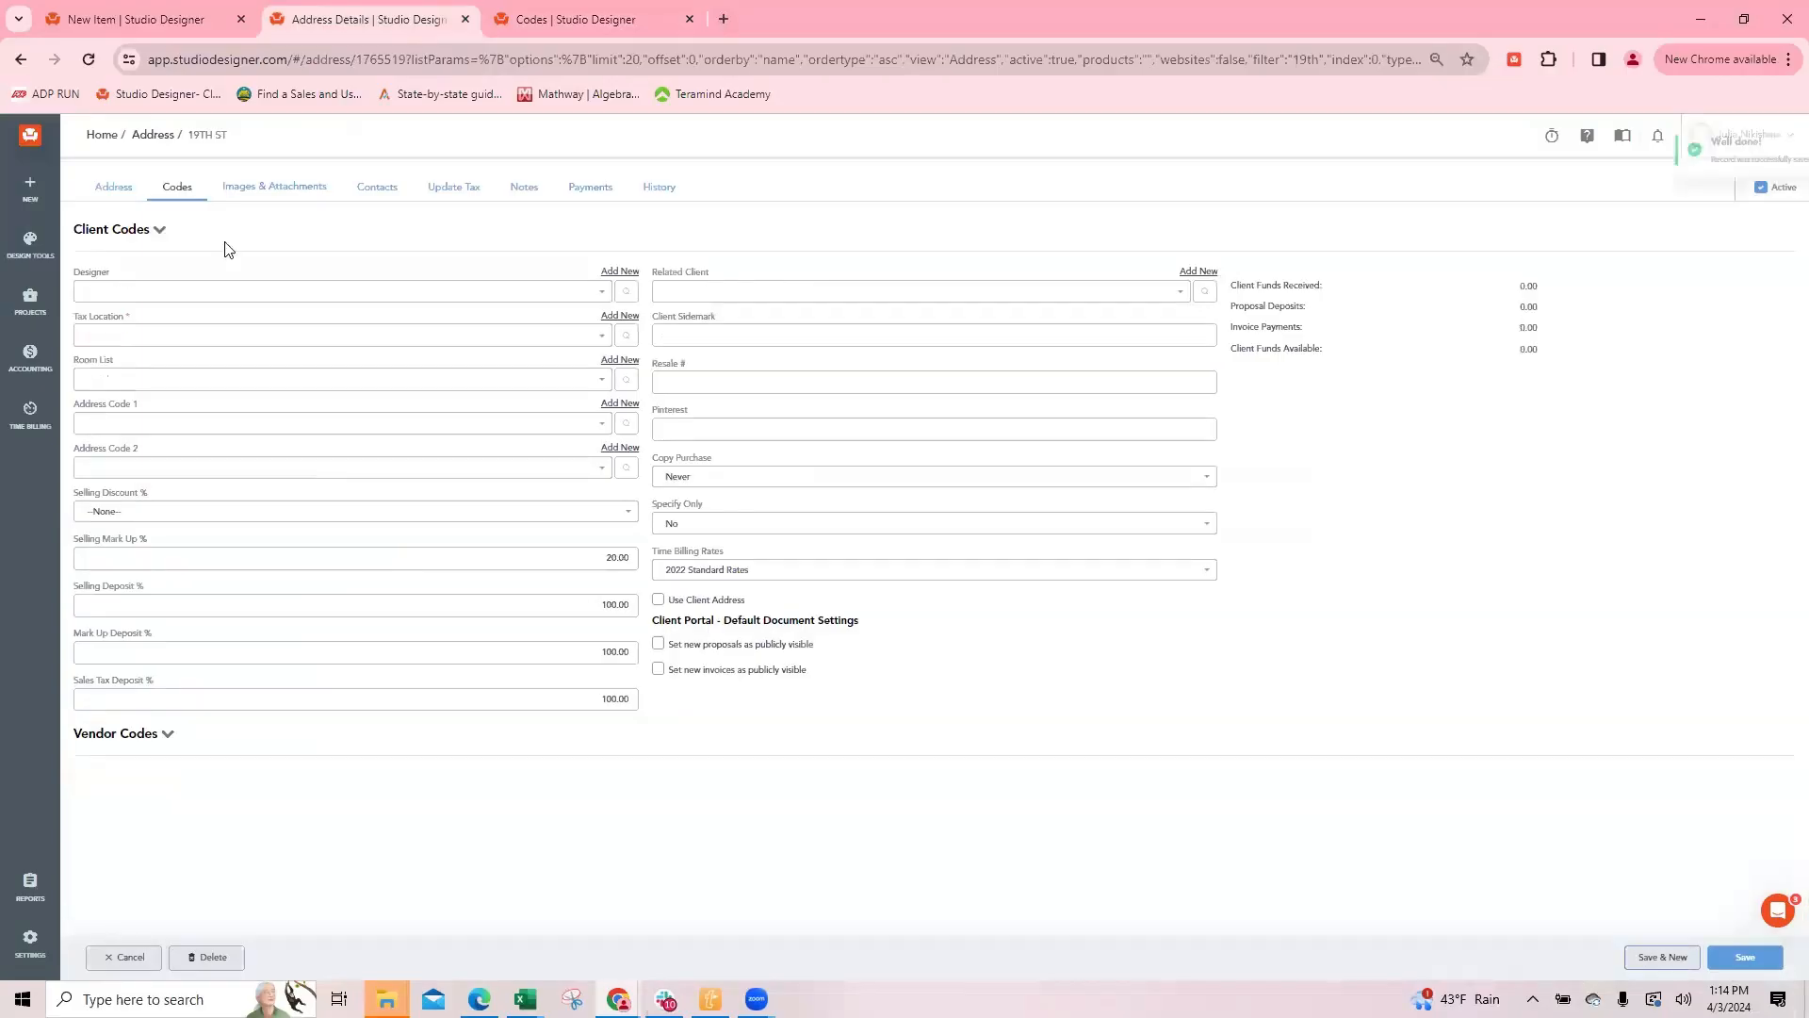
pyautogui.click(160, 230)
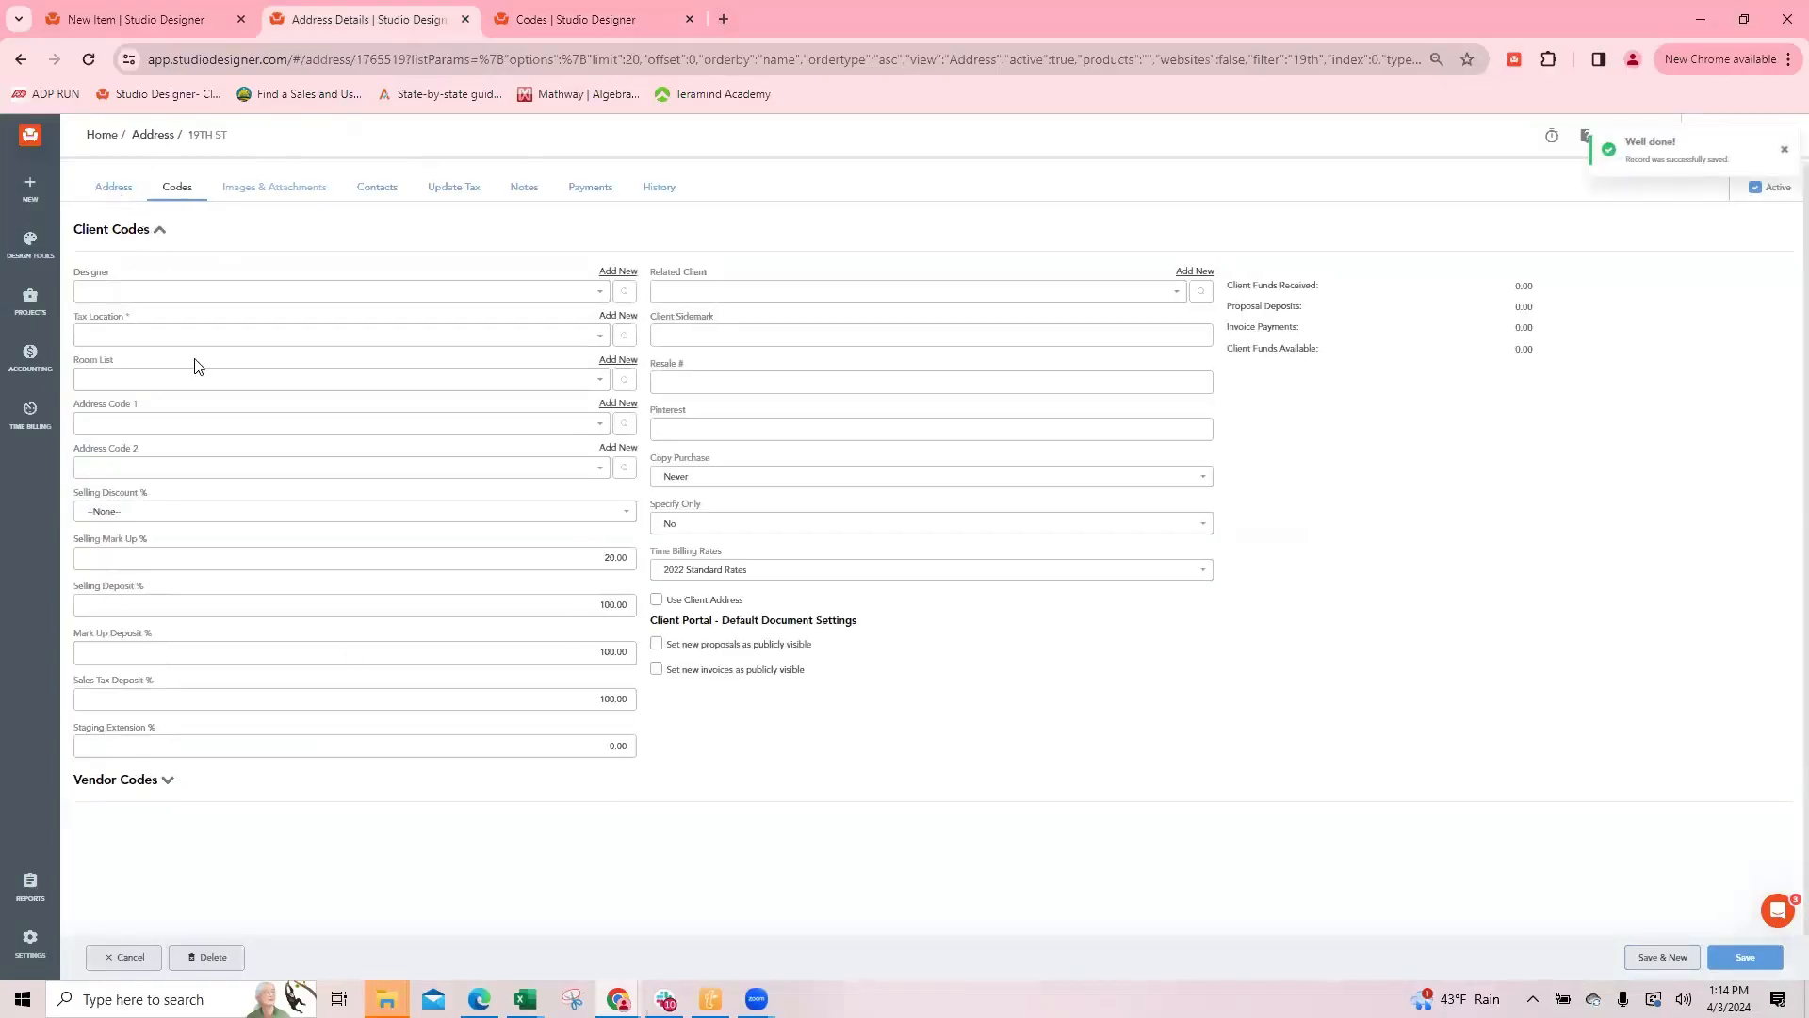
pyautogui.click(175, 187)
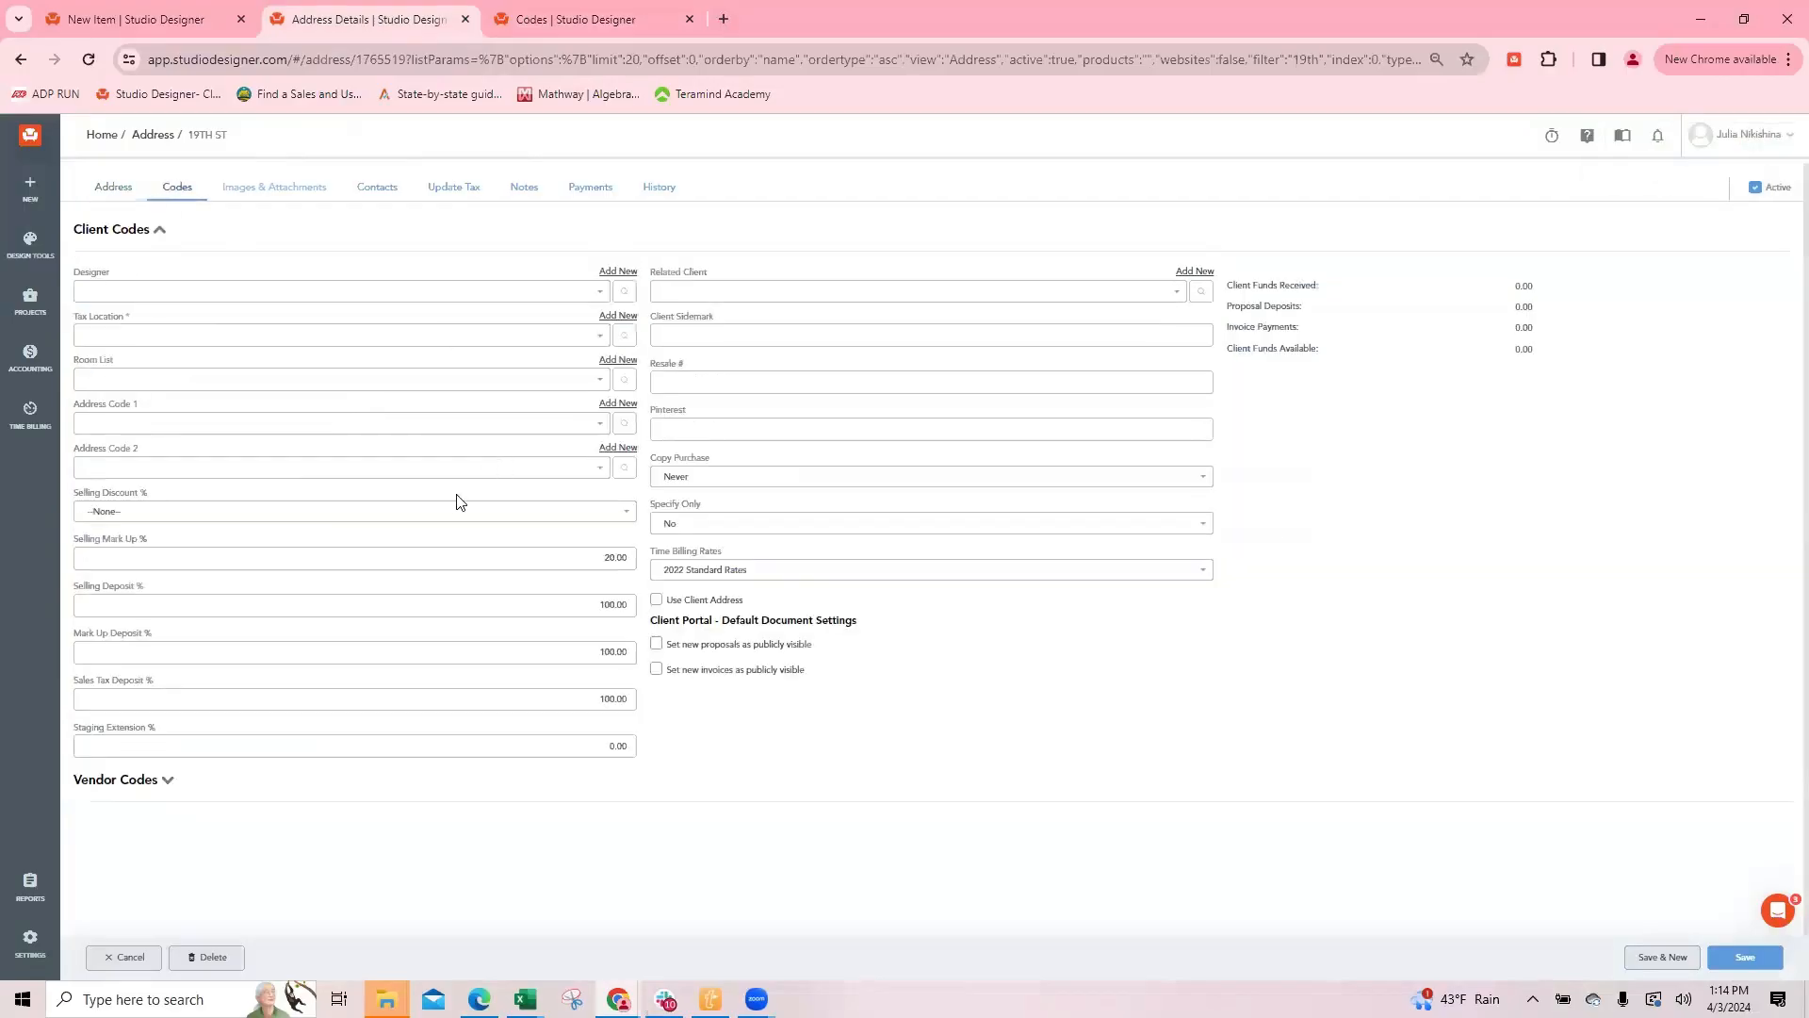
# Step: Set the new address's Selling Mark Up % to 33.33
pyautogui.click(595, 562)
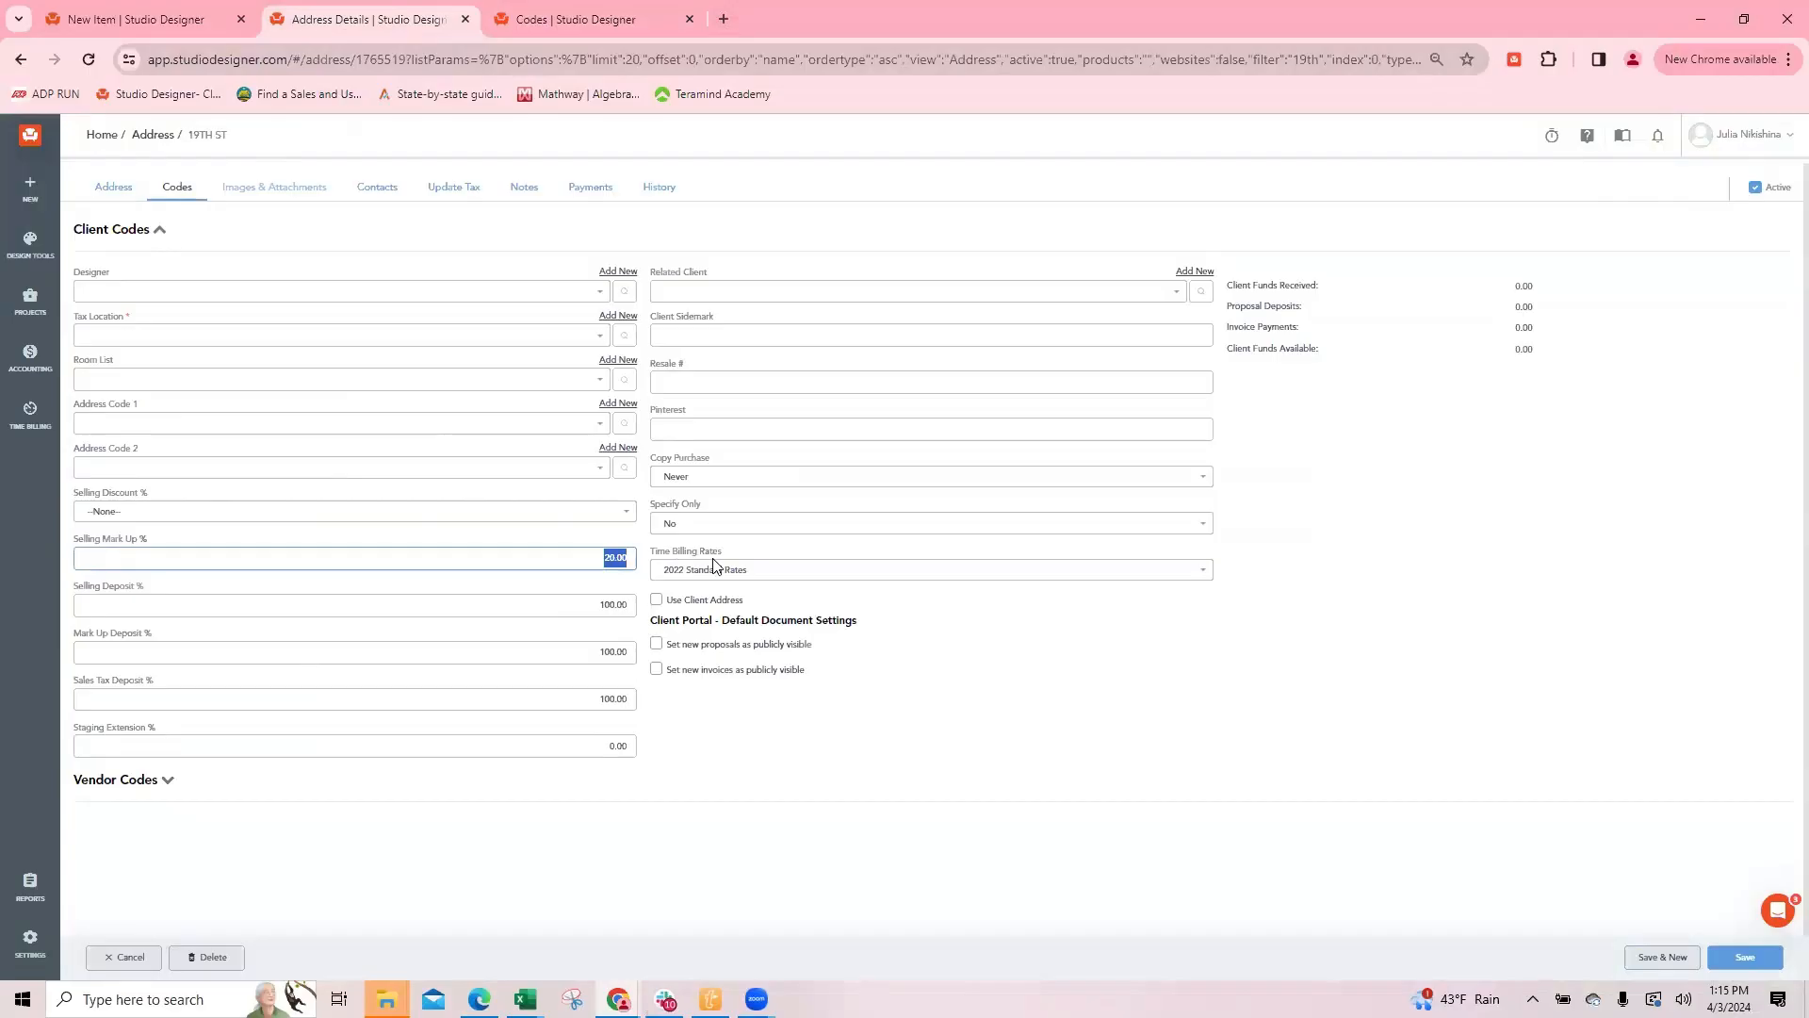
pyautogui.write('33.33')
pyautogui.click(582, 601)
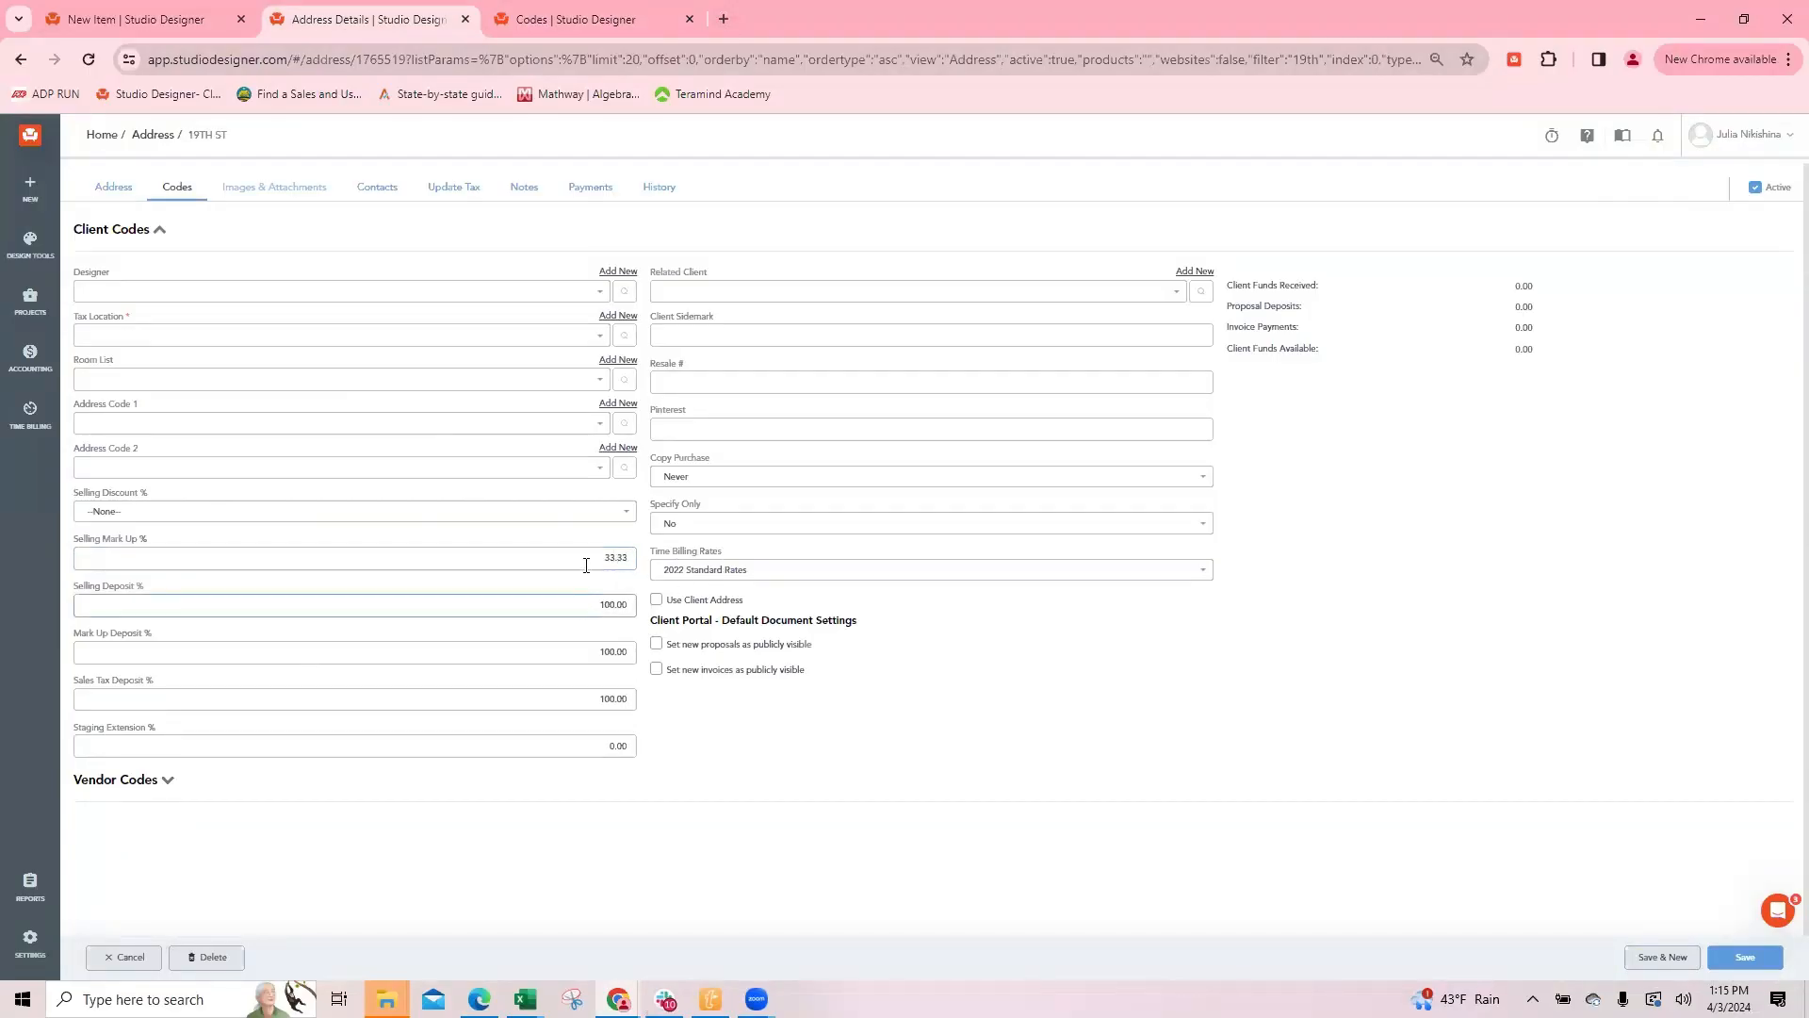
pyautogui.click(590, 554)
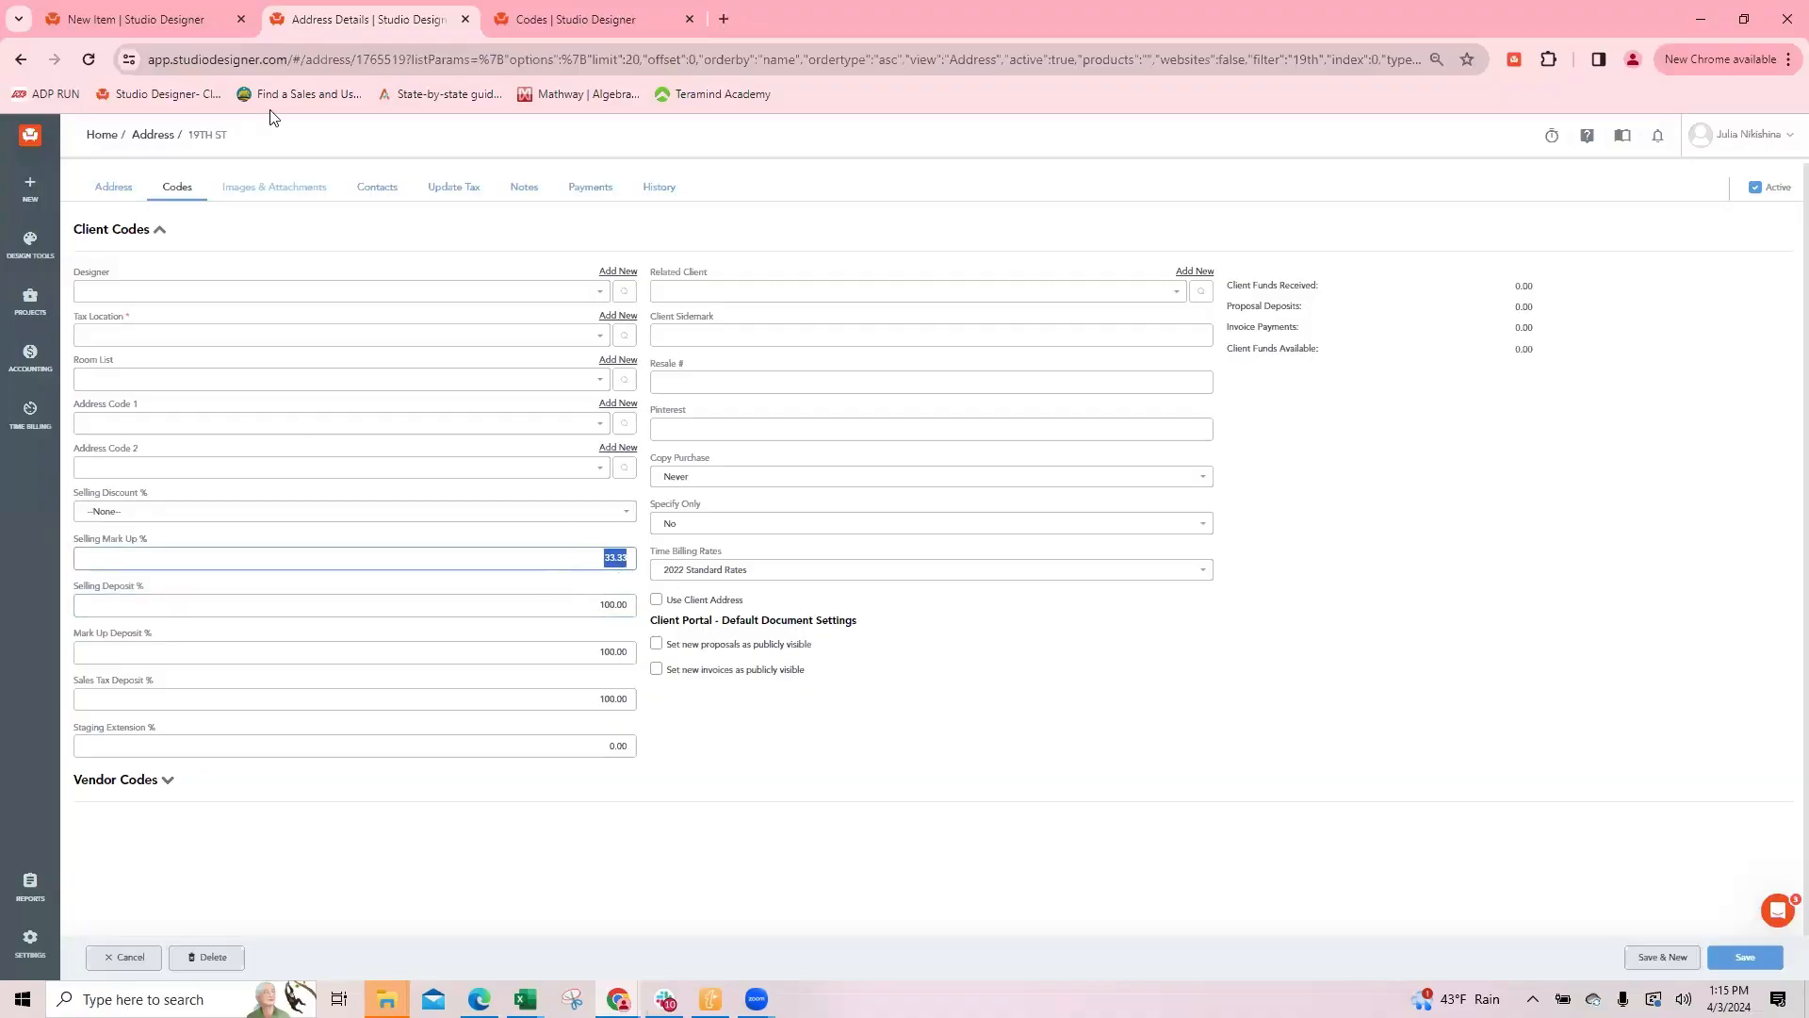
# Step: Compare the markup percentages on the new item, the new address's codes and the company codes
pyautogui.click(108, 23)
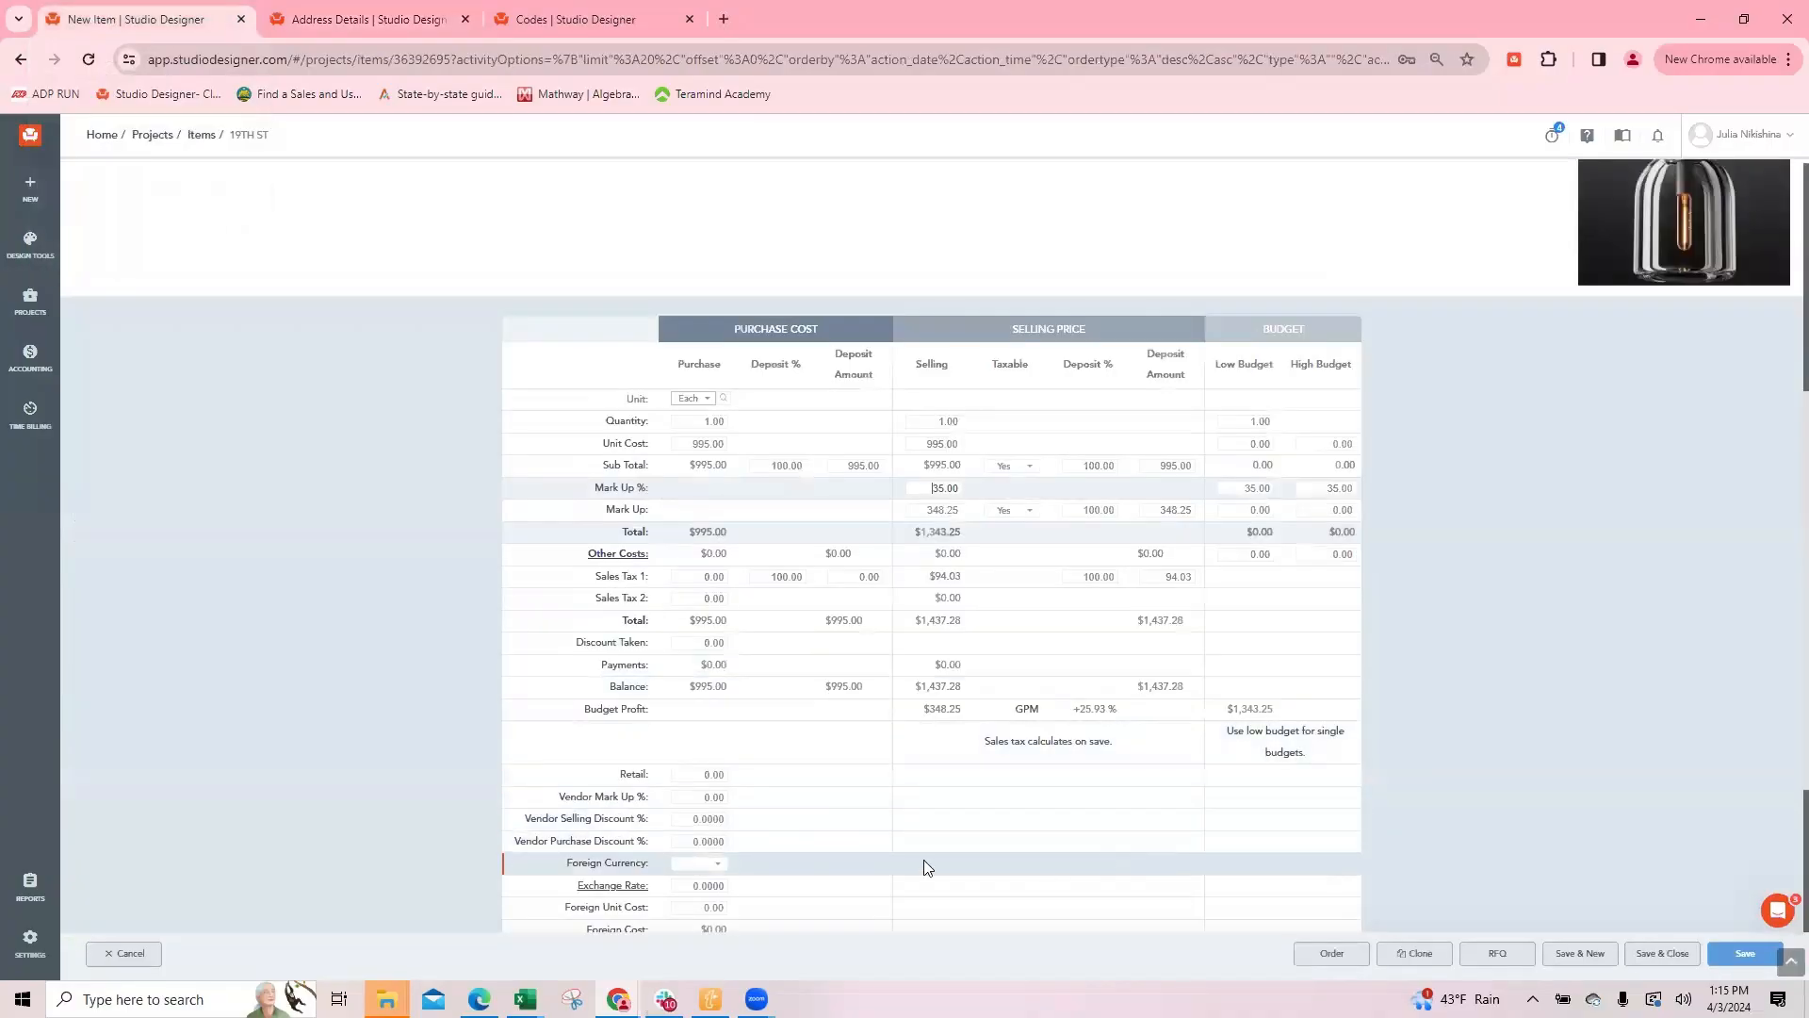
pyautogui.click(354, 22)
pyautogui.click(142, 22)
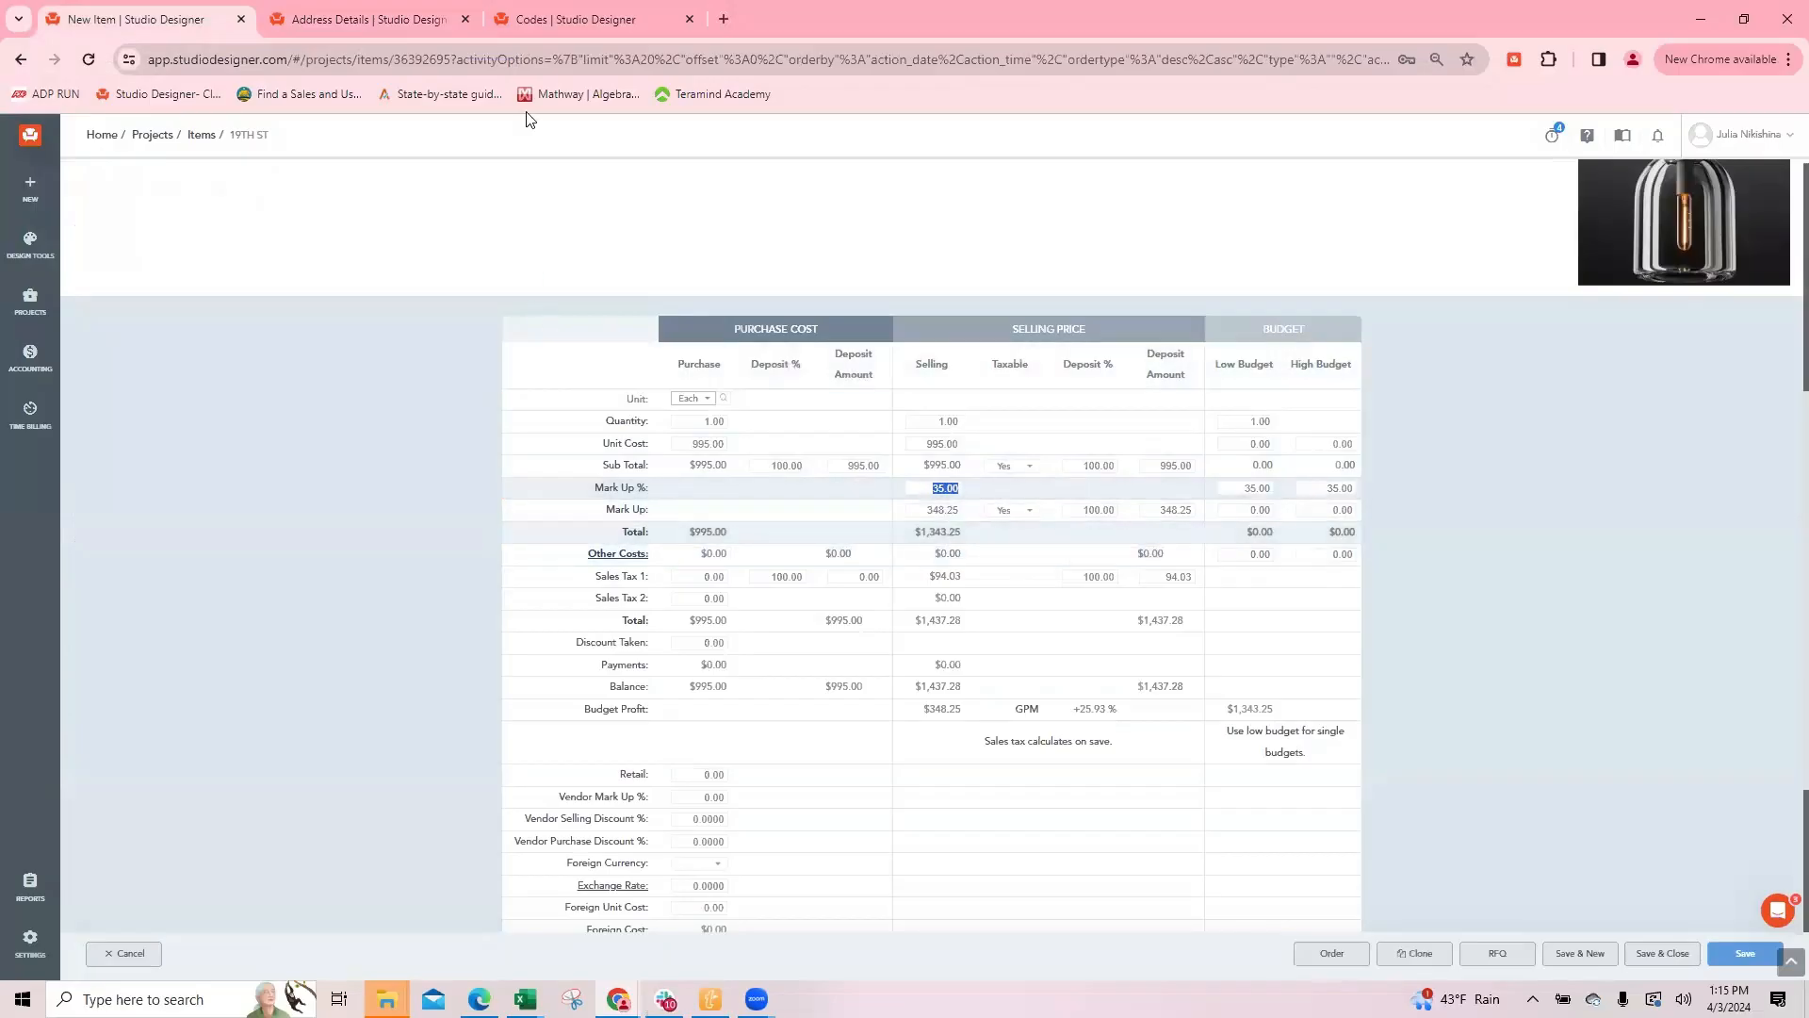
pyautogui.click(539, 22)
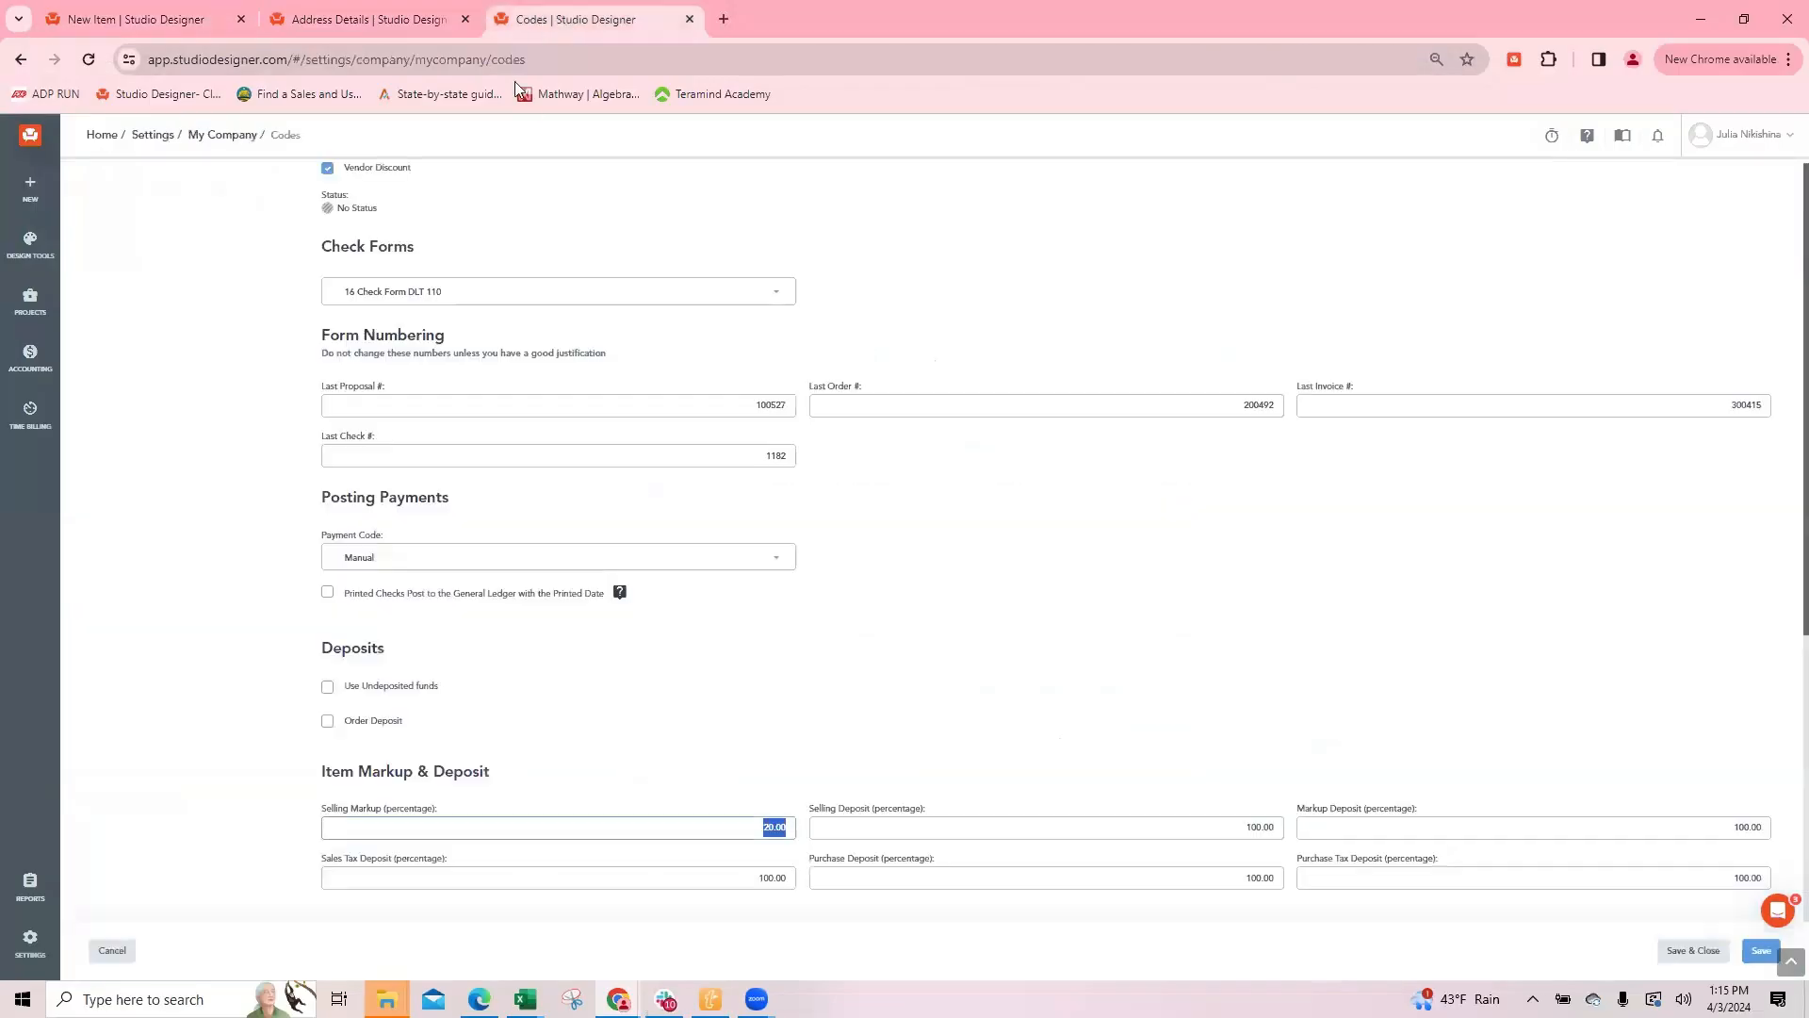
pyautogui.click(381, 22)
pyautogui.click(117, 20)
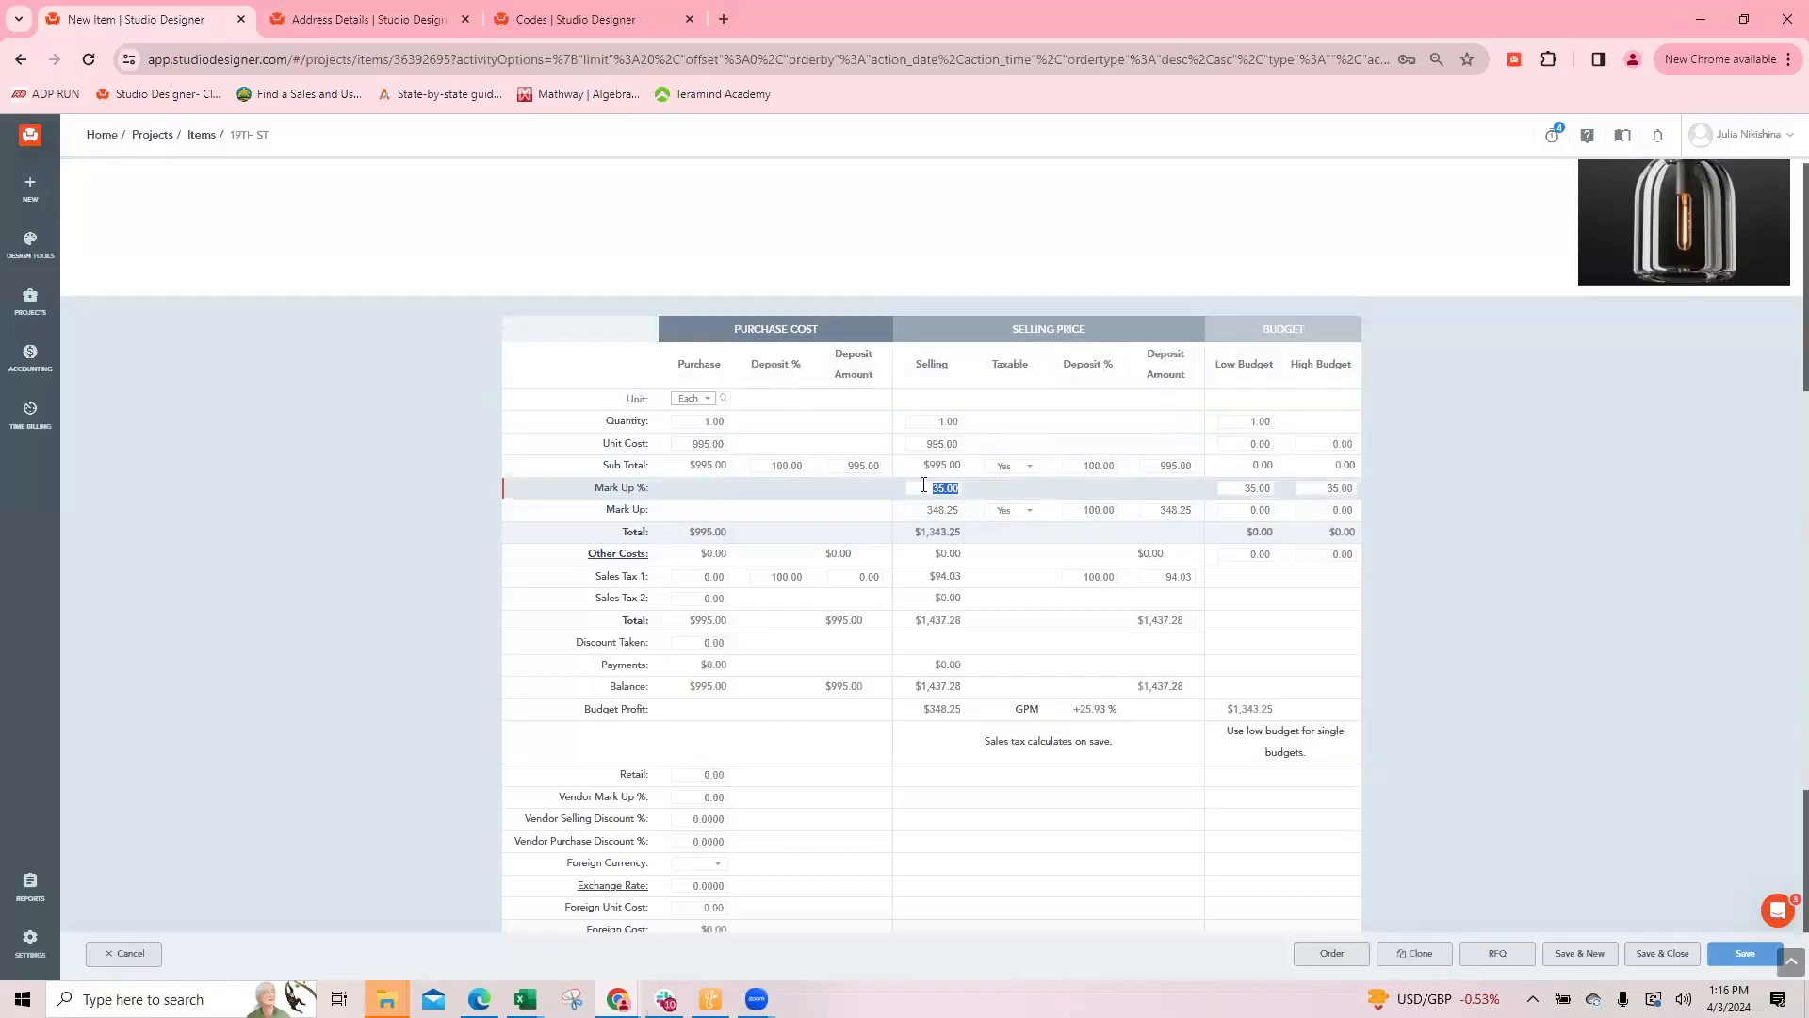
# Step: Review the new item's general details and the selling Mark Up amount in its pricing table
pyautogui.scroll(5, 845, 412)
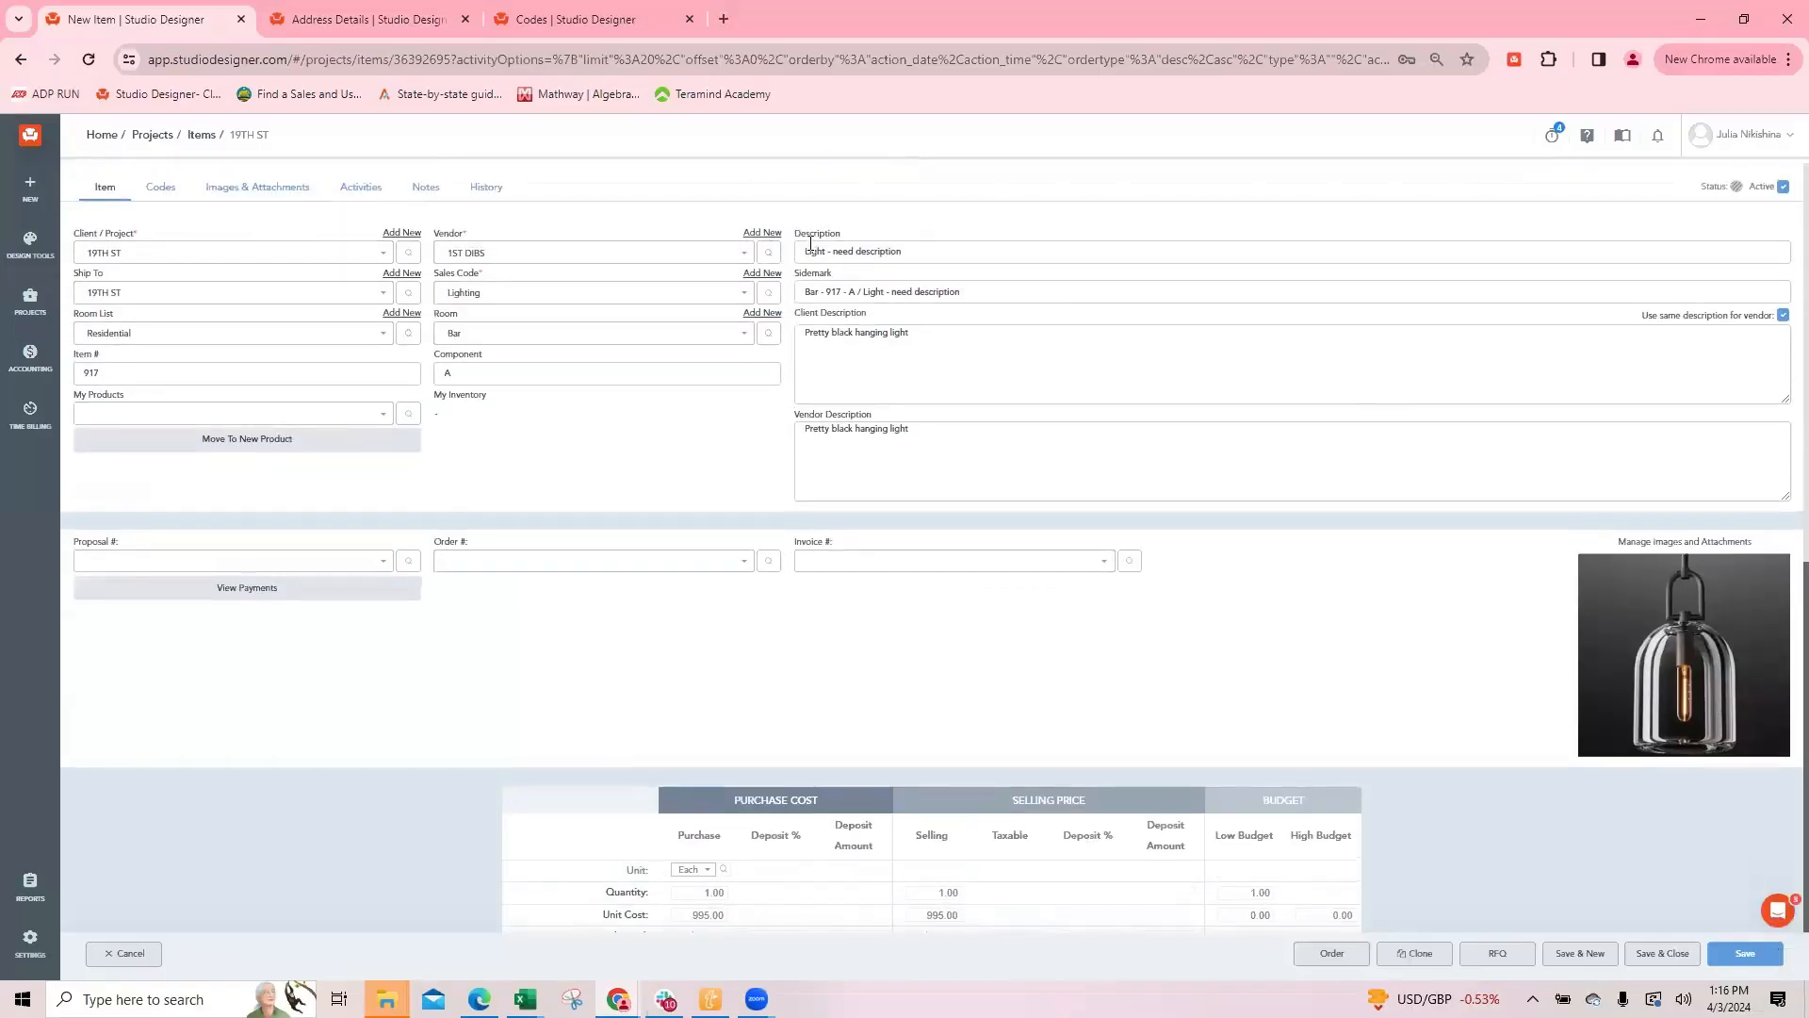
pyautogui.scroll(-6, 933, 377)
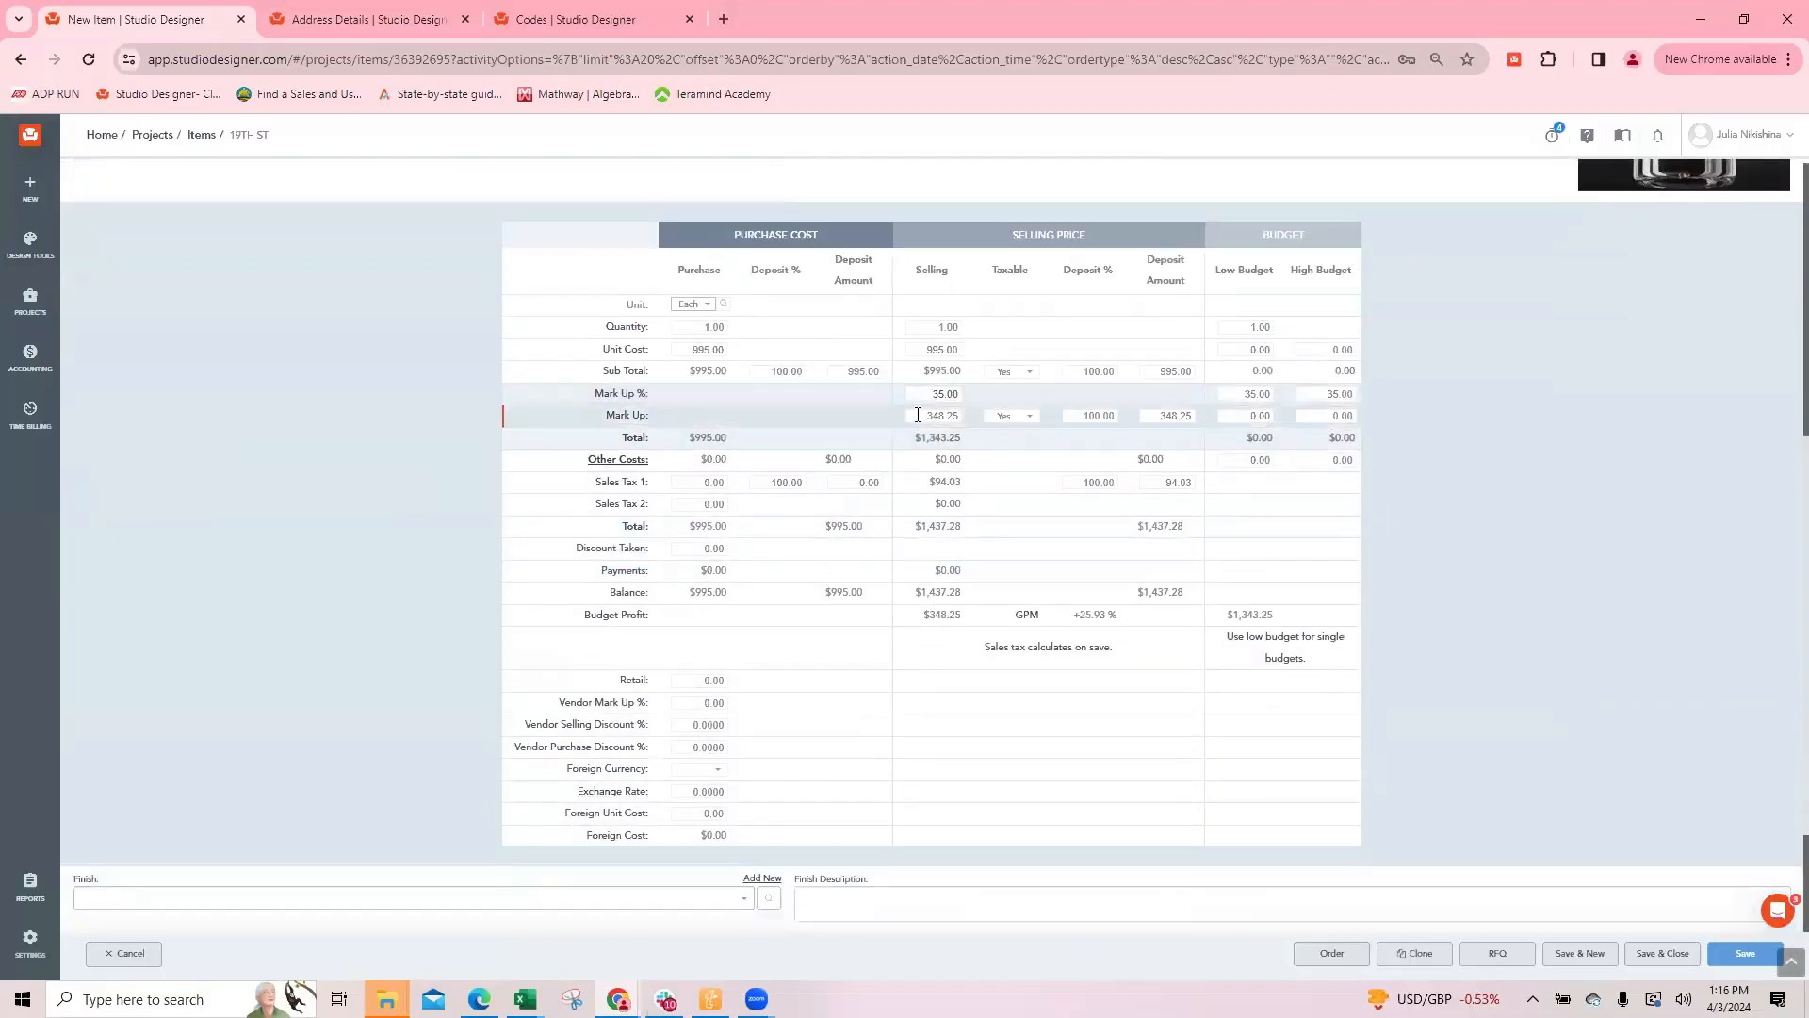
pyautogui.click(921, 415)
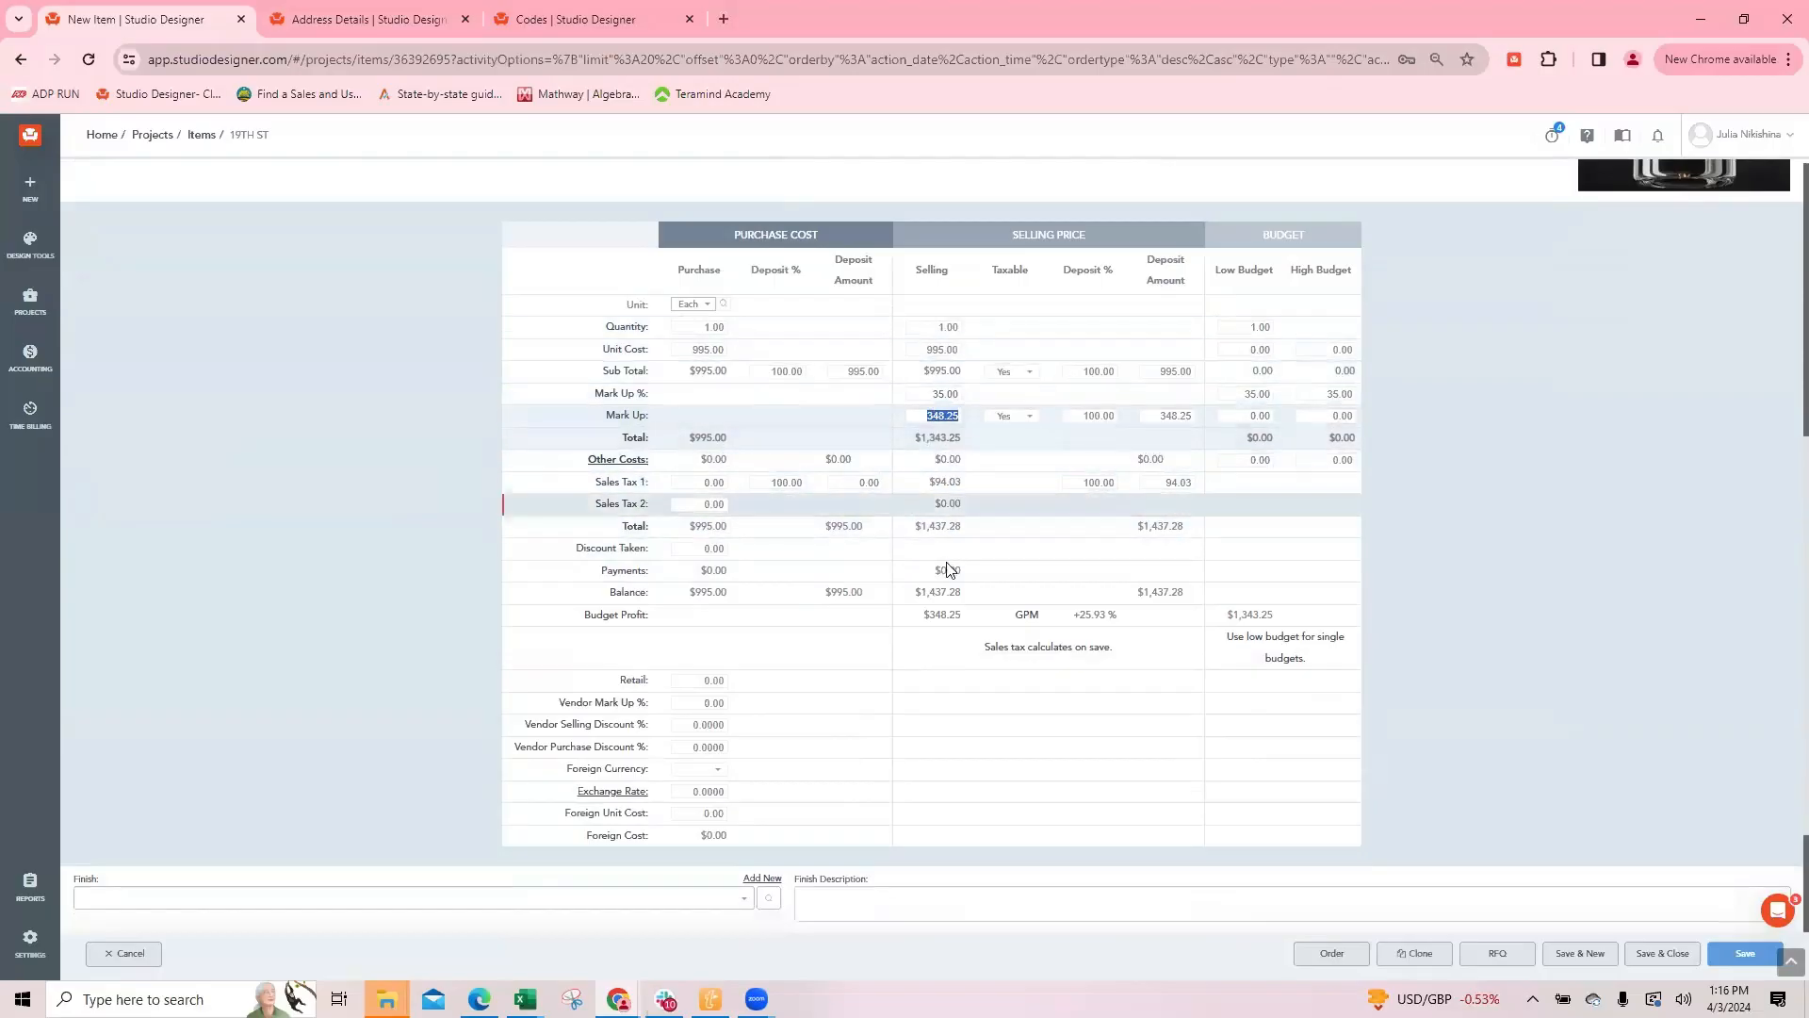
pyautogui.scroll(6, 980, 507)
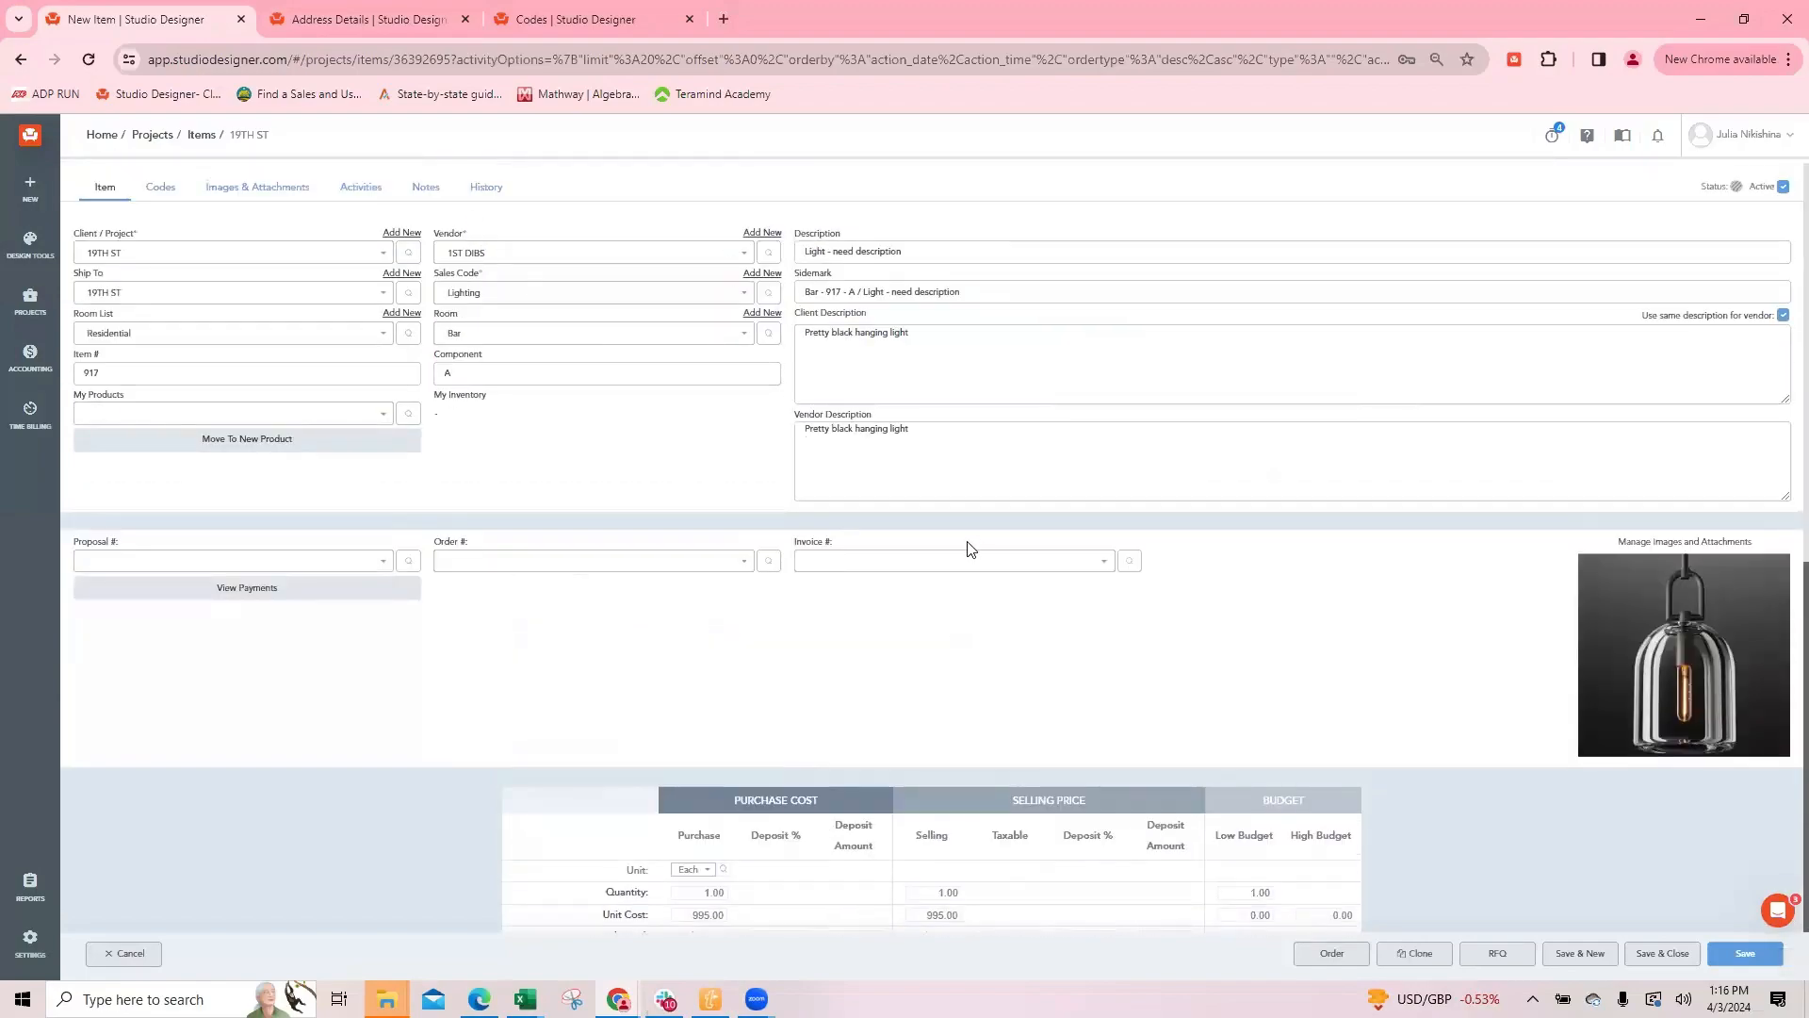
pyautogui.scroll(-4, 974, 552)
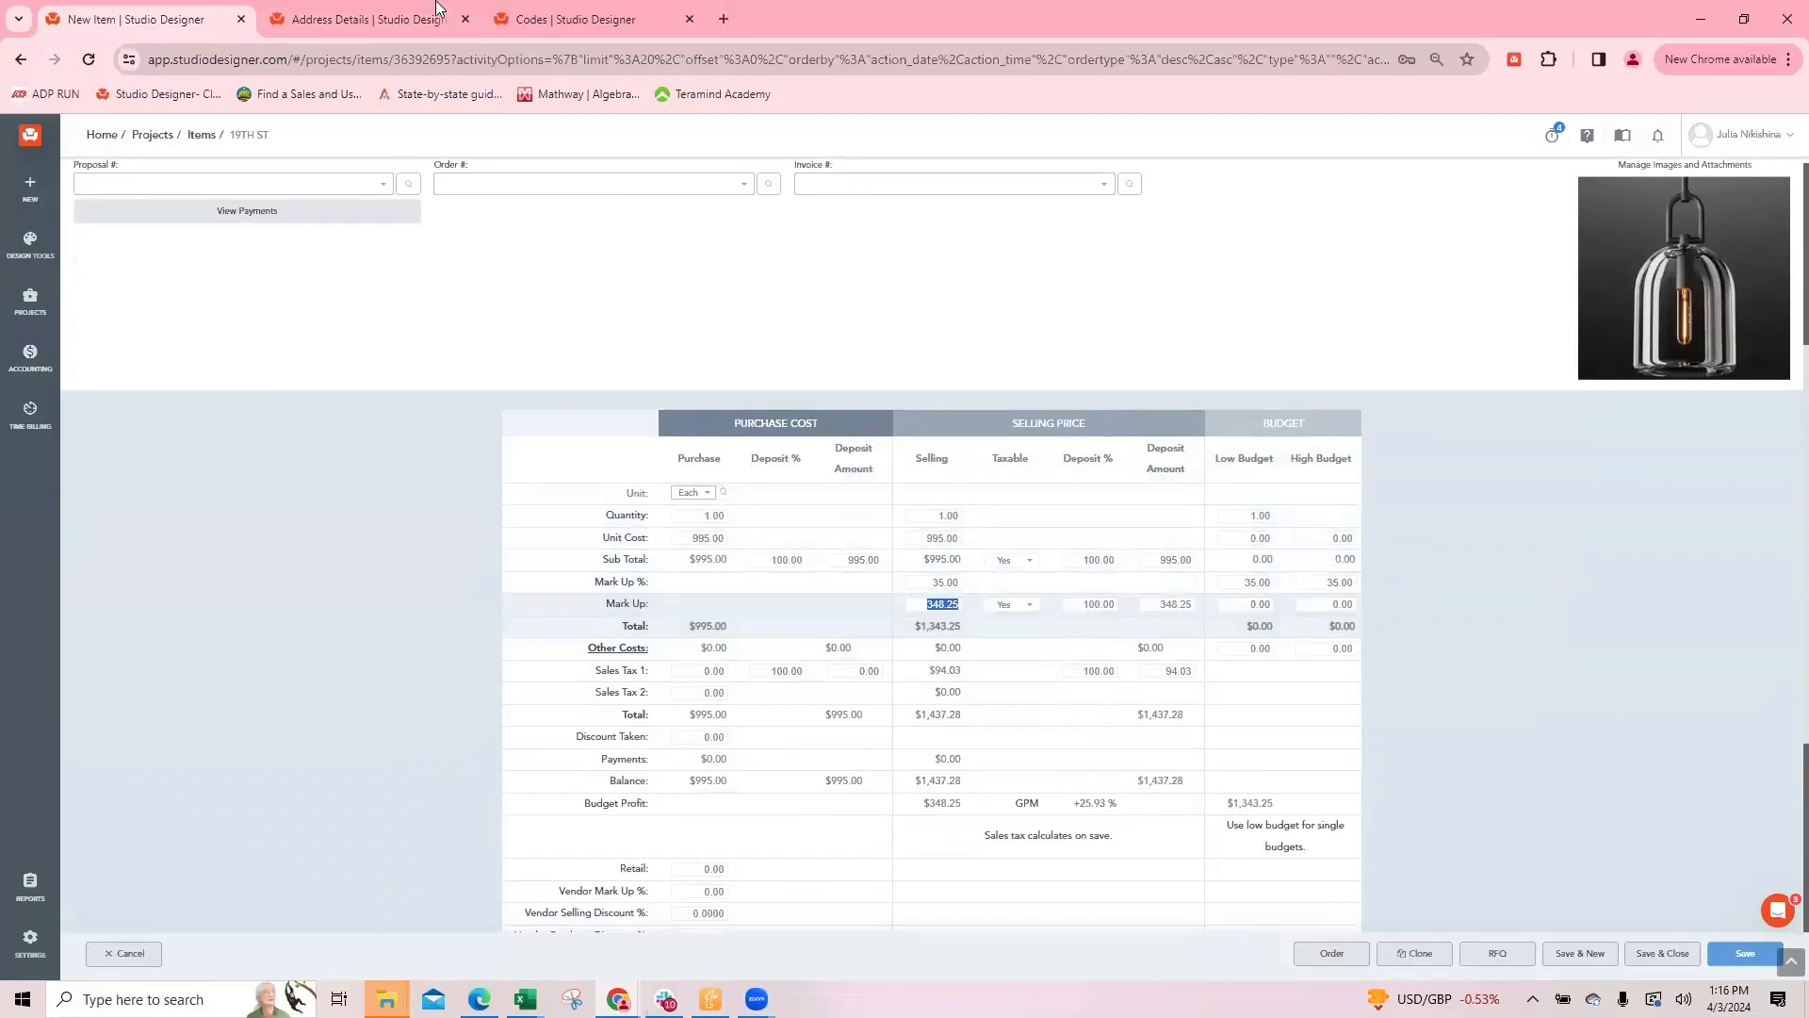
# Step: Check the new address's Selling Mark Up % once more and return to the new item
pyautogui.click(325, 21)
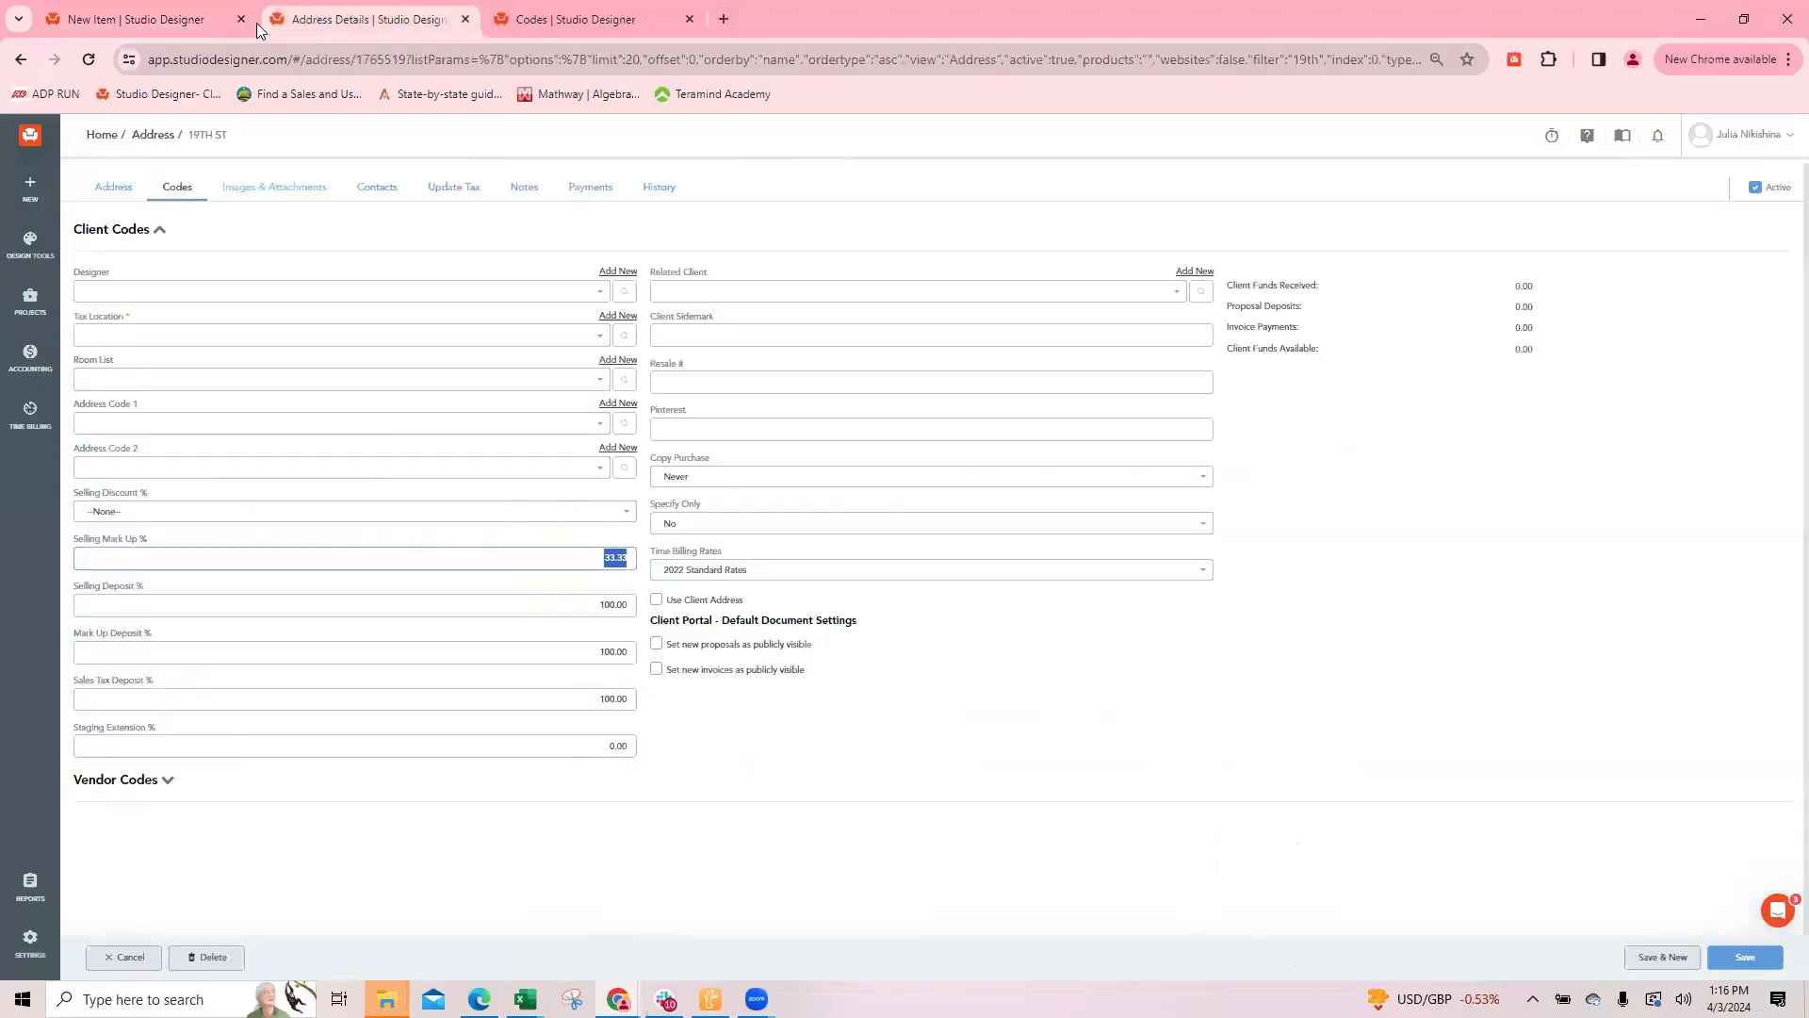
pyautogui.click(114, 20)
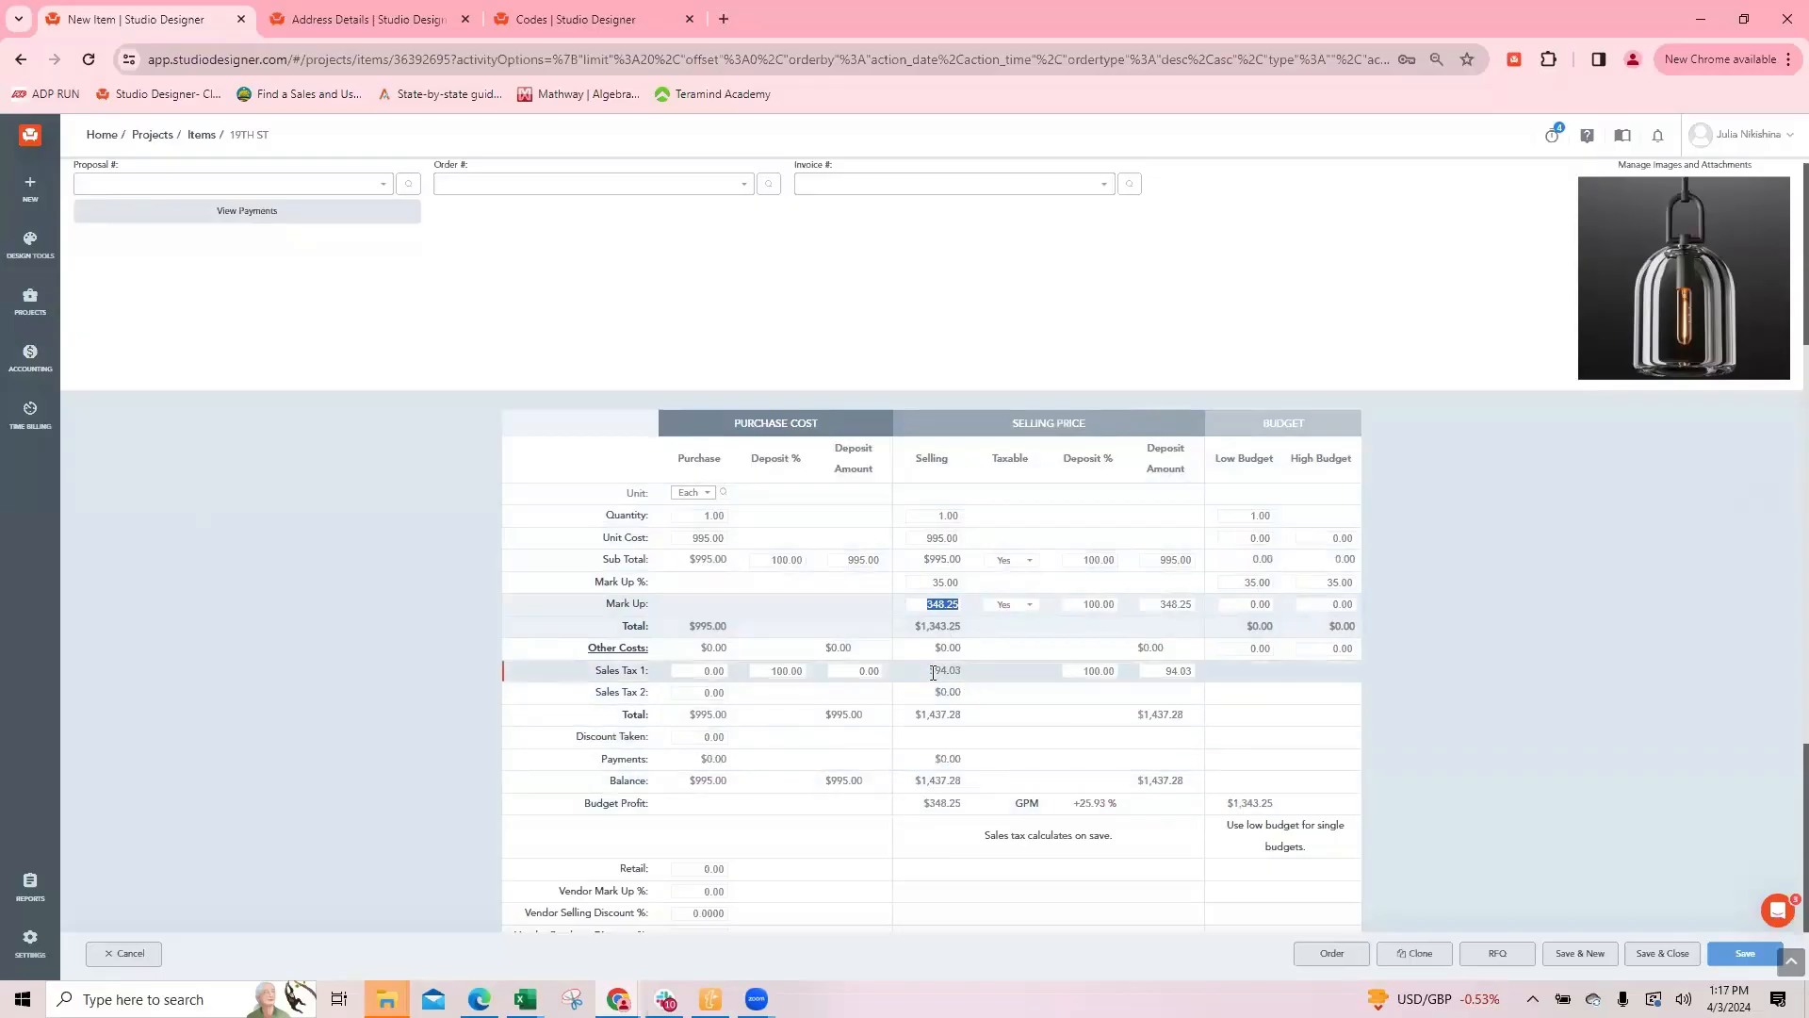
# Step: Add a Freight other cost to the new item with purchase and selling amounts of 199.00
pyautogui.click(617, 648)
pyautogui.click(219, 226)
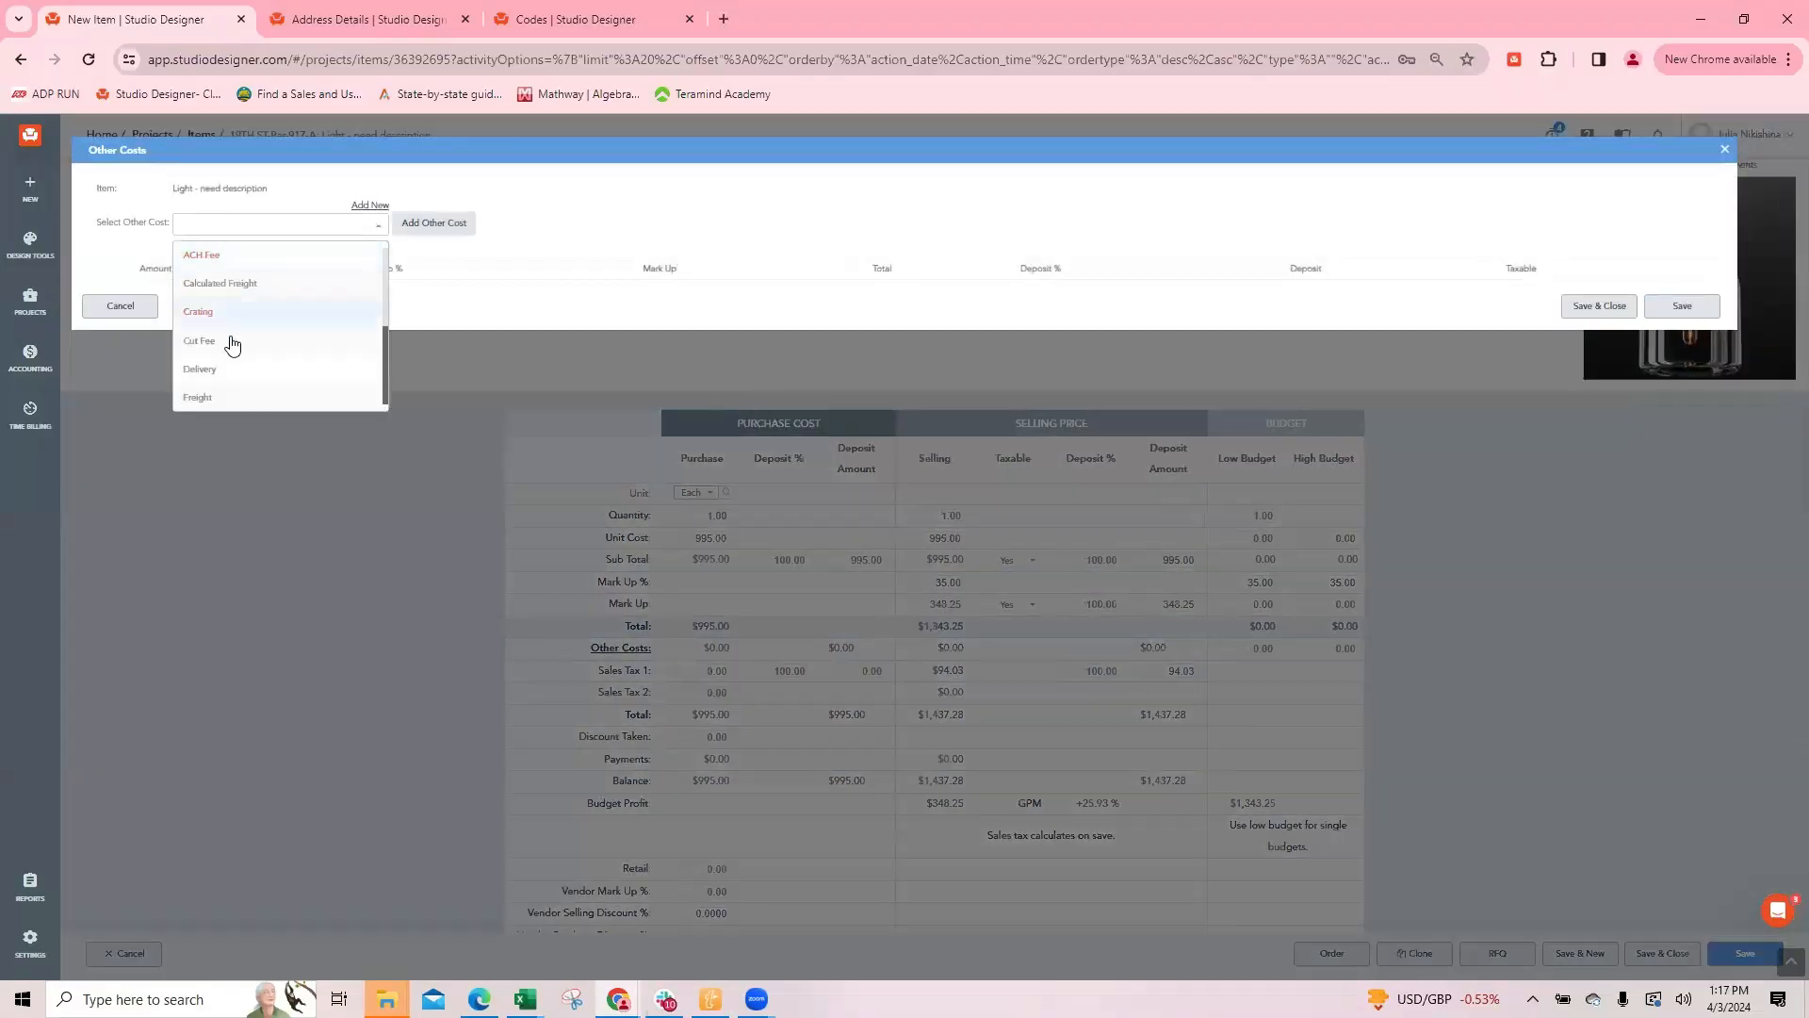
pyautogui.click(200, 302)
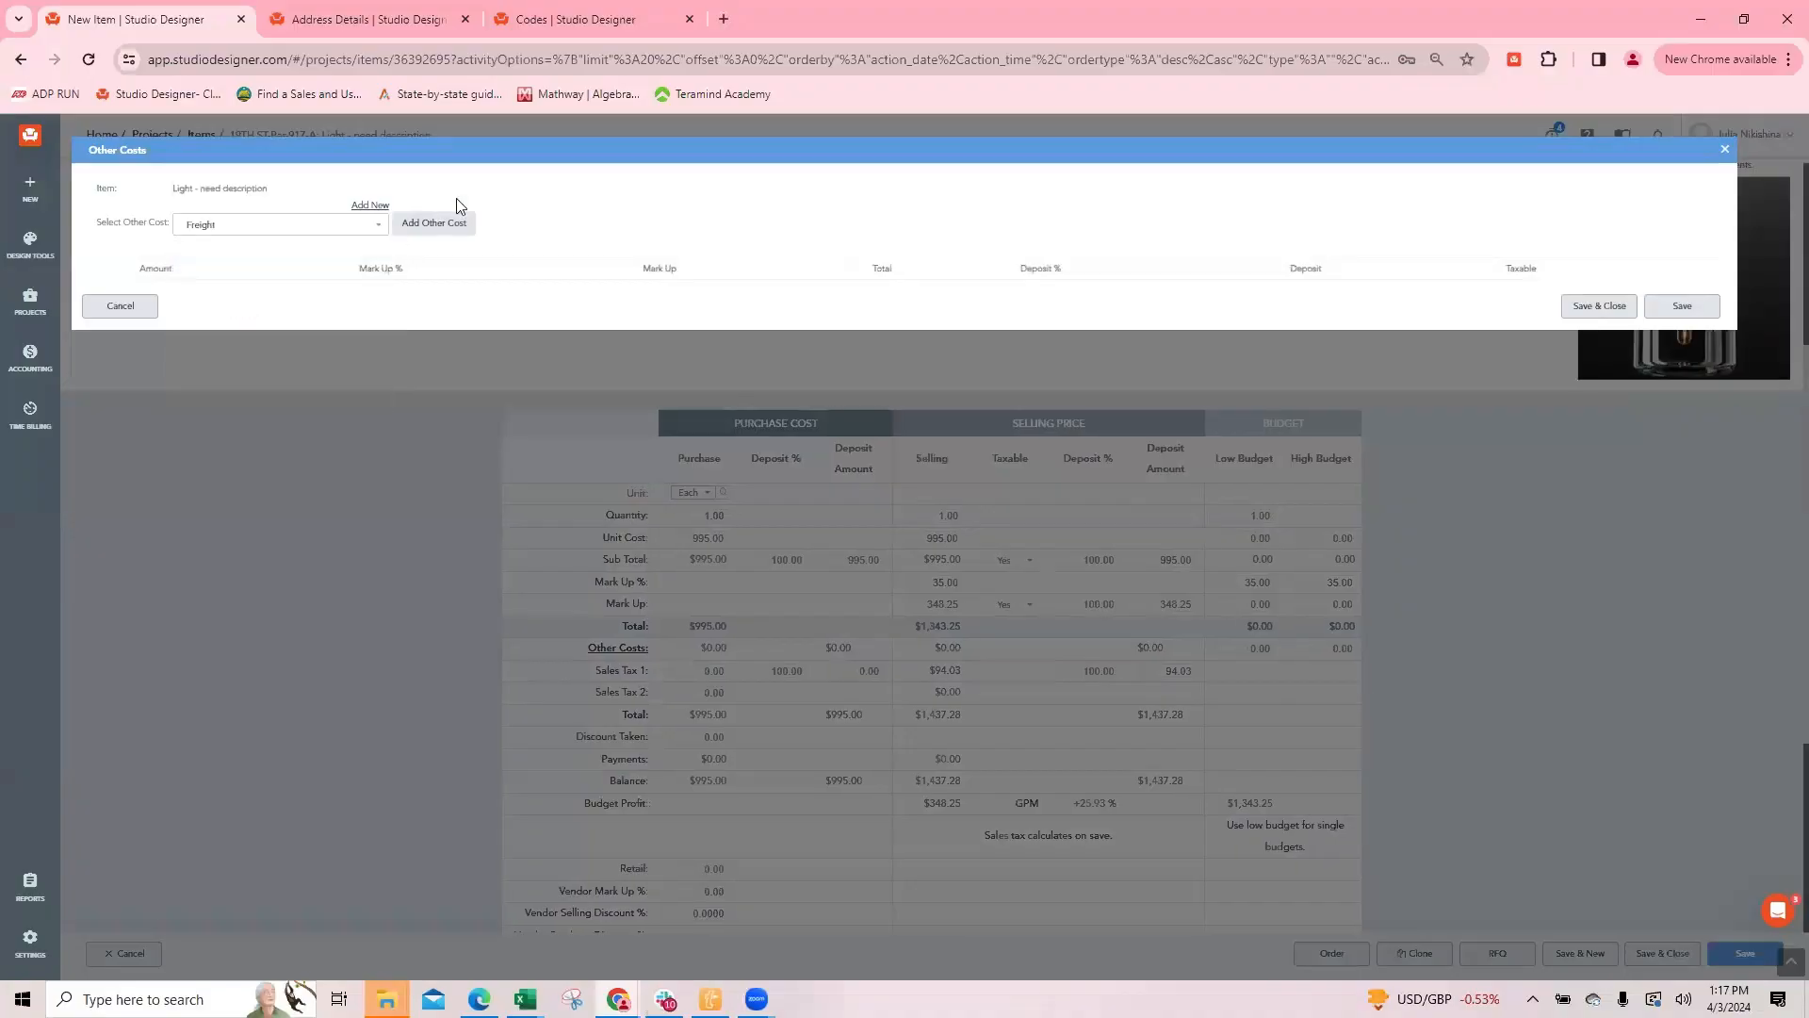
pyautogui.click(399, 226)
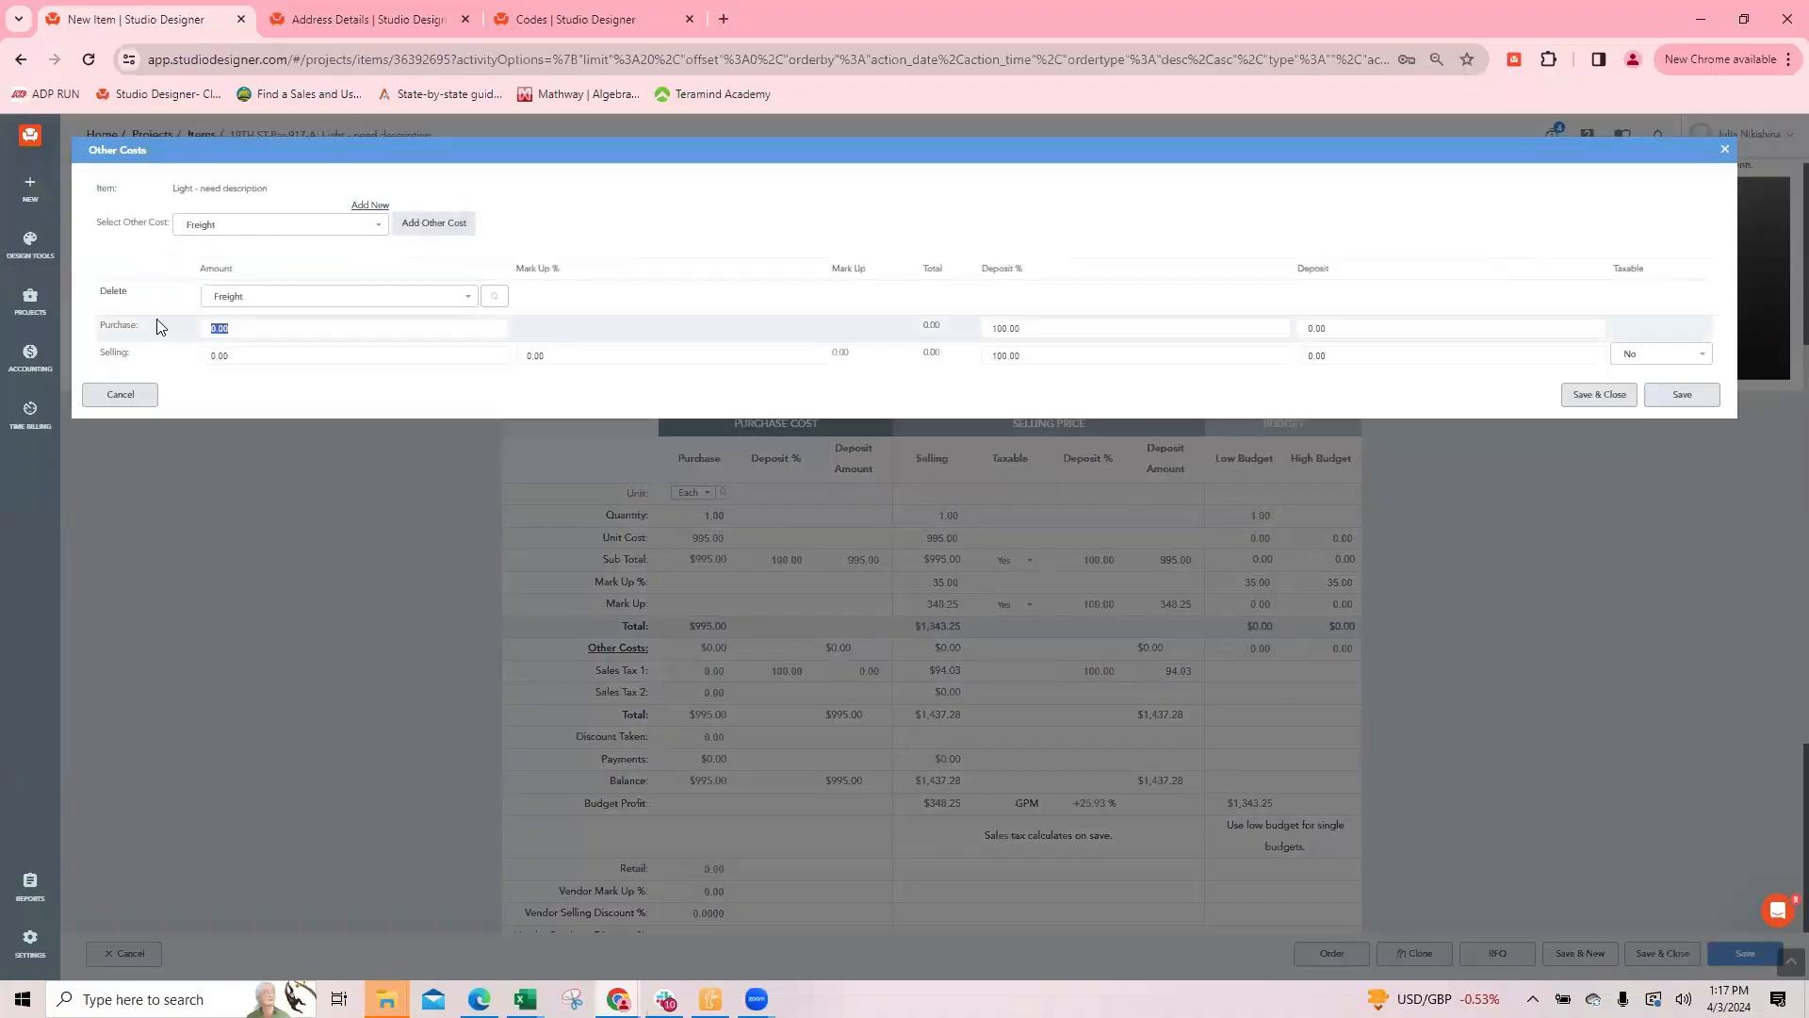
pyautogui.press('Tab')
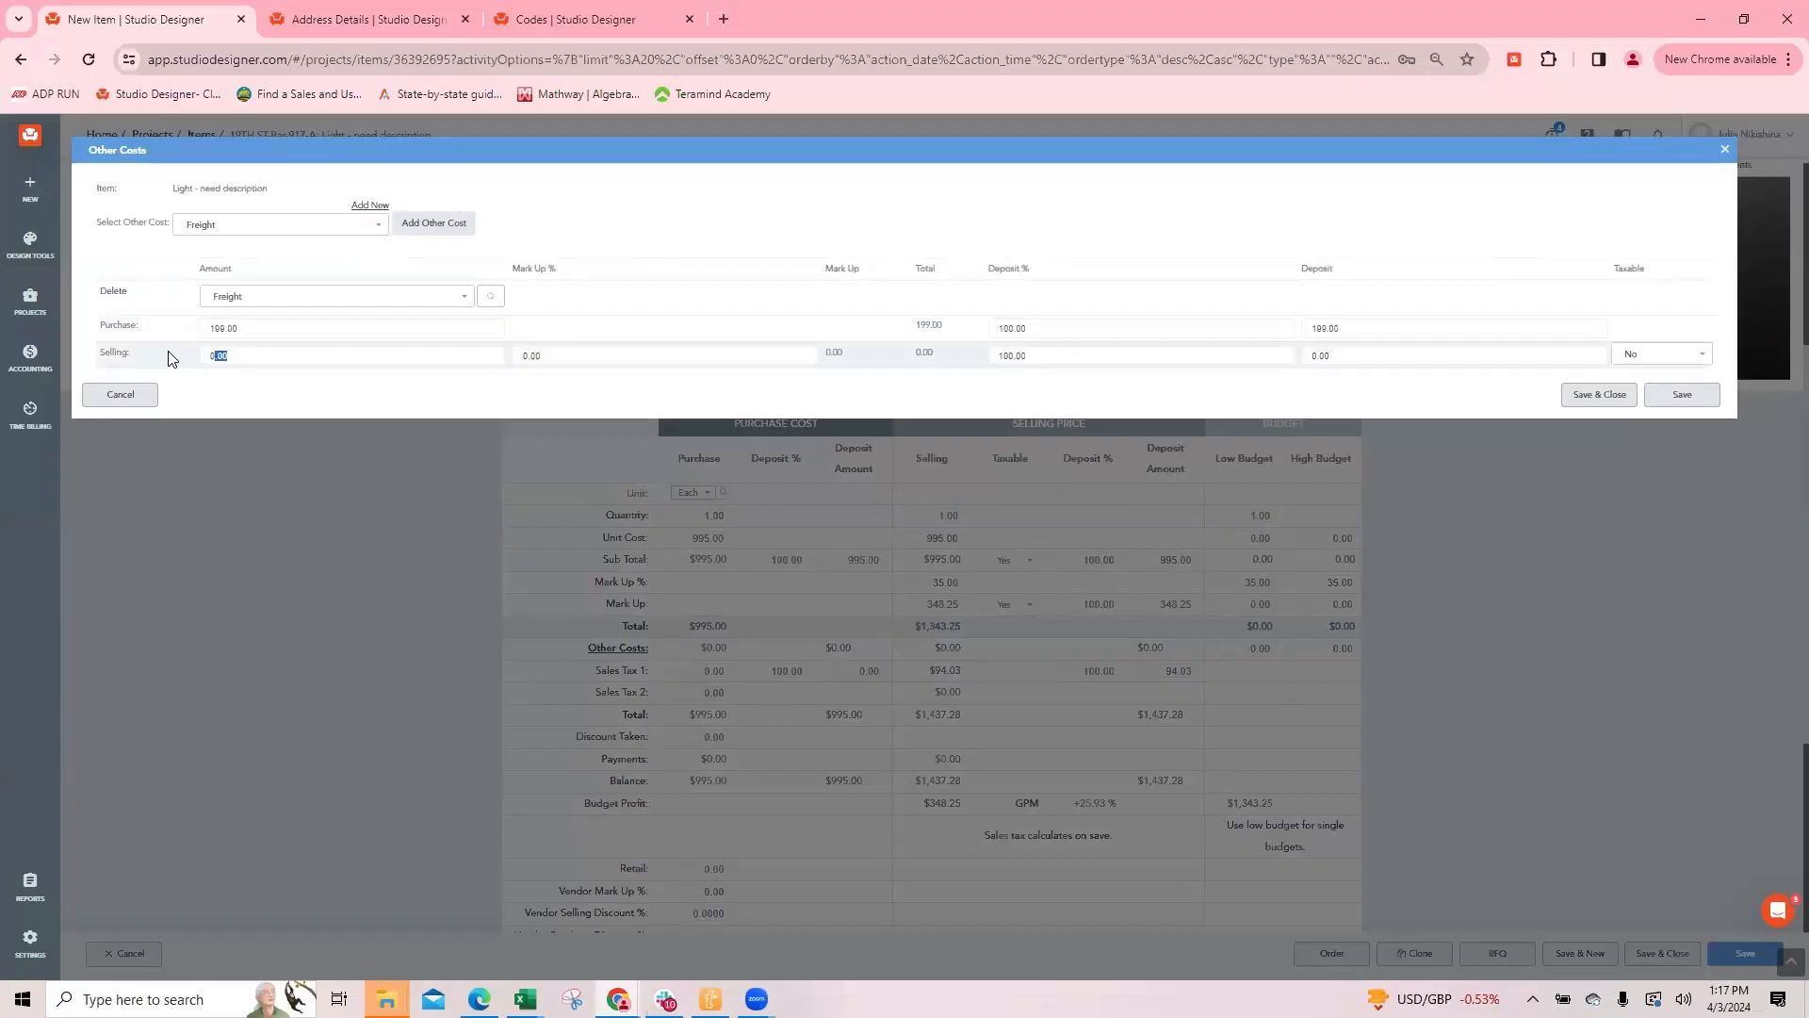
pyautogui.click(281, 331)
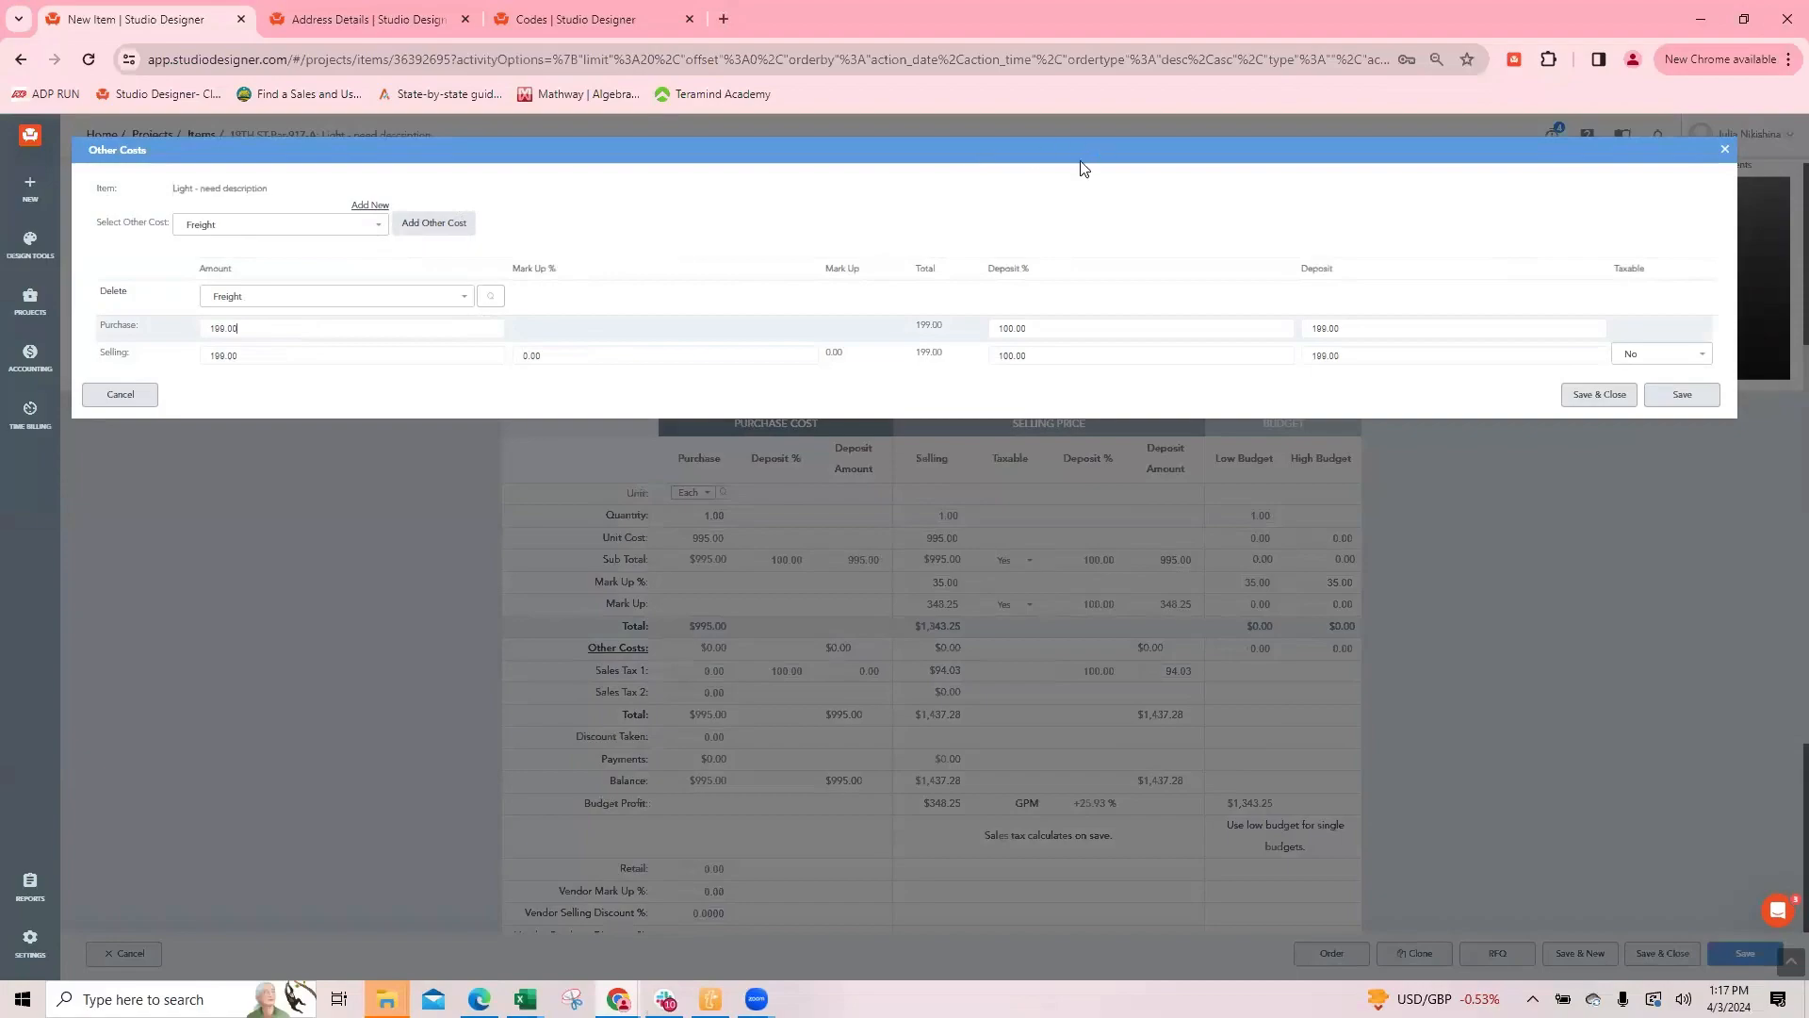
# Step: Set the freight's selling mark-up to 35% and make it taxable, saving and closing the other costs and the item
pyautogui.click(558, 355)
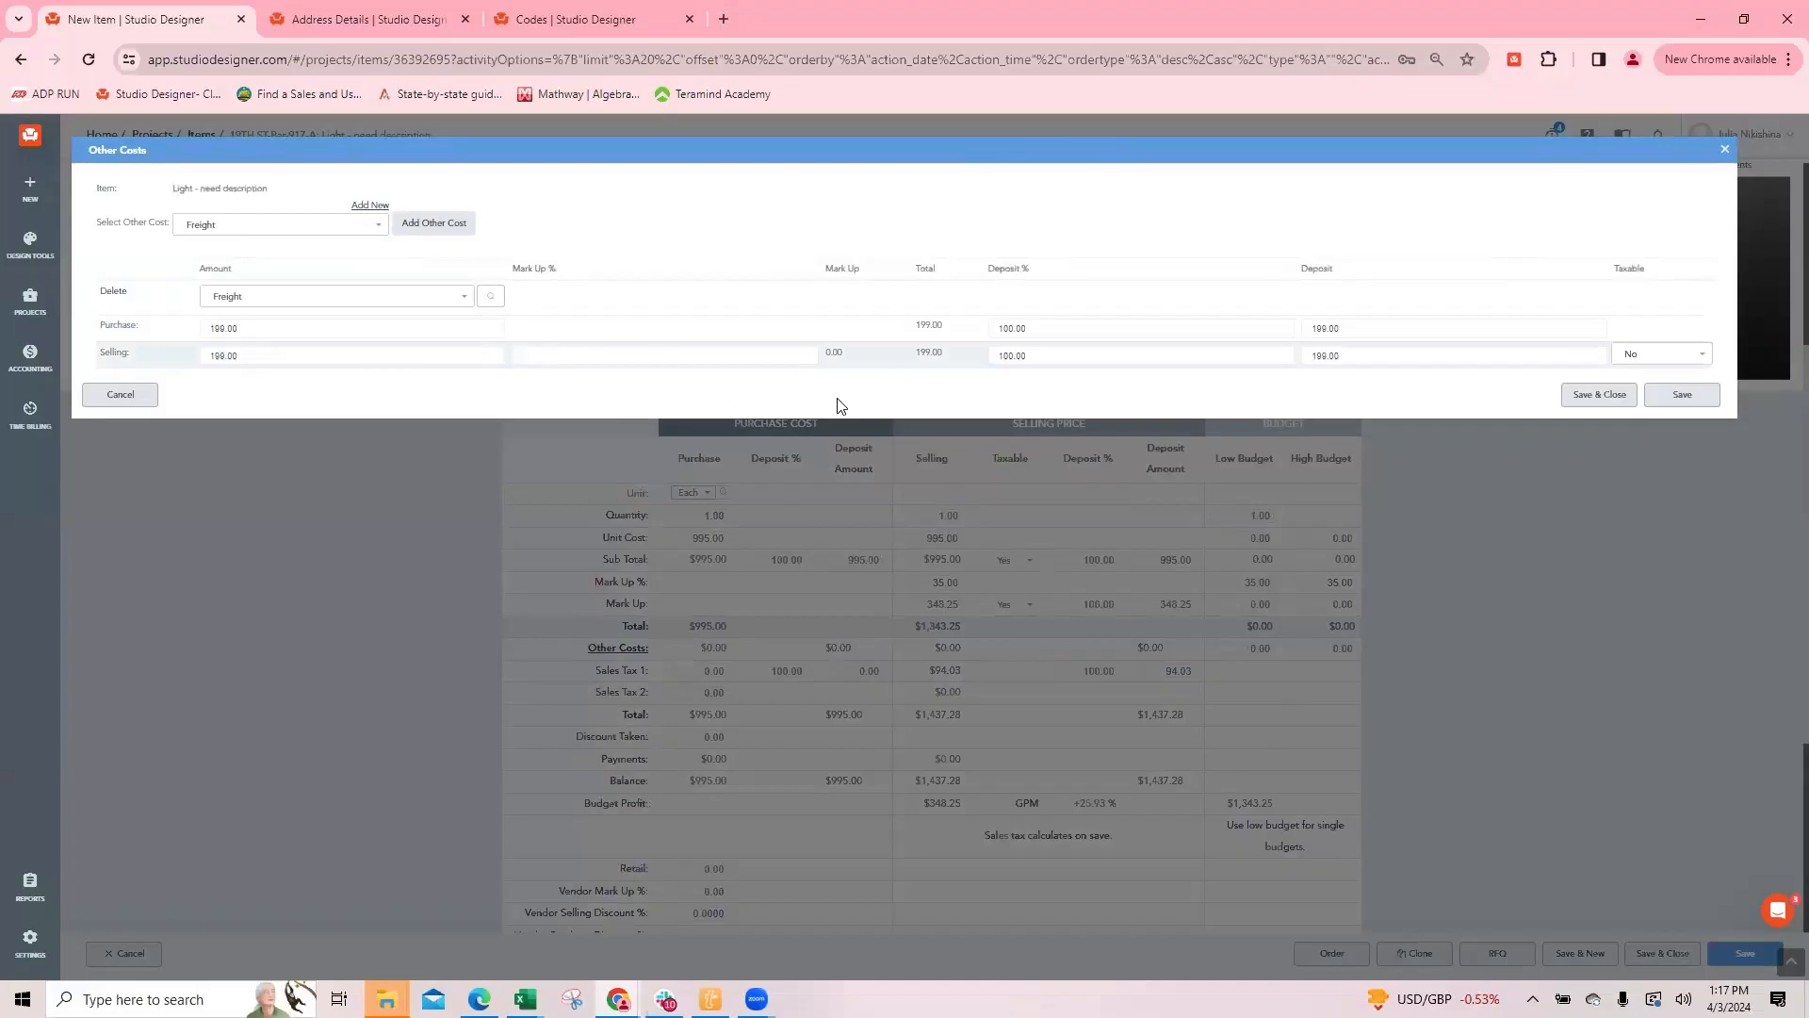
pyautogui.press('Tab')
pyautogui.click(1664, 355)
pyautogui.click(1648, 383)
pyautogui.click(1599, 395)
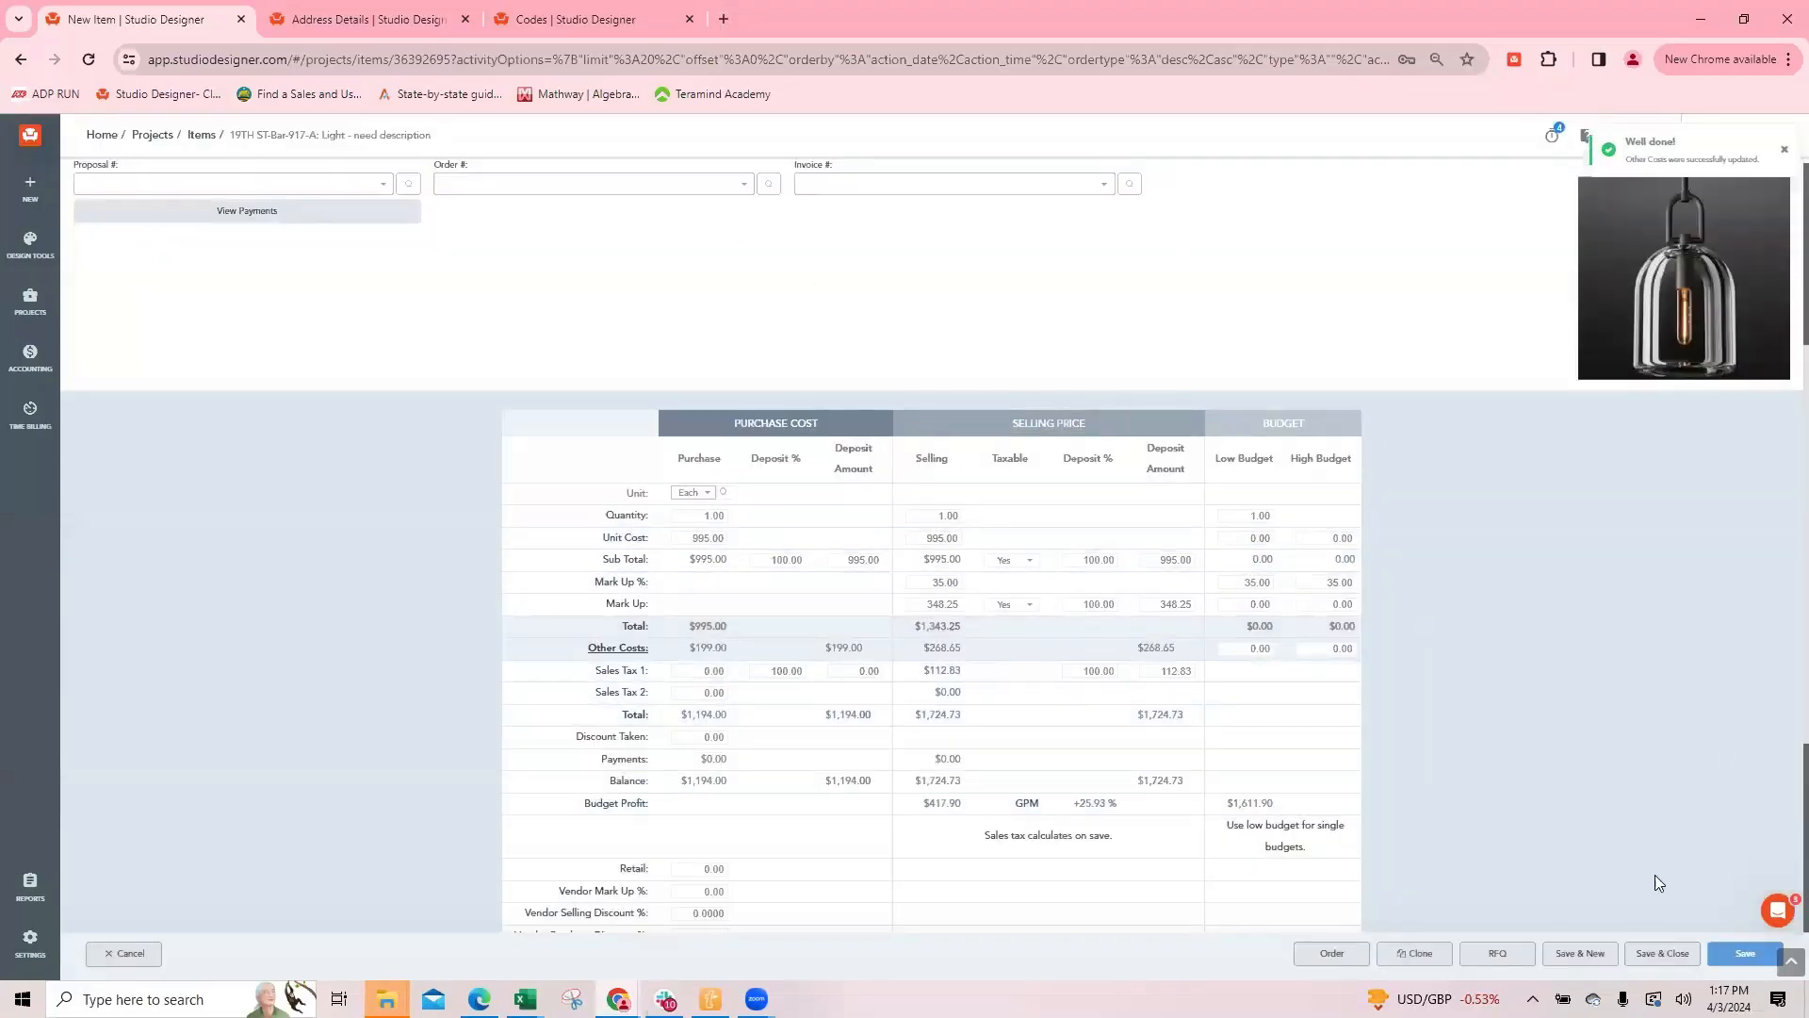
pyautogui.click(1662, 953)
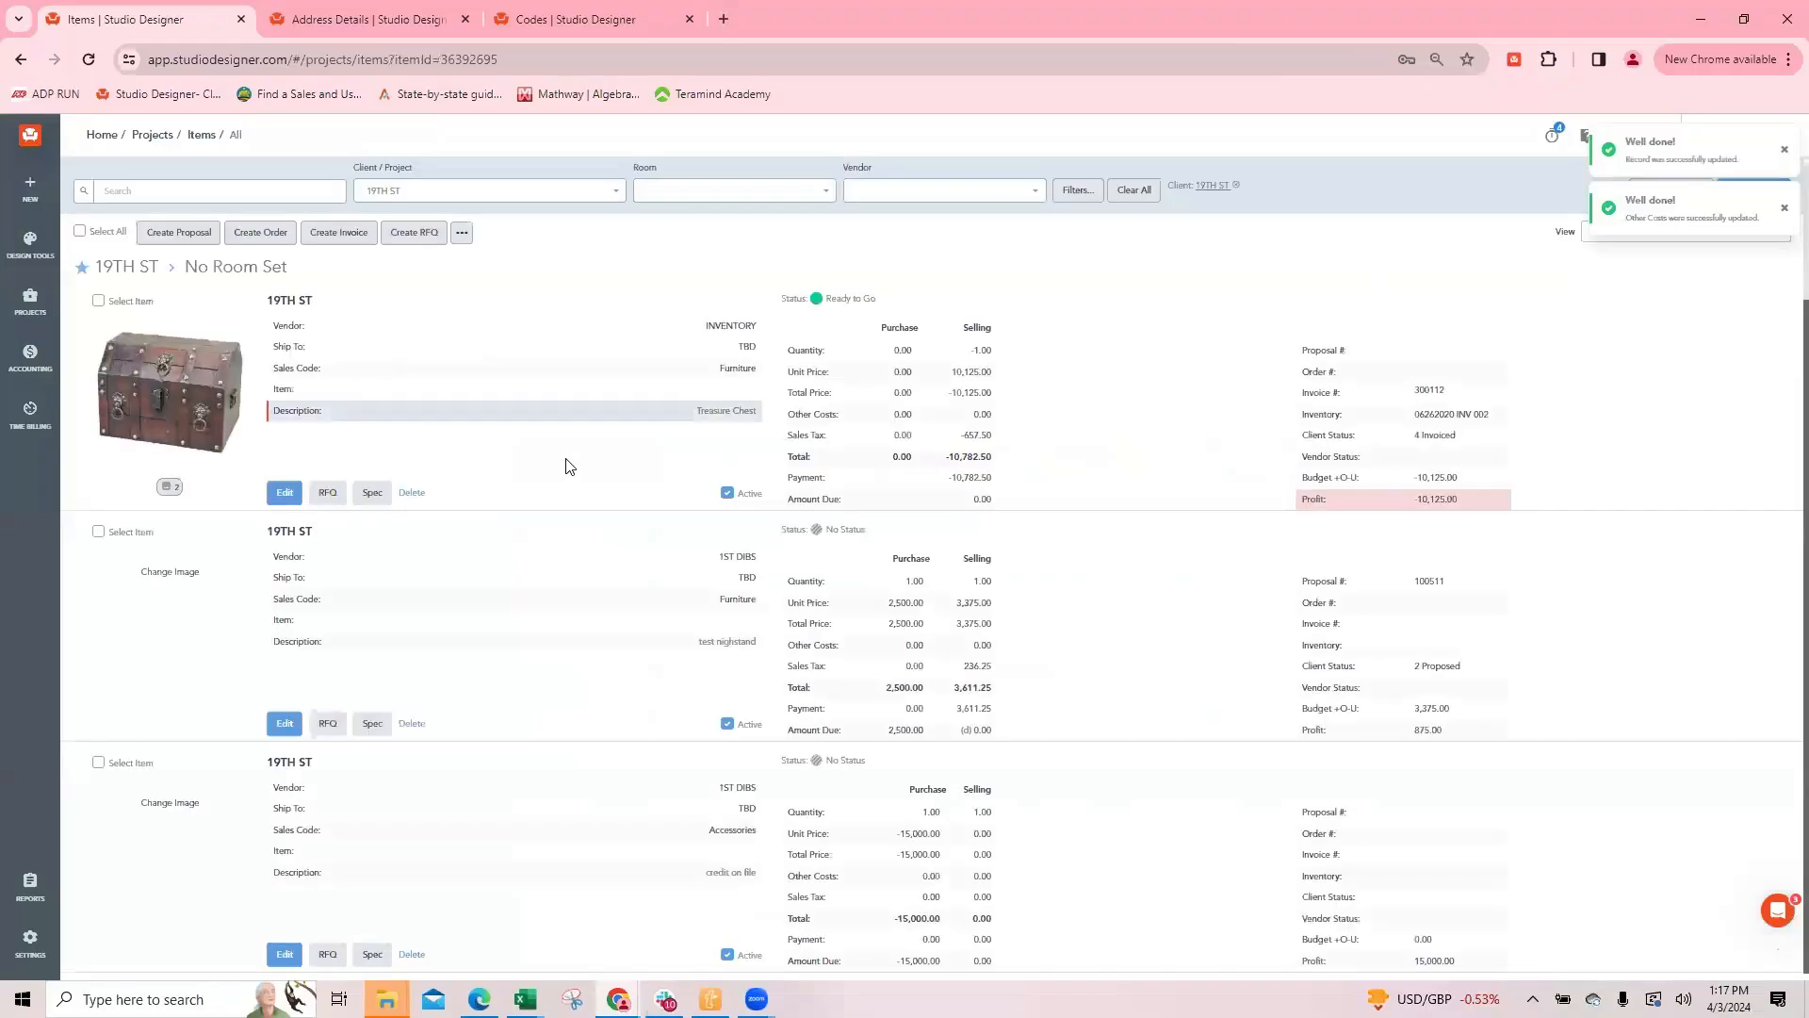
# Step: Filter the 19TH ST items by vendor 1ST DIBS and search for "light"
pyautogui.click(912, 193)
pyautogui.write('1st')
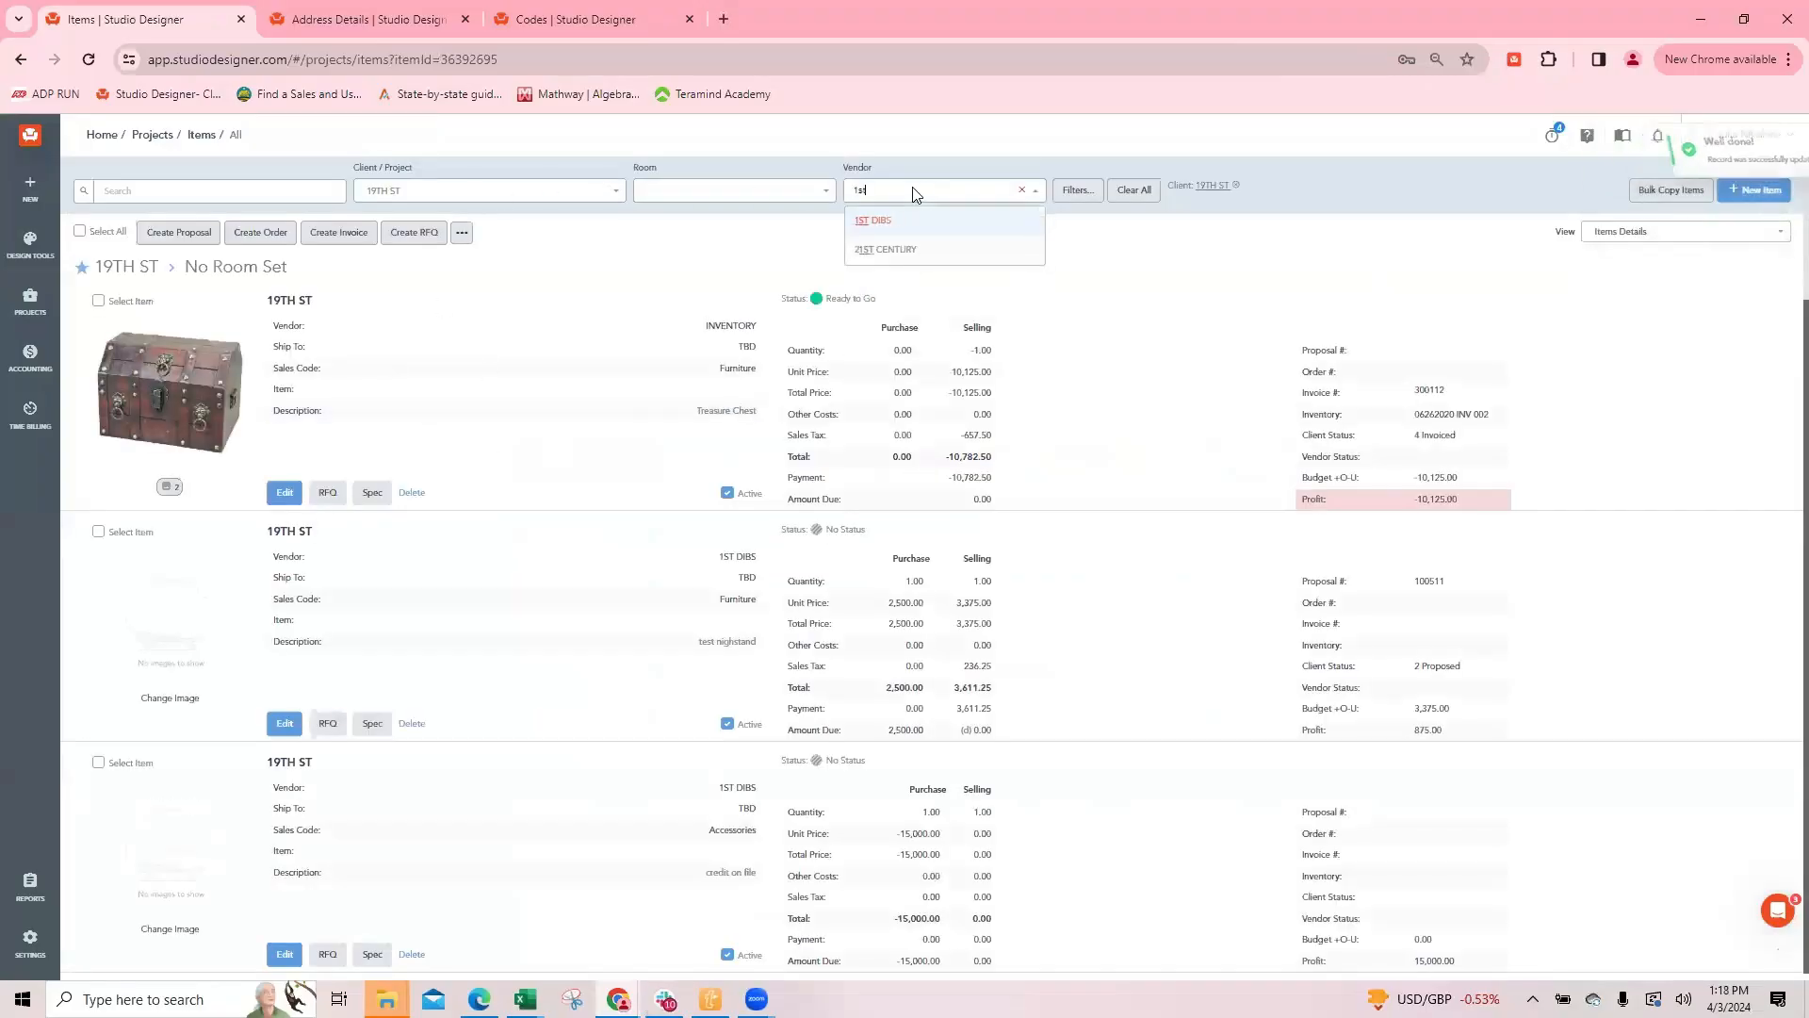
pyautogui.click(876, 221)
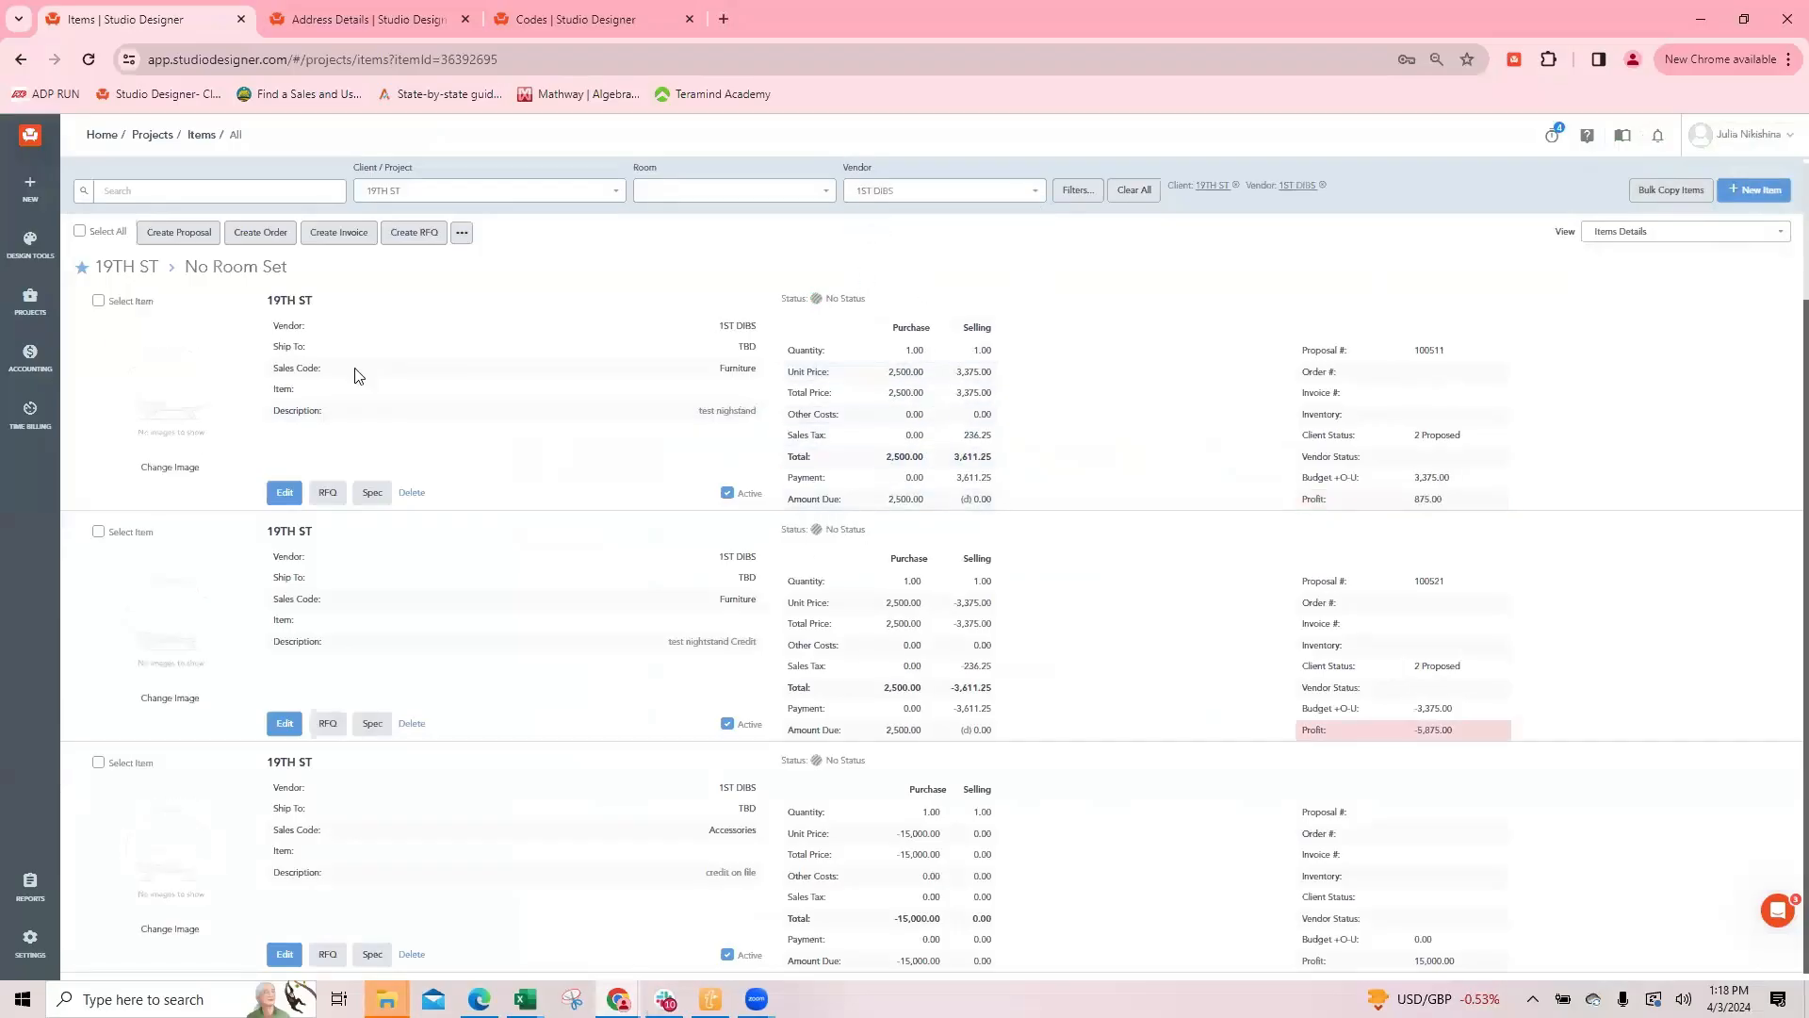
pyautogui.click(153, 193)
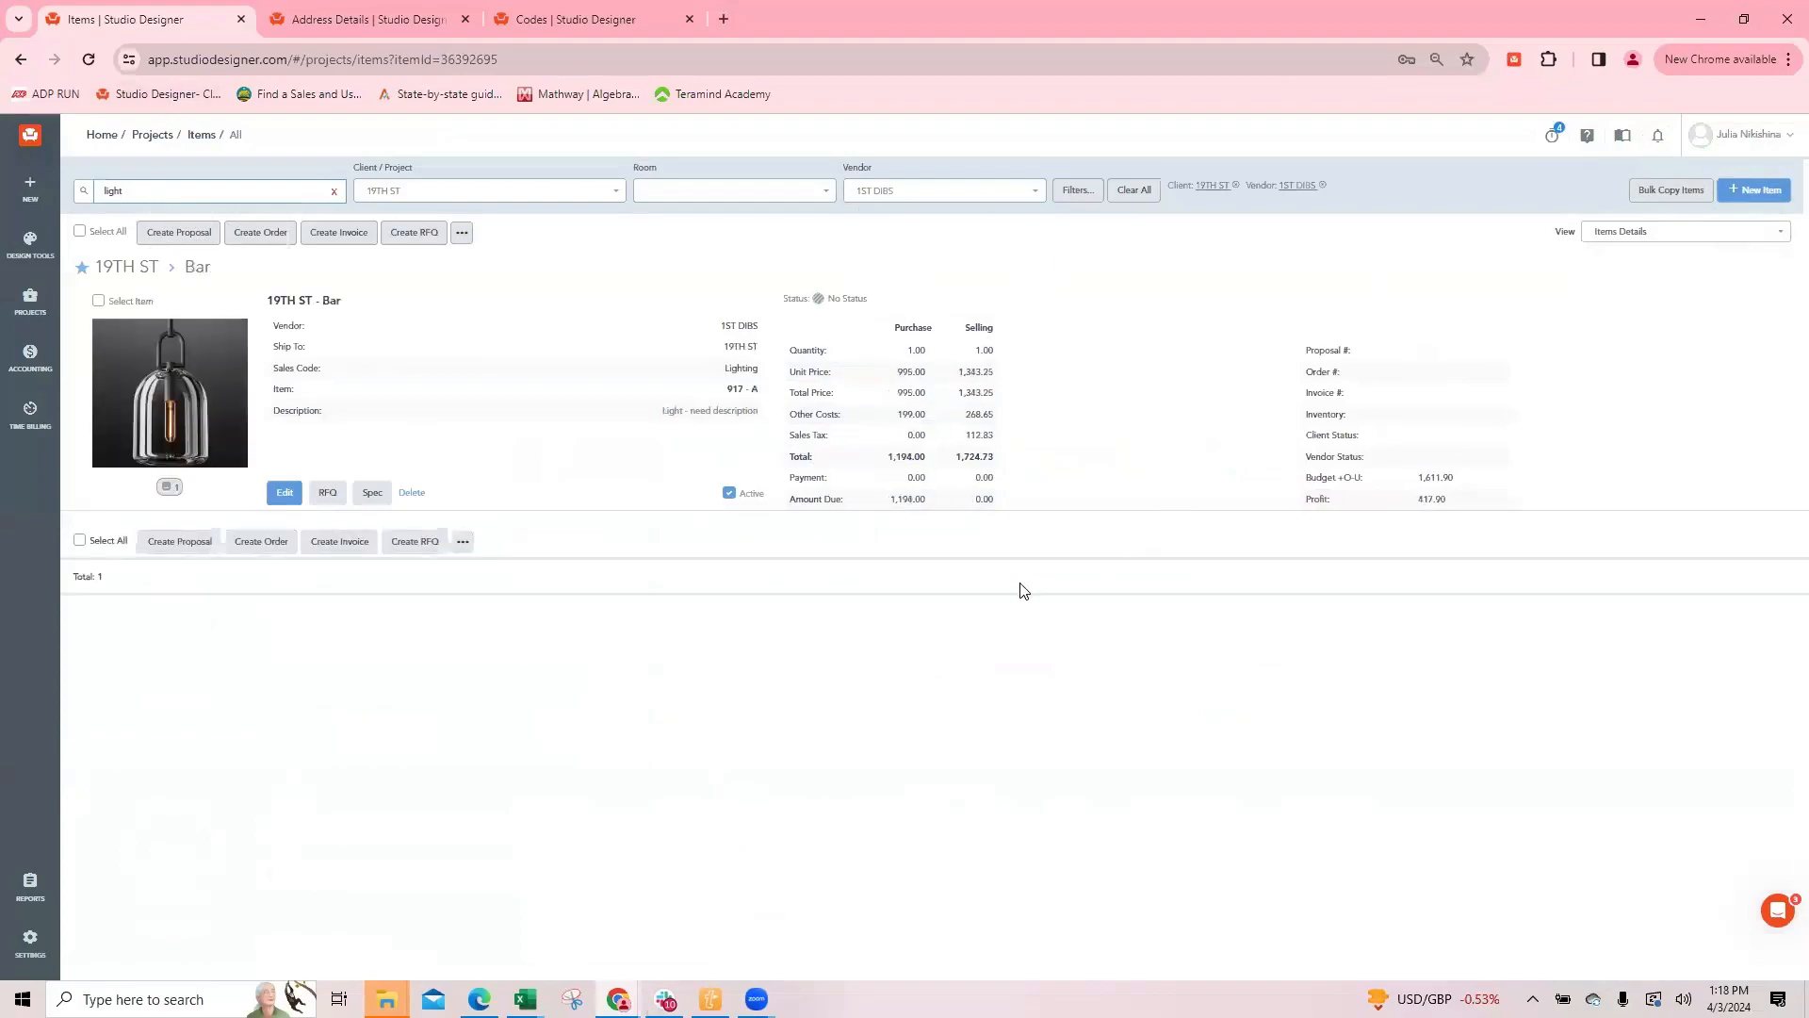
# Step: Open the found light item, clone it, and clear the clone's Ship To address
pyautogui.click(285, 492)
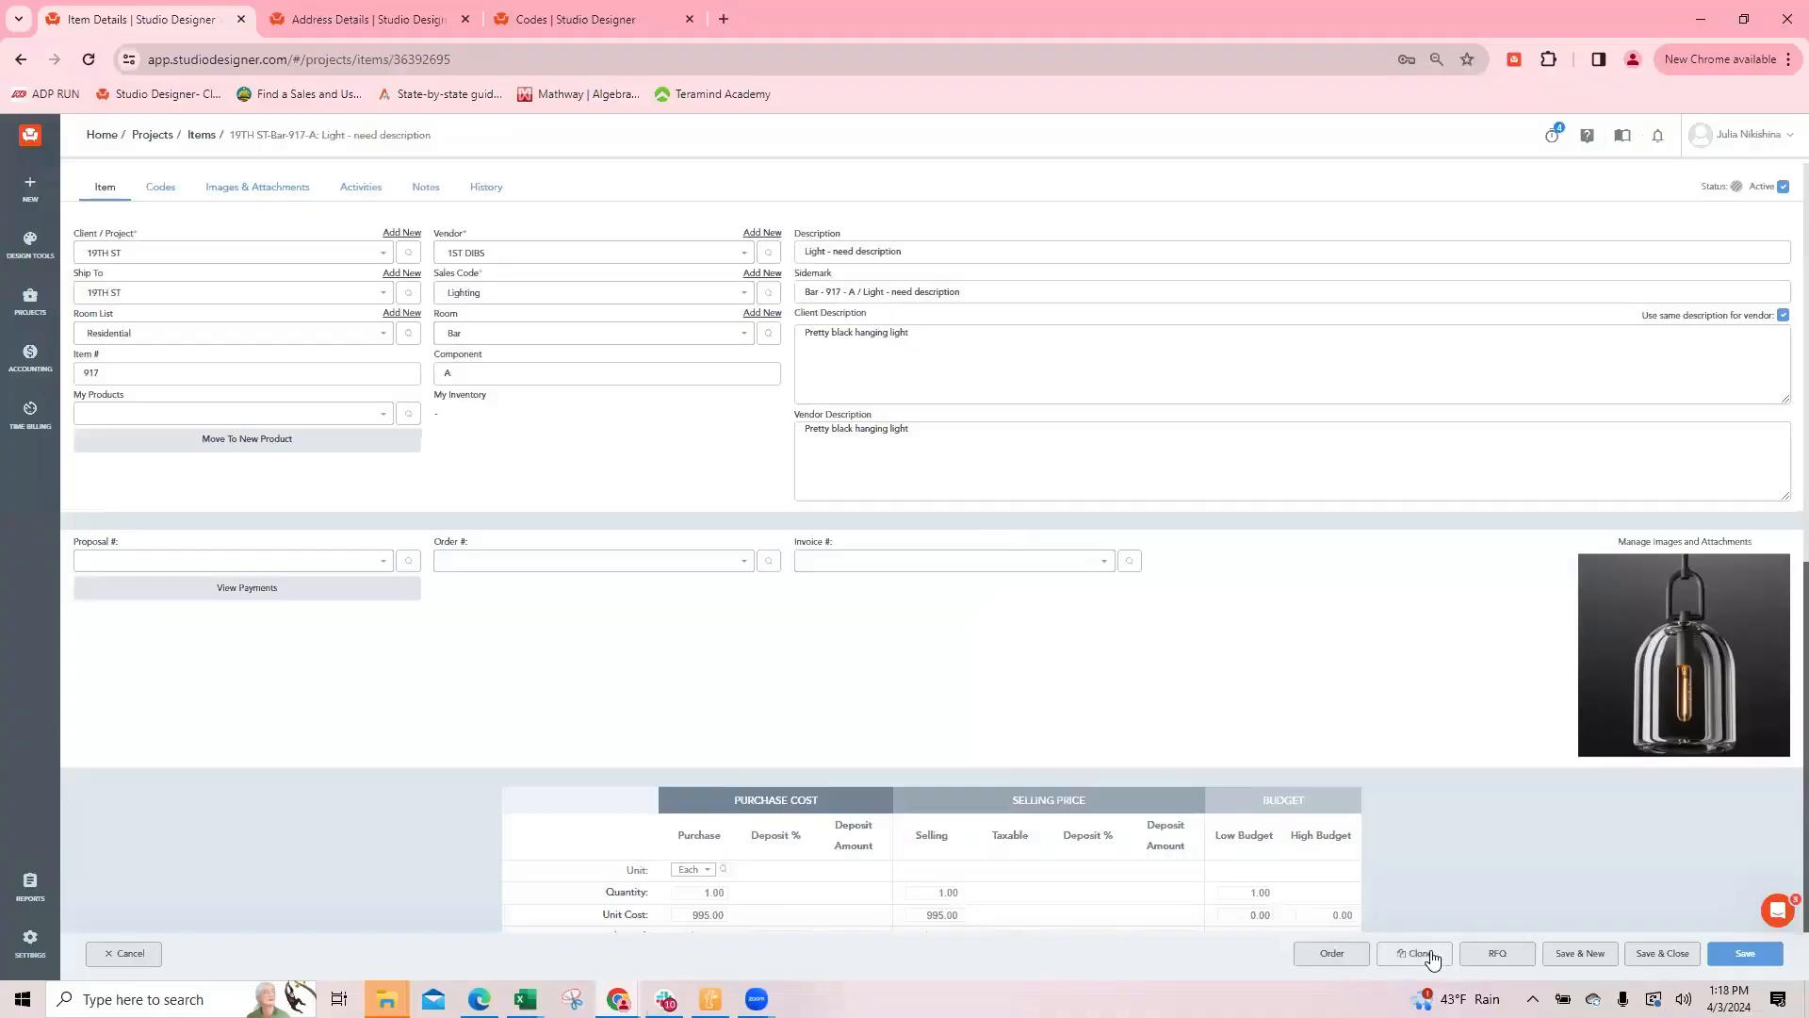
pyautogui.click(1426, 955)
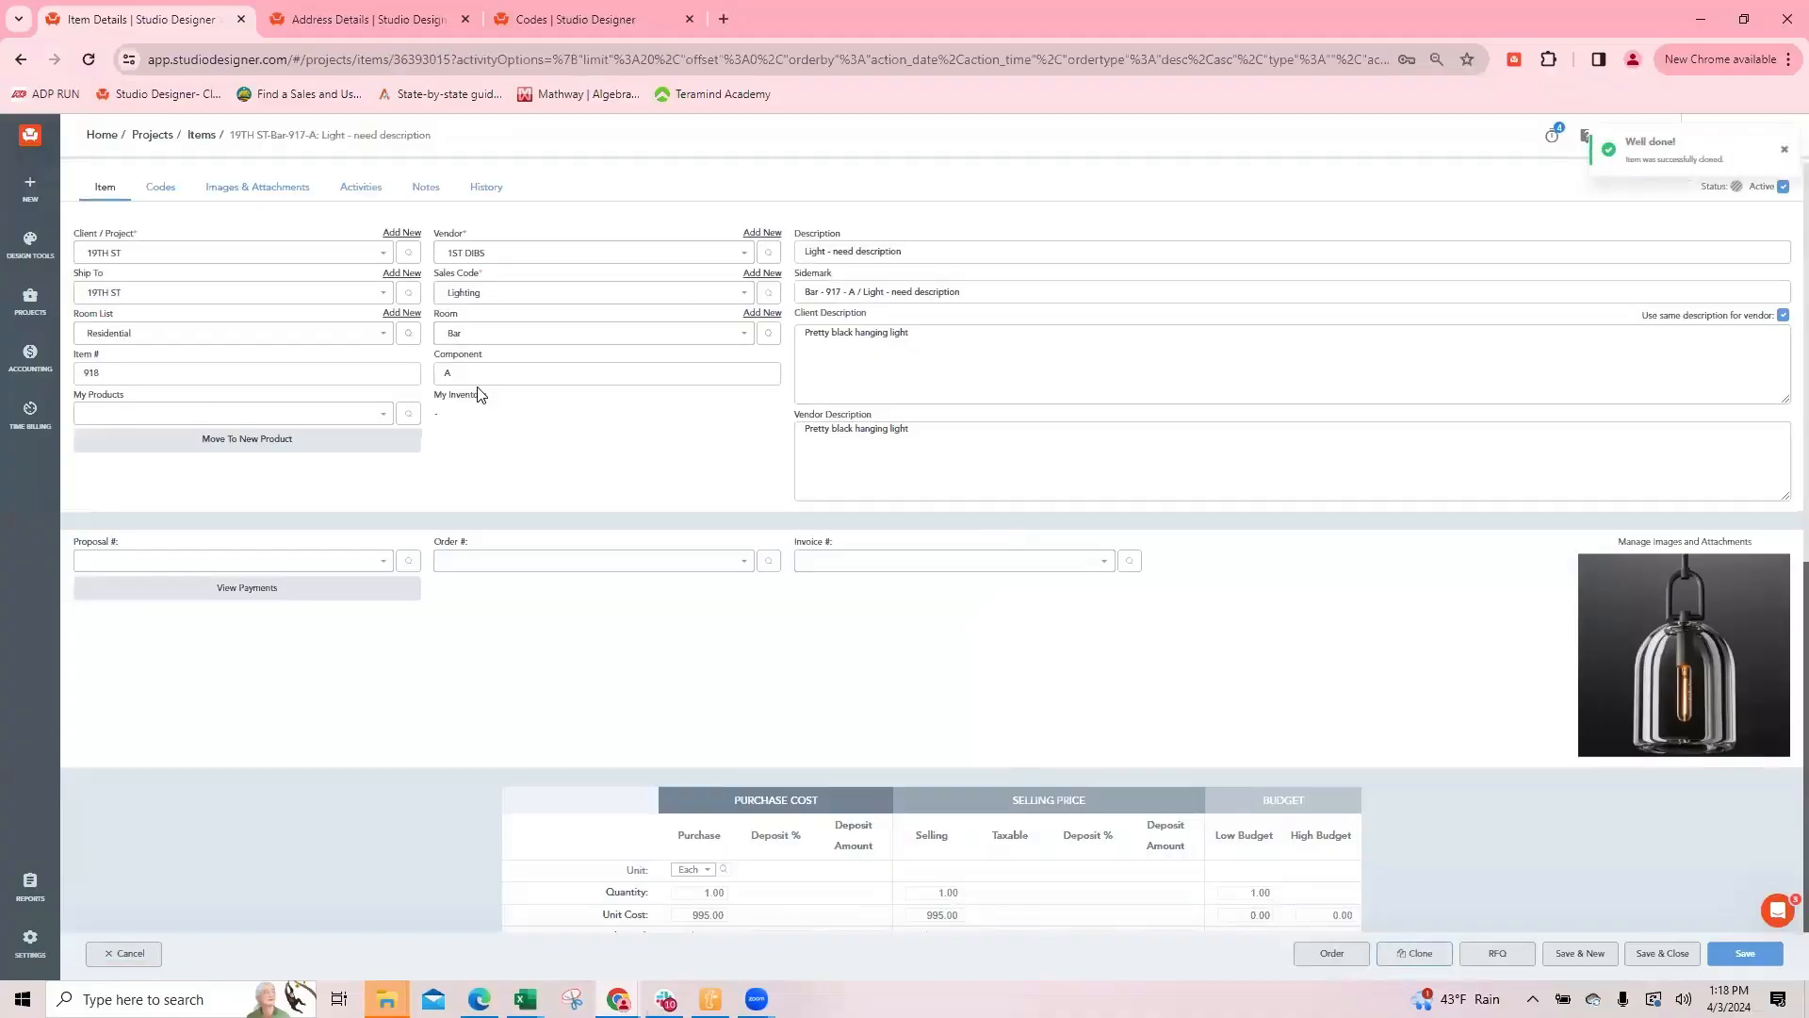
pyautogui.click(369, 294)
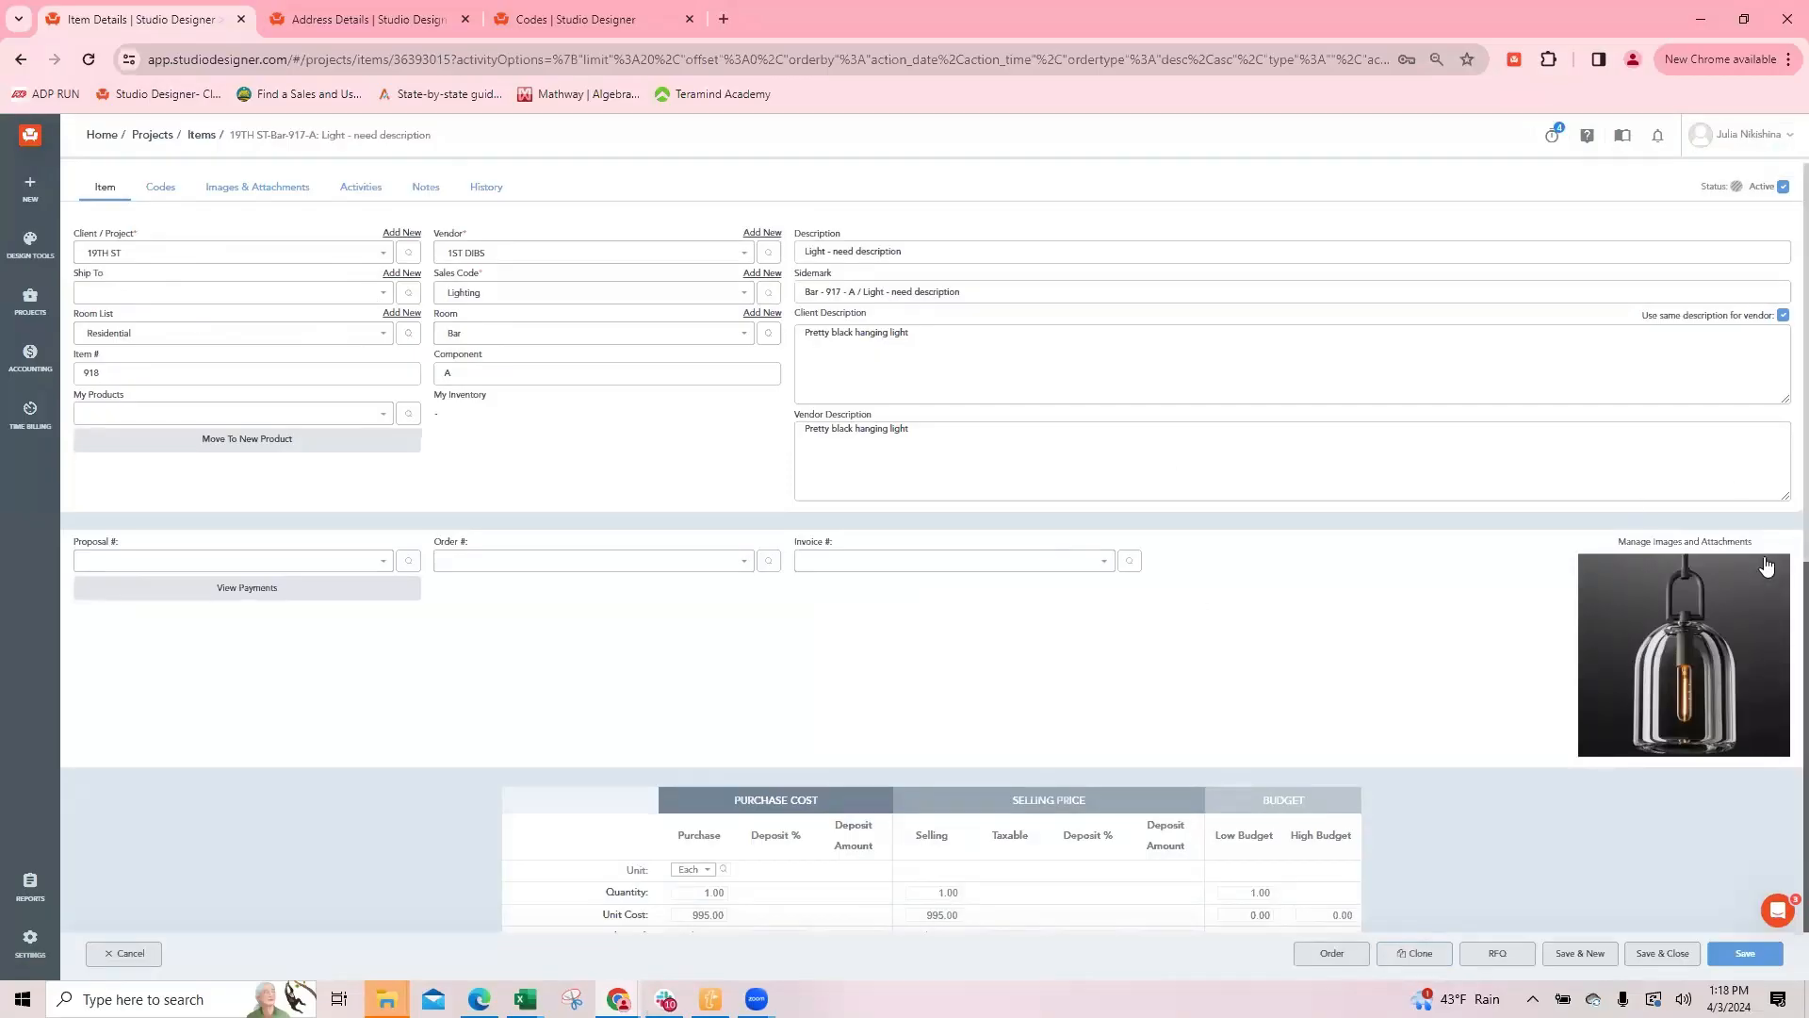
# Step: Replace the cloned item's hanging light image with the table lamp image from the 19TH ST media folder
pyautogui.click(239, 192)
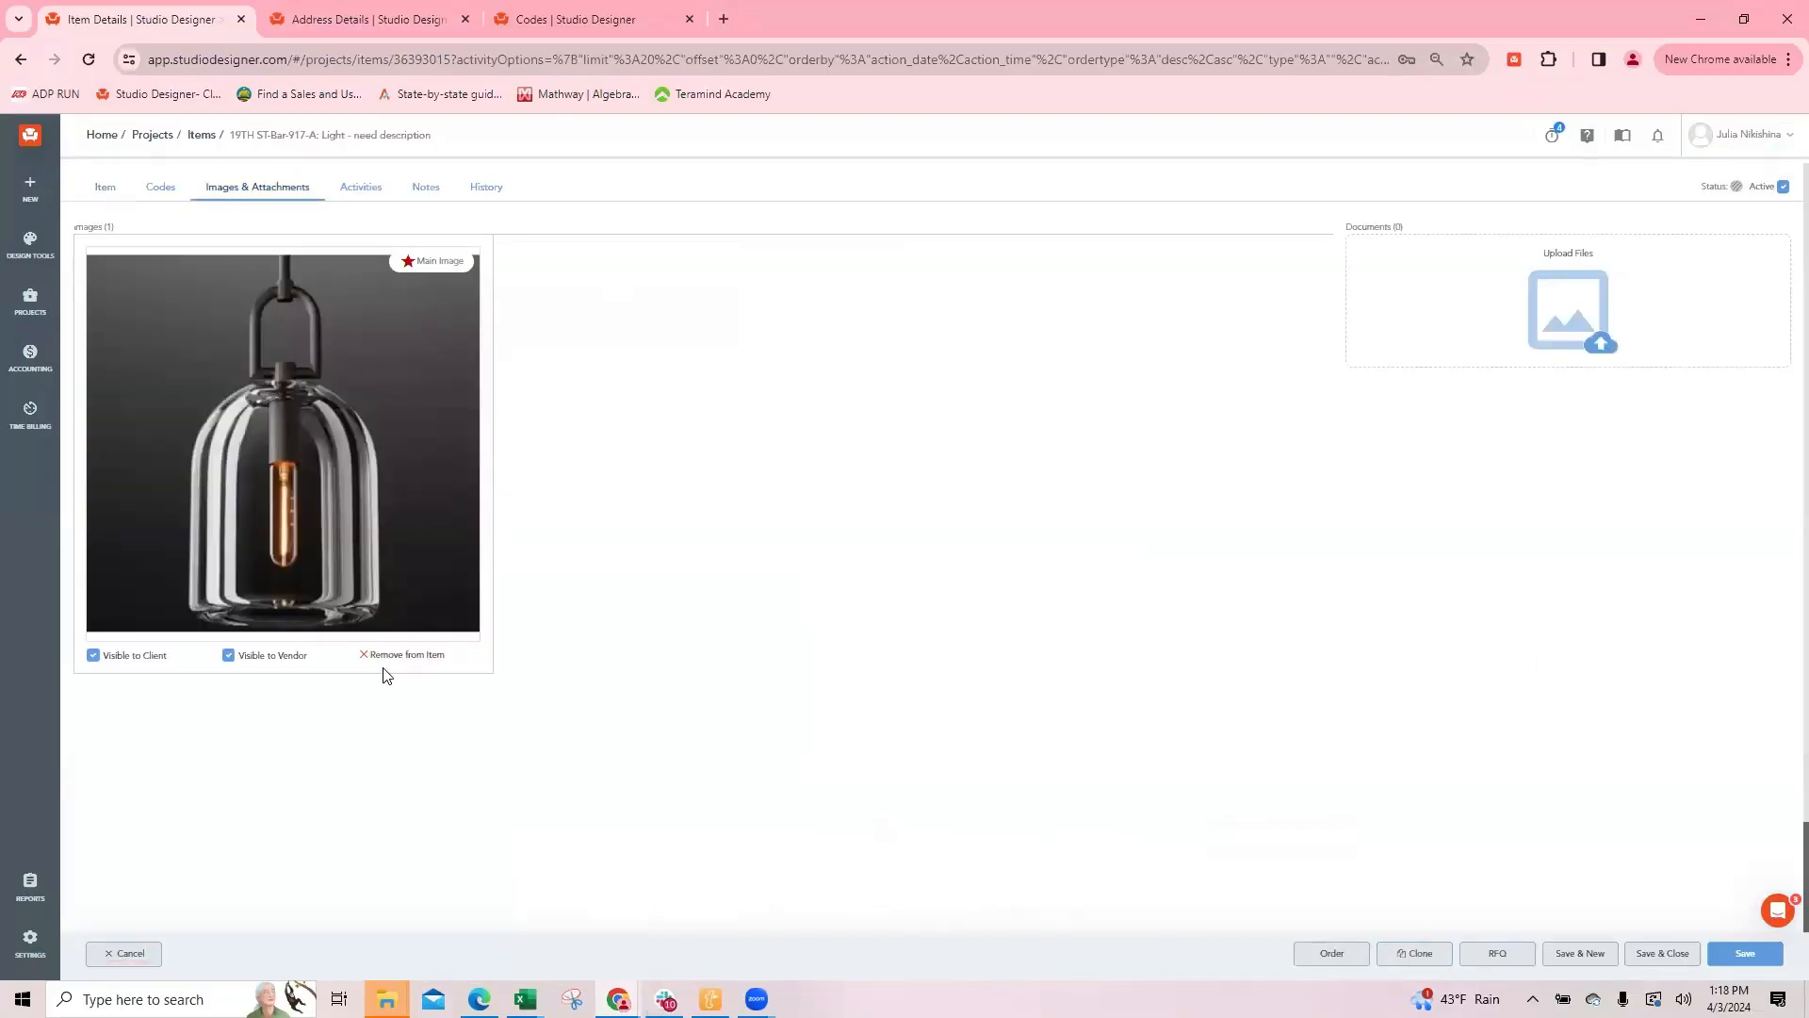
pyautogui.click(405, 654)
pyautogui.click(918, 446)
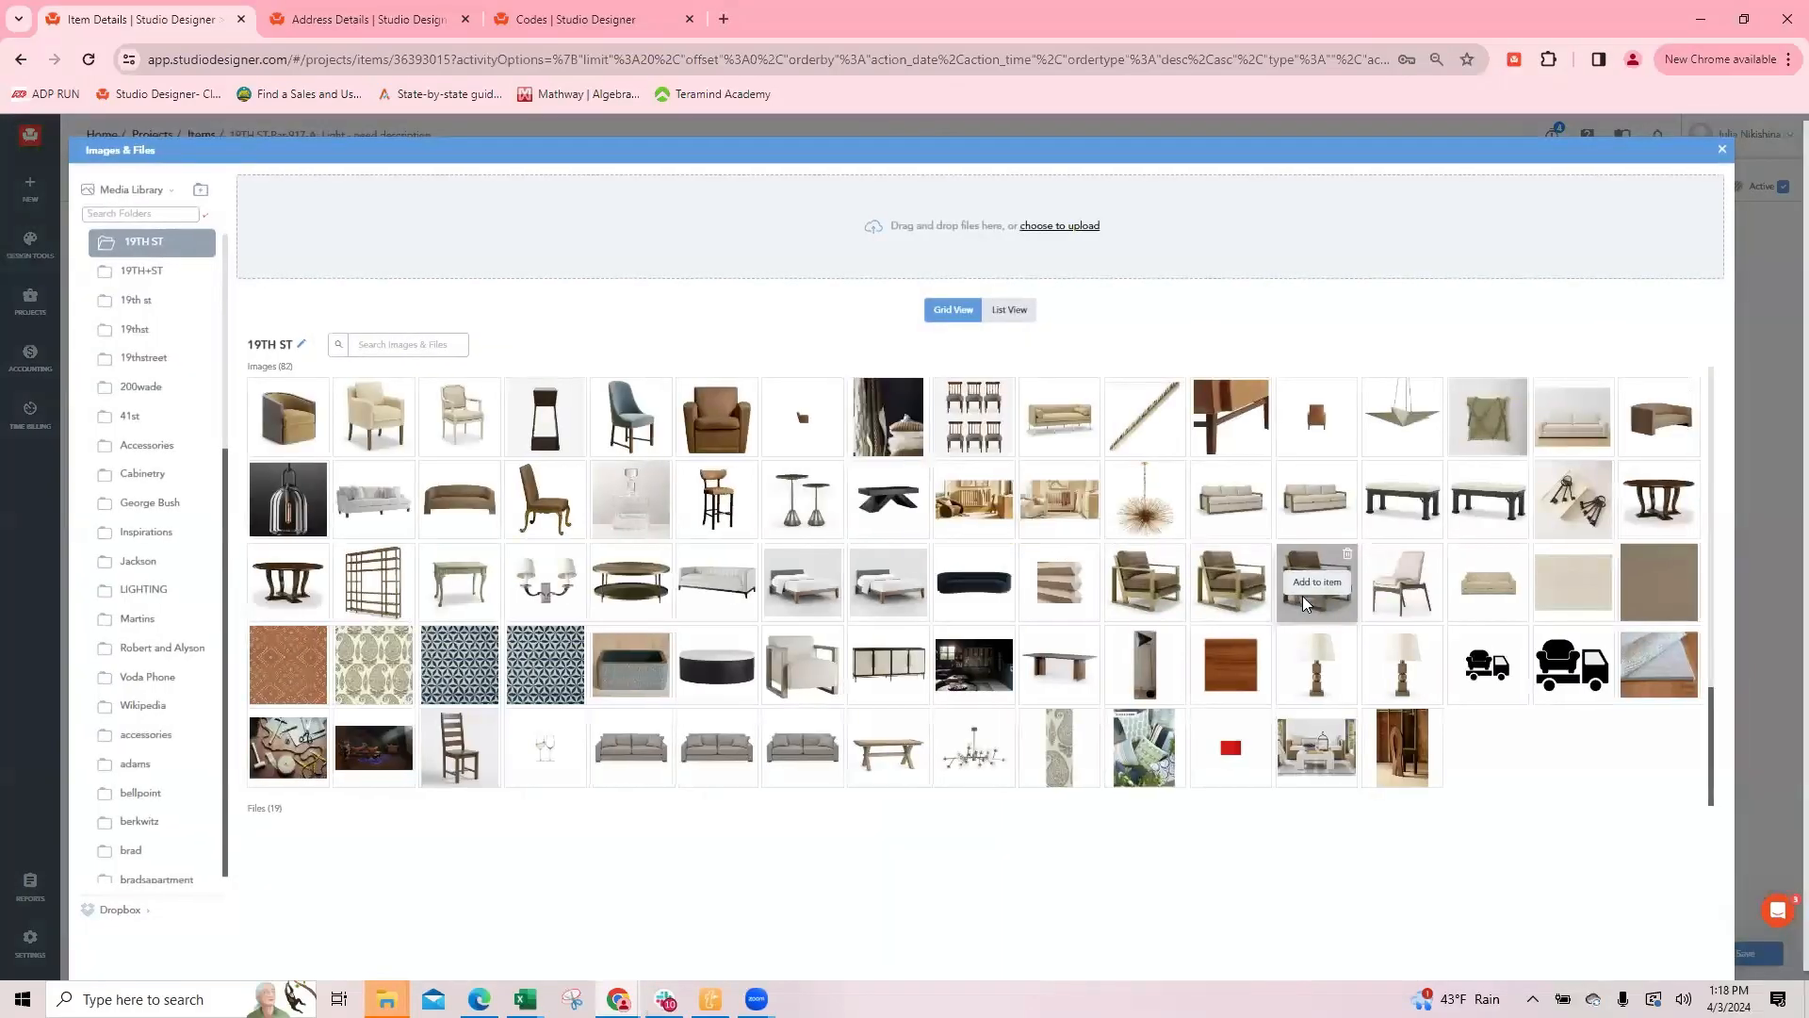
pyautogui.moveTo(980, 754)
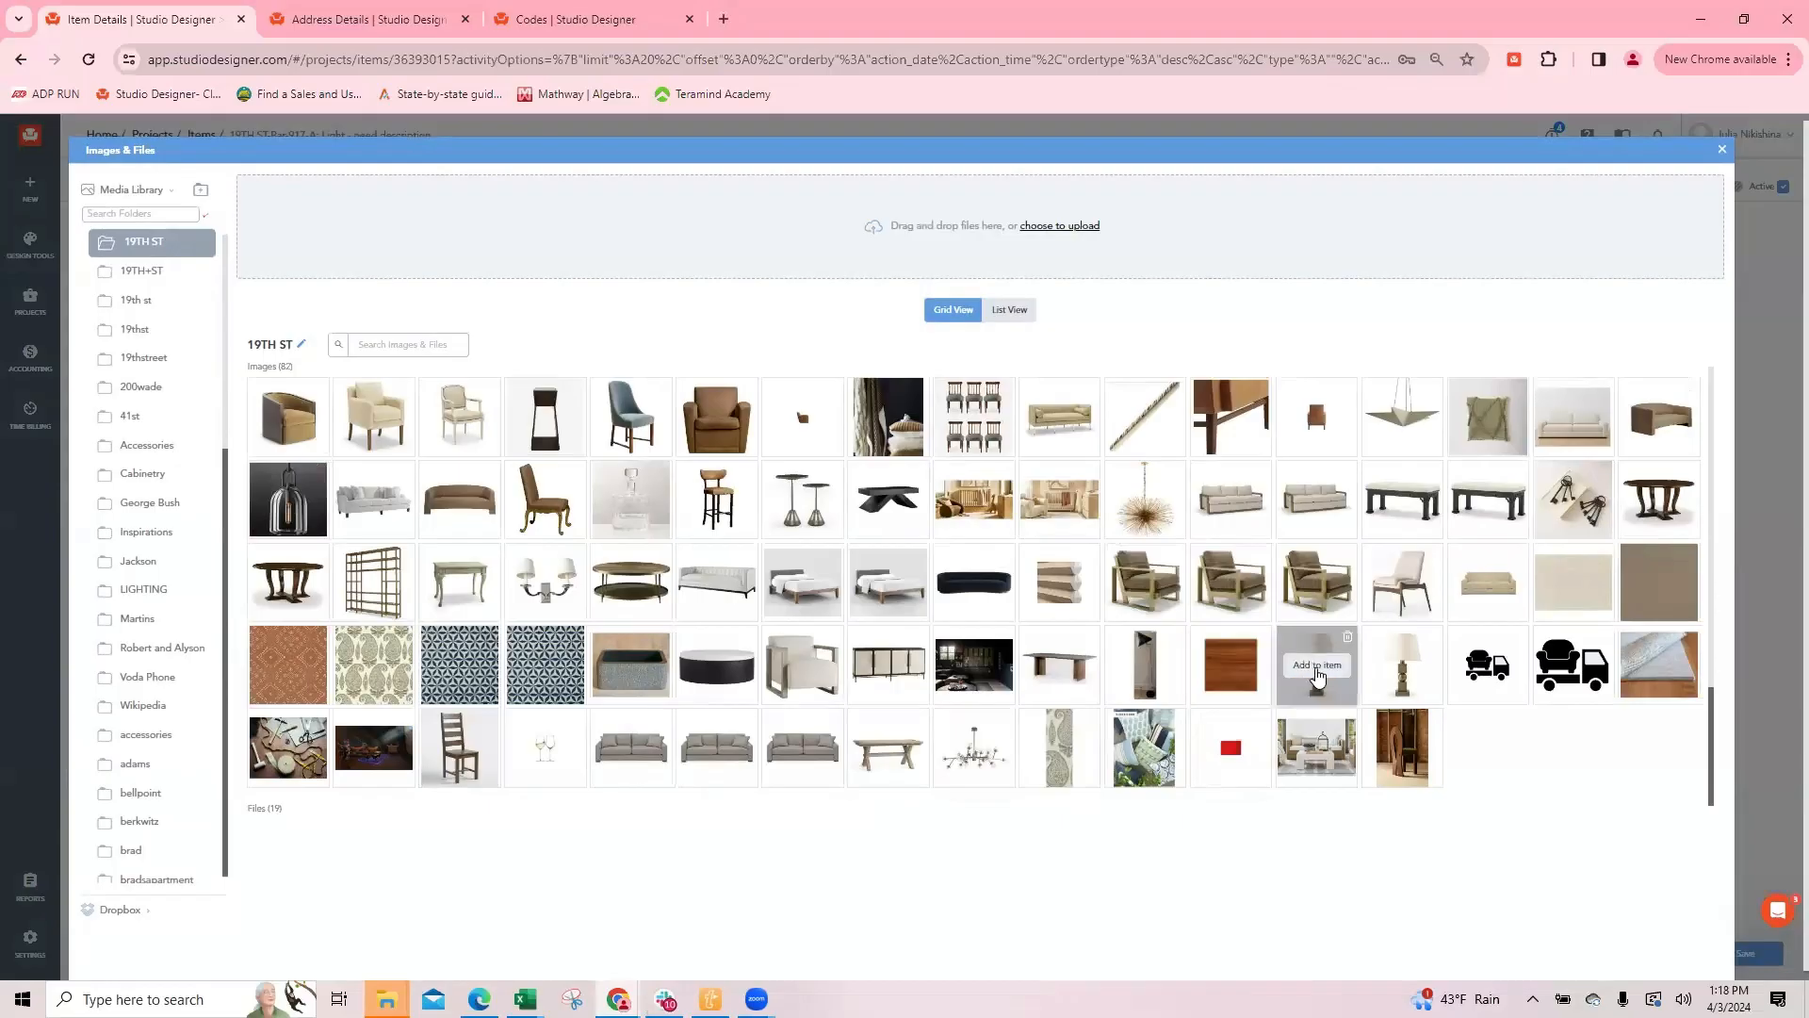
pyautogui.click(1318, 665)
pyautogui.click(1723, 150)
# Step: Change the cloned item's description to "Table Lamp" and let its sidemark update
pyautogui.click(102, 186)
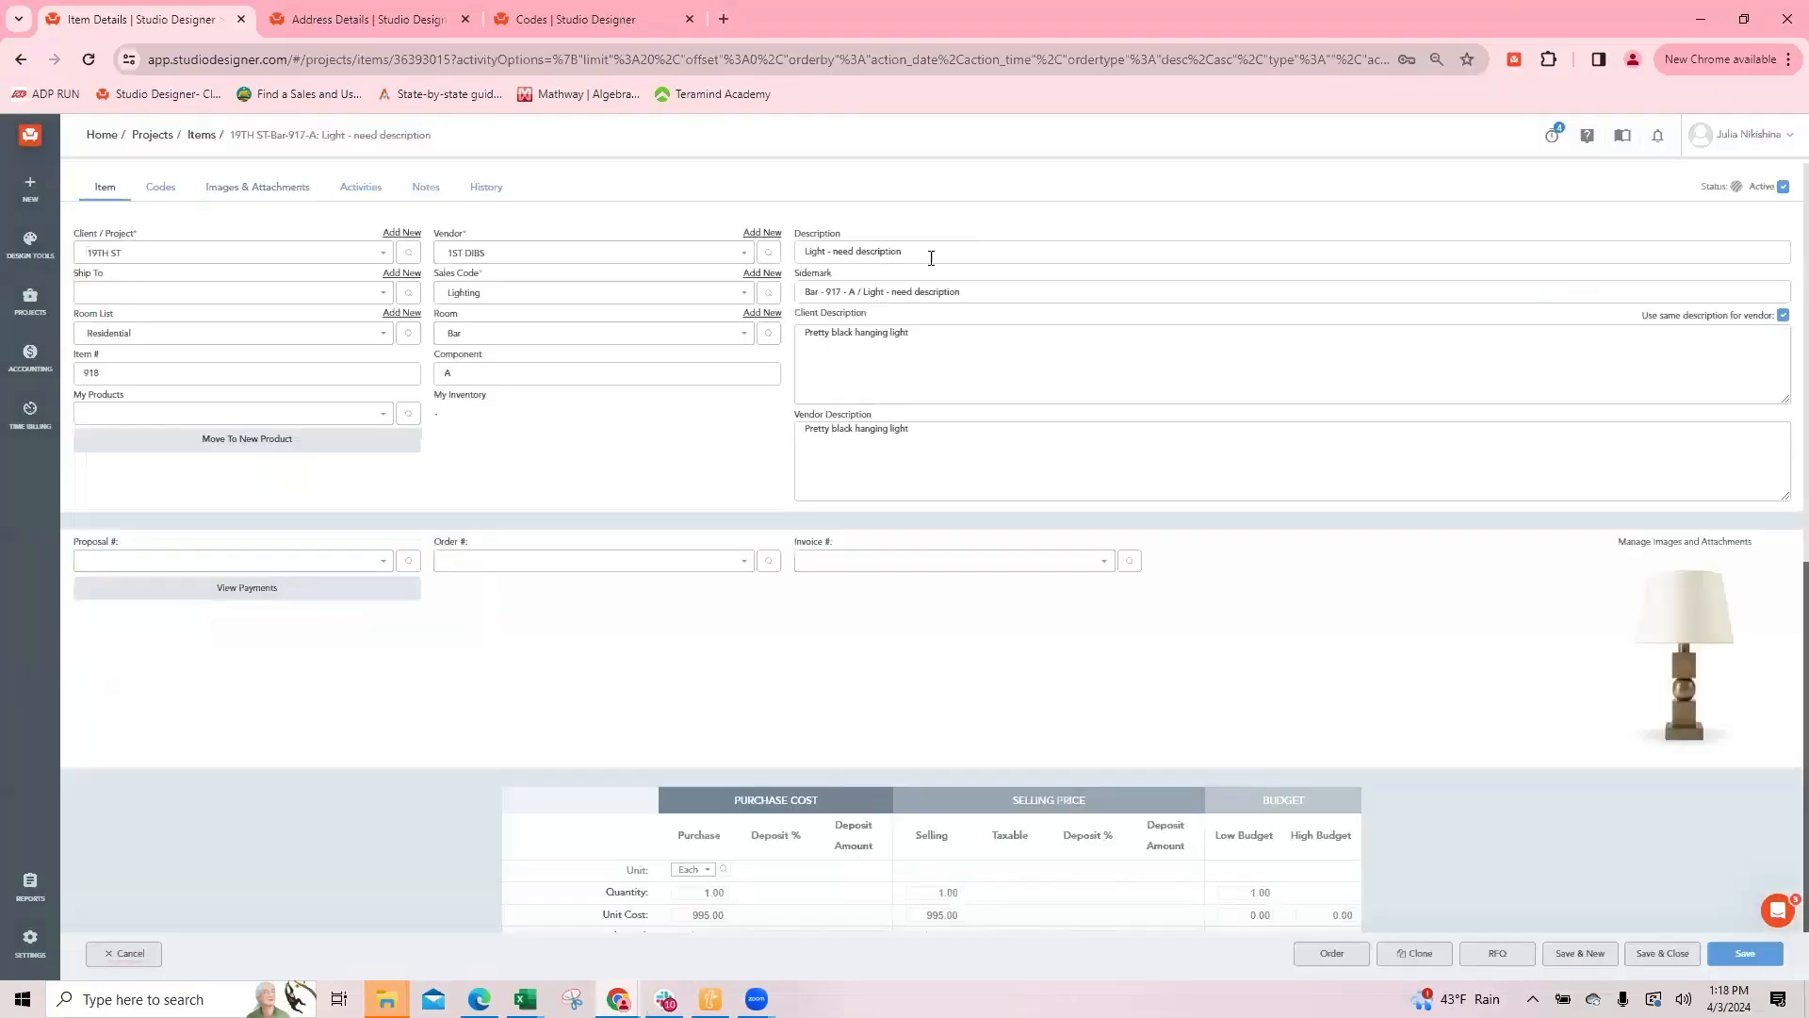
pyautogui.write('Table')
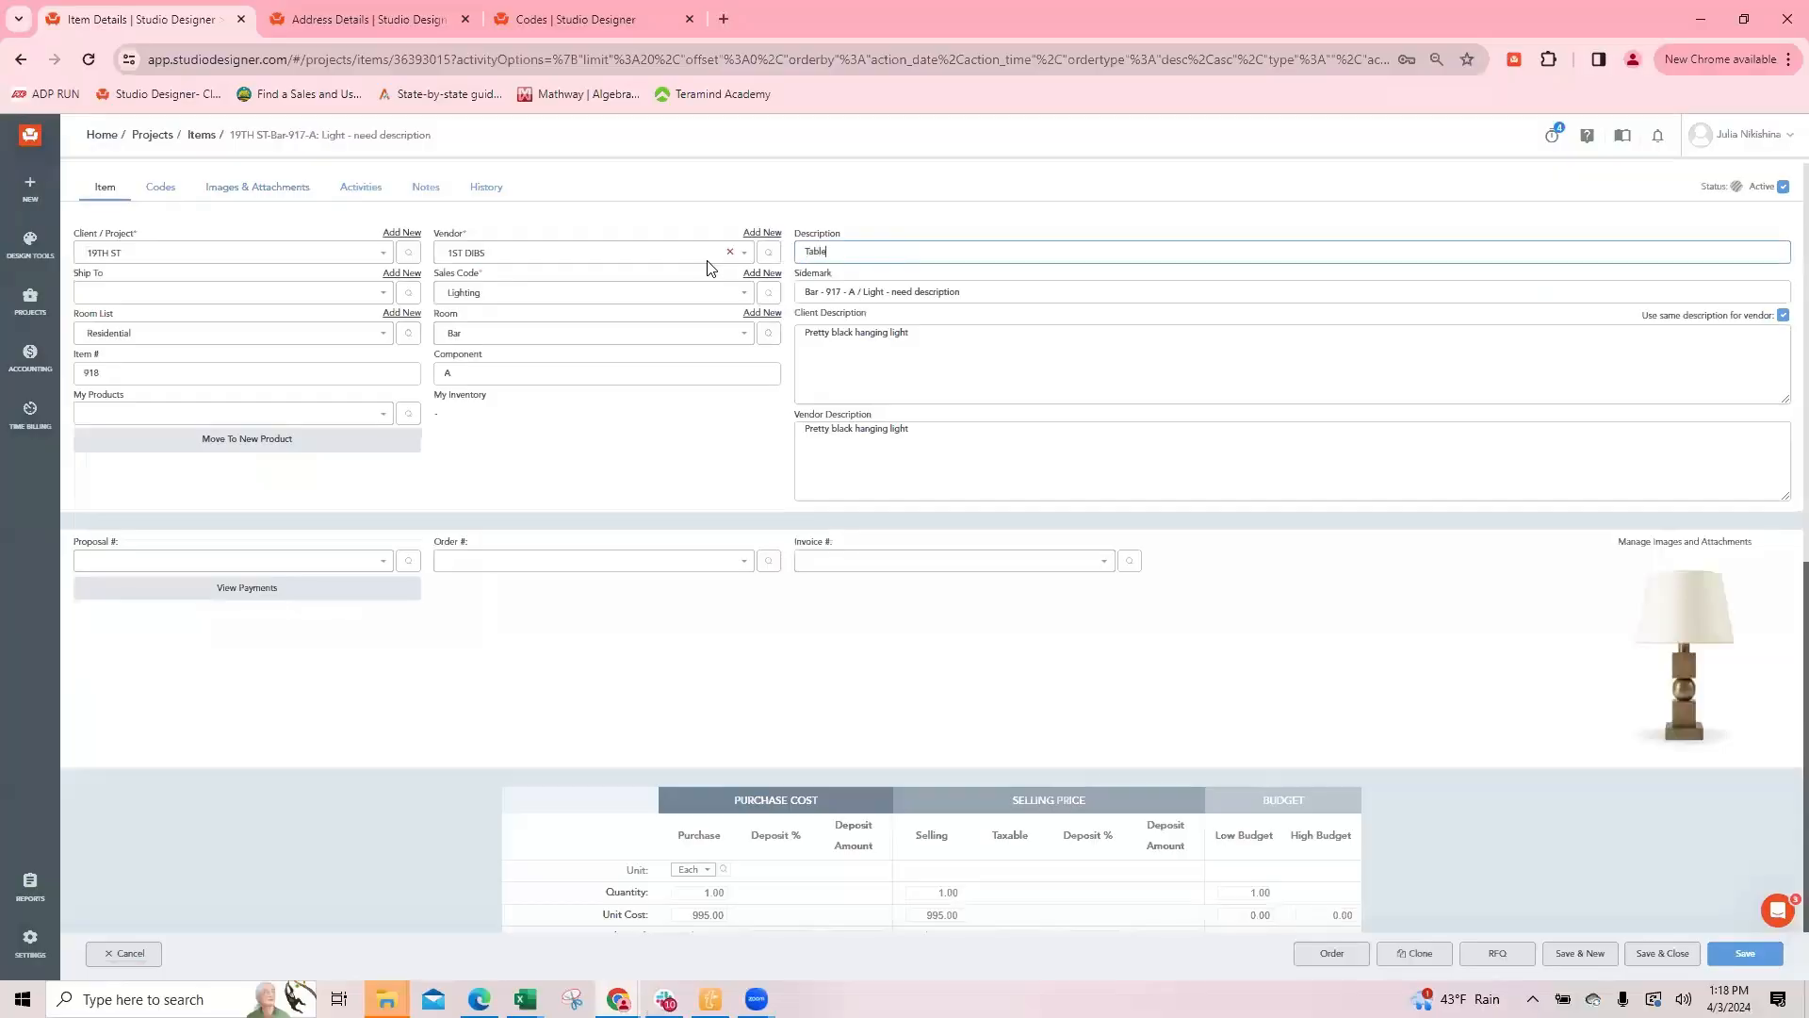
pyautogui.write(' Lamp')
pyautogui.press('Tab')
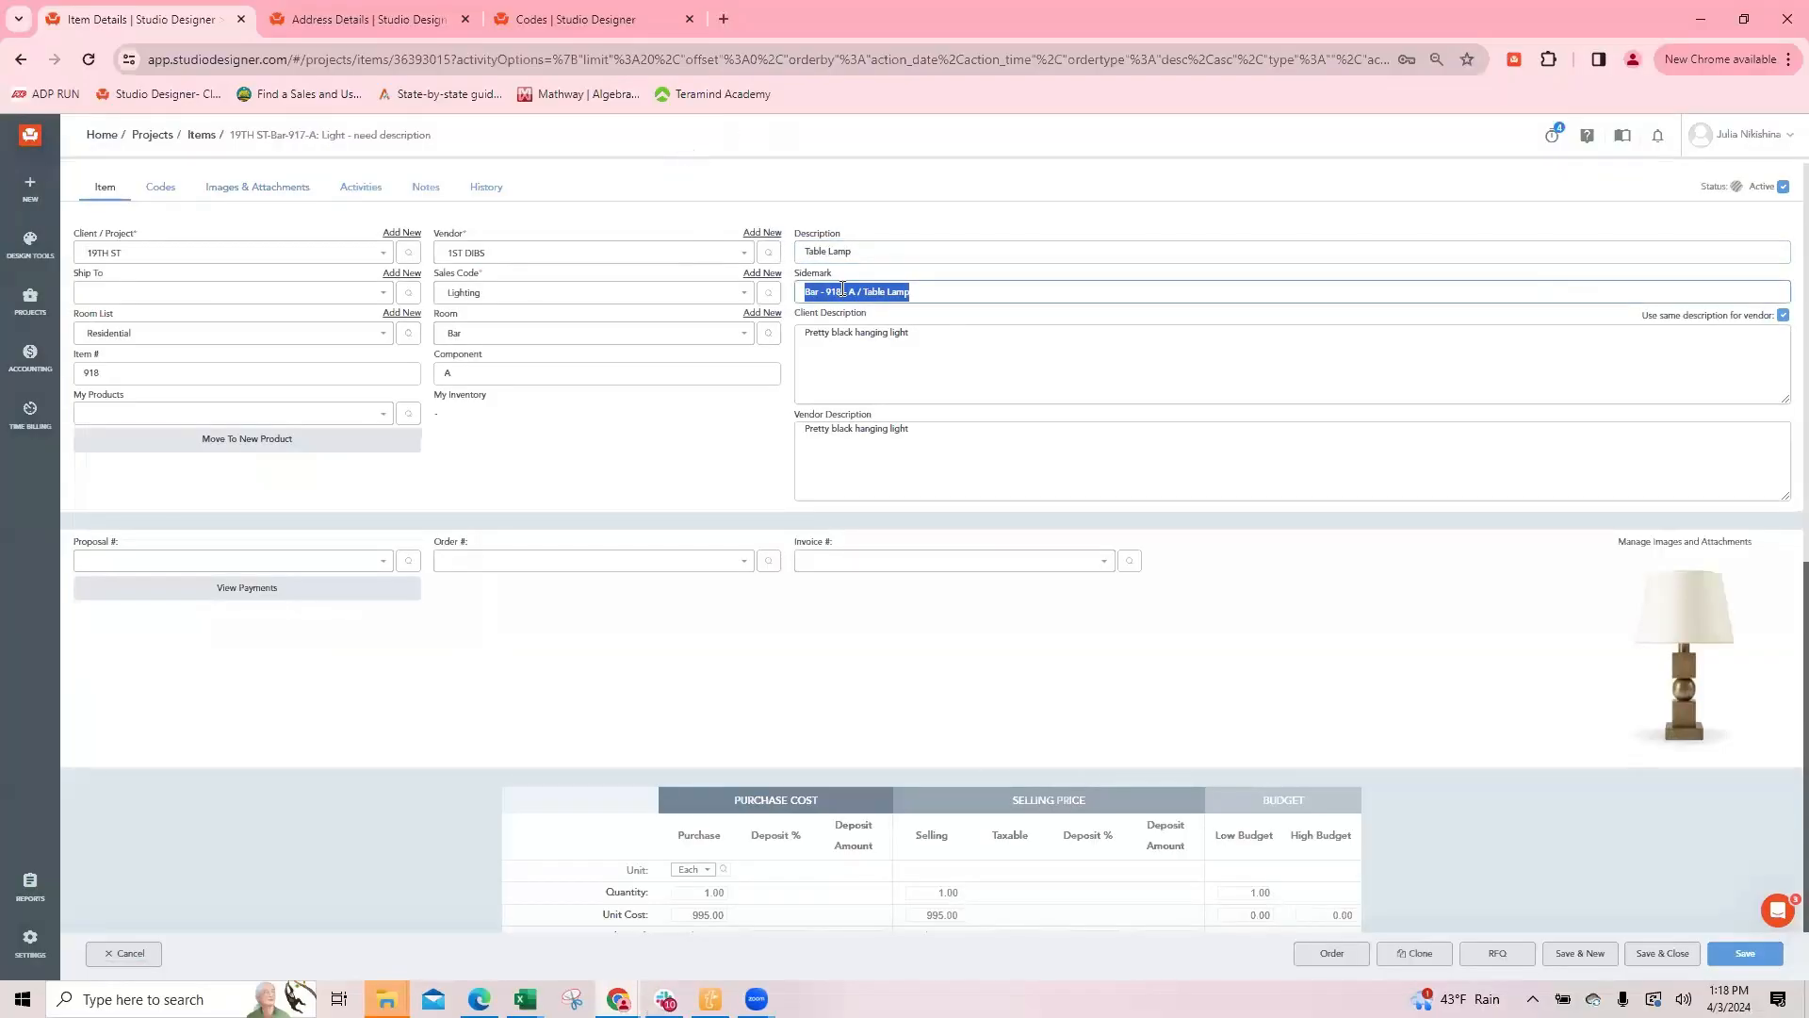
# Step: Replace the client description with "Wooden brown" and carry it over to the vendor description
pyautogui.click(942, 335)
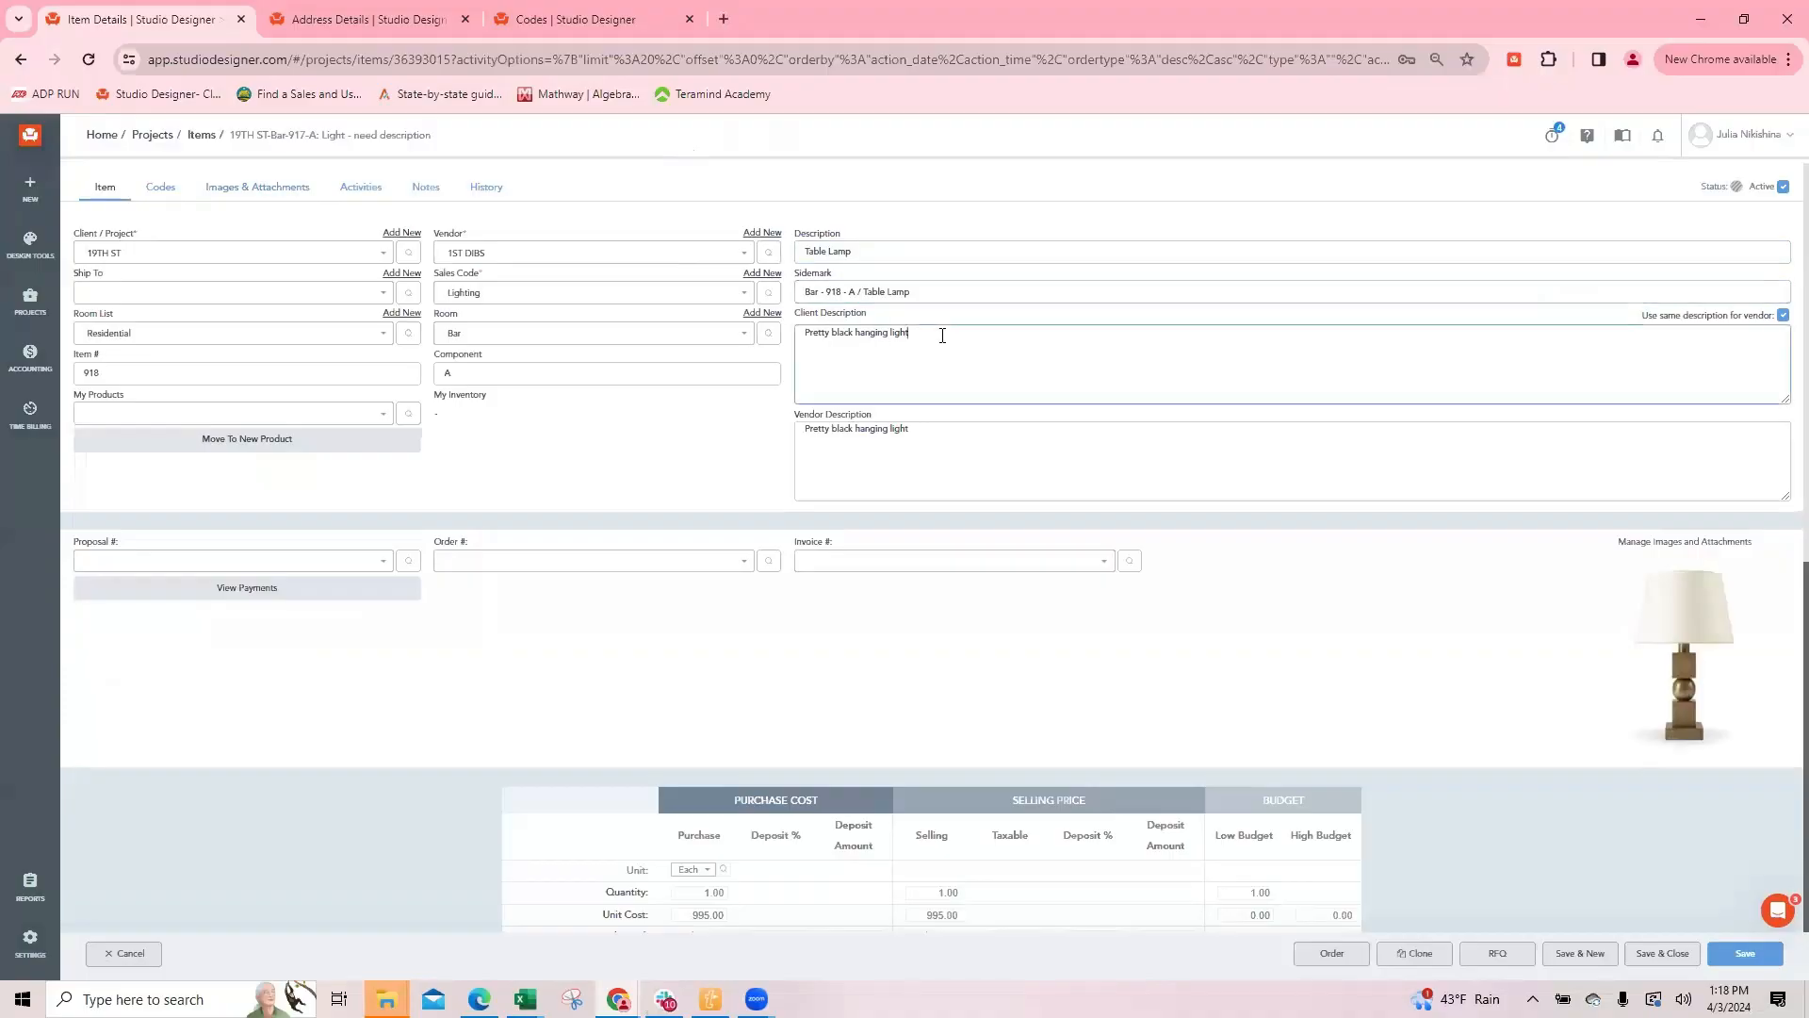
pyautogui.moveTo(934, 335); pyautogui.dragTo(790, 340)
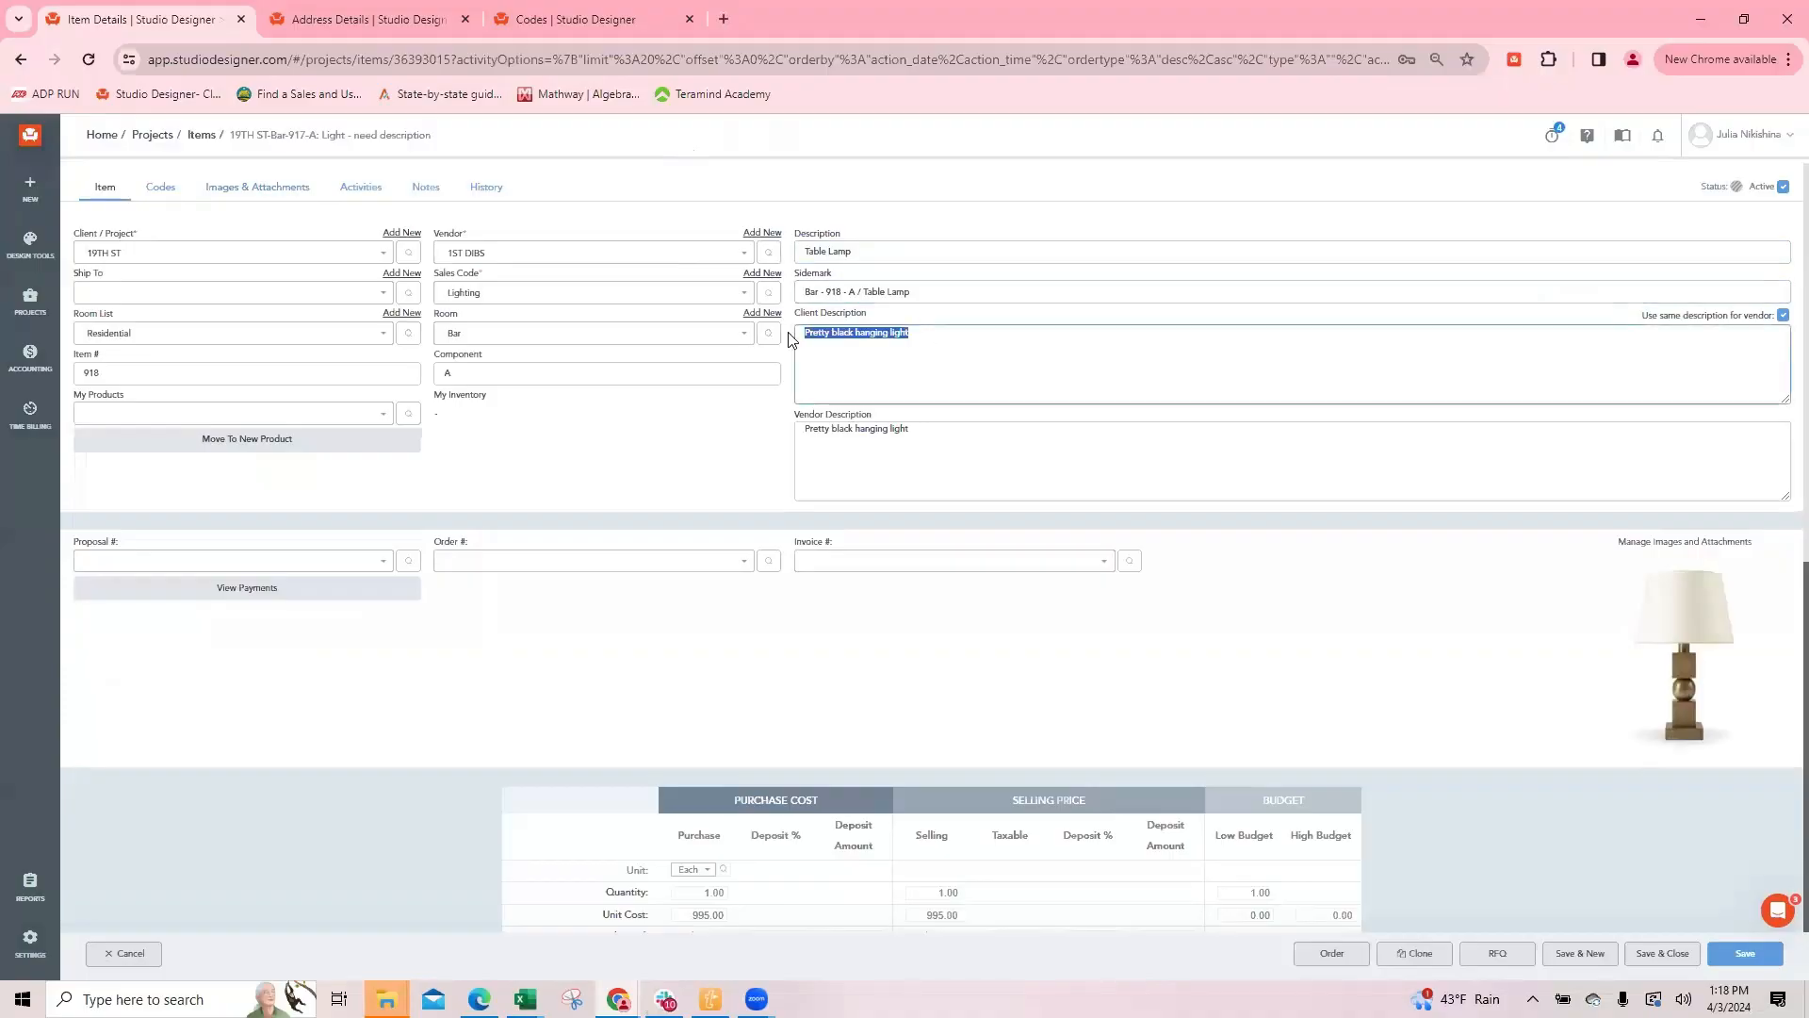
pyautogui.write('Wood')
pyautogui.moveTo(924, 333); pyautogui.dragTo(805, 326)
pyautogui.click(975, 485)
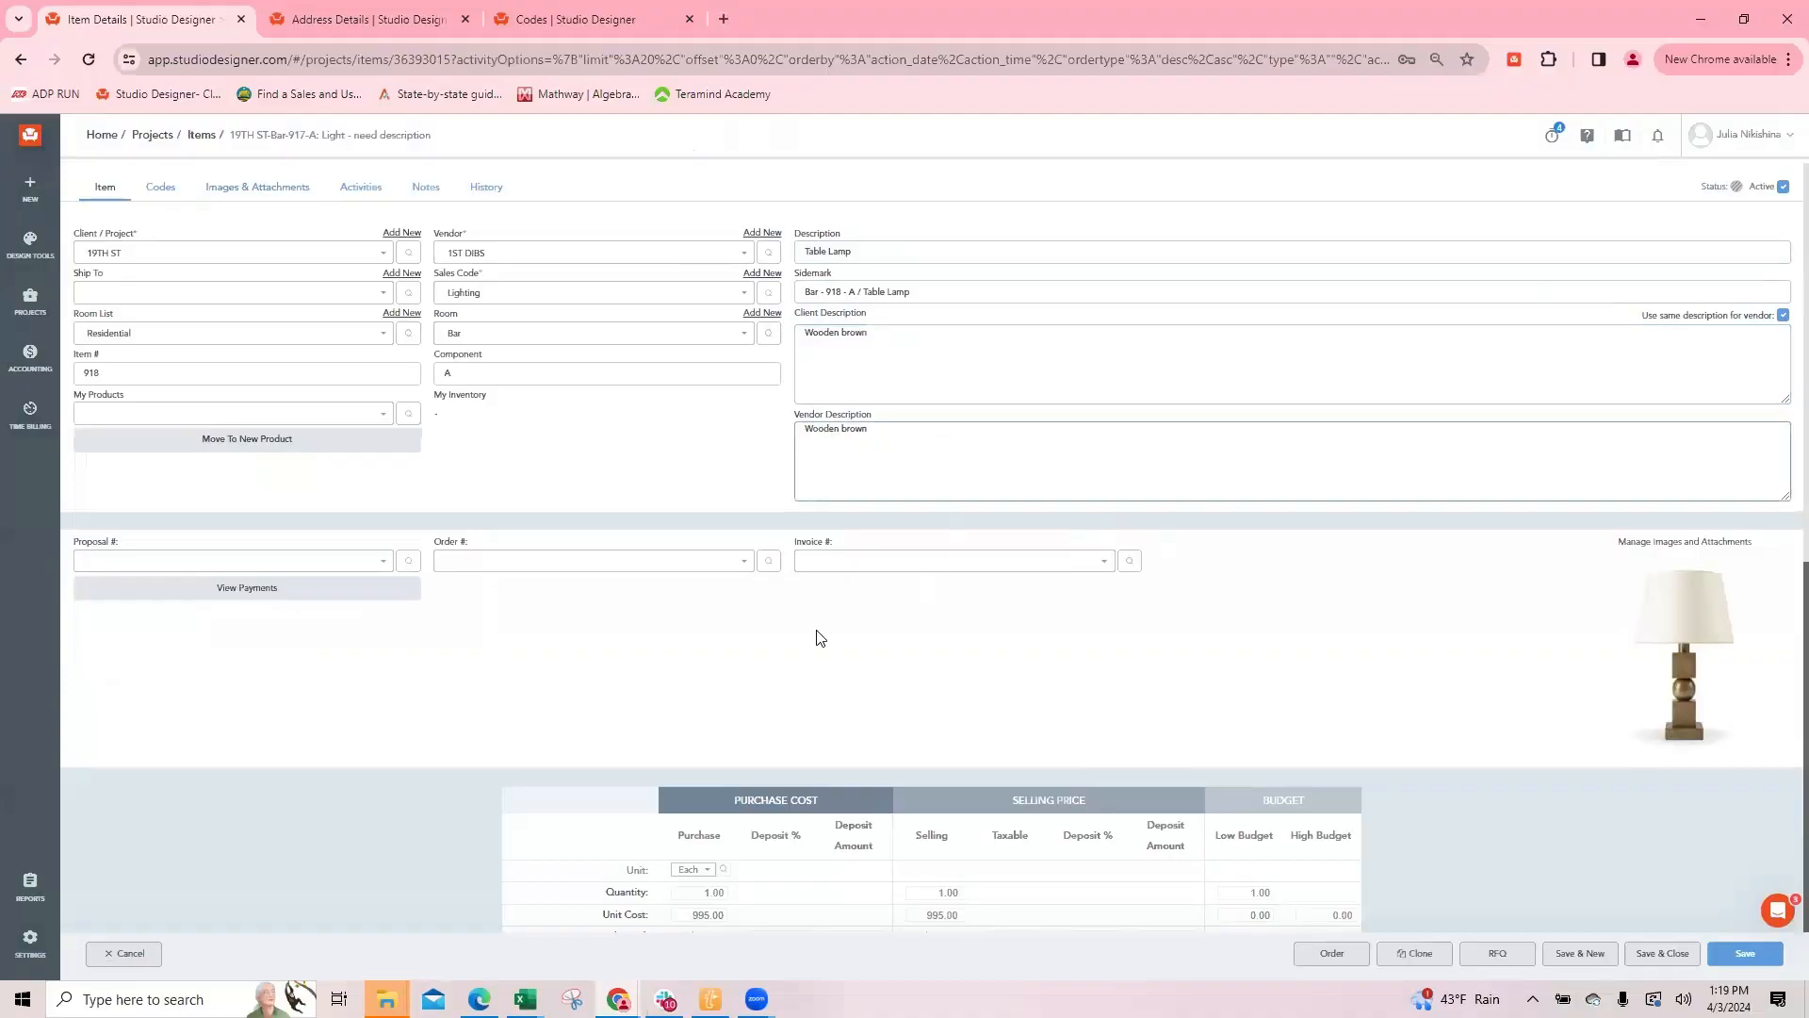
# Step: Unlink the vendor description, add "SKU 98545654" and "Please don't break" to it, and add "Freight forthcoming" to the client description
pyautogui.scroll(-1, 816, 635)
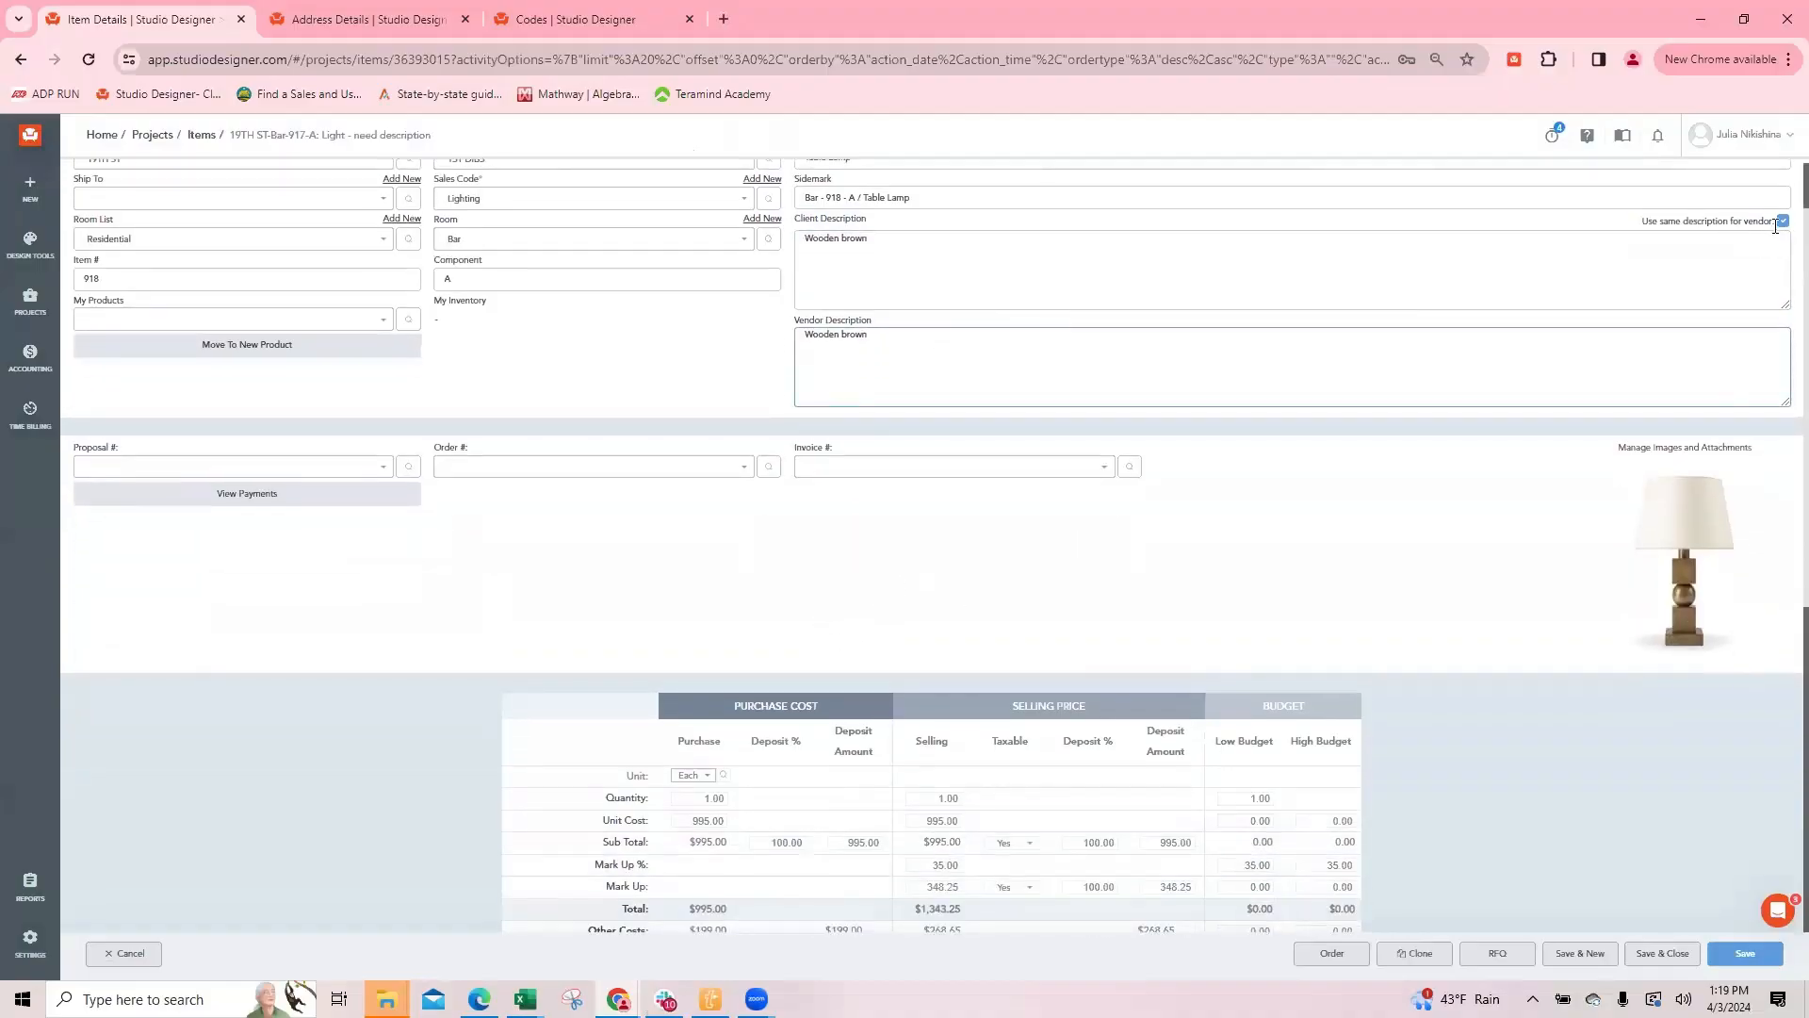
pyautogui.click(1784, 222)
pyautogui.write('break')
pyautogui.click(846, 259)
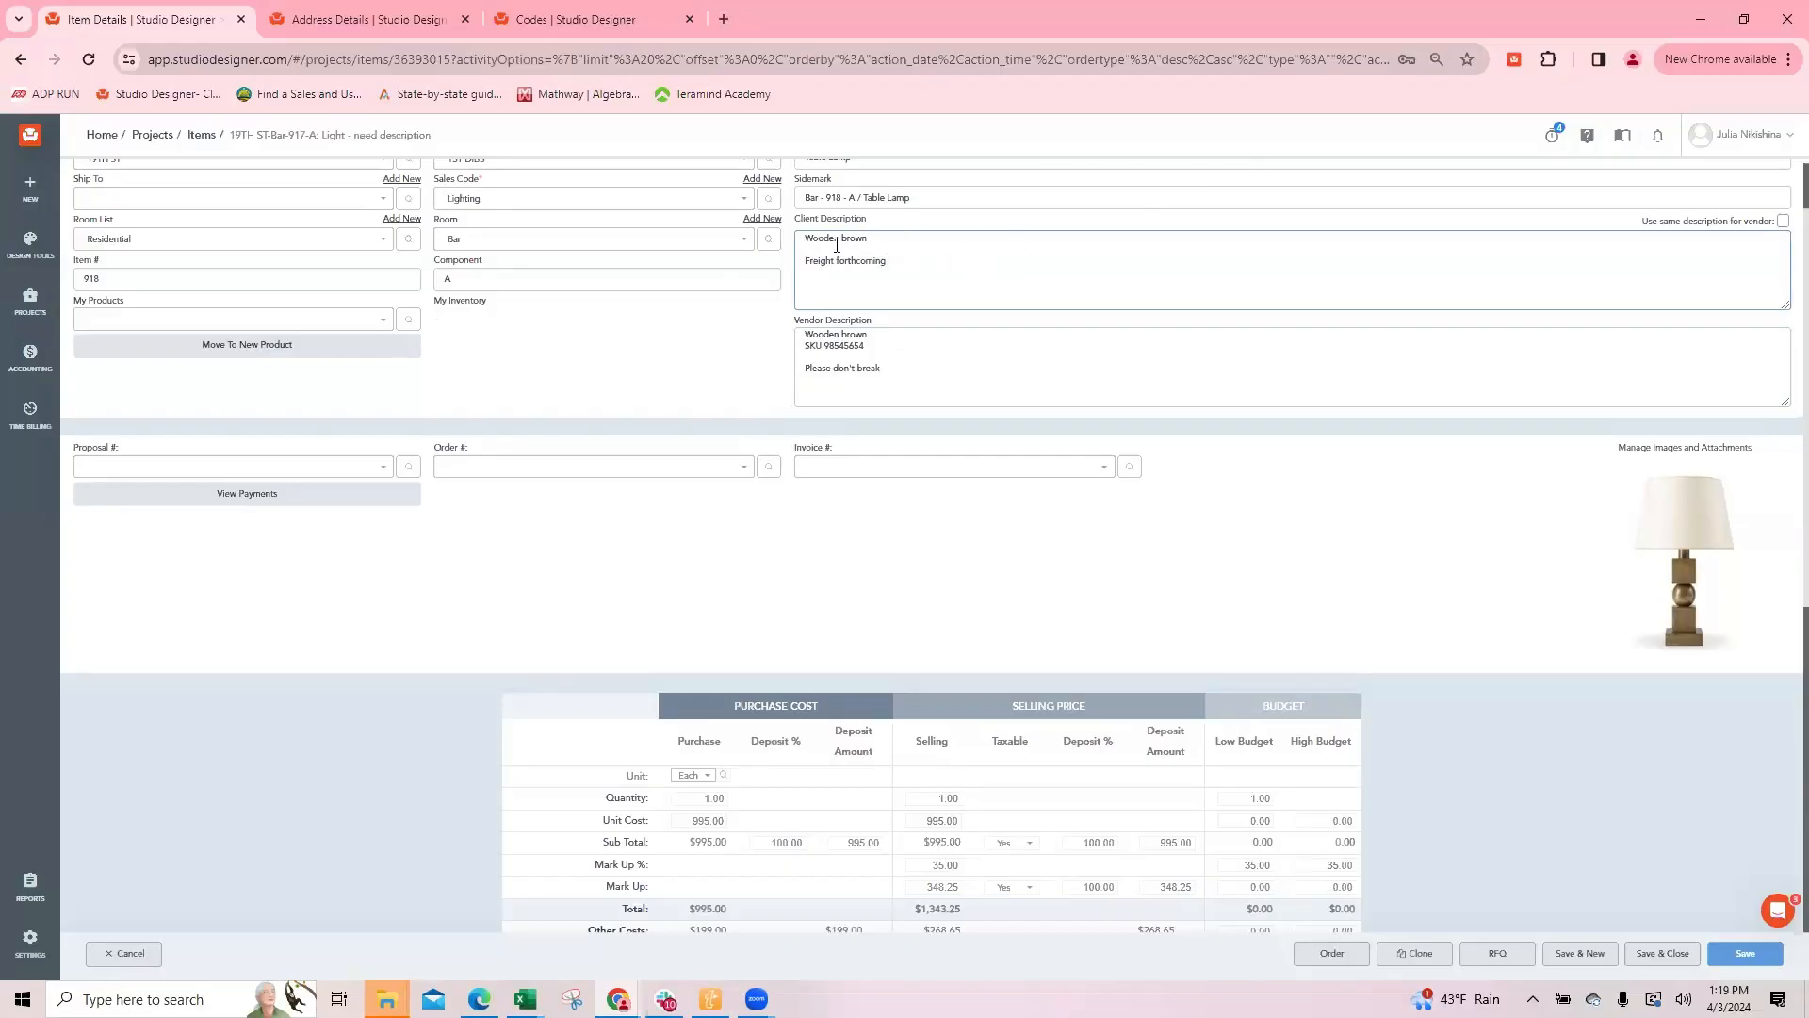
# Step: Save the table lamp item and close it to return to the items list
pyautogui.hotkey('alt', 'Tab')
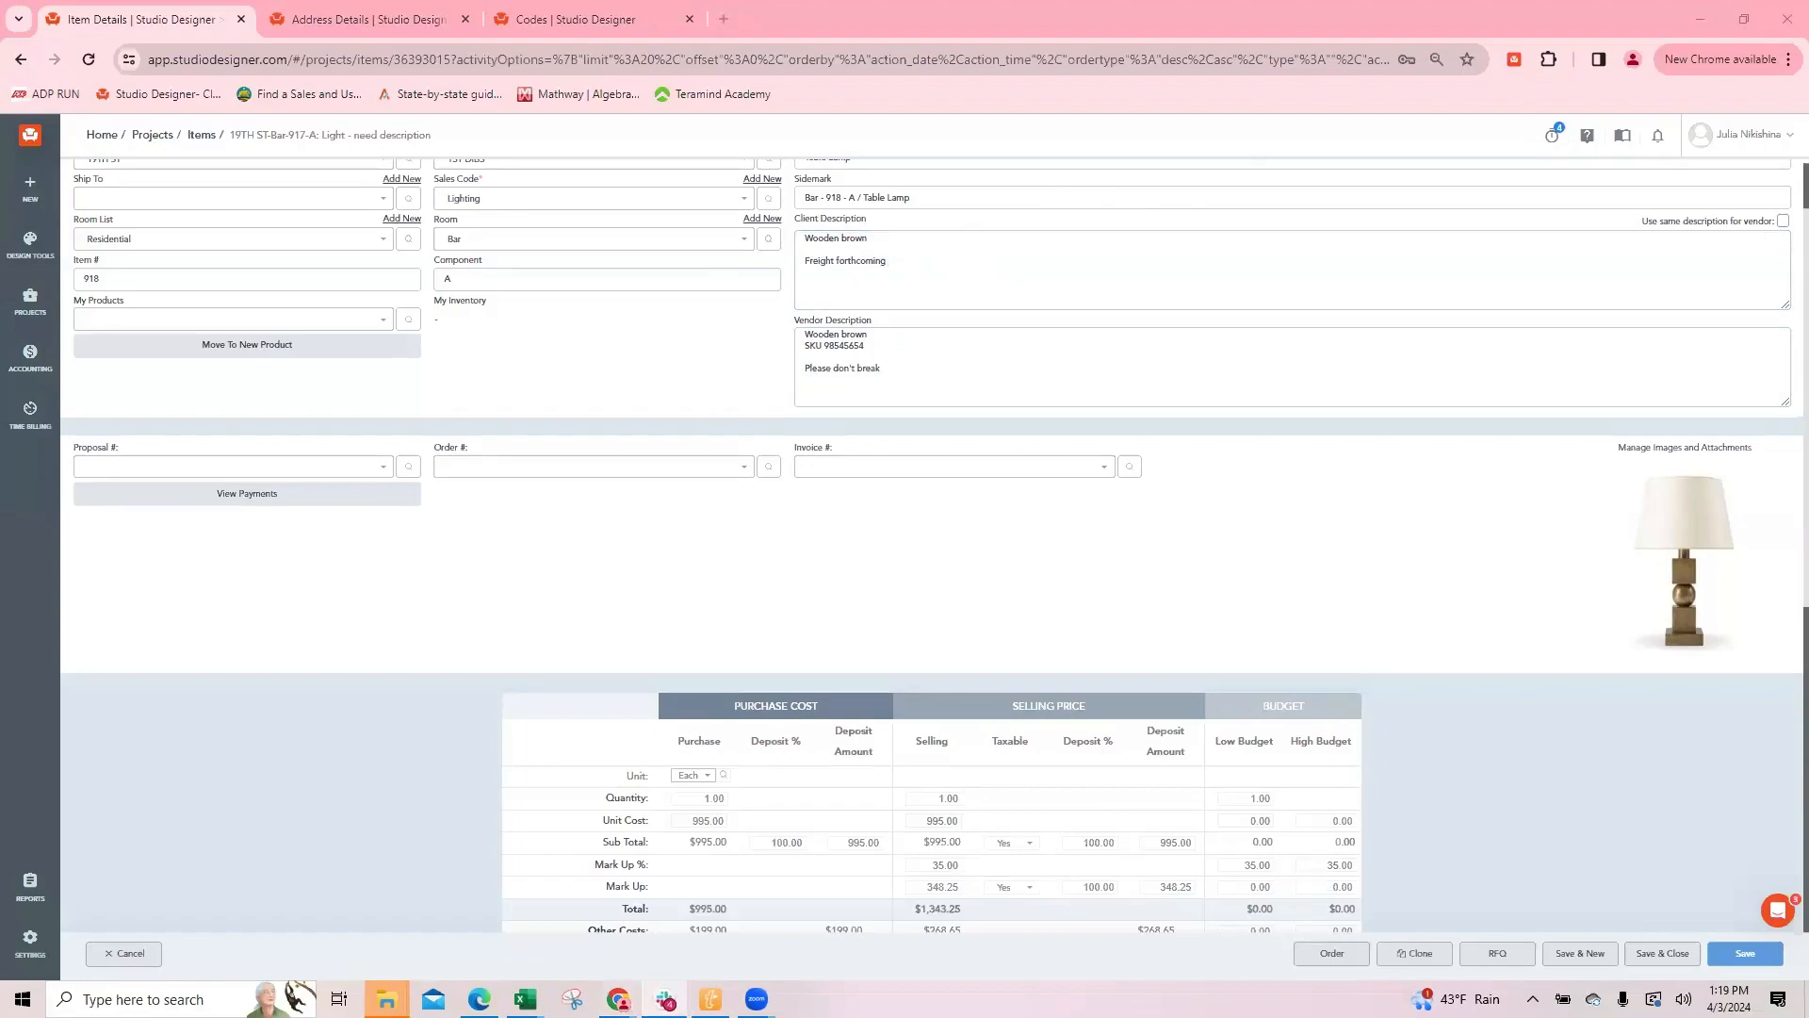
pyautogui.click(1191, 537)
pyautogui.scroll(-6, 1301, 489)
pyautogui.click(1662, 955)
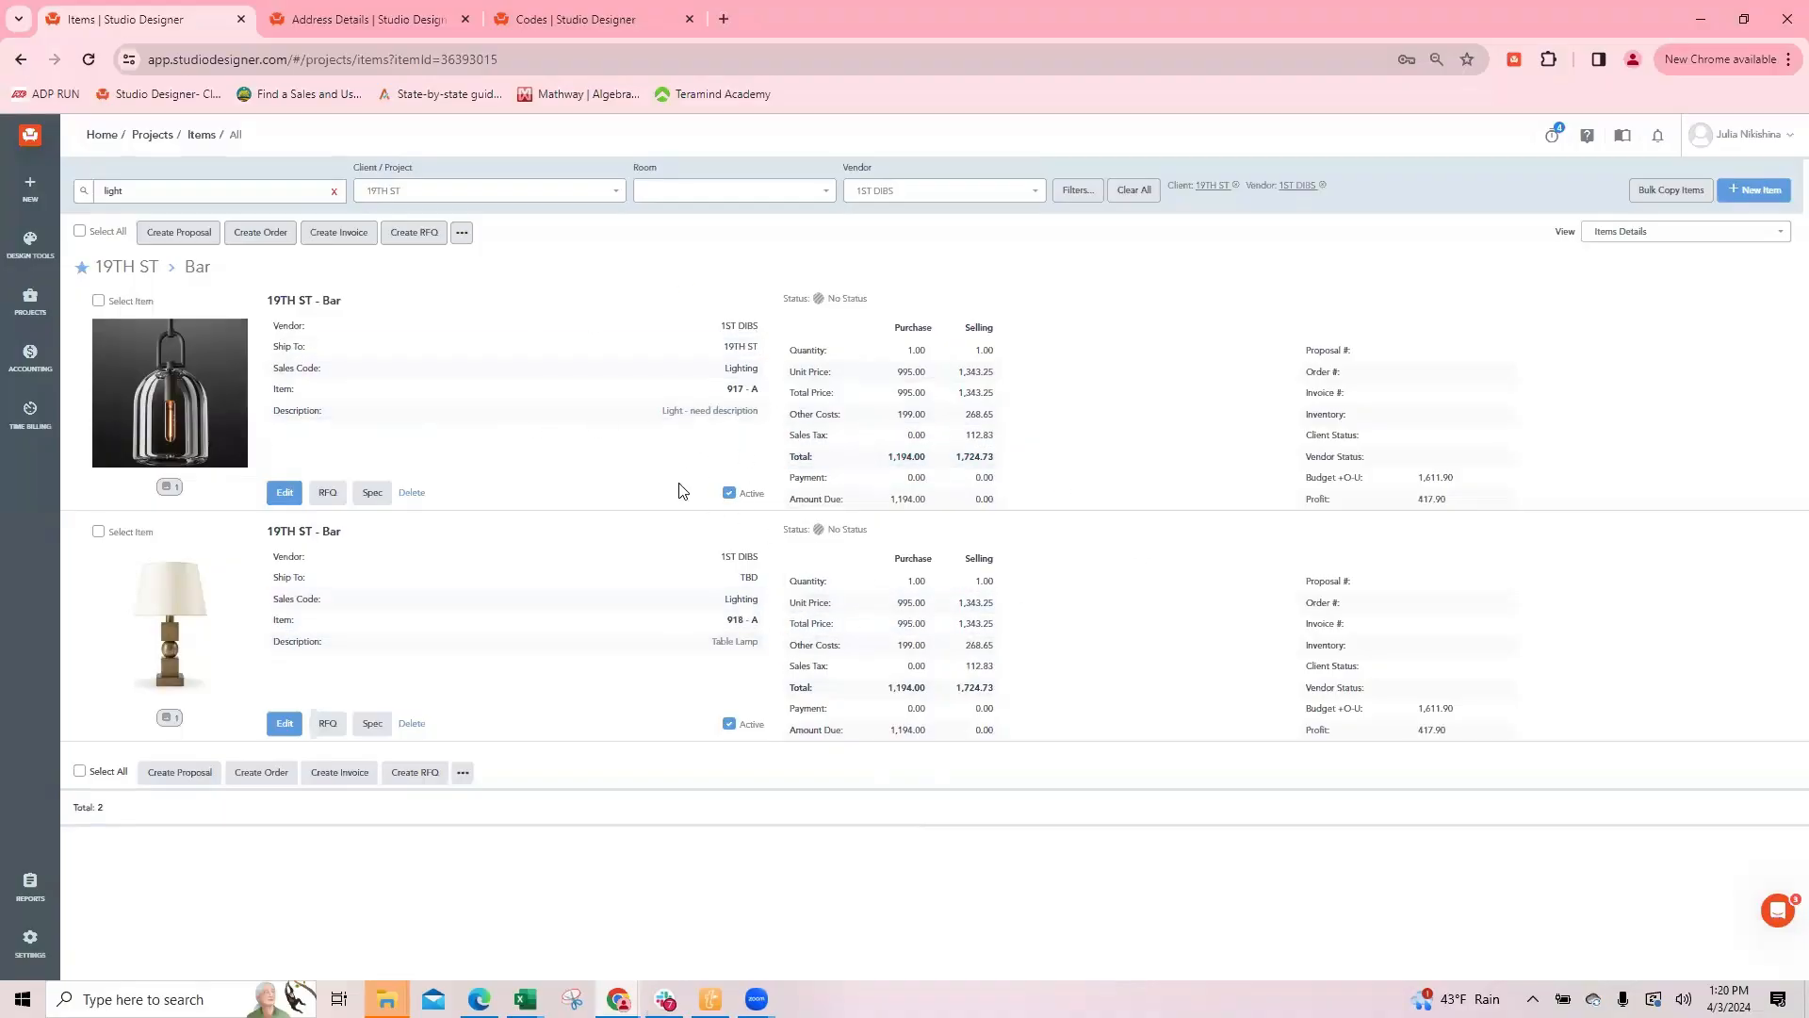
# Step: Select both the hanging light and table lamp items and switch the view to Items List
pyautogui.click(99, 303)
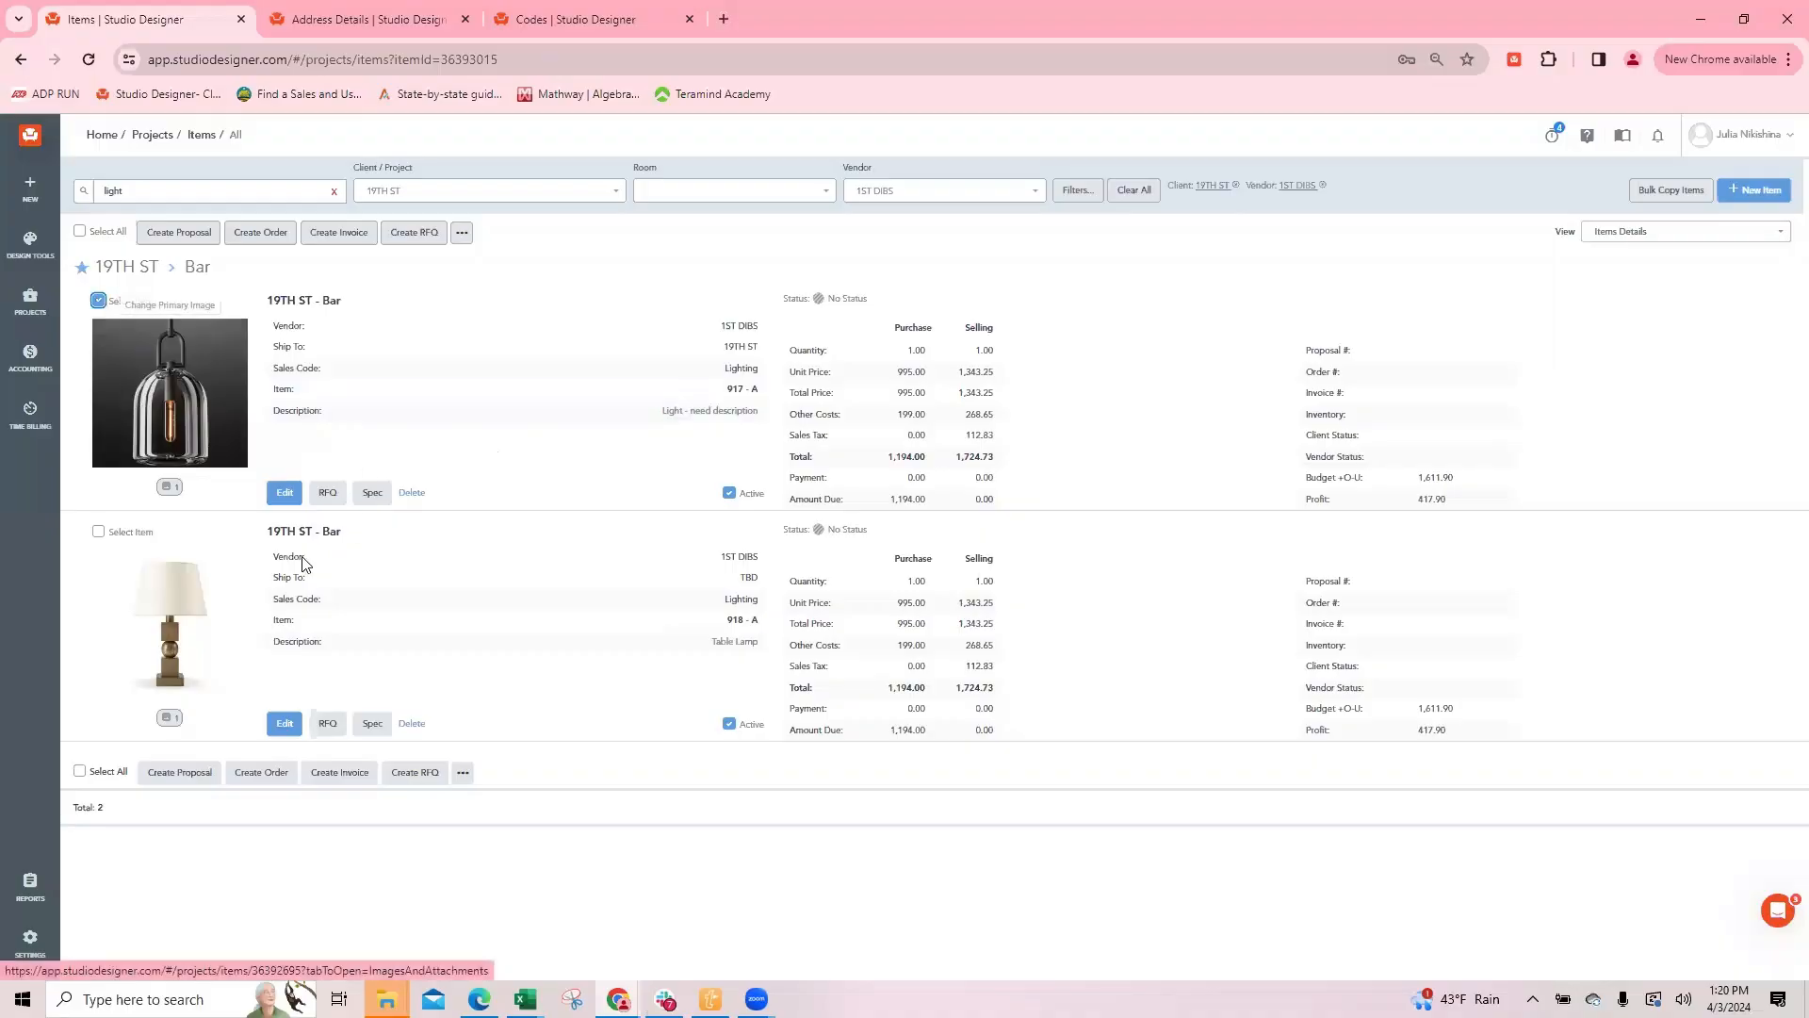
pyautogui.click(99, 533)
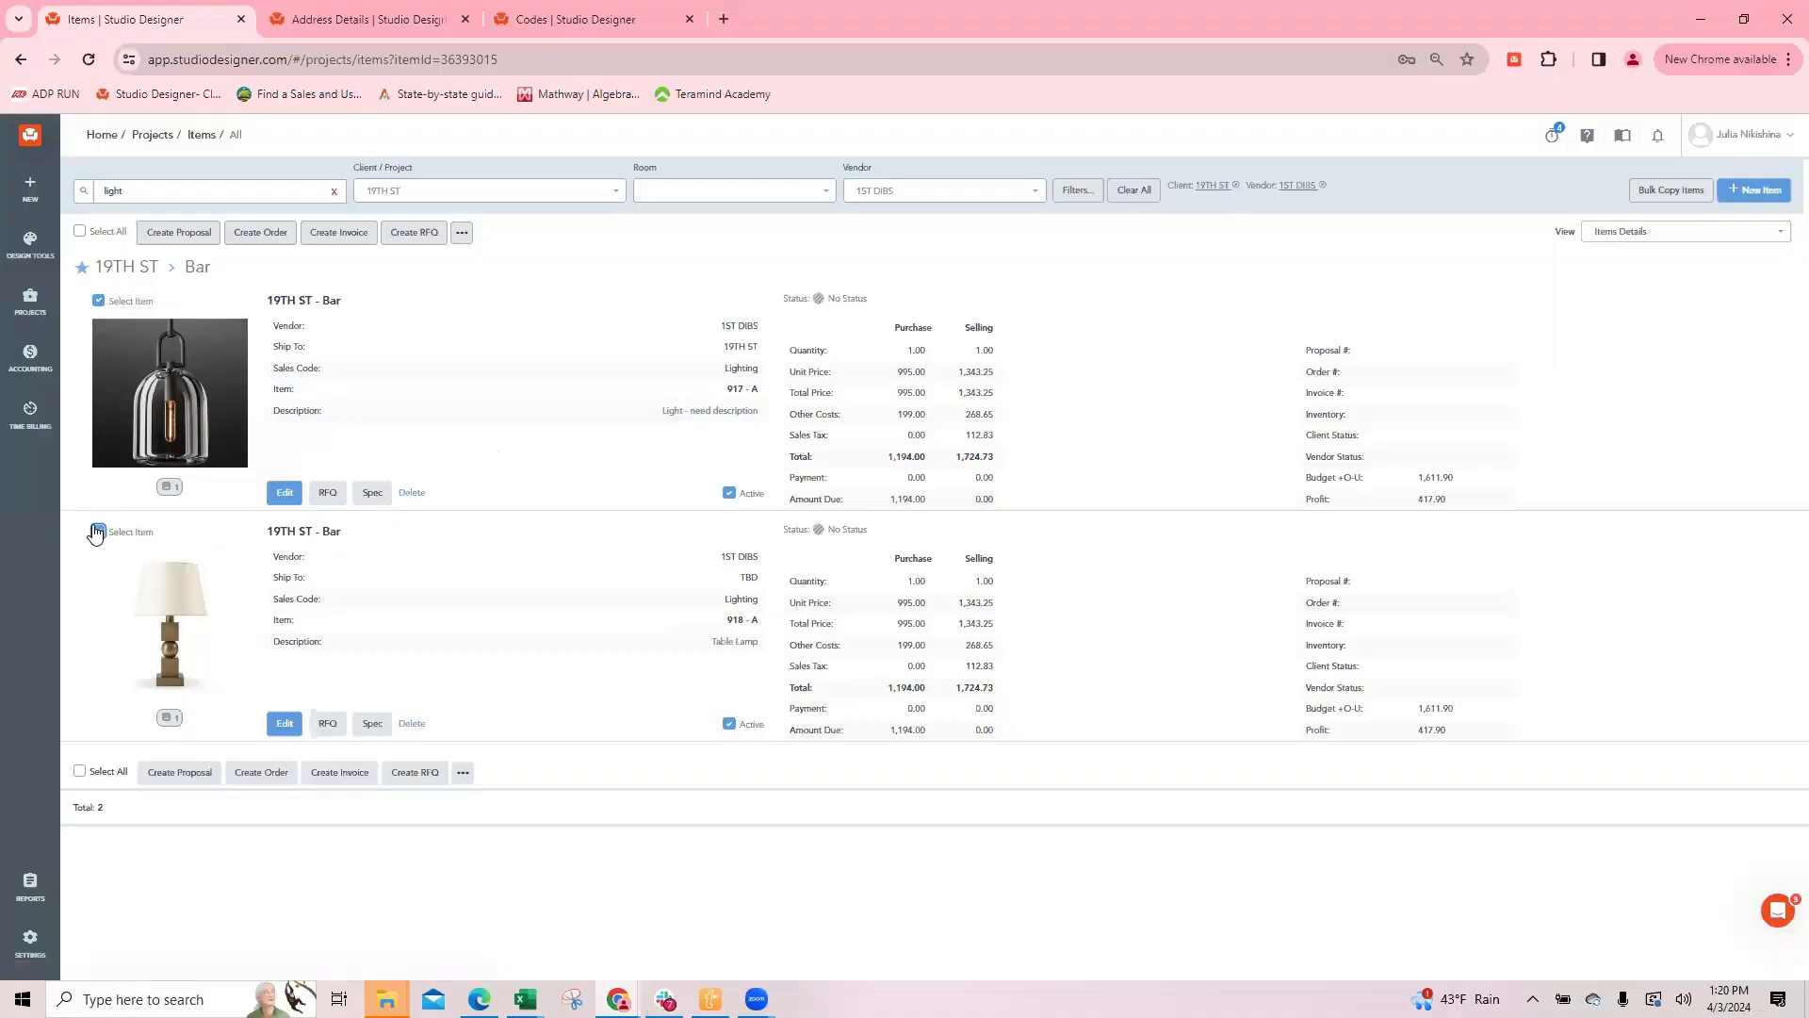
pyautogui.click(1644, 232)
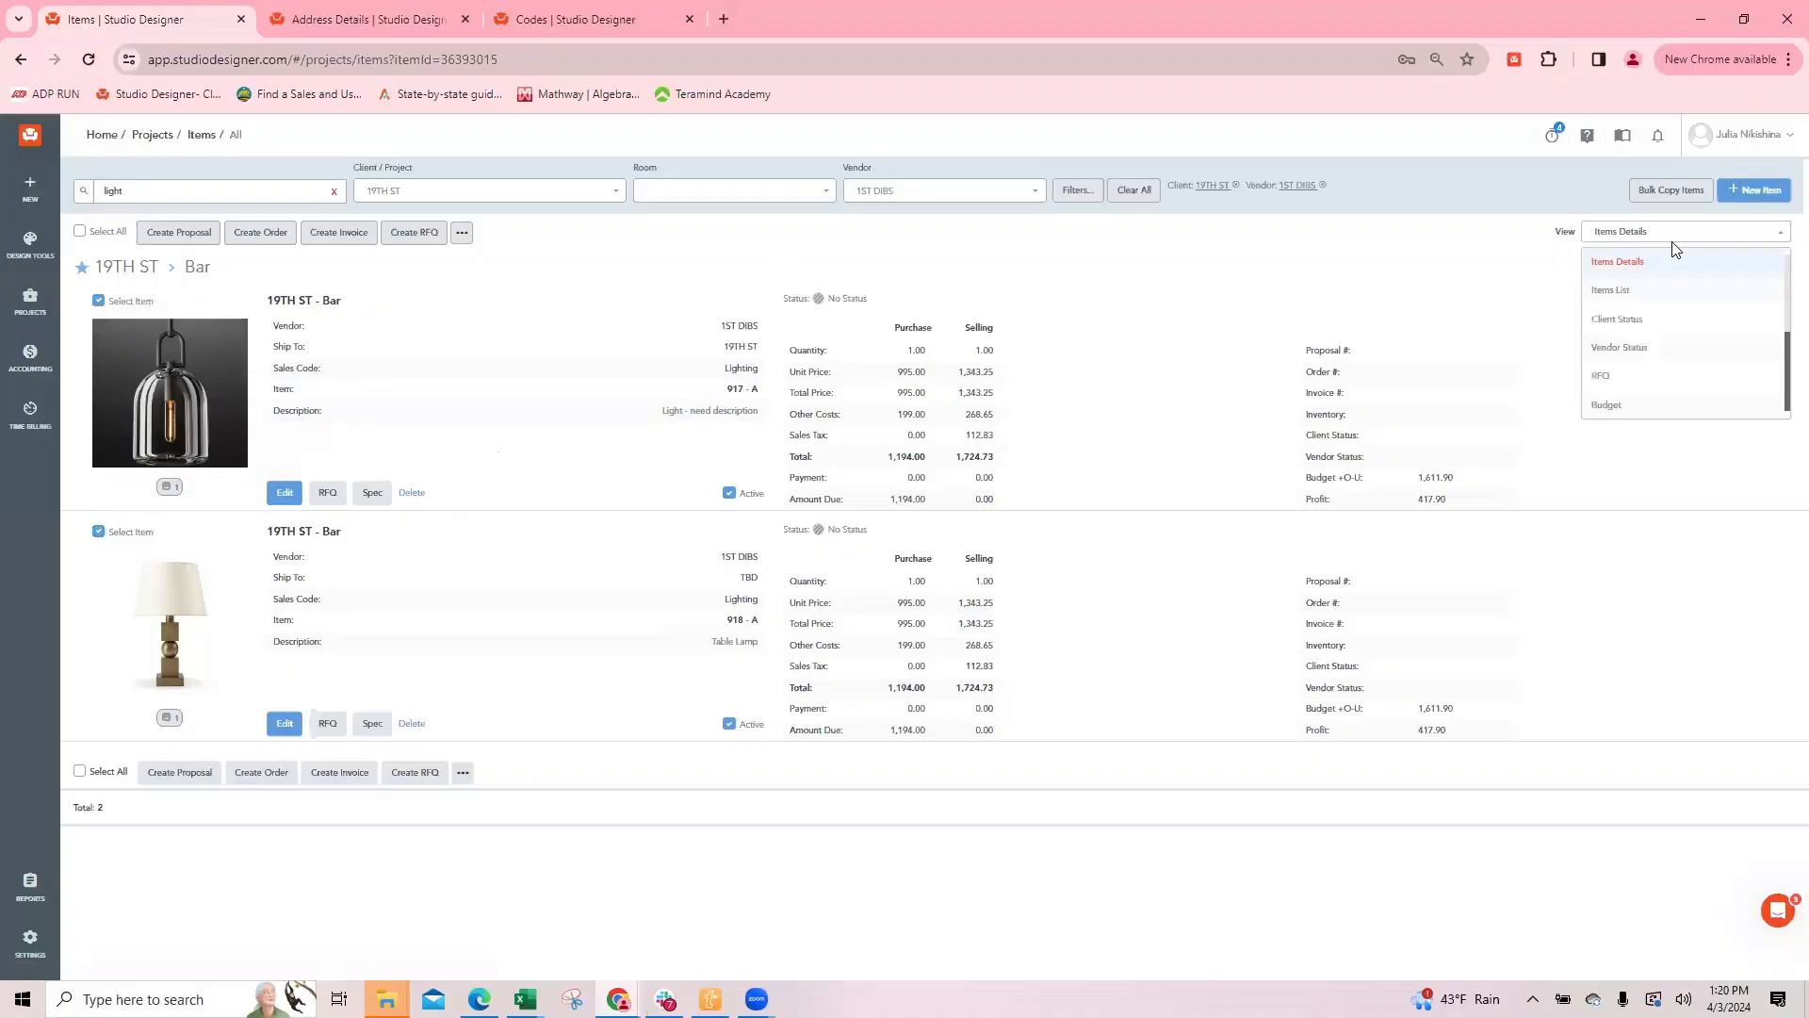
pyautogui.click(1617, 294)
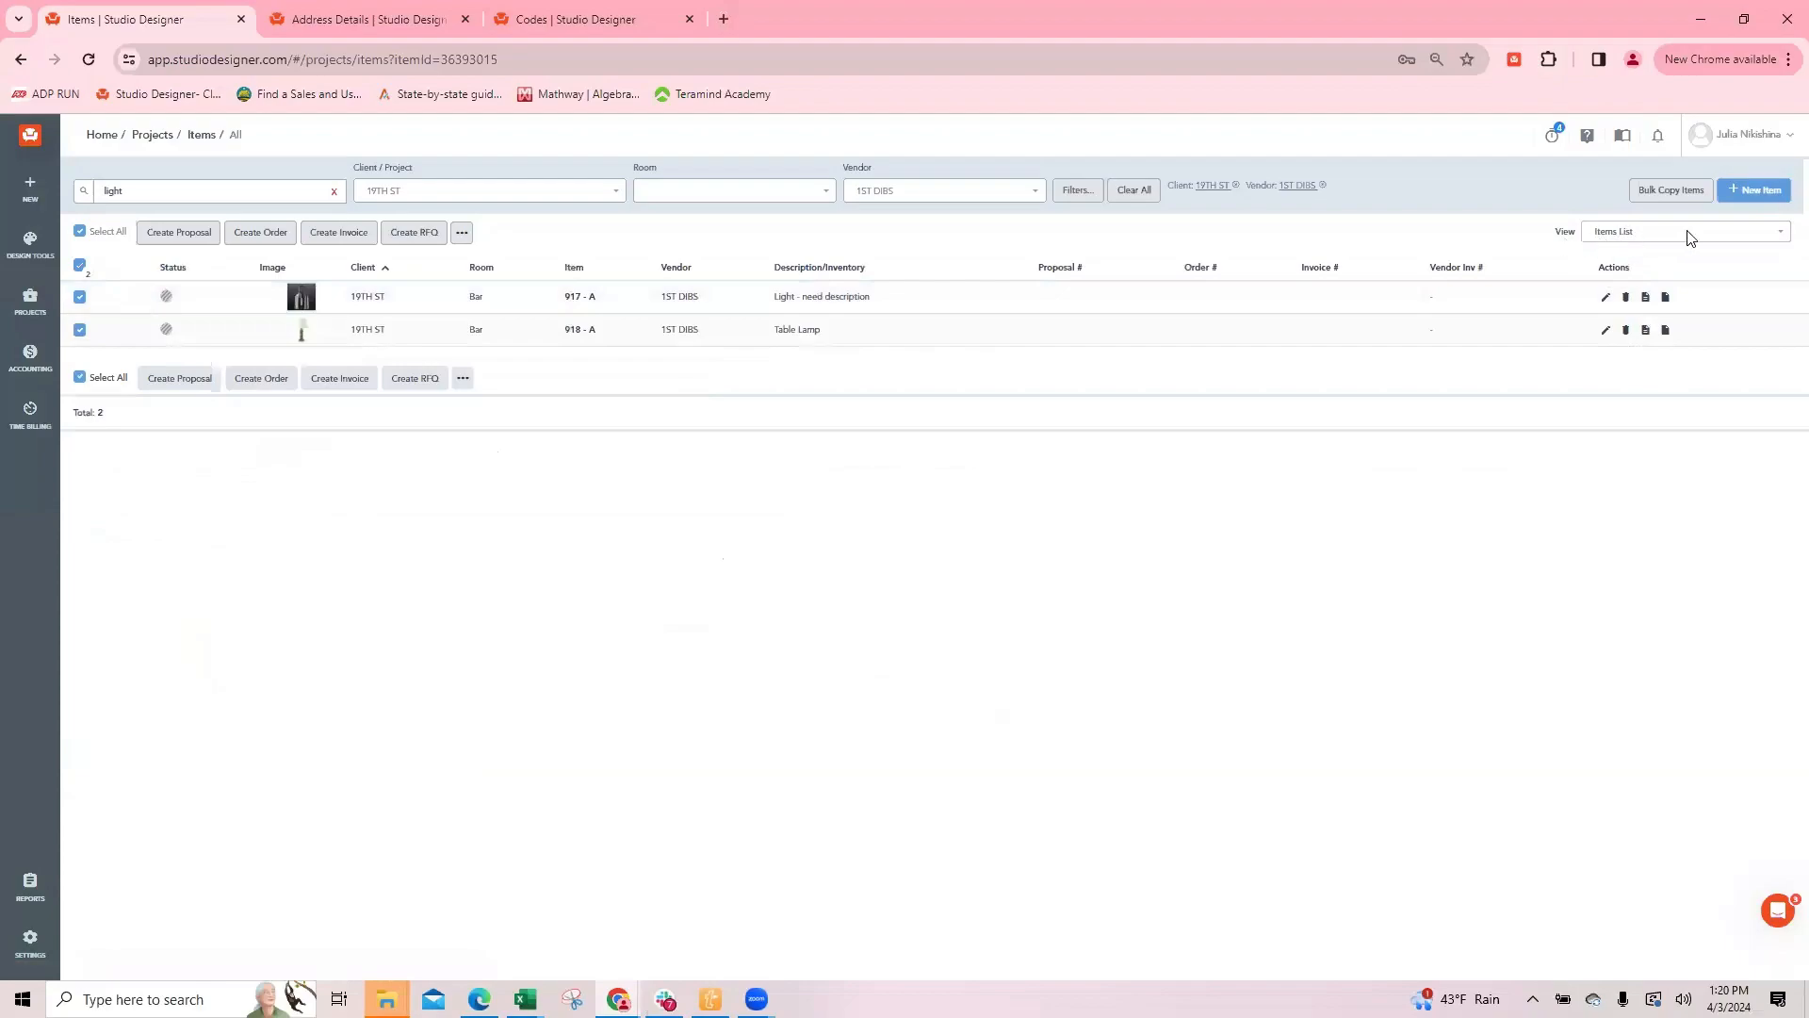
# Step: Deselect all listed items and clear the "light" search while keeping the client and vendor filters
pyautogui.moveTo(305, 322)
pyautogui.click(80, 231)
pyautogui.click(333, 190)
# Step: Change the number of items shown per page and sort the list by Invoice #
pyautogui.click(1747, 921)
pyautogui.click(1747, 895)
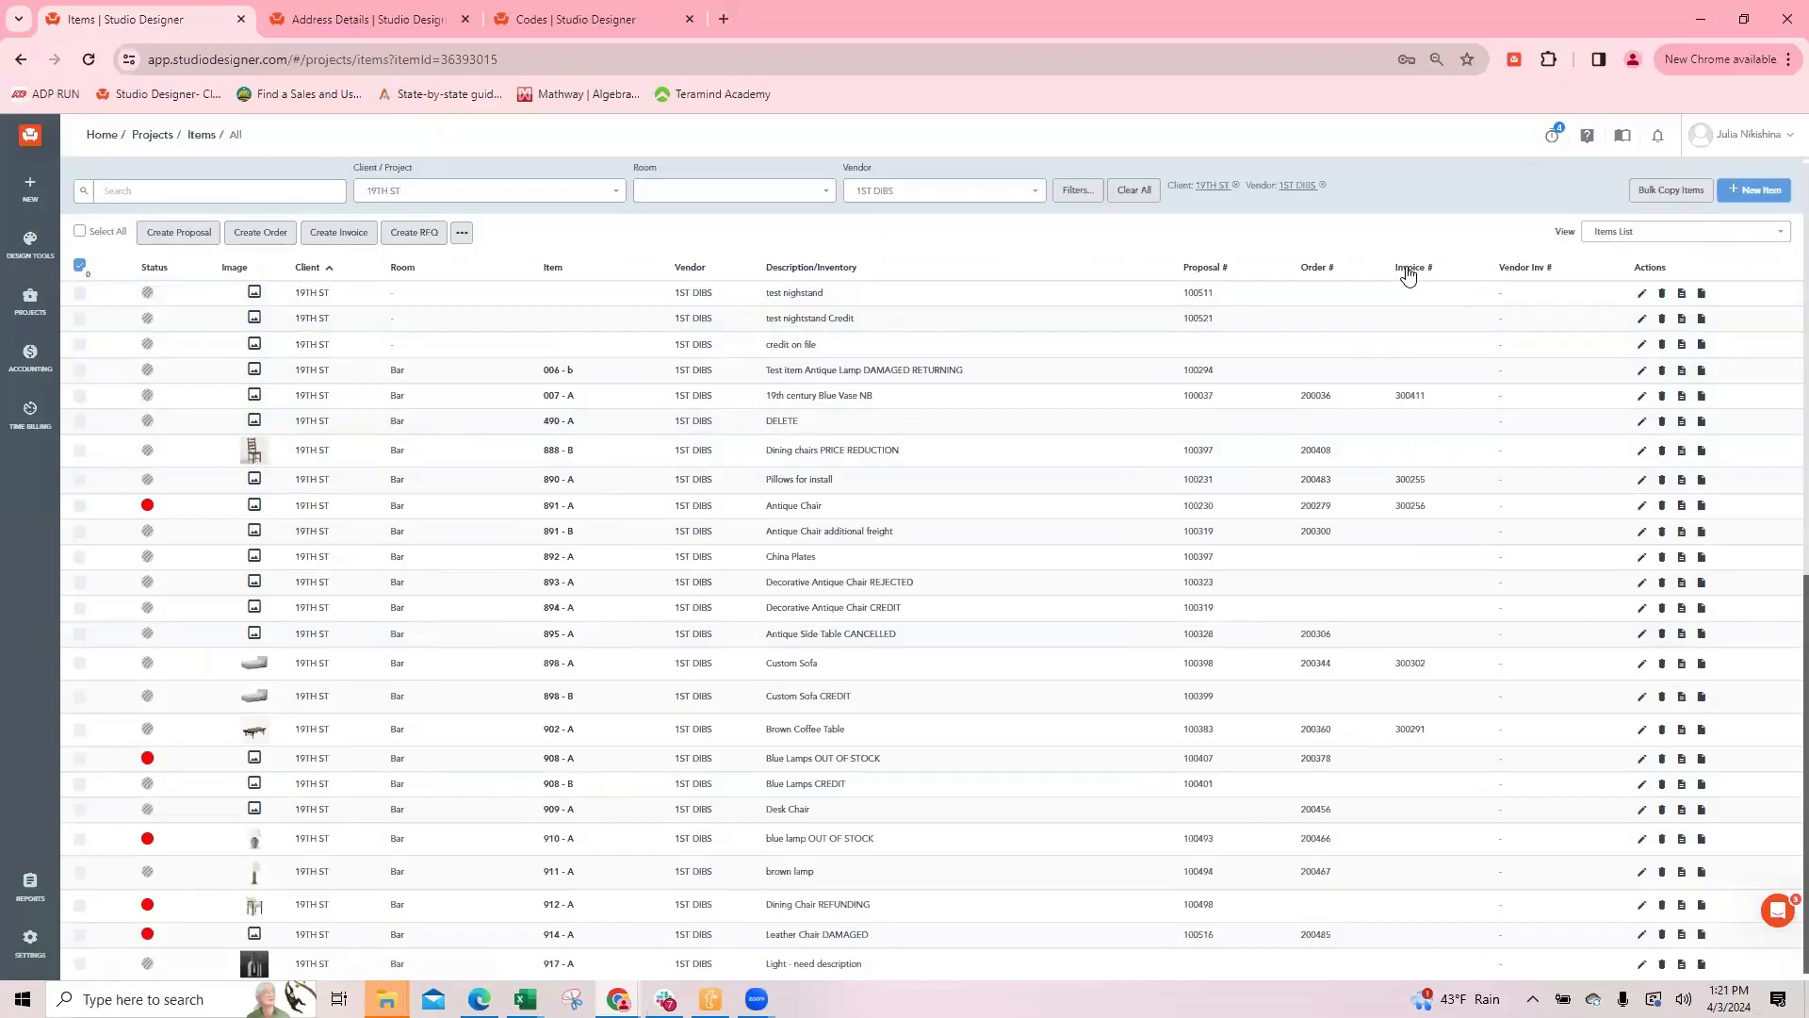
pyautogui.click(1408, 269)
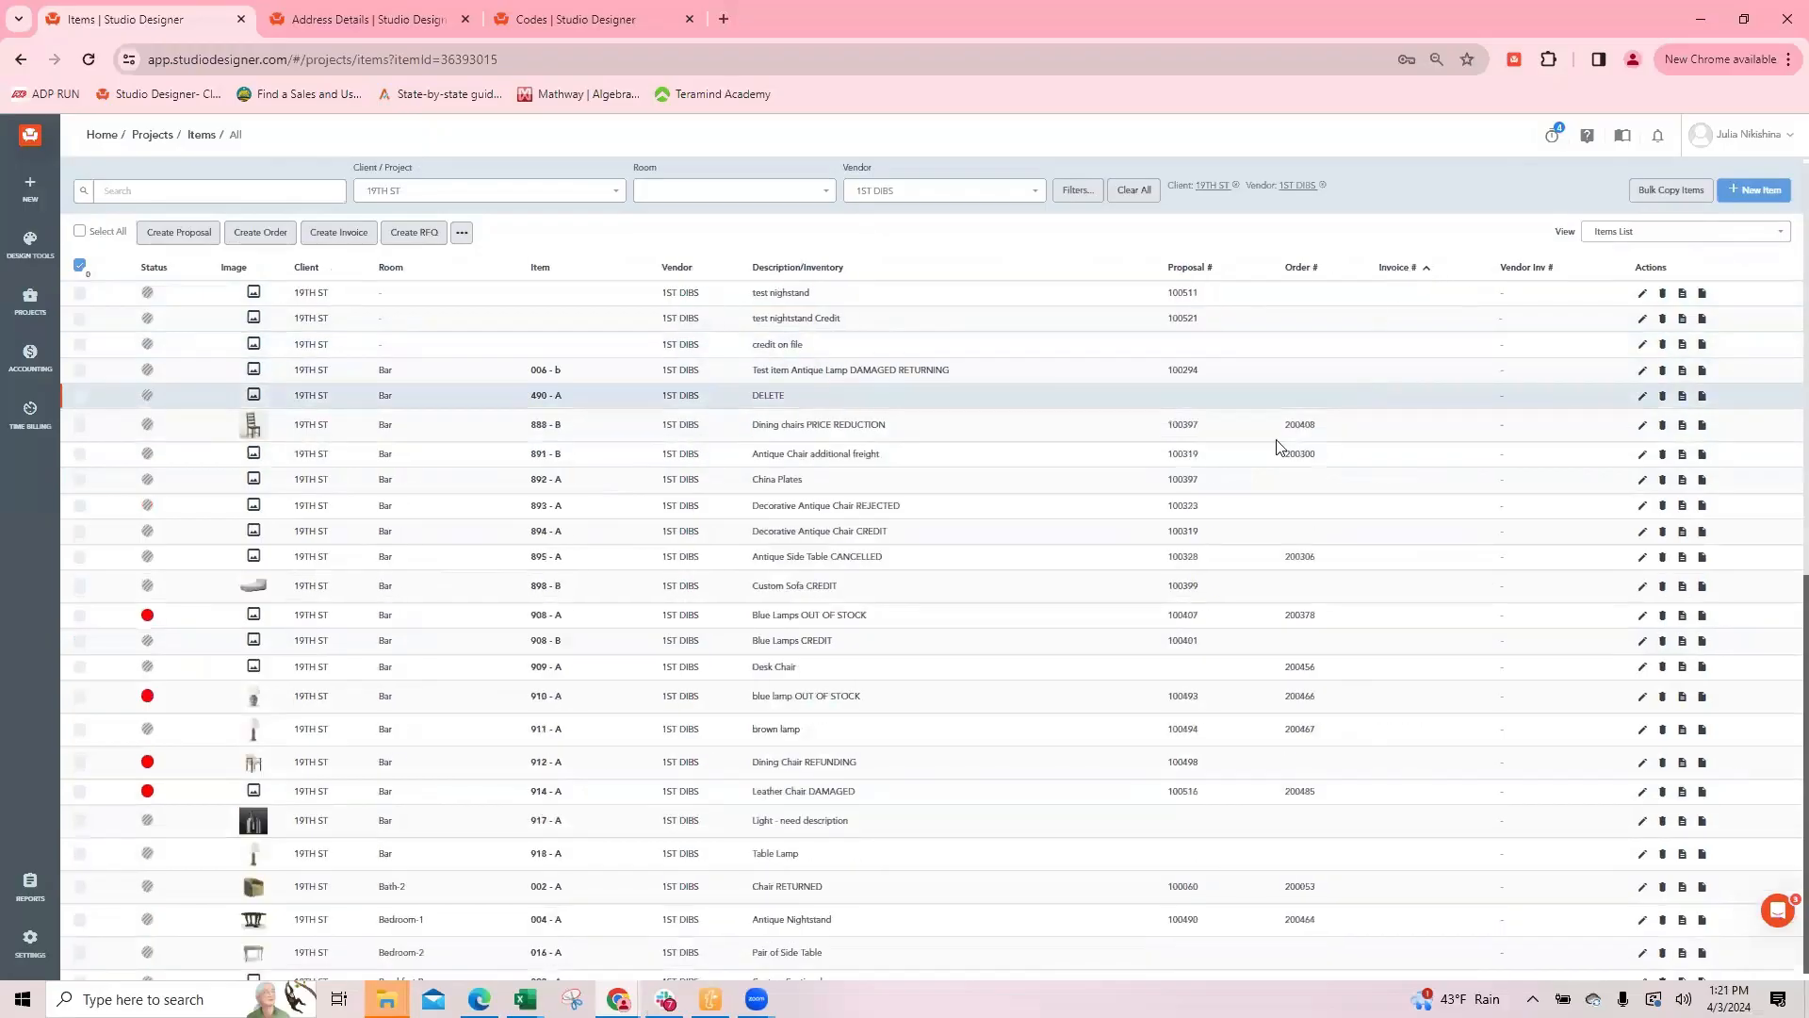
# Step: Select the eight listed items from test nightstand through China Plates and clear the whole selection
pyautogui.scroll(-7, 1316, 594)
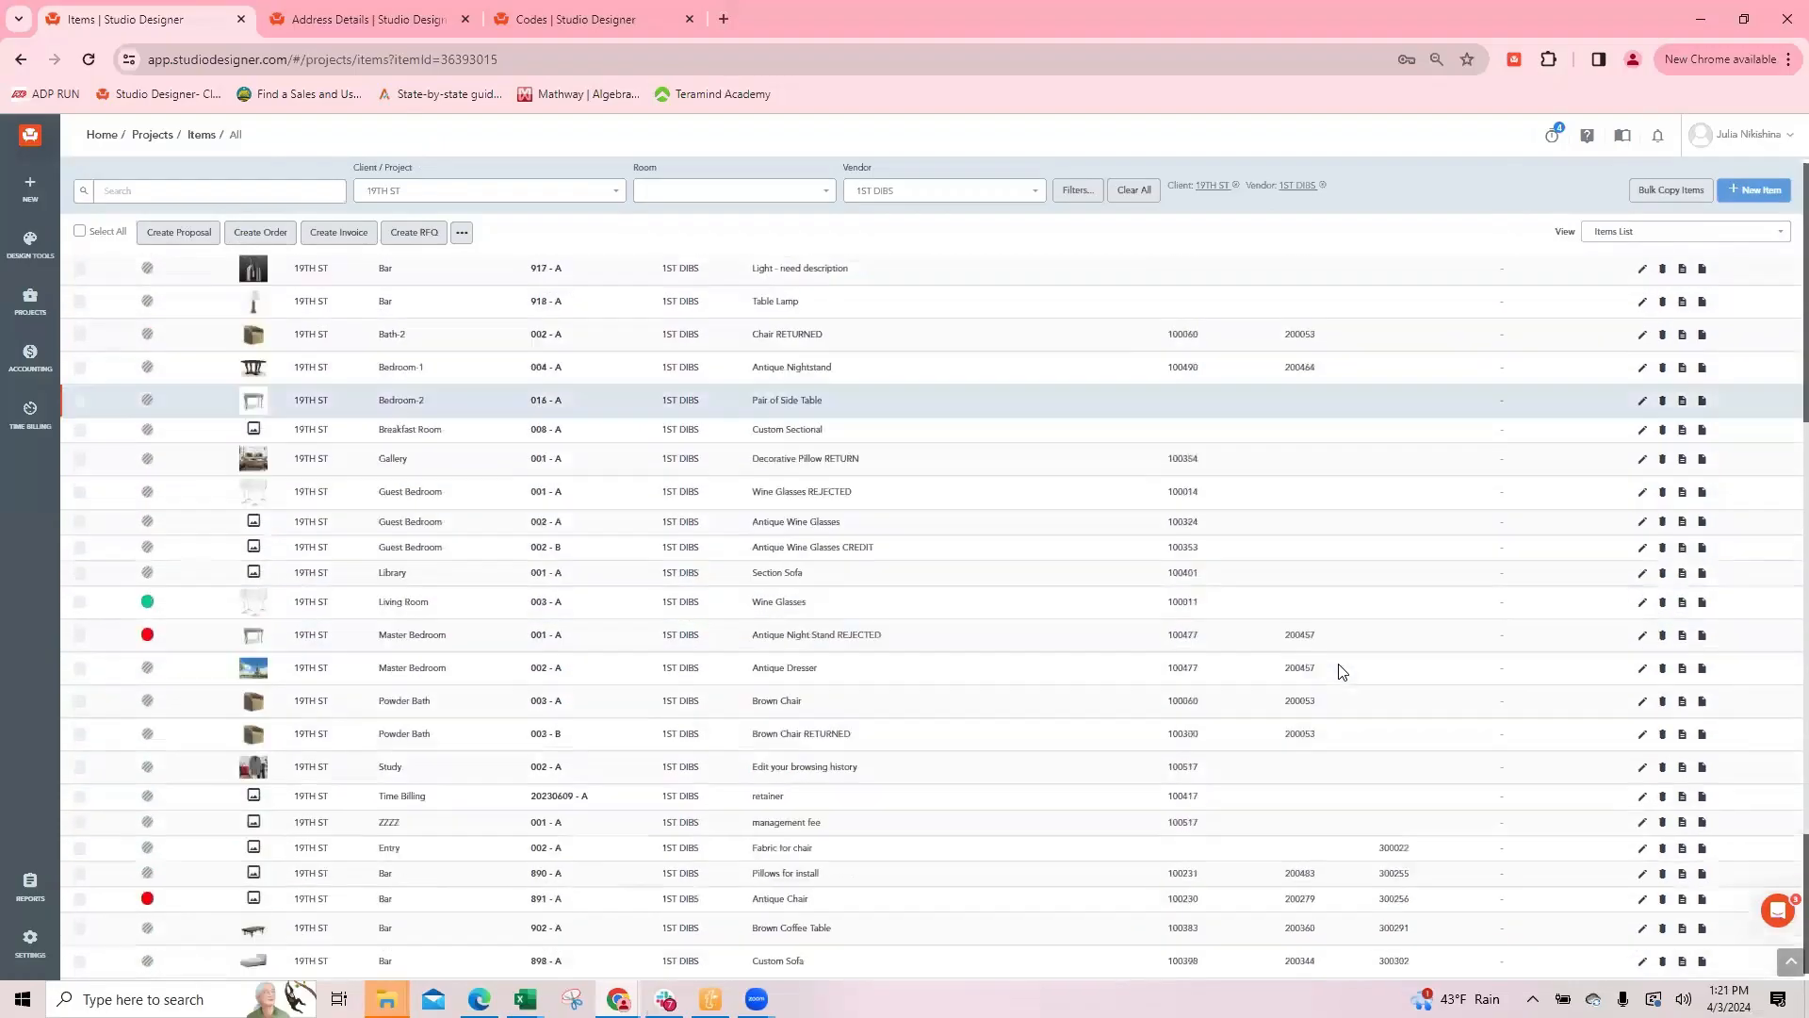
pyautogui.scroll(8, 1189, 600)
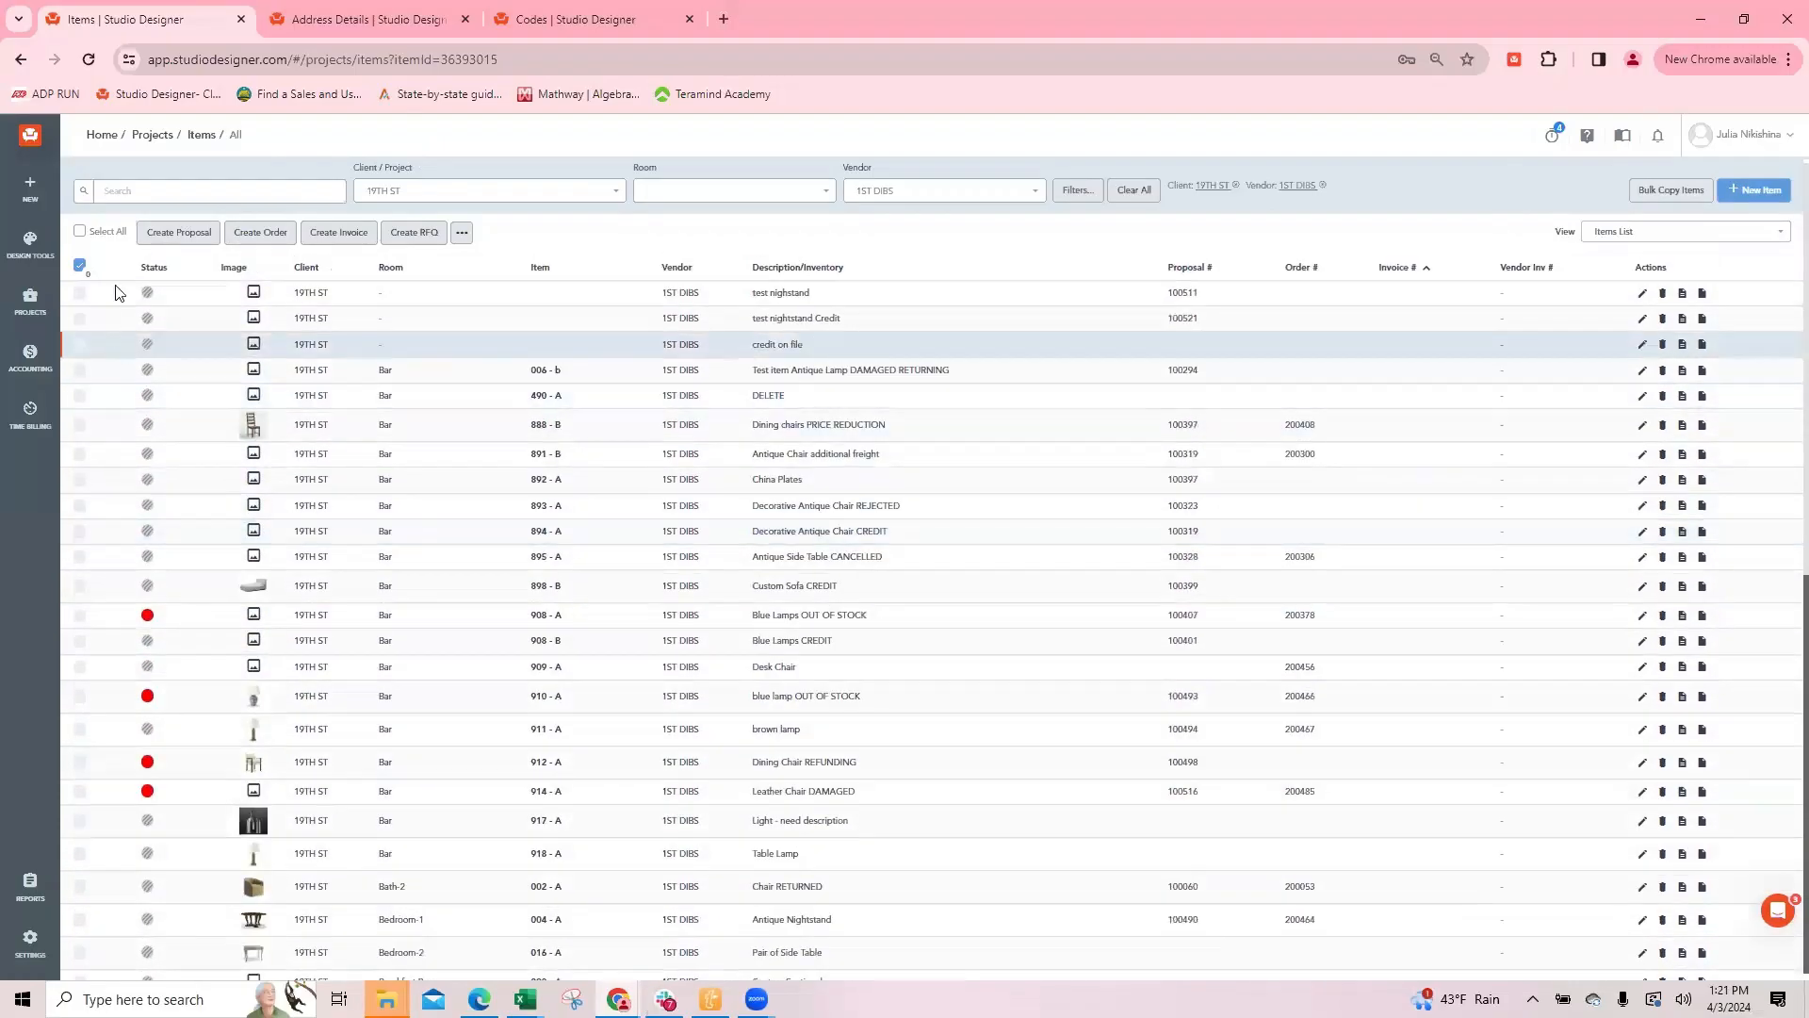
pyautogui.click(80, 293)
pyautogui.click(80, 318)
pyautogui.click(80, 344)
pyautogui.click(80, 369)
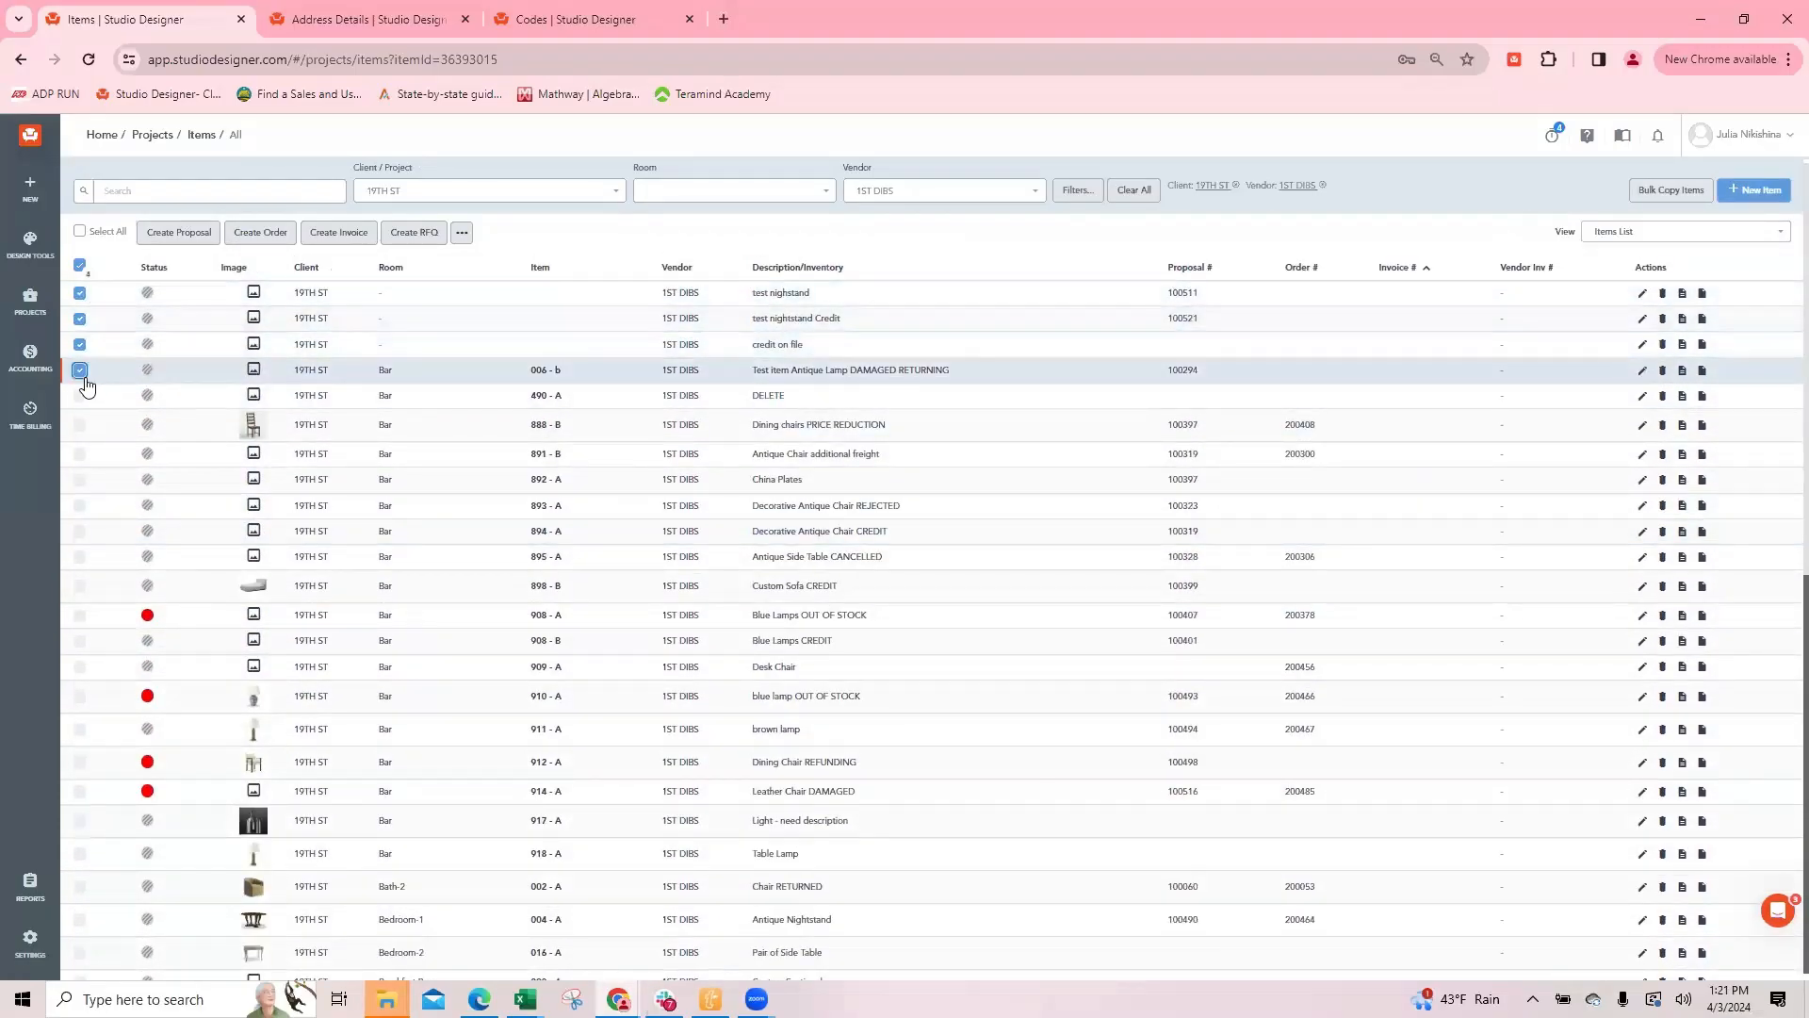
pyautogui.click(80, 395)
pyautogui.click(80, 424)
pyautogui.click(80, 453)
pyautogui.click(80, 479)
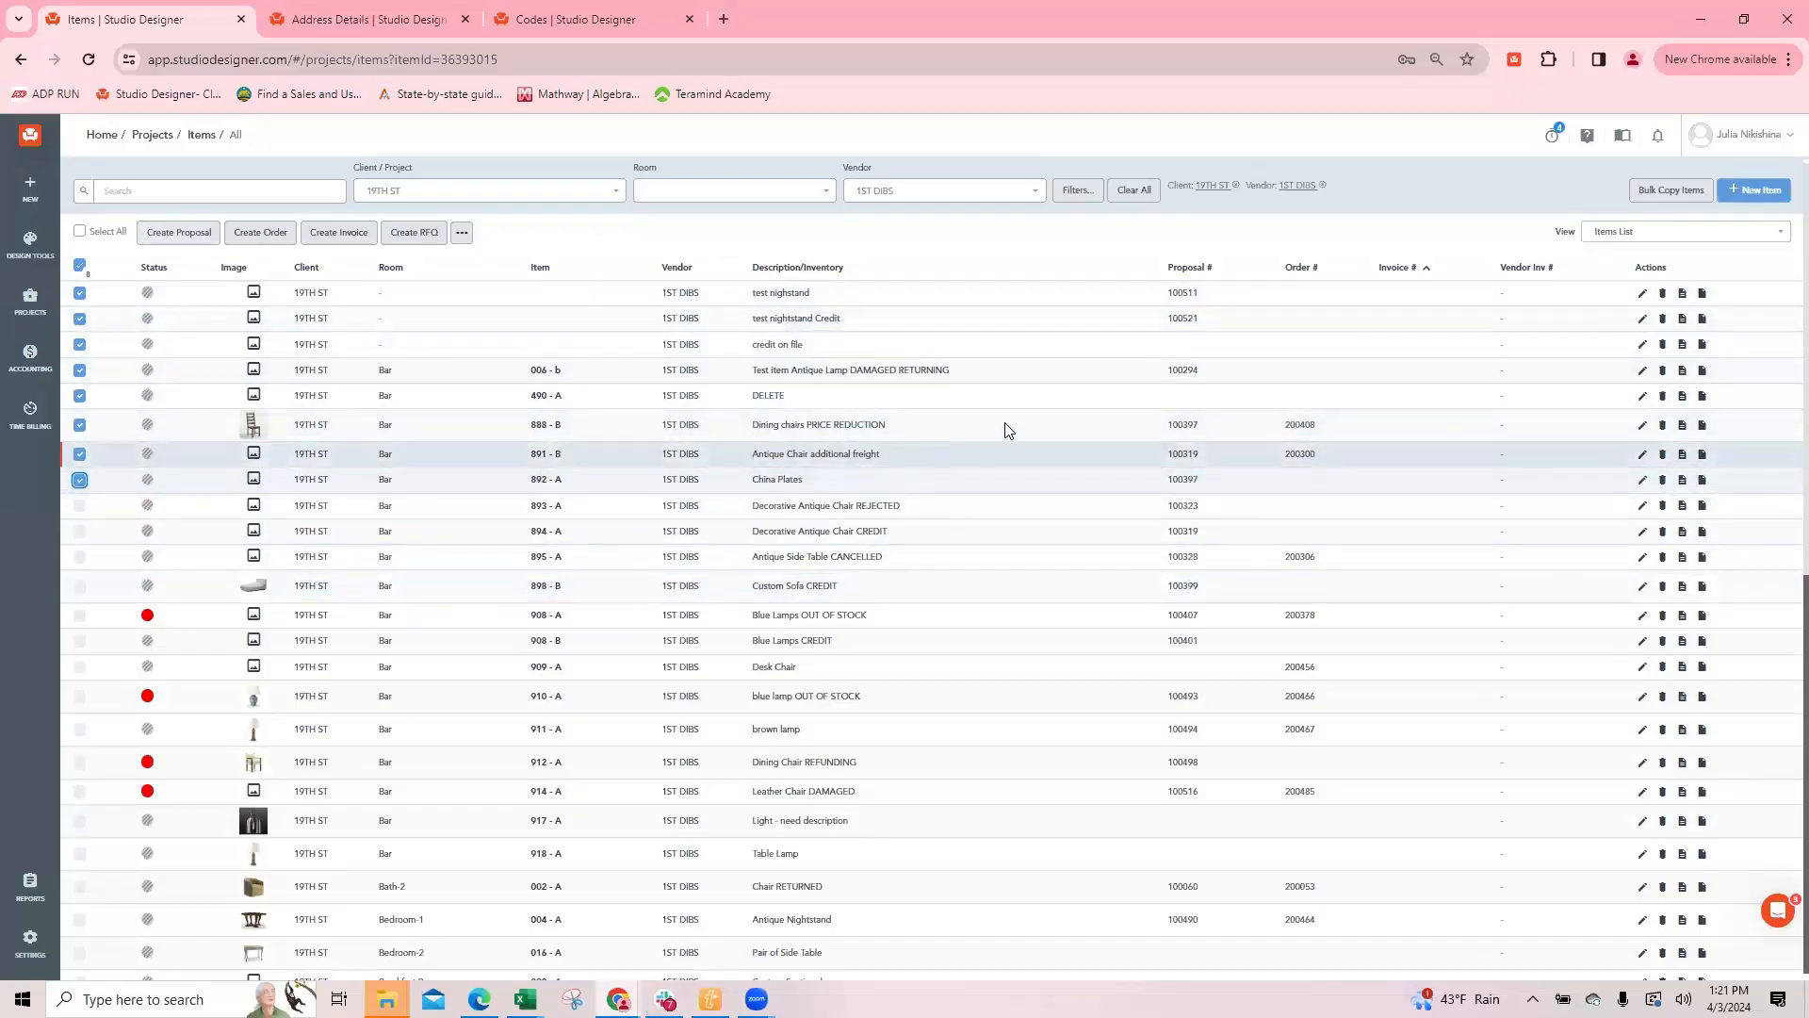
pyautogui.click(79, 232)
pyautogui.click(79, 231)
# Step: Search the items for "light" and create a proposal from items 917-A and 918-A
pyautogui.click(1638, 234)
pyautogui.click(238, 187)
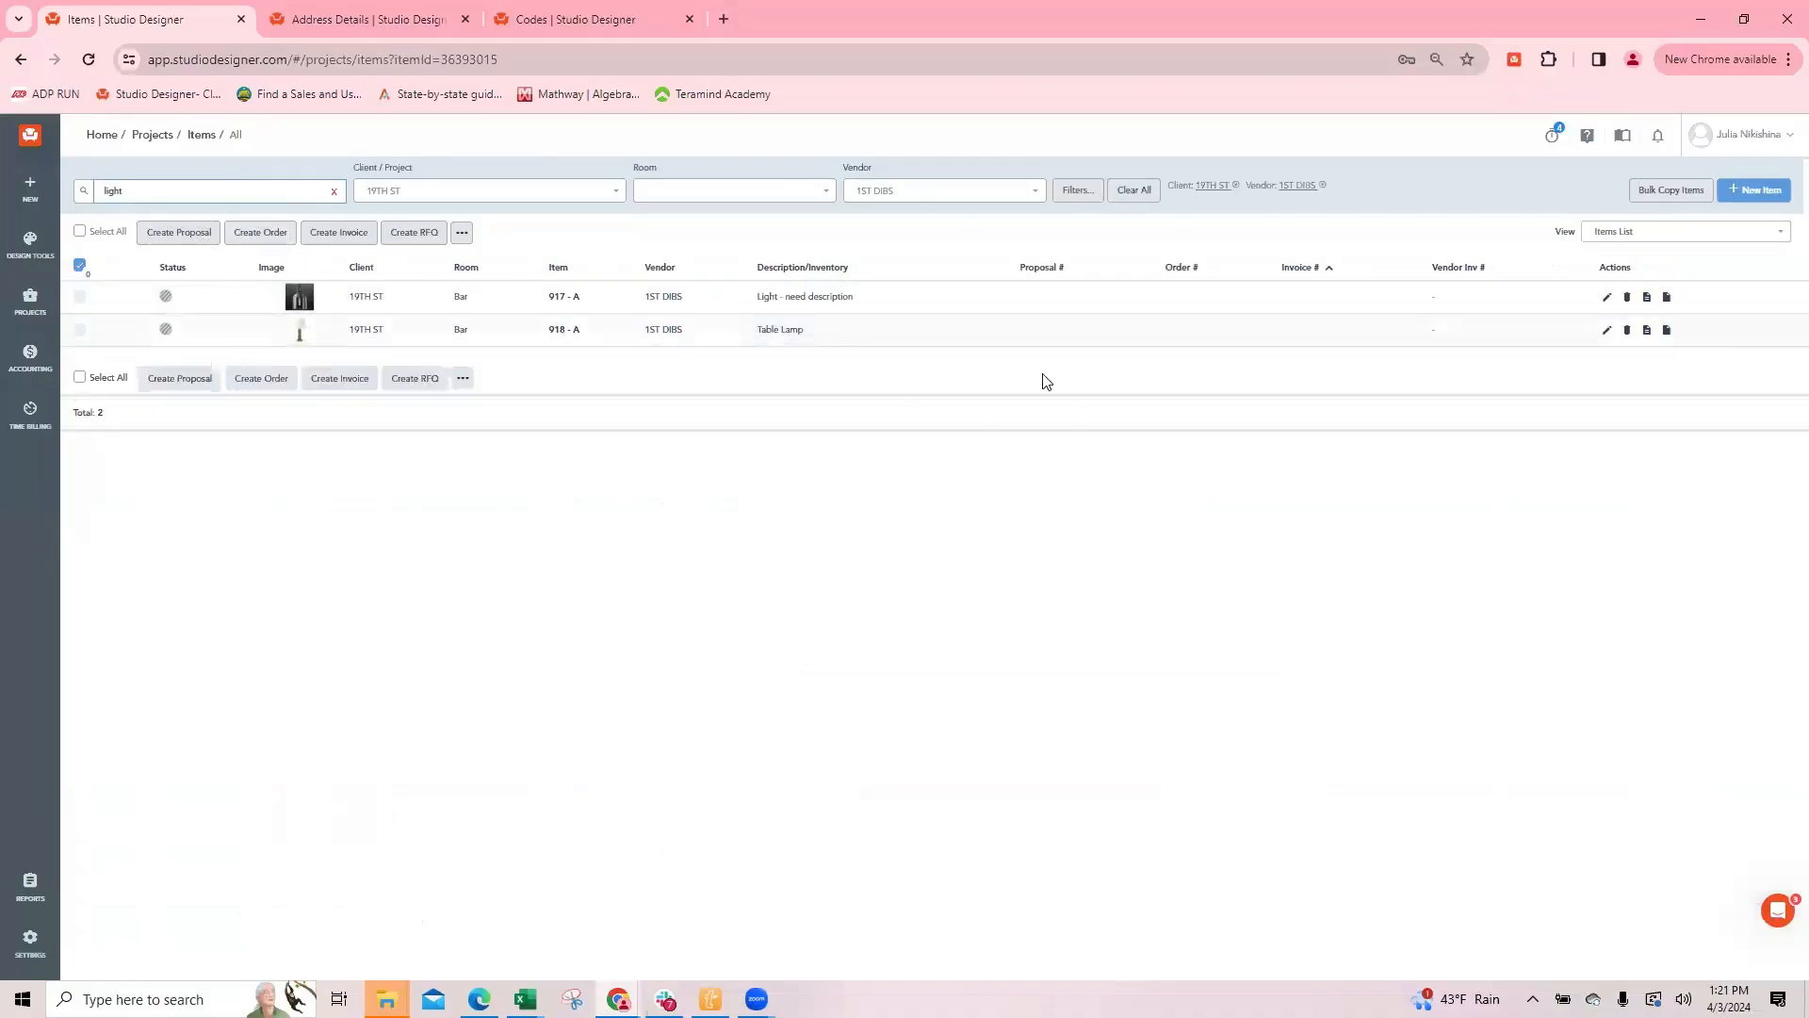
pyautogui.click(80, 296)
pyautogui.click(80, 331)
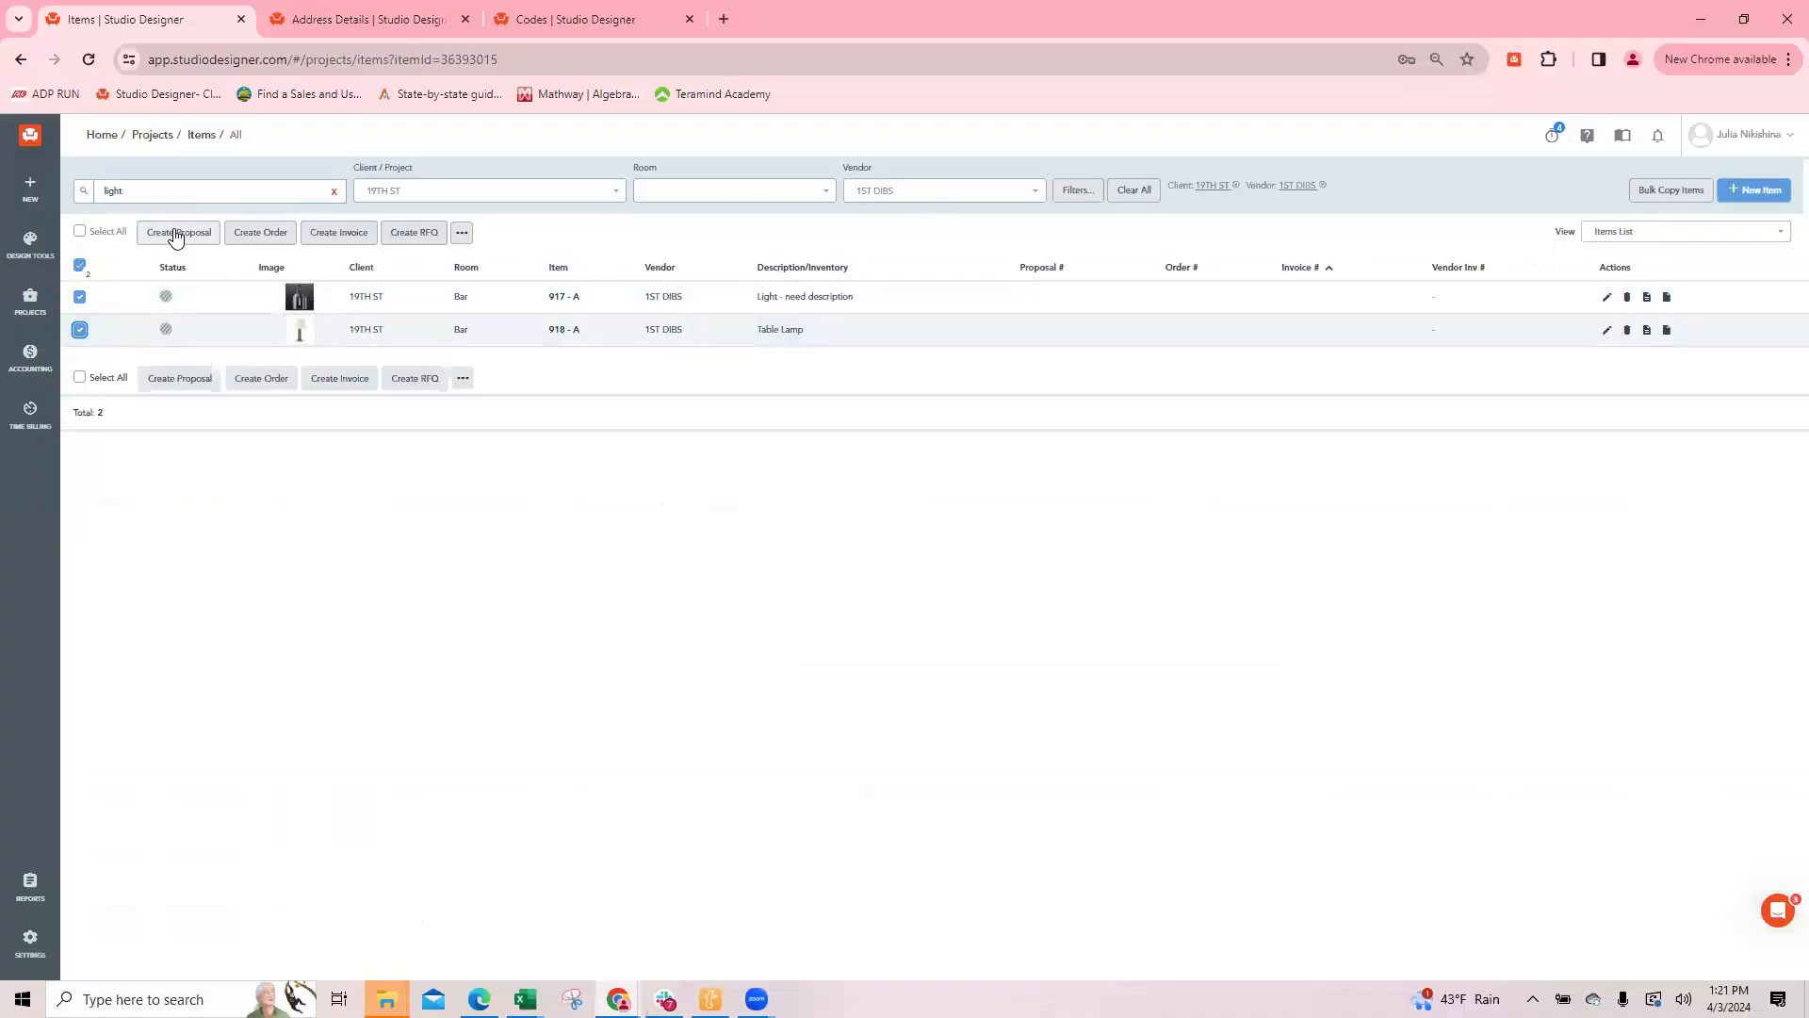
pyautogui.click(180, 233)
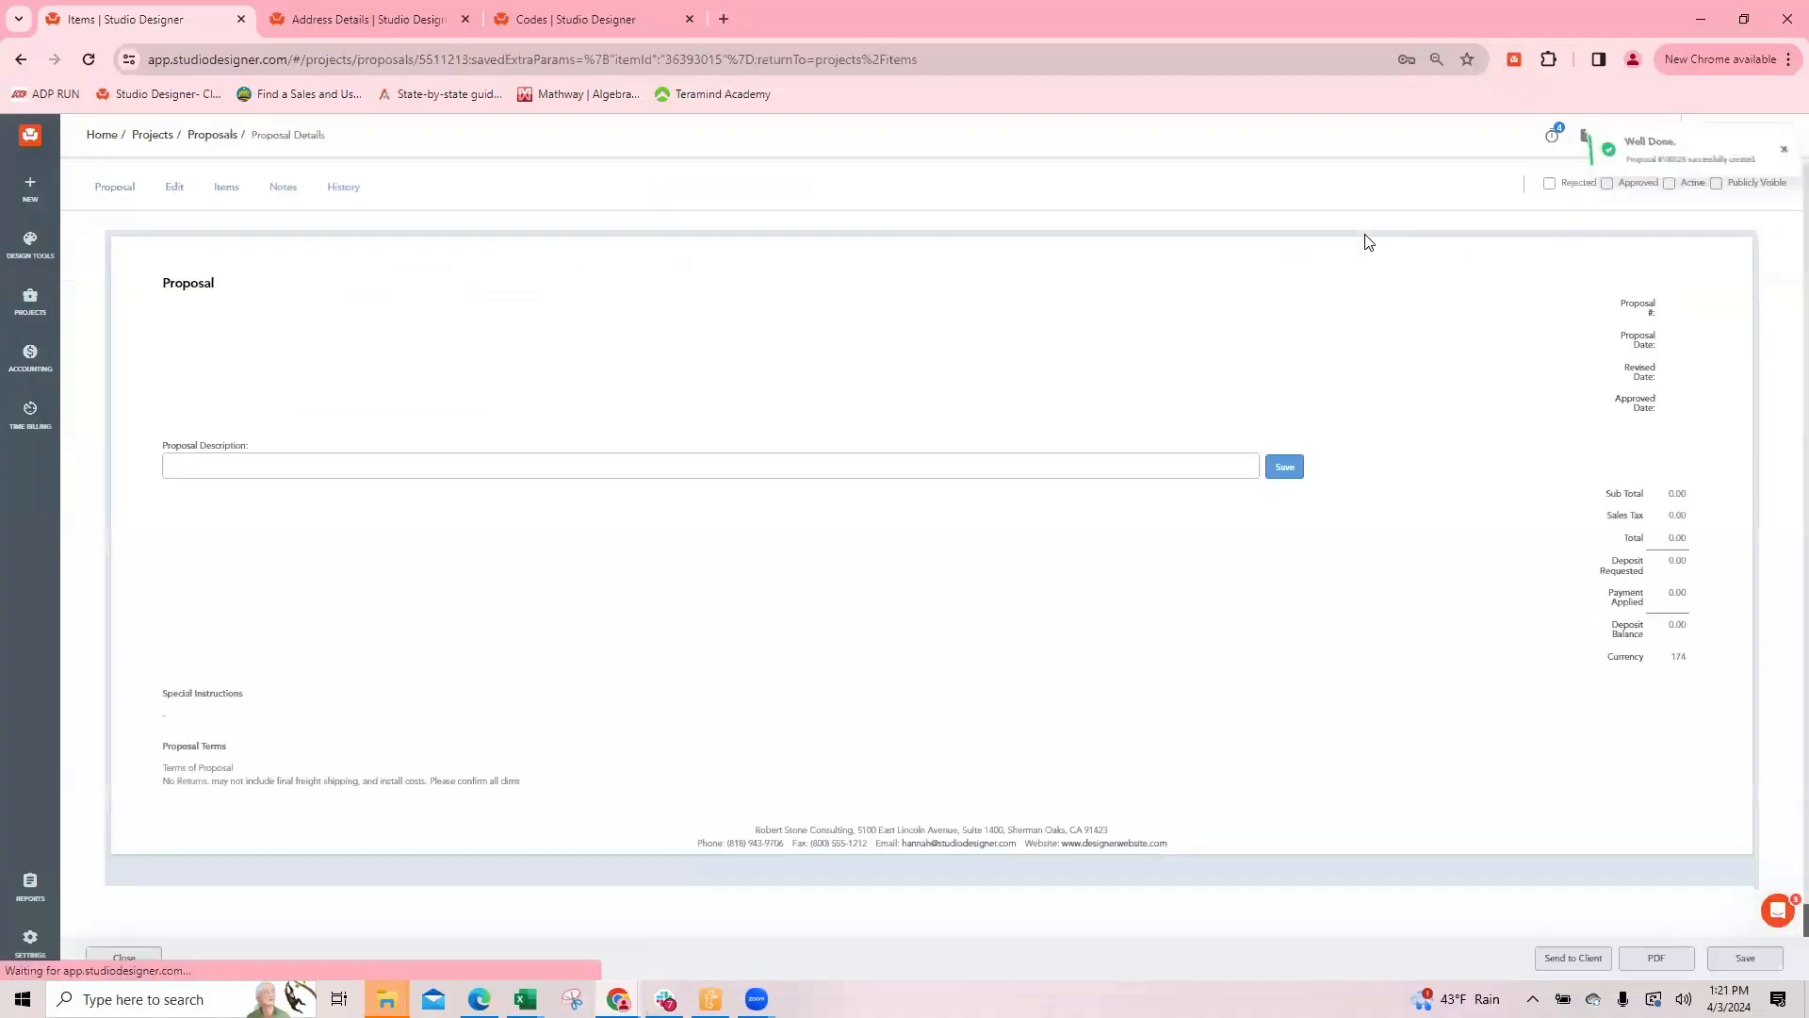
# Step: Open the email settings for the new proposal and set its theme to 1020 02 - Proposal Image Left
pyautogui.scroll(-4, 1010, 334)
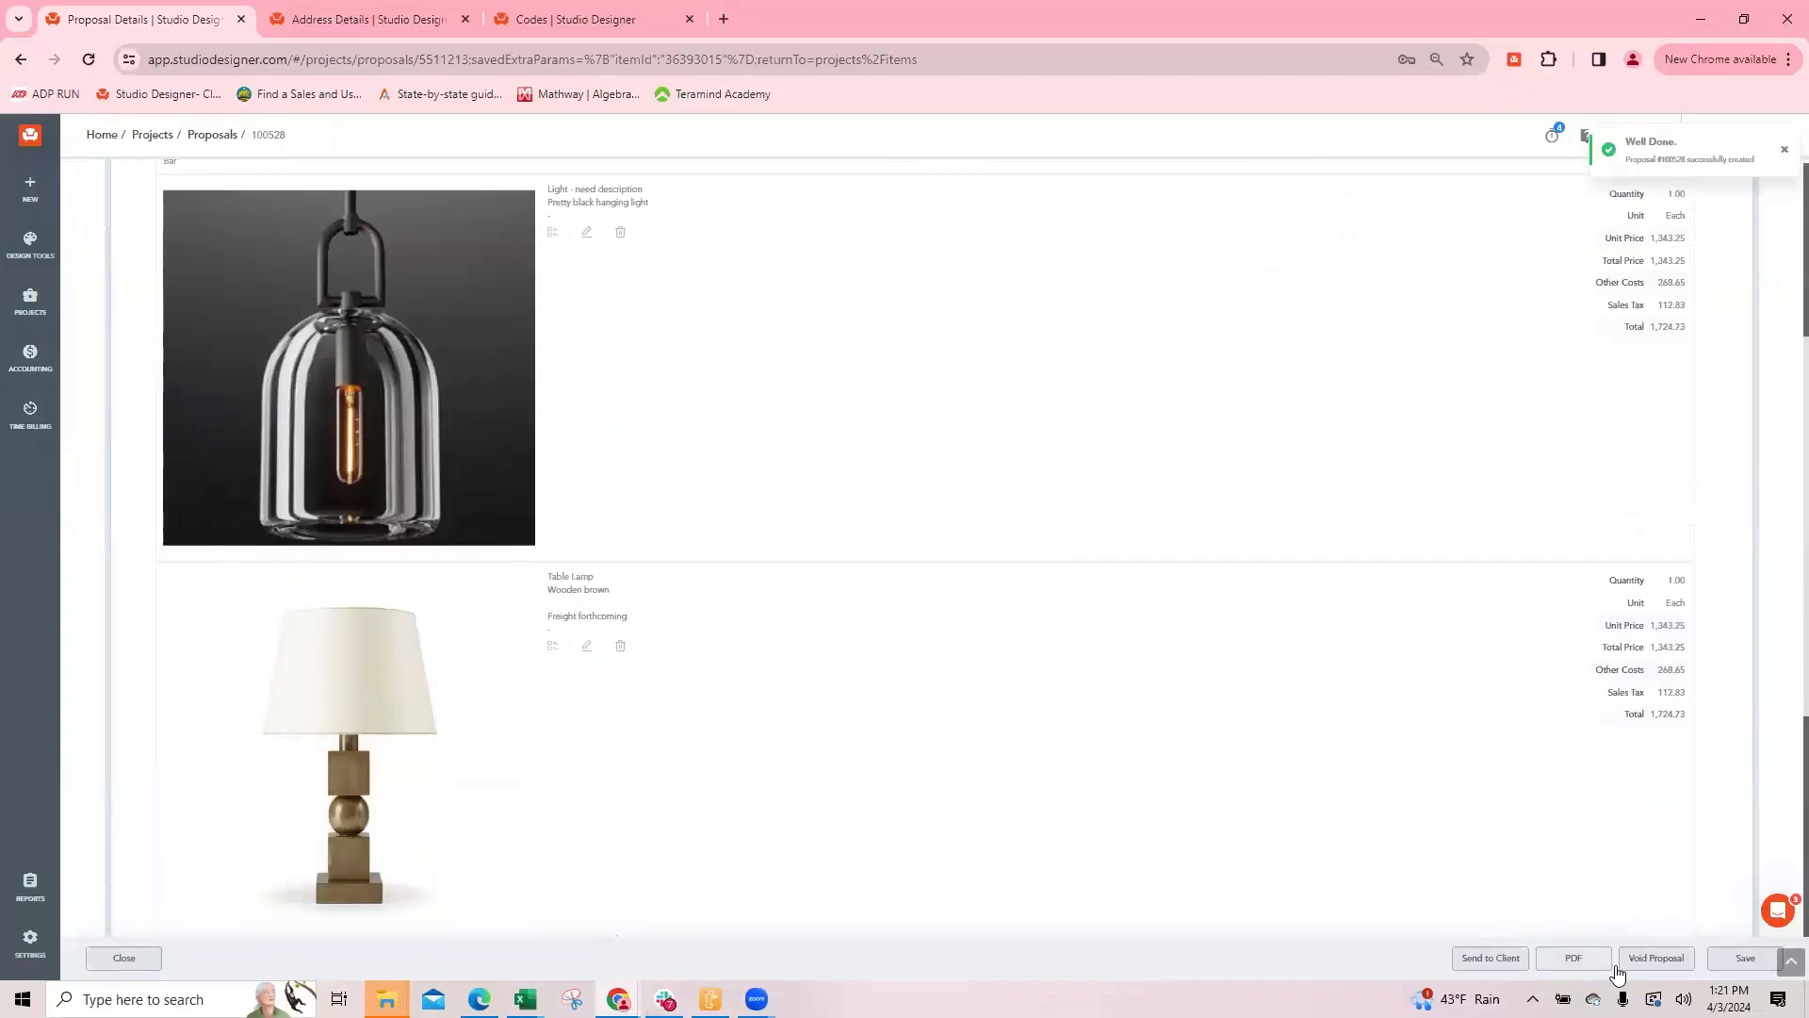
pyautogui.click(1574, 959)
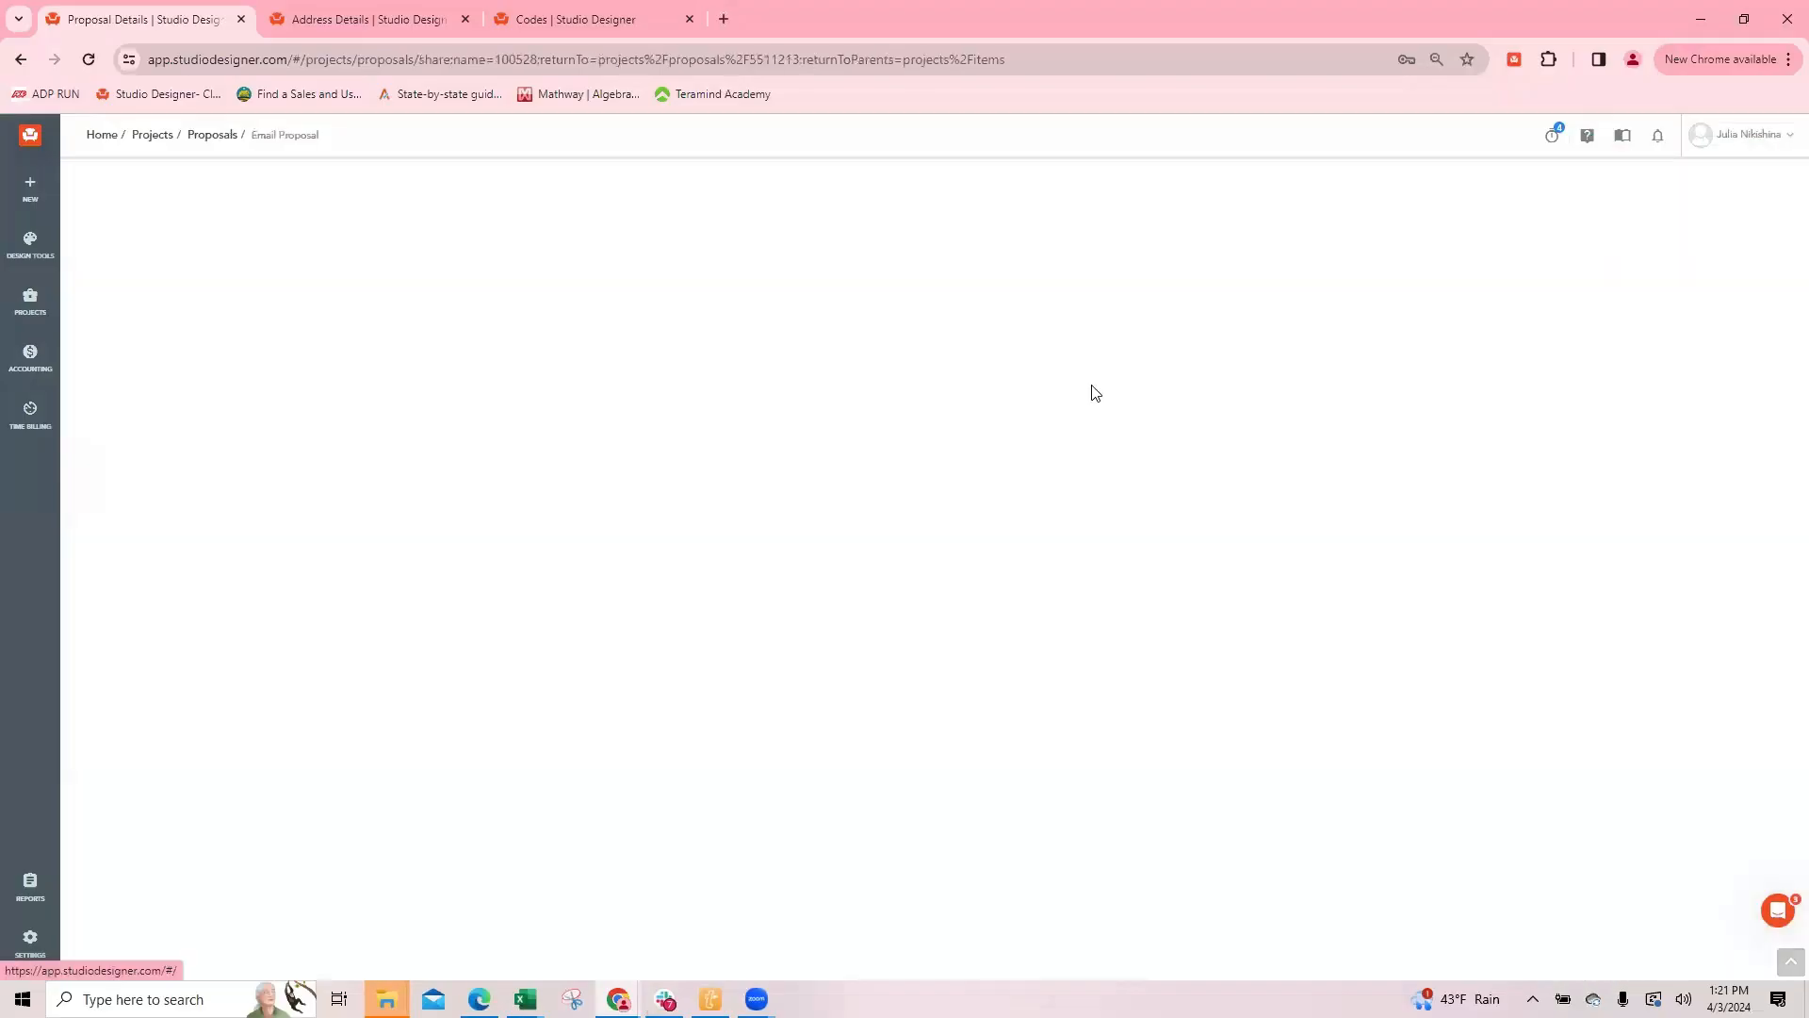
pyautogui.click(179, 251)
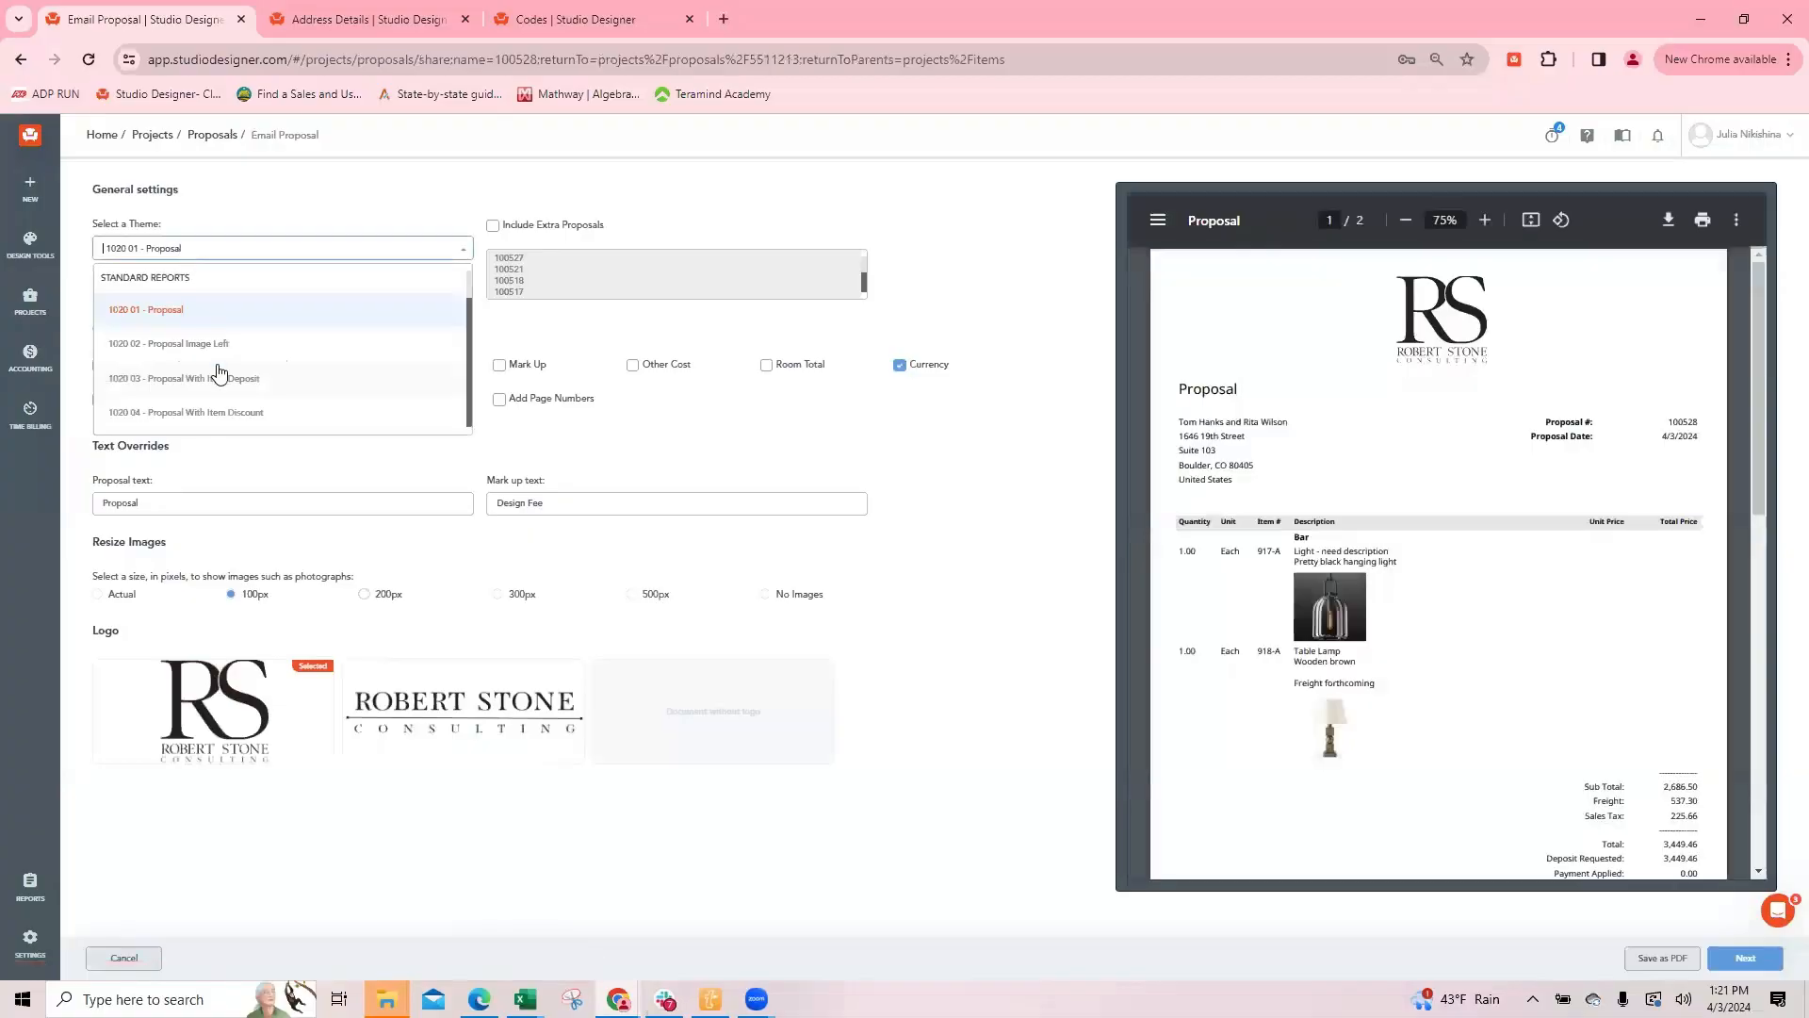
pyautogui.click(211, 345)
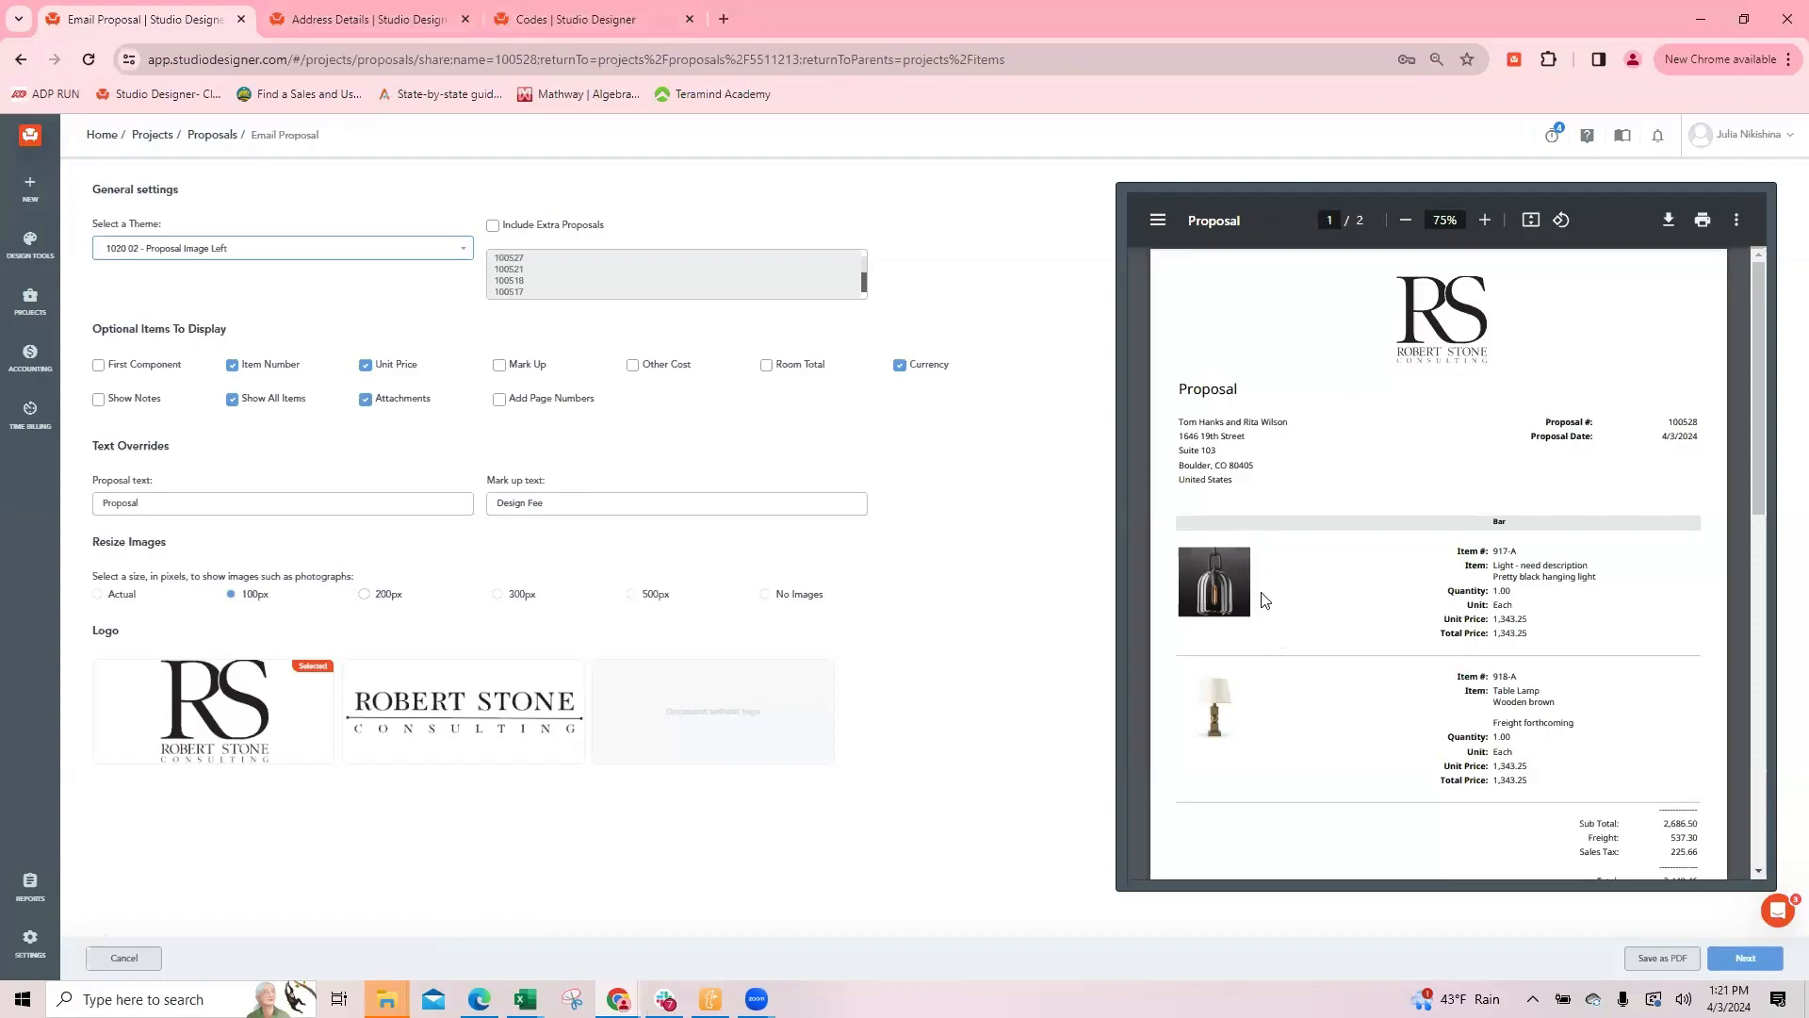
# Step: Open the My Company settings in the second browser tab and examine the Codes defaults and the Copy Sent Documents options under Report Defaults
pyautogui.click(394, 21)
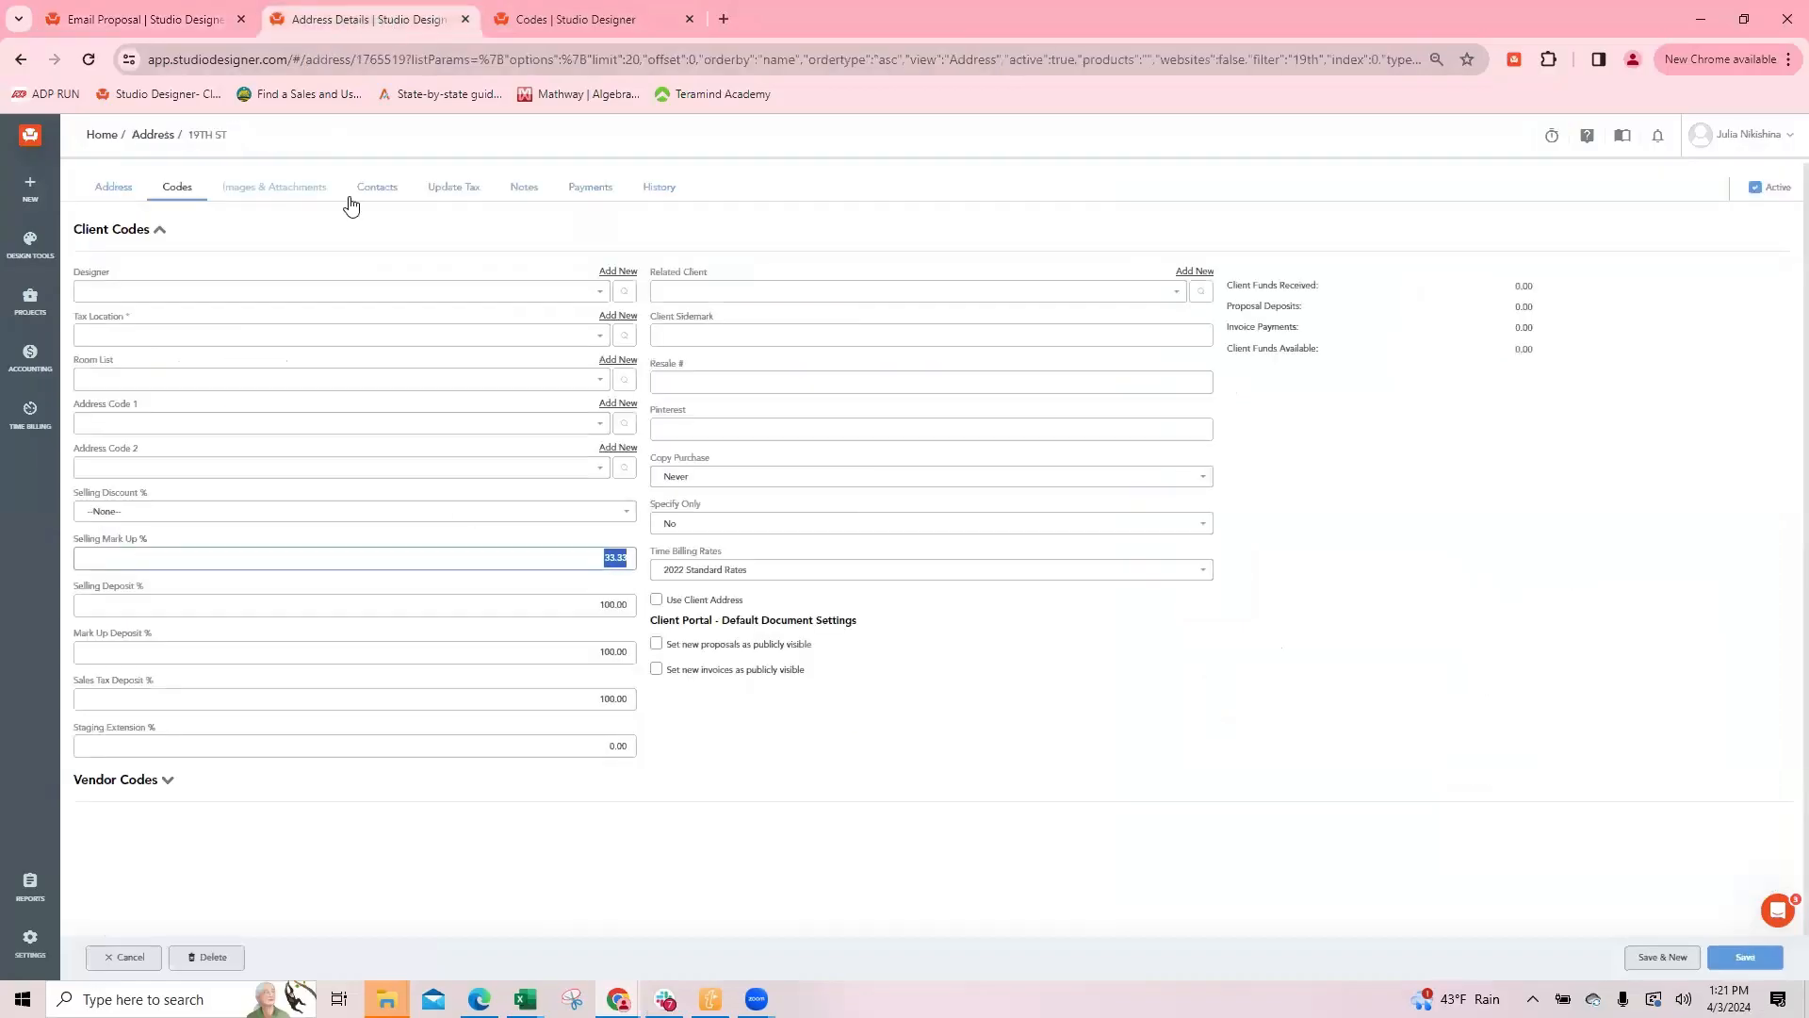
pyautogui.click(30, 938)
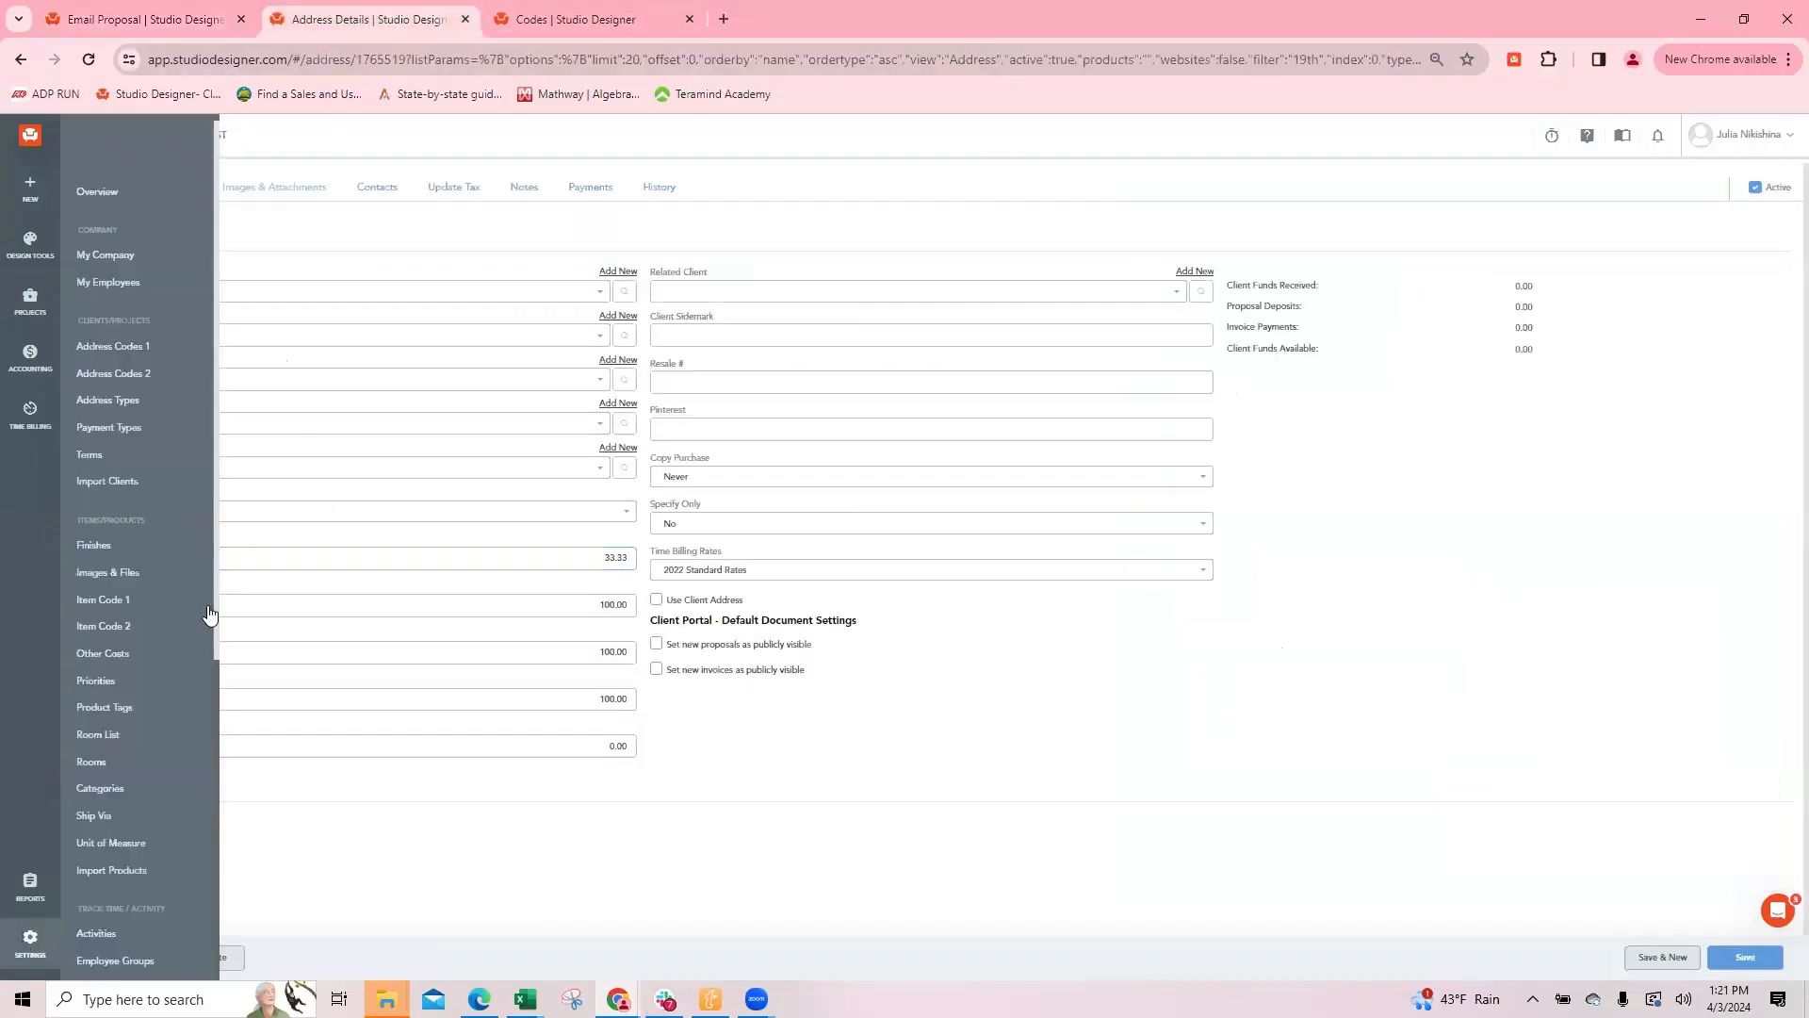
pyautogui.click(109, 273)
pyautogui.click(132, 240)
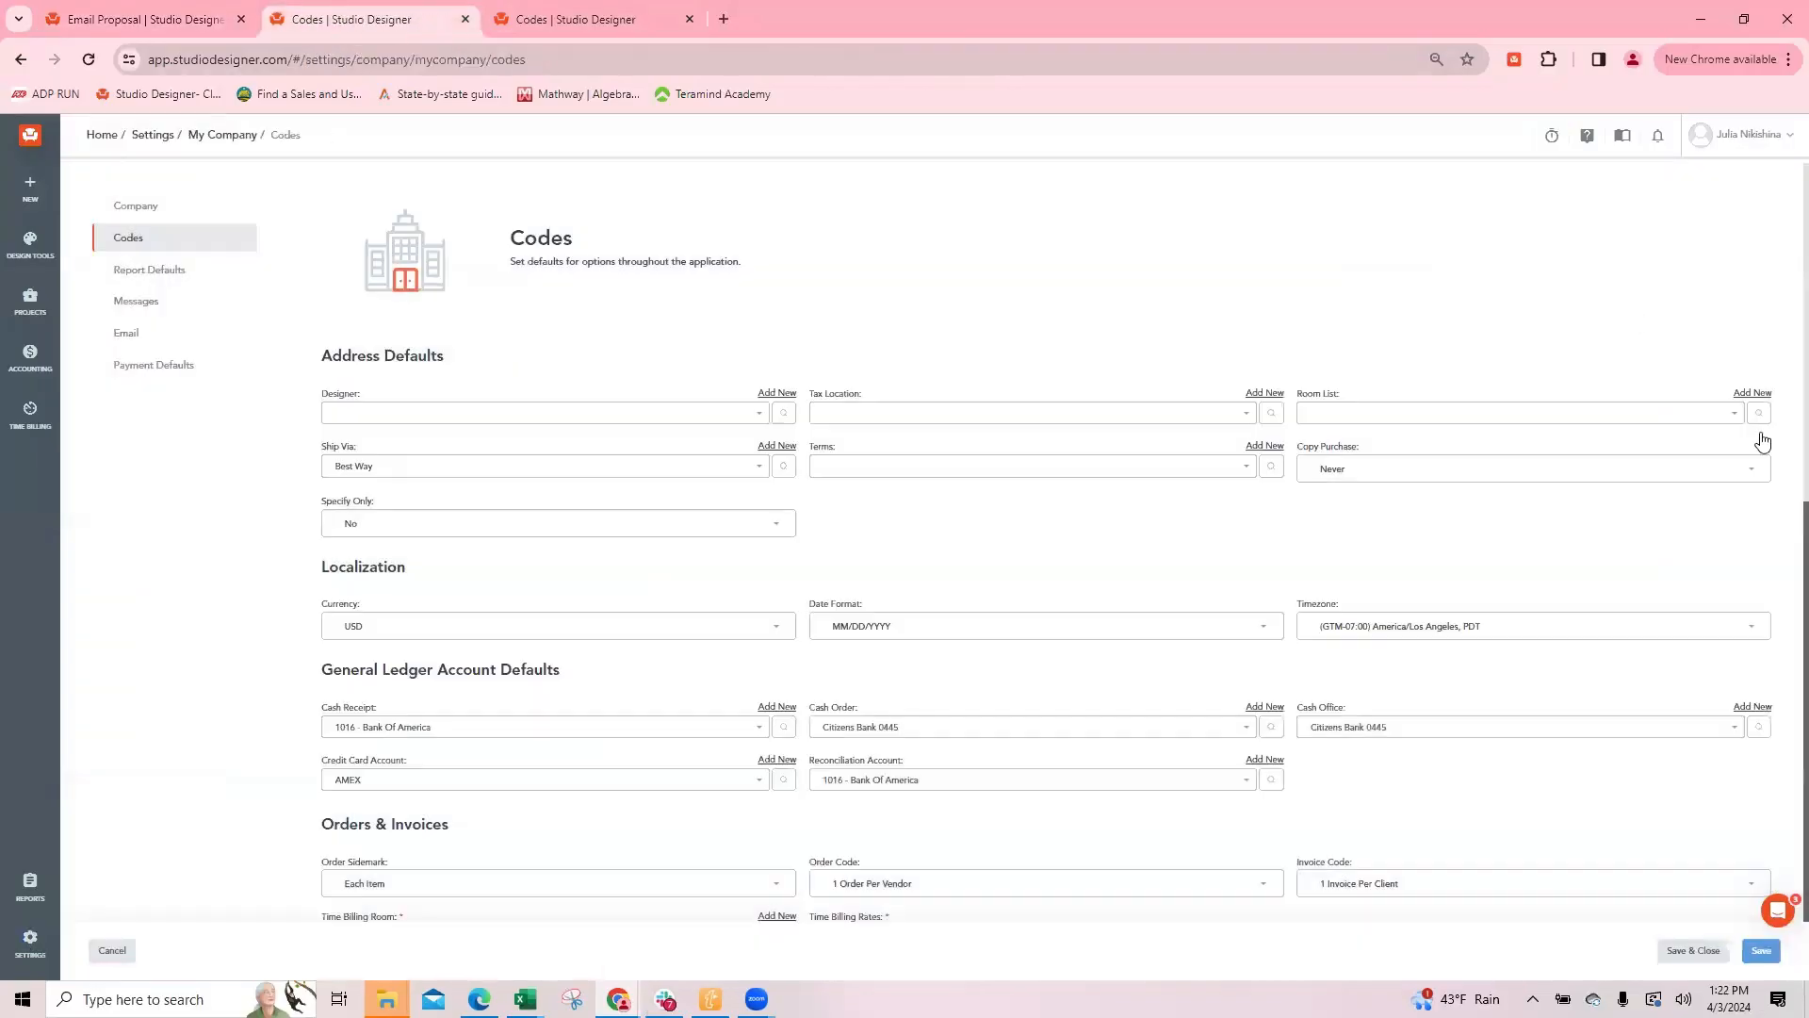
pyautogui.scroll(-2, 905, 641)
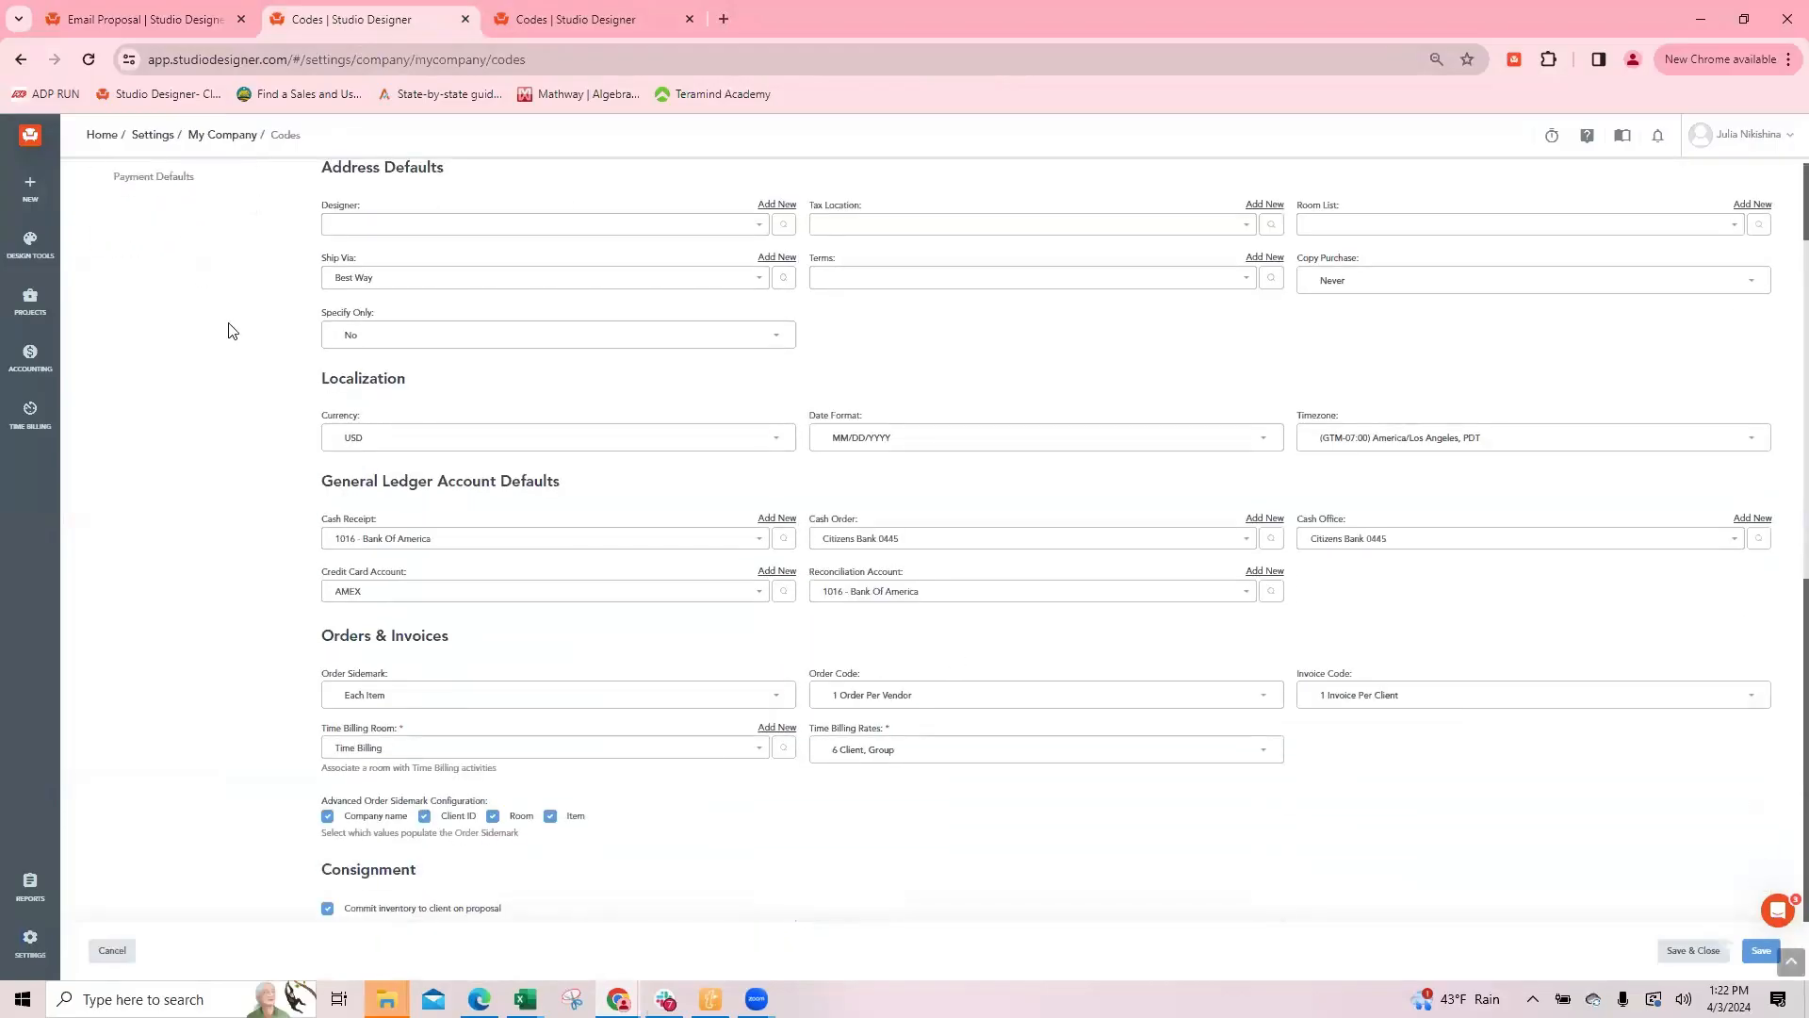
pyautogui.scroll(2, 189, 311)
pyautogui.click(146, 271)
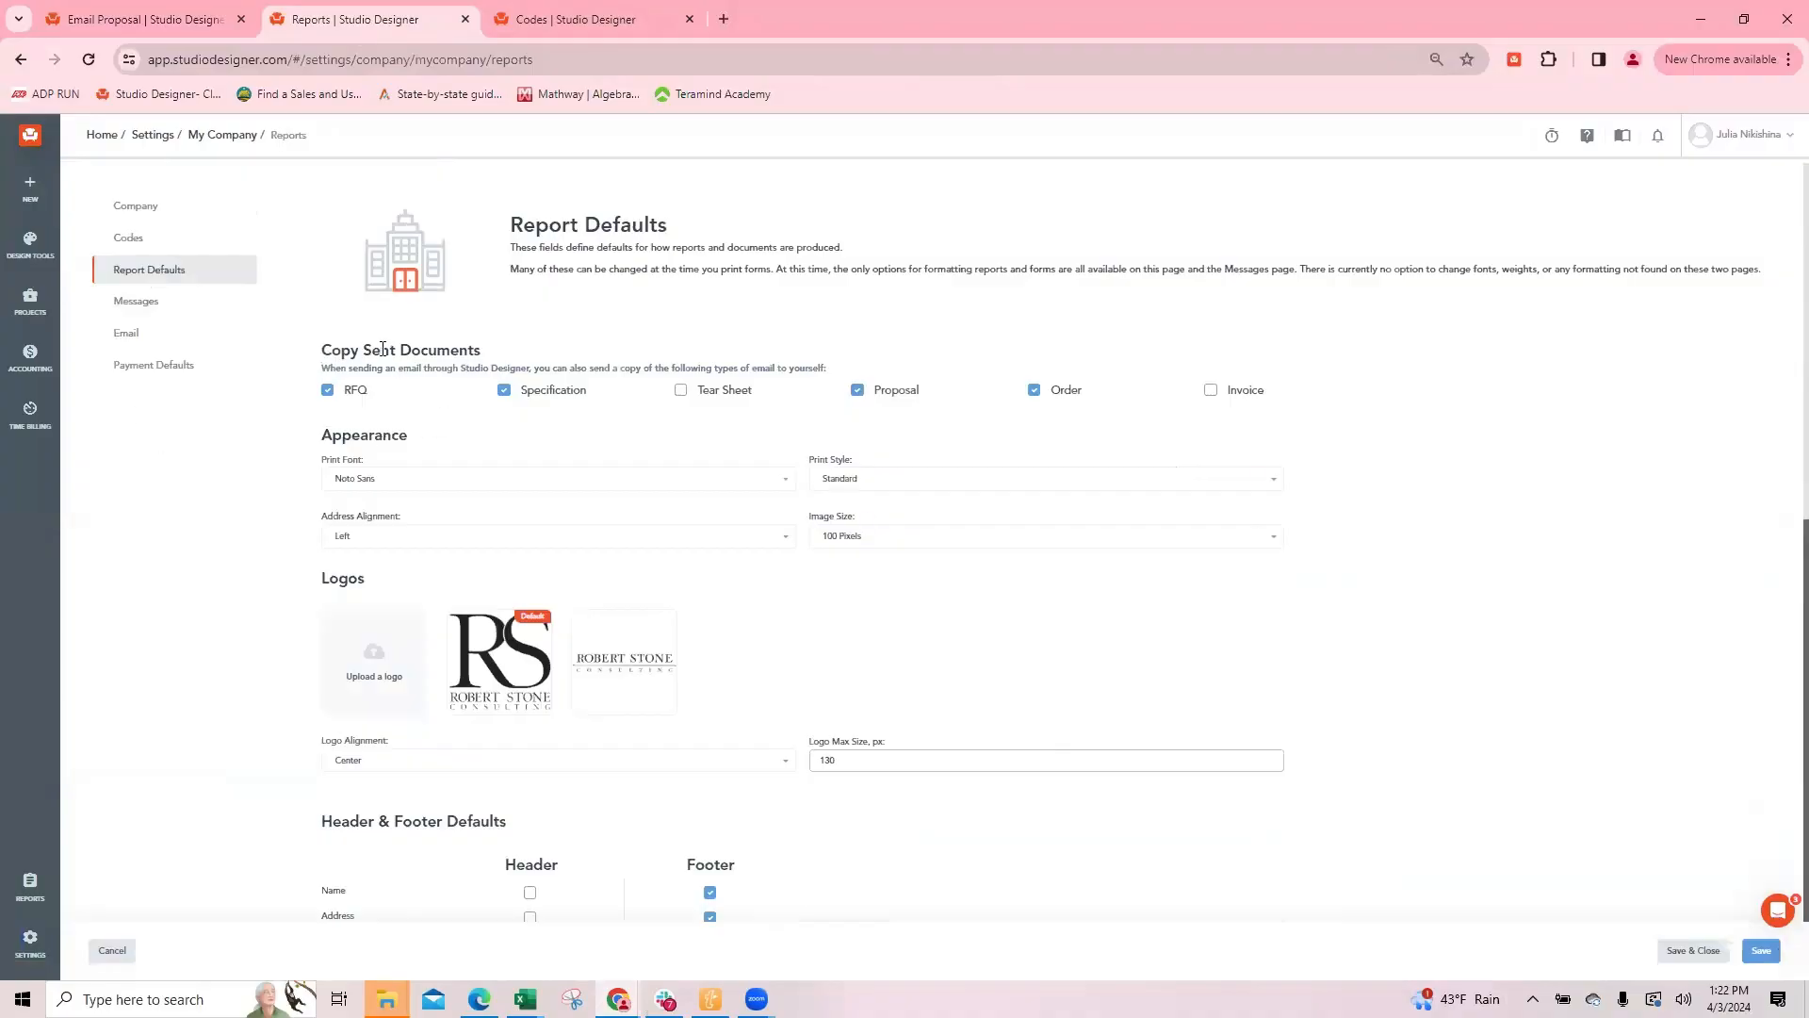
pyautogui.moveTo(321, 350); pyautogui.dragTo(526, 354)
# Step: Check the proposal preview, then examine Payment Defaults and the Reports and Client Portal Options in the company's Report Defaults
pyautogui.click(250, 20)
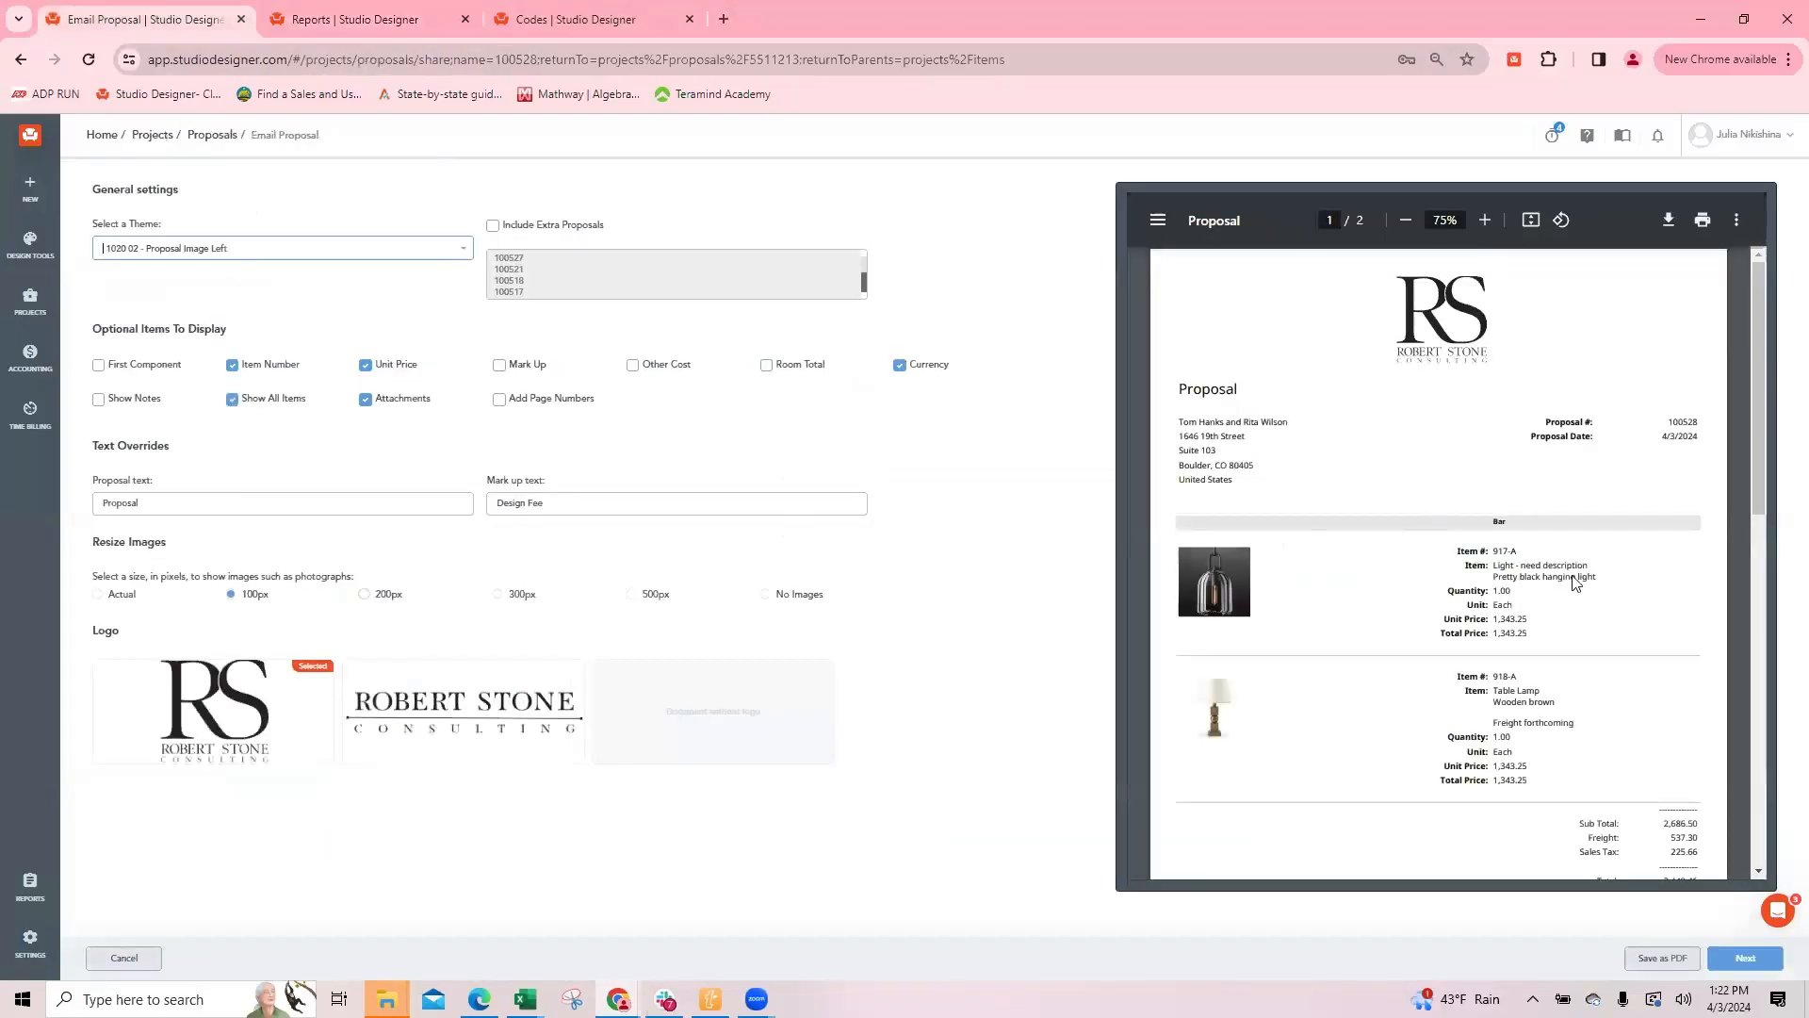
pyautogui.scroll(-2, 1562, 642)
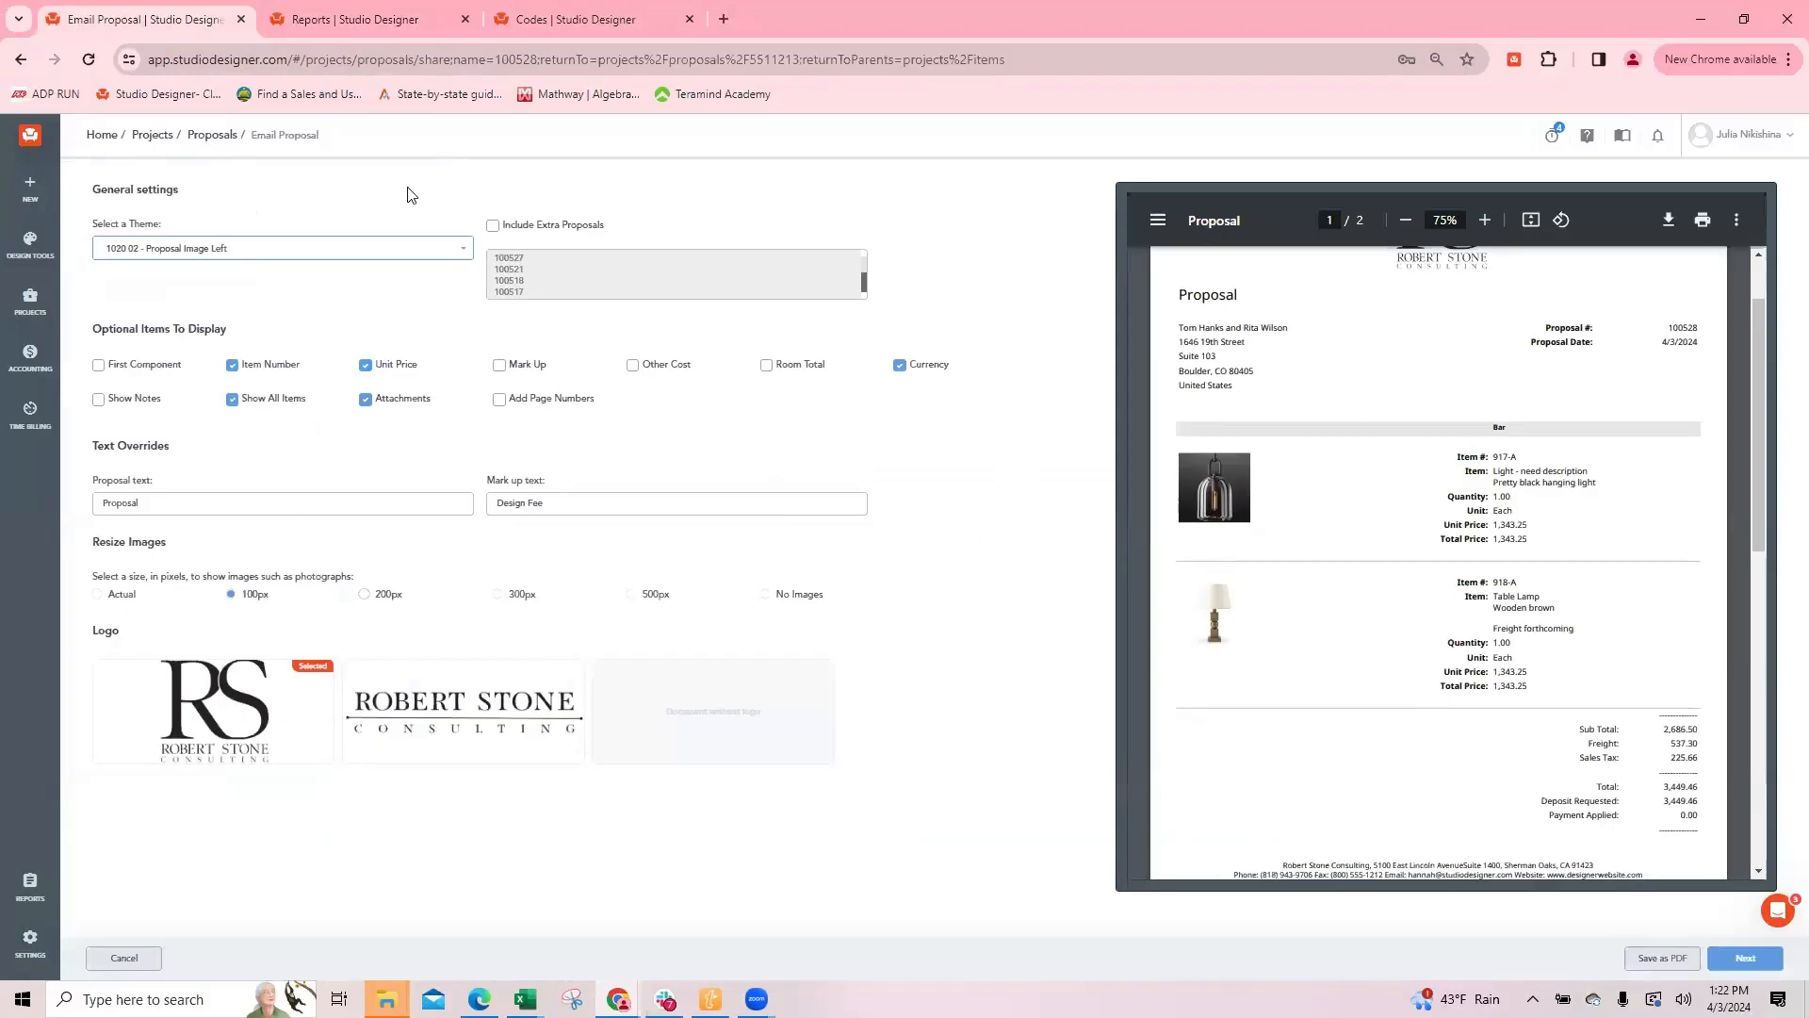
pyautogui.click(352, 19)
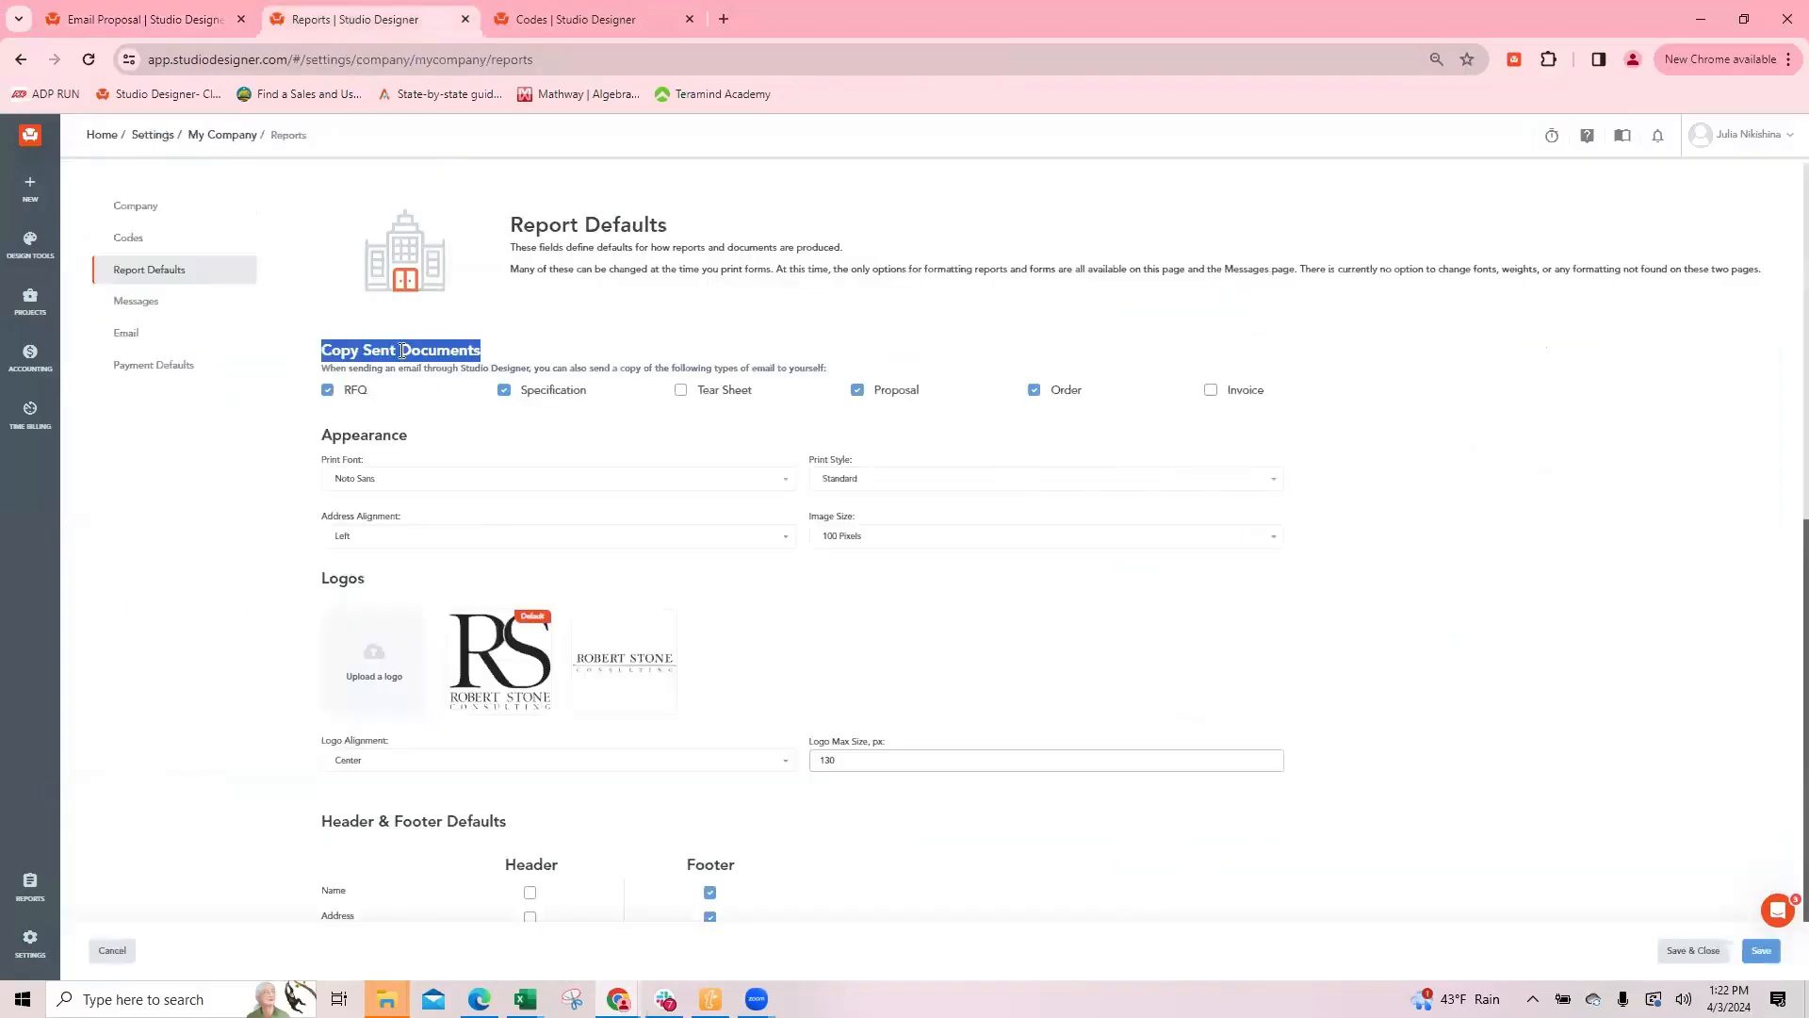
pyautogui.click(153, 365)
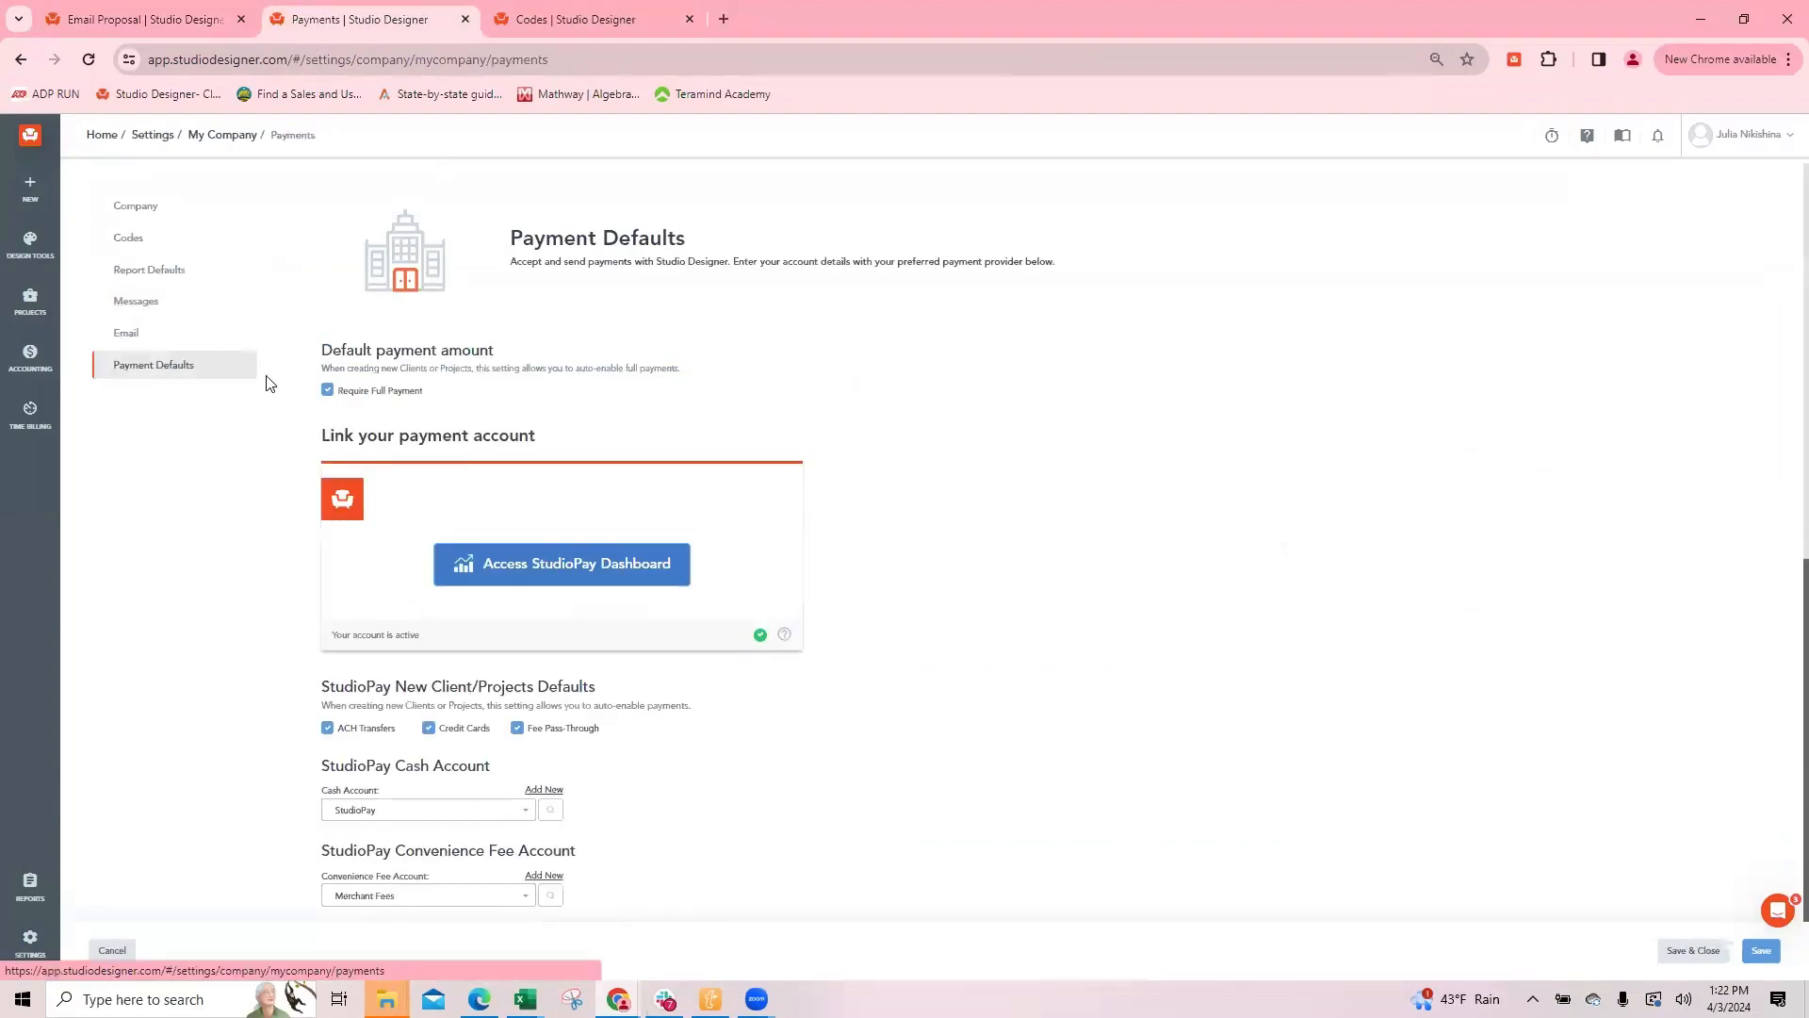
pyautogui.click(151, 279)
pyautogui.scroll(-10, 576, 479)
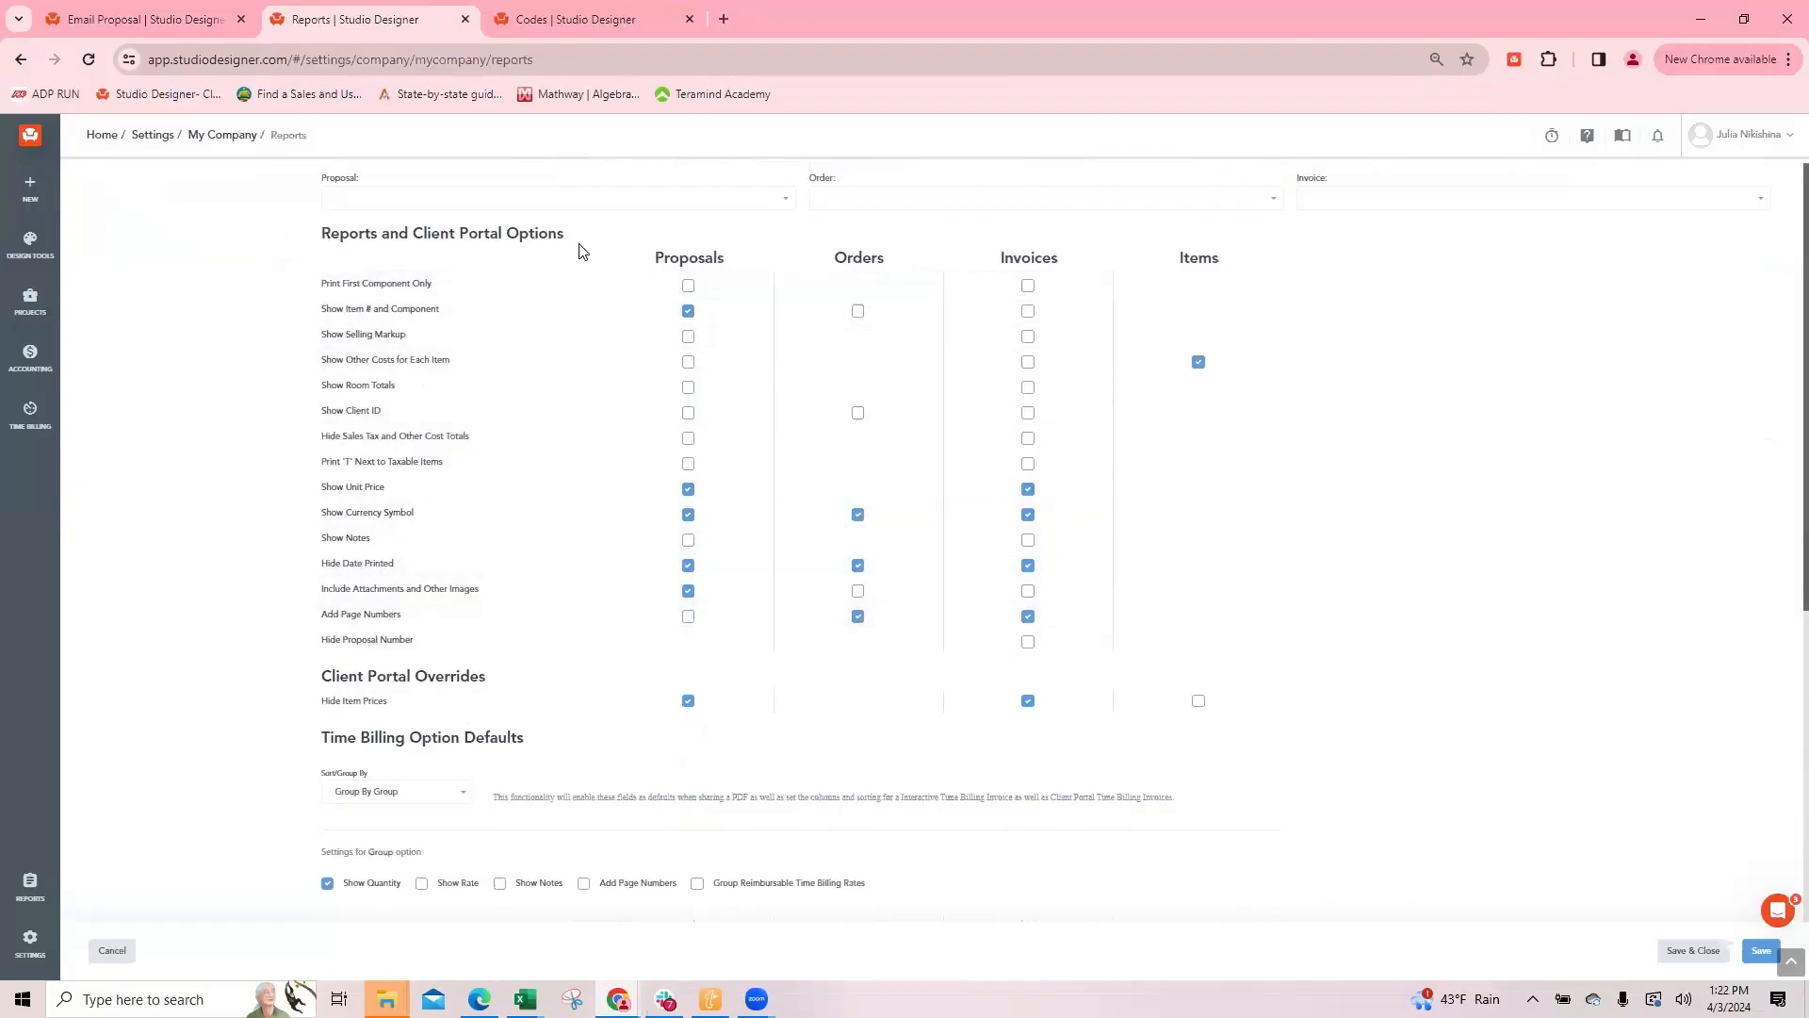
# Step: Return to the proposal preview and examine it from the header to the payment link, signature line and terms
pyautogui.click(156, 23)
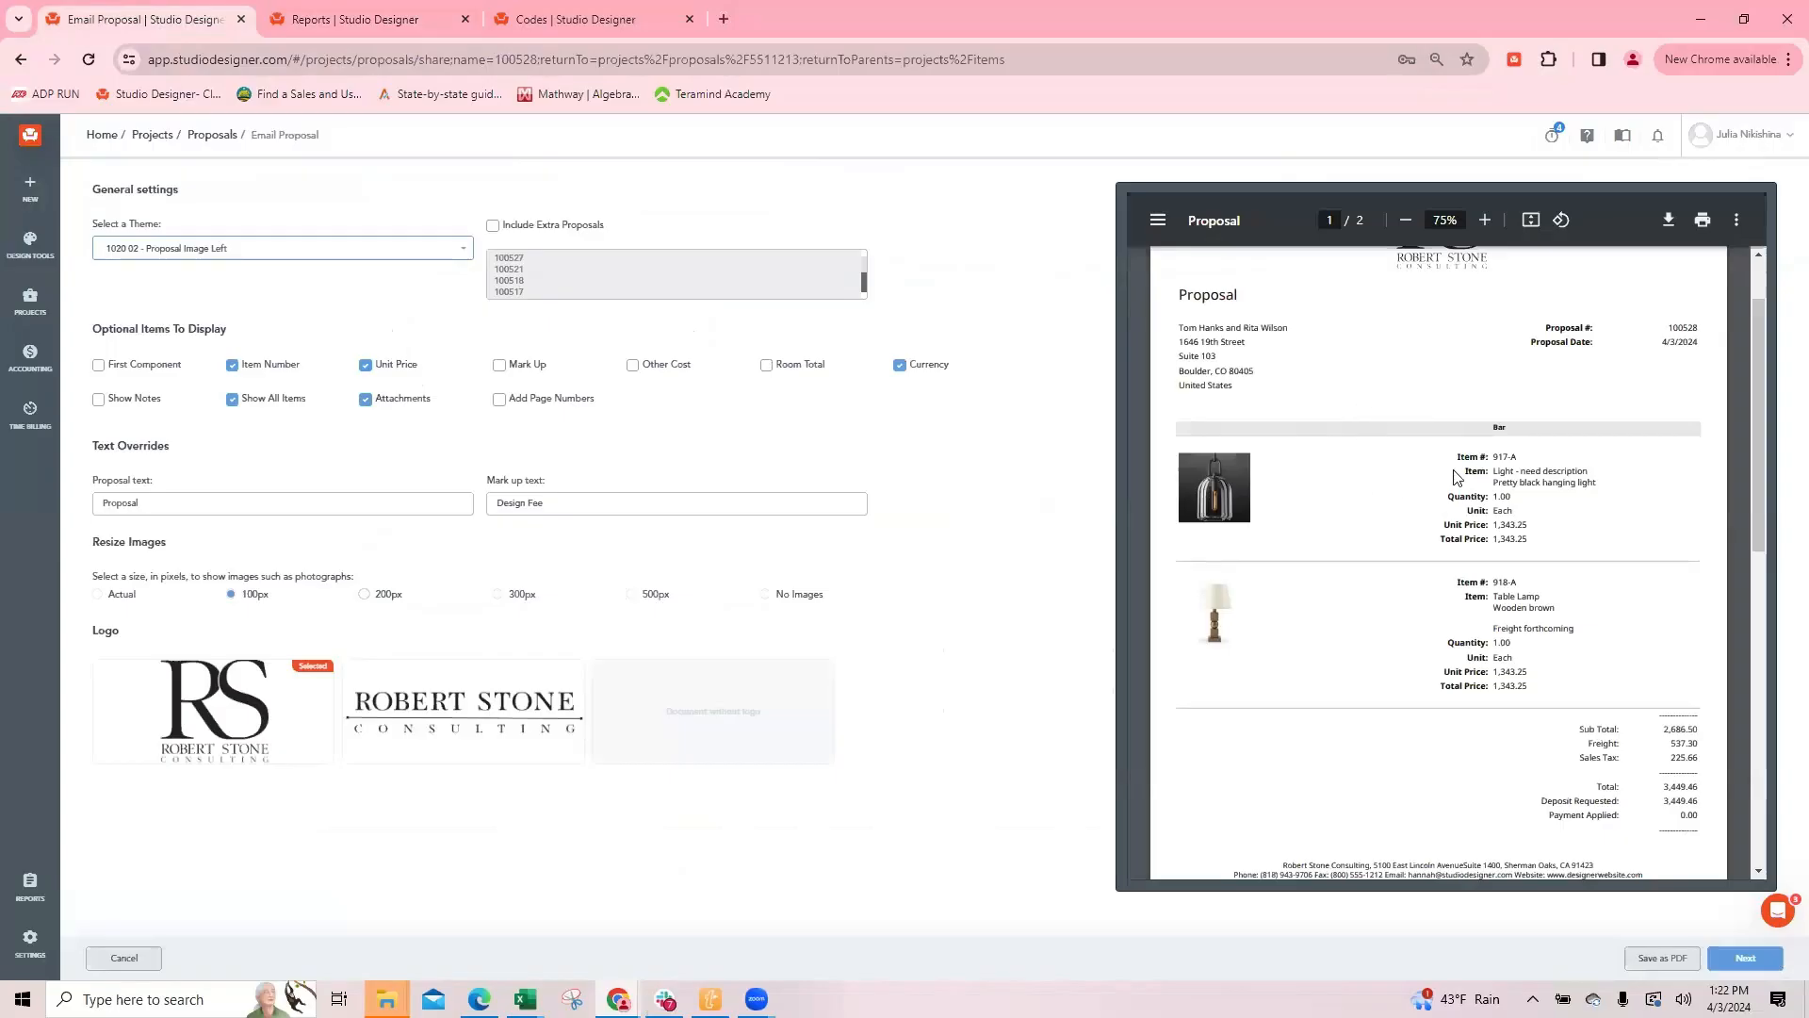
pyautogui.scroll(1, 1398, 477)
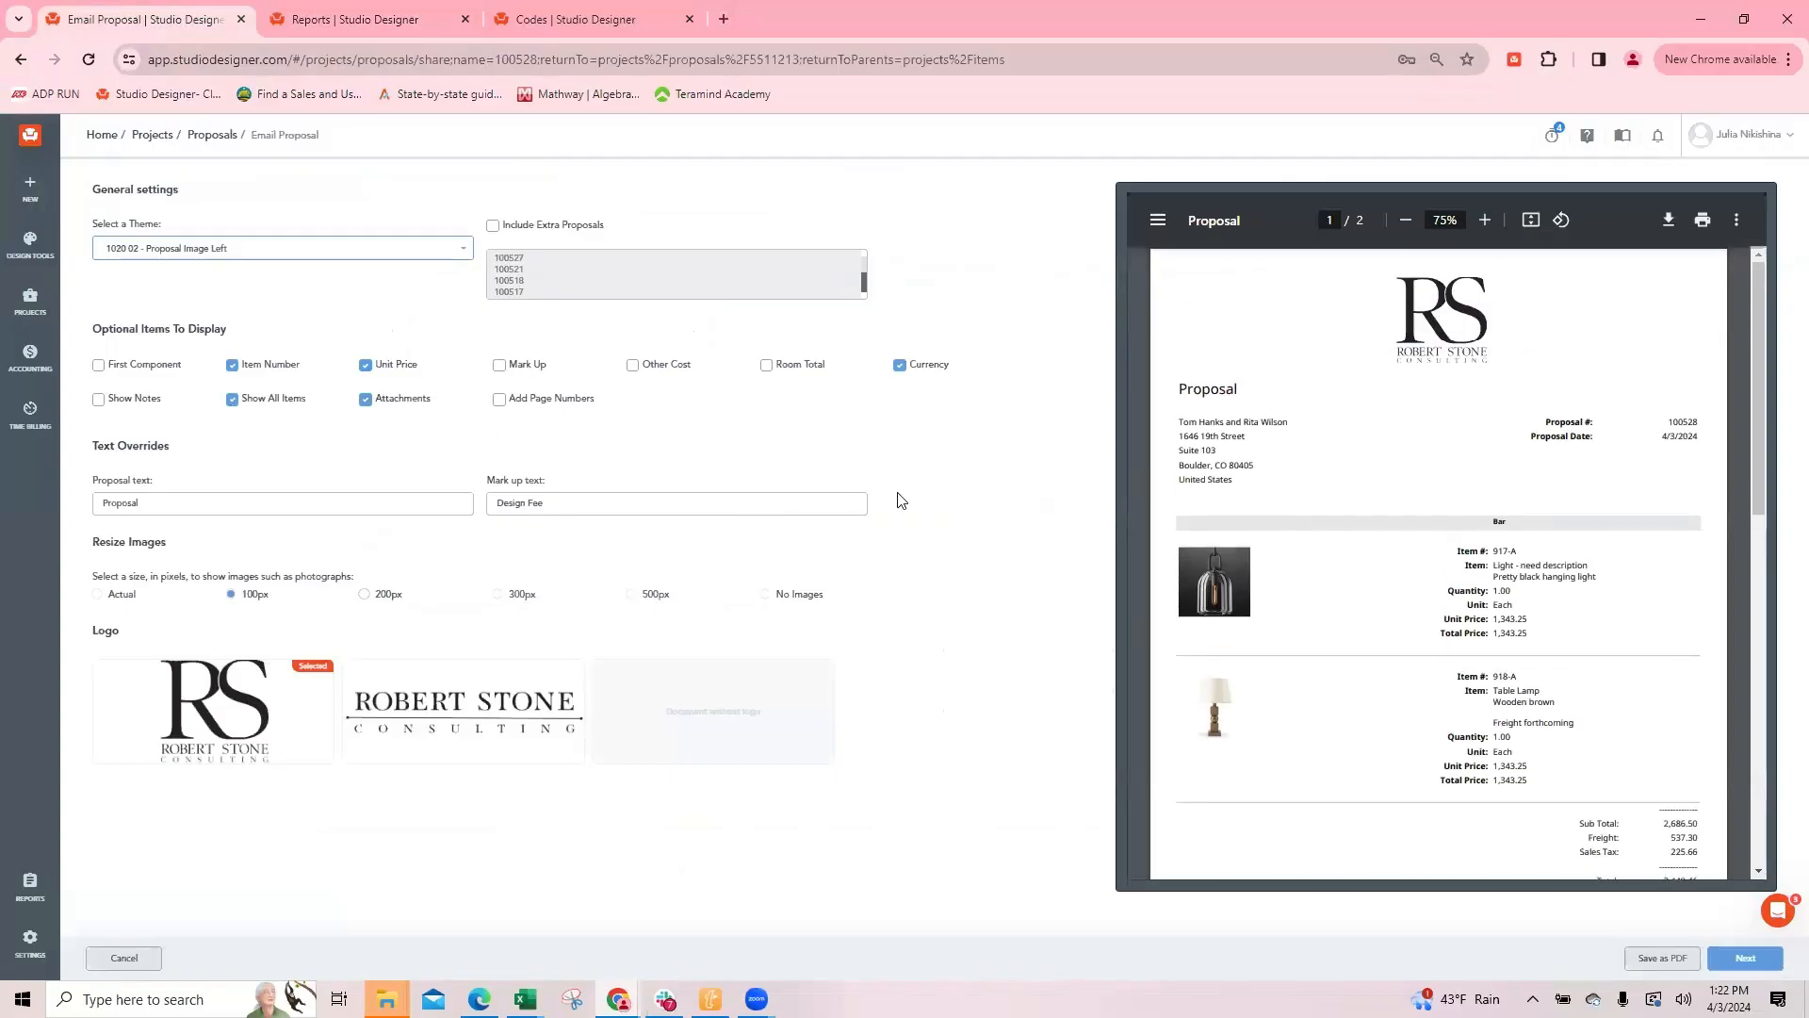
pyautogui.scroll(-4, 1637, 636)
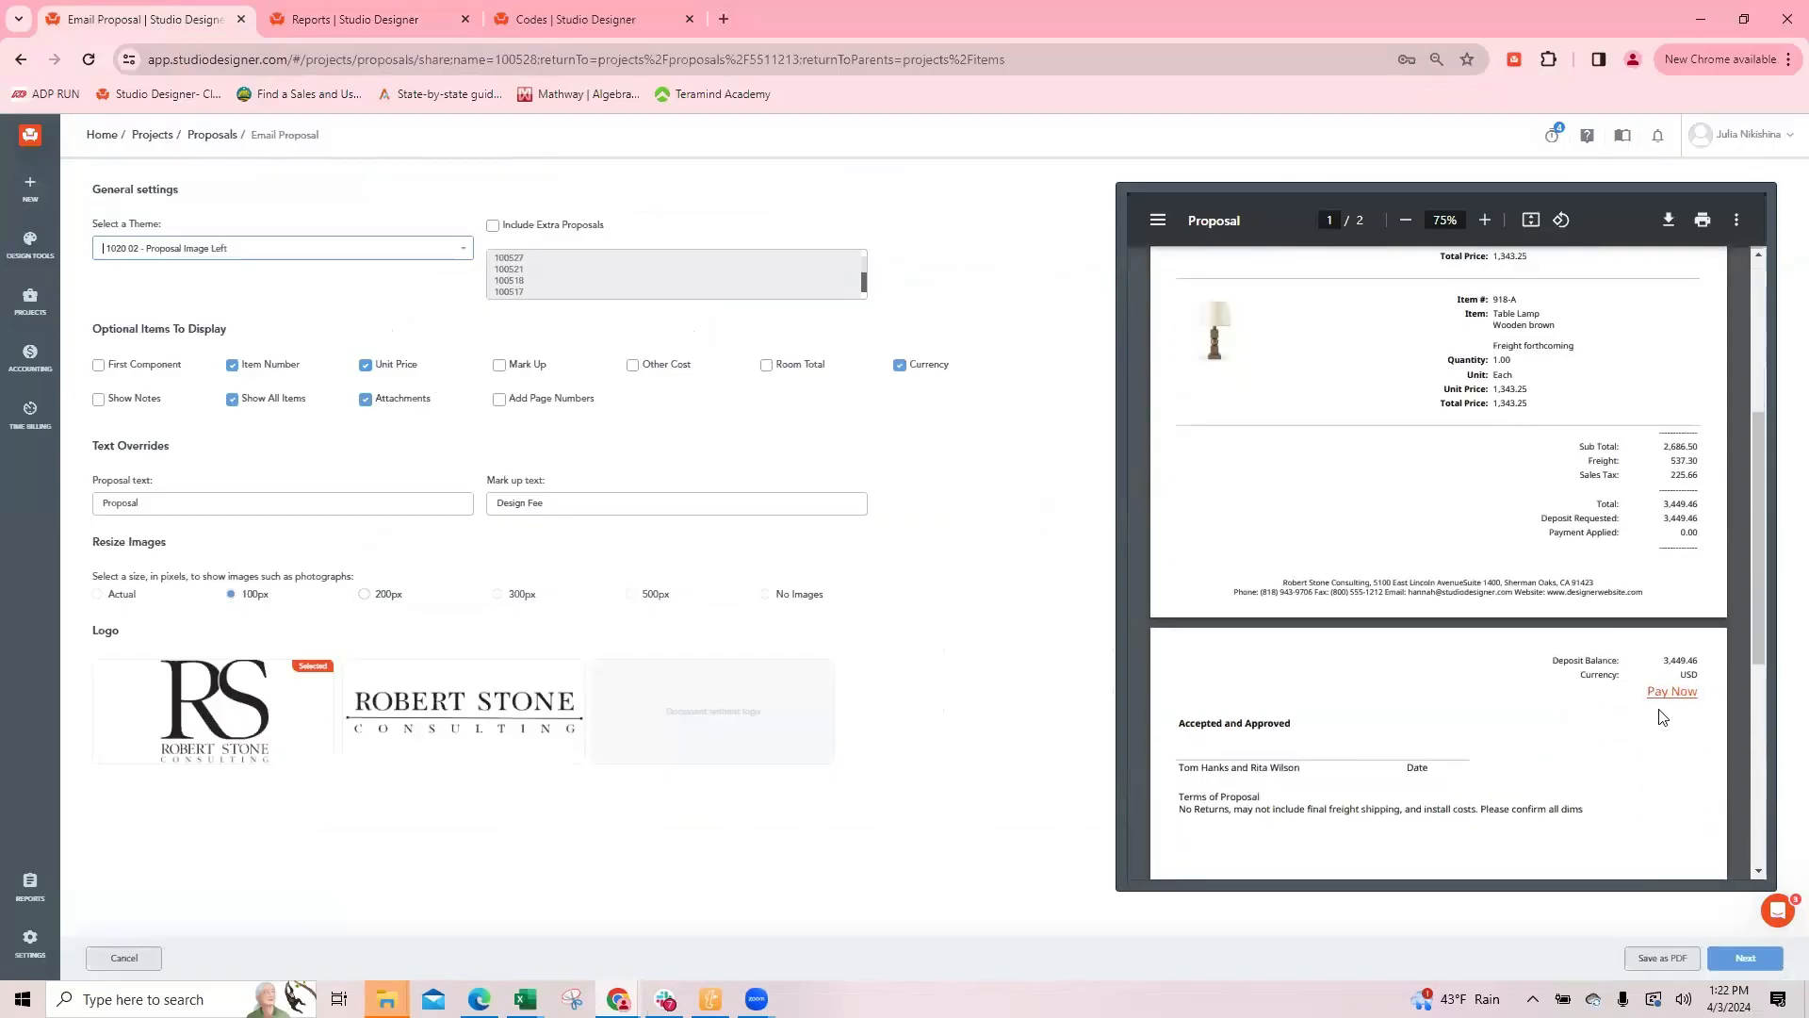
# Step: Open the company's Payment Defaults settings in the second browser tab
pyautogui.click(310, 15)
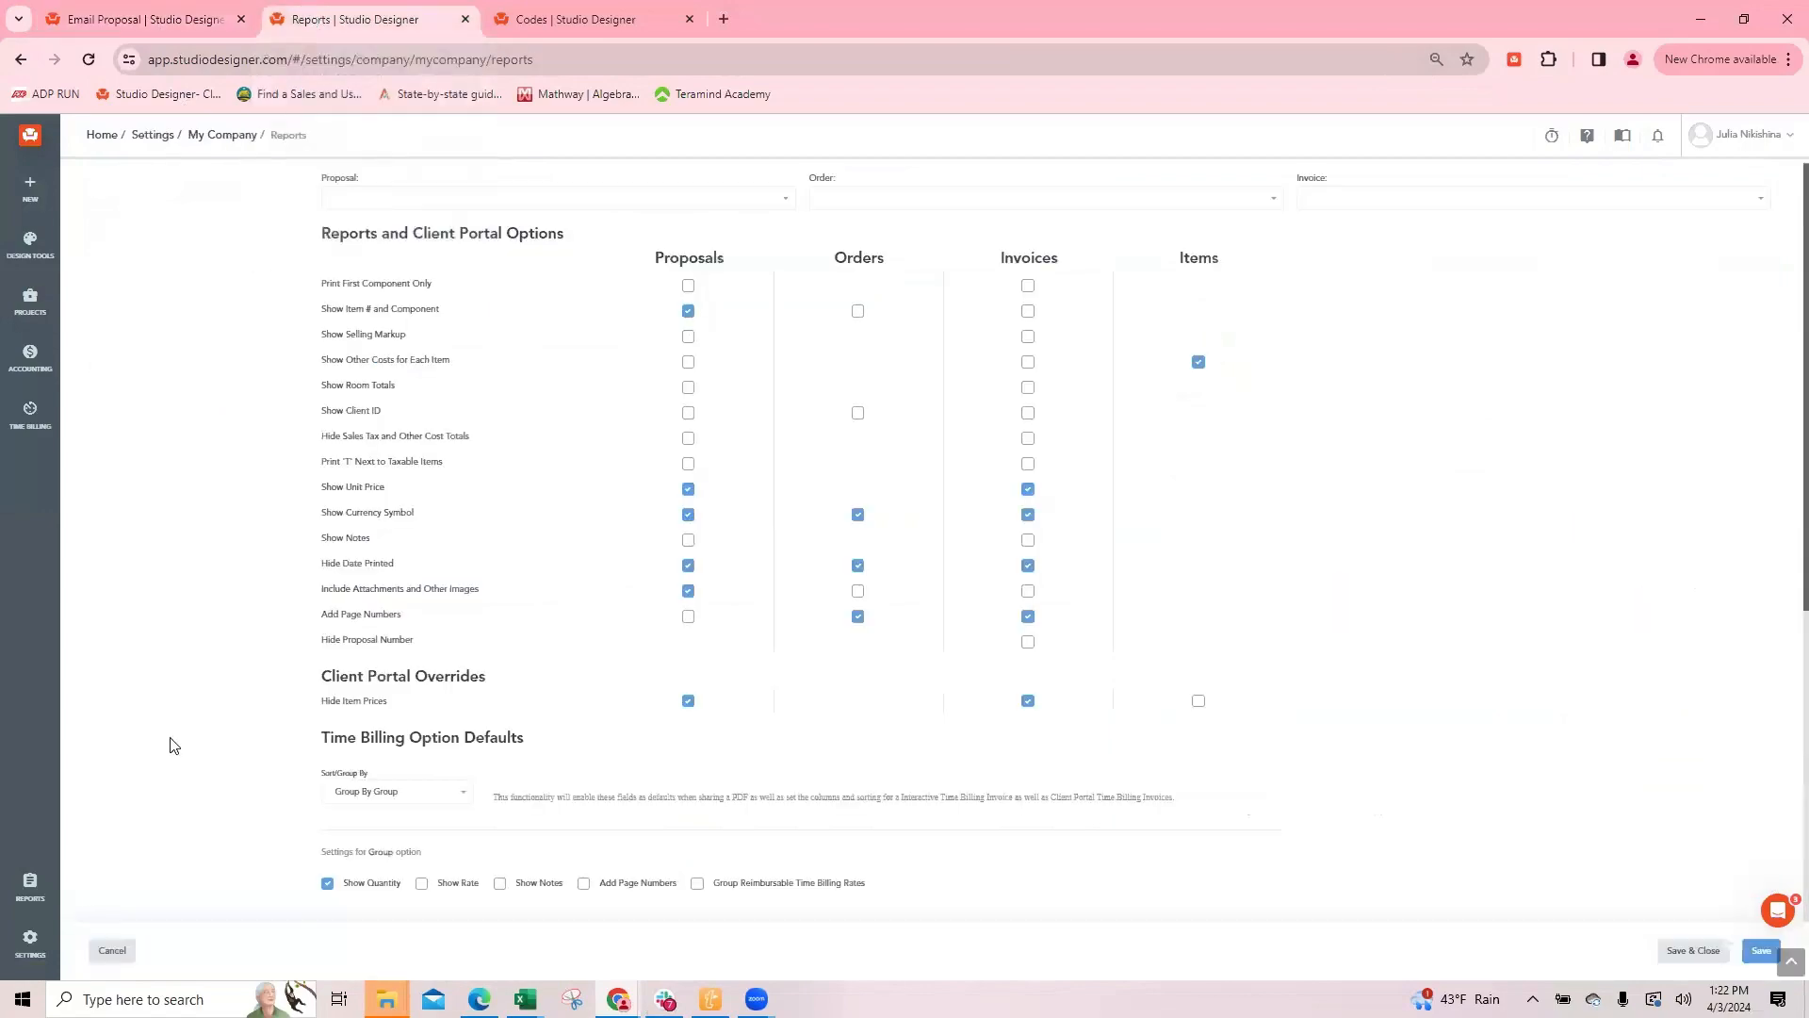
pyautogui.moveTo(29, 943)
pyautogui.click(125, 252)
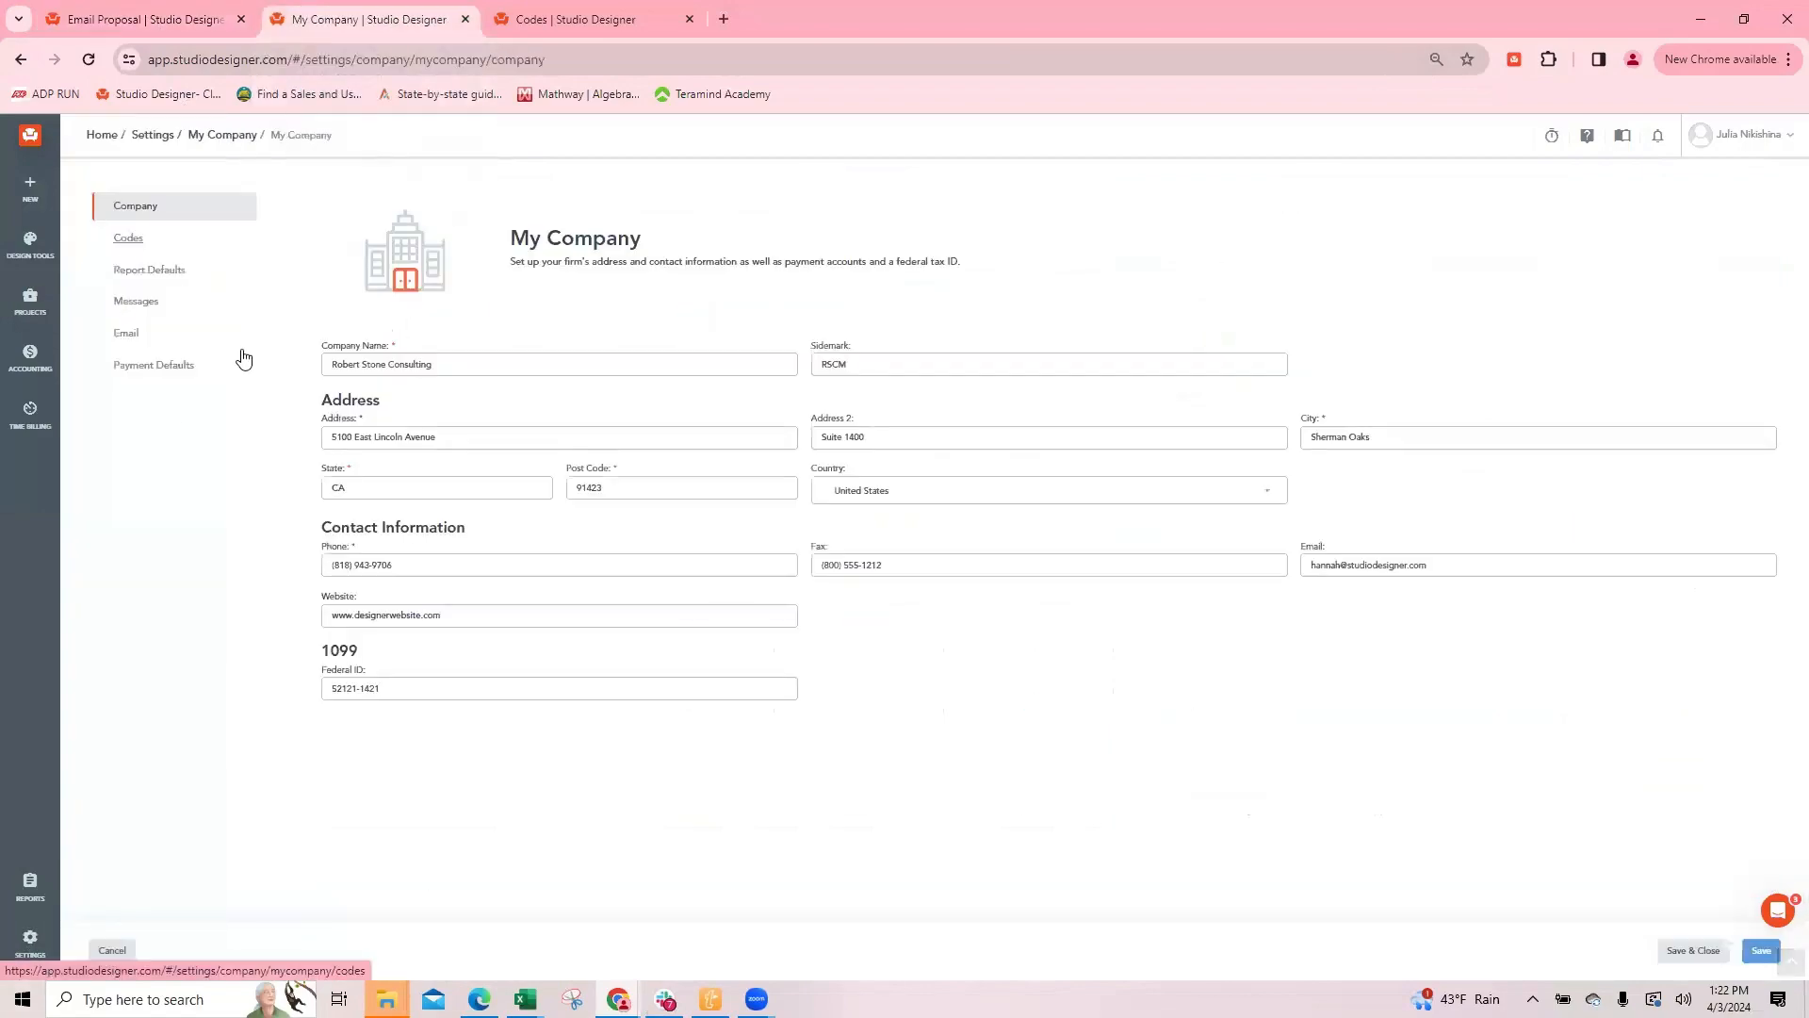
pyautogui.click(163, 366)
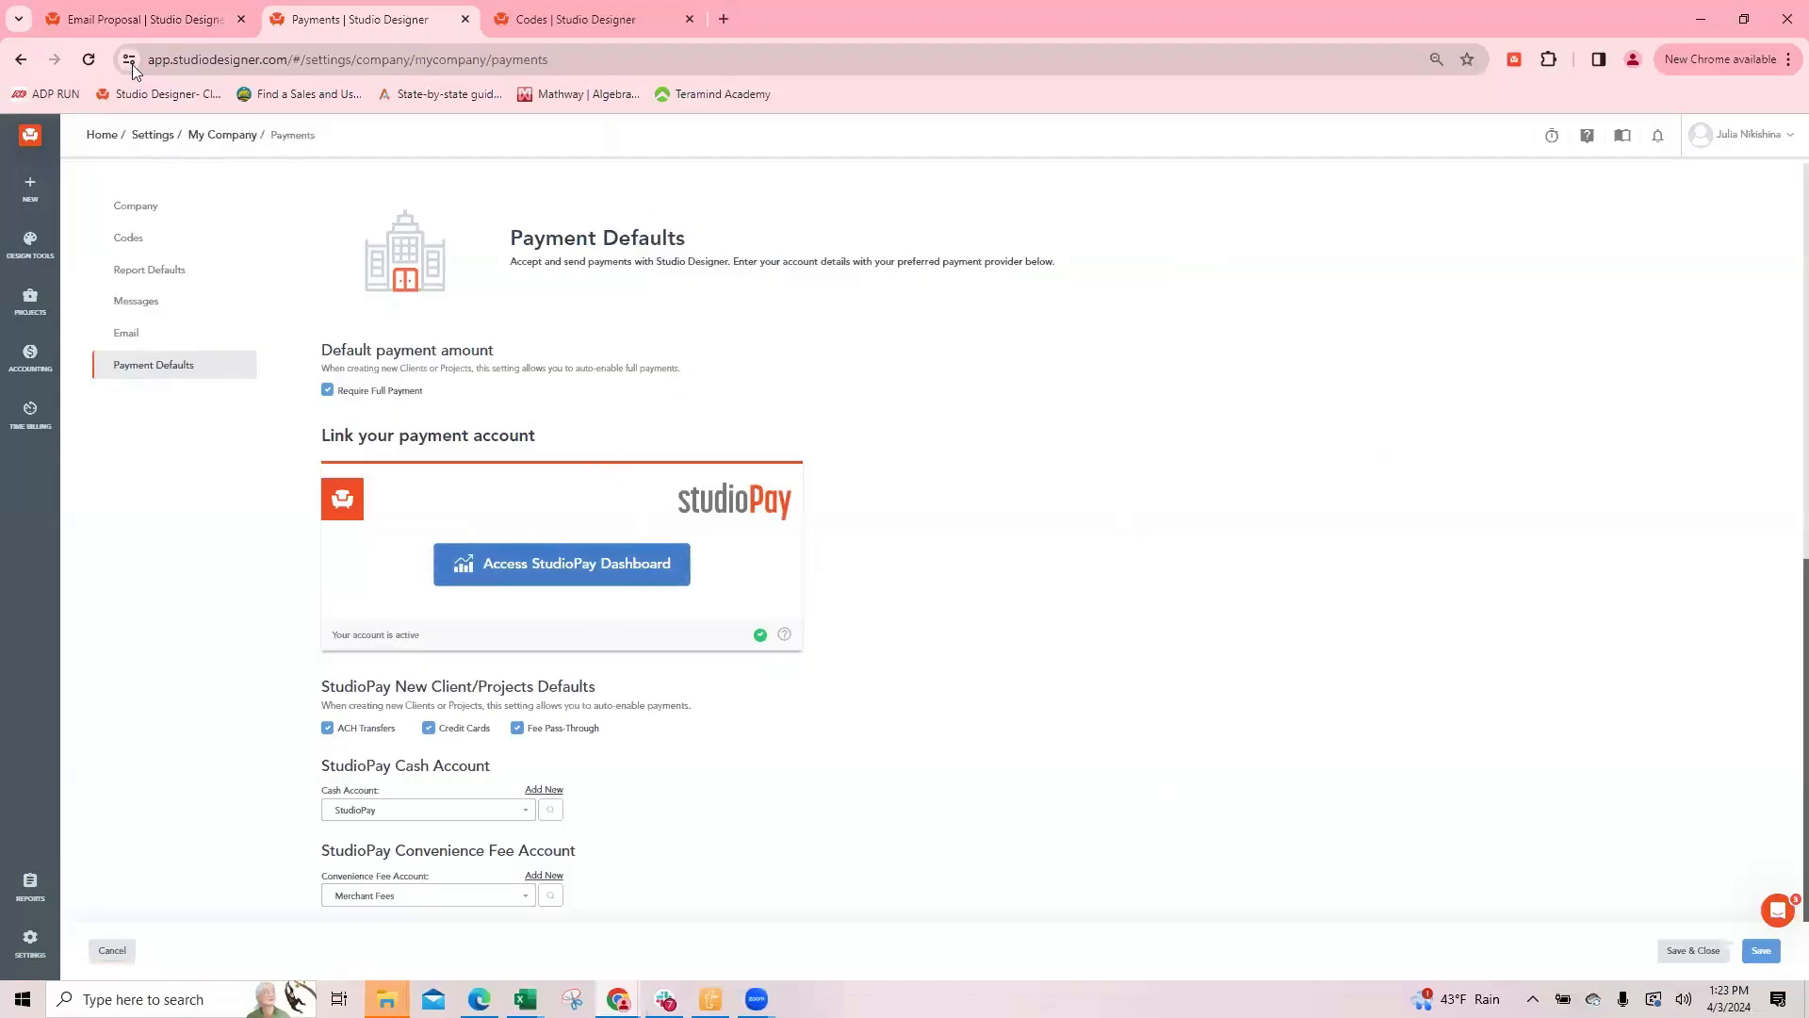
# Step: Examine the item prices, totals, deposit balance and Pay Now link in the proposal preview
pyautogui.click(143, 28)
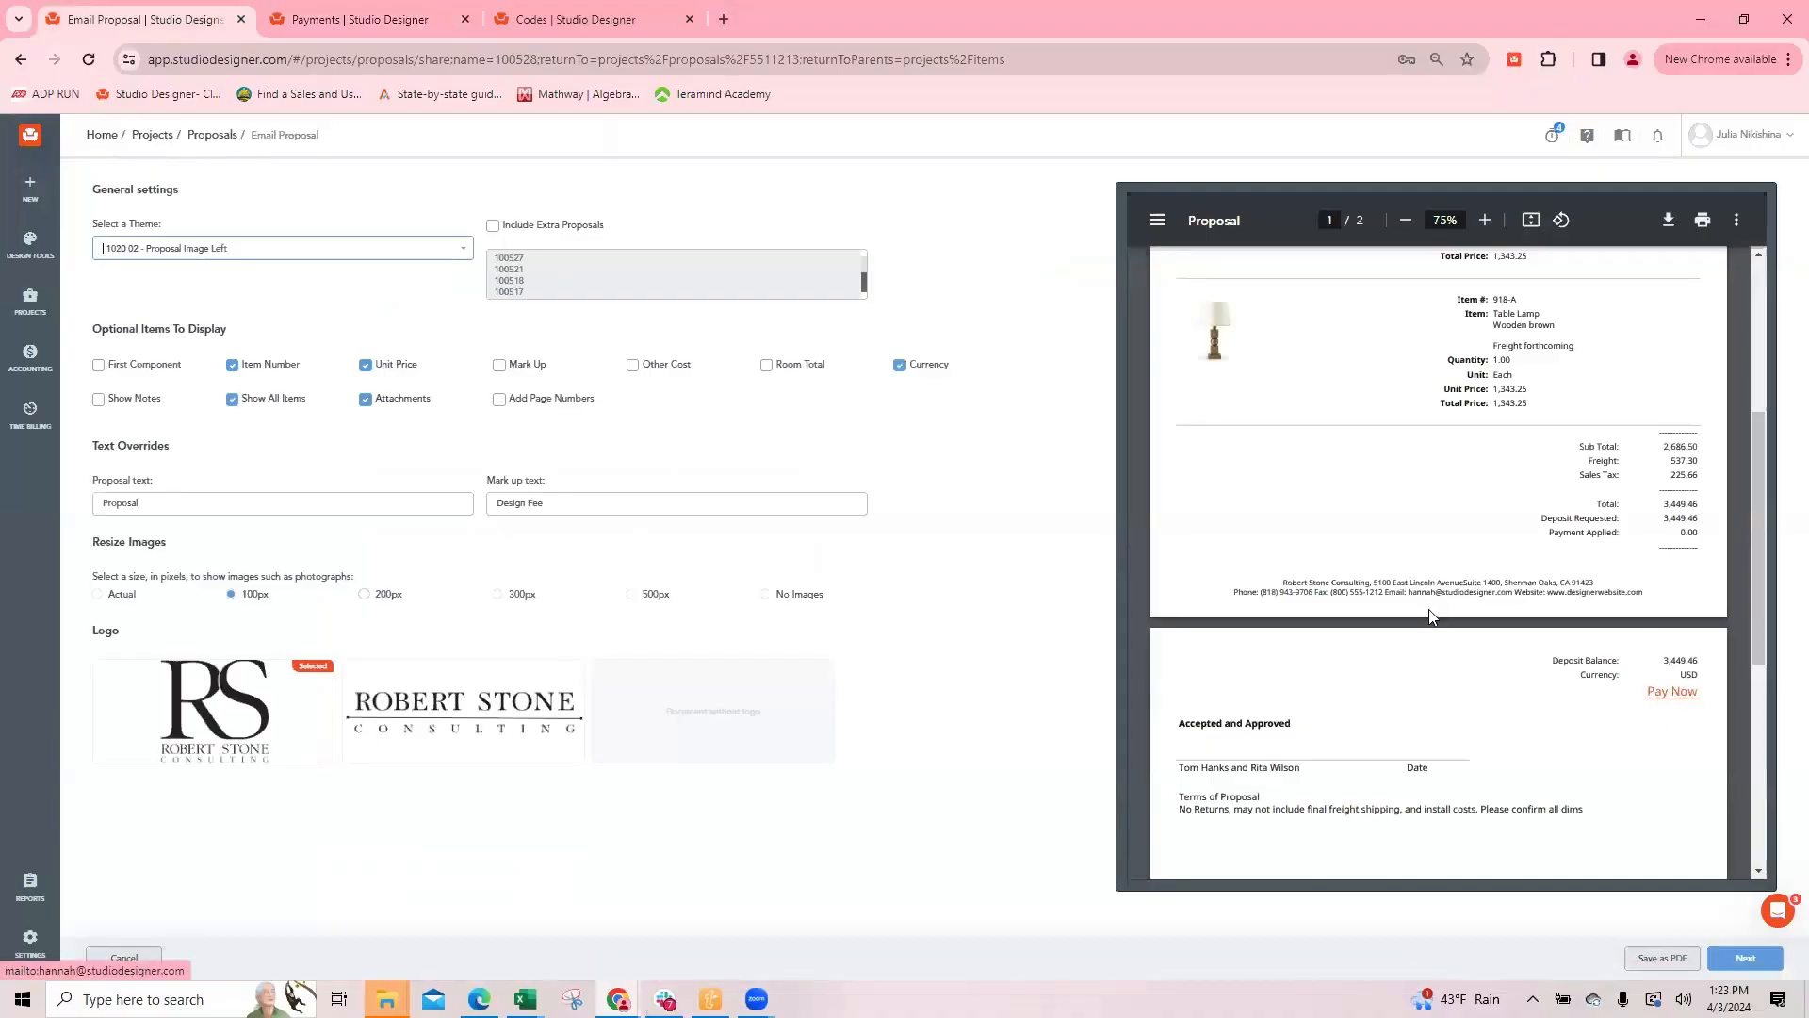
pyautogui.scroll(3, 1347, 580)
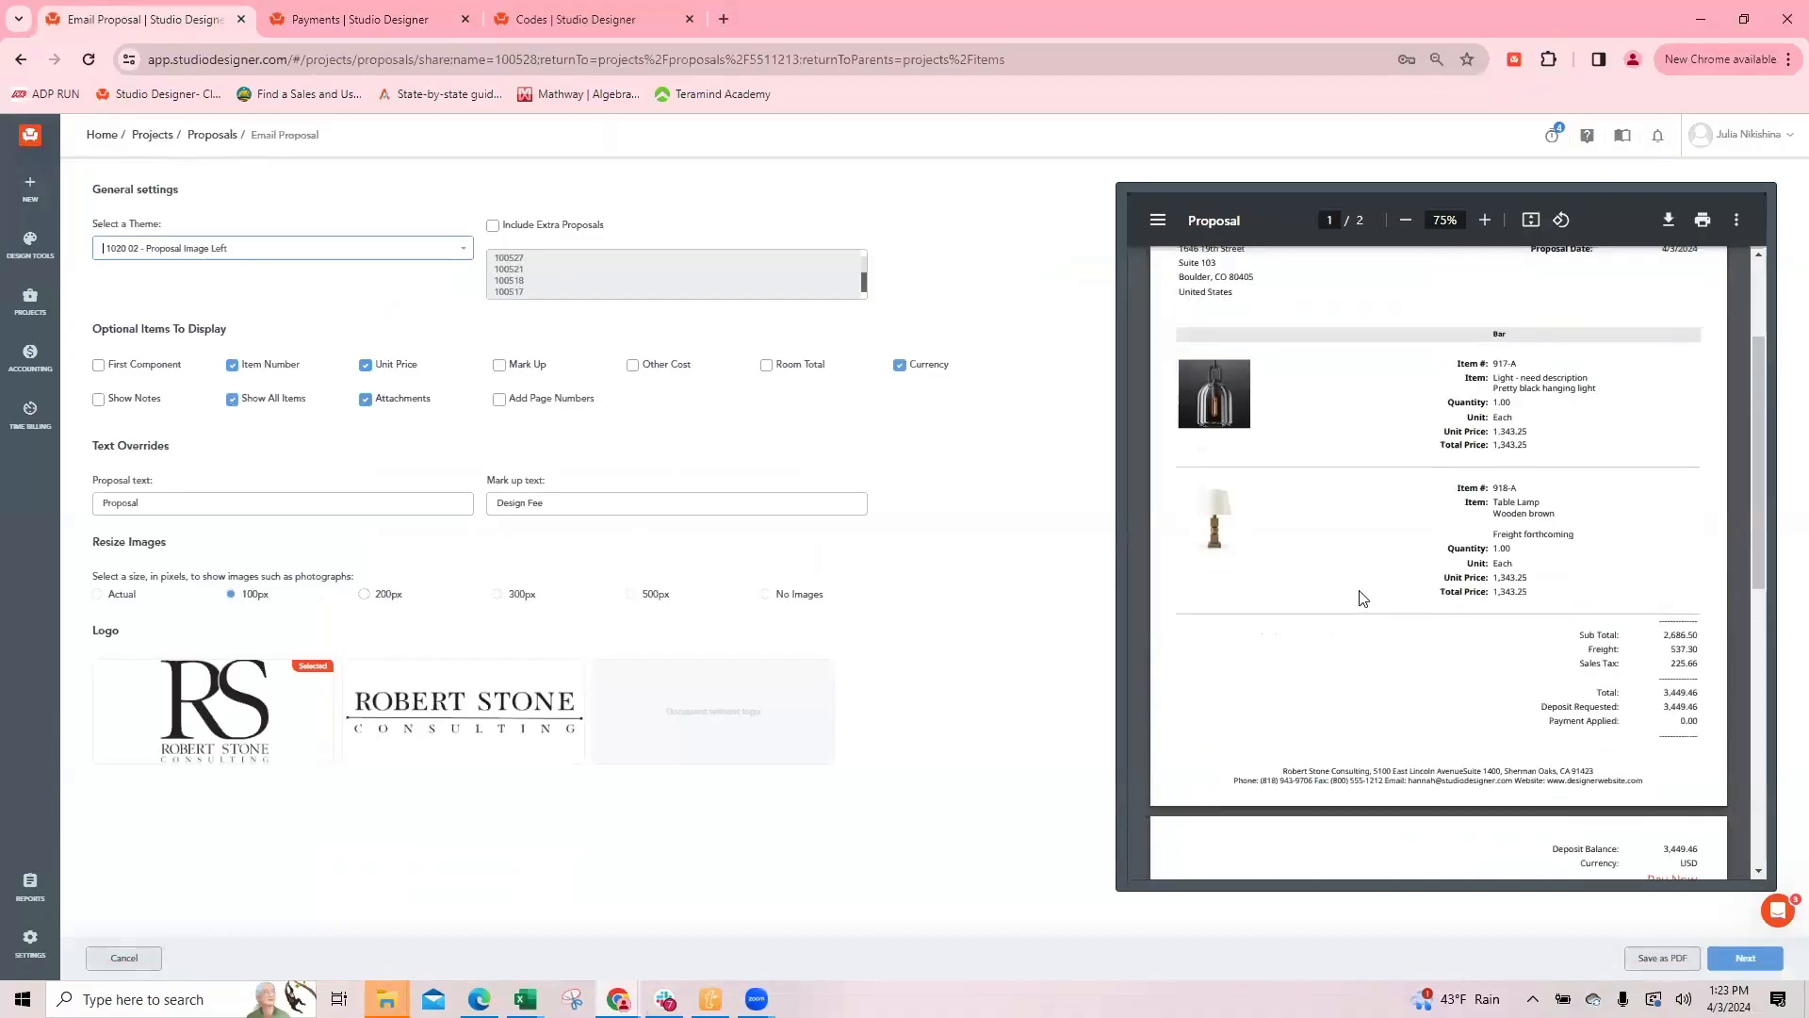
pyautogui.scroll(-5, 1414, 669)
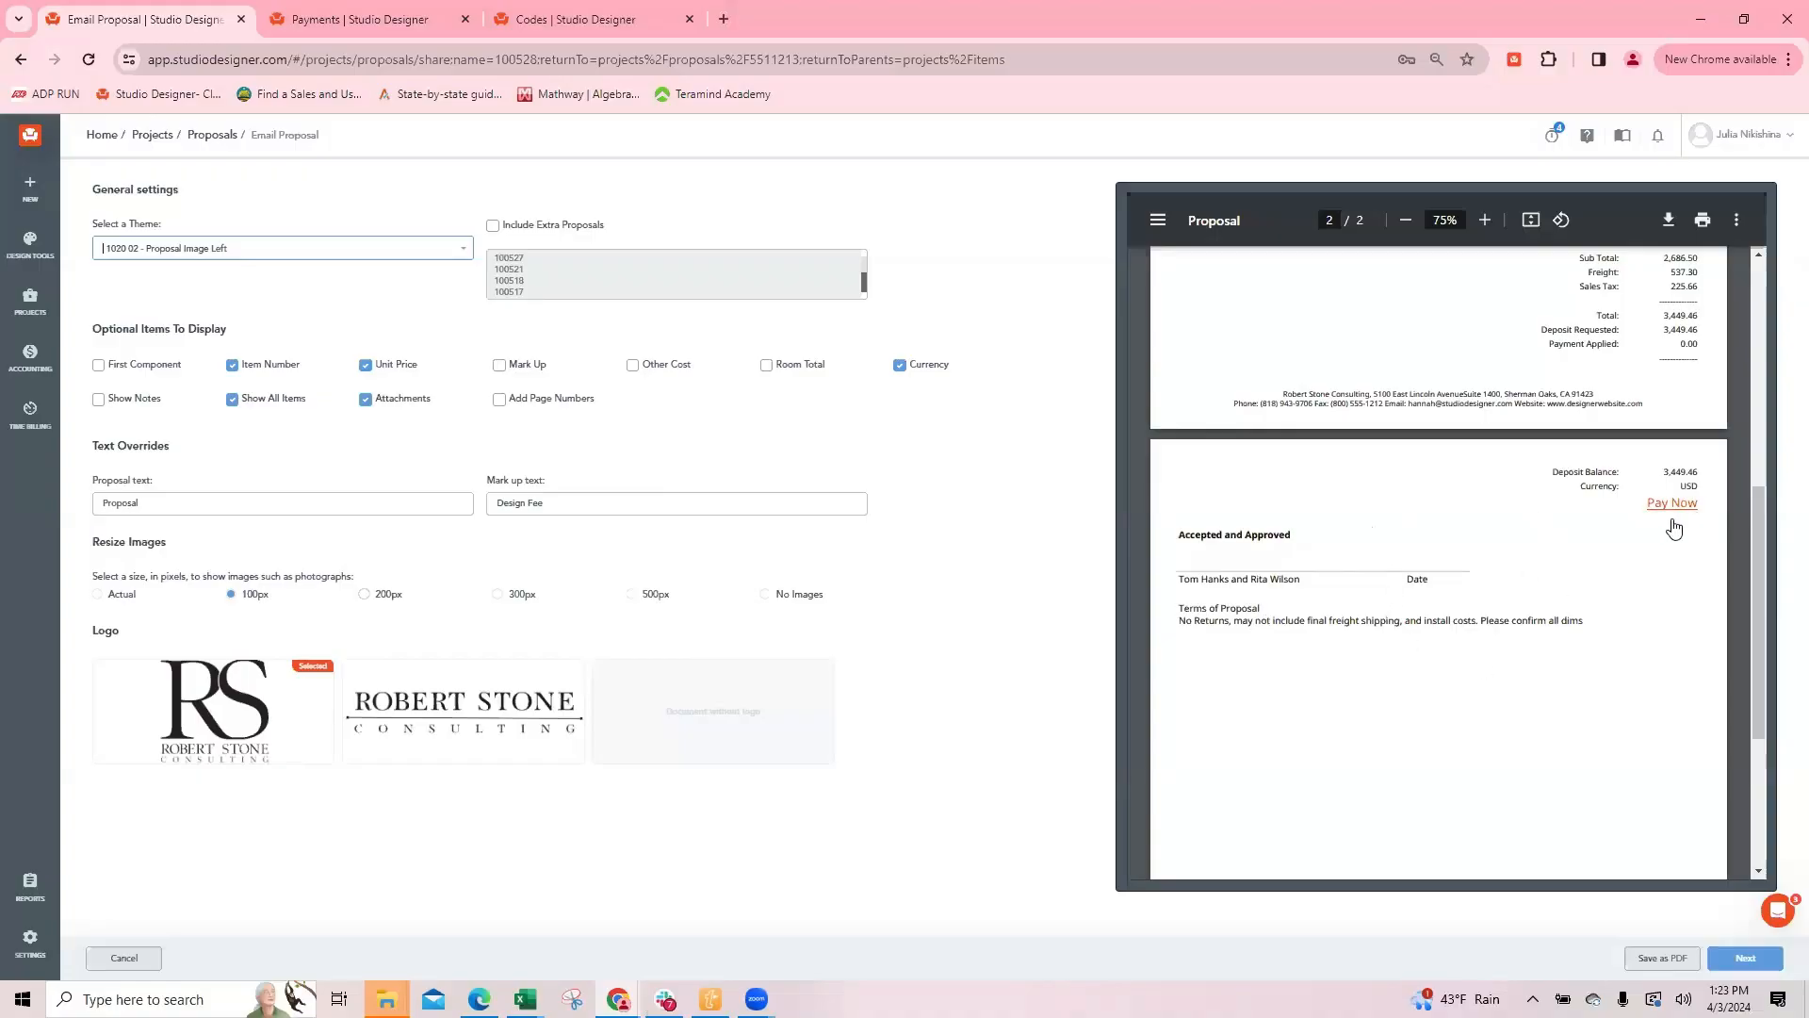
# Step: Examine the Require Full Payment default and the StudioPay client settings in the company's Payment Defaults
pyautogui.click(333, 22)
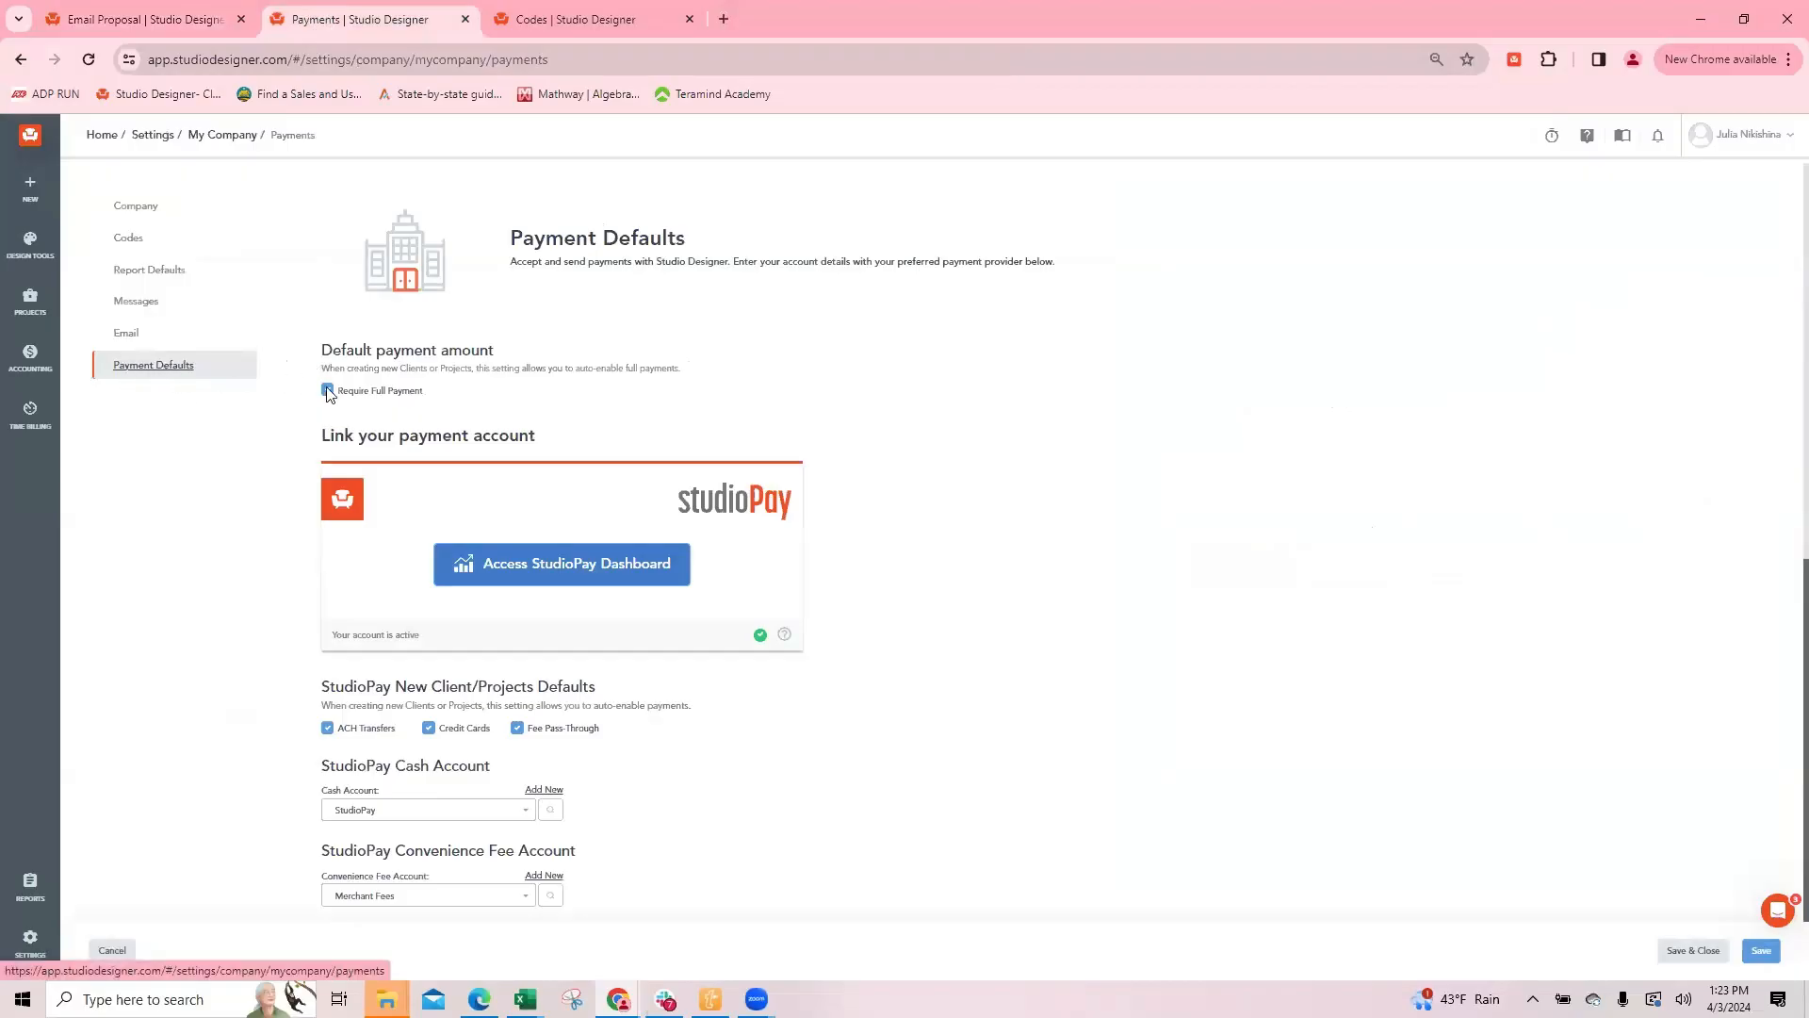
pyautogui.scroll(-2, 697, 608)
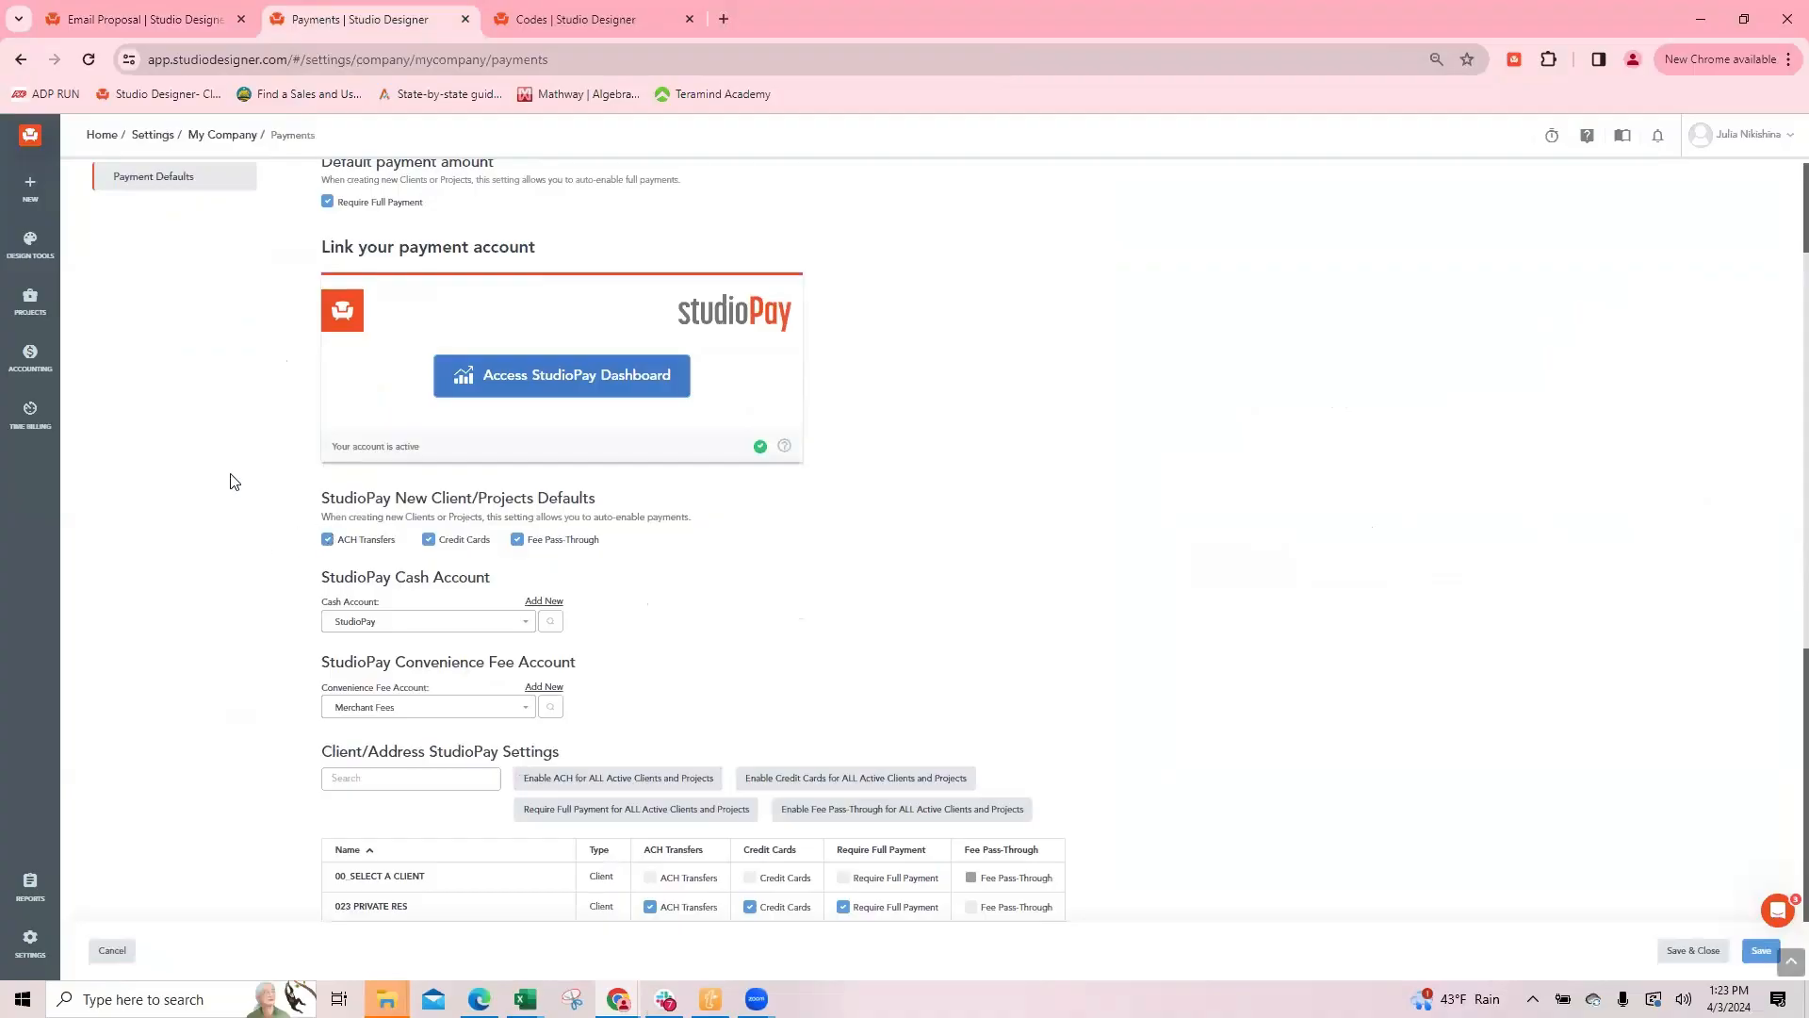
pyautogui.scroll(1, 397, 239)
pyautogui.moveTo(431, 300); pyautogui.dragTo(320, 317)
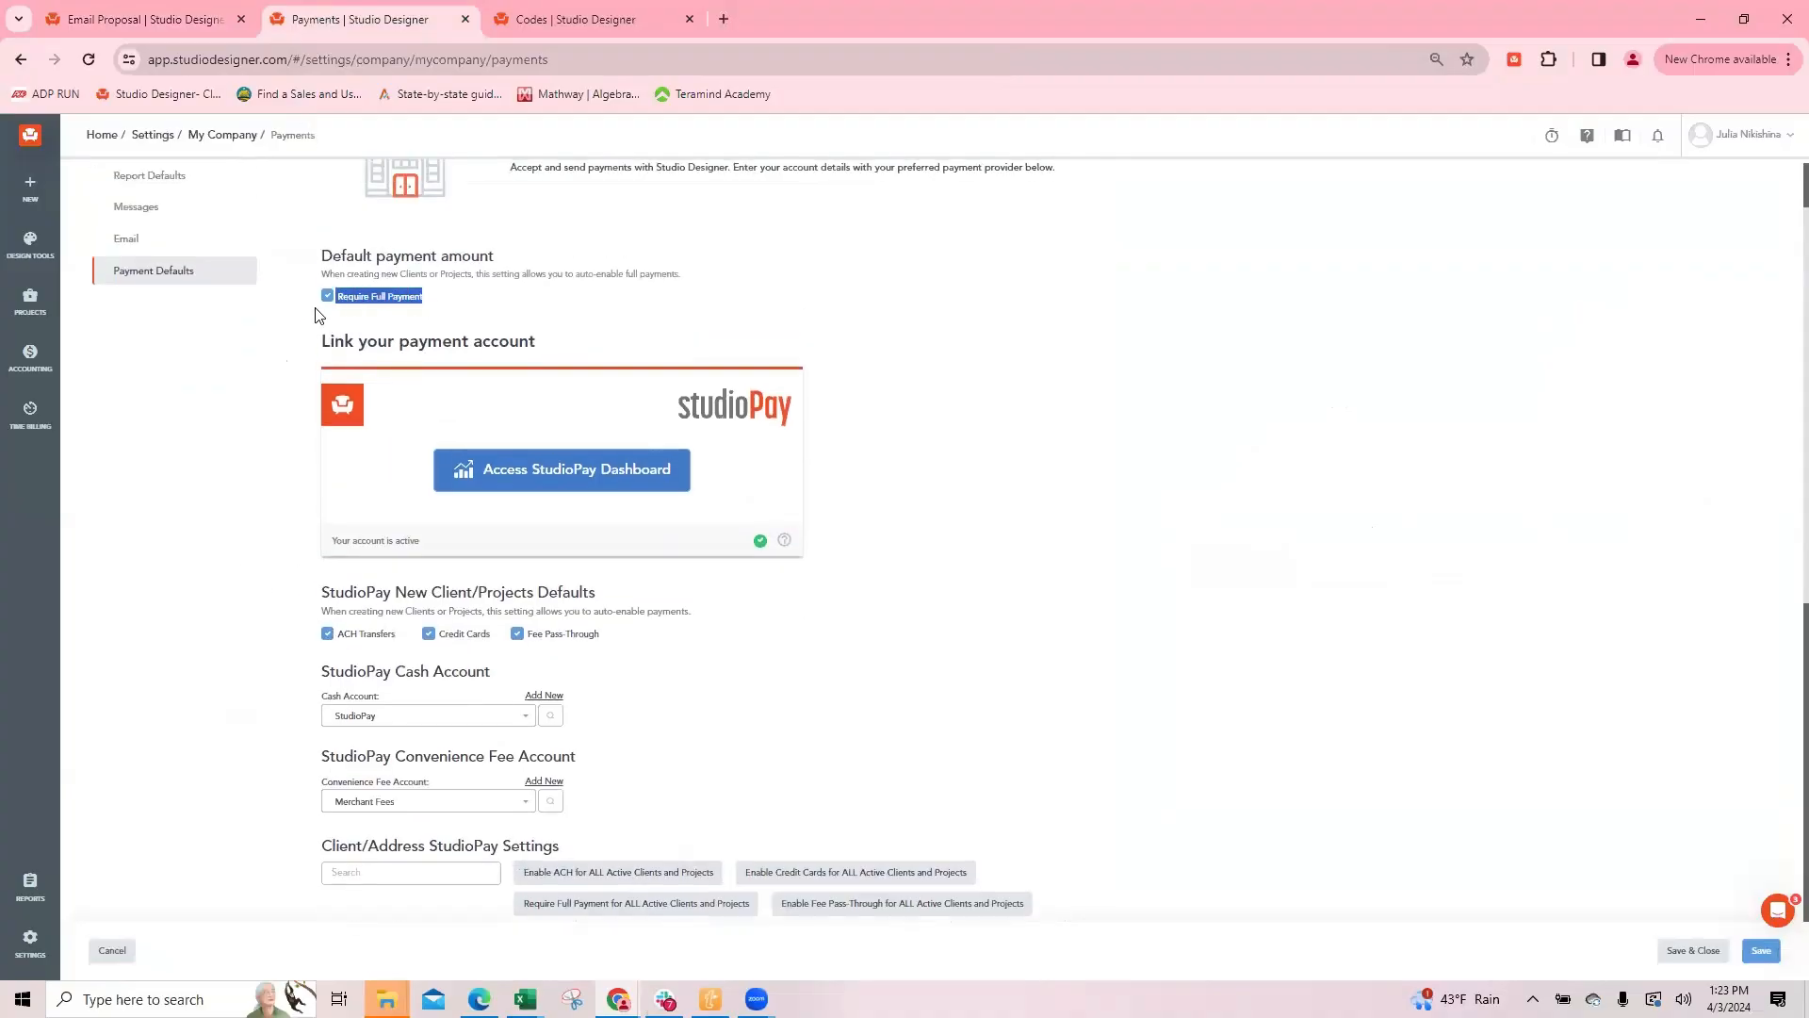
pyautogui.click(440, 329)
# Step: Open the 19TH ST project's address record in the third browser tab and show its payment settings
pyautogui.click(539, 17)
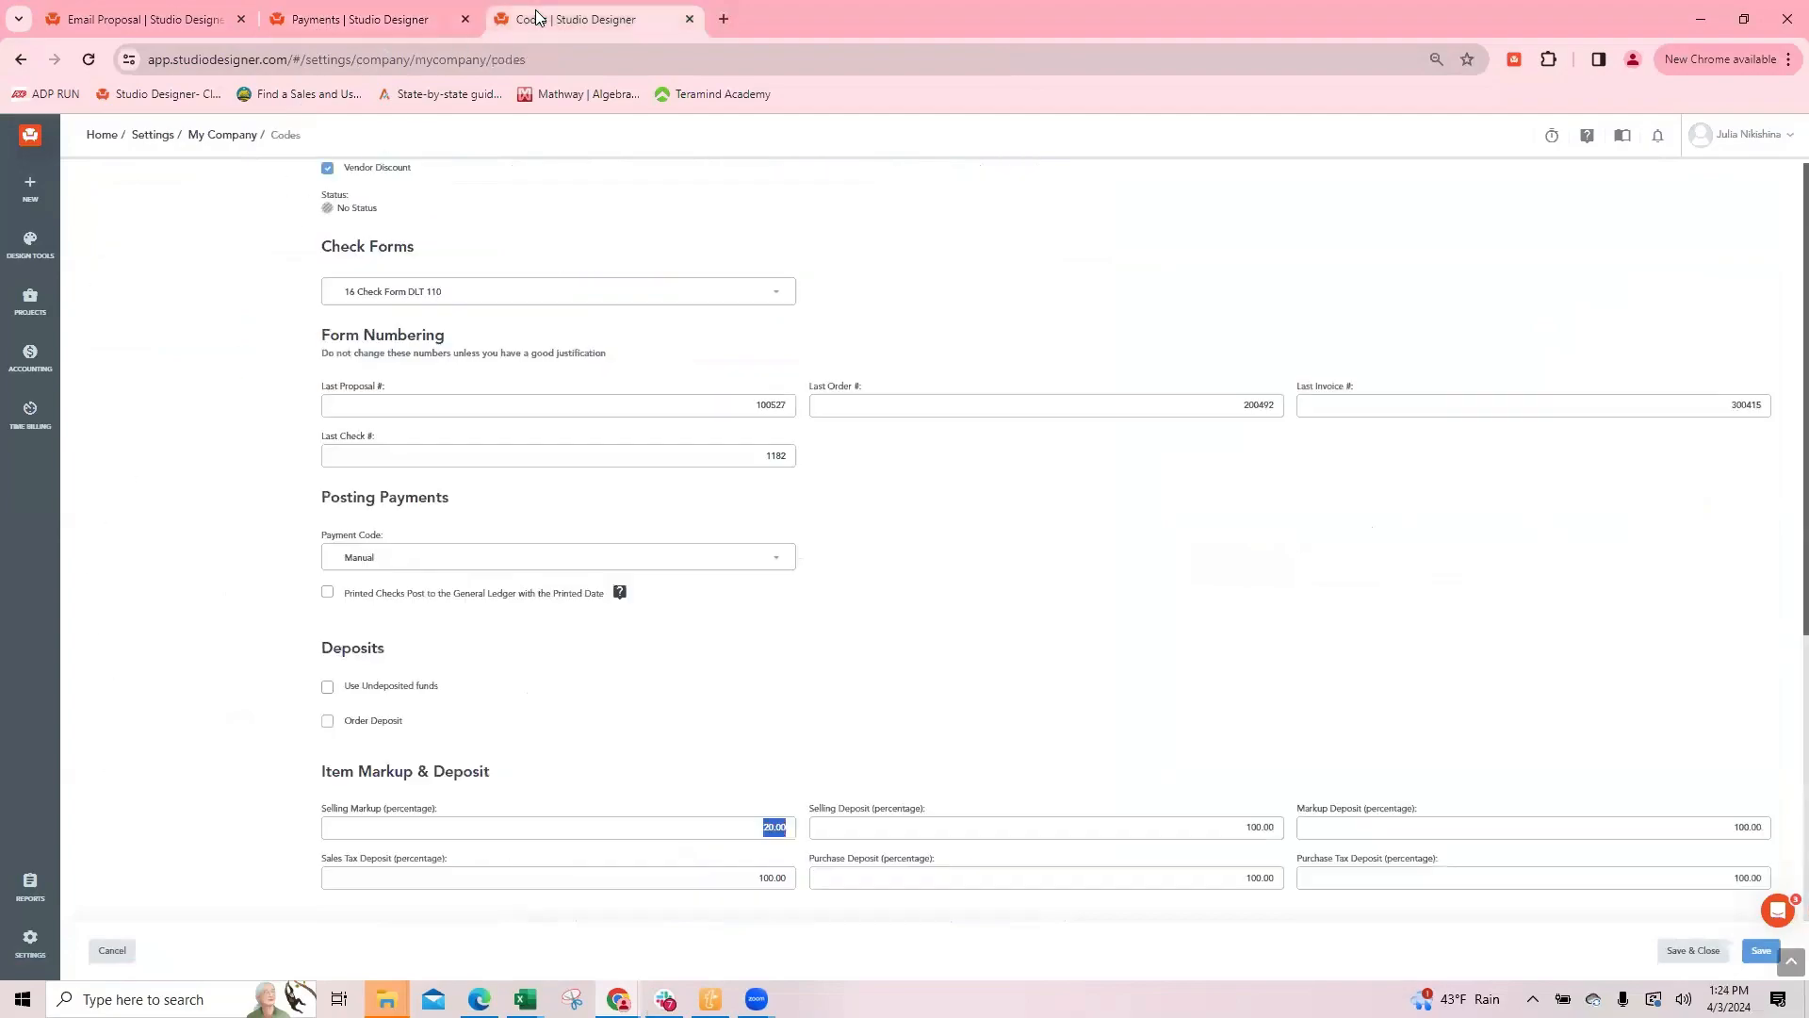
pyautogui.click(49, 253)
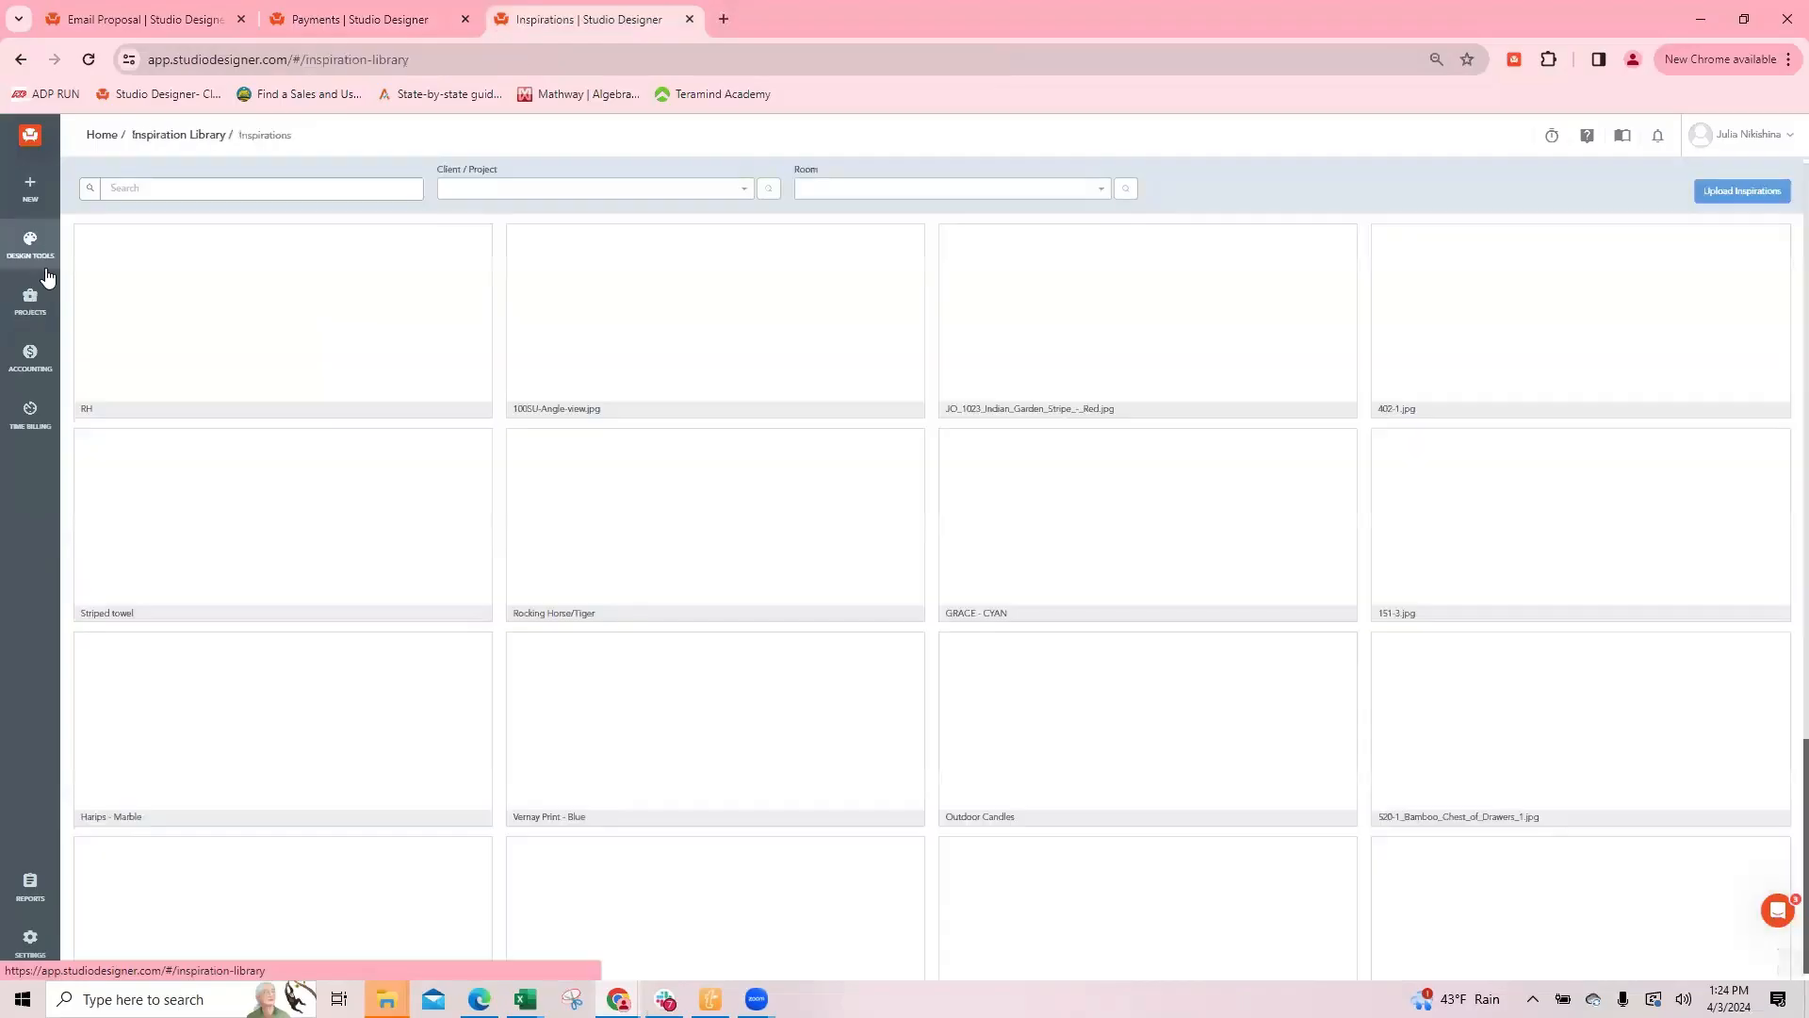
pyautogui.moveTo(31, 297)
pyautogui.click(114, 292)
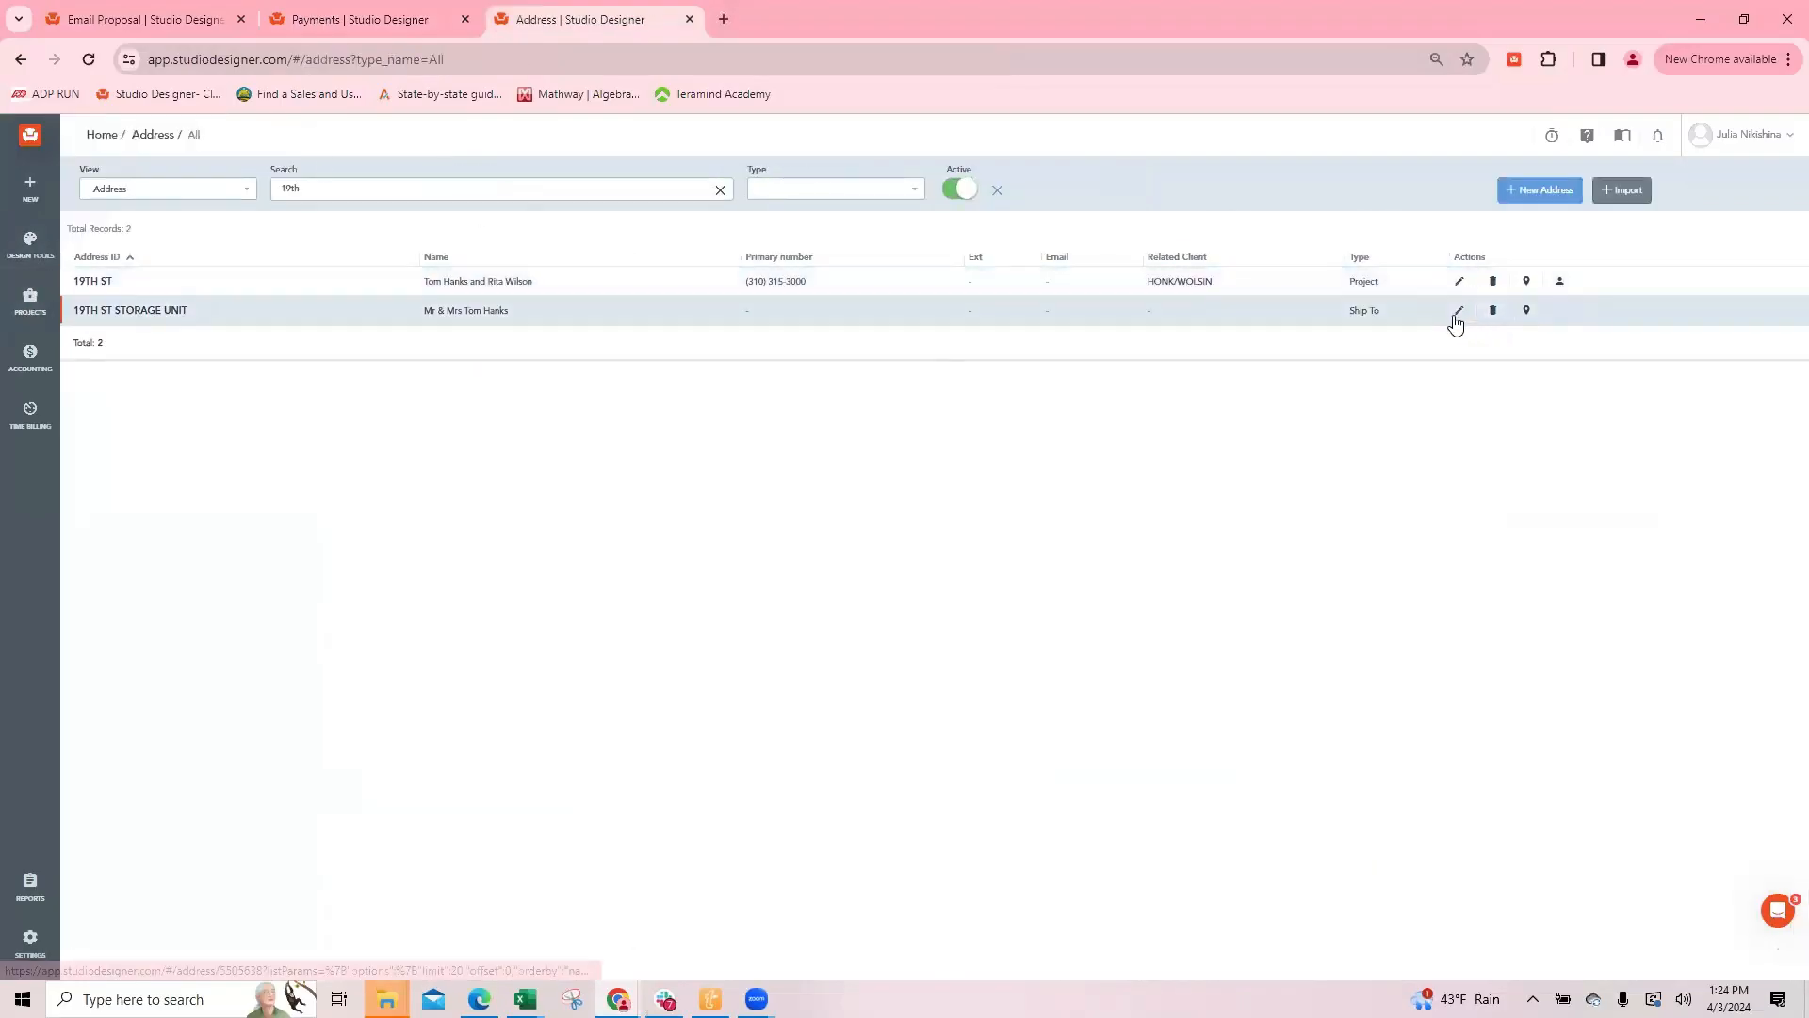
pyautogui.click(1459, 281)
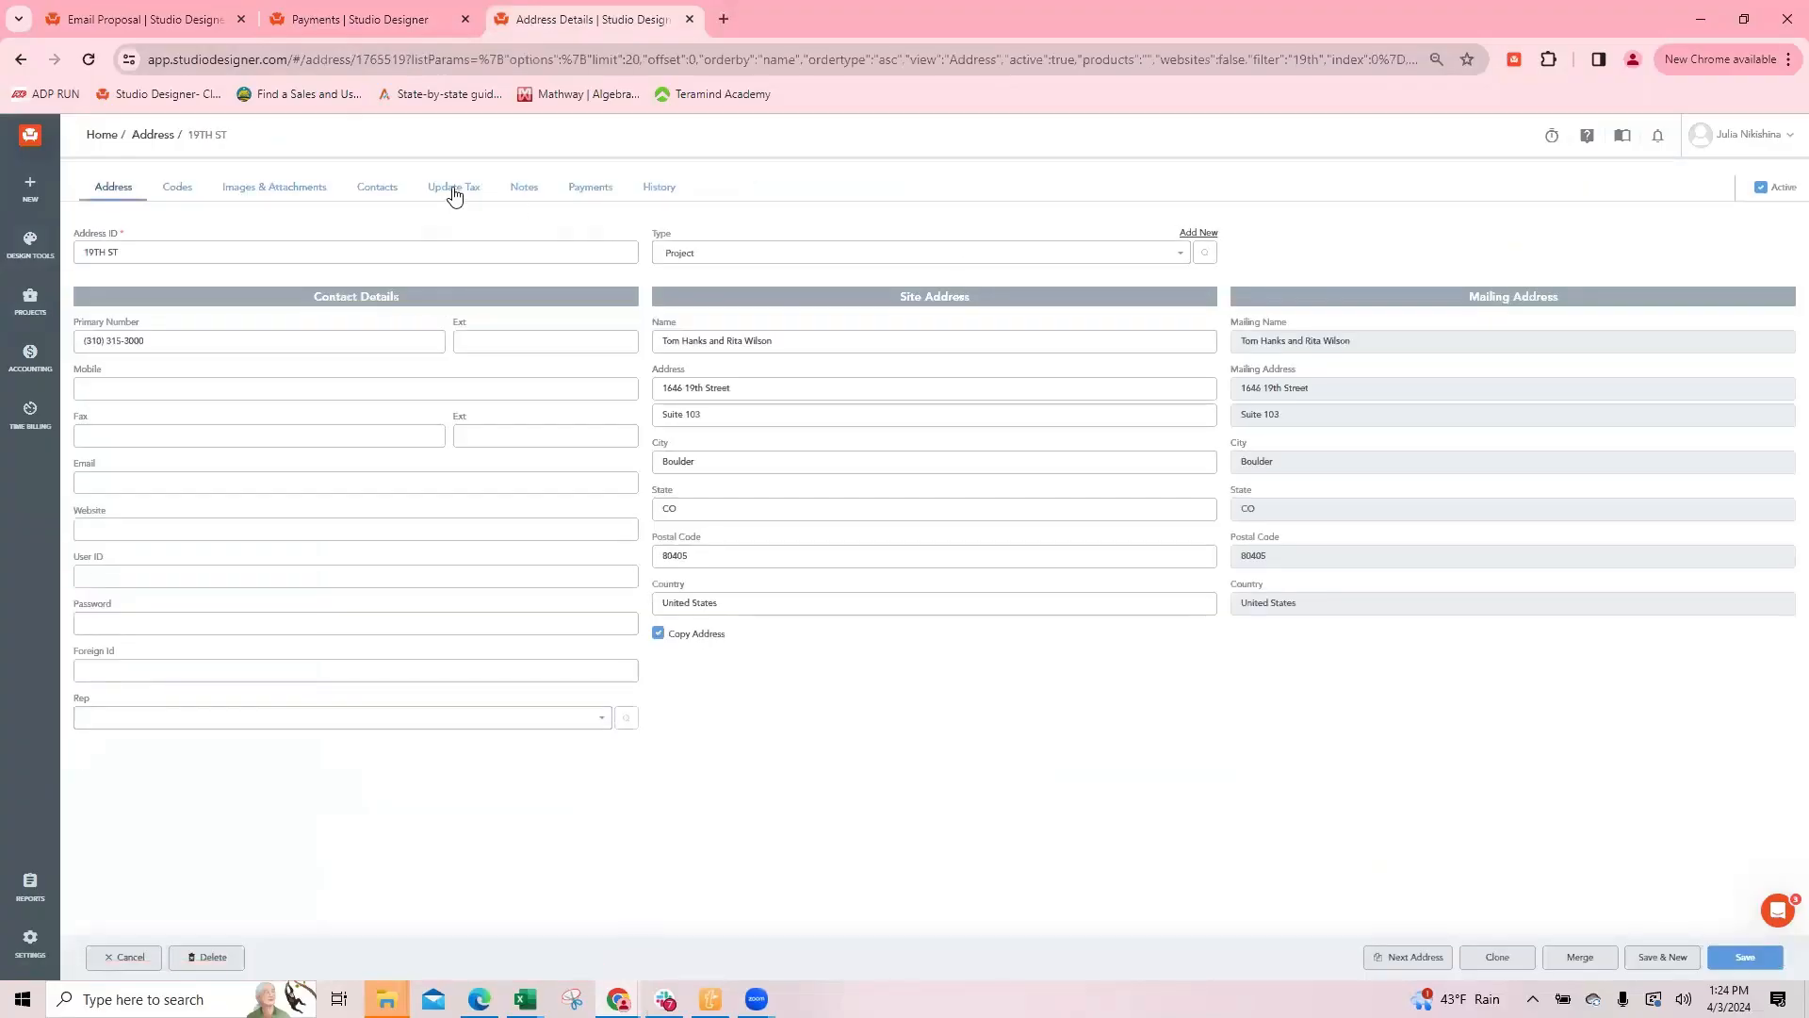
pyautogui.click(586, 187)
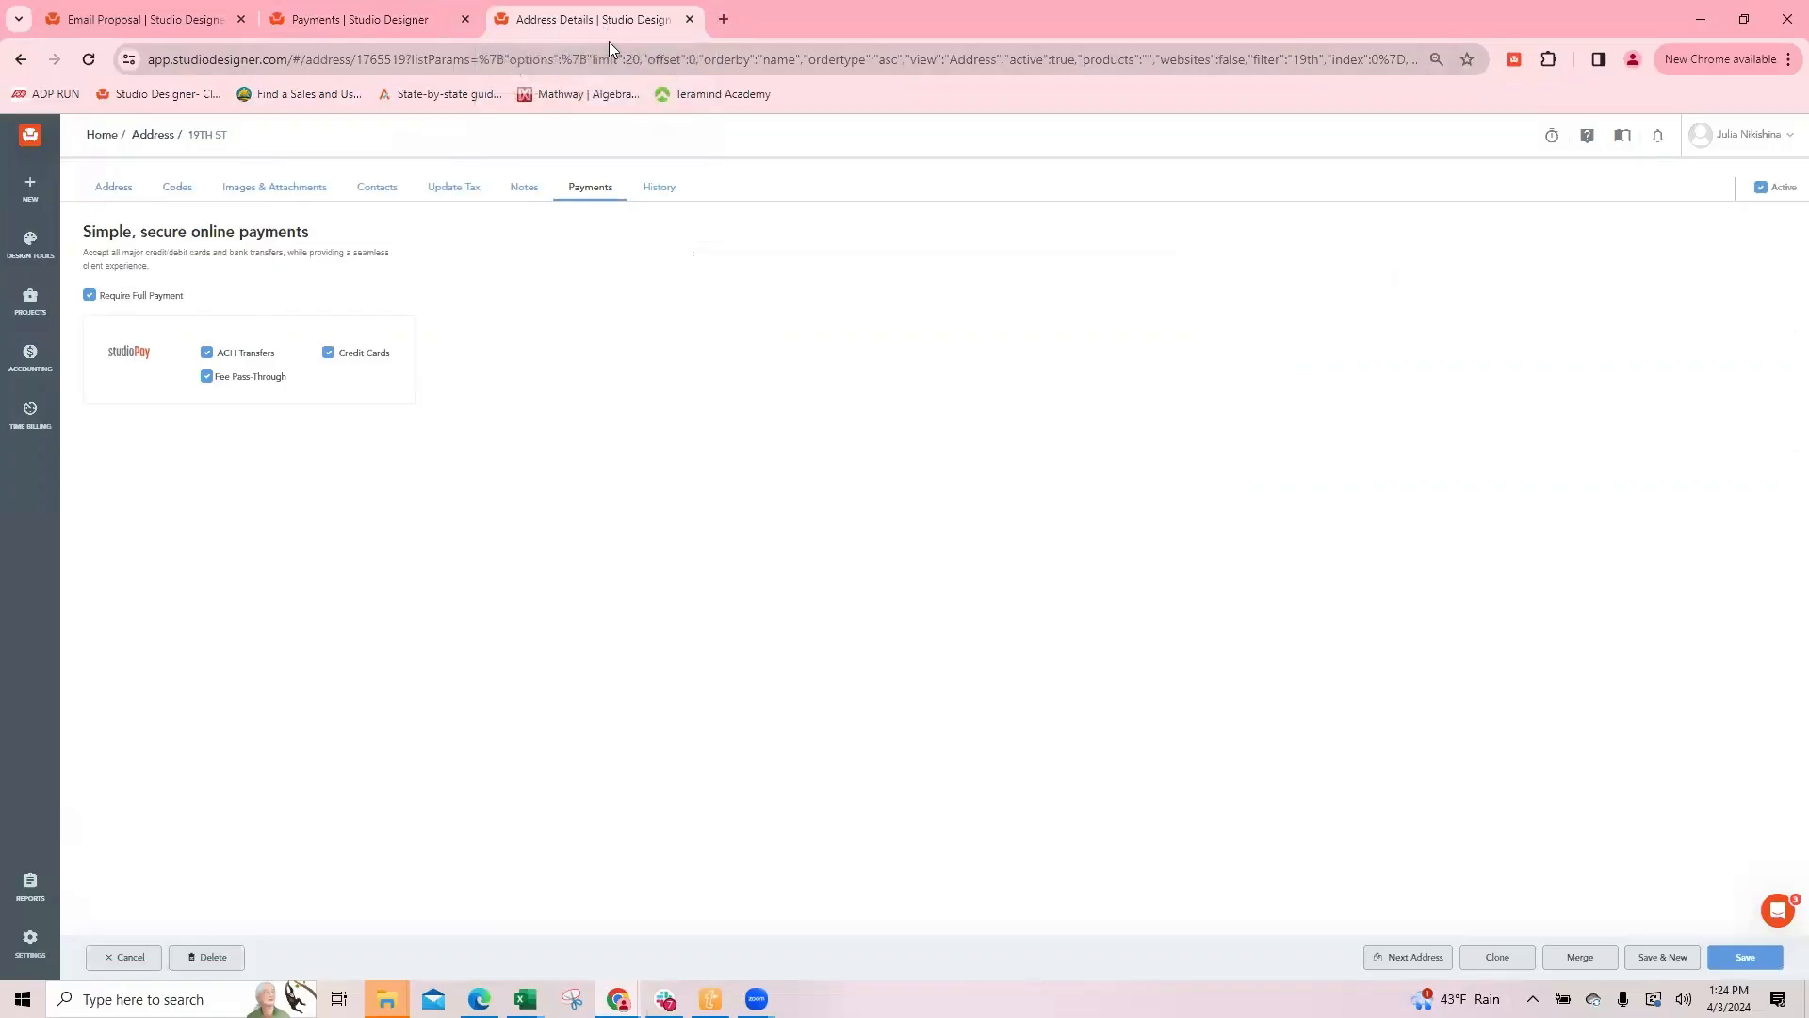
# Step: Compare the proposal preview's deposit and Pay Now section with the company payment defaults and the 19TH ST payment settings
pyautogui.click(144, 22)
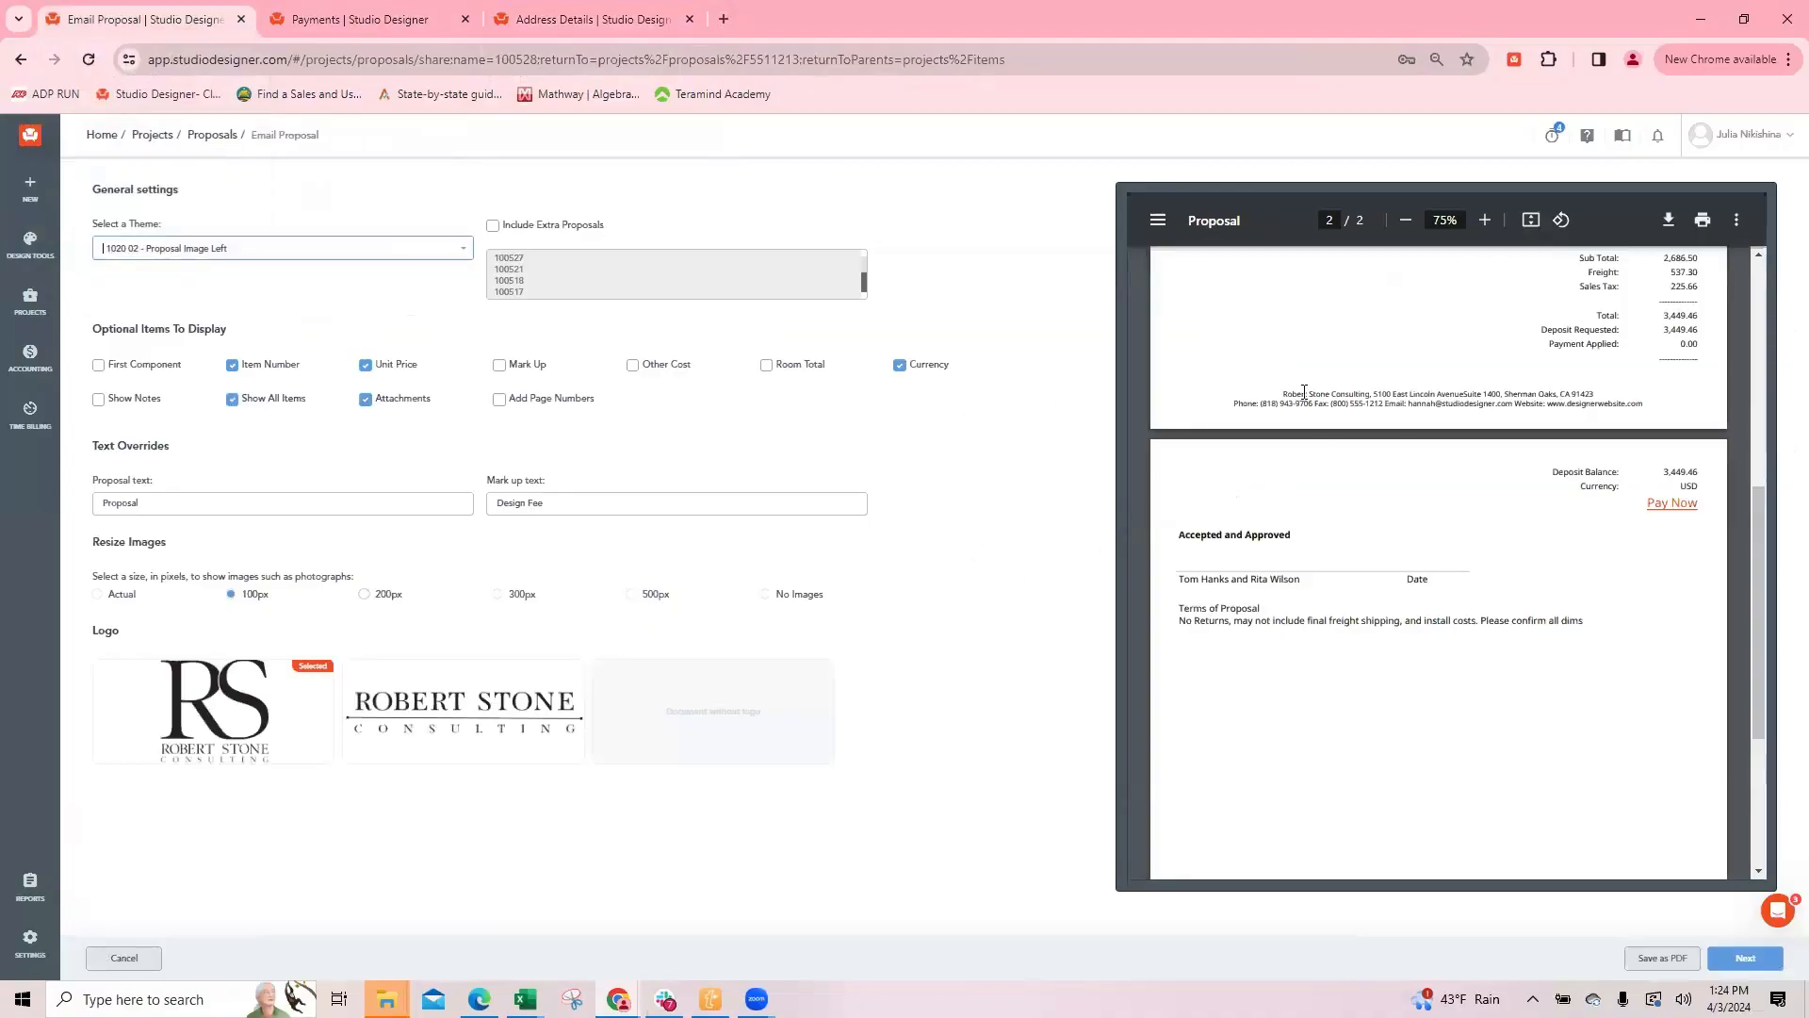
pyautogui.click(348, 21)
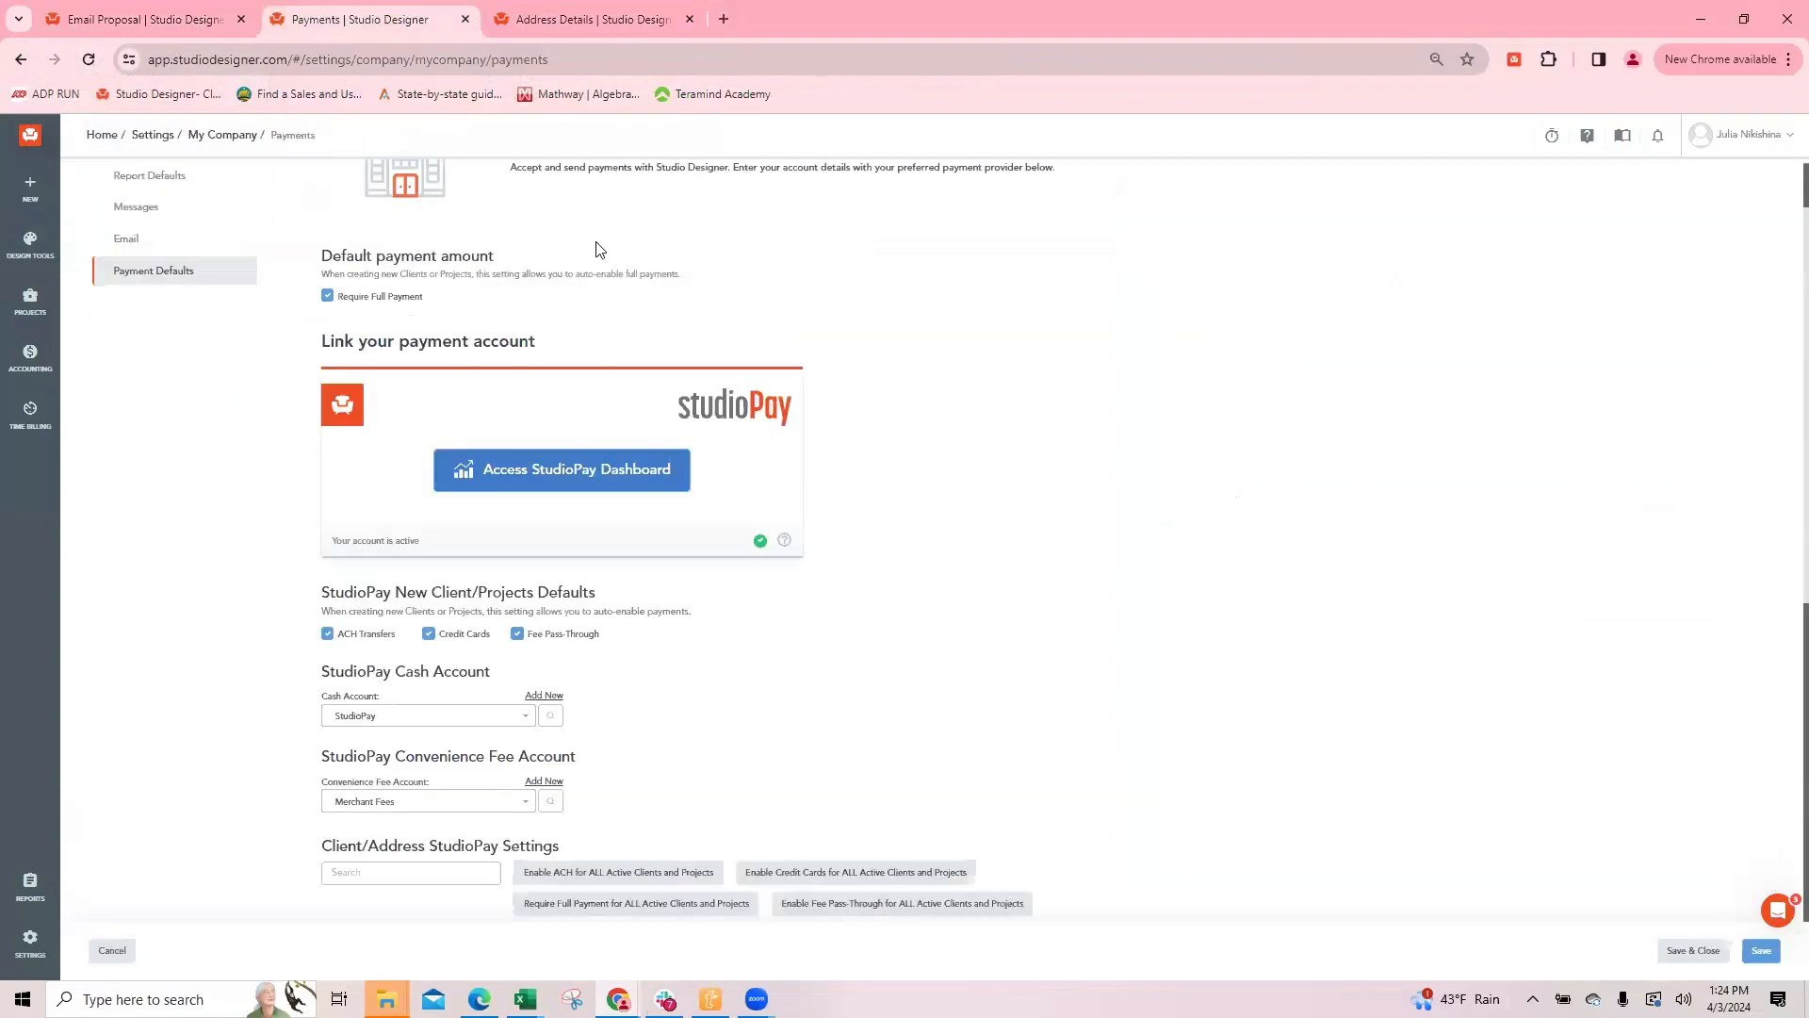
pyautogui.click(566, 19)
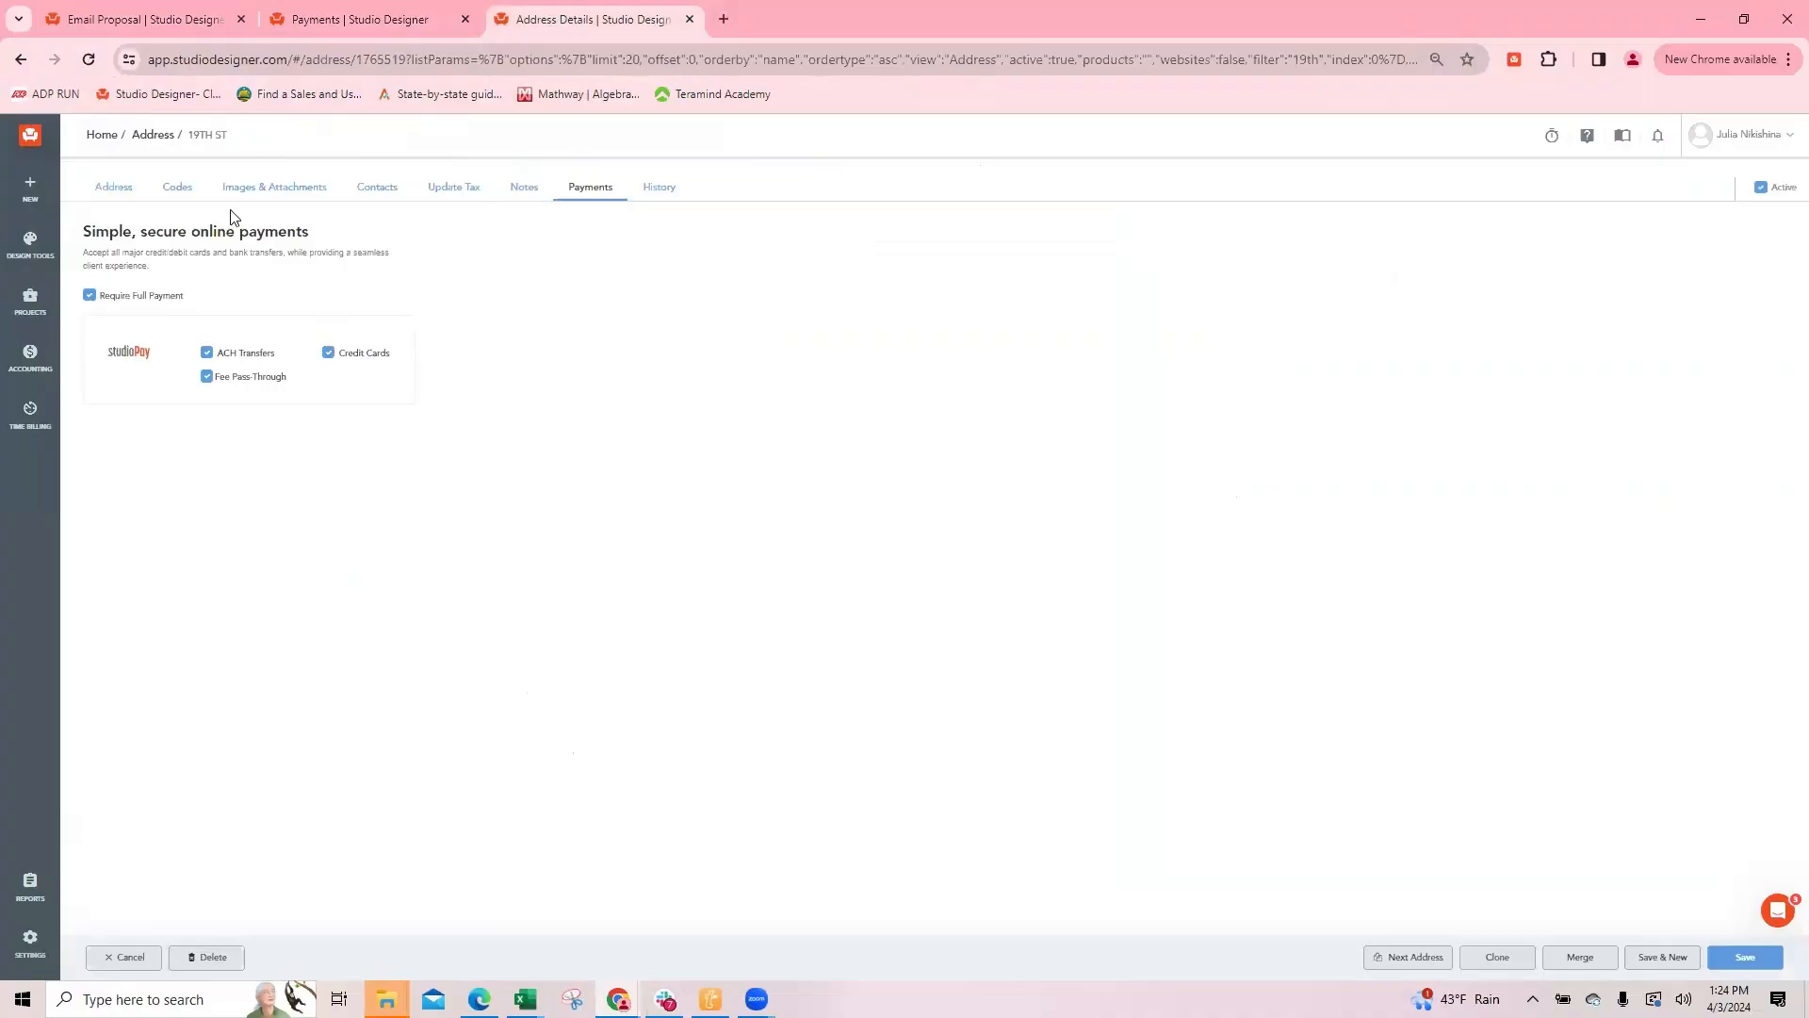
pyautogui.click(106, 21)
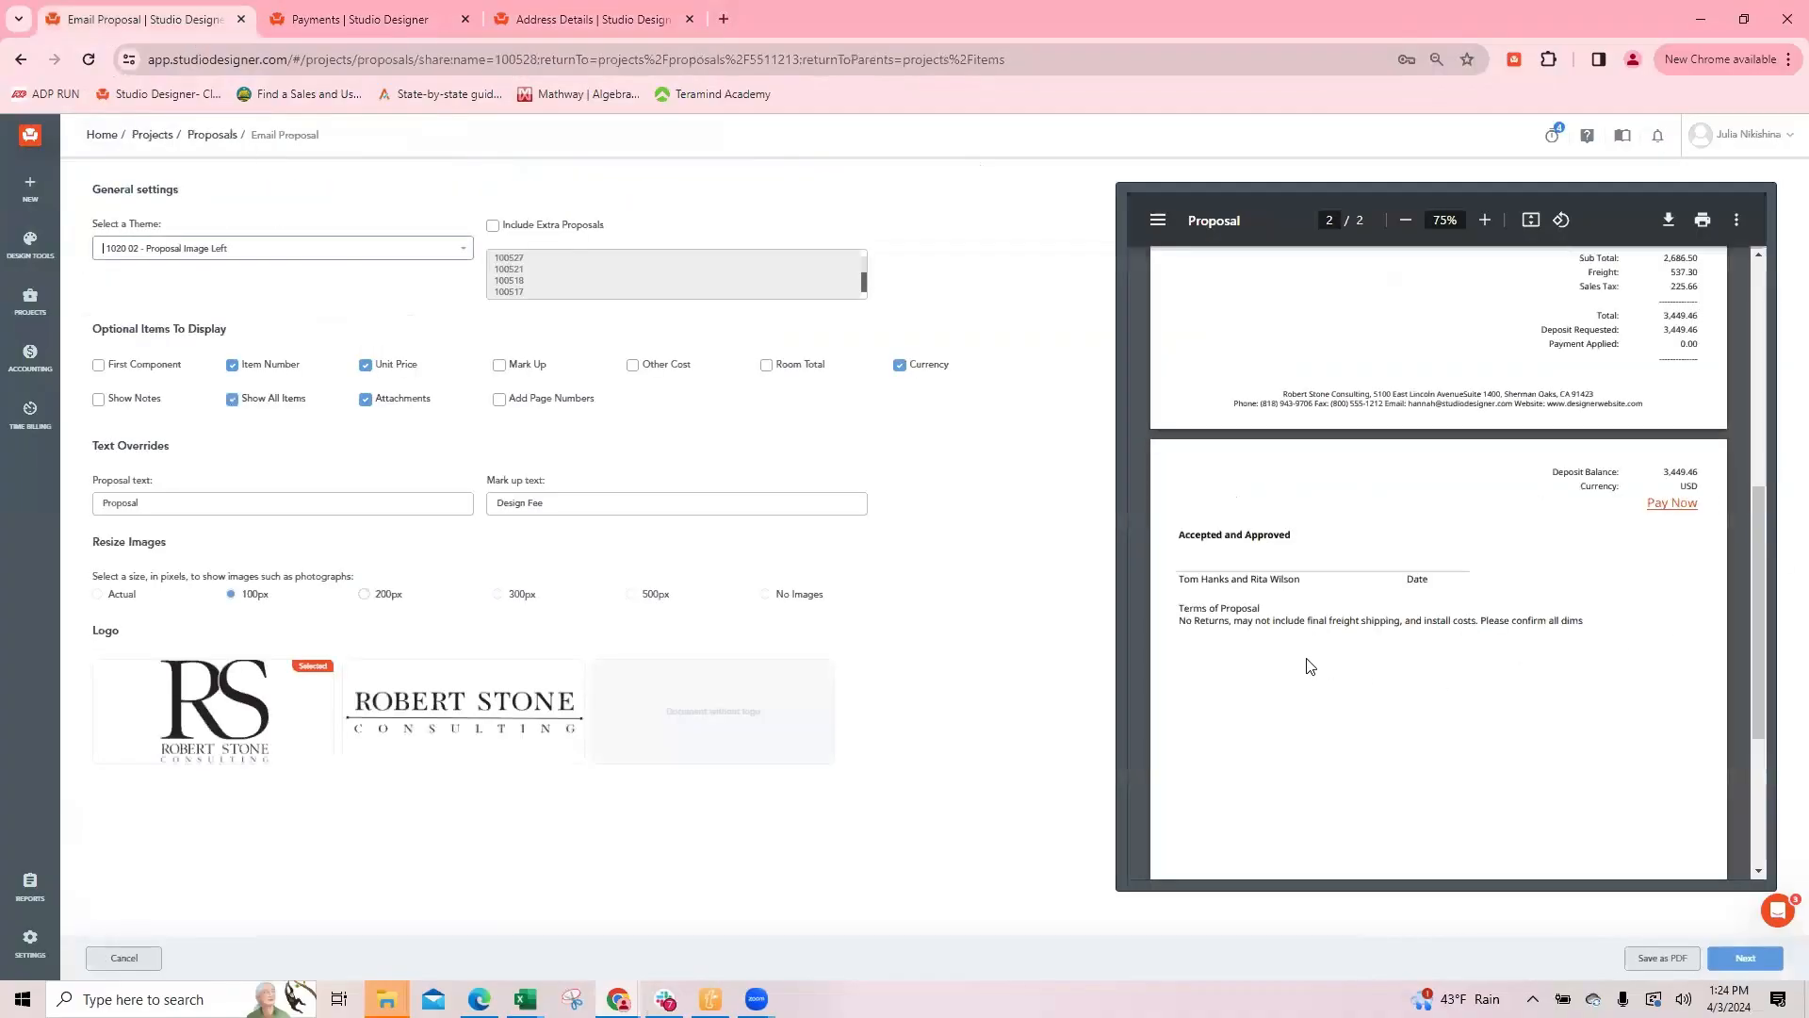
pyautogui.scroll(1, 1672, 499)
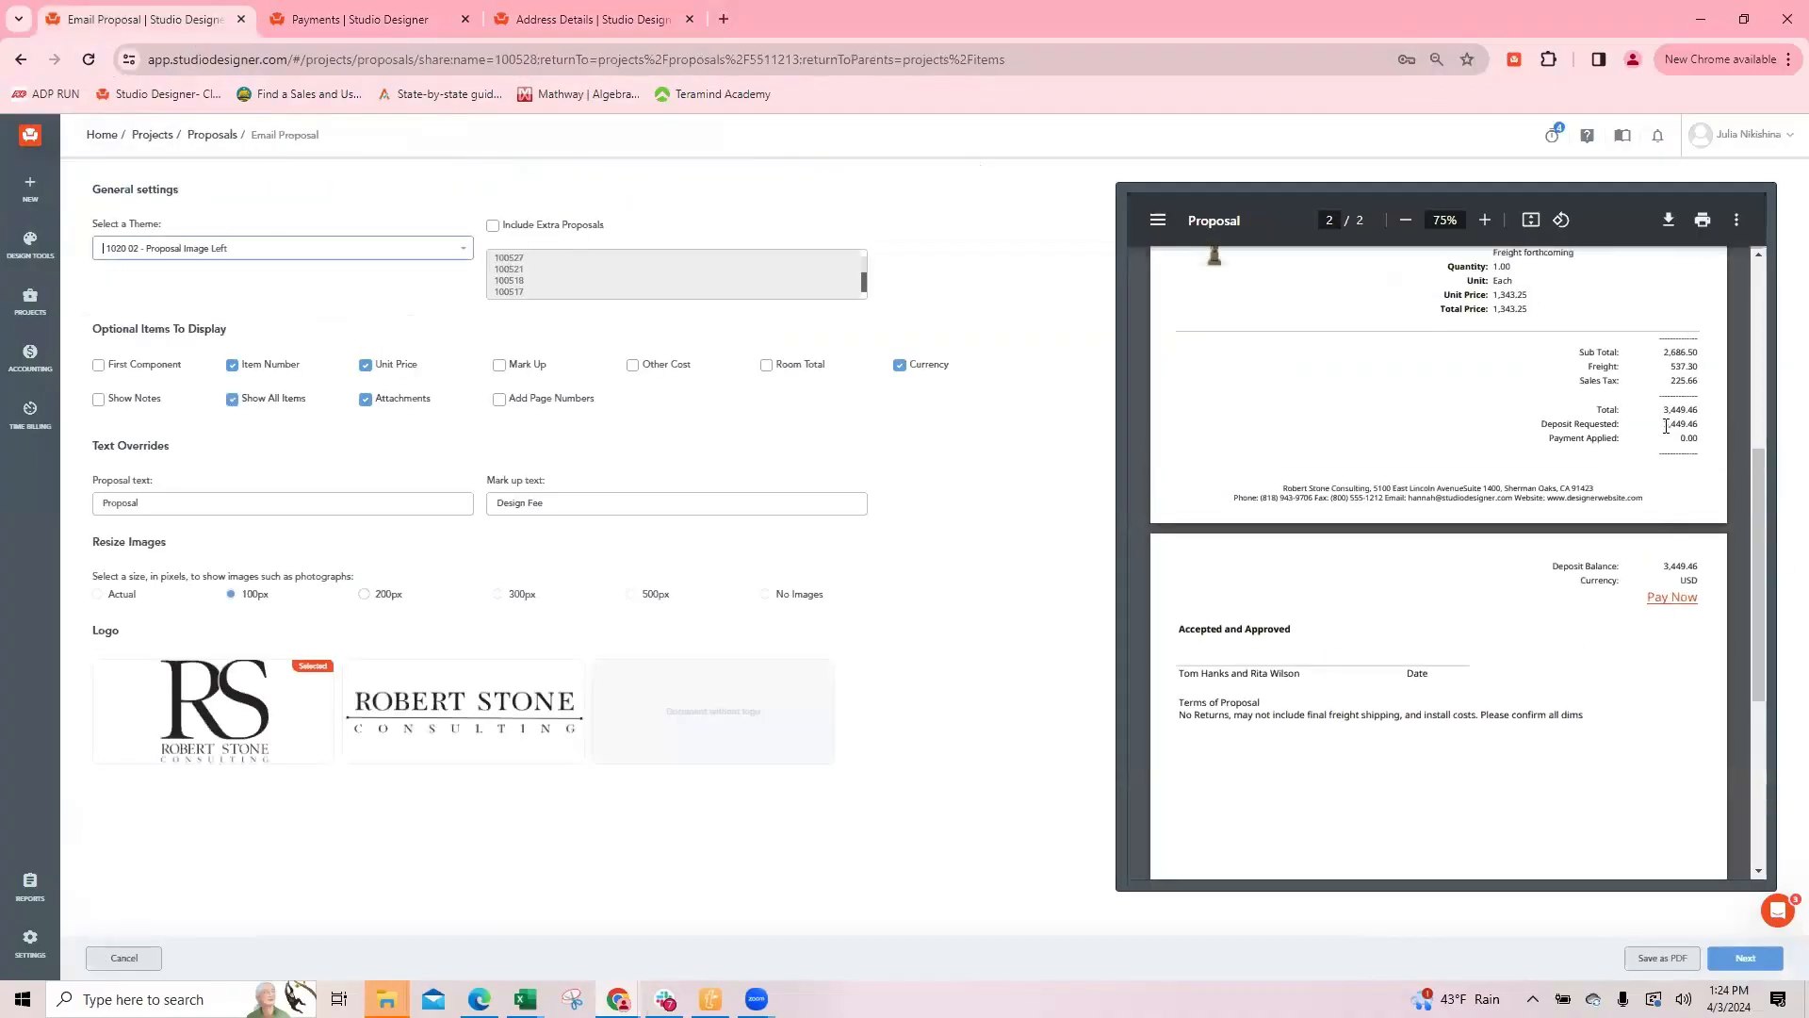
# Step: Open the hanging light item from the proposal and set its selling deposit percentages for subtotal, markup and sales tax to 0
pyautogui.click(124, 957)
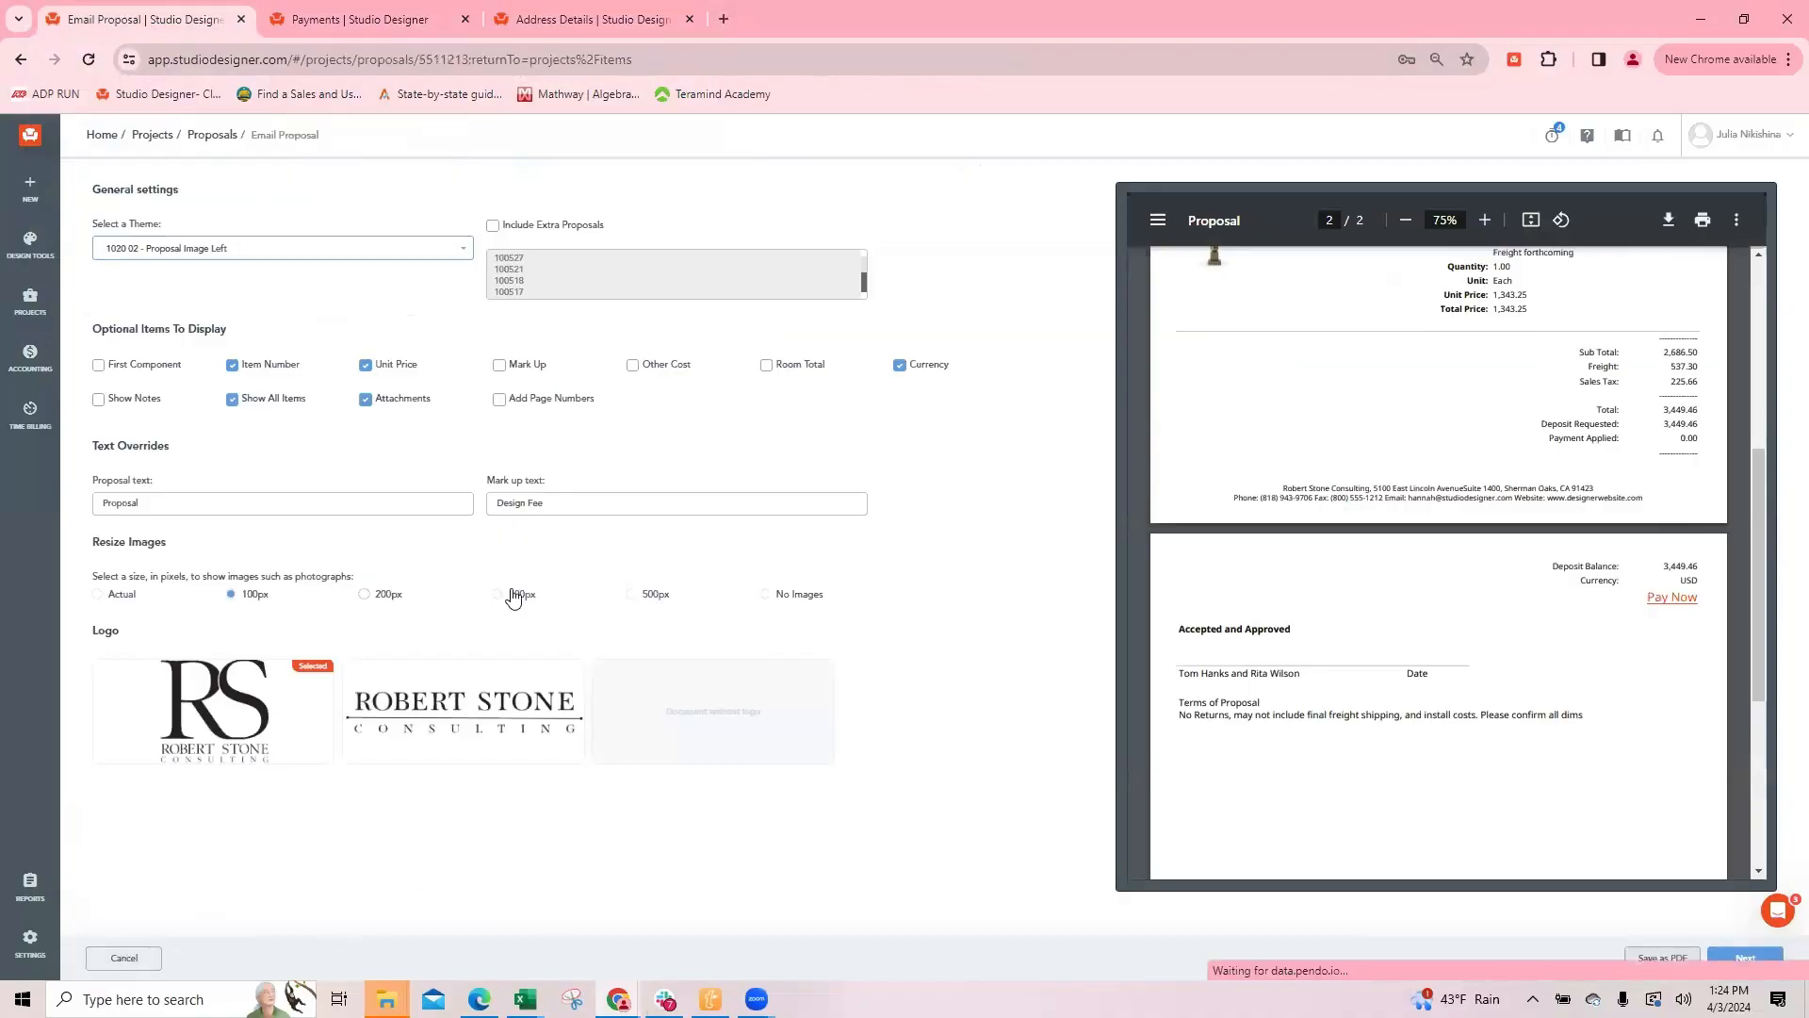
pyautogui.click(586, 608)
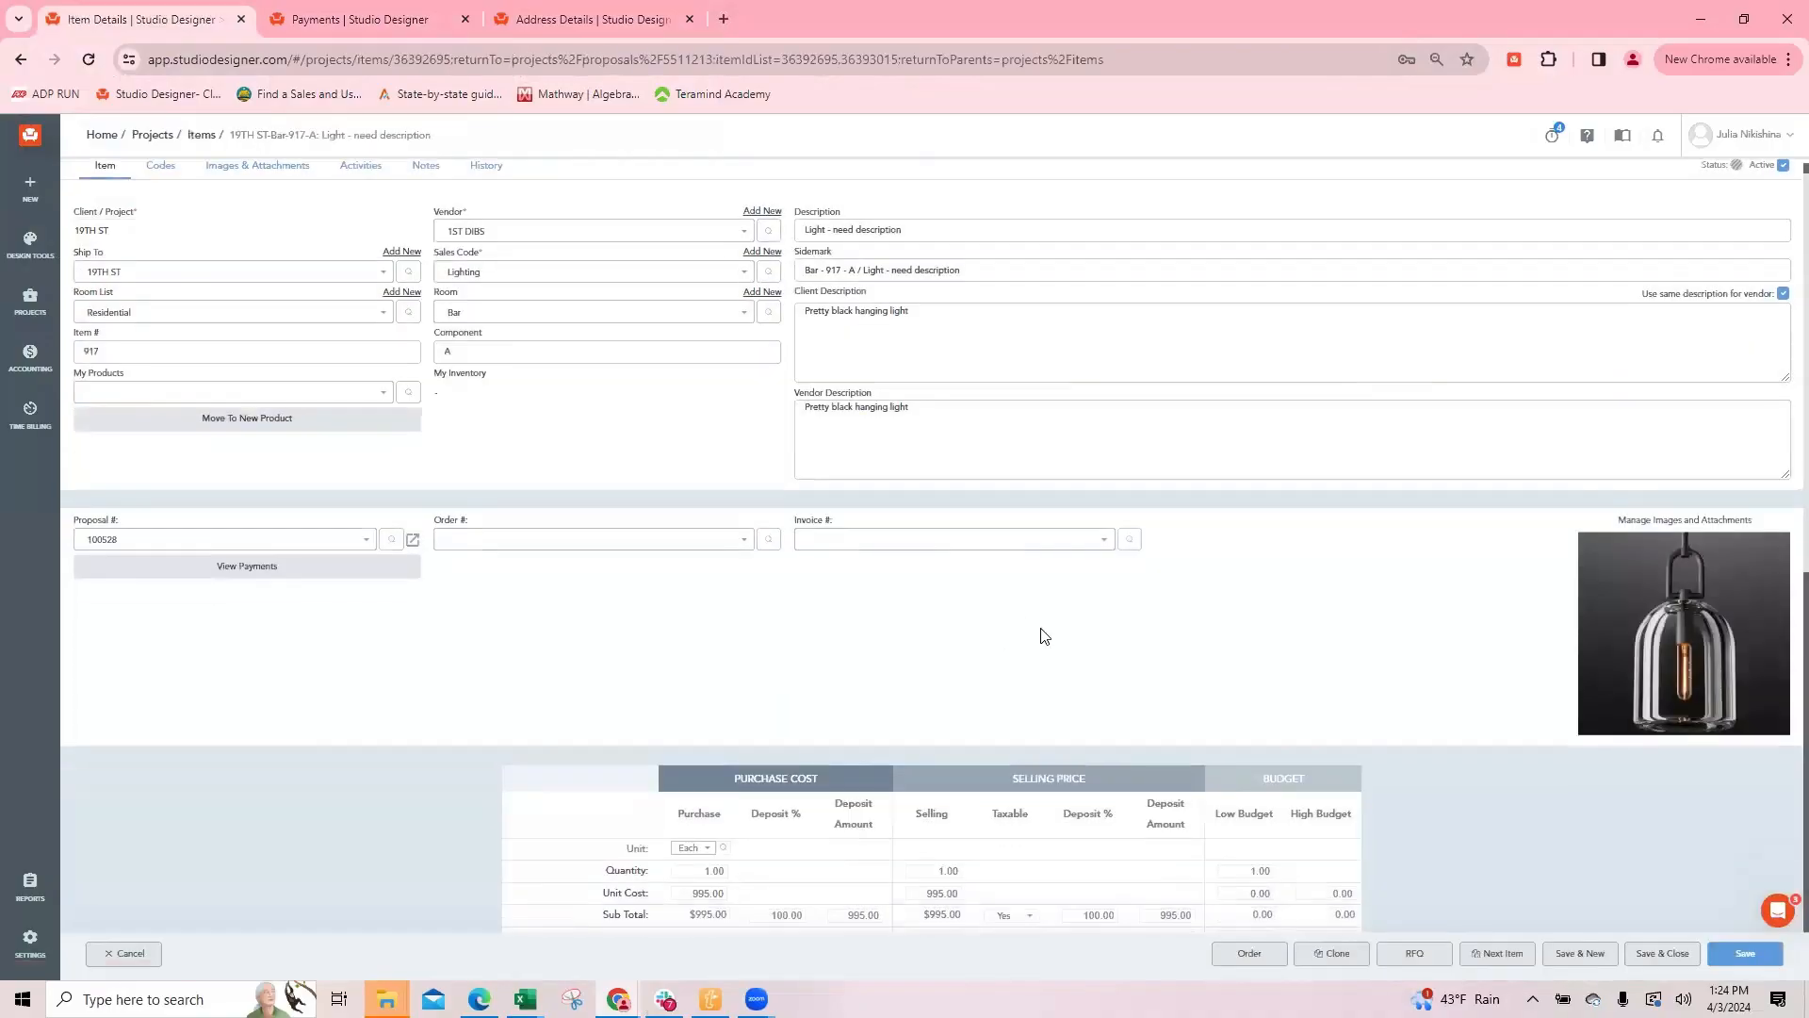
pyautogui.scroll(-5, 1090, 432)
pyautogui.moveTo(1079, 465); pyautogui.dragTo(1115, 471)
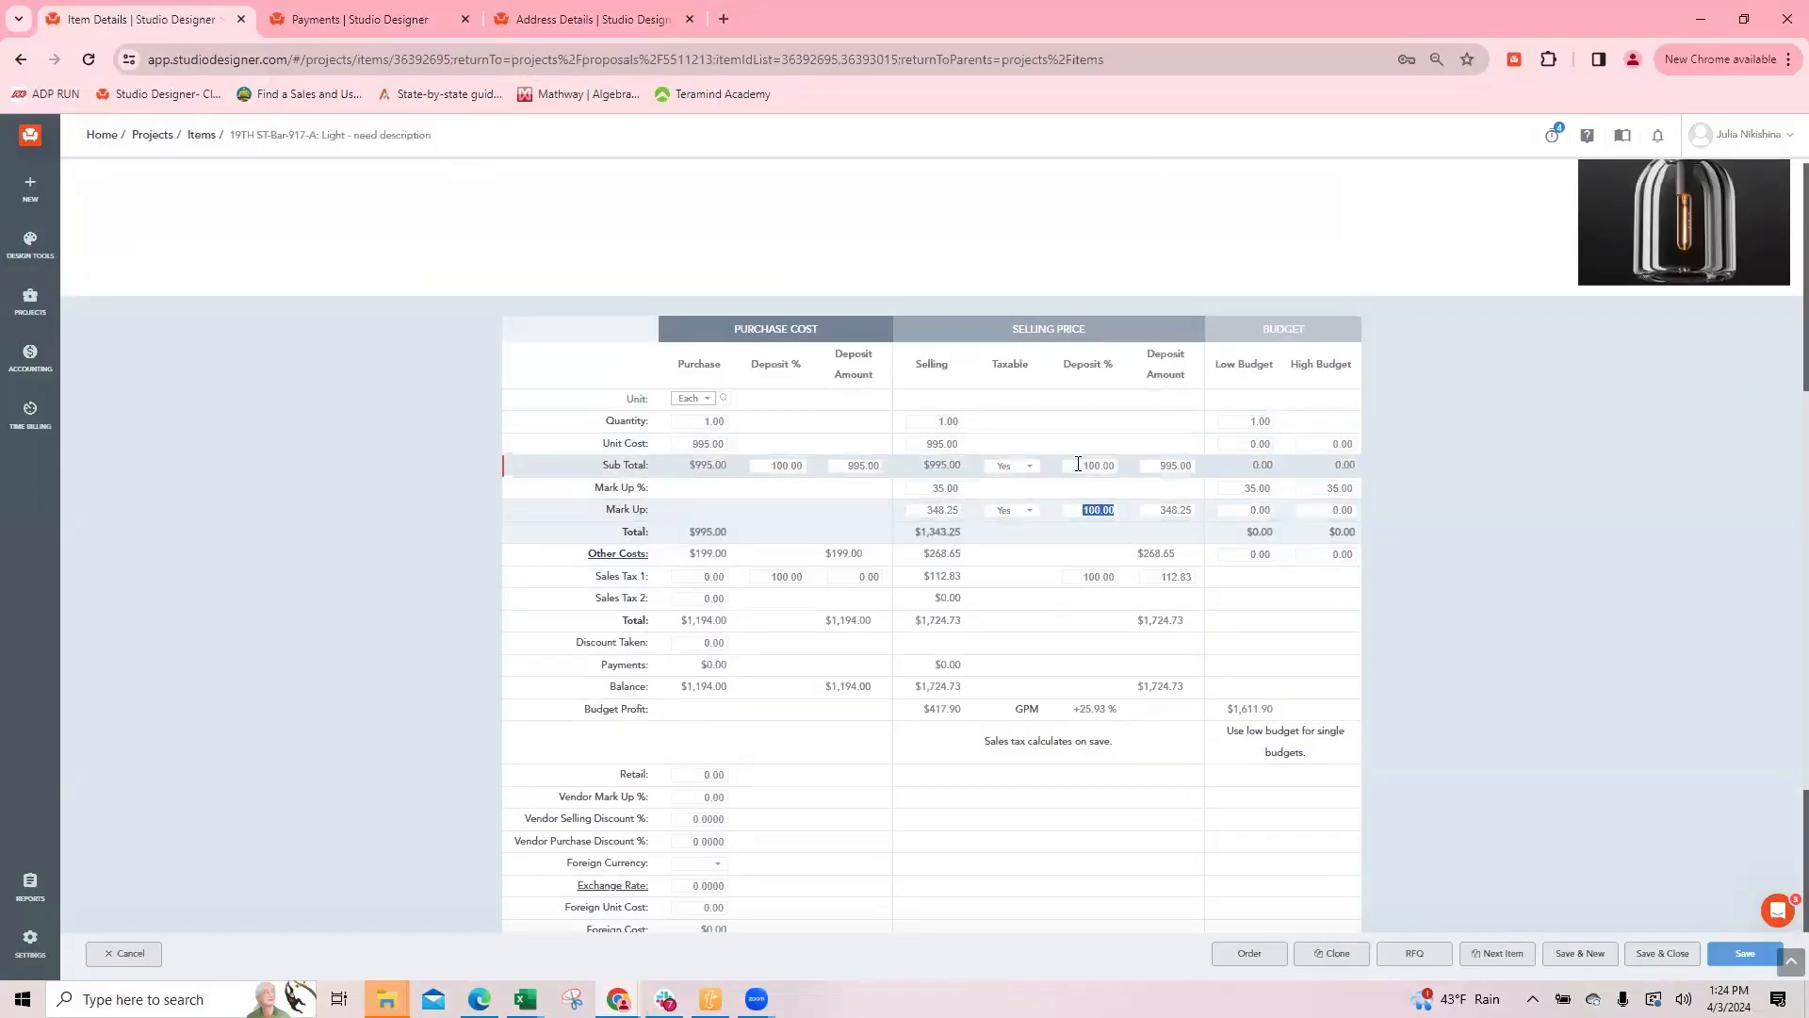
pyautogui.moveTo(1077, 465); pyautogui.dragTo(1164, 465)
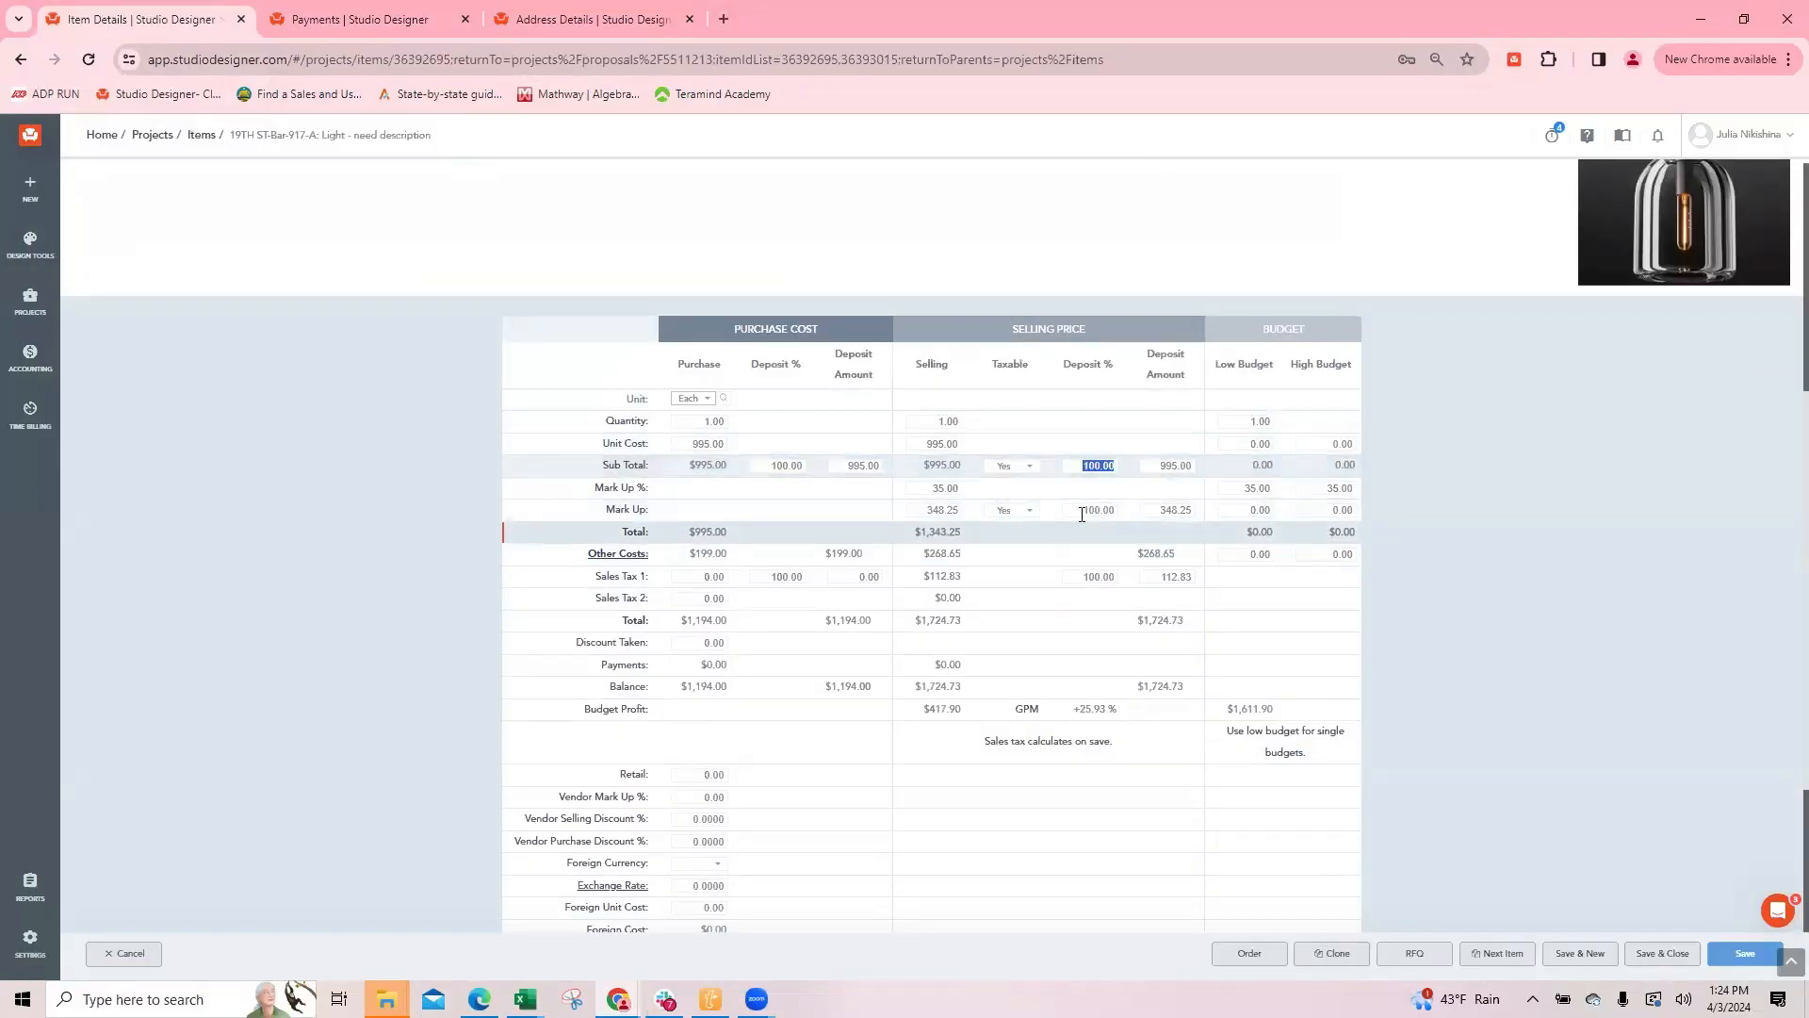
pyautogui.write('0')
pyautogui.moveTo(1079, 510); pyautogui.dragTo(1127, 557)
pyautogui.press('BackSpace')
pyautogui.press('BackSpace')
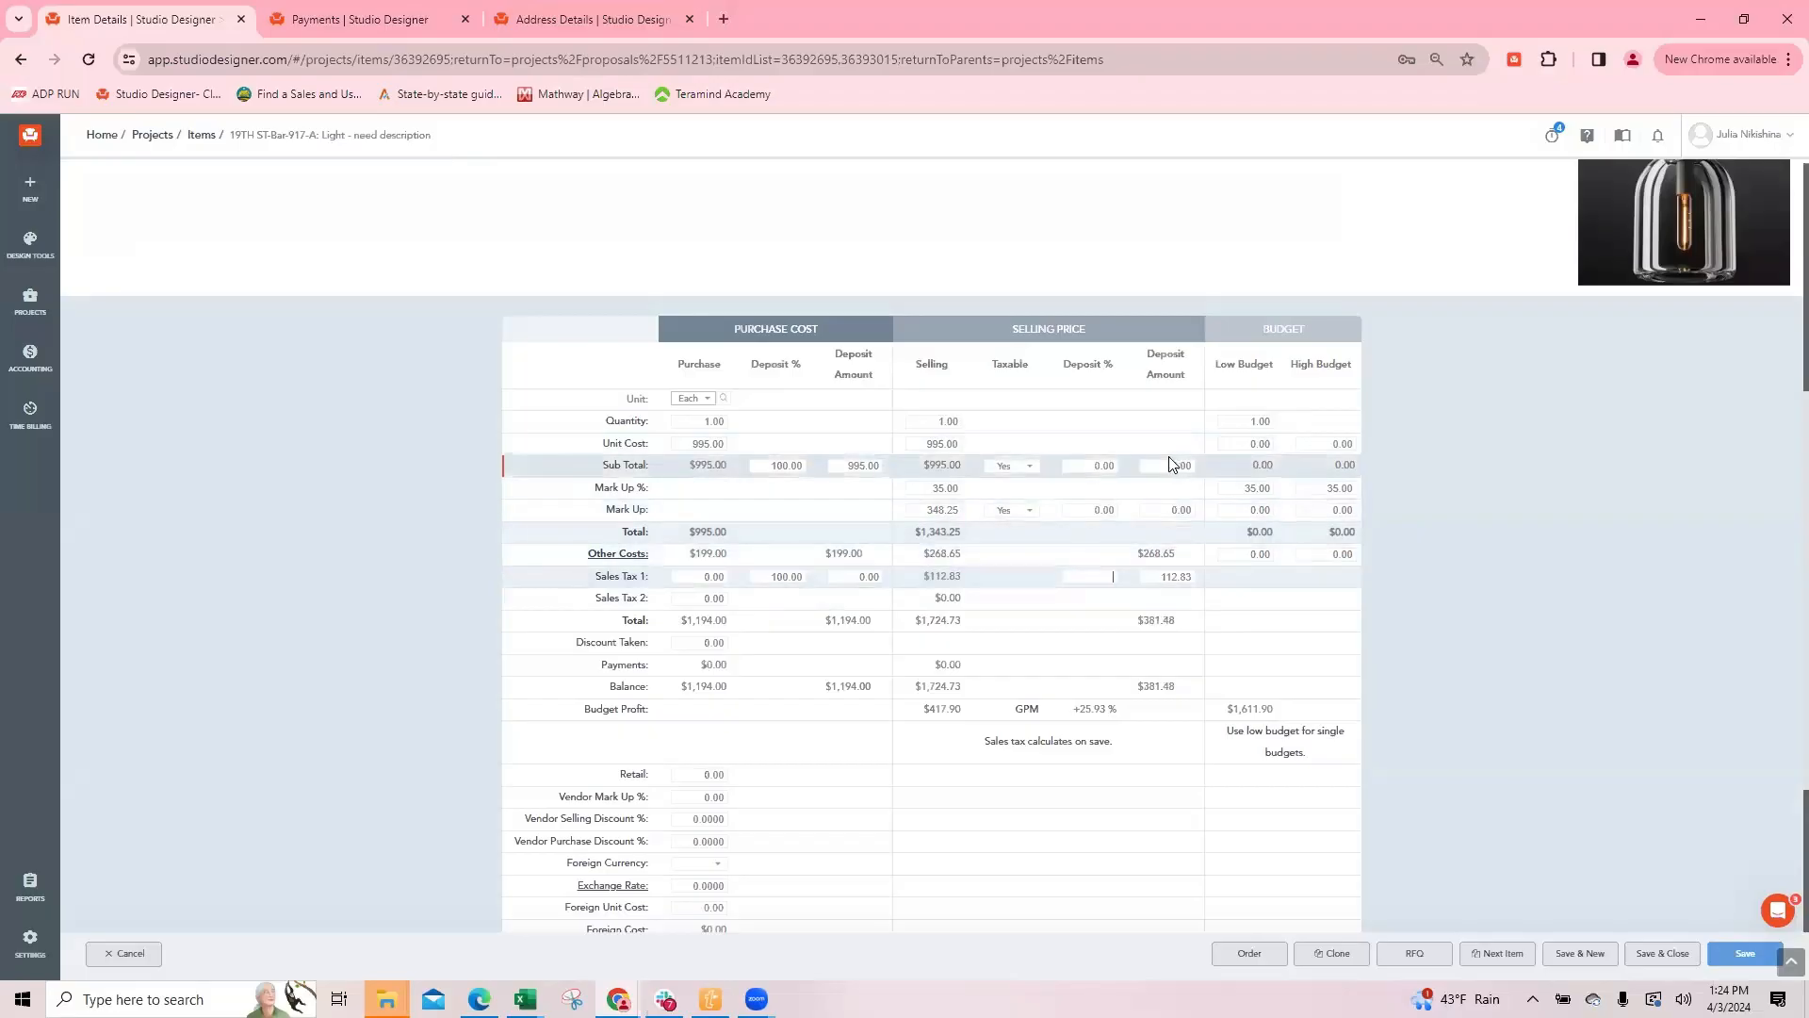
# Step: Enter selling deposit amounts of 750 for the subtotal, 100 for the markup and 50 for sales tax, and save and close the item
pyautogui.moveTo(1165, 465); pyautogui.dragTo(1264, 466)
pyautogui.write('750')
pyautogui.click(1168, 510)
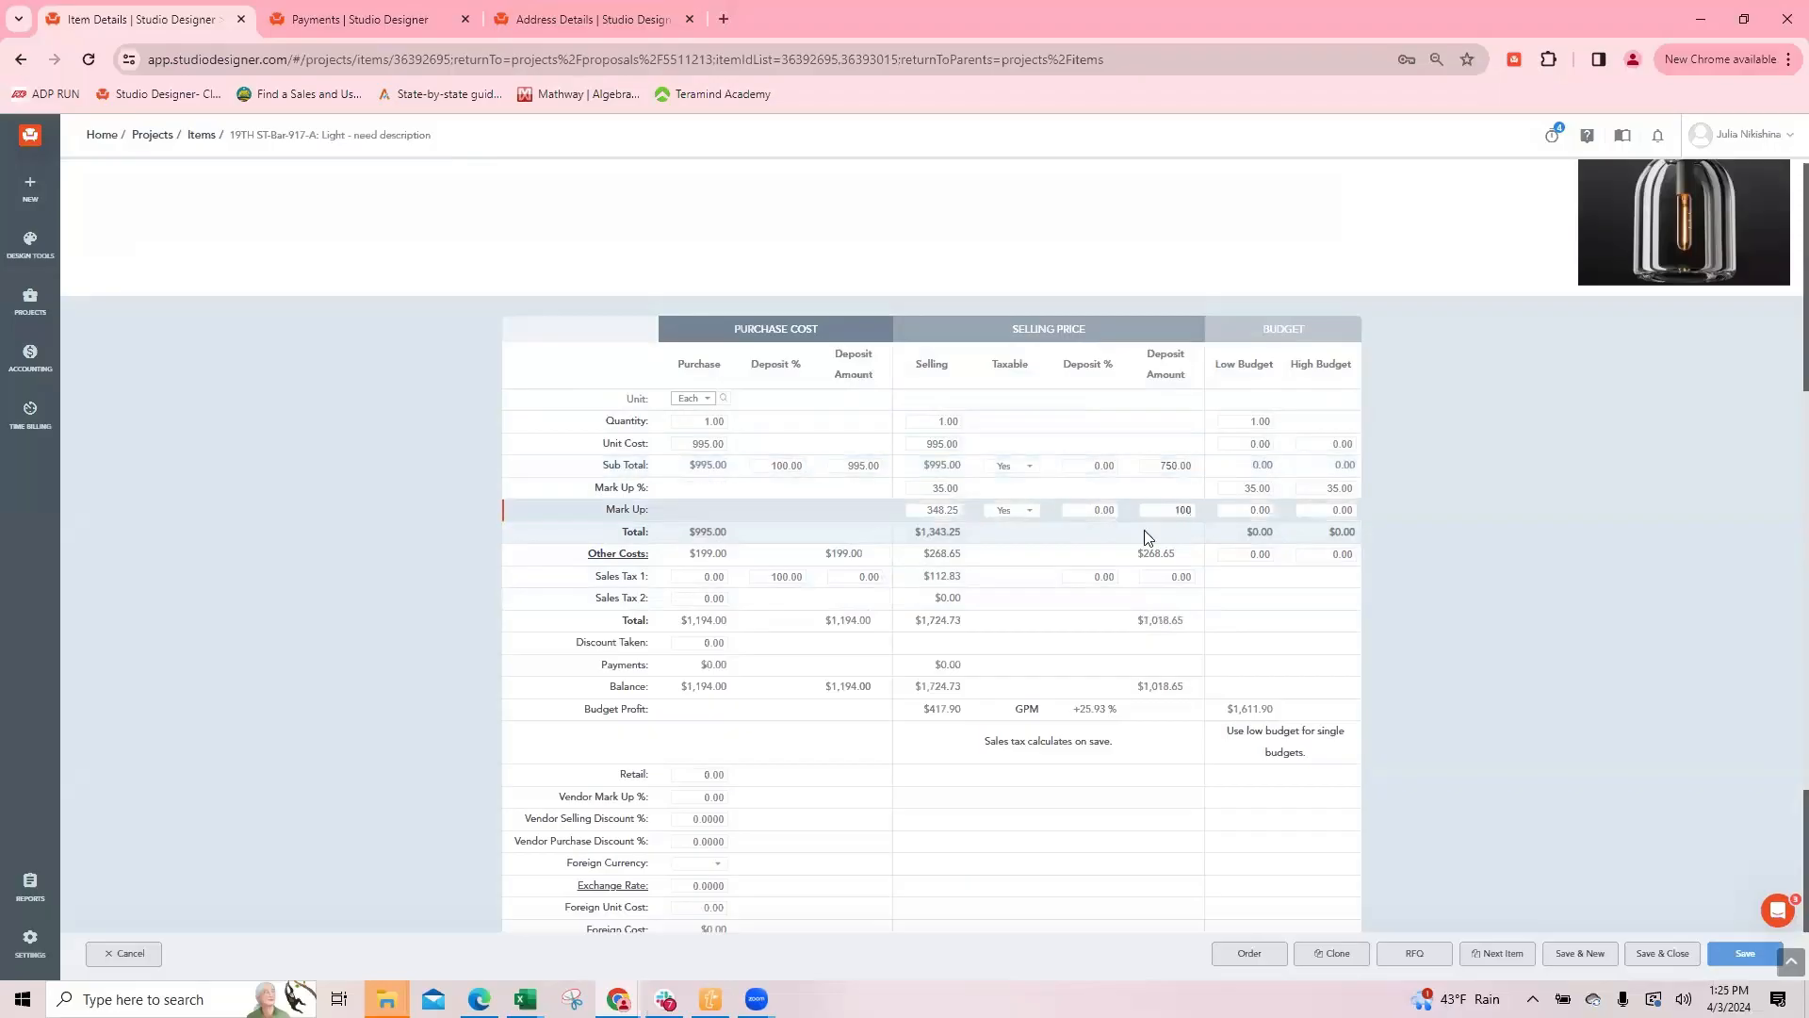
pyautogui.click(1167, 577)
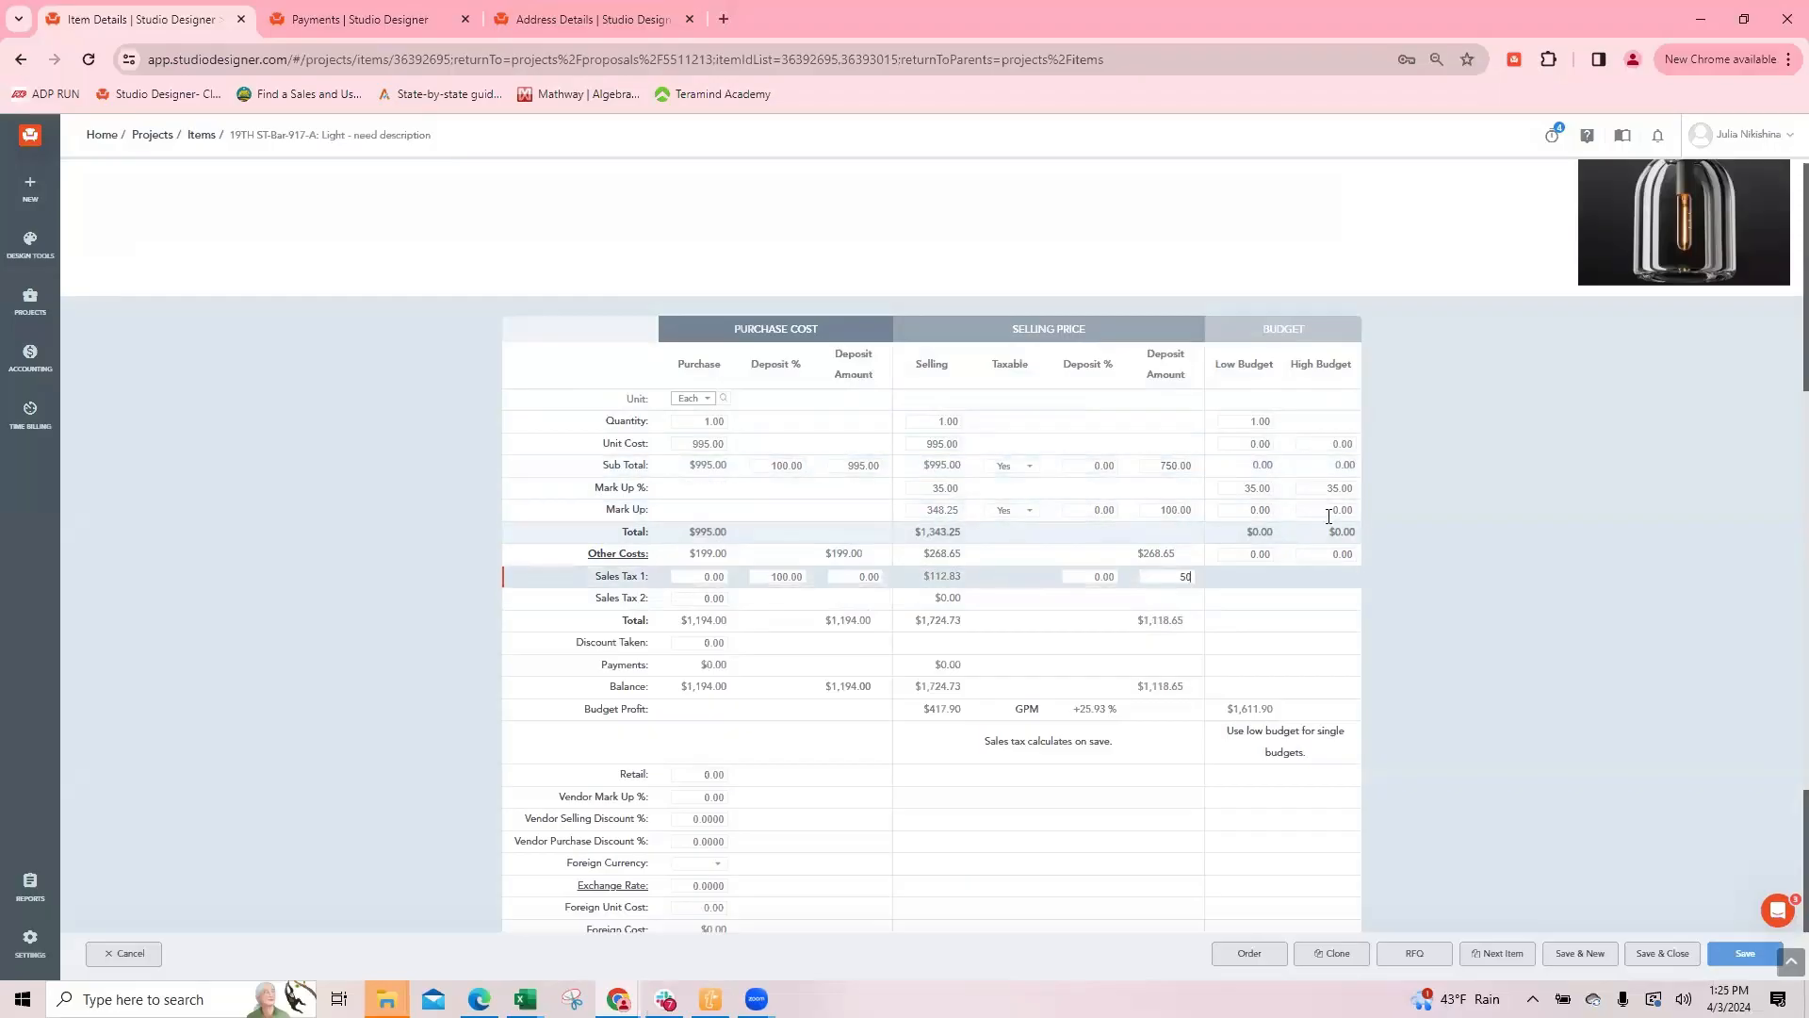
pyautogui.click(1157, 467)
pyautogui.click(1189, 758)
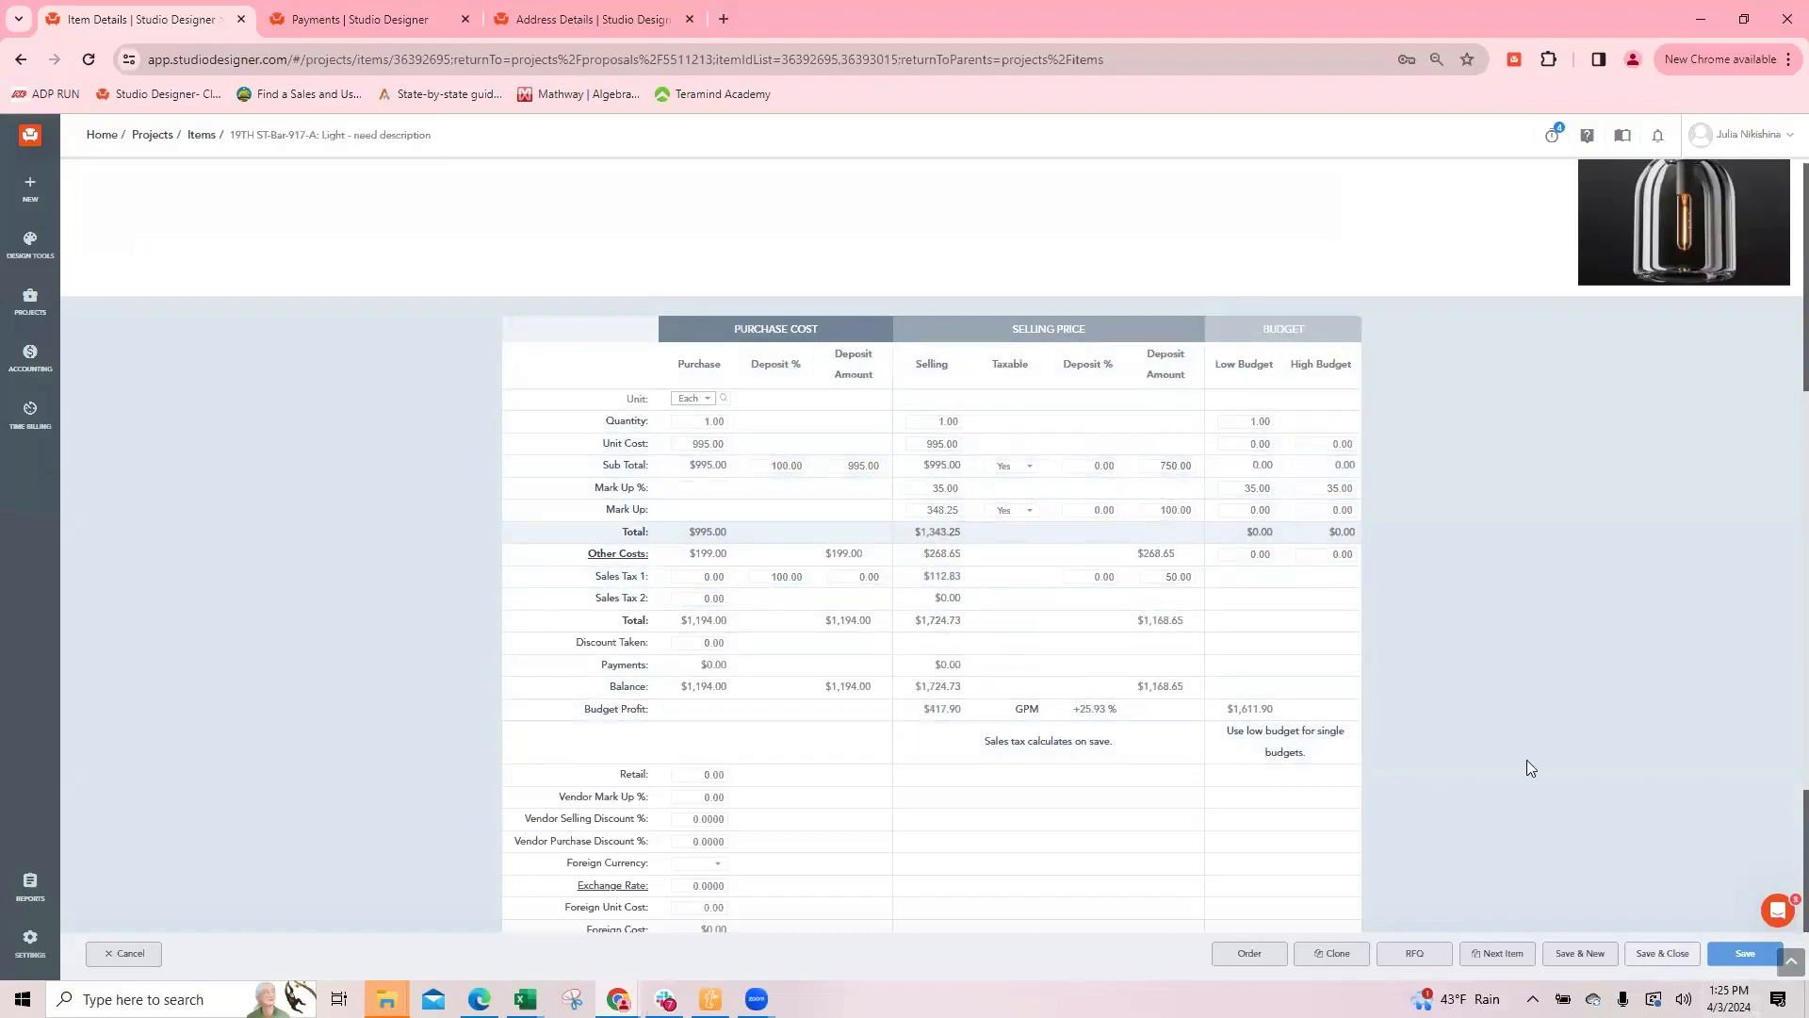
pyautogui.click(1673, 960)
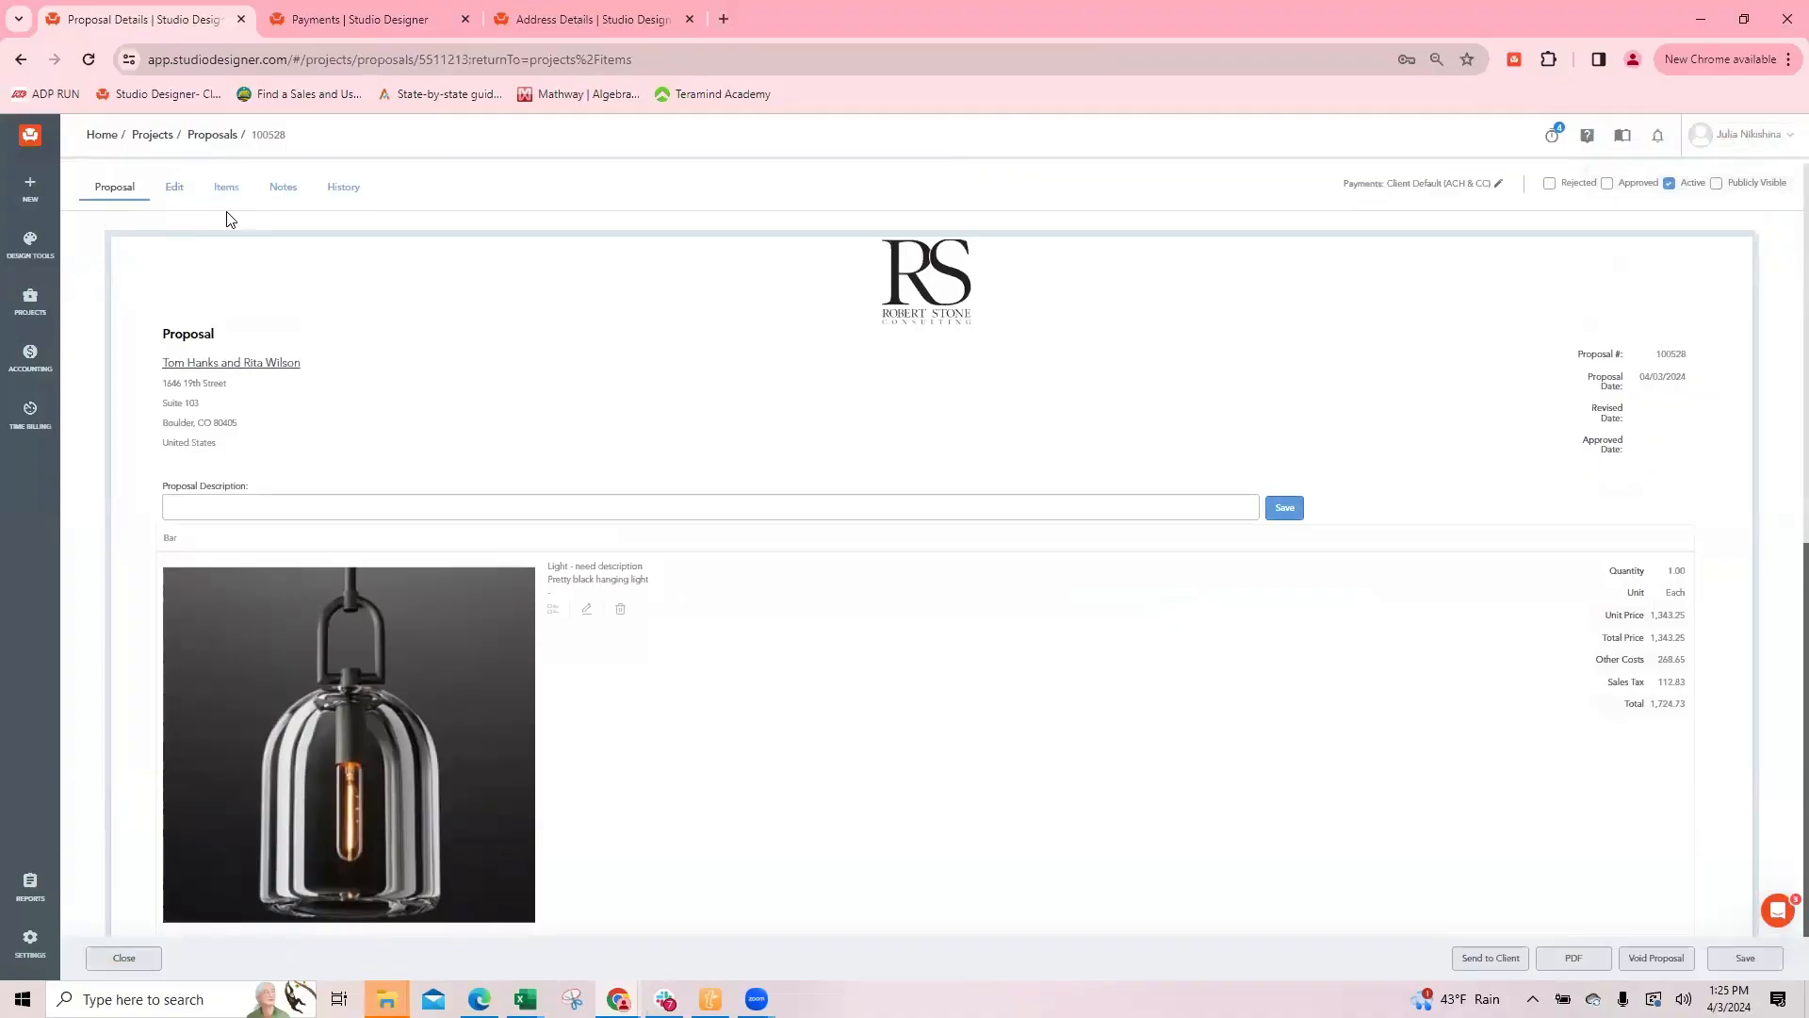
# Step: Set the proposal-wide Percent Complete to 100 and update the selling deposit percent on all its items
pyautogui.click(229, 194)
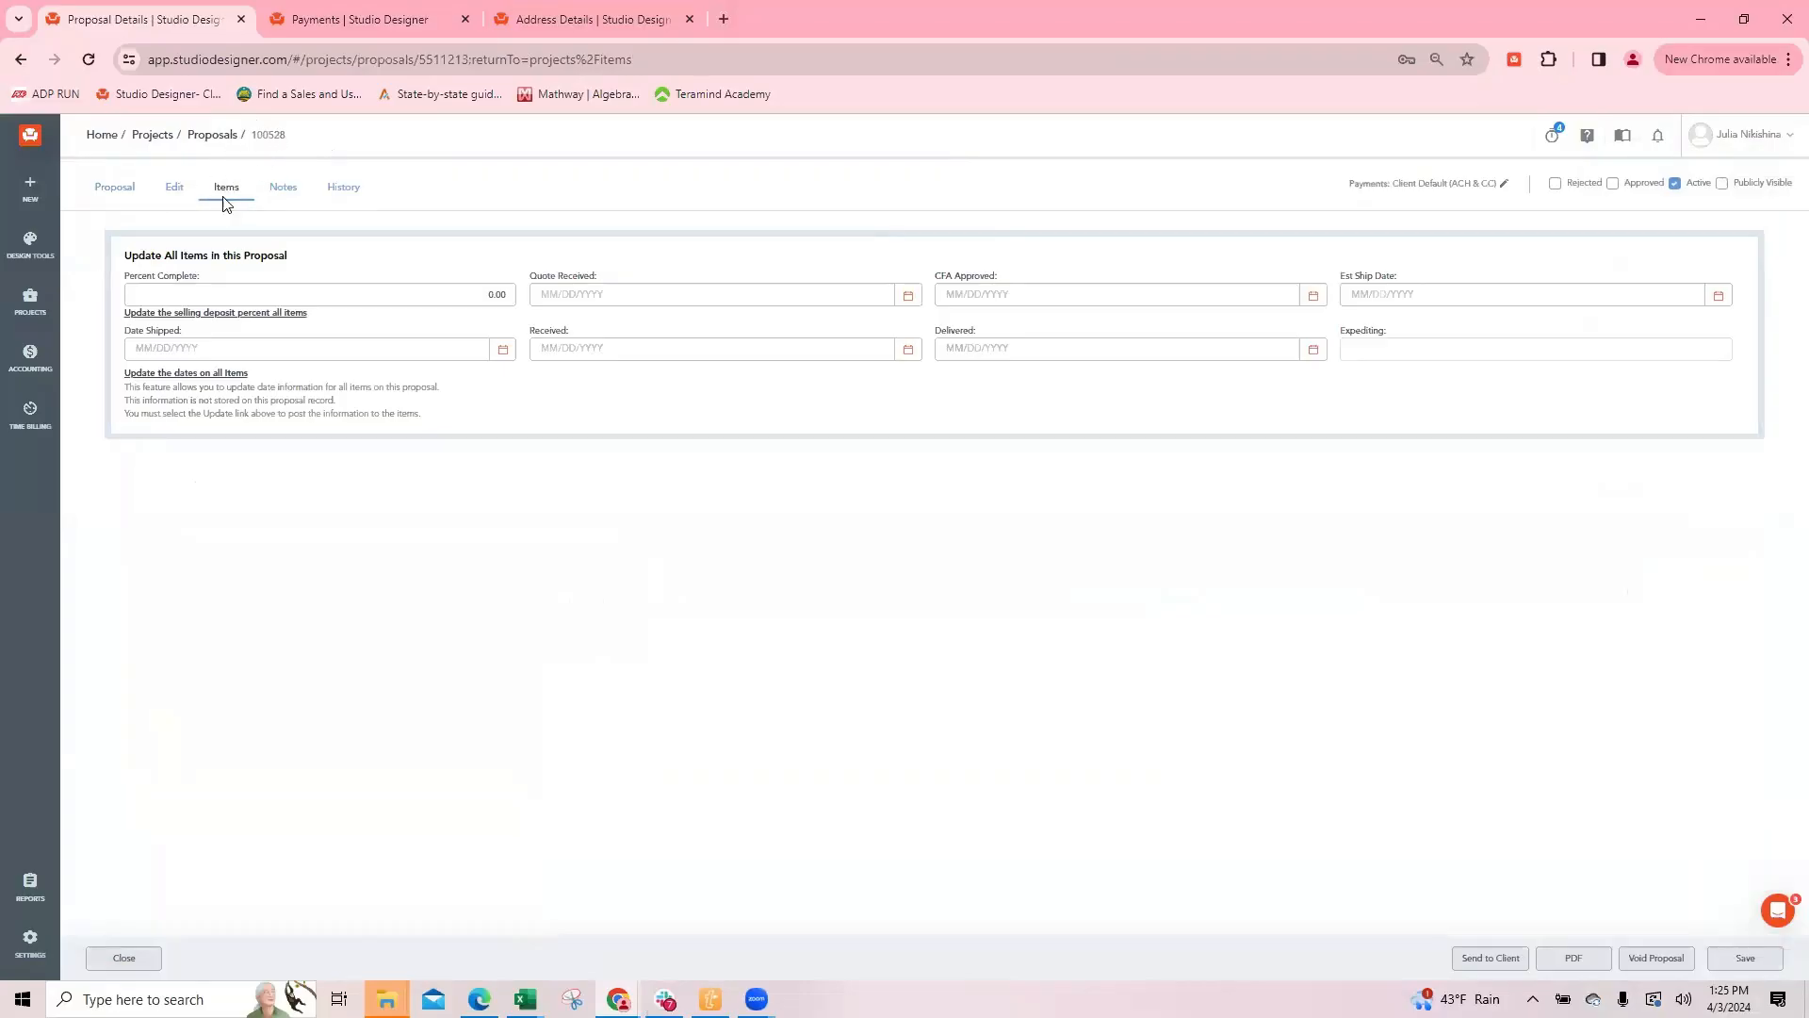
pyautogui.click(479, 296)
pyautogui.write('10')
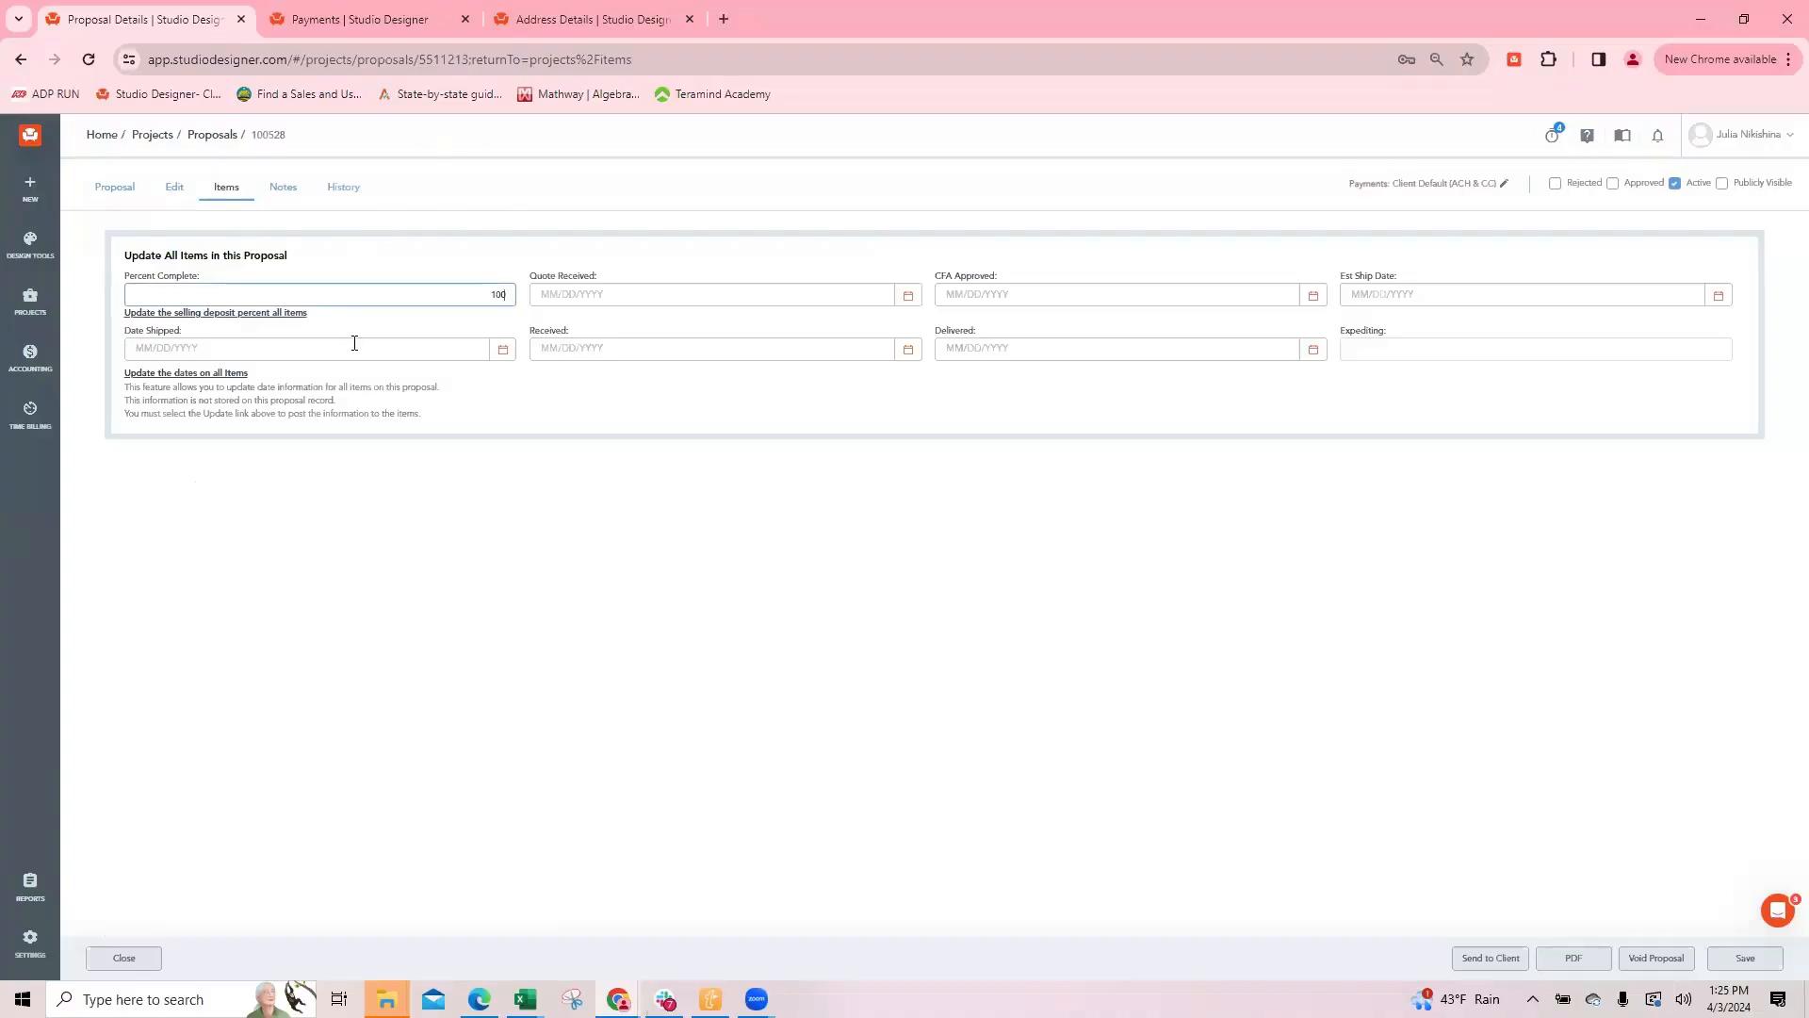
pyautogui.click(267, 316)
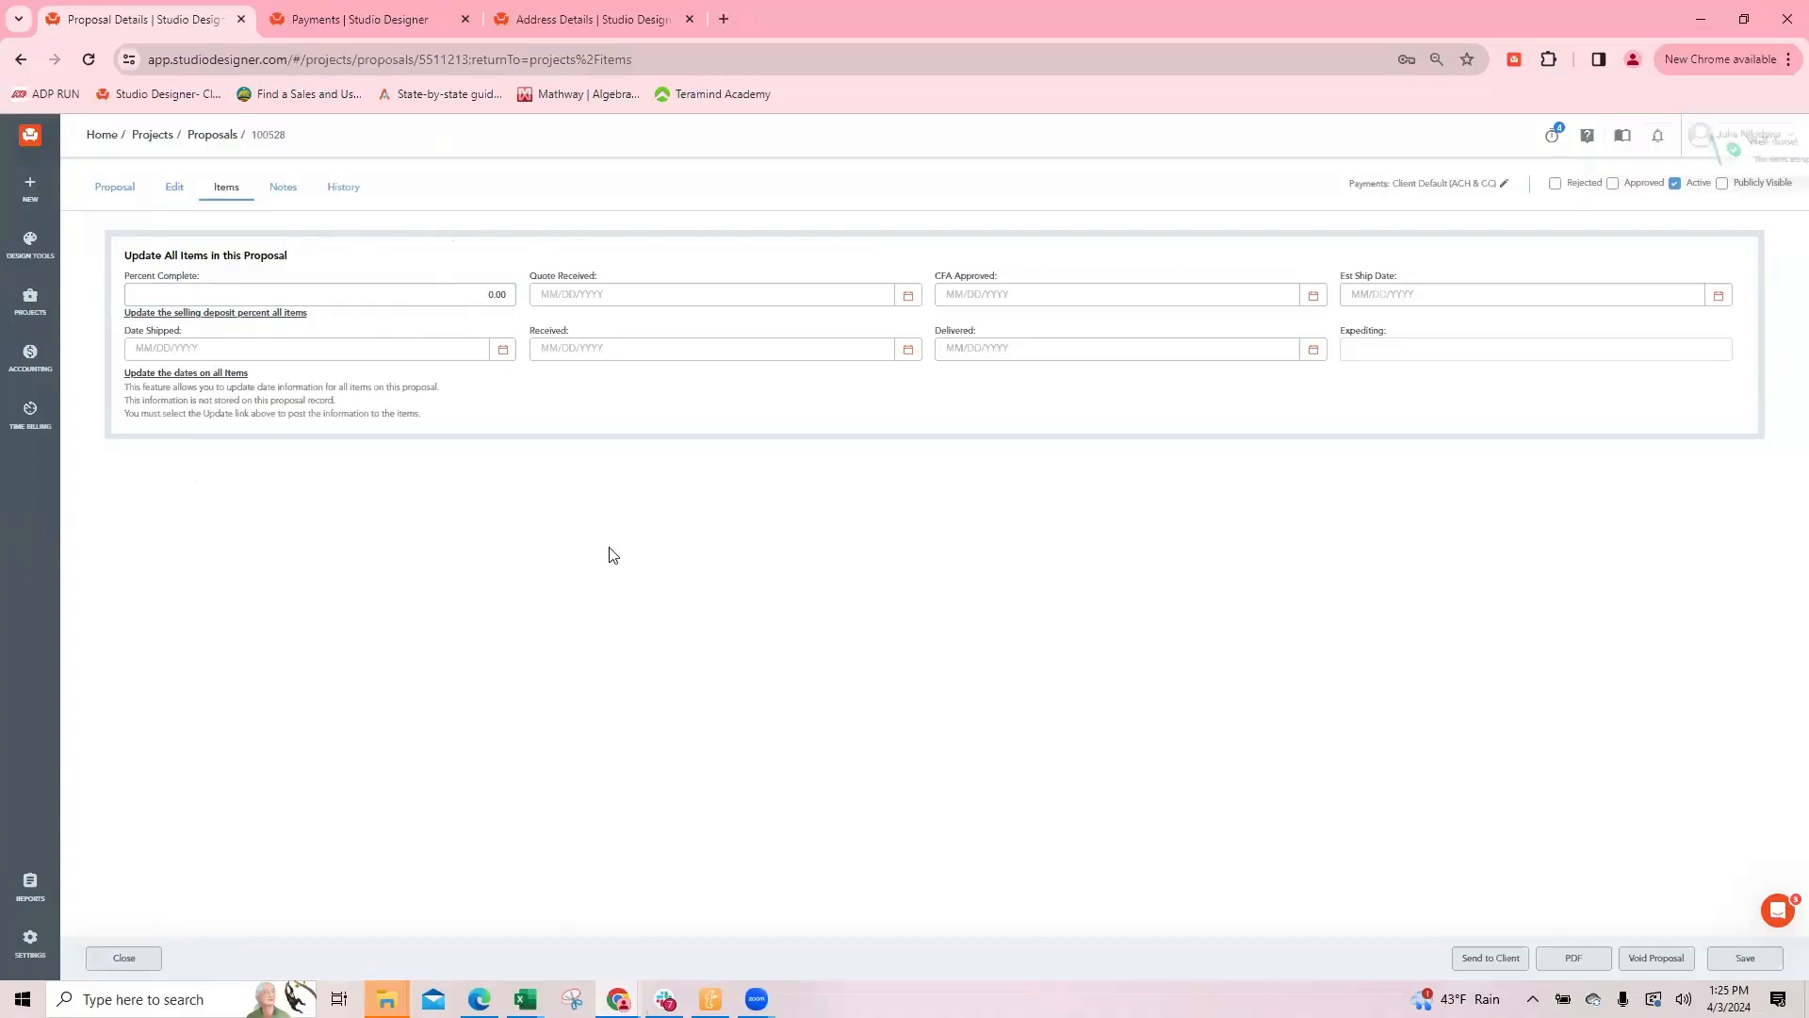
# Step: Close the proposal and show the 19TH ST lighting items in the Items Details view
pyautogui.click(128, 958)
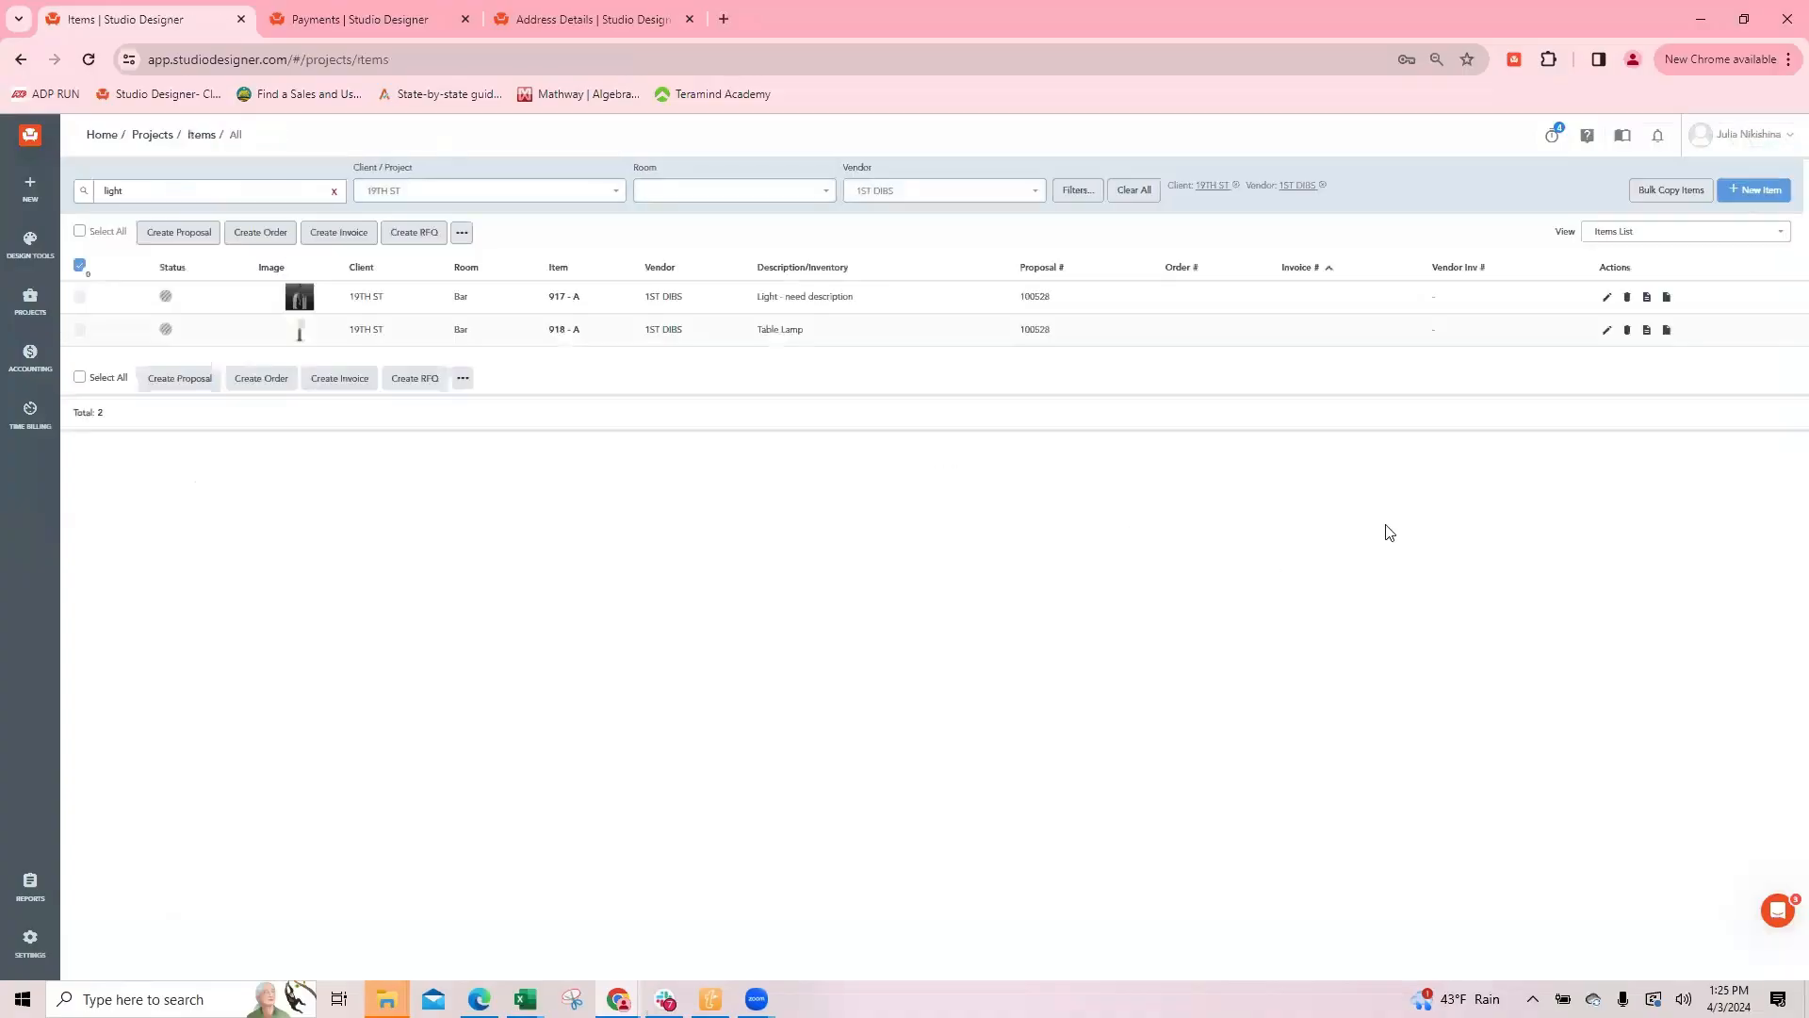
pyautogui.click(1660, 234)
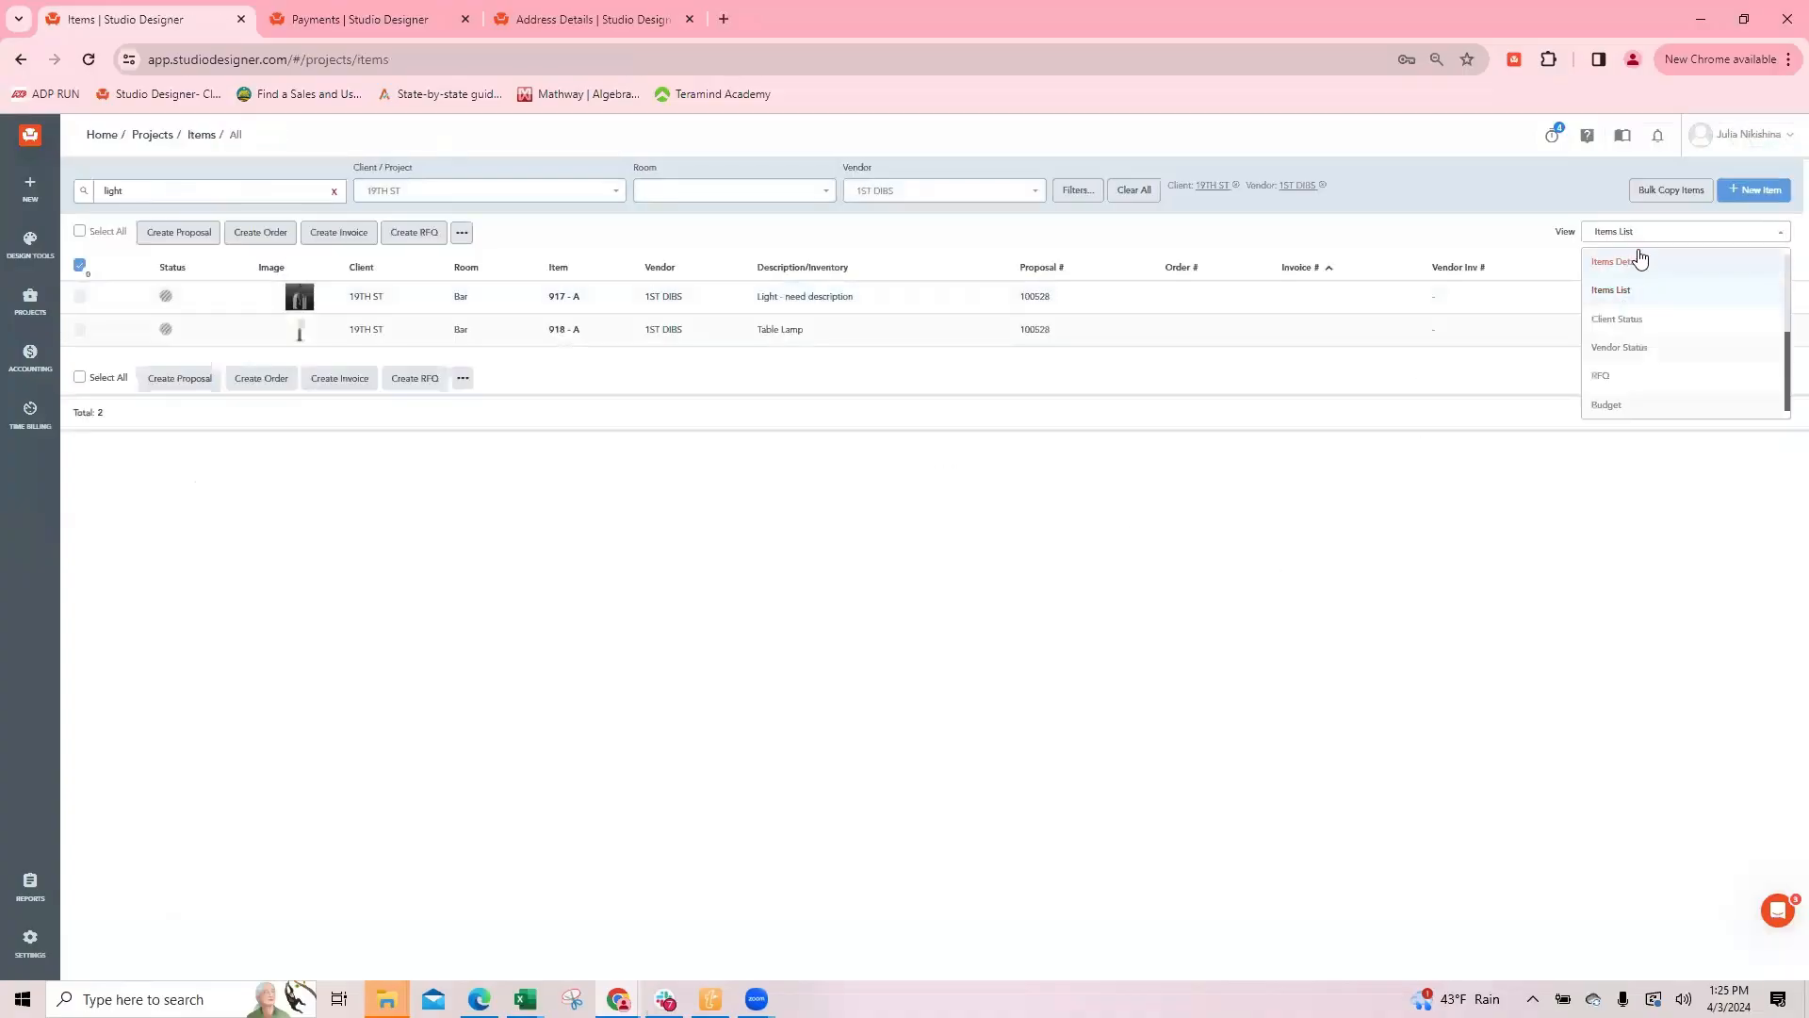
pyautogui.click(1644, 262)
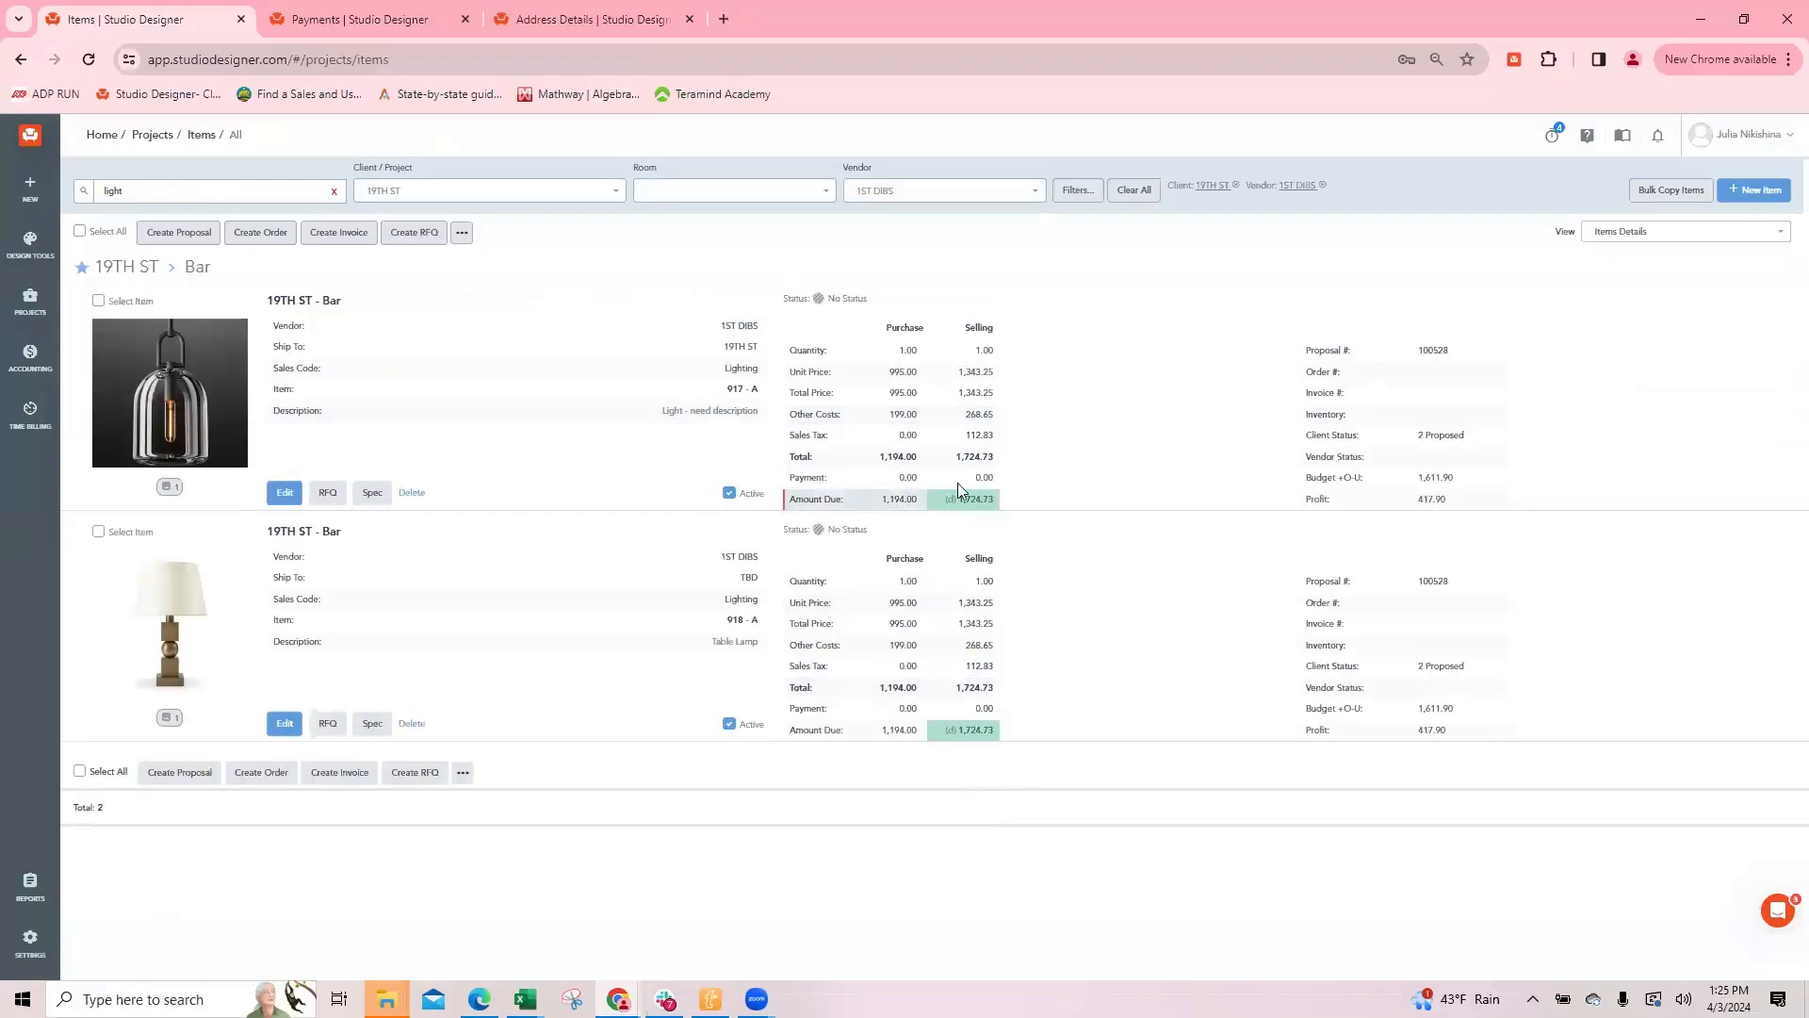
# Step: Open the hanging light's proposal, examine its PDF preview, and return to the items list
pyautogui.click(1432, 351)
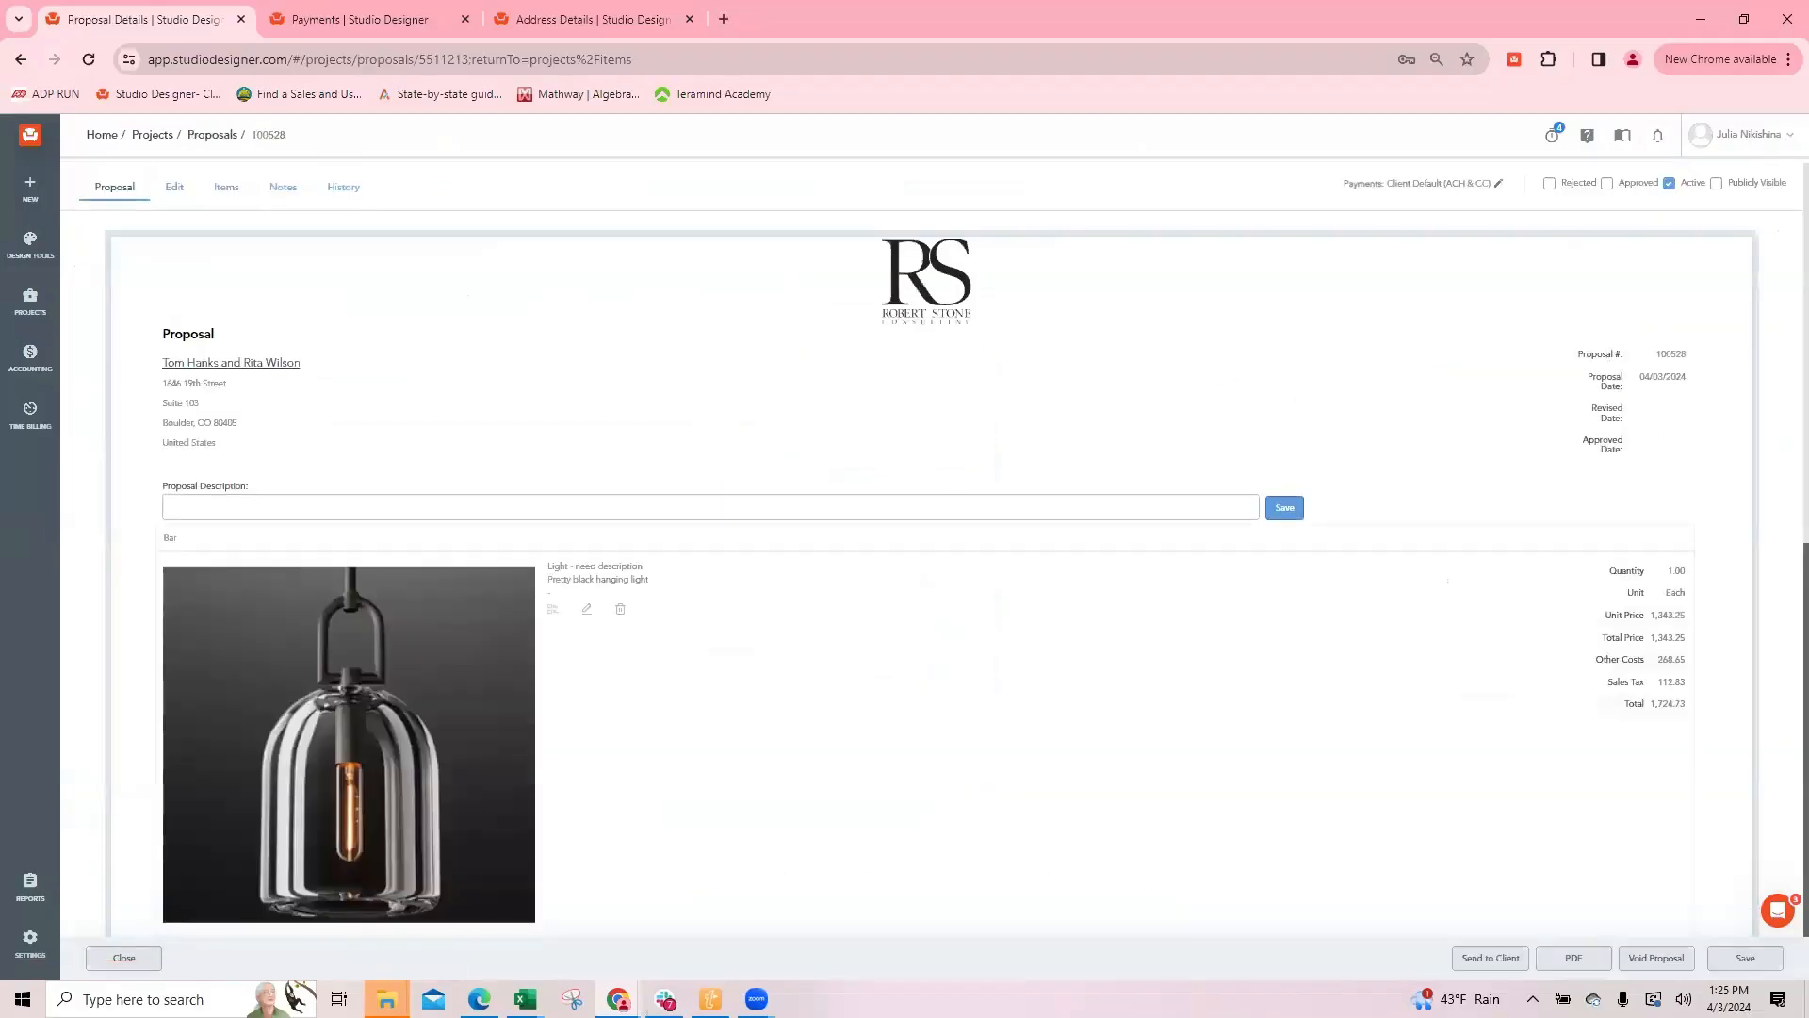
pyautogui.click(1593, 961)
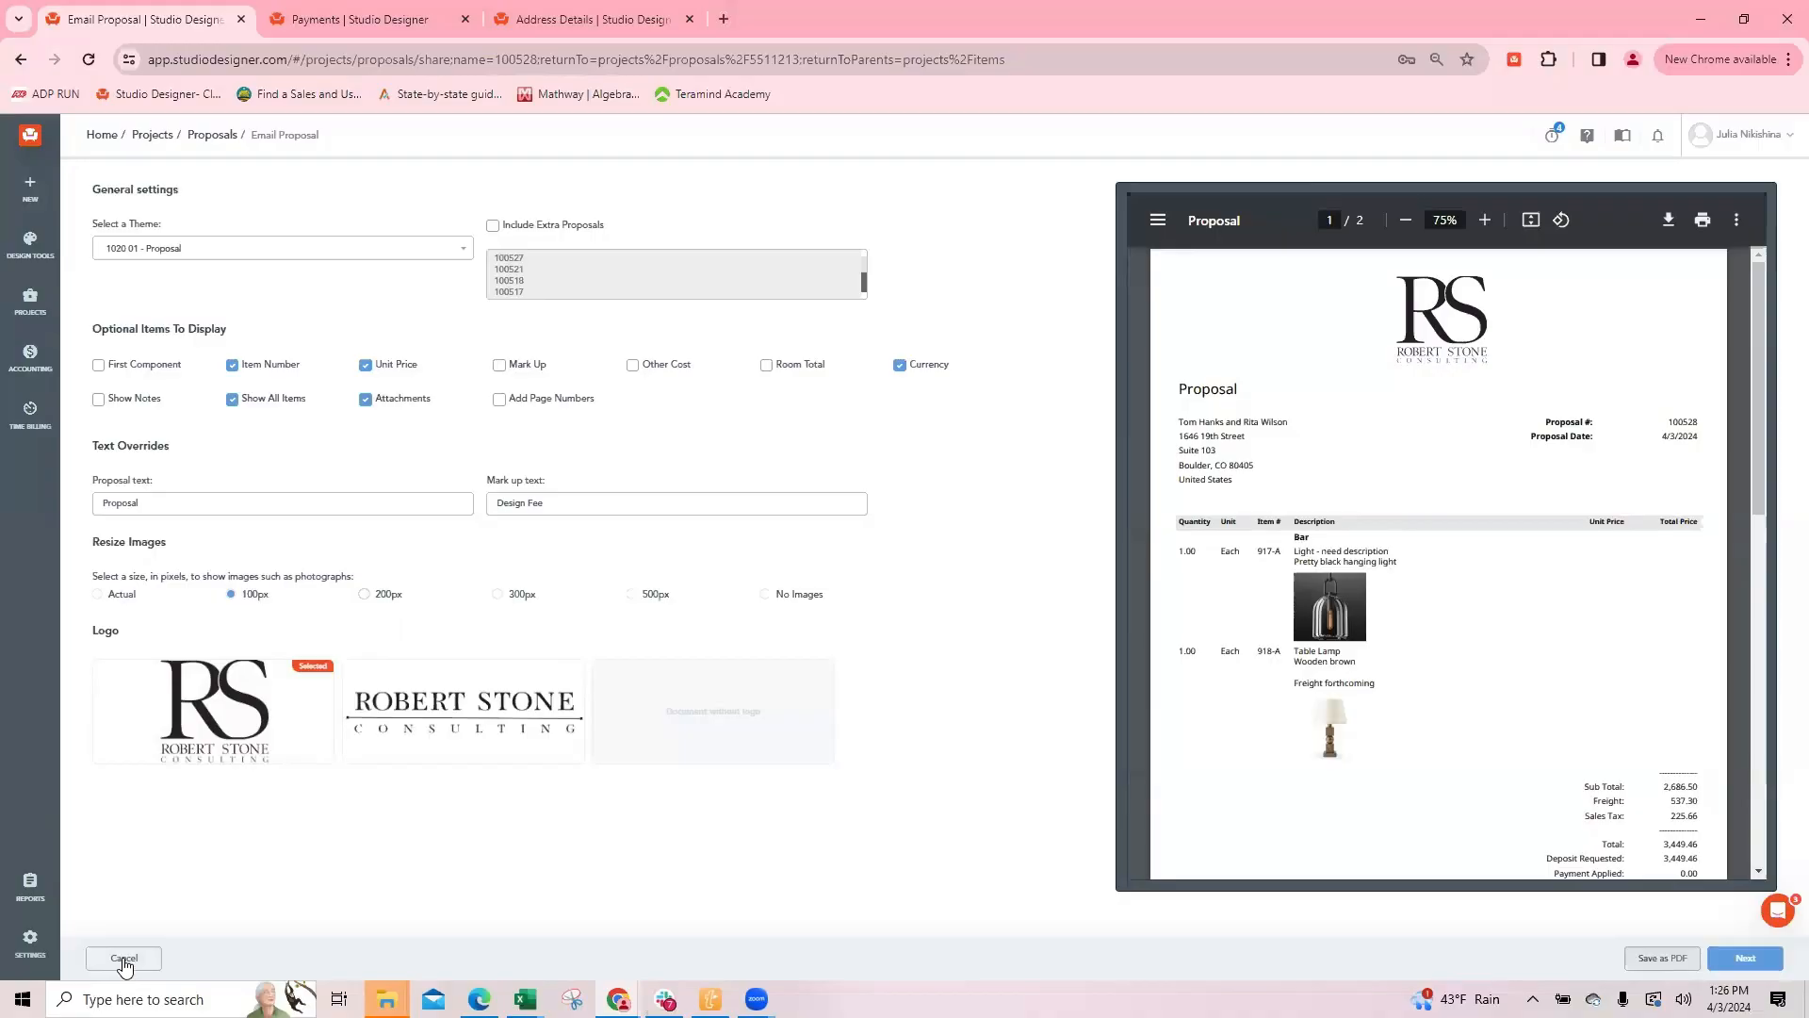
pyautogui.click(124, 958)
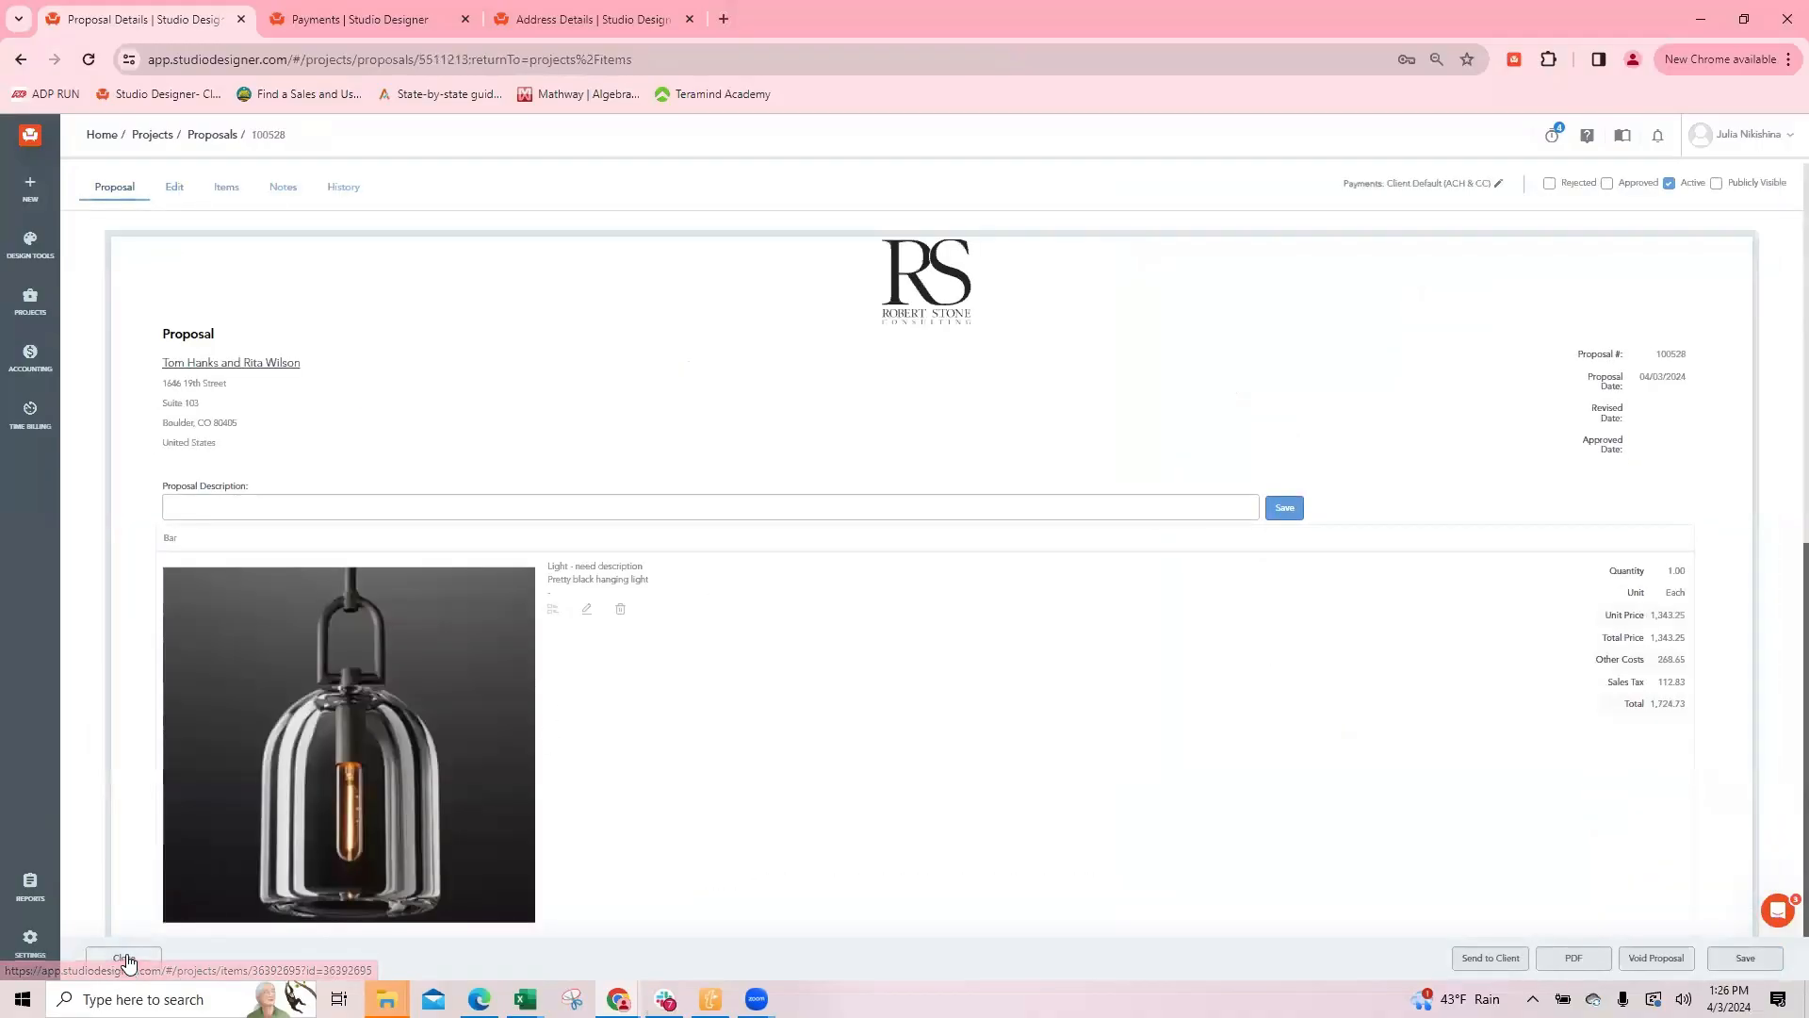
pyautogui.click(126, 958)
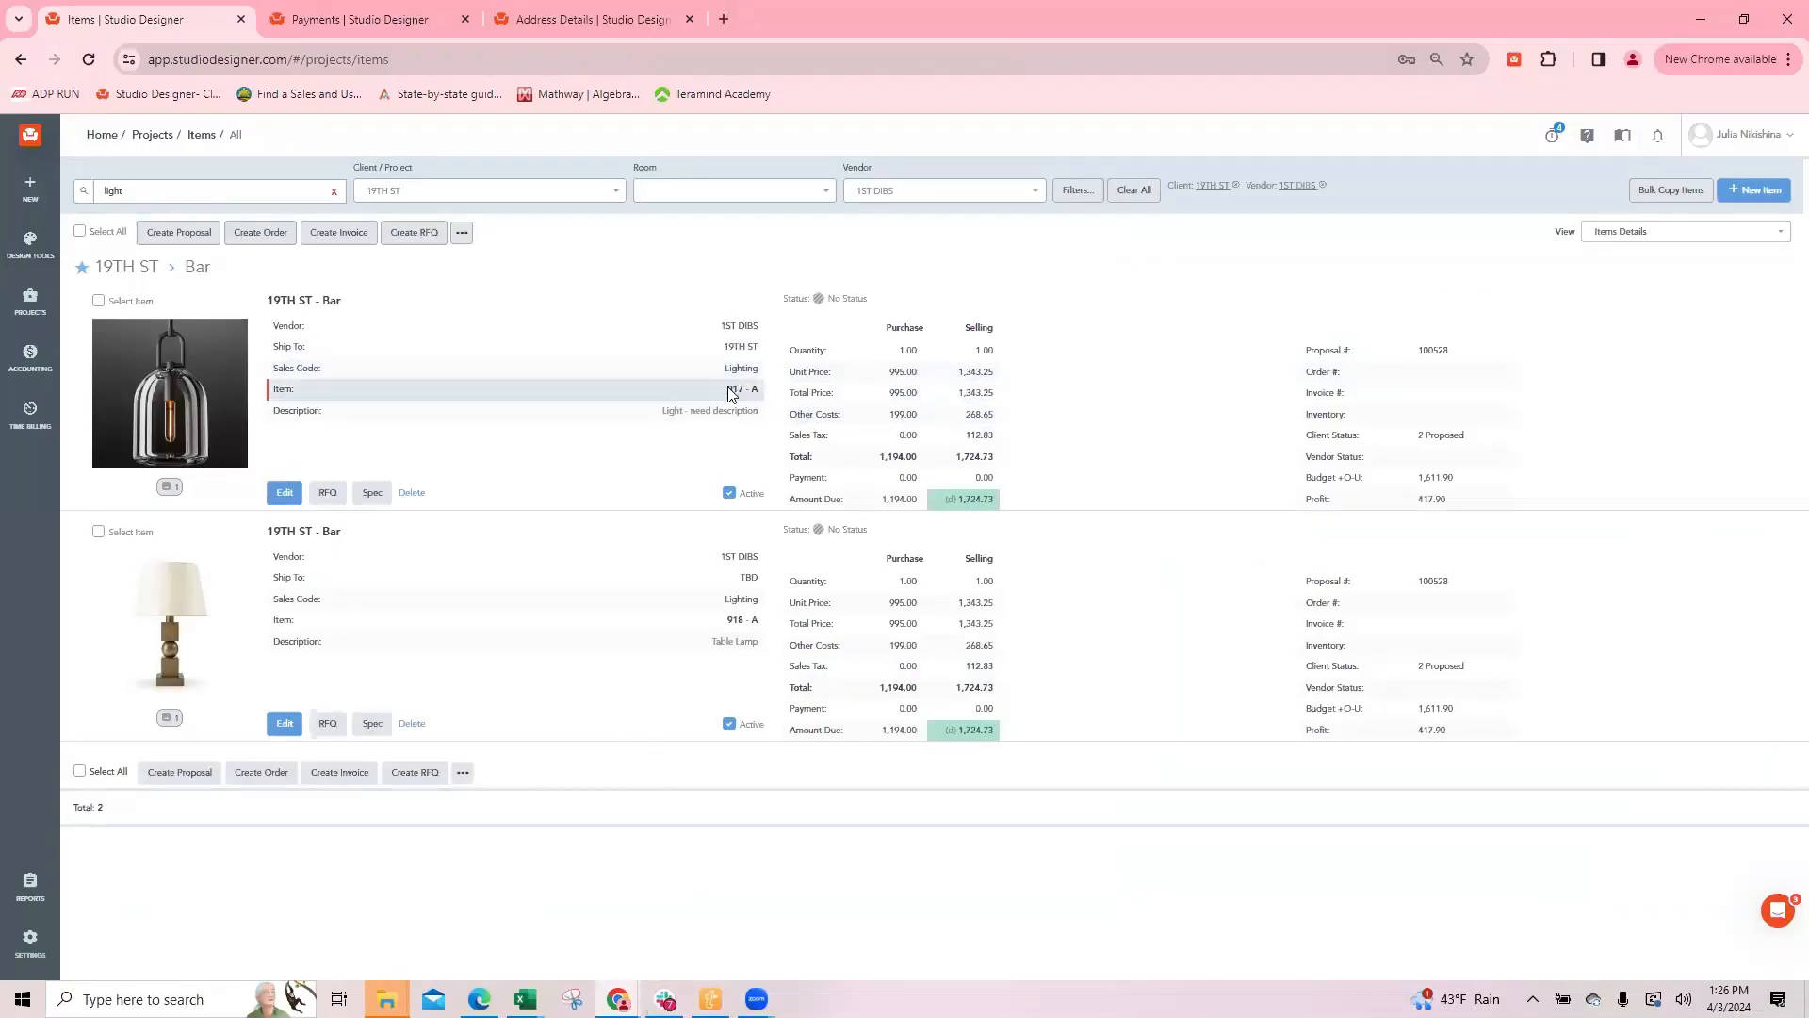
# Step: Renumber the Table Lamp as item 917 with component B, and save and close it
pyautogui.click(284, 723)
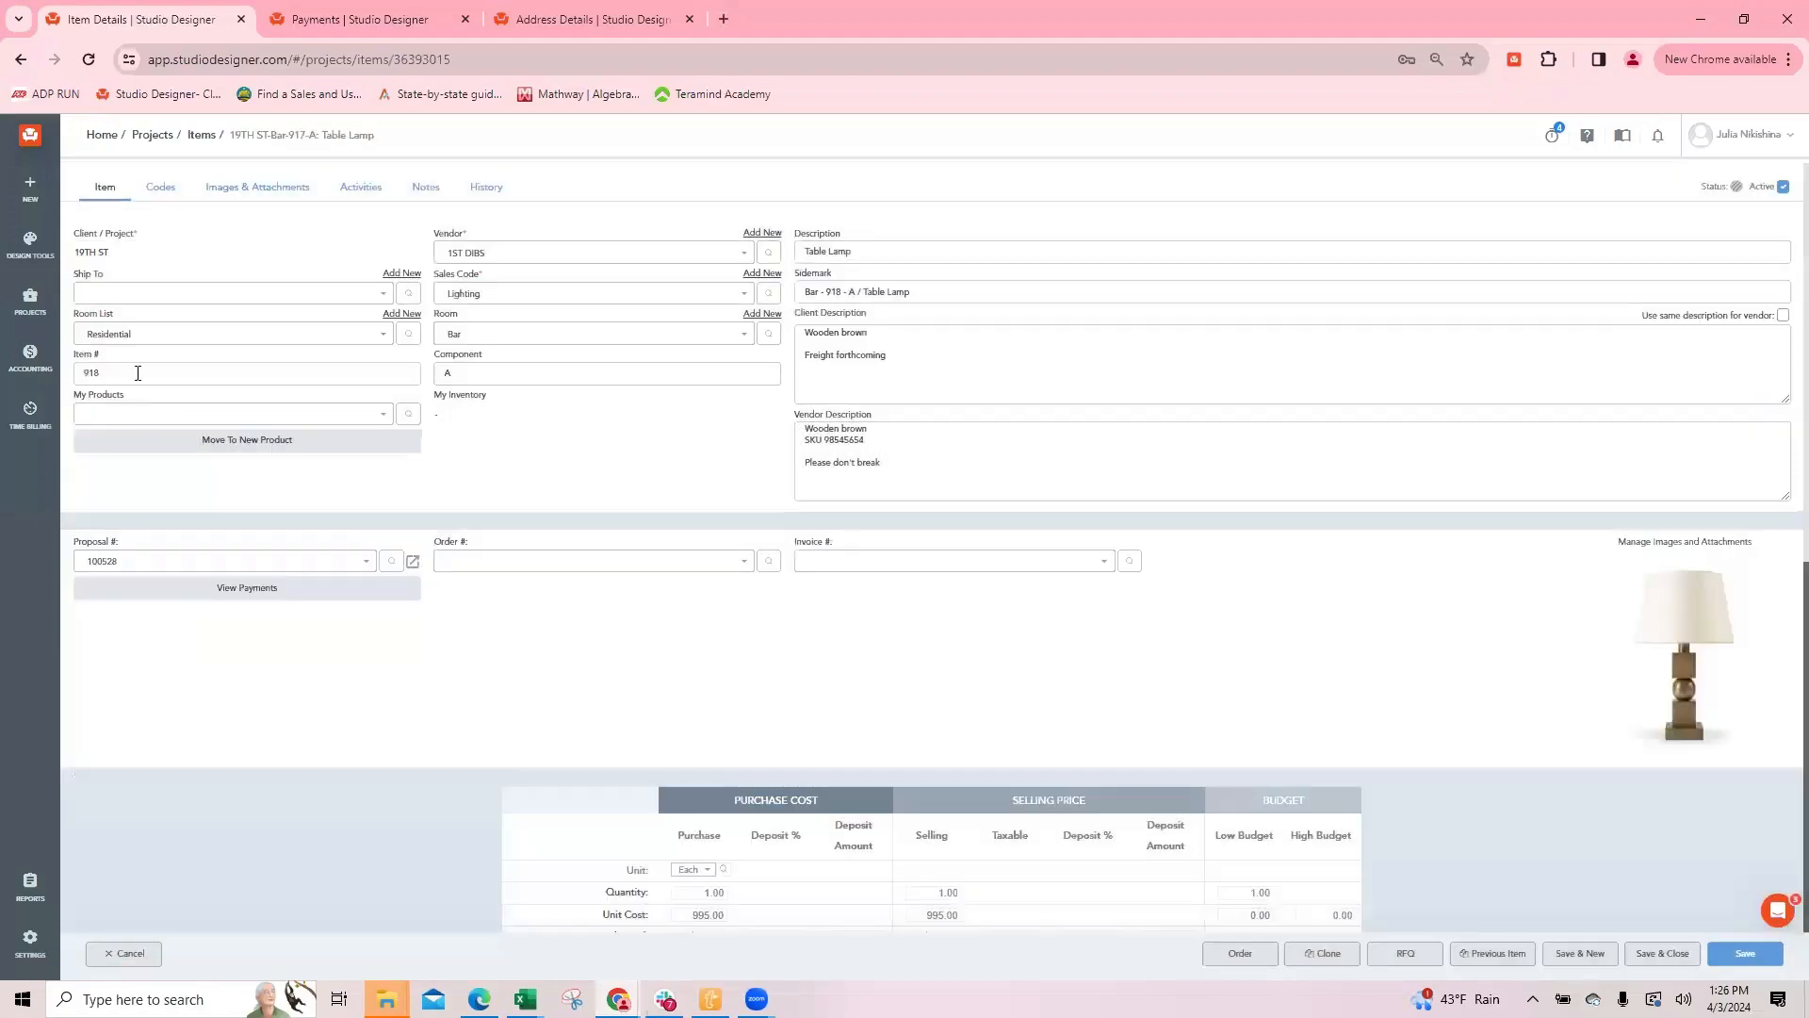
pyautogui.click(137, 372)
pyautogui.press('Tab')
pyautogui.write('B')
pyautogui.click(1658, 956)
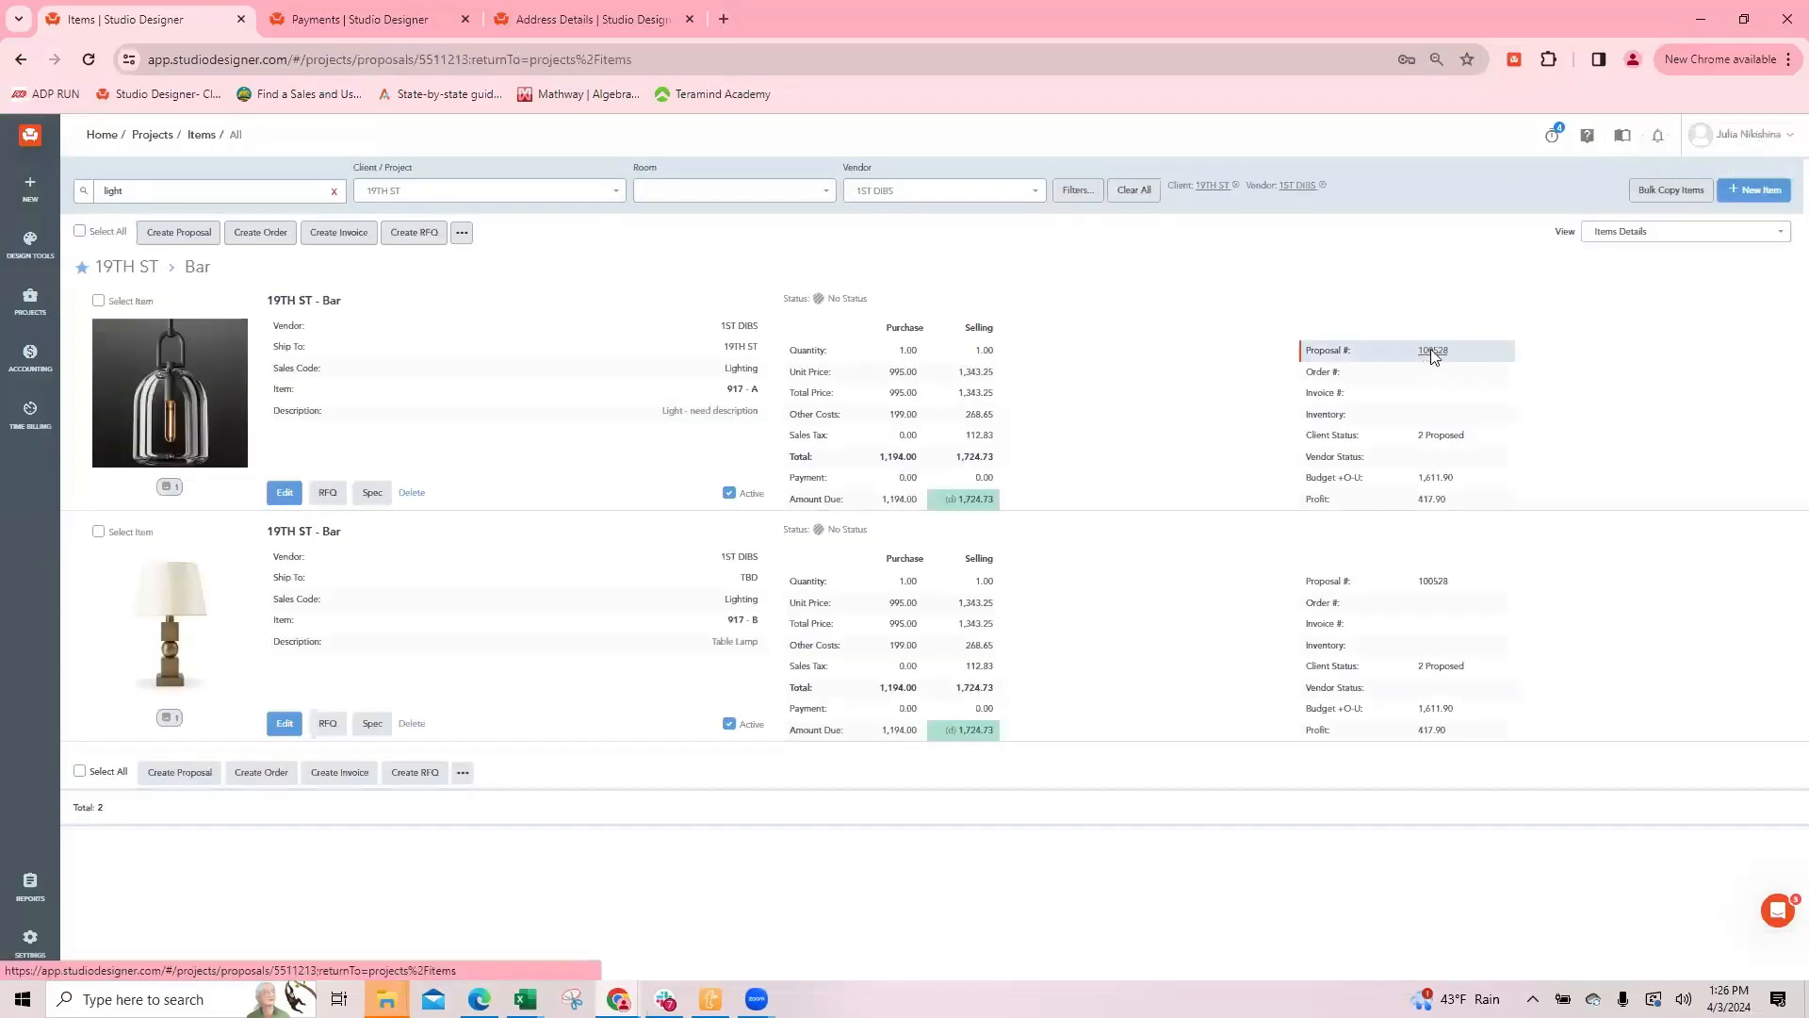
# Step: Reopen the proposal's PDF preview and examine the First Component display option and the item lines and totals
pyautogui.click(1430, 350)
pyautogui.click(1574, 957)
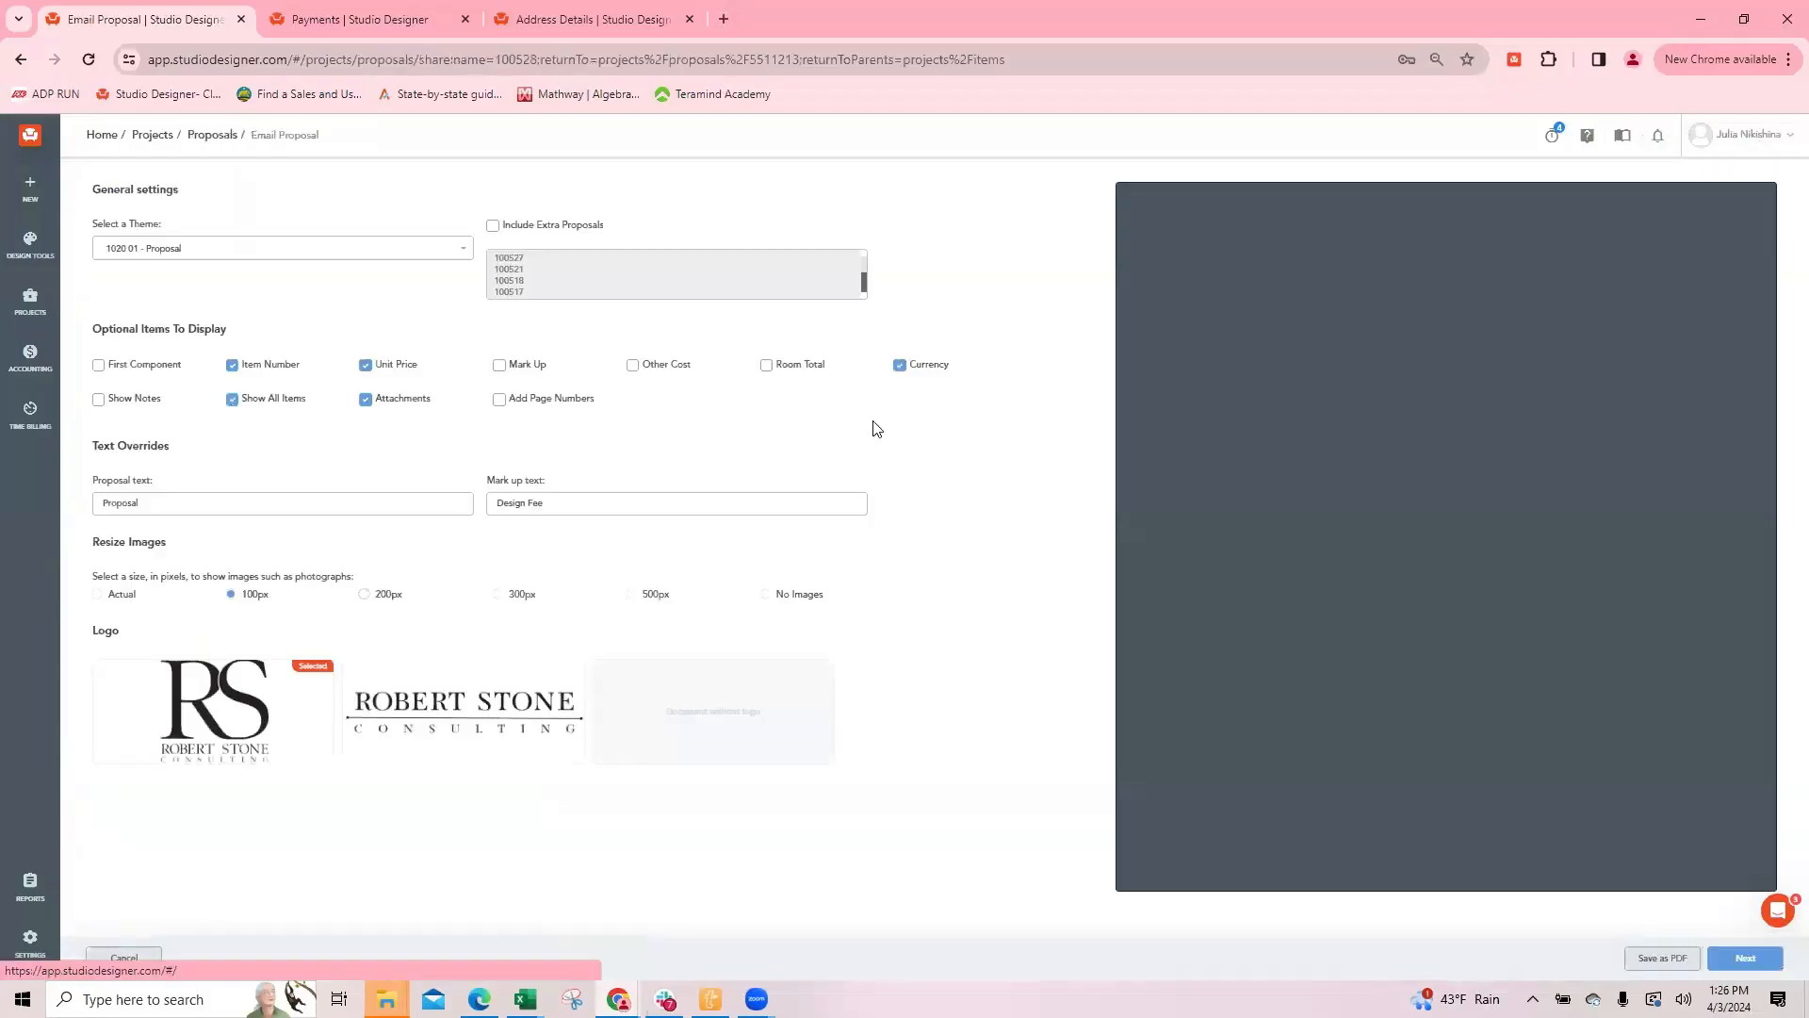
pyautogui.moveTo(193, 369); pyautogui.dragTo(96, 370)
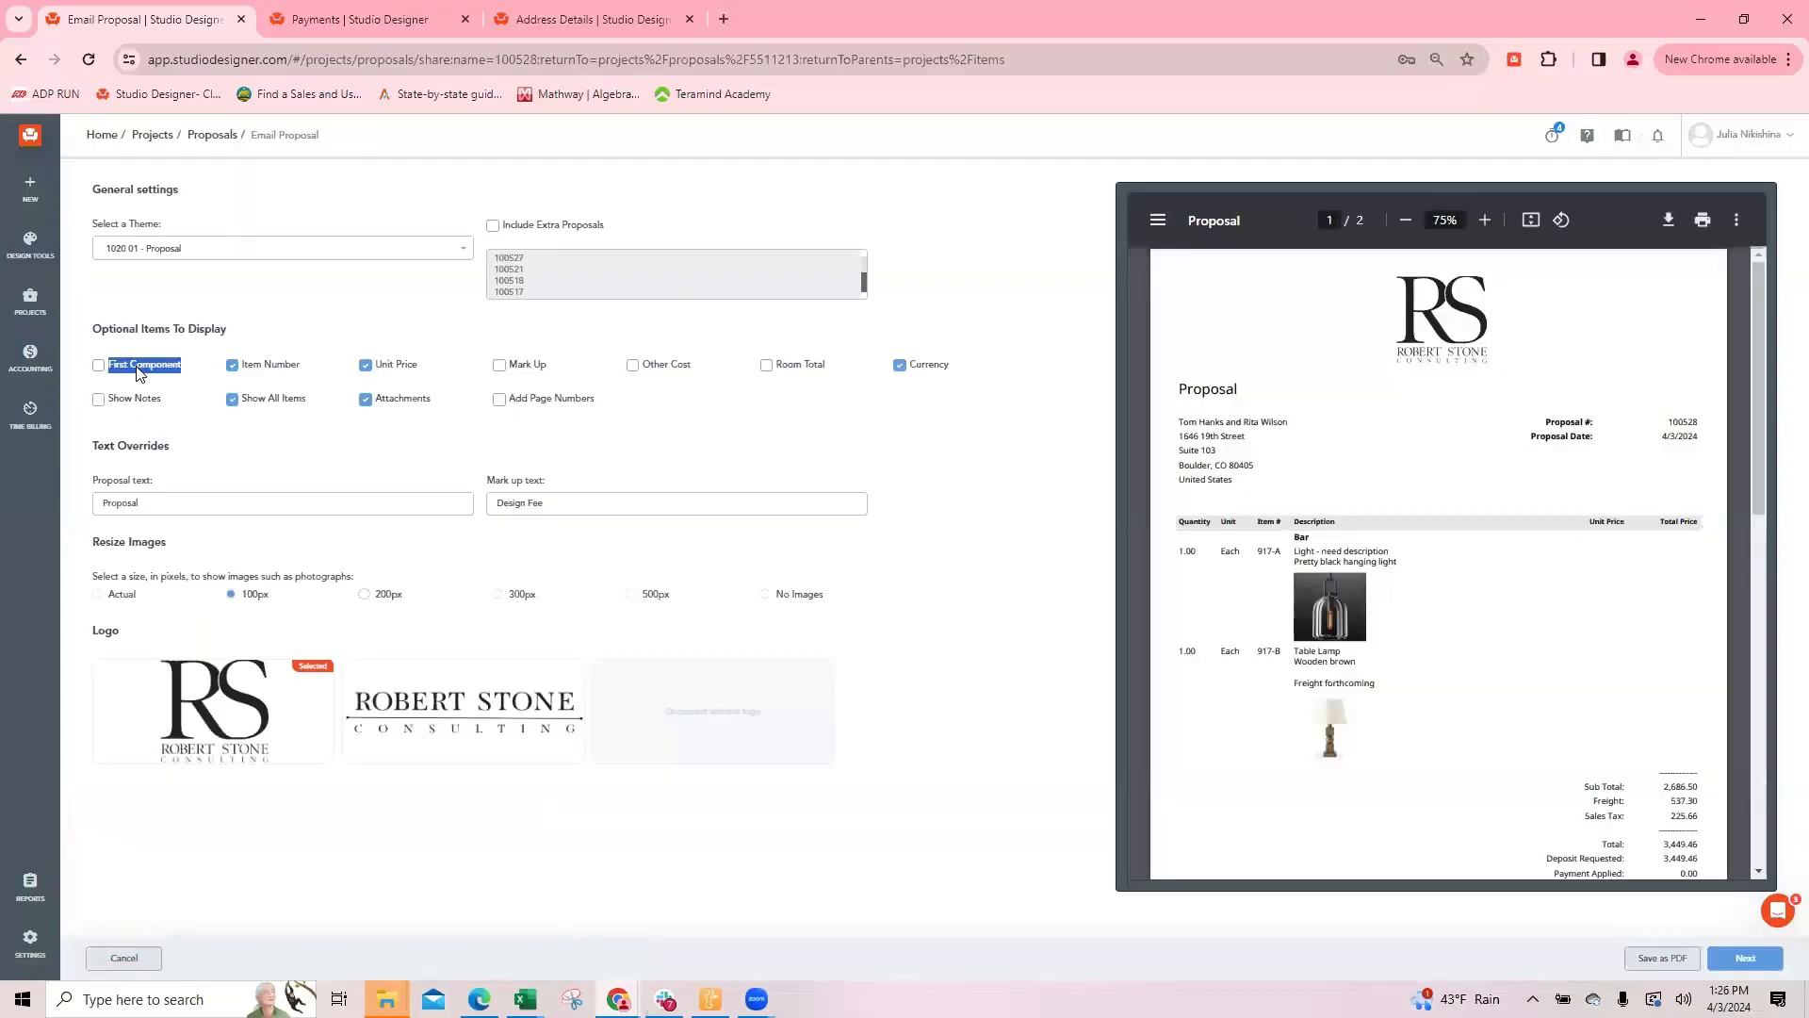
pyautogui.click(139, 368)
pyautogui.click(106, 369)
pyautogui.scroll(-1, 1596, 685)
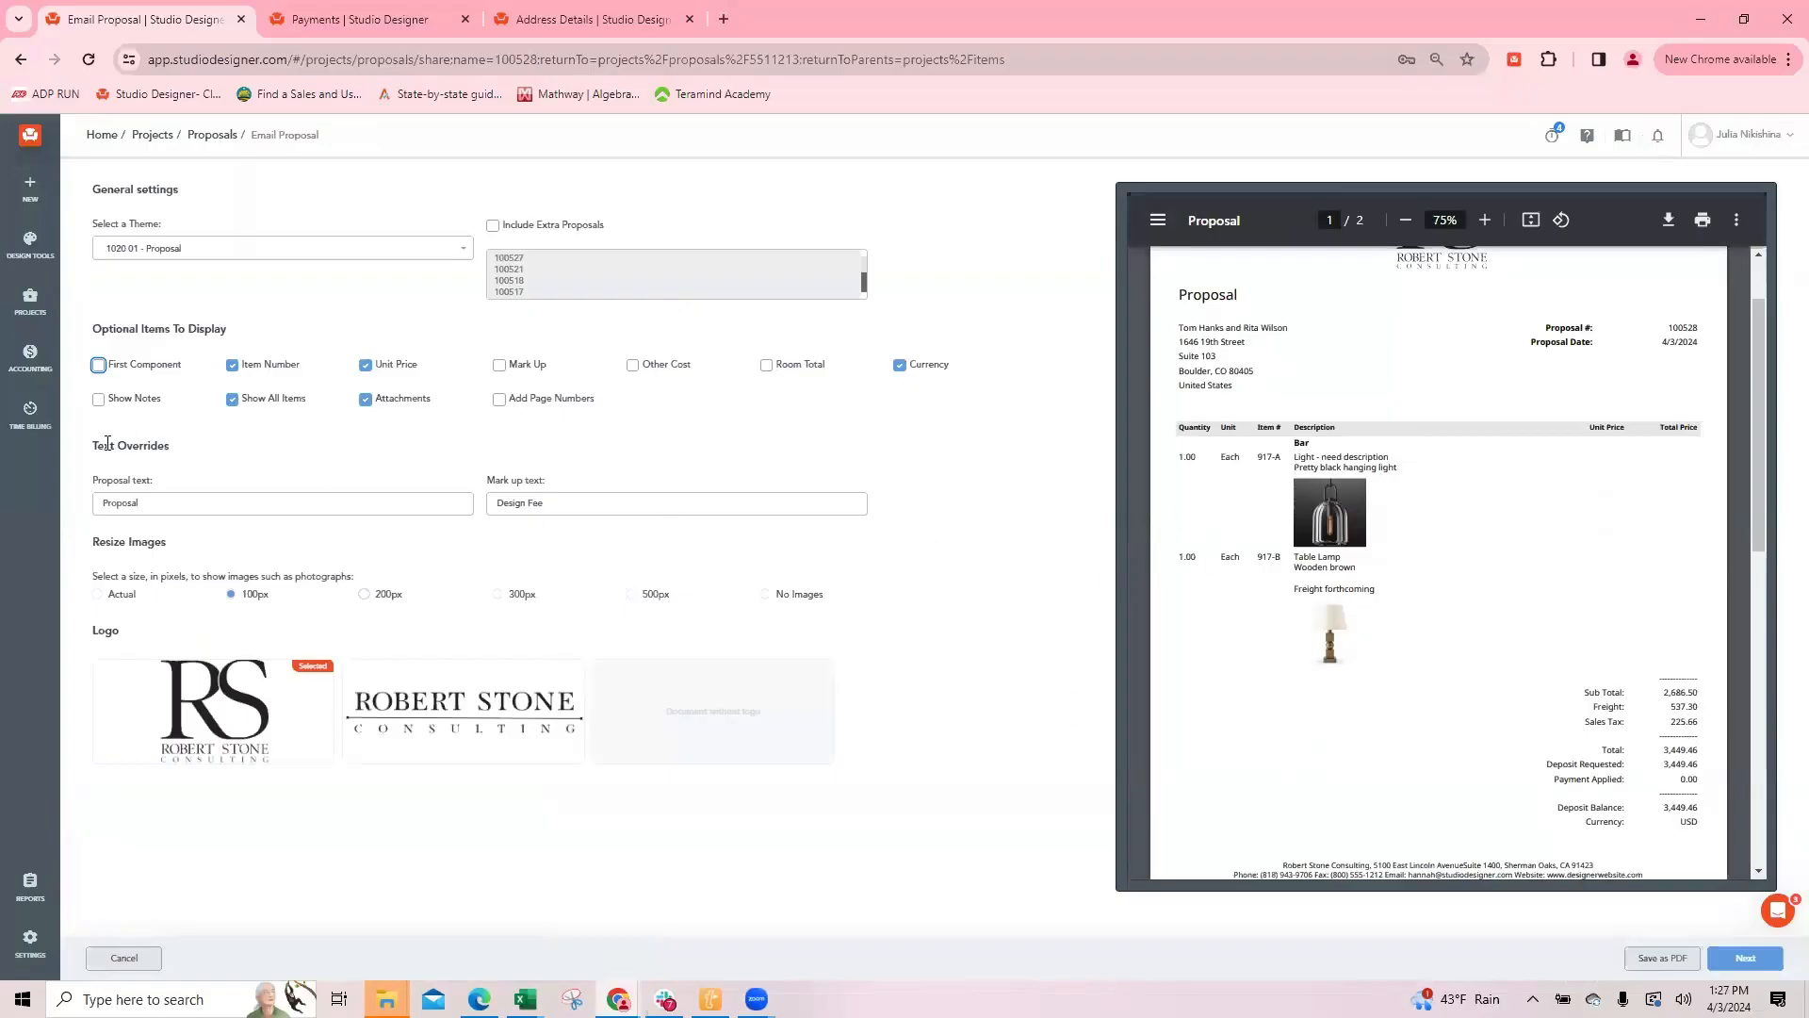
# Step: Enable First Component to check its effect on the proposal, reopen the PDF preview to compare, and return to the items list
pyautogui.click(98, 365)
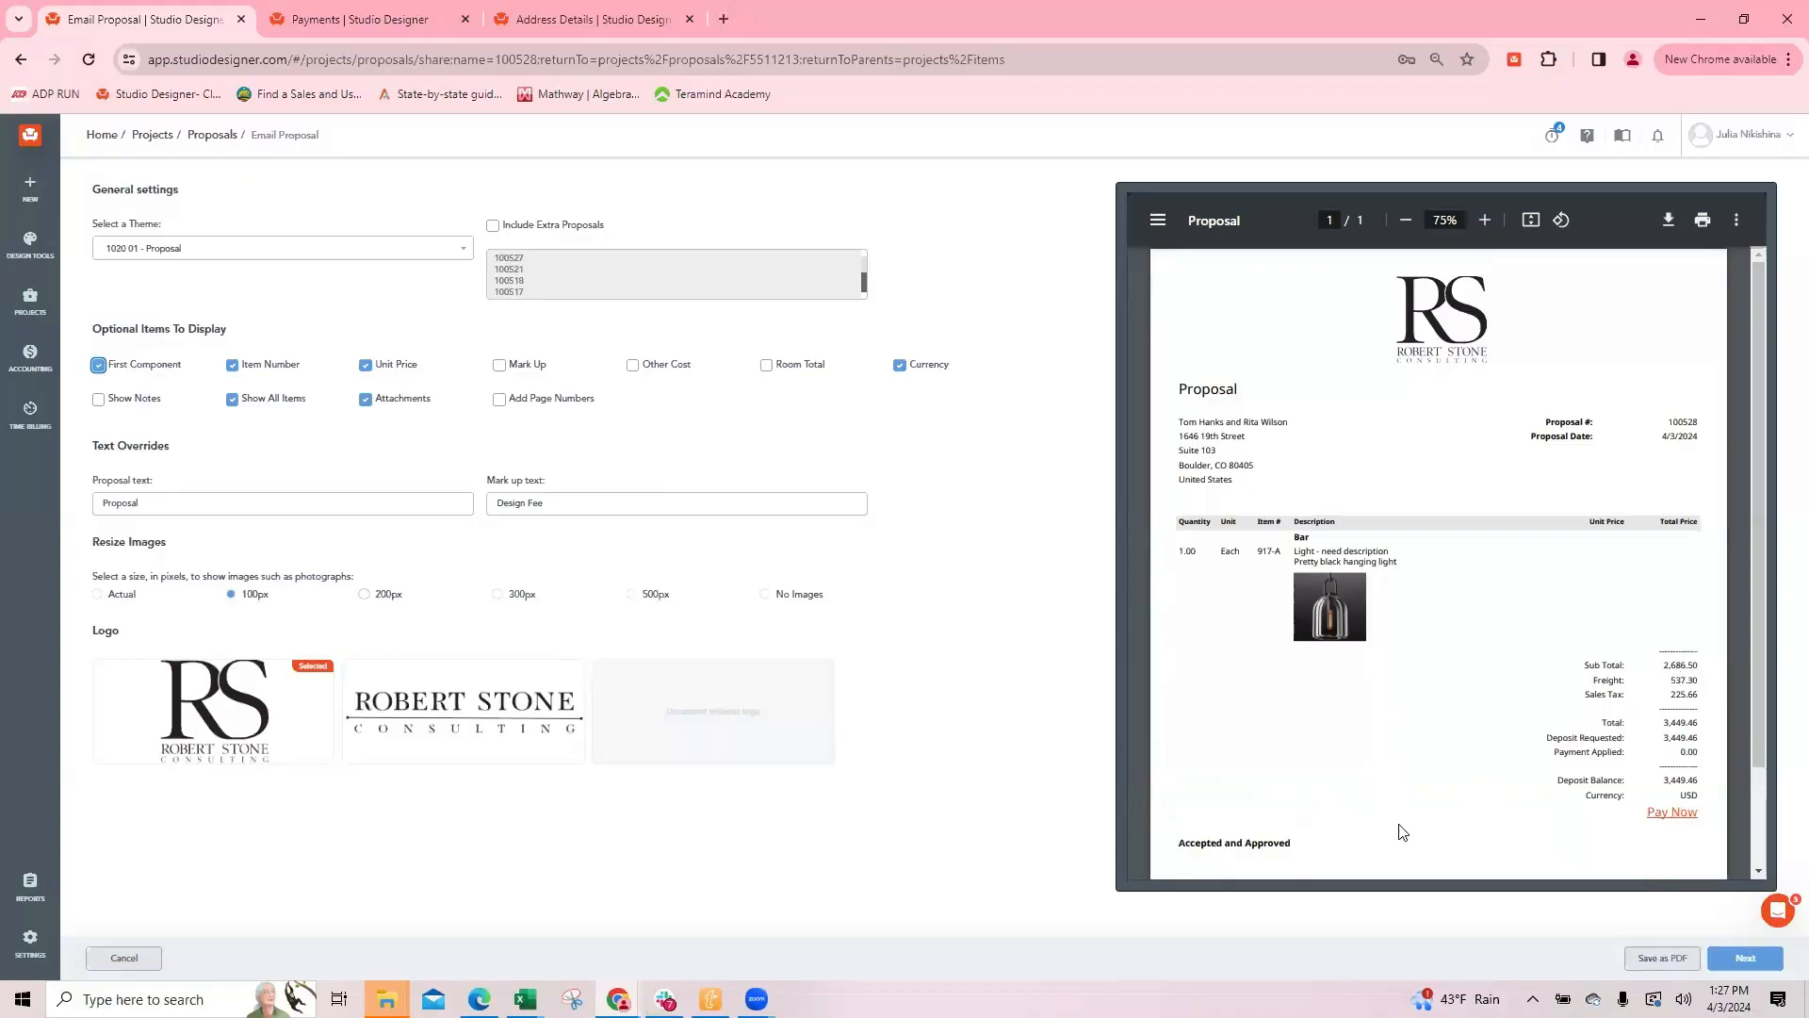
pyautogui.click(123, 957)
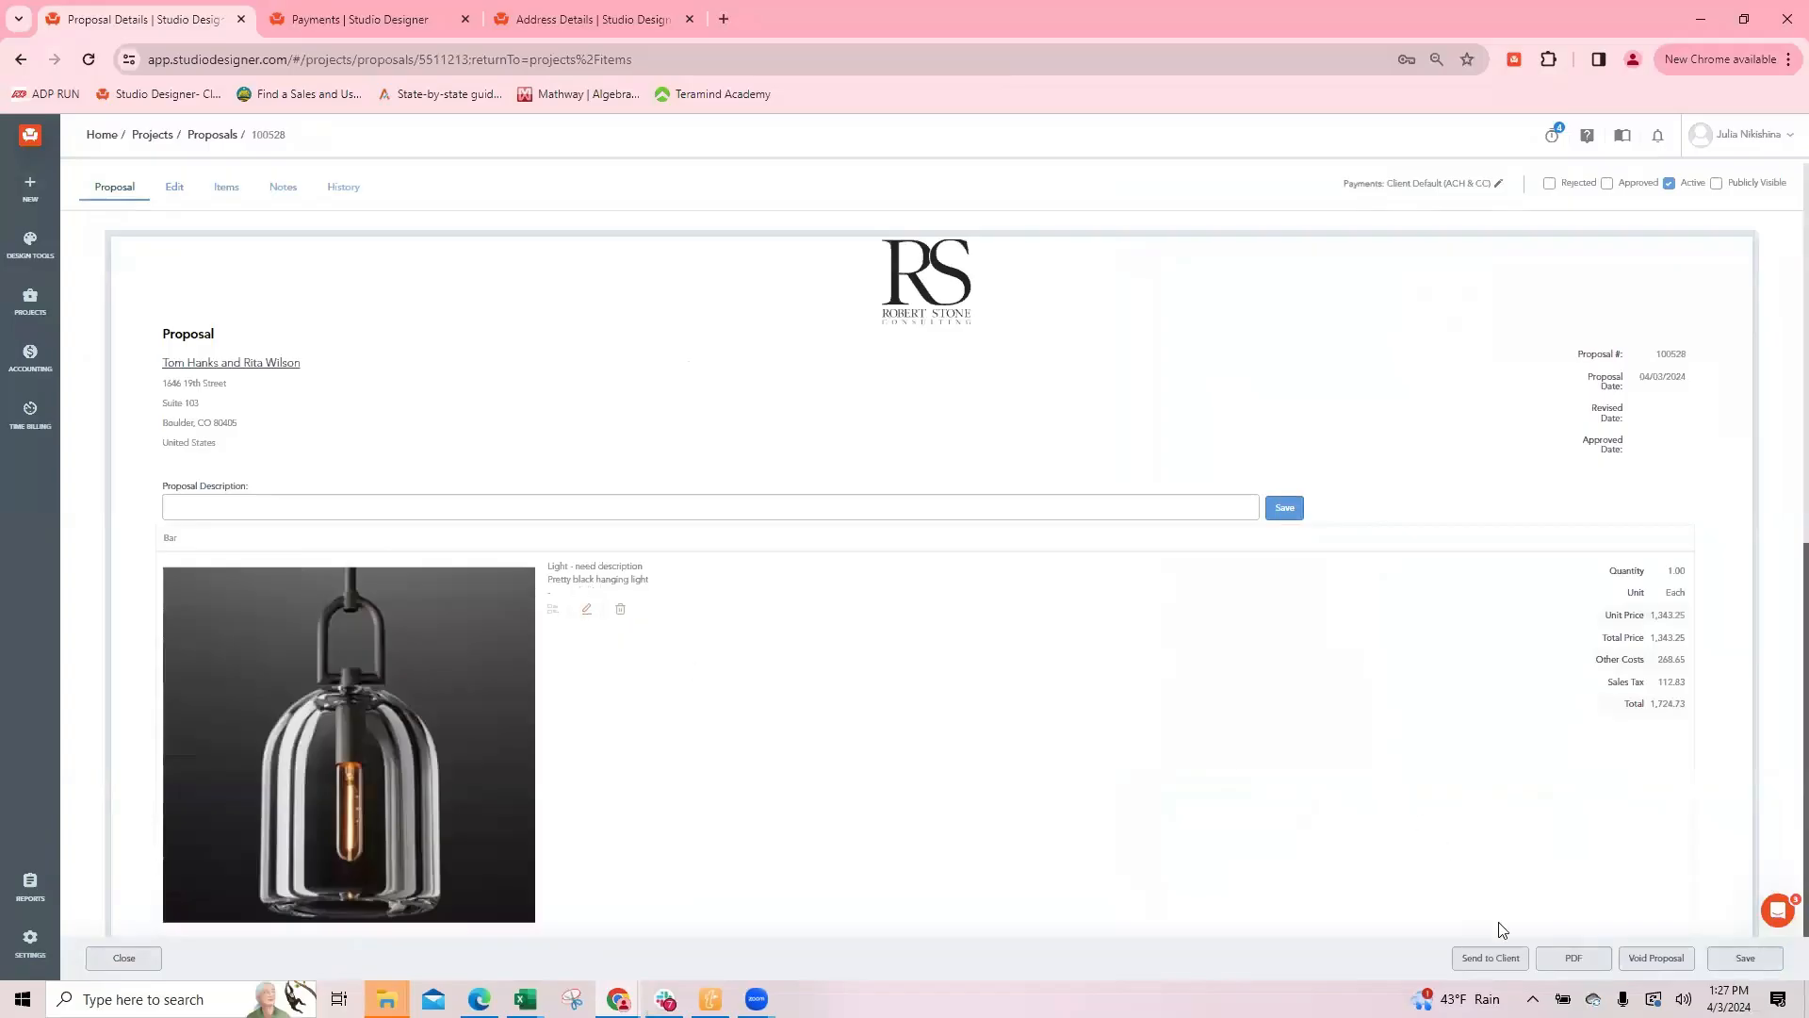
pyautogui.click(1580, 961)
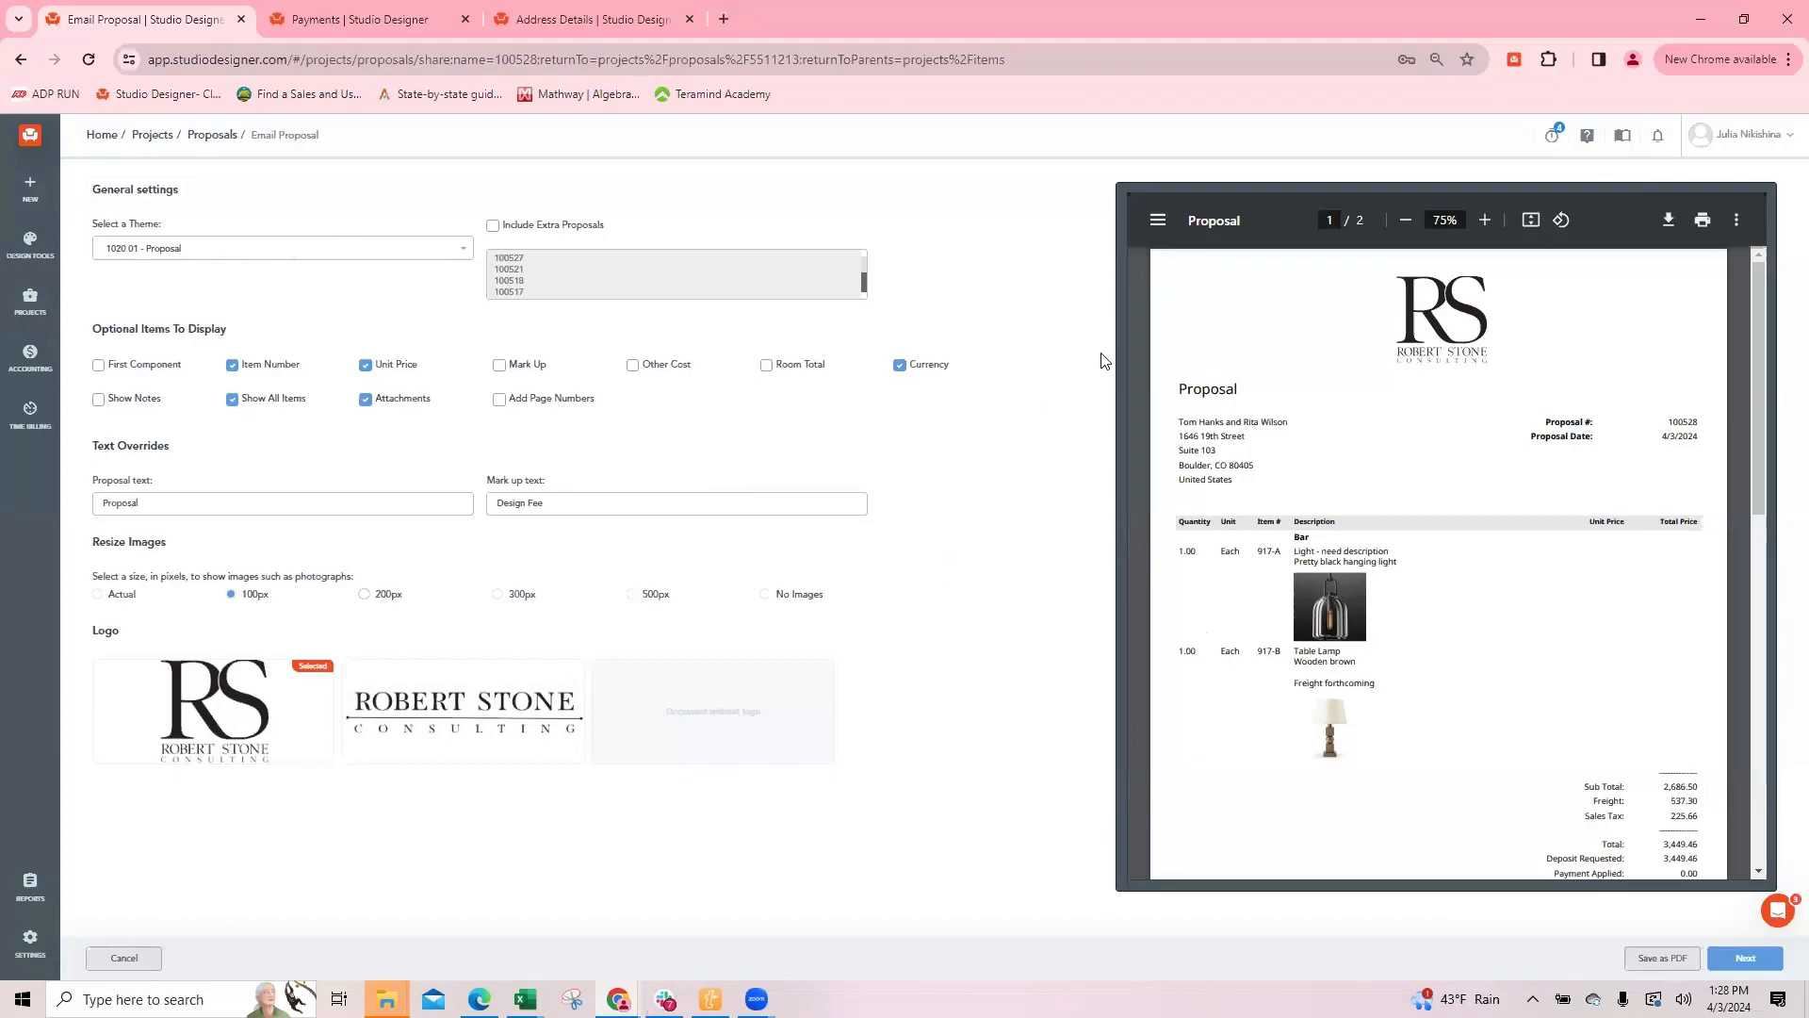
pyautogui.click(124, 957)
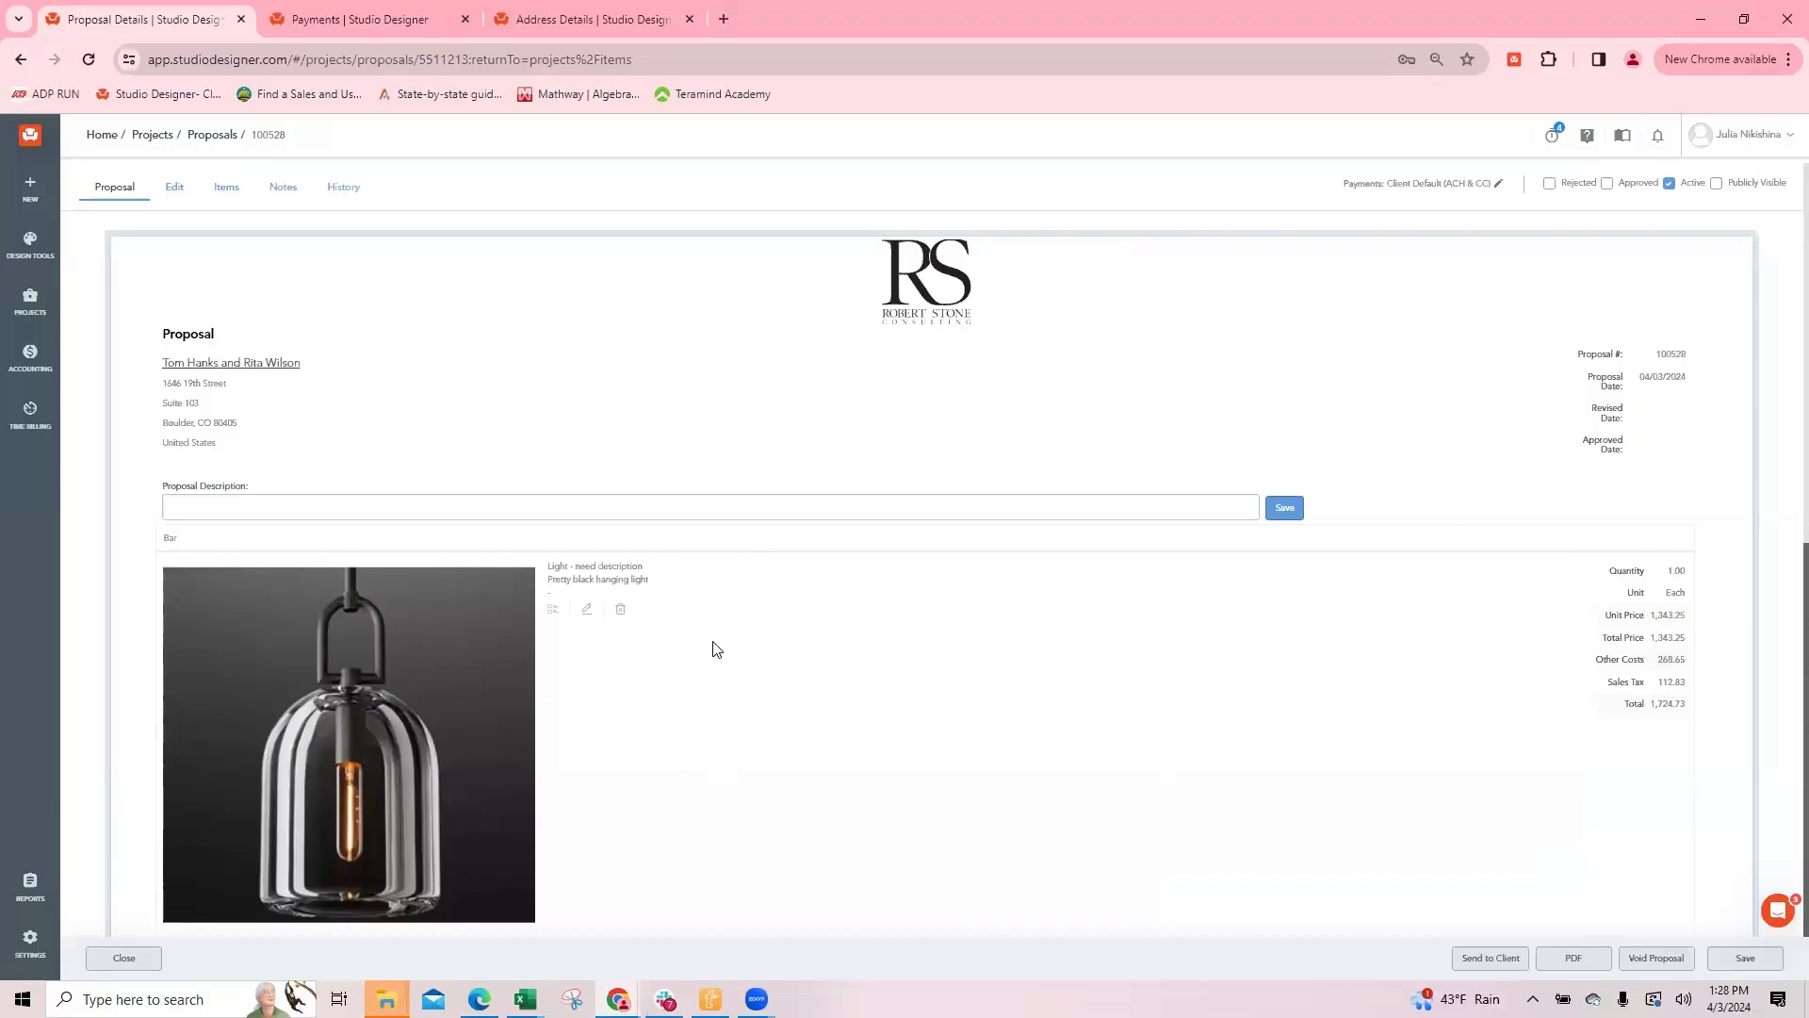
pyautogui.click(124, 966)
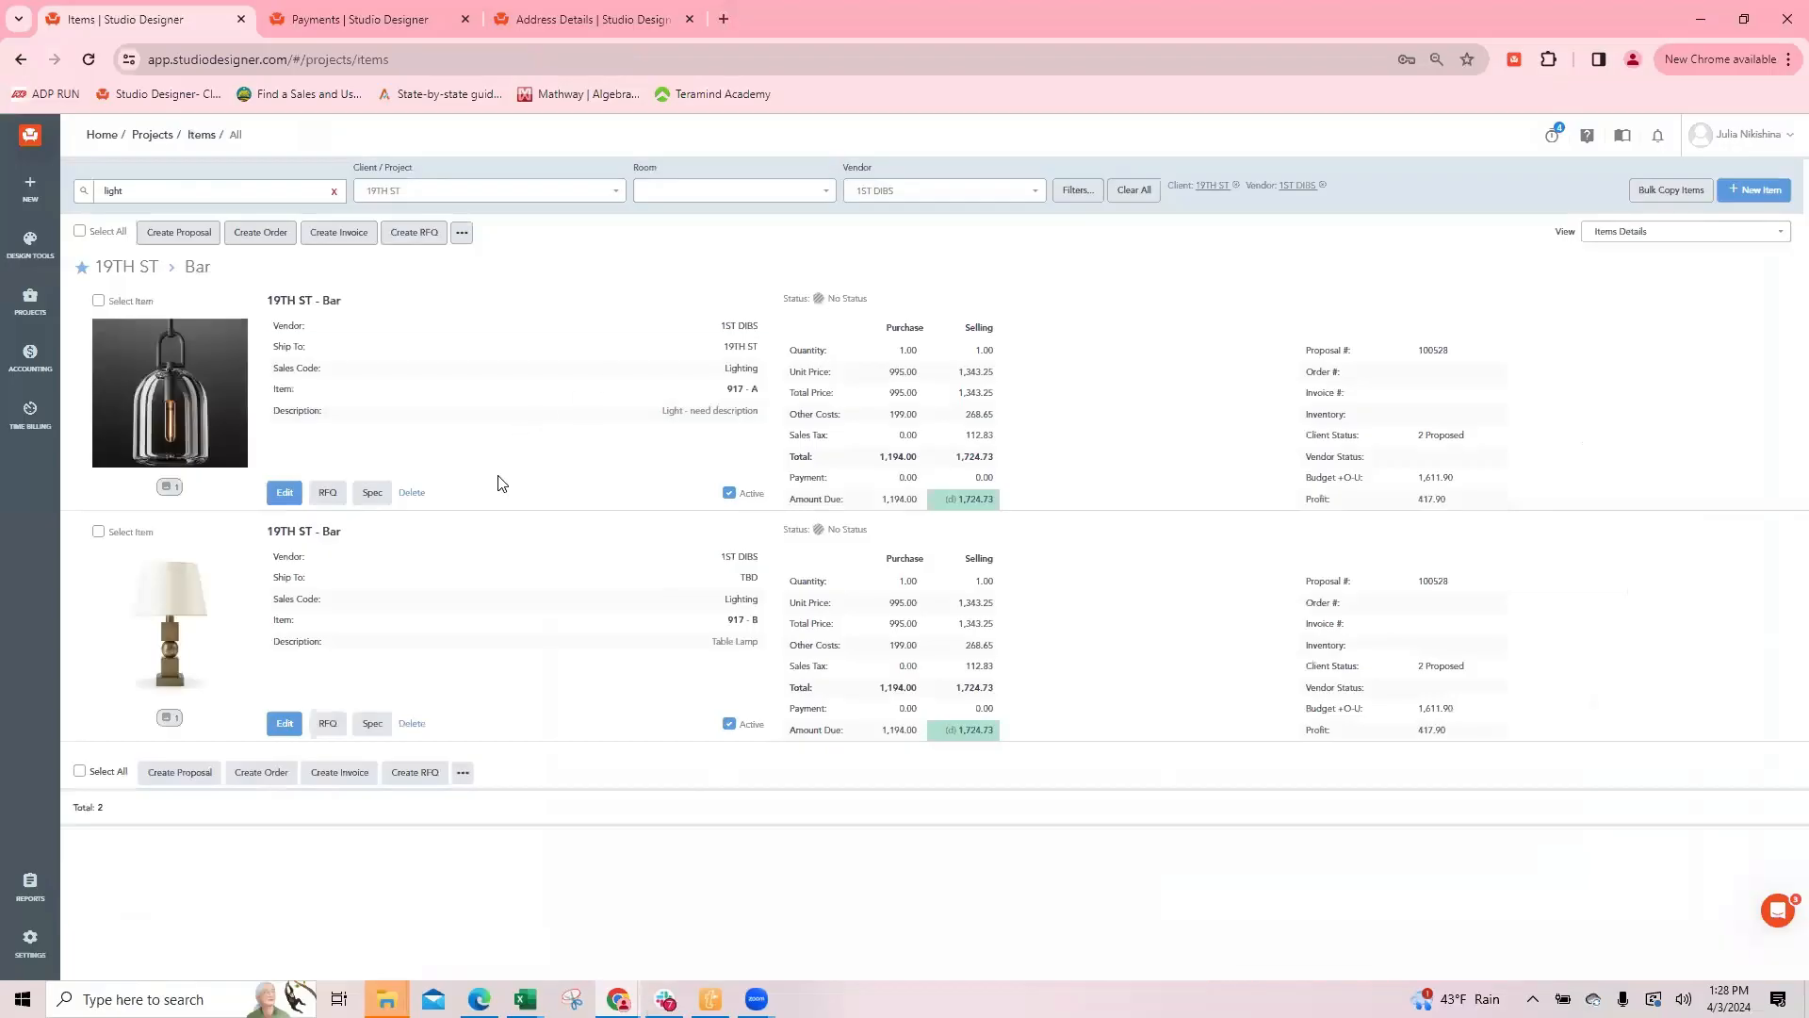
# Step: Change the Table Lamp's component to A, and save and close the item
pyautogui.click(283, 724)
pyautogui.click(496, 368)
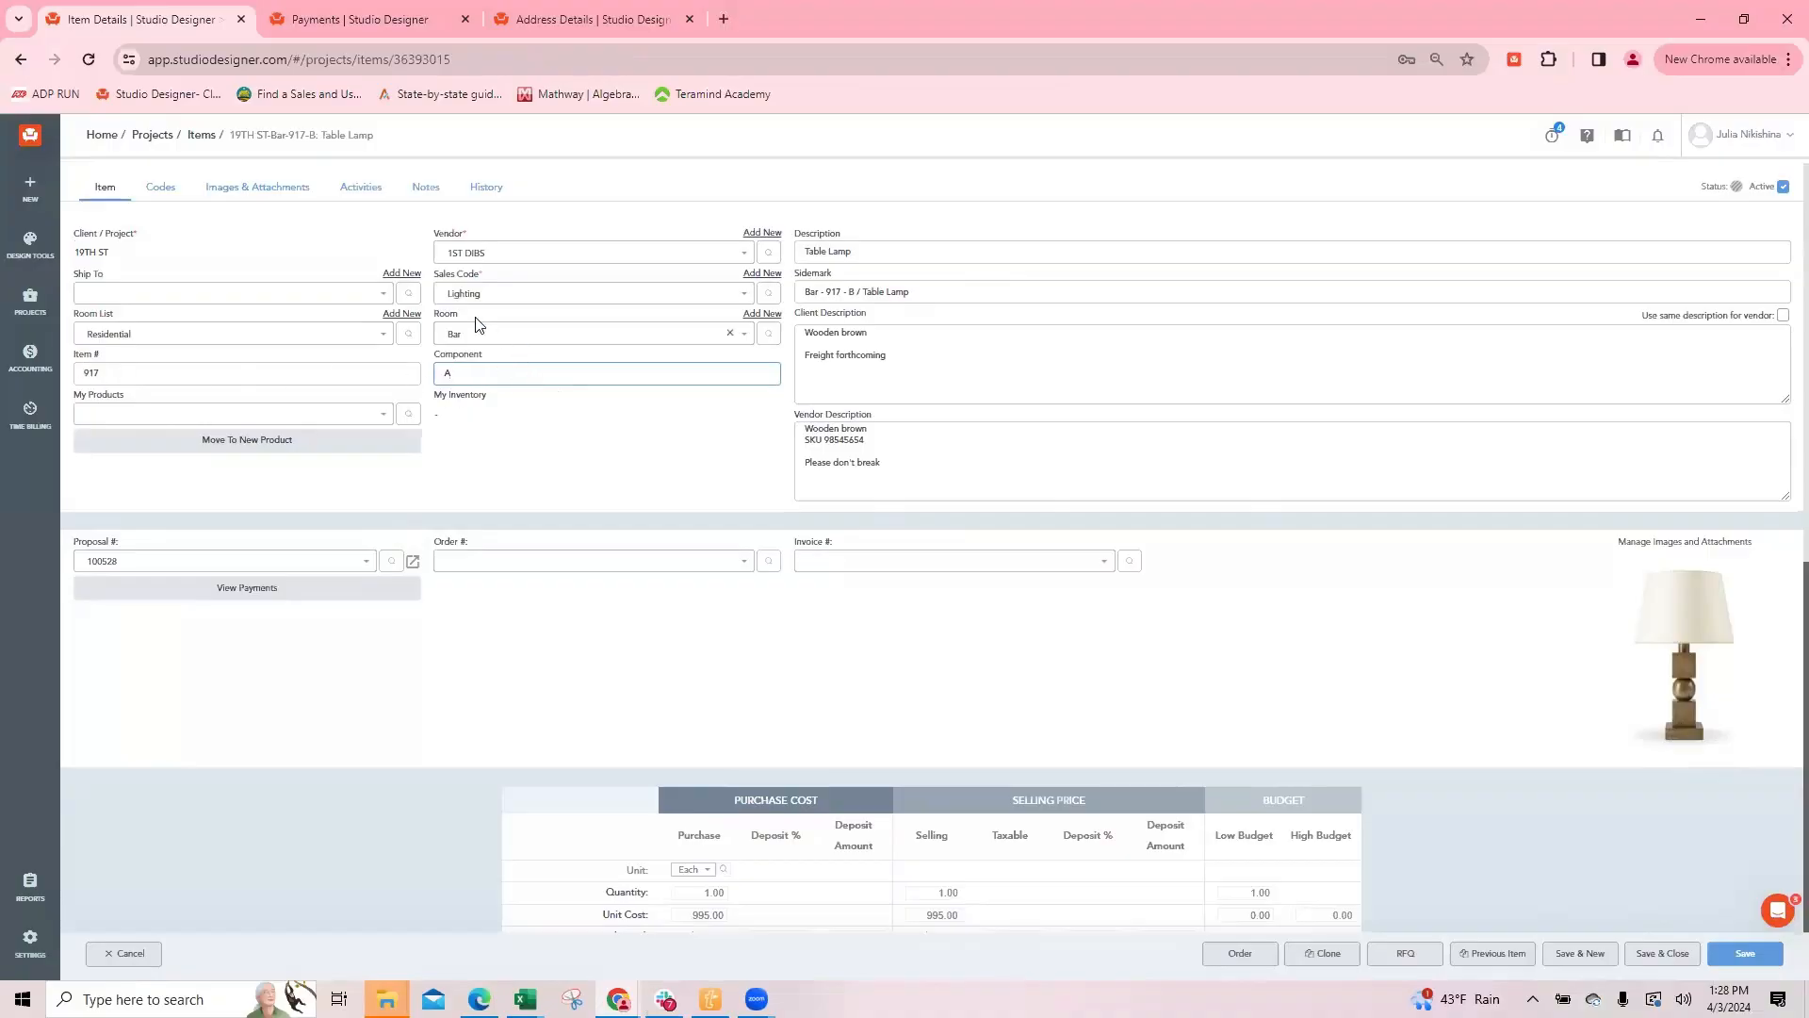
pyautogui.moveTo(435, 314); pyautogui.dragTo(465, 318)
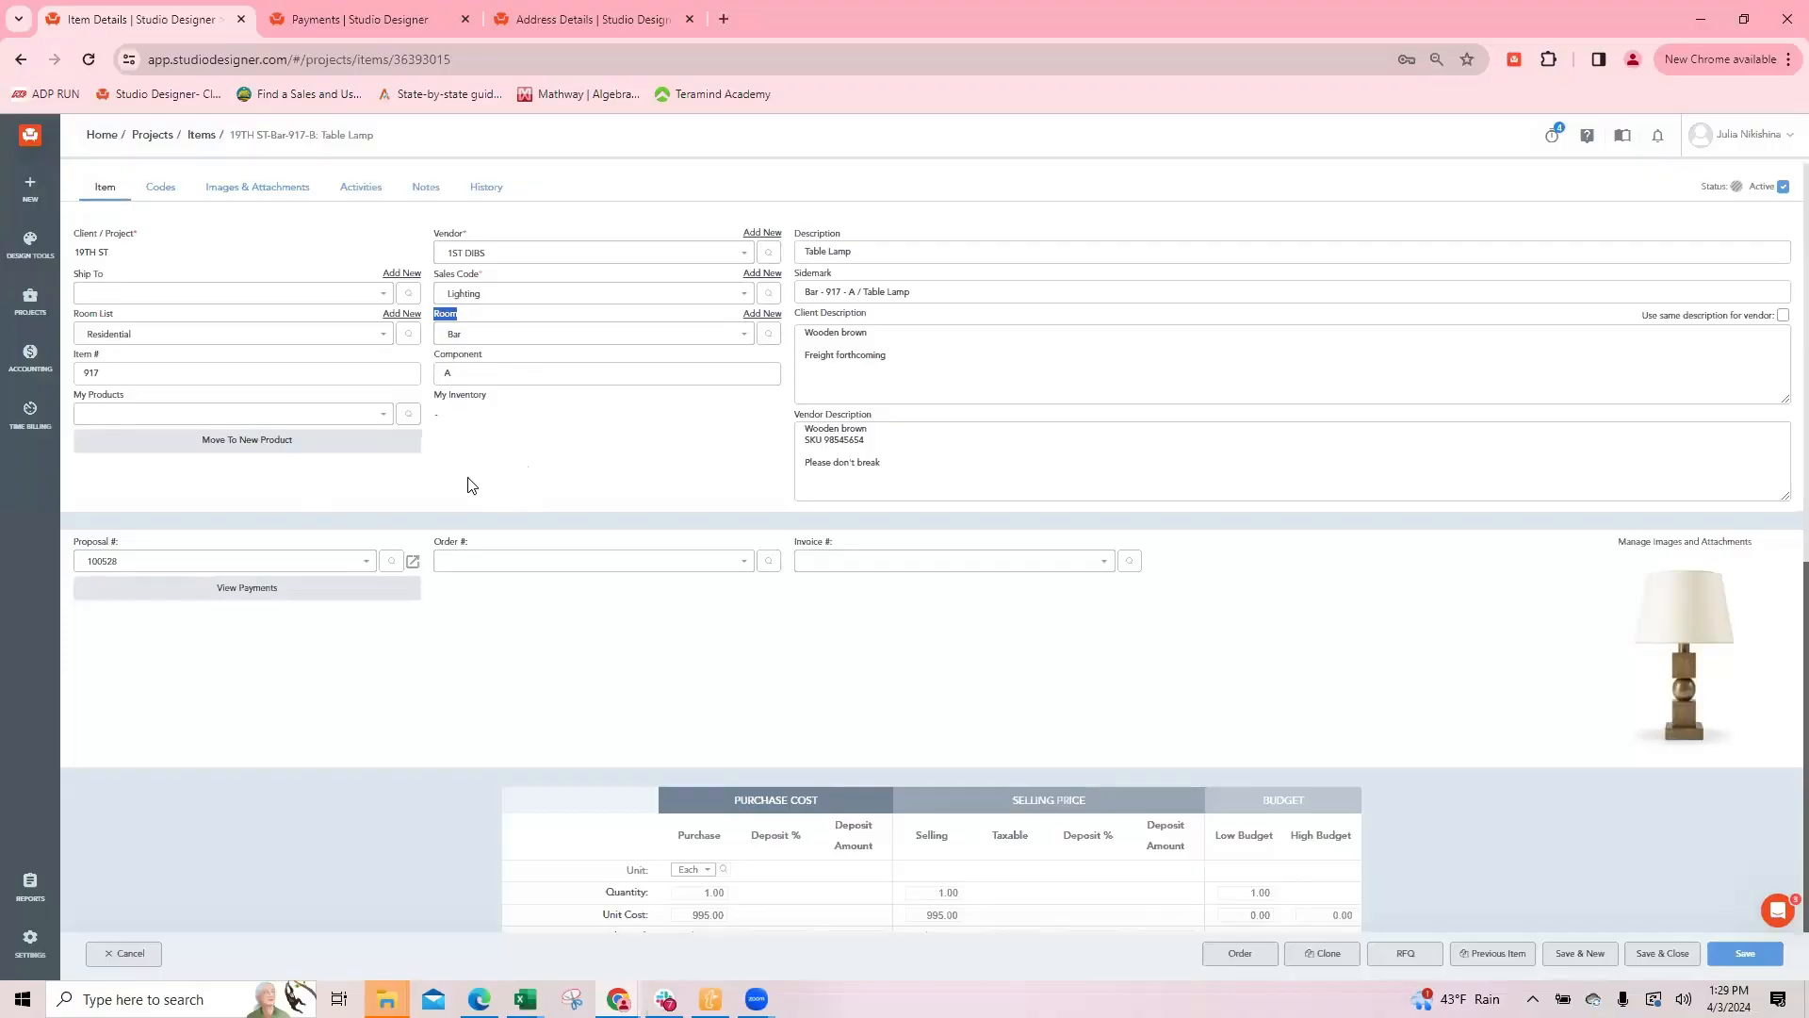
pyautogui.click(1658, 952)
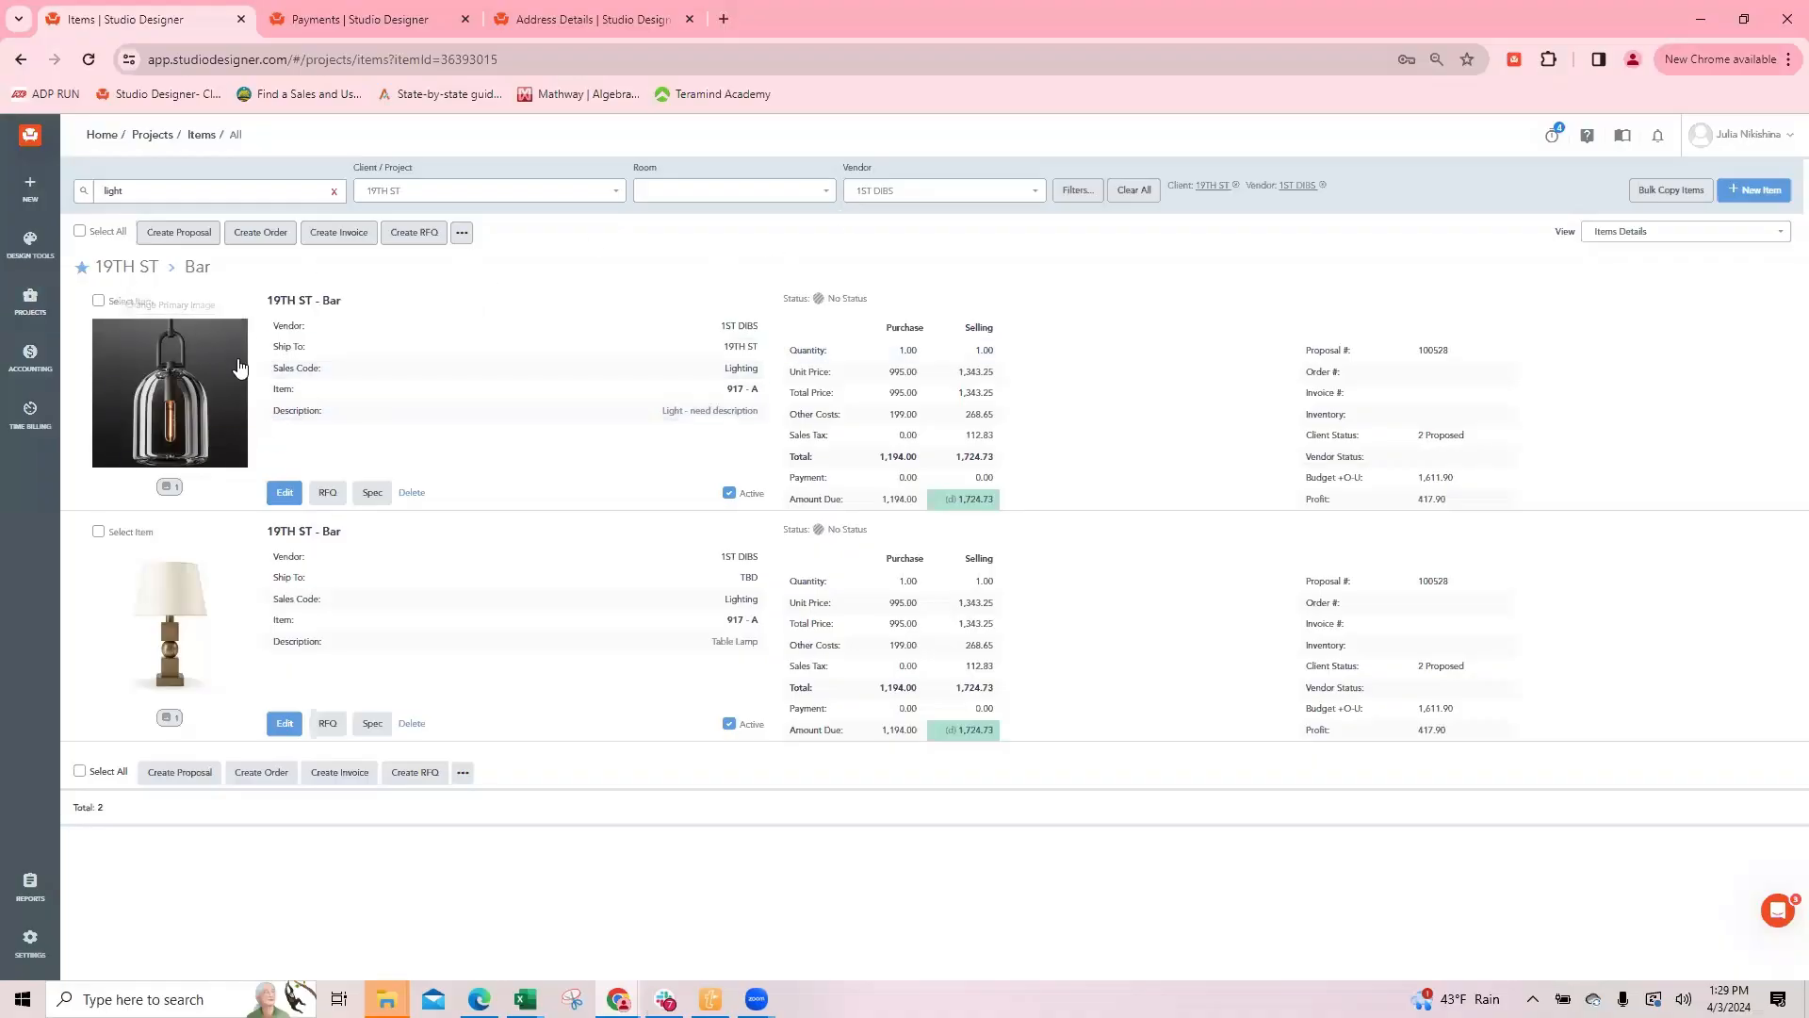
# Step: Clone the hanging light item, look through the available client projects for the copy, and return to the items list
pyautogui.click(284, 494)
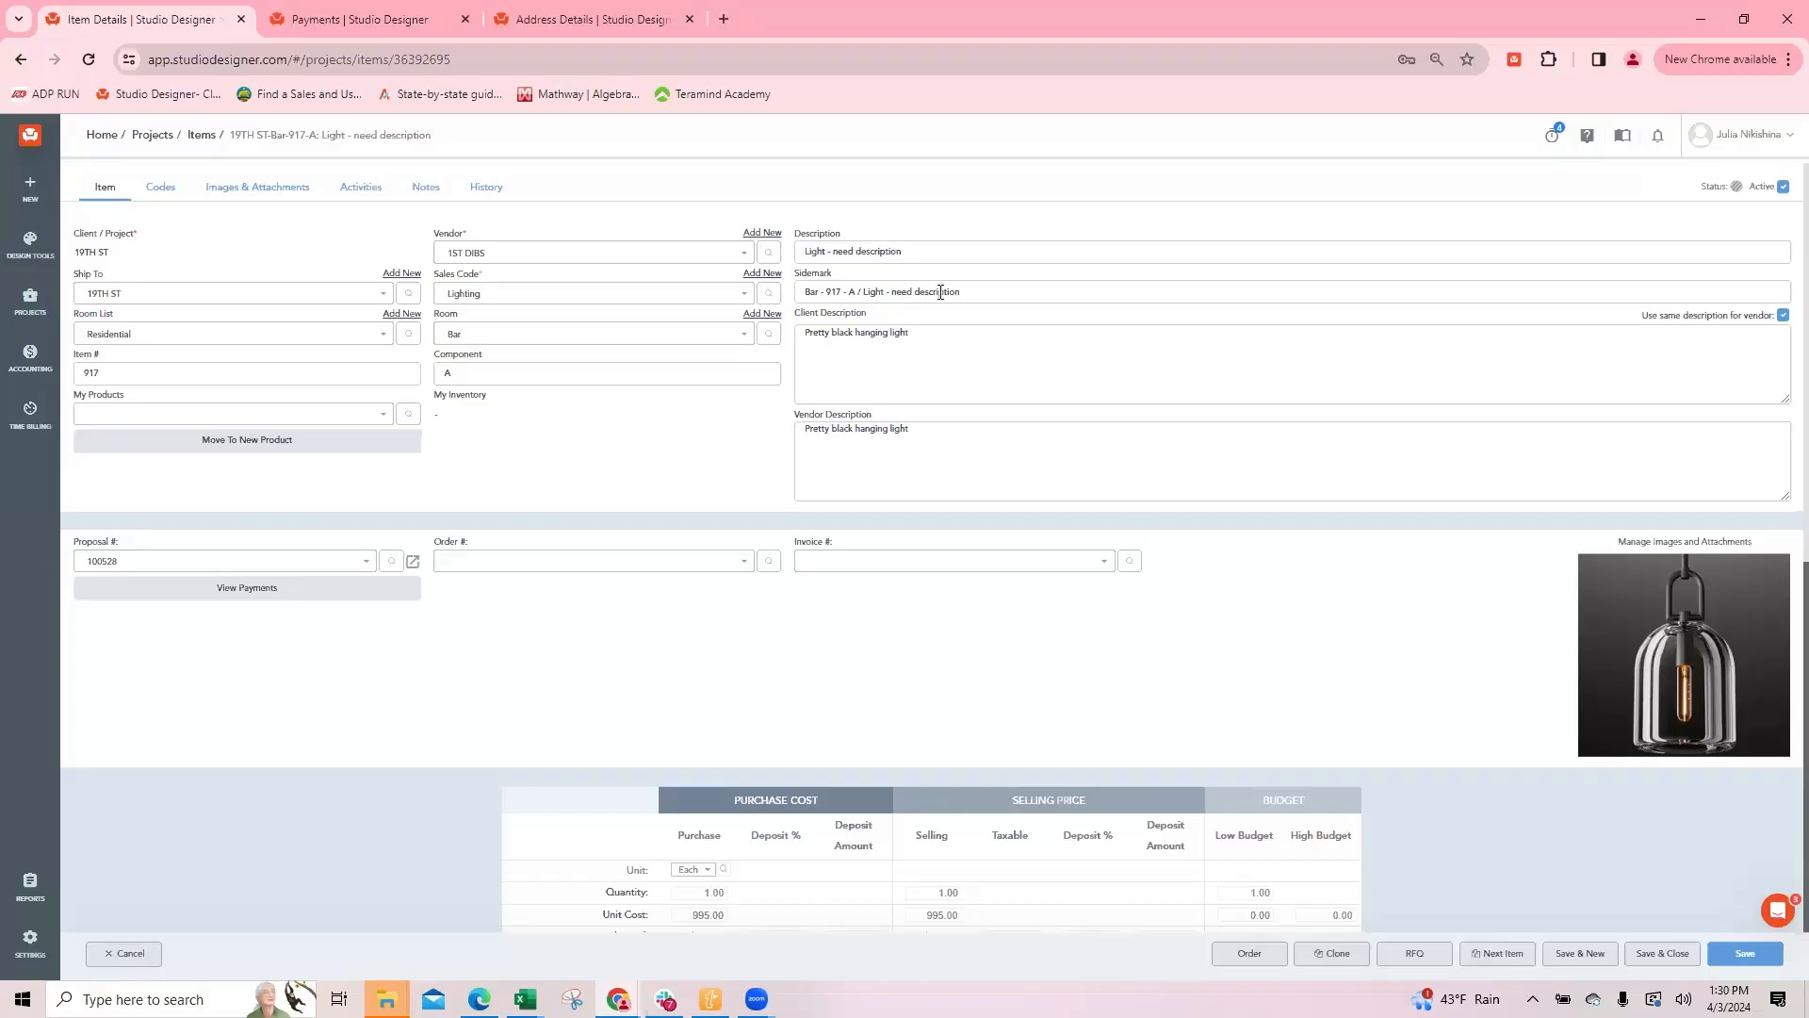
pyautogui.scroll(-2, 867, 466)
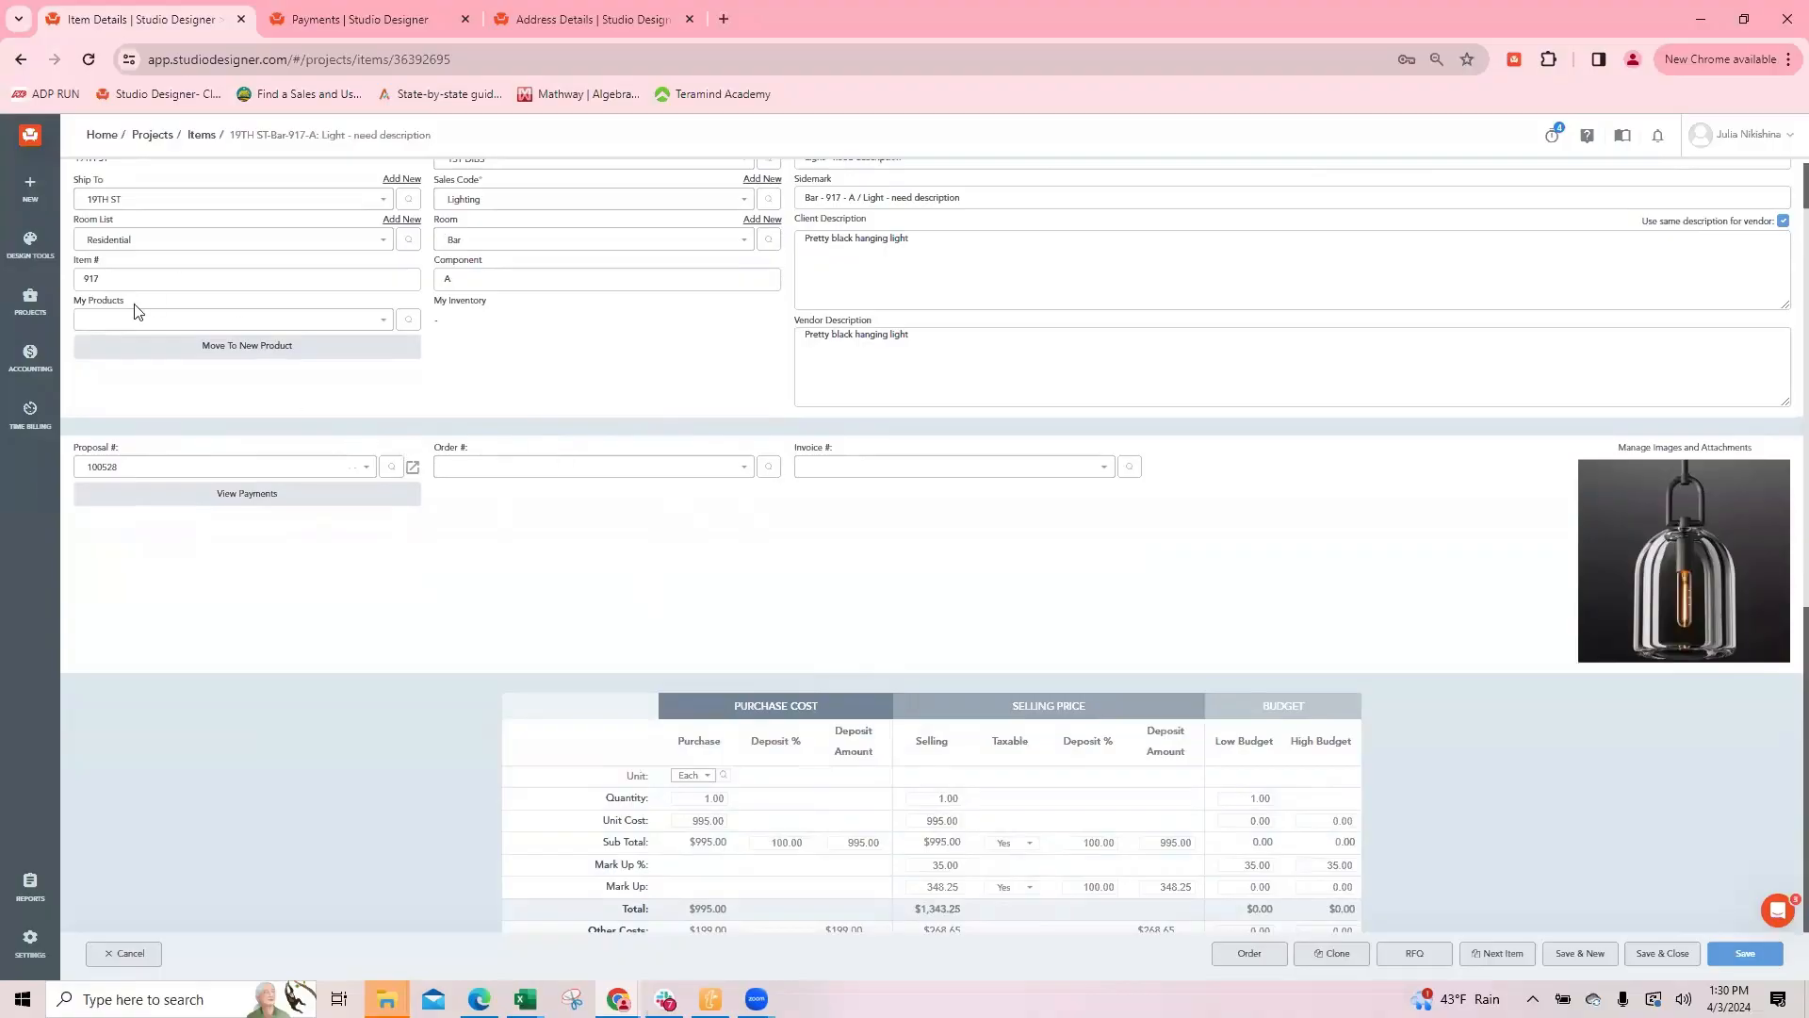
pyautogui.scroll(1, 151, 294)
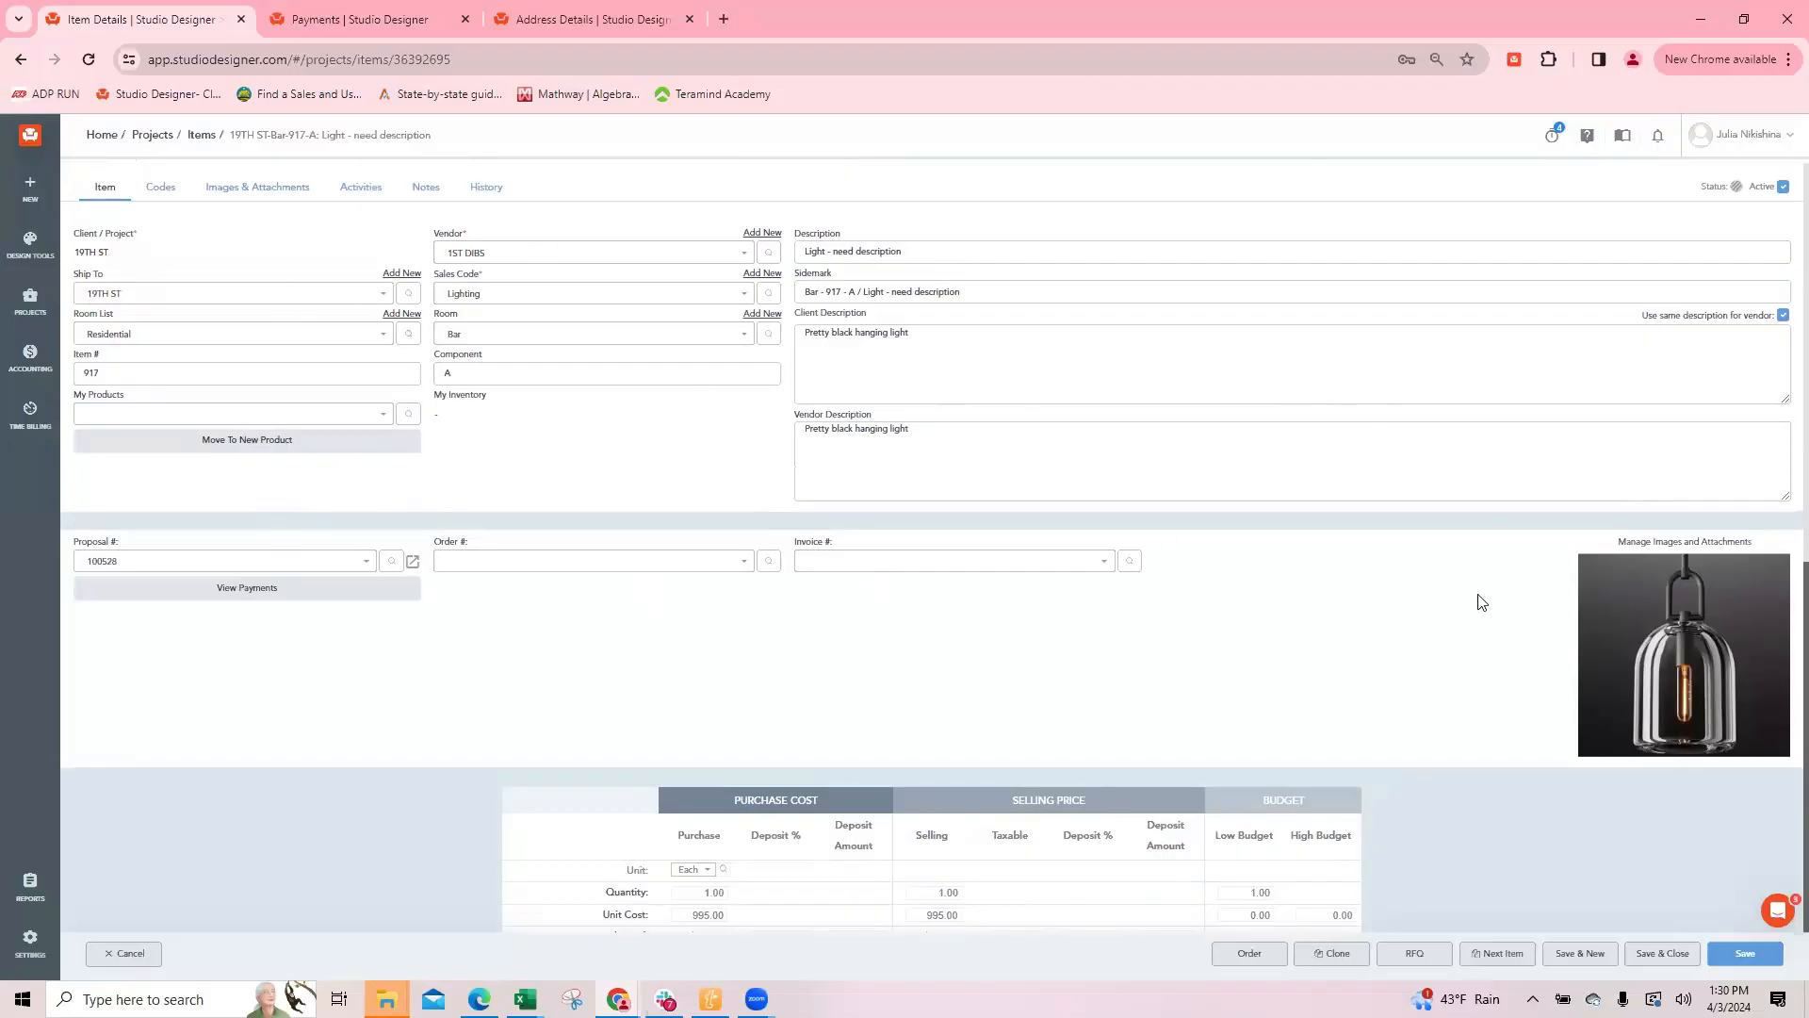
pyautogui.click(1336, 953)
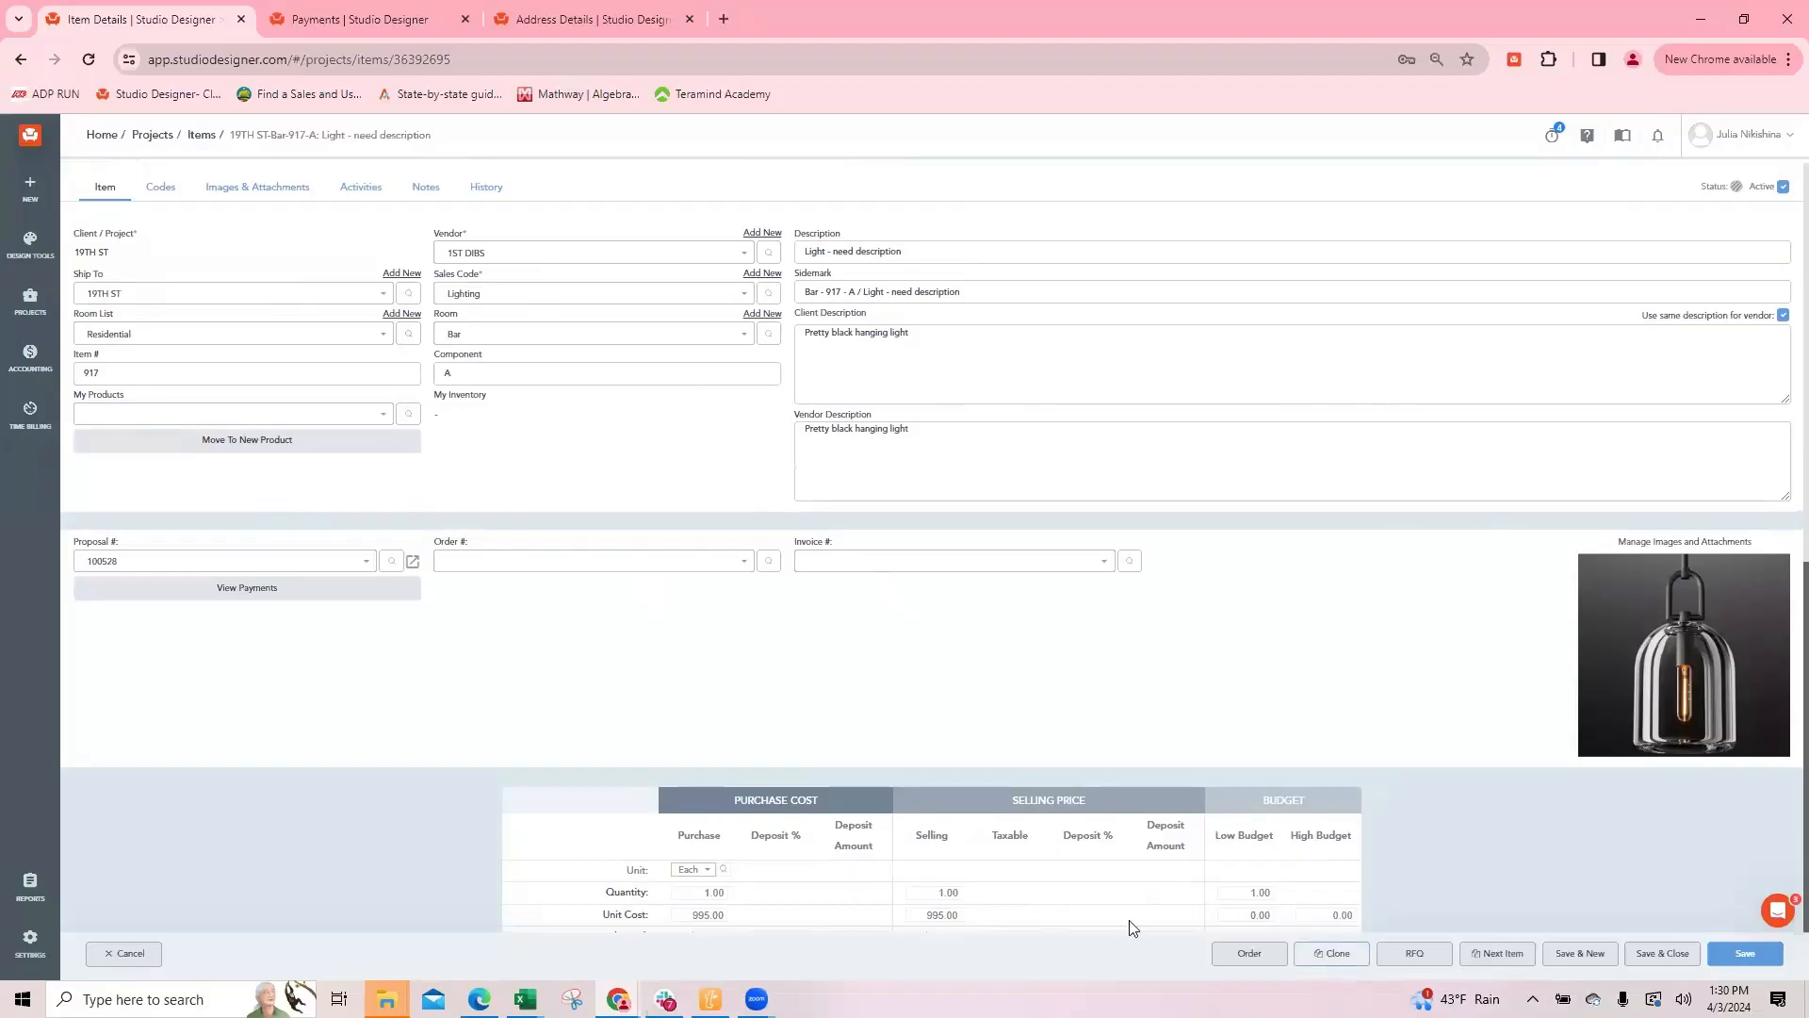
pyautogui.click(114, 254)
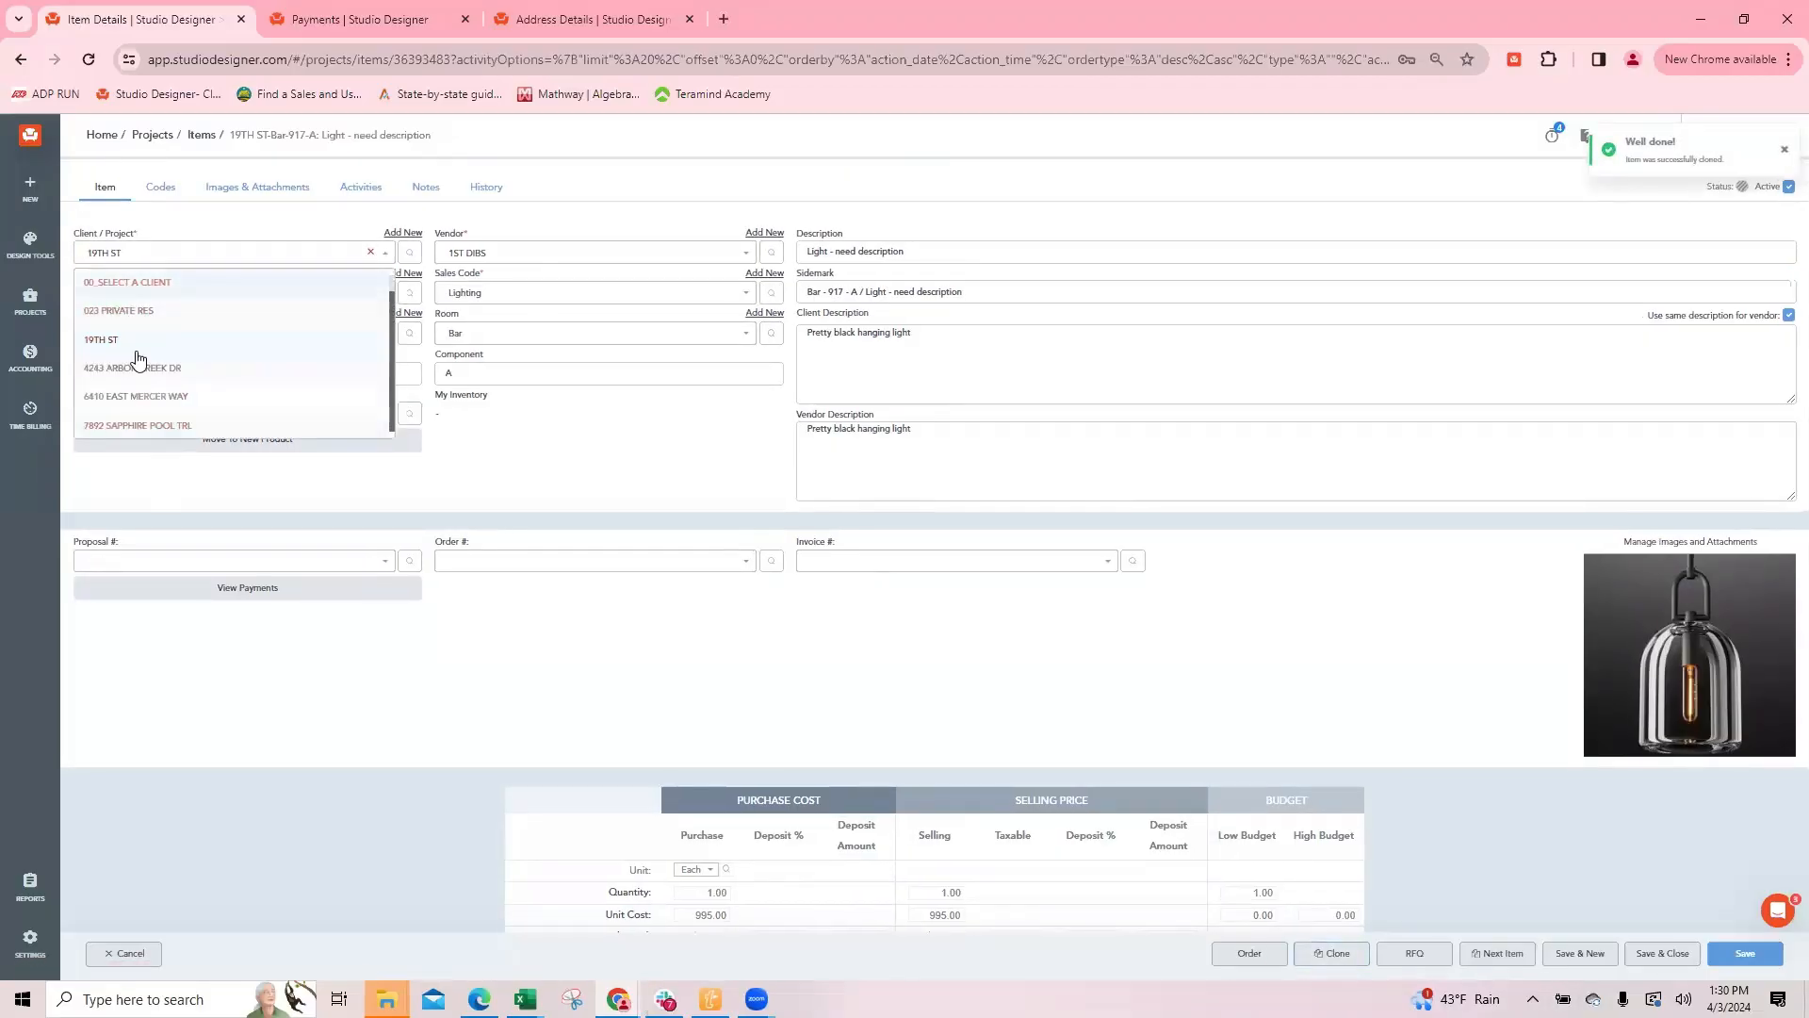
pyautogui.click(259, 490)
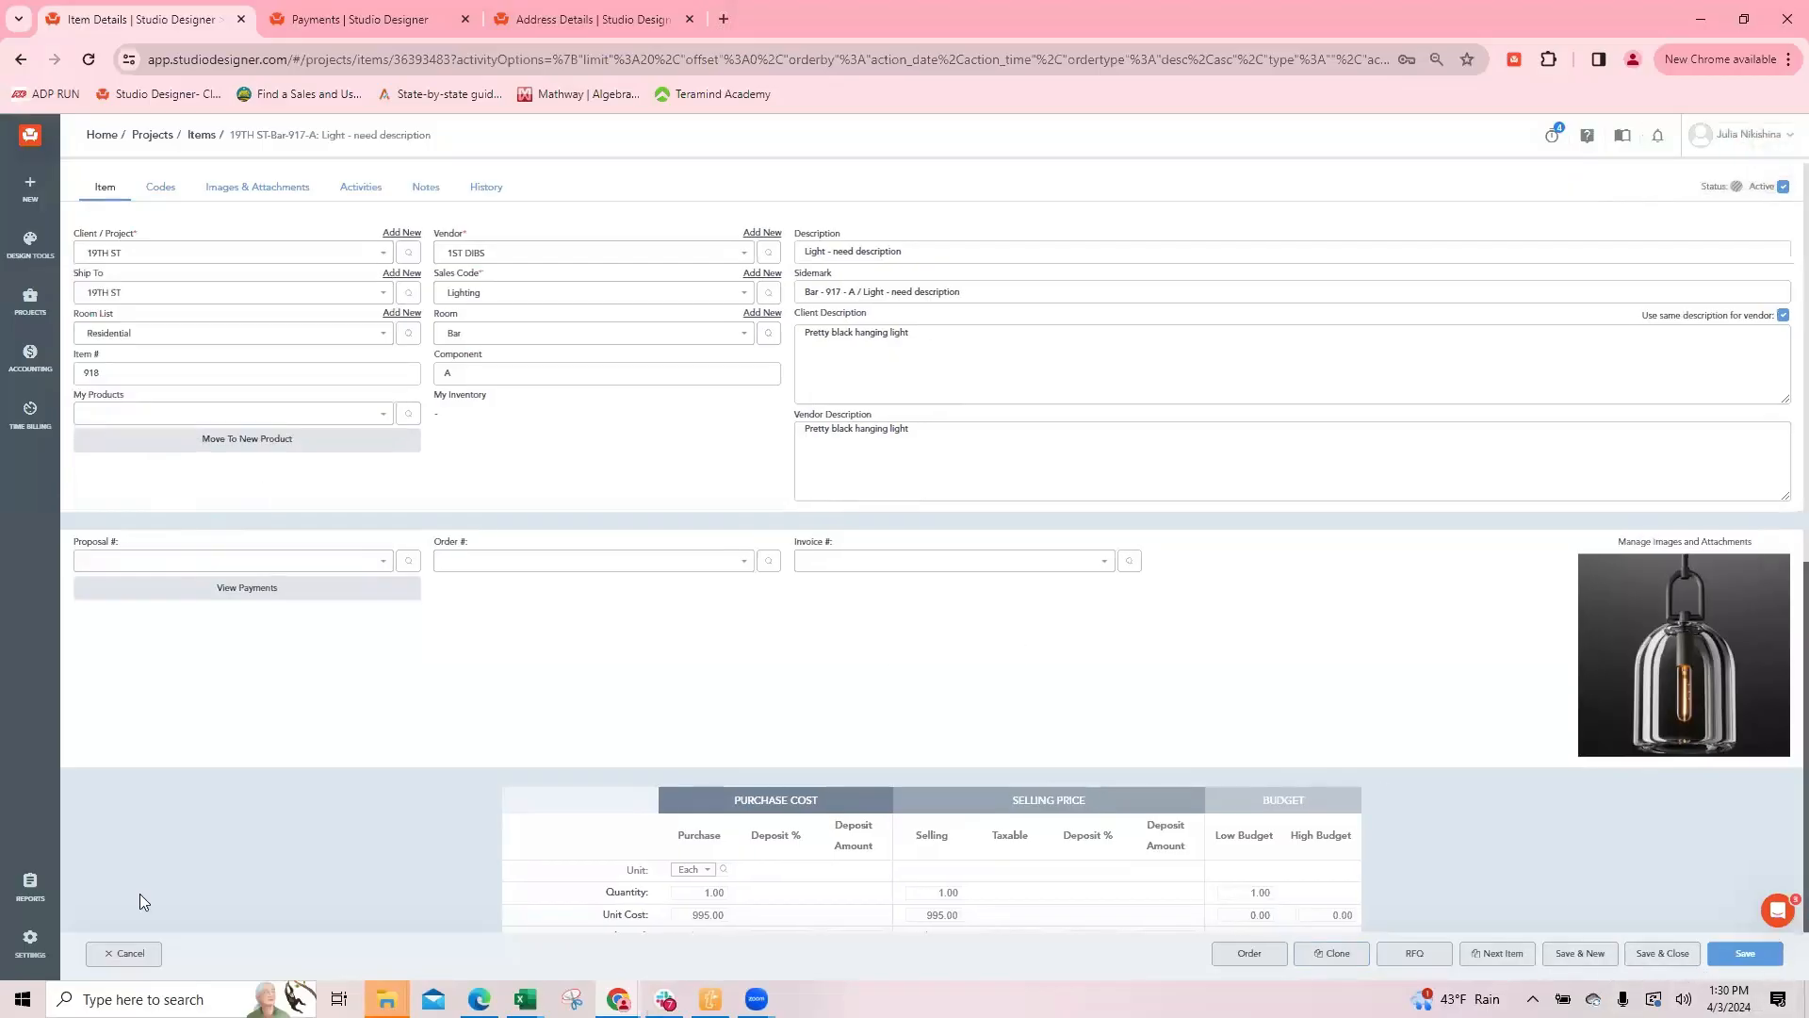
pyautogui.click(123, 954)
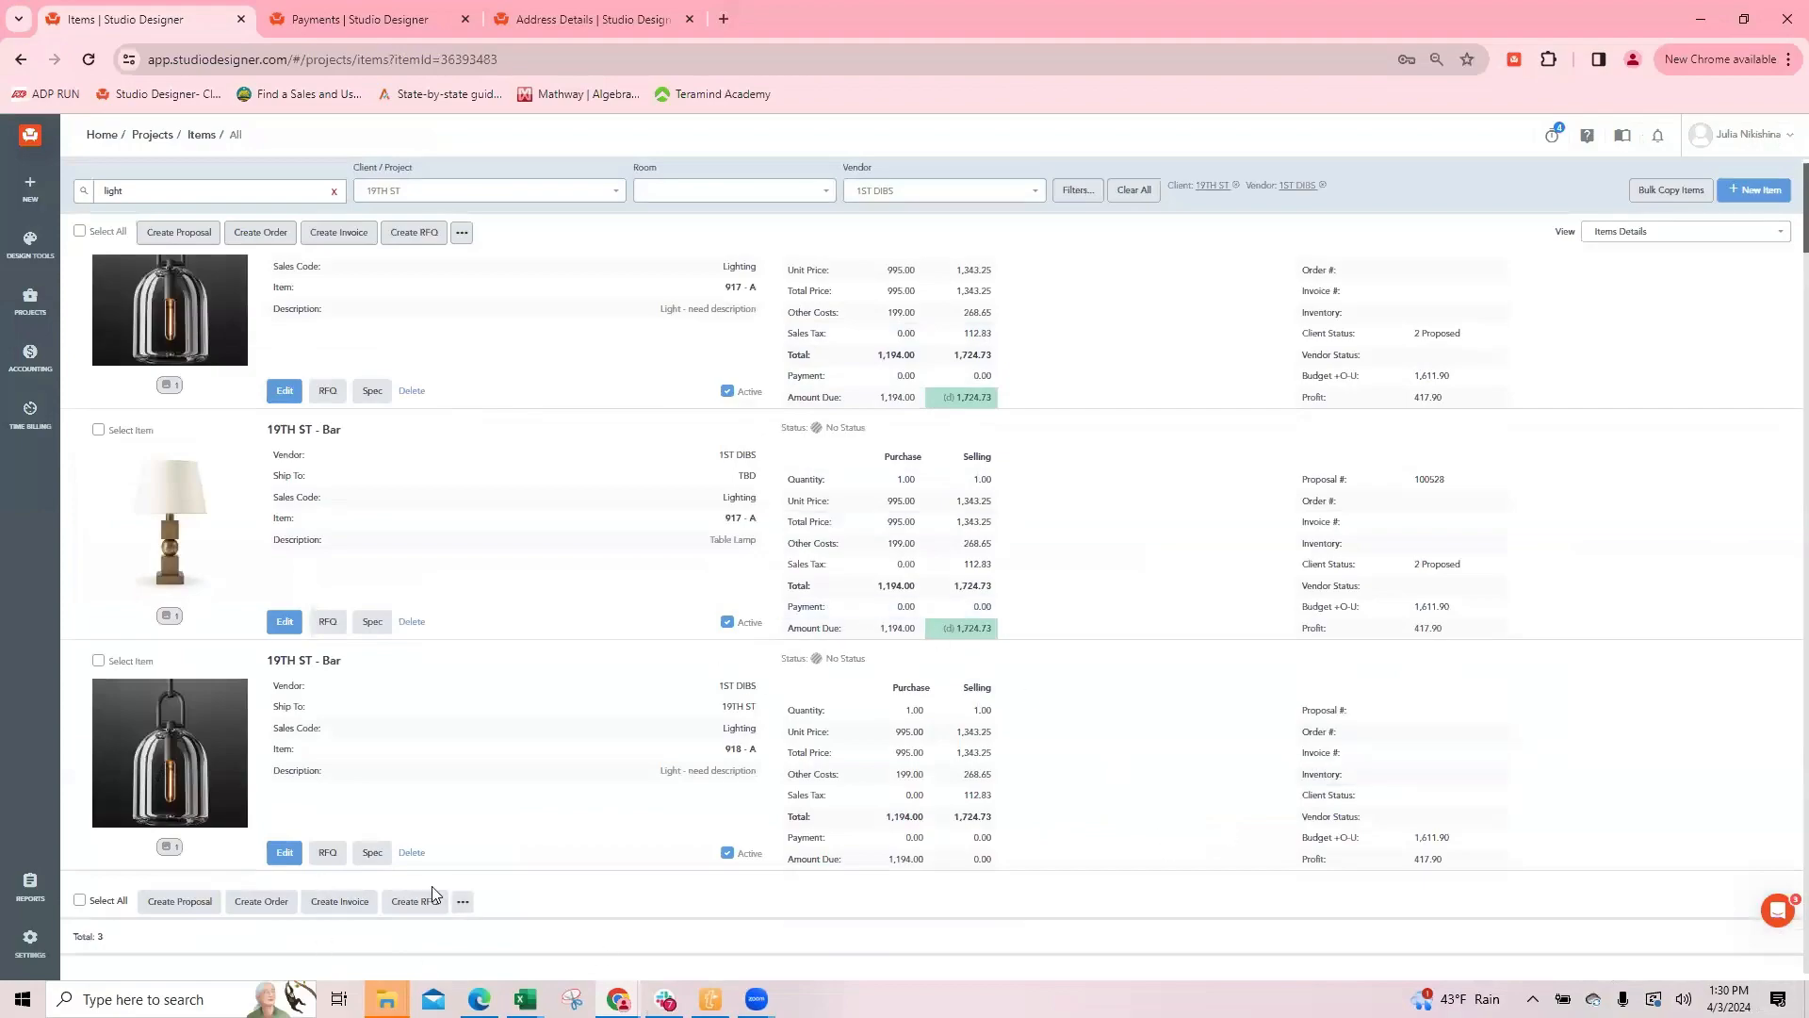
# Step: Delete the cloned hanging light, item 918-A, from the 19TH ST items
pyautogui.click(412, 853)
pyautogui.click(1000, 215)
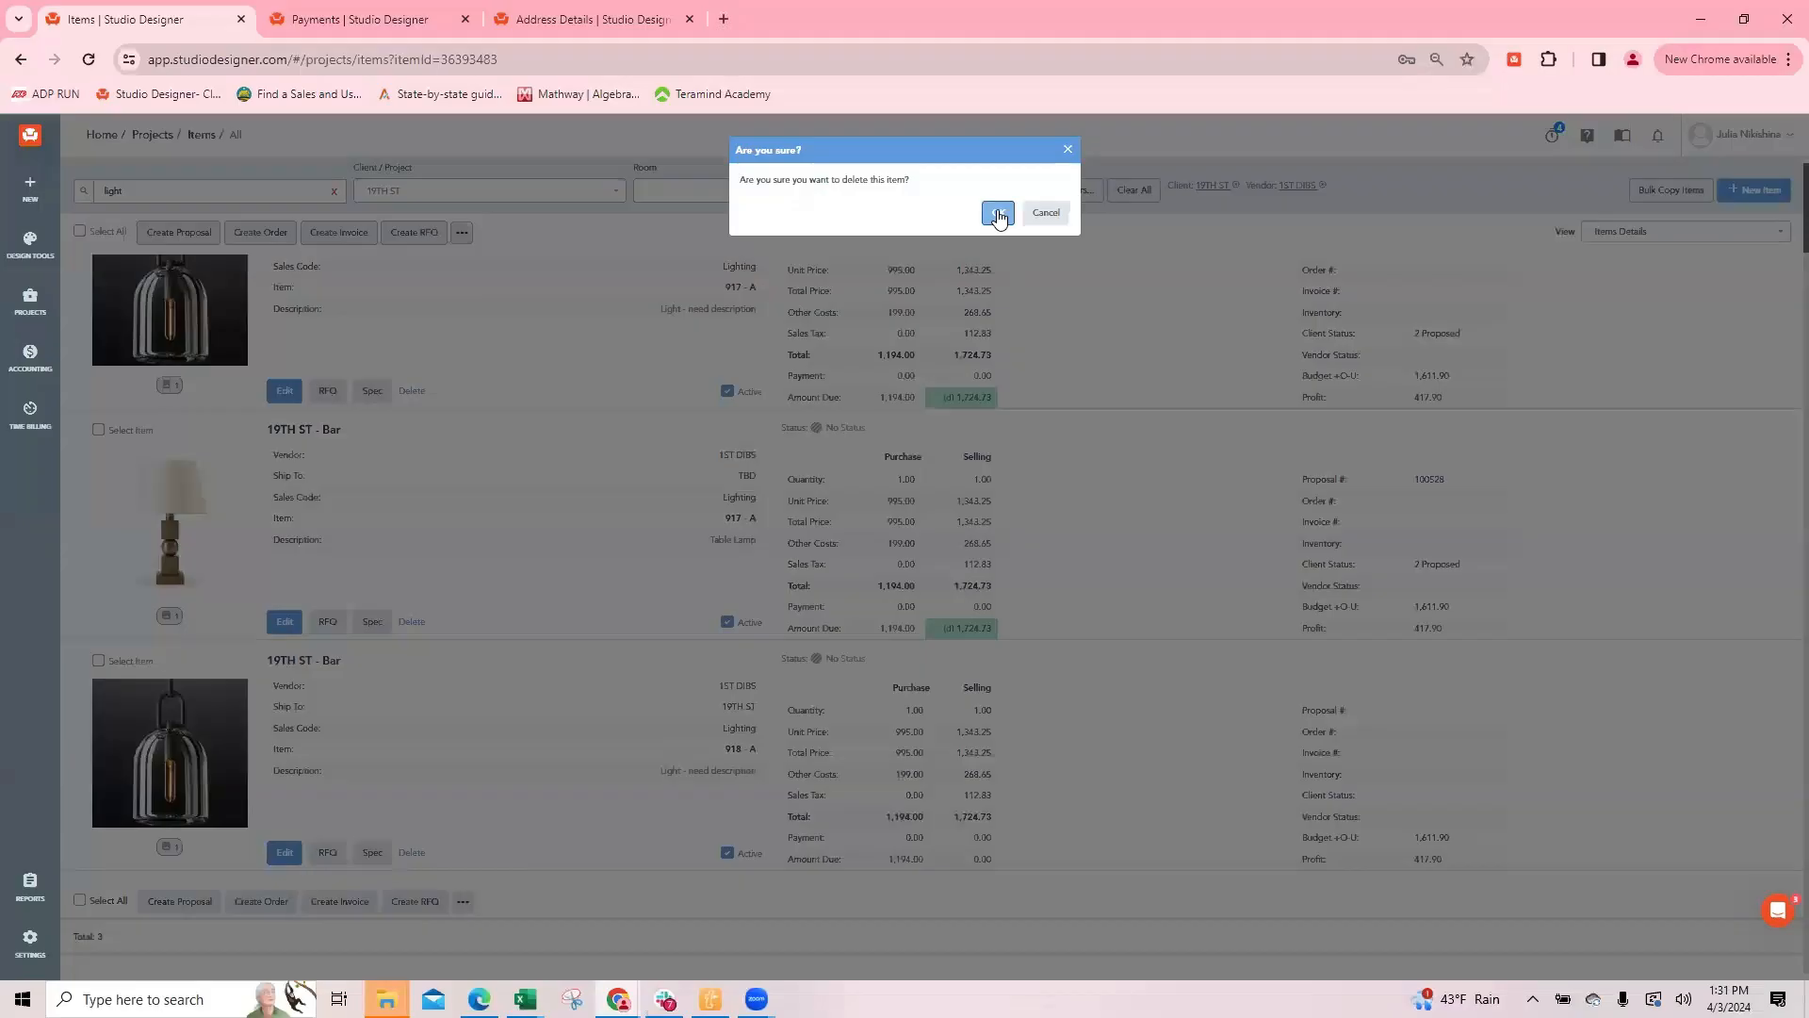
pyautogui.click(999, 215)
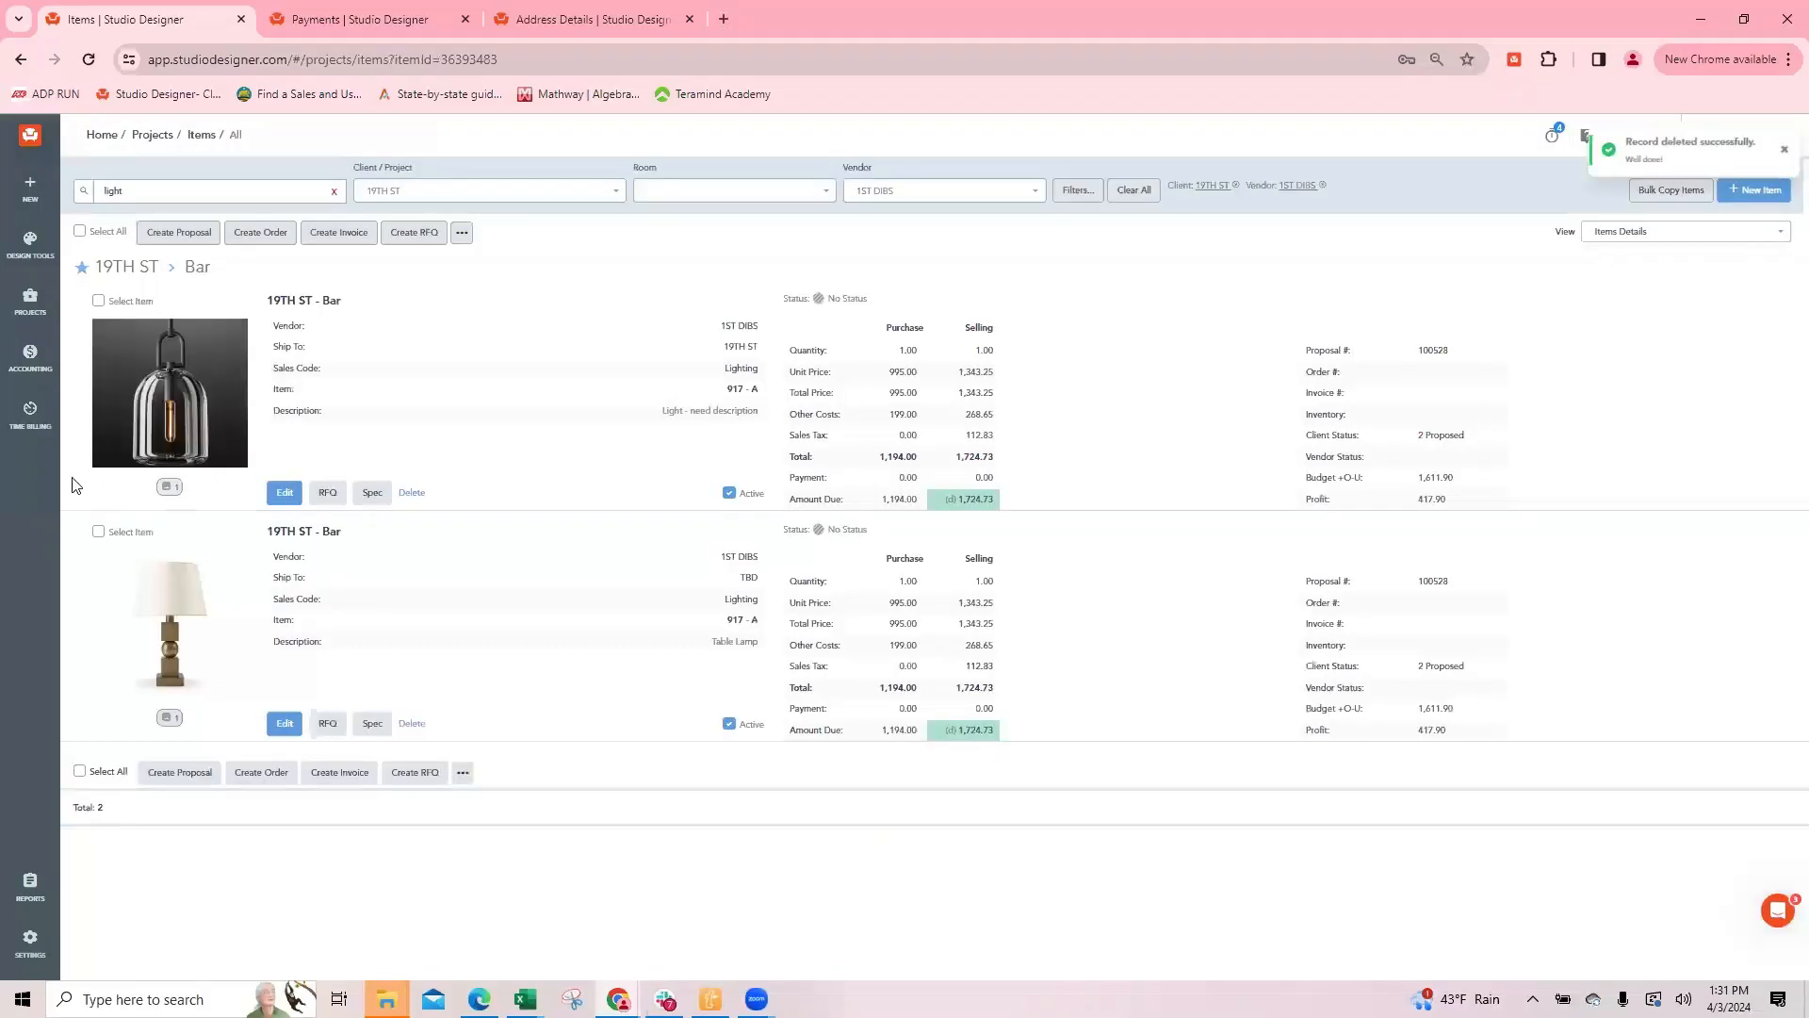
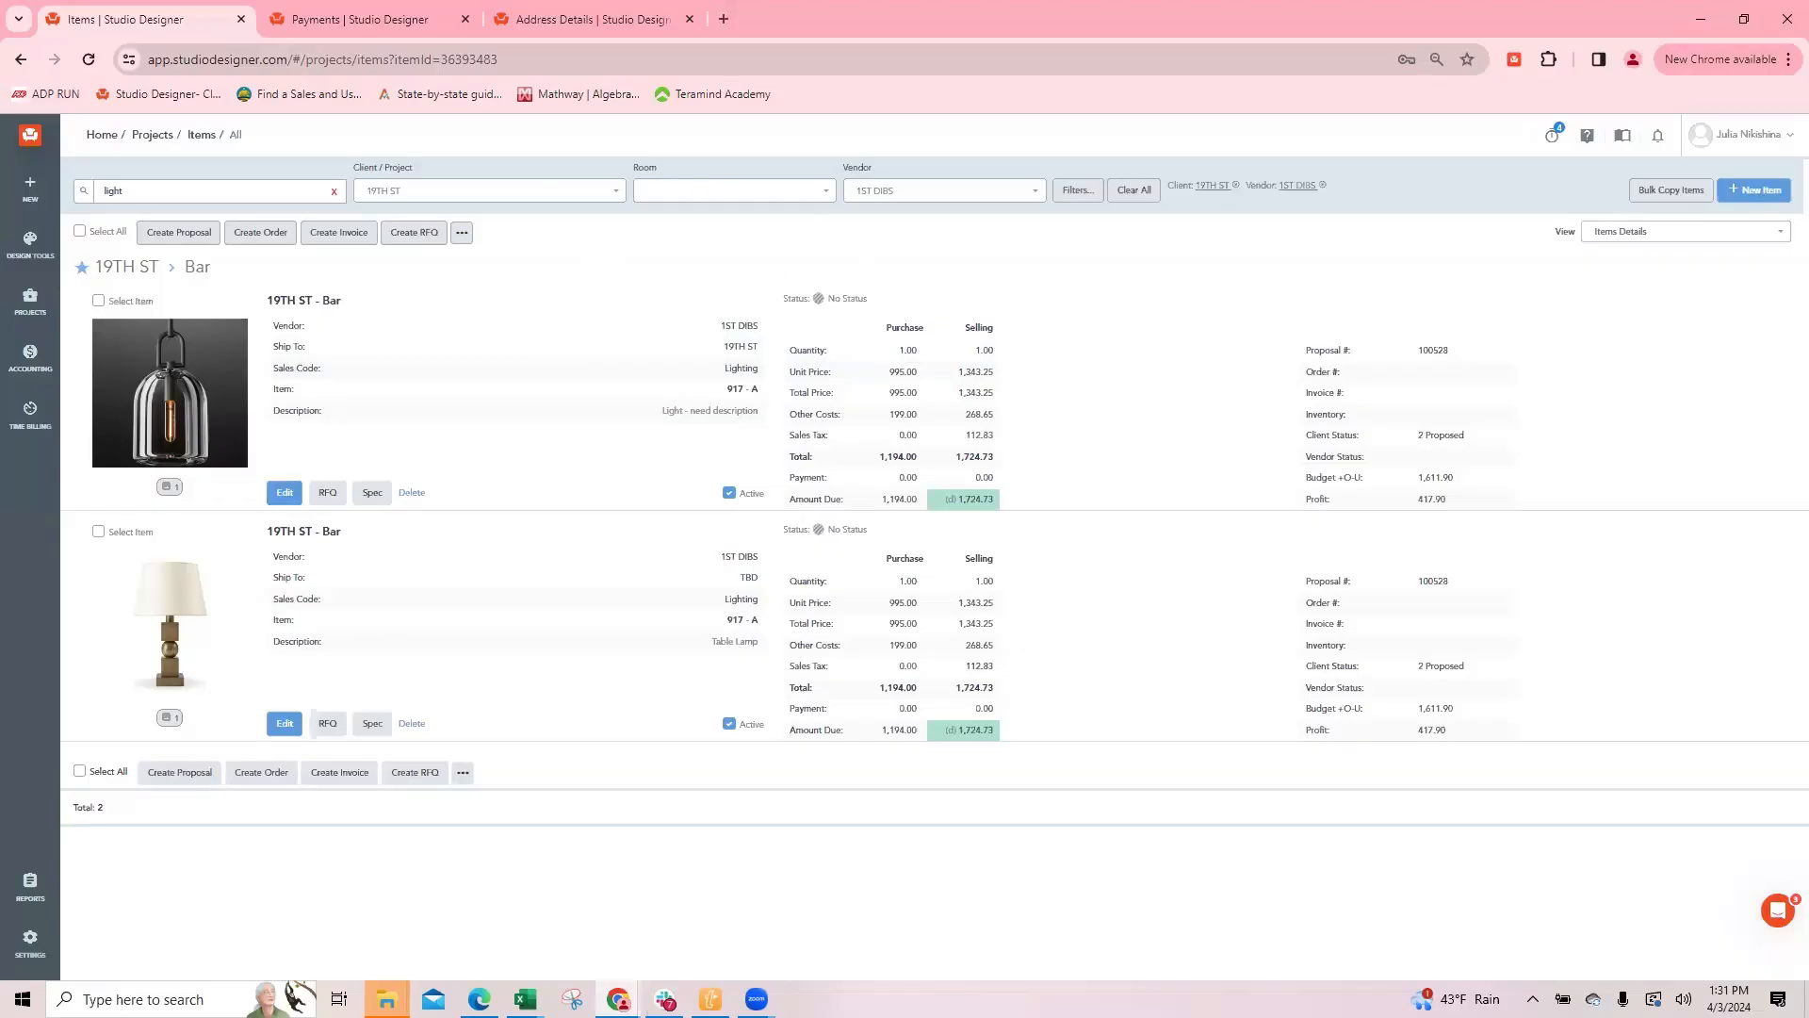
# Step: Review the company's Payment Defaults, including the StudioPay settings, and return to the 19TH ST items list
pyautogui.click(312, 20)
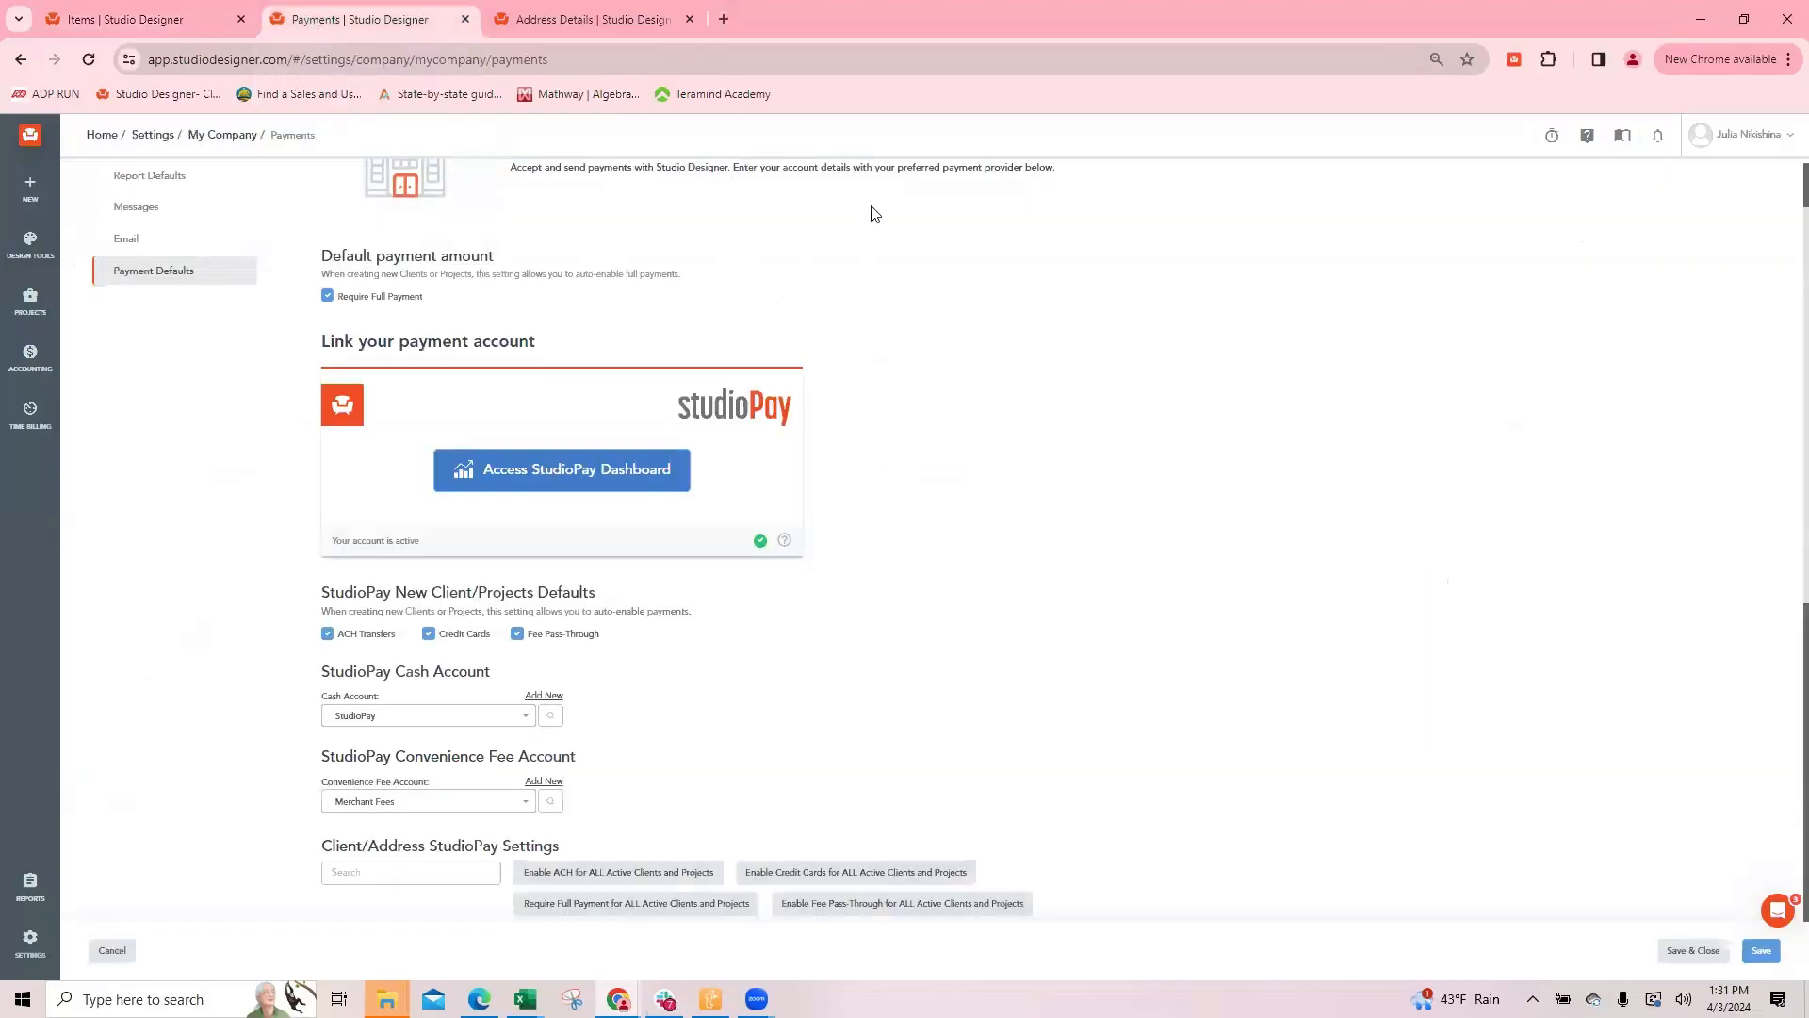
pyautogui.scroll(1, 272, 278)
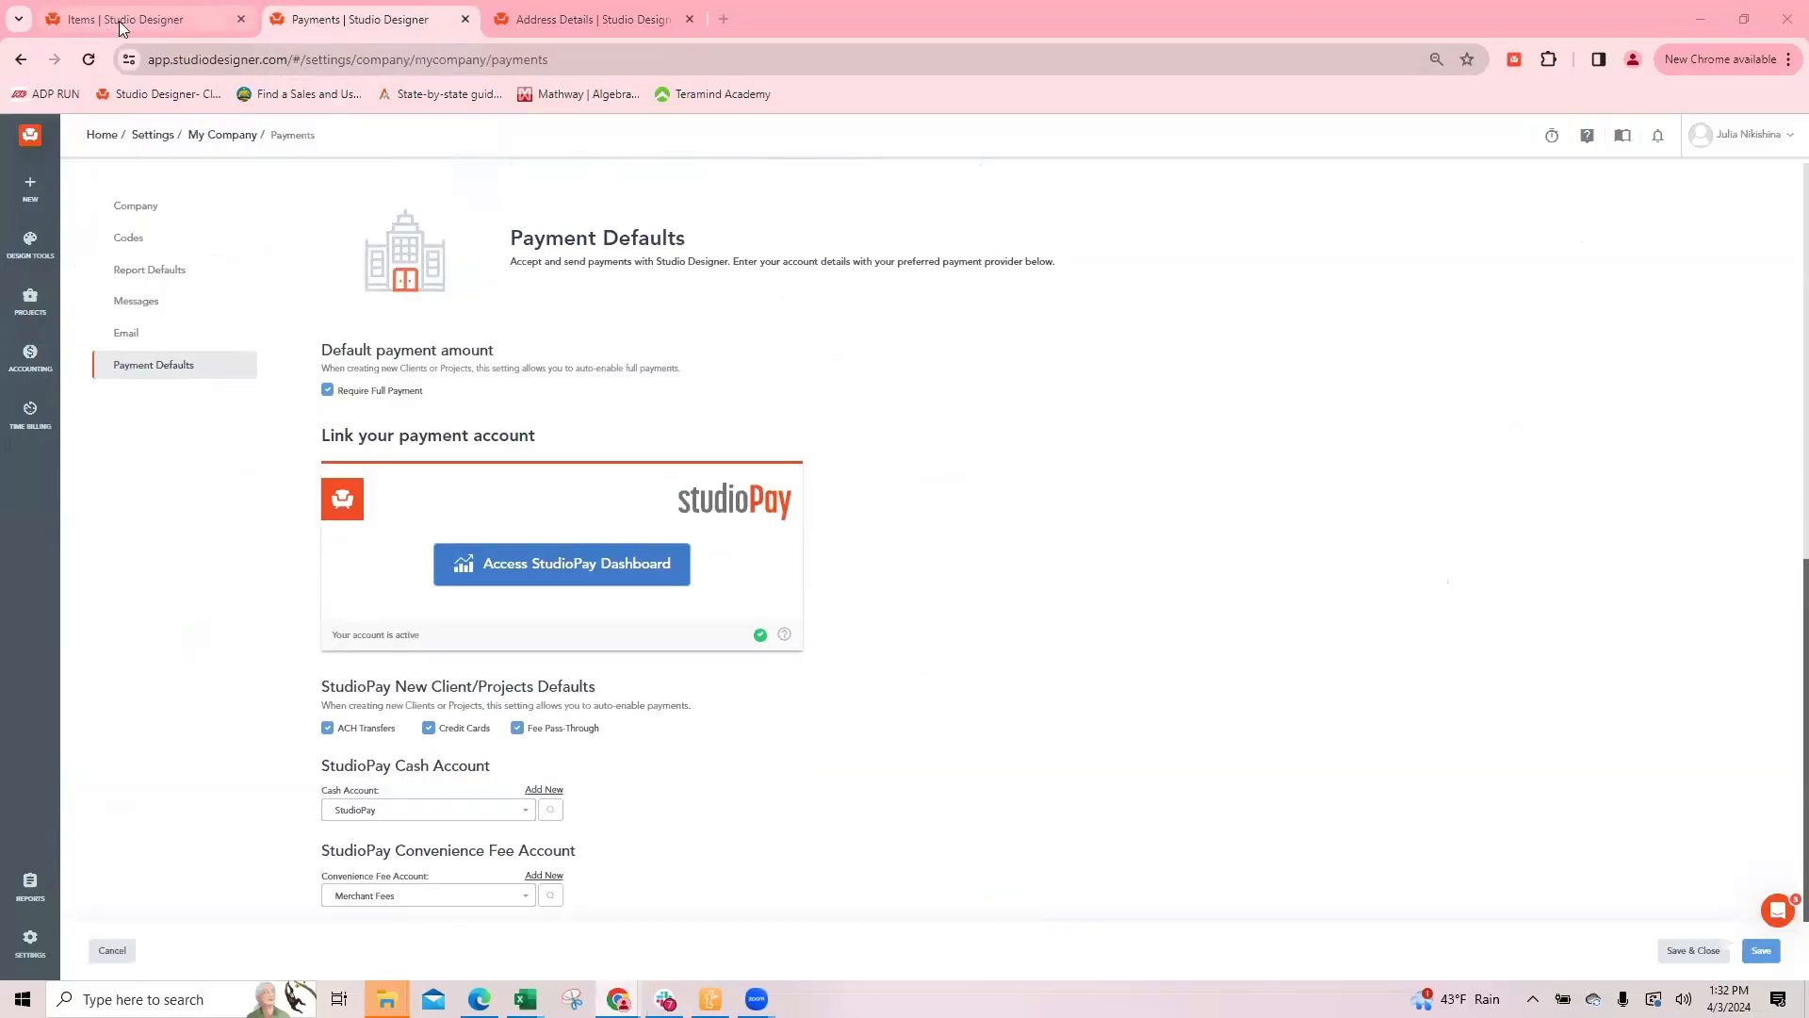
pyautogui.moveTo(120, 23)
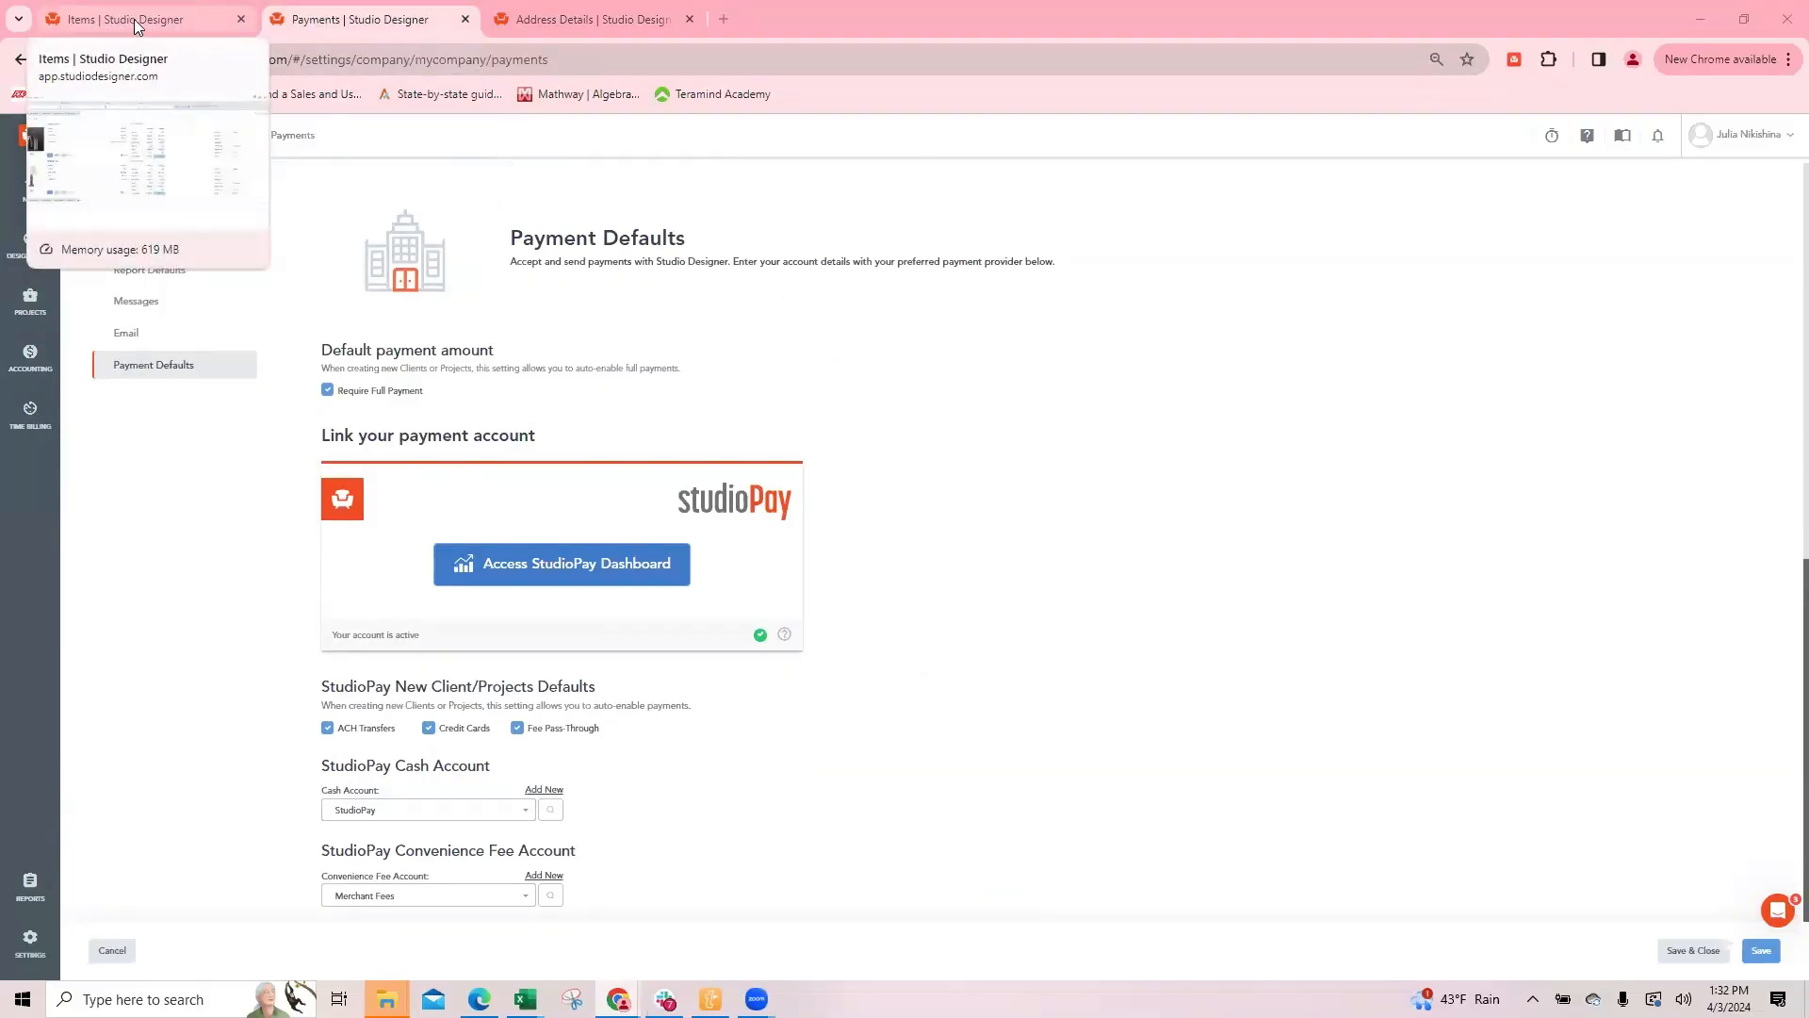
pyautogui.click(134, 19)
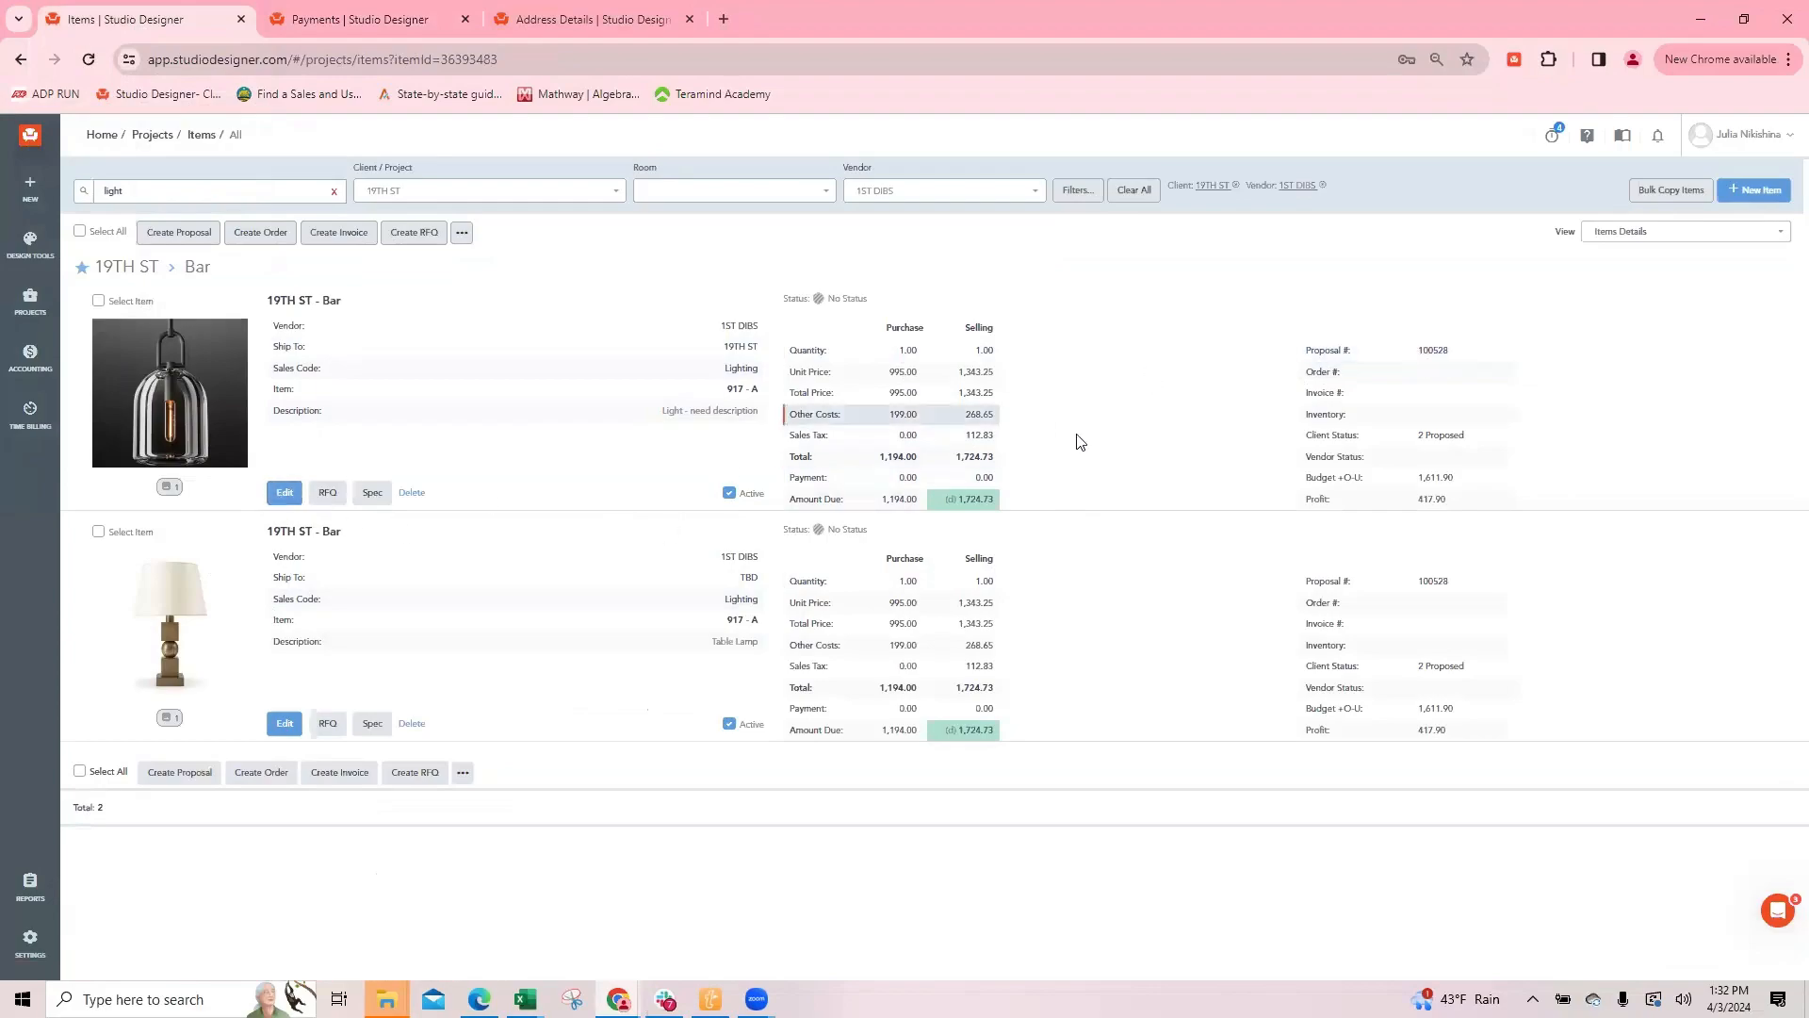
# Step: Open proposal 100528 from the hanging light item and examine its PDF preview down to the totals
pyautogui.click(1431, 351)
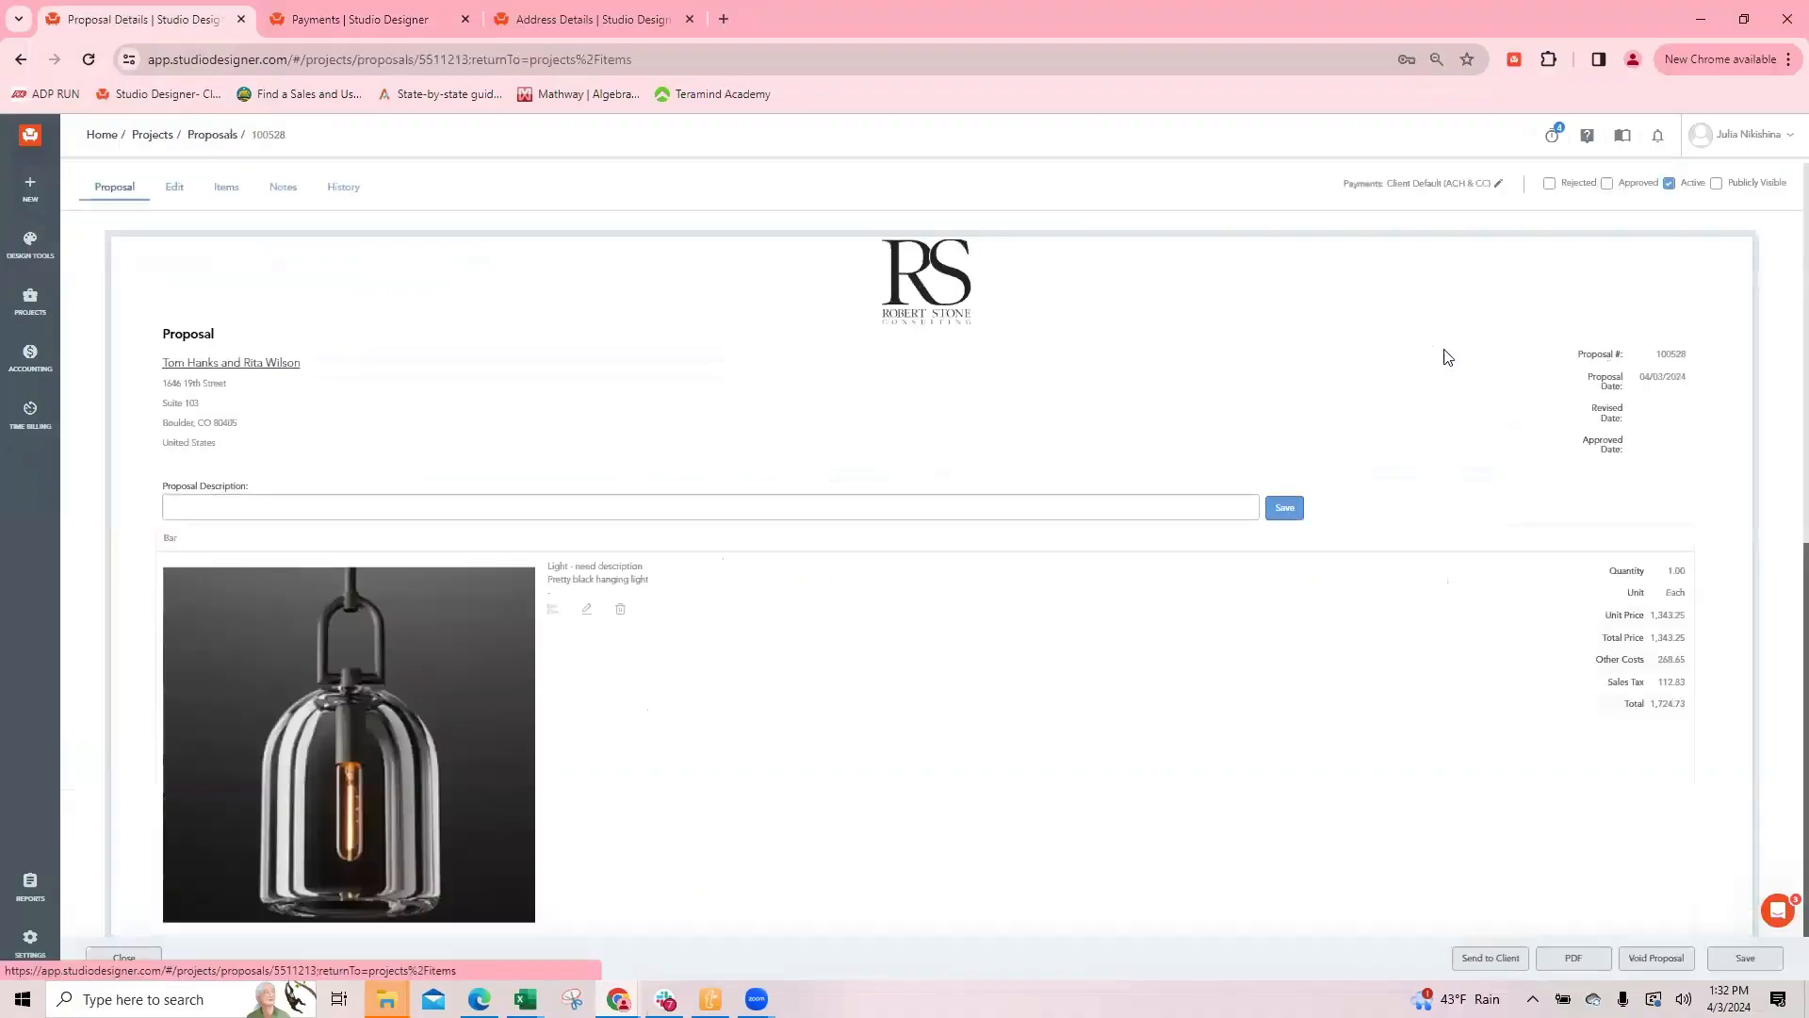
pyautogui.scroll(-5, 1545, 773)
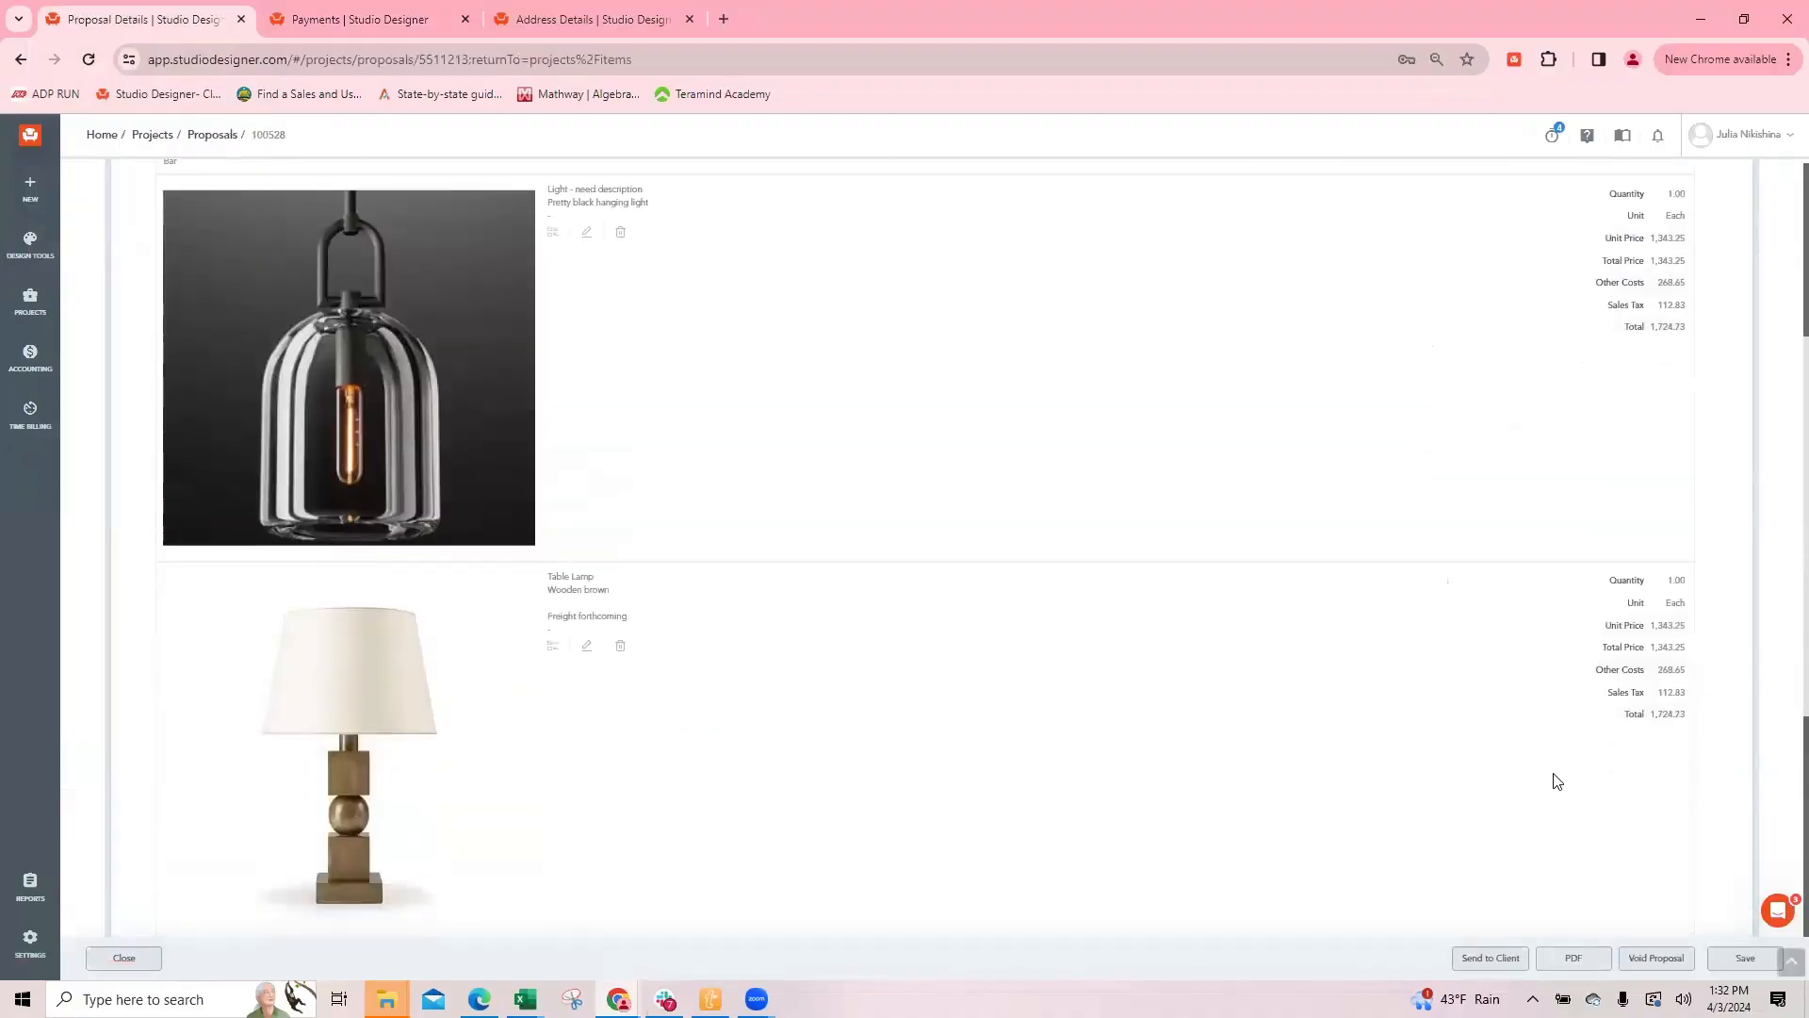
pyautogui.click(1577, 959)
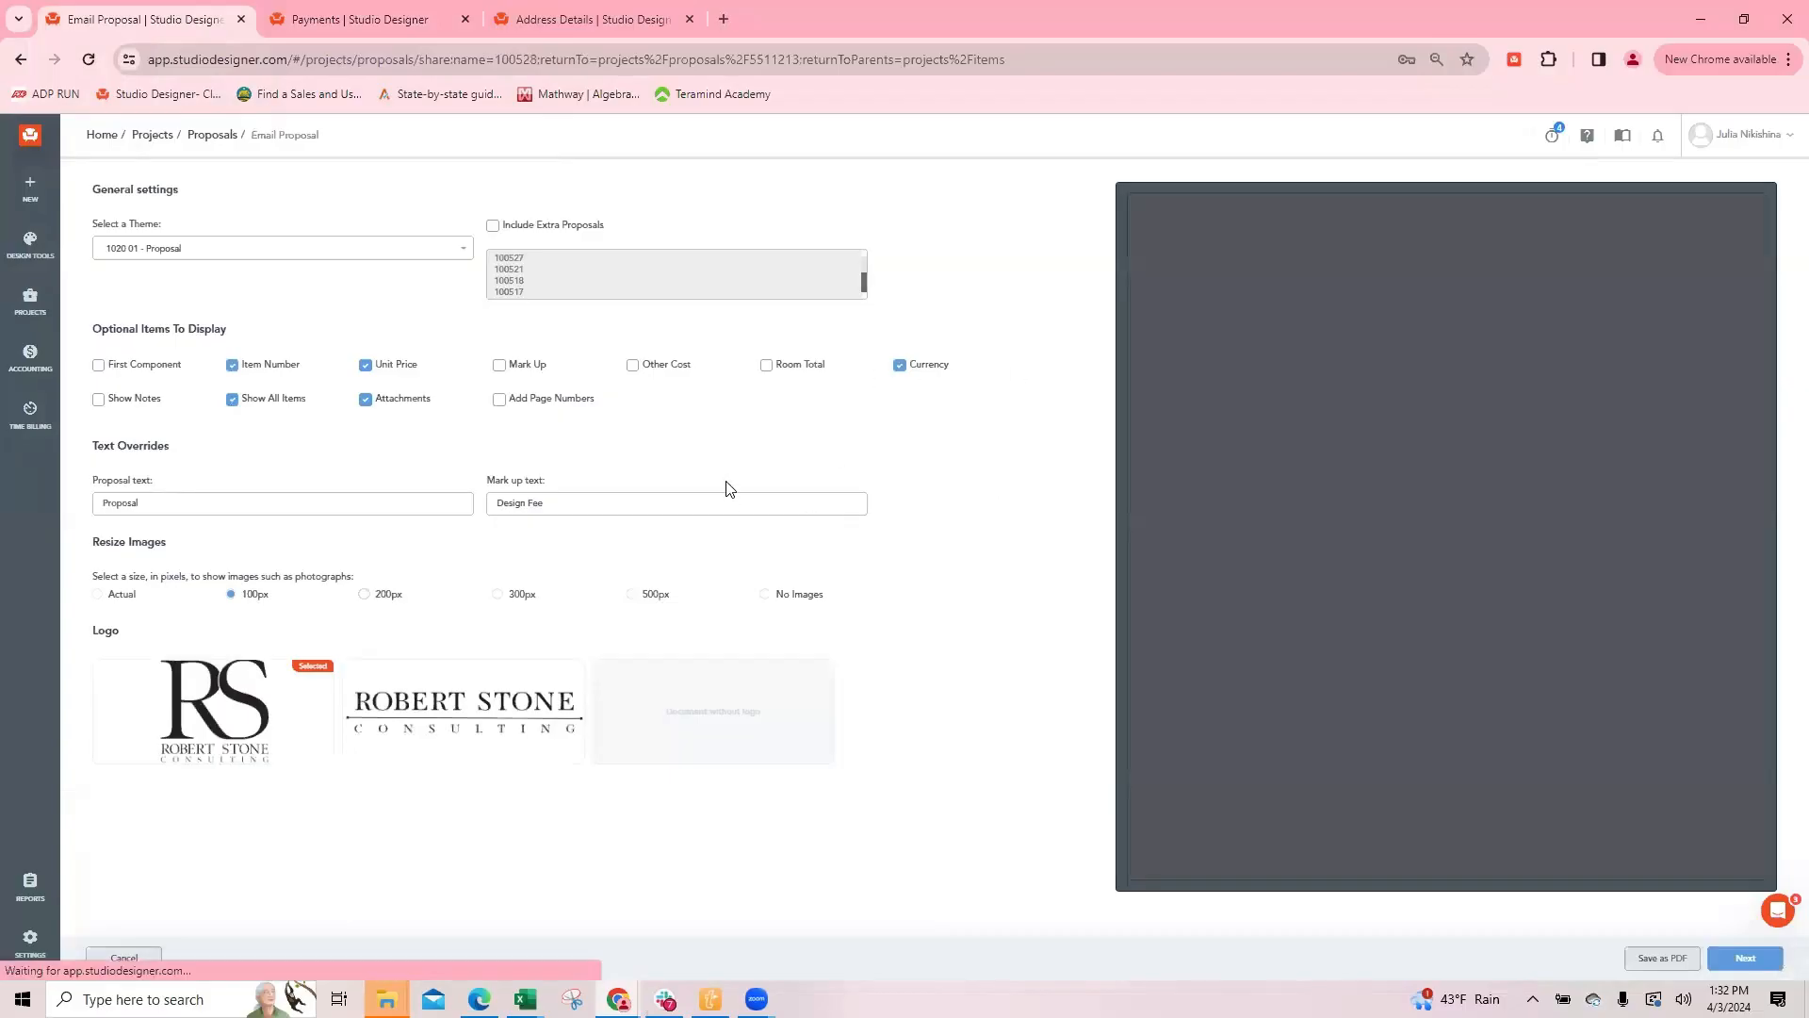
pyautogui.scroll(-2, 1536, 631)
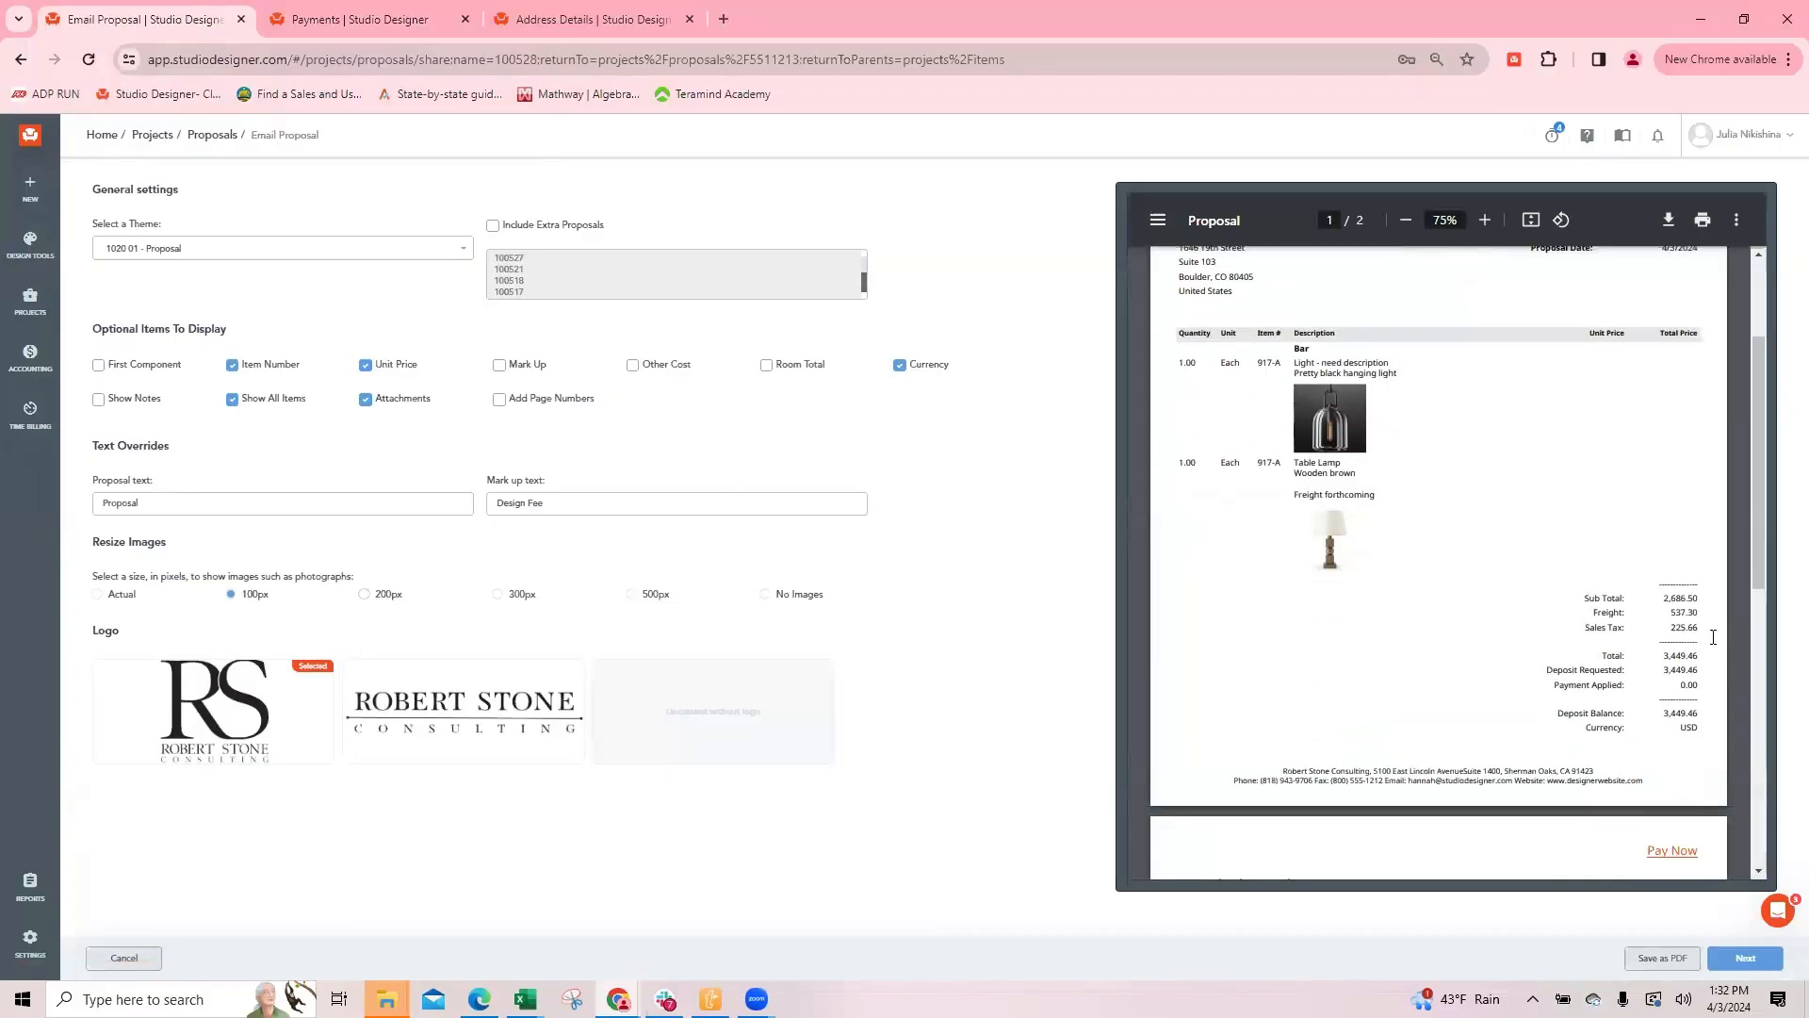
# Step: Switch the proposal theme to 1020 02 - Proposal Image Left and check the hanging light's unit price in the preview
pyautogui.click(208, 250)
pyautogui.click(222, 345)
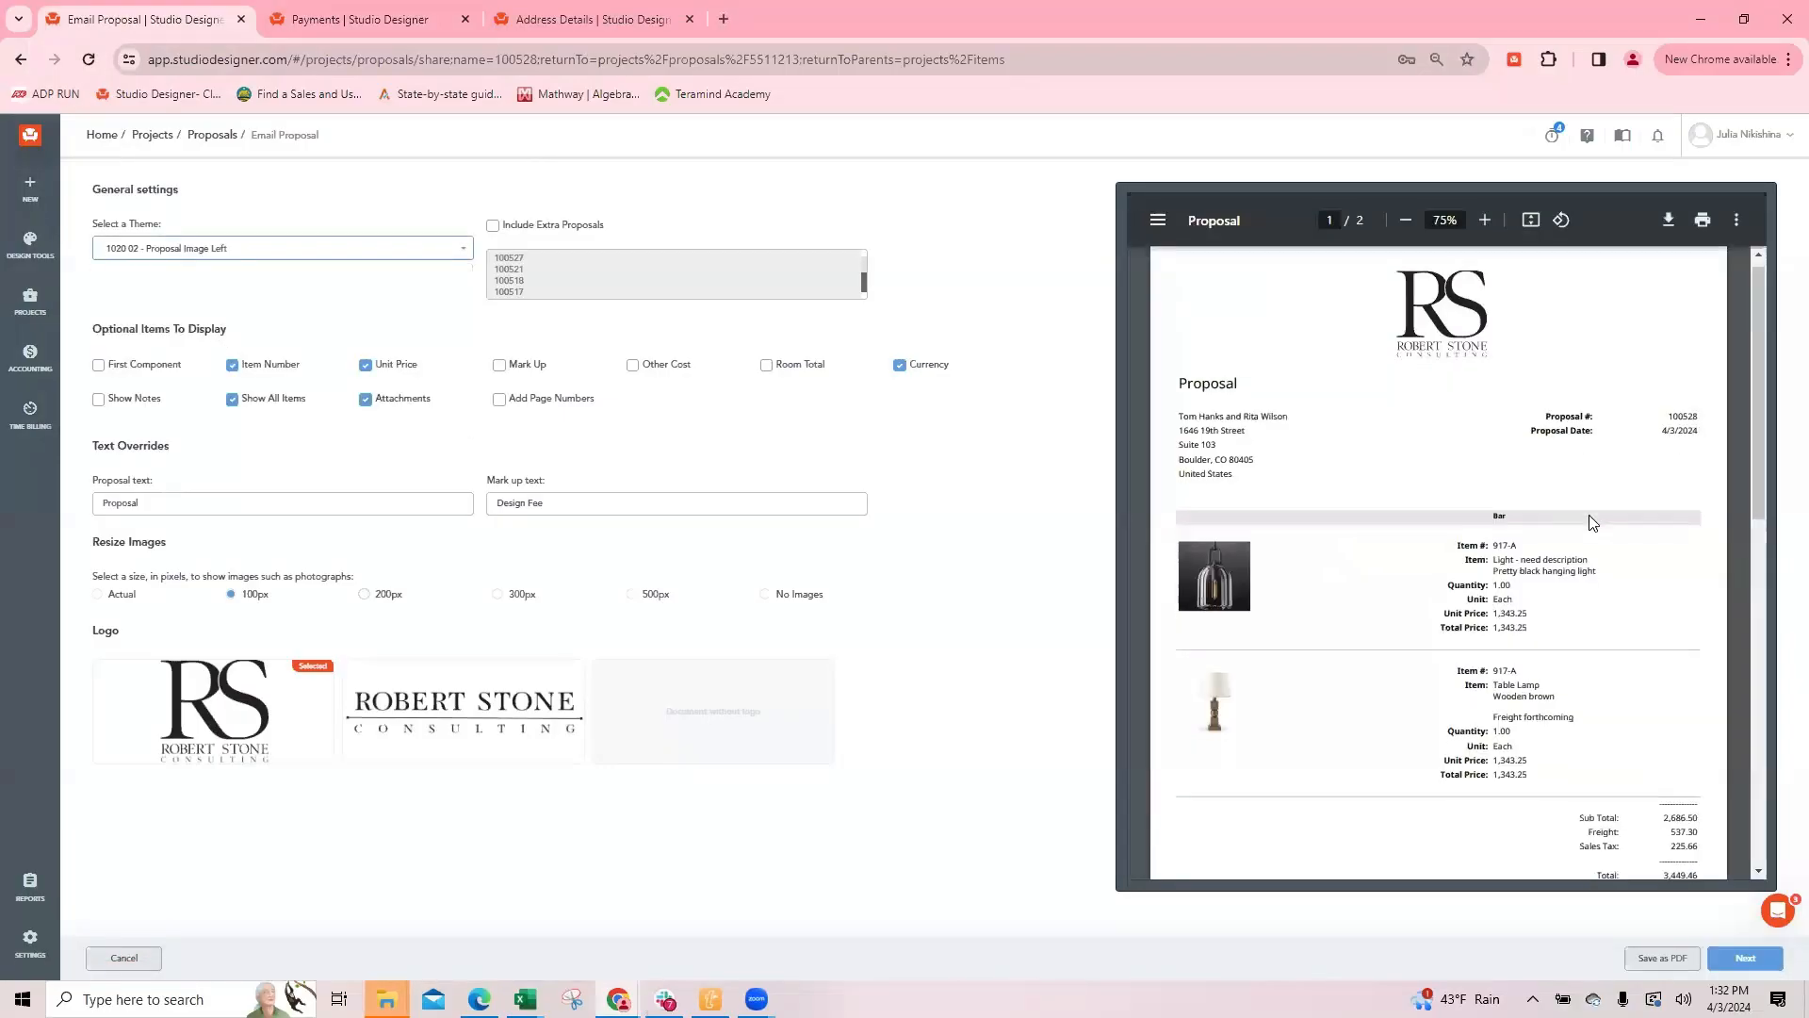
pyautogui.scroll(-1, 1592, 523)
pyautogui.moveTo(1492, 525); pyautogui.dragTo(1560, 532)
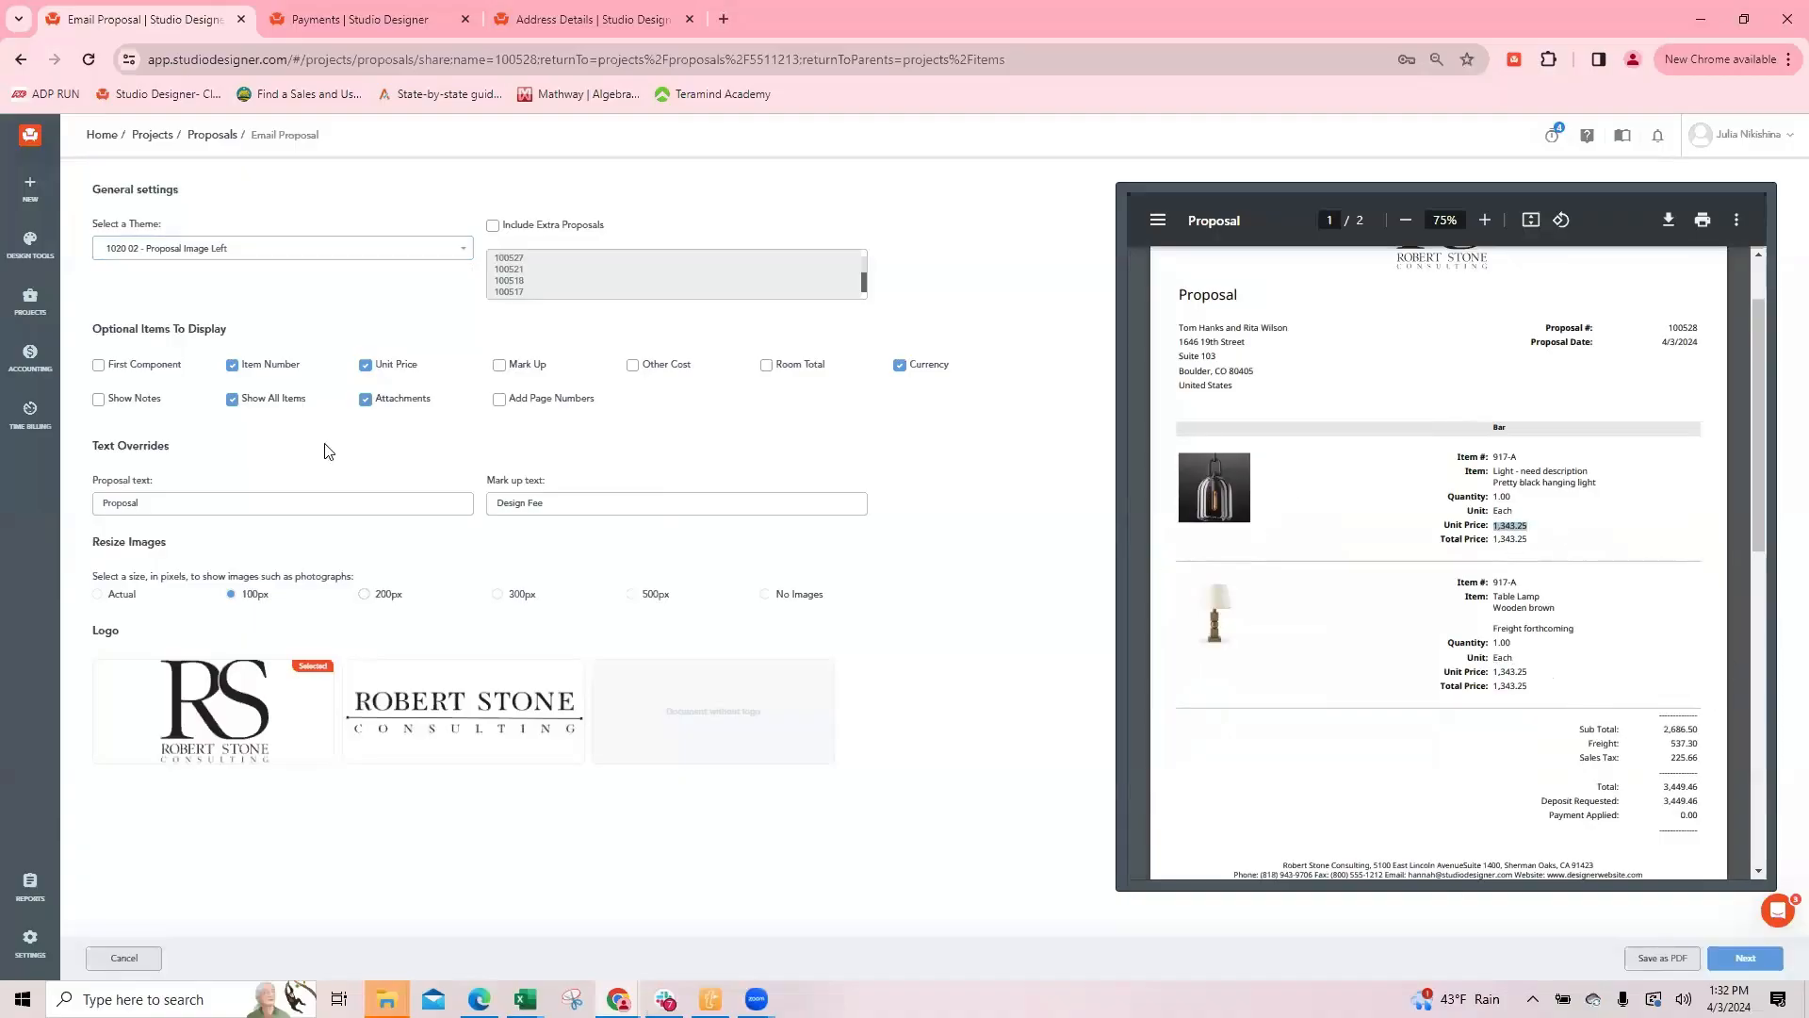
# Step: Enable First Component to compare the unit prices in the preview, and disable it again to check the separate item prices and totals
pyautogui.click(99, 366)
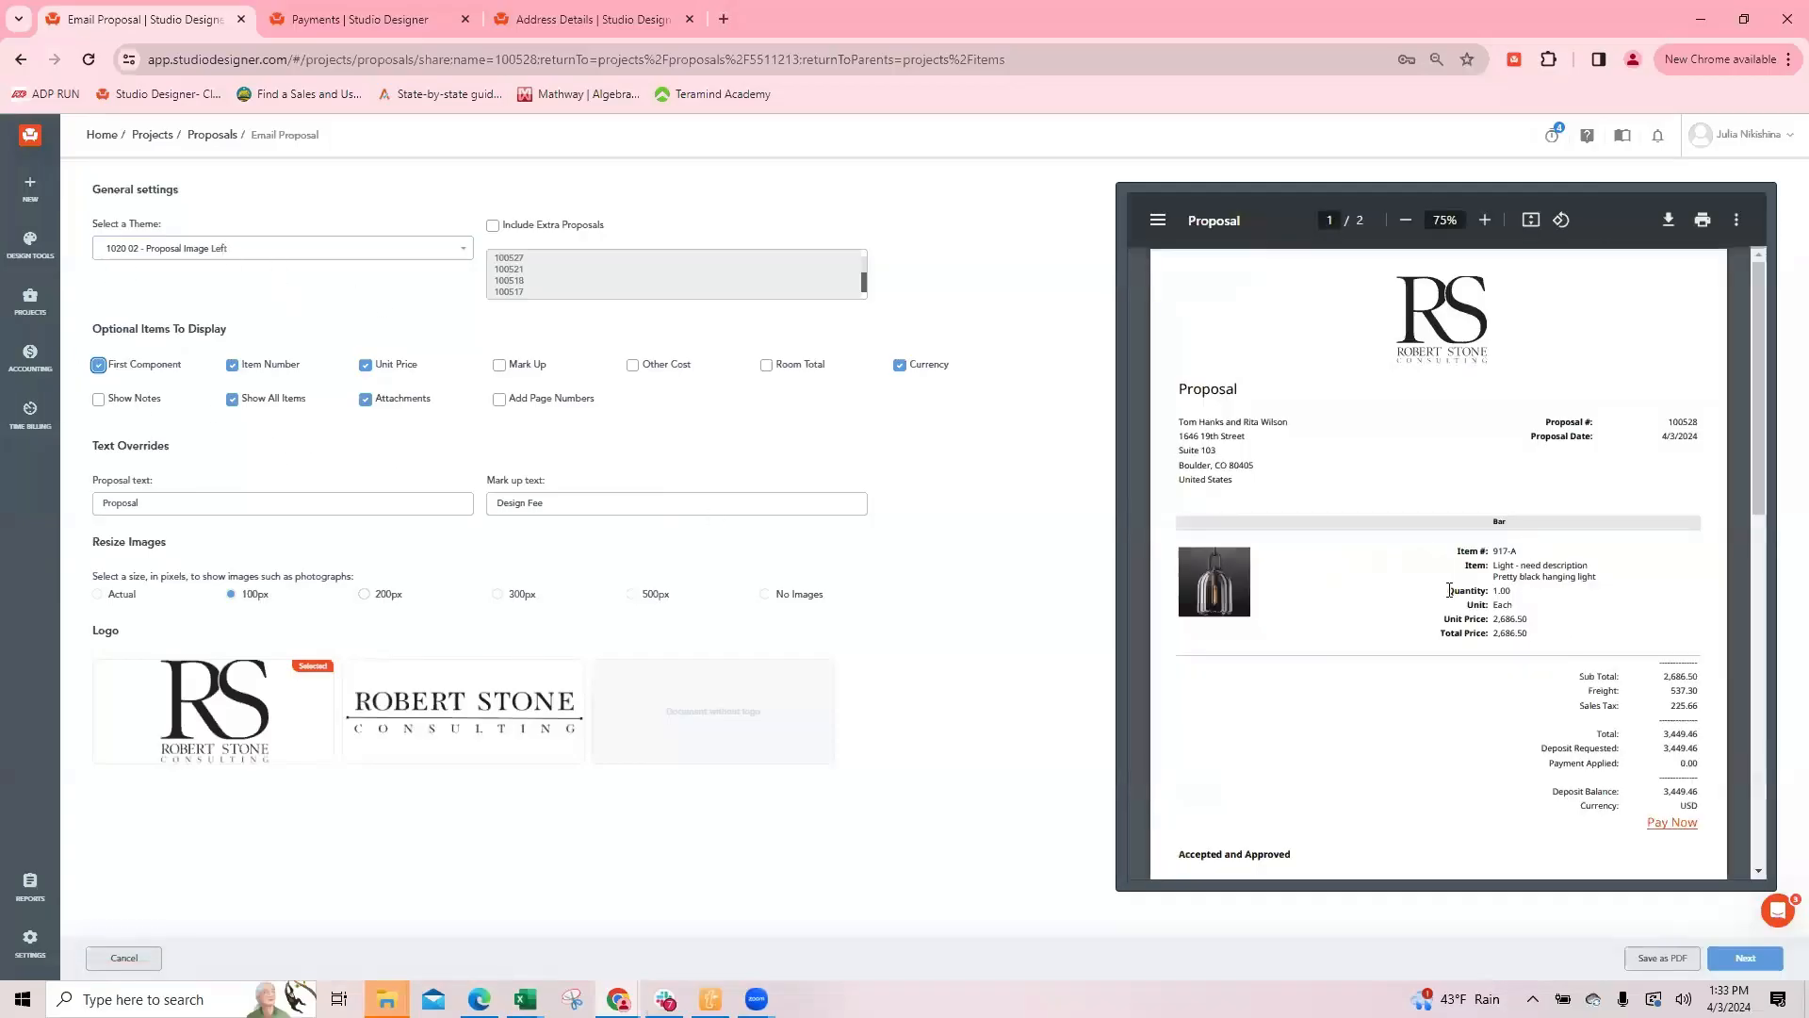
pyautogui.doubleClick(1507, 620)
pyautogui.click(132, 369)
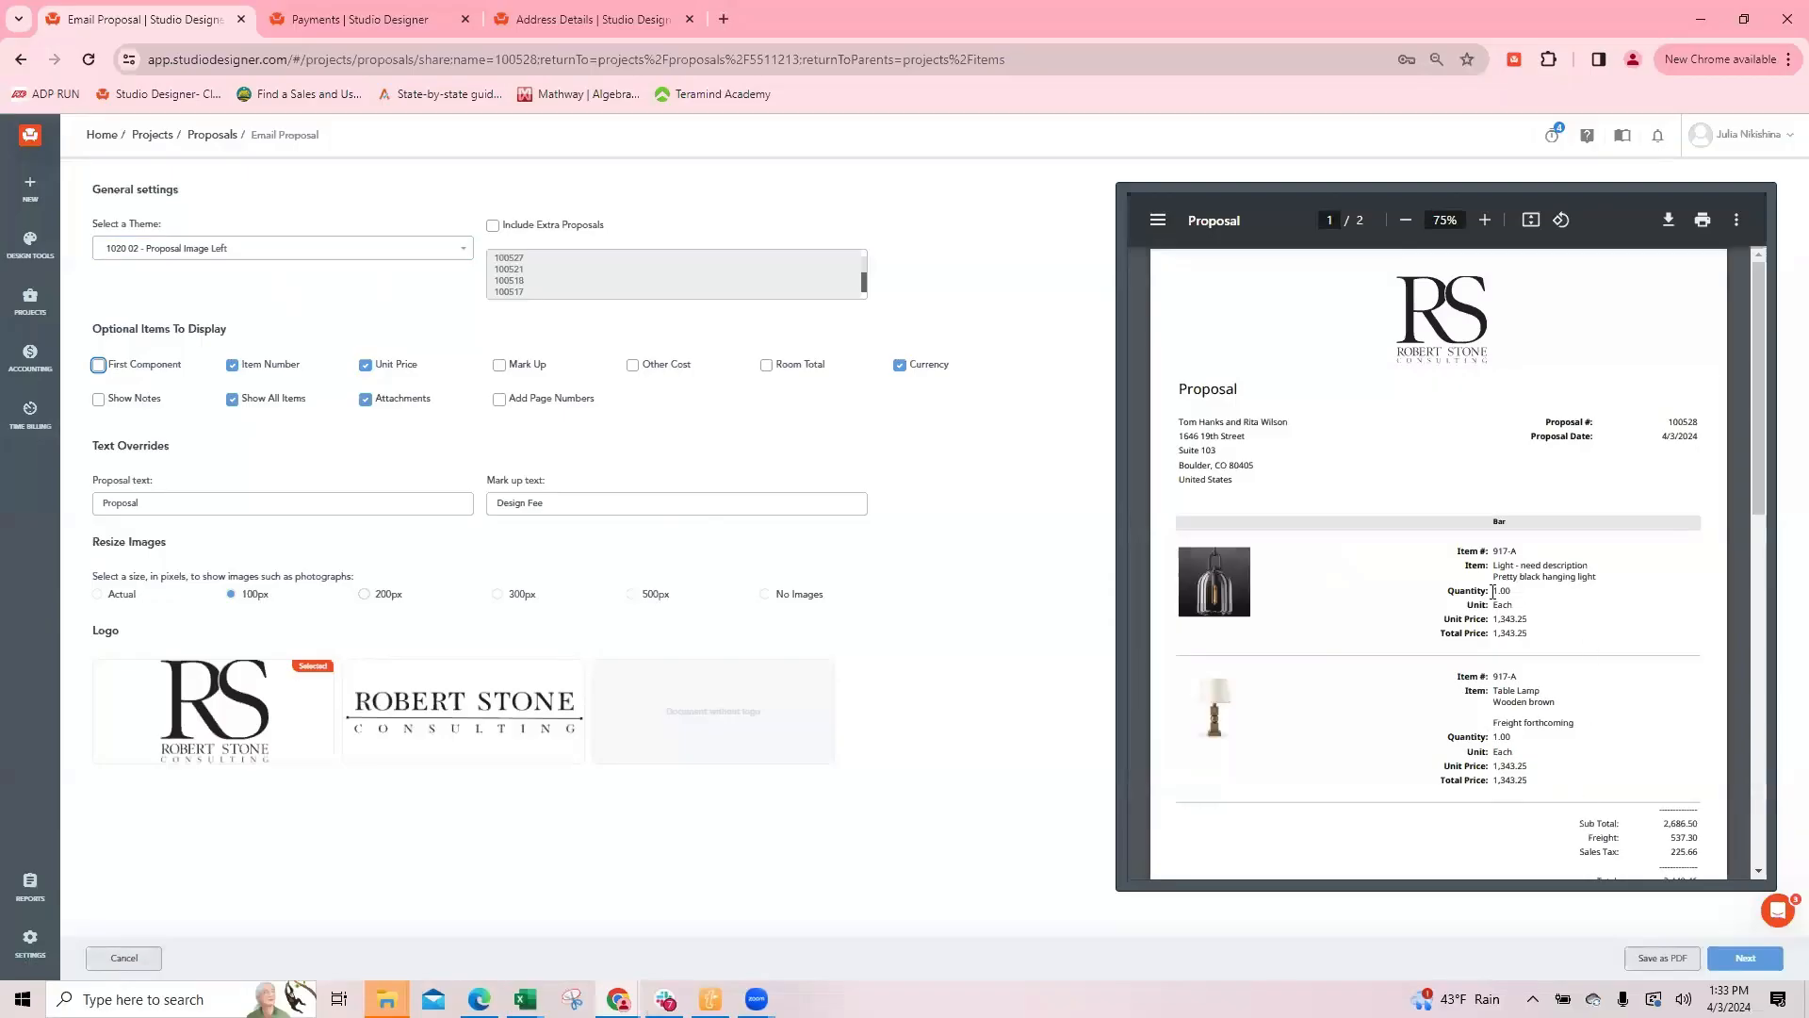
pyautogui.moveTo(1493, 764); pyautogui.dragTo(1542, 772)
pyautogui.scroll(-1, 1535, 797)
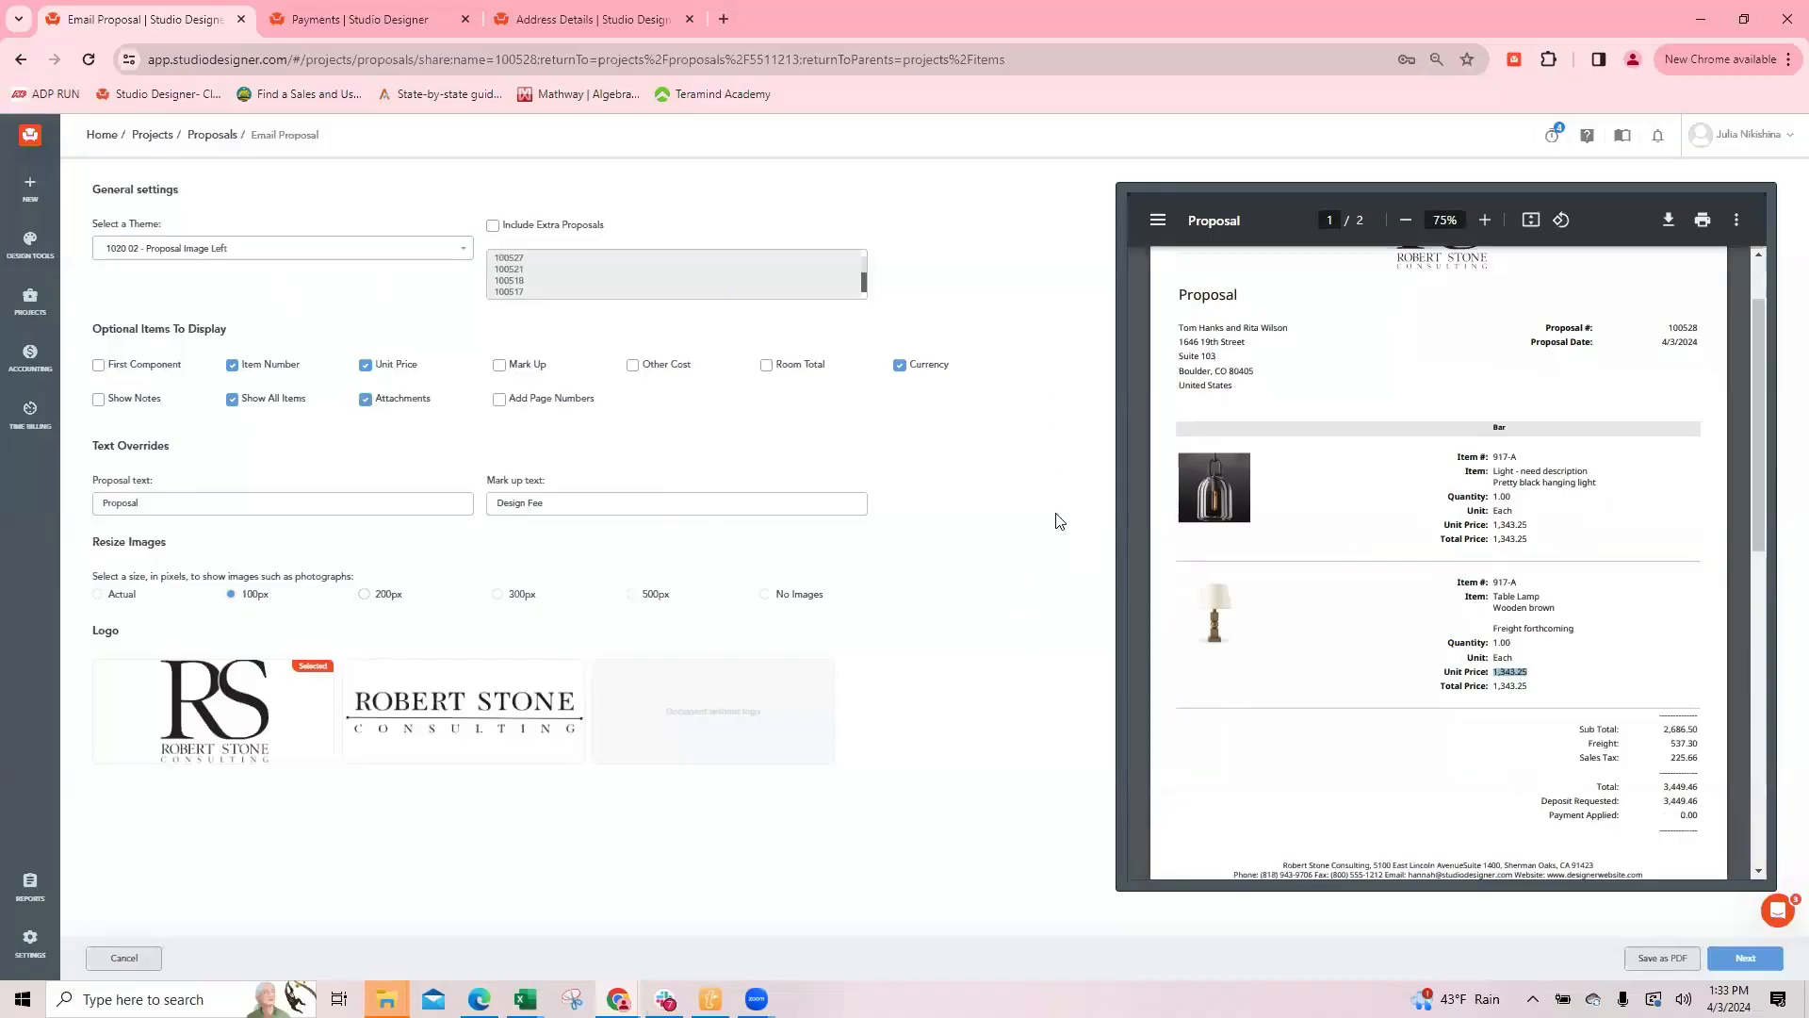
pyautogui.moveTo(1666, 733)
pyautogui.mouseDown()
pyautogui.moveTo(1700, 745)
pyautogui.moveTo(1683, 747)
pyautogui.mouseUp()
# Step: Enable Other Cost to check the per-item freight in the preview, and disable it again
pyautogui.click(633, 365)
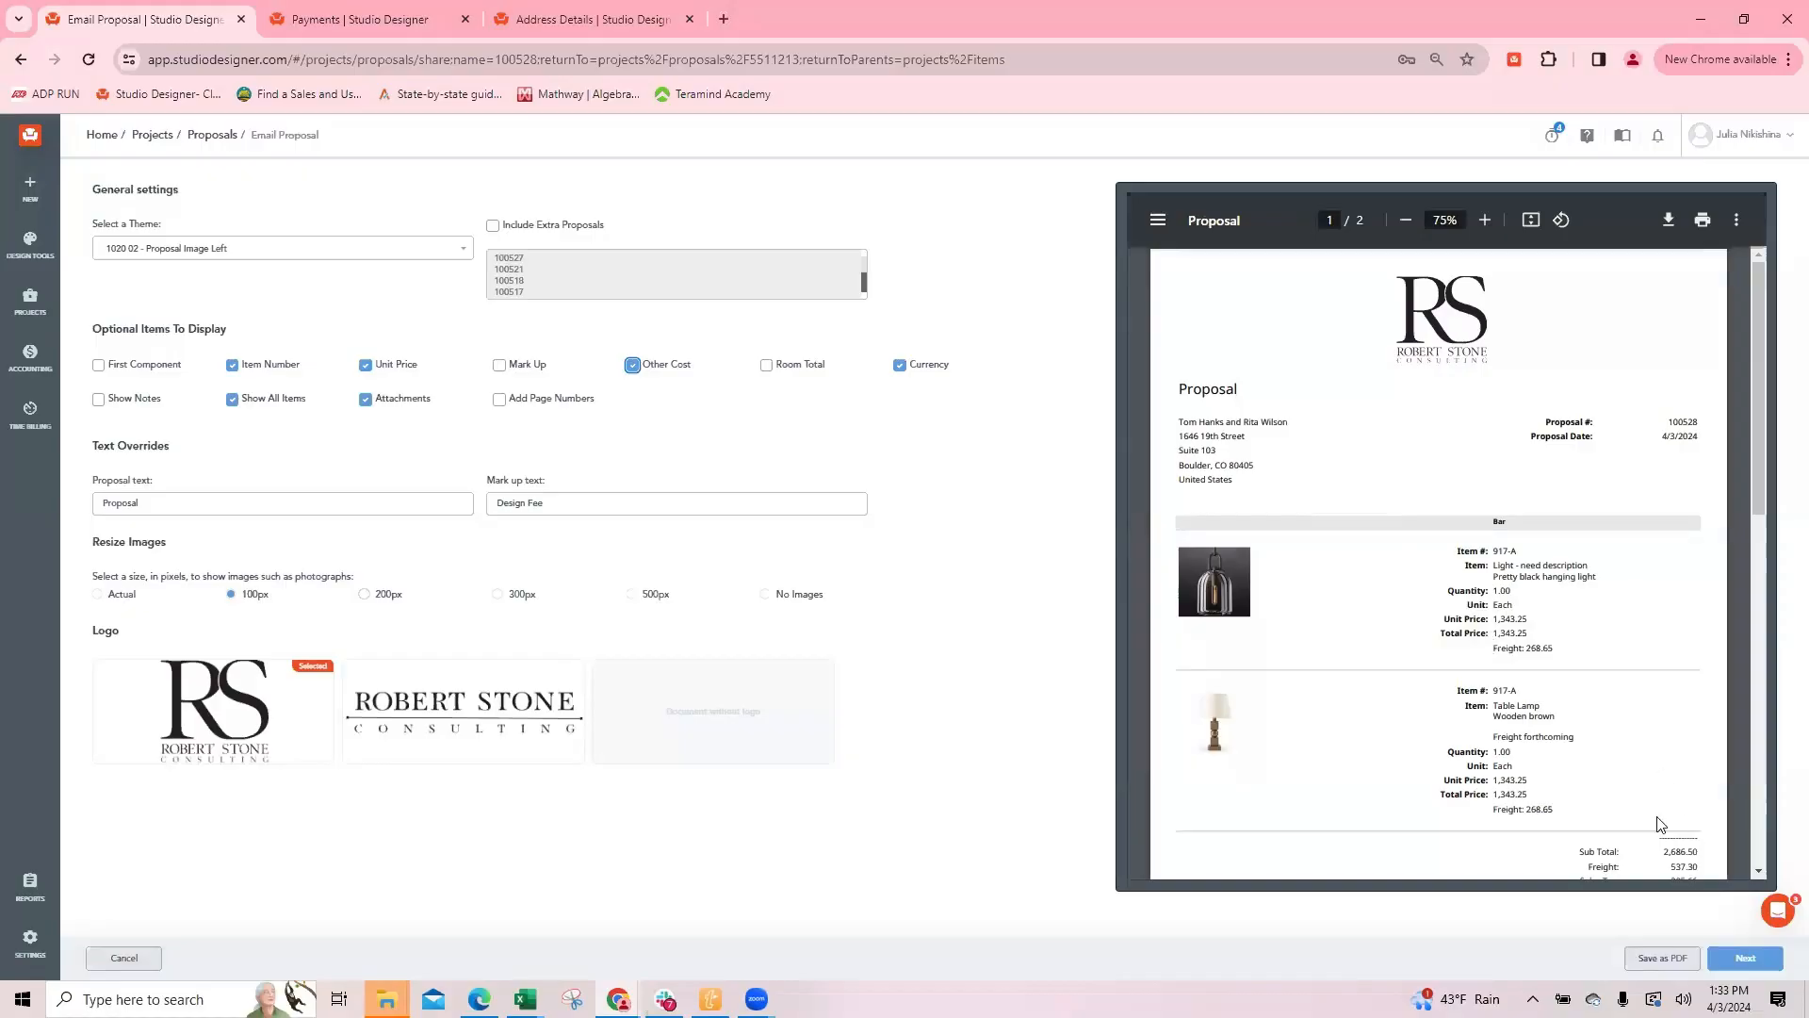
pyautogui.scroll(-1, 1677, 834)
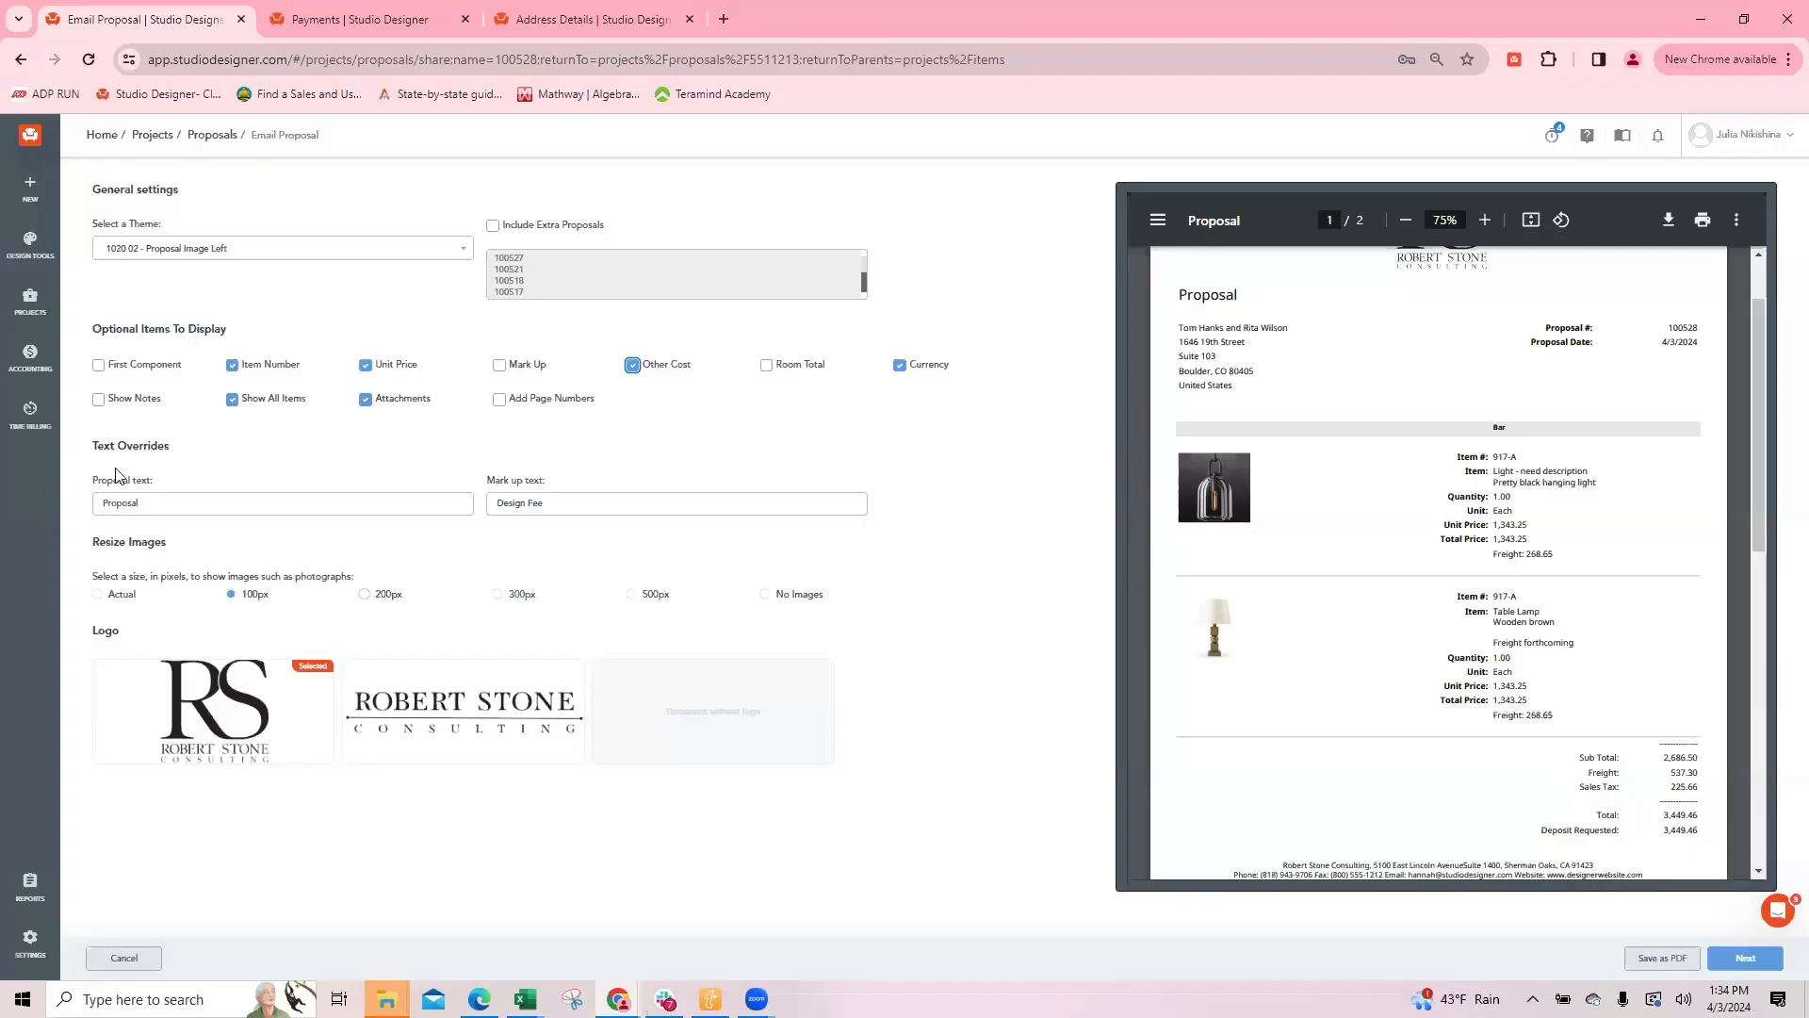
pyautogui.click(632, 366)
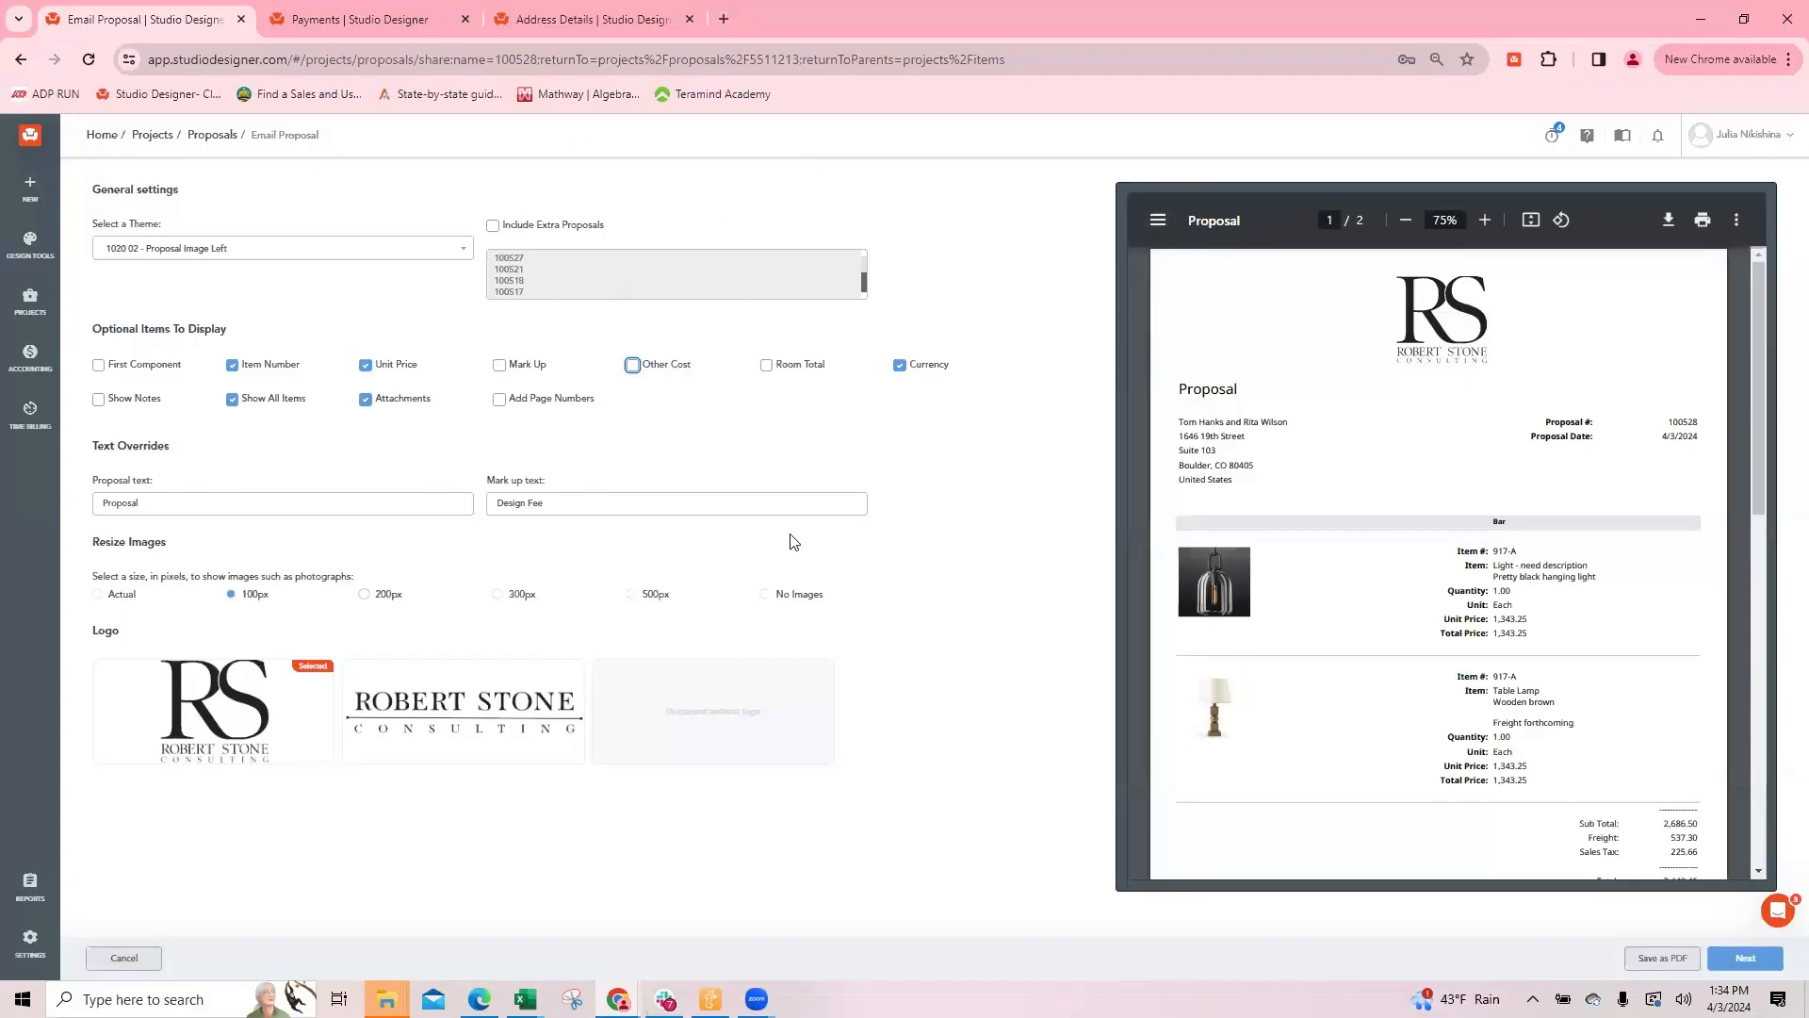
# Step: Leave the PDF settings for the items list, and reopen proposal 100528 to review its light and table lamp
pyautogui.click(132, 959)
pyautogui.click(132, 959)
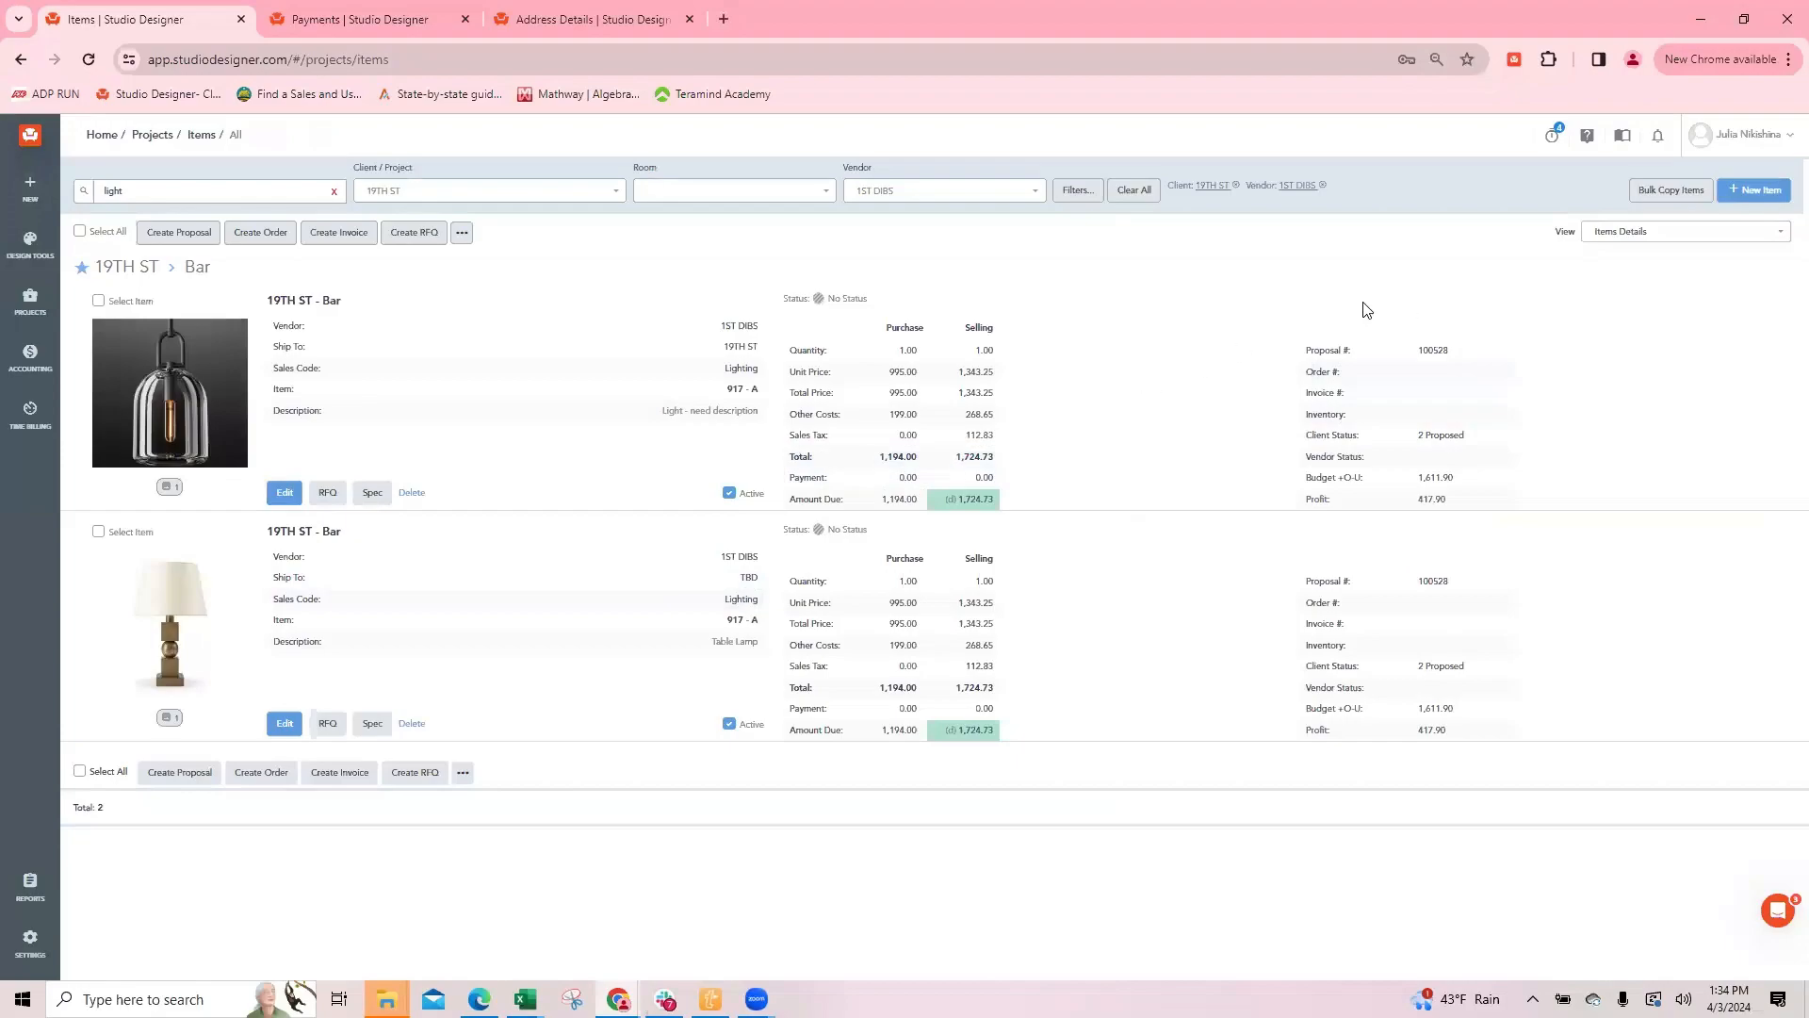
pyautogui.click(1433, 352)
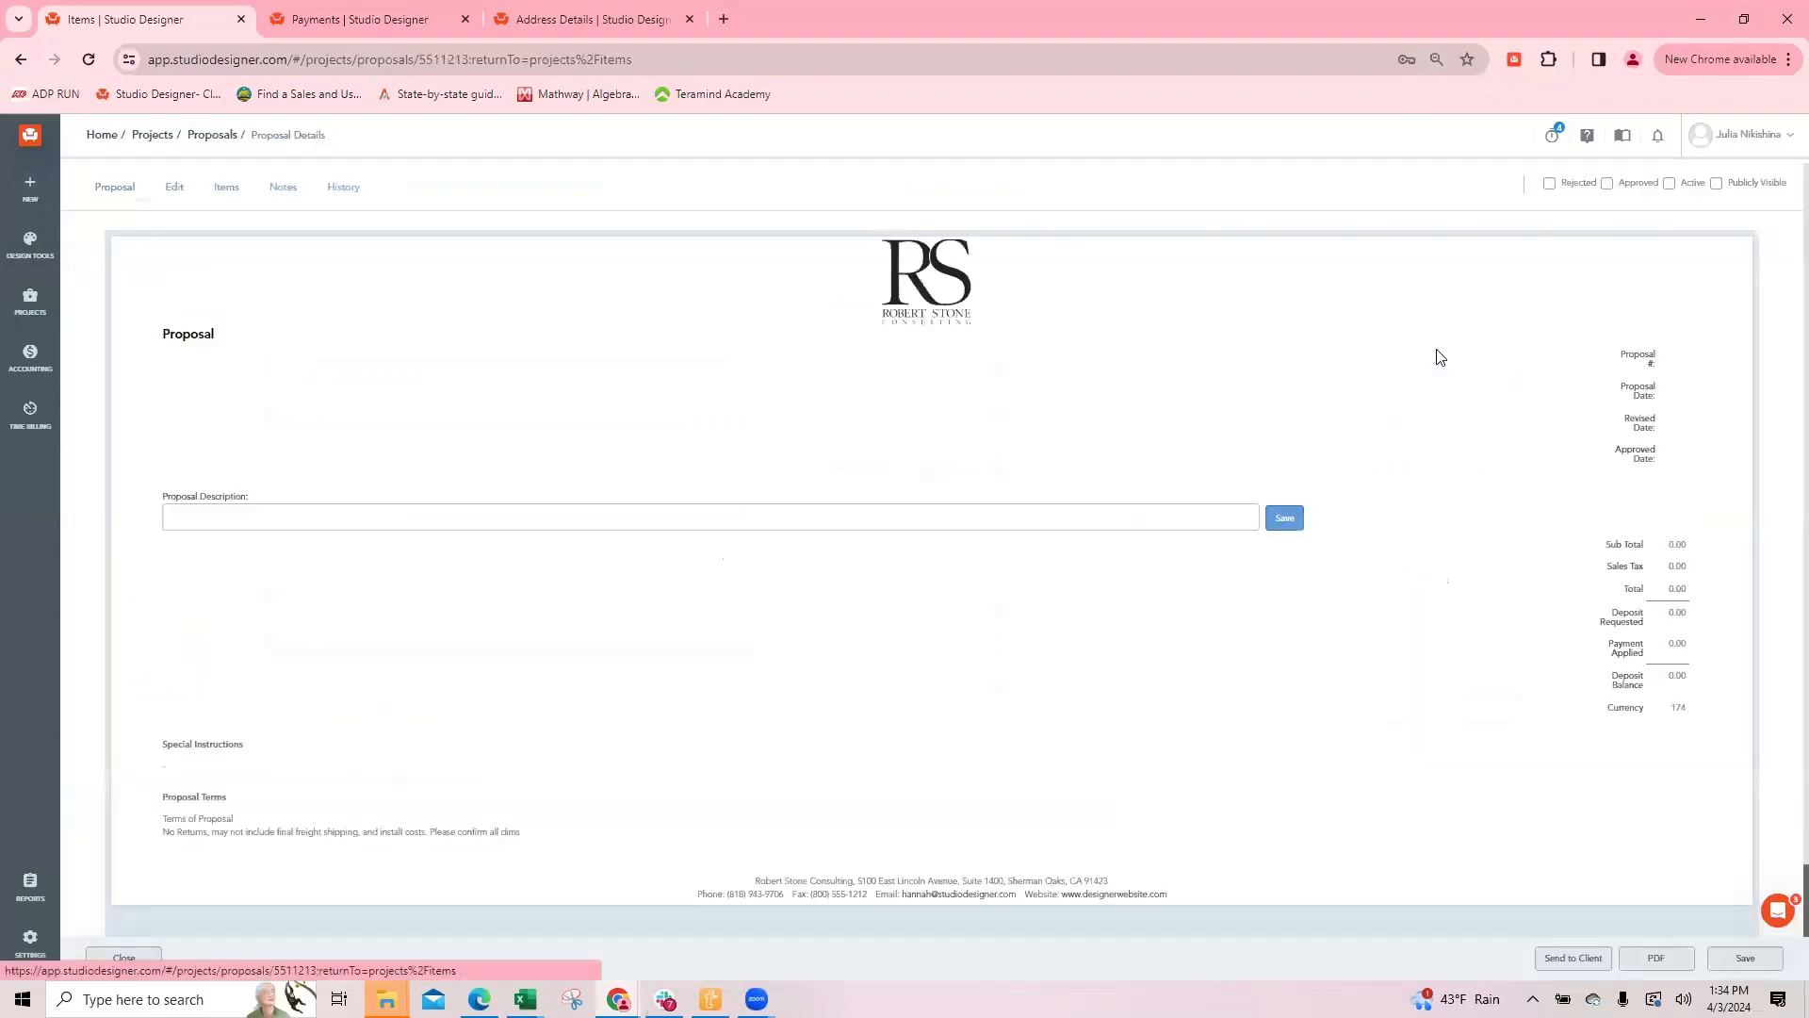
pyautogui.scroll(-4, 912, 493)
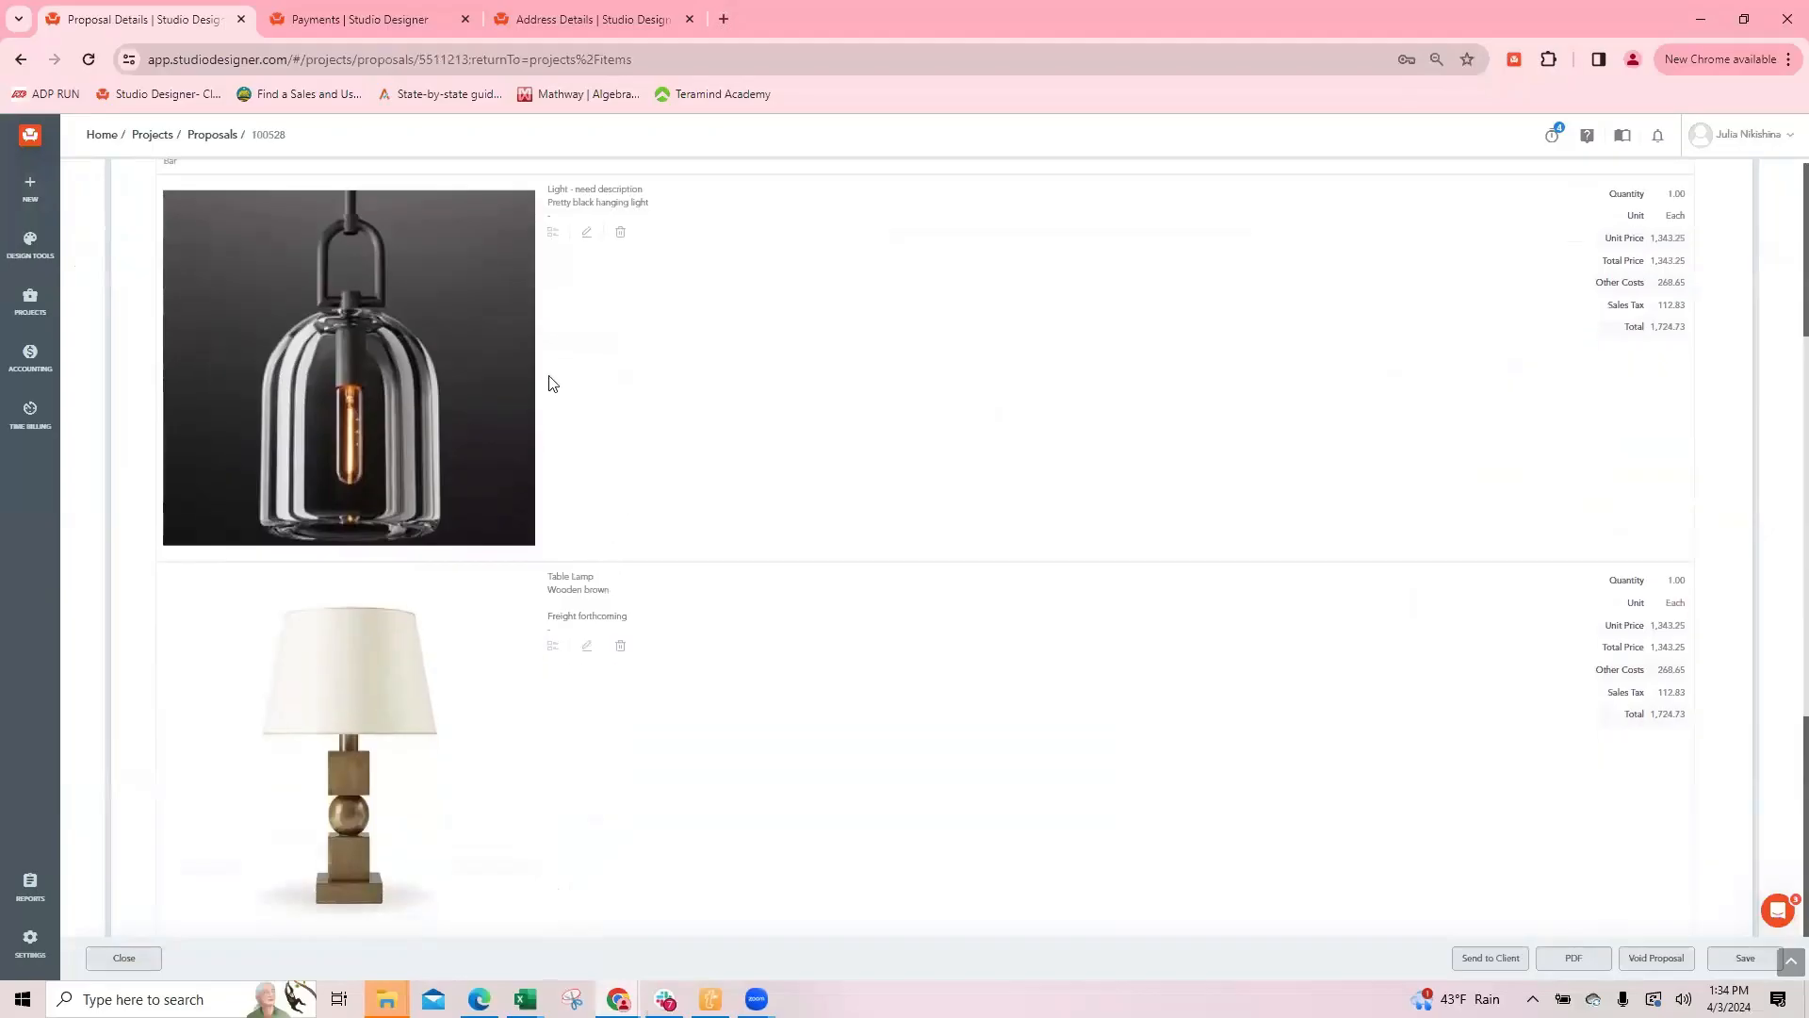
# Step: Start a Money In payment received from 19TH ST and limit the items to proposal 100528
pyautogui.click(341, 21)
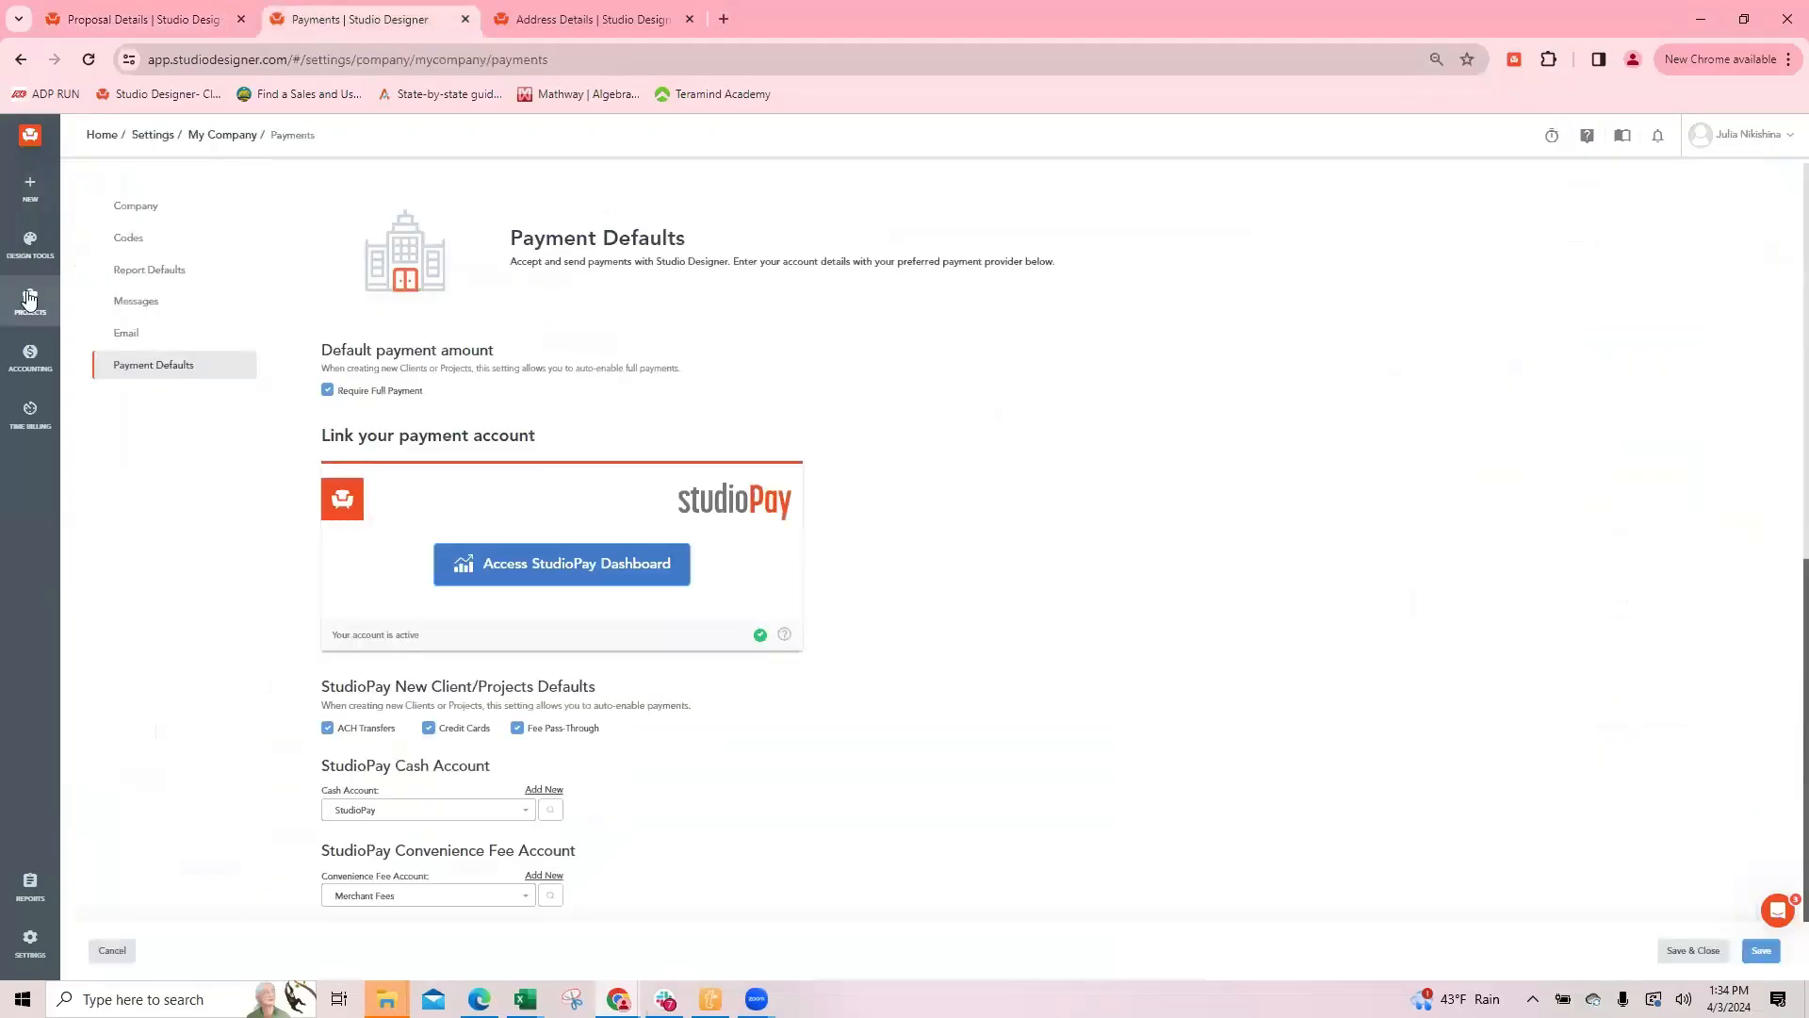
pyautogui.moveTo(30, 302)
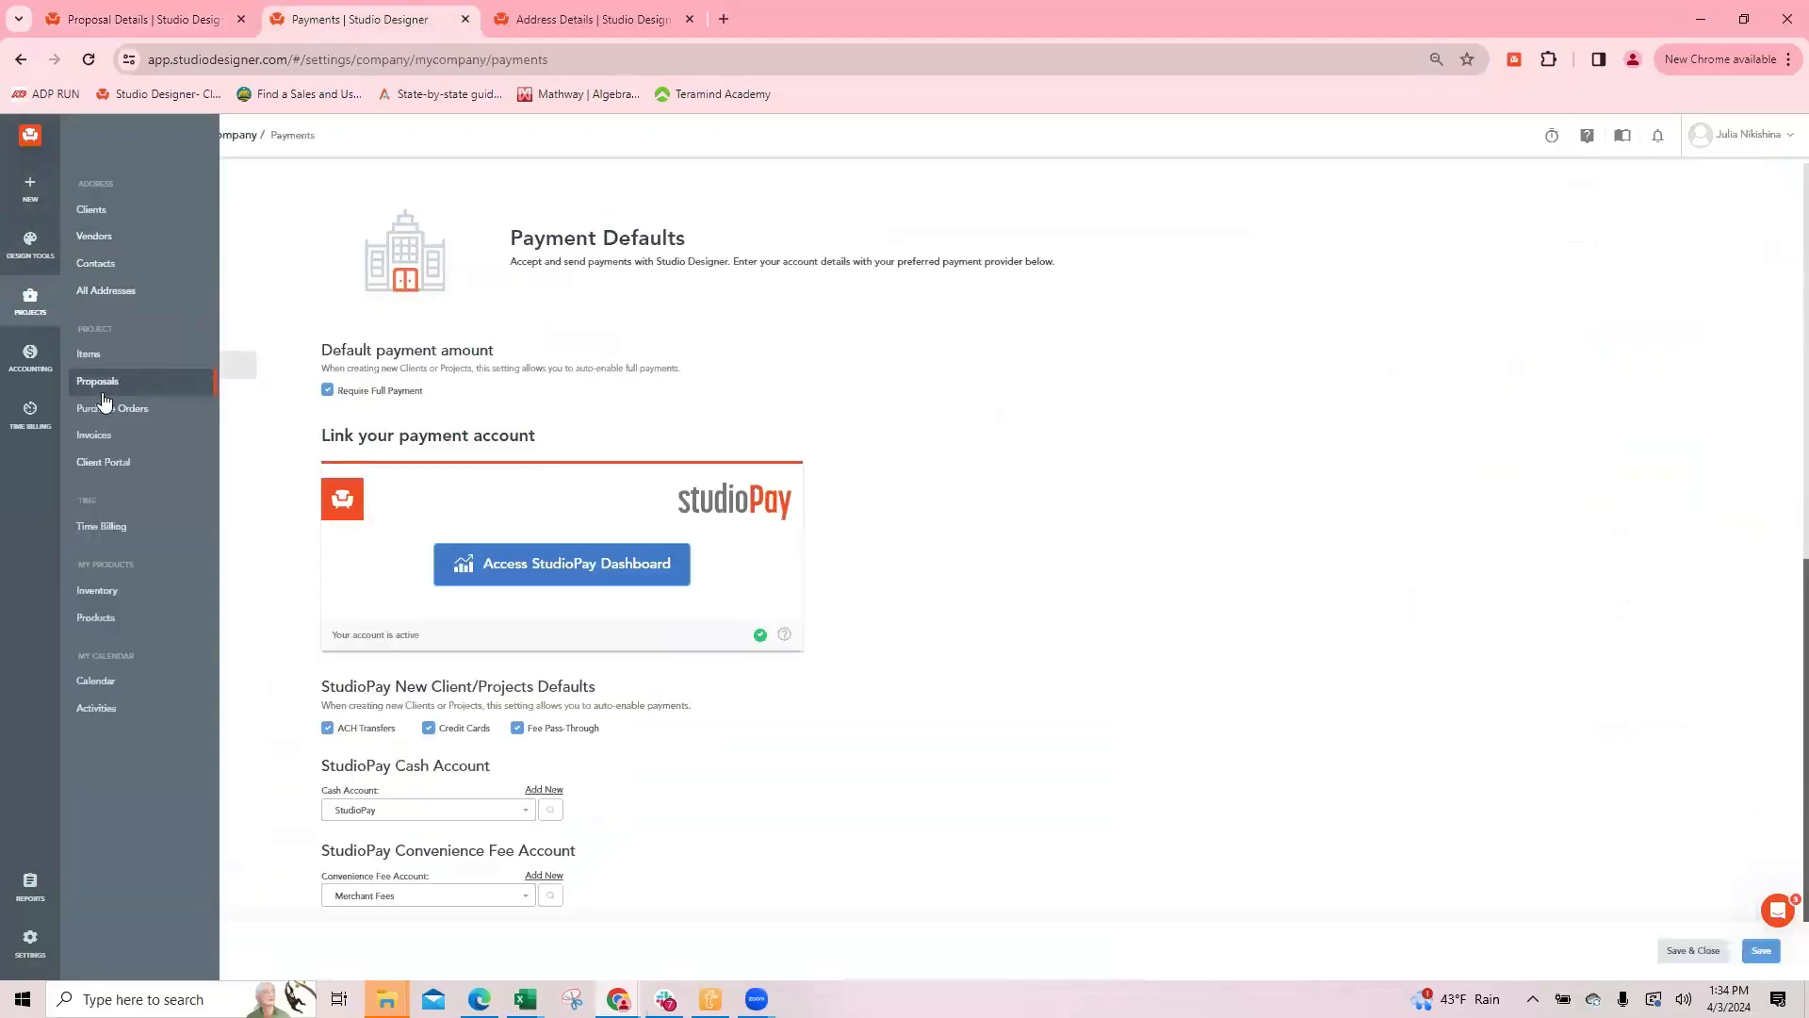
pyautogui.moveTo(30, 356)
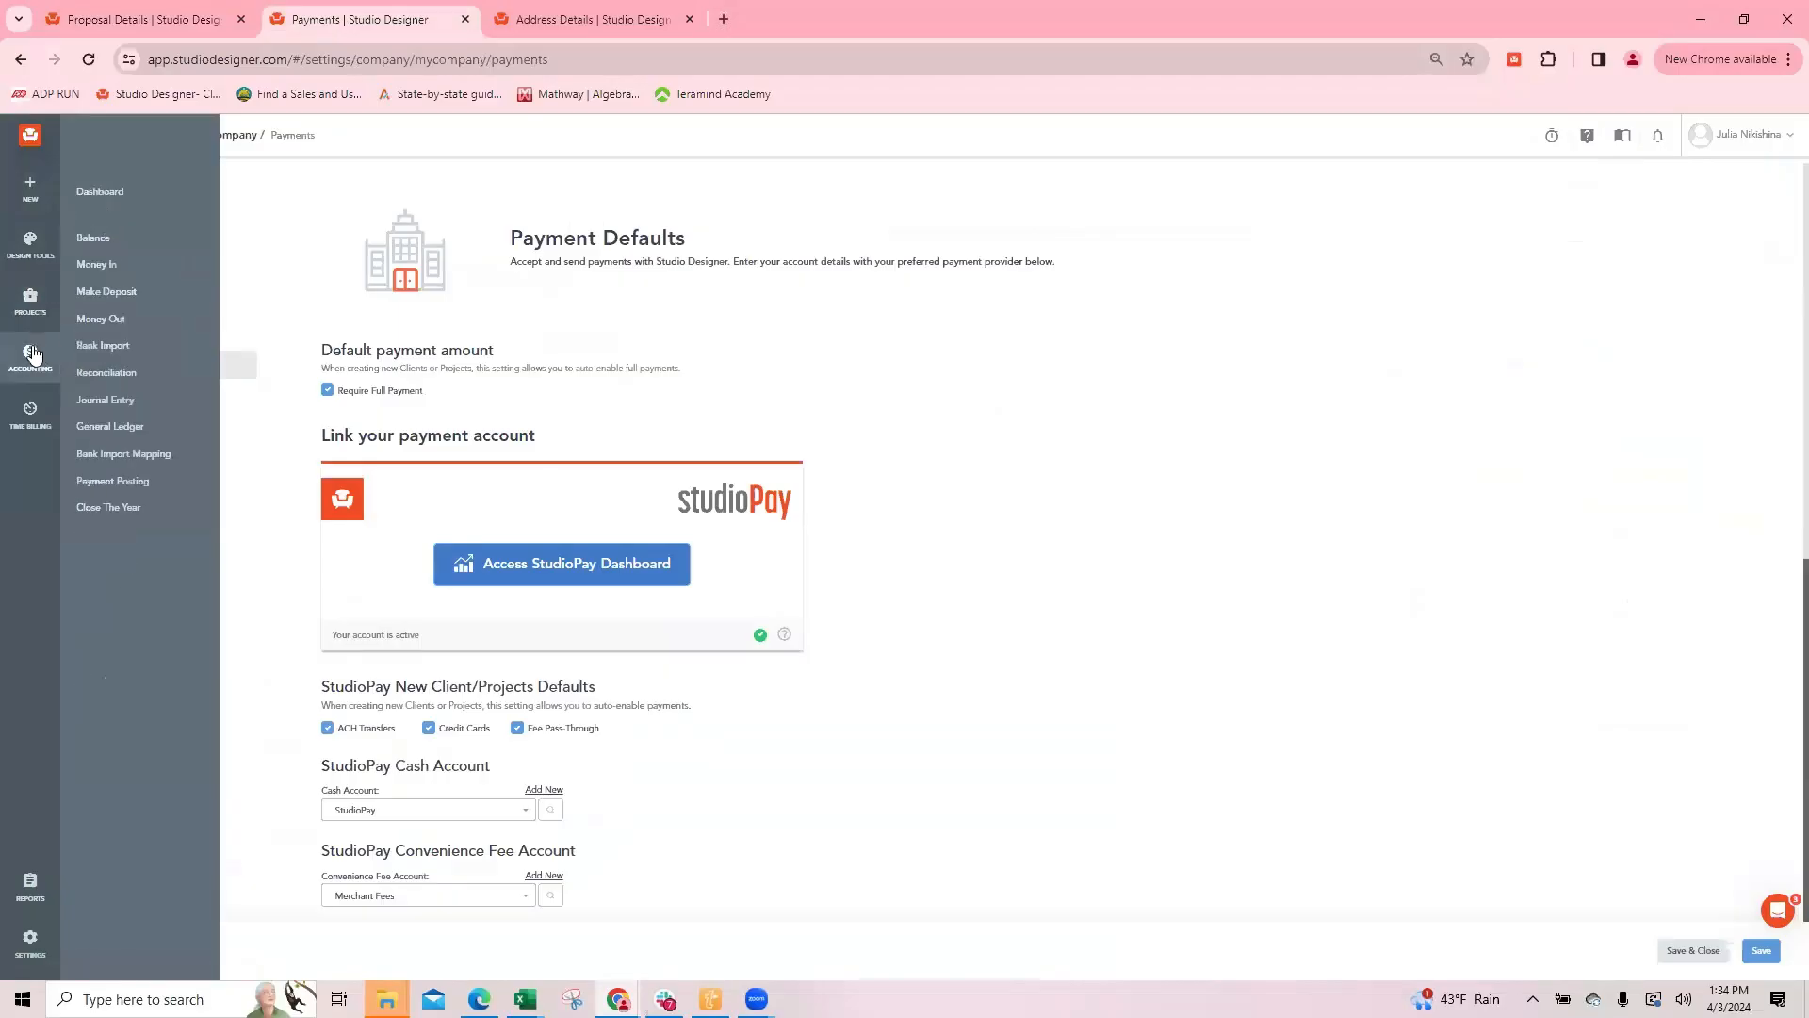
pyautogui.click(137, 268)
pyautogui.click(129, 314)
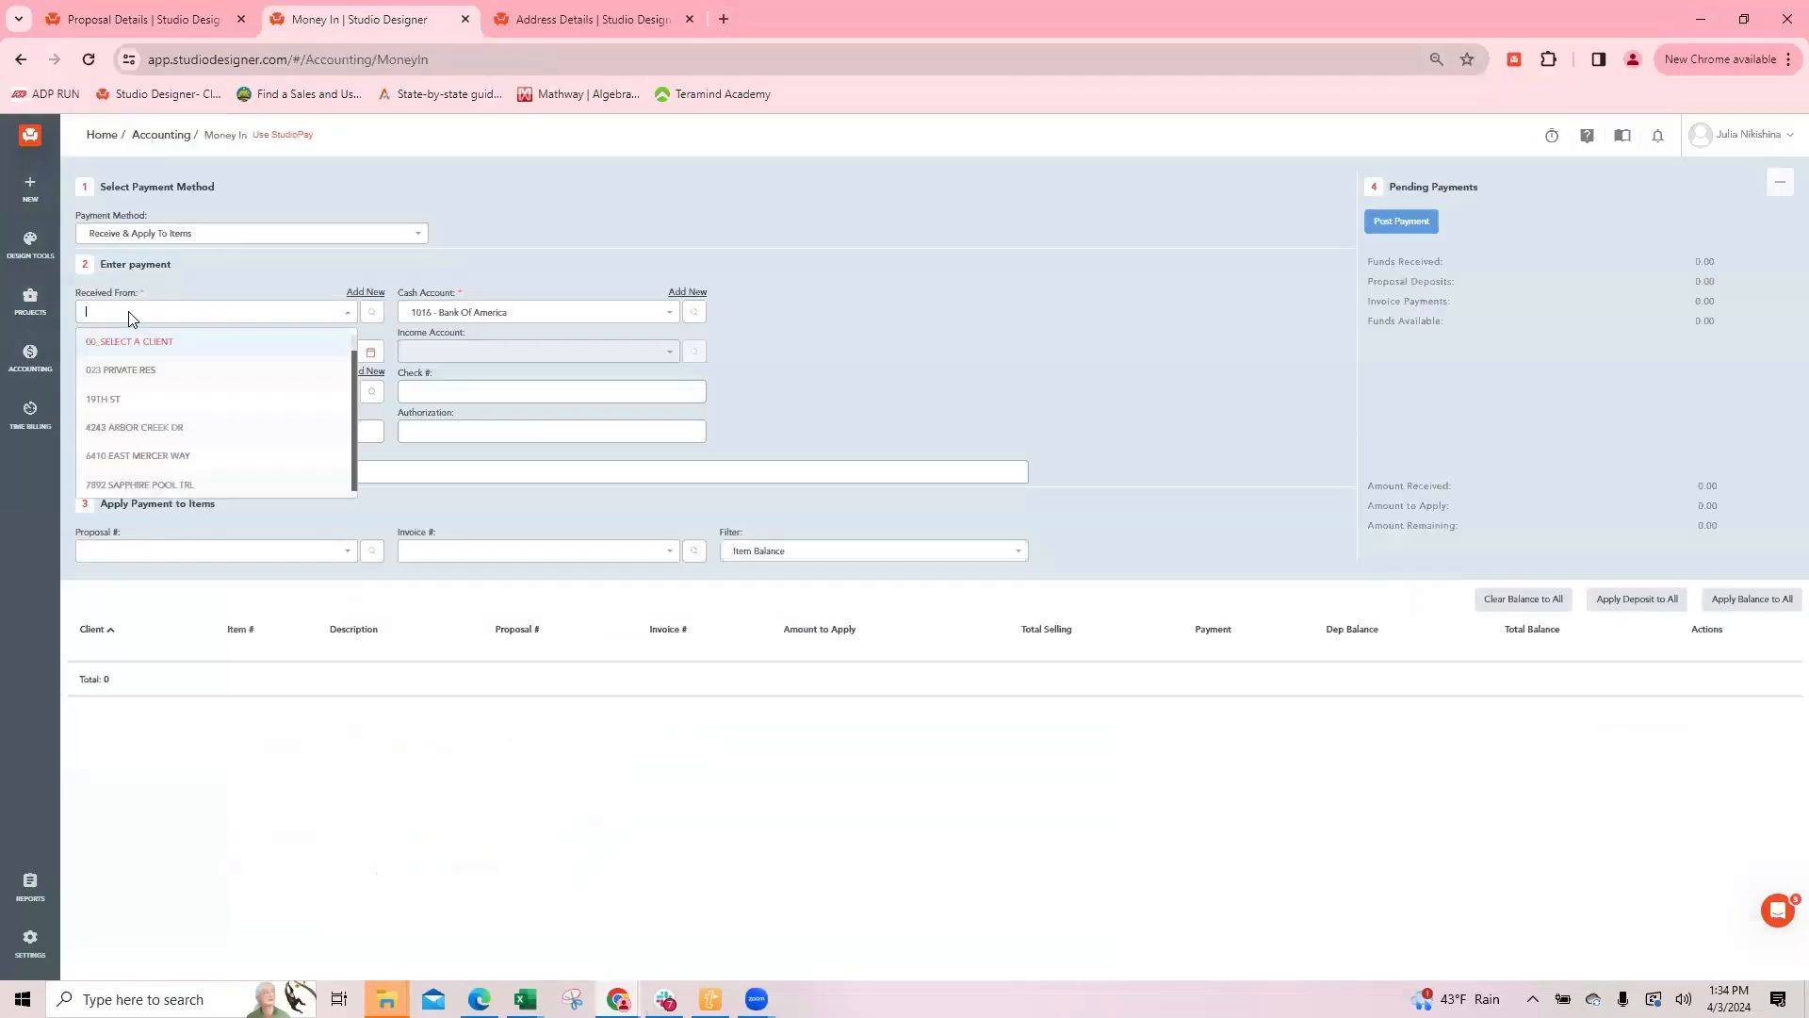
pyautogui.write('19th')
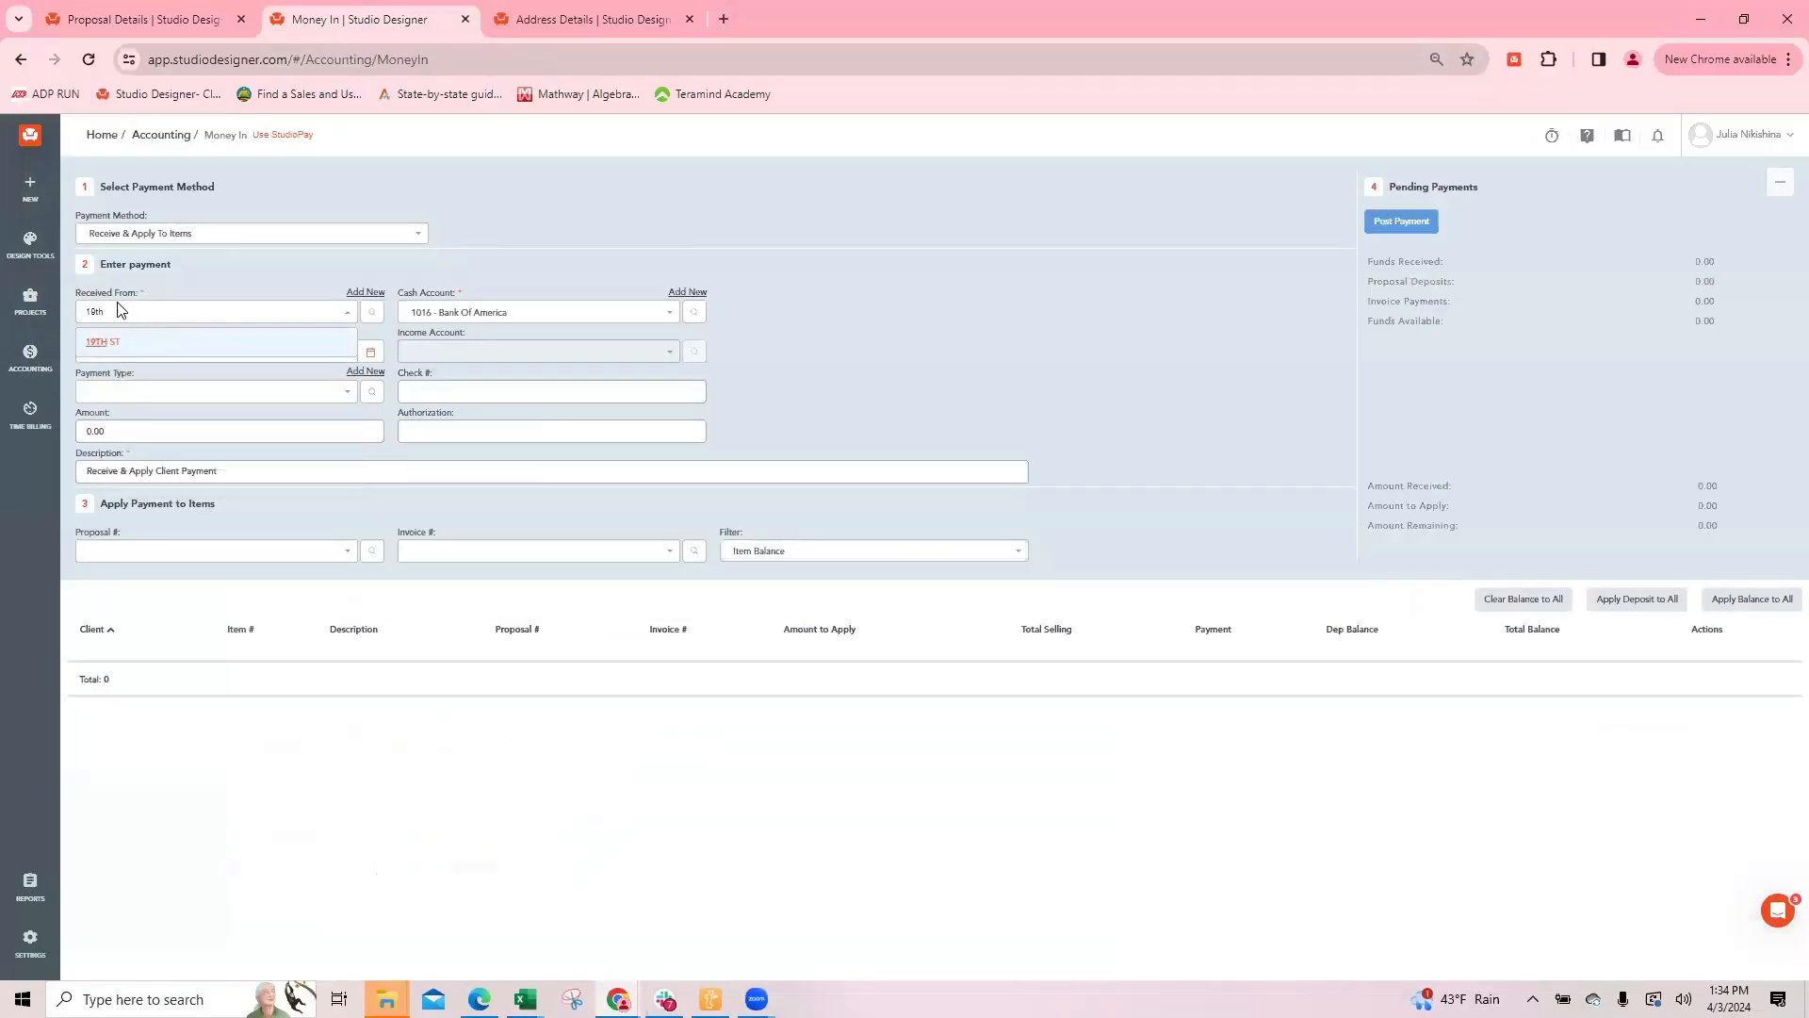
pyautogui.click(105, 345)
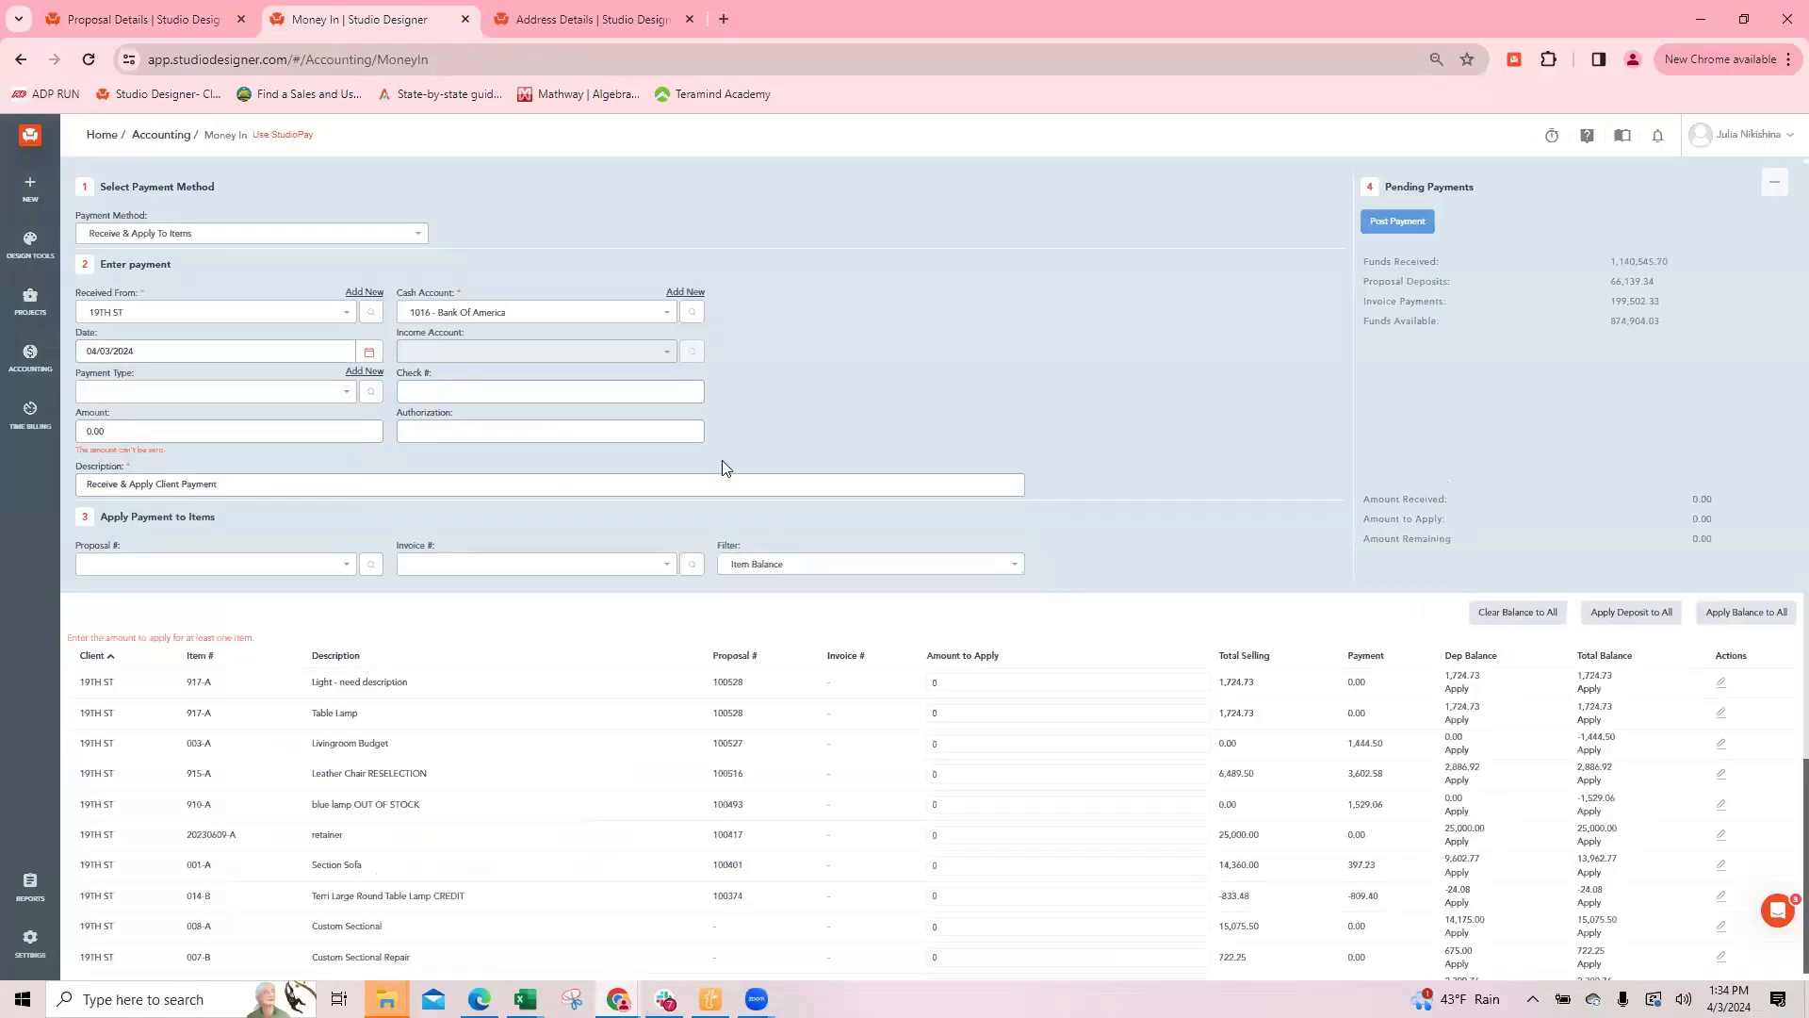
pyautogui.click(197, 565)
pyautogui.click(107, 599)
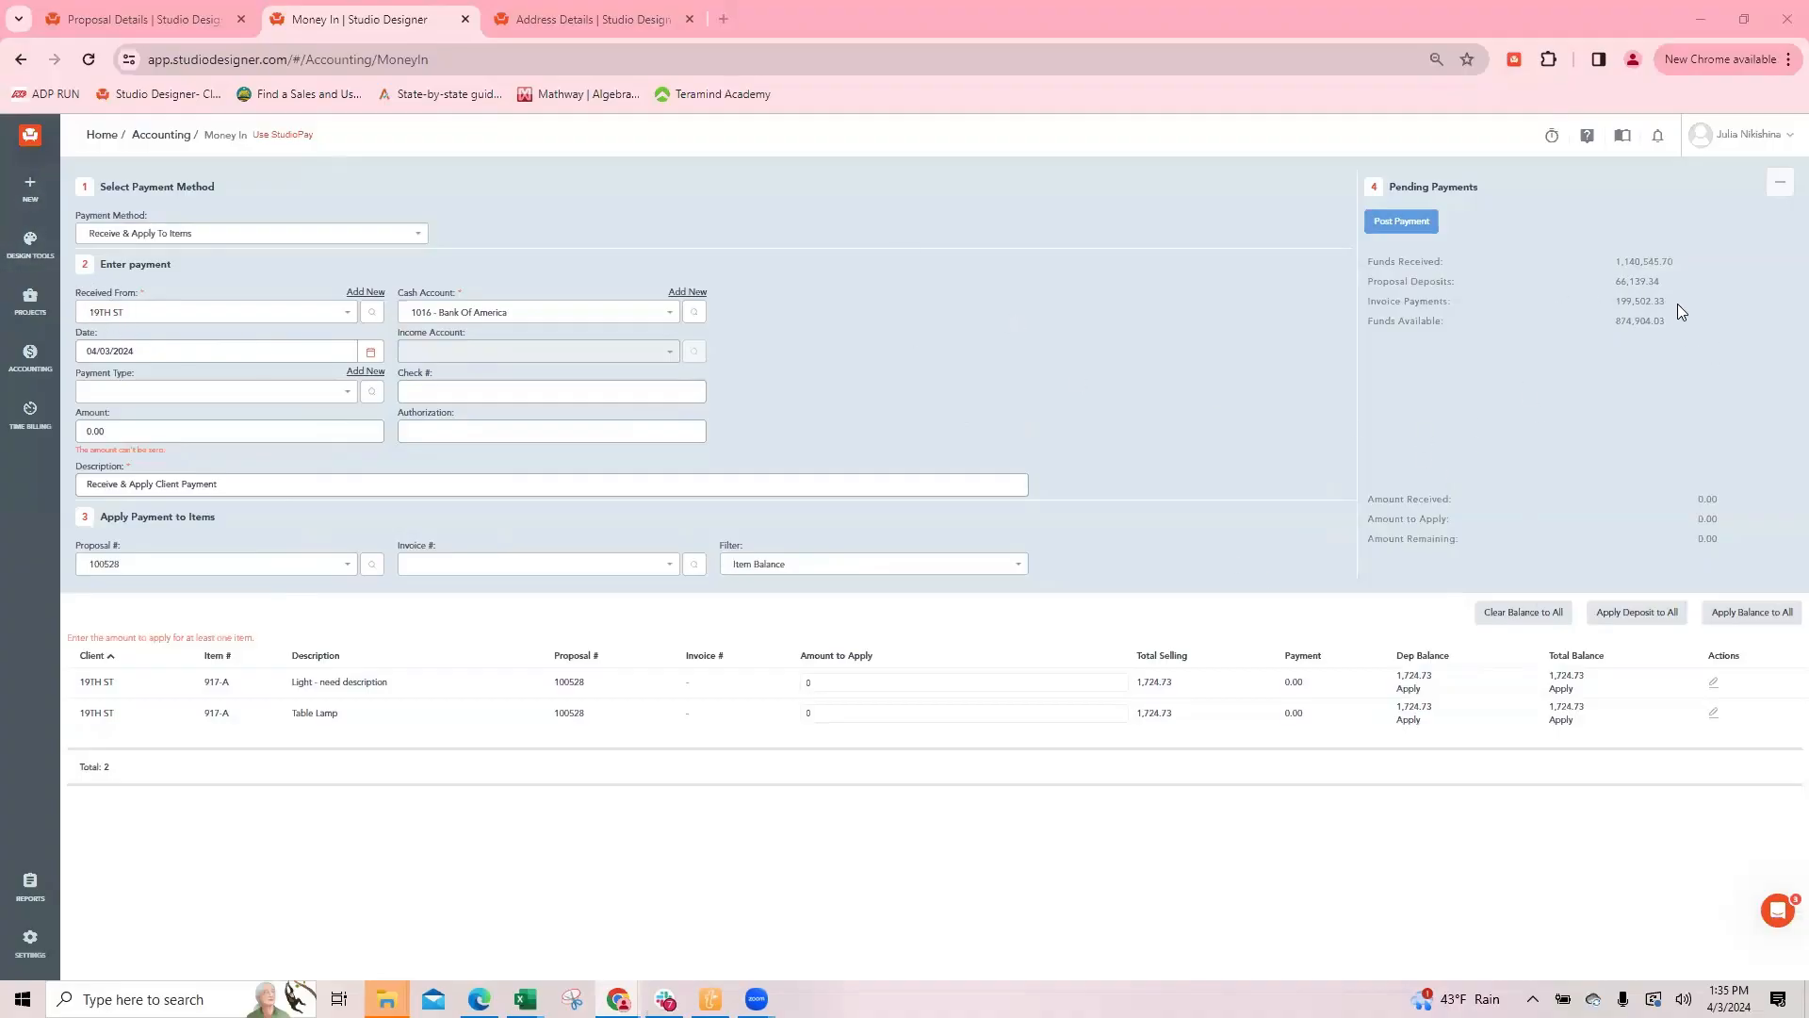
# Step: Check the client's funds available and apply the total balance of 1724.73 to both the light and the table lamp
pyautogui.moveTo(1679, 321); pyautogui.dragTo(1586, 324)
pyautogui.click(1561, 689)
pyautogui.click(1562, 719)
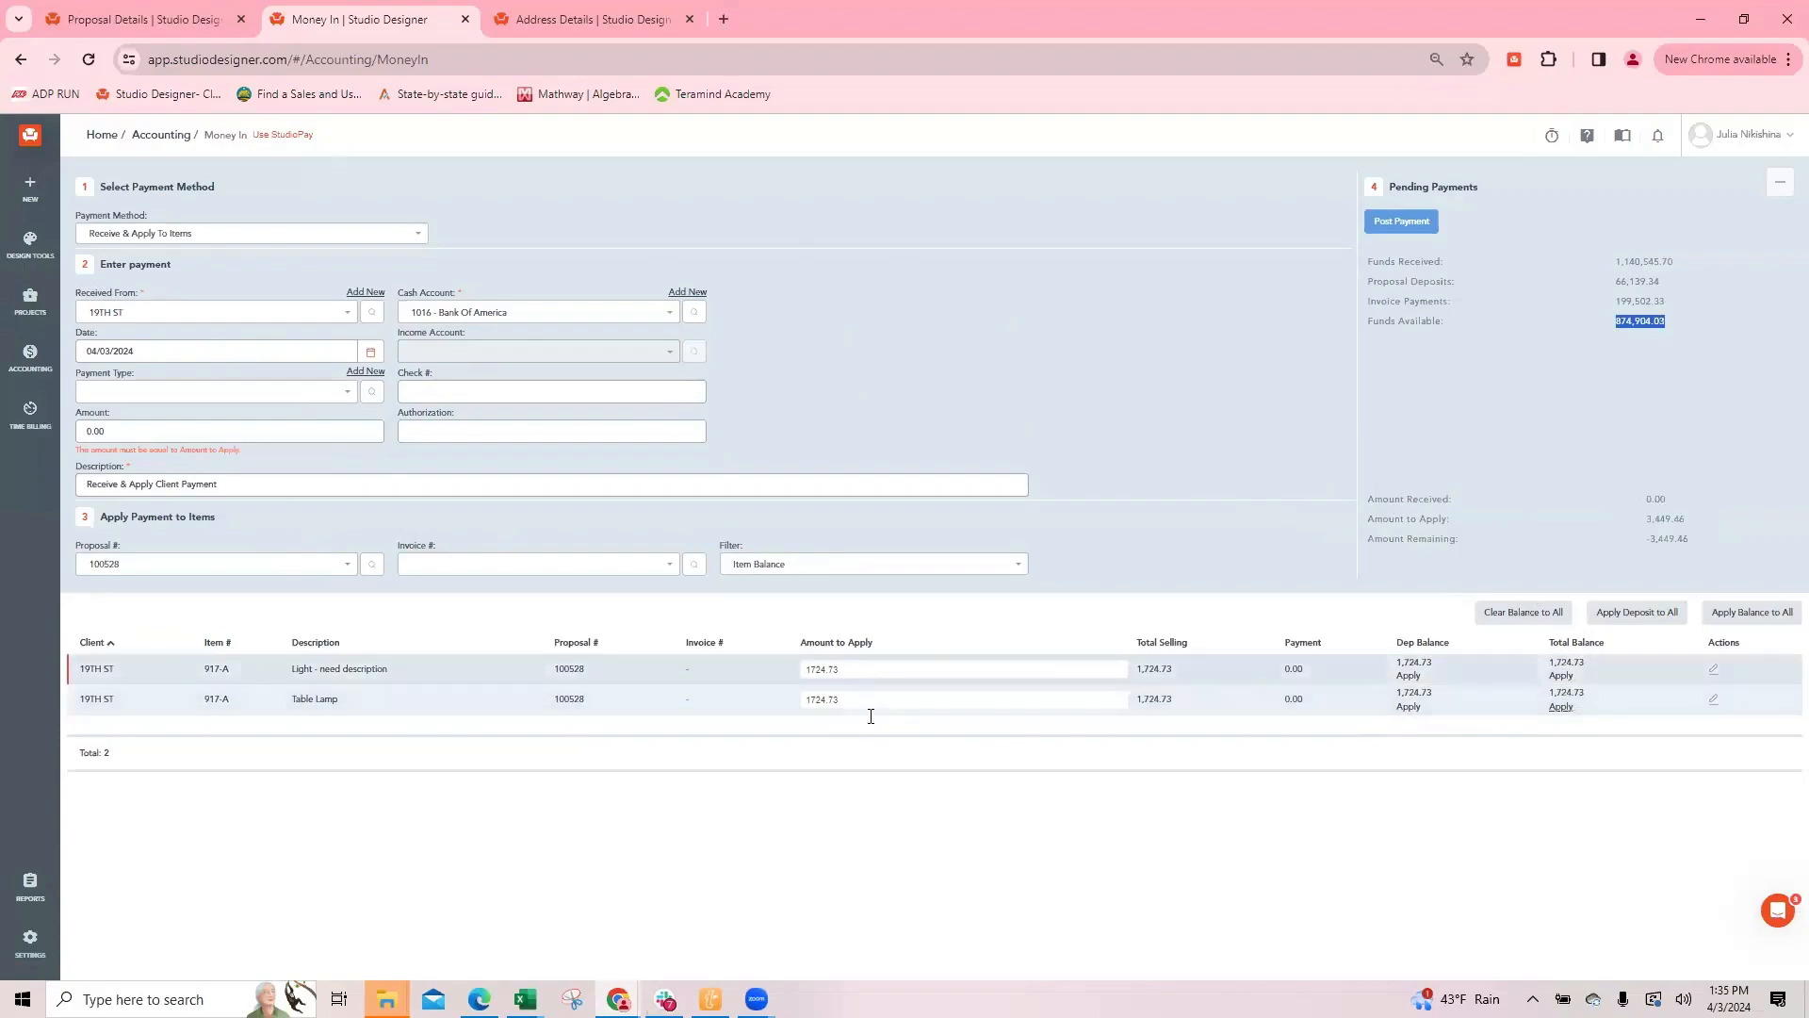
# Step: Set the payment method to Apply Payment To Items From Funds Available with check number CDP040324, and post the payment
pyautogui.click(120, 233)
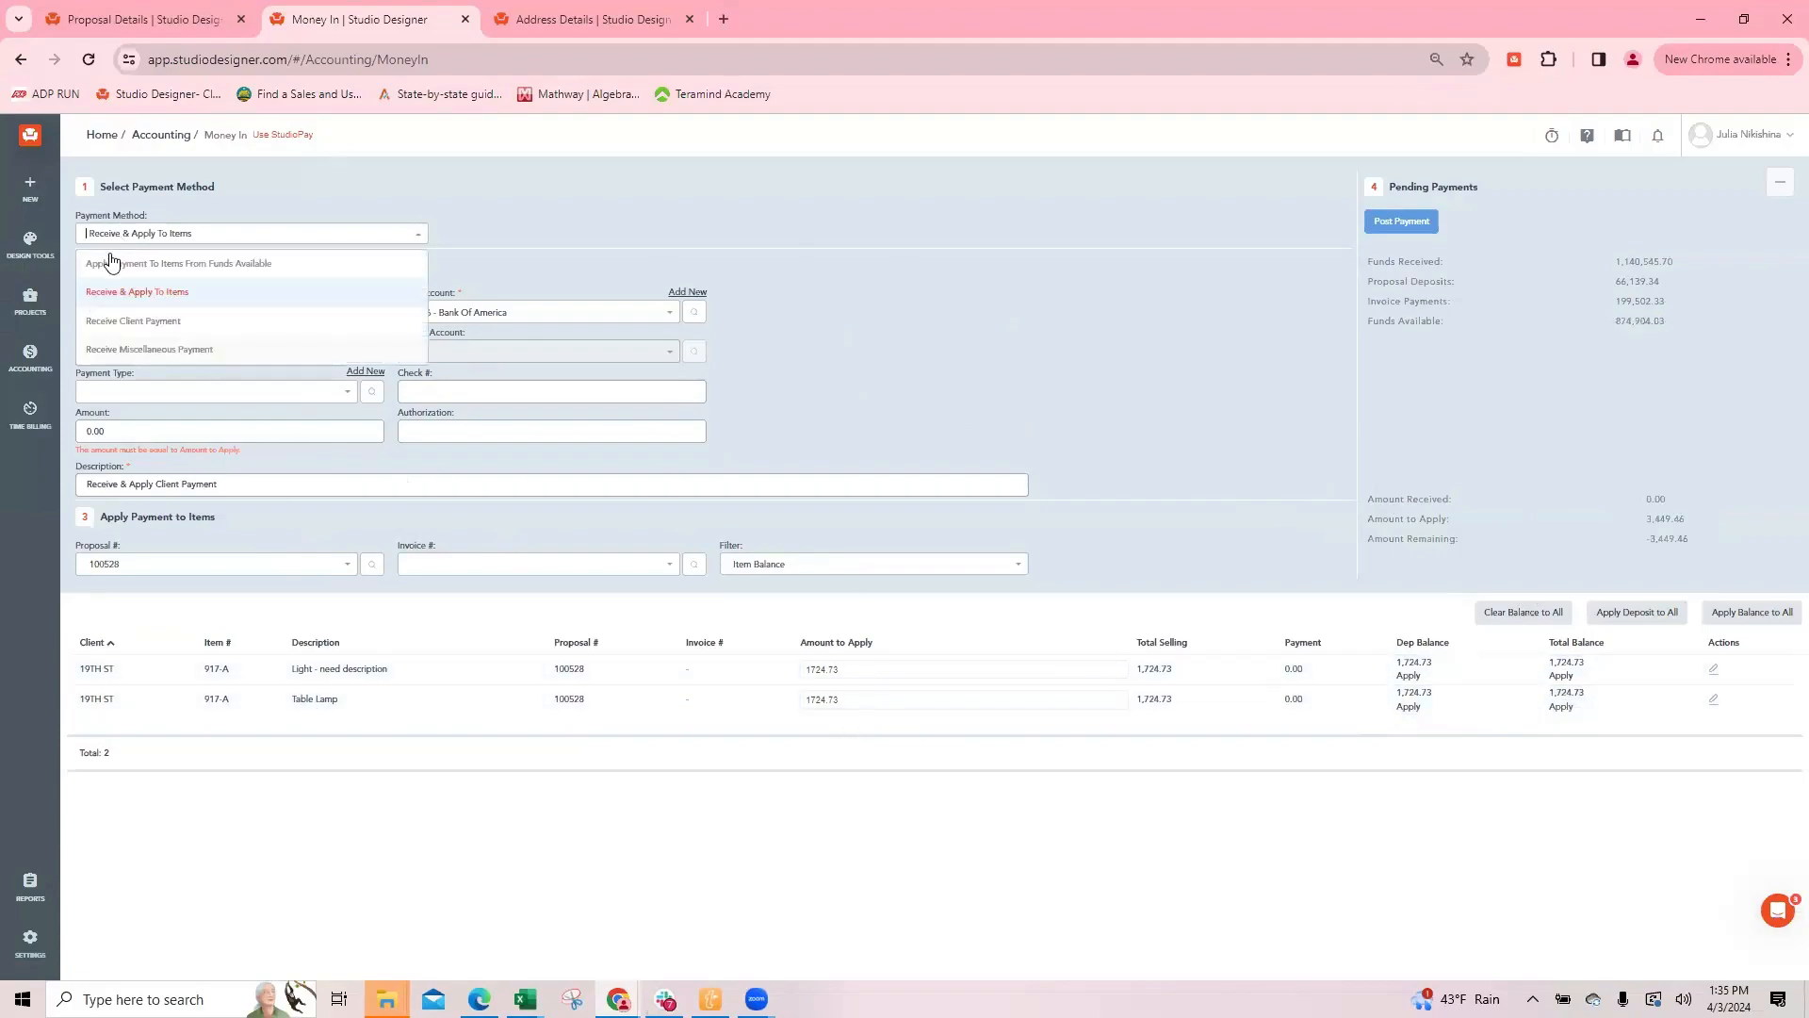
pyautogui.click(173, 258)
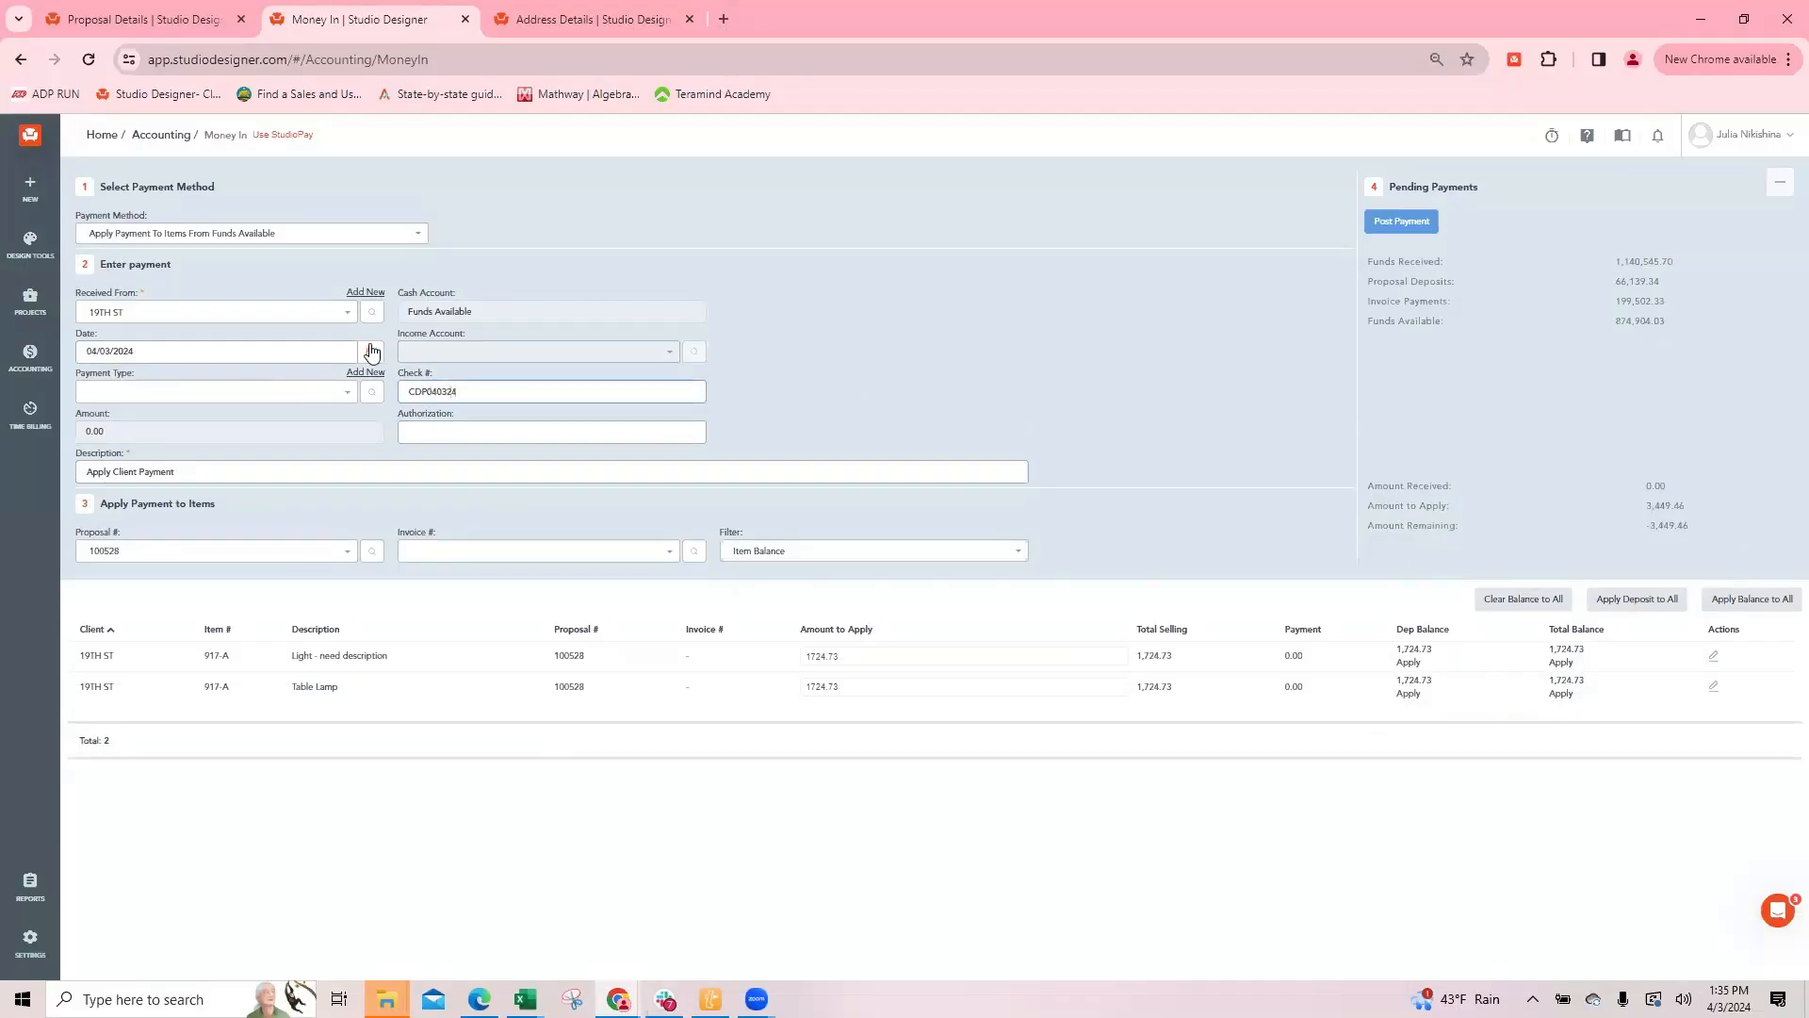
pyautogui.click(1418, 225)
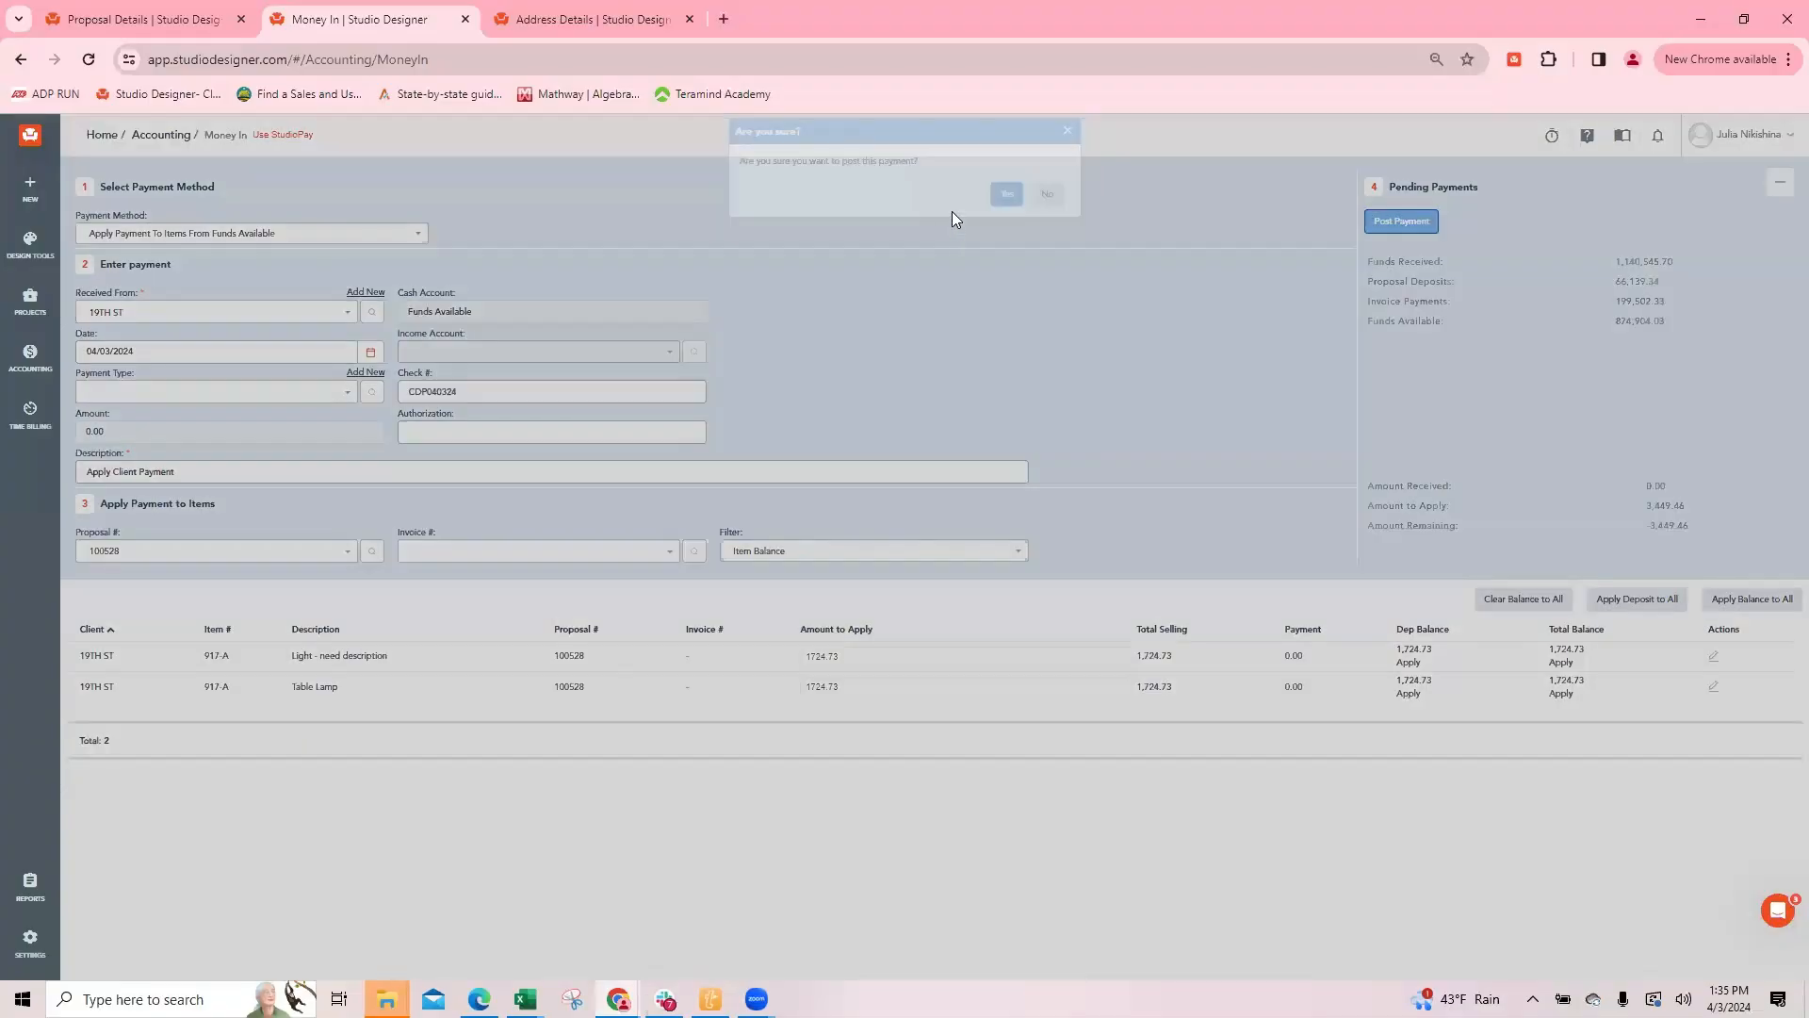
pyautogui.click(1004, 213)
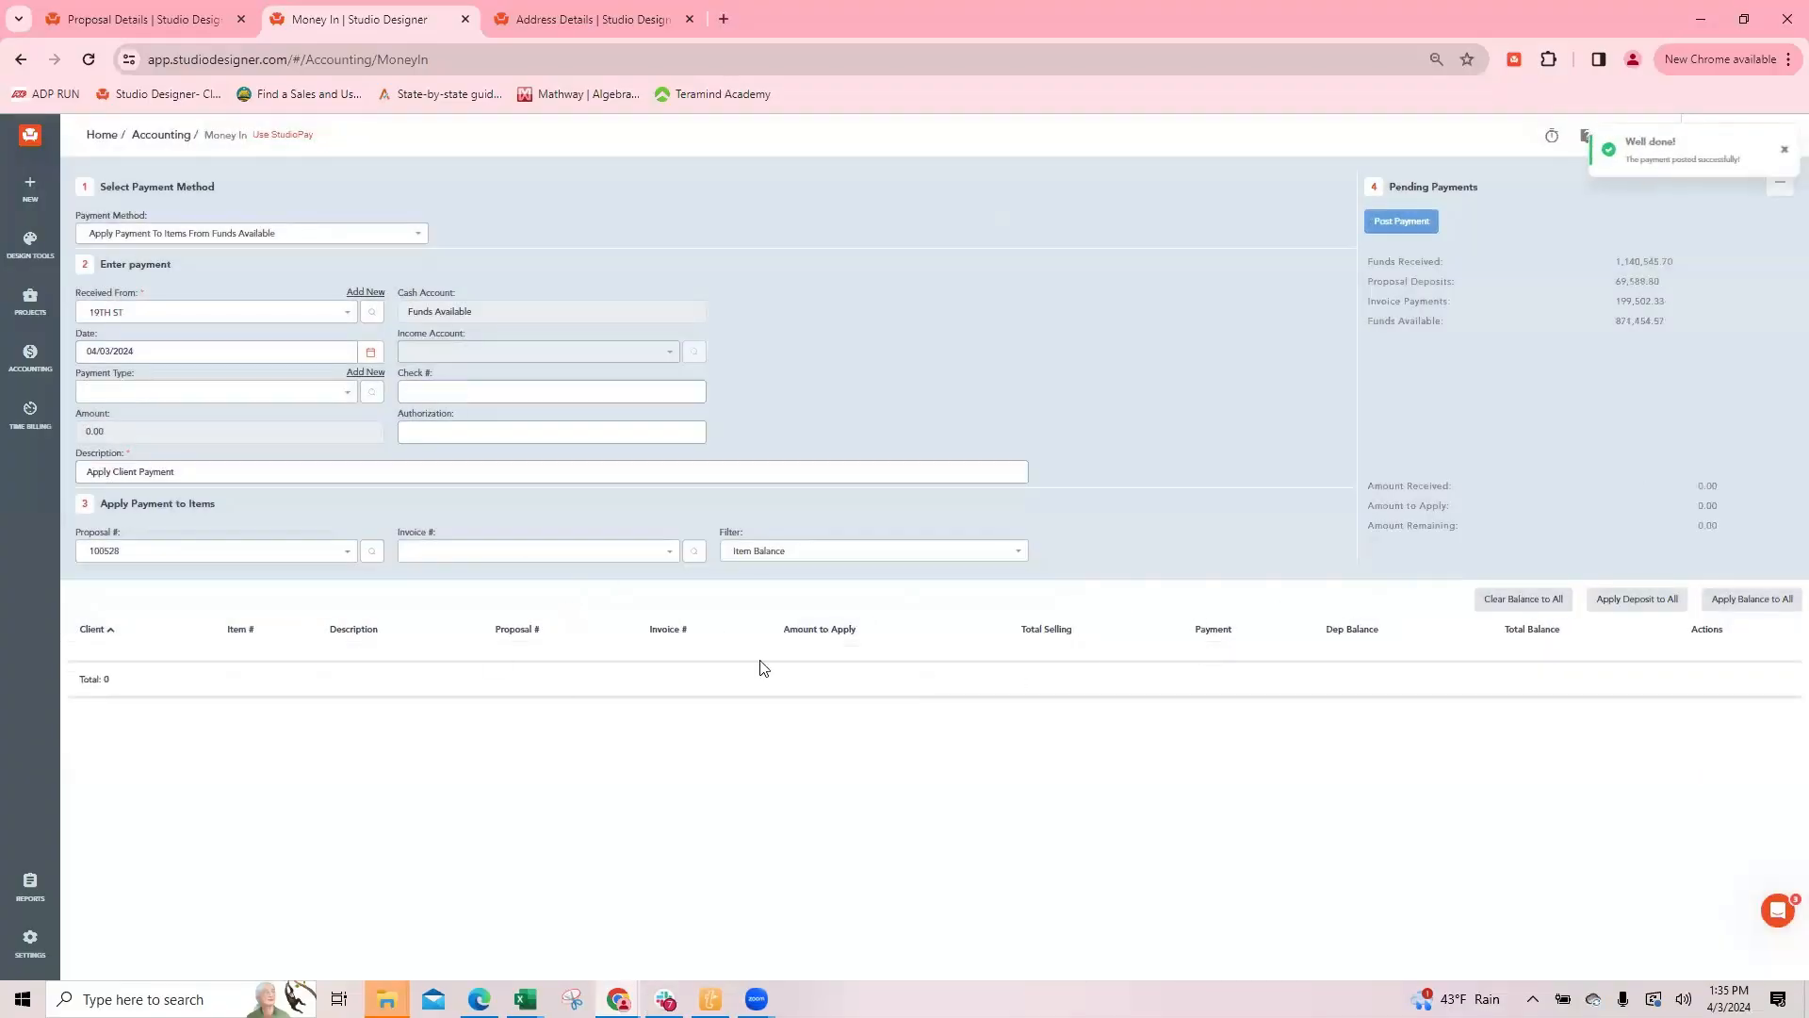
# Step: Close the proposal, clear the items list's vendor filter and old search, and search for proposal 100528
pyautogui.click(143, 21)
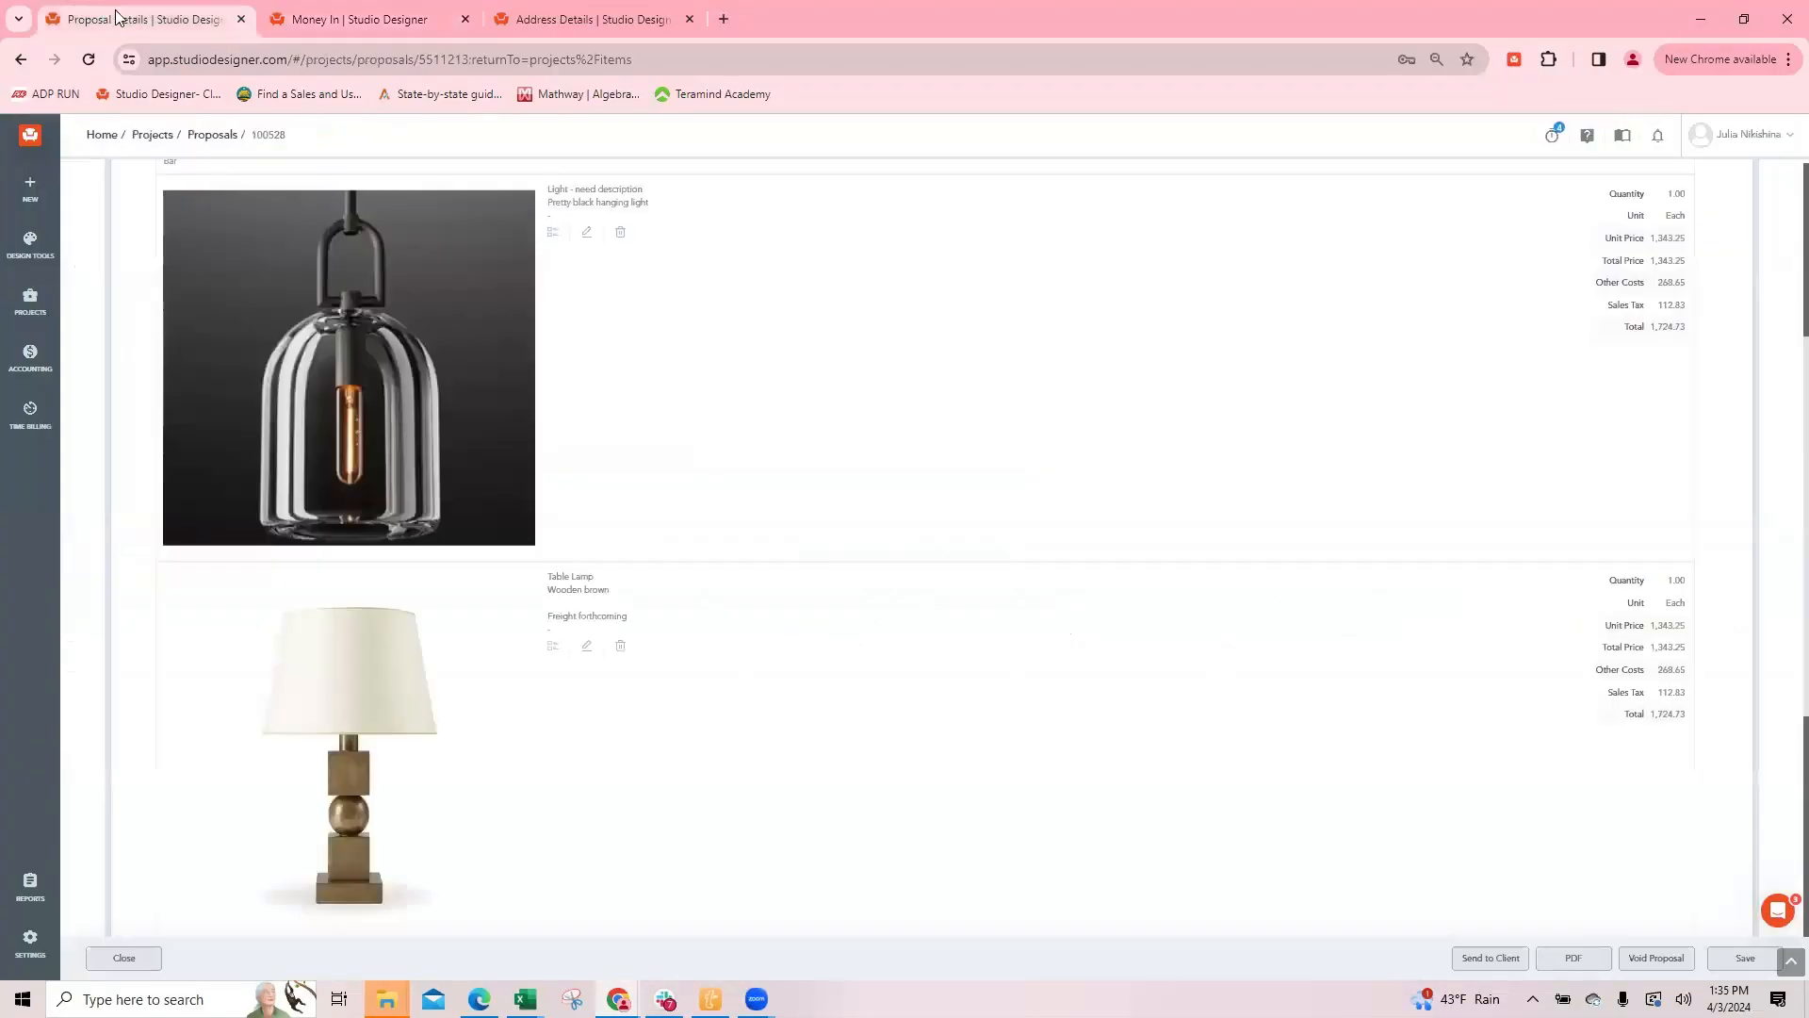
pyautogui.click(136, 957)
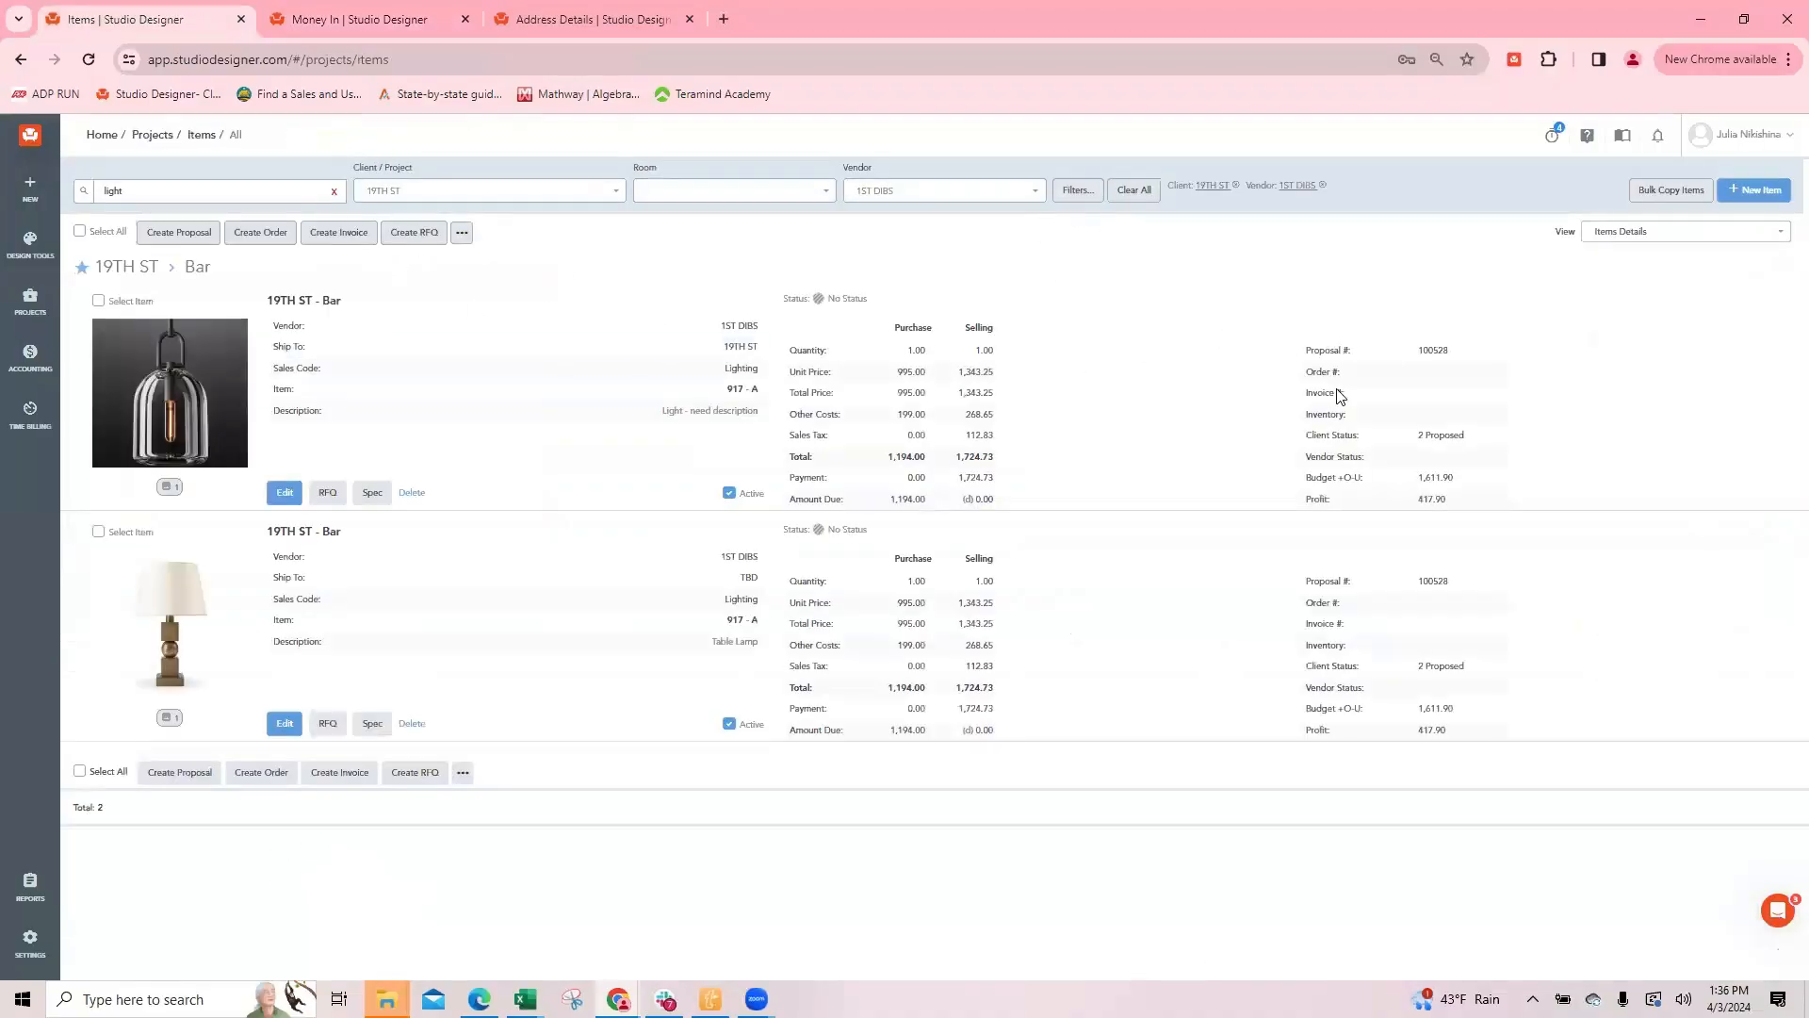
pyautogui.click(1019, 190)
pyautogui.click(334, 193)
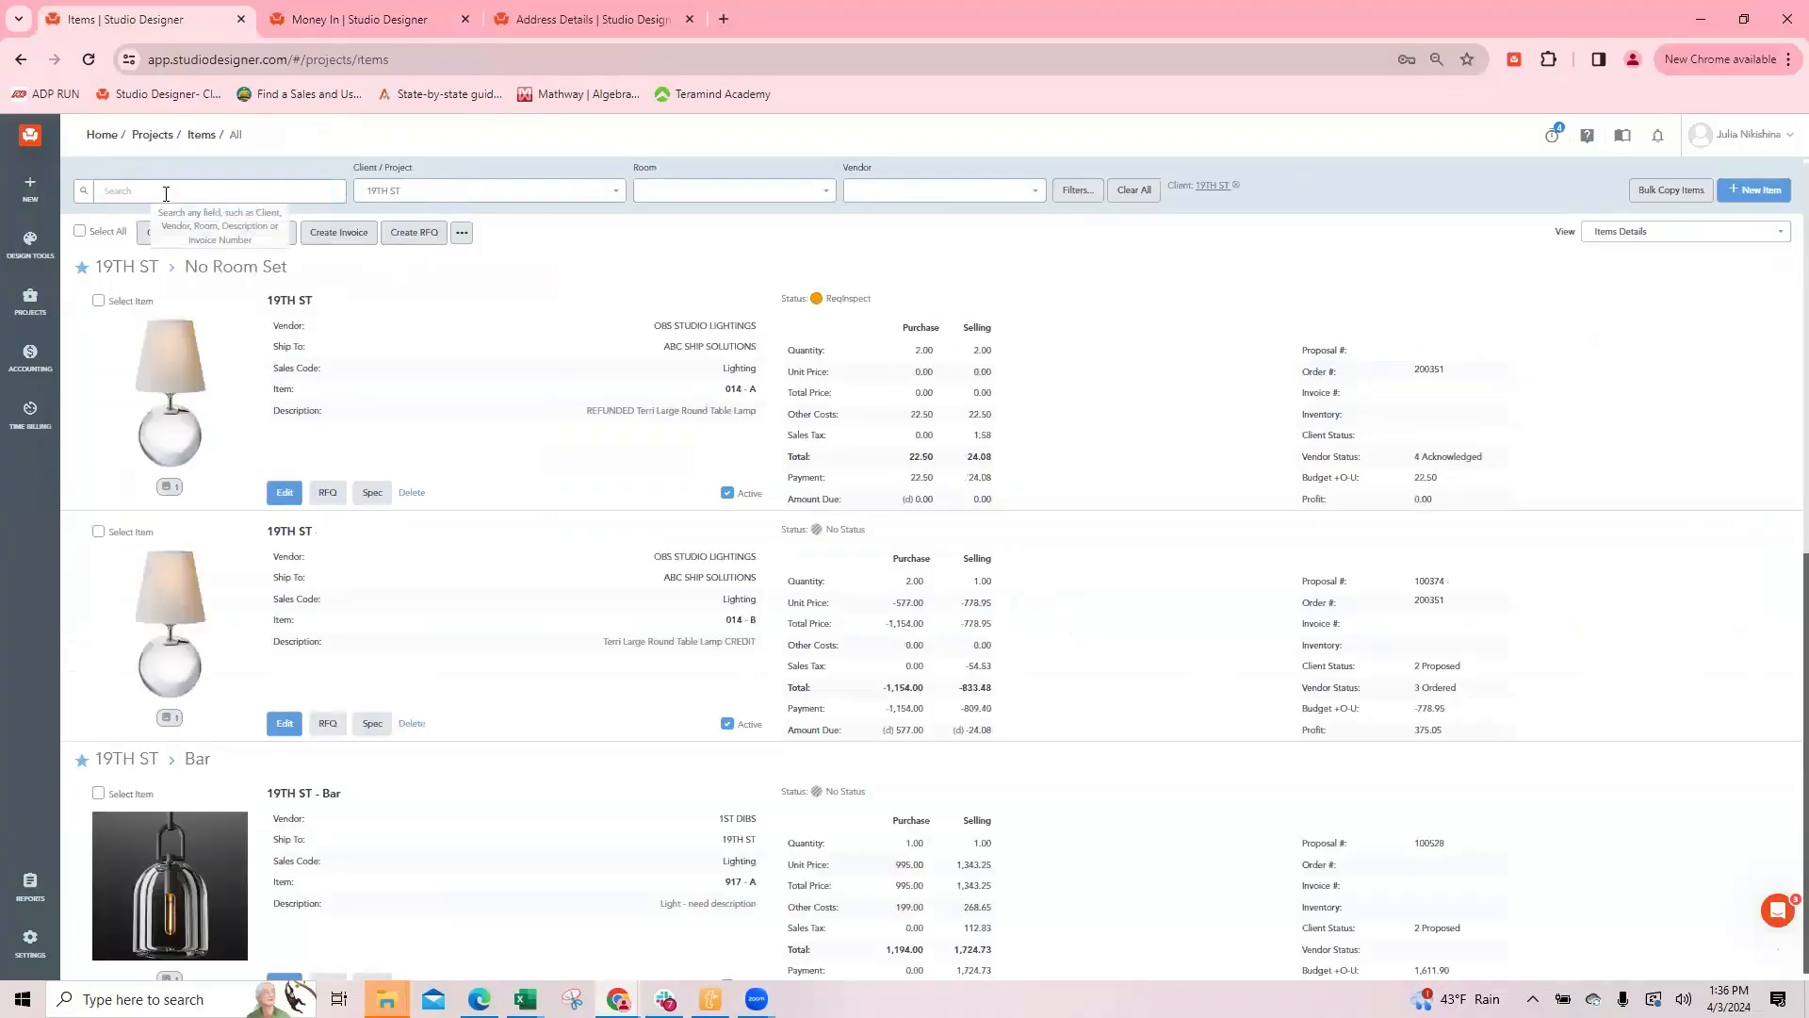
pyautogui.write('100')
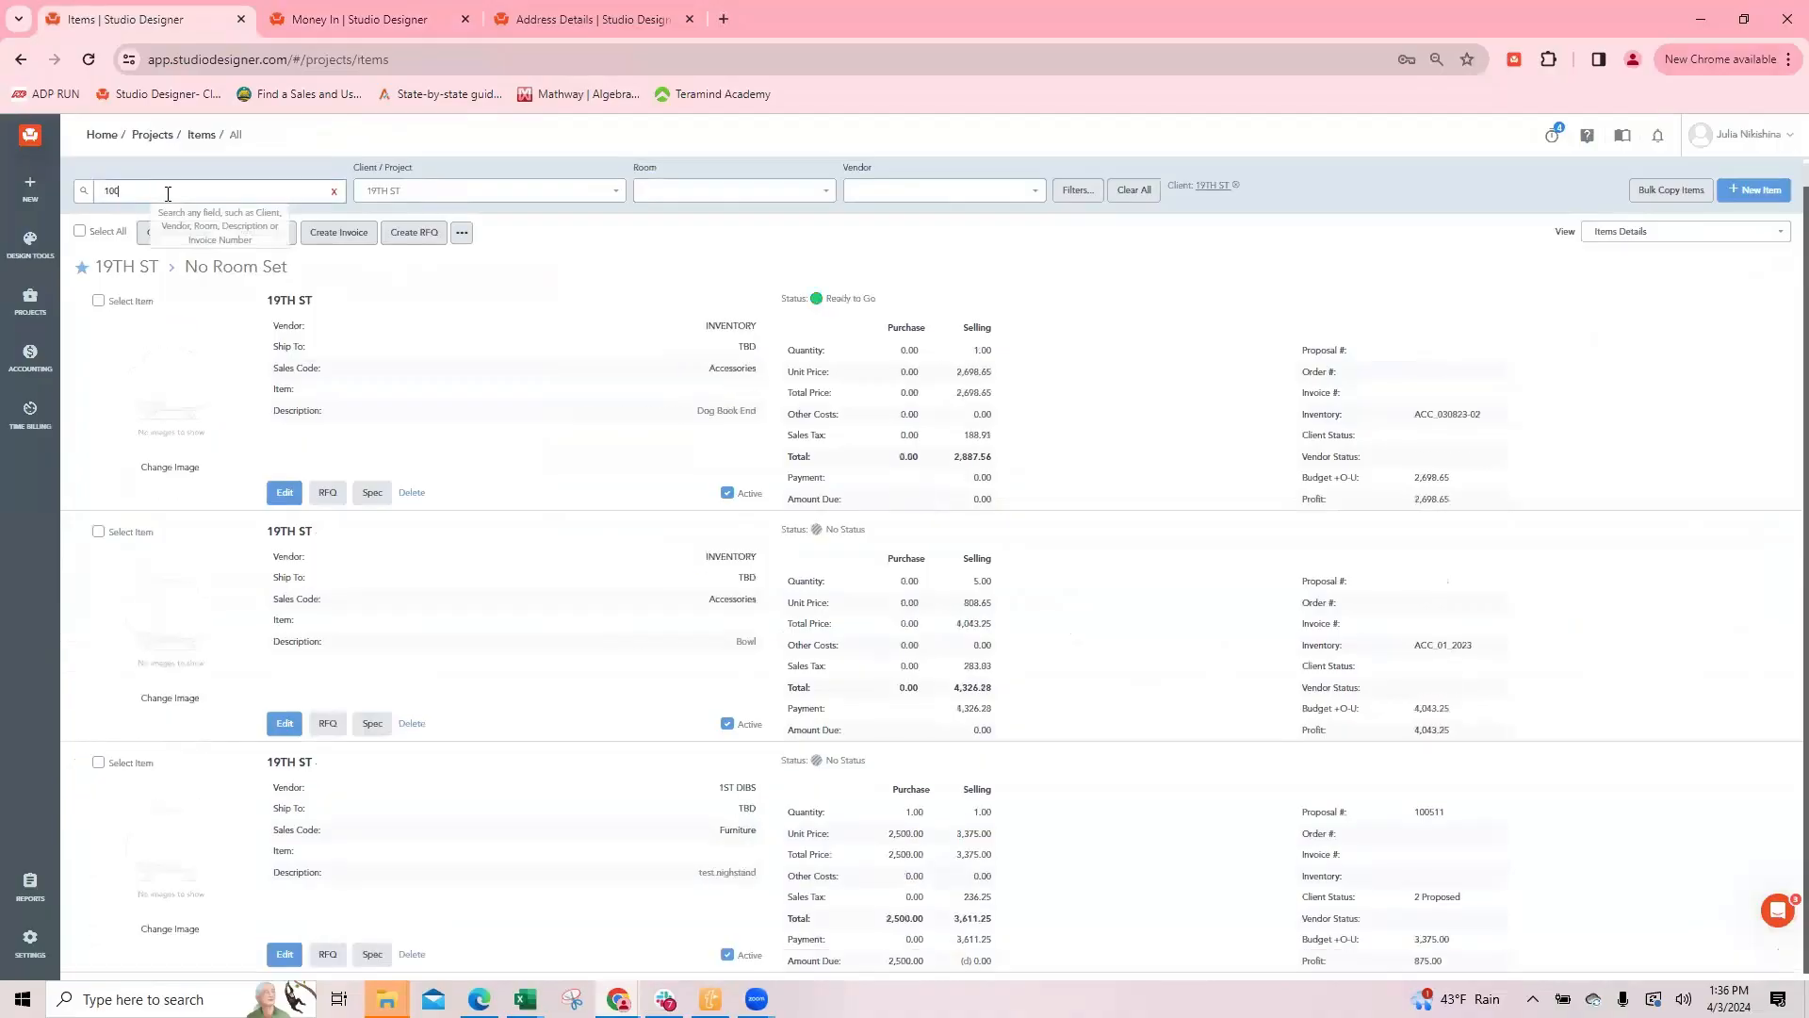
pyautogui.write('52')
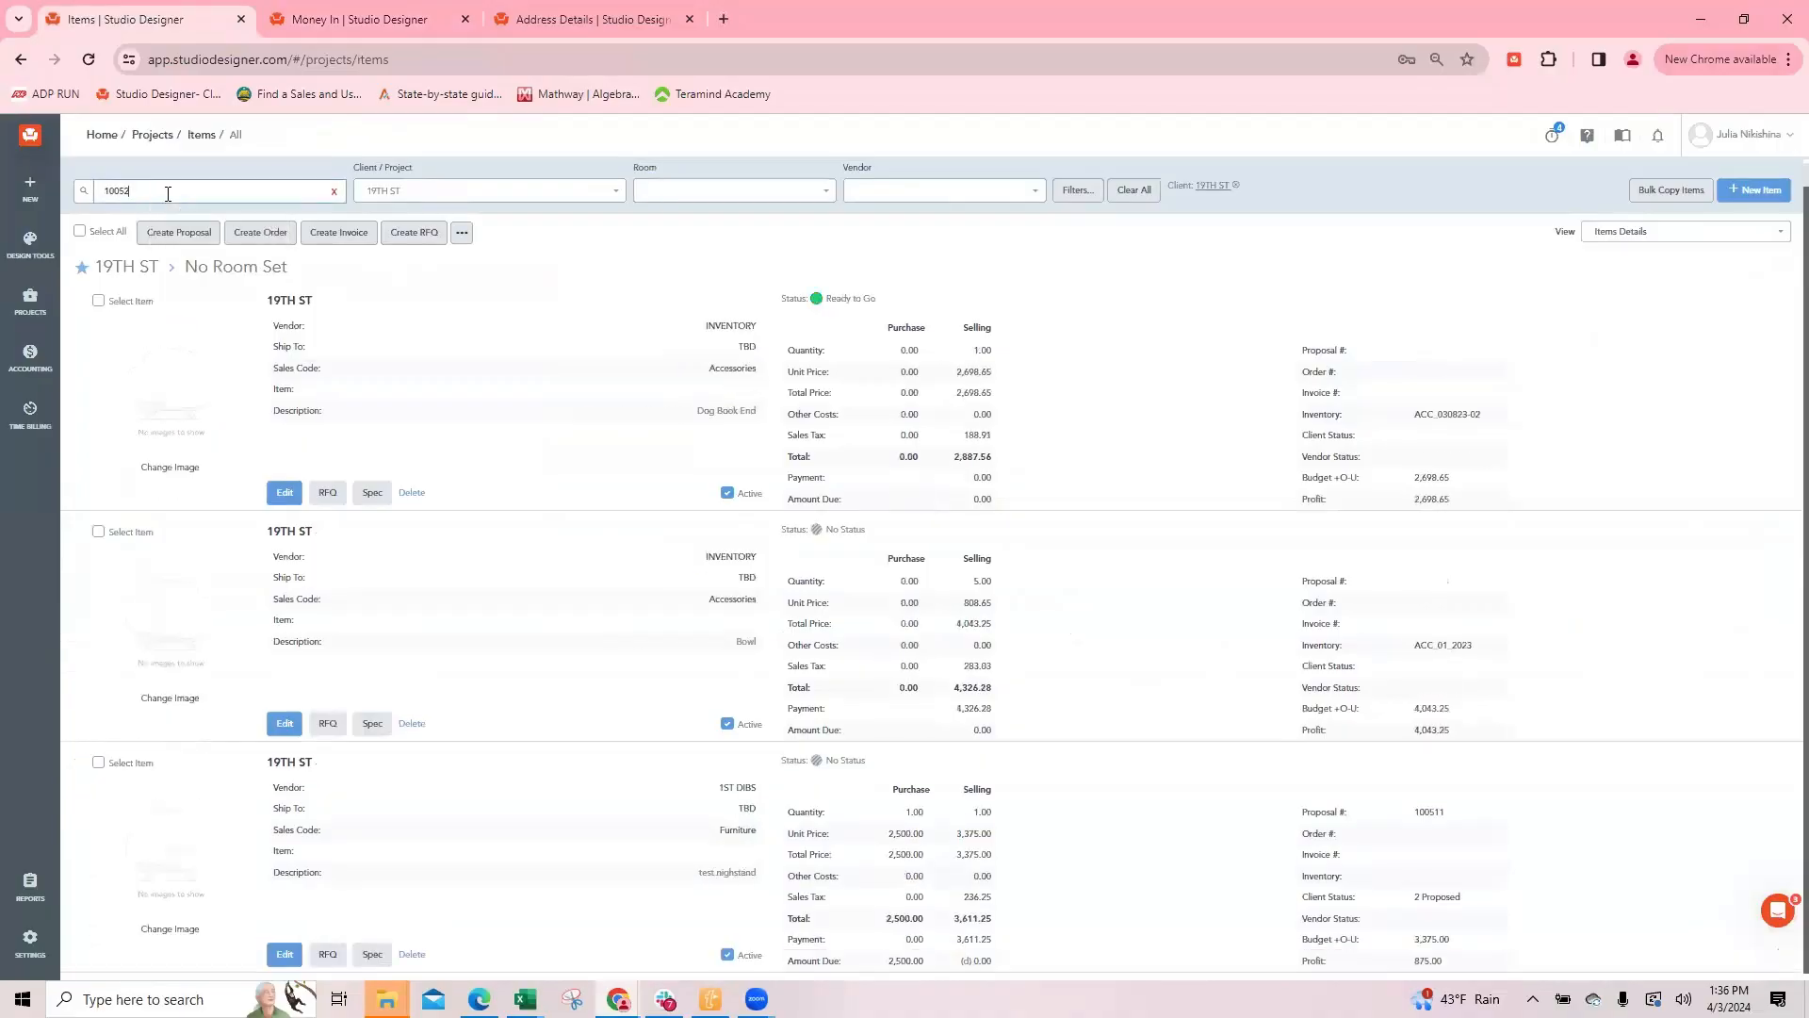
pyautogui.write('8')
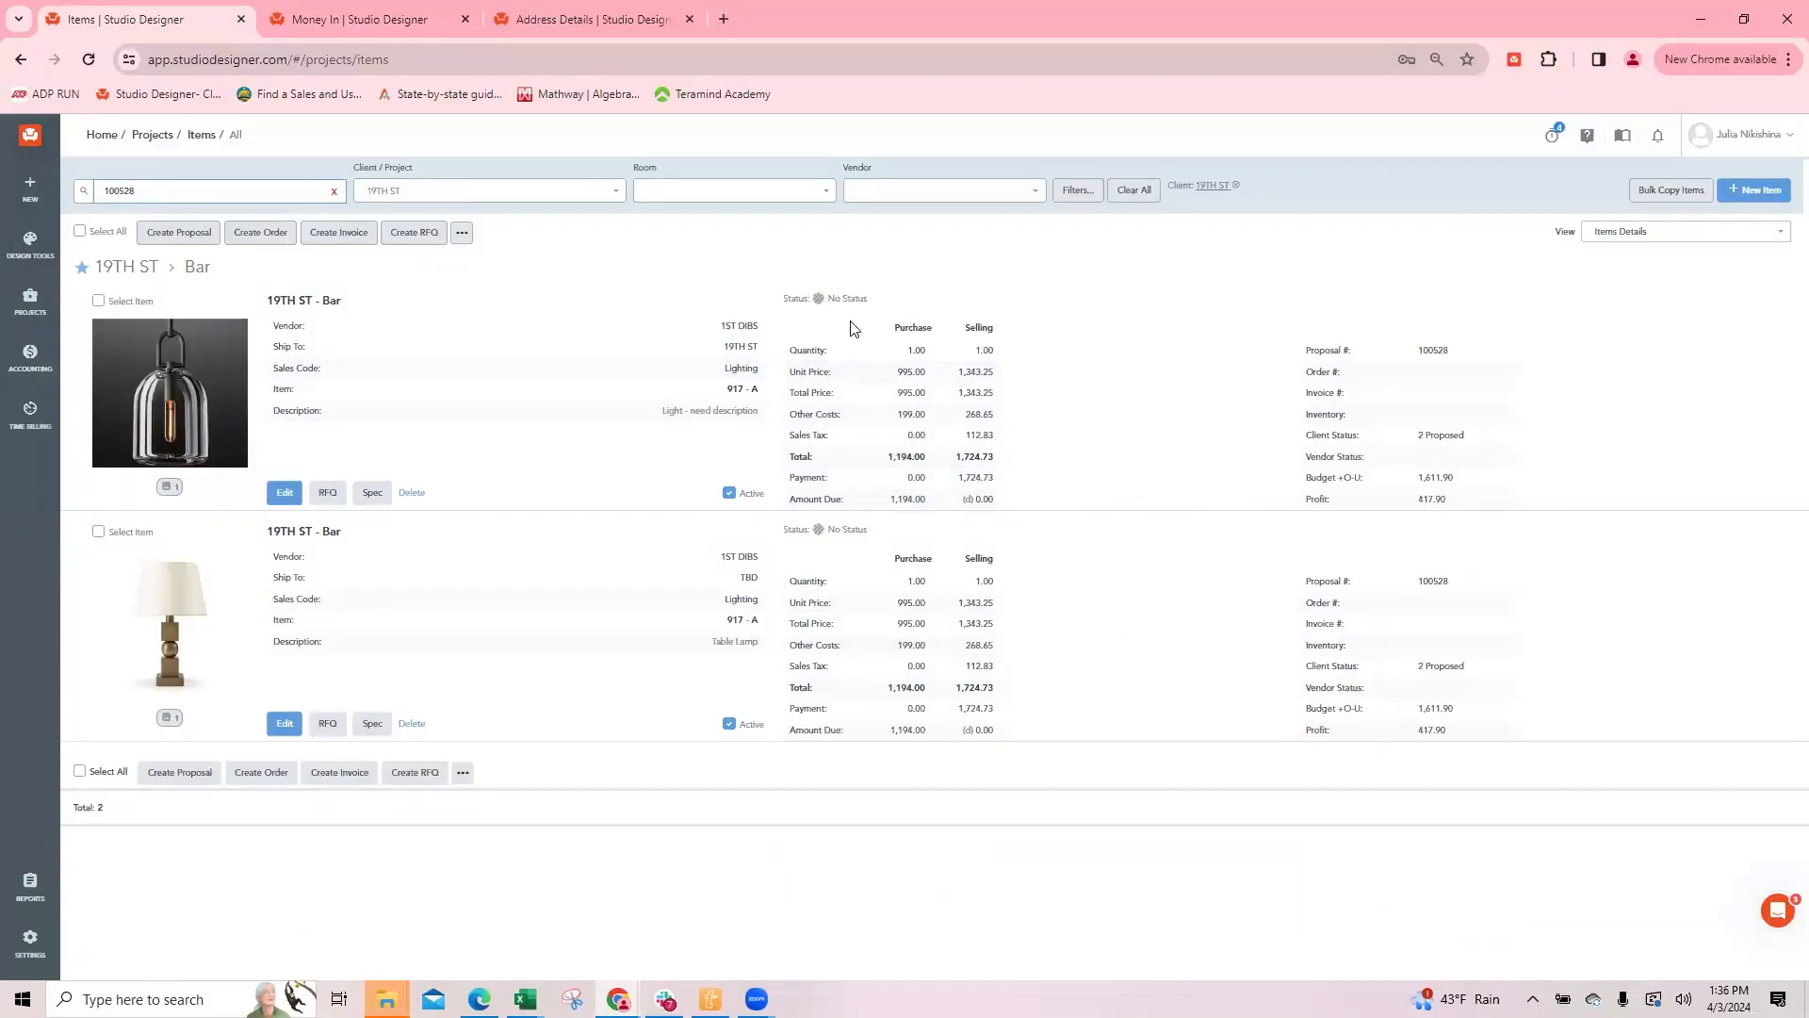
# Step: Check the light's status color choices, and open the Item Priorities settings to review the color names
pyautogui.click(819, 300)
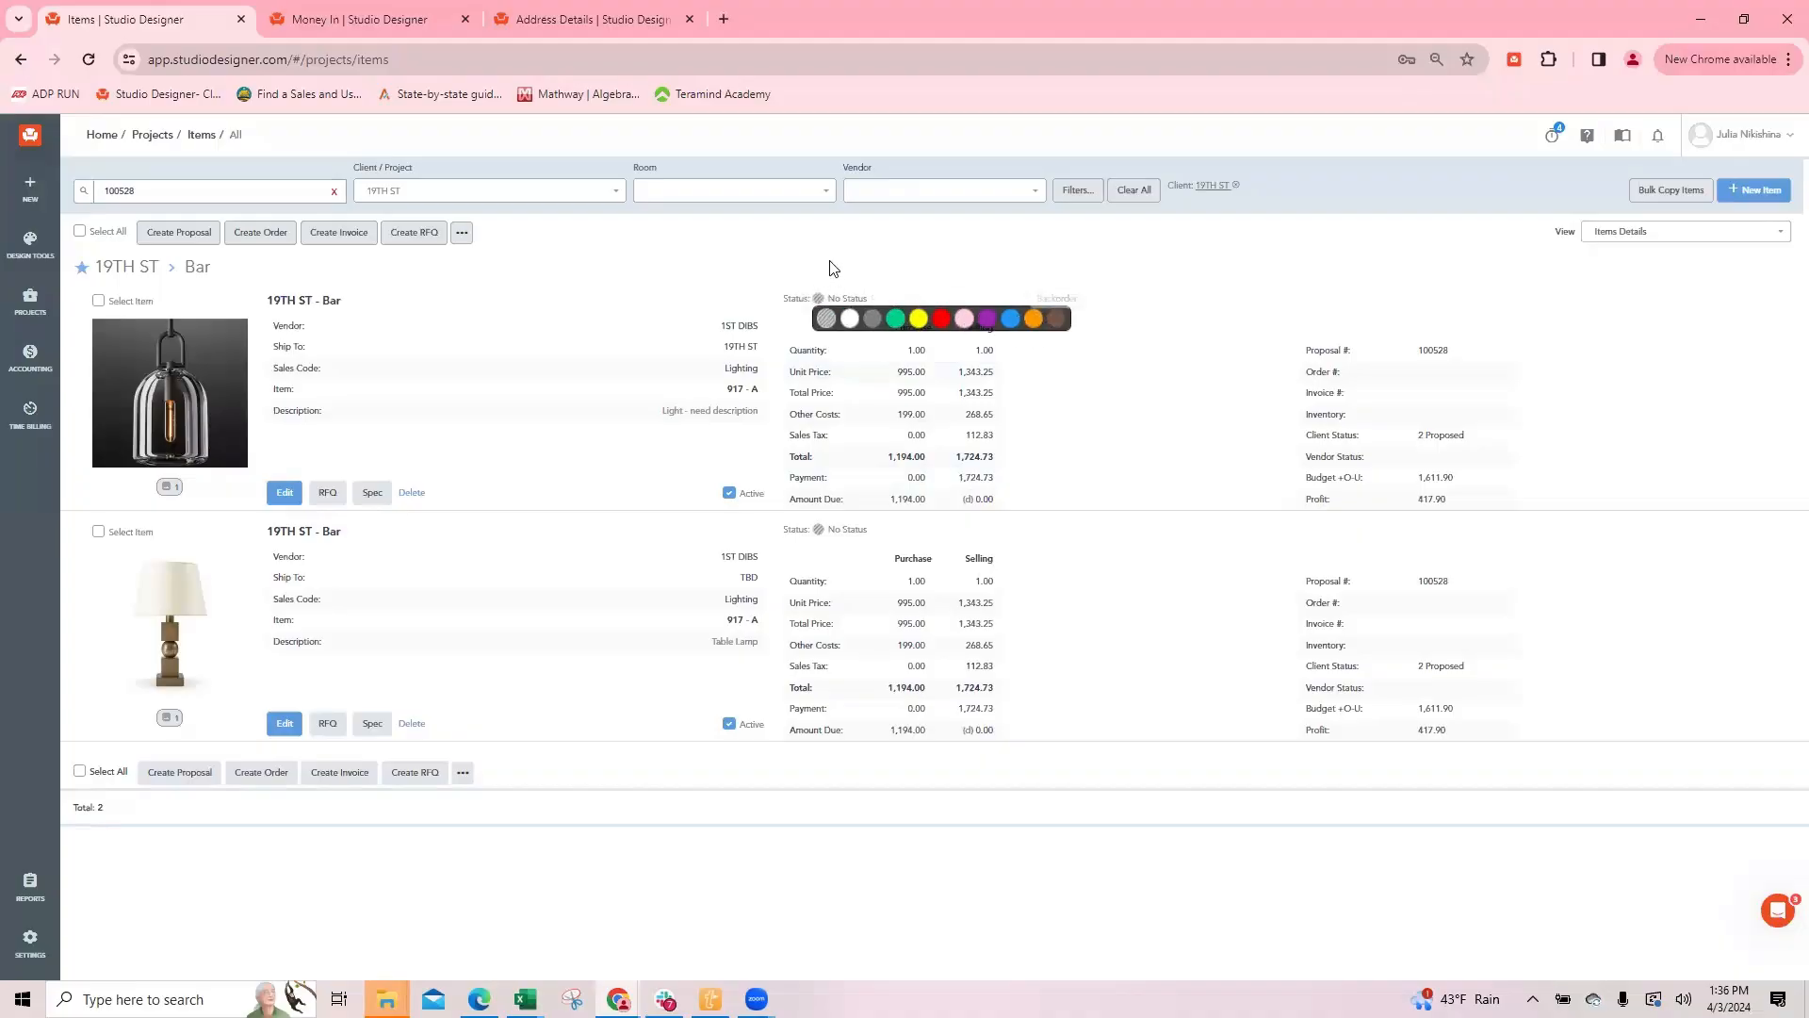
pyautogui.click(875, 243)
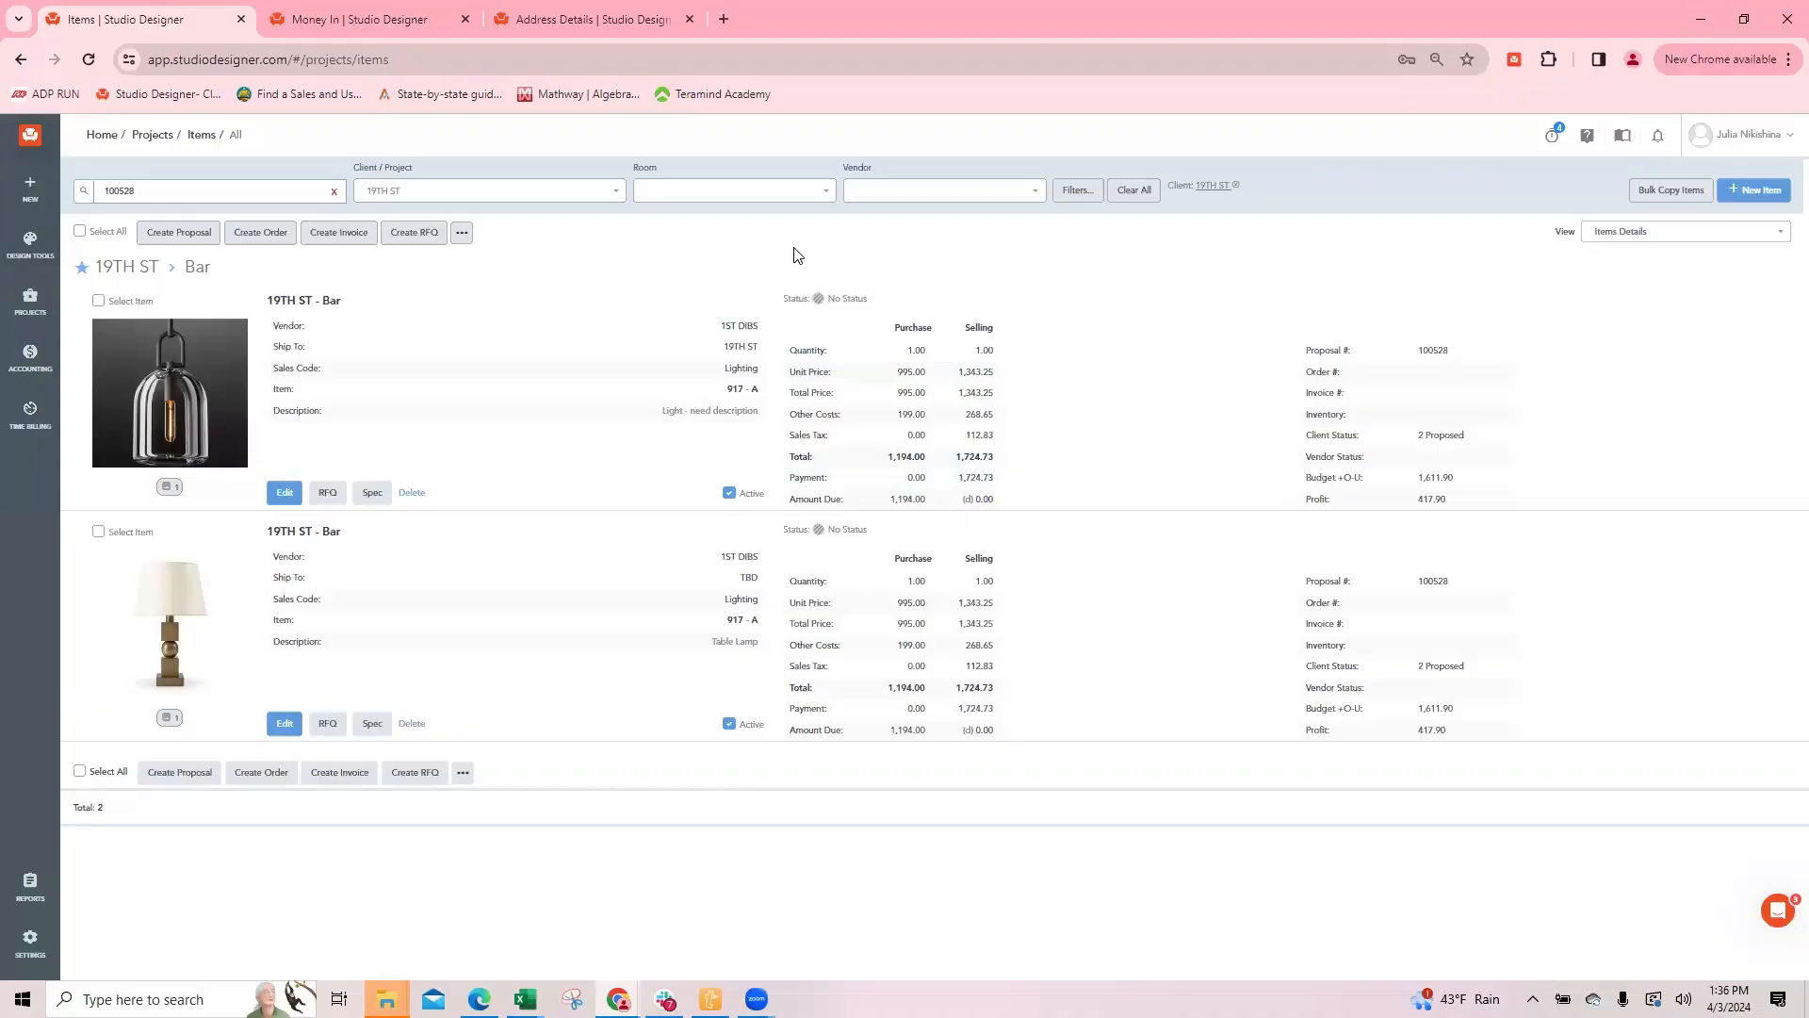
pyautogui.click(367, 23)
pyautogui.moveTo(31, 950)
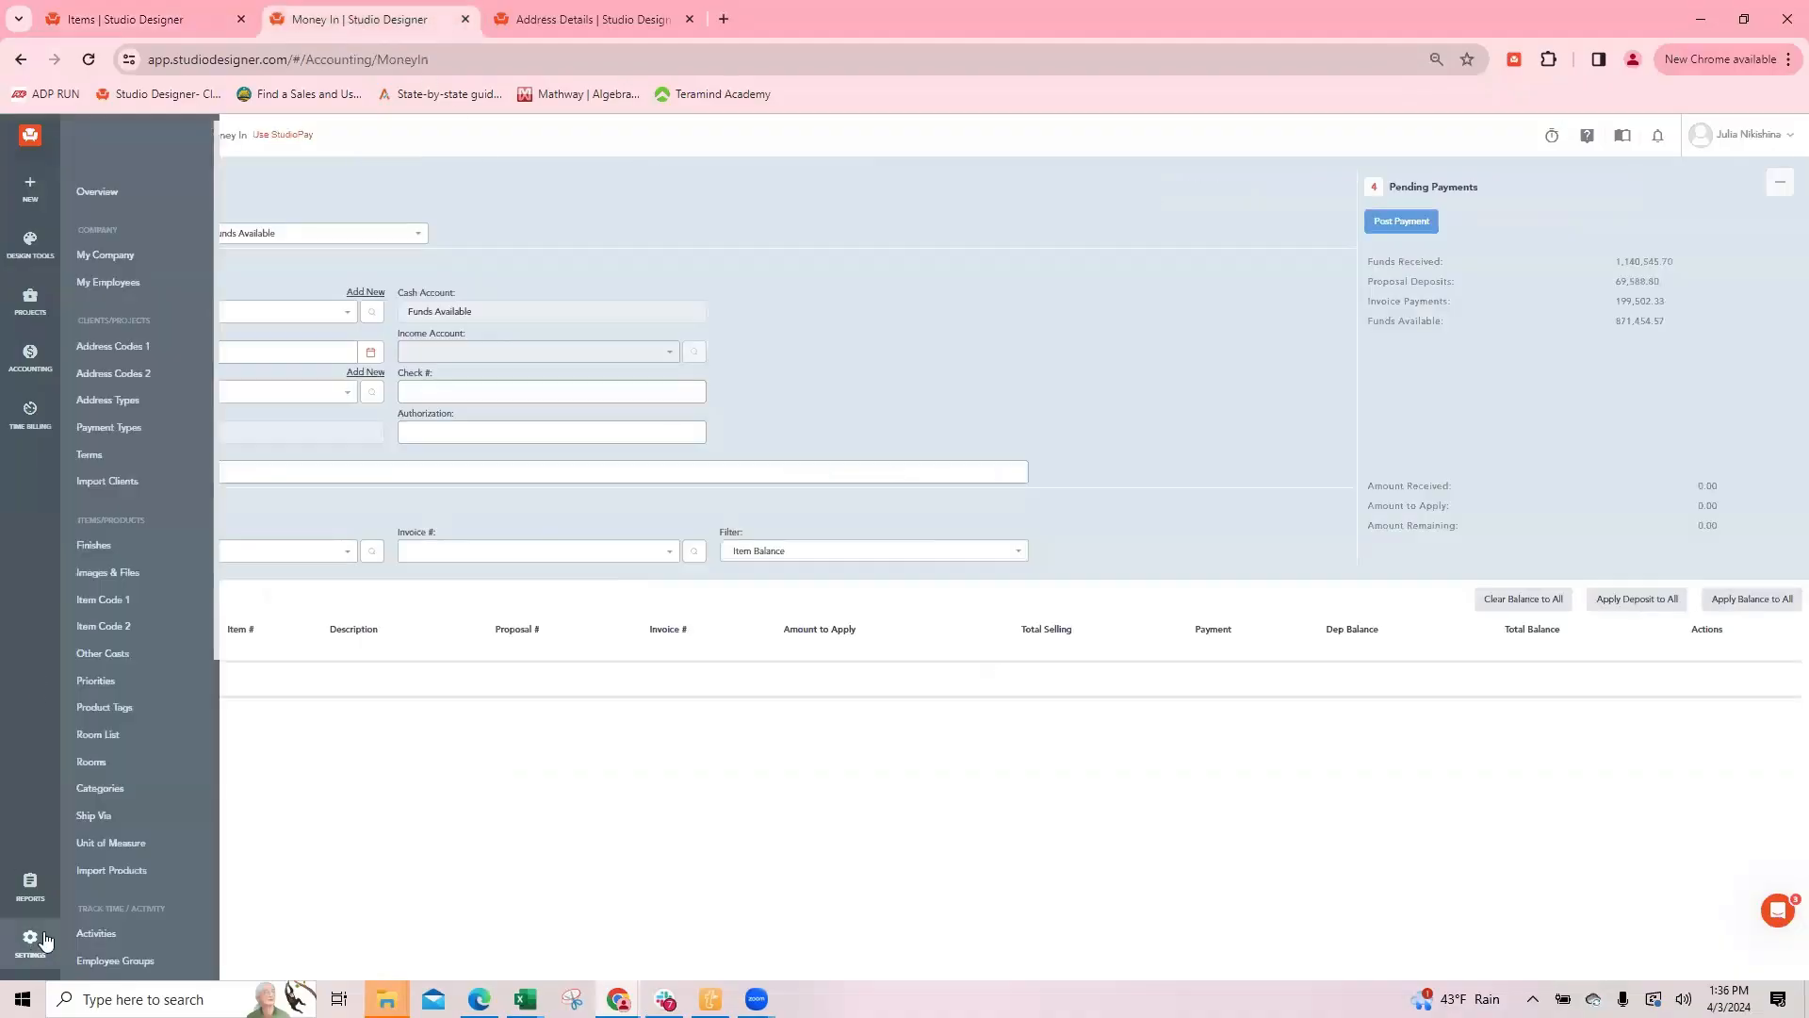
pyautogui.scroll(-3, 142, 462)
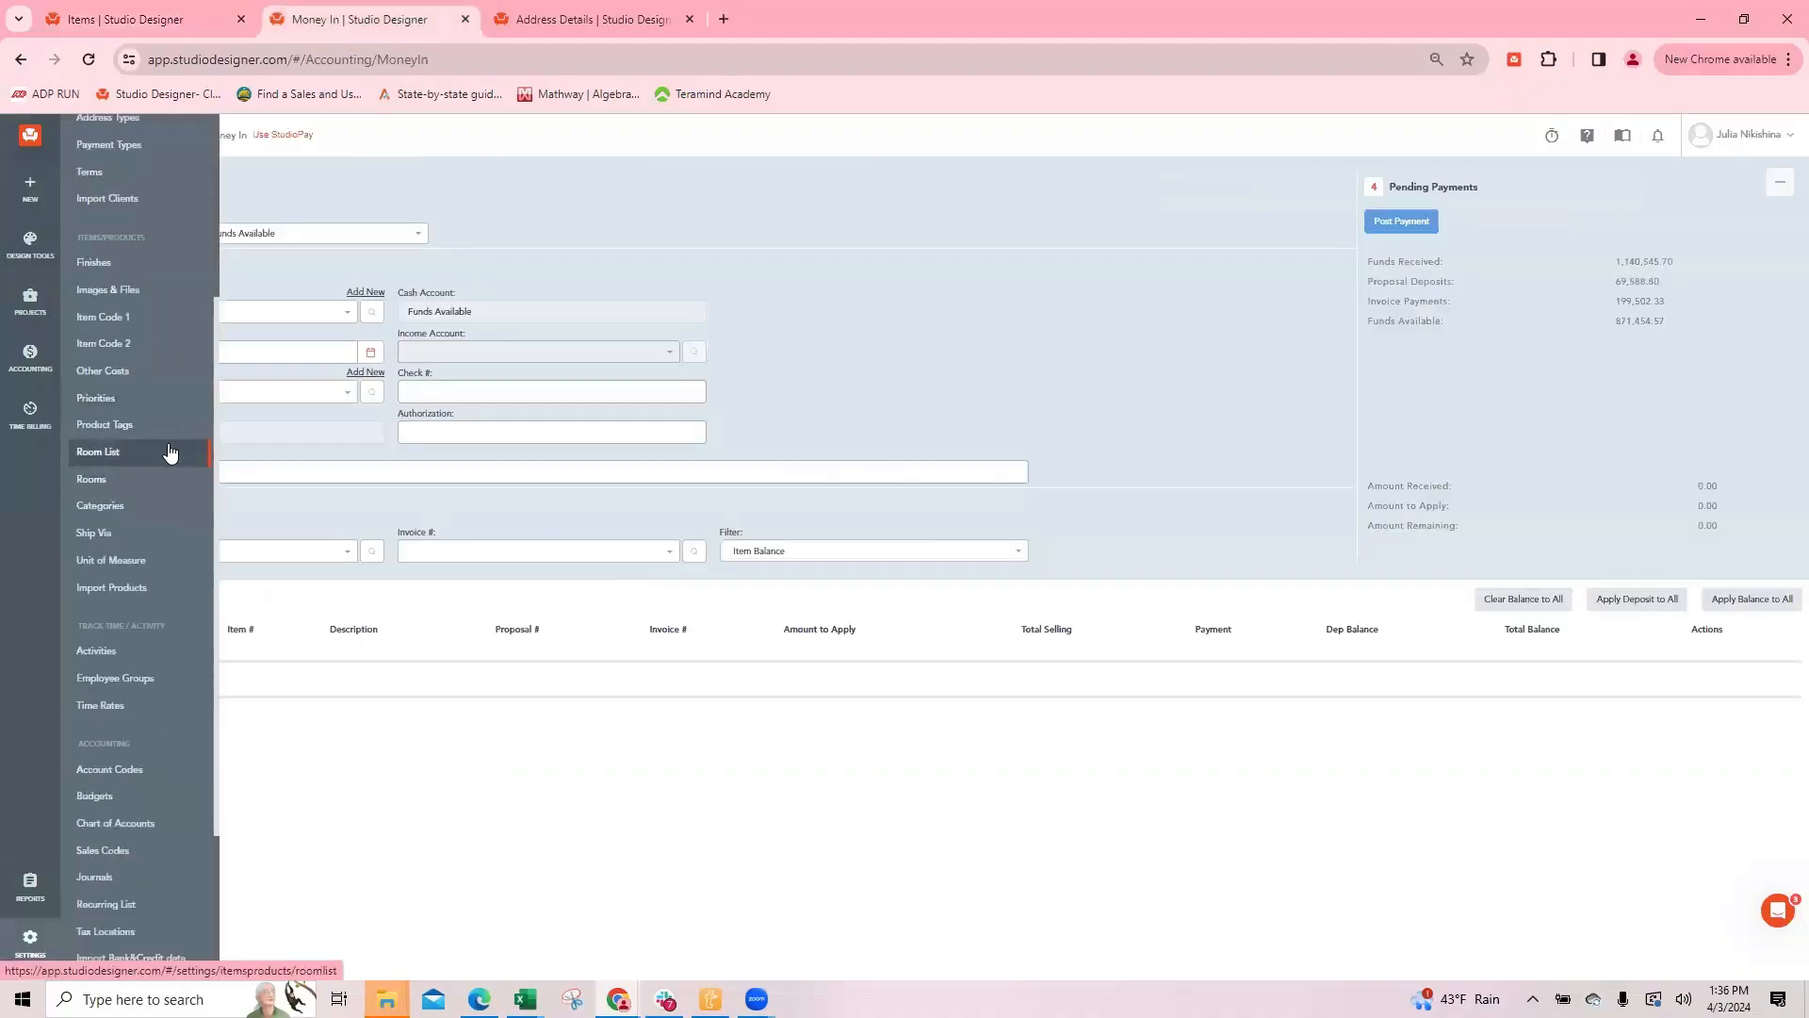
pyautogui.scroll(-2, 170, 453)
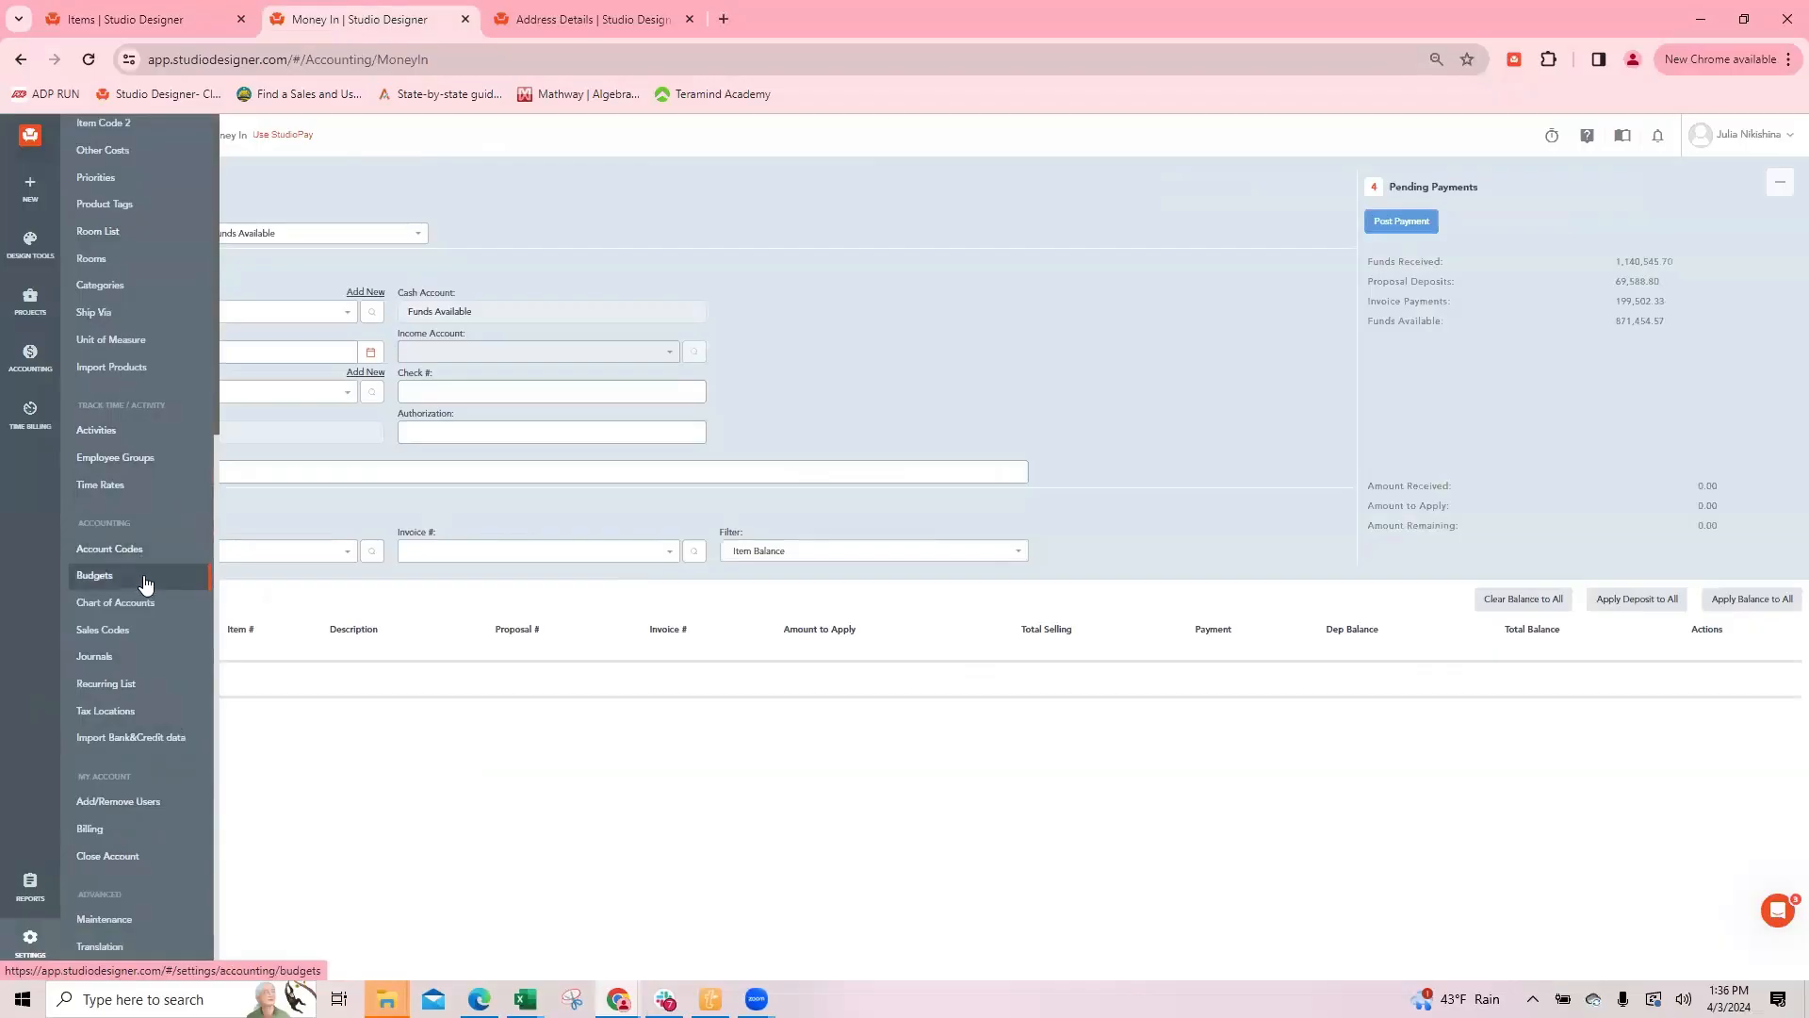
pyautogui.scroll(1, 106, 452)
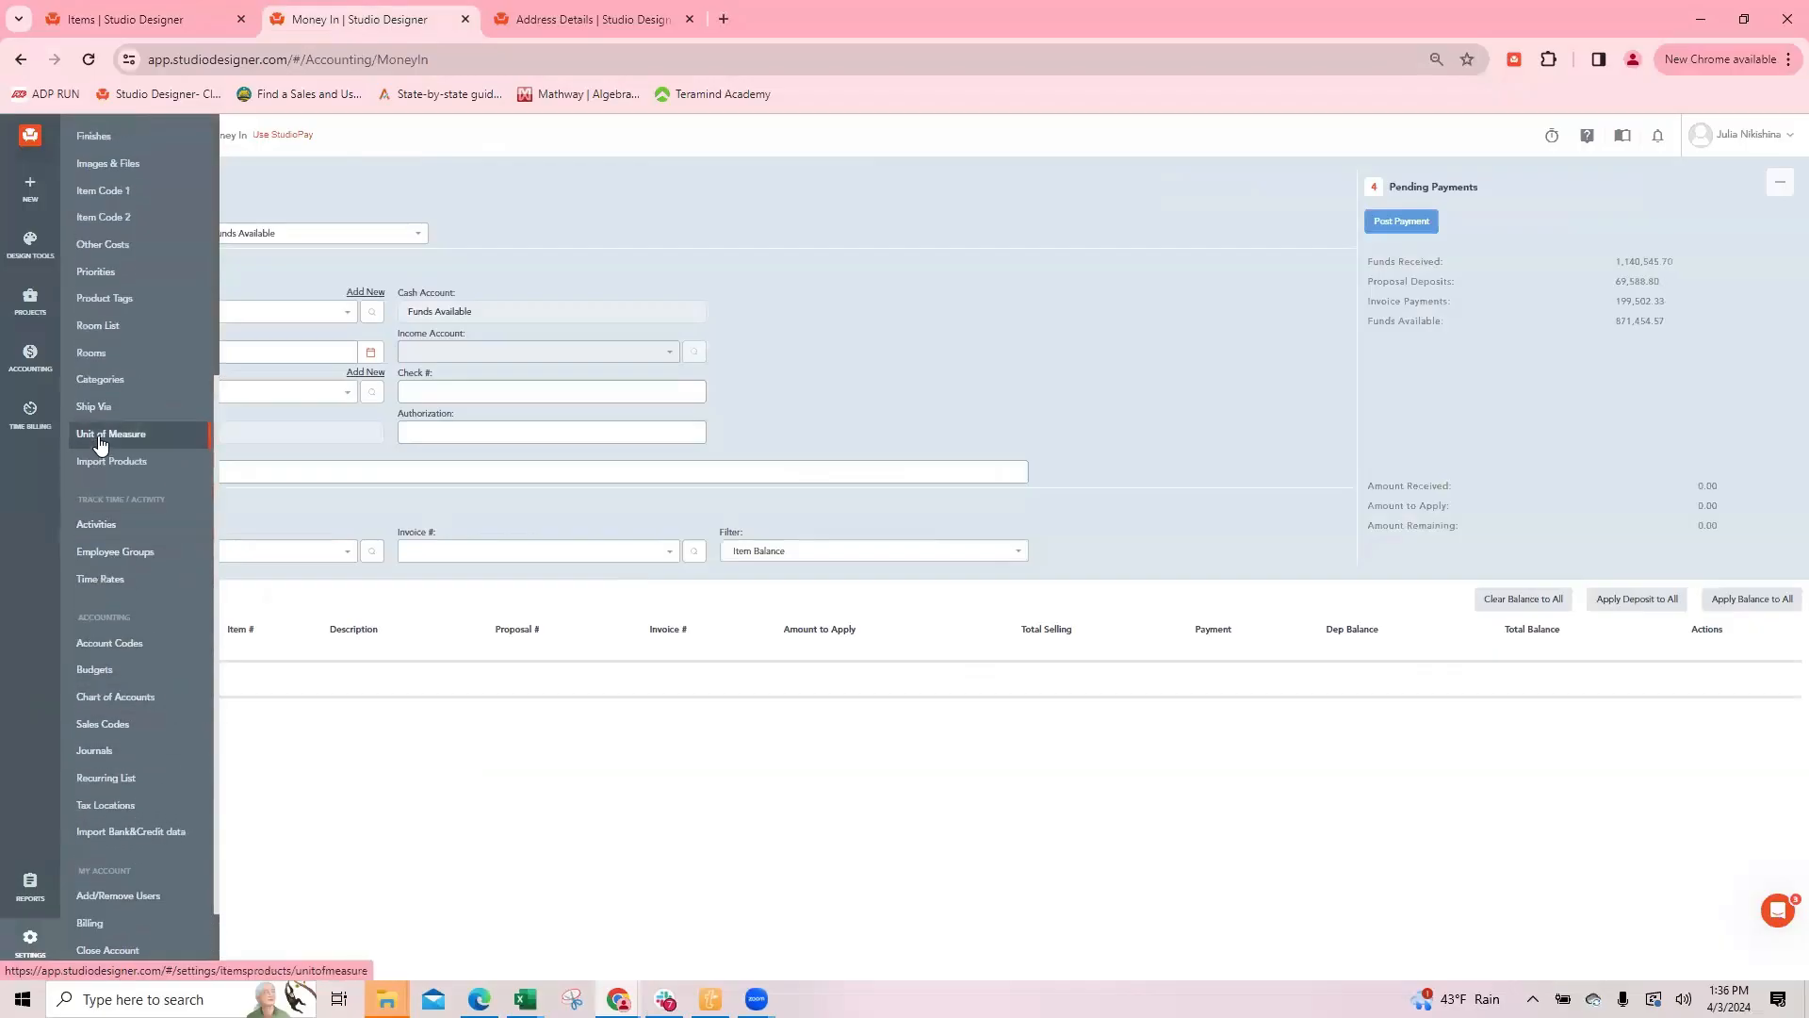
pyautogui.click(116, 275)
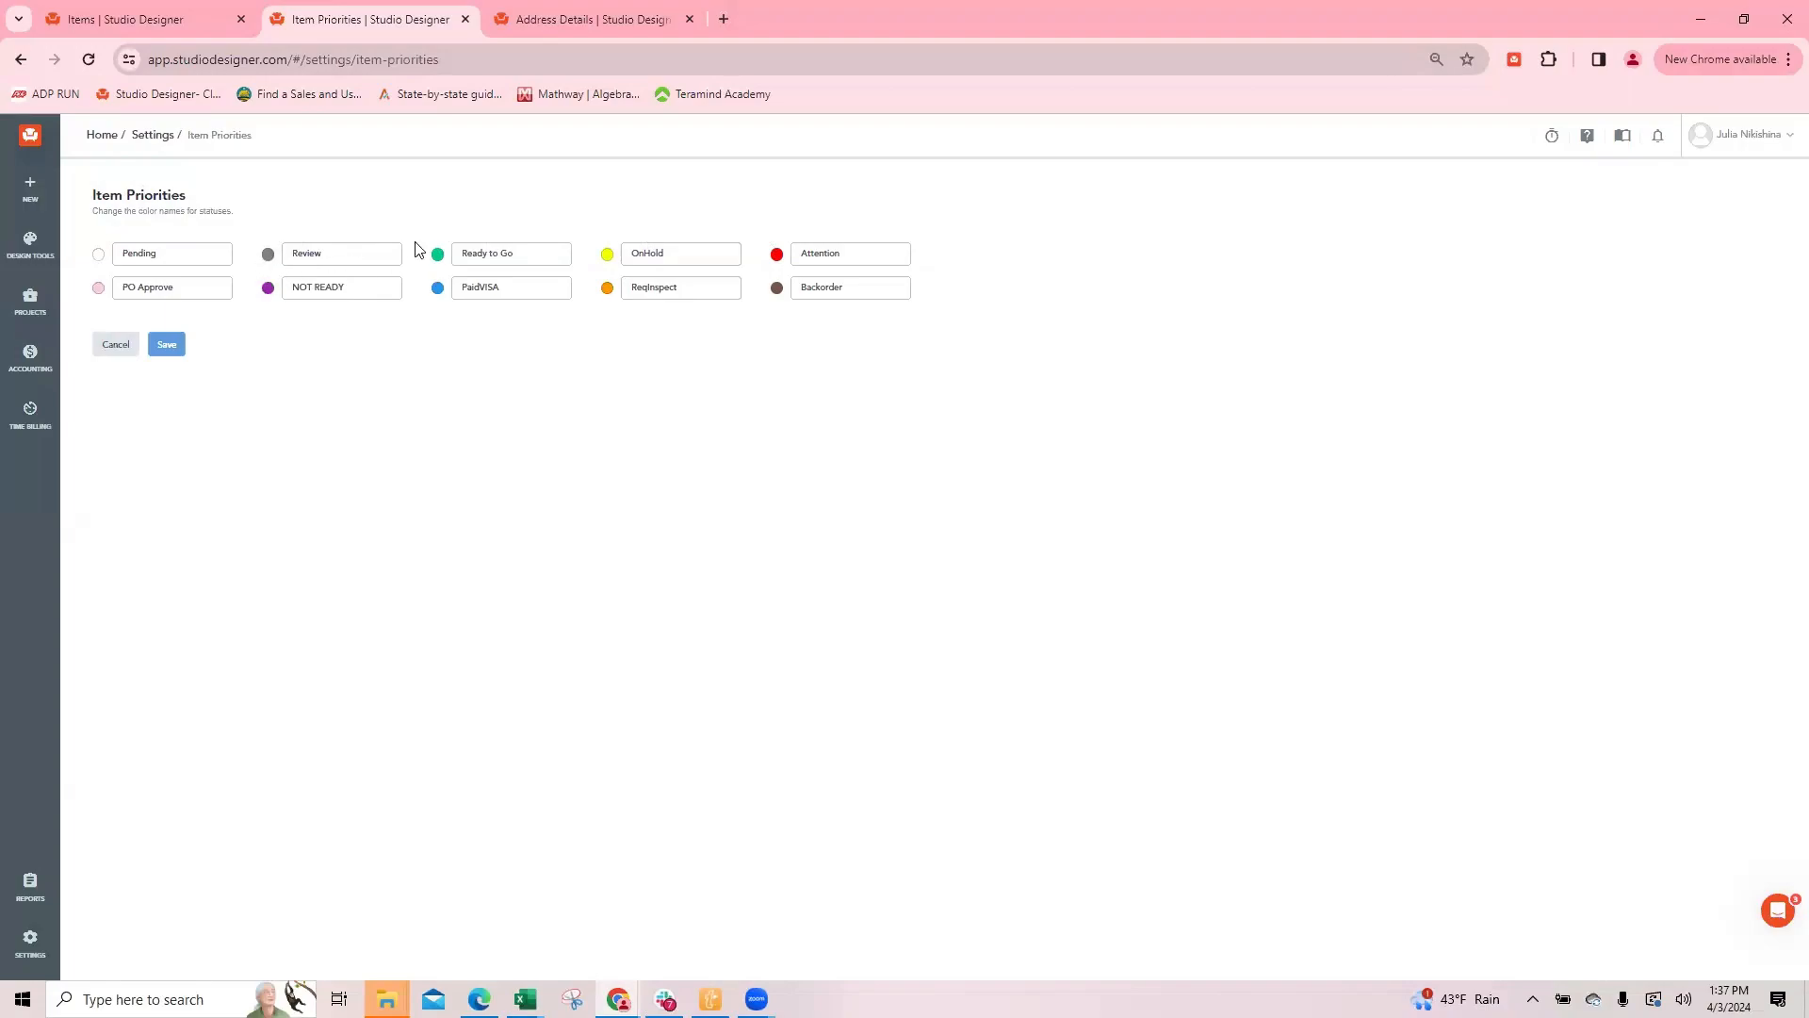
# Step: Open the light from the items list, view its recorded payments, and save and close the item
pyautogui.click(132, 19)
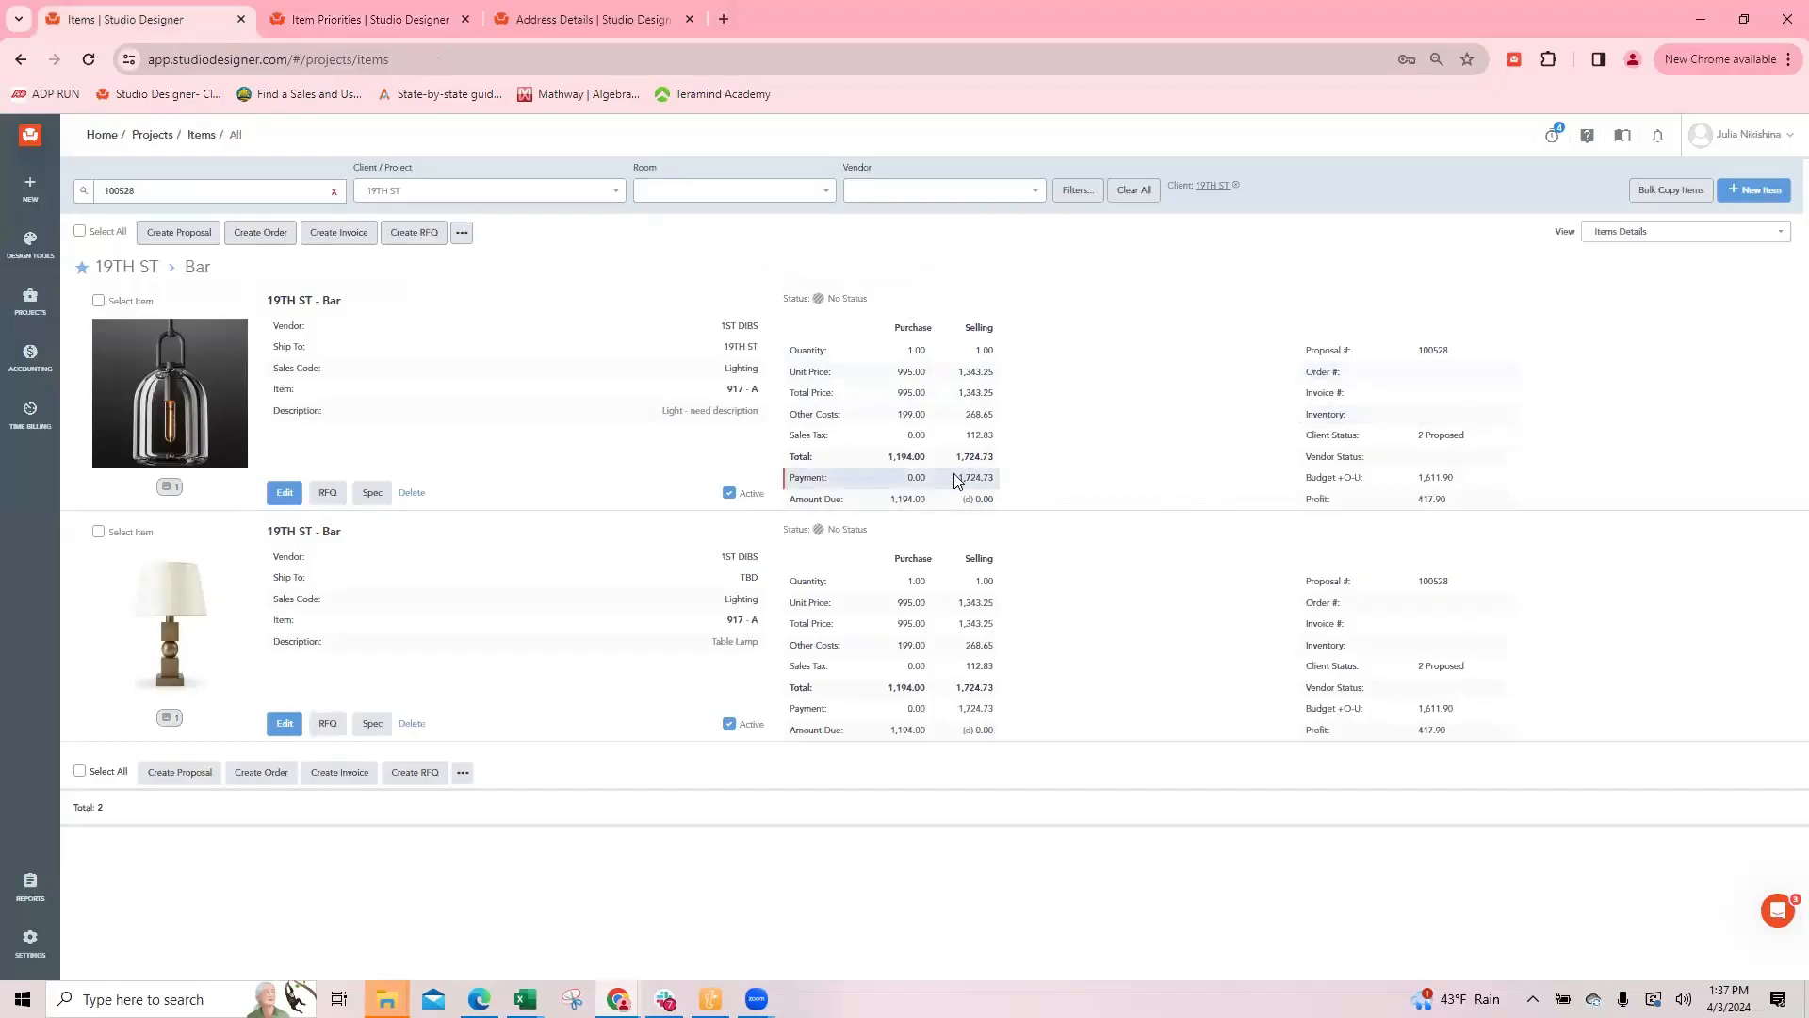
pyautogui.click(285, 492)
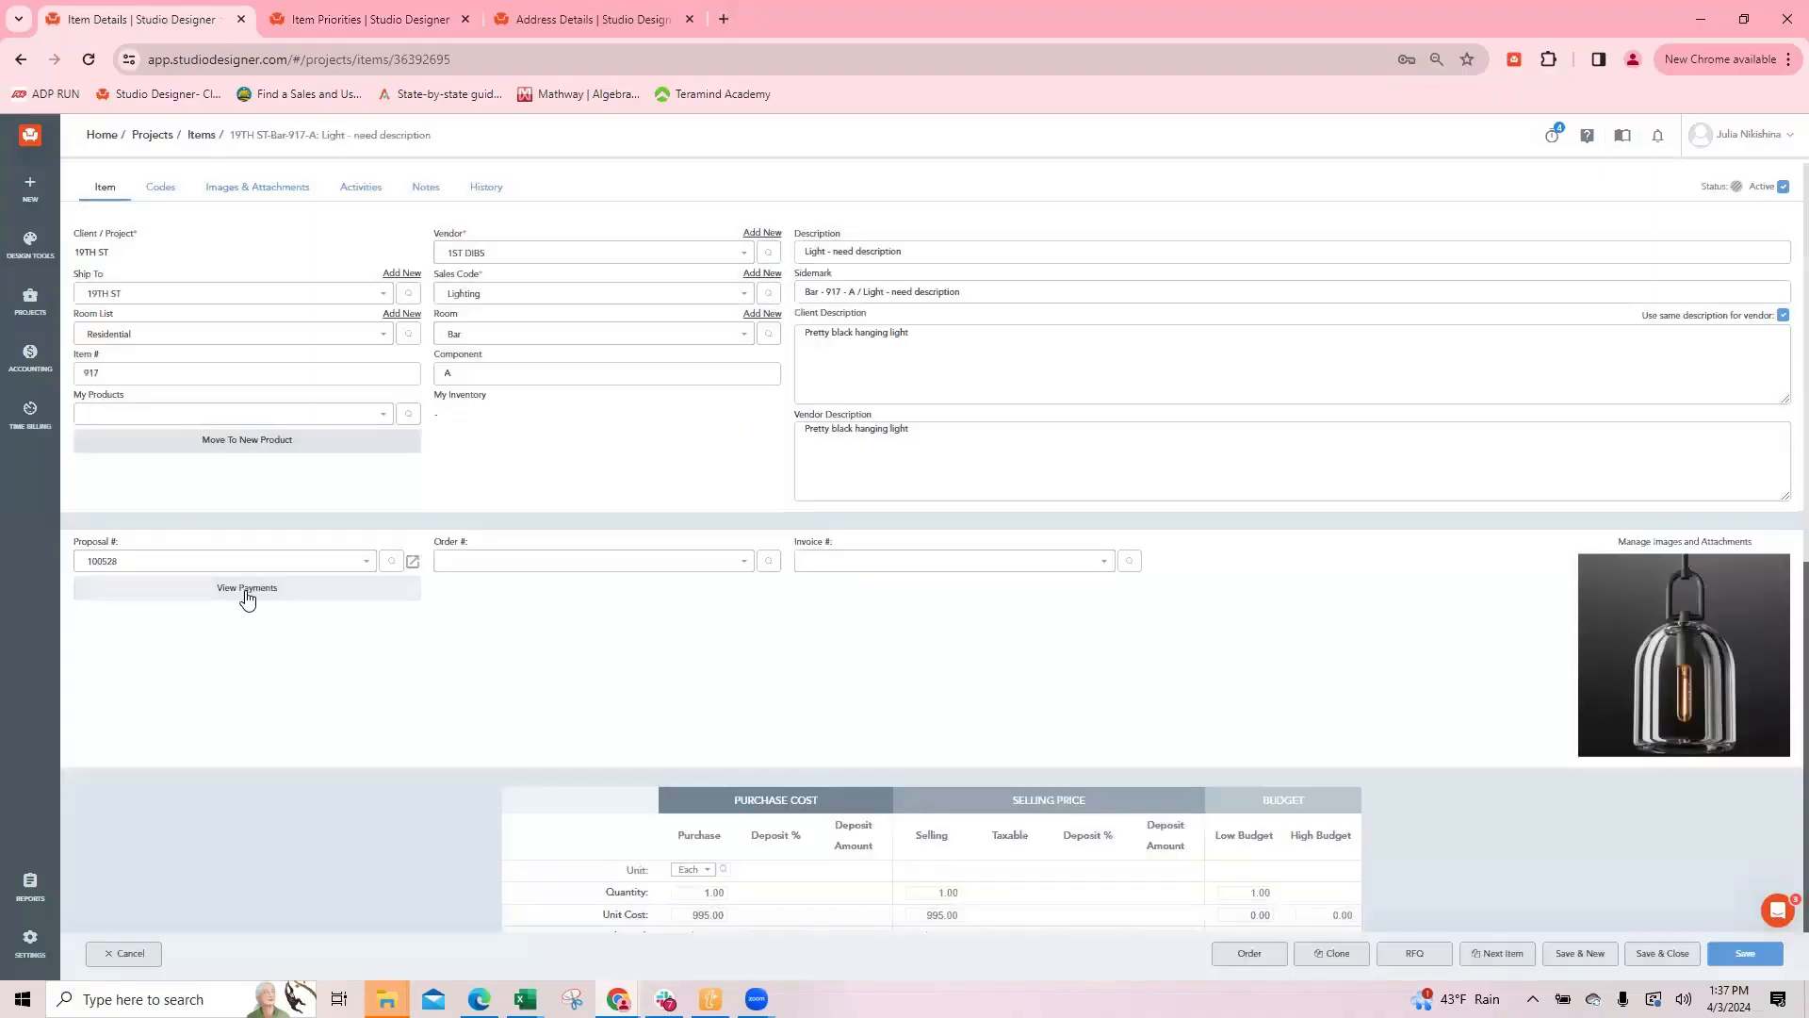
pyautogui.click(247, 592)
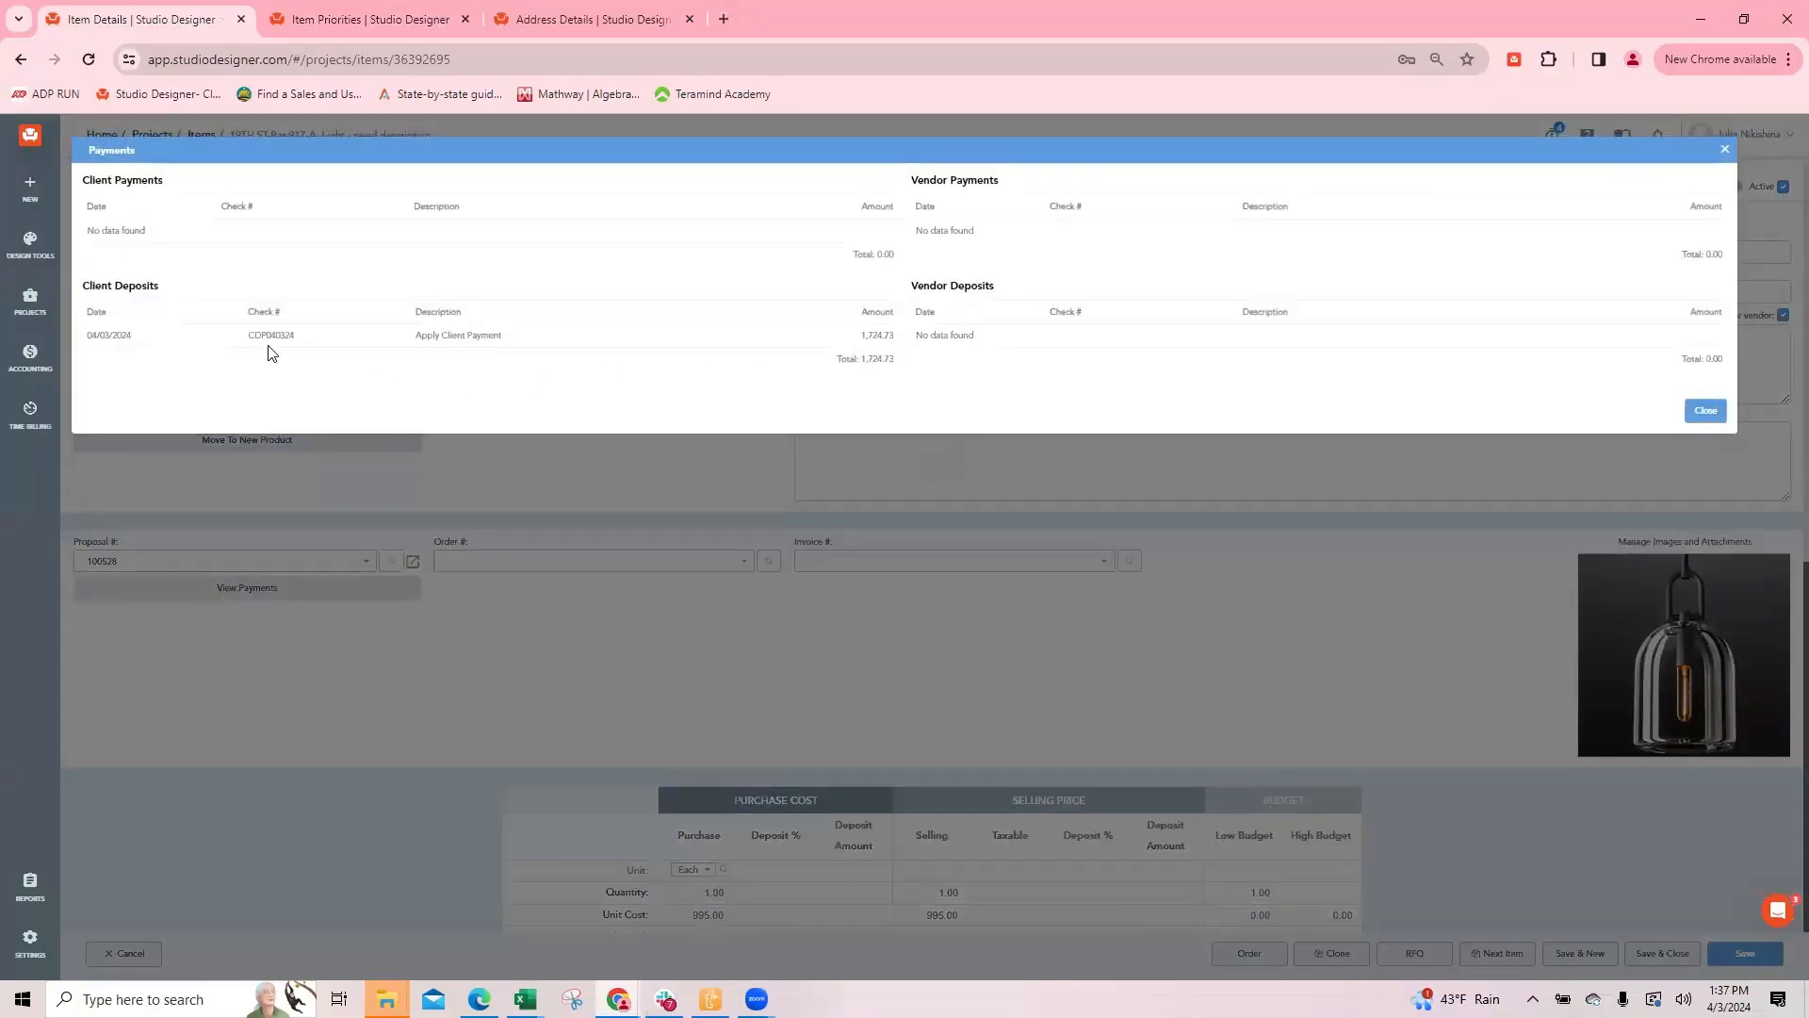
pyautogui.moveTo(296, 341); pyautogui.dragTo(243, 347)
pyautogui.click(512, 300)
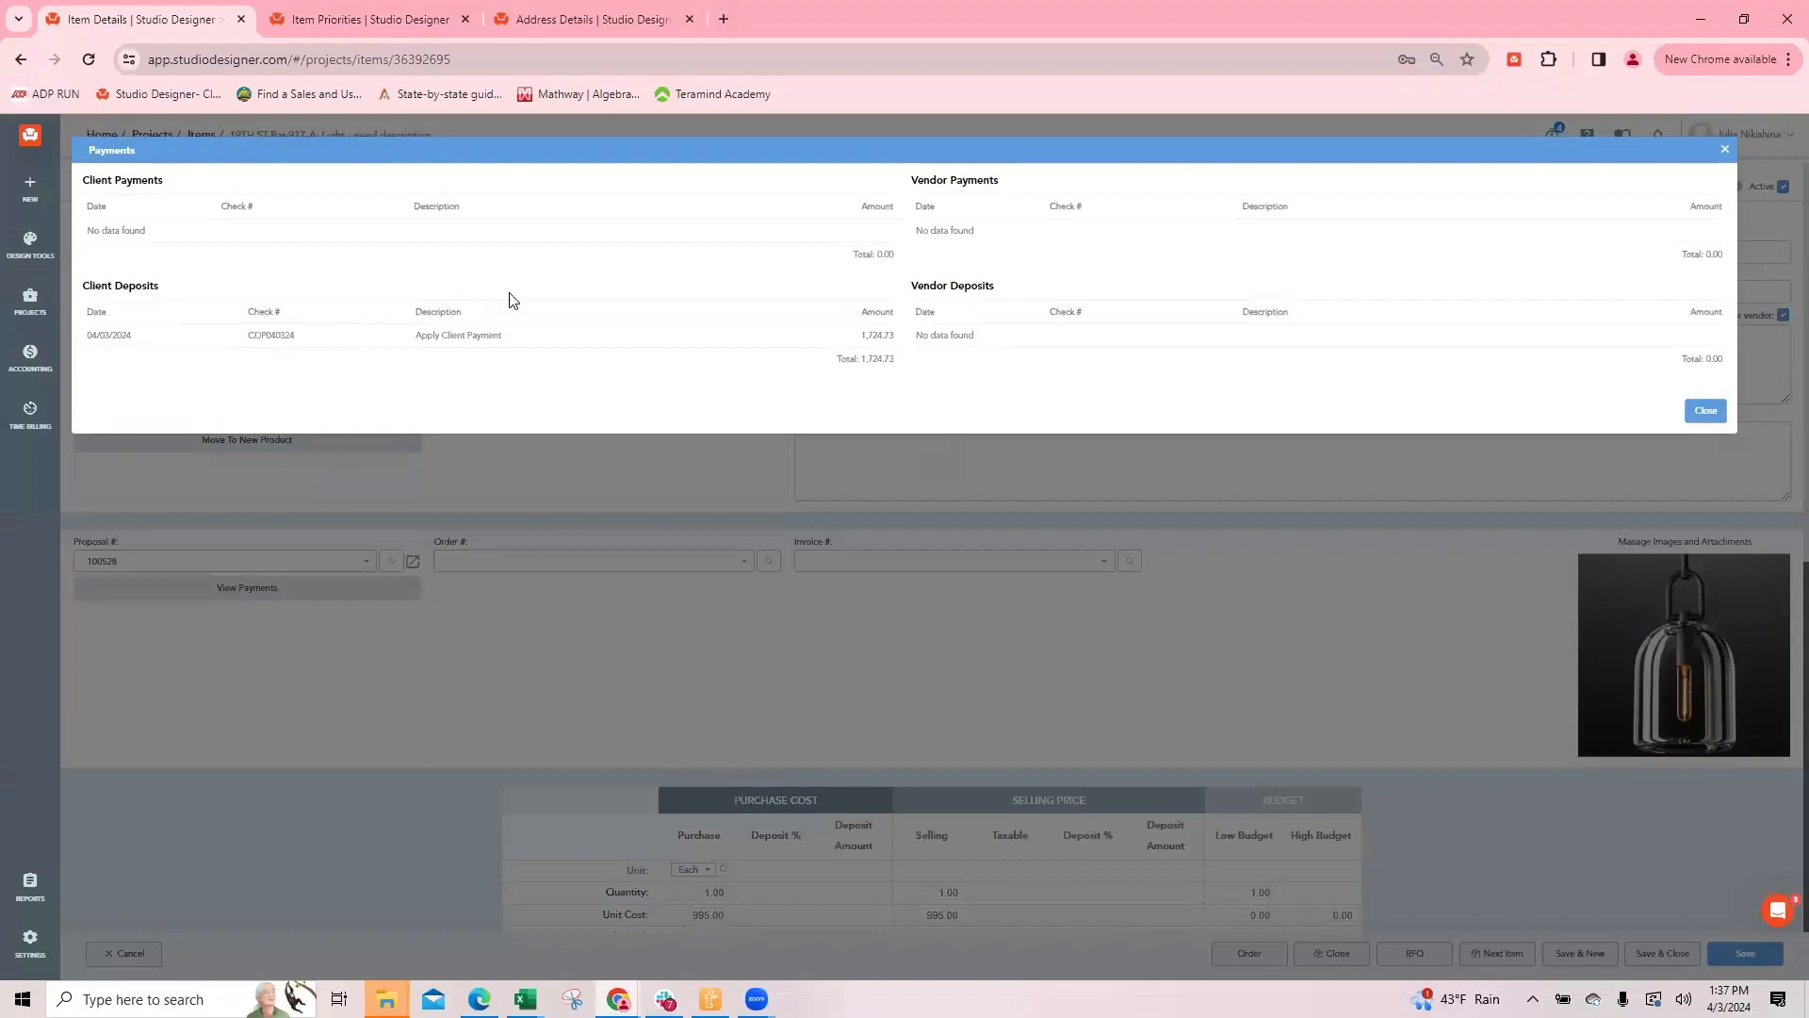
pyautogui.click(1724, 151)
pyautogui.click(1662, 953)
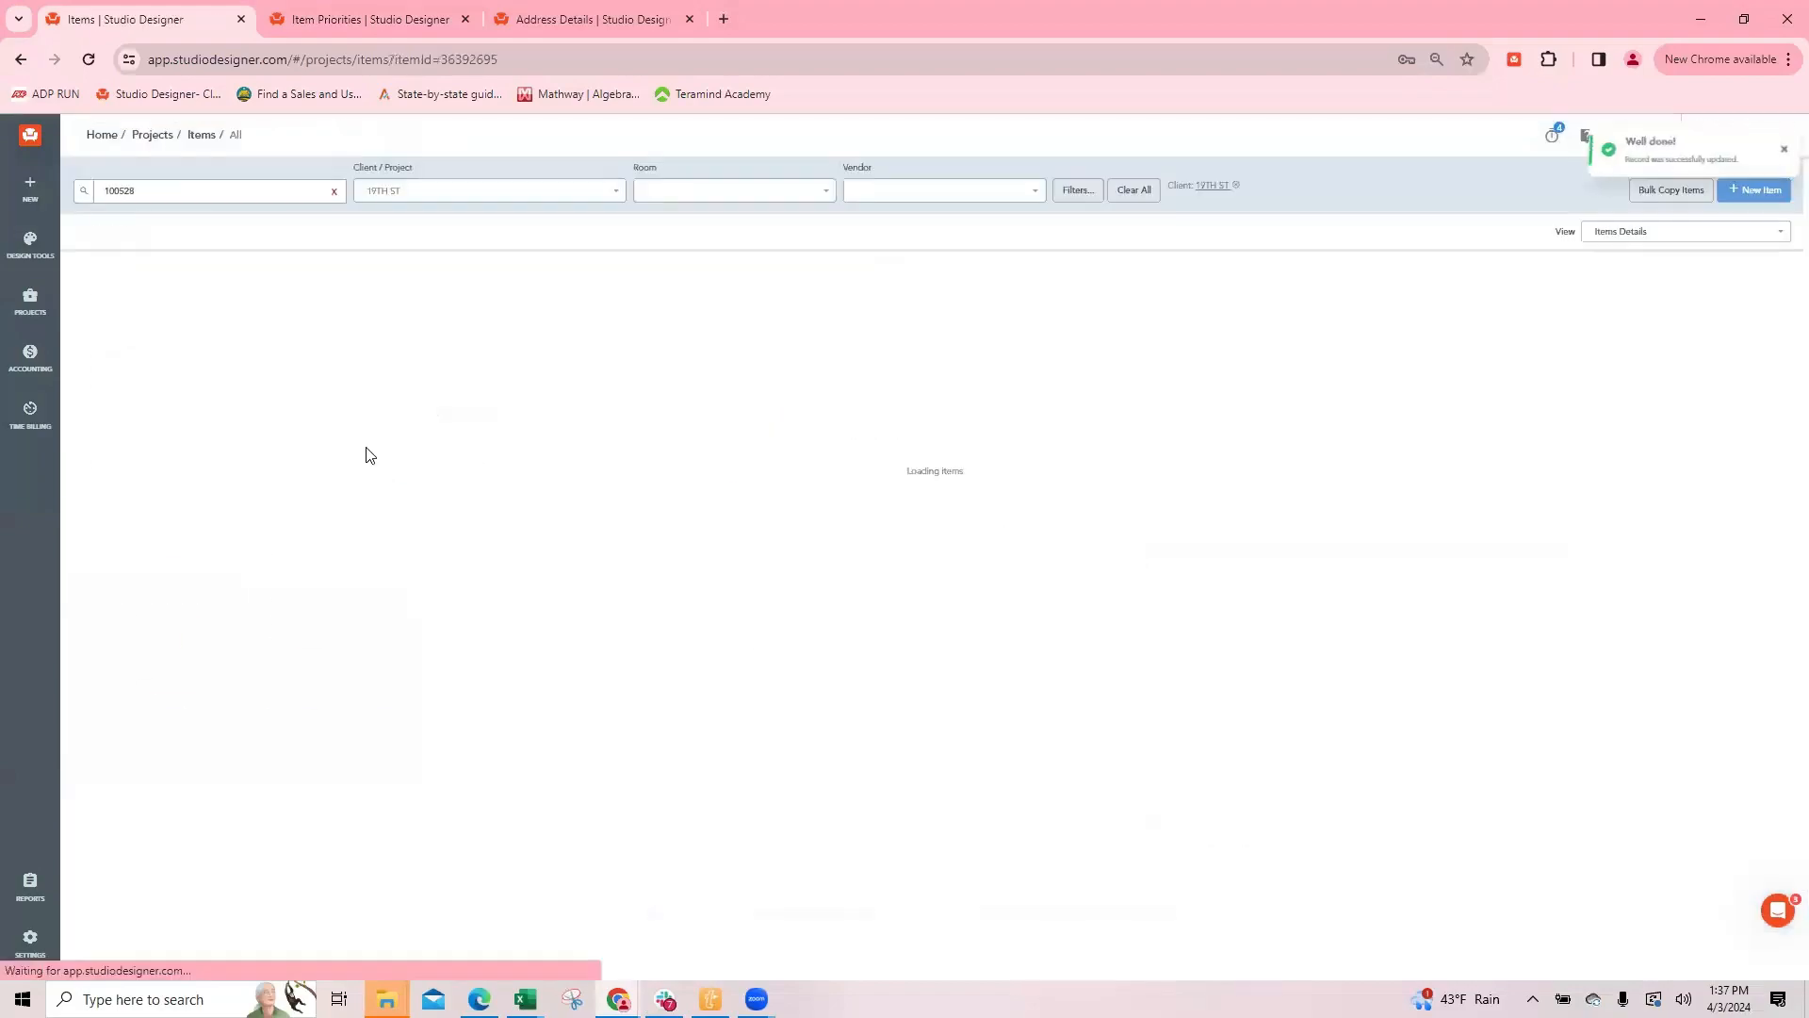
# Step: Create vendor orders for both the light and the table lamp of proposal 100528
pyautogui.click(98, 301)
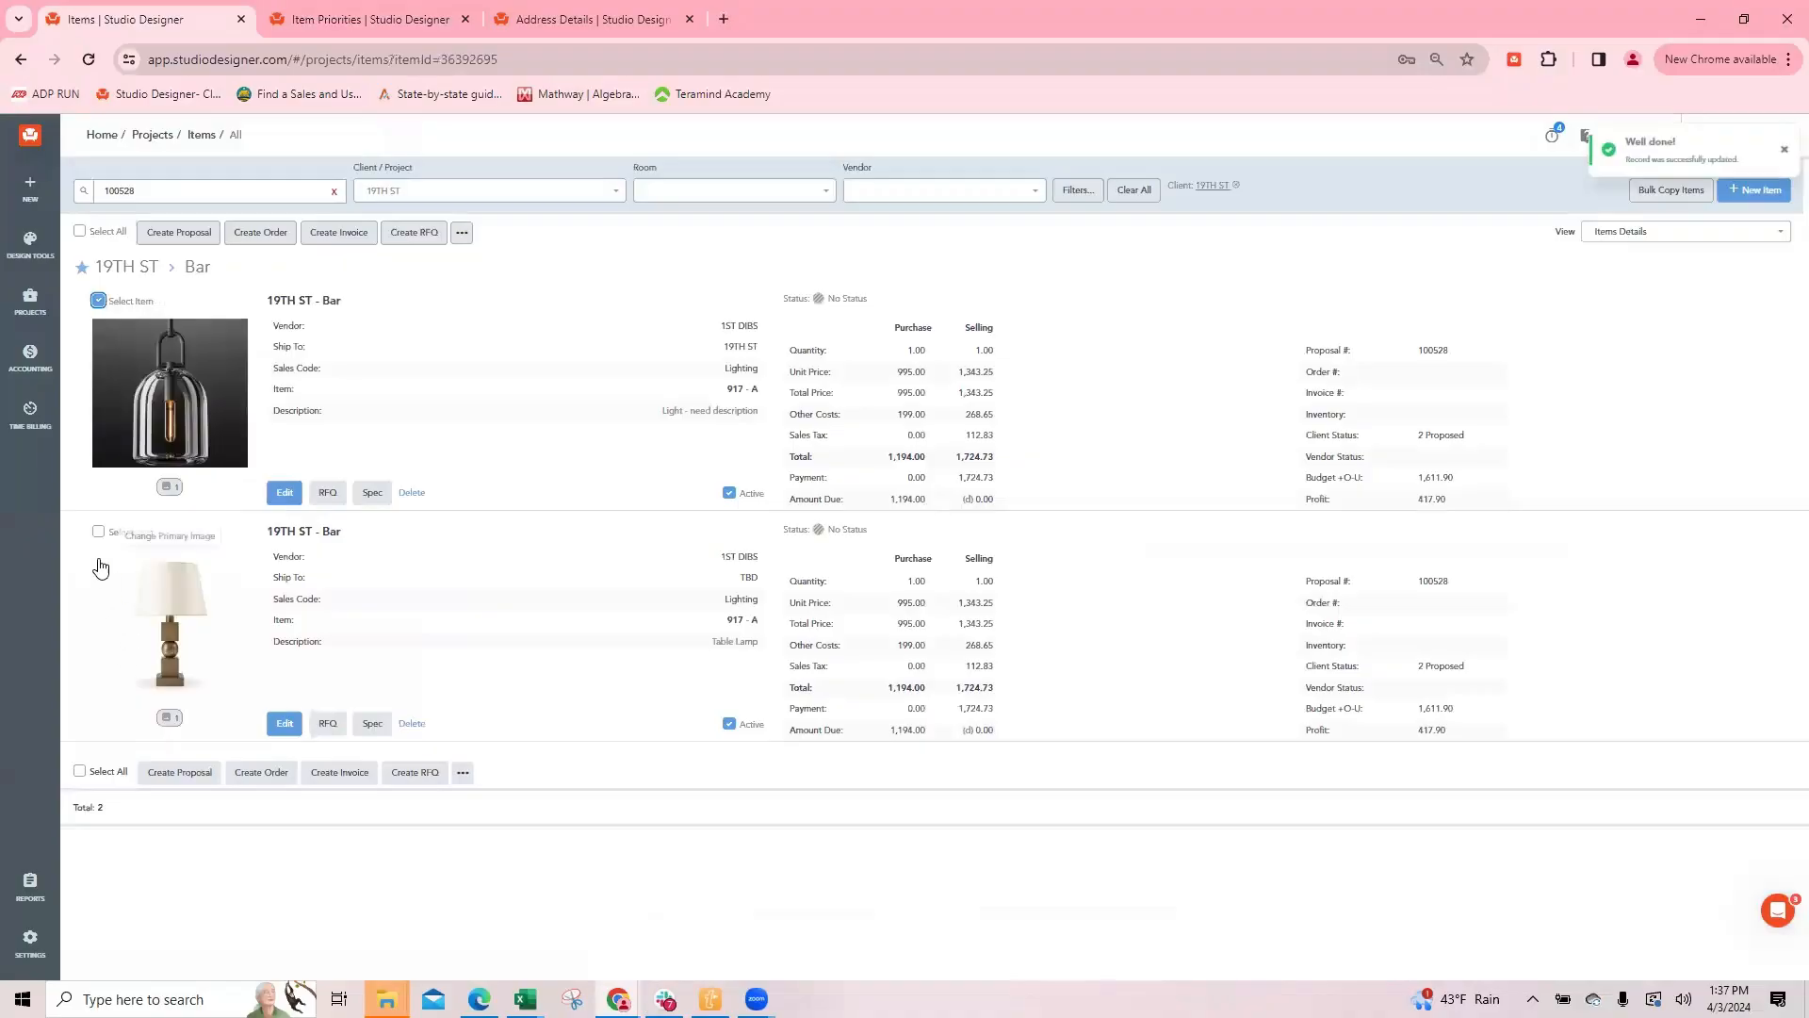
pyautogui.click(98, 532)
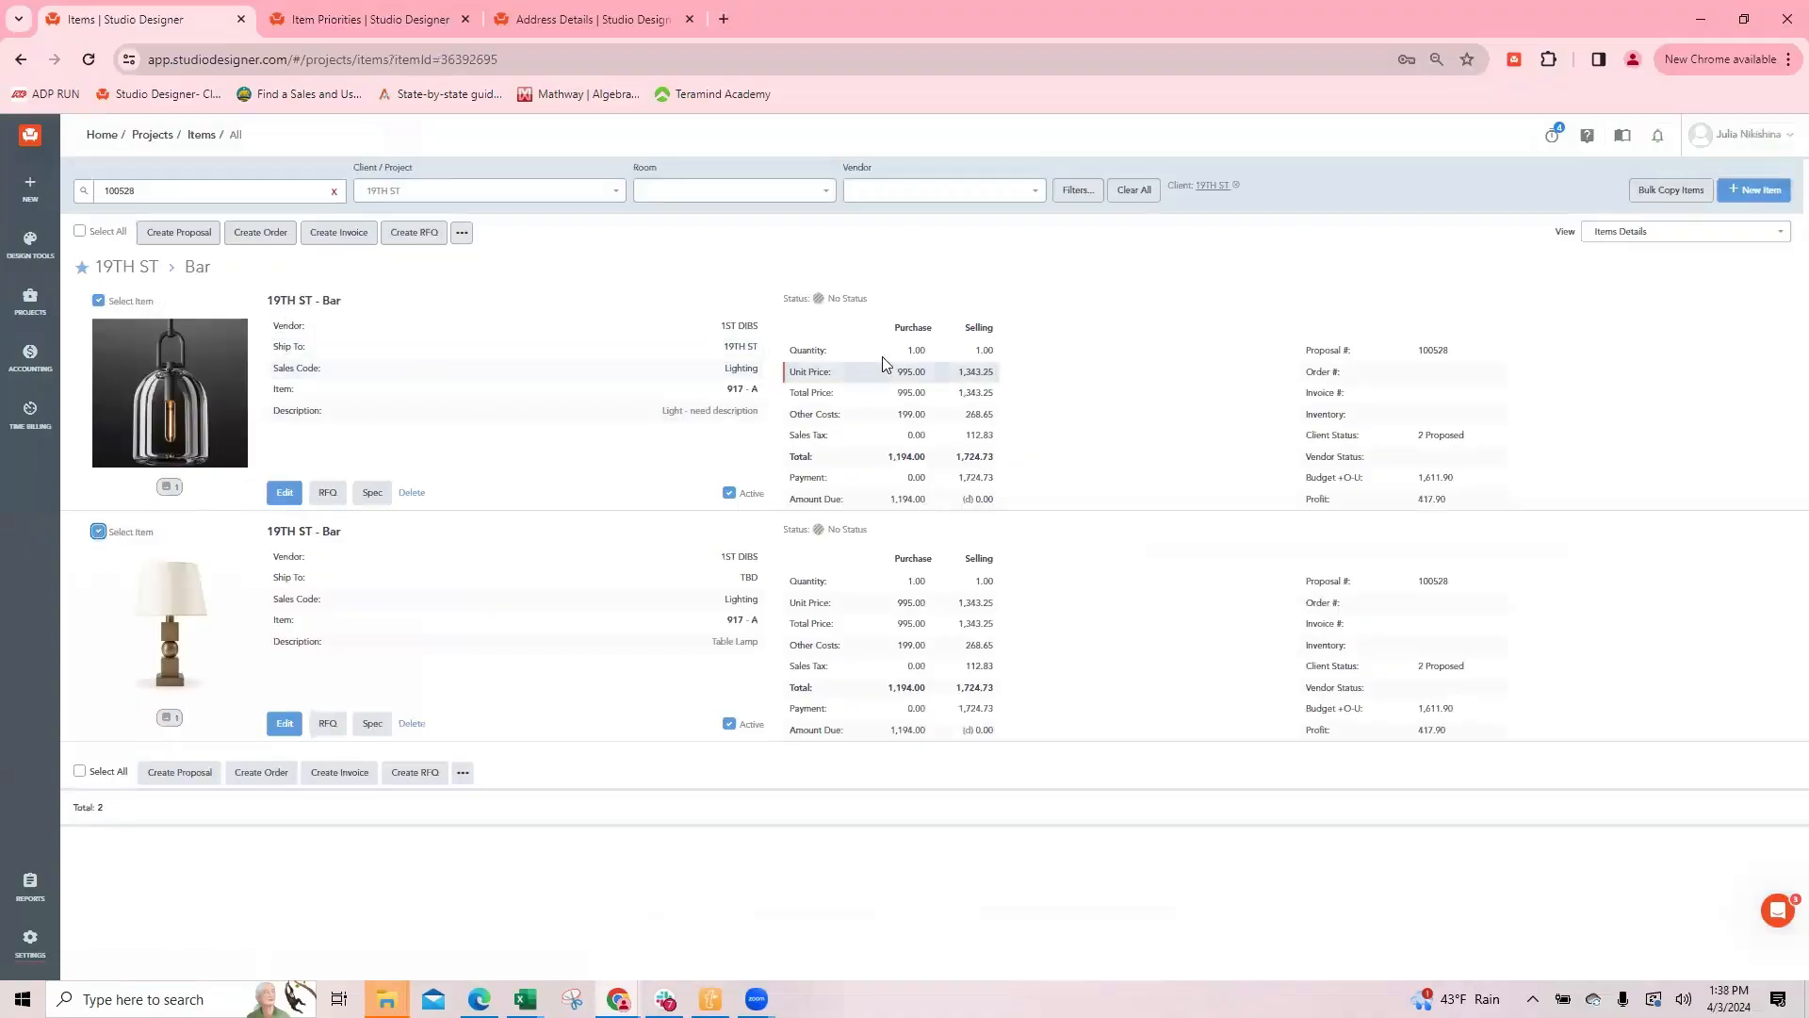
pyautogui.click(253, 233)
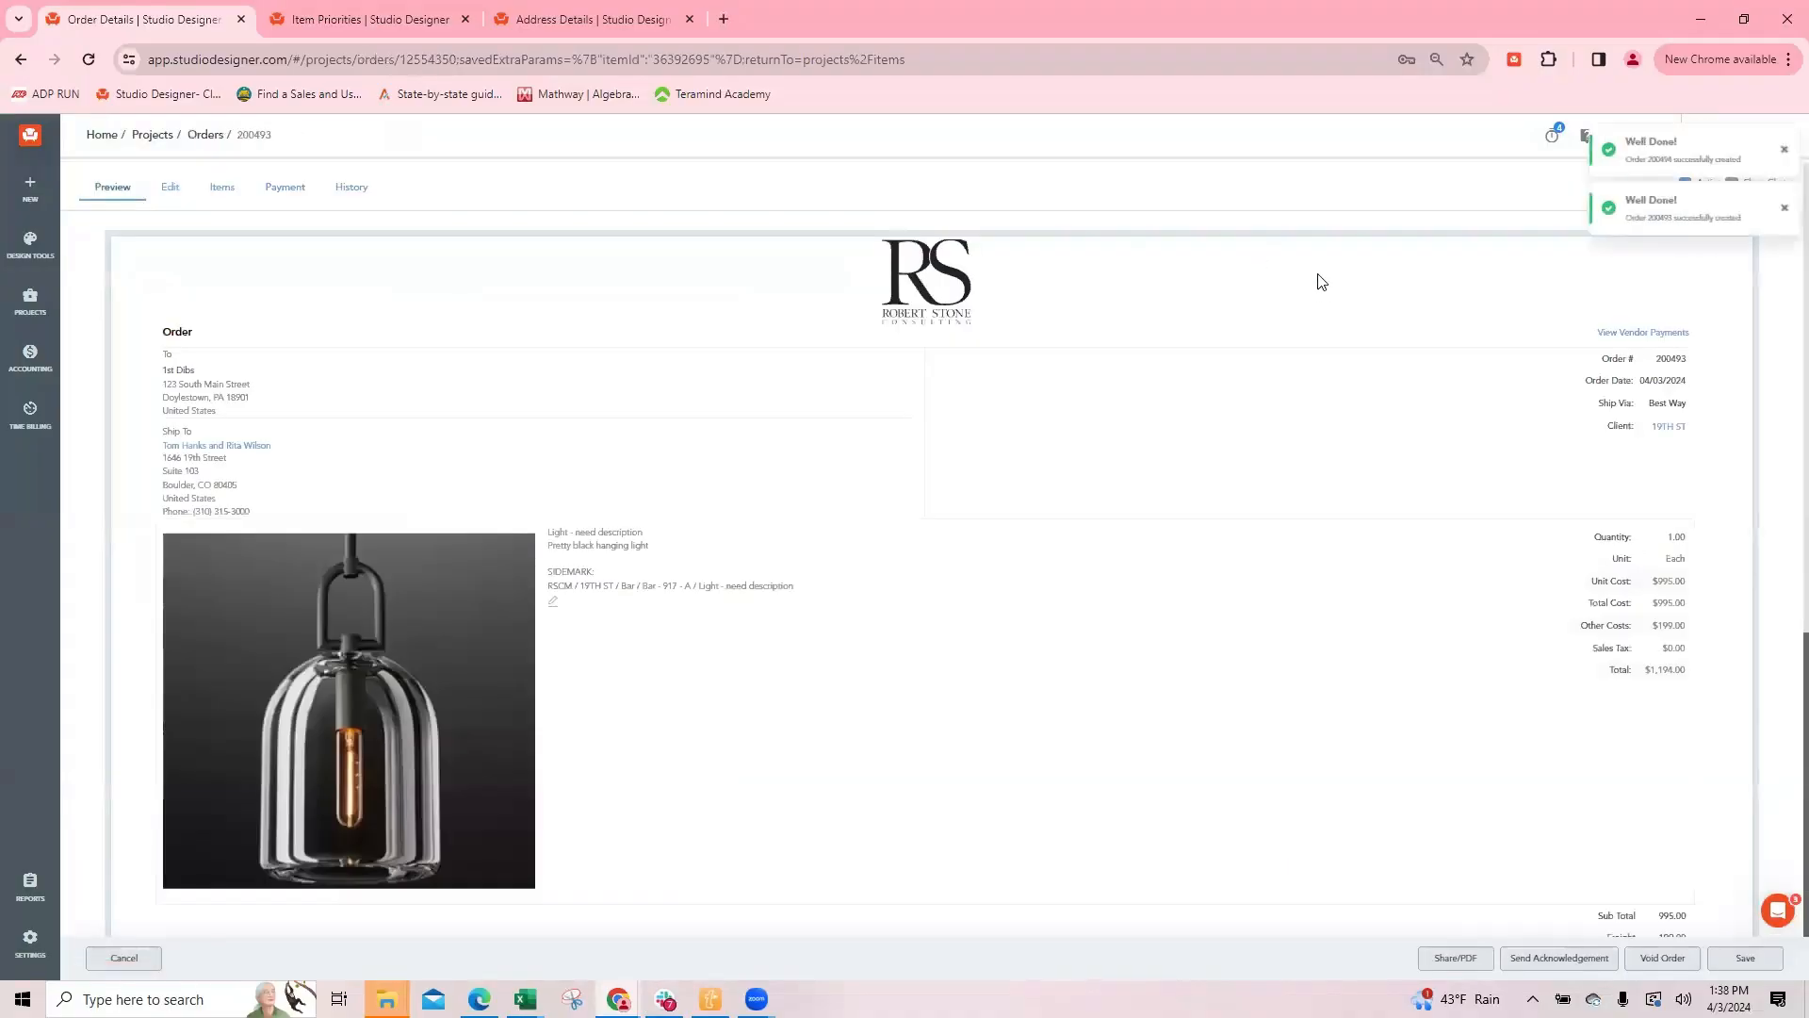
# Step: Review the light's order, return to the items list, and reopen the same order for a second look before leaving it
pyautogui.scroll(-5, 1316, 541)
pyautogui.scroll(5, 1264, 540)
pyautogui.scroll(-4, 1042, 687)
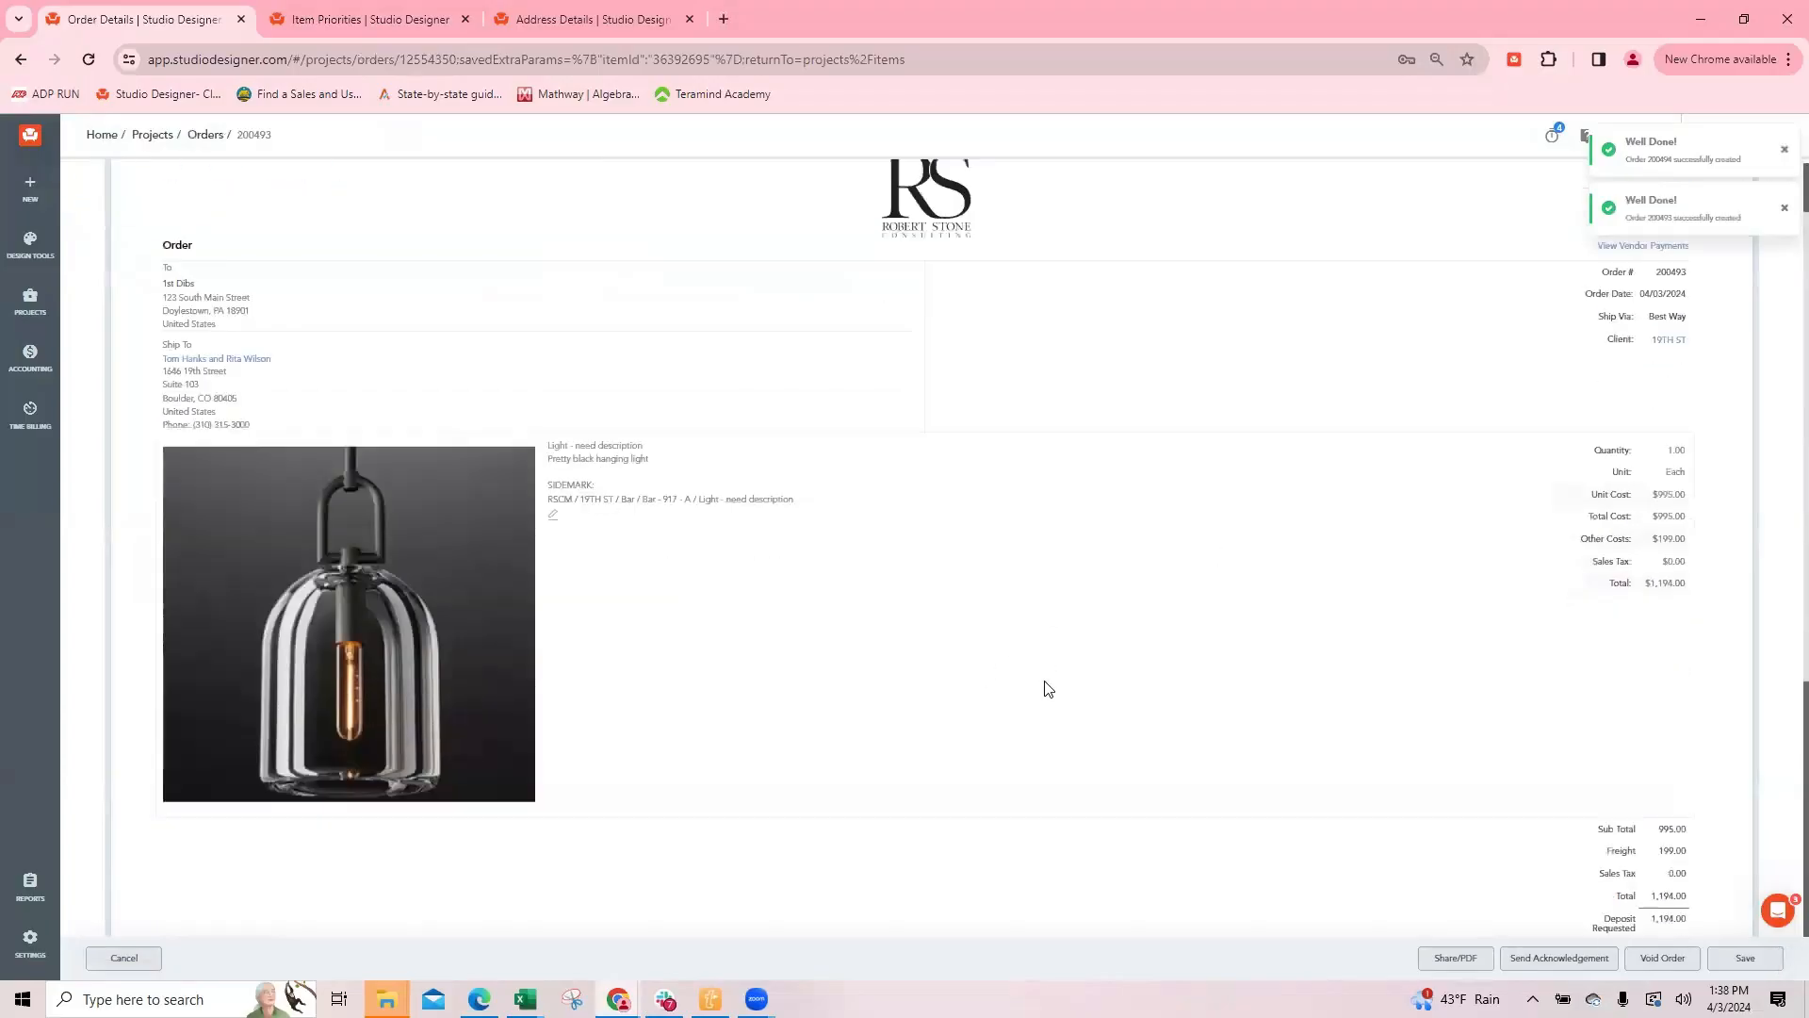
pyautogui.scroll(3, 1155, 666)
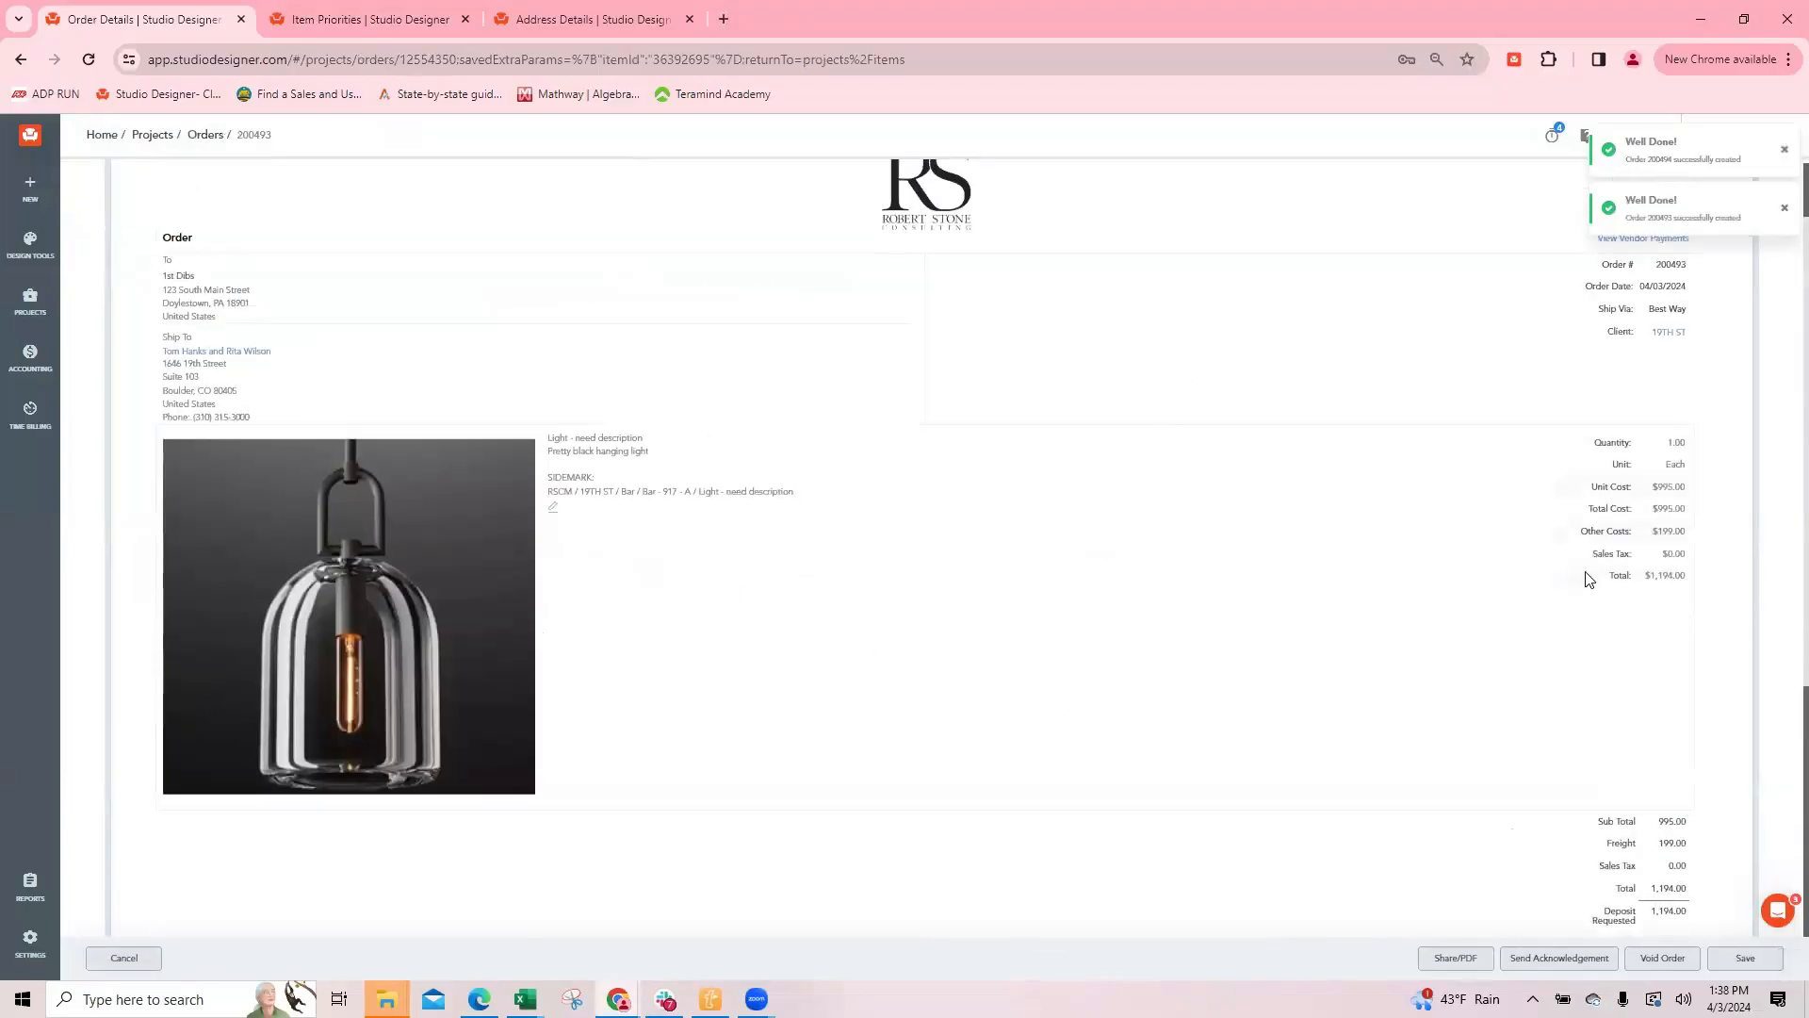
pyautogui.click(124, 957)
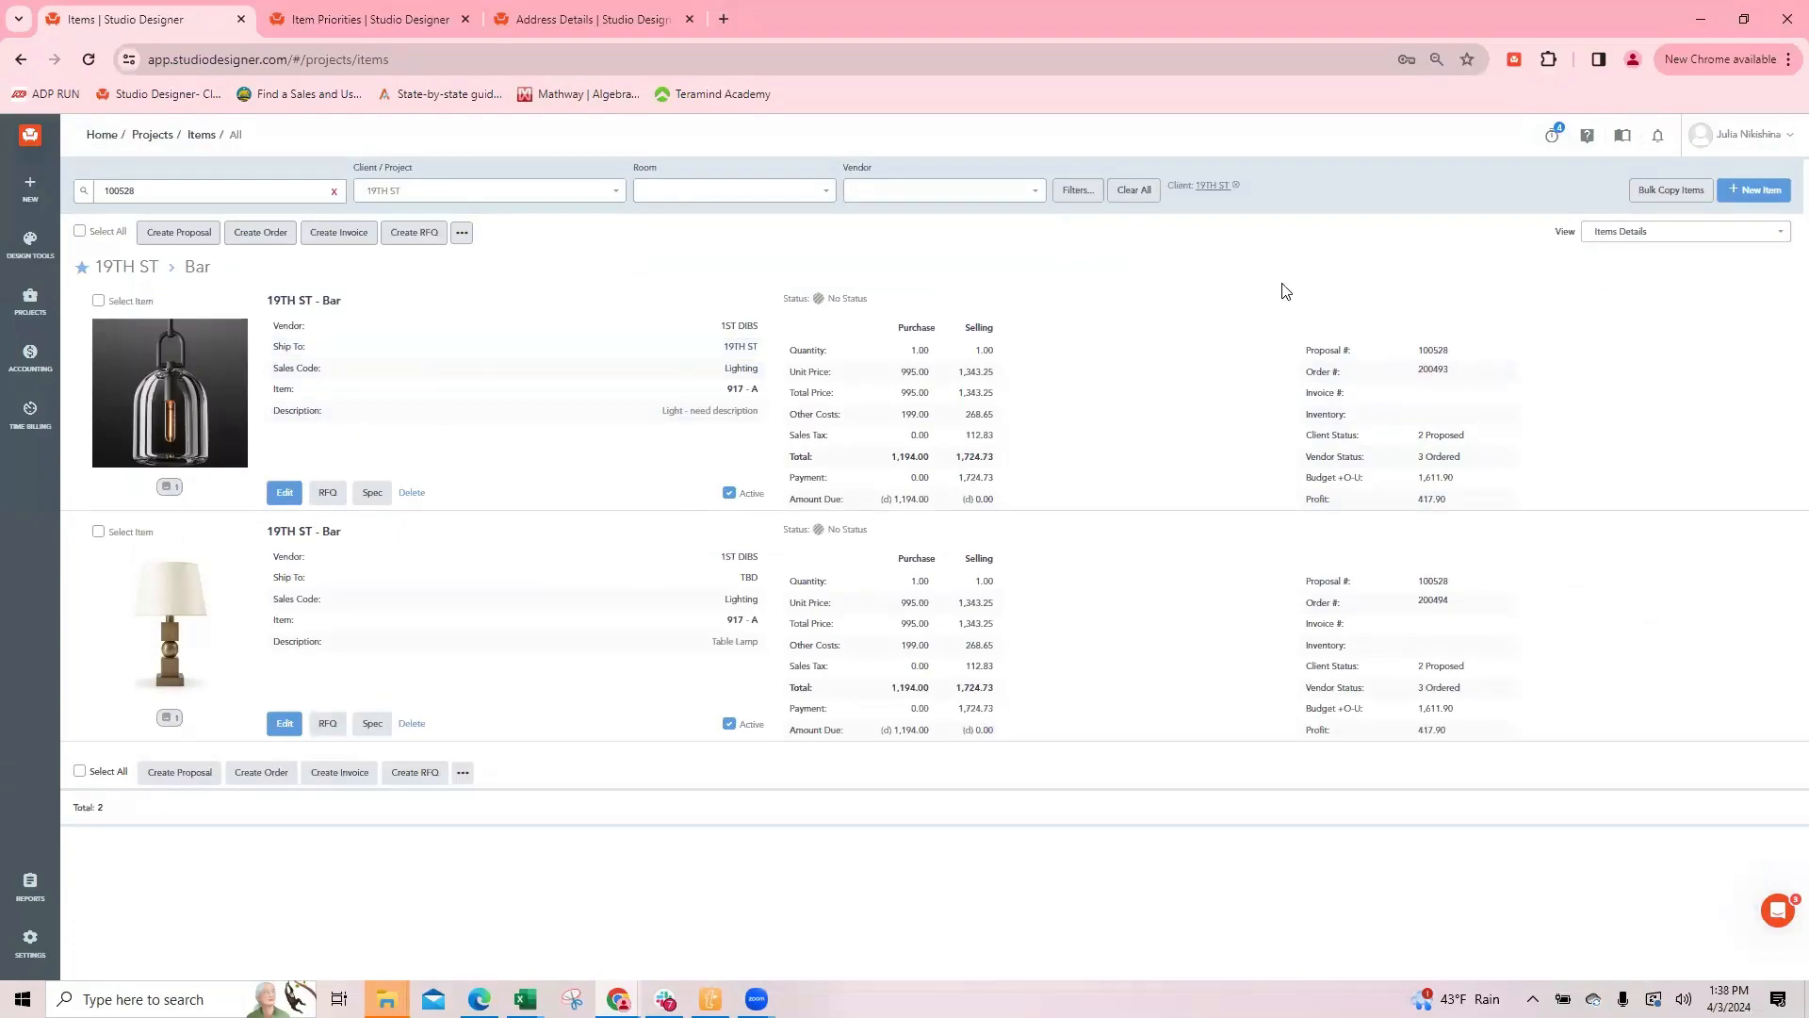
pyautogui.click(1434, 367)
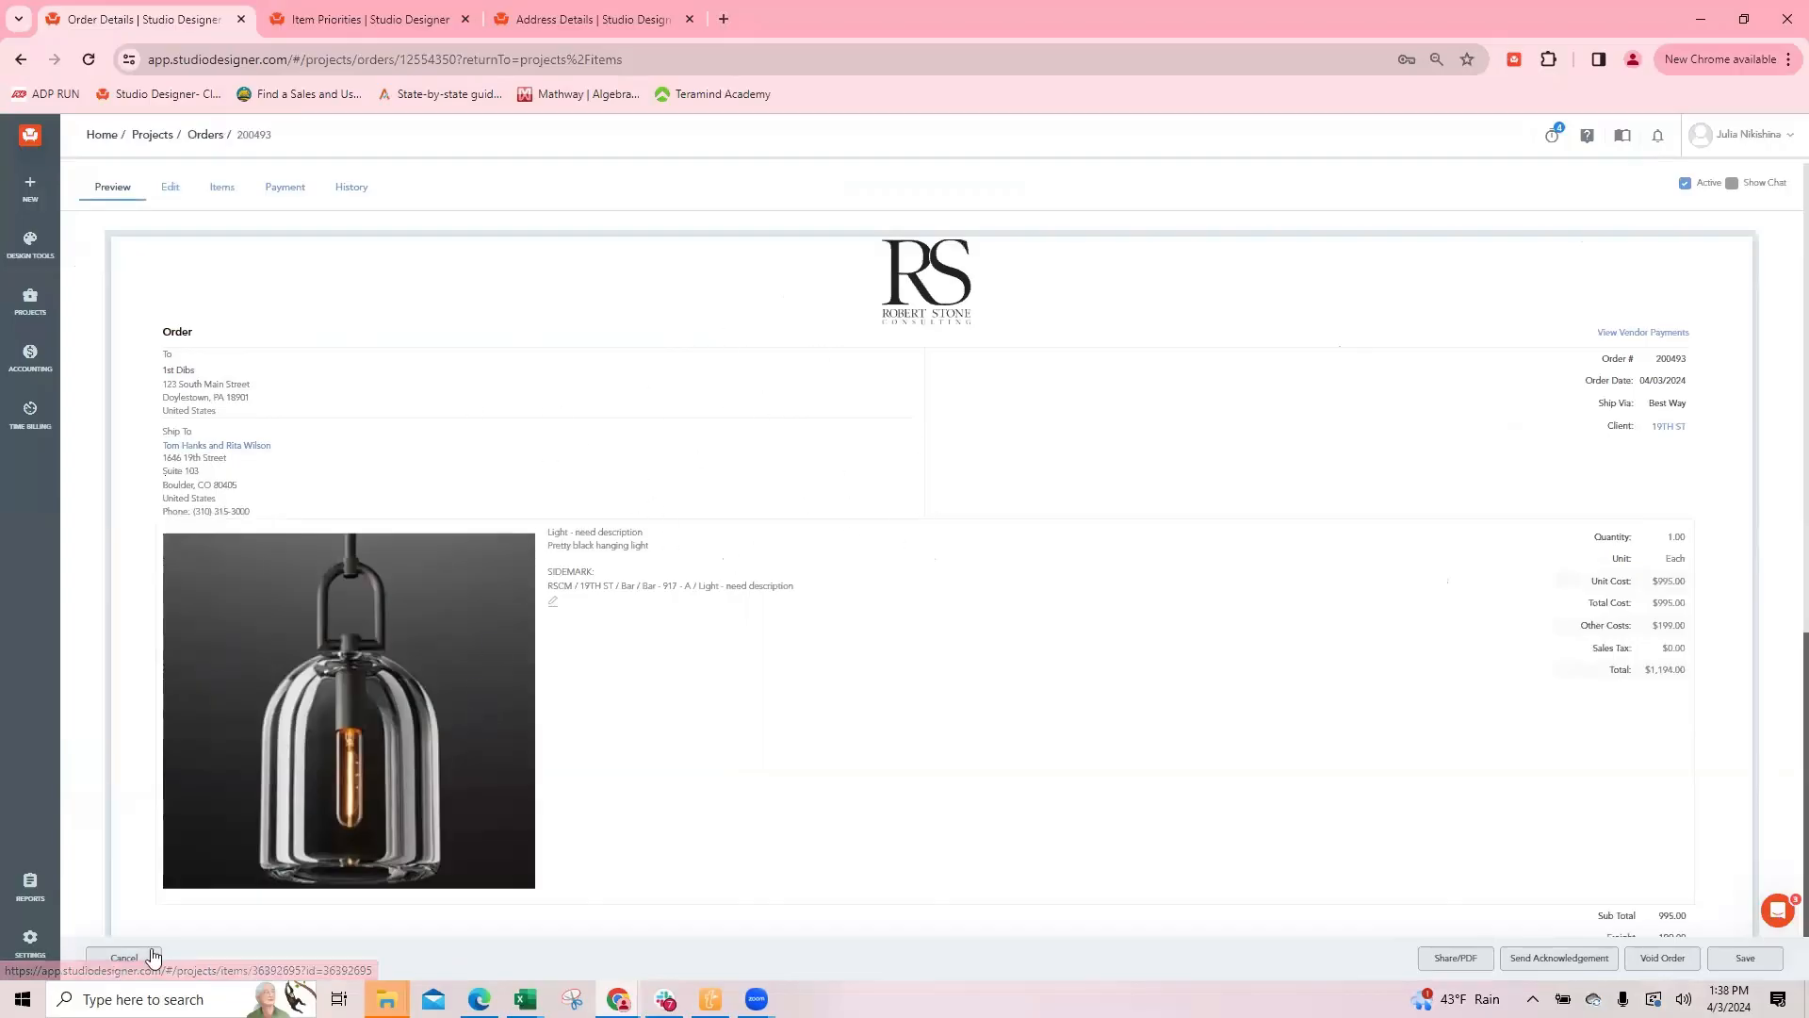
pyautogui.click(124, 957)
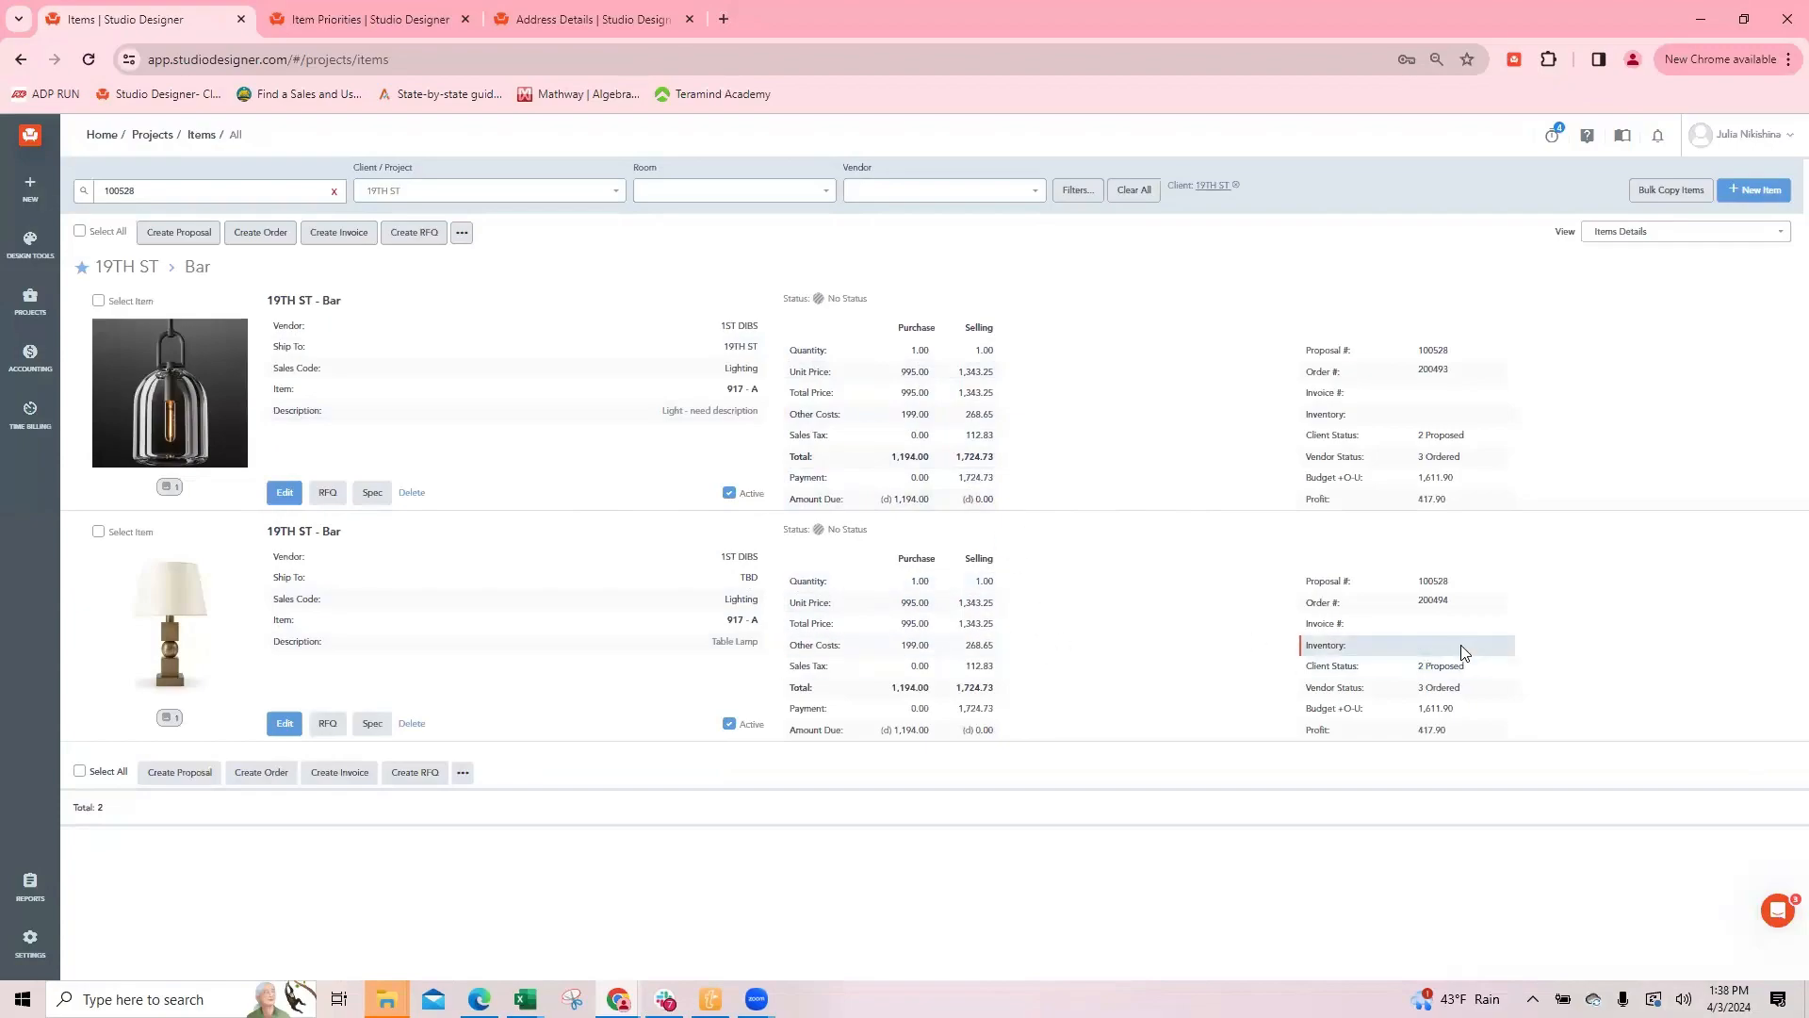
# Step: Open the table lamp's separate order and void it
pyautogui.click(1430, 604)
pyautogui.click(1662, 957)
pyautogui.click(998, 201)
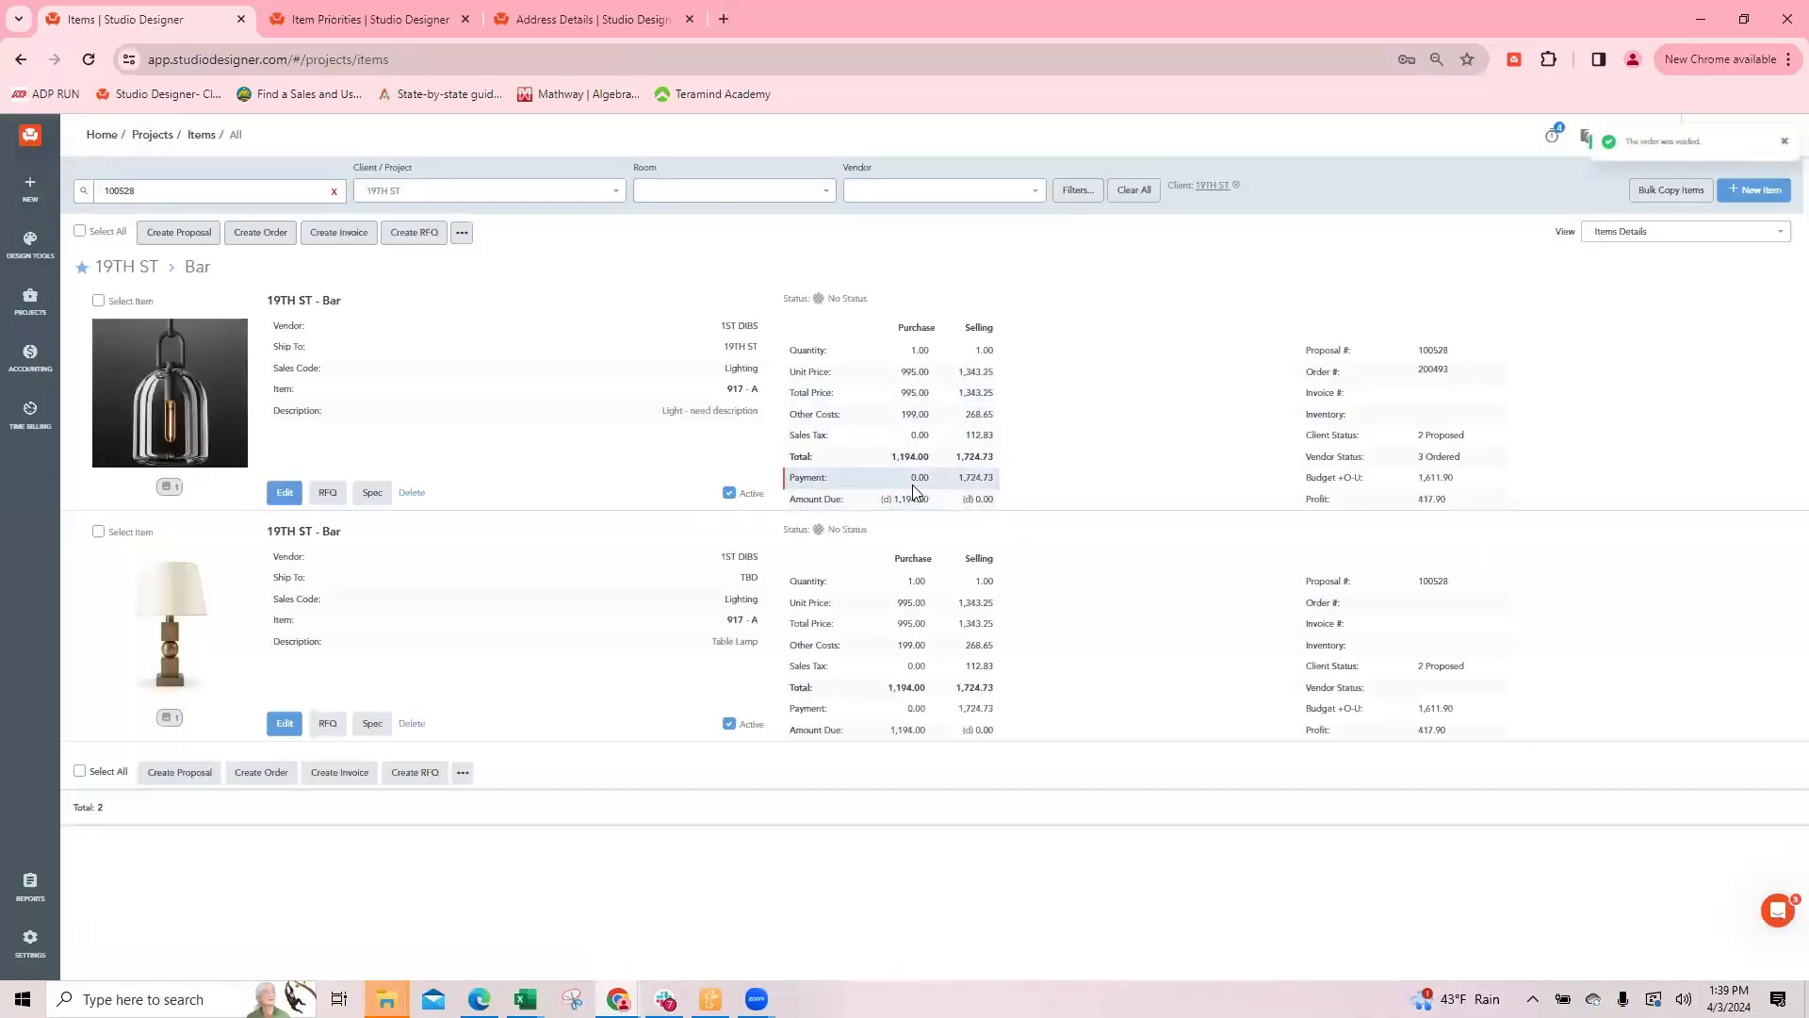
# Step: Set the table lamp's Ship To to 19TH ST, and save and close the item
pyautogui.click(285, 730)
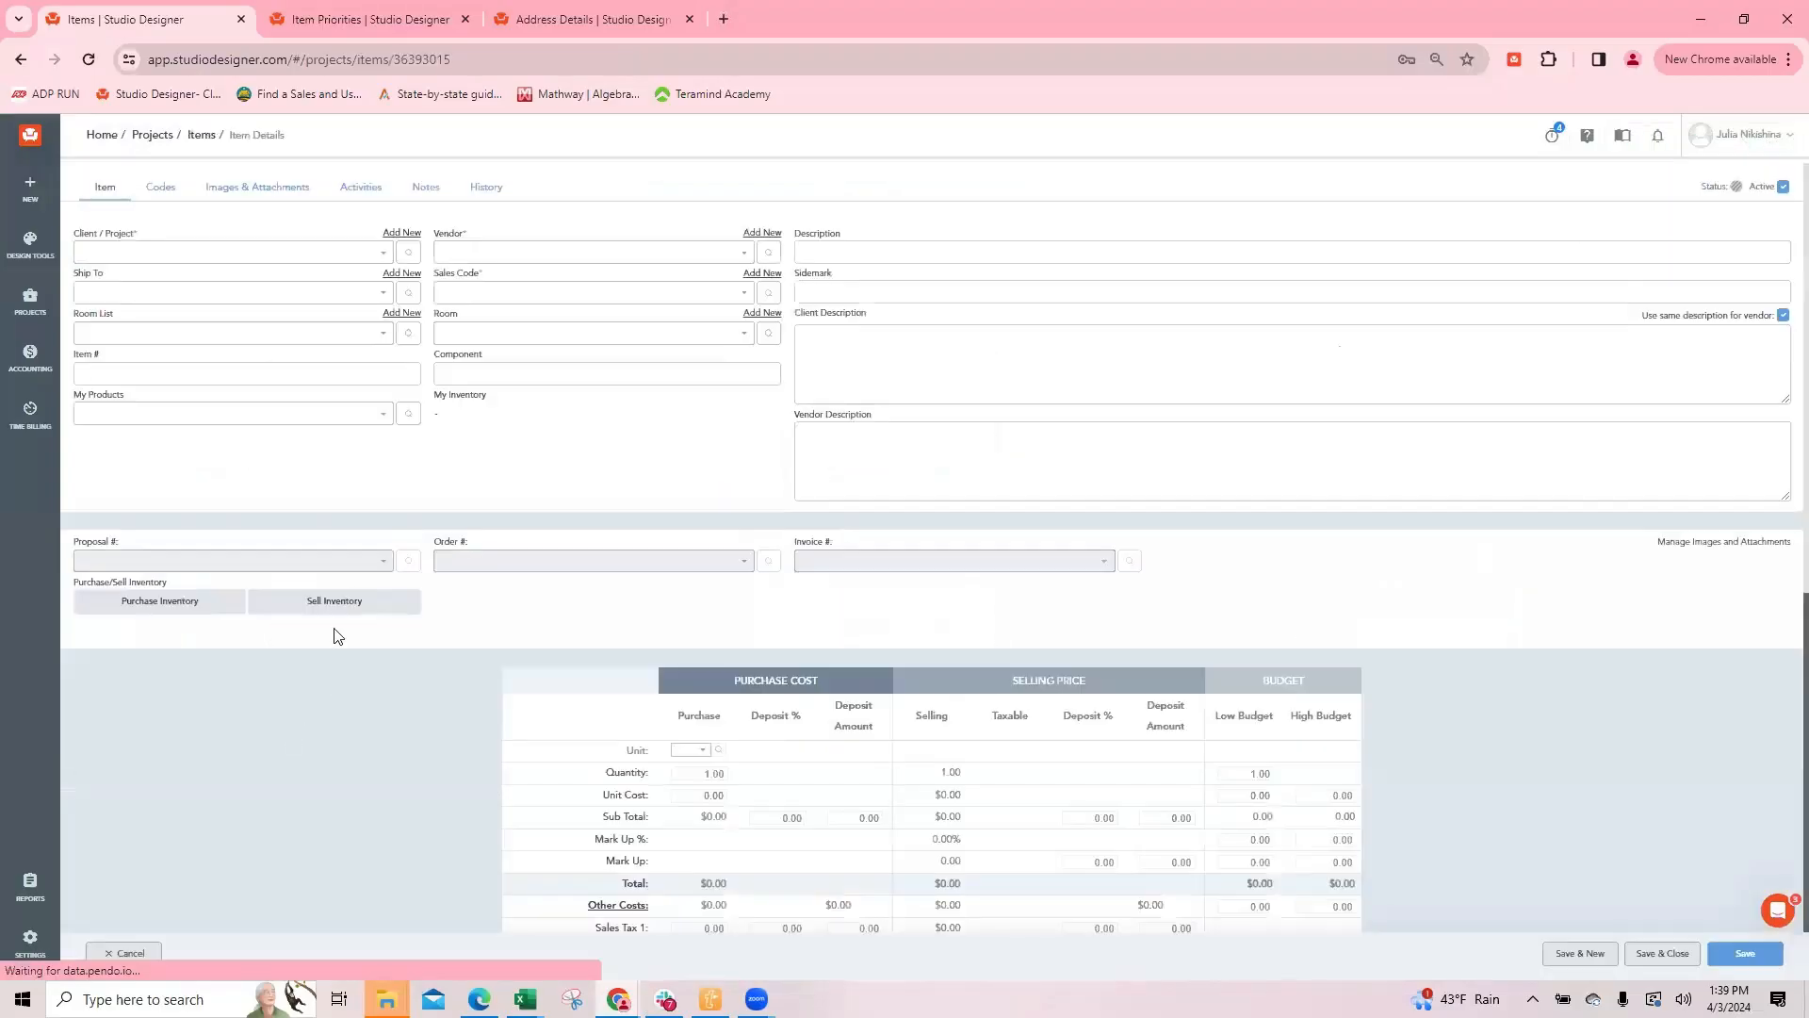
pyautogui.click(501, 562)
pyautogui.click(494, 517)
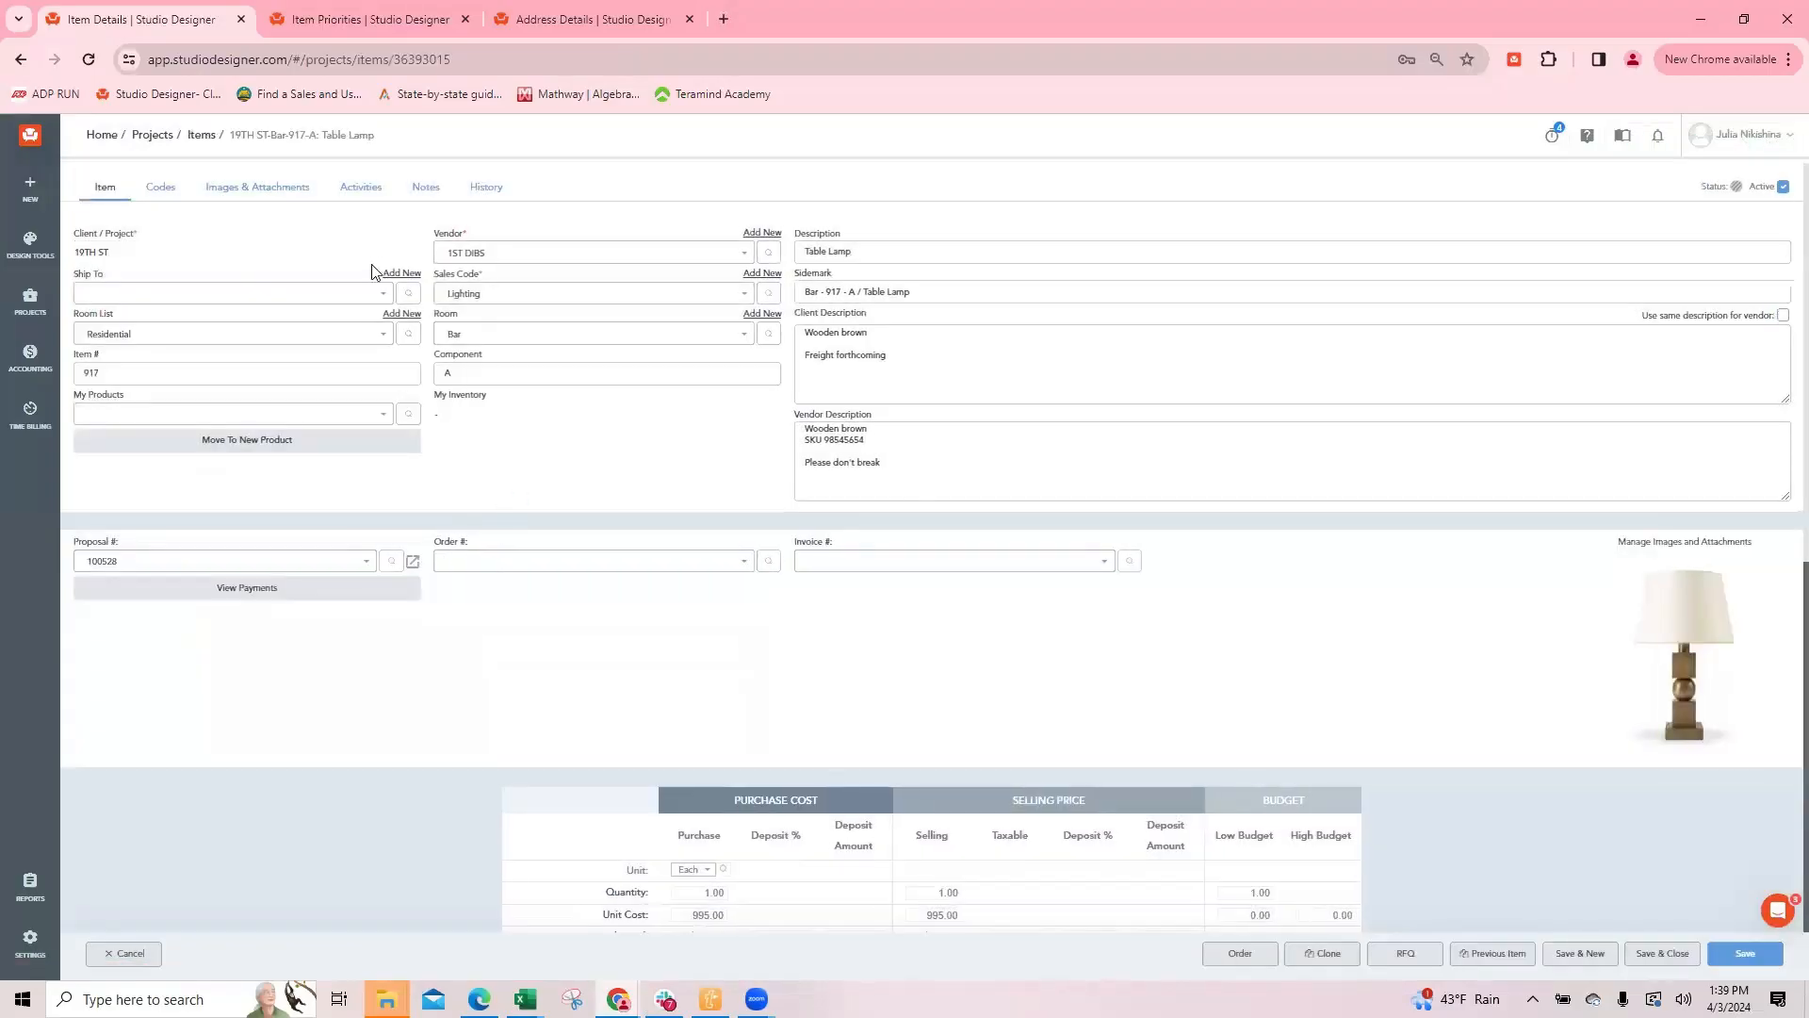
pyautogui.click(144, 295)
pyautogui.write('19th')
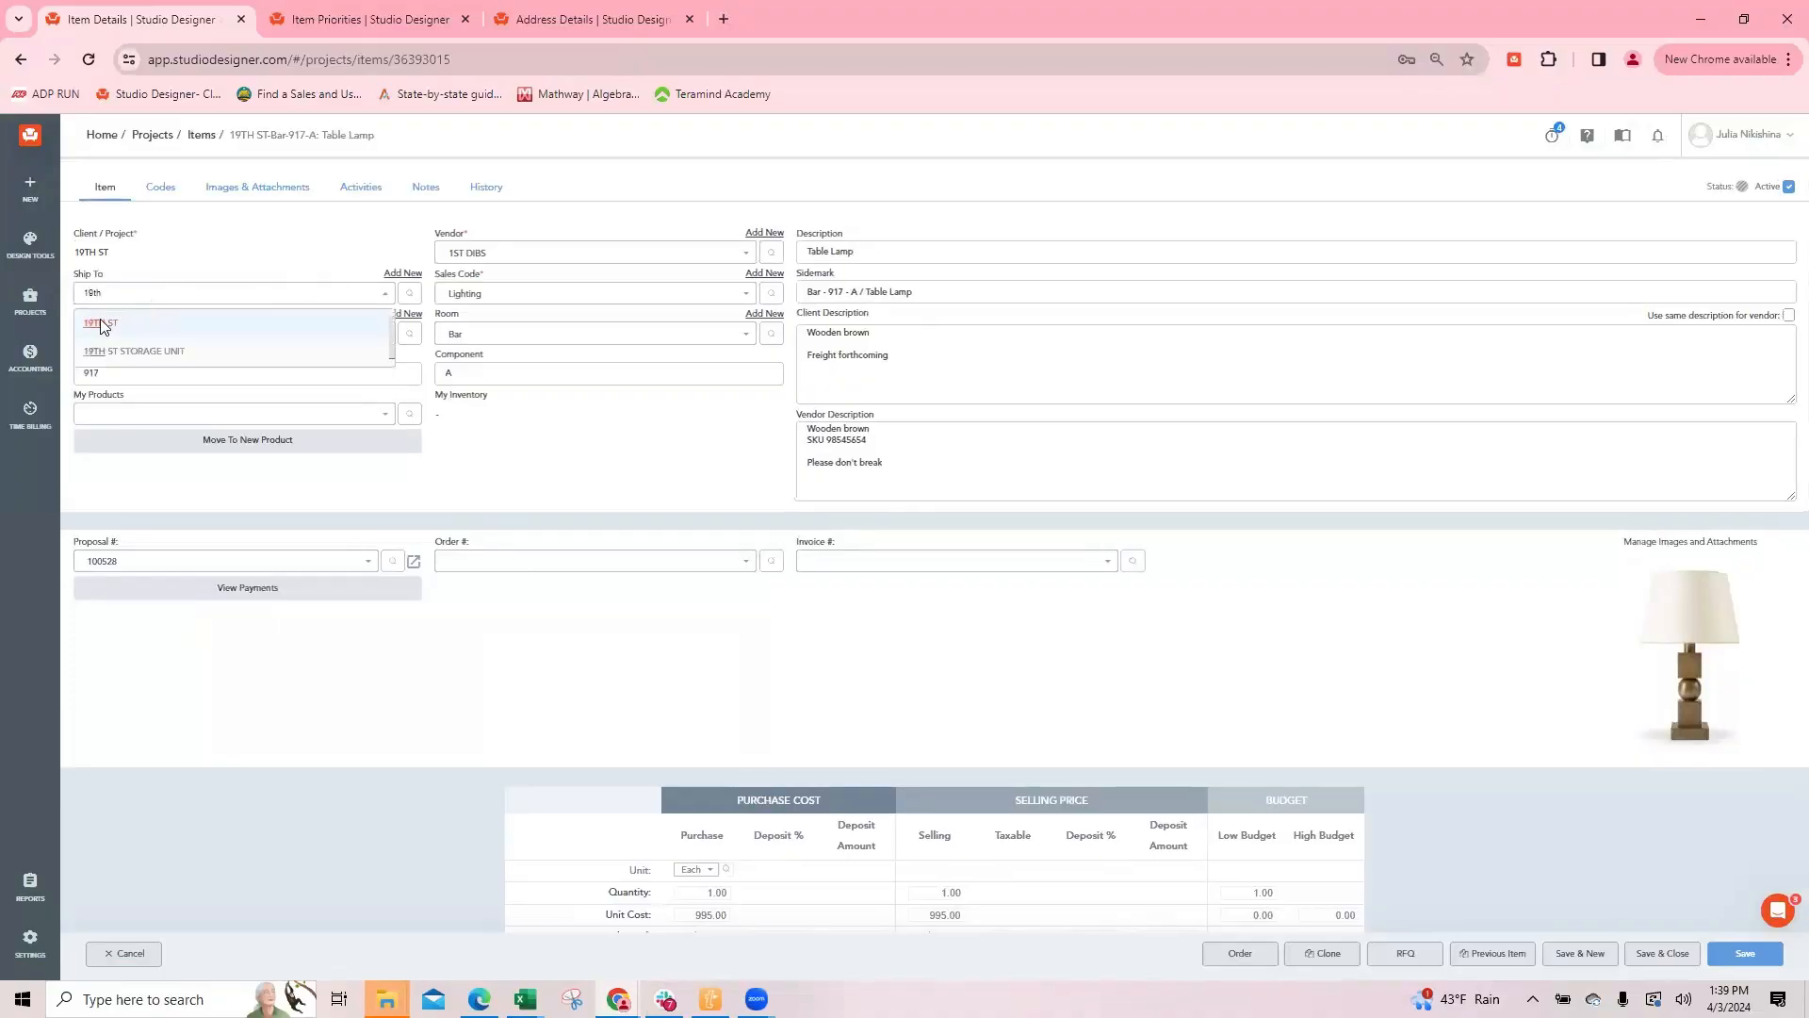
pyautogui.click(100, 323)
pyautogui.click(444, 564)
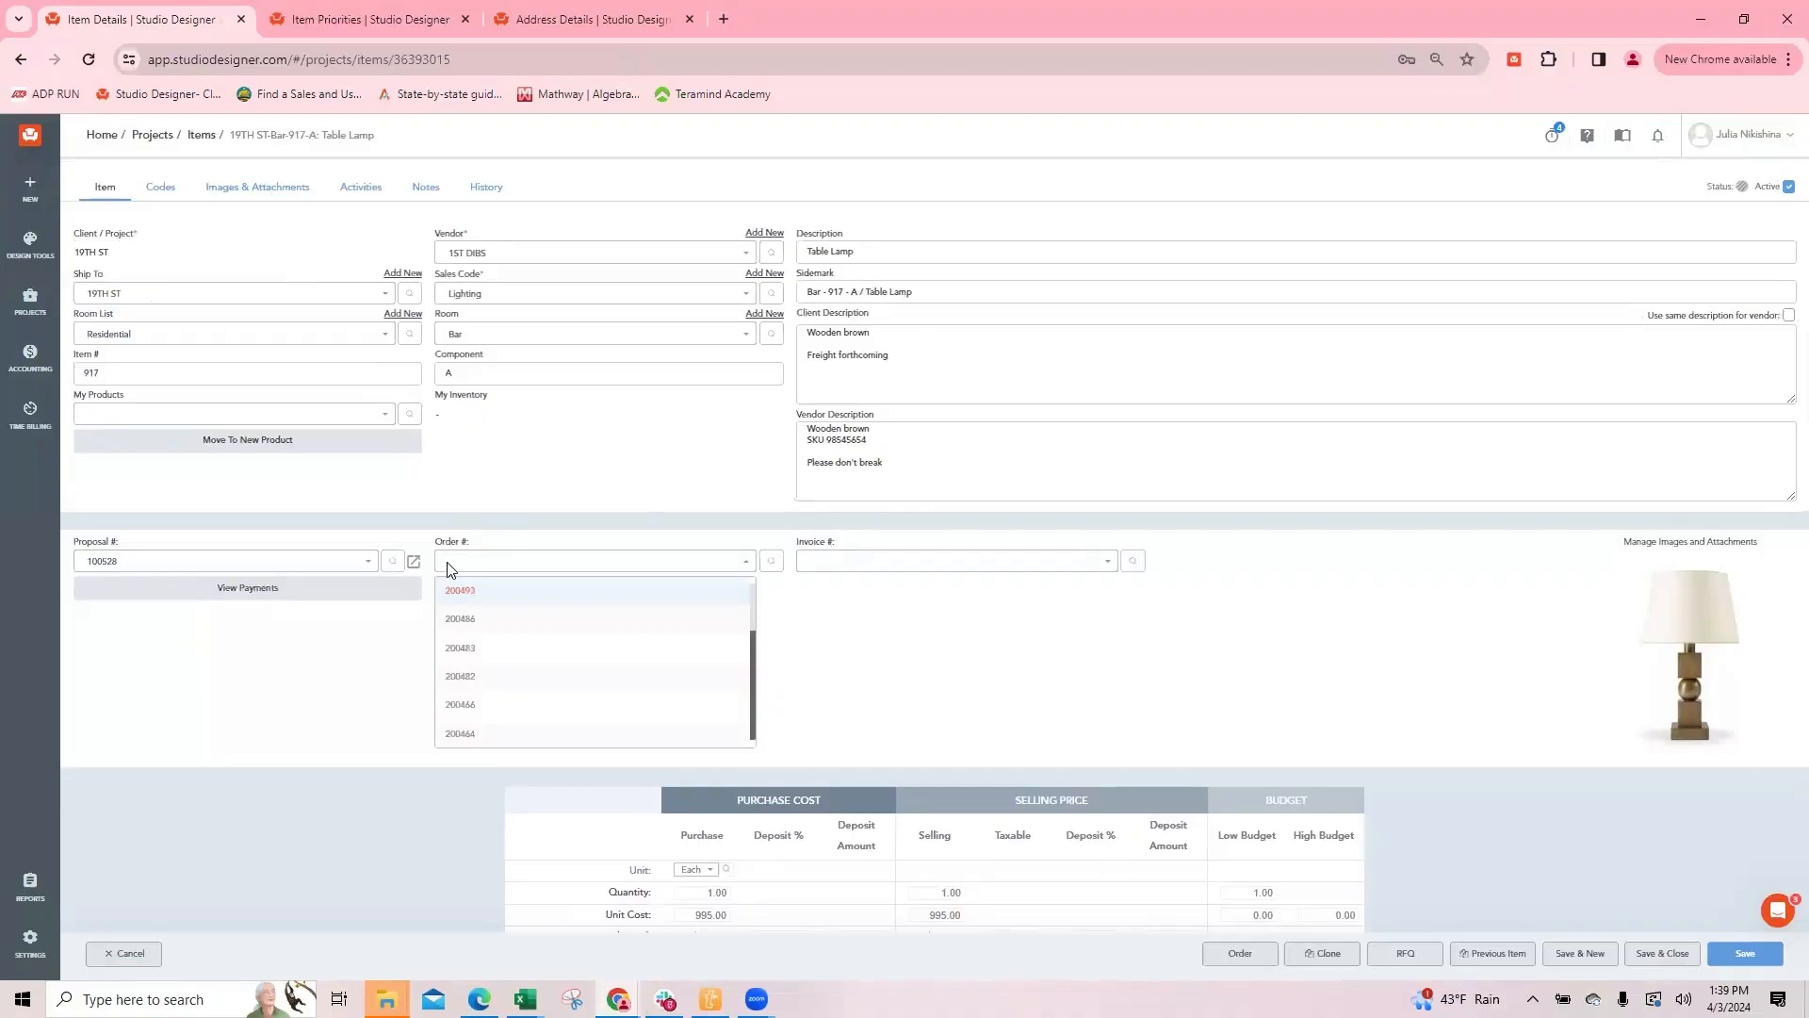
pyautogui.click(1044, 652)
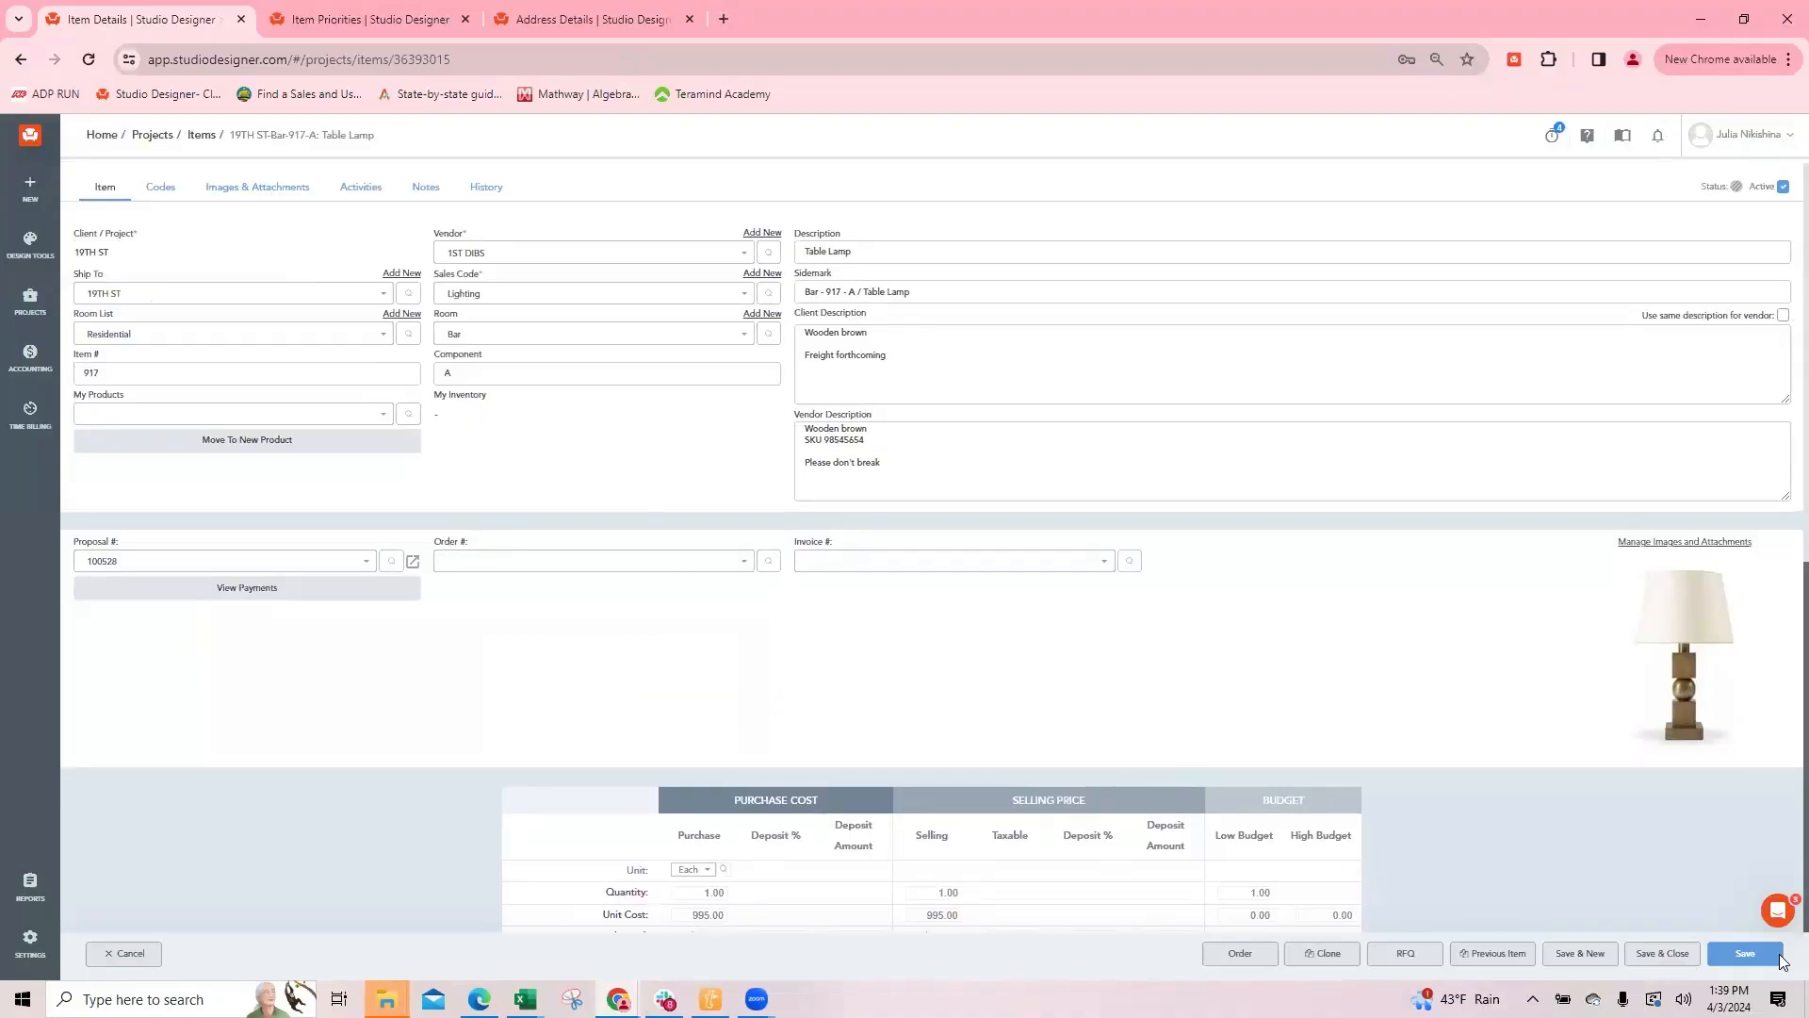
pyautogui.click(1665, 954)
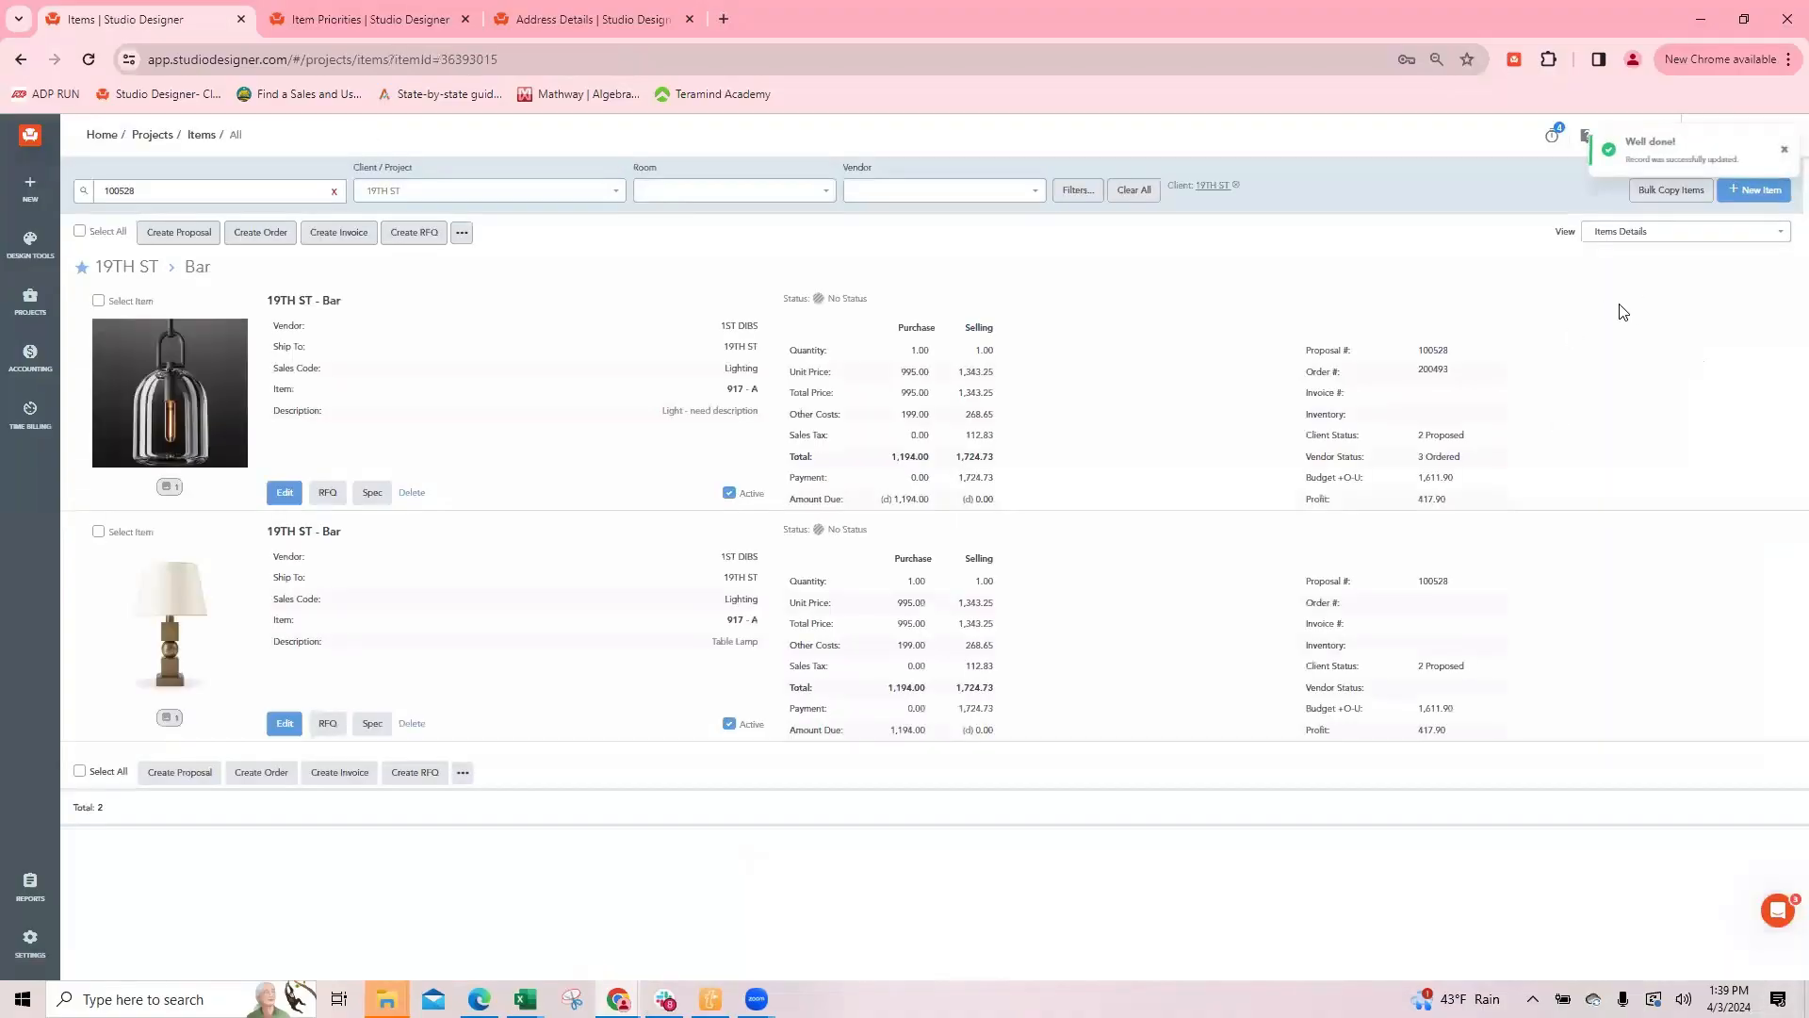
# Step: Reopen the table lamp and assign it to the light's existing order, accepting the accounting notice
pyautogui.click(285, 724)
pyautogui.click(489, 568)
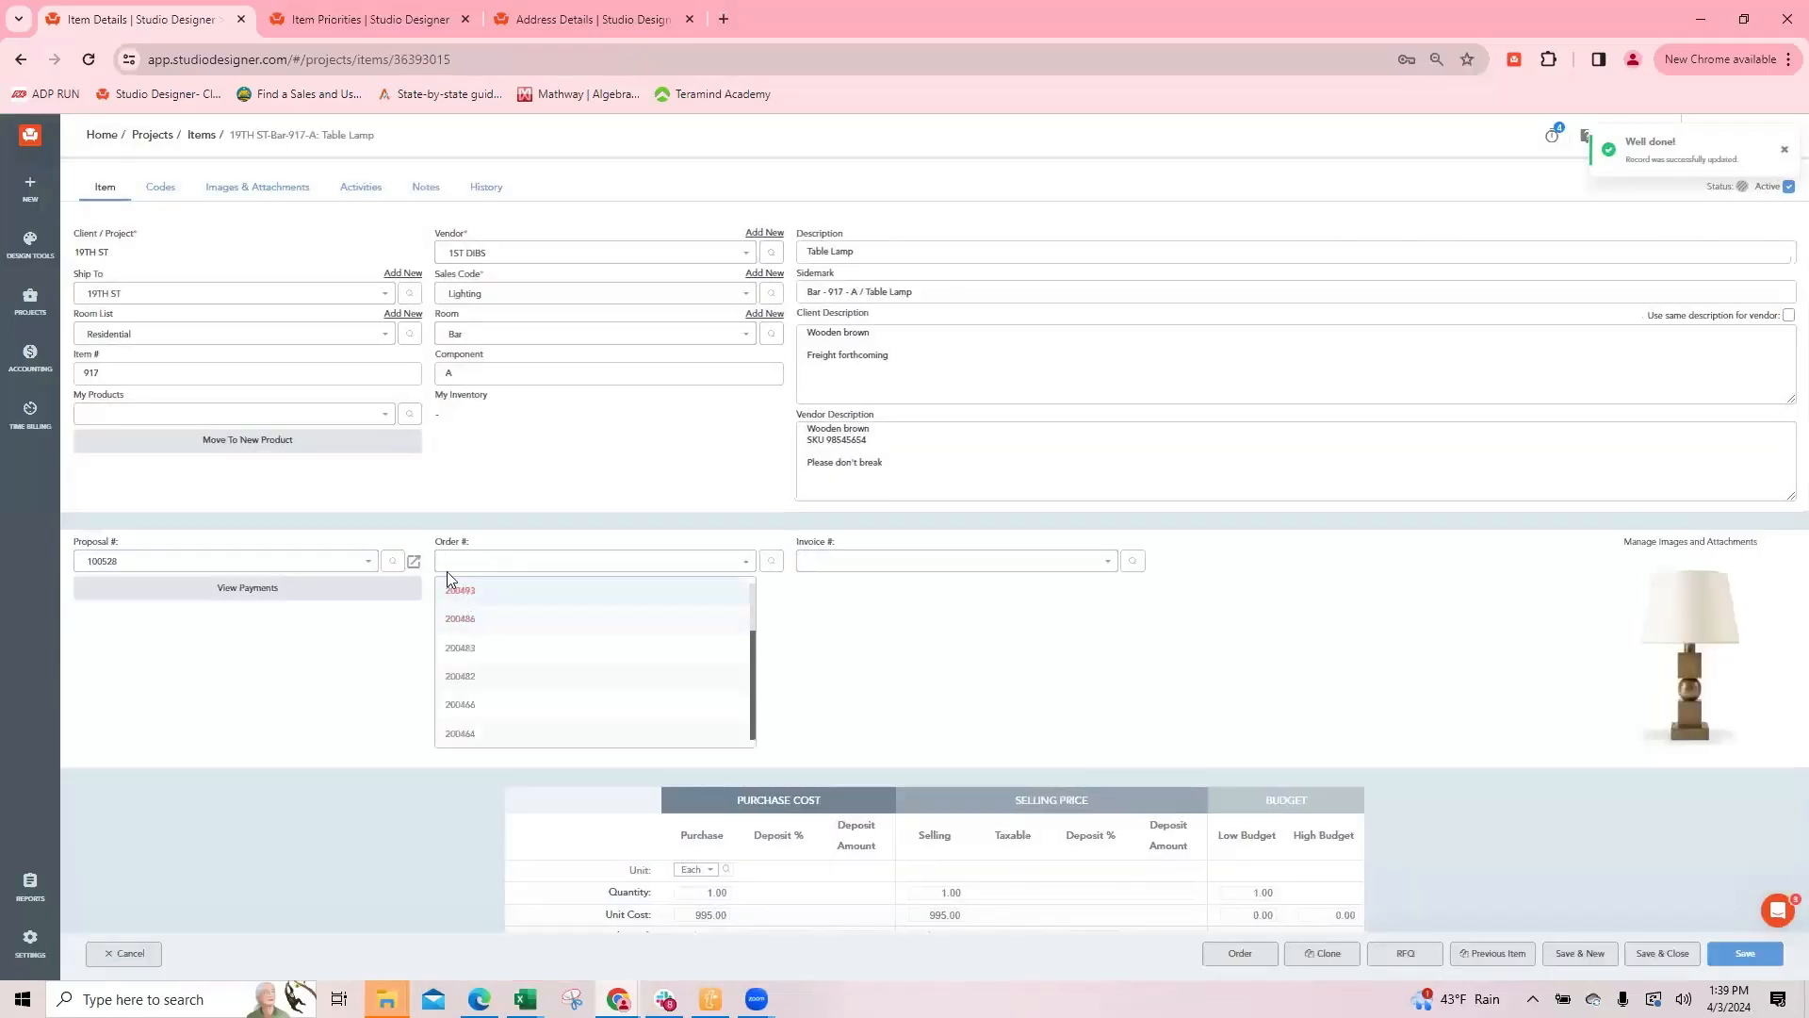
pyautogui.click(454, 582)
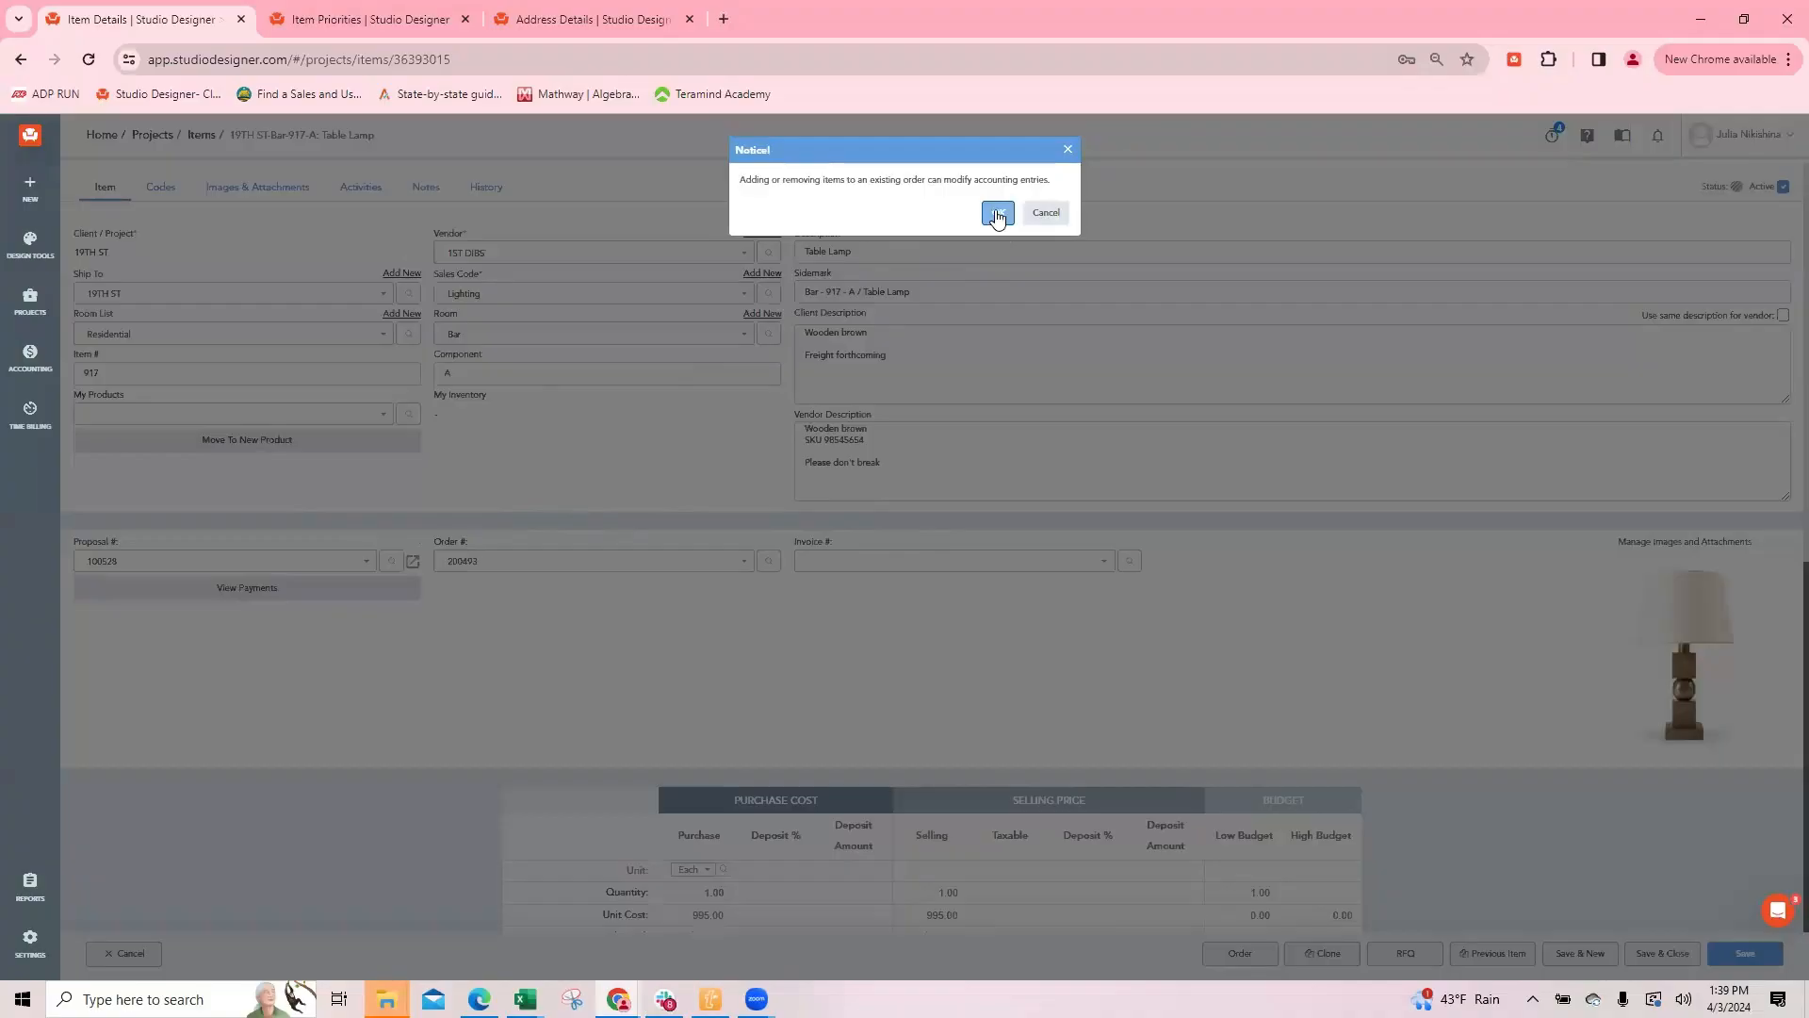
pyautogui.click(998, 215)
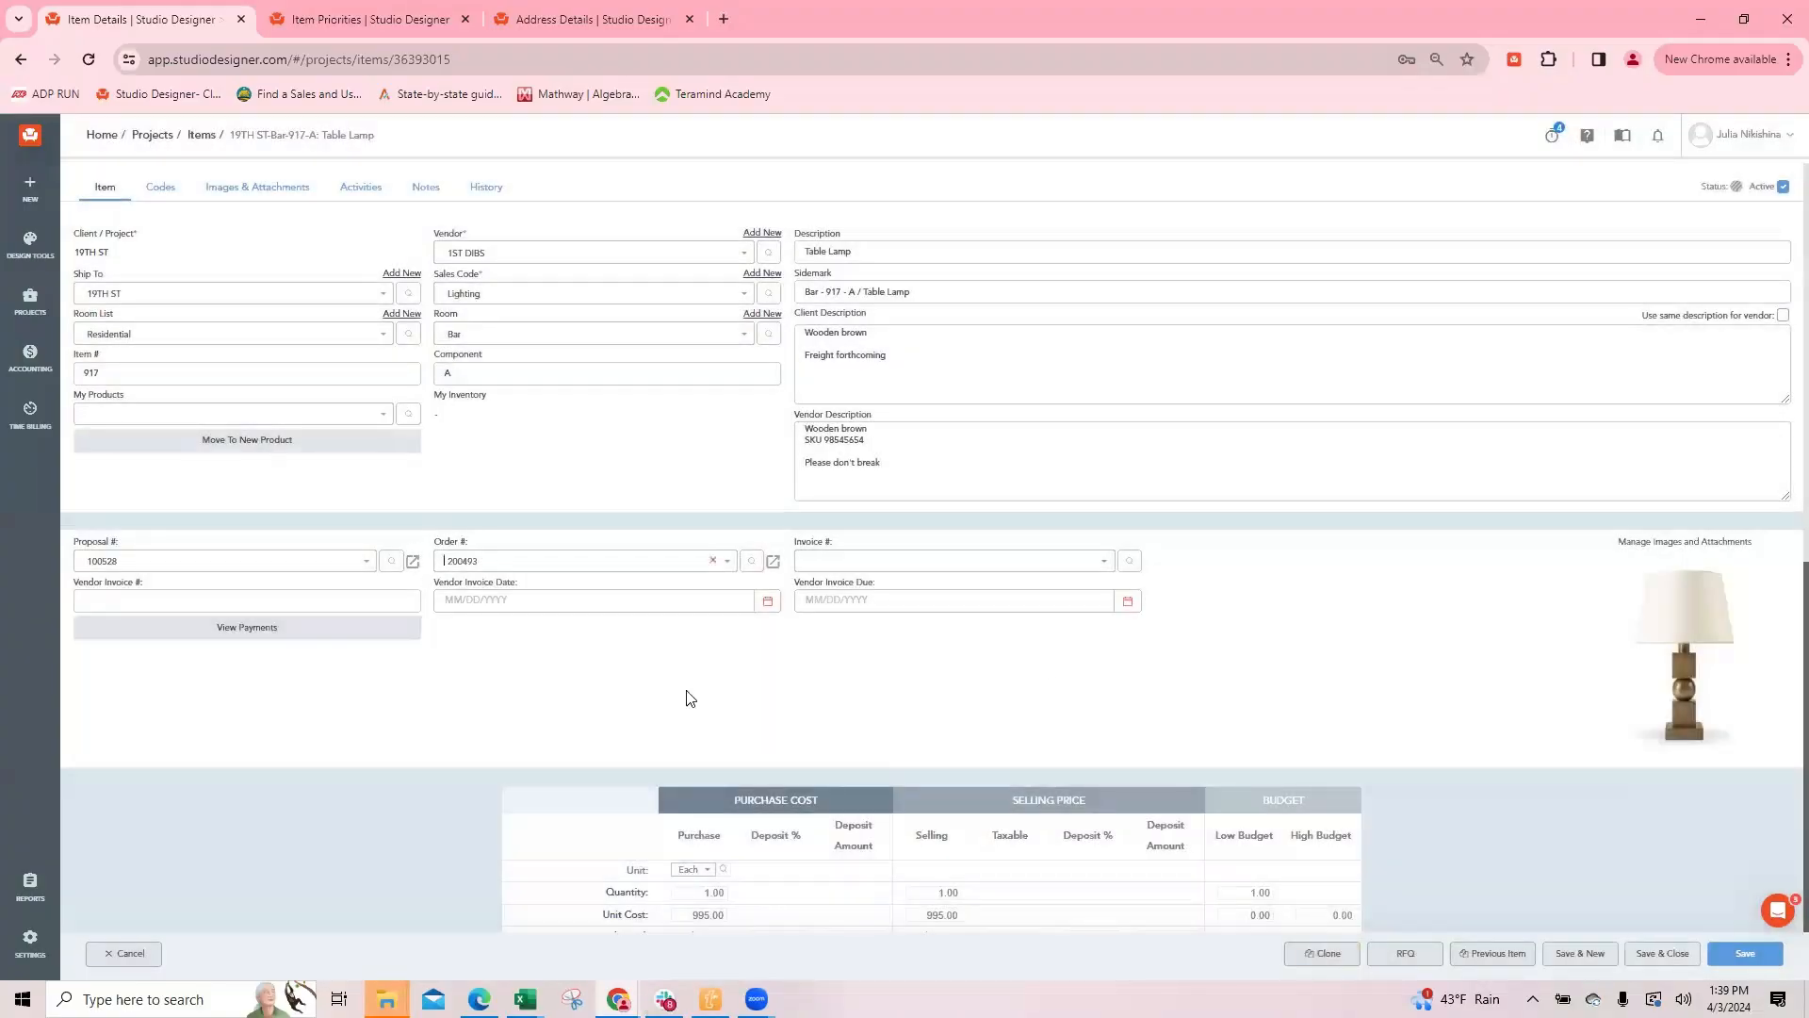
# Step: Save and close the table lamp, and review its combined order with the light before returning to the items list
pyautogui.click(1662, 952)
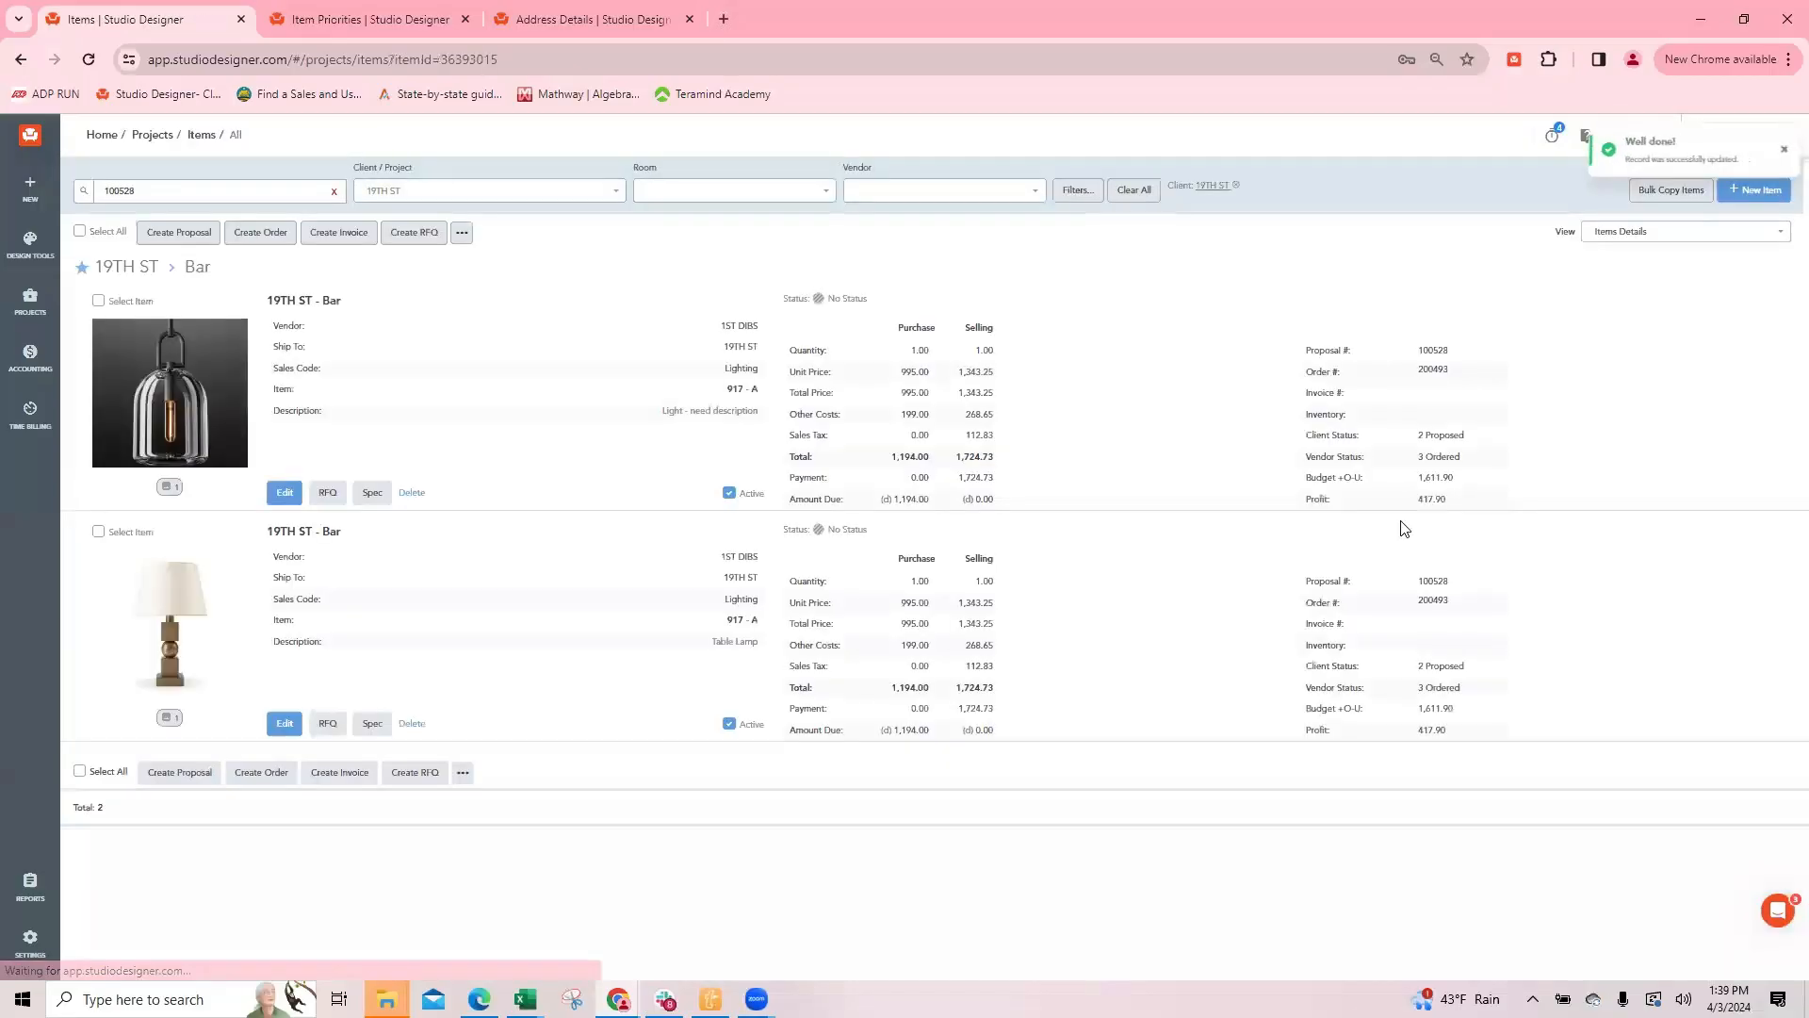
pyautogui.click(1440, 603)
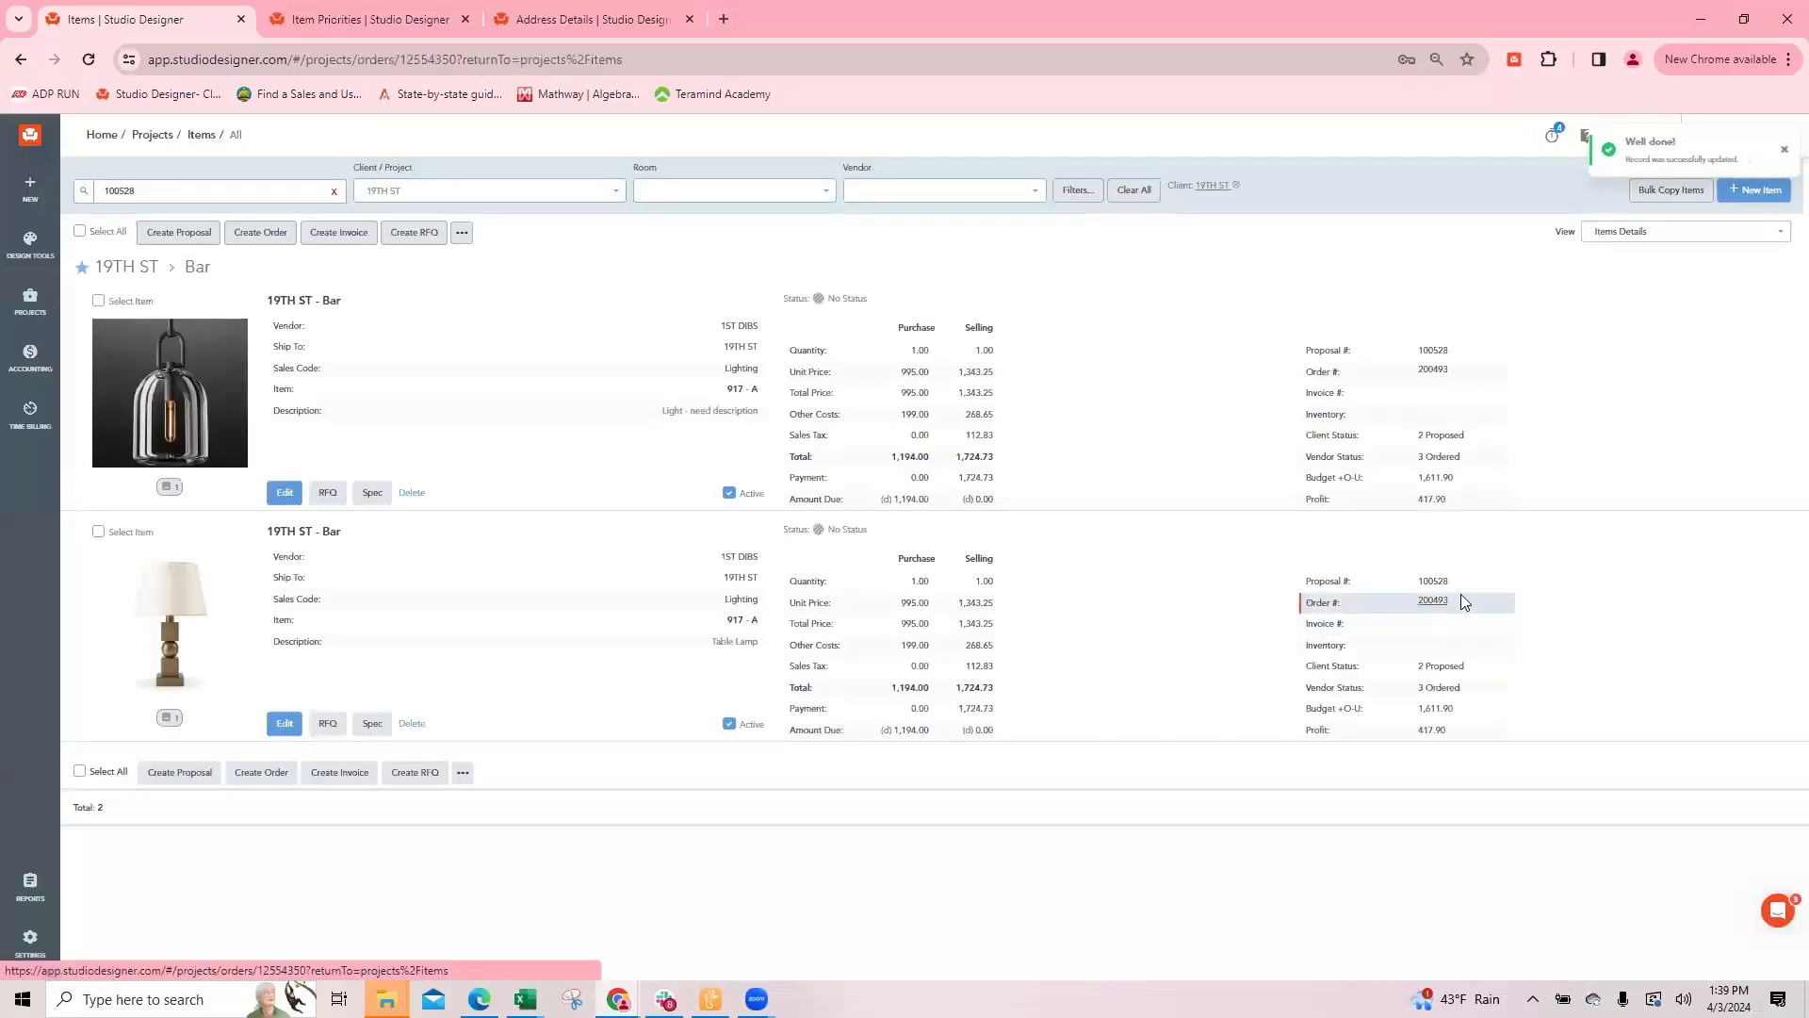
pyautogui.scroll(-7, 995, 513)
pyautogui.scroll(7, 752, 476)
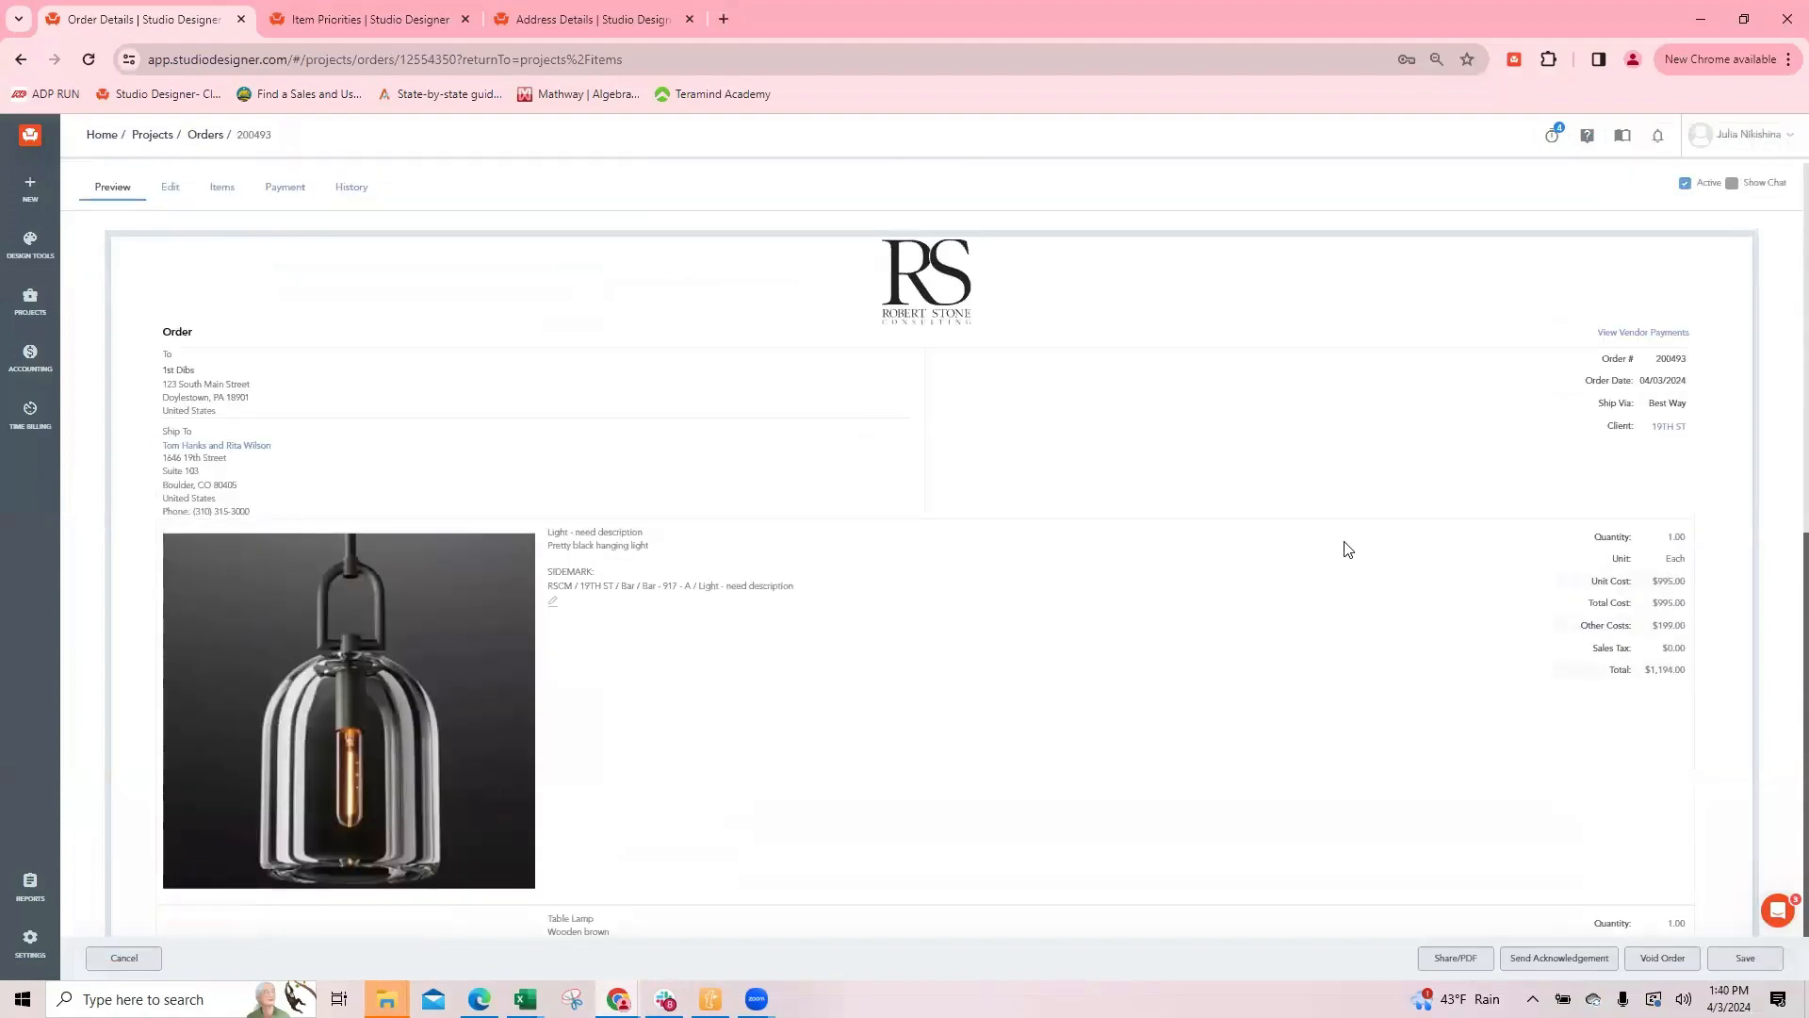
pyautogui.click(119, 957)
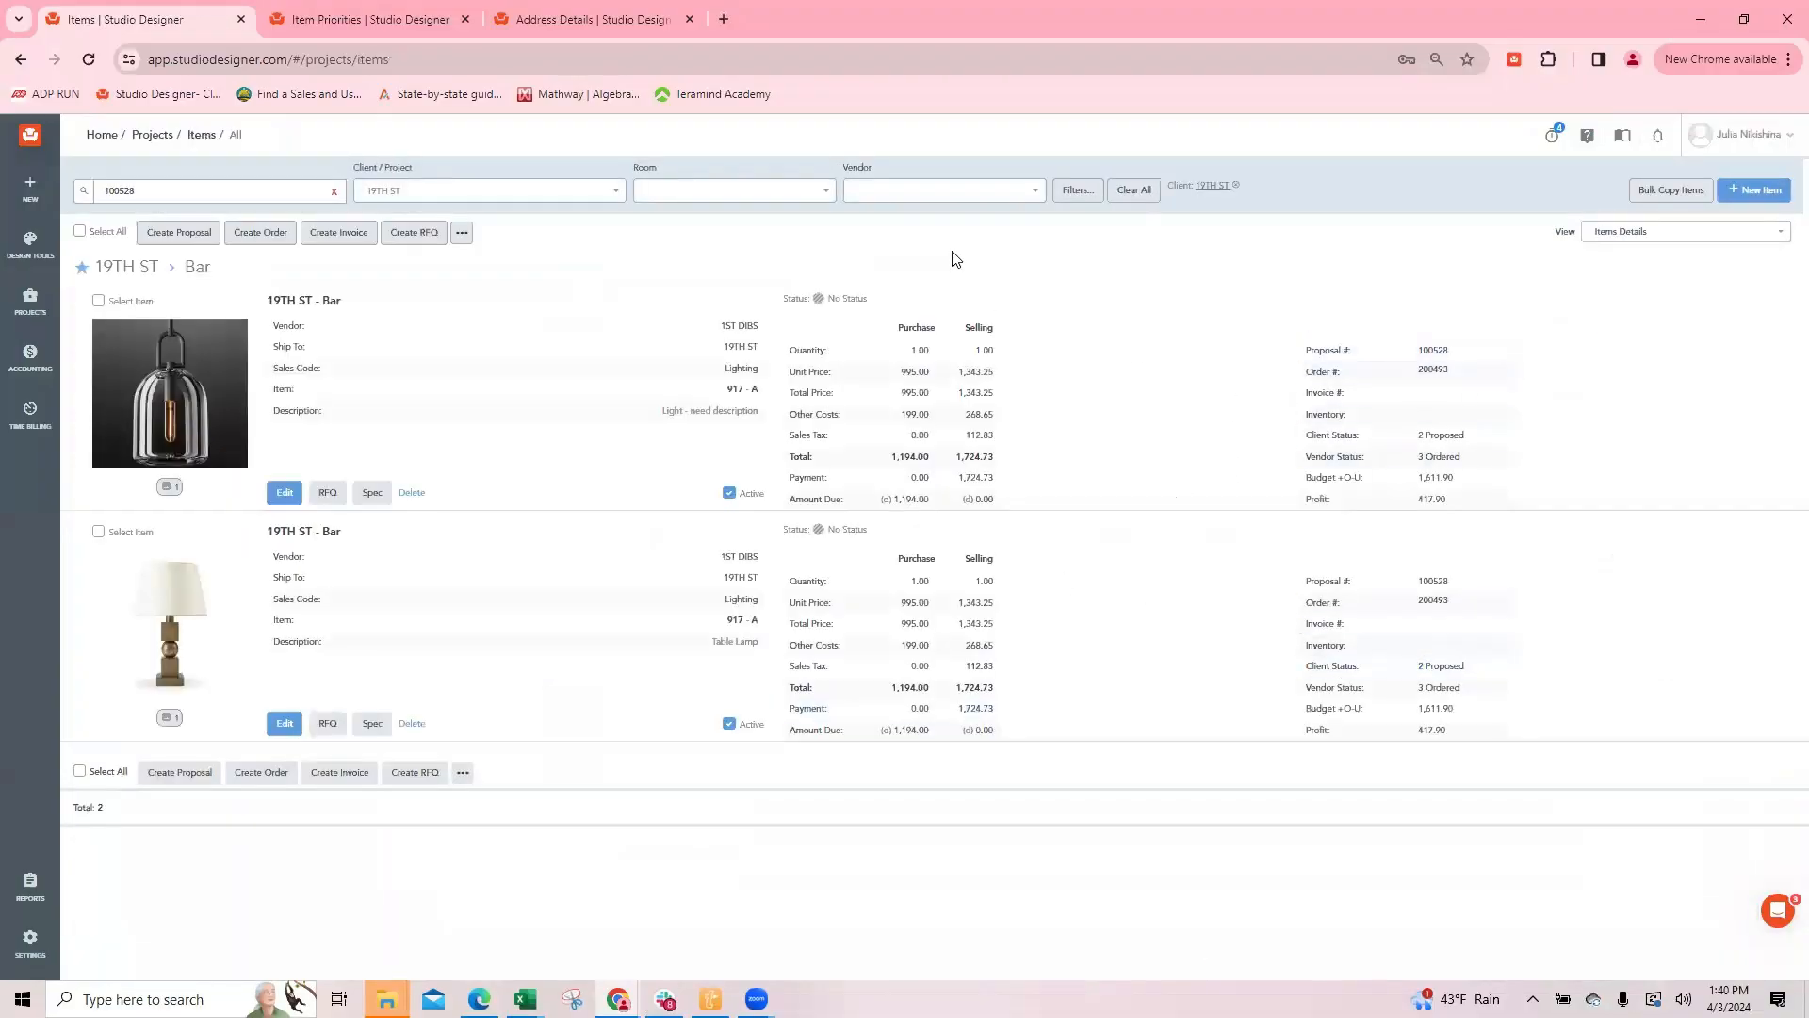
# Step: Set the light's status color to PO Approve
pyautogui.click(818, 298)
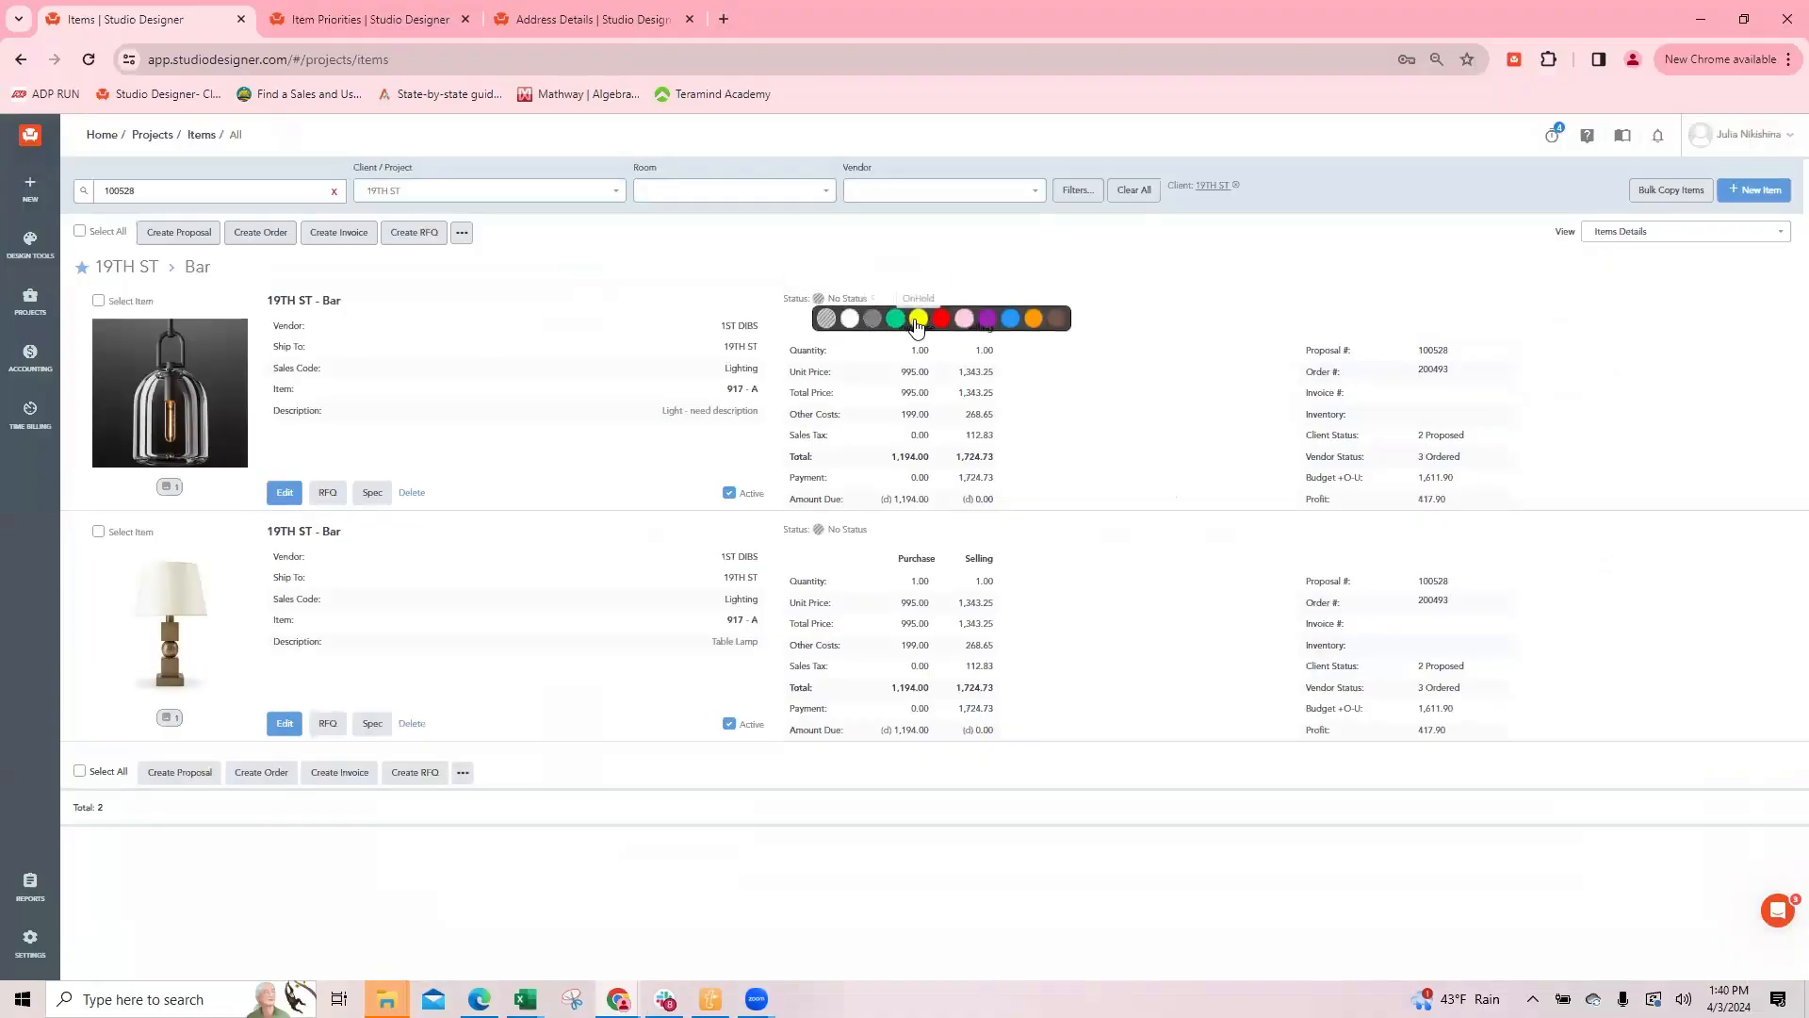
pyautogui.click(965, 320)
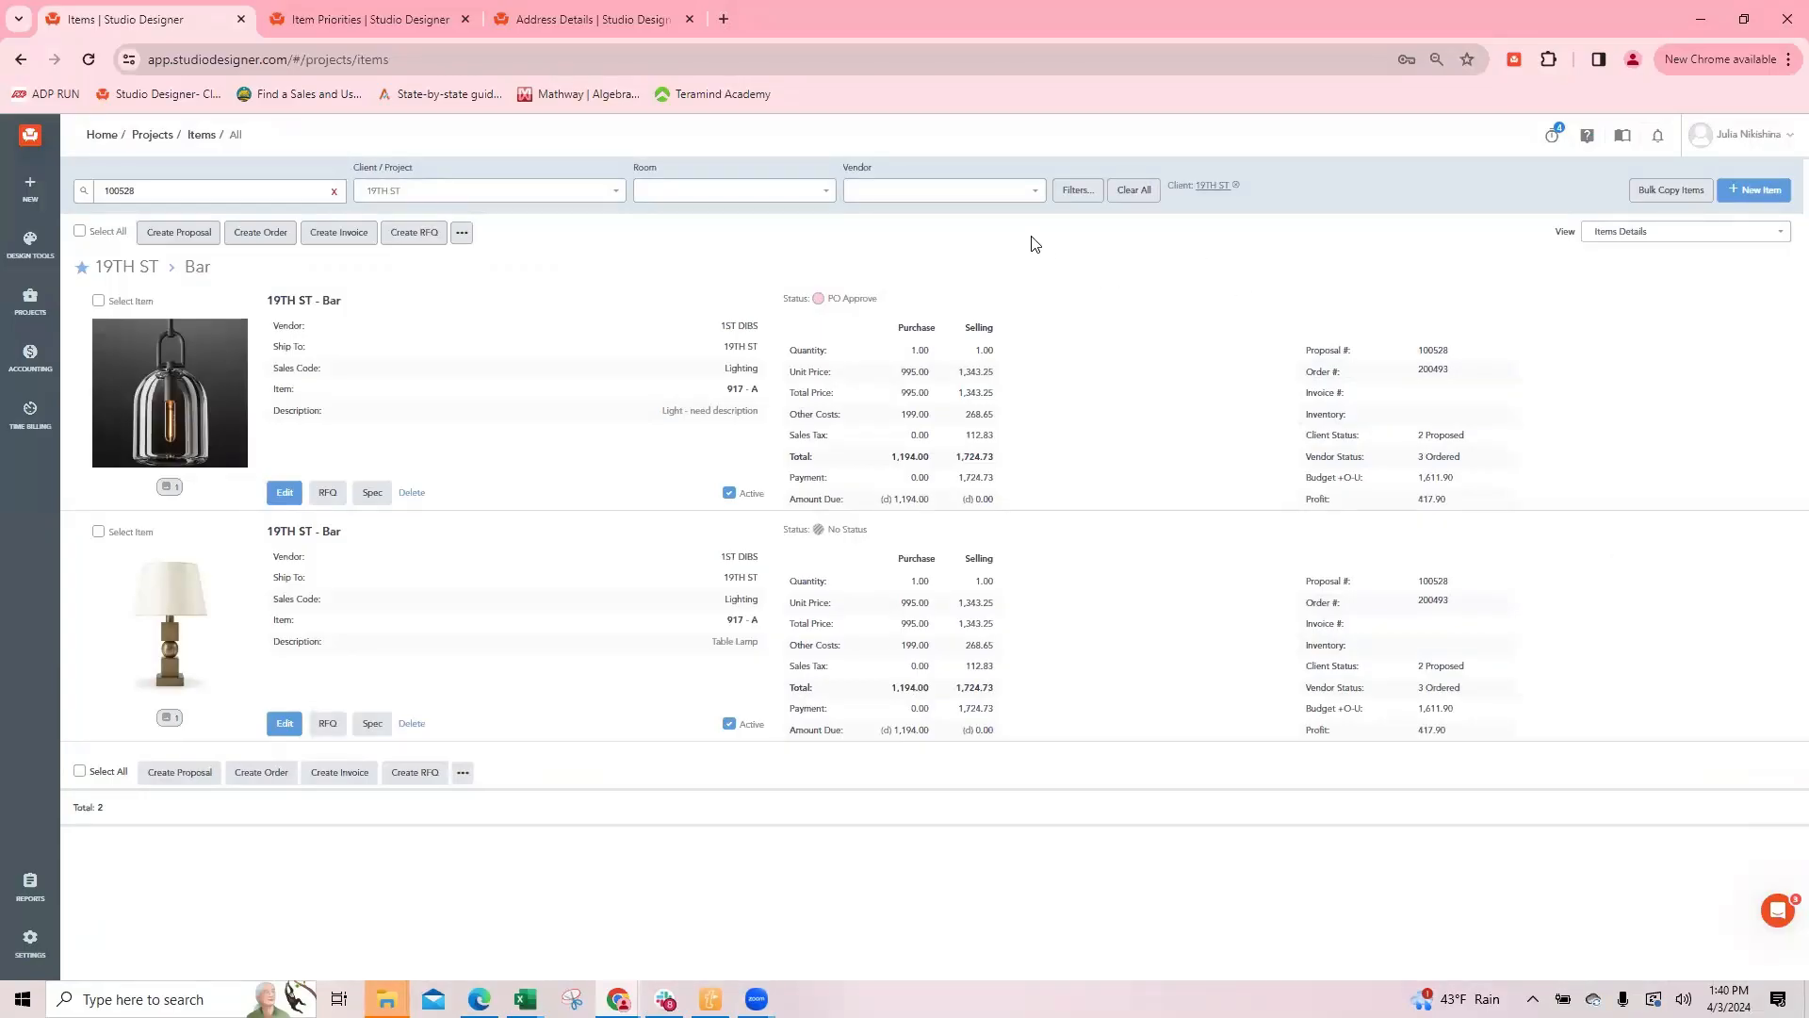
# Step: Open the light's order, review its PDF preview and vendor email draft, and return to the items list without sending
pyautogui.click(1433, 369)
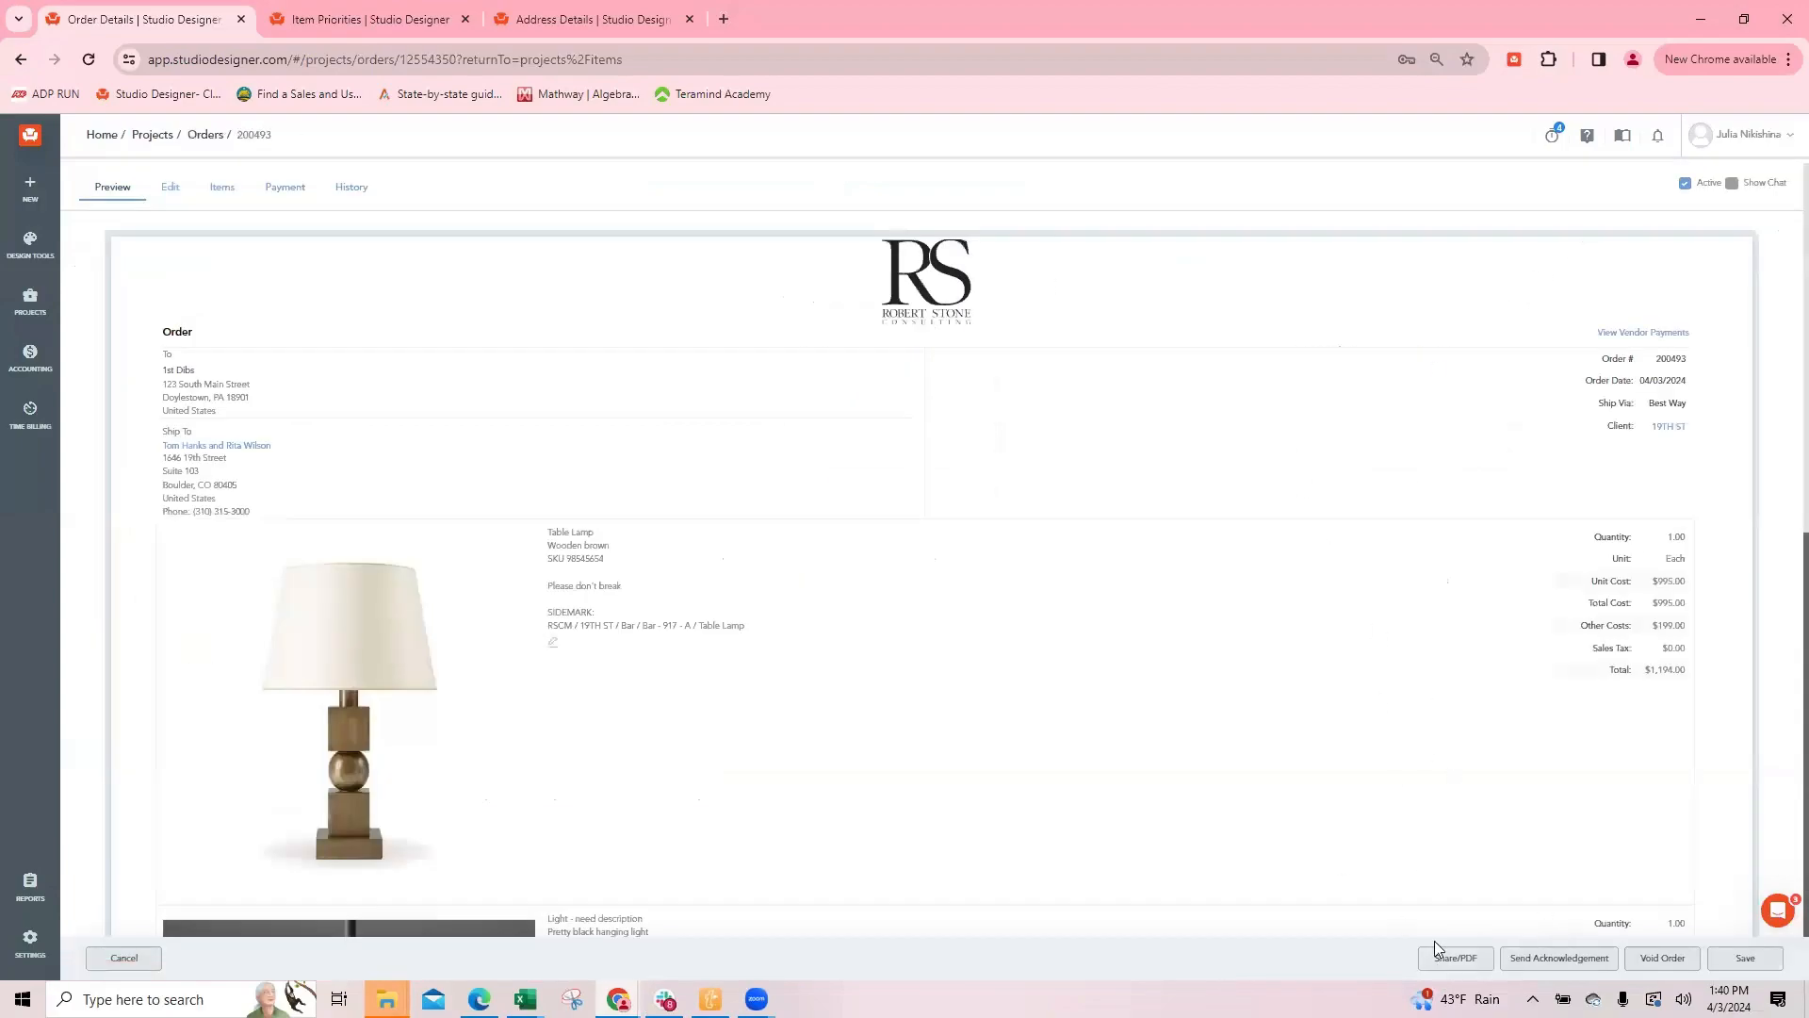
pyautogui.click(1471, 961)
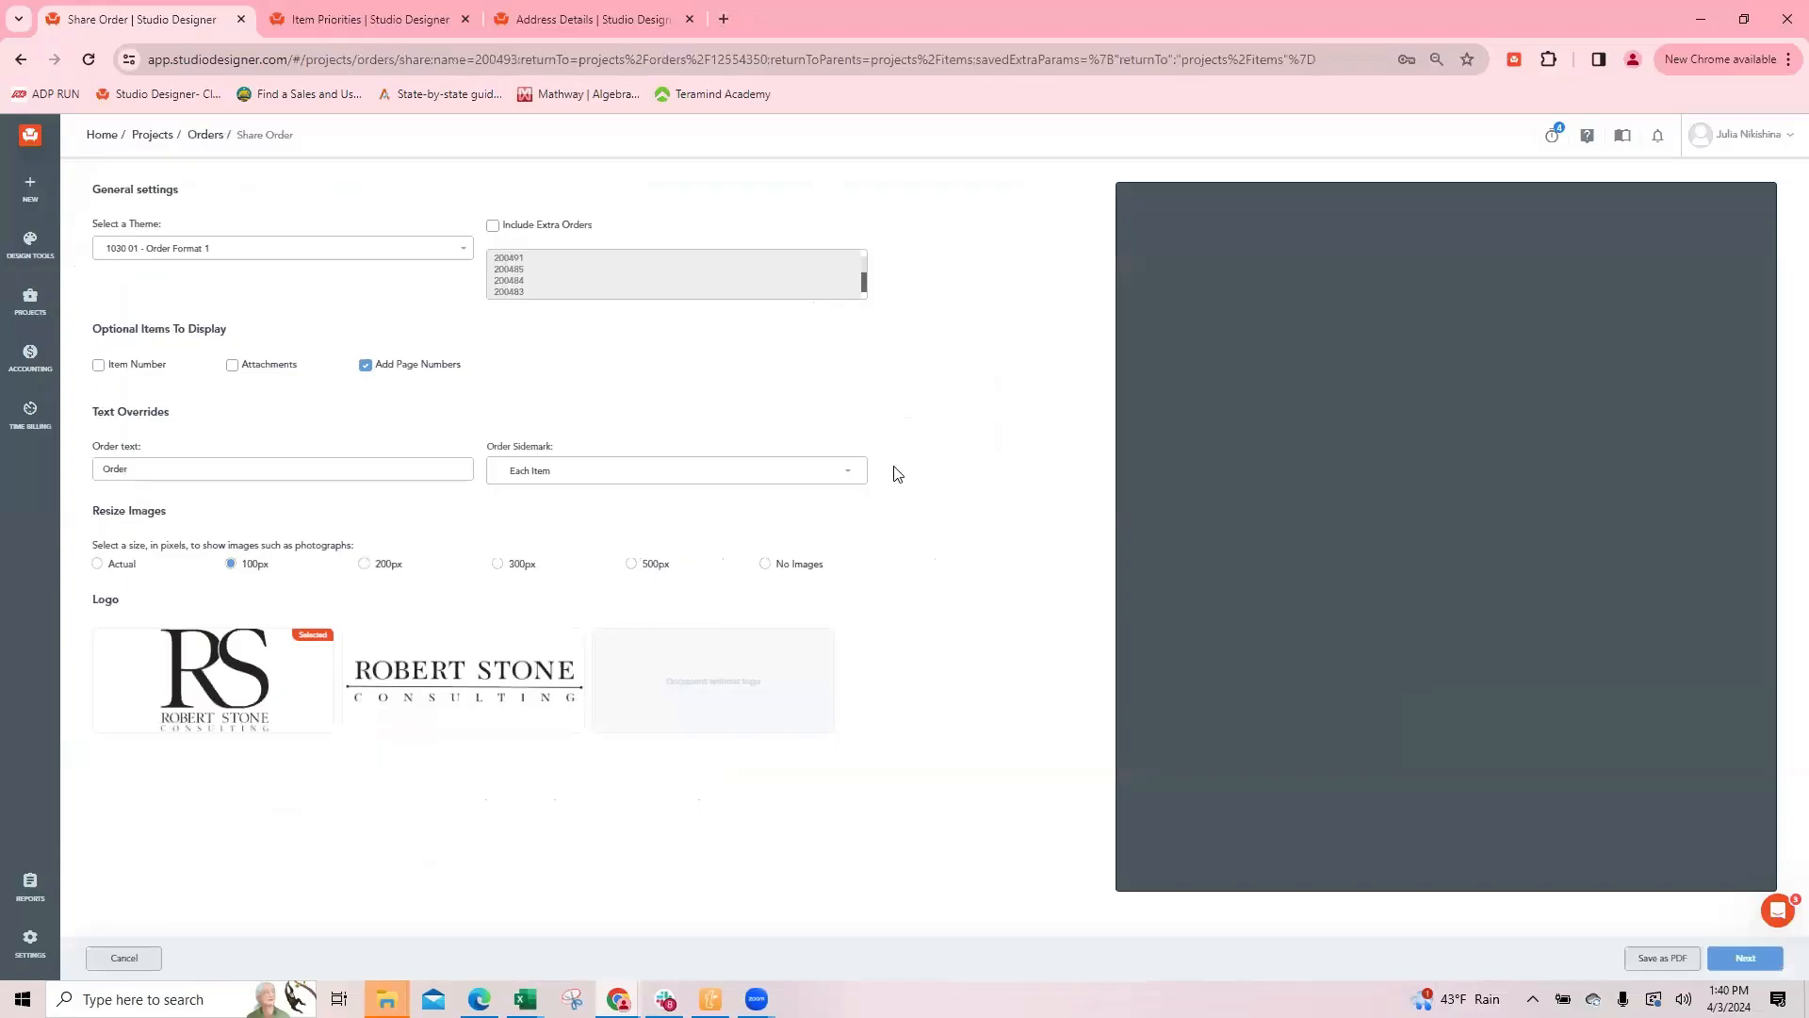
pyautogui.scroll(-4, 1448, 612)
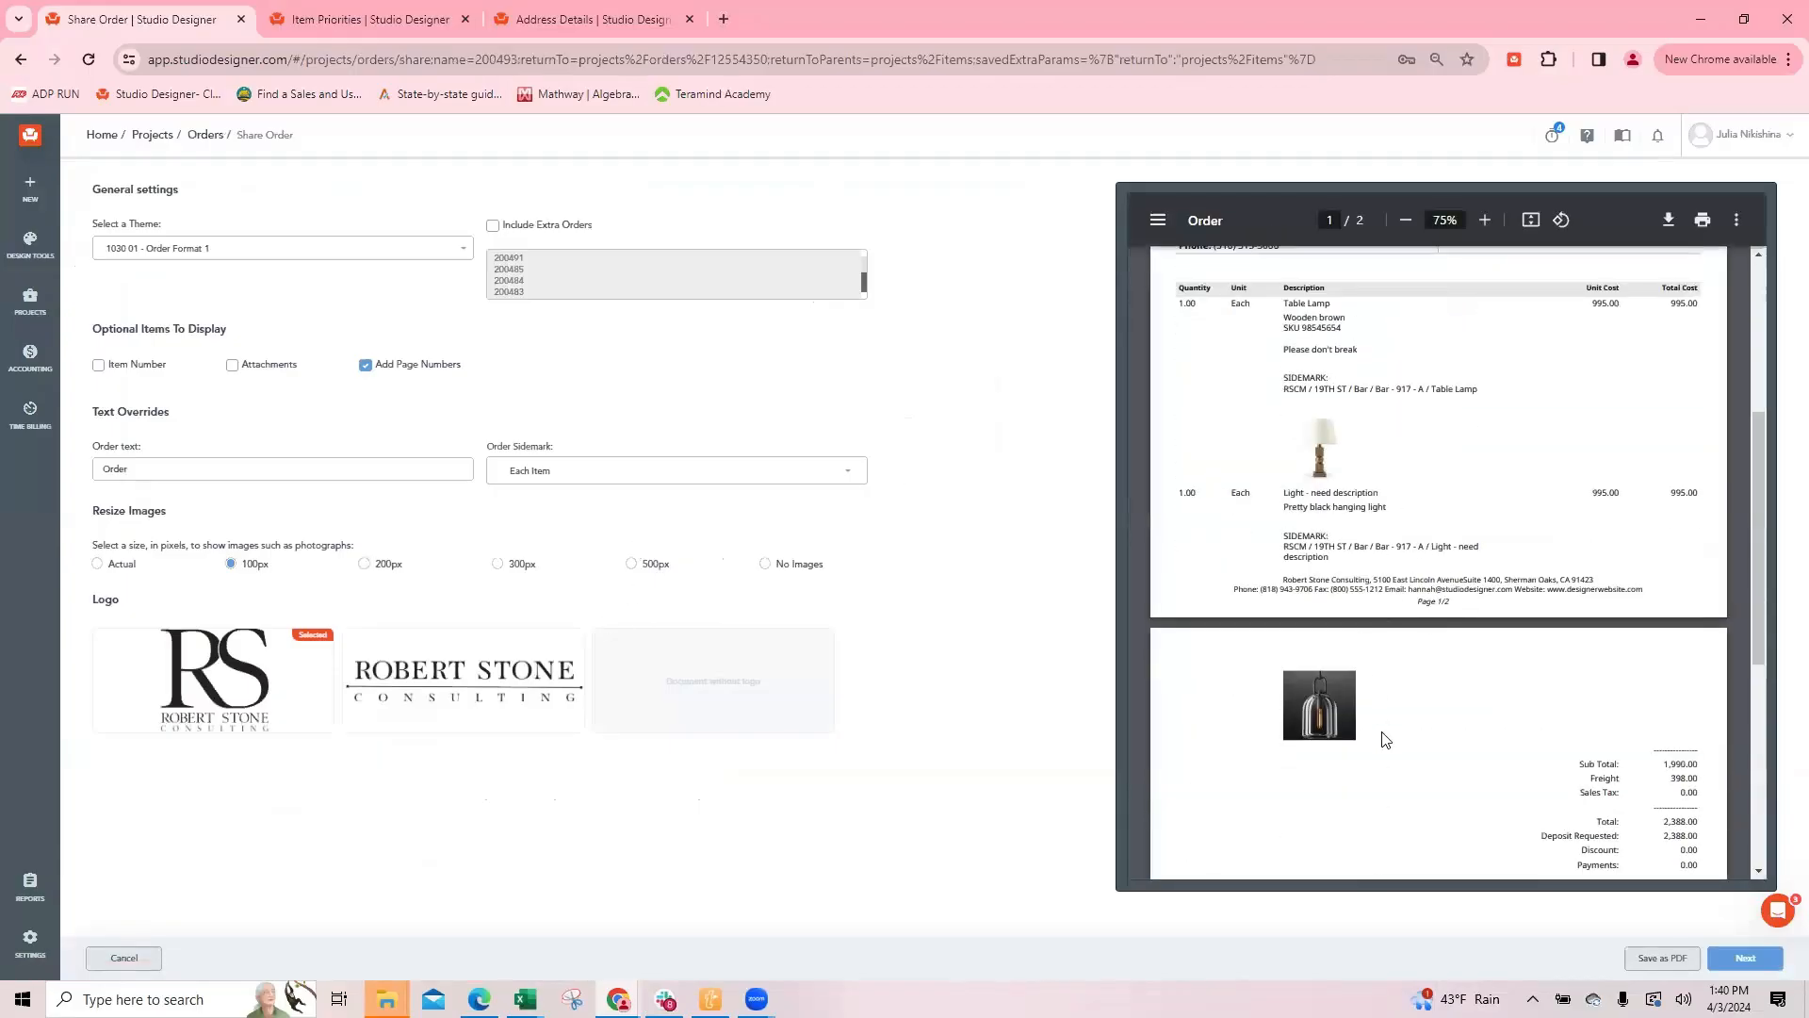
pyautogui.scroll(1, 1439, 617)
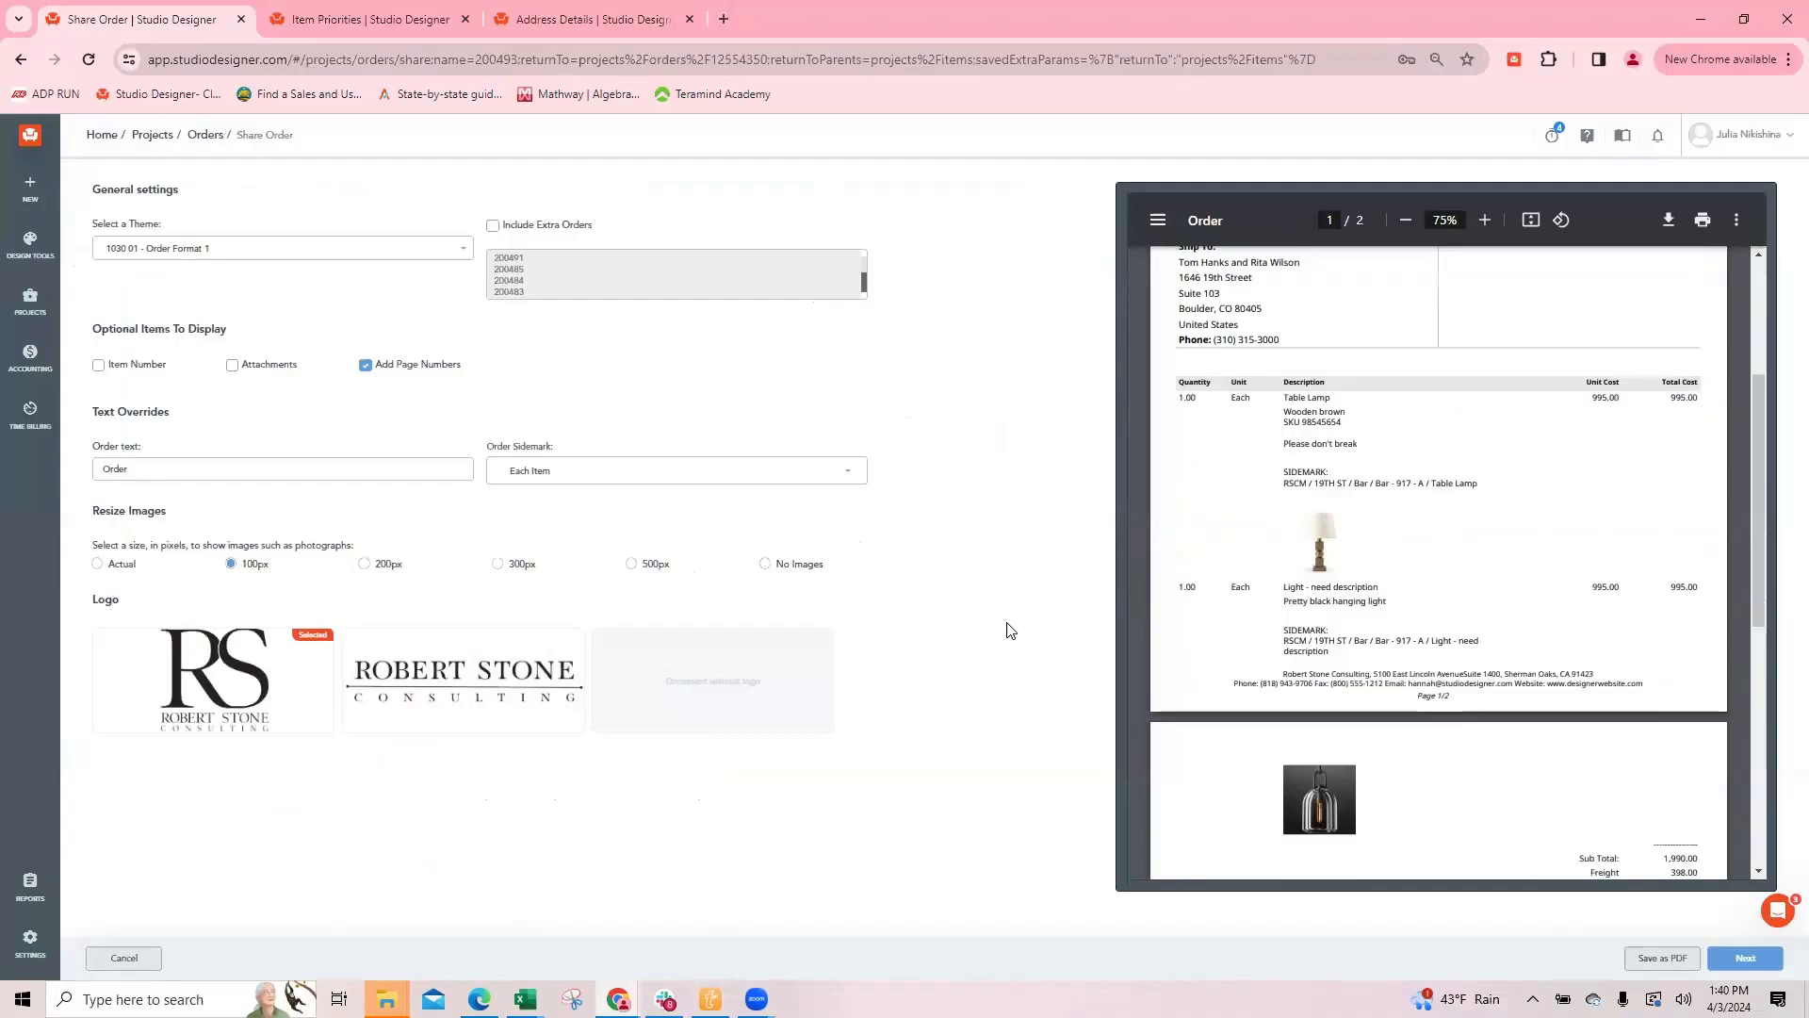
pyautogui.click(1741, 957)
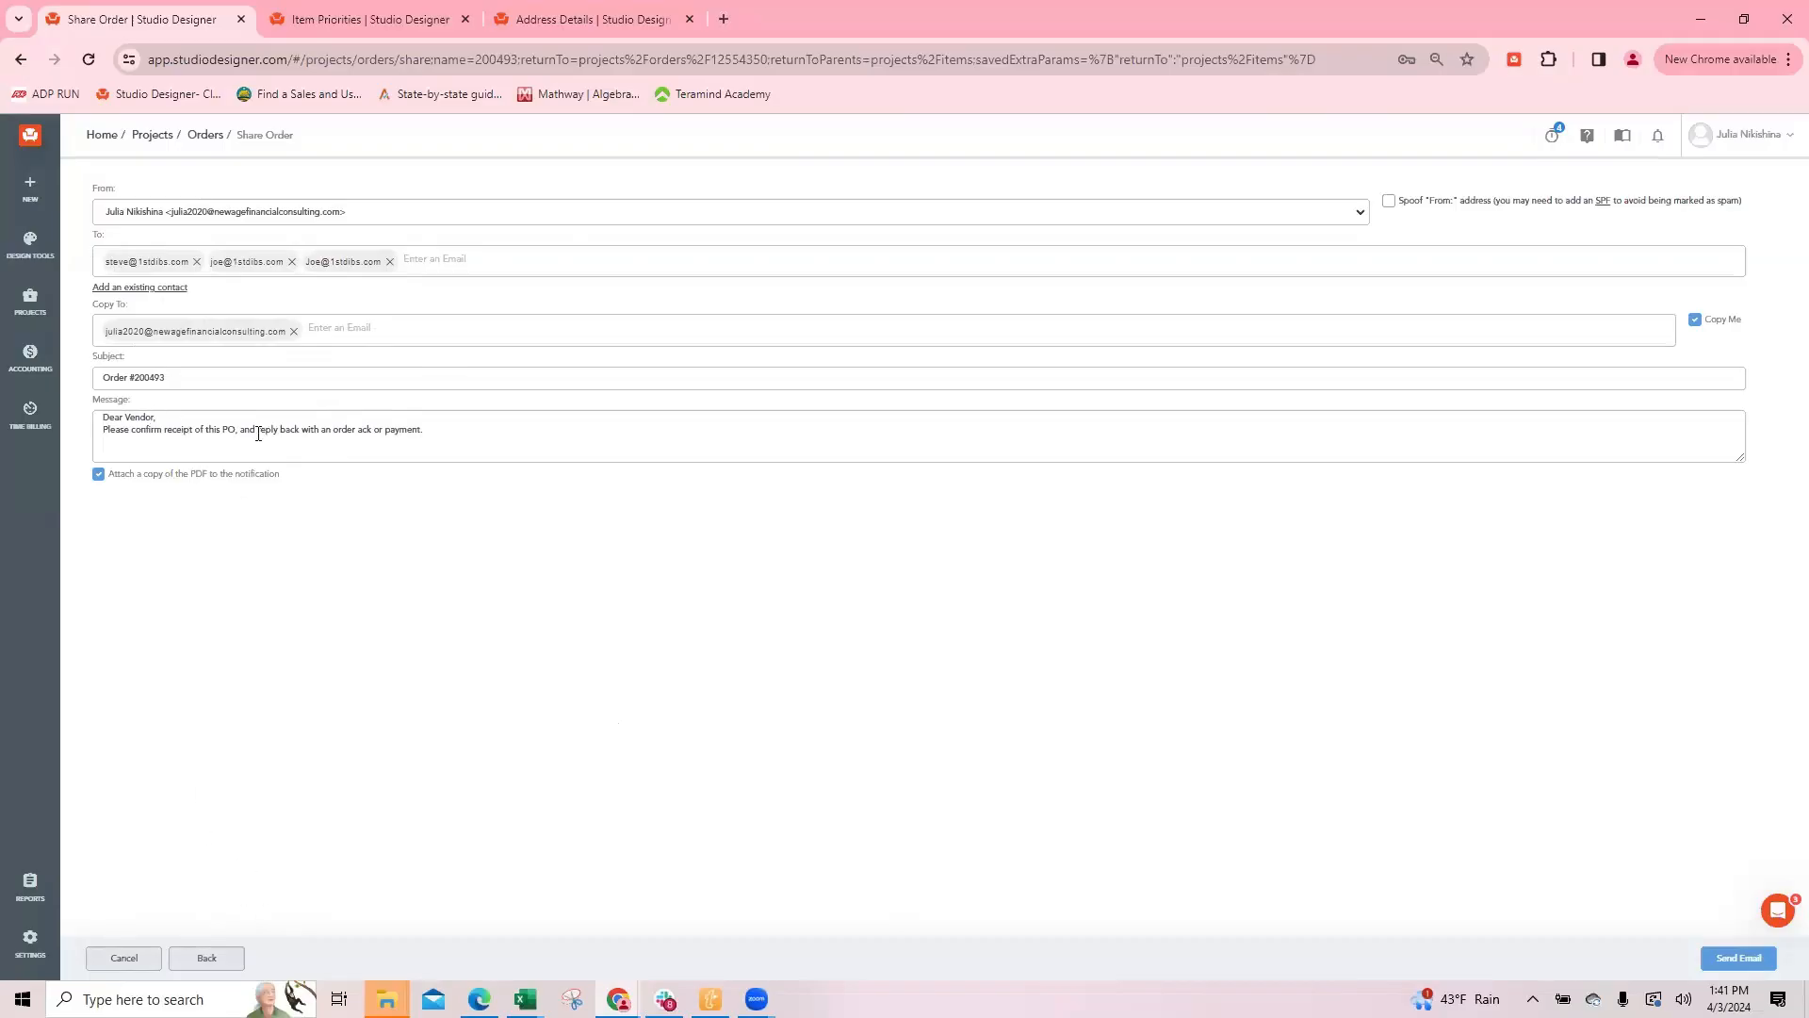
pyautogui.click(124, 958)
pyautogui.click(124, 958)
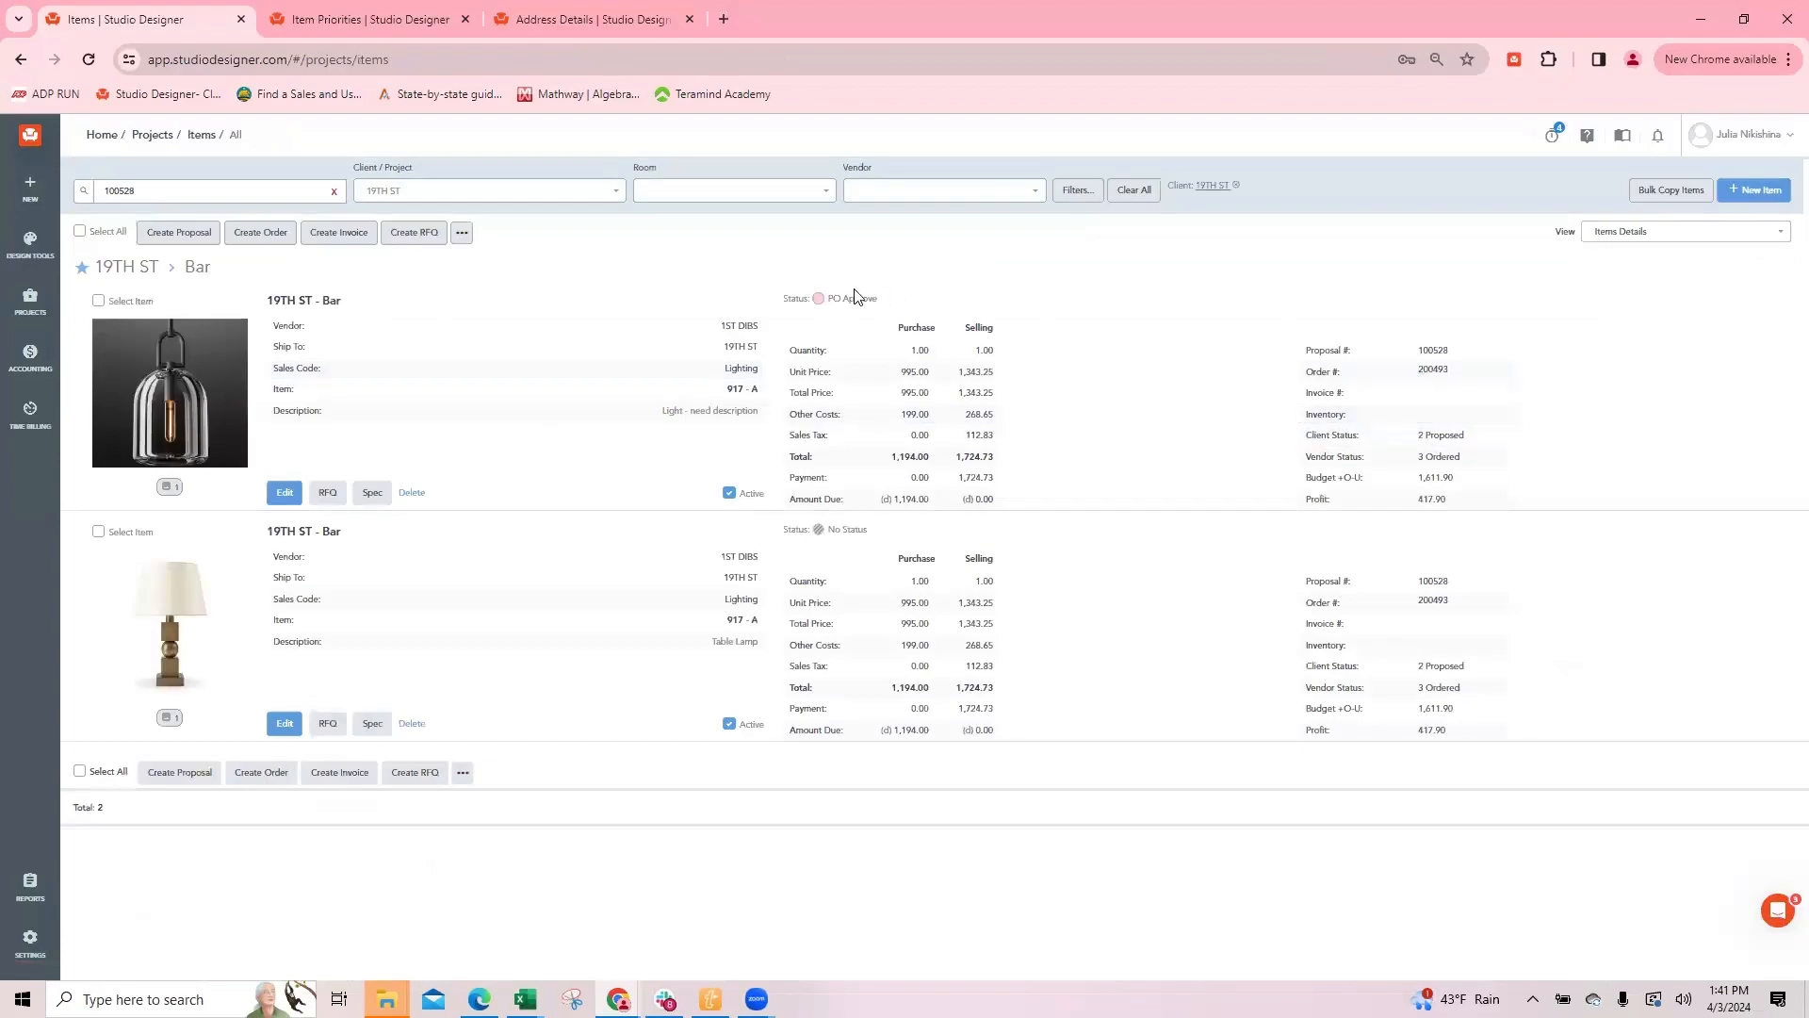
# Step: Bulk update both 19TH ST Bar items to the Backorder priority
pyautogui.click(818, 298)
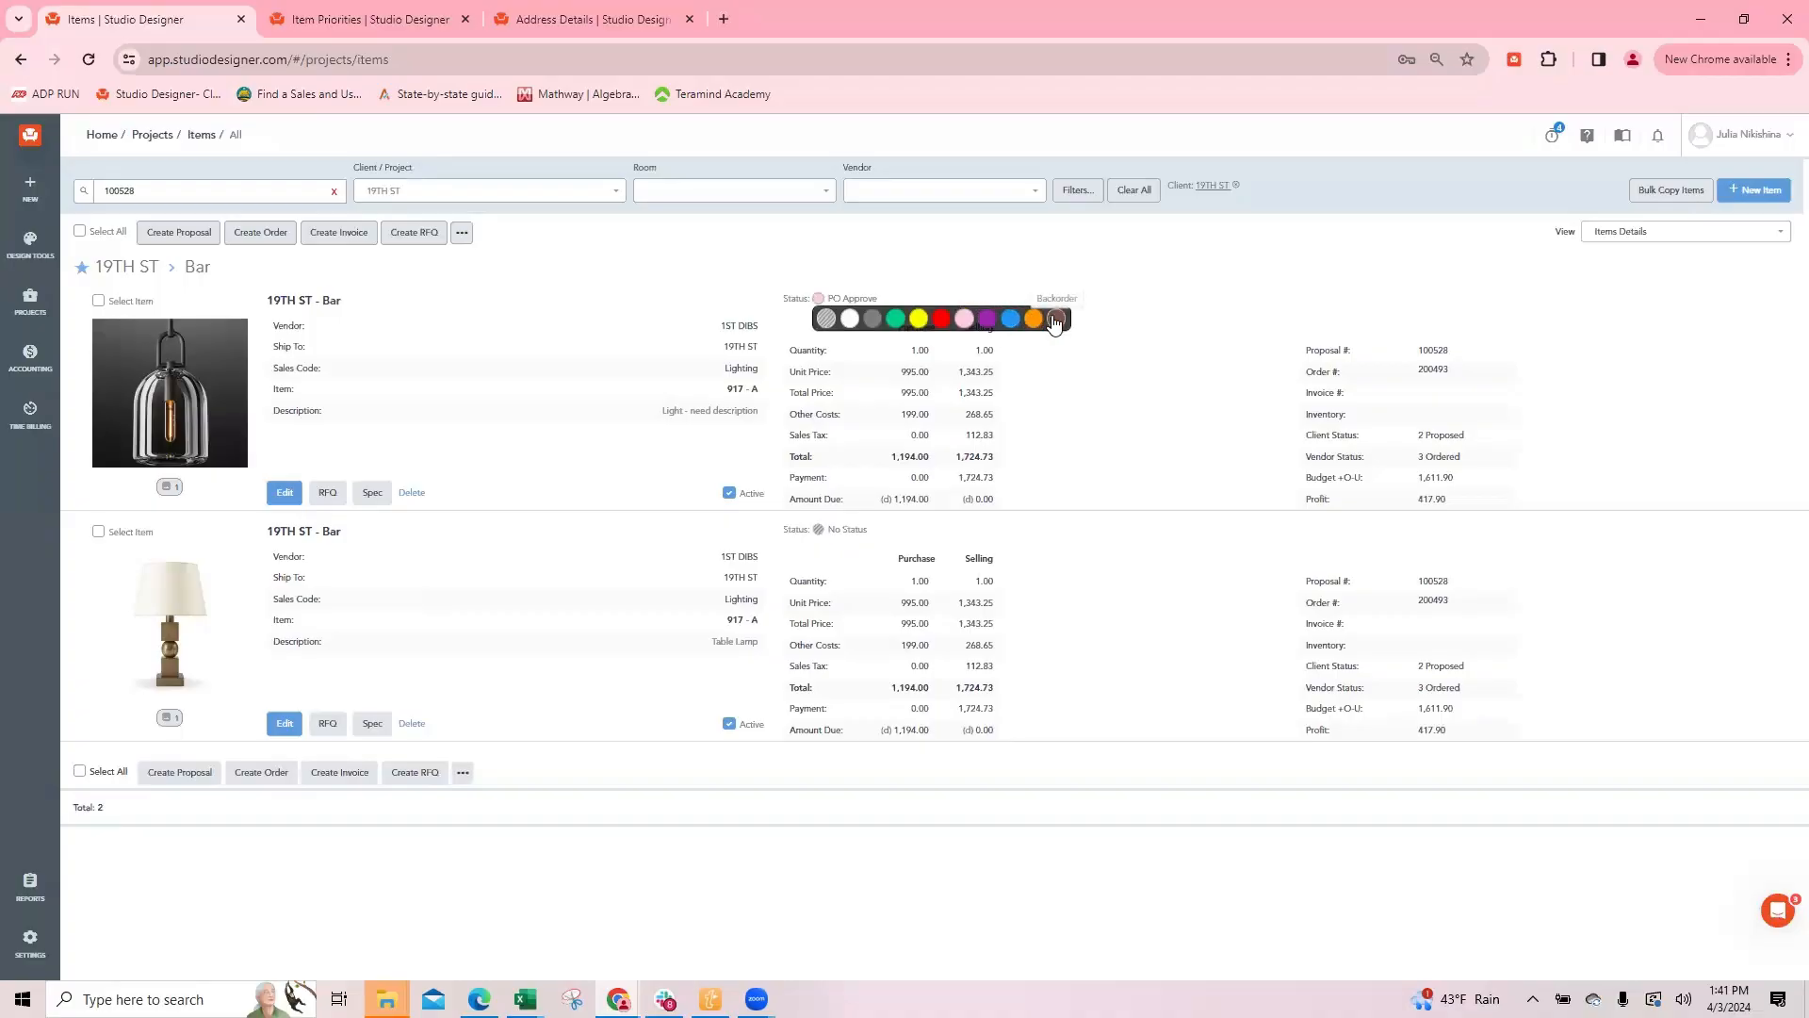
pyautogui.click(703, 256)
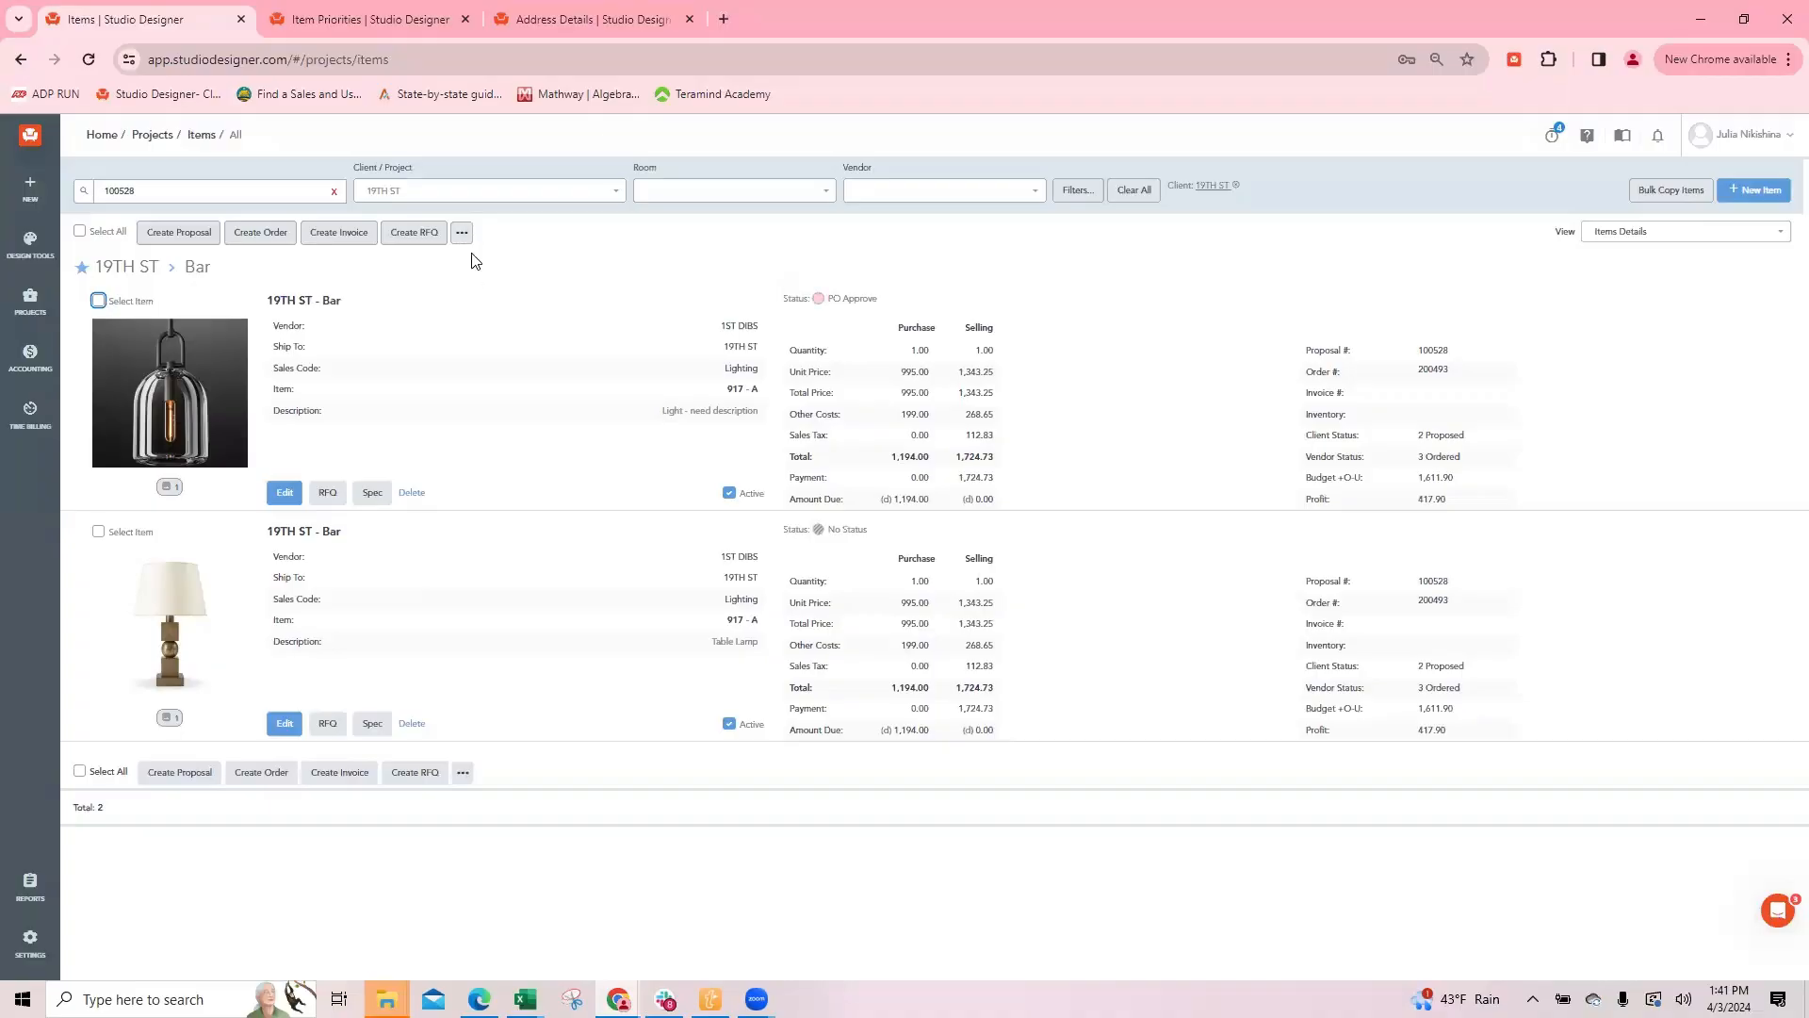
pyautogui.click(98, 300)
pyautogui.click(98, 532)
pyautogui.click(462, 232)
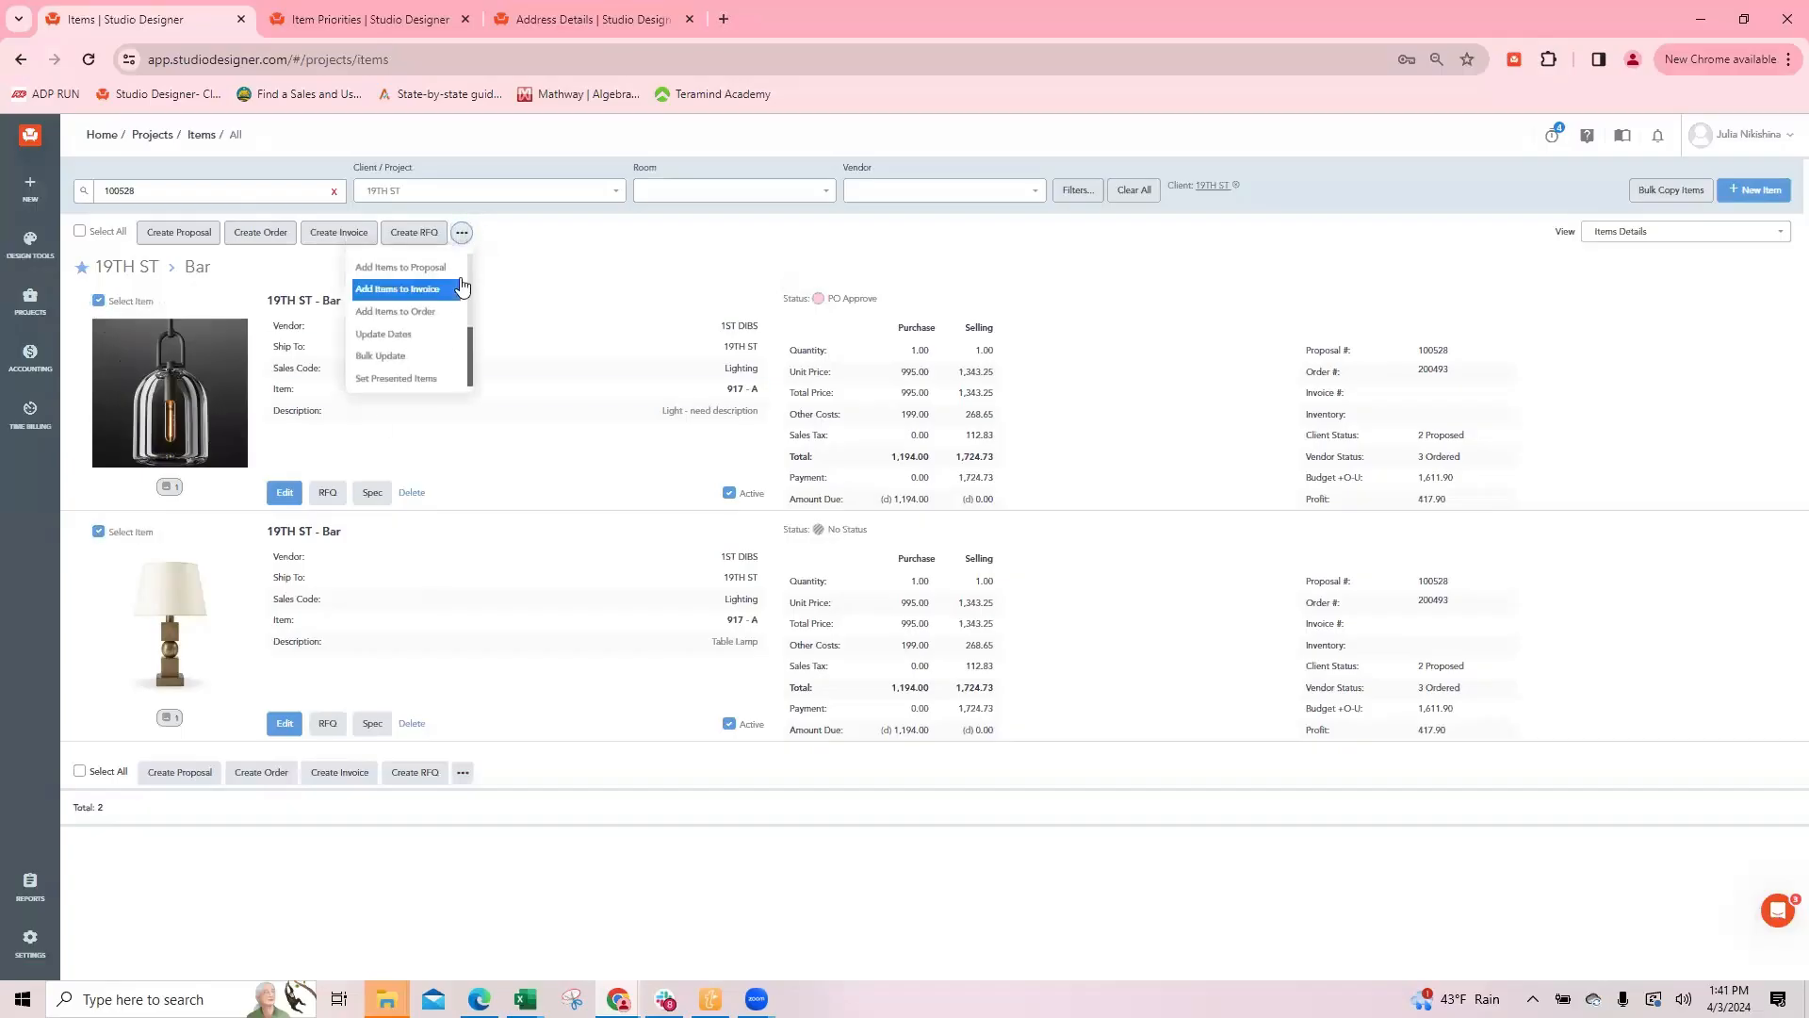
pyautogui.click(381, 356)
pyautogui.click(861, 198)
pyautogui.scroll(-2, 839, 297)
pyautogui.click(796, 369)
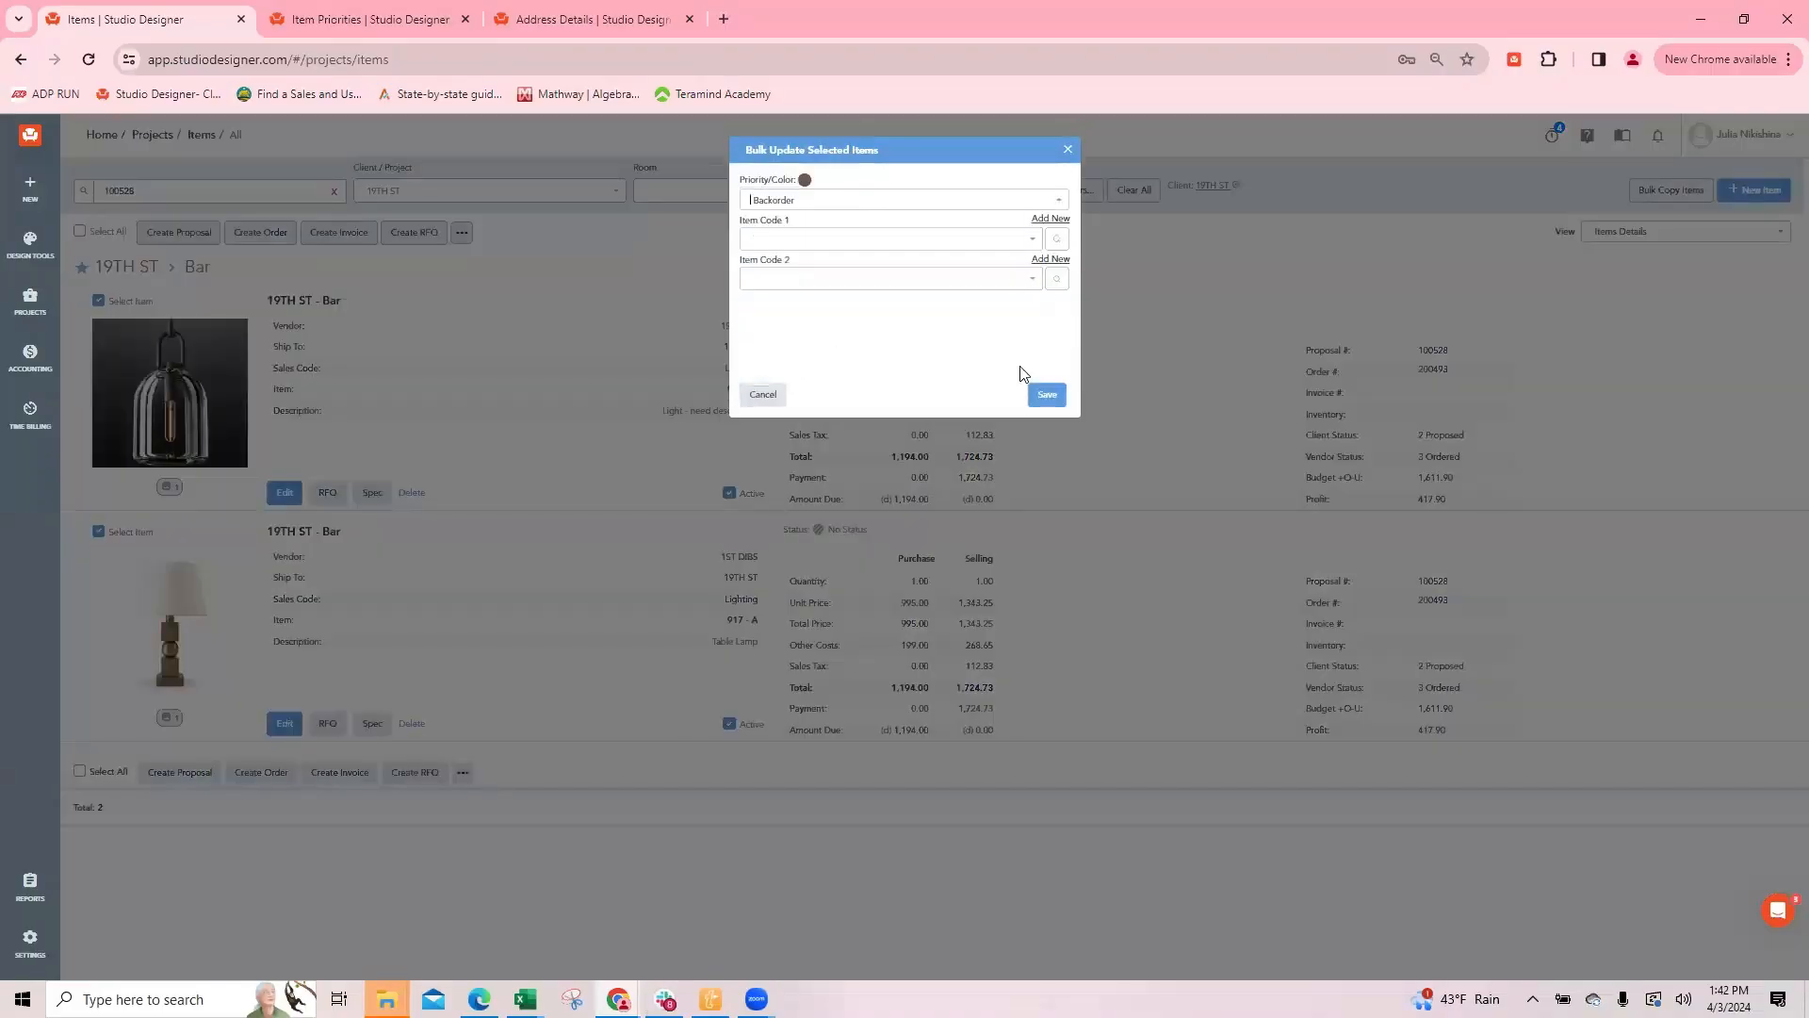
pyautogui.click(1047, 394)
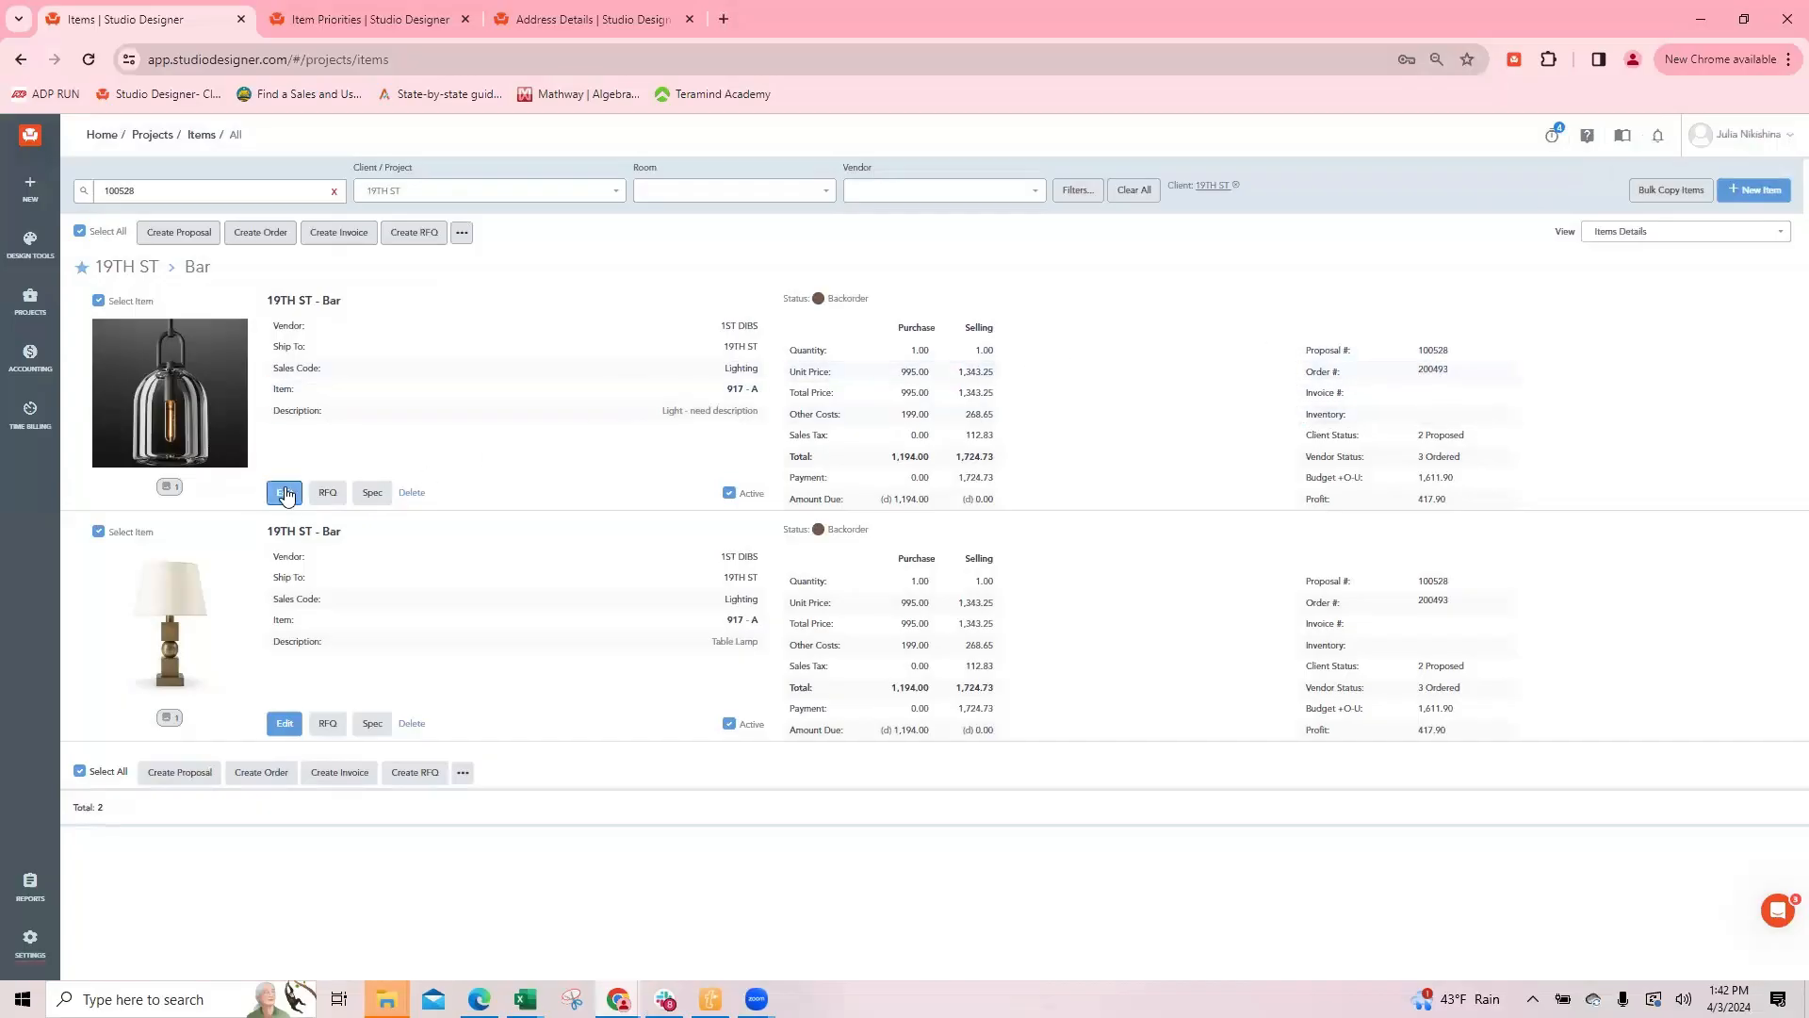
# Step: Open the light's item details at the purchase cost table
pyautogui.click(285, 495)
pyautogui.scroll(-3, 744, 576)
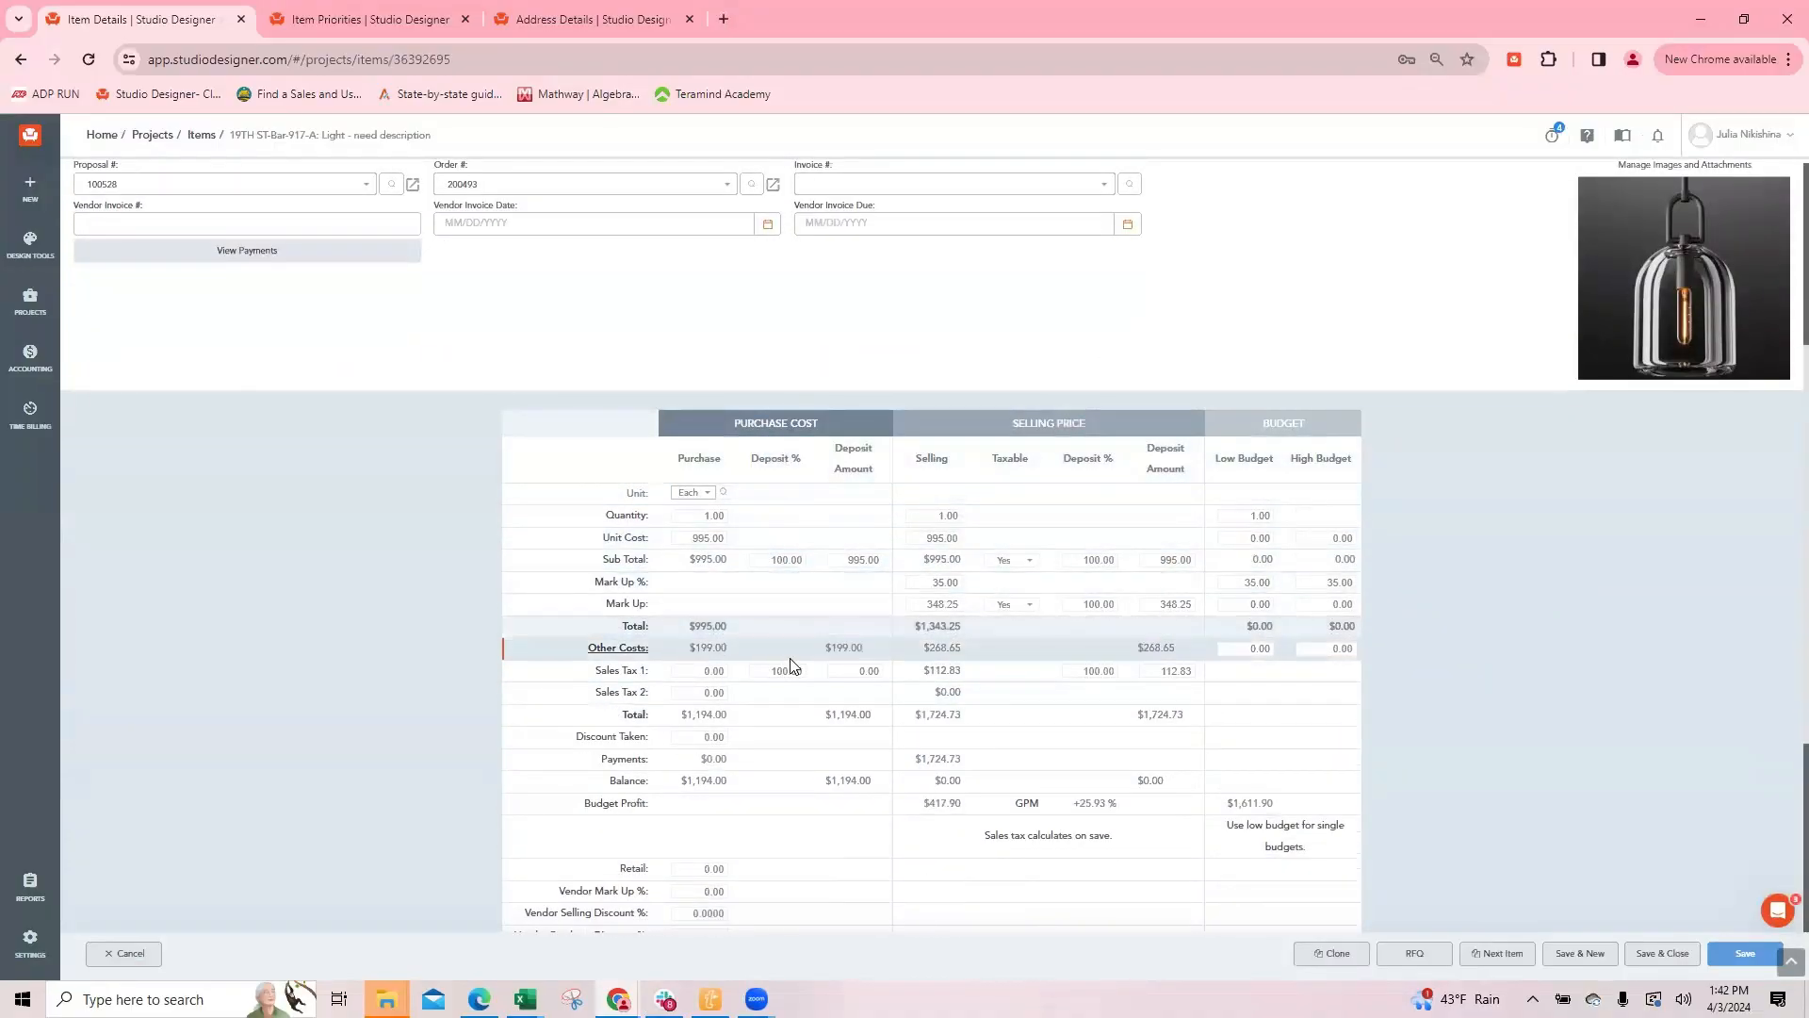
# Step: In the other Studio Designer tab, filter all addresses to vendors and search for 1st
pyautogui.click(366, 17)
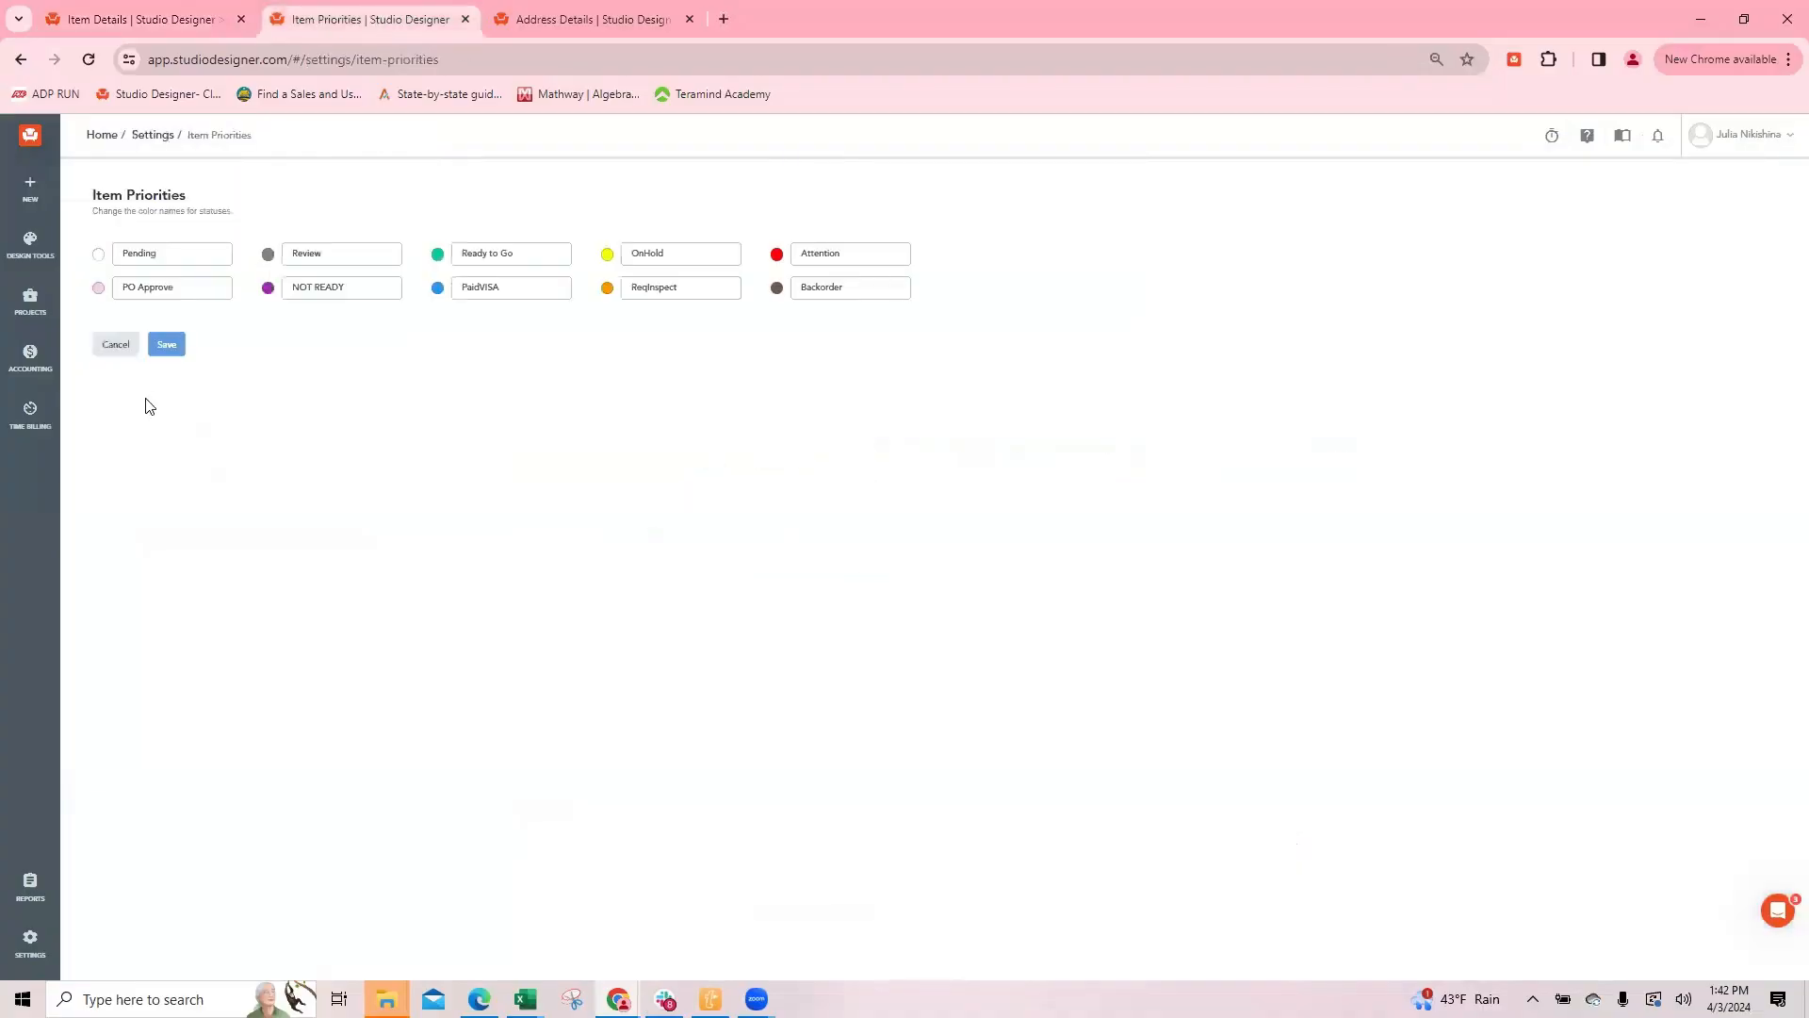
pyautogui.click(30, 939)
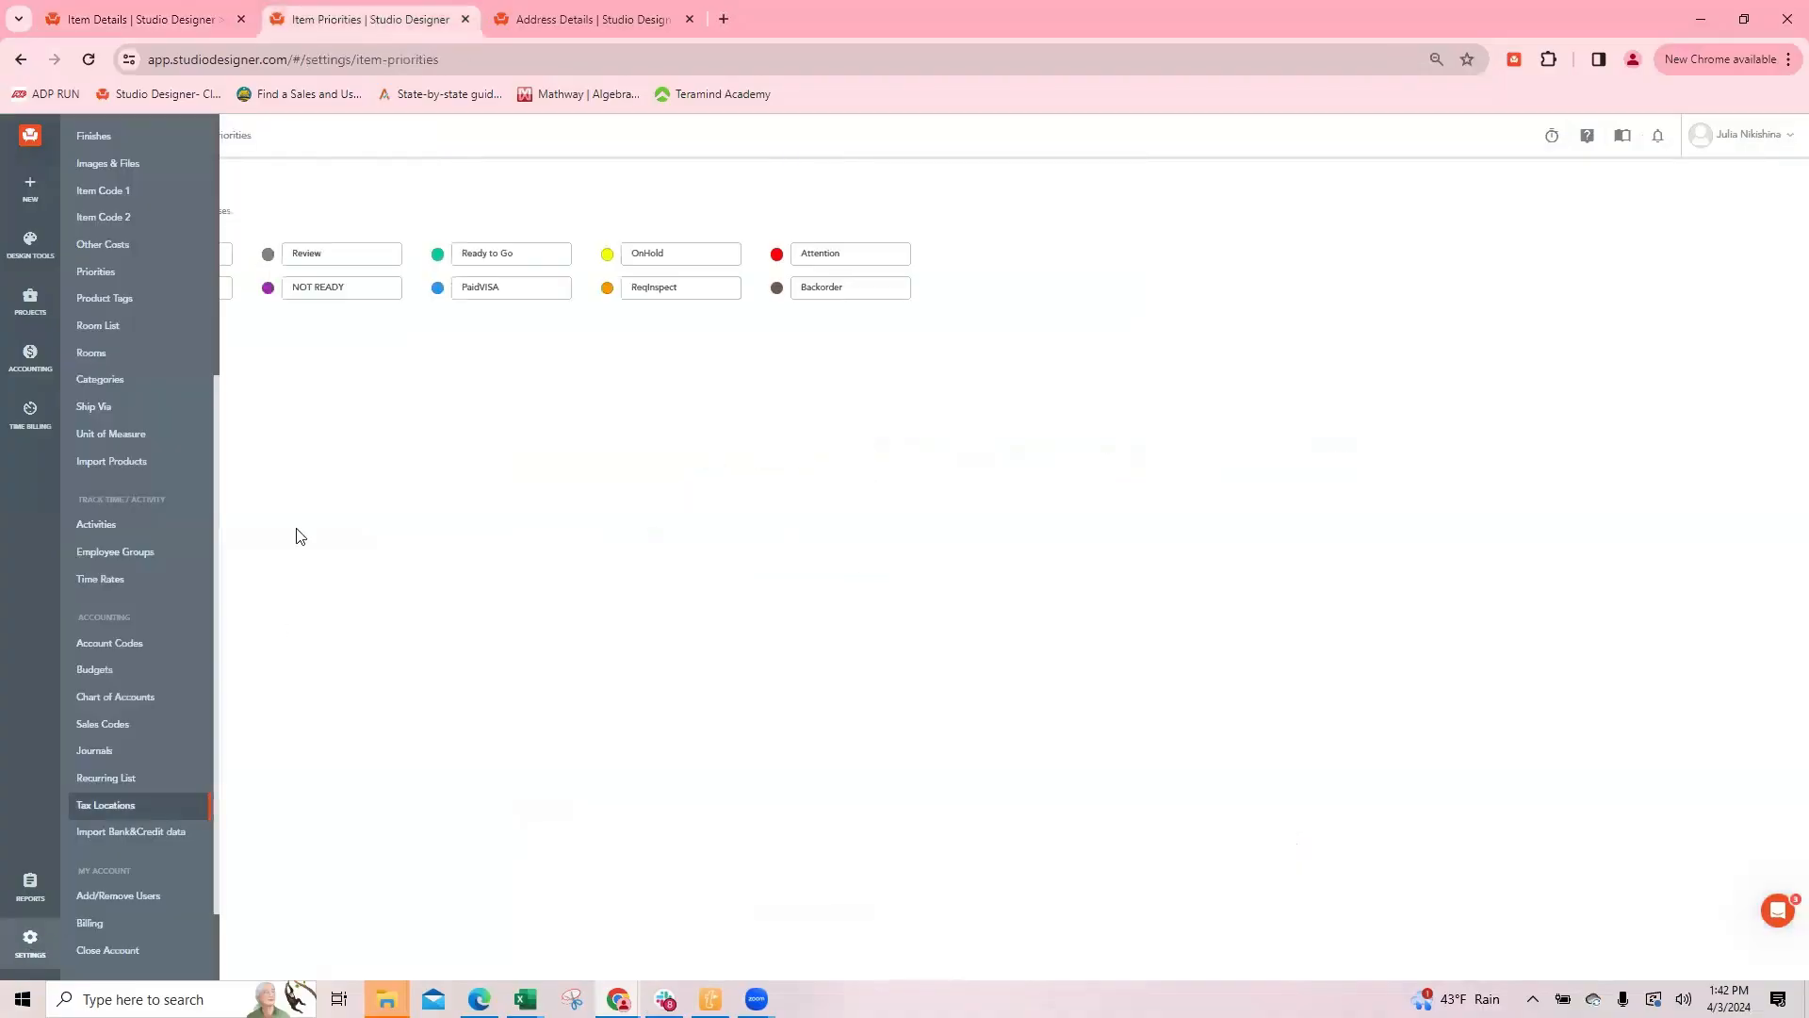
pyautogui.click(47, 254)
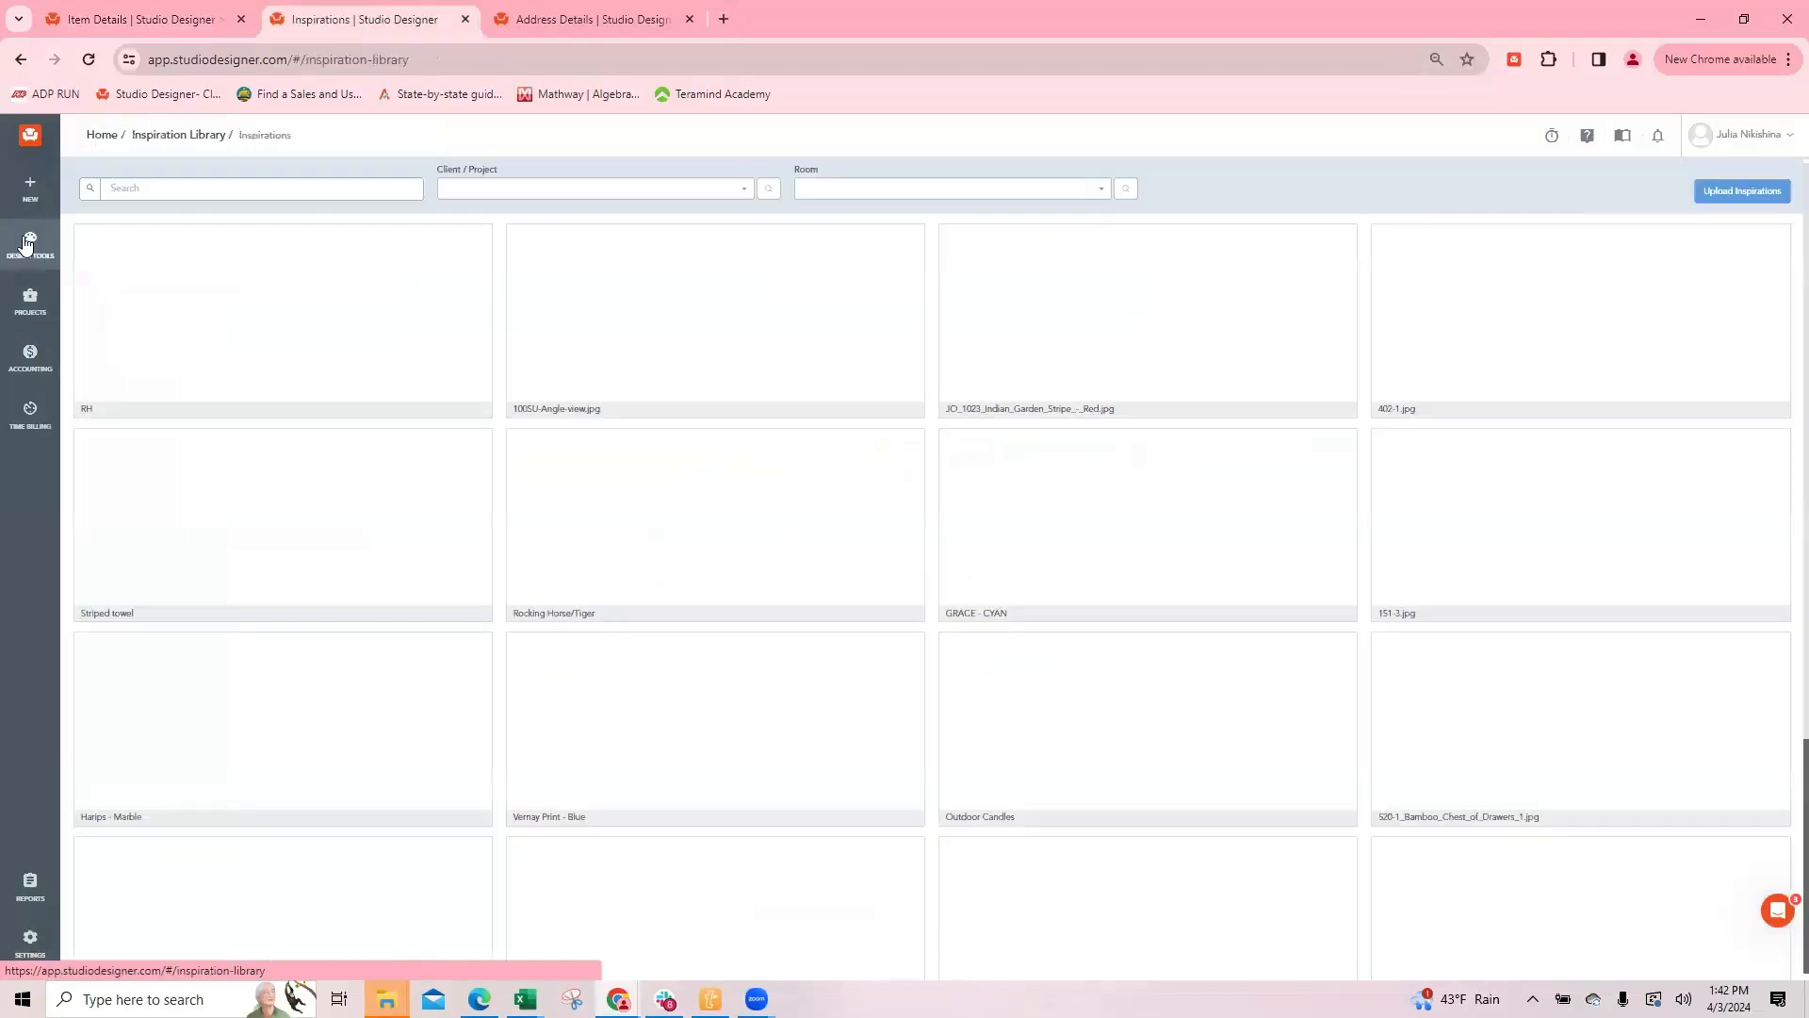
pyautogui.click(16, 306)
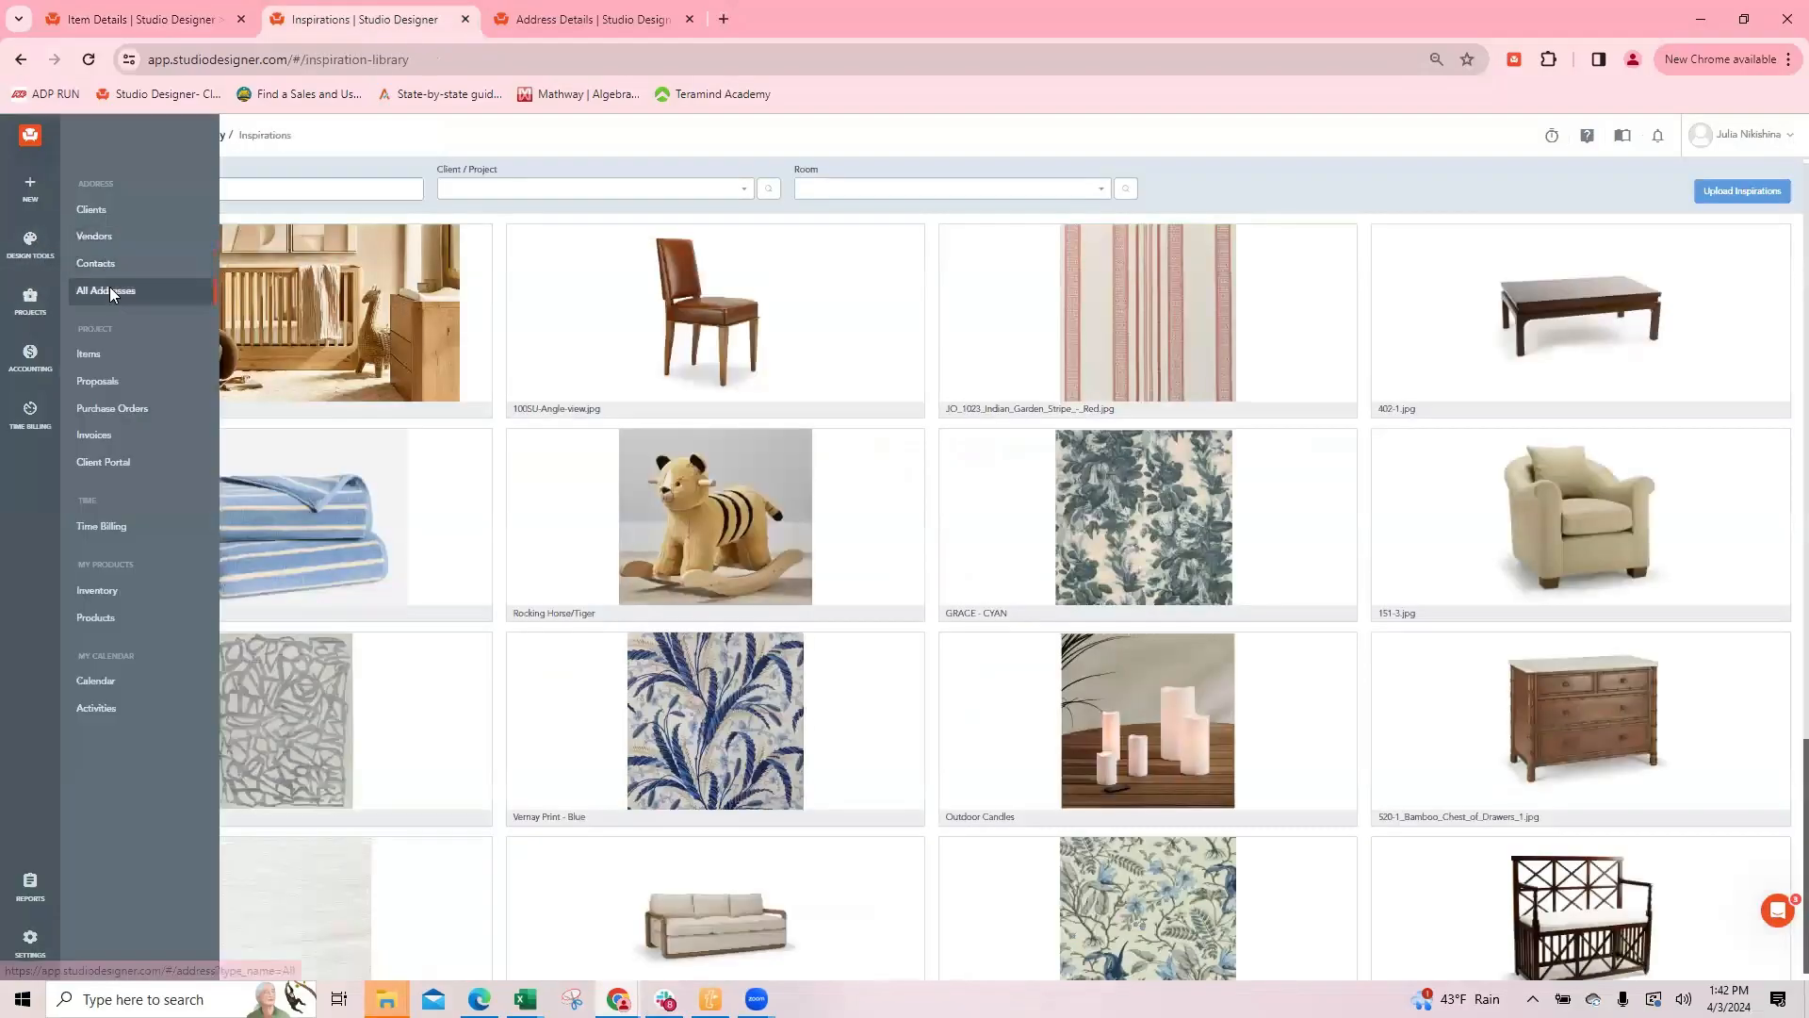
pyautogui.click(109, 287)
pyautogui.click(758, 189)
pyautogui.click(790, 325)
pyautogui.moveTo(303, 188); pyautogui.dragTo(243, 191)
pyautogui.write('1st')
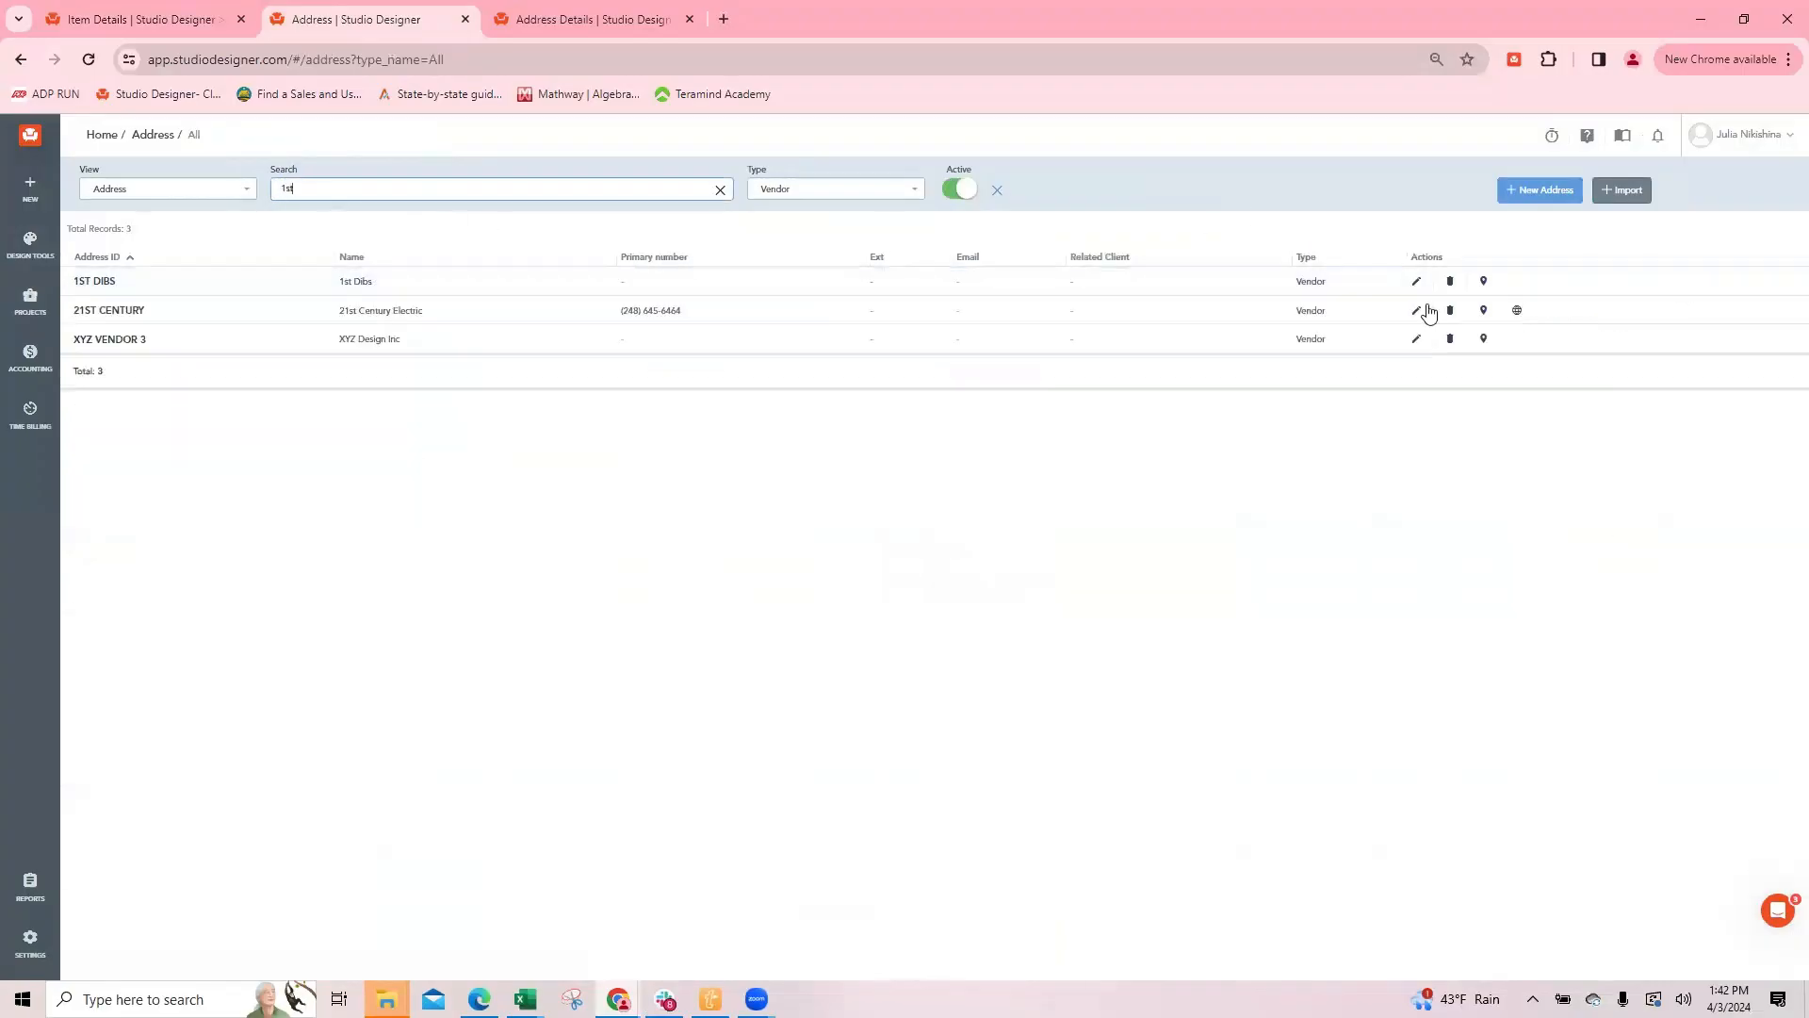
# Step: Open the 1ST DIBS vendor's codes and check its Purchase Deposit % and Purchase Tax Deposit % settings
pyautogui.click(1416, 281)
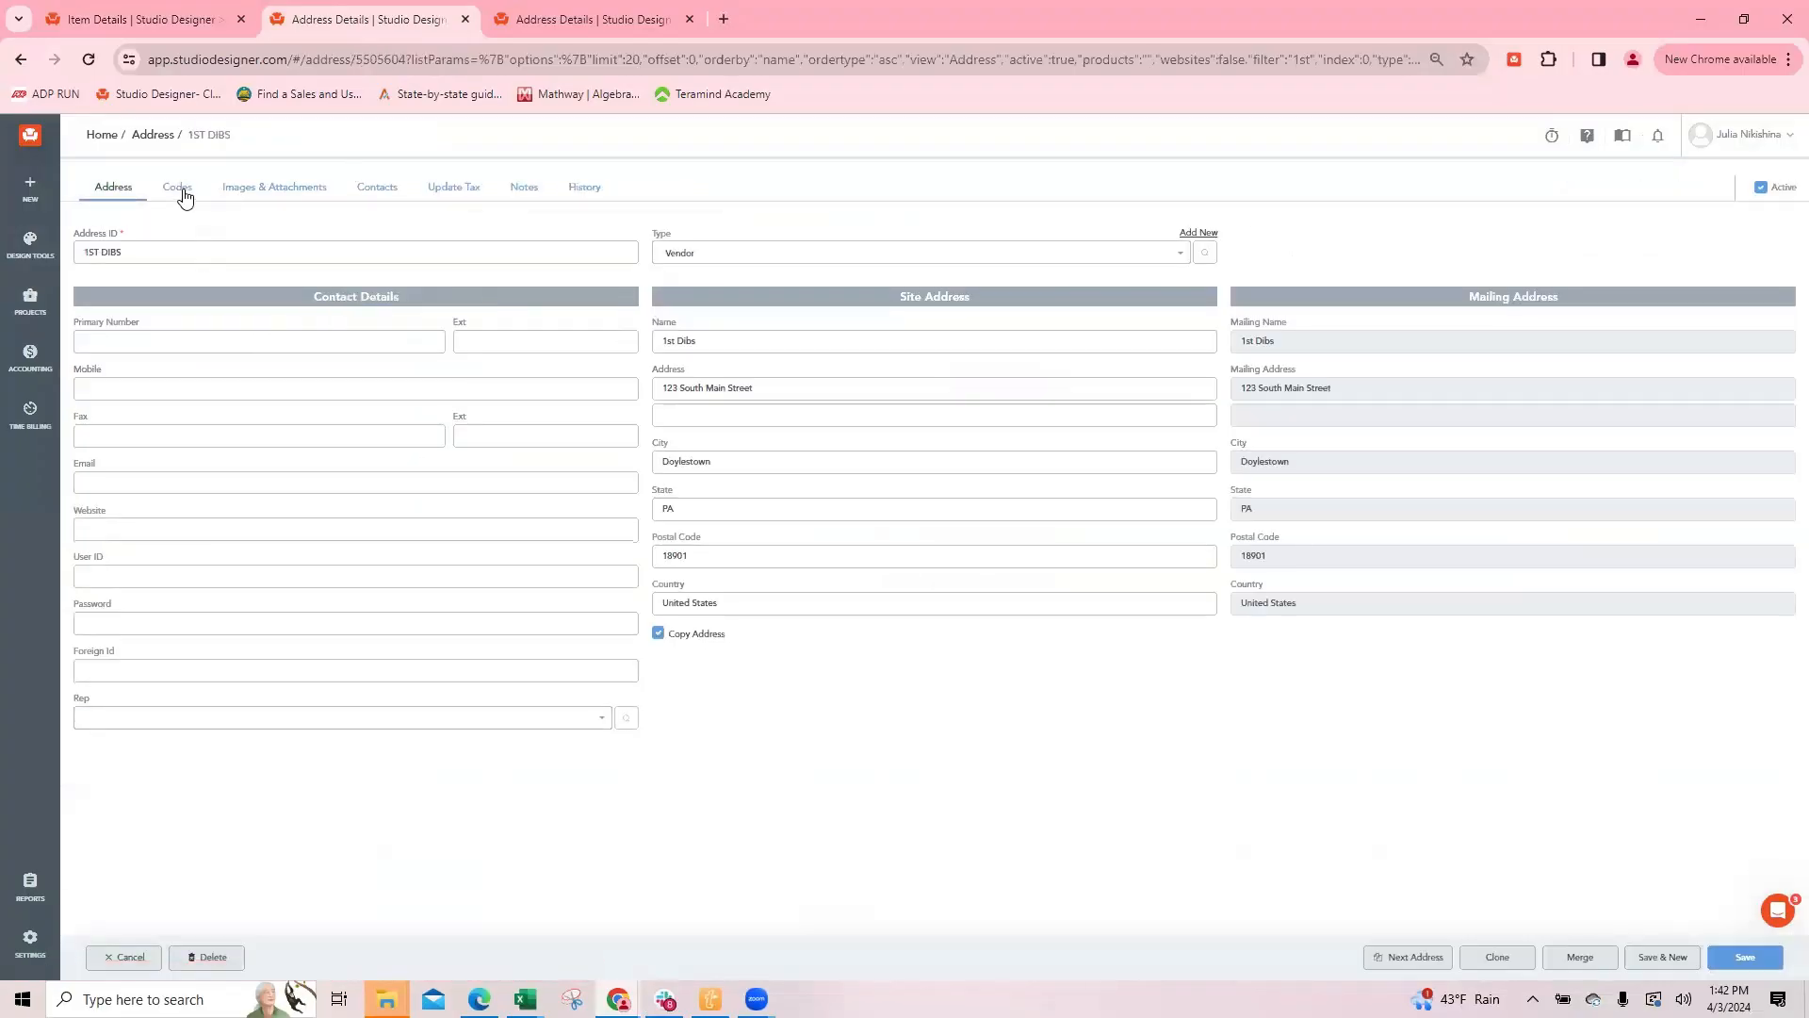
pyautogui.click(180, 190)
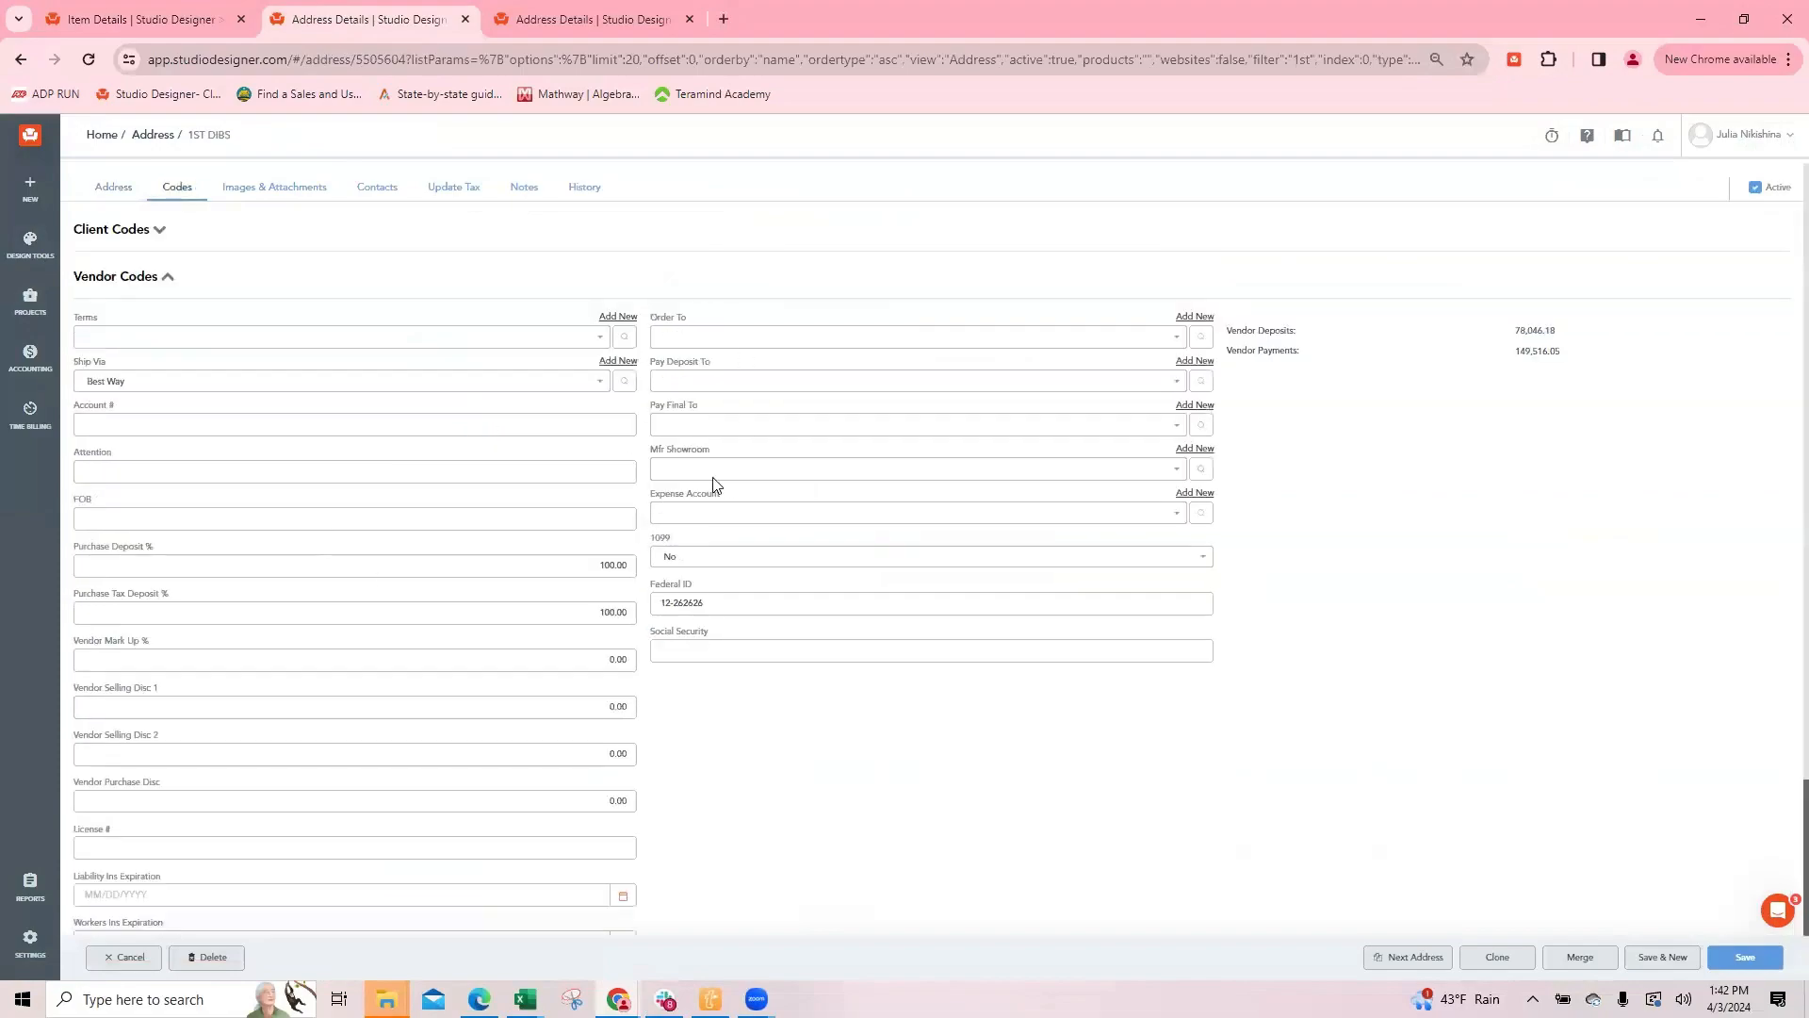
pyautogui.scroll(-2, 716, 396)
pyautogui.scroll(-1, 702, 363)
pyautogui.click(617, 377)
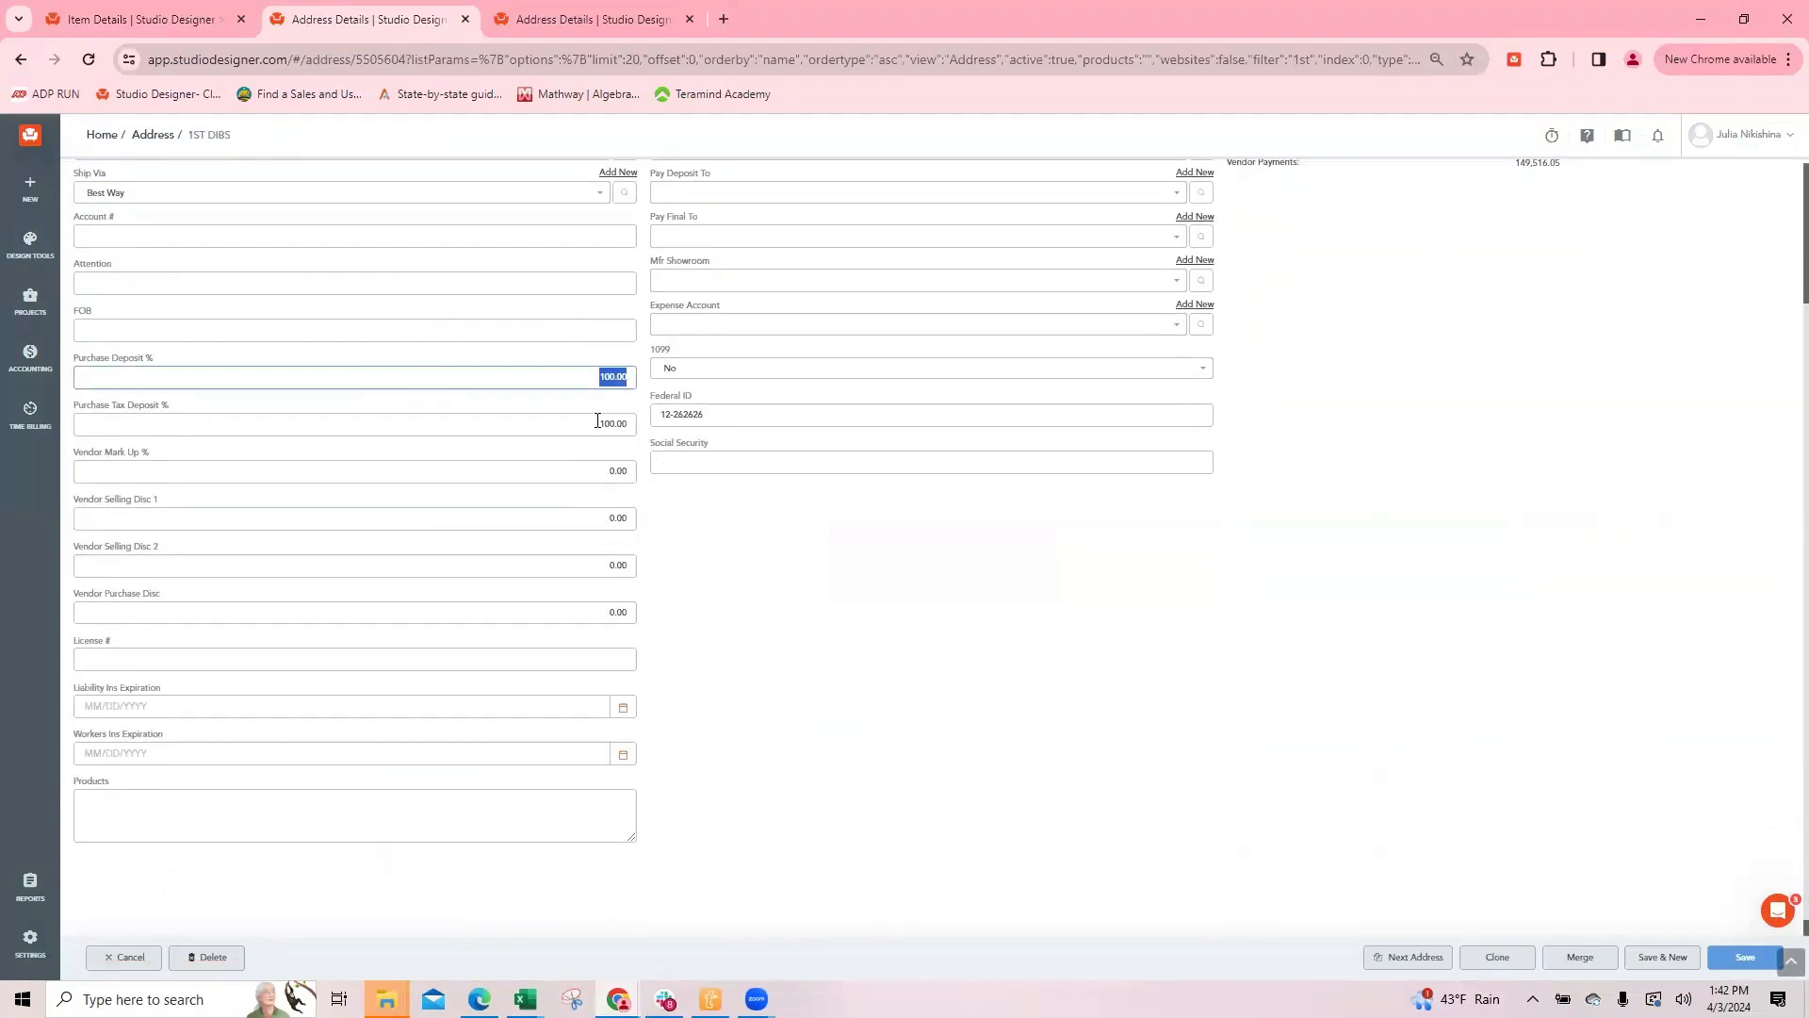
pyautogui.click(626, 426)
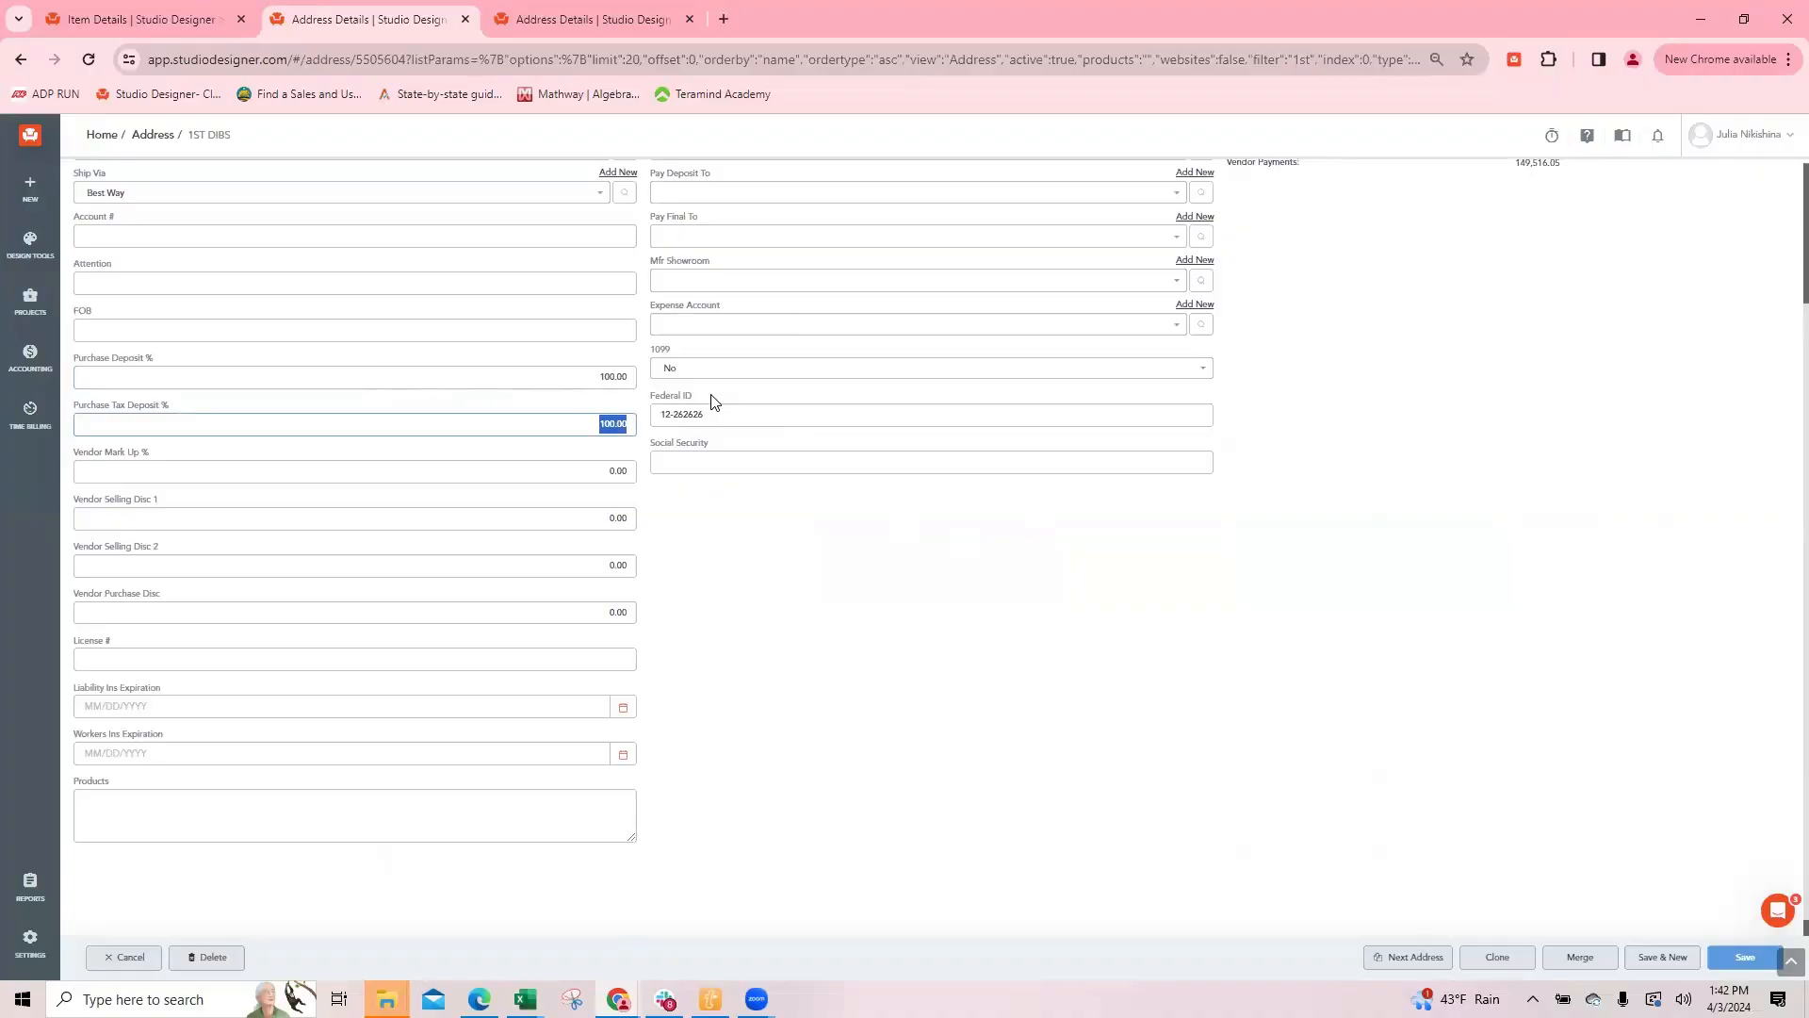
# Step: Set the light's purchase subtotal deposit and its freight selling deposit to 50%, and save and close the item
pyautogui.click(164, 21)
pyautogui.click(787, 560)
pyautogui.write('50')
pyautogui.click(618, 647)
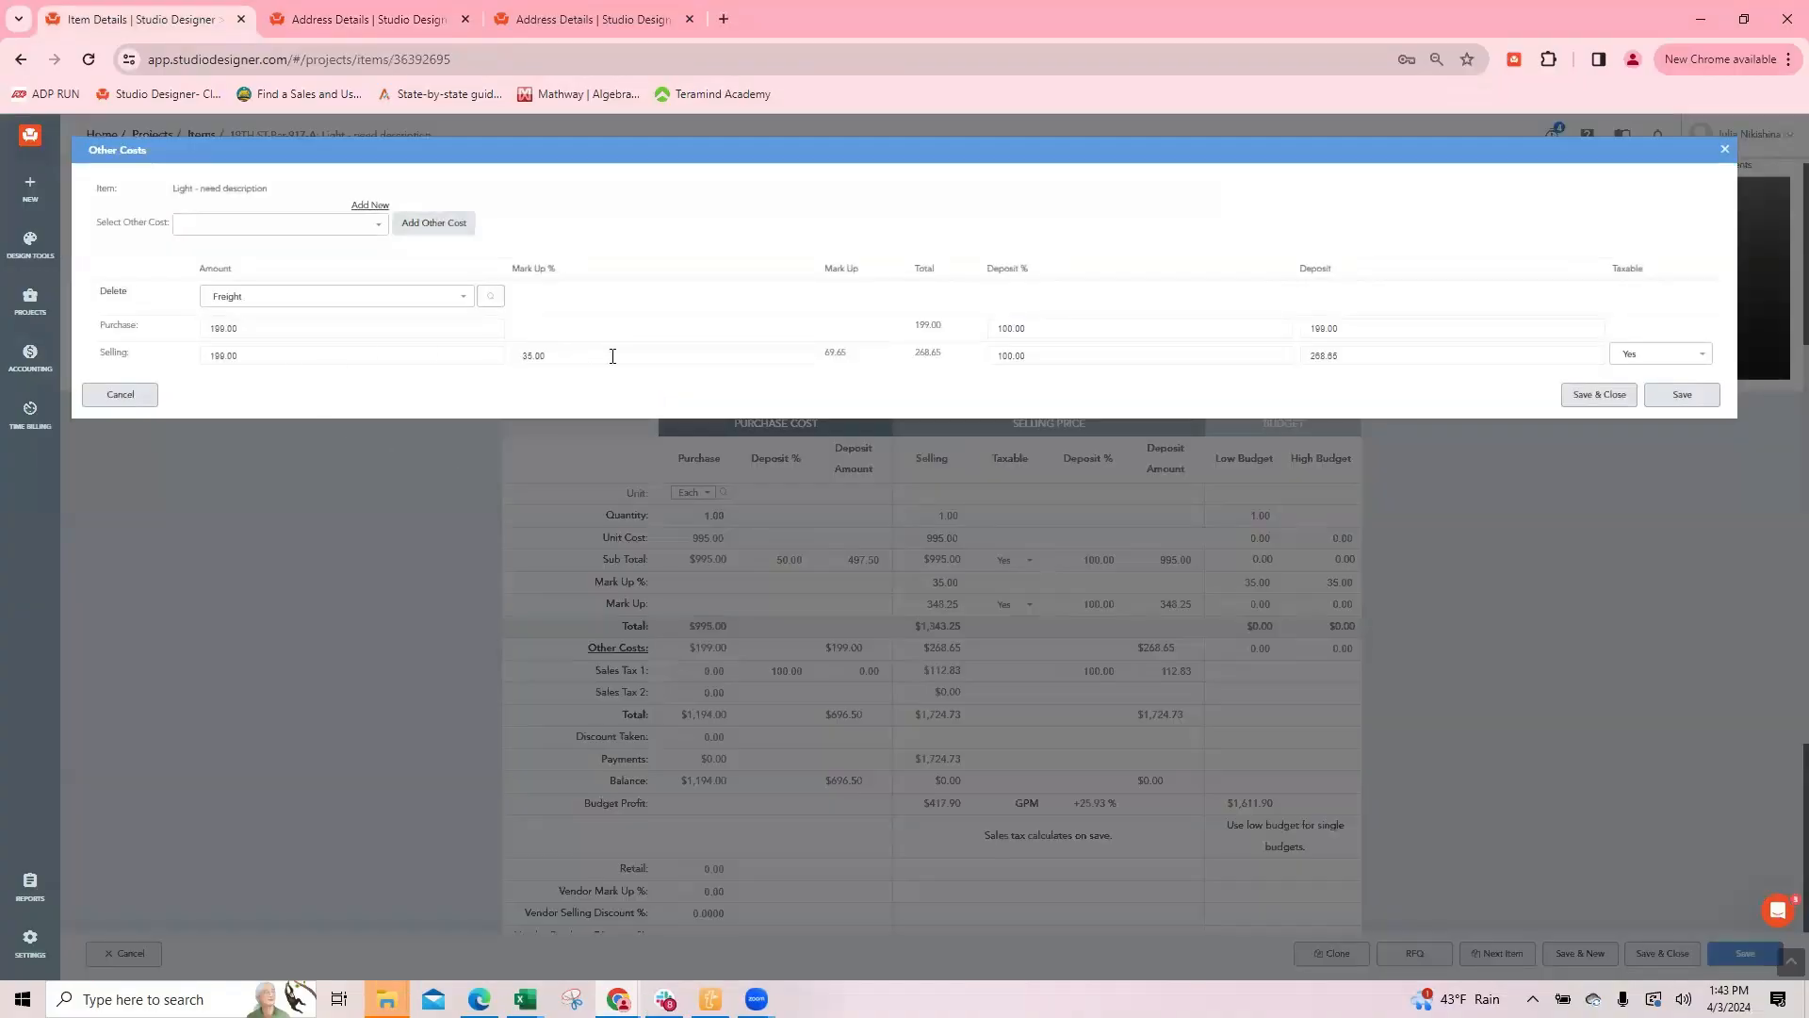
pyautogui.click(1050, 352)
pyautogui.write('50')
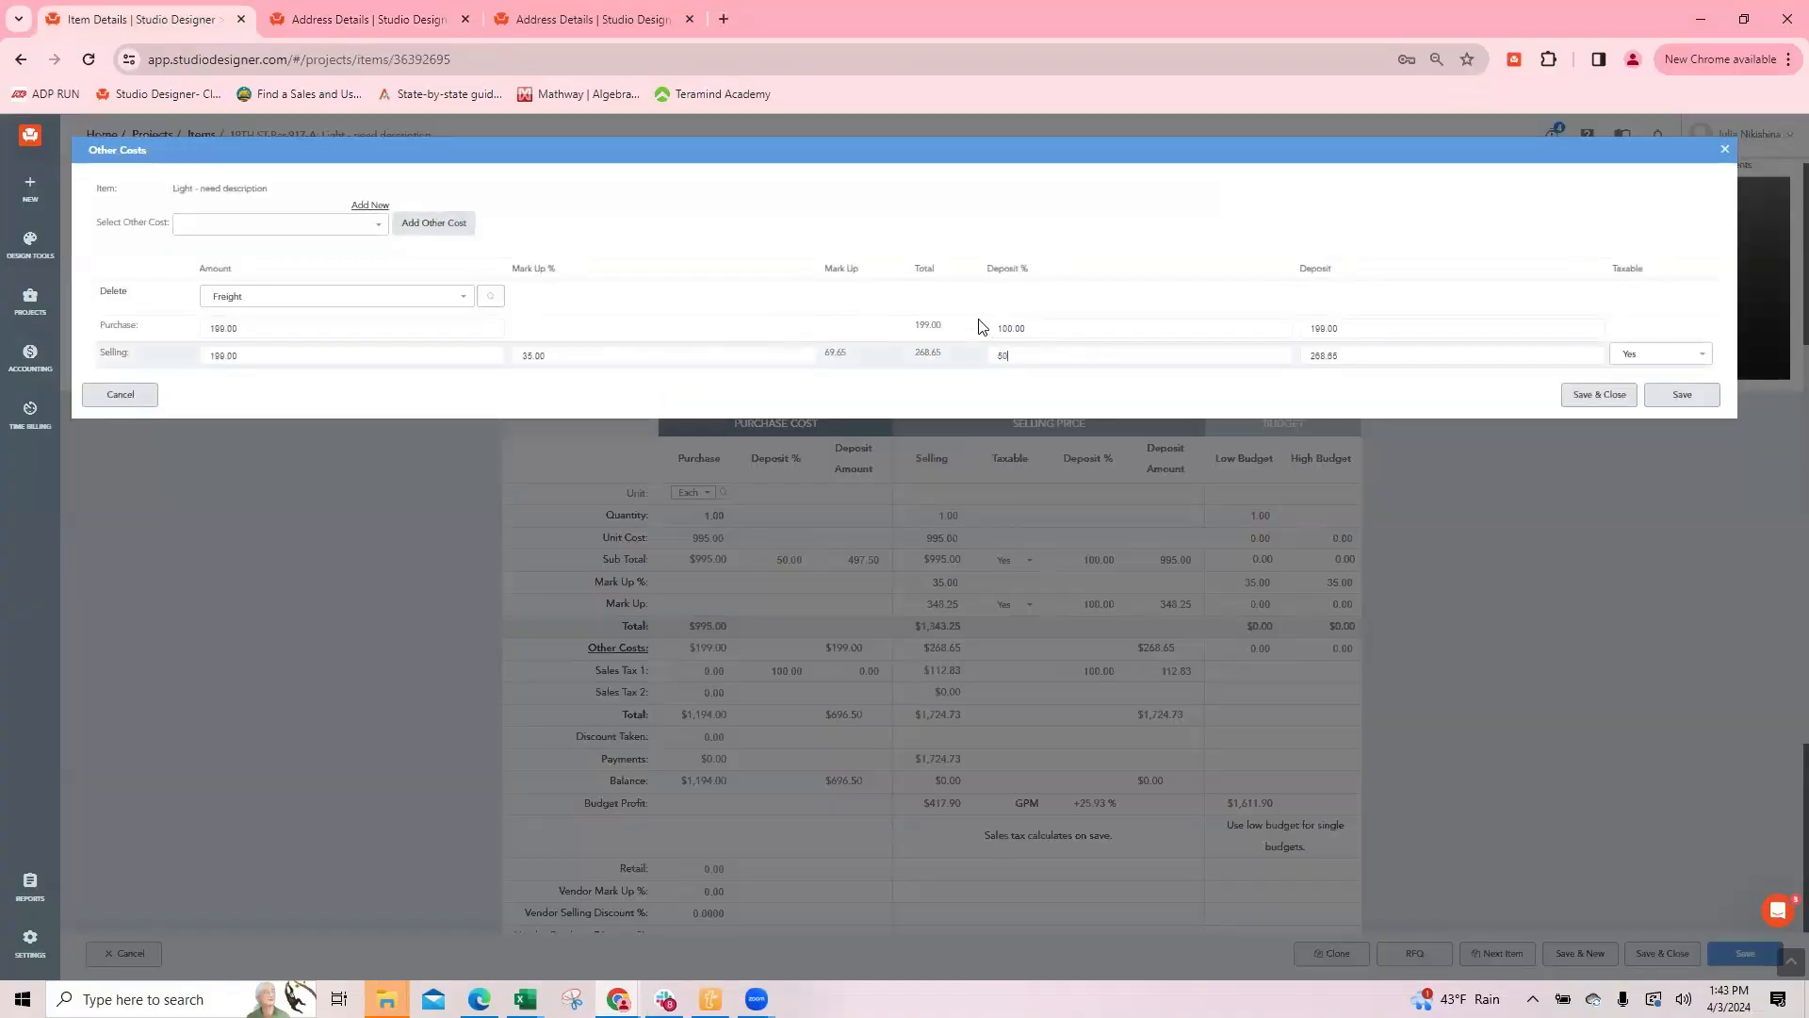
pyautogui.click(1122, 328)
pyautogui.click(1597, 396)
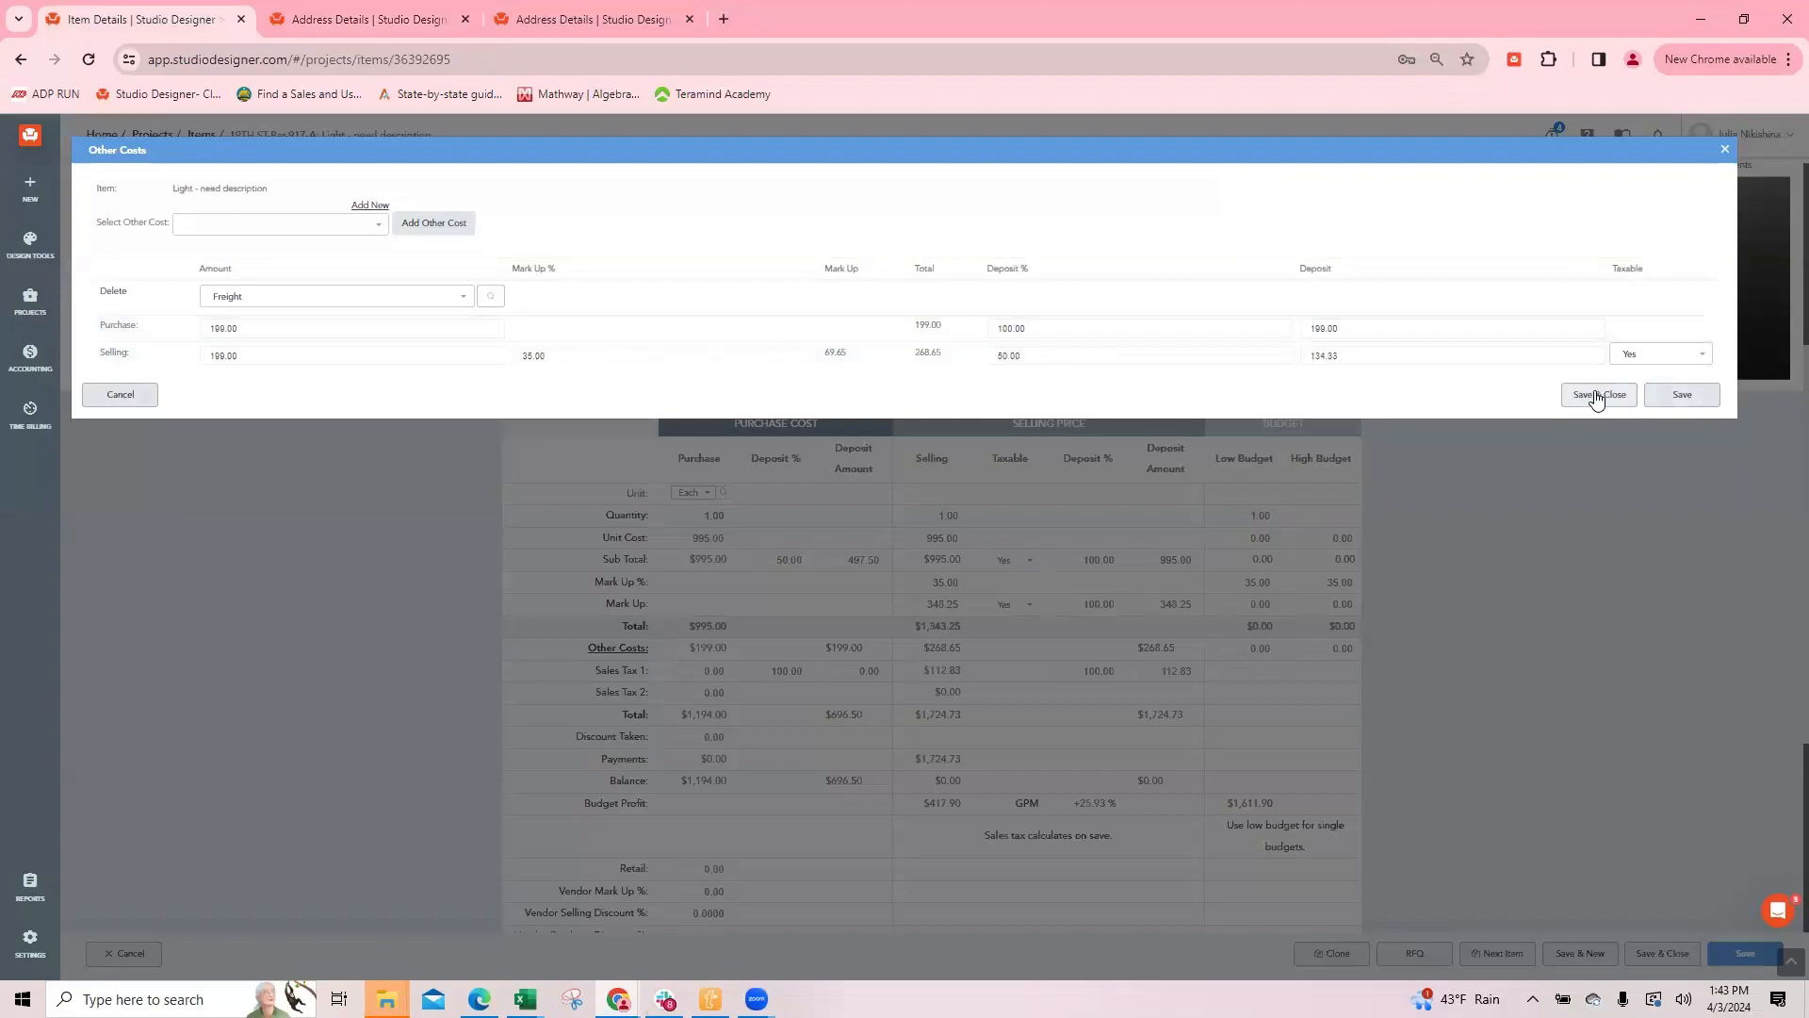
pyautogui.click(1660, 953)
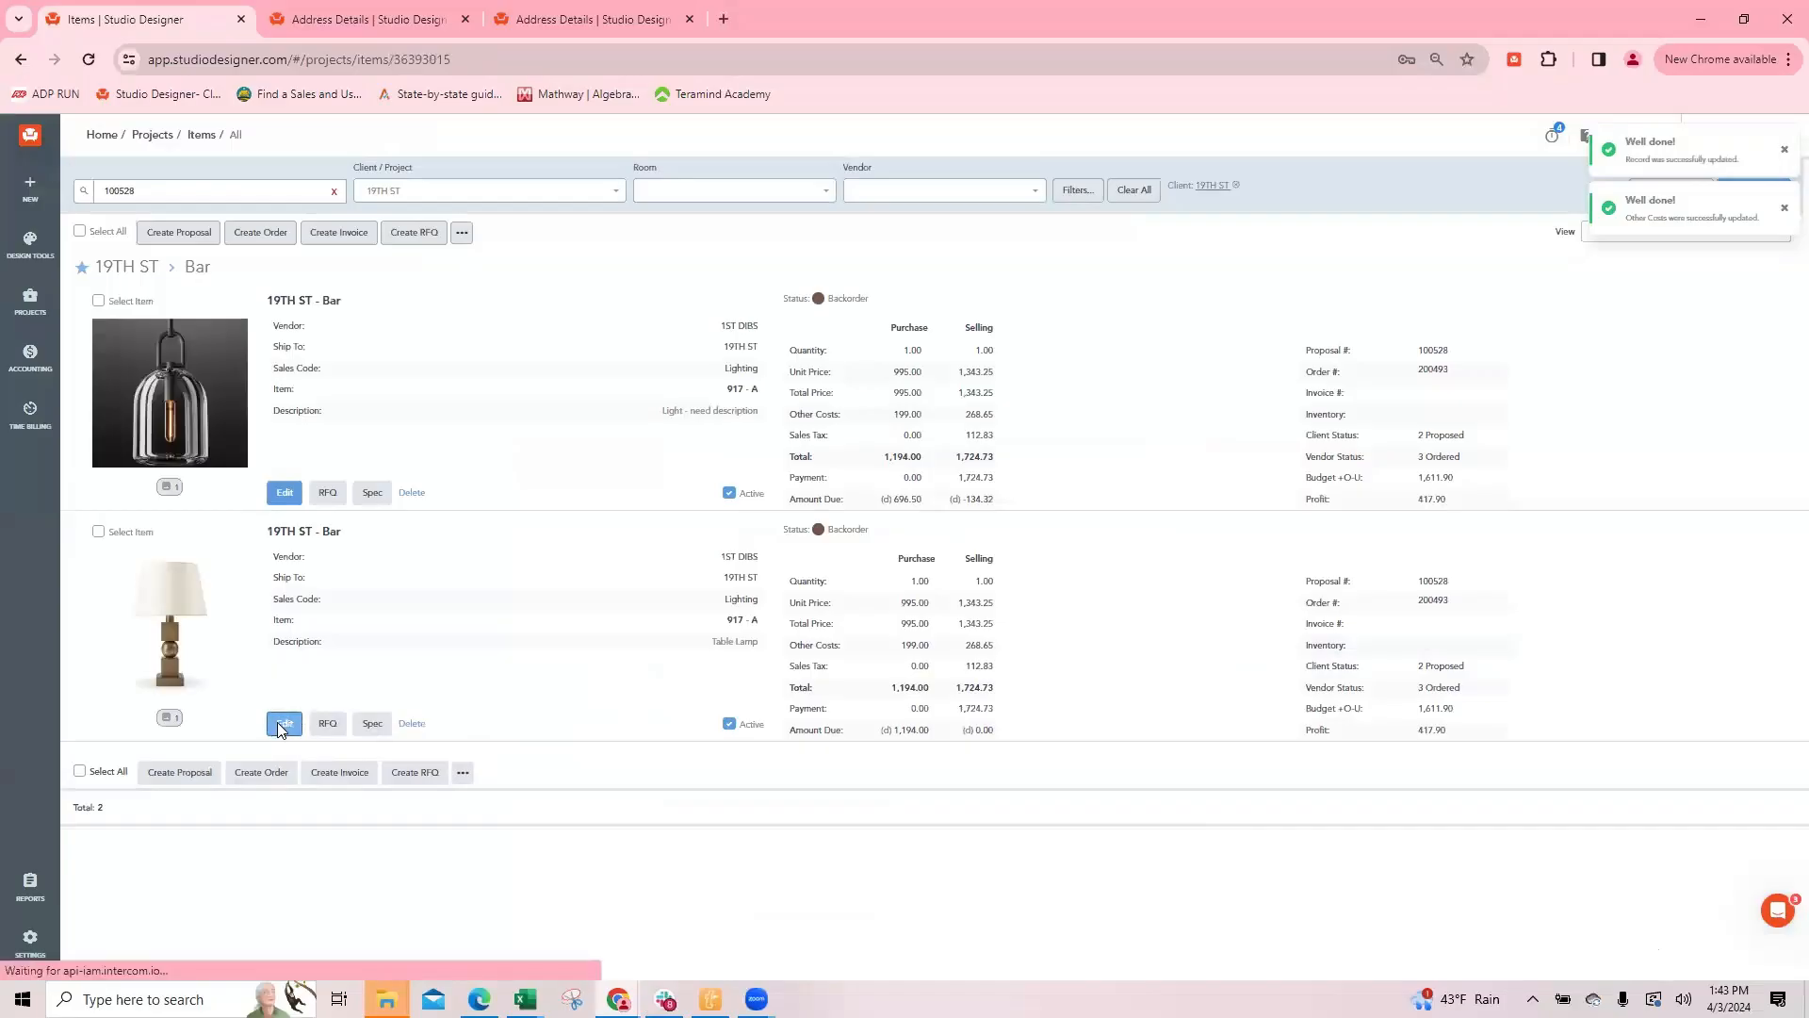
# Step: Set the table lamp's purchase subtotal deposit and its freight selling deposit to 50%, saving the changes
pyautogui.click(283, 723)
pyautogui.scroll(-4, 1041, 767)
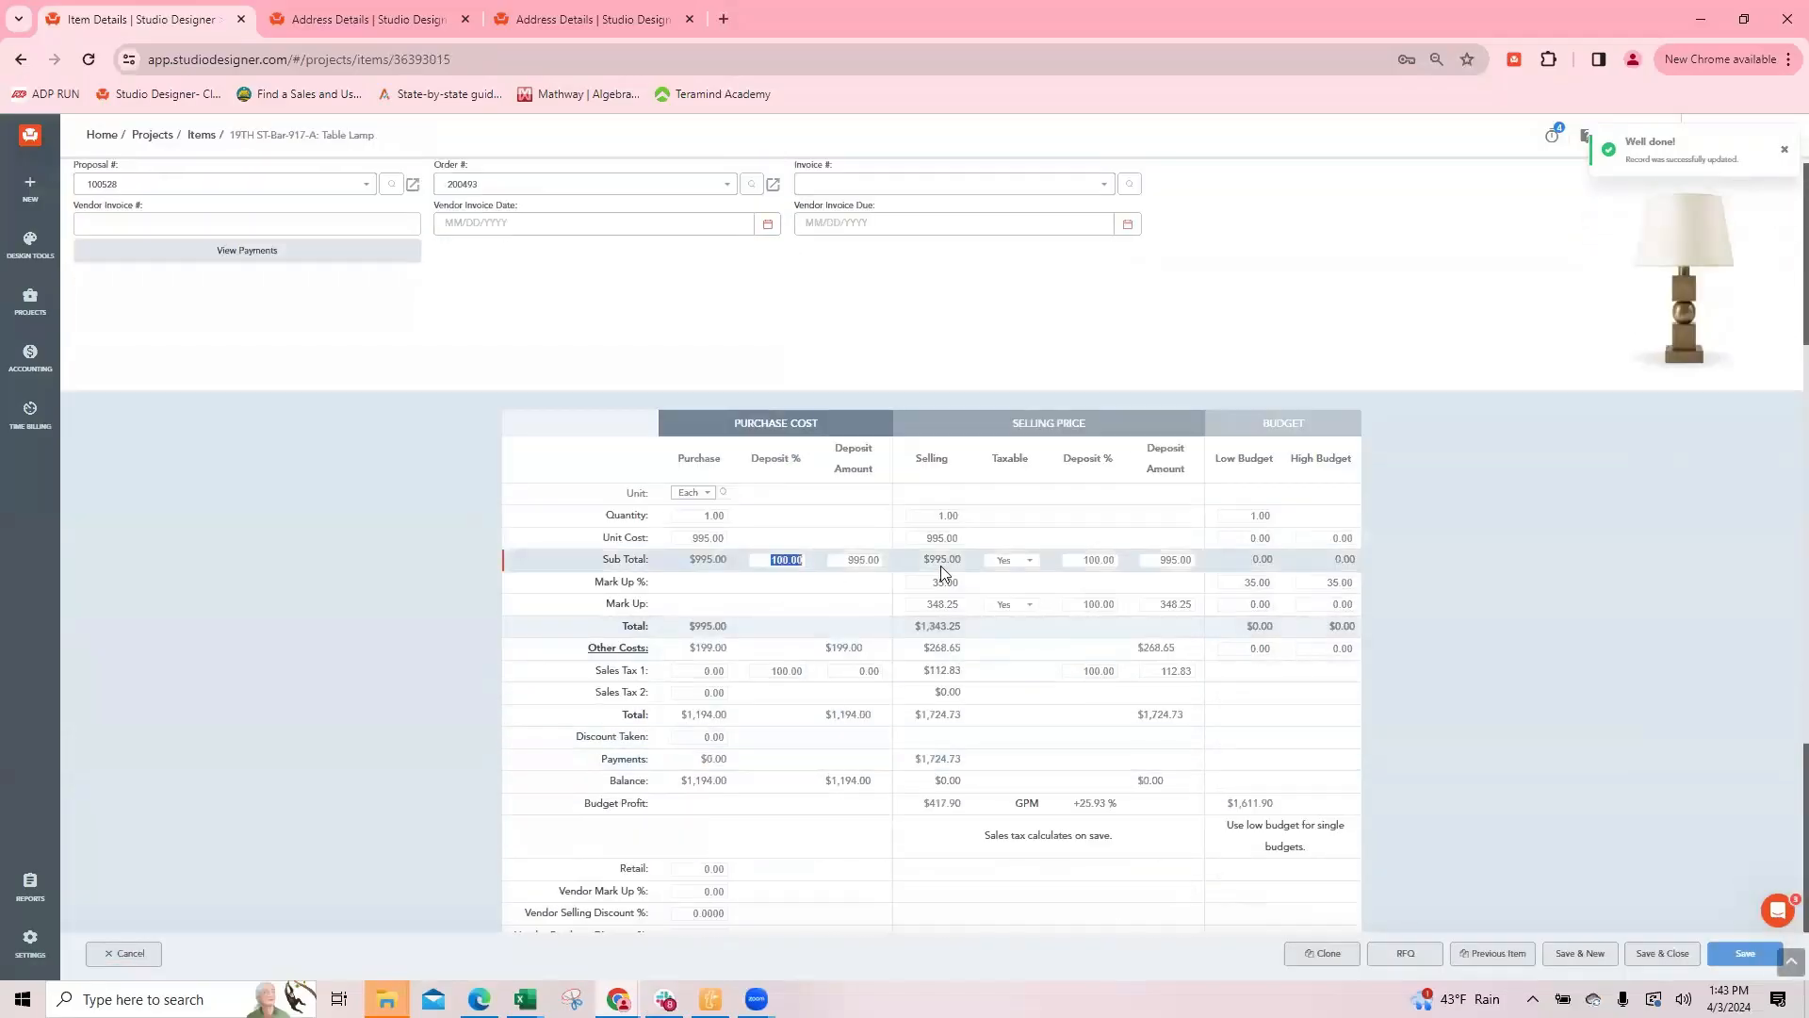
pyautogui.write('50')
pyautogui.click(617, 648)
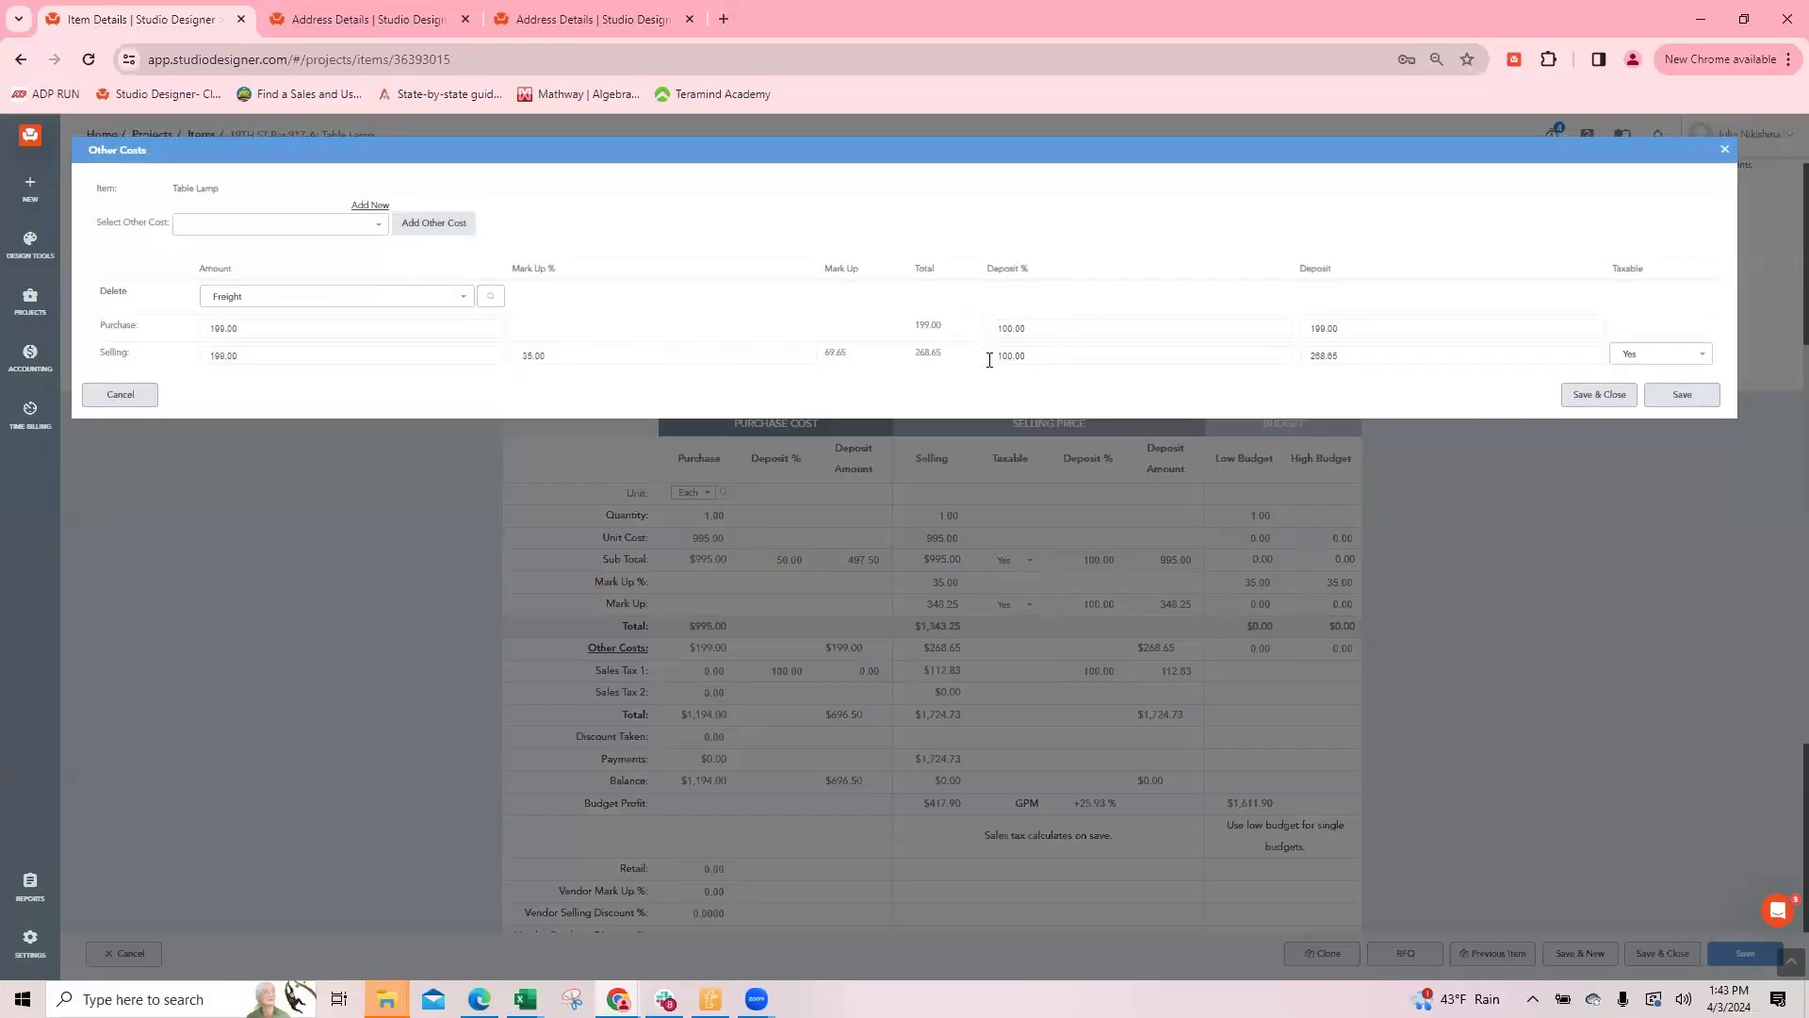
pyautogui.click(1040, 359)
pyautogui.write('50')
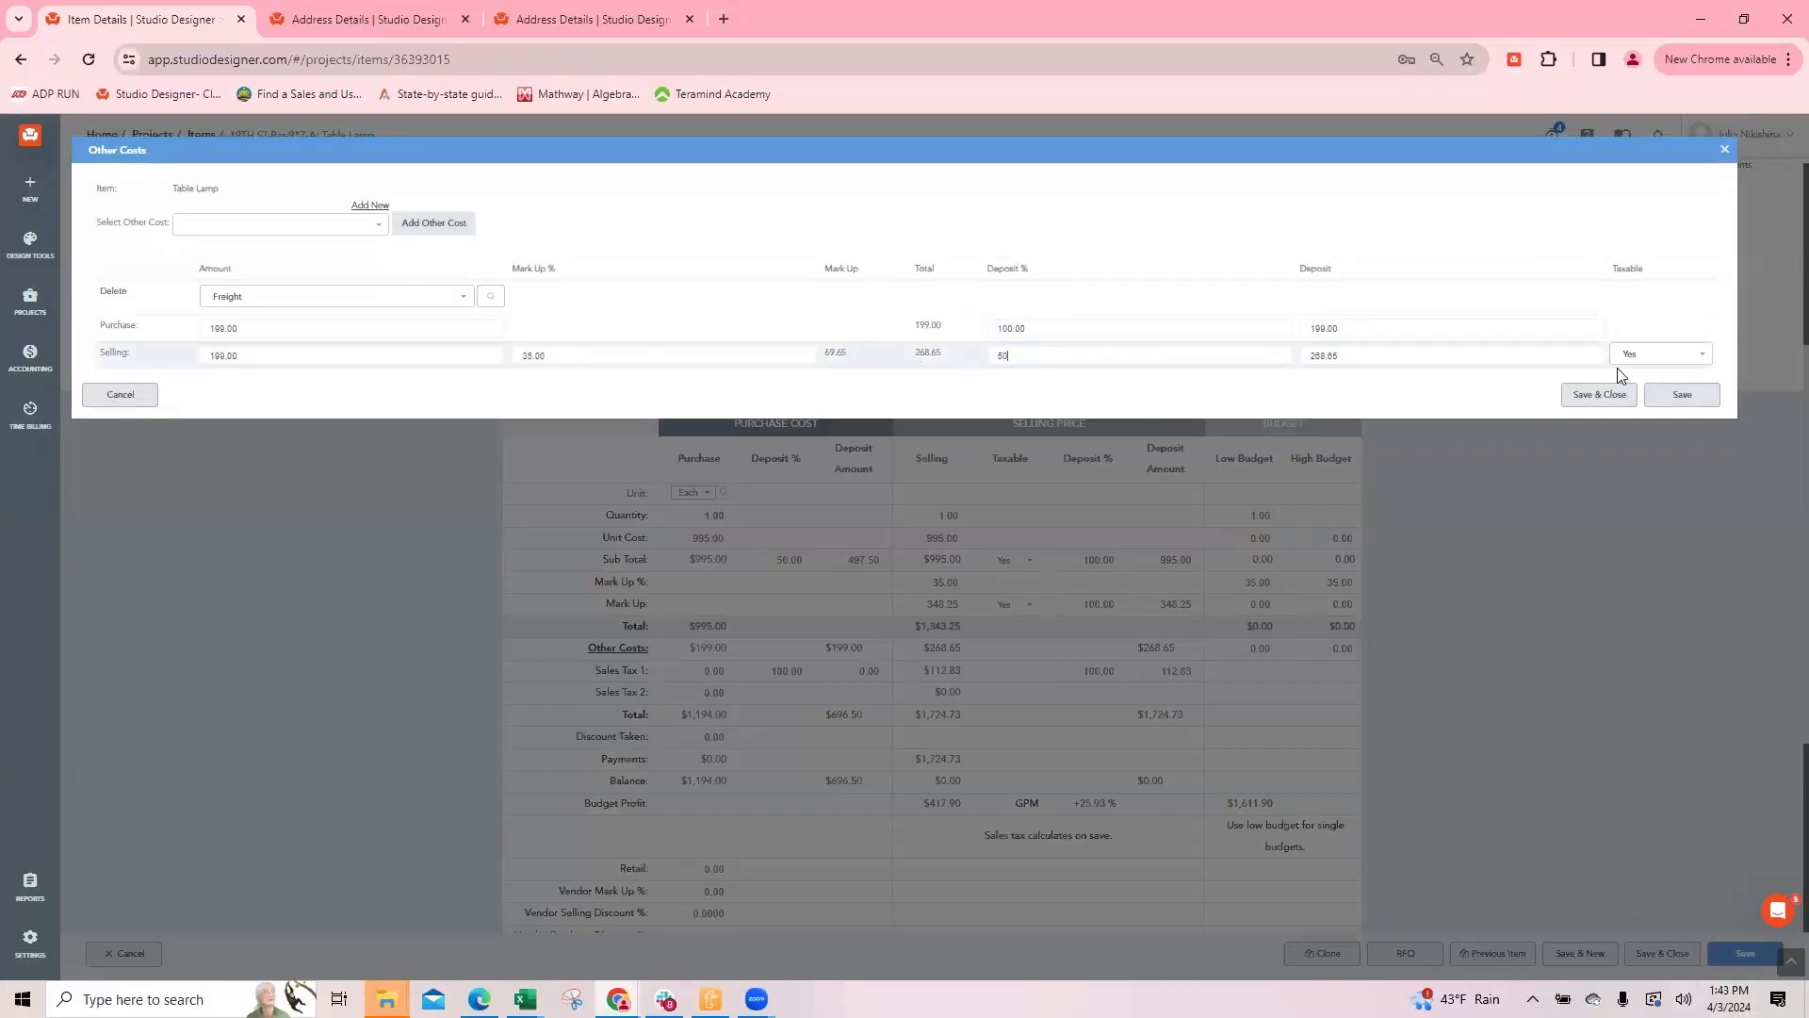
pyautogui.click(1599, 396)
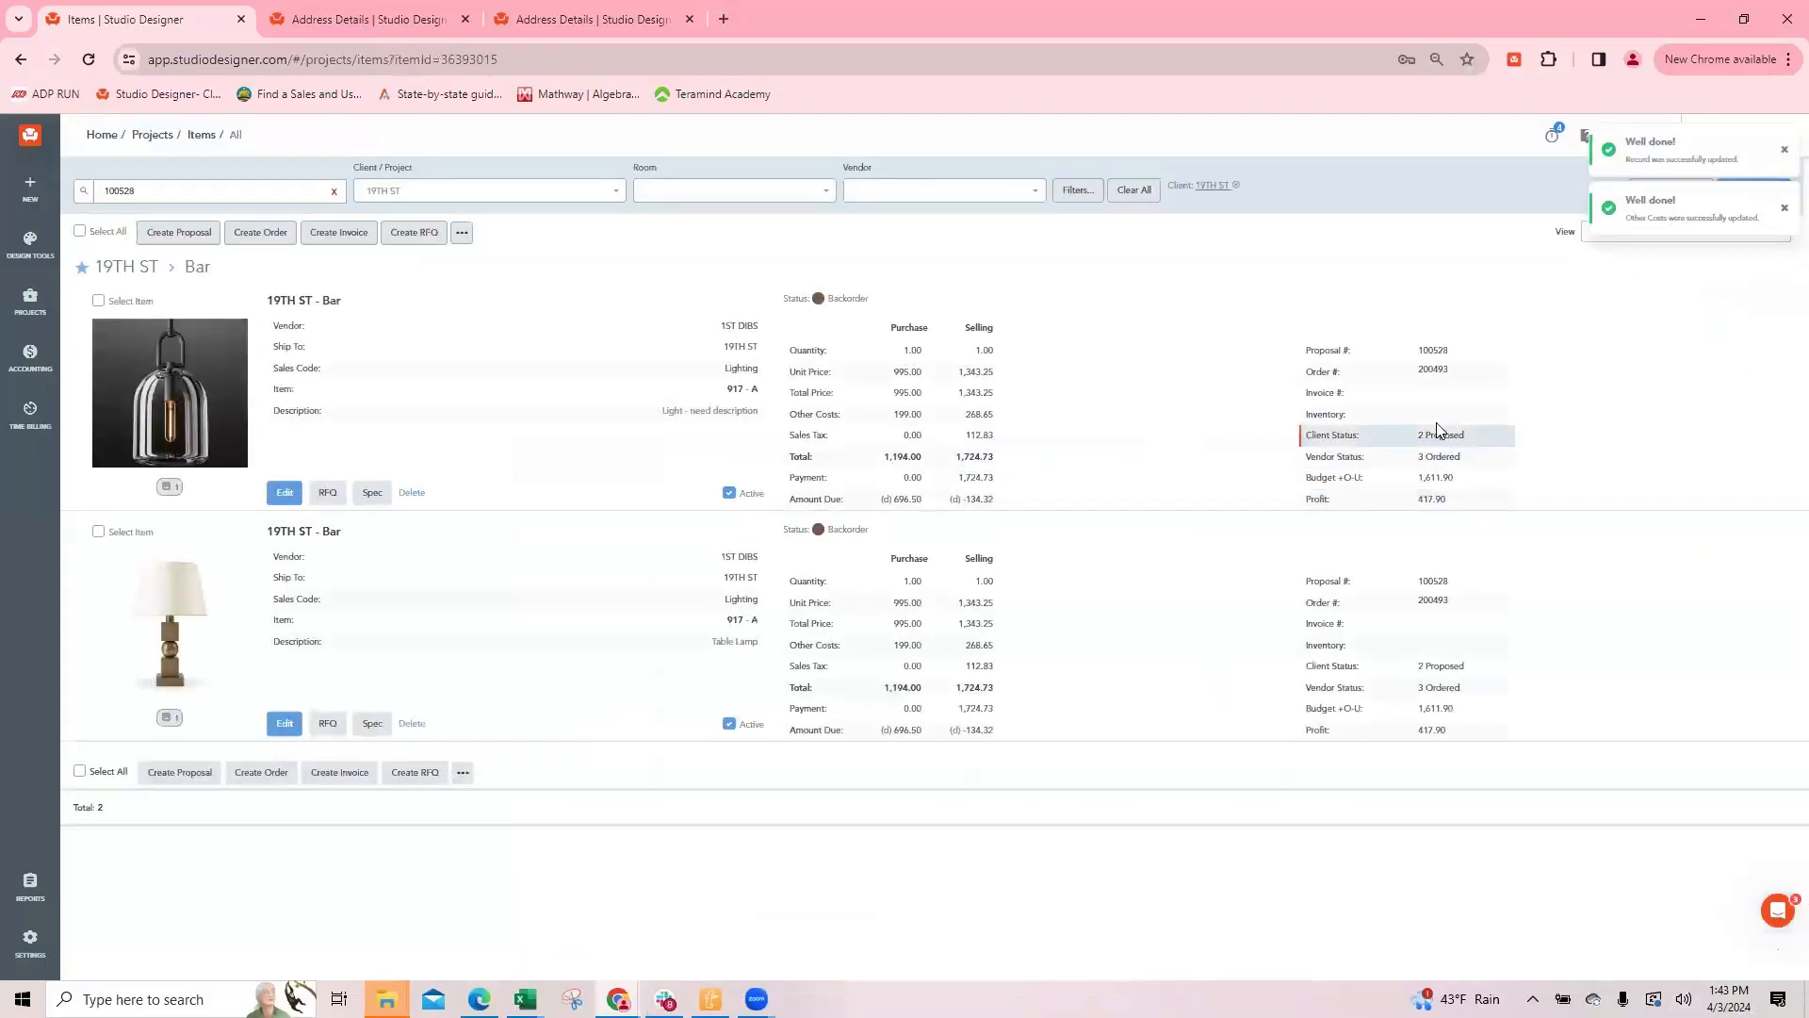
# Step: Post the 1ST DIBS order's deposit payment from the AMEX account with reference AM040324, and close the order
pyautogui.click(1433, 370)
pyautogui.click(285, 185)
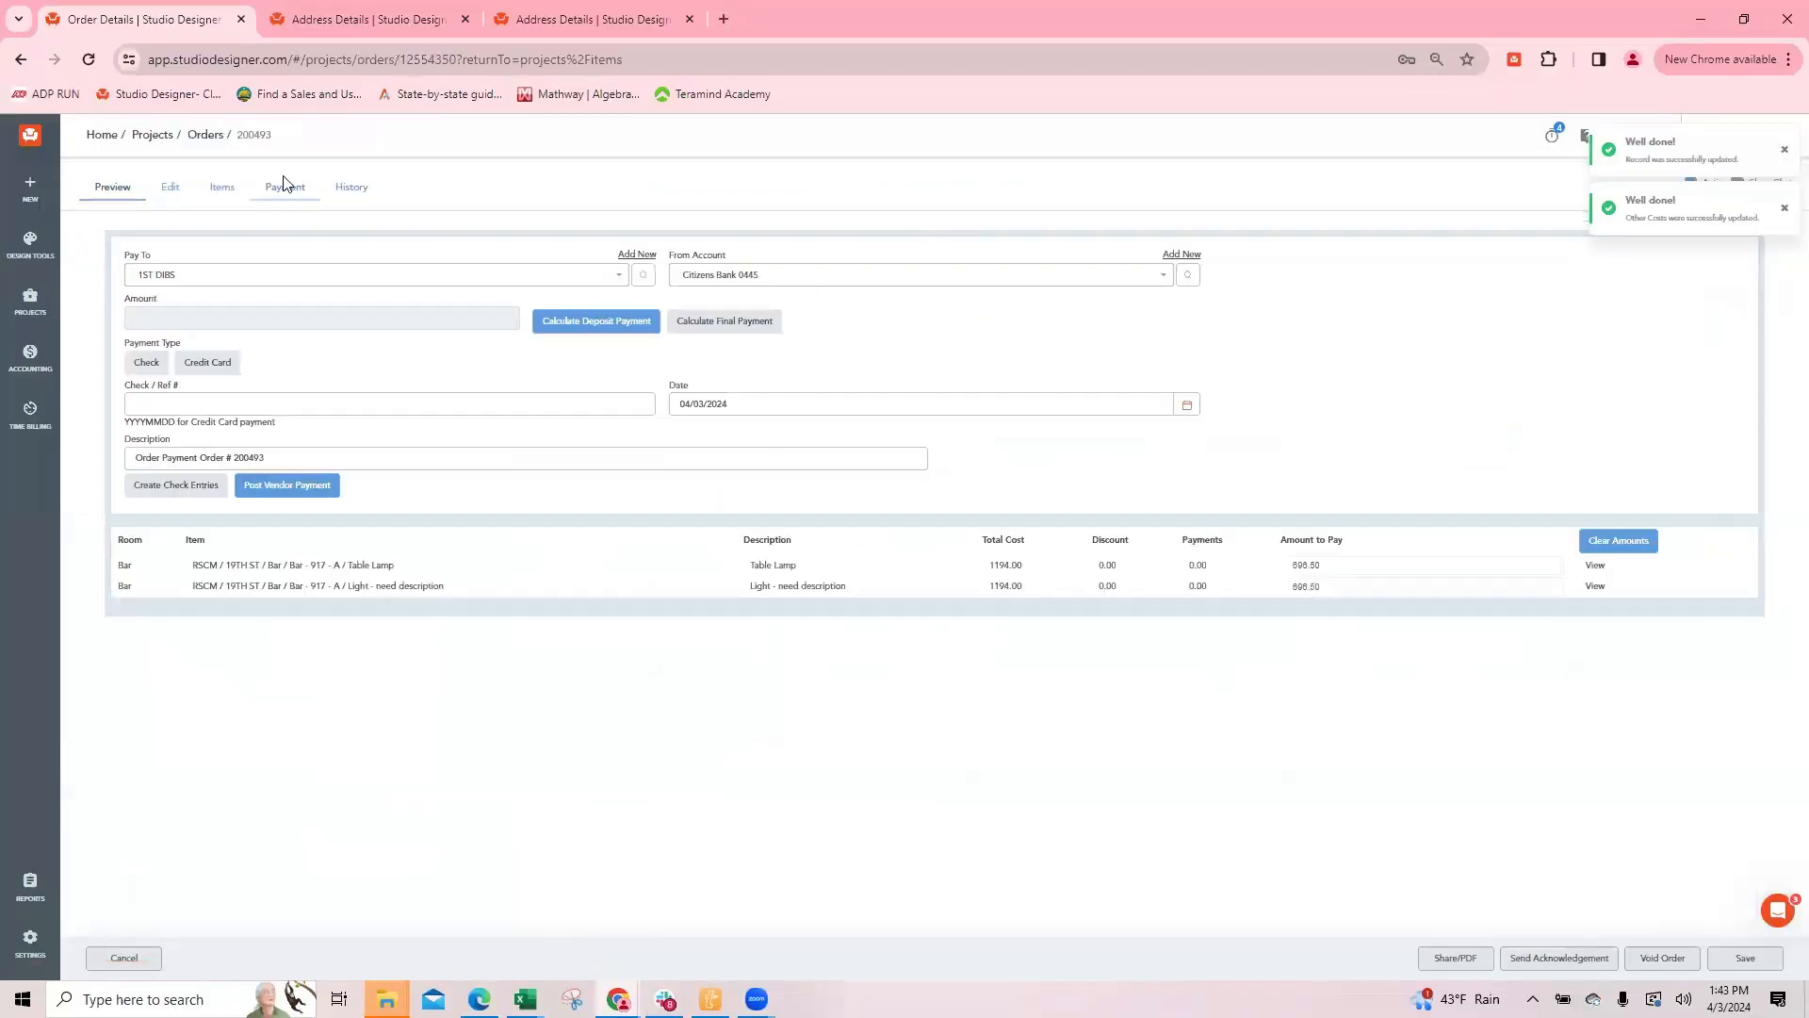
pyautogui.click(732, 275)
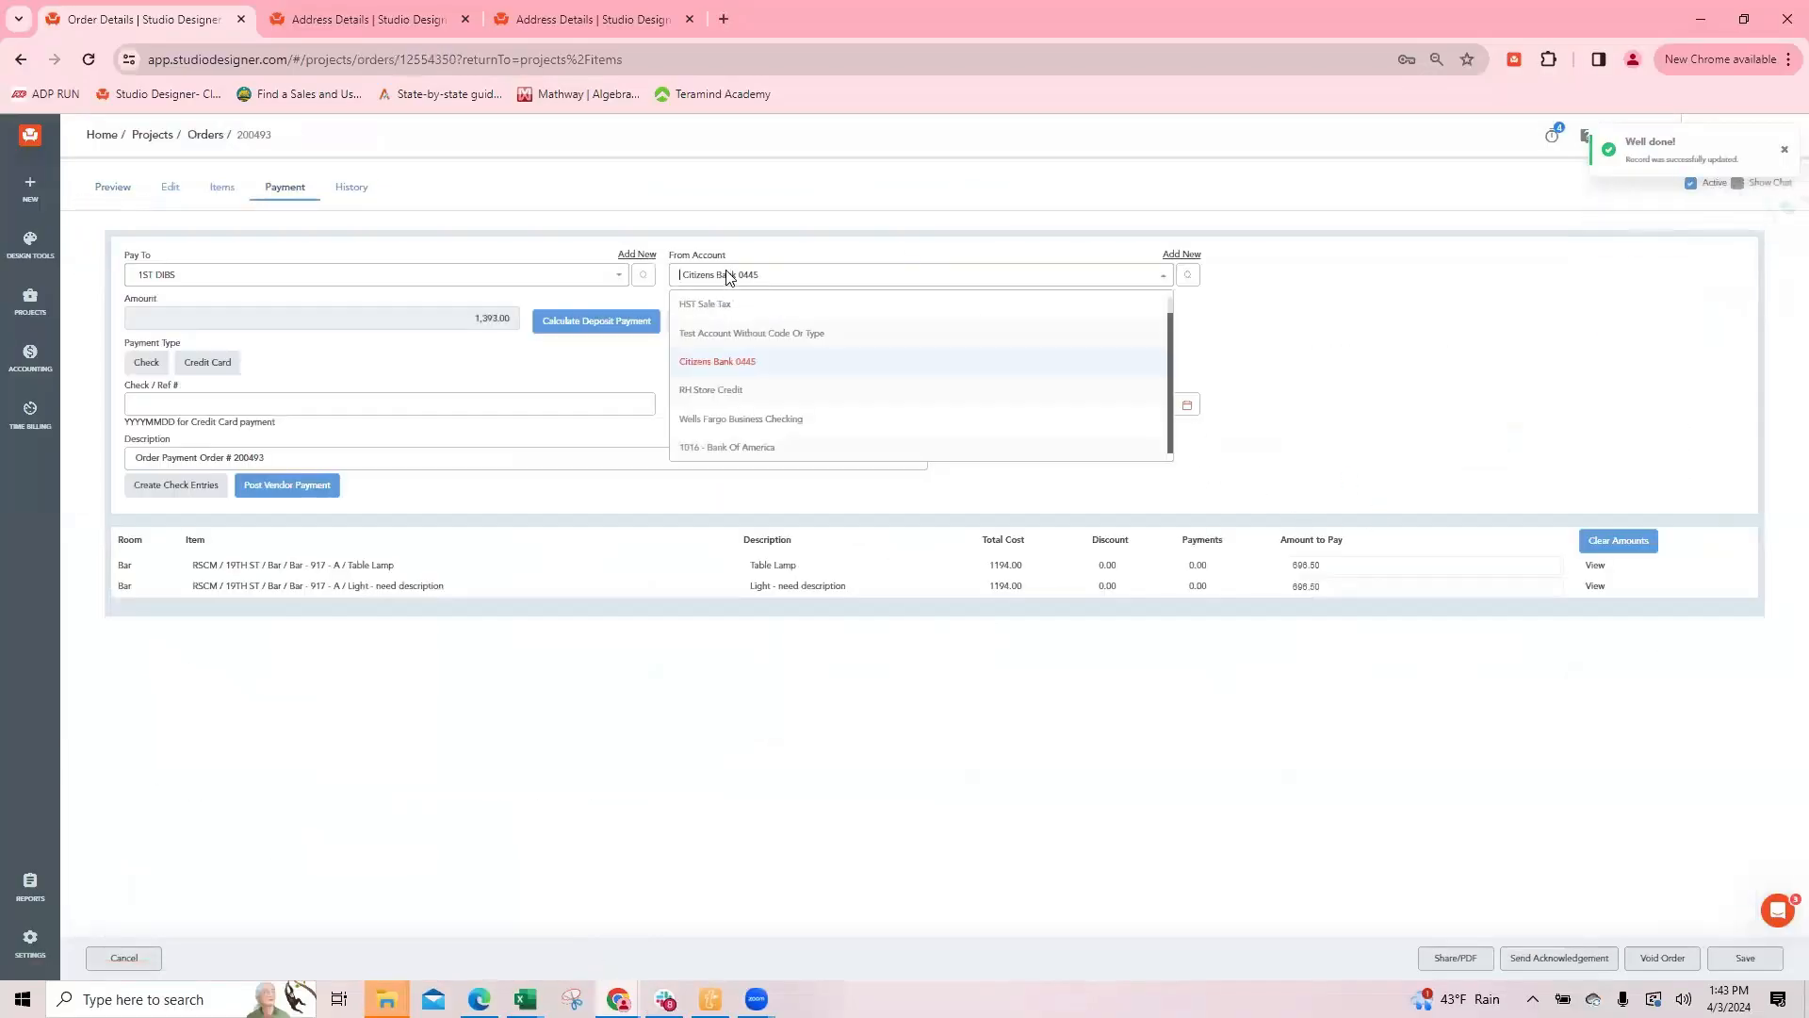
pyautogui.write('am')
pyautogui.click(710, 307)
pyautogui.click(235, 402)
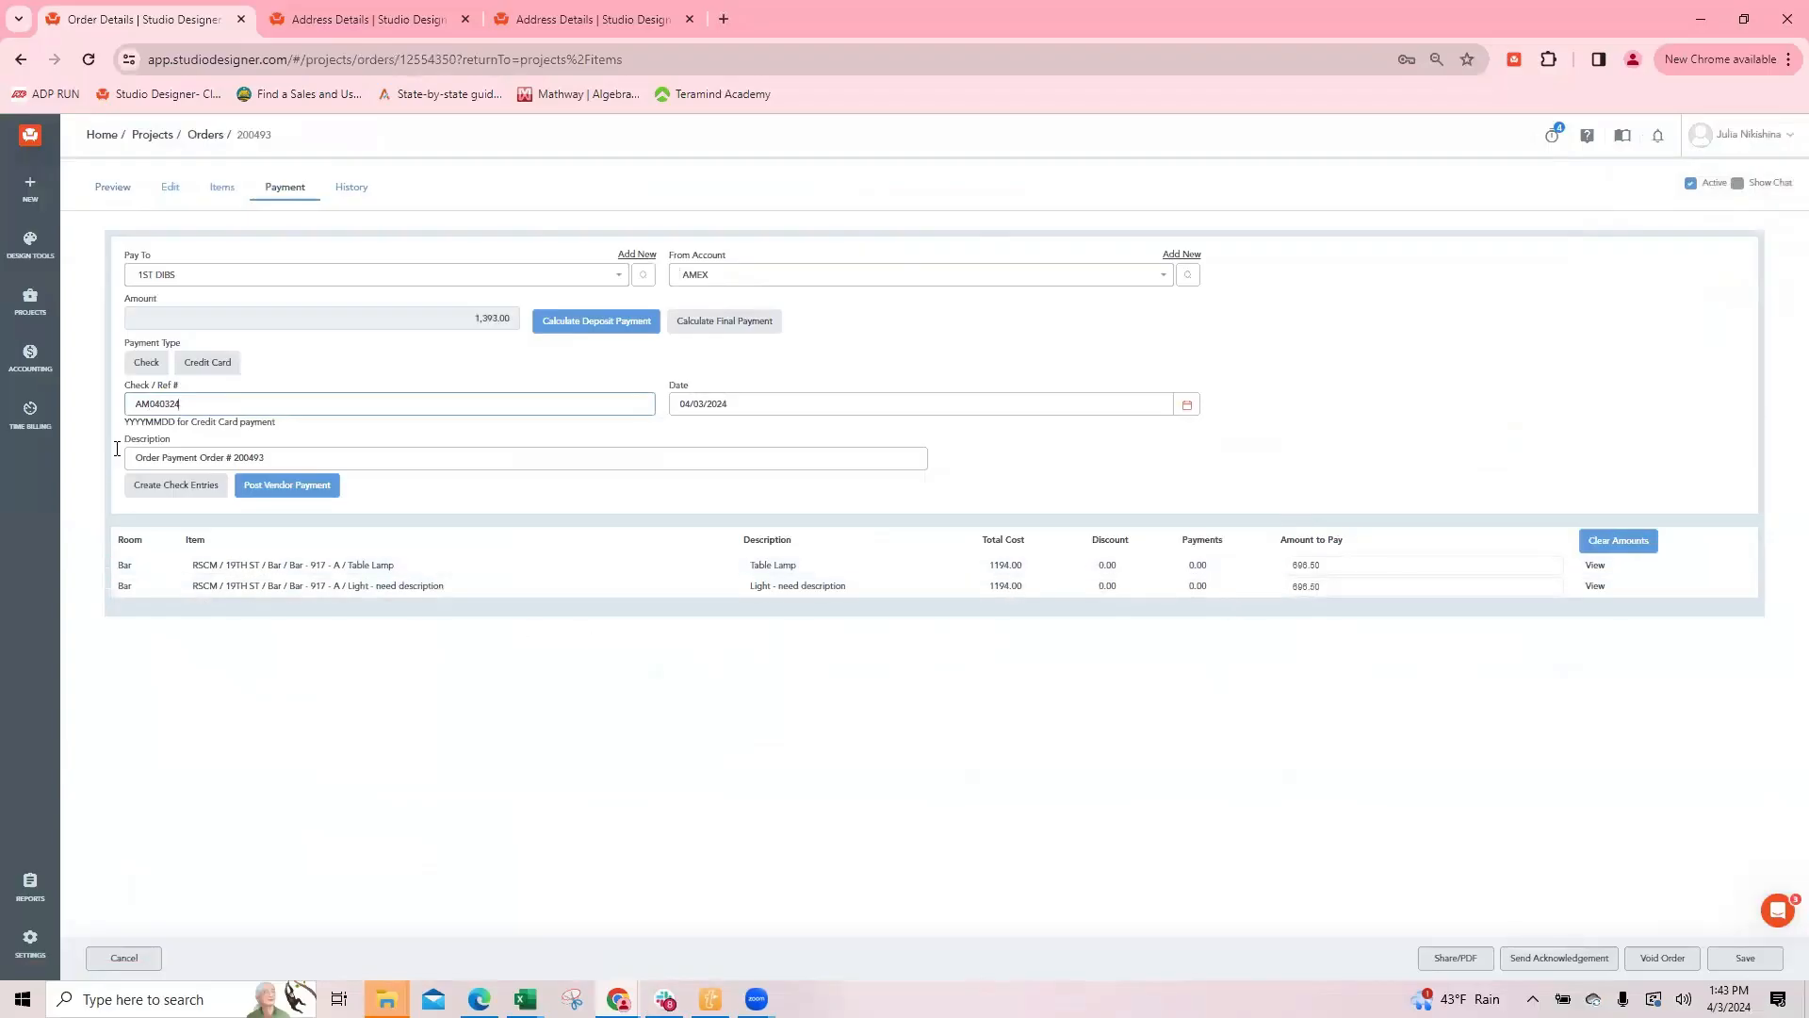
pyautogui.click(292, 485)
pyautogui.click(998, 202)
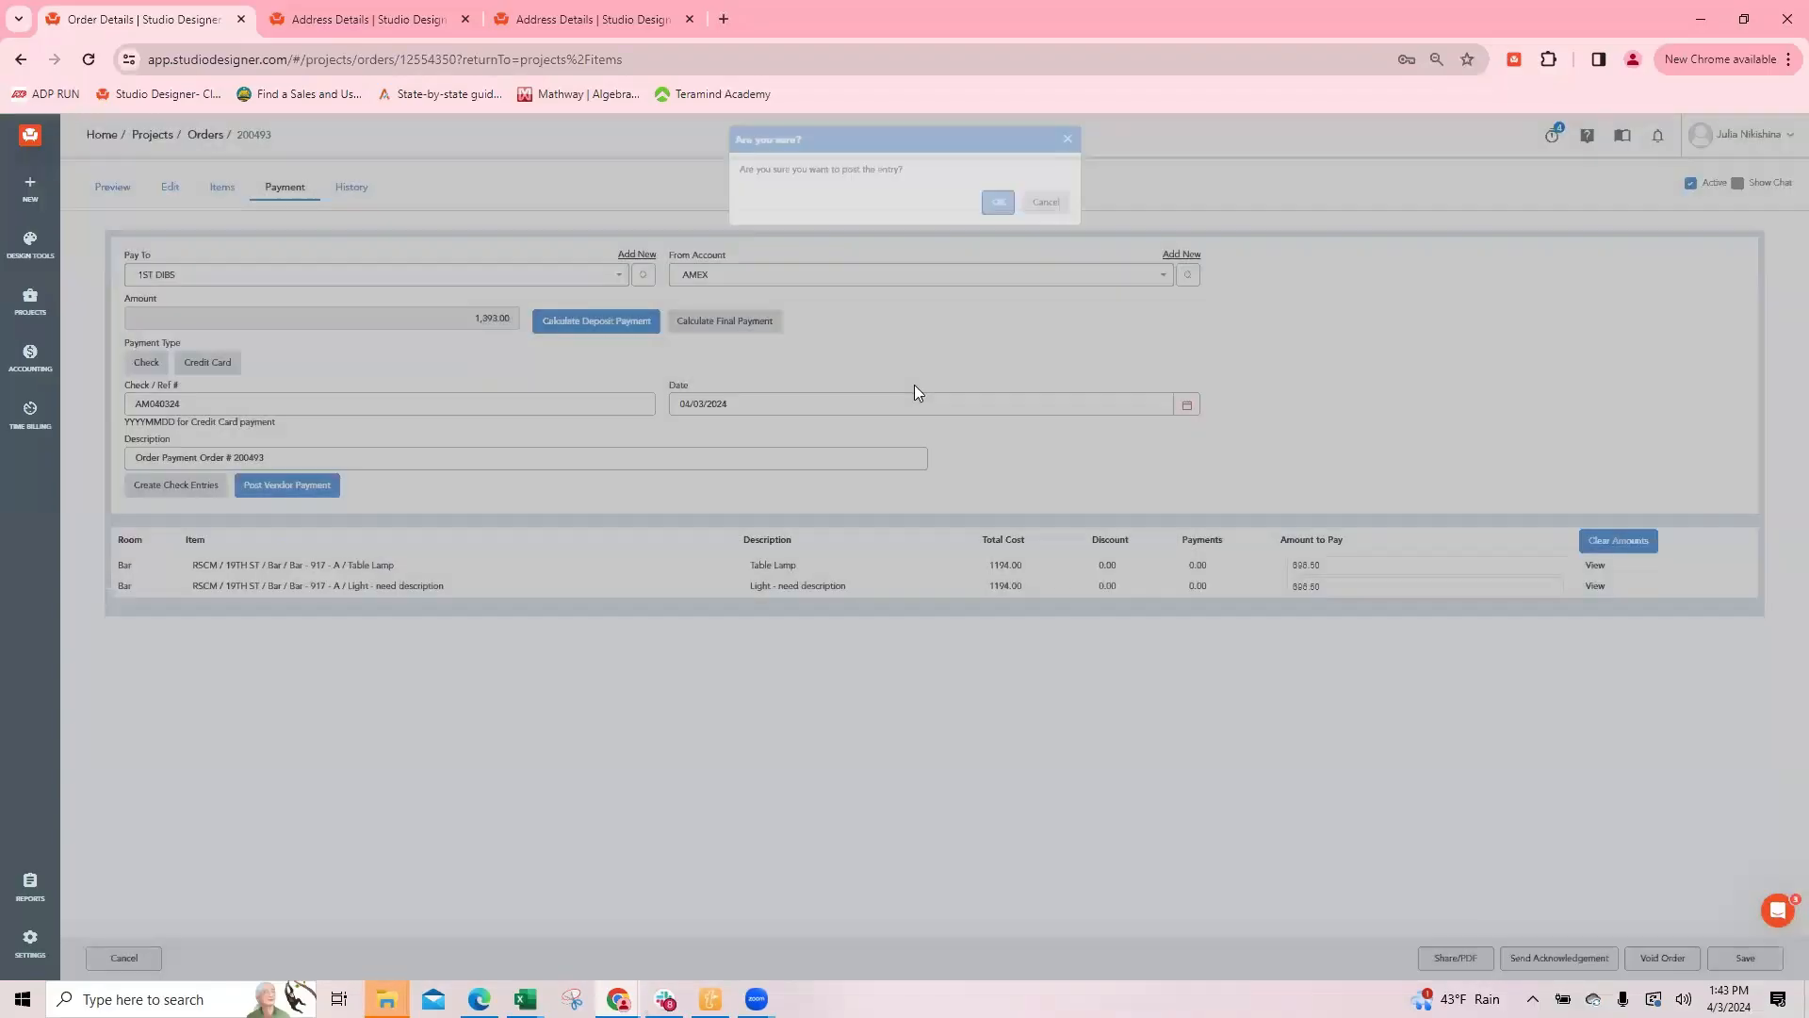
pyautogui.click(125, 959)
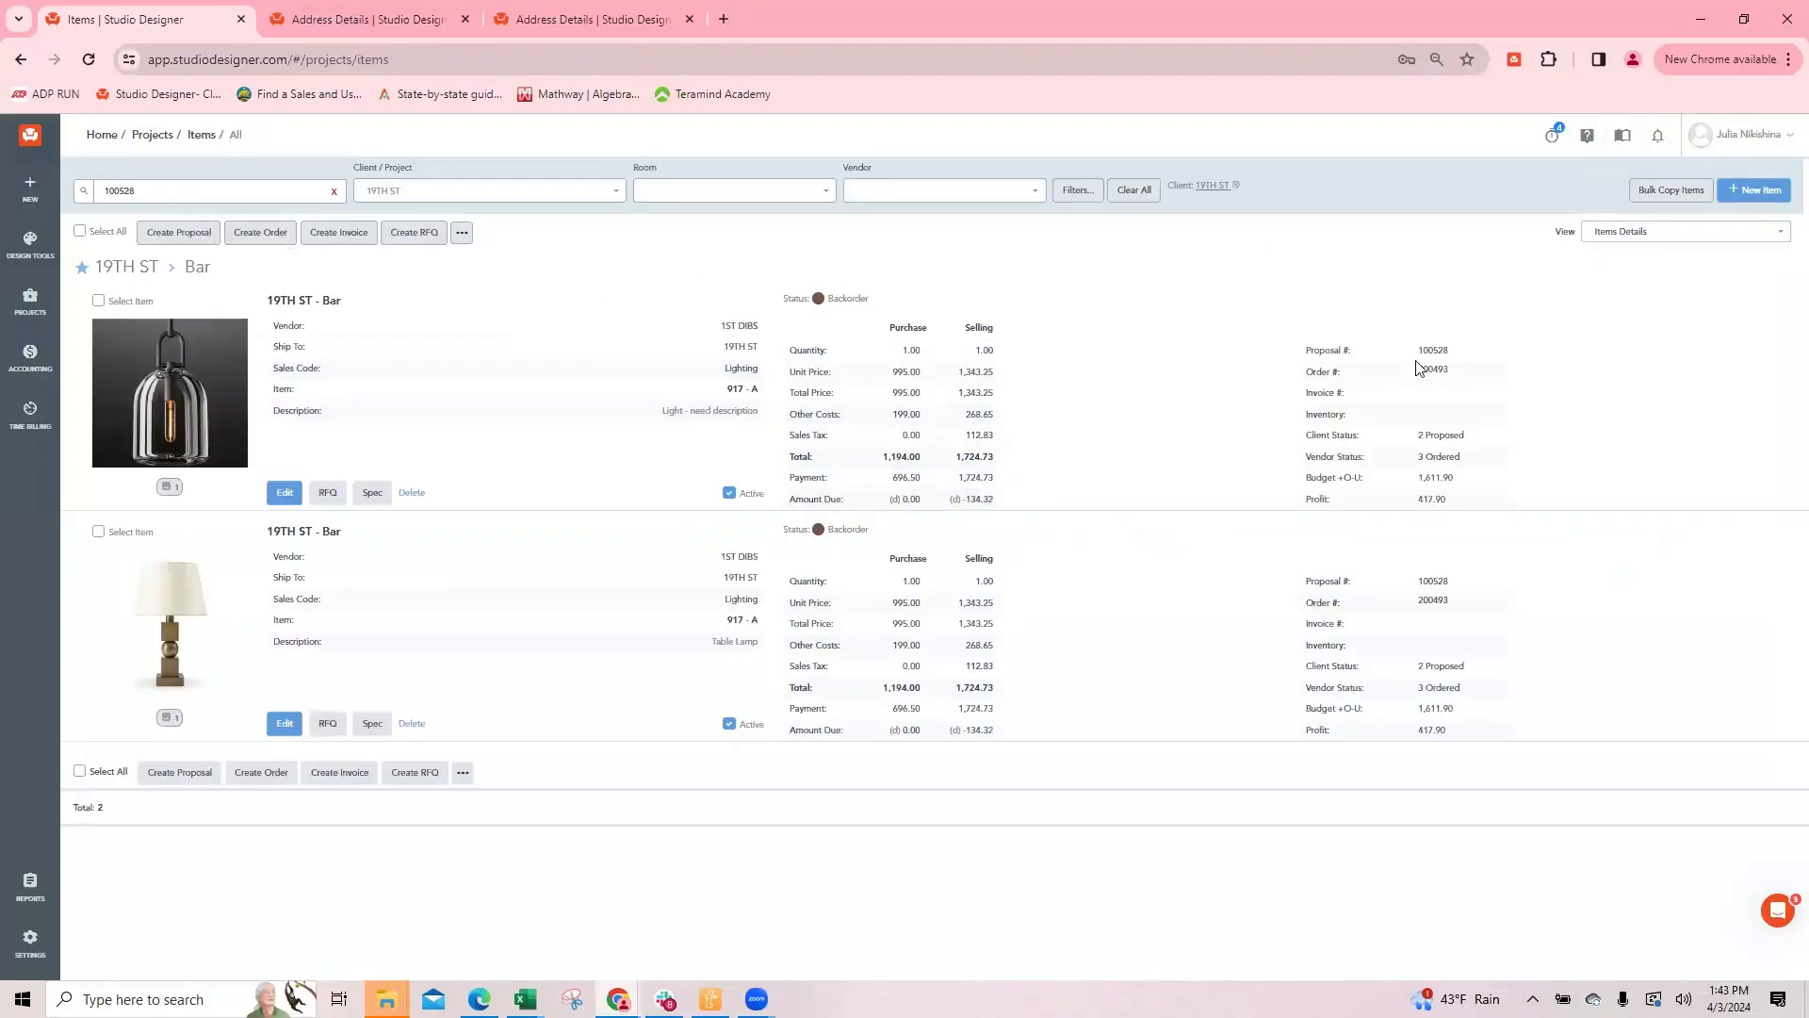
# Step: Review the light's proposal and payment figures and its deposit percentages in the item pricing, and save and close the item
pyautogui.moveTo(1419, 351); pyautogui.dragTo(1475, 353)
pyautogui.click(1142, 269)
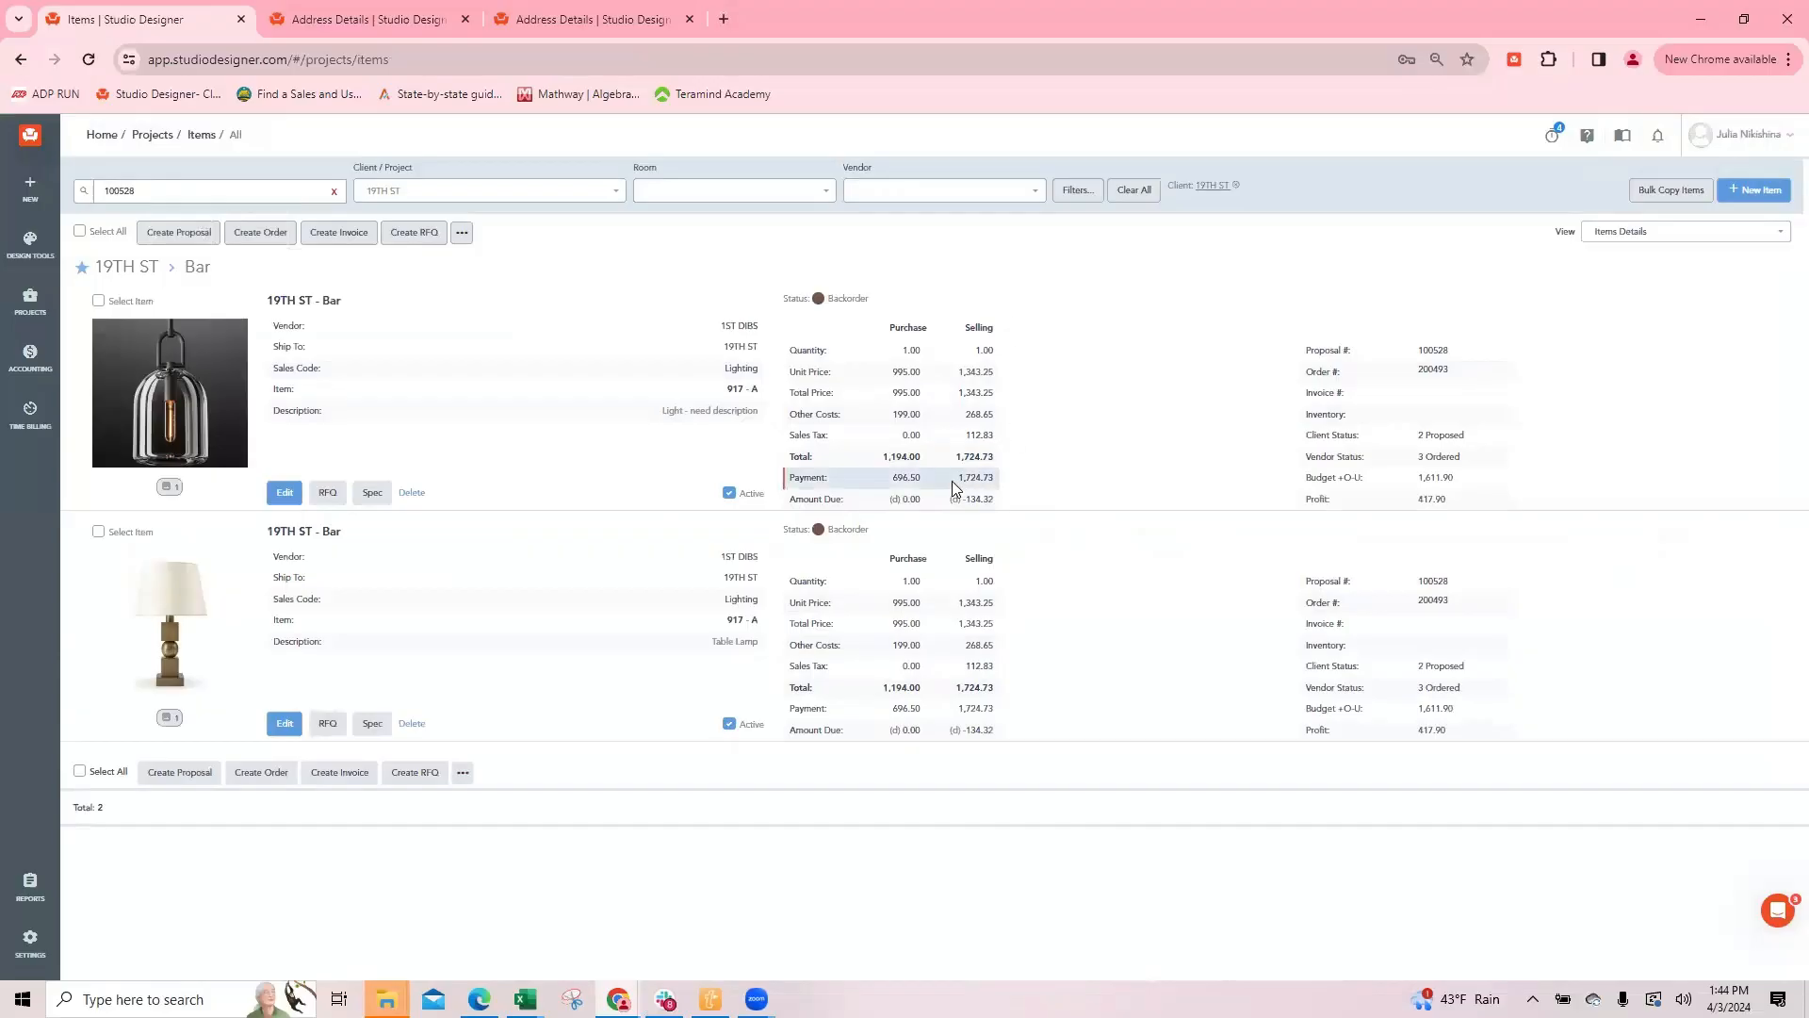
pyautogui.moveTo(956, 479); pyautogui.dragTo(1012, 488)
pyautogui.click(1002, 507)
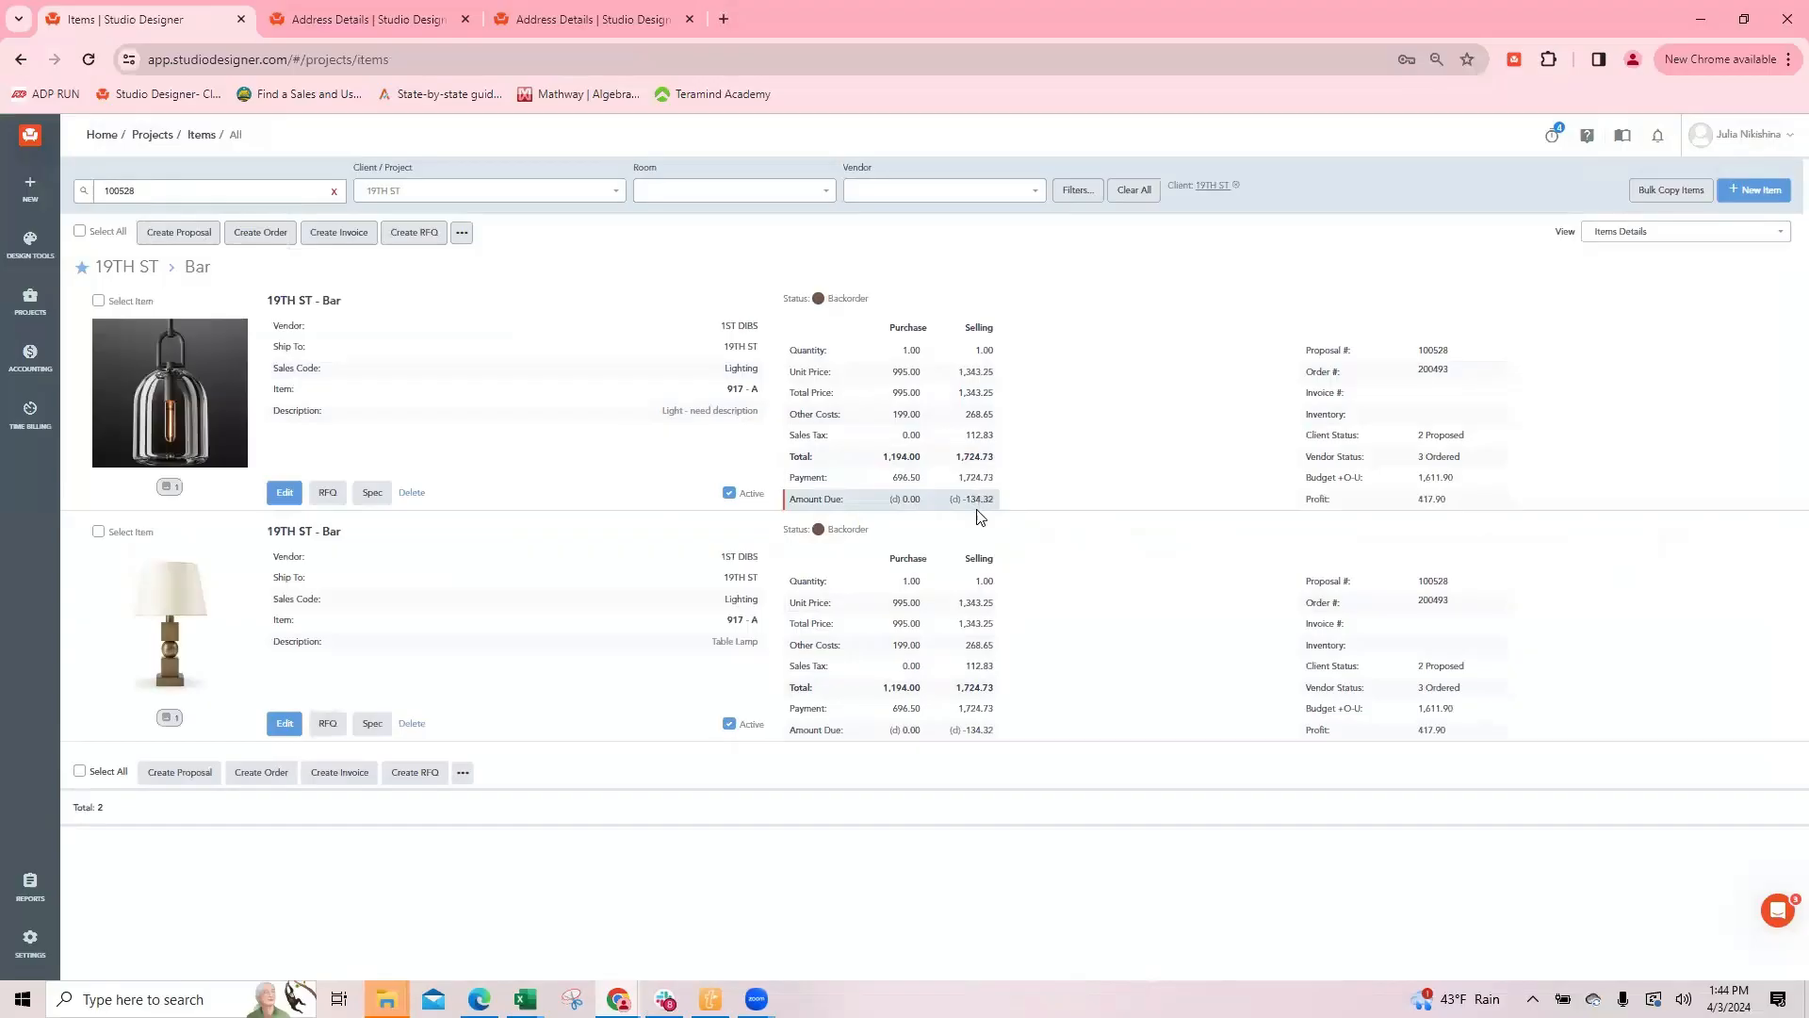
pyautogui.click(284, 492)
pyautogui.scroll(-4, 811, 436)
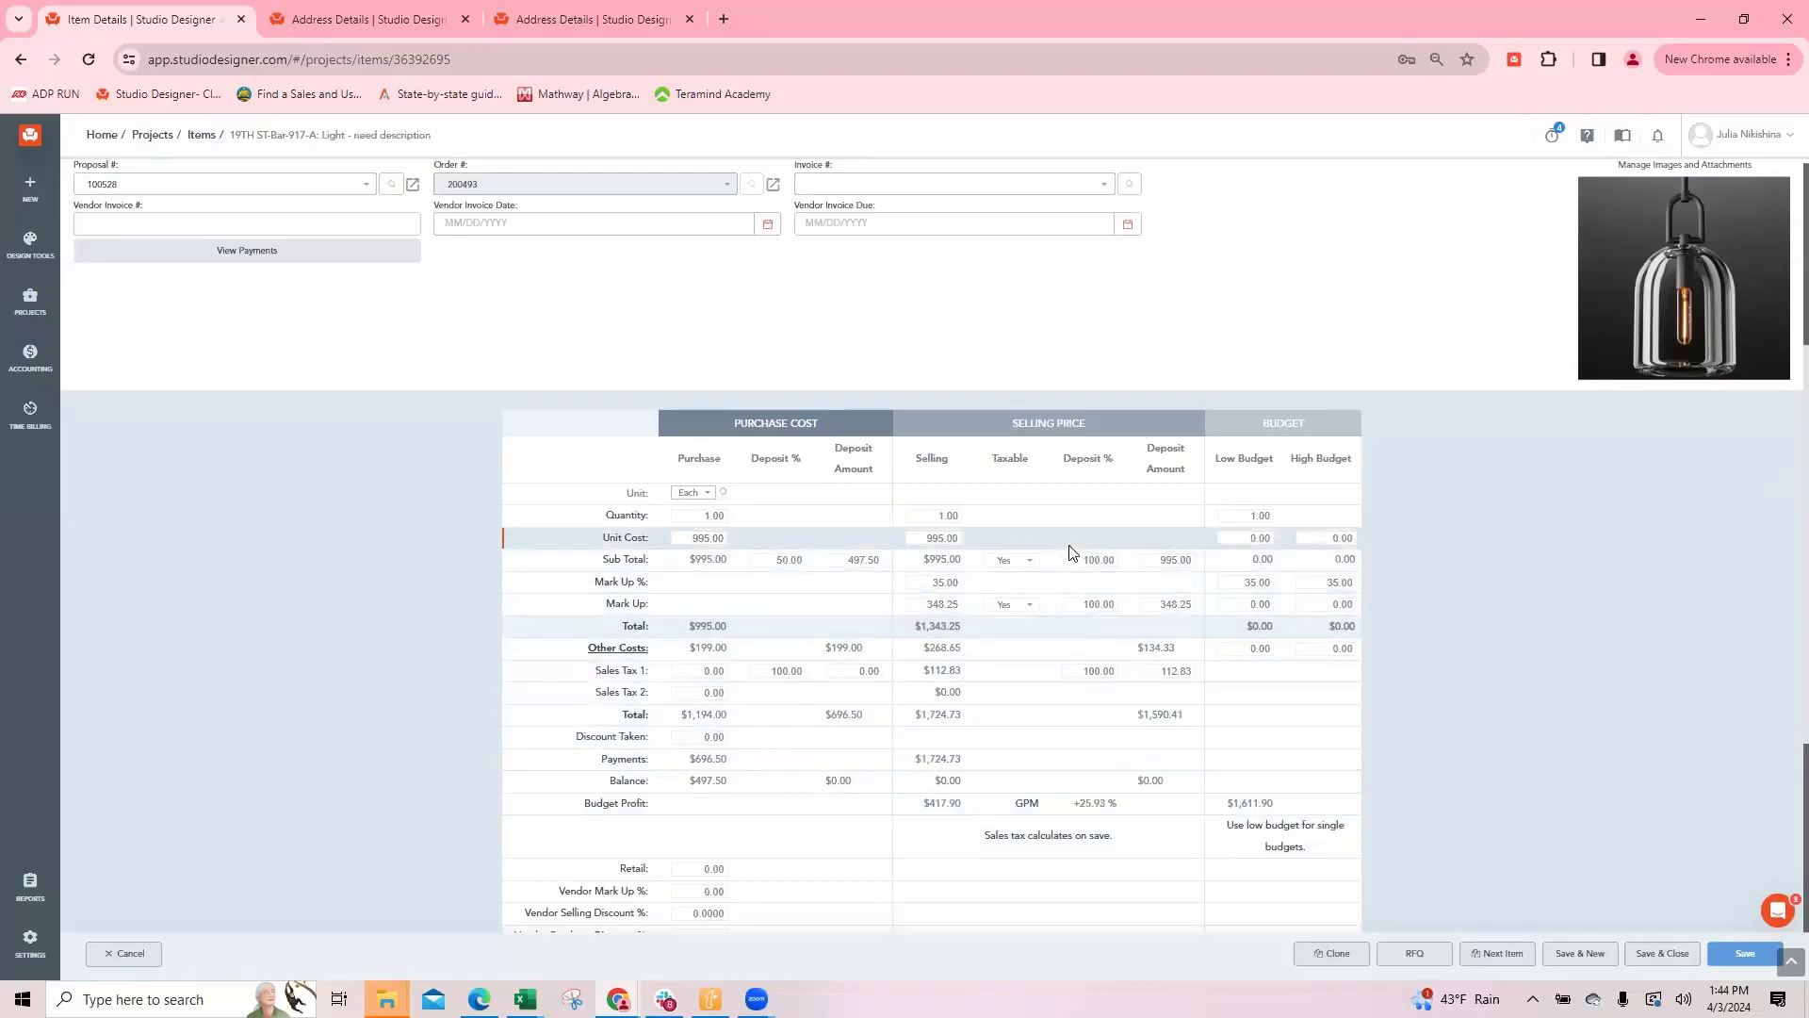
pyautogui.click(1663, 953)
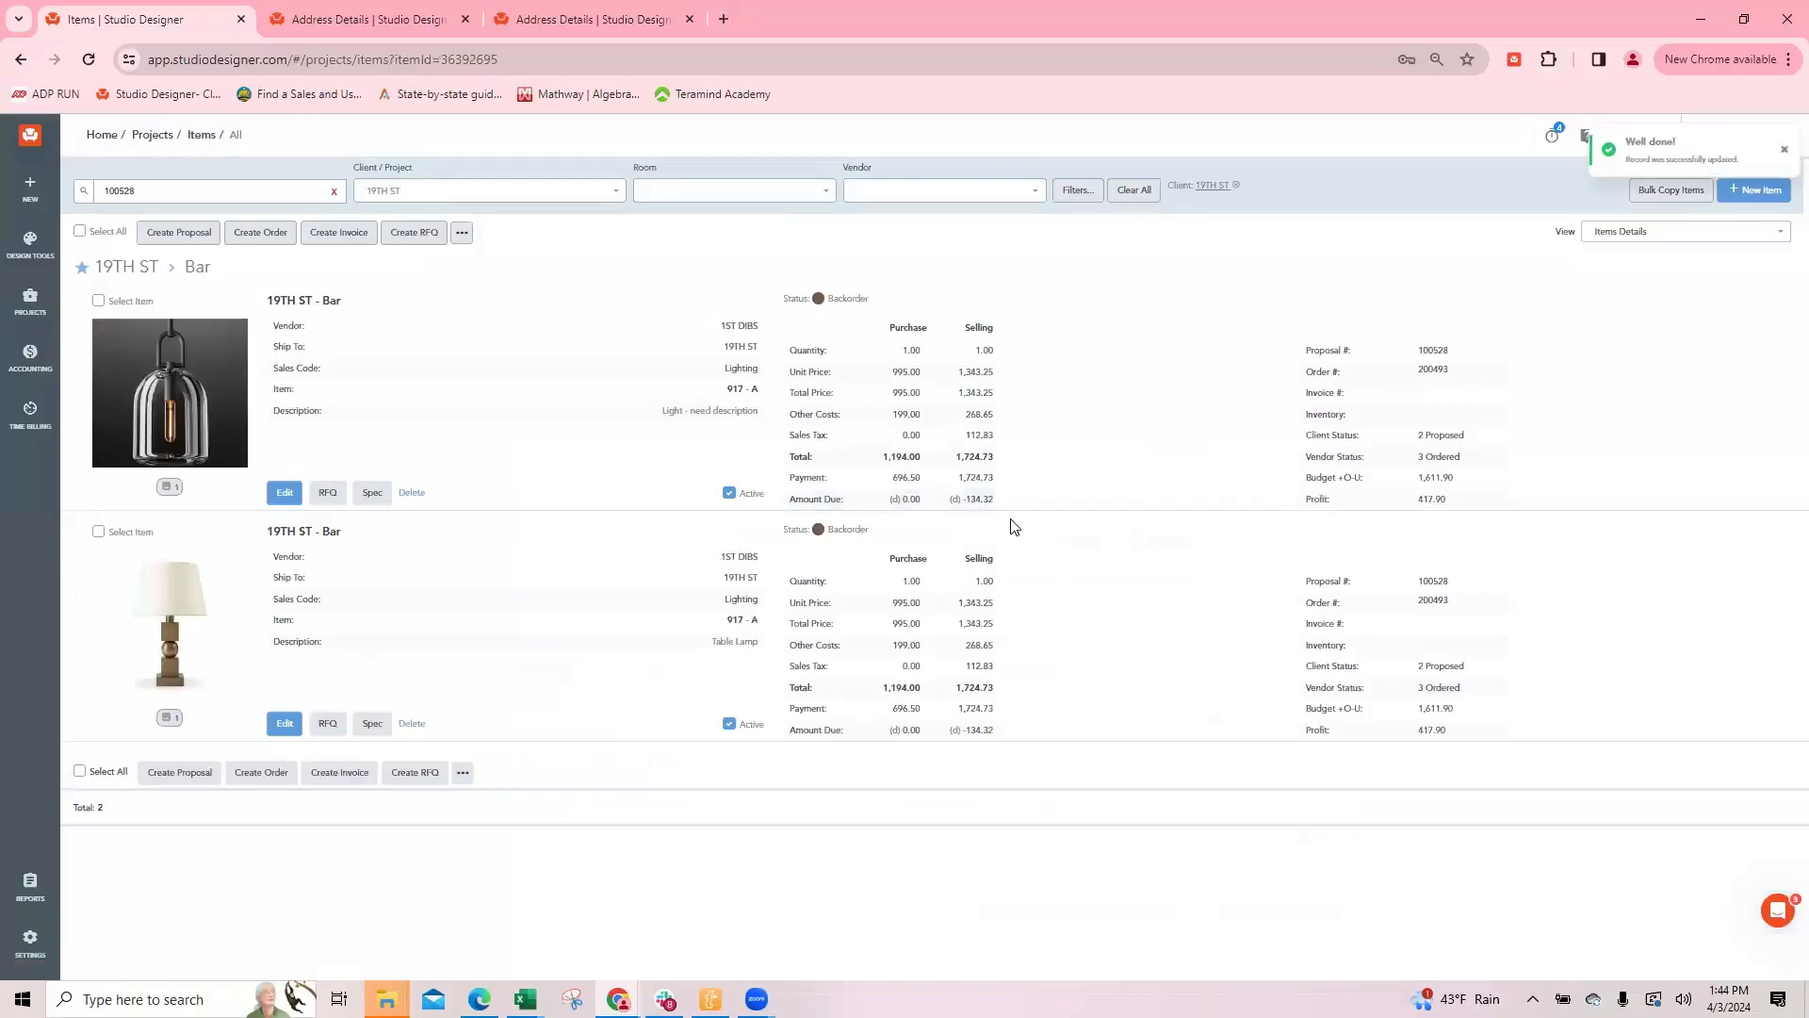
# Step: Set the light's selling deposits for subtotal, mark up and sales tax 1 to 100%, and save and close the item
pyautogui.click(285, 492)
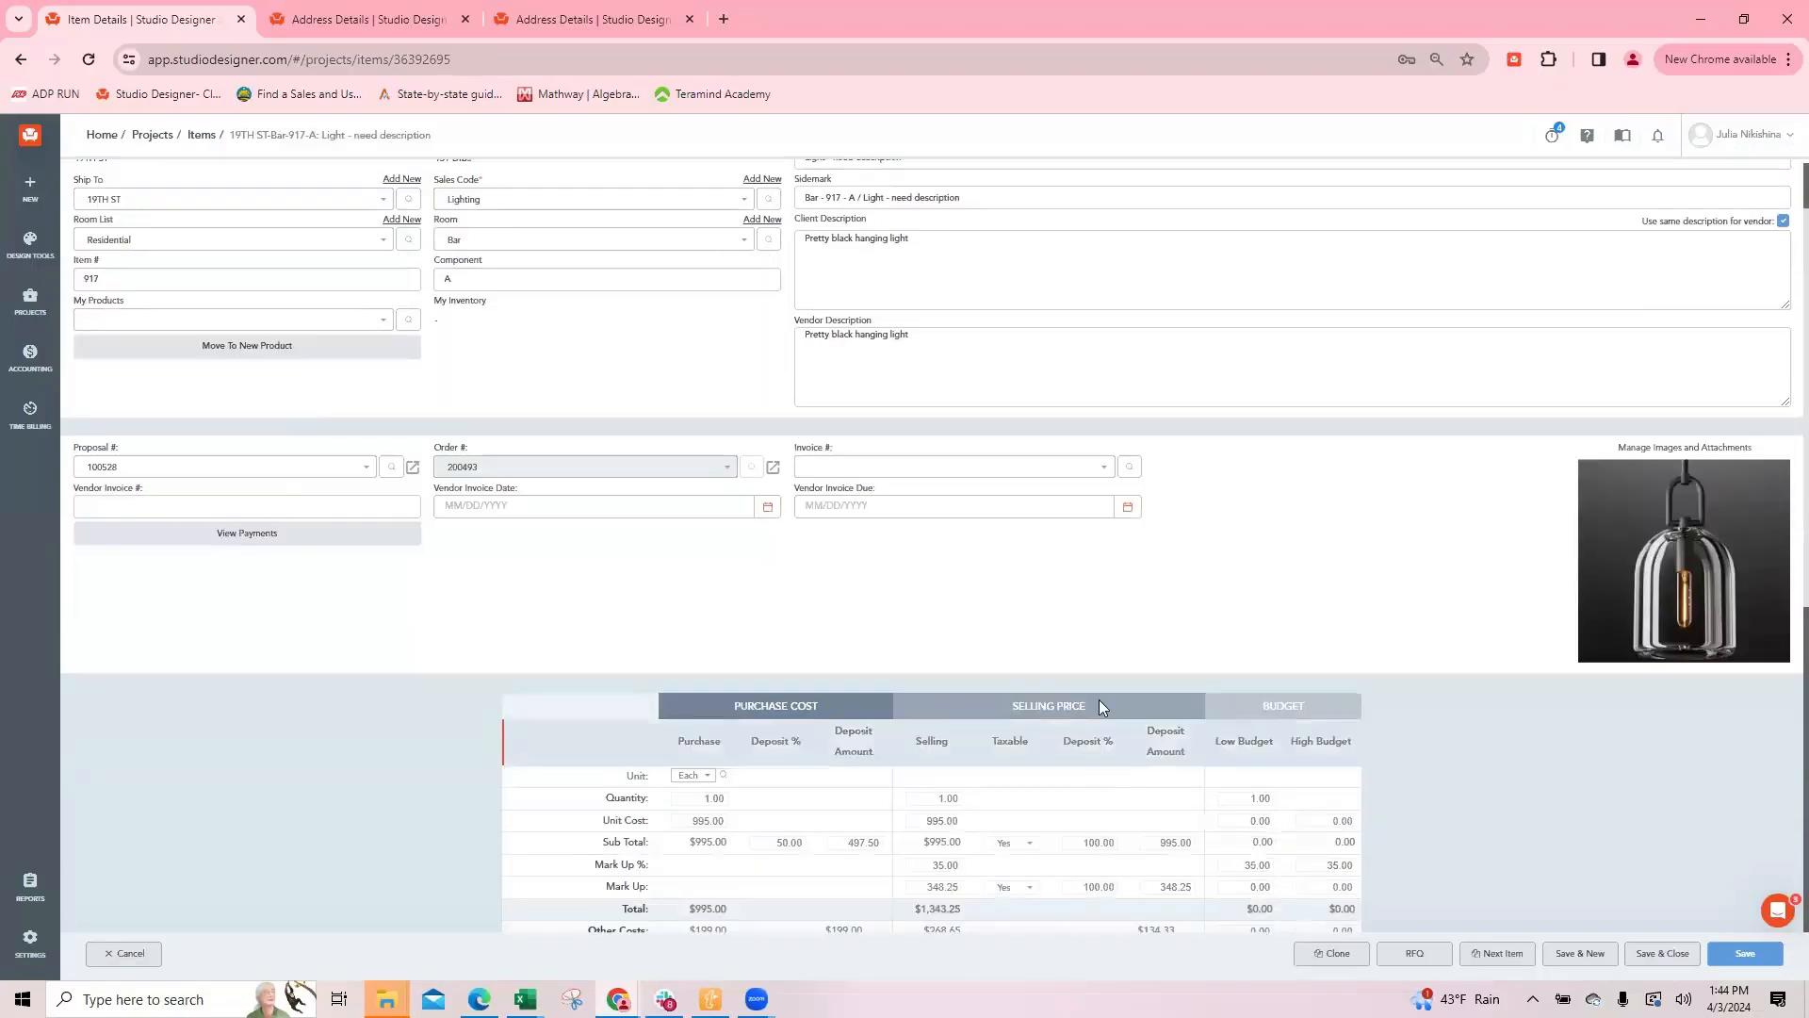
pyautogui.scroll(-4, 1099, 699)
pyautogui.click(1093, 465)
pyautogui.write('100')
pyautogui.click(1078, 510)
pyautogui.write('100')
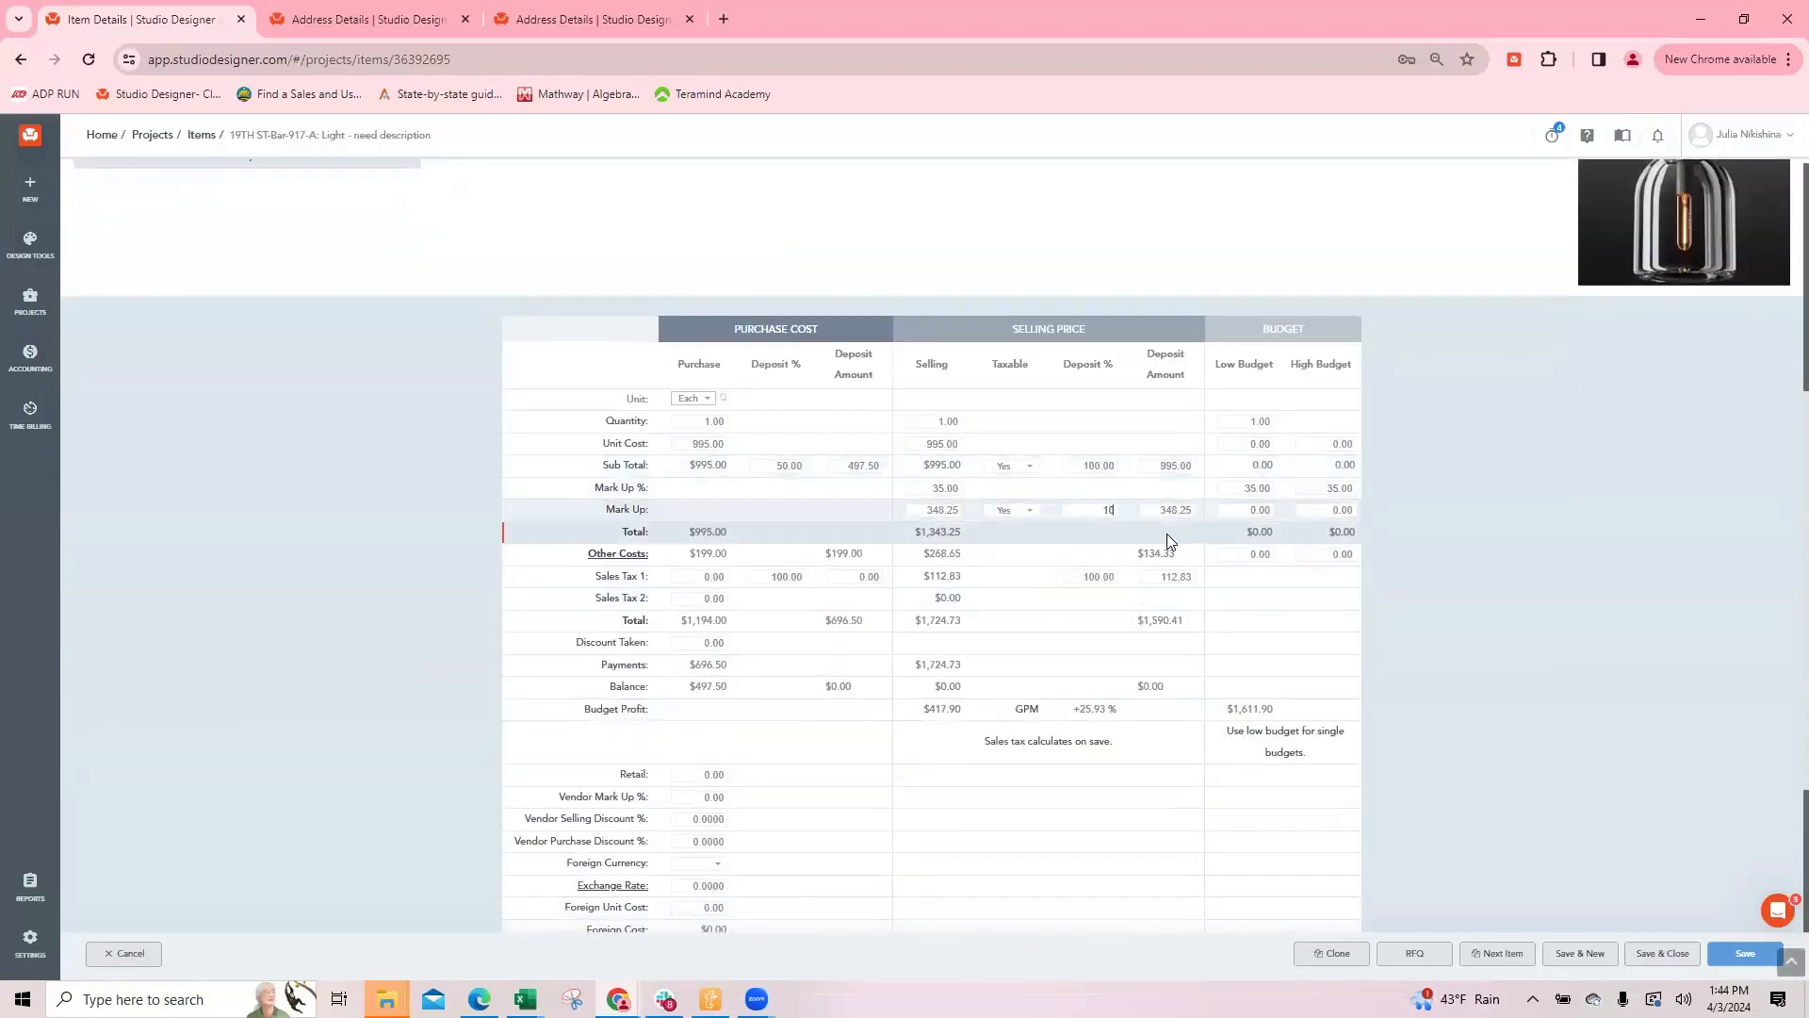
pyautogui.click(1085, 579)
pyautogui.write('100')
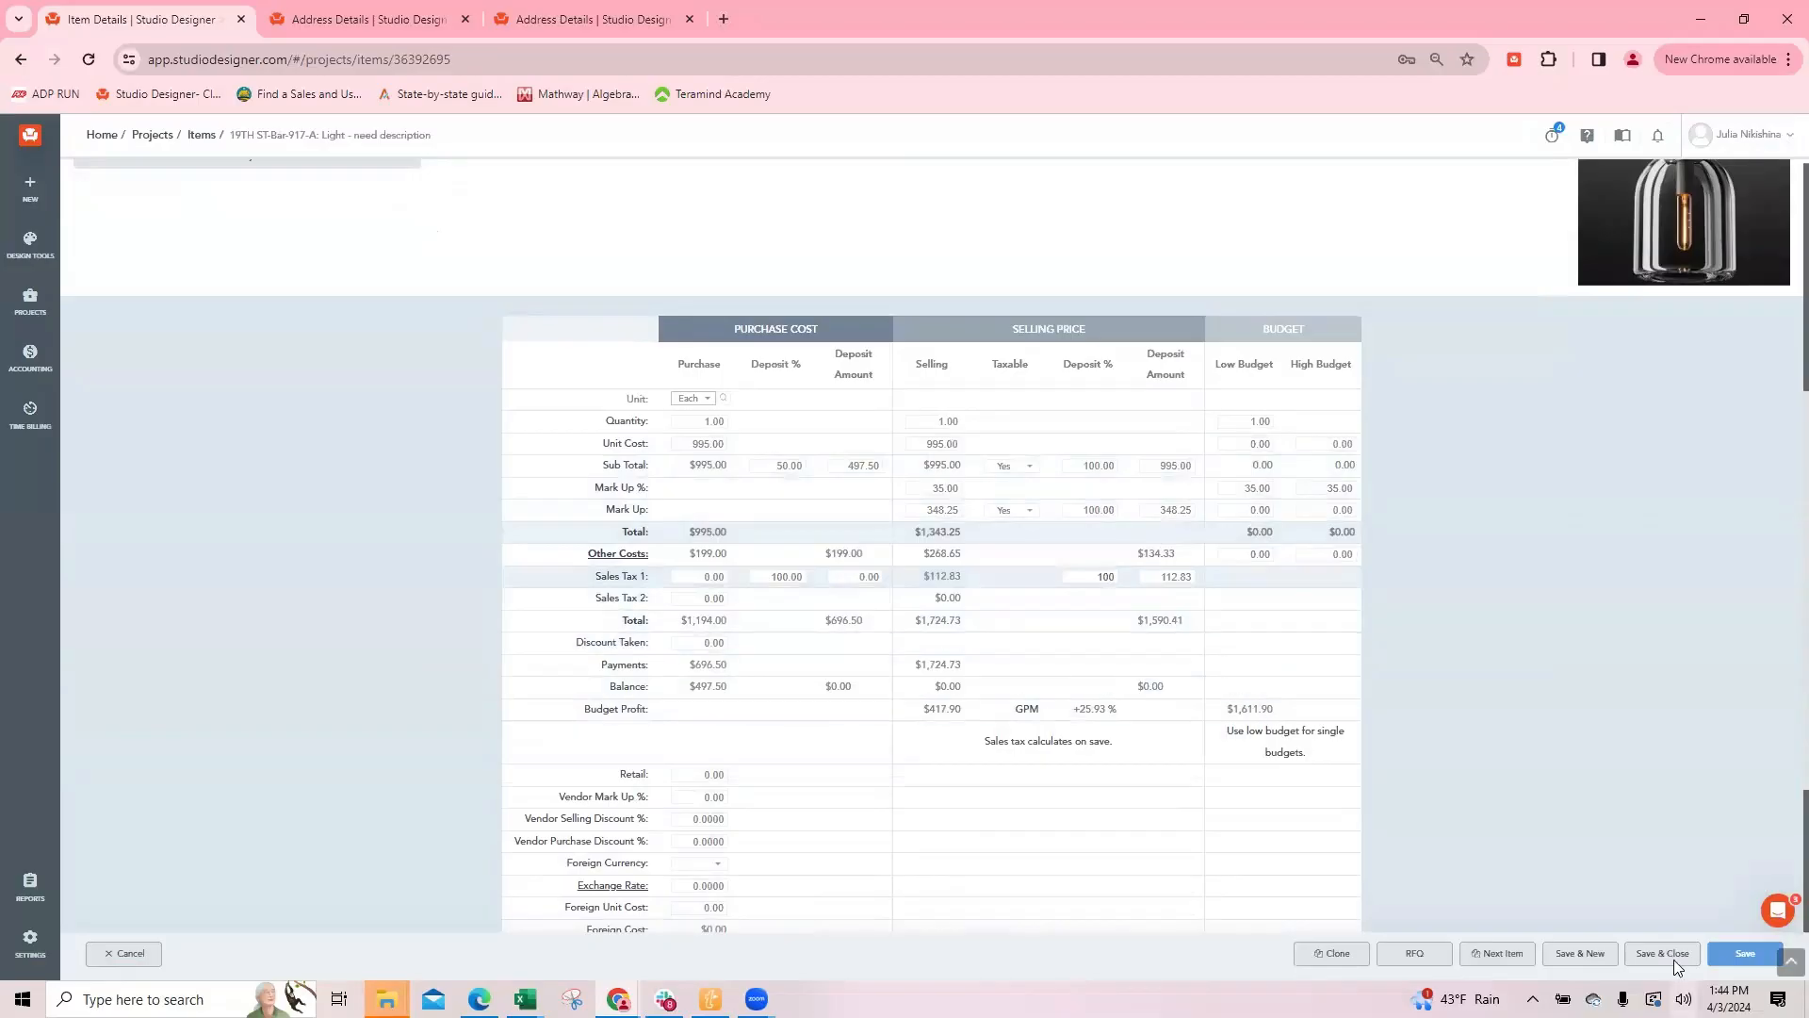
pyautogui.click(1715, 953)
pyautogui.click(1663, 954)
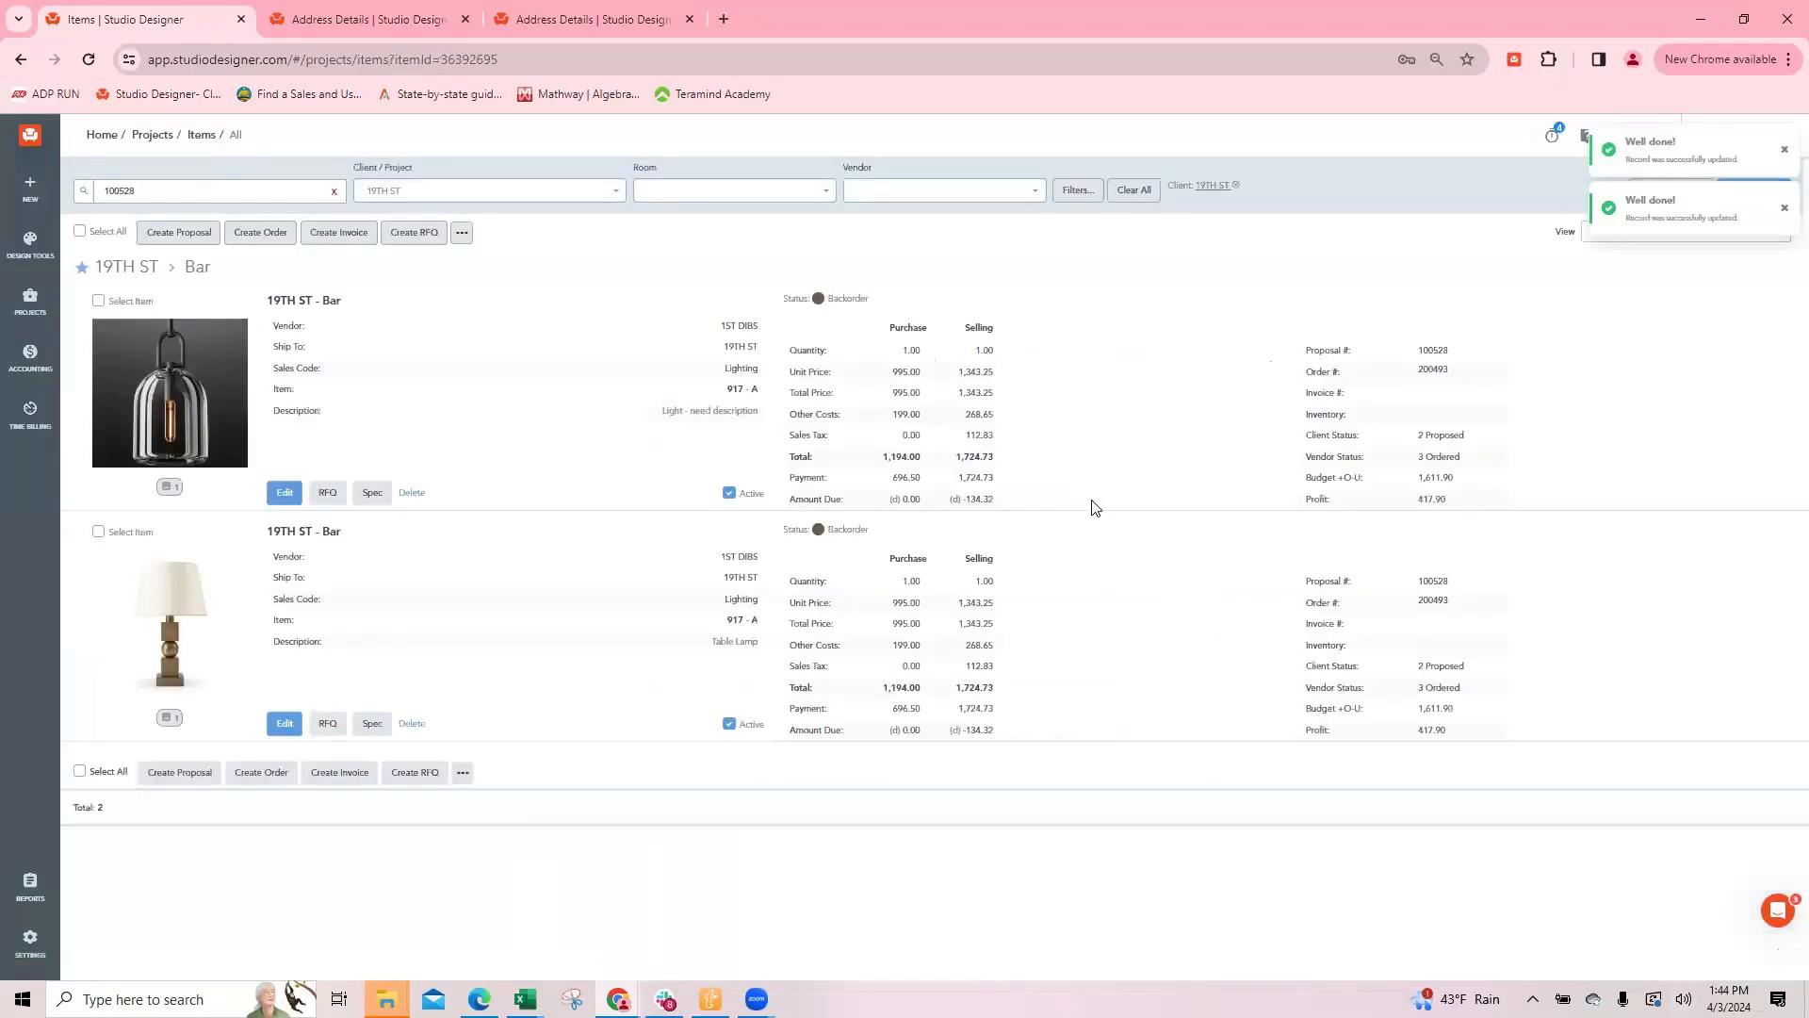
# Step: Set the light's freight selling deposit to 100%, save and close the item, and check its selling amount due
pyautogui.click(285, 492)
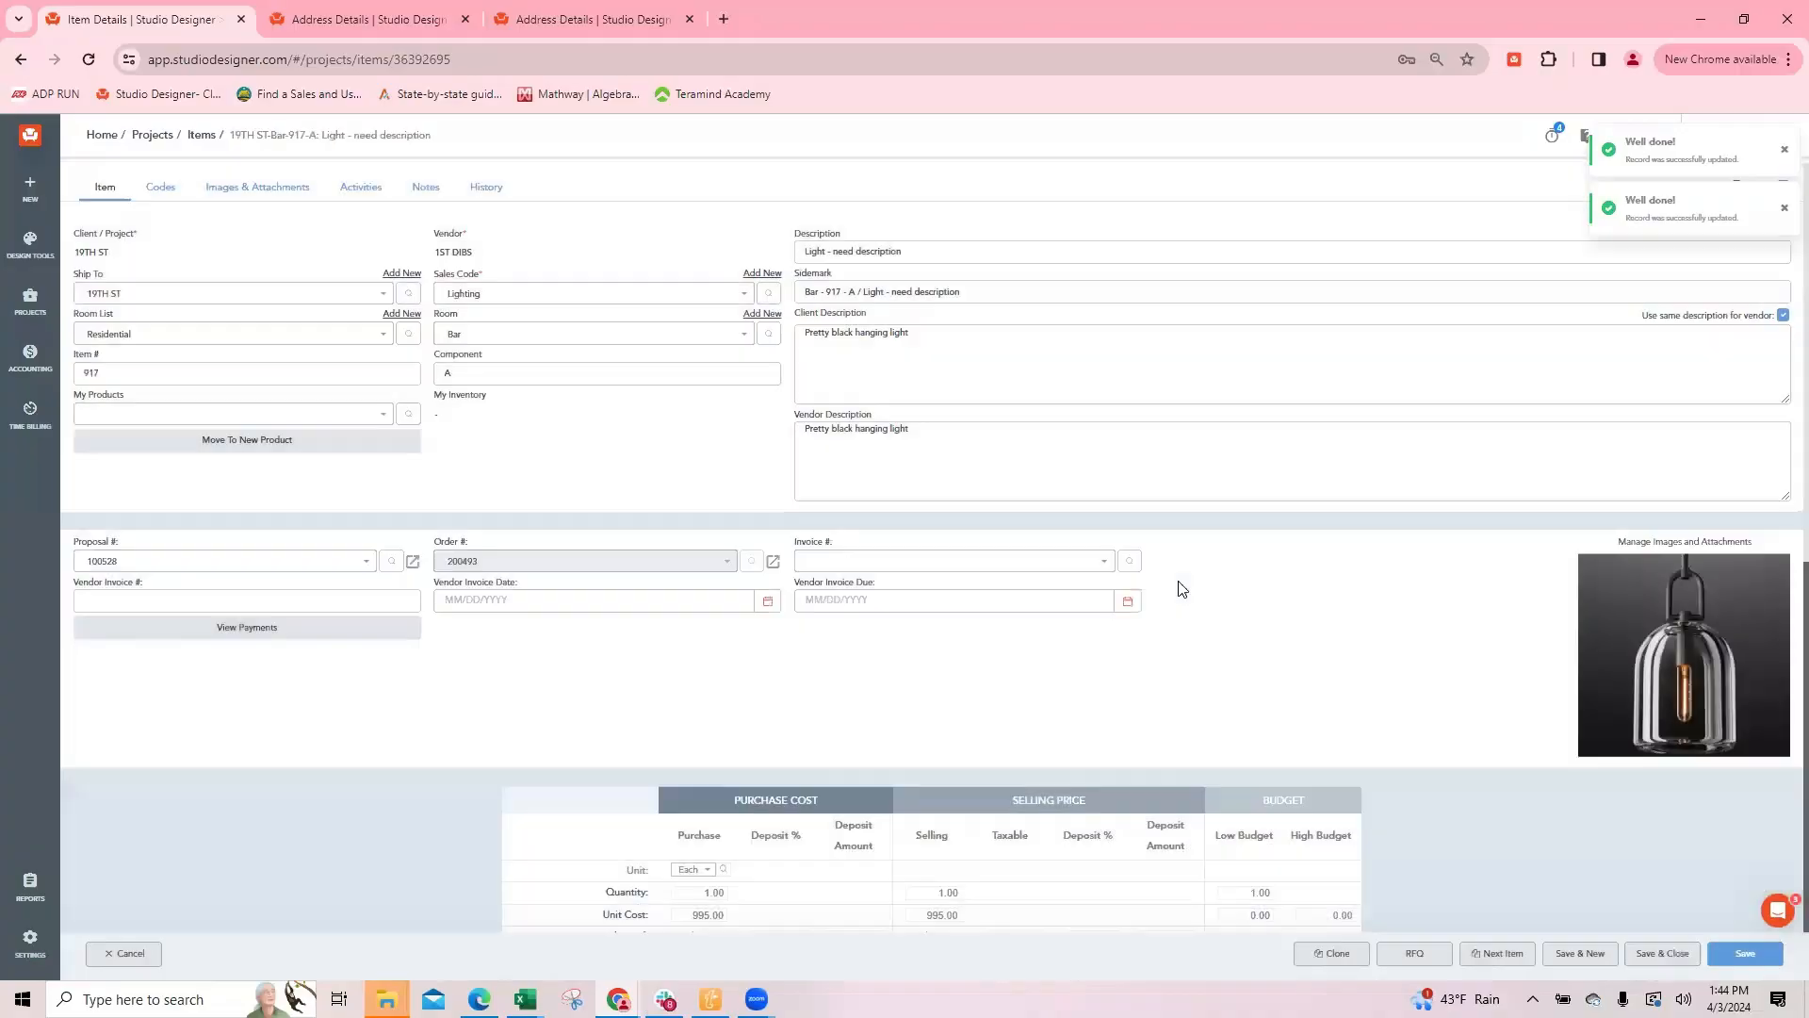
pyautogui.scroll(-3, 679, 792)
pyautogui.click(617, 742)
pyautogui.click(1054, 356)
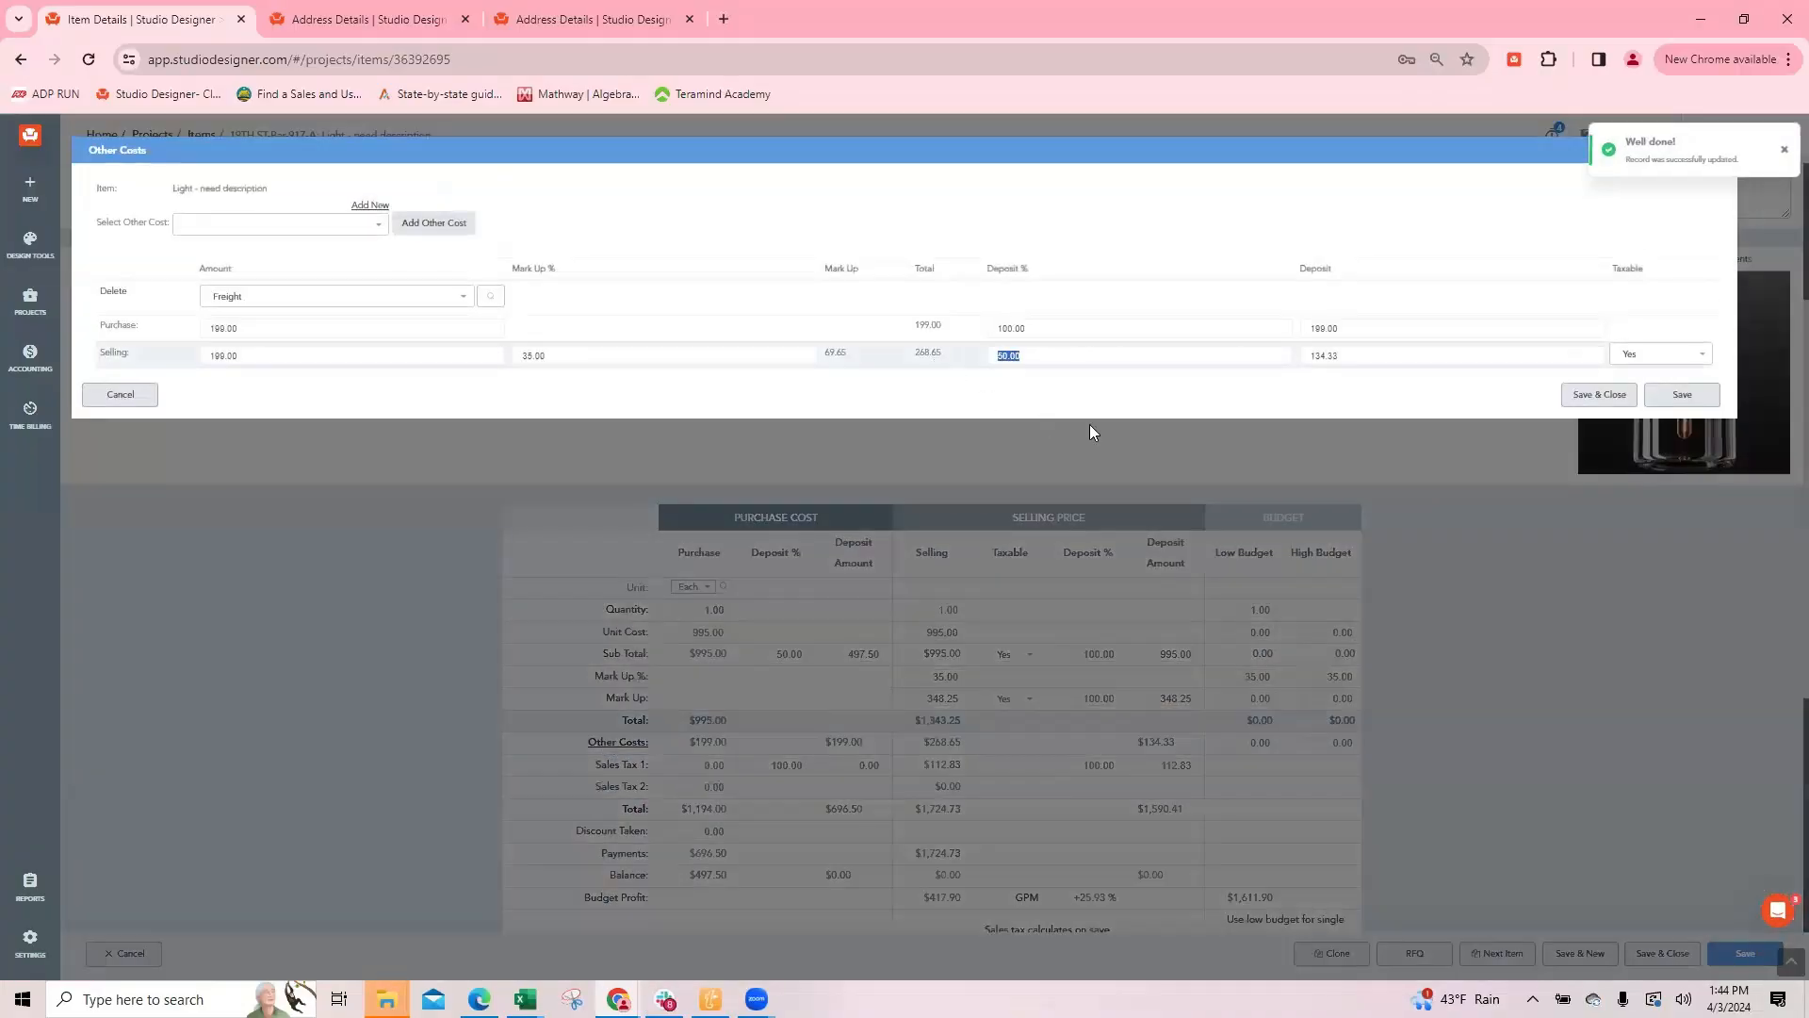
pyautogui.write('100')
pyautogui.click(1602, 394)
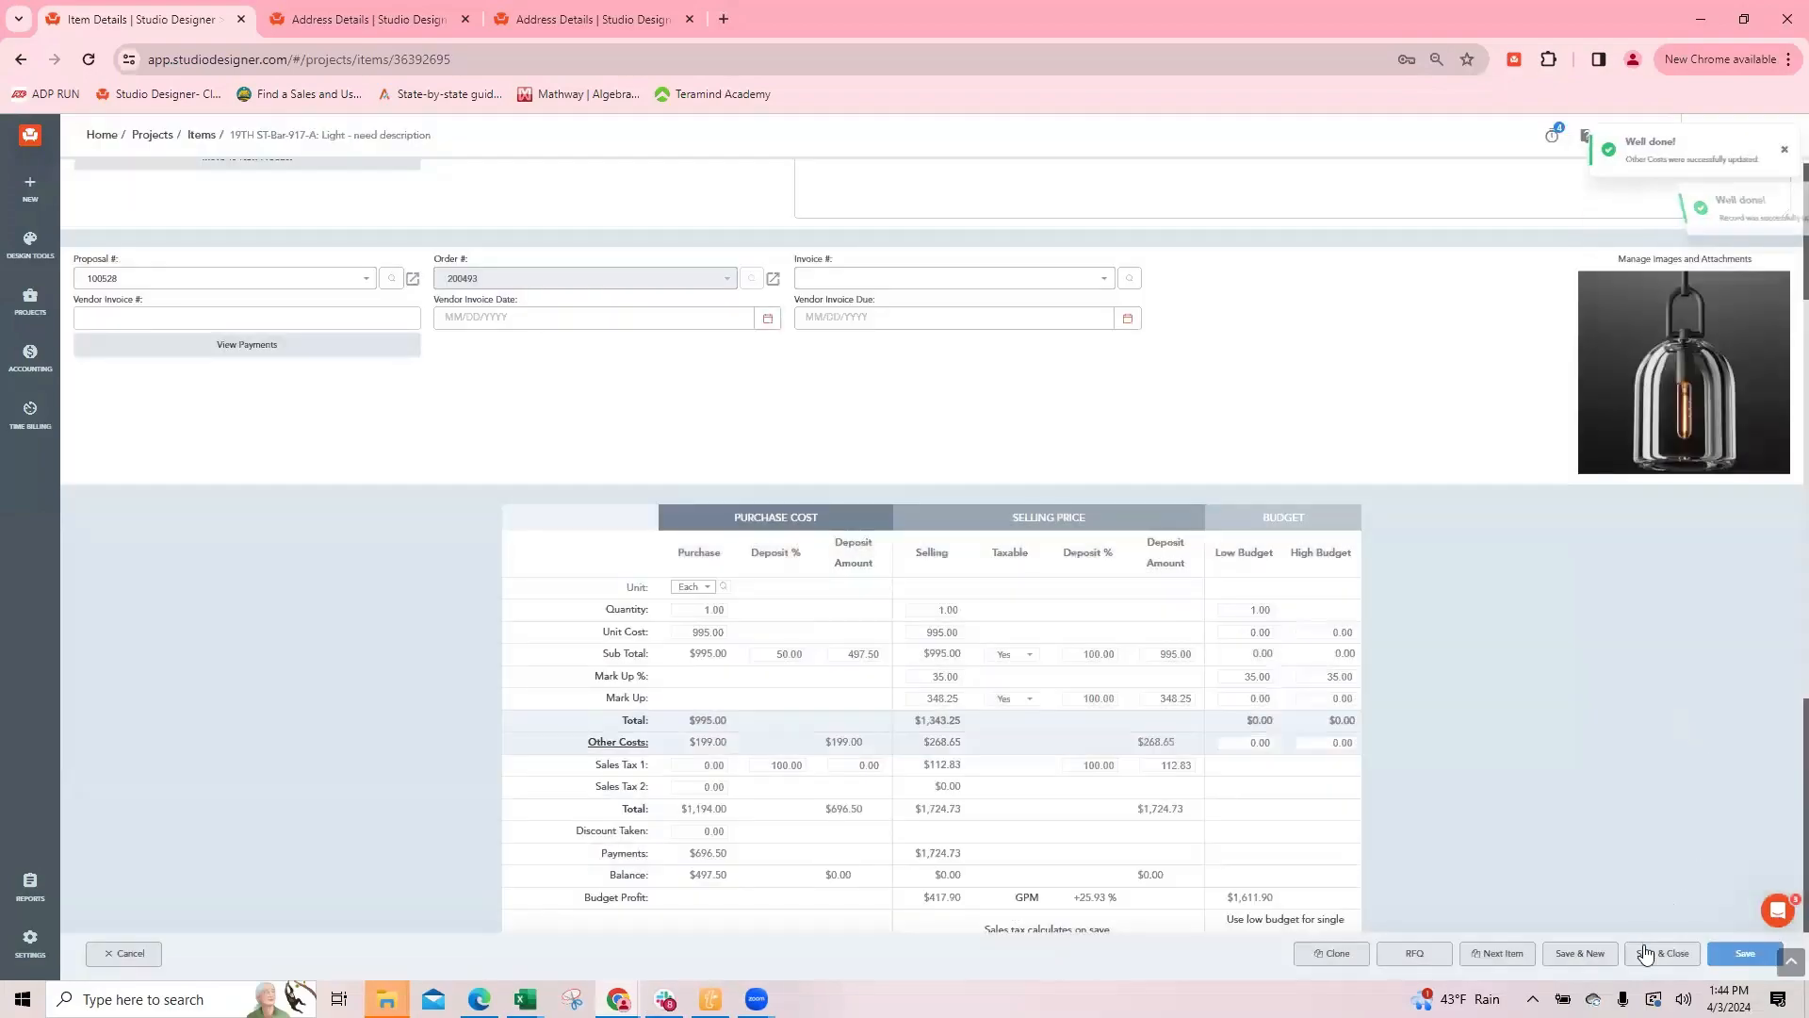
pyautogui.click(1663, 954)
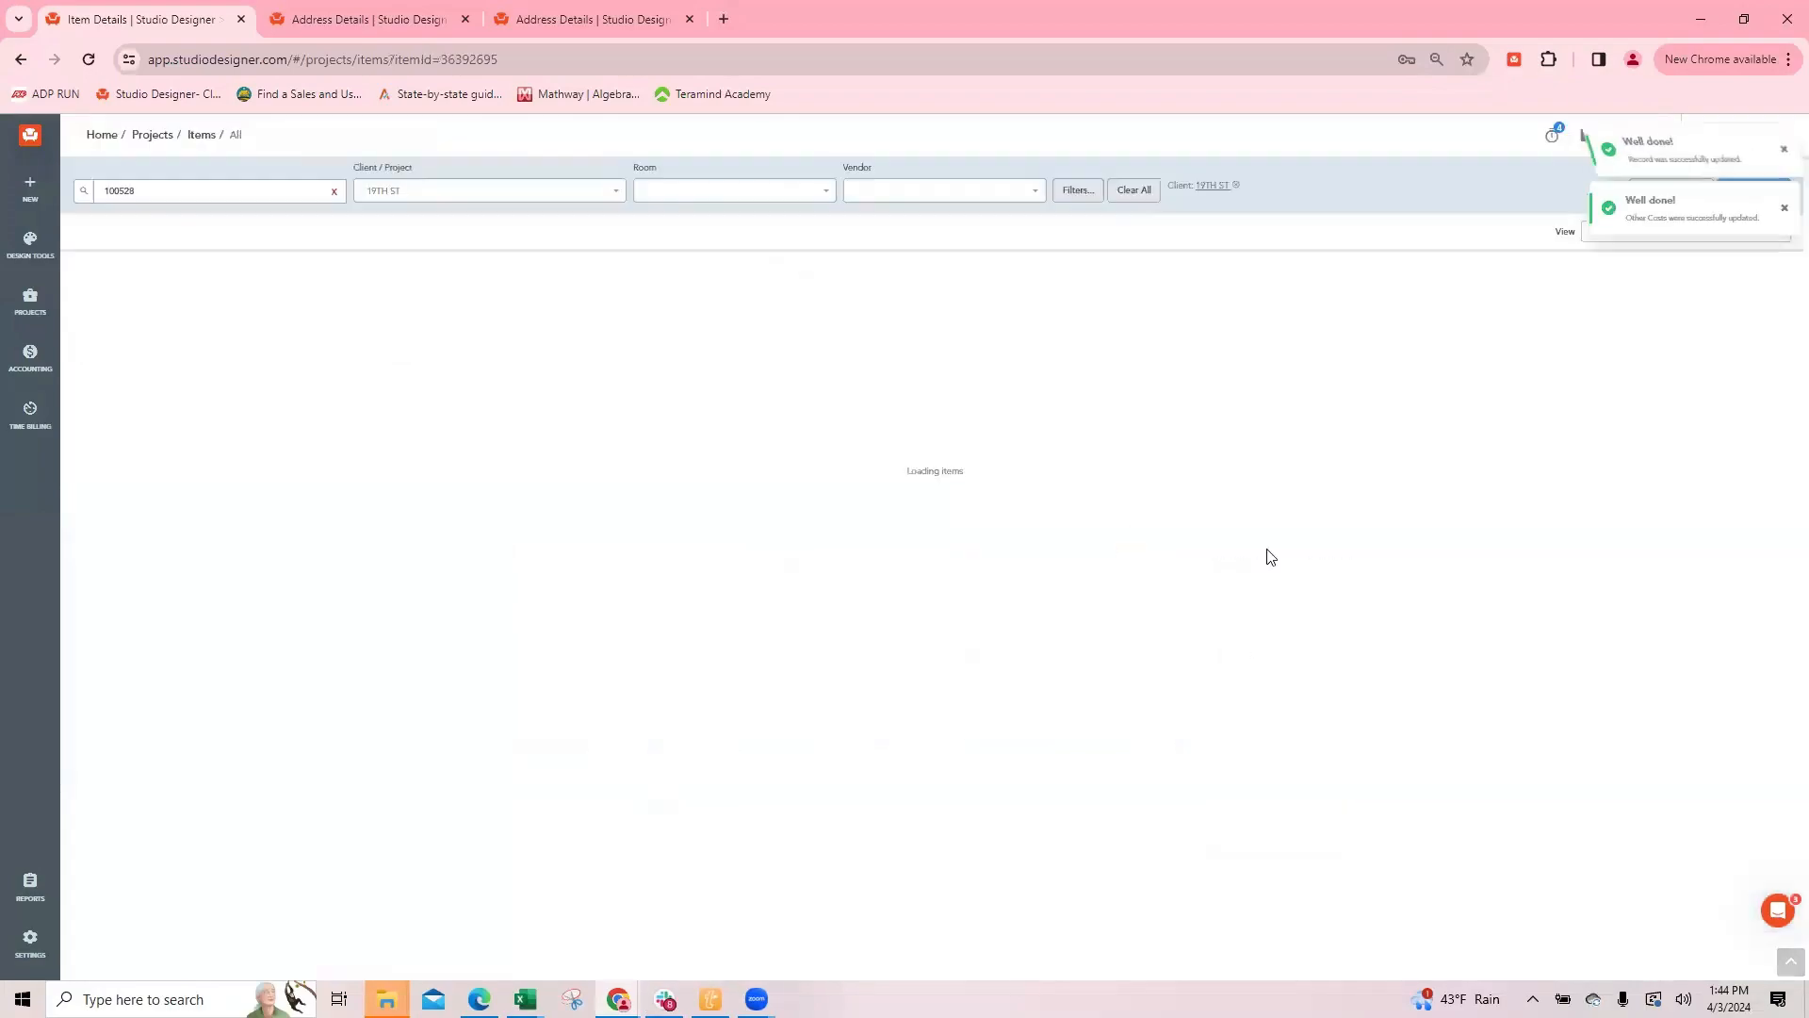
pyautogui.moveTo(963, 500); pyautogui.dragTo(1007, 510)
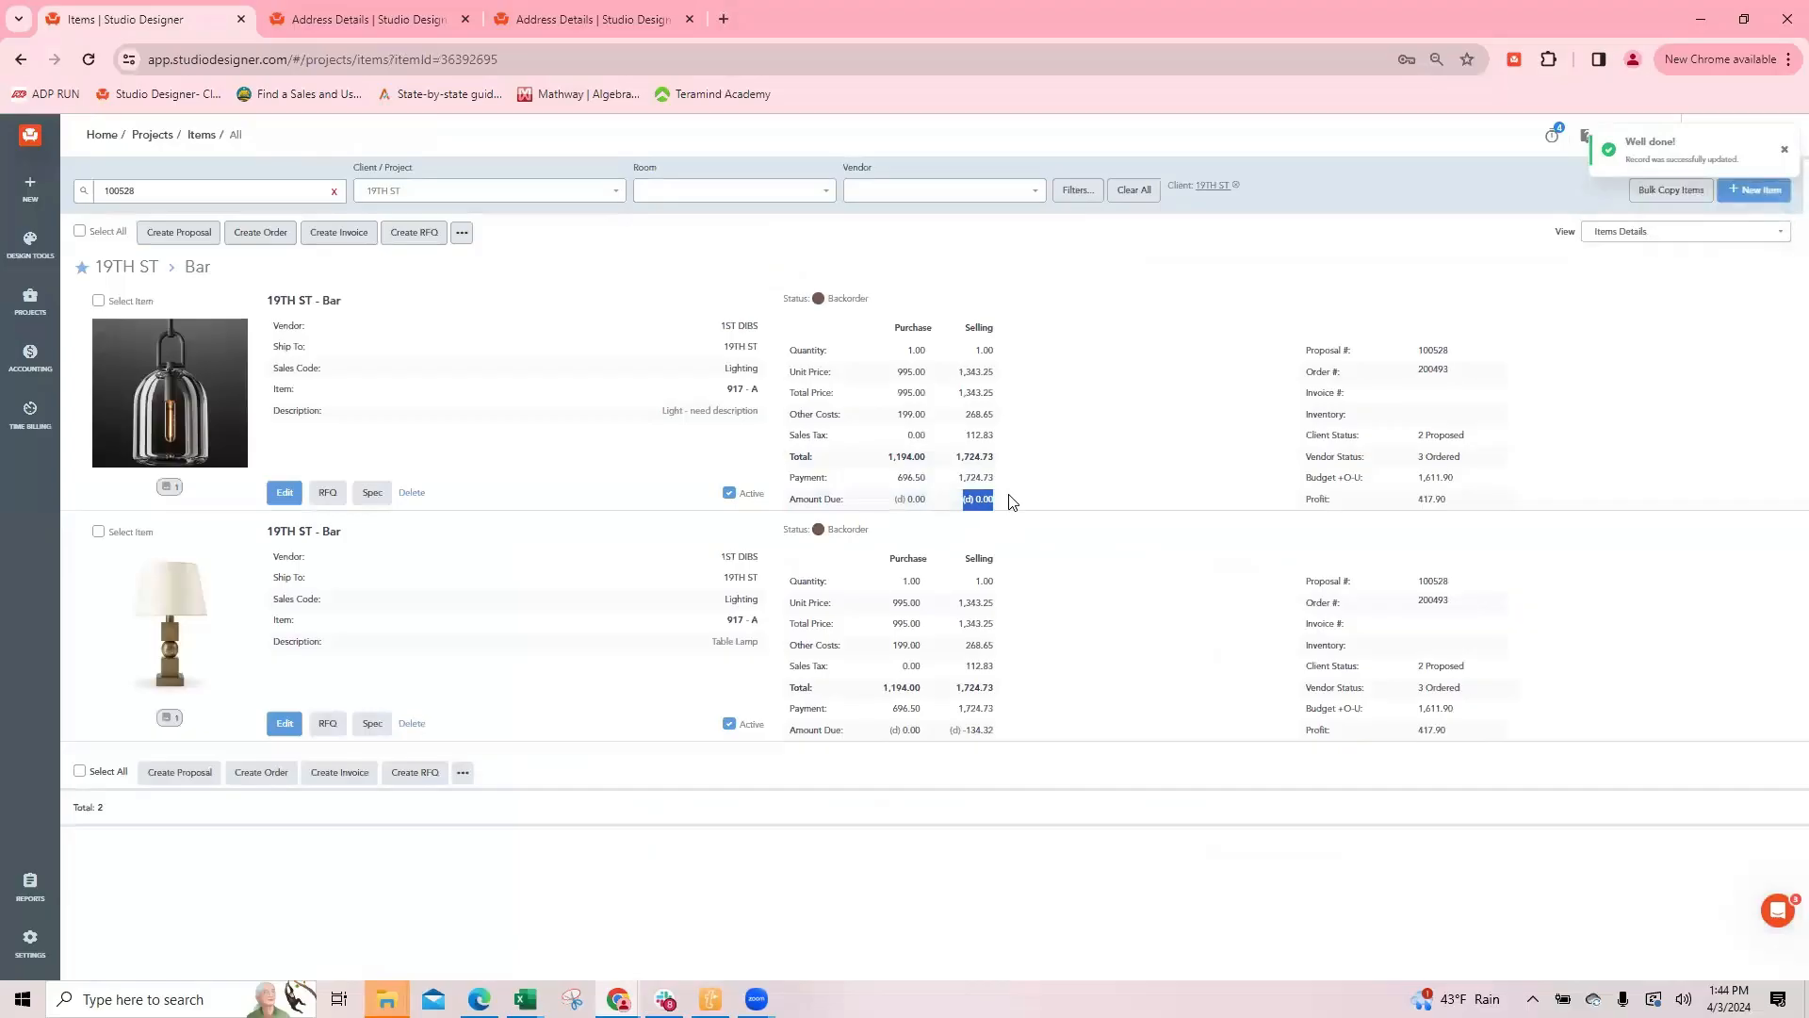
pyautogui.click(1035, 503)
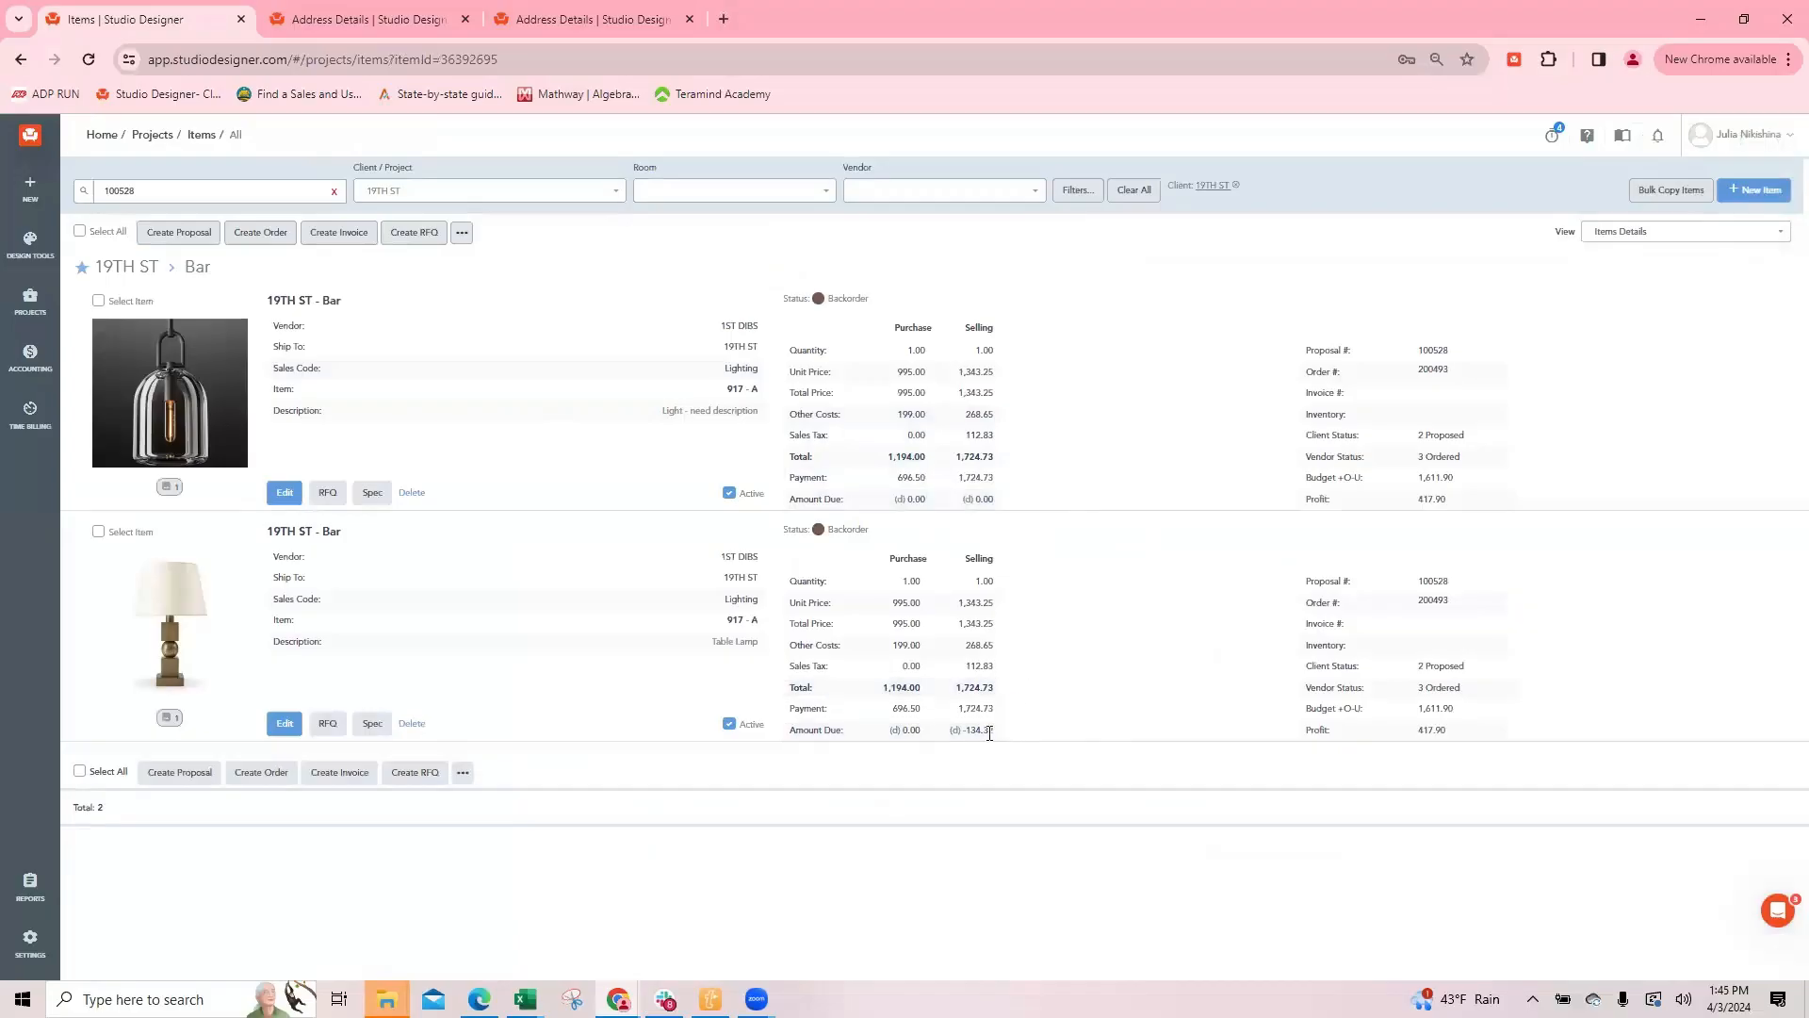
# Step: Set the table lamp's freight selling deposit to 100%, and save and close the item
pyautogui.click(283, 723)
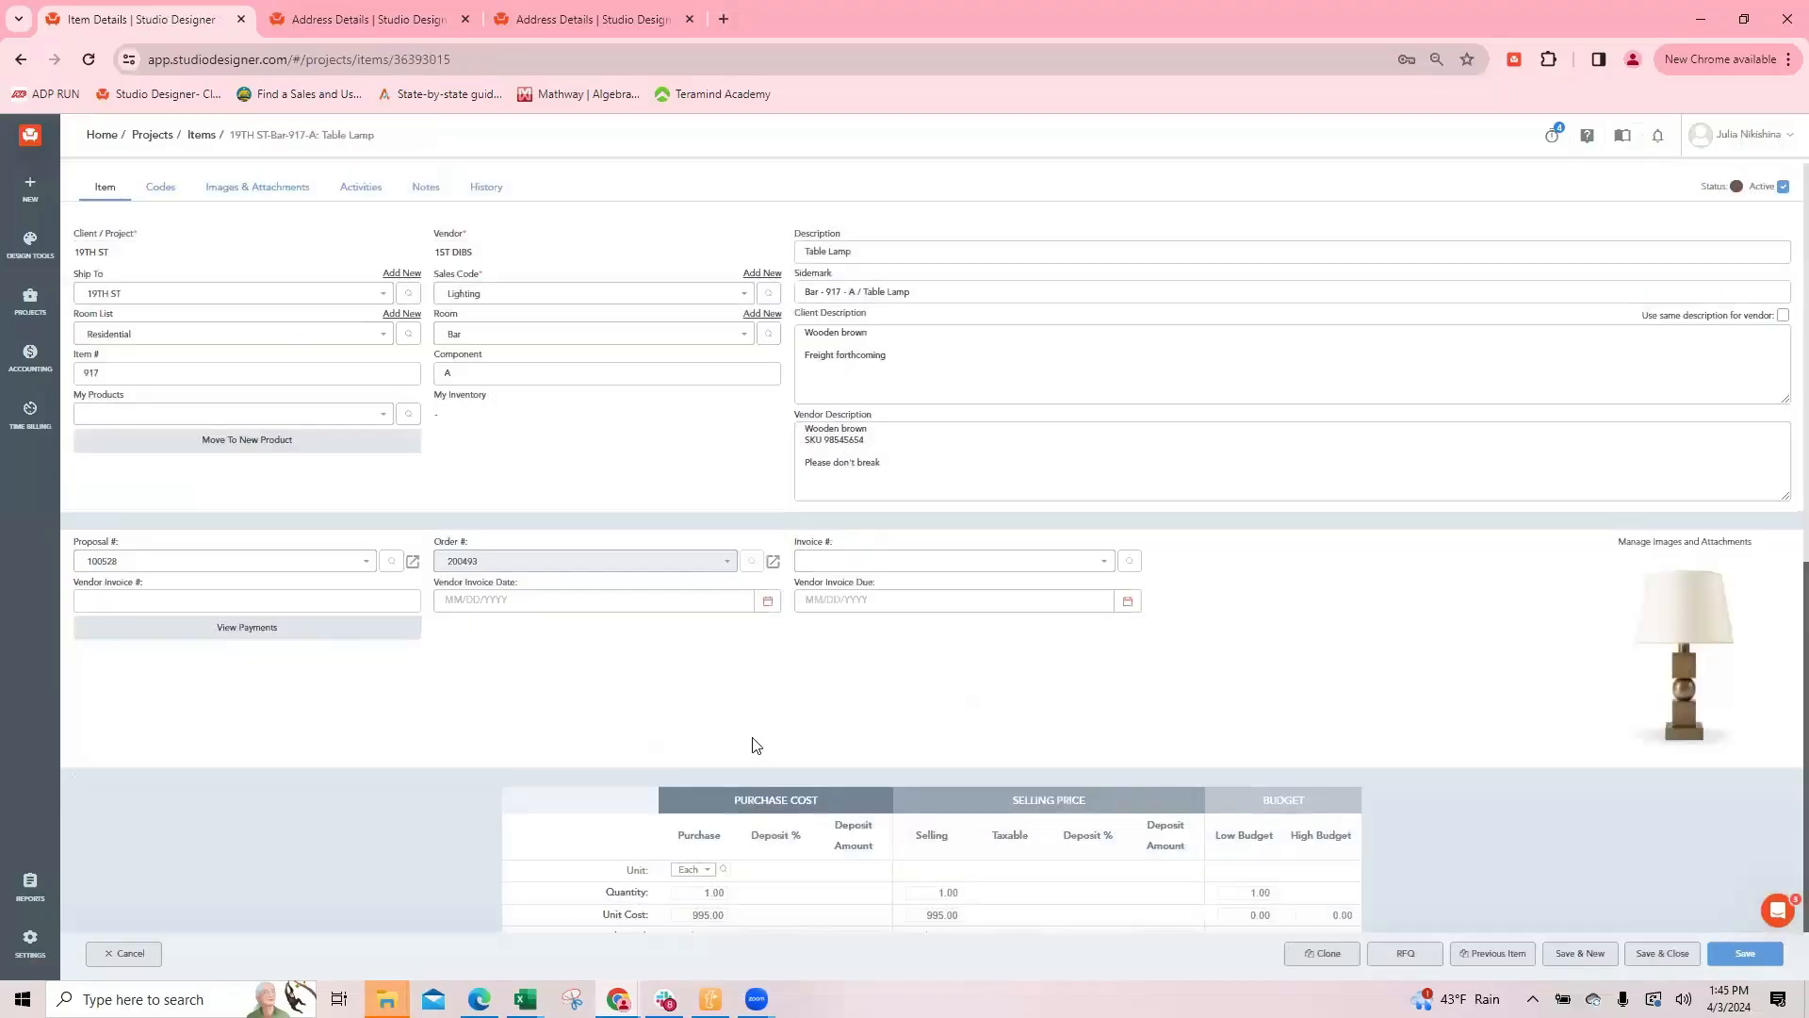
pyautogui.scroll(-5, 716, 565)
pyautogui.click(624, 560)
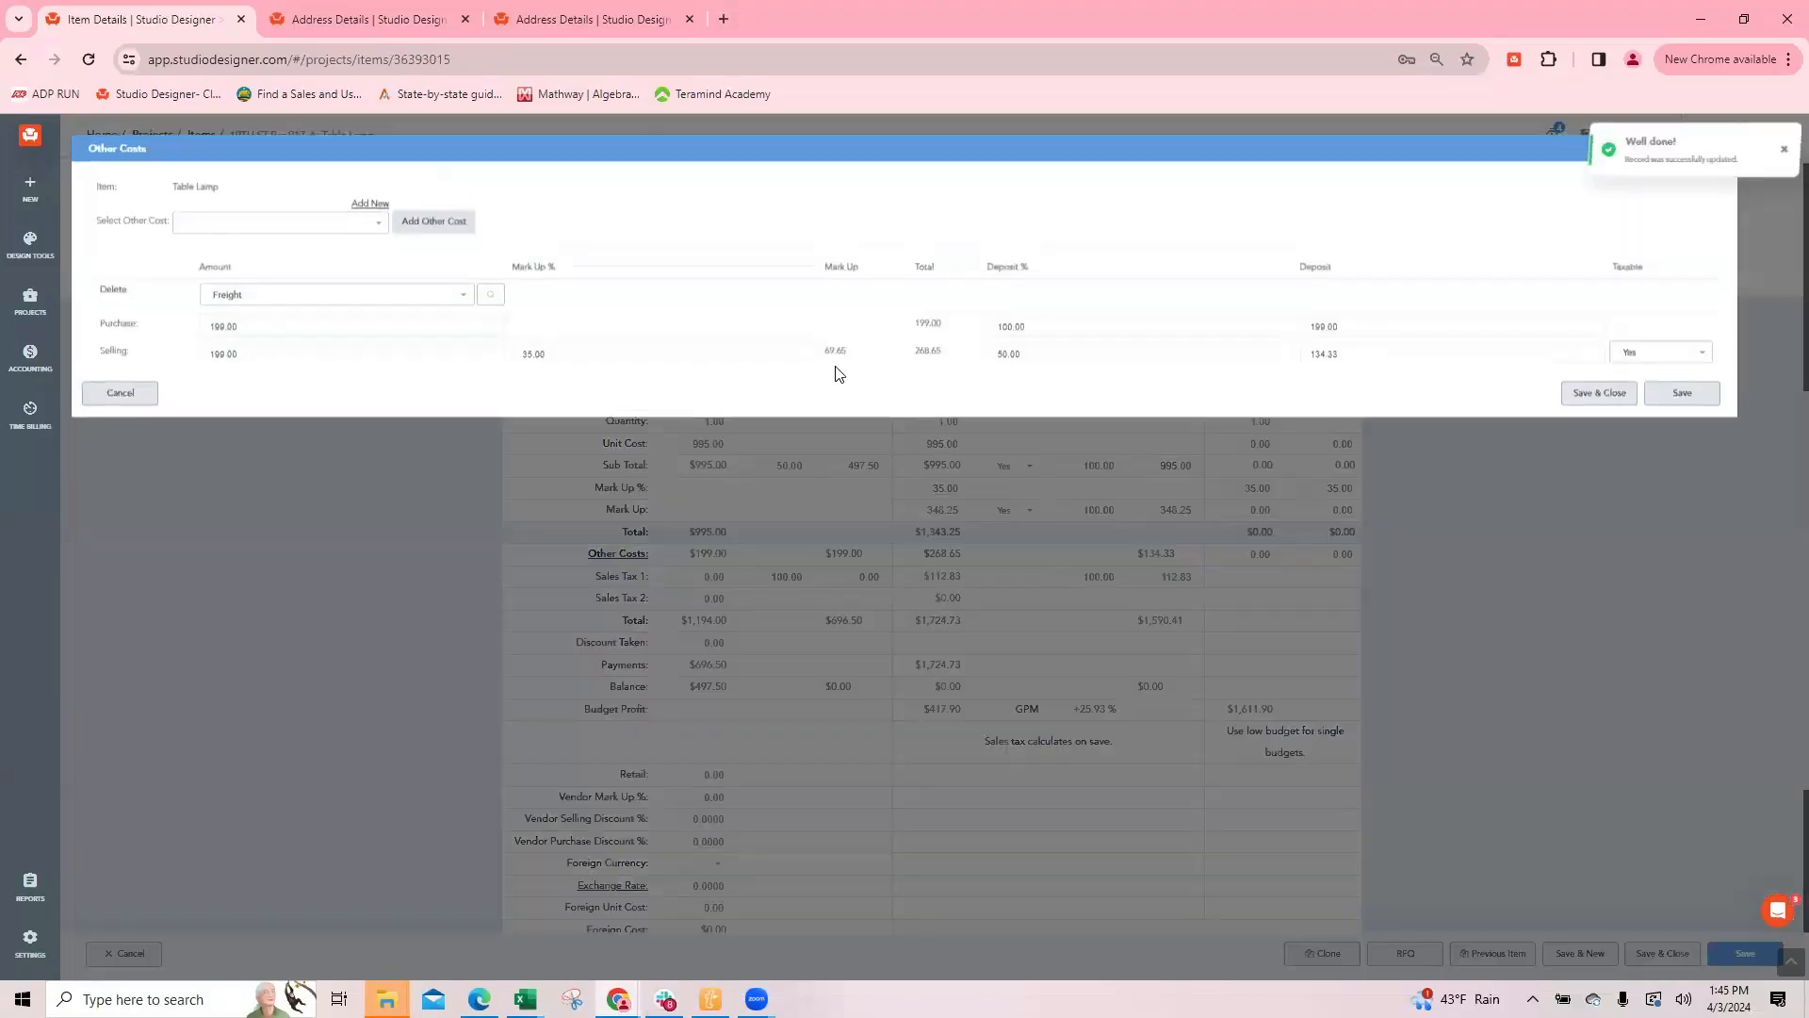
pyautogui.click(1055, 358)
pyautogui.write('1')
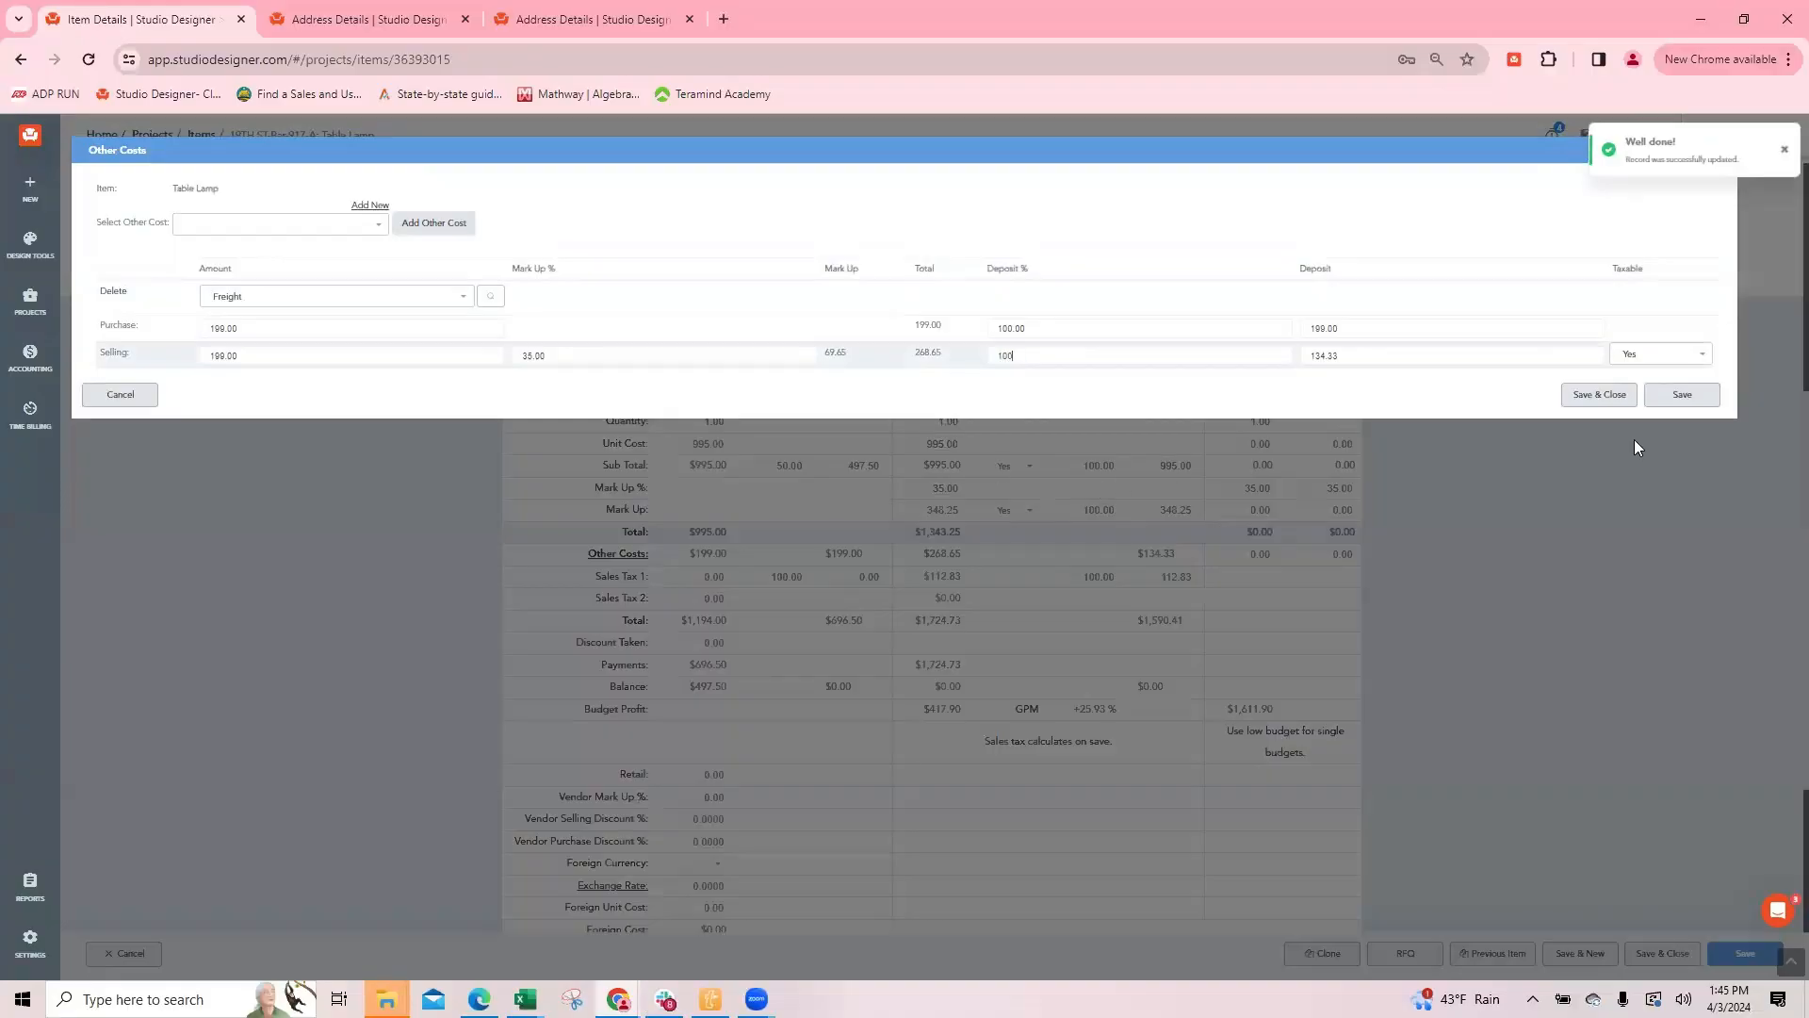
pyautogui.write('00')
pyautogui.click(1608, 396)
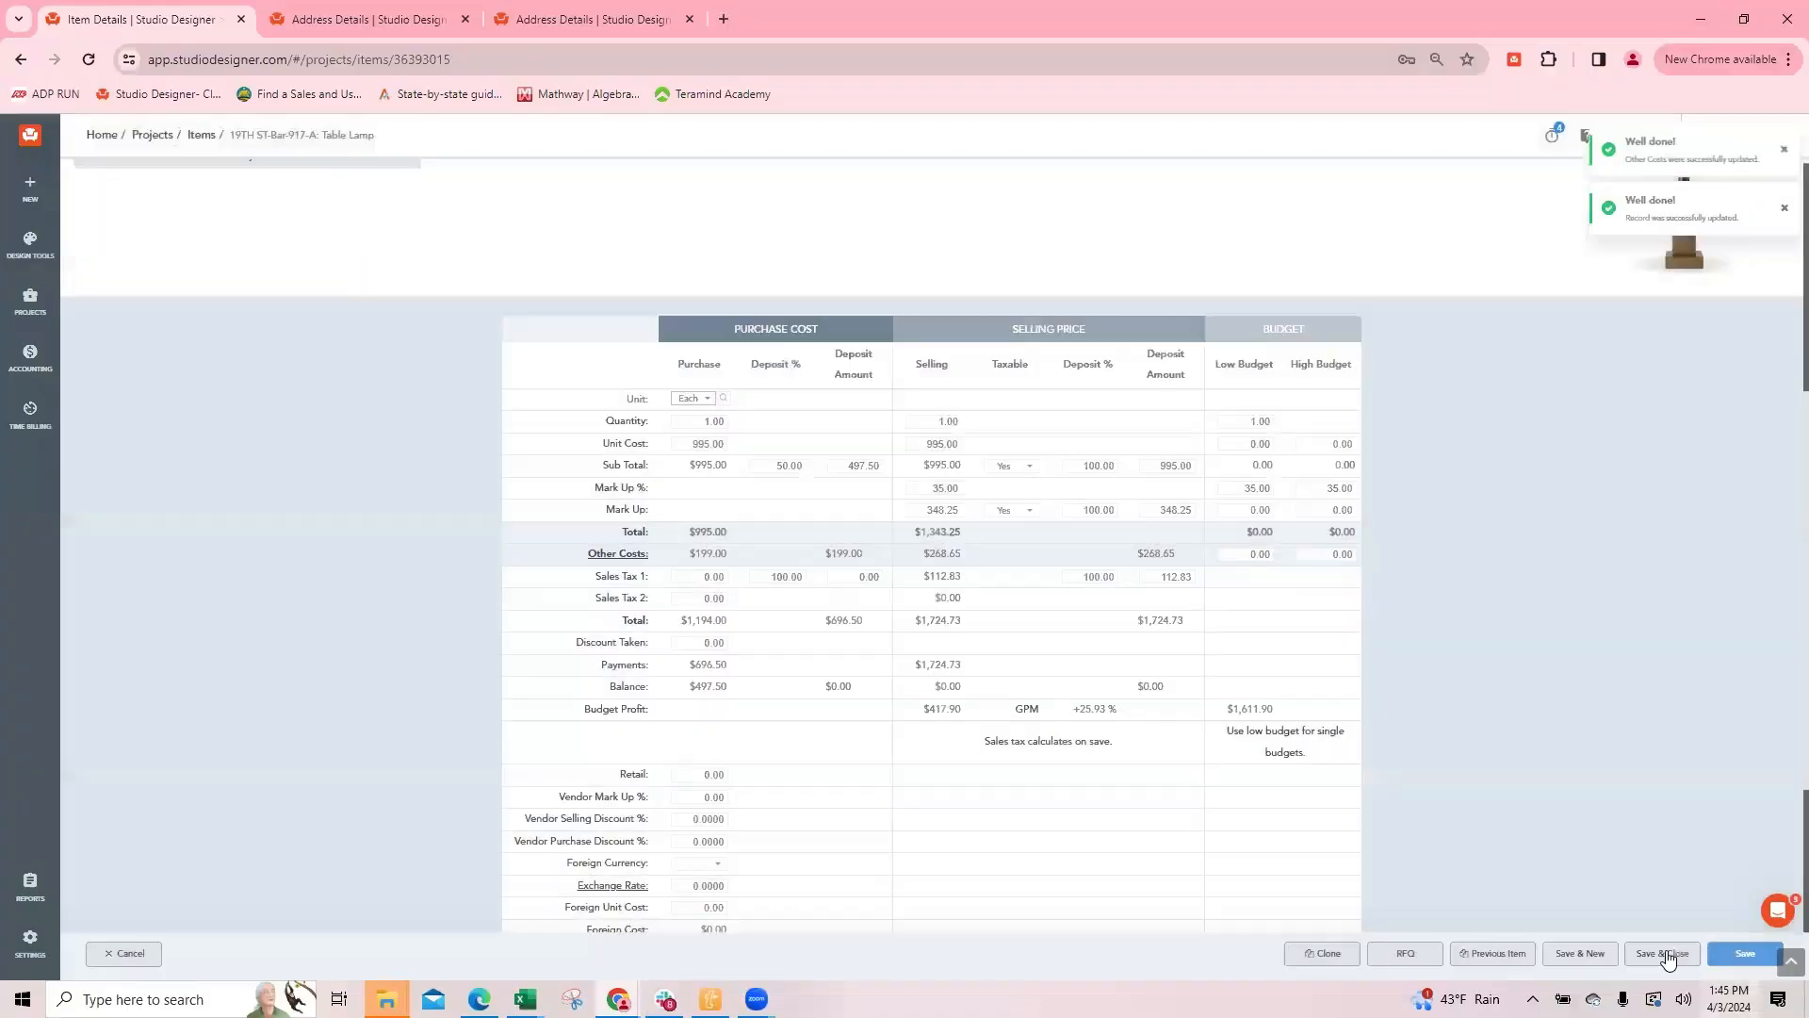
pyautogui.click(1663, 953)
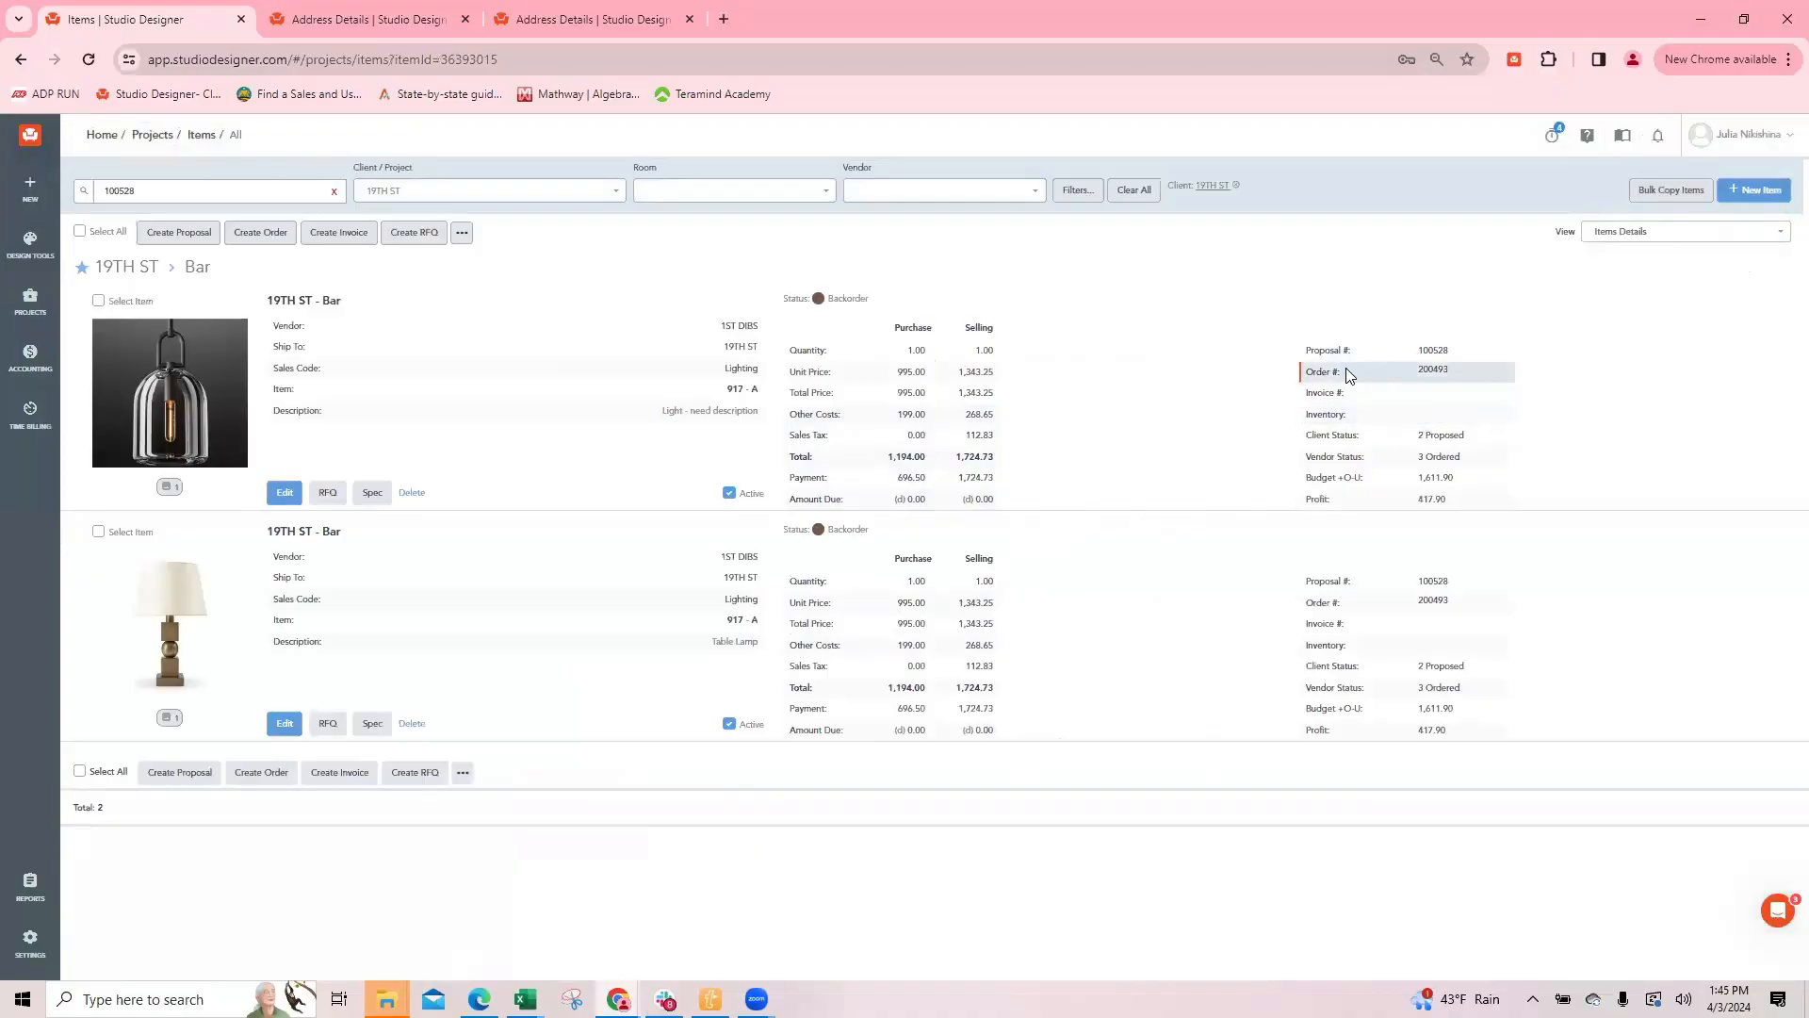
# Step: Examine the date and tracking fields in the light's codes, and leave the item without saving
pyautogui.click(284, 490)
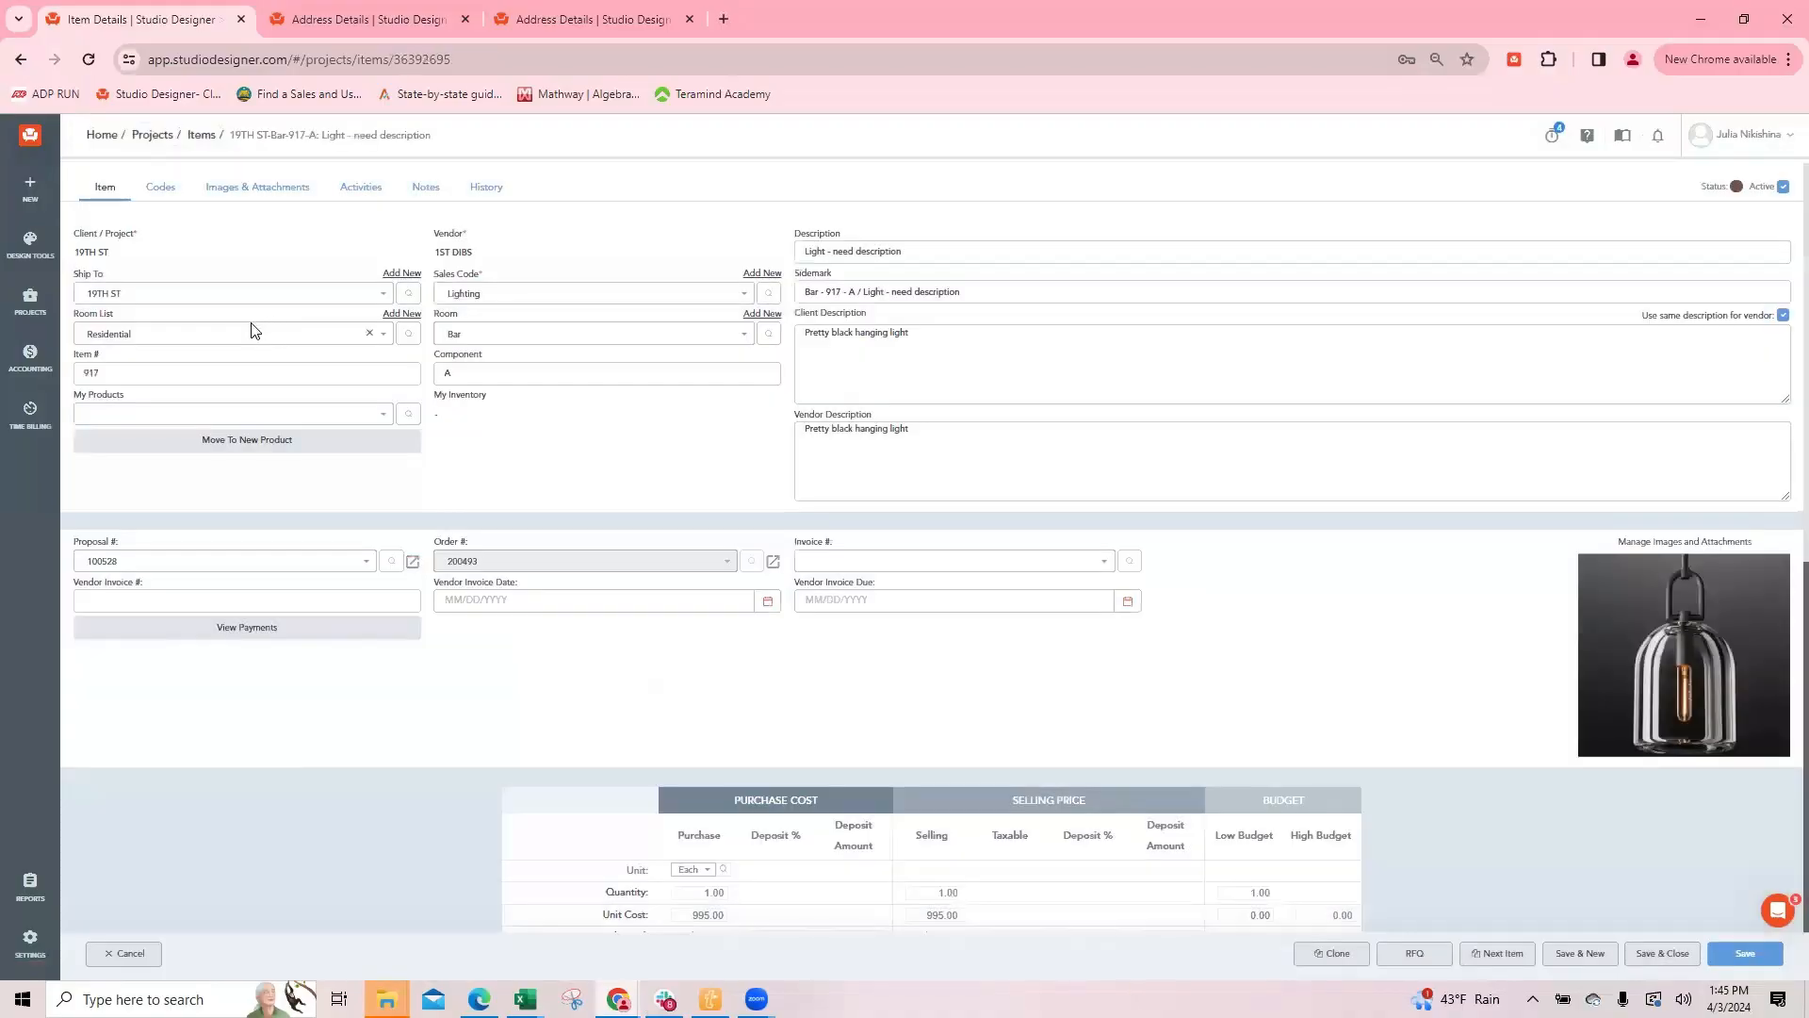
pyautogui.click(162, 188)
pyautogui.scroll(-2, 262, 322)
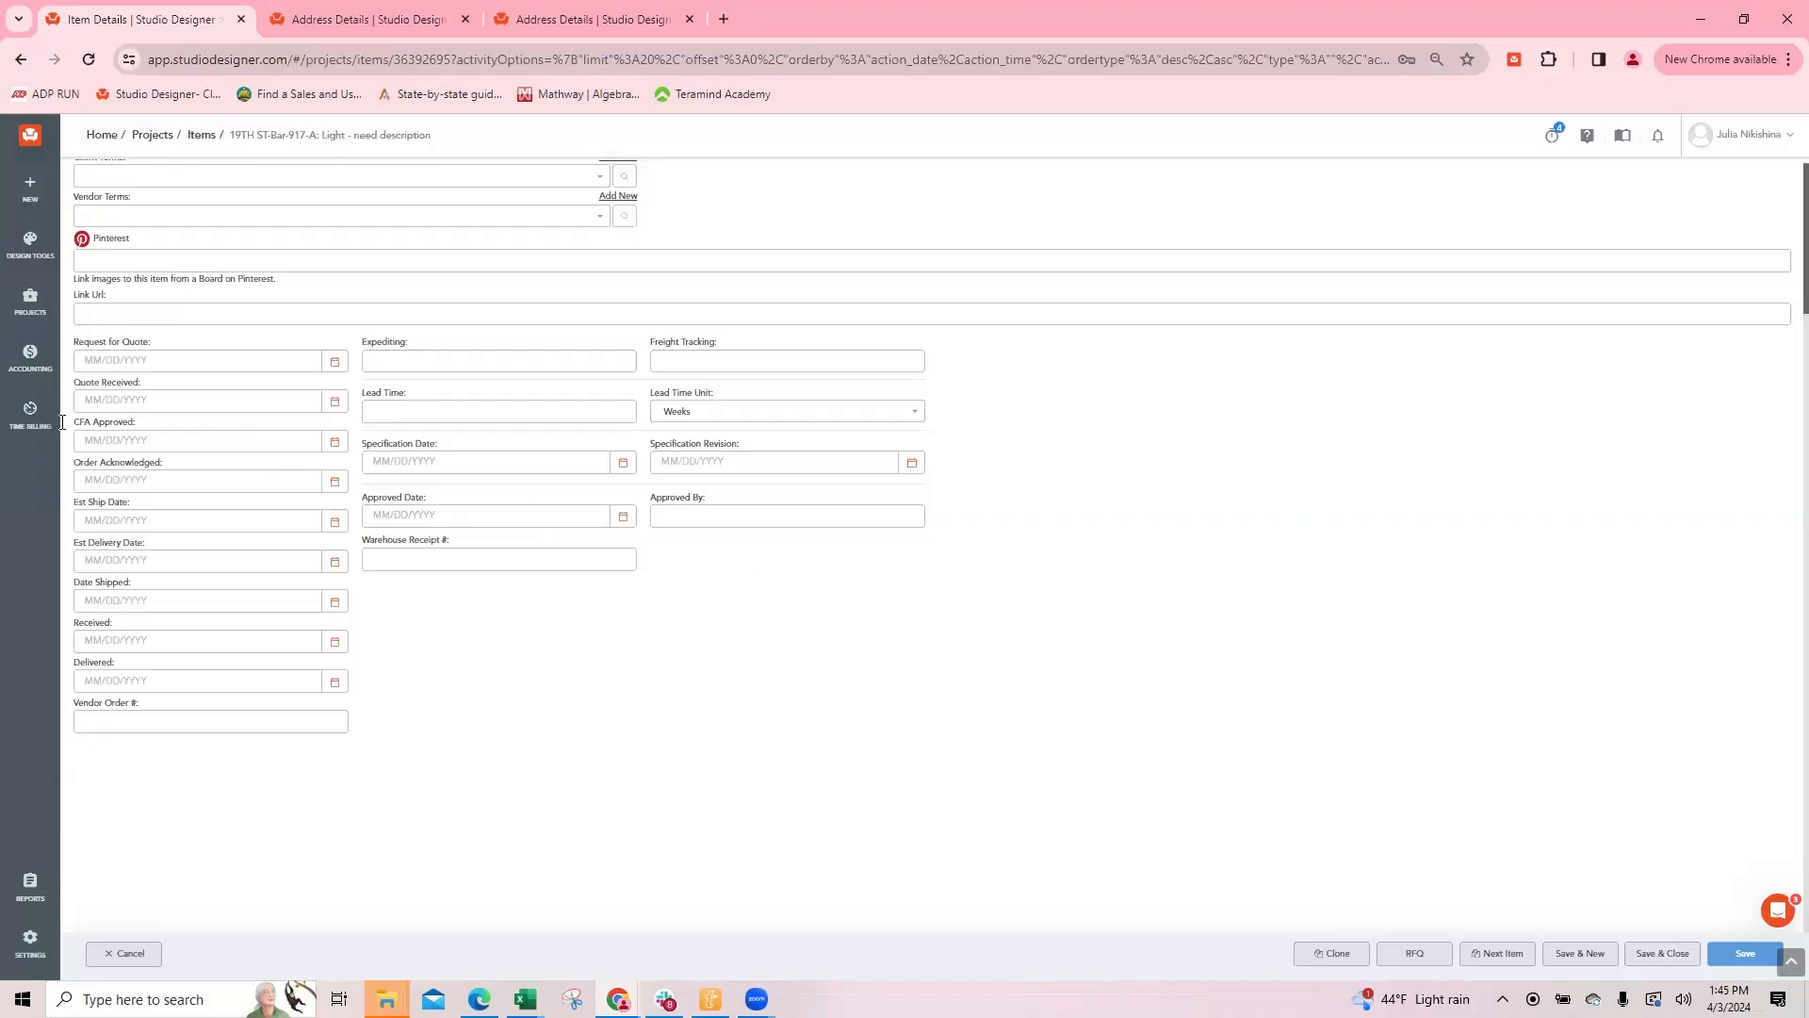
pyautogui.tripleClick(132, 382)
pyautogui.click(124, 955)
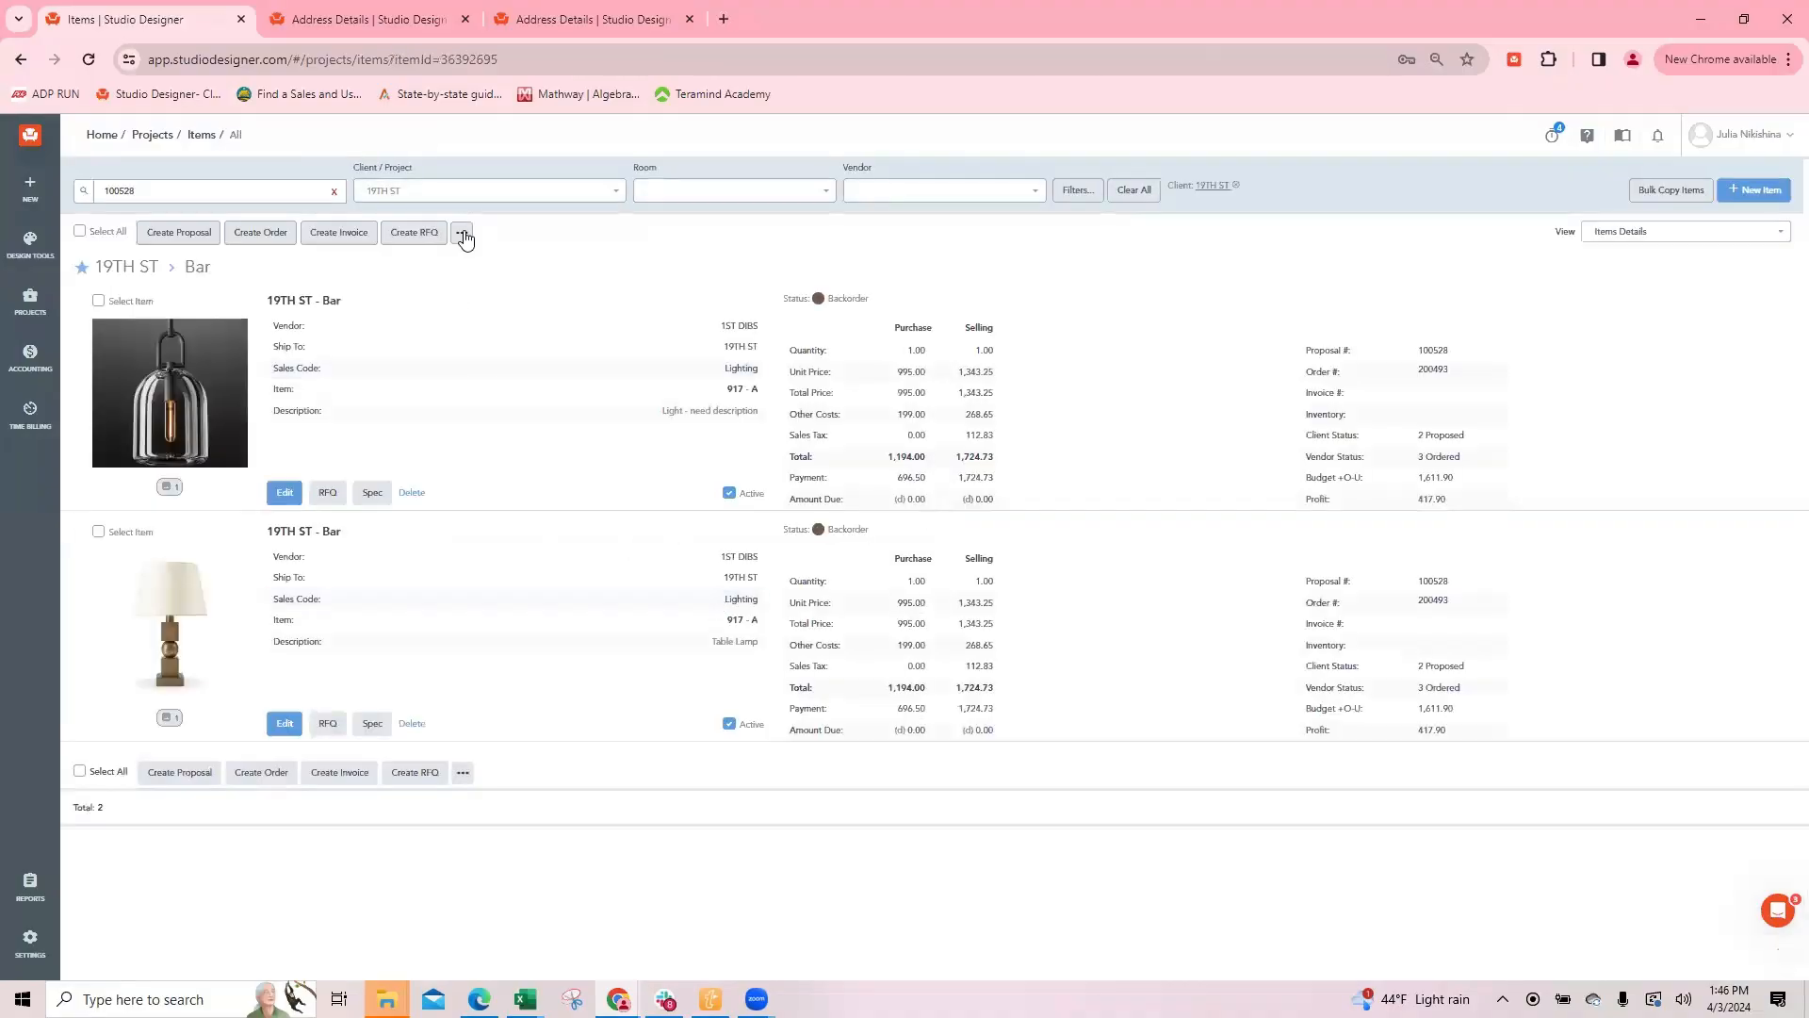
# Step: Look through the date types offered by the batch Update Dates for the light, close it and deselect the light
pyautogui.click(463, 235)
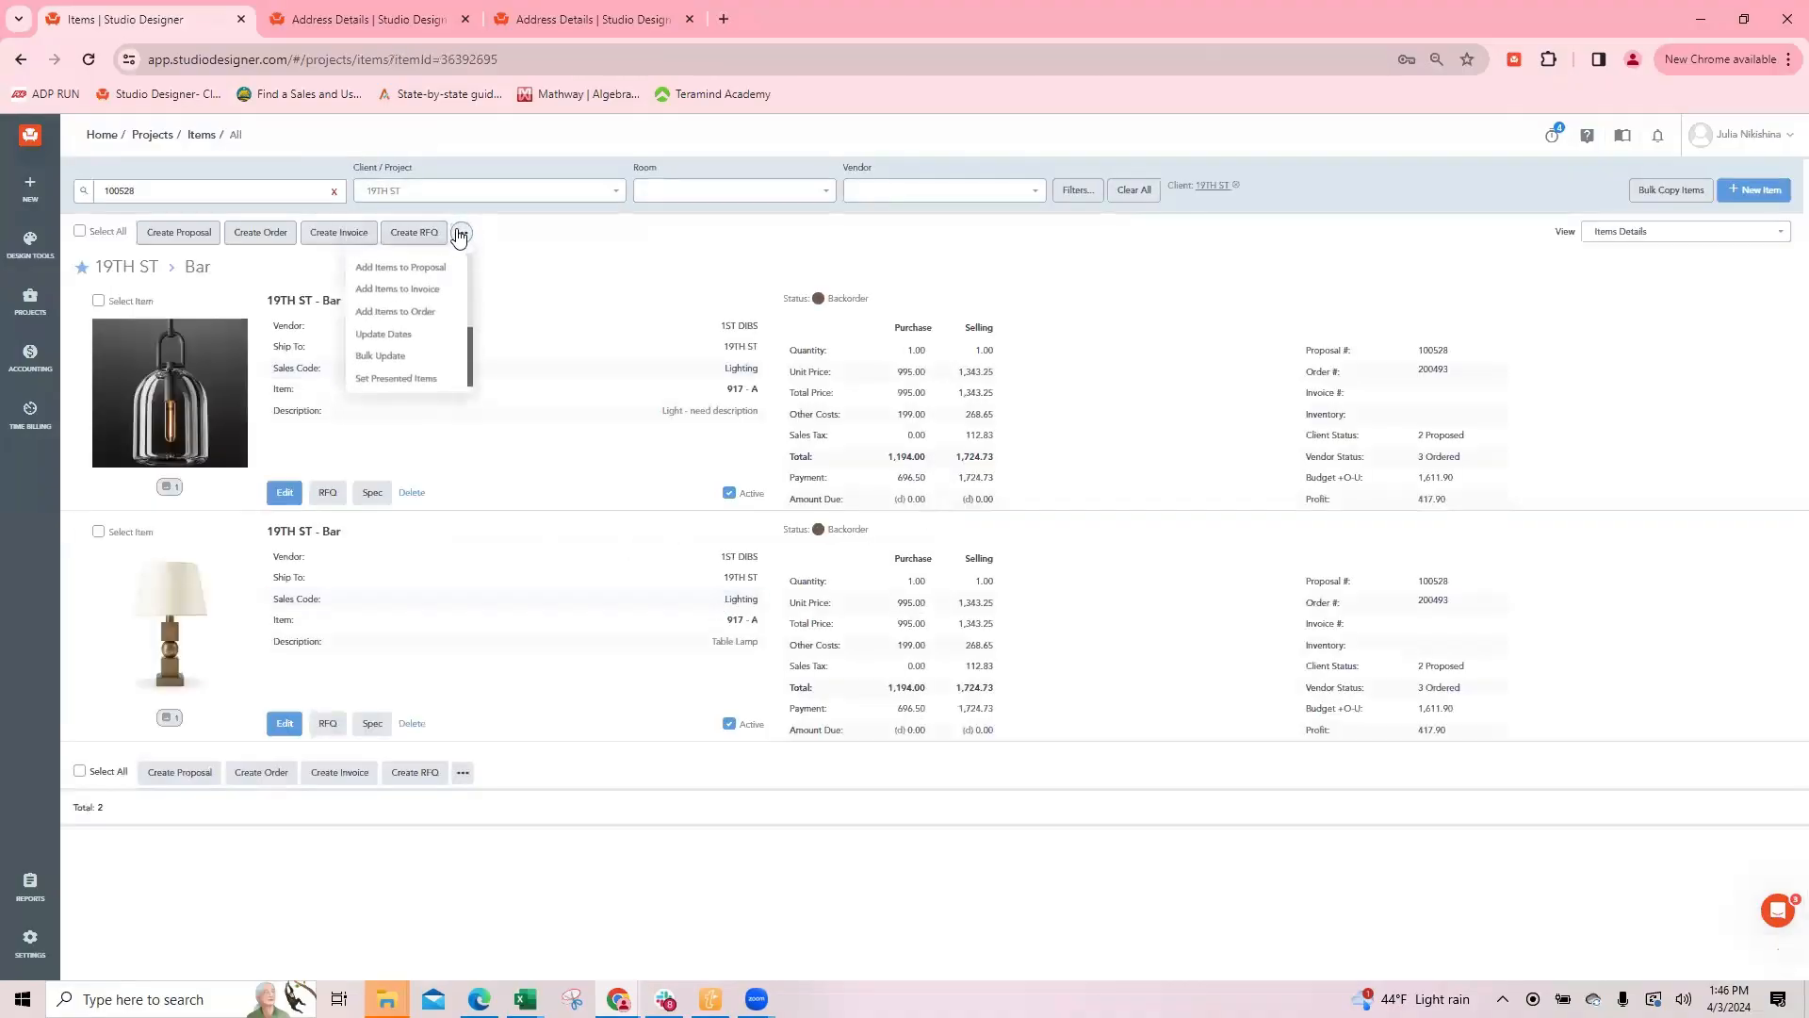
pyautogui.click(399, 338)
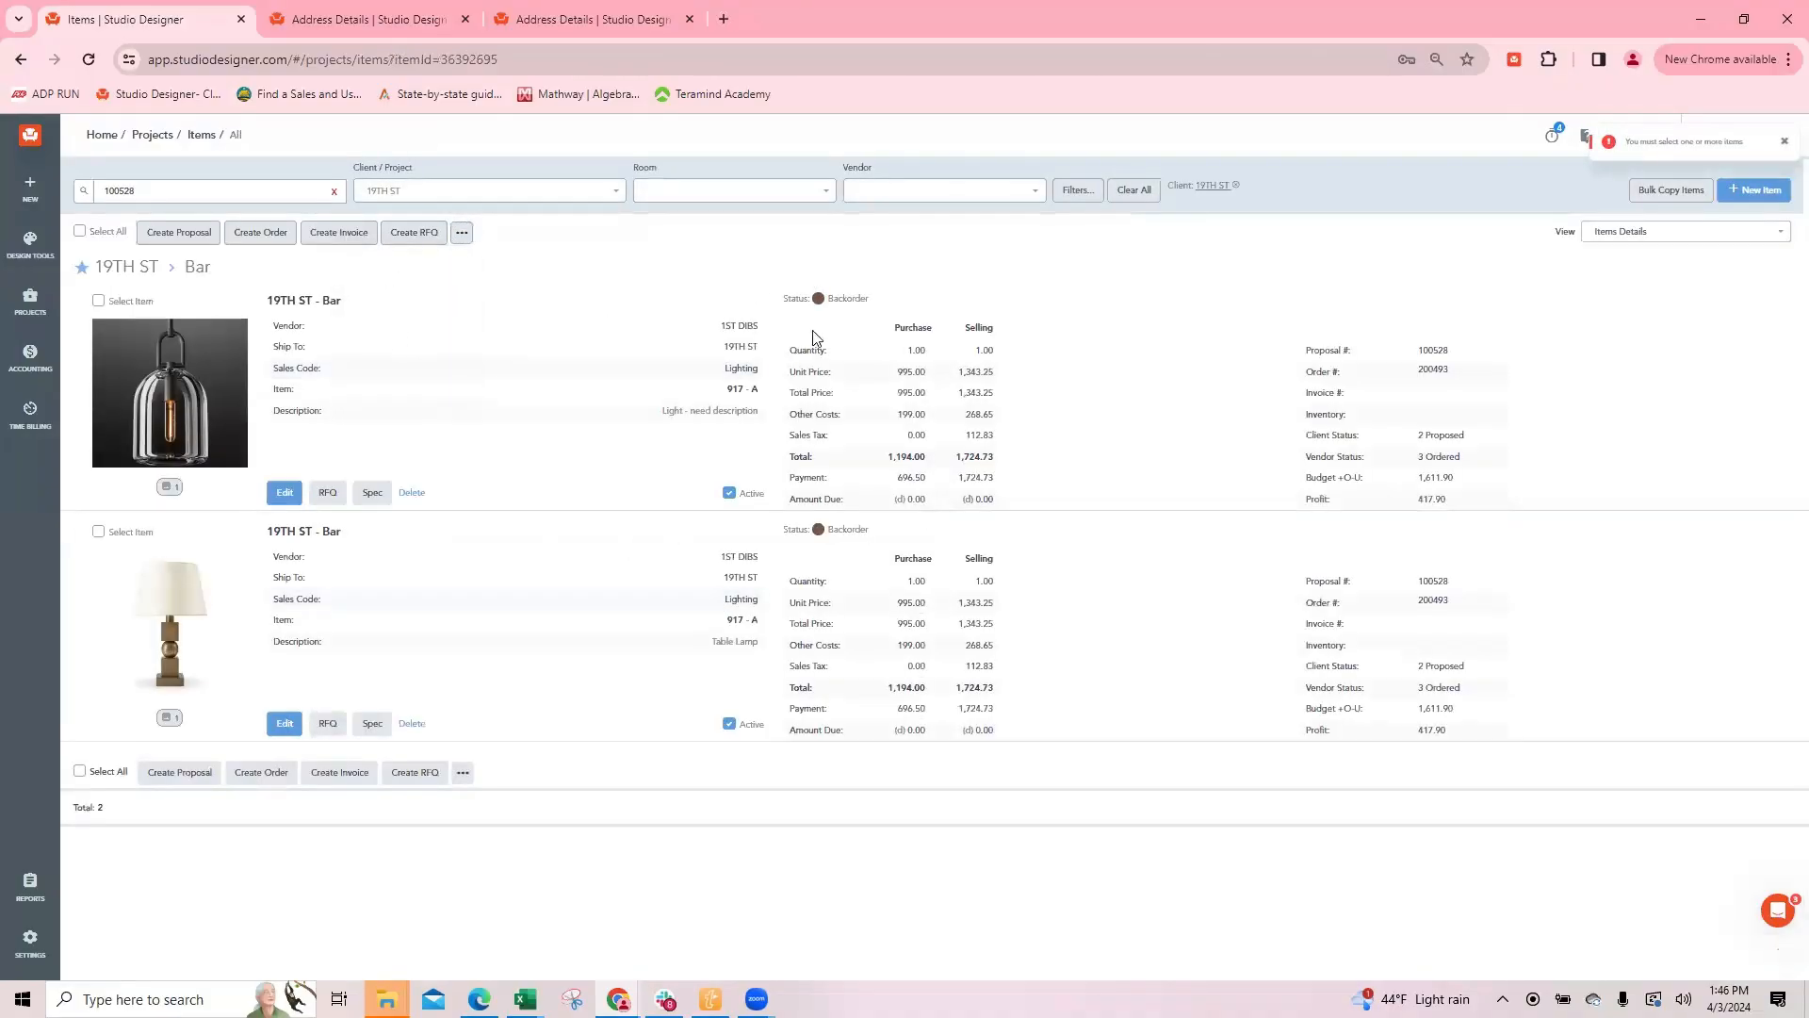
pyautogui.click(98, 300)
pyautogui.click(461, 232)
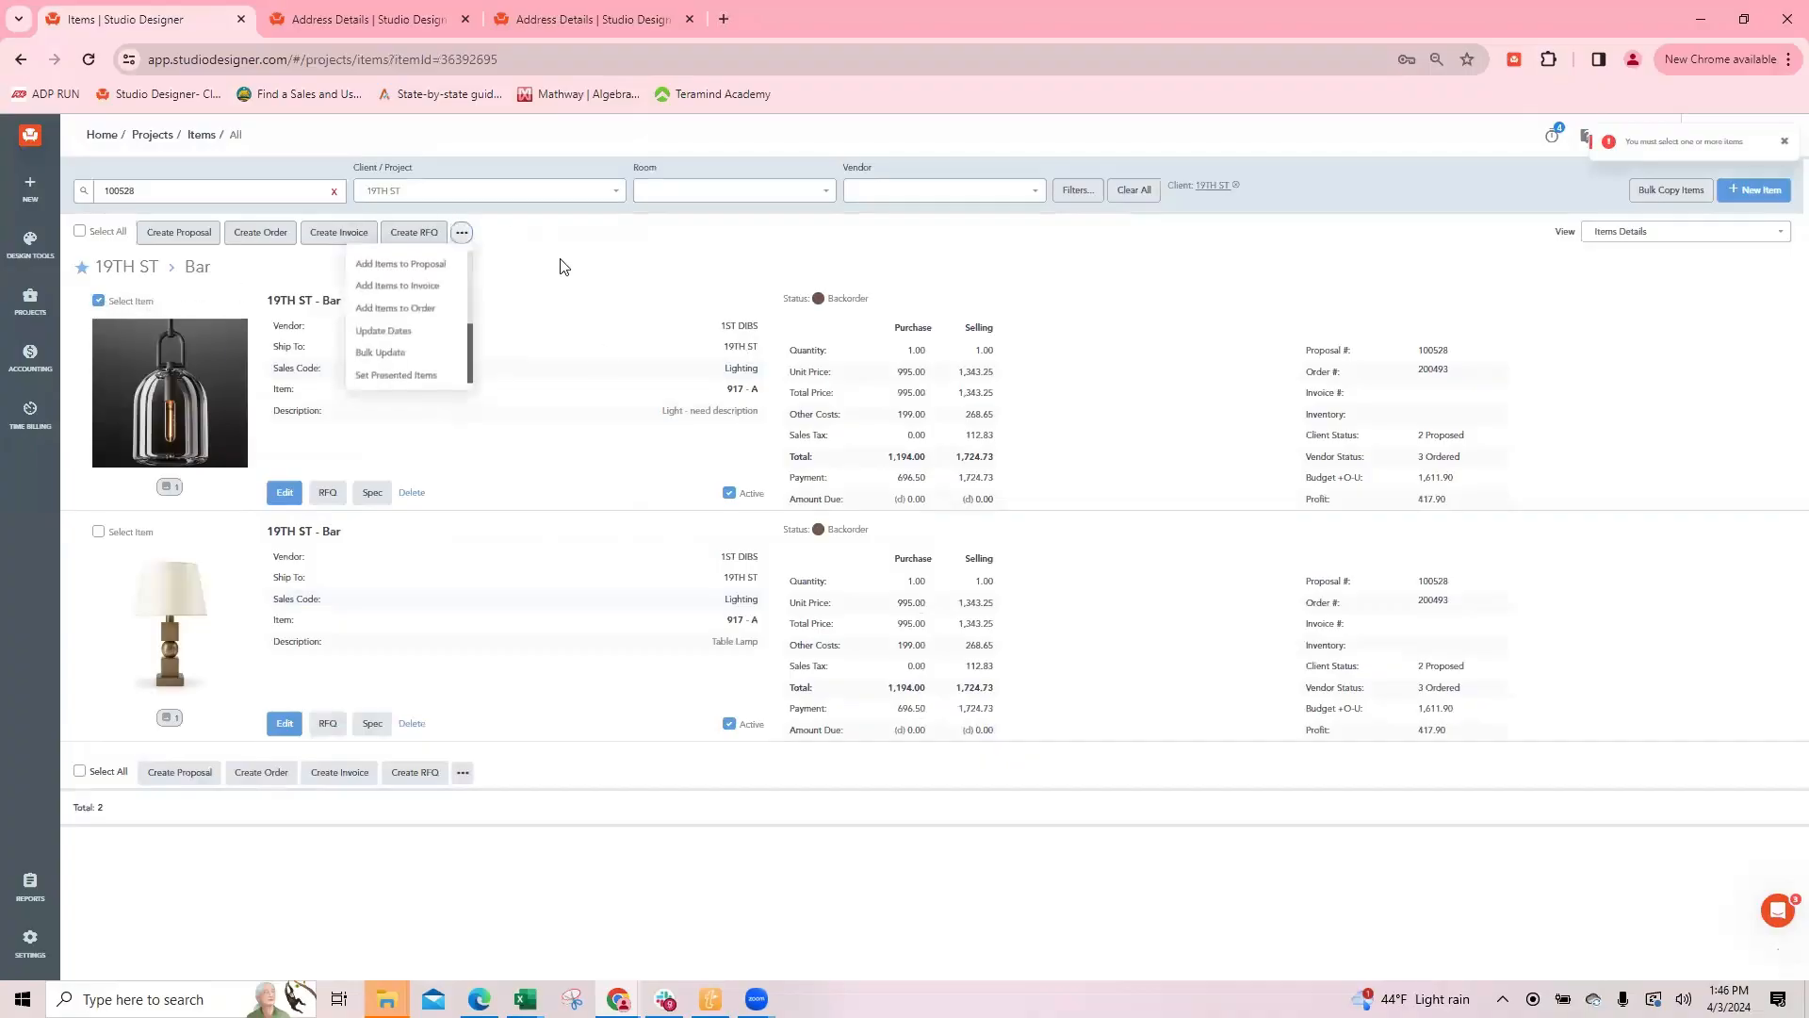
pyautogui.click(383, 328)
pyautogui.click(819, 200)
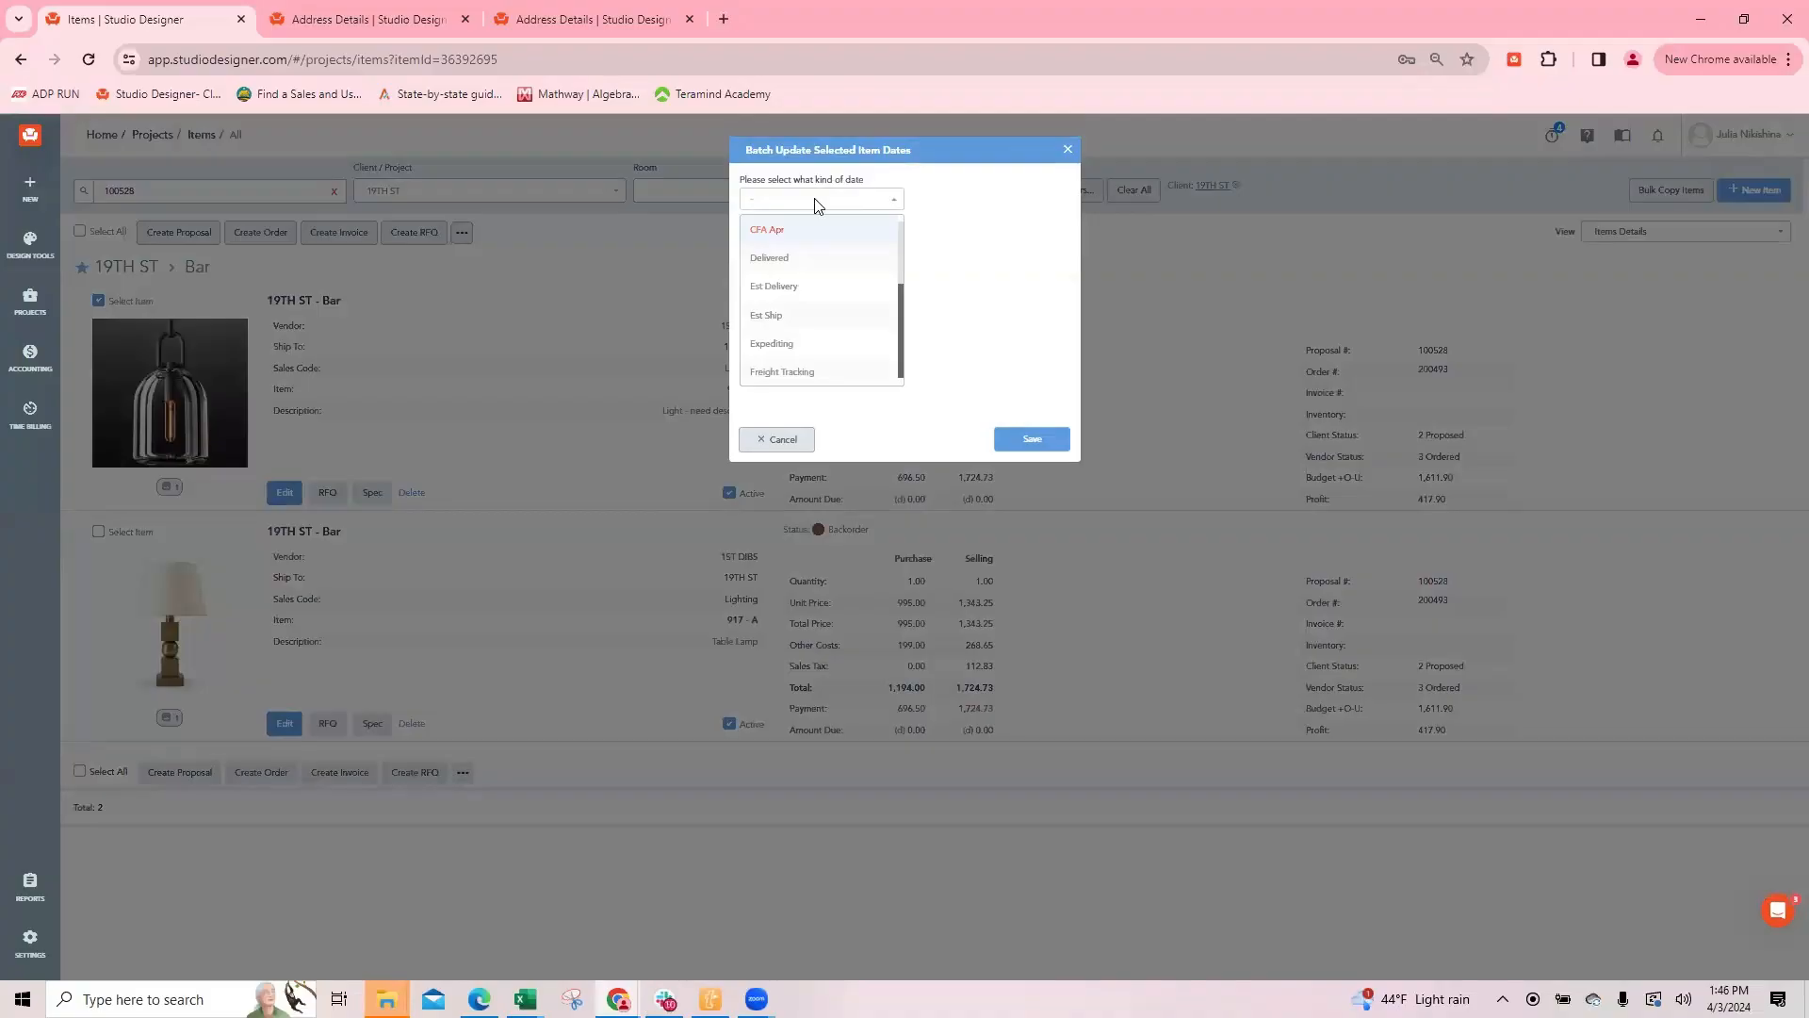
pyautogui.click(1068, 151)
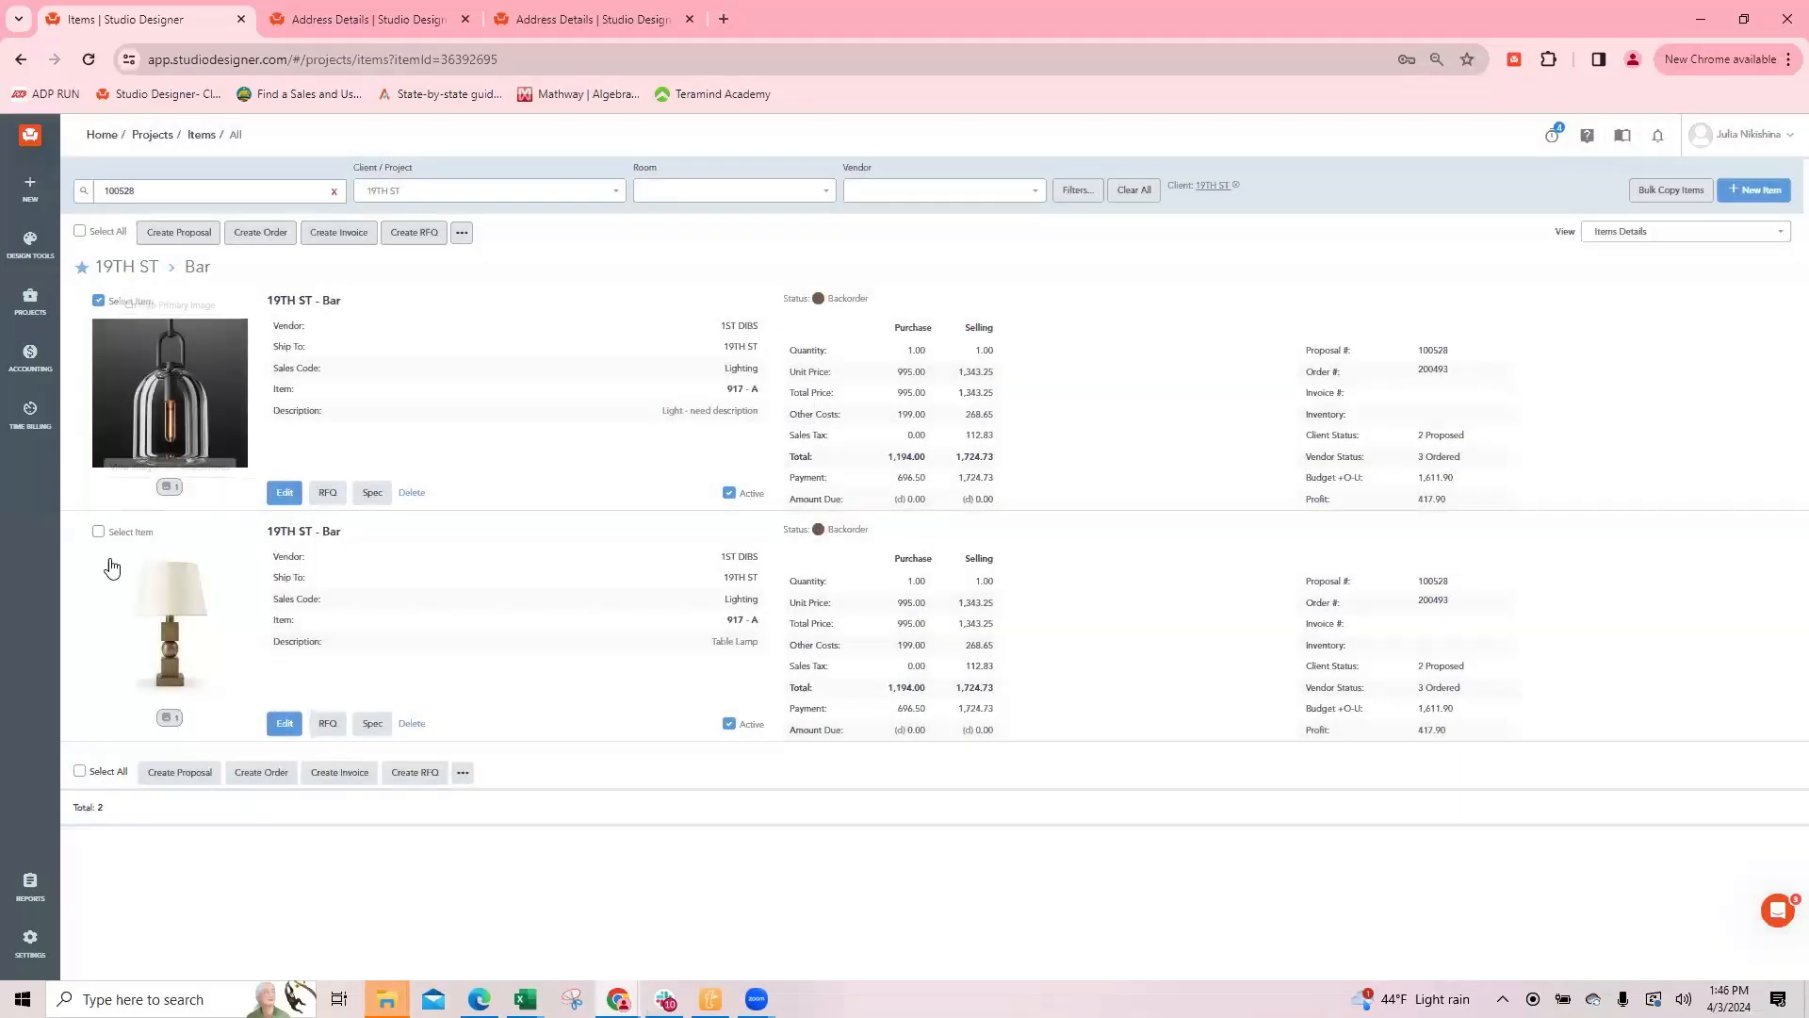
pyautogui.click(98, 301)
# Step: View the items in the Items List layout and return to Items Details
pyautogui.click(1628, 233)
pyautogui.click(1636, 294)
pyautogui.click(1648, 233)
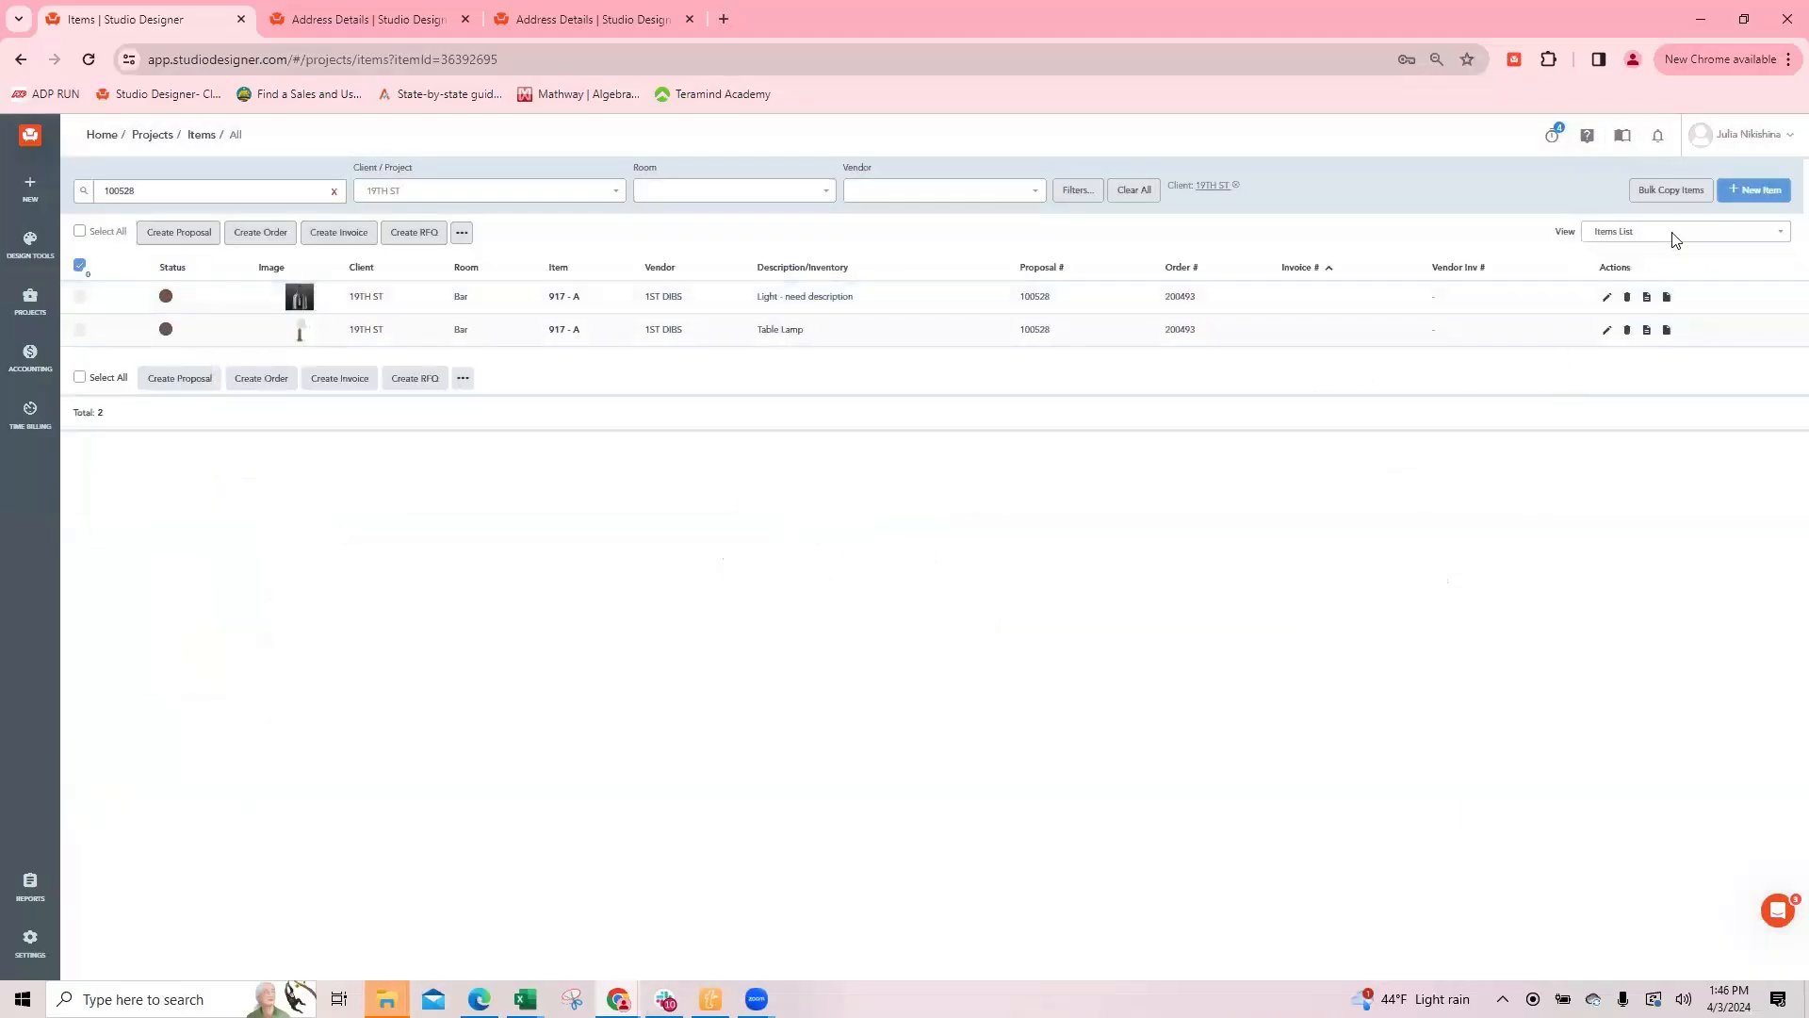
pyautogui.click(1627, 260)
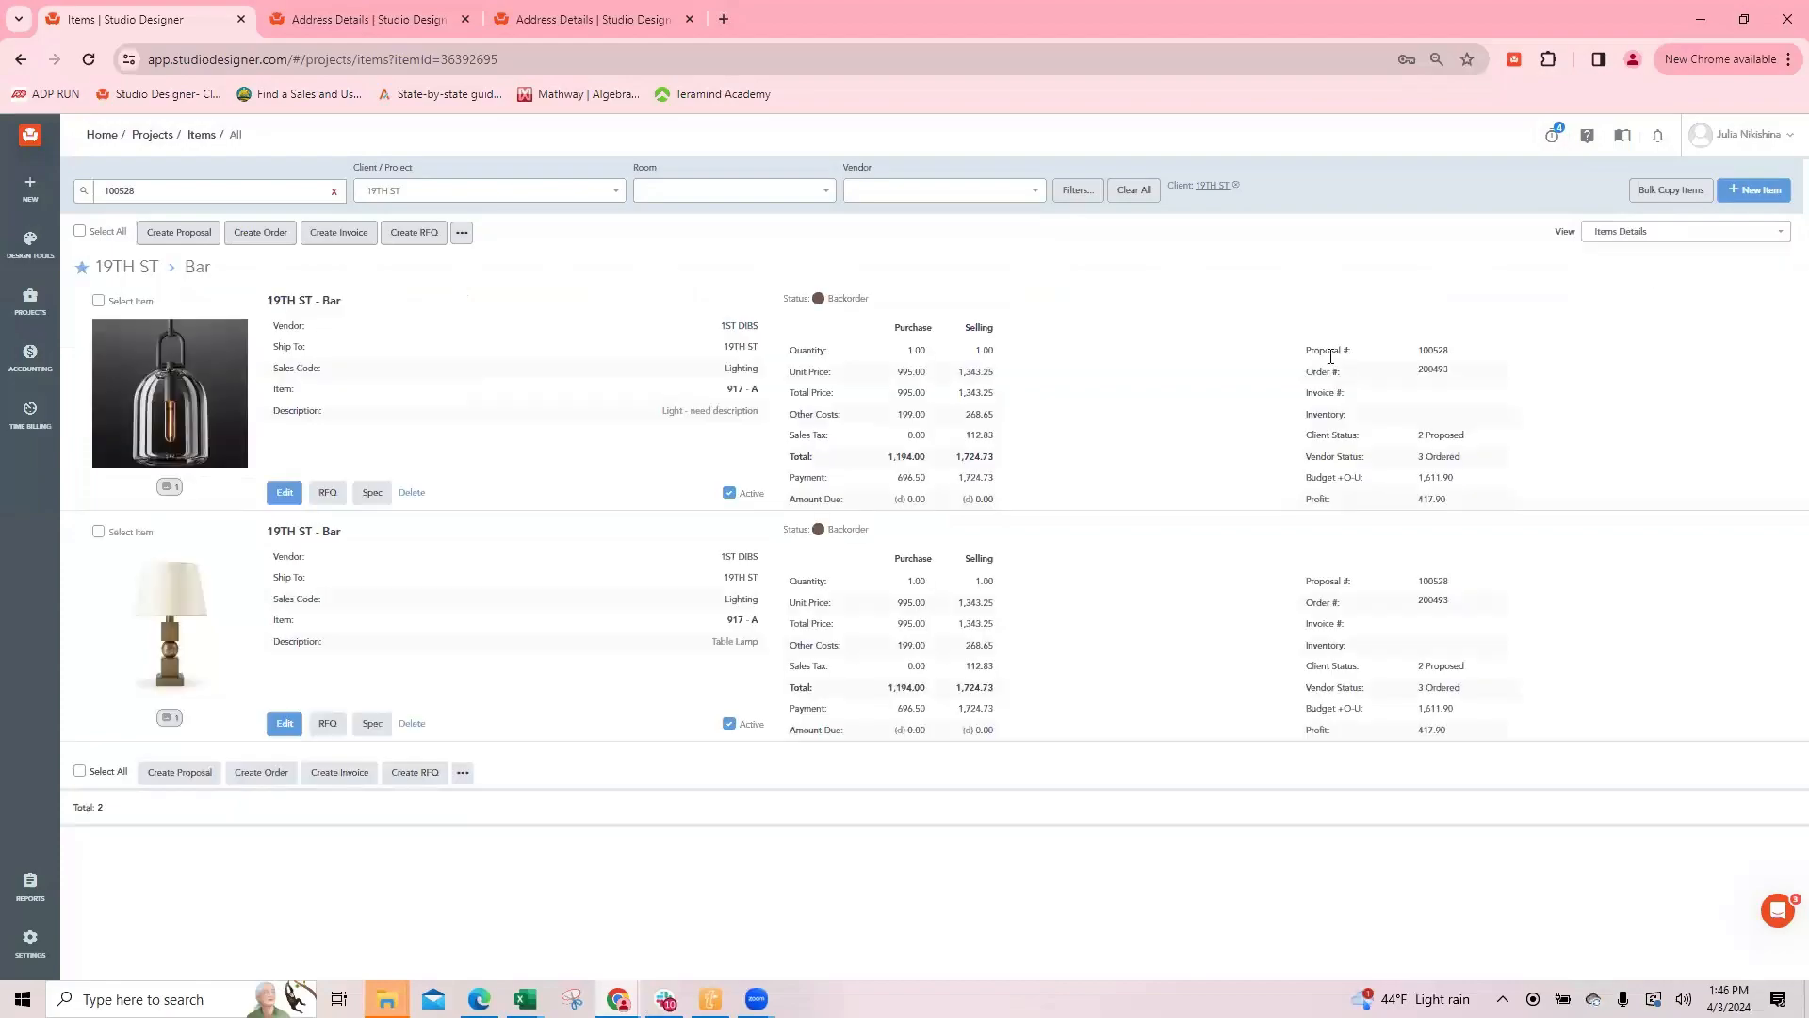
# Step: Examine the Update All Dates in this Order section among the vendor order's item settings, and close the order
pyautogui.click(1434, 372)
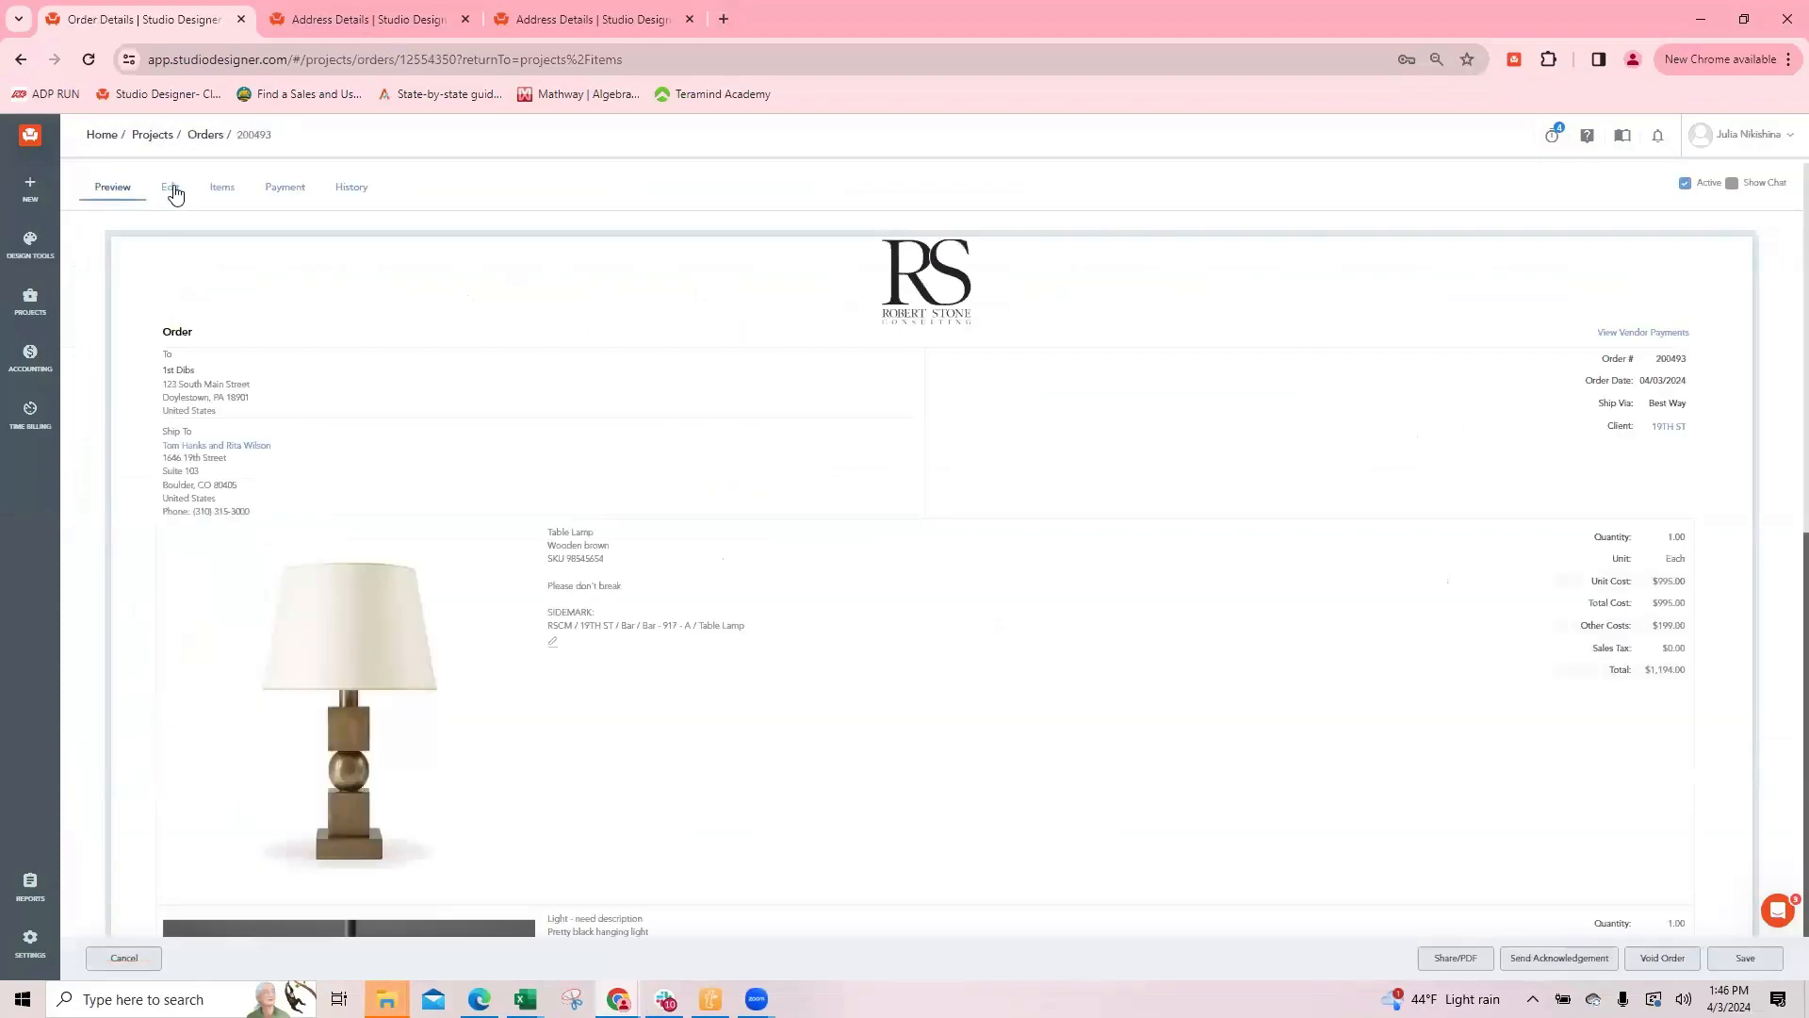
pyautogui.click(175, 193)
pyautogui.click(221, 189)
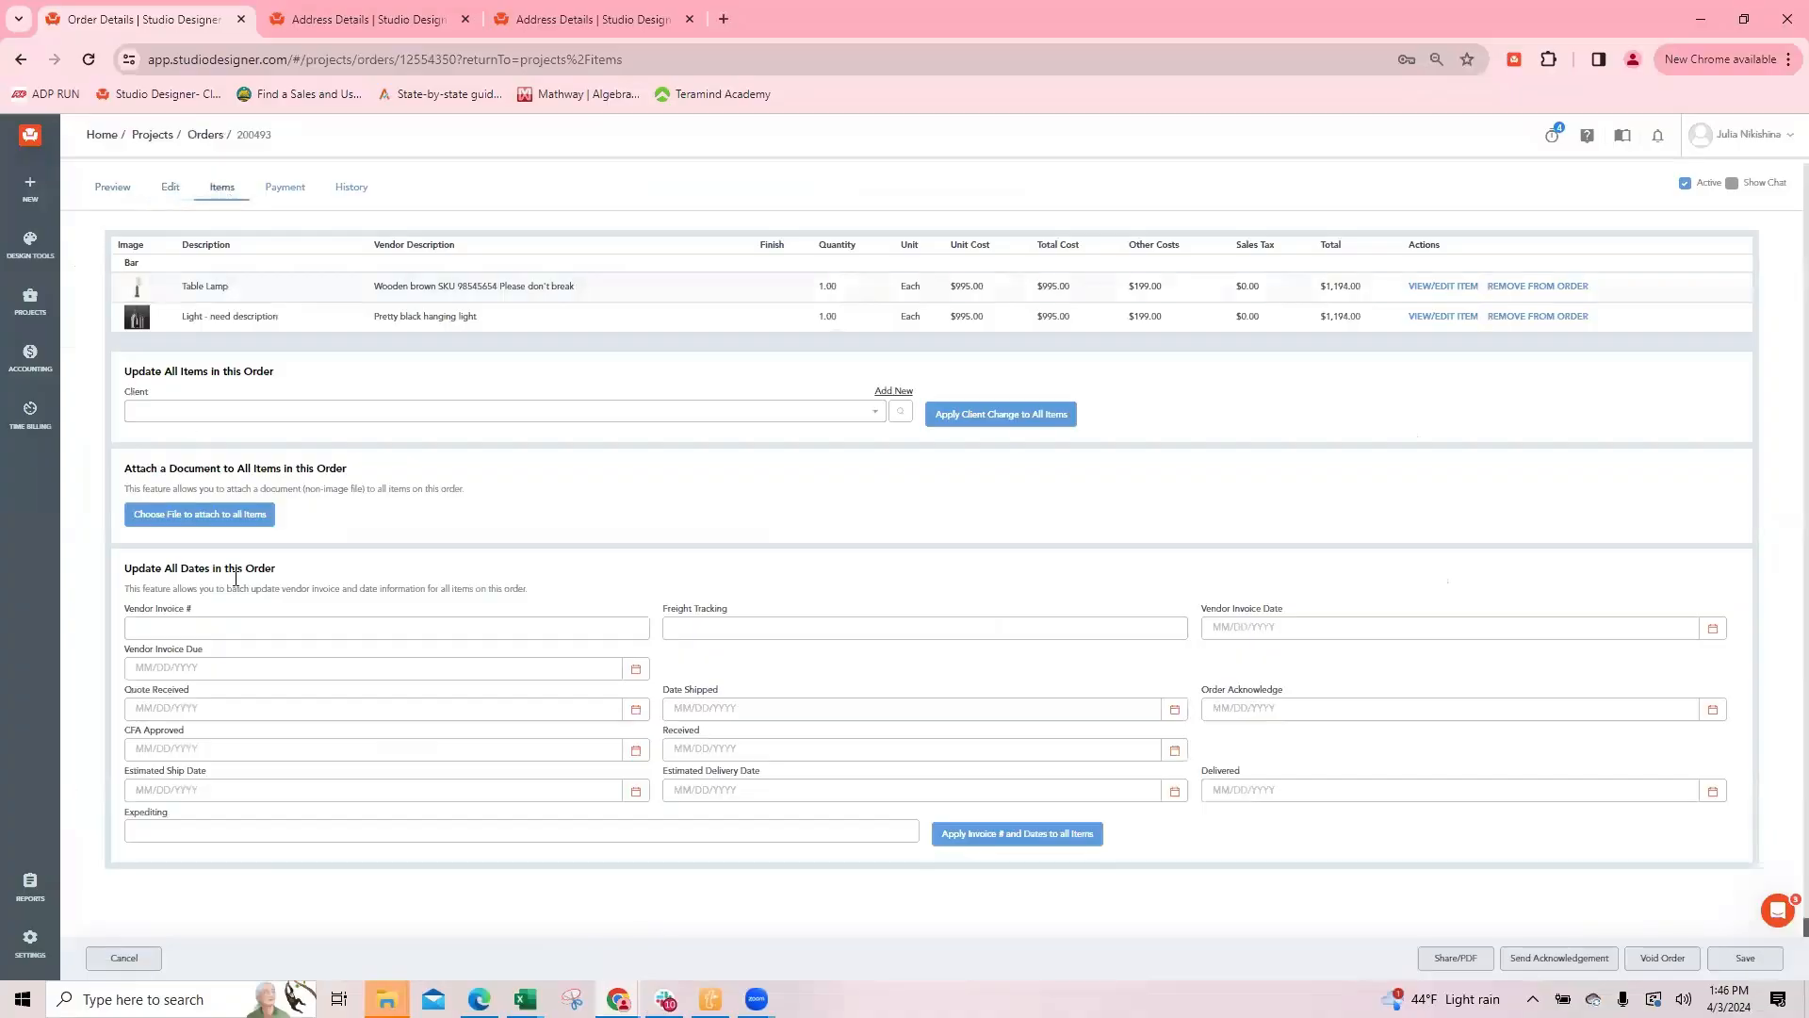
pyautogui.moveTo(151, 569); pyautogui.dragTo(295, 580)
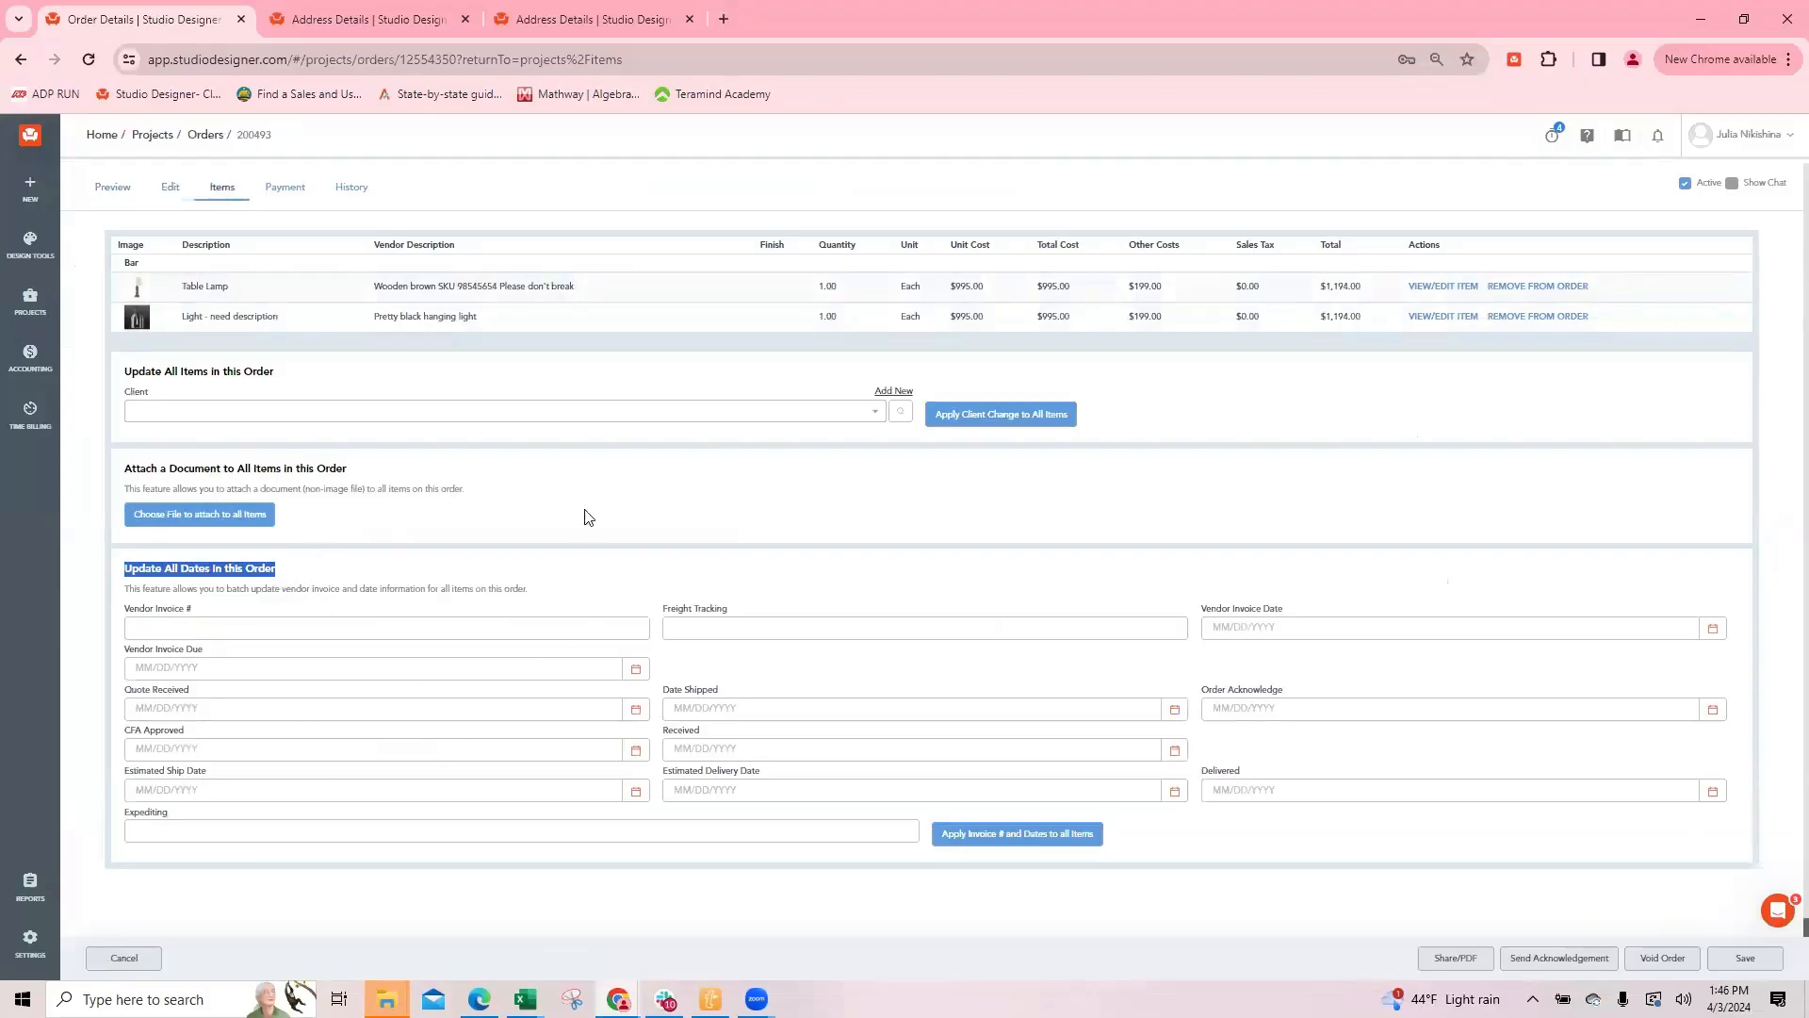
pyautogui.click(132, 957)
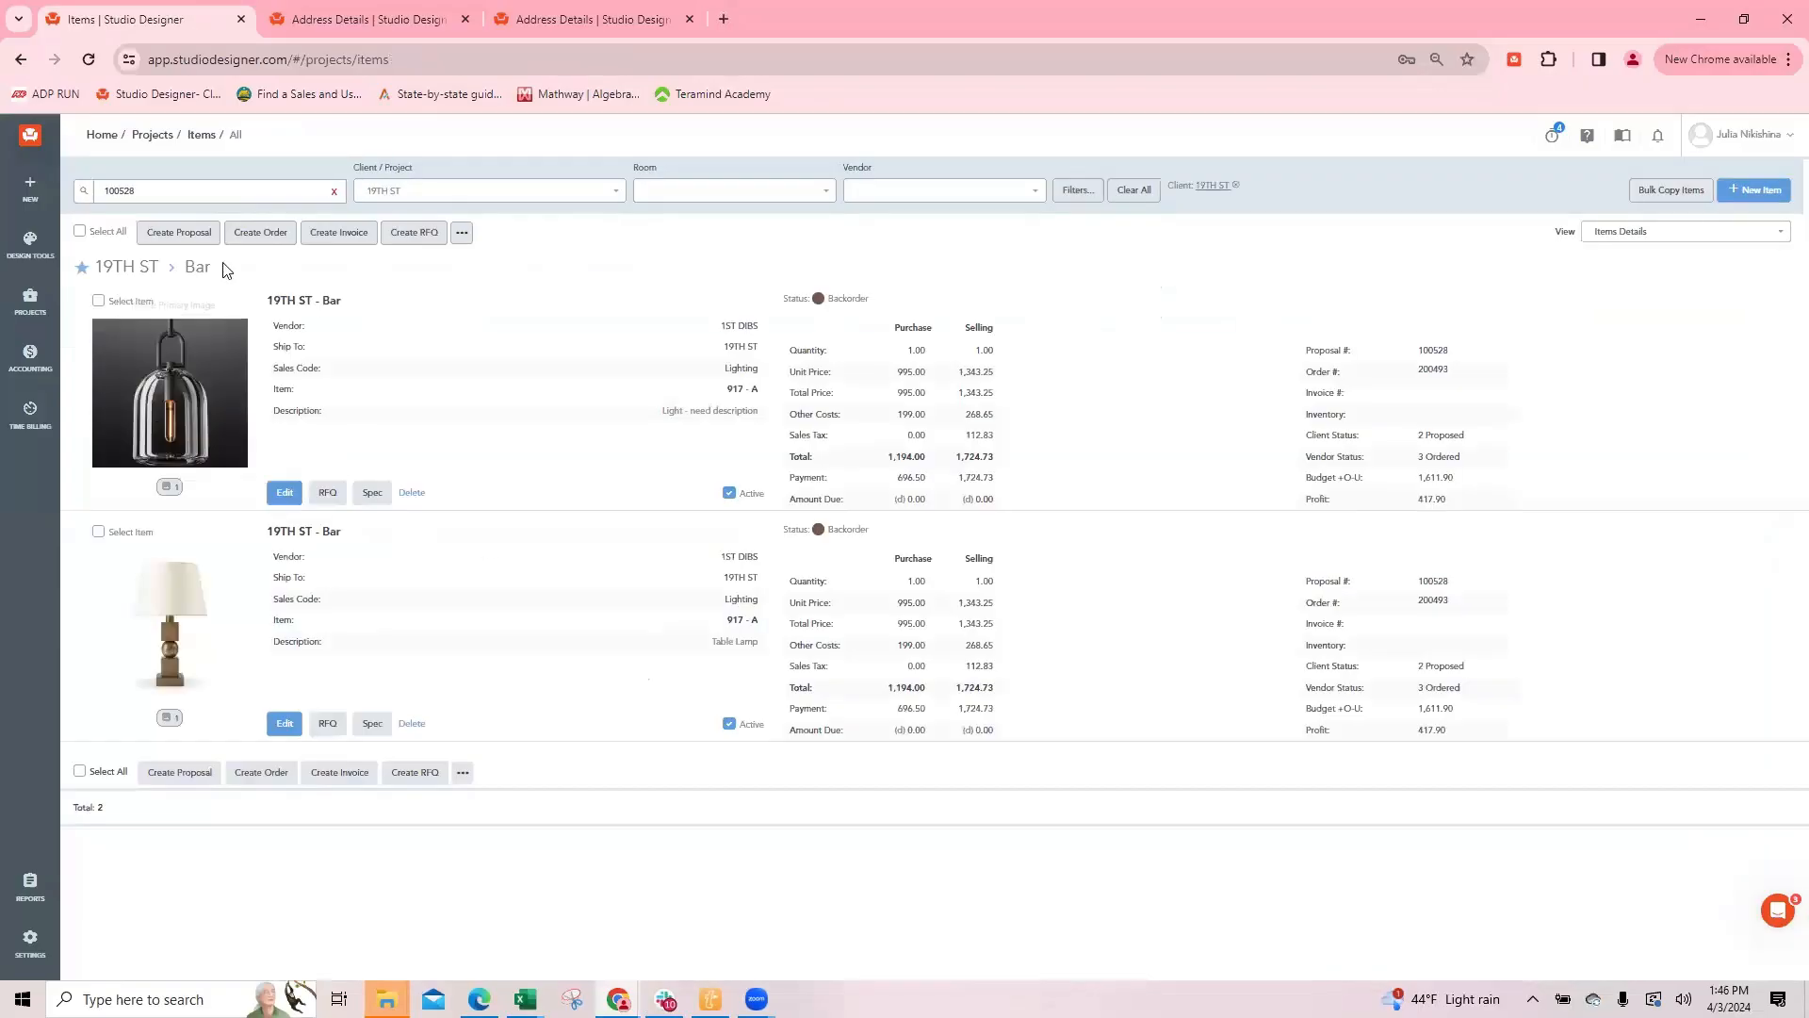
pyautogui.click(99, 301)
pyautogui.click(98, 301)
pyautogui.moveTo(896, 416); pyautogui.dragTo(1007, 435)
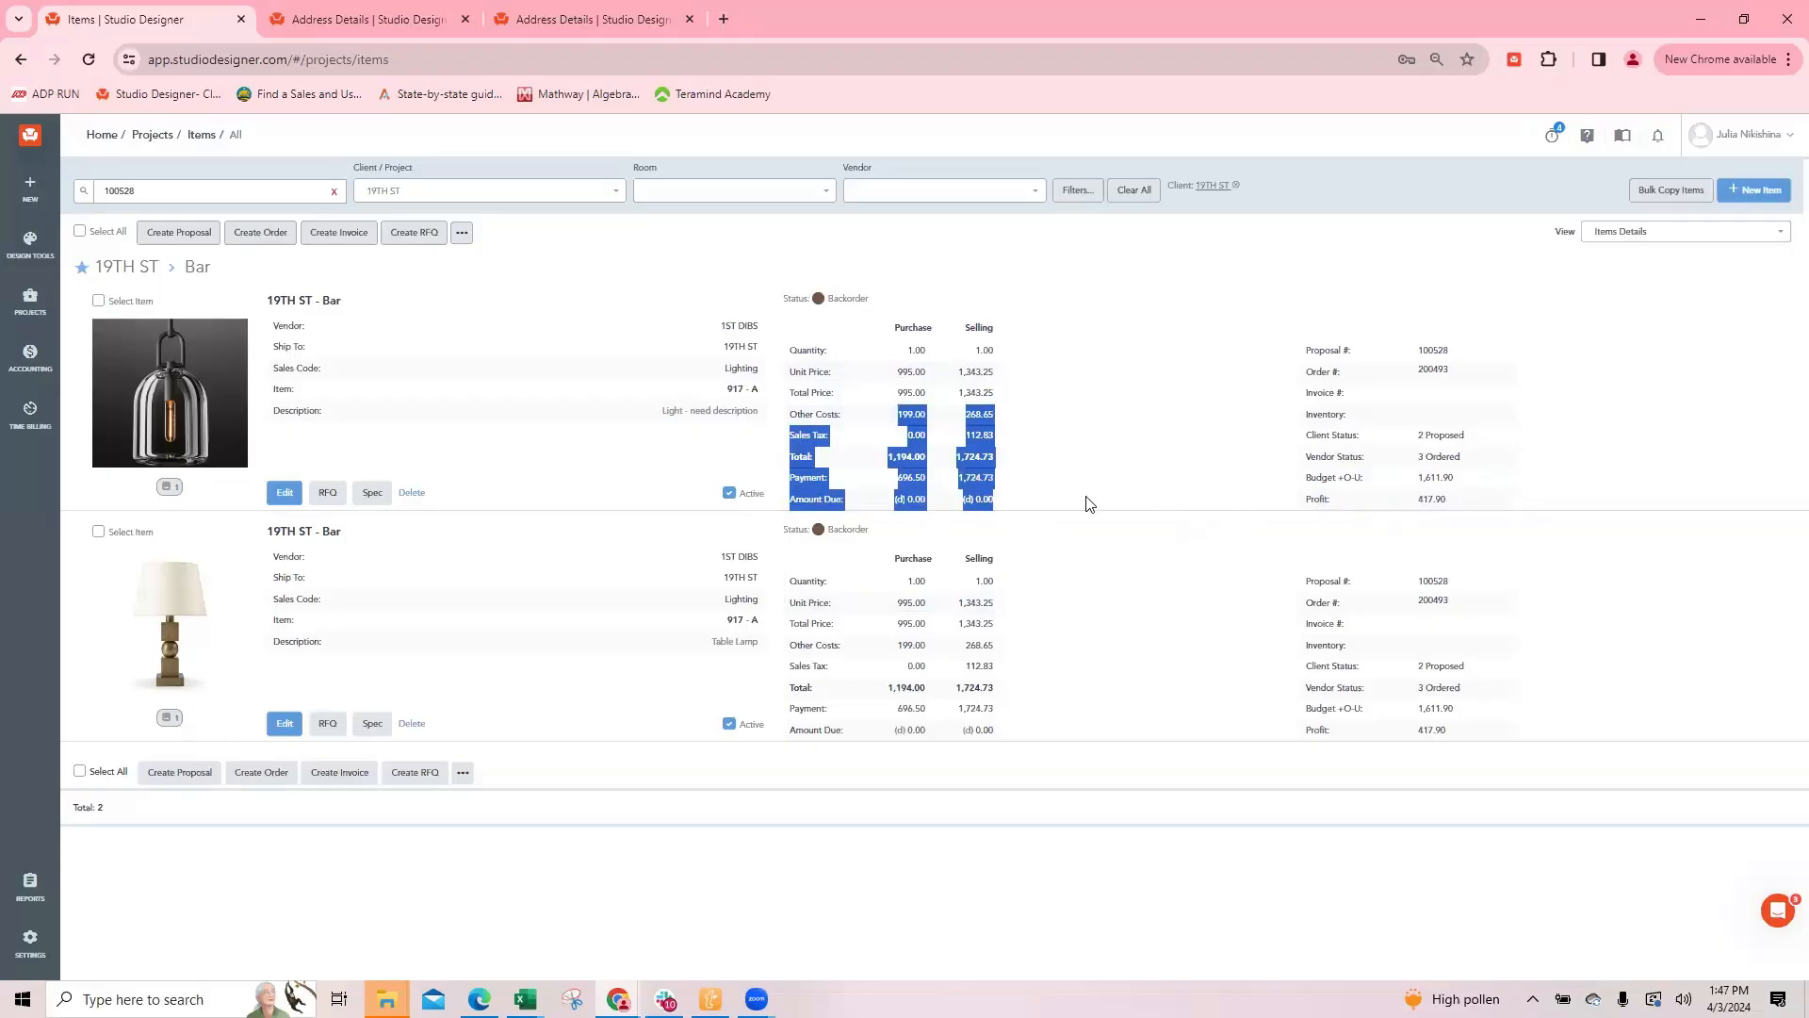
pyautogui.click(1118, 522)
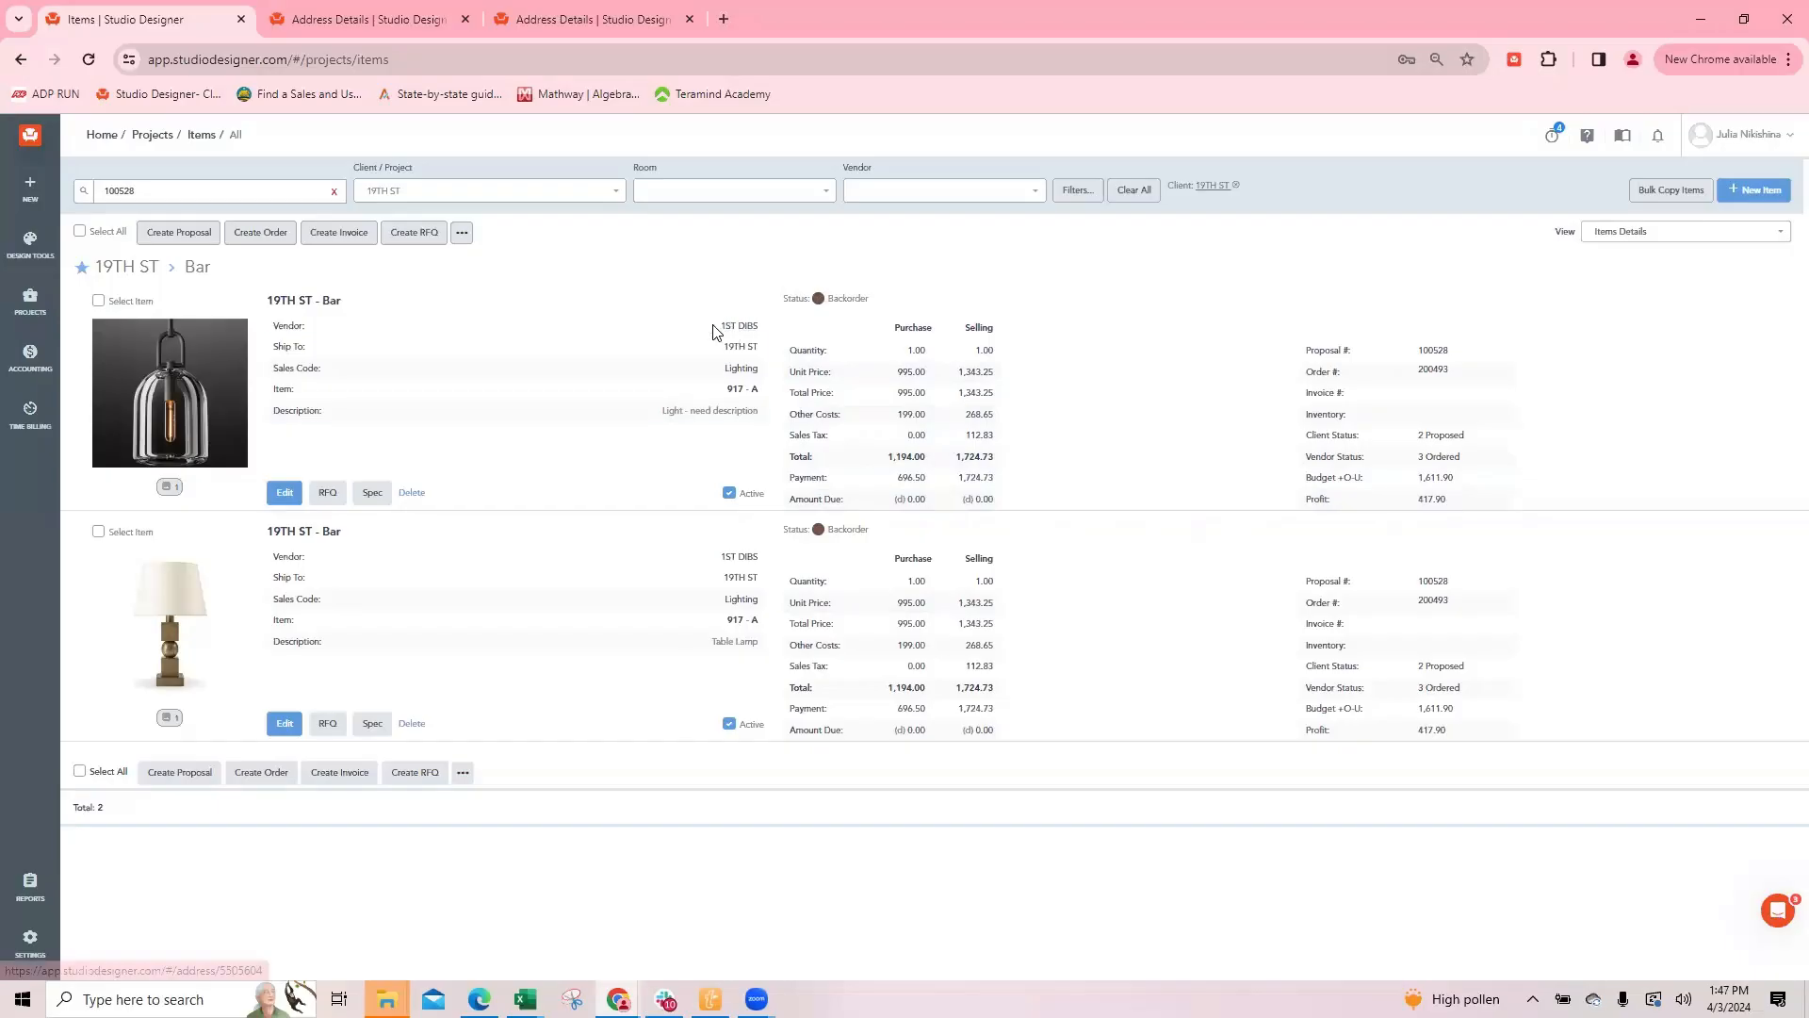
# Step: Set the light's freight cost to 299.00 for both purchase and selling, and save the item
pyautogui.click(284, 492)
pyautogui.scroll(-4, 620, 283)
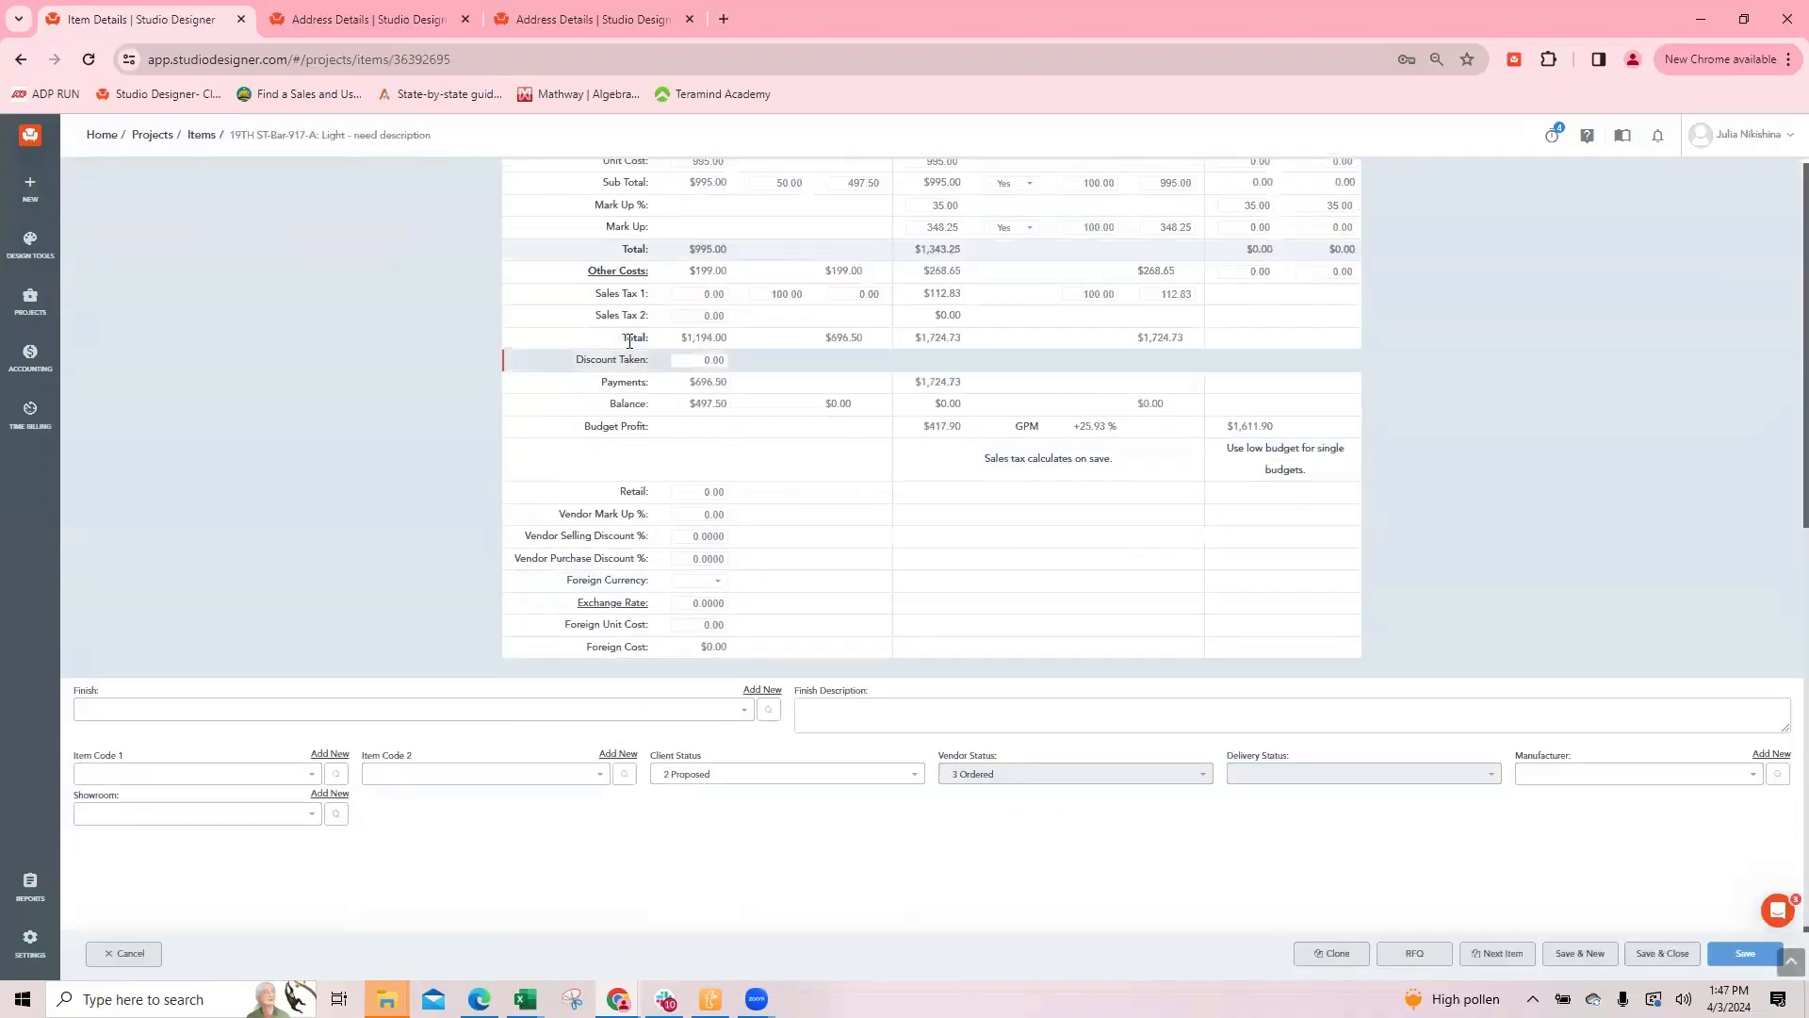
pyautogui.click(620, 270)
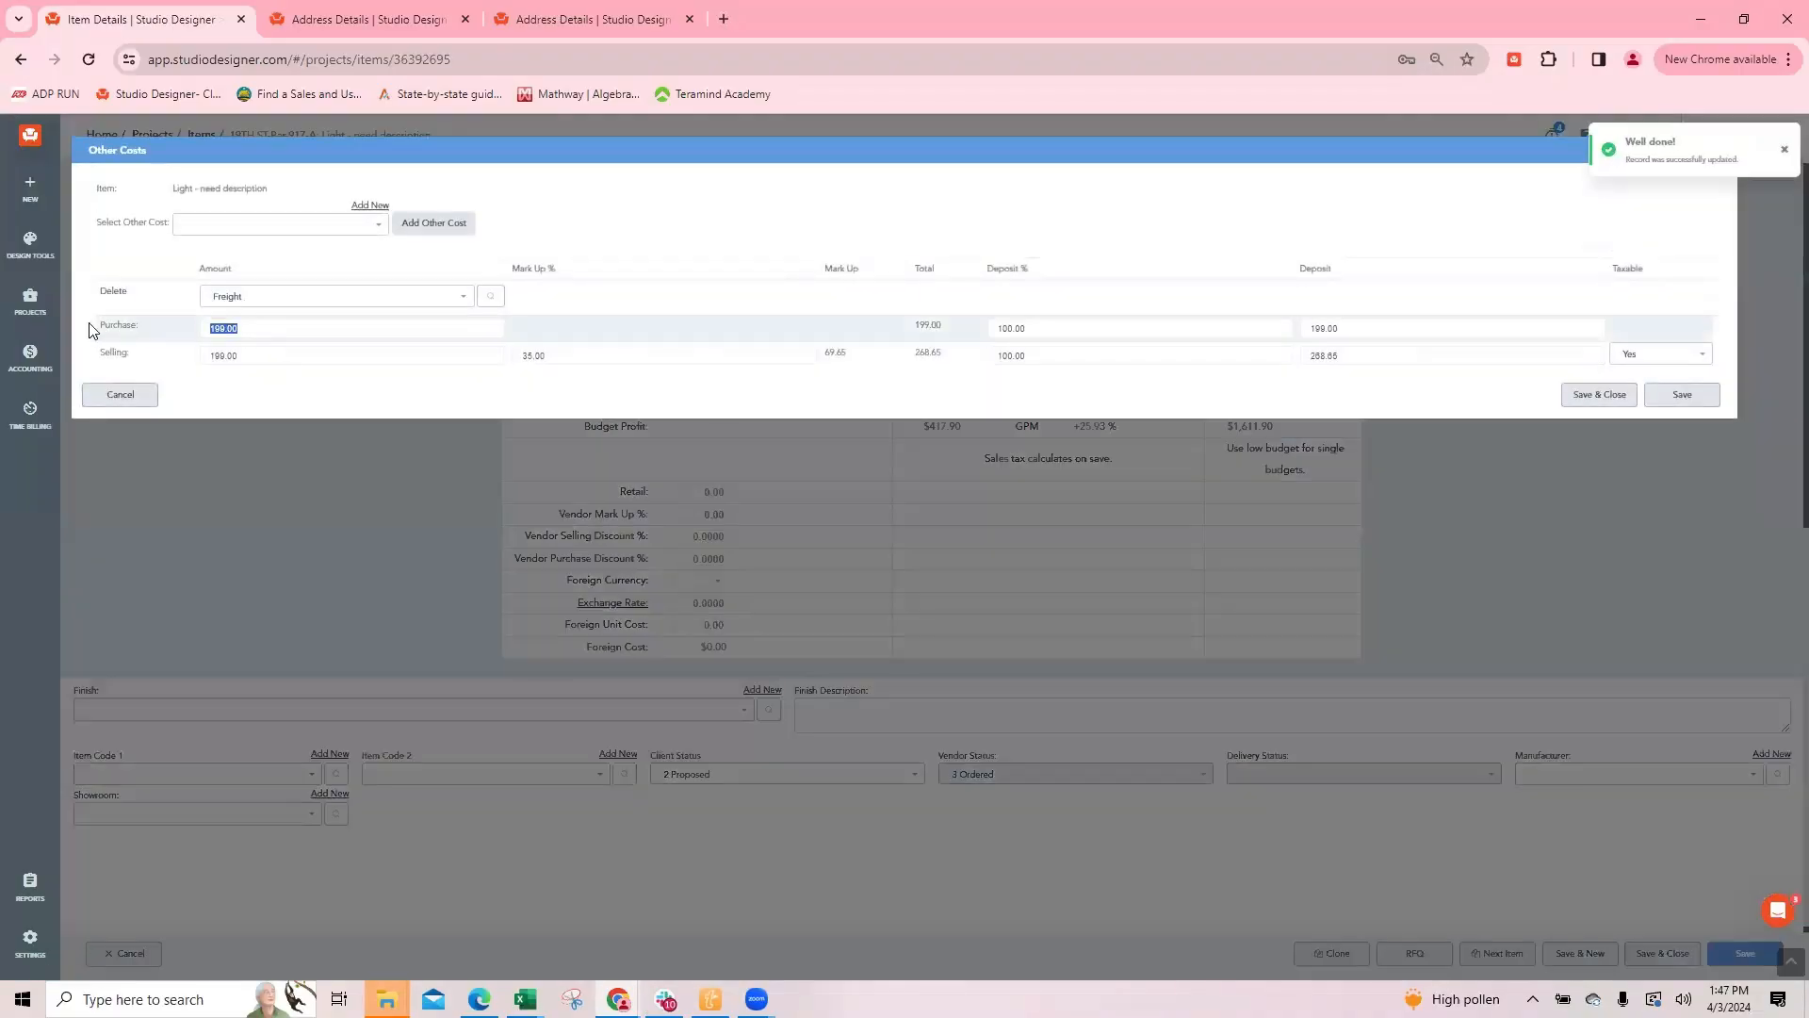
pyautogui.click(262, 356)
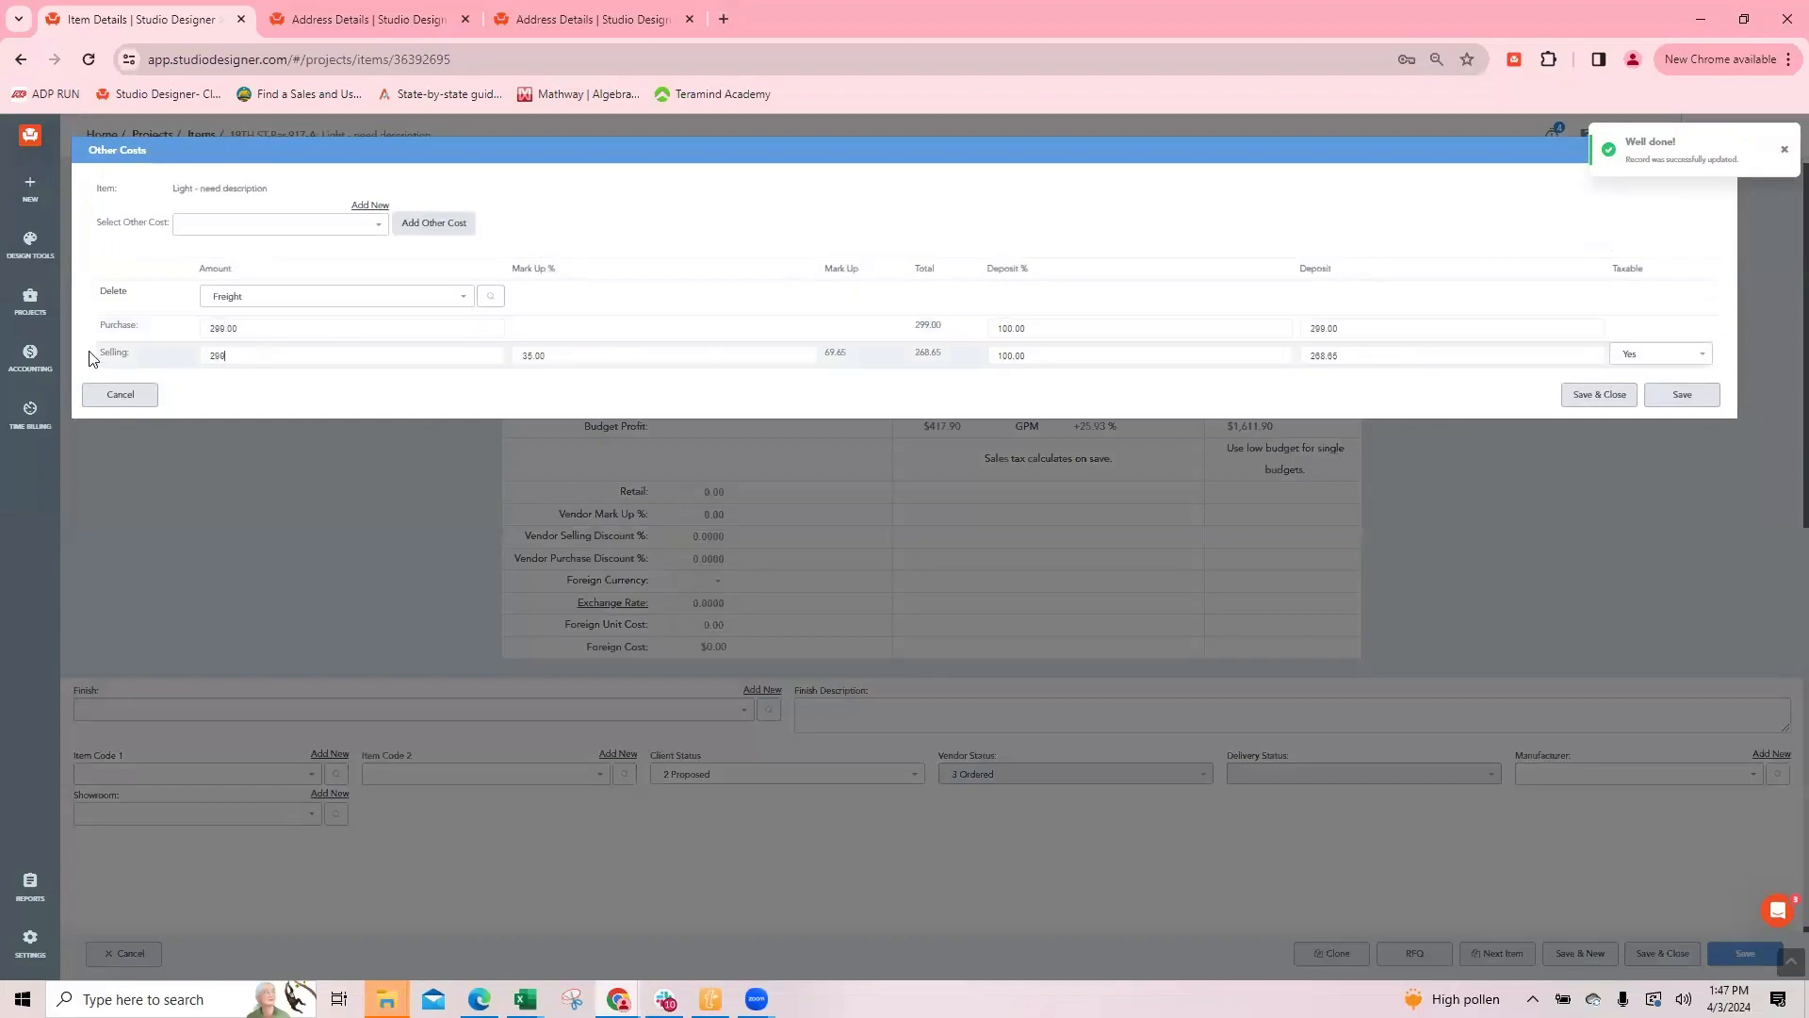
pyautogui.click(301, 329)
pyautogui.click(1601, 394)
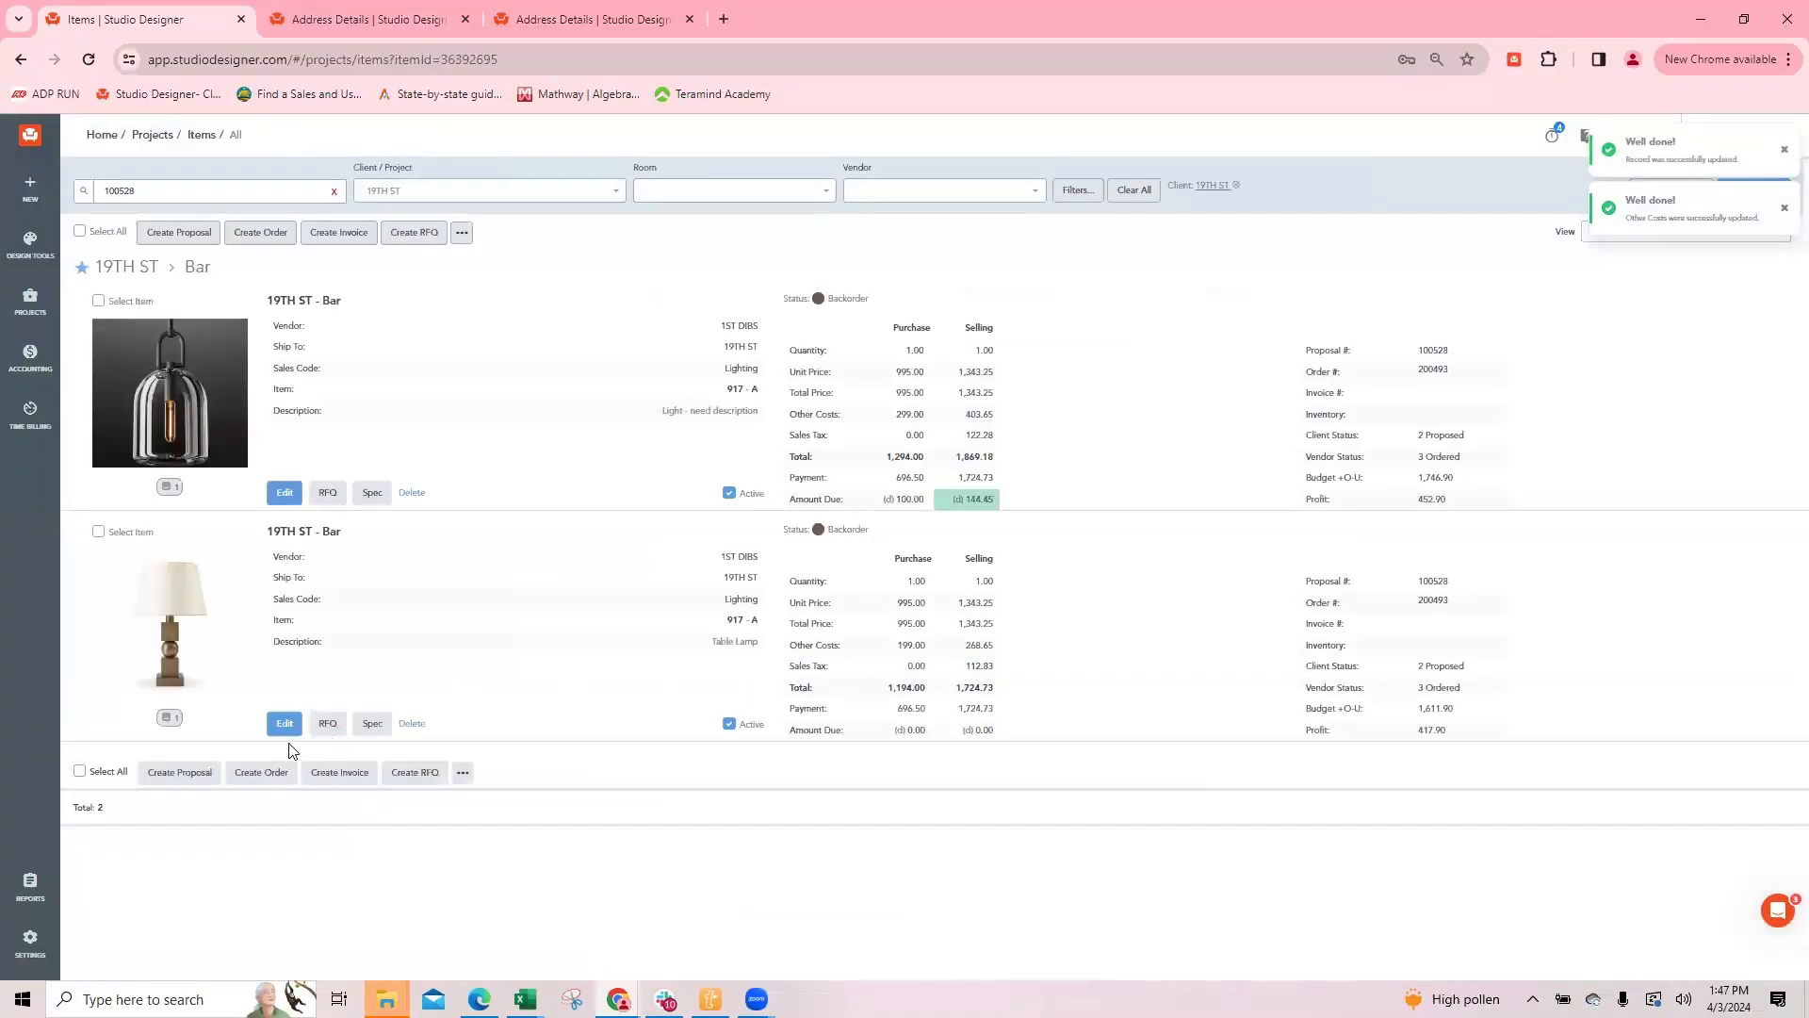
# Step: Set the Table Lamp's freight cost to 299.00 for both purchase and selling, then save and close the item
pyautogui.click(284, 723)
pyautogui.scroll(-4, 659, 612)
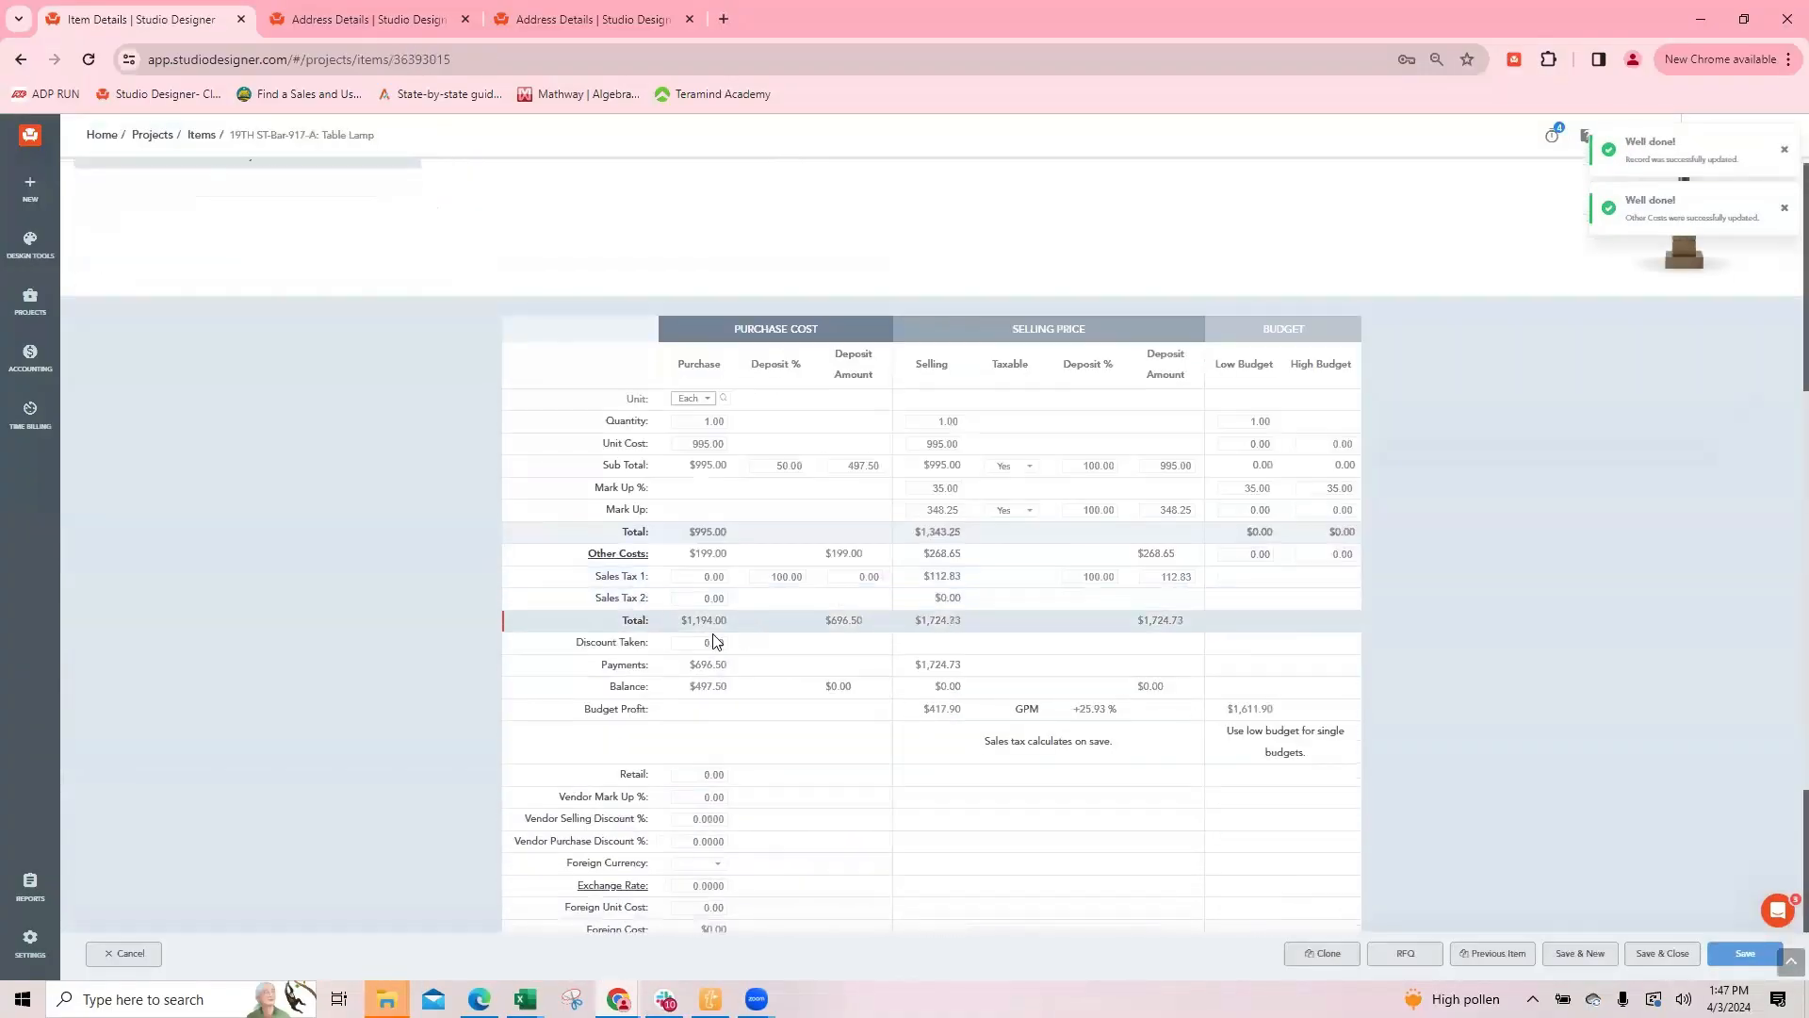
pyautogui.click(617, 553)
pyautogui.write('2')
pyautogui.click(272, 355)
pyautogui.write('299')
pyautogui.click(1602, 394)
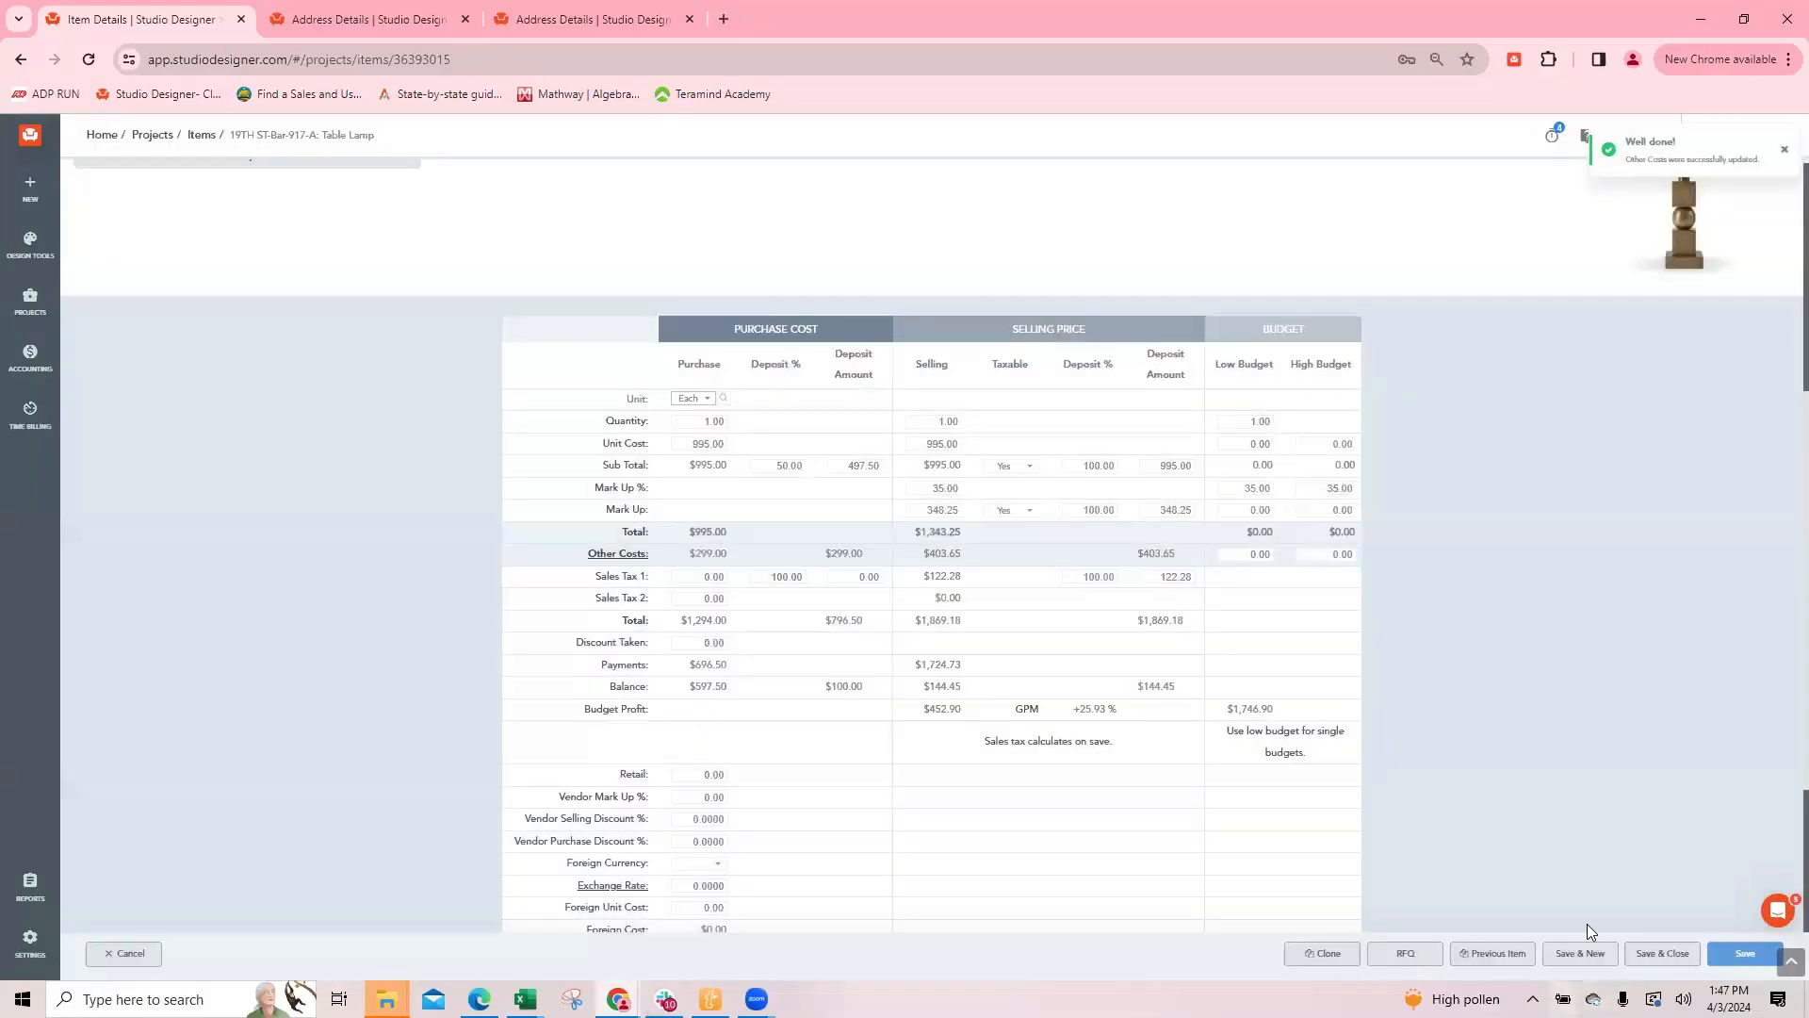
pyautogui.click(1663, 953)
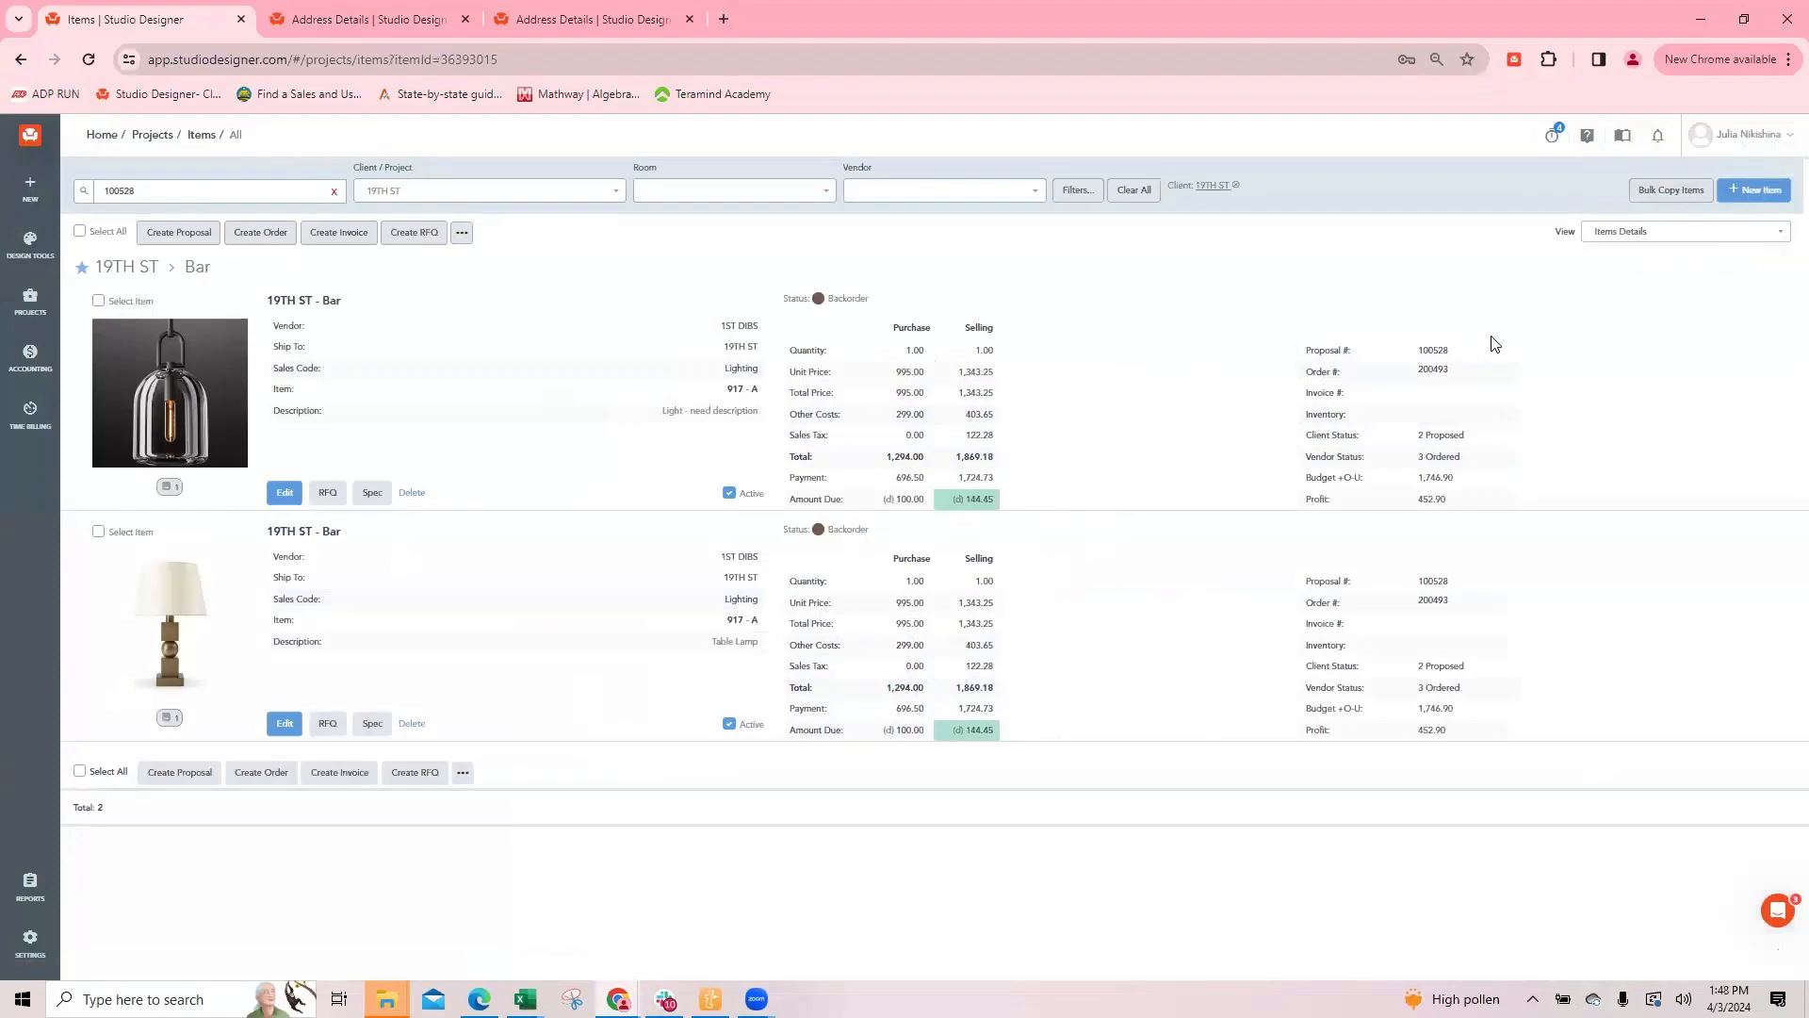
# Step: Open the lighting items' proposal and preview its PDF with the 1020 02 - Proposal Image Left theme
pyautogui.click(1435, 350)
pyautogui.scroll(-3, 1493, 825)
pyautogui.click(1575, 962)
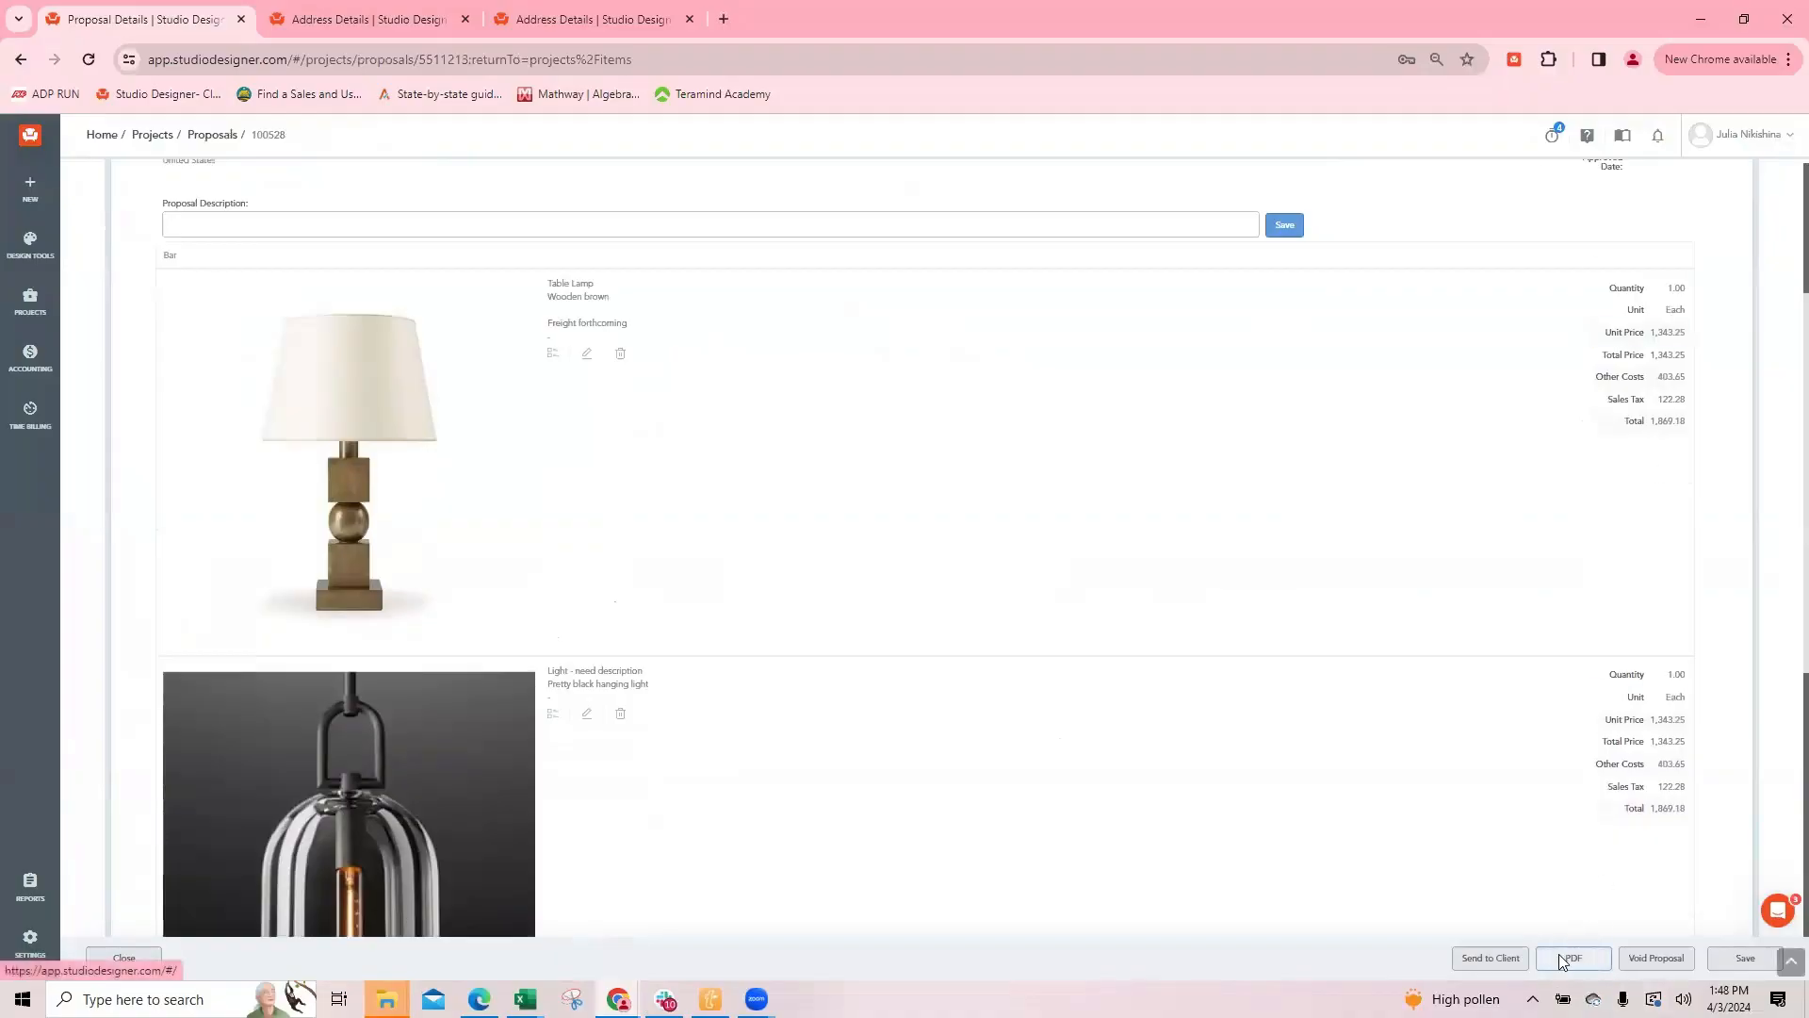
pyautogui.click(1572, 958)
pyautogui.click(226, 246)
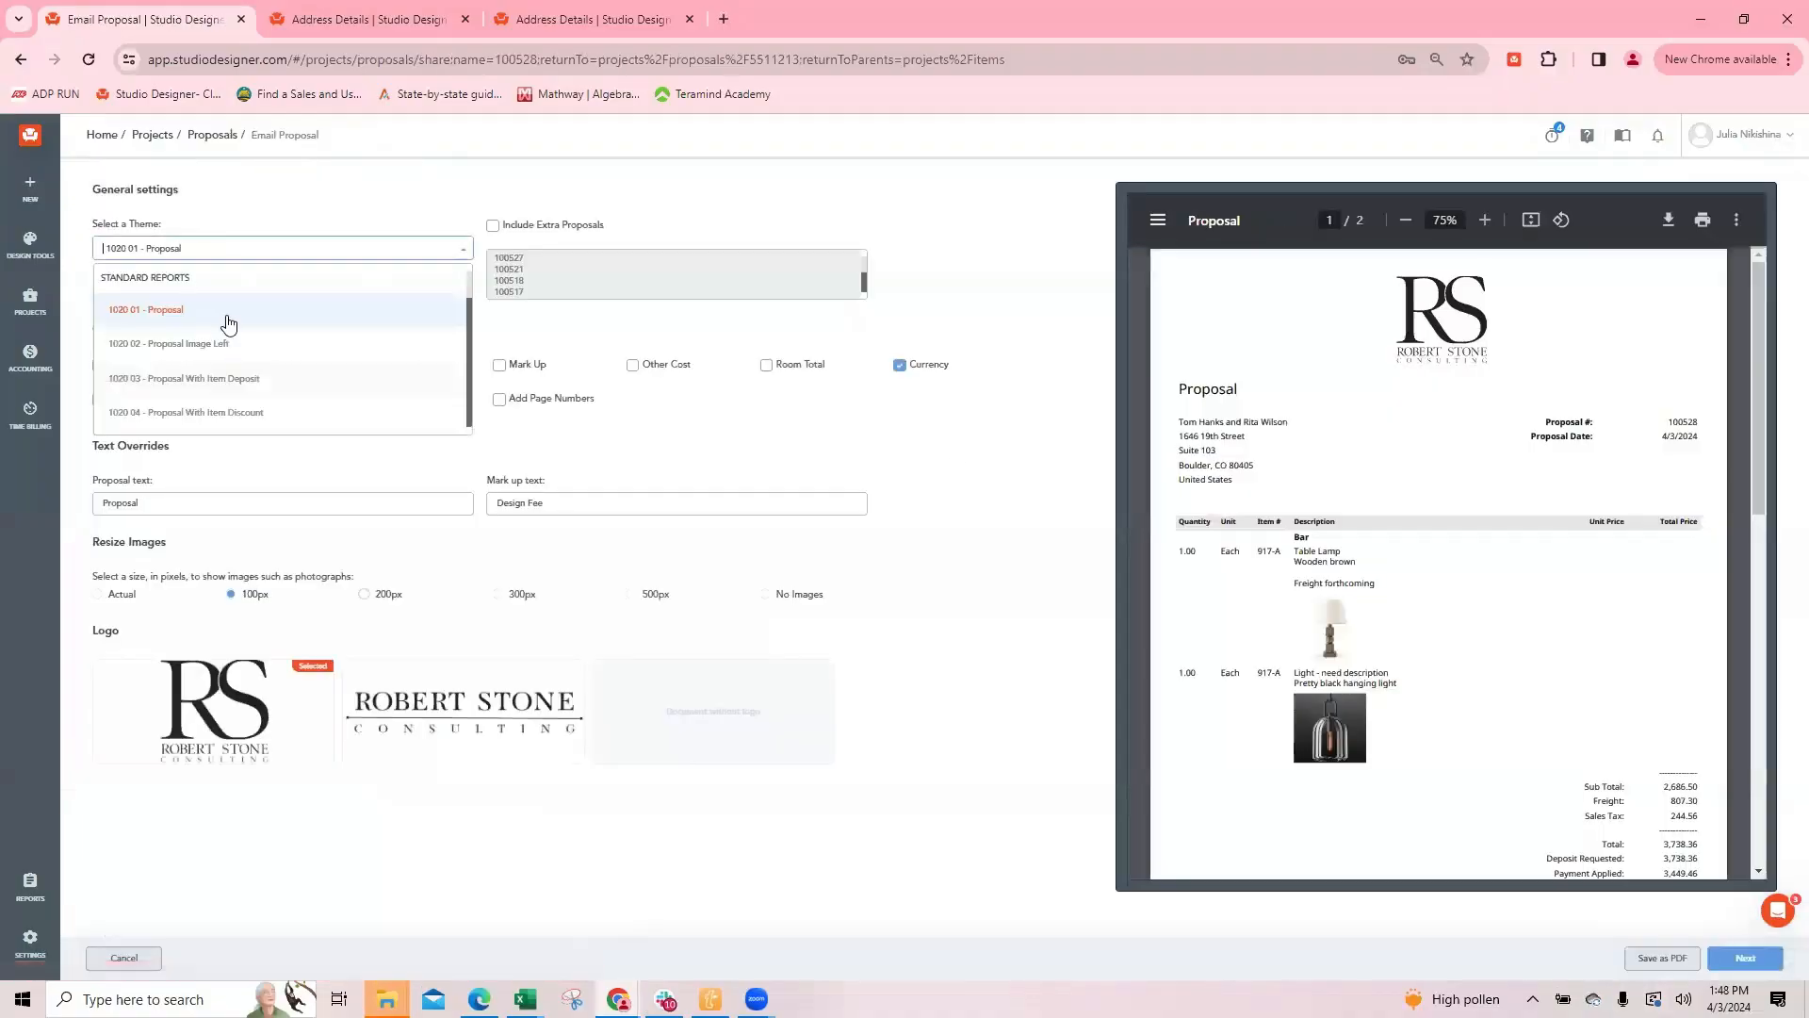
pyautogui.click(222, 350)
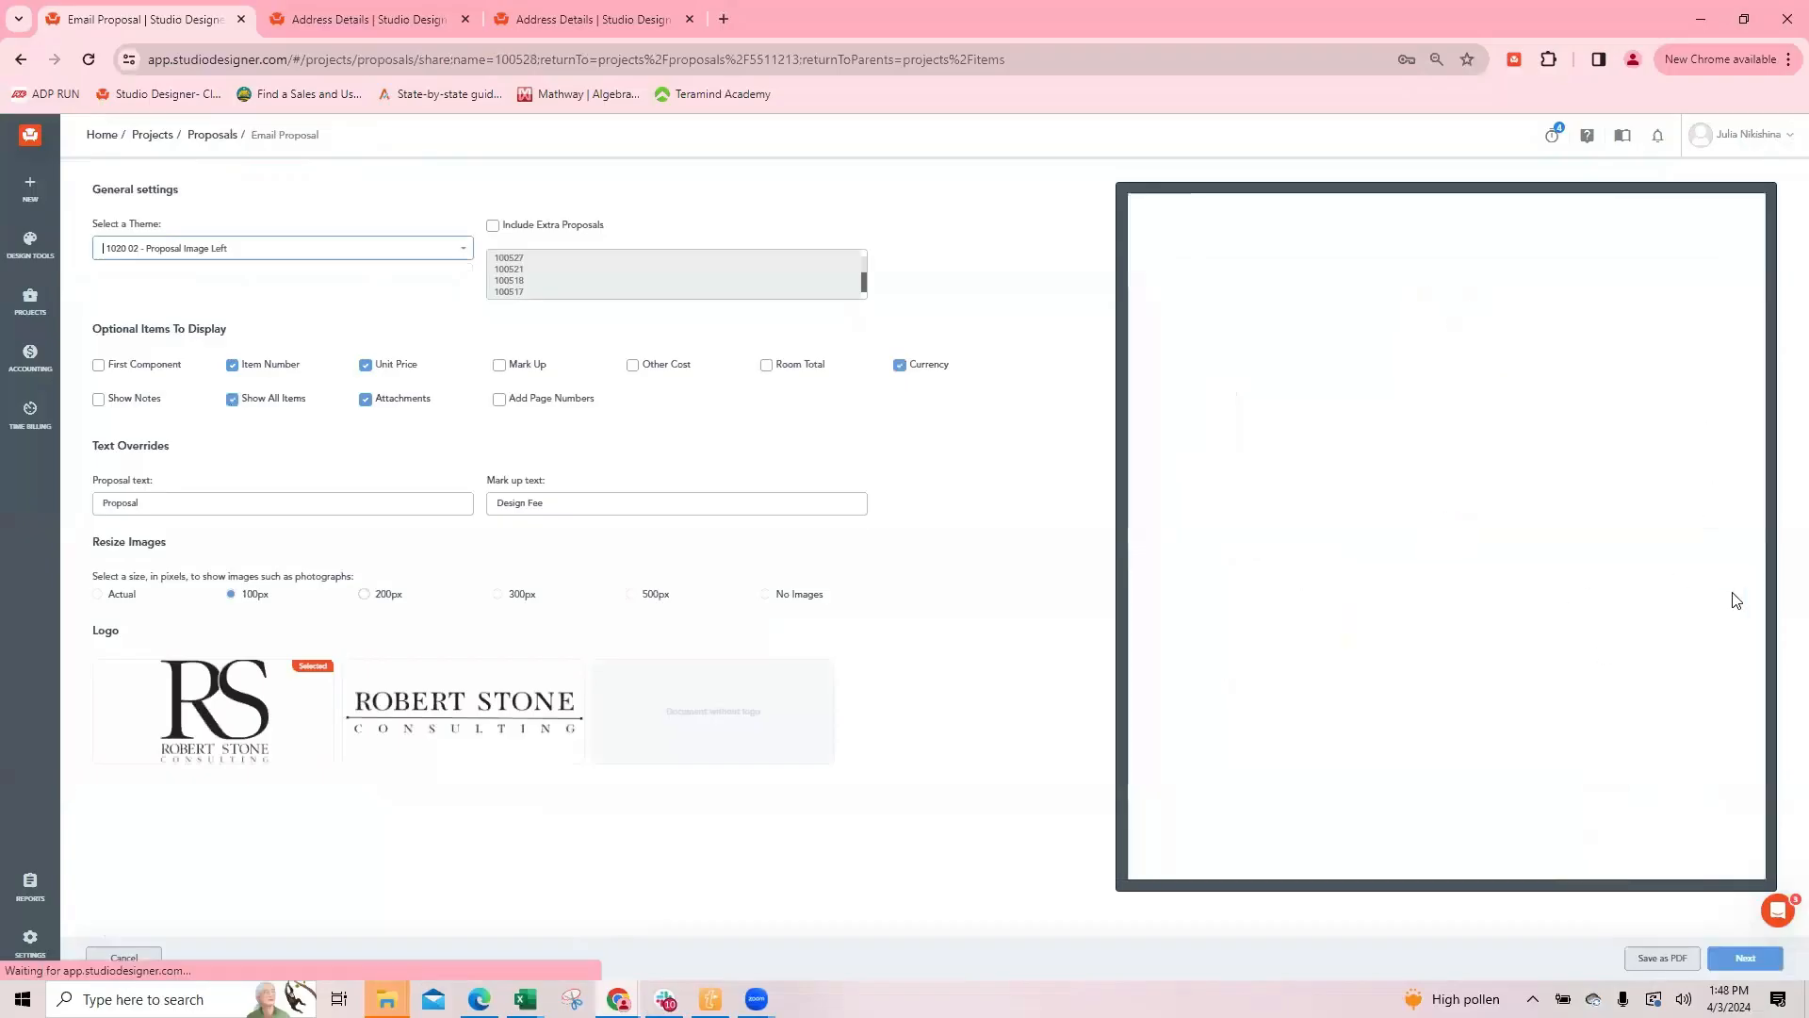
pyautogui.scroll(-3, 1553, 356)
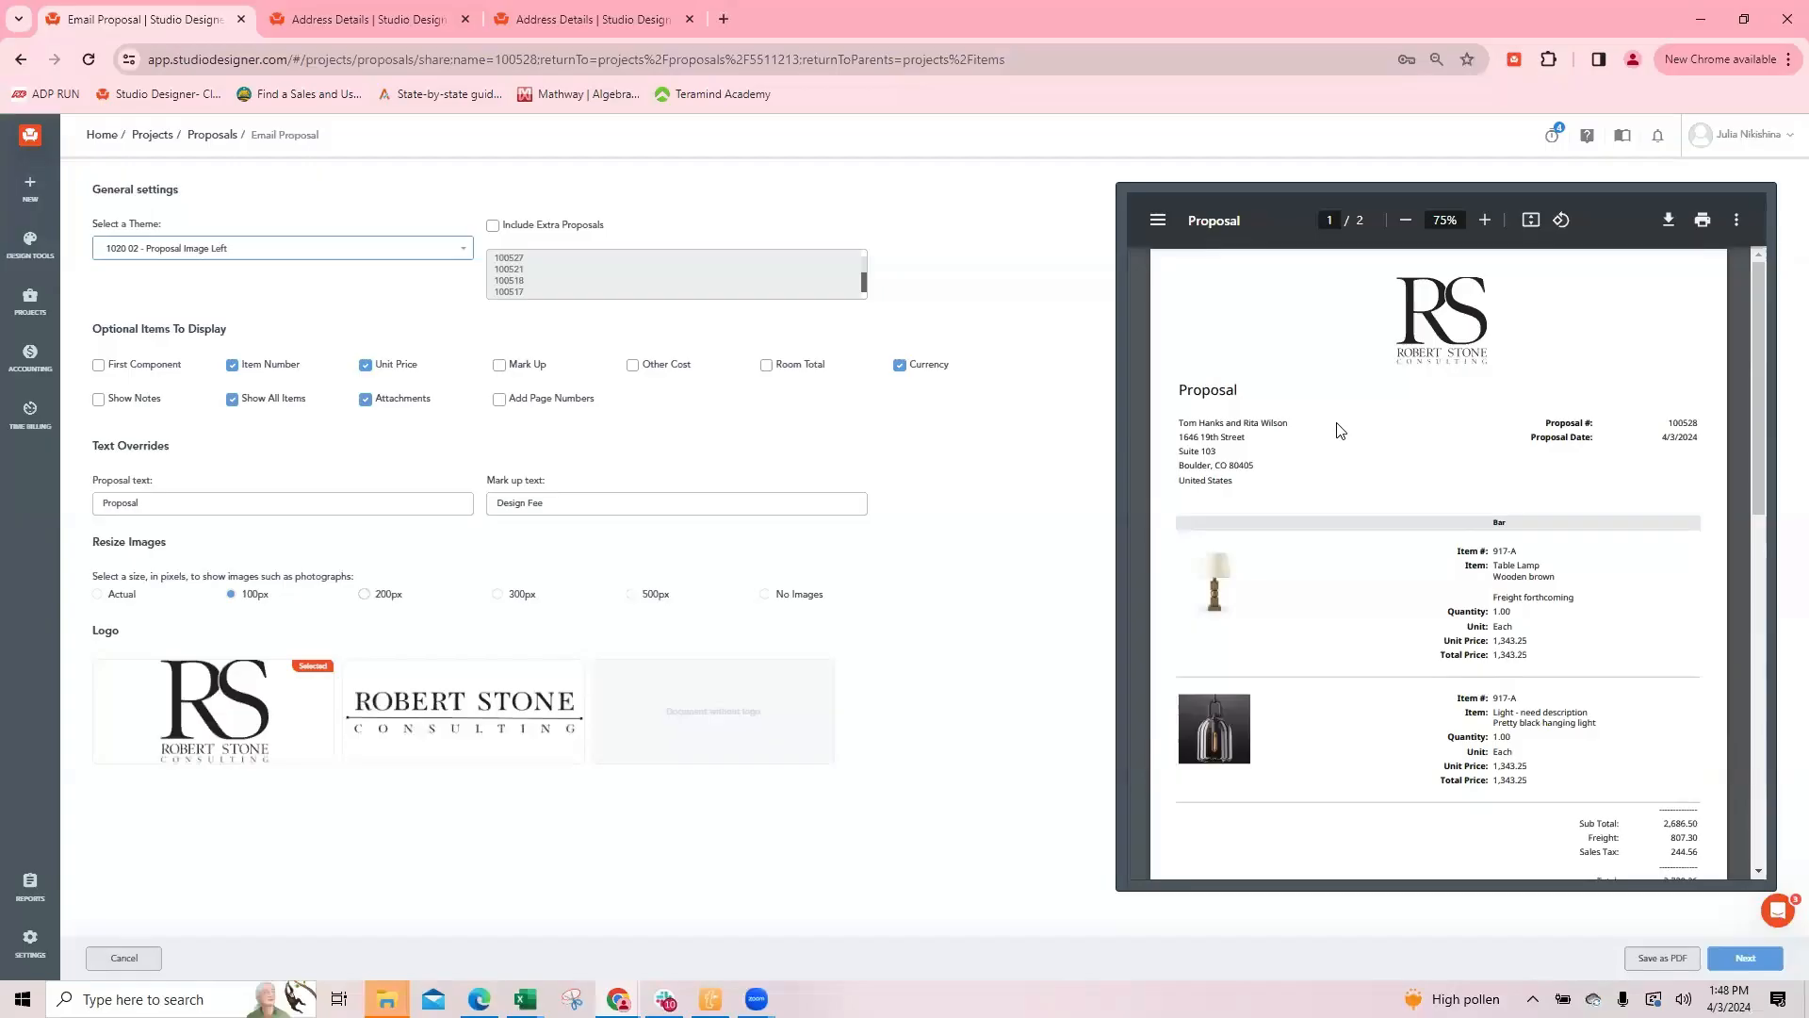
# Step: Search all reports for "total" in the second browser tab and open 04 Project Worksheet for Client Total Balance
pyautogui.click(366, 21)
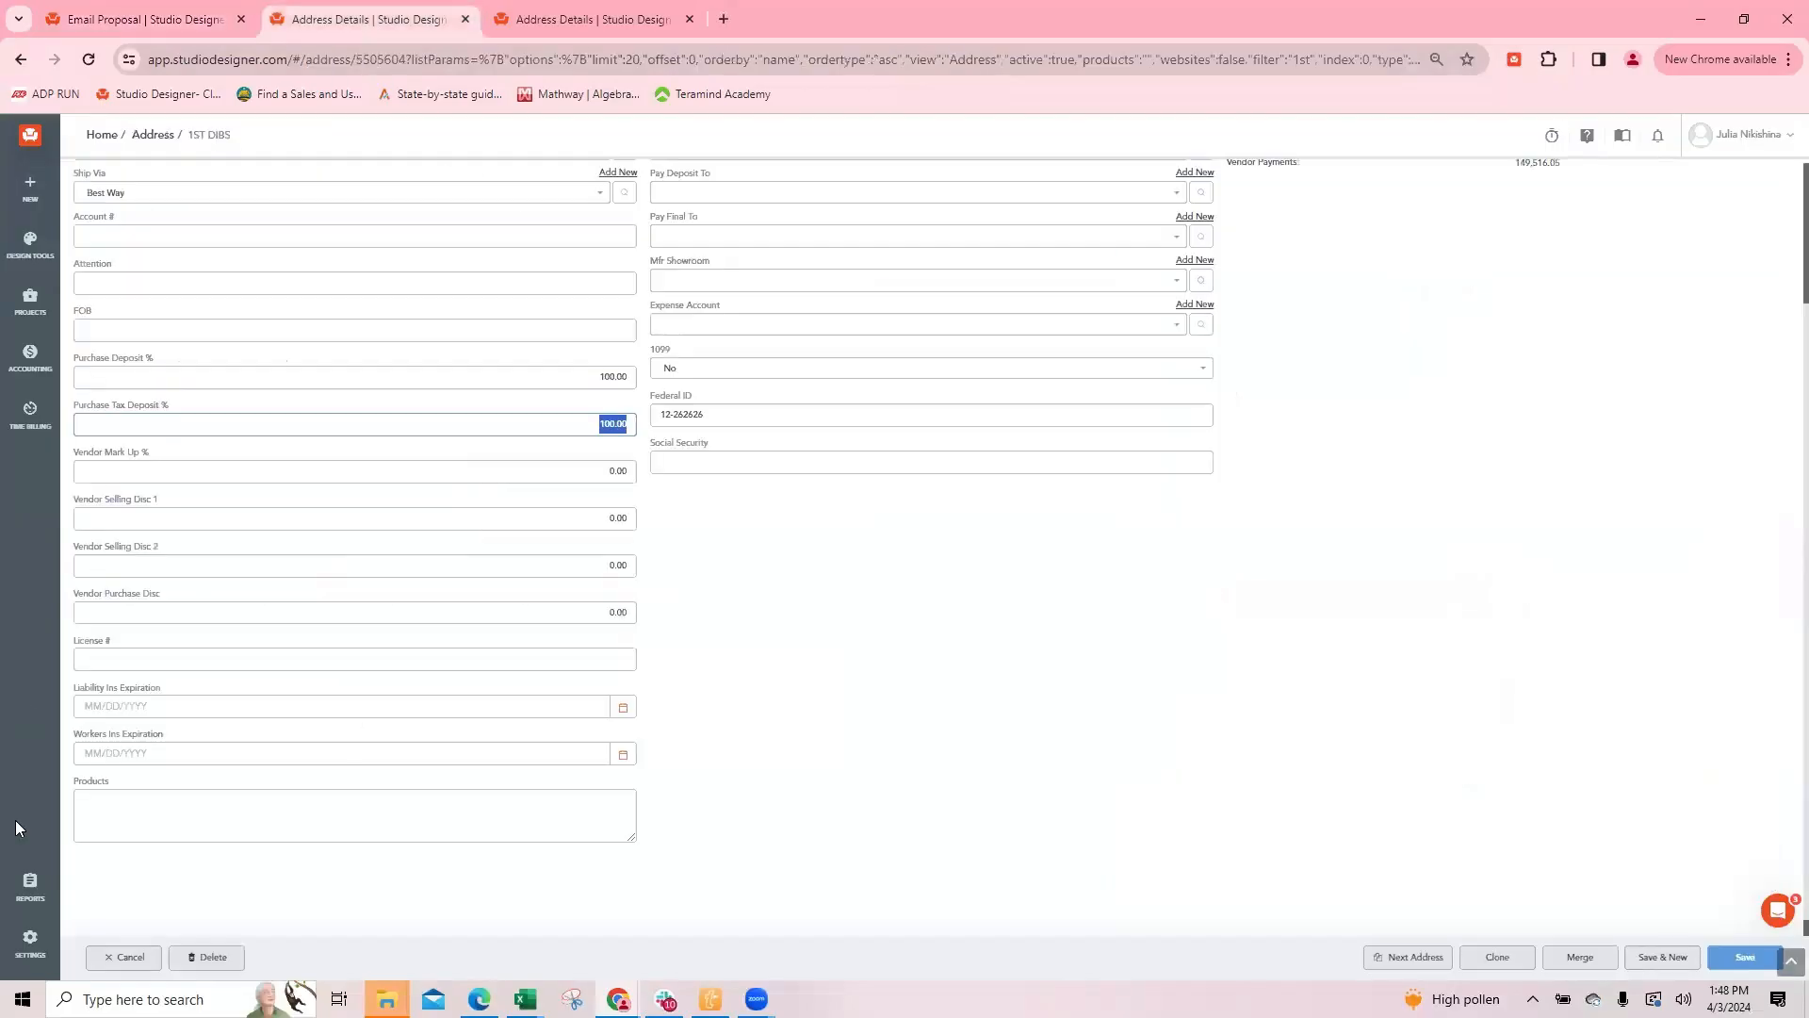
pyautogui.click(30, 886)
pyautogui.click(347, 184)
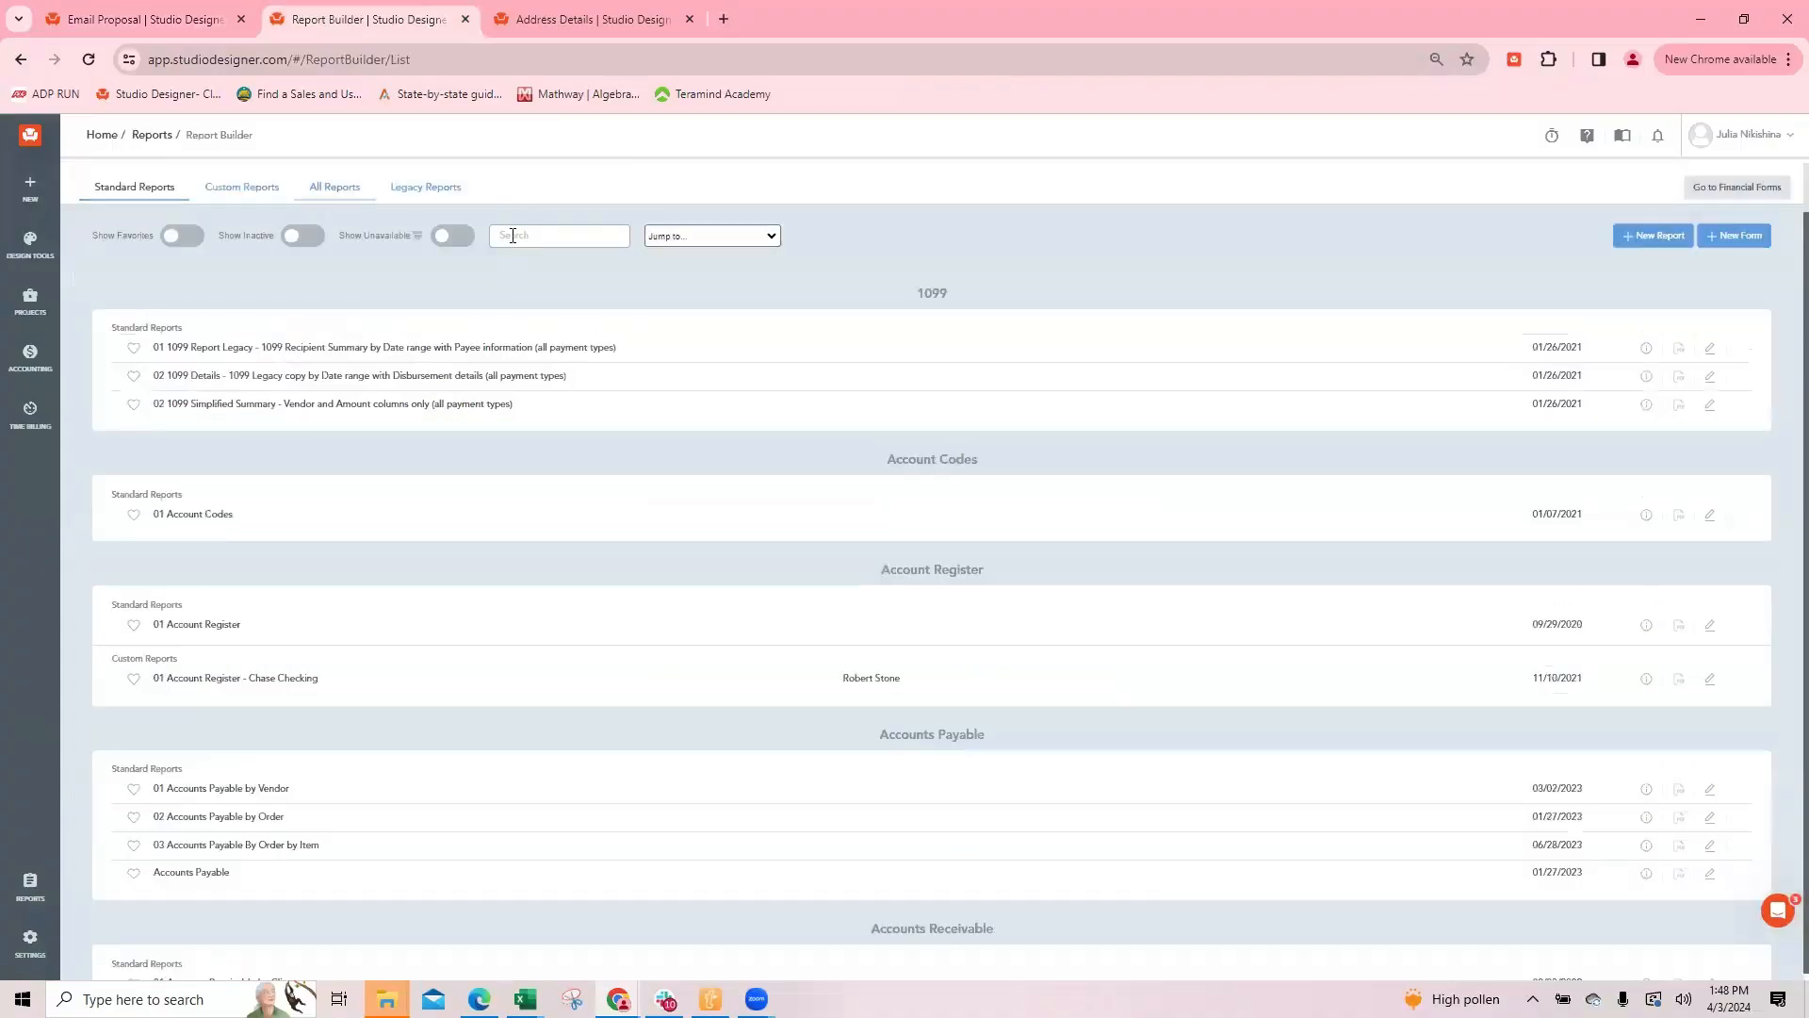
pyautogui.click(512, 235)
pyautogui.write('total')
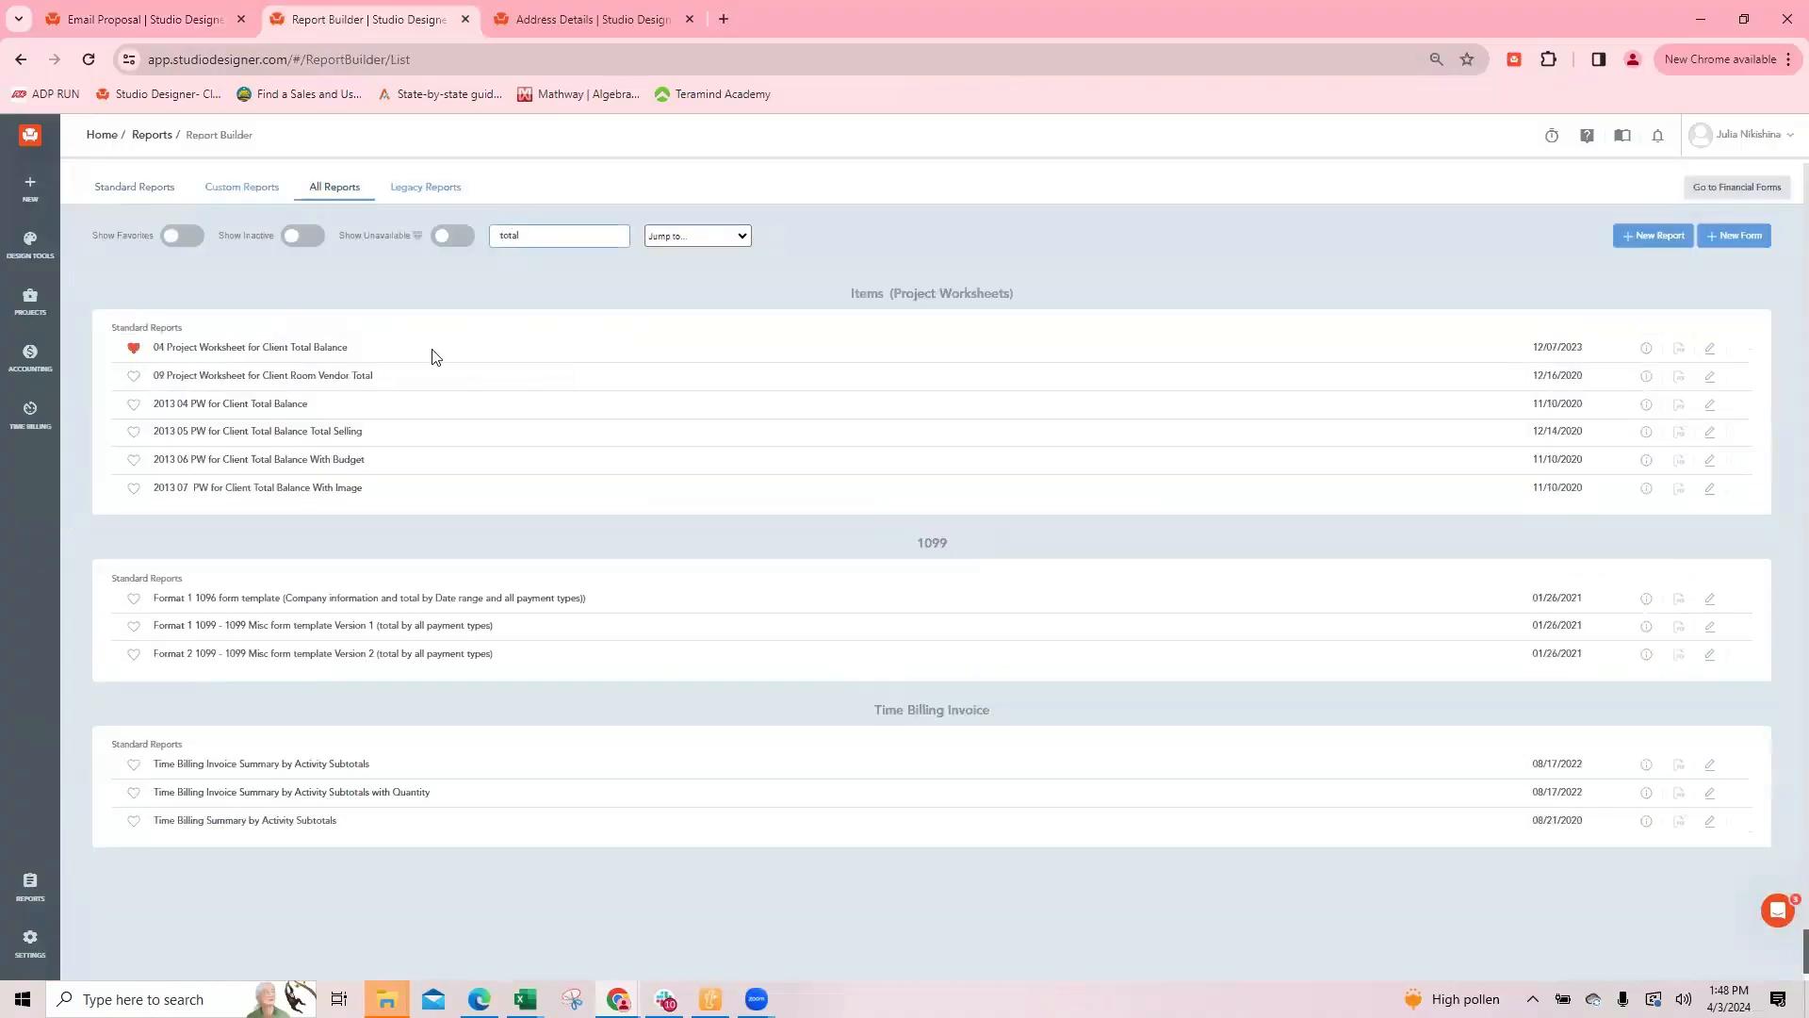
pyautogui.click(311, 347)
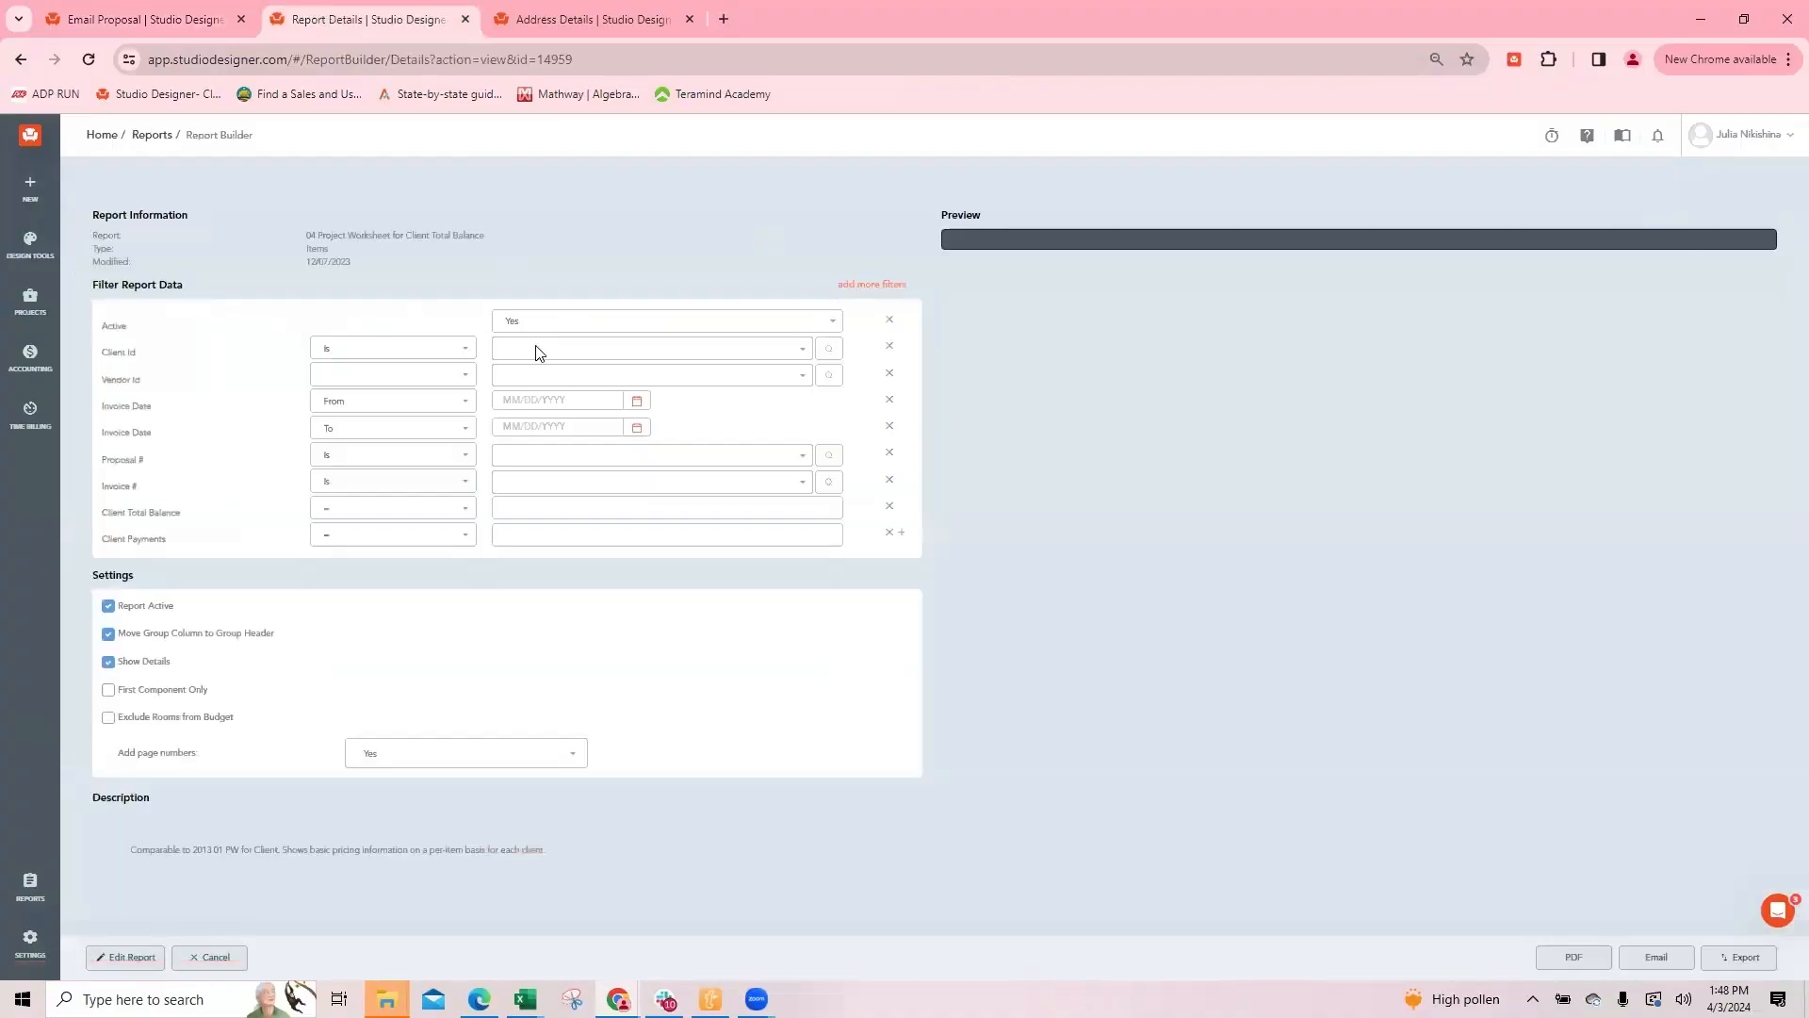
# Step: Filter the worksheet by client 19TH ST and proposal 100528, and generate its PDF
pyautogui.click(542, 349)
pyautogui.write('19th')
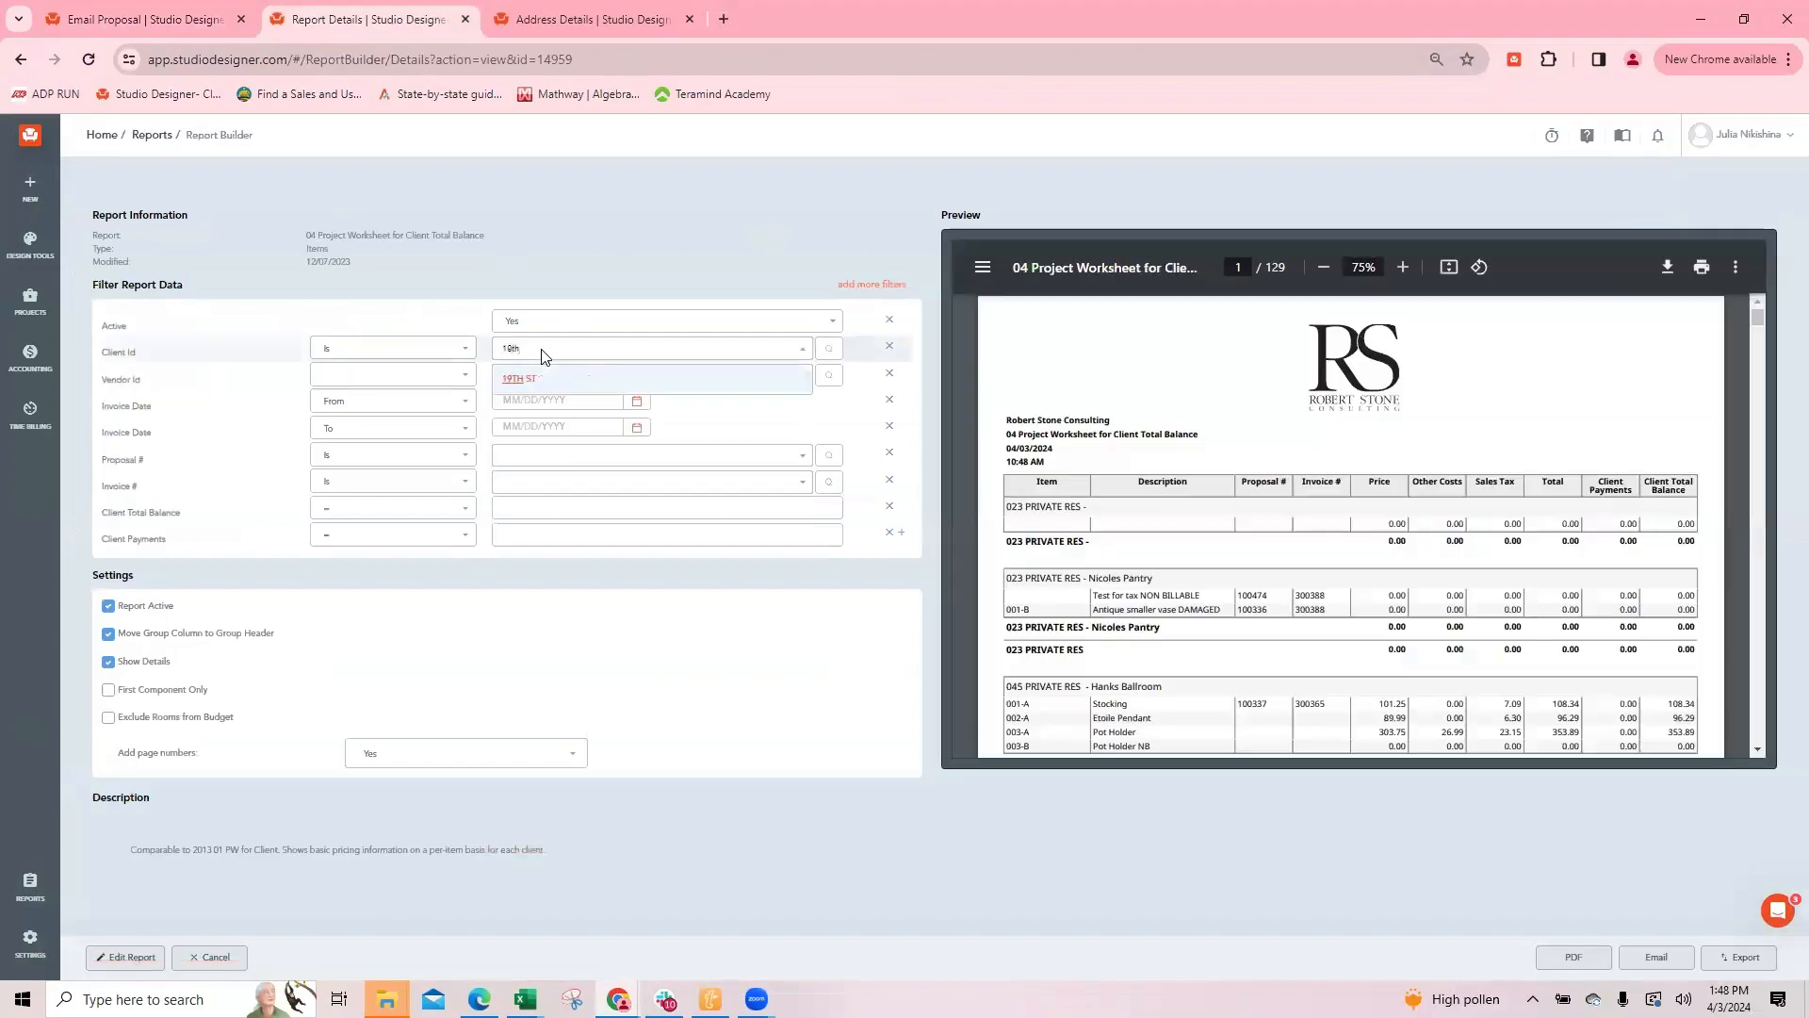
pyautogui.click(535, 379)
pyautogui.click(509, 455)
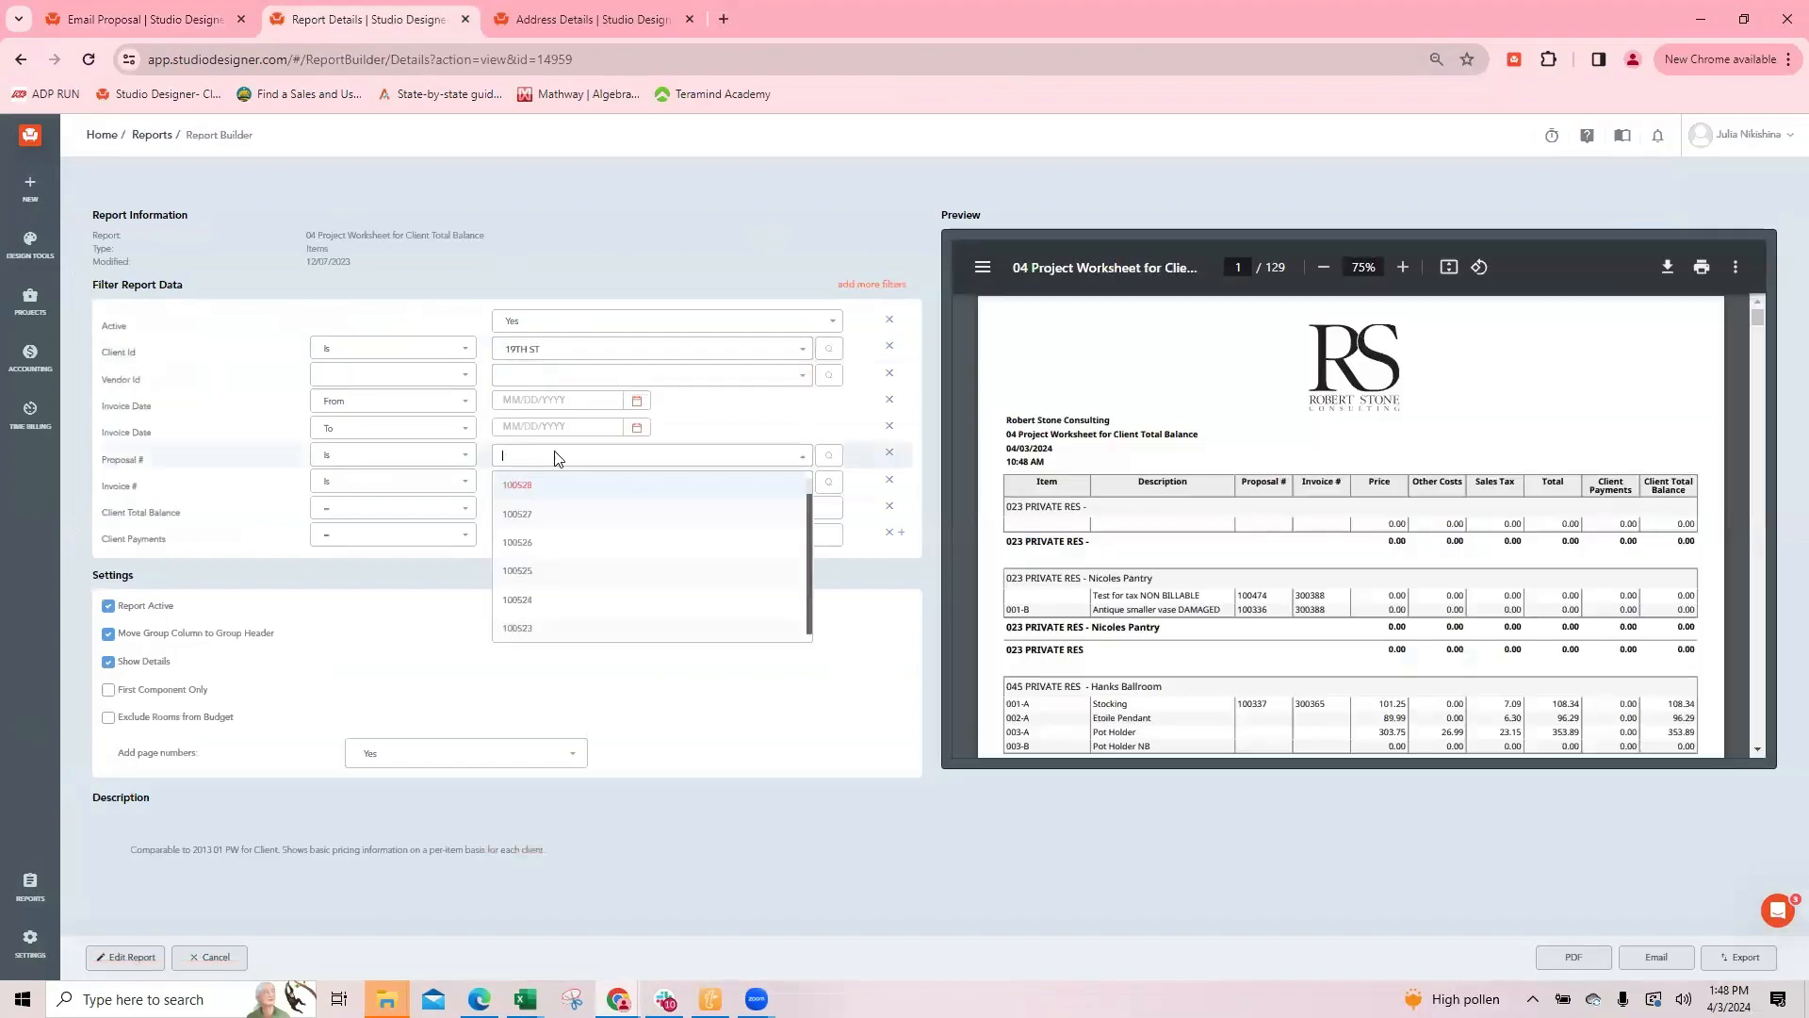
pyautogui.click(519, 485)
pyautogui.click(1572, 957)
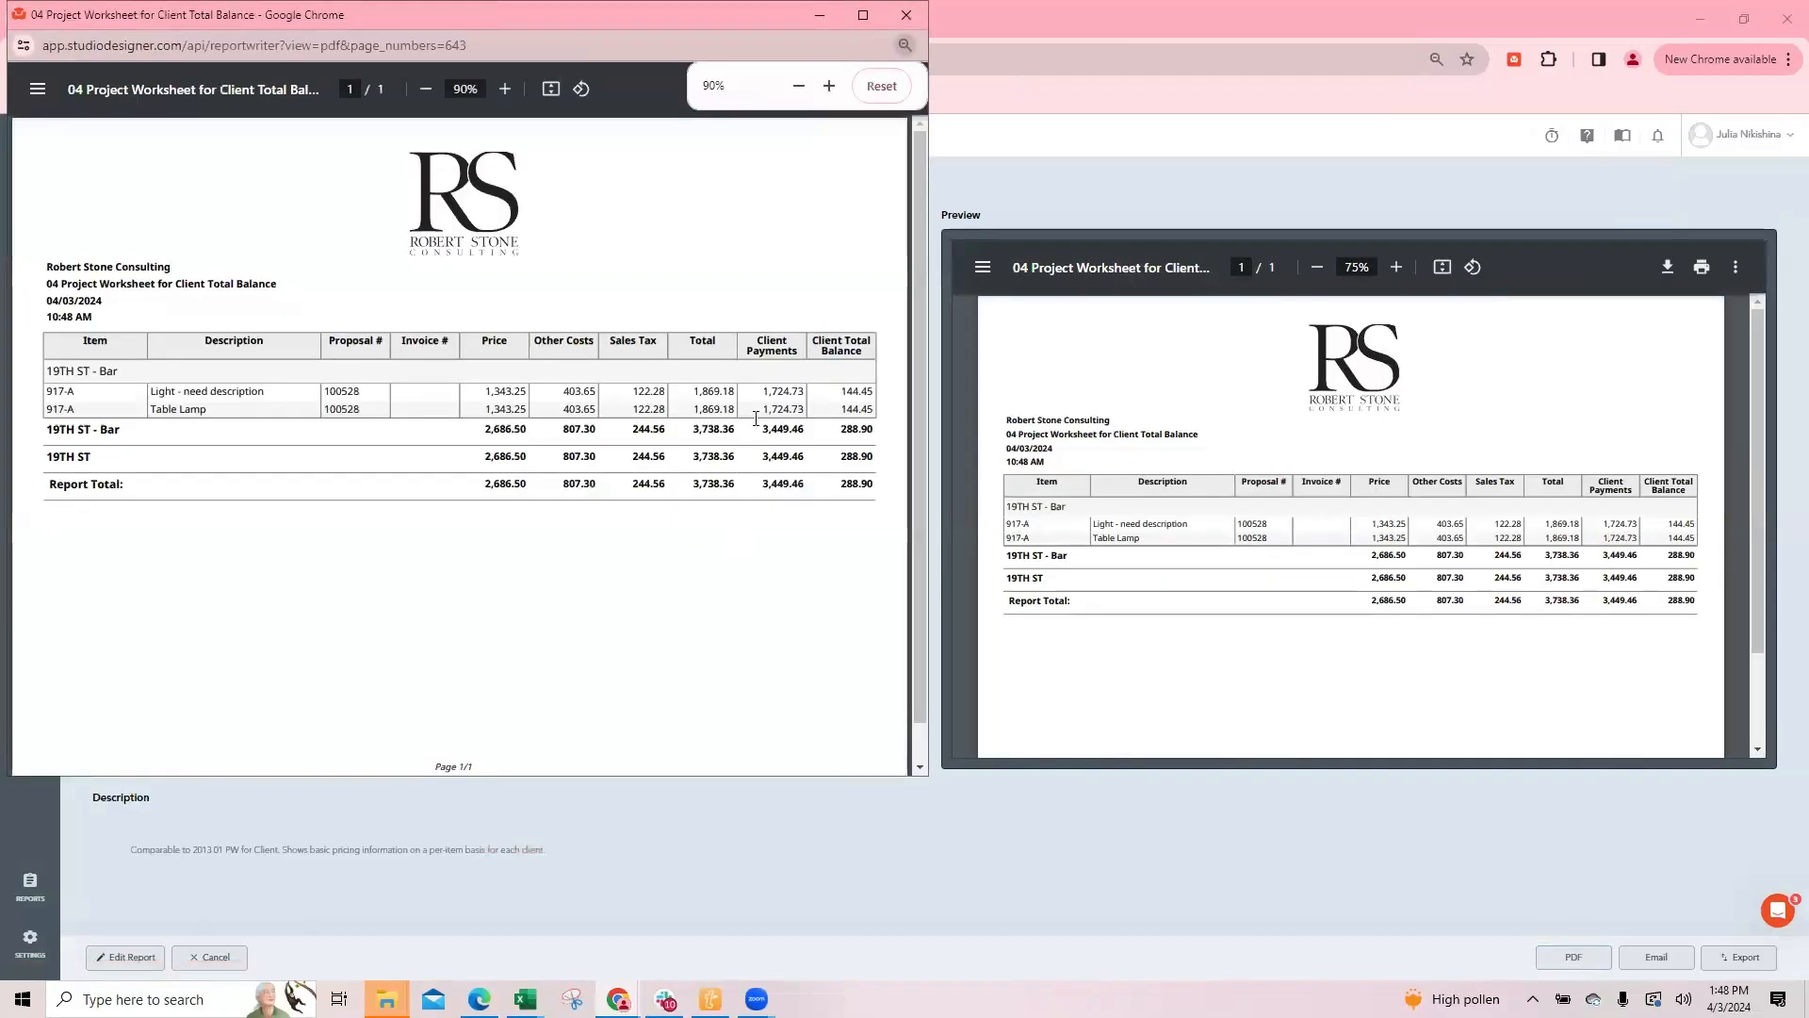
# Step: Compare the worksheet's client payments and balance with the proposal preview's deposit totals, then close the worksheet PDF
pyautogui.doubleClick(783, 409)
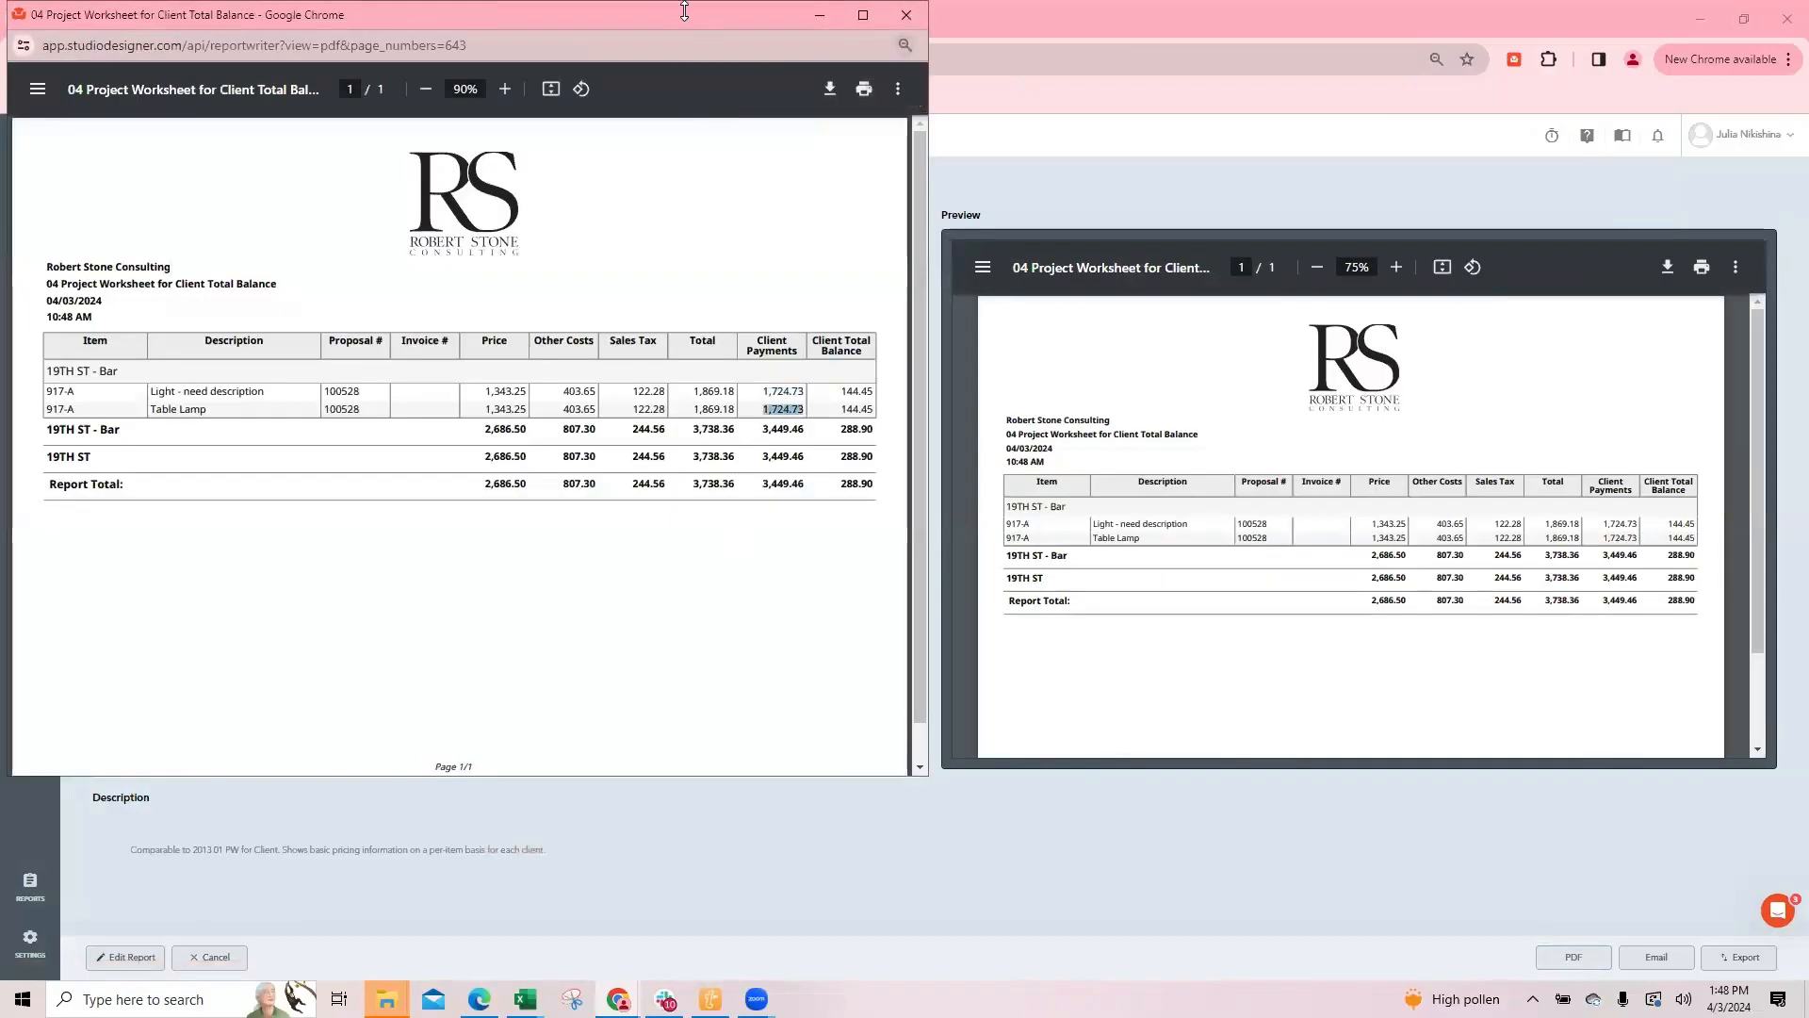
pyautogui.moveTo(663, 15); pyautogui.dragTo(143, 158)
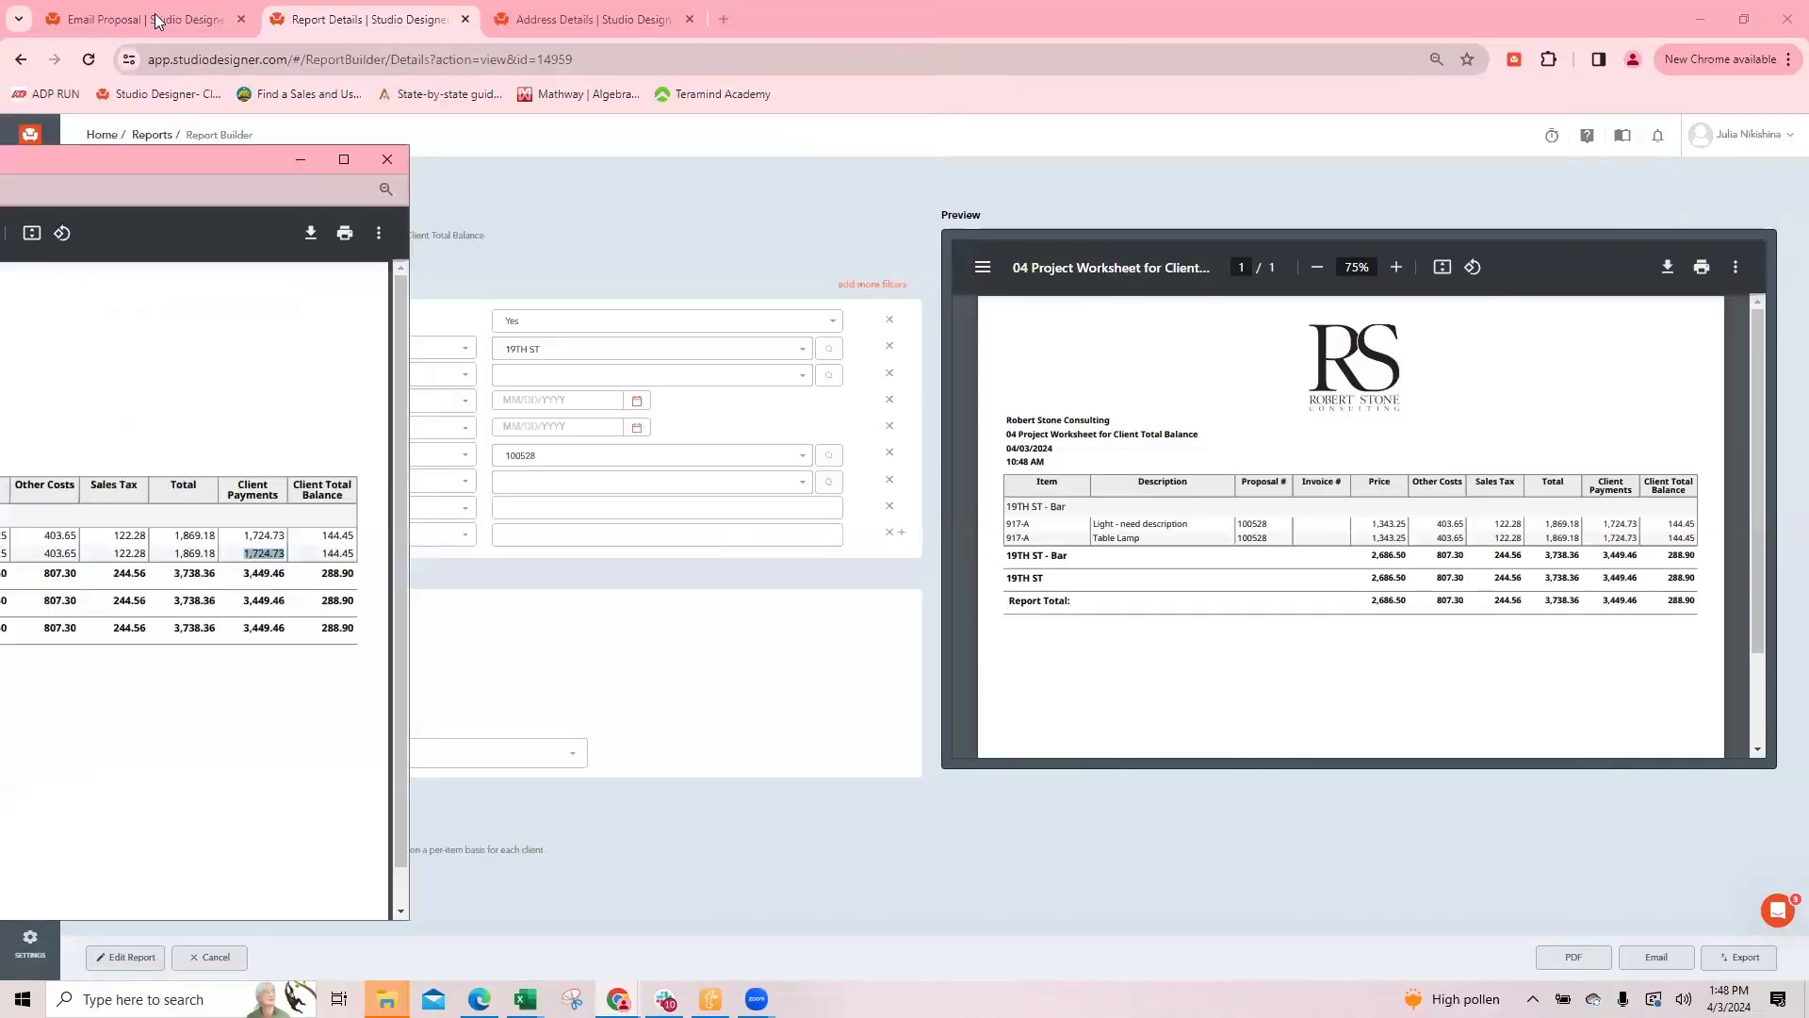
pyautogui.click(158, 20)
pyautogui.scroll(-2, 1624, 717)
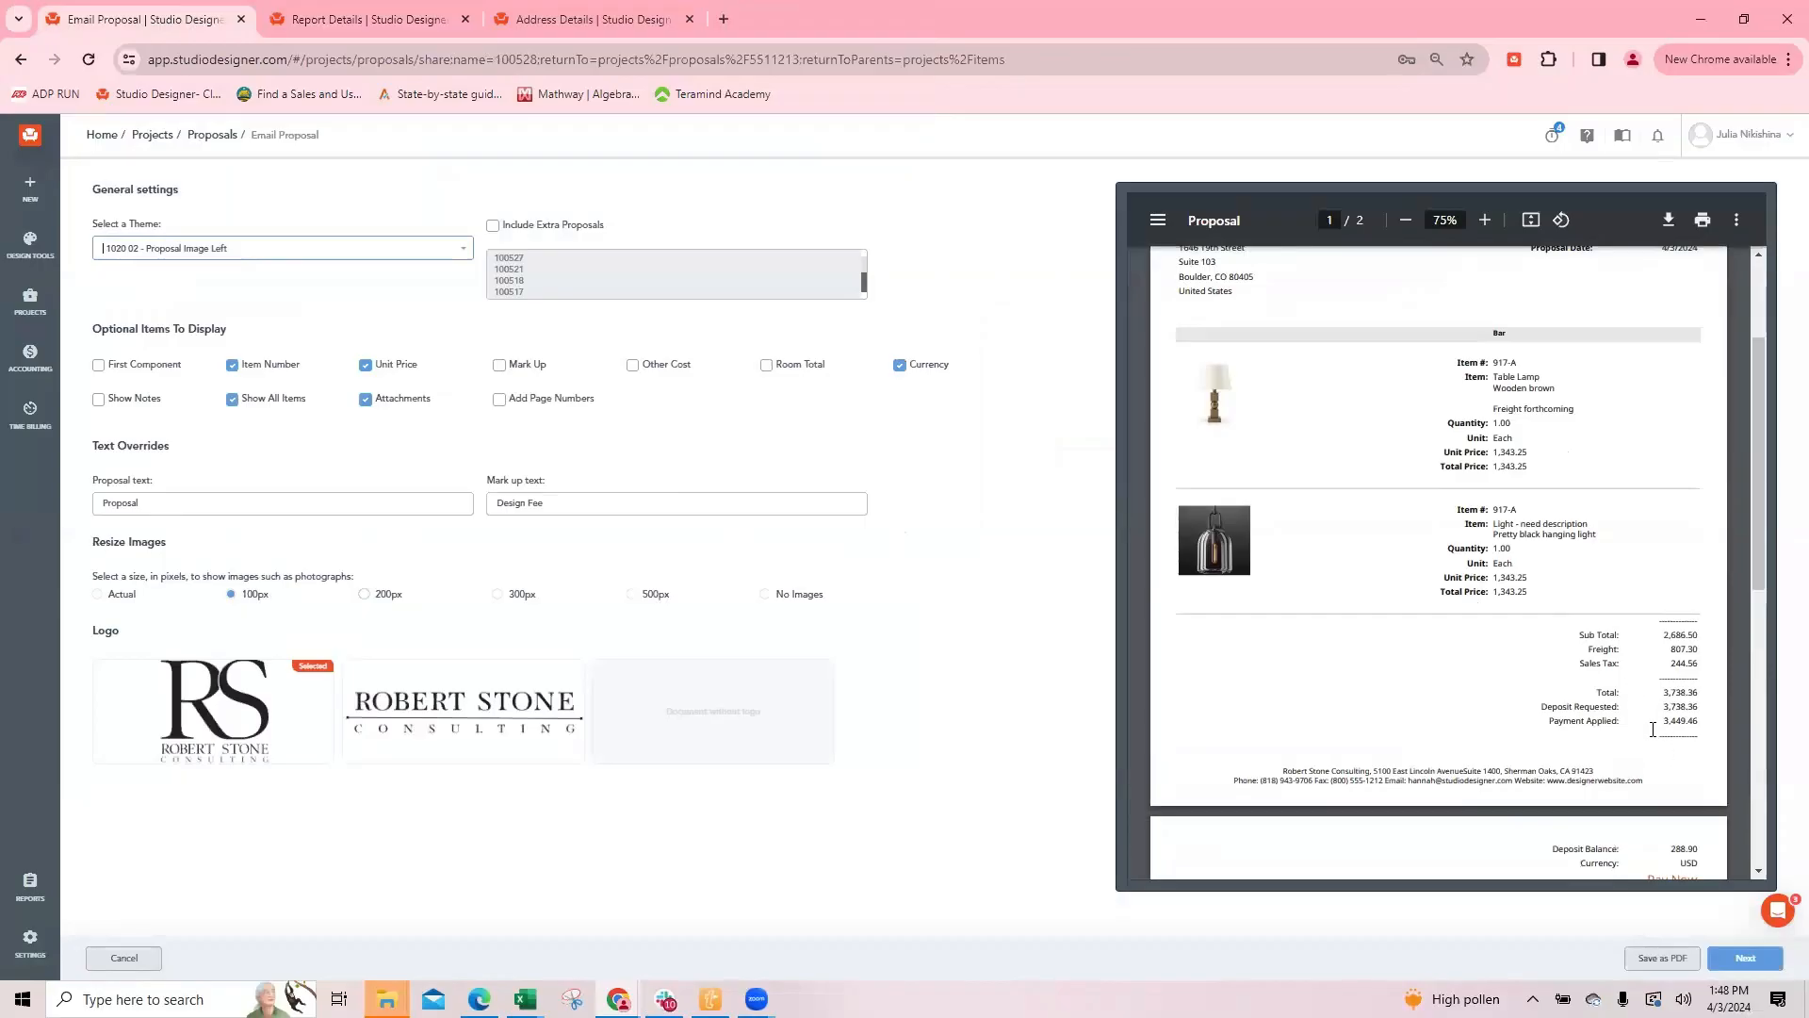
pyautogui.scroll(-3, 1644, 588)
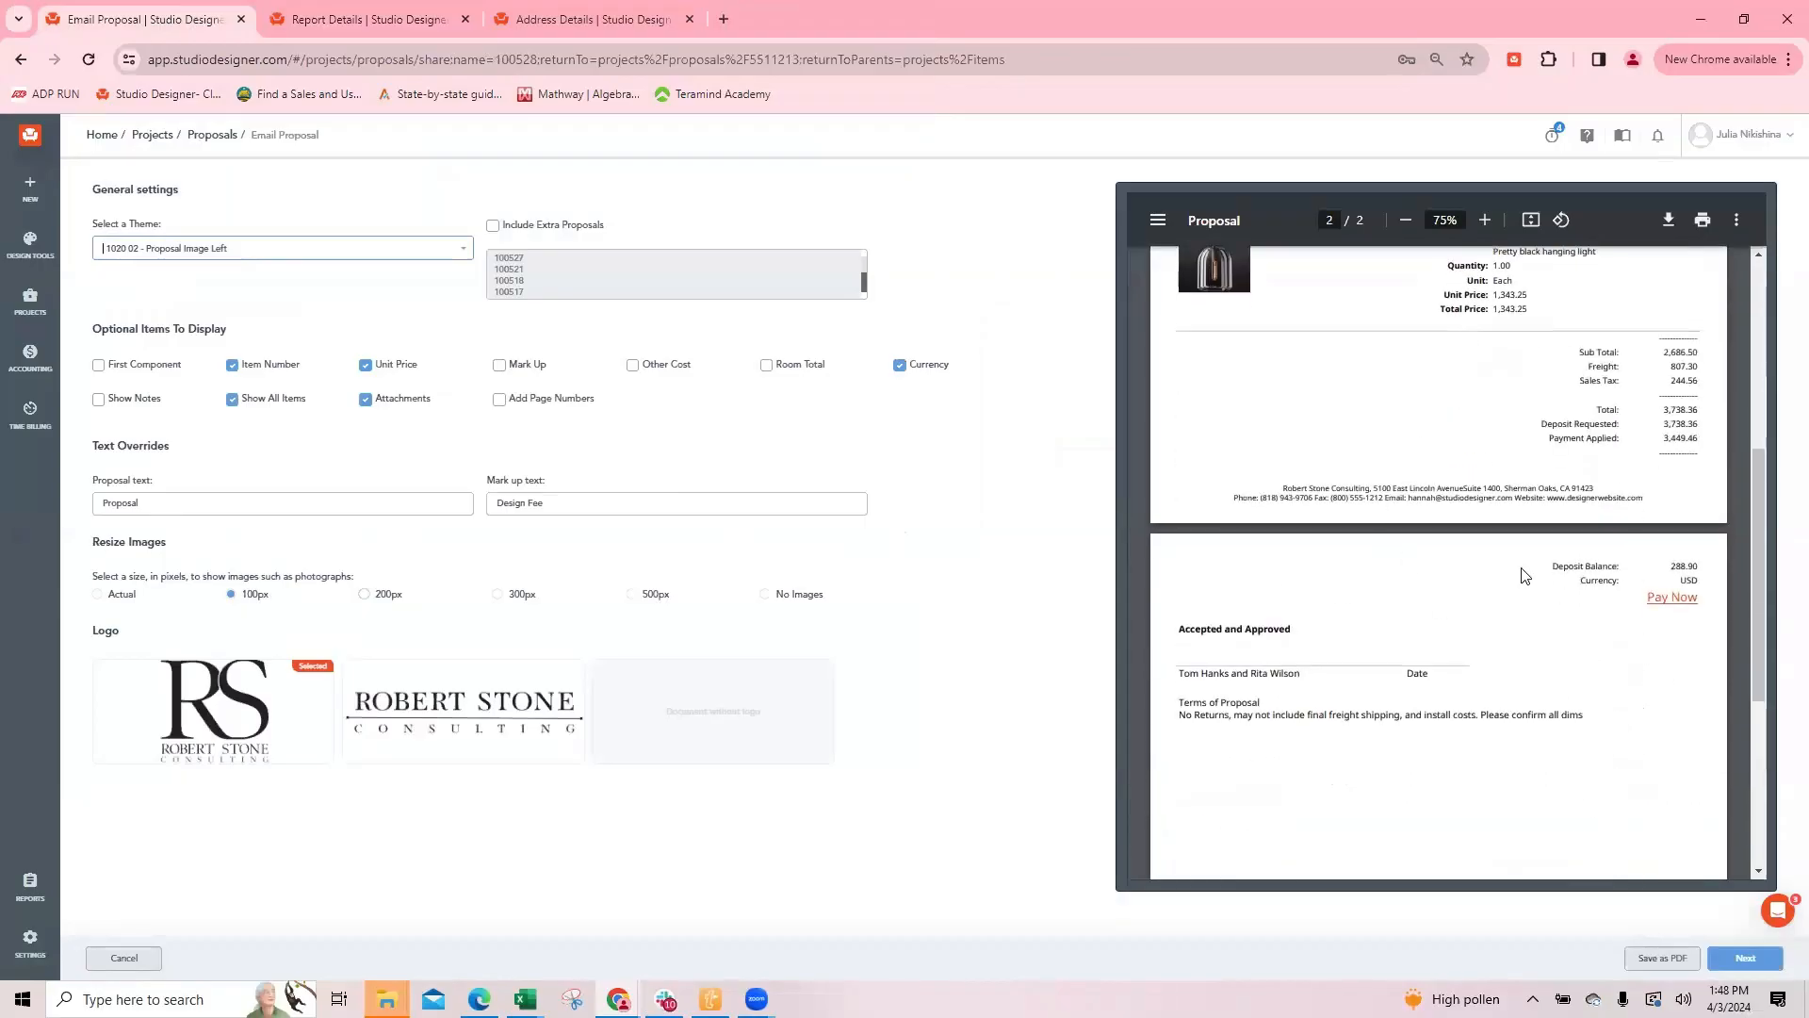
pyautogui.hotkey('alt', 'Tab')
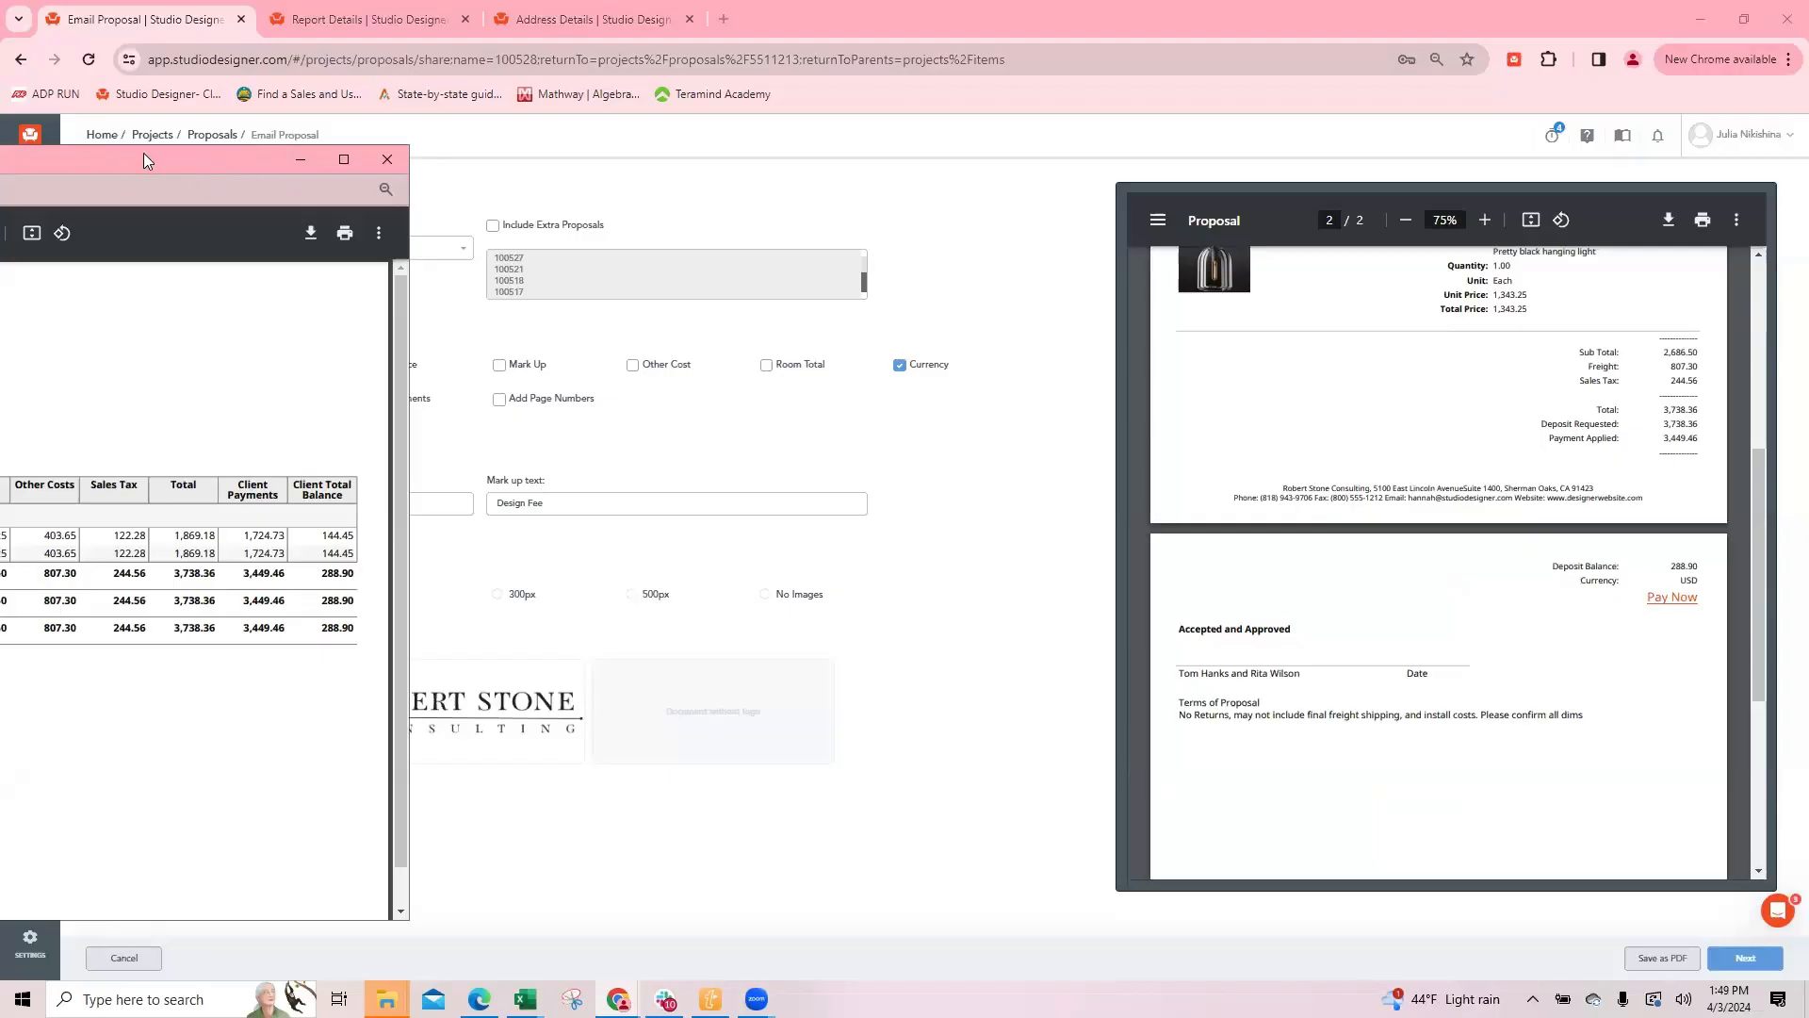
pyautogui.click(388, 160)
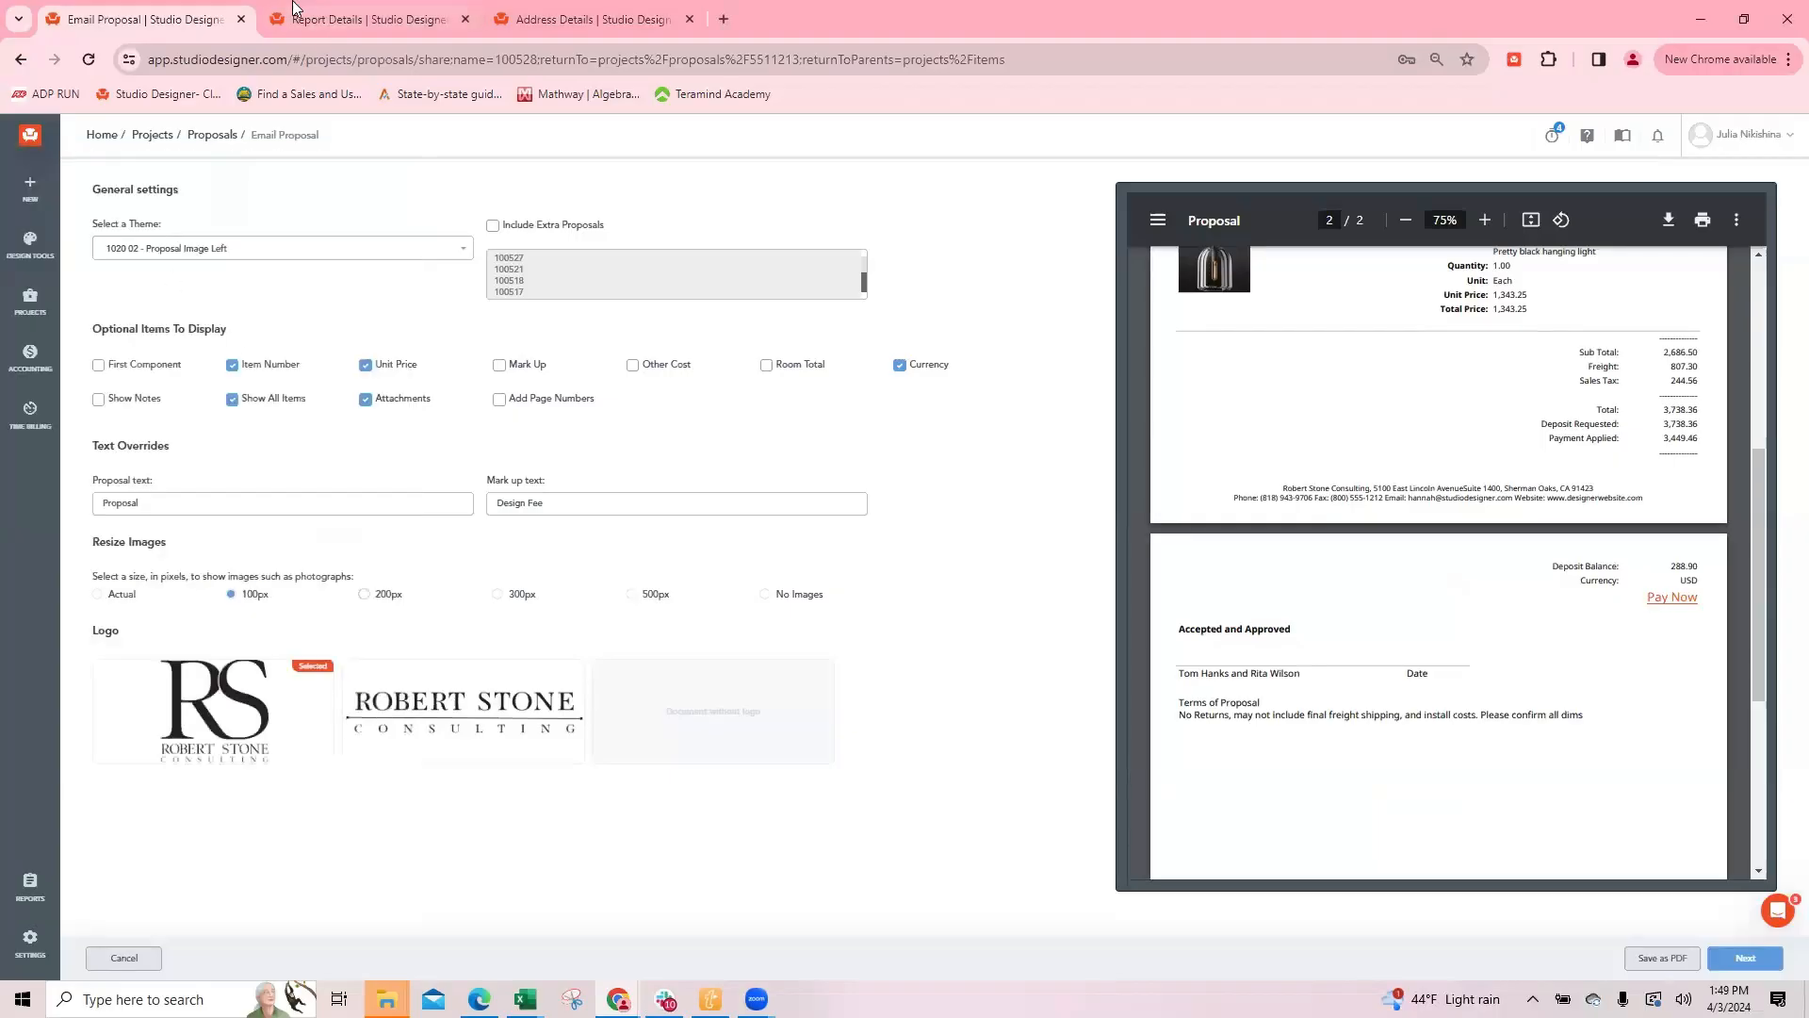
# Step: Reopen the worksheet PDF, examine its per-item and total client payments, and check them against the proposal preview
pyautogui.click(325, 19)
pyautogui.click(1574, 956)
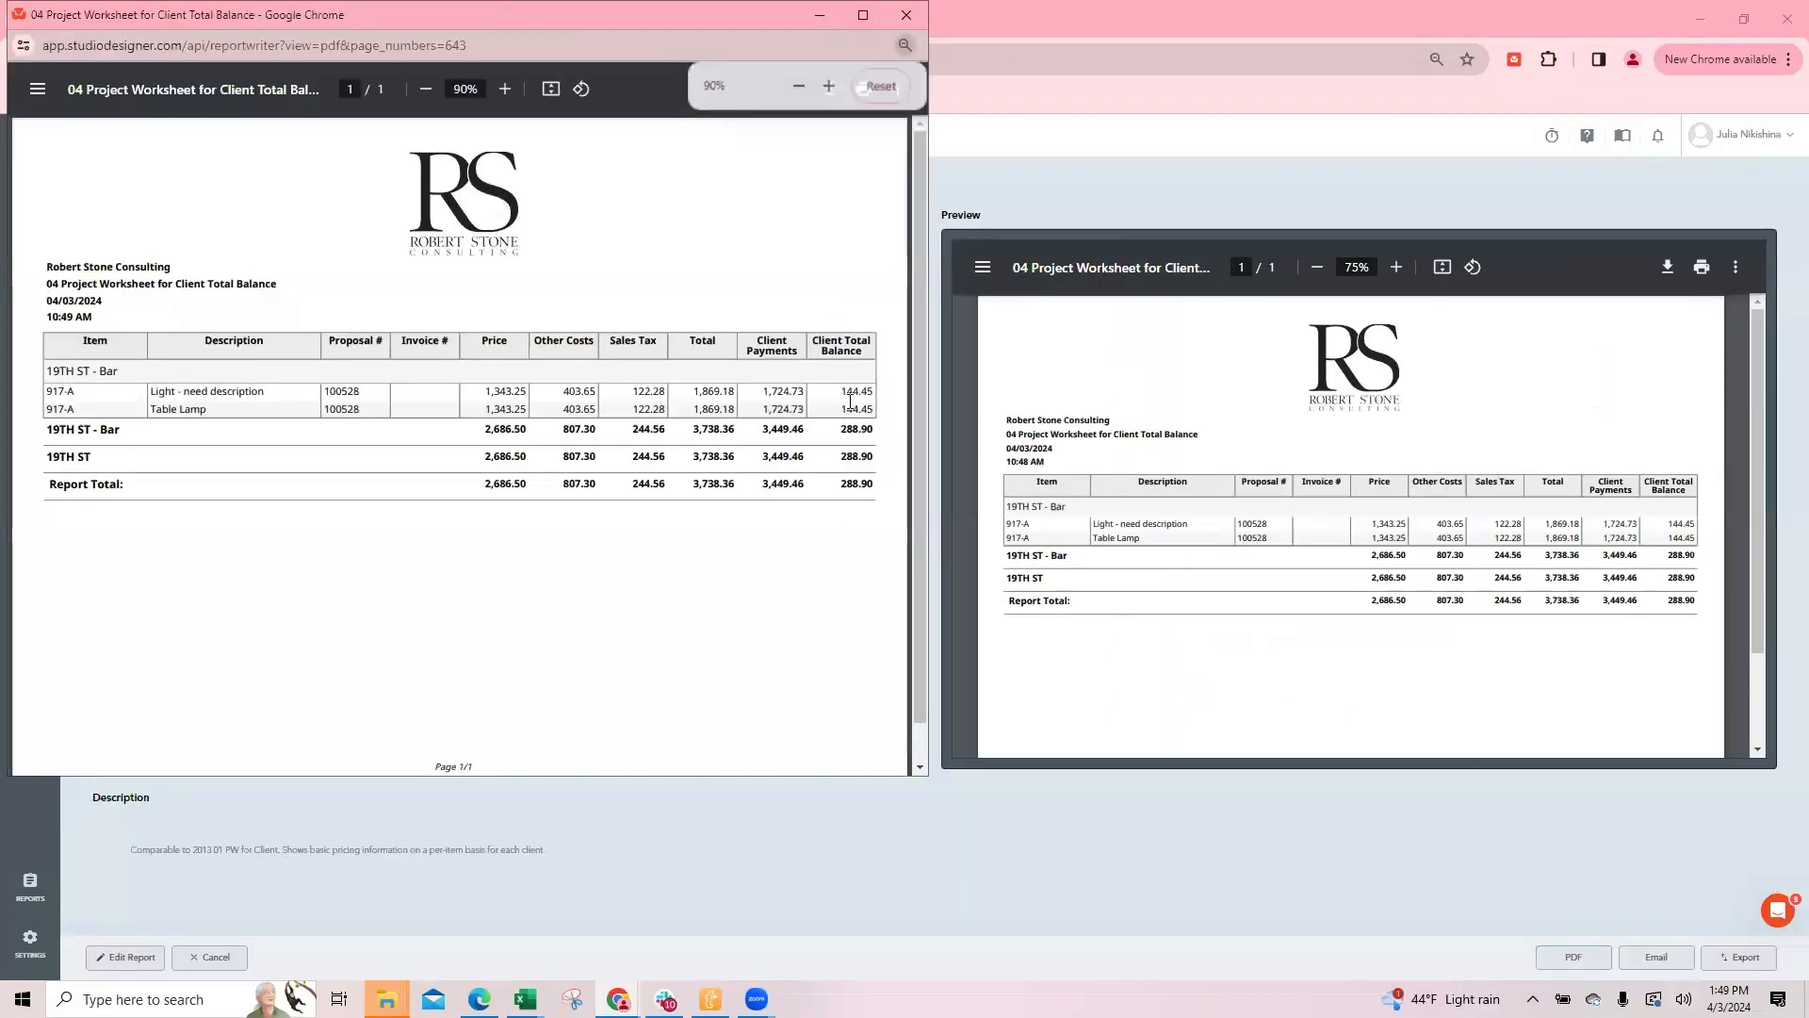
pyautogui.doubleClick(758, 394)
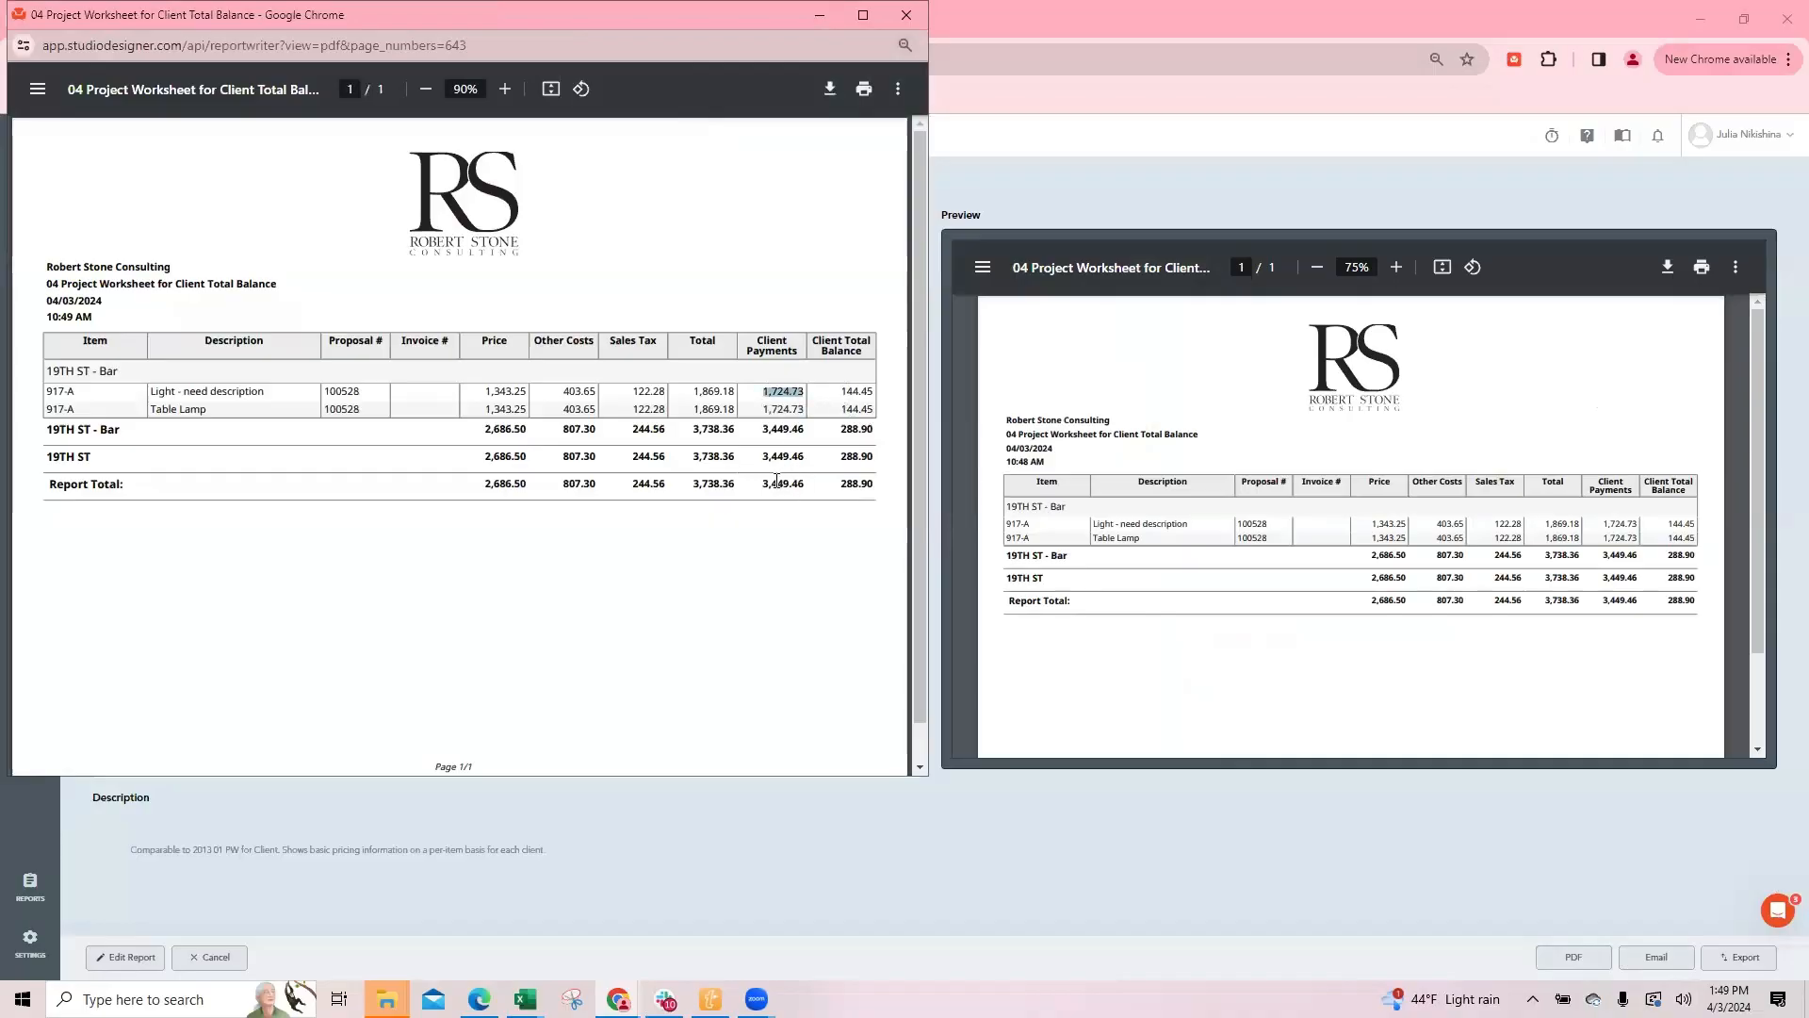
pyautogui.moveTo(759, 483); pyautogui.dragTo(810, 486)
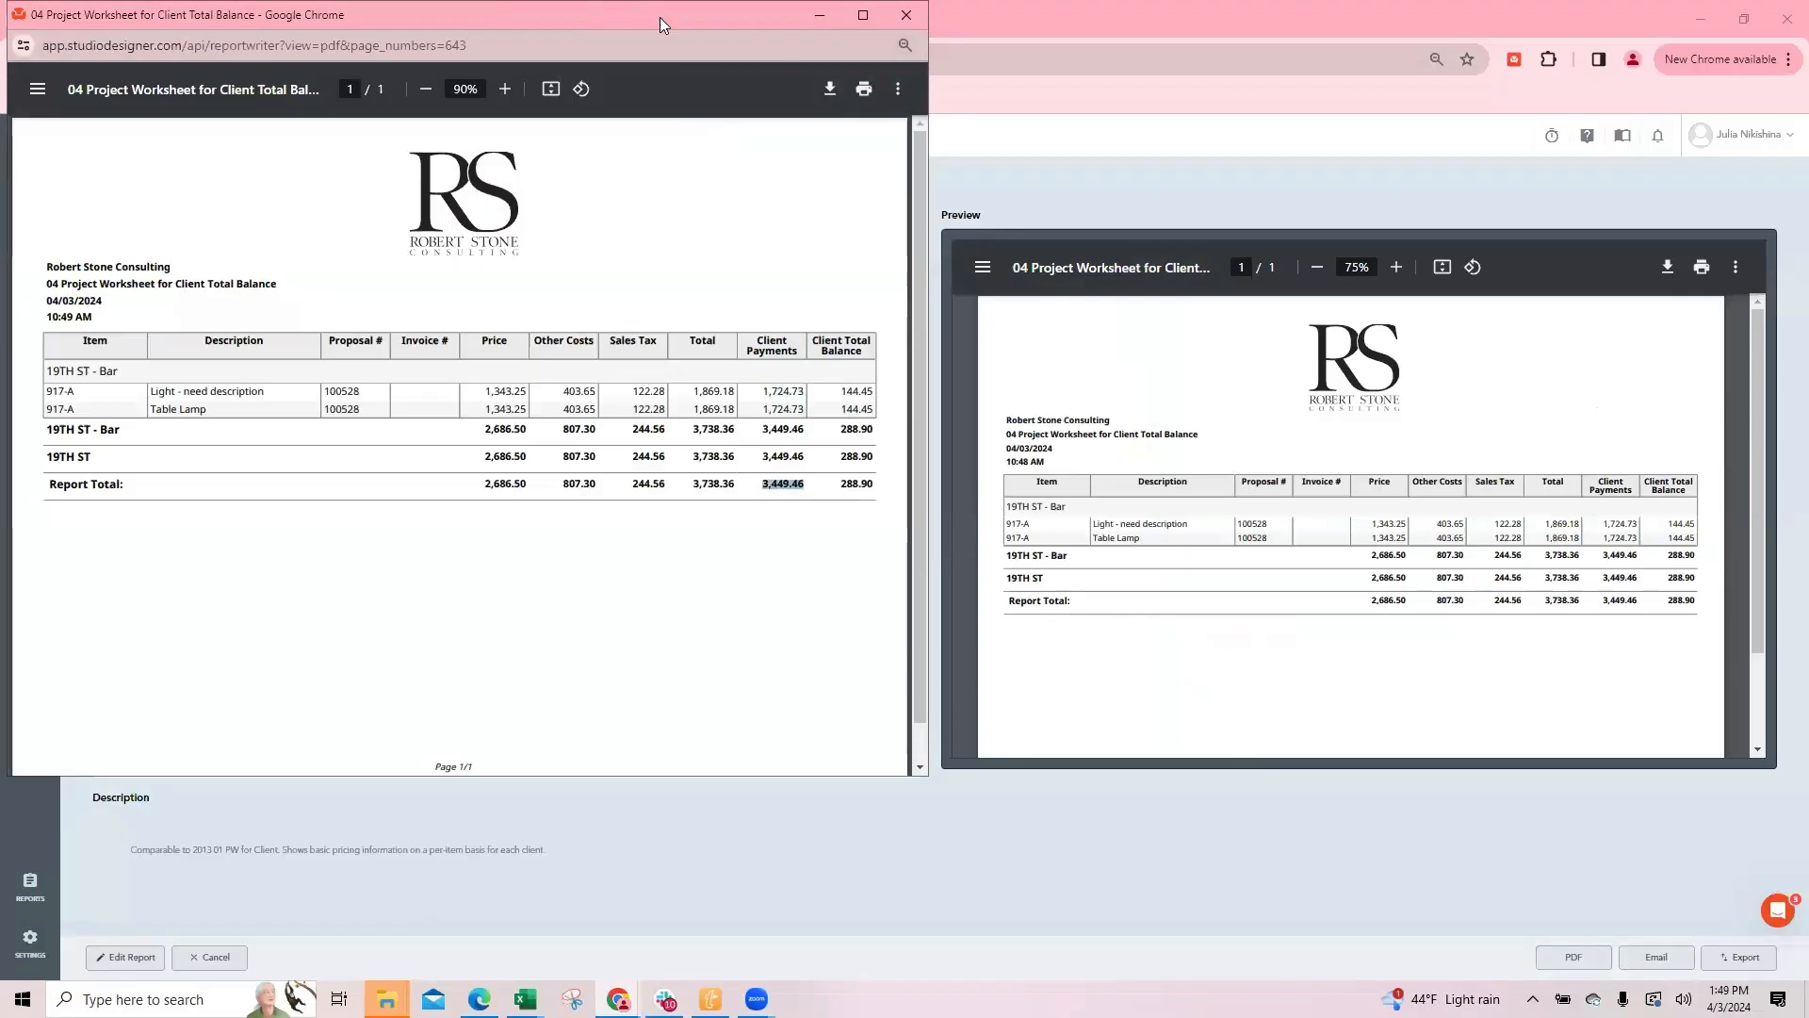
pyautogui.click(986, 177)
pyautogui.click(77, 22)
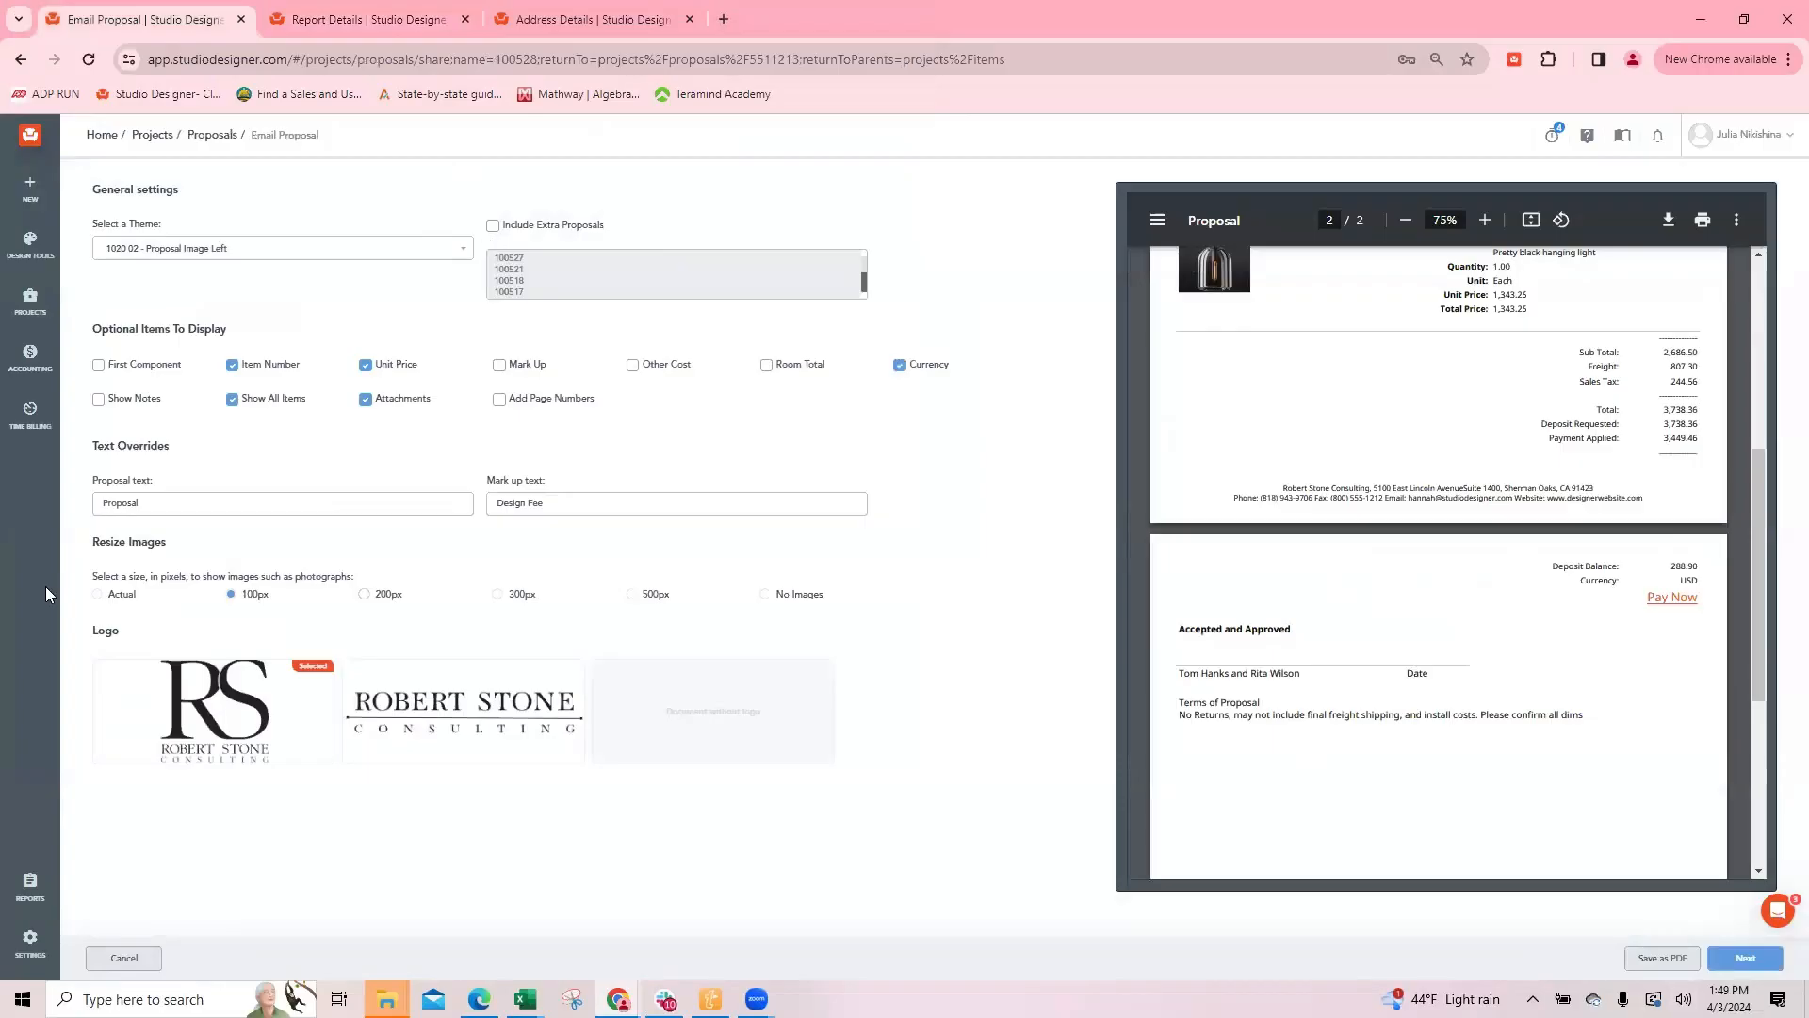
pyautogui.click(2, 584)
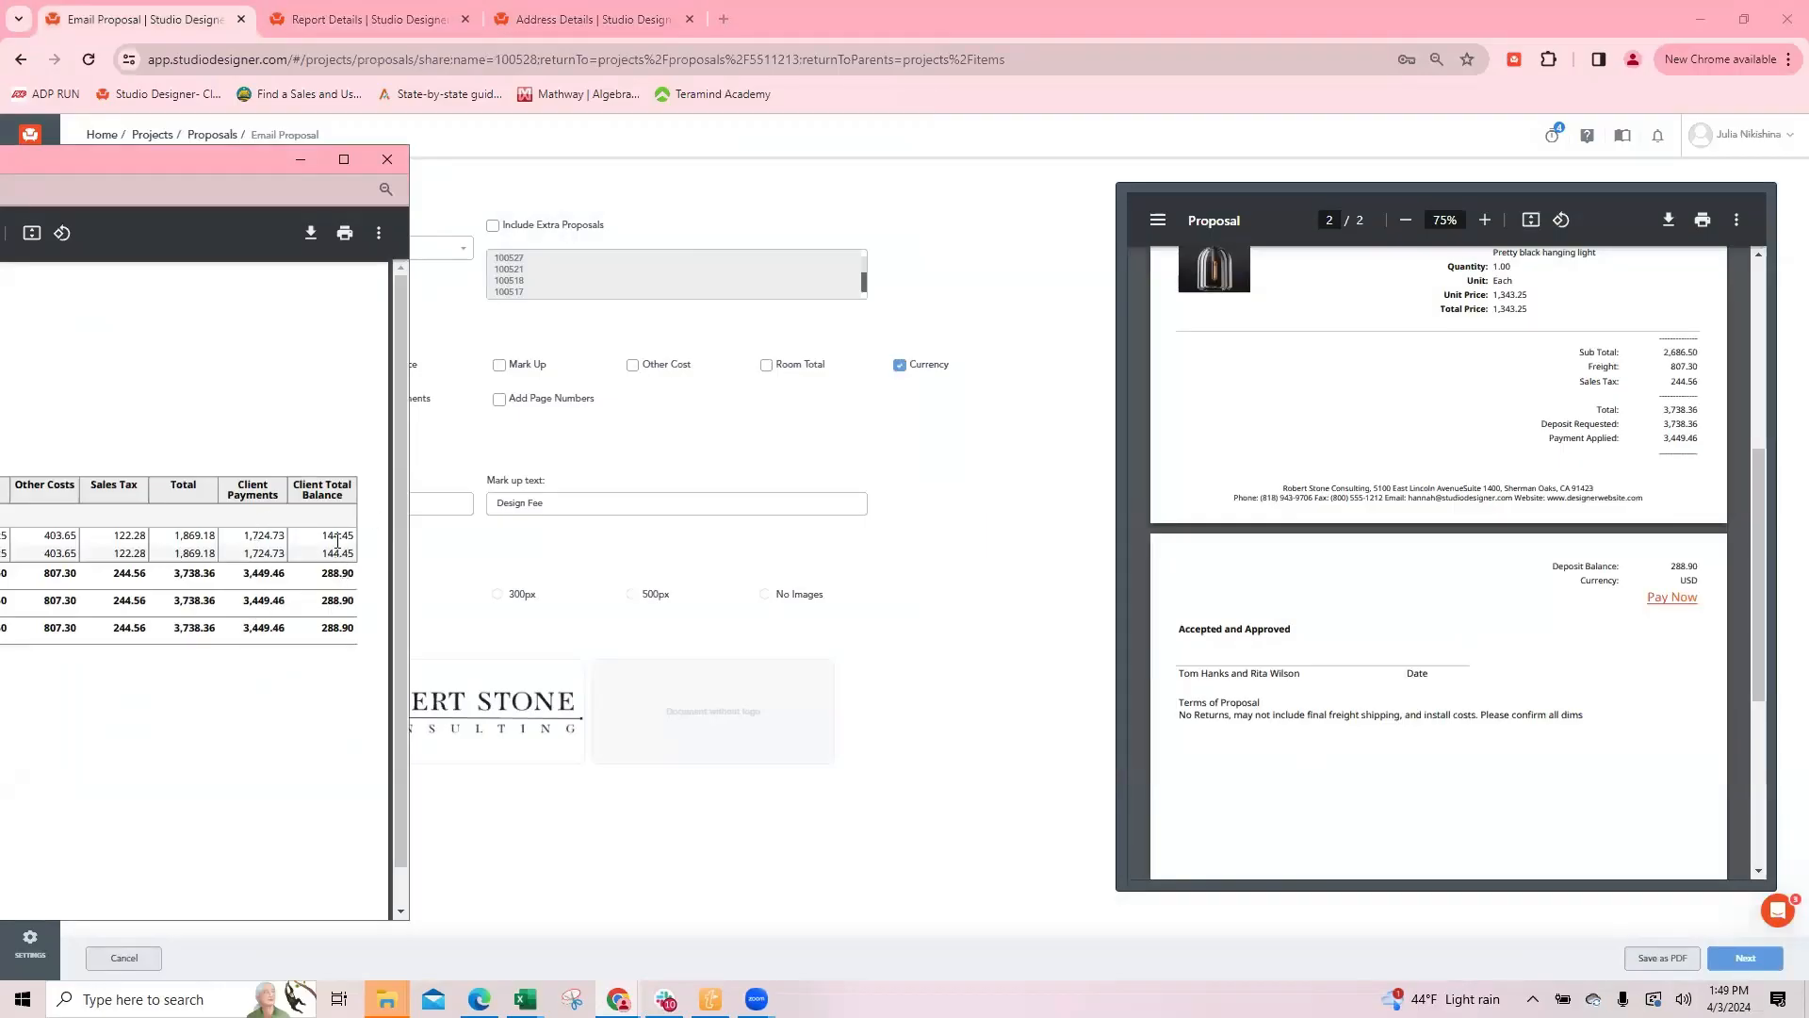
pyautogui.click(989, 483)
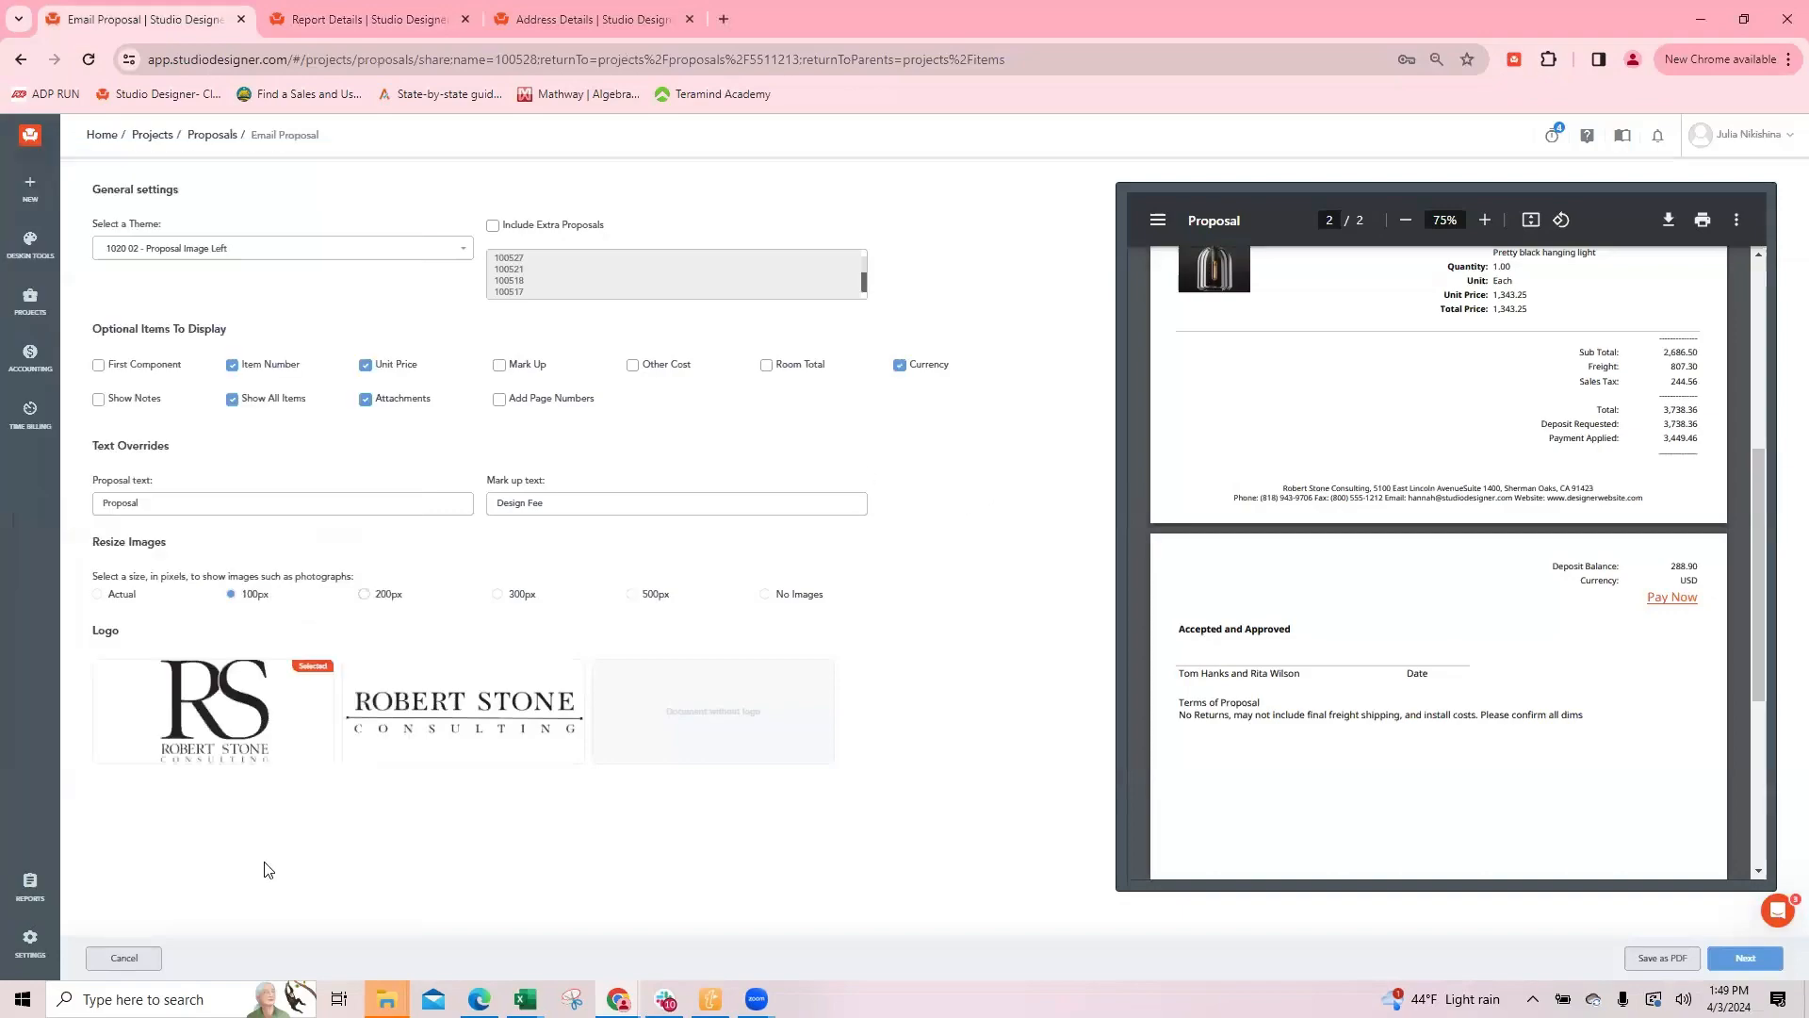
# Step: Leave the proposal preview, add a timestamped note "freight increased" to the Table Lamp, and save and close the item
pyautogui.click(127, 957)
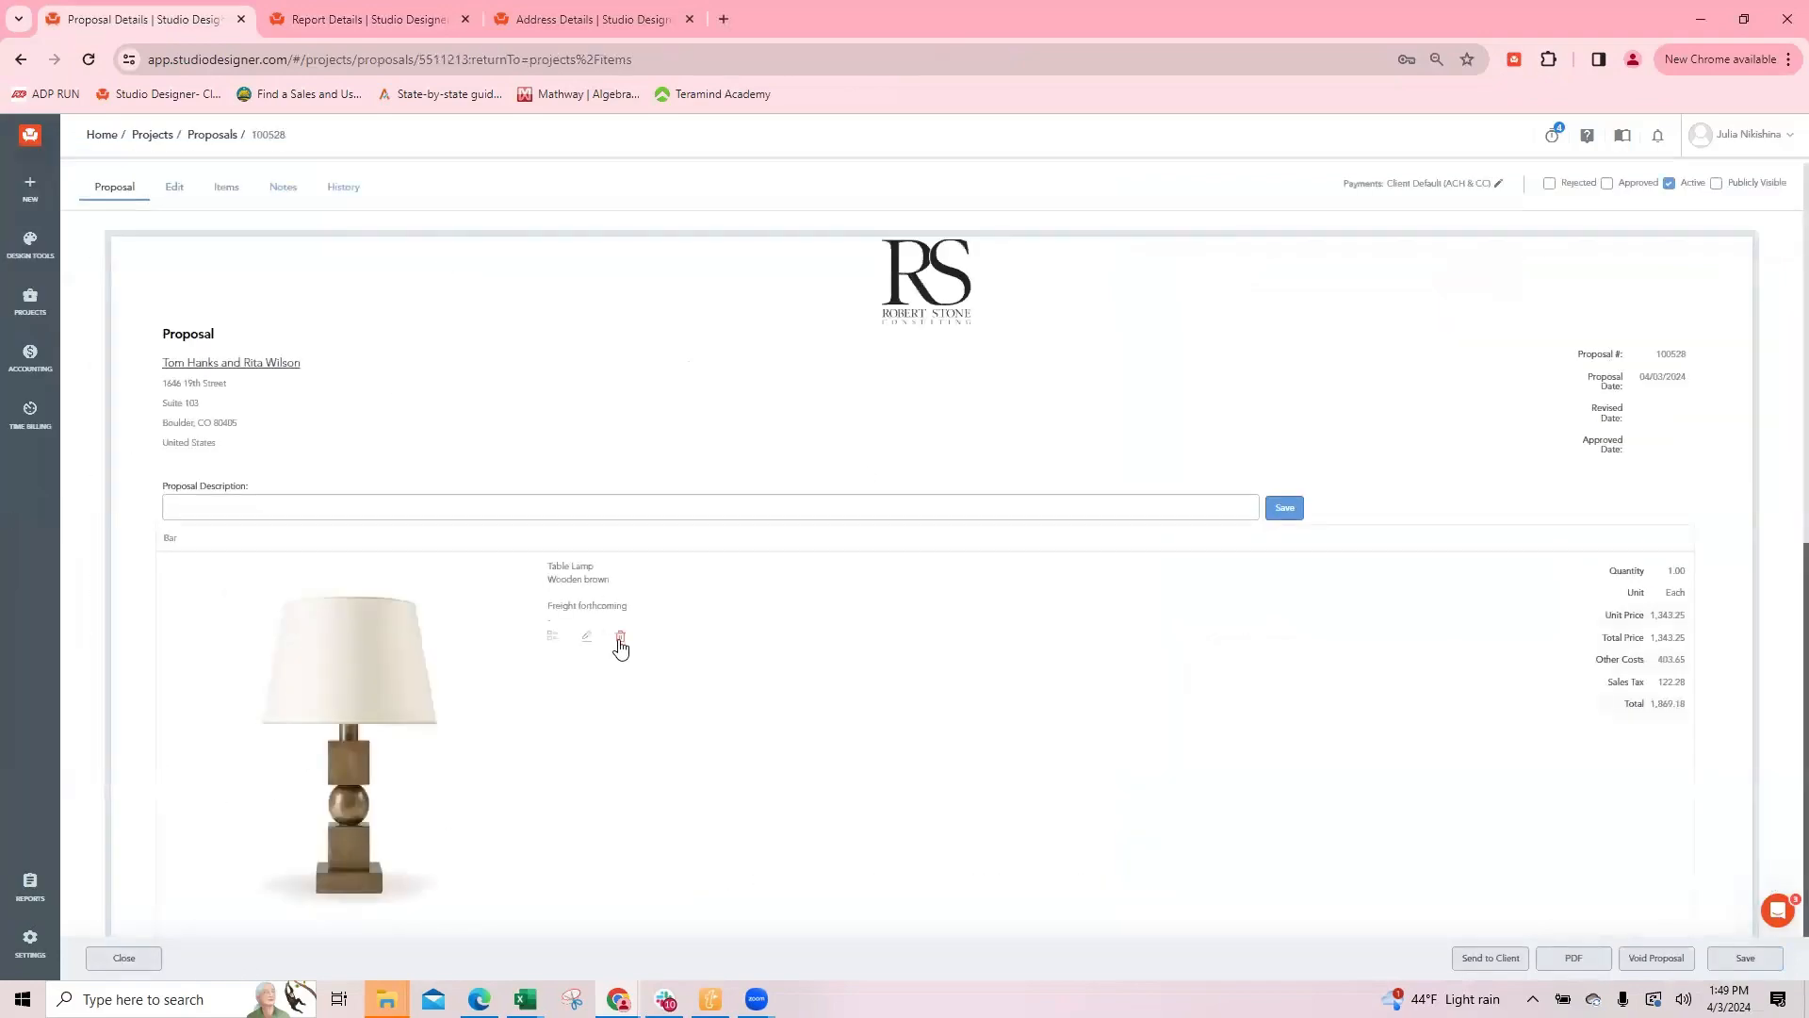
pyautogui.click(586, 636)
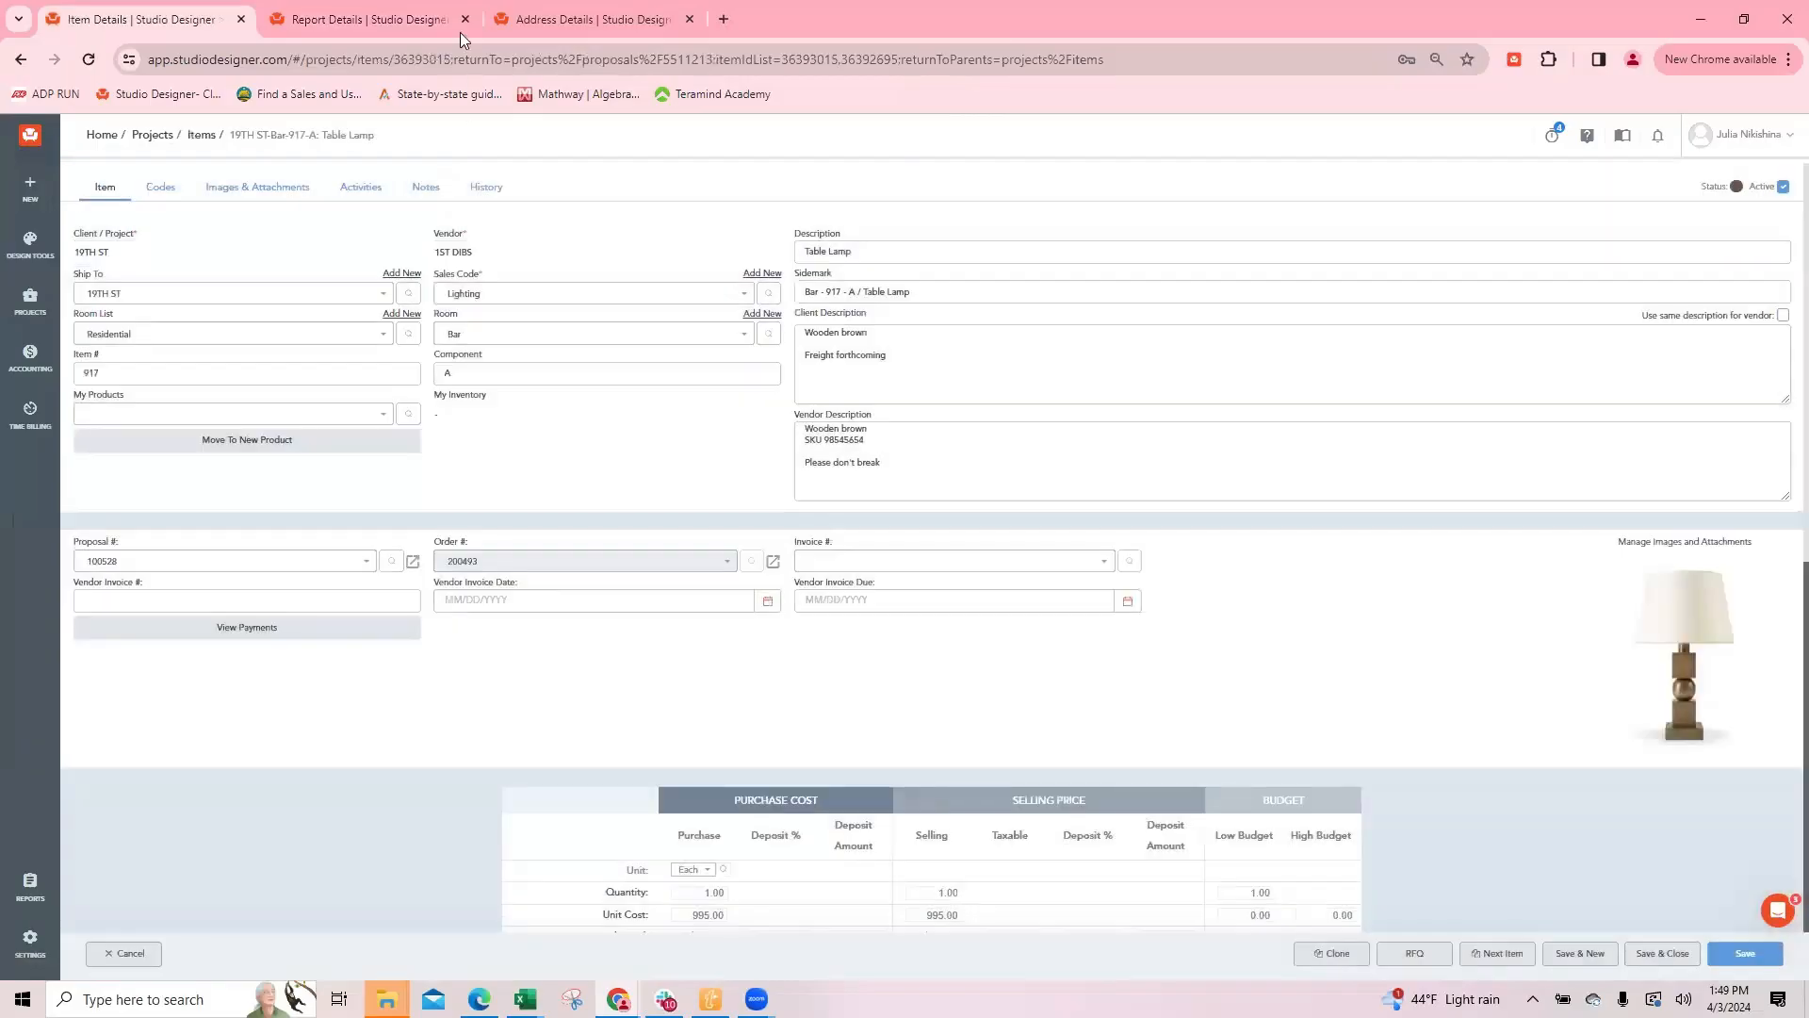
pyautogui.click(425, 187)
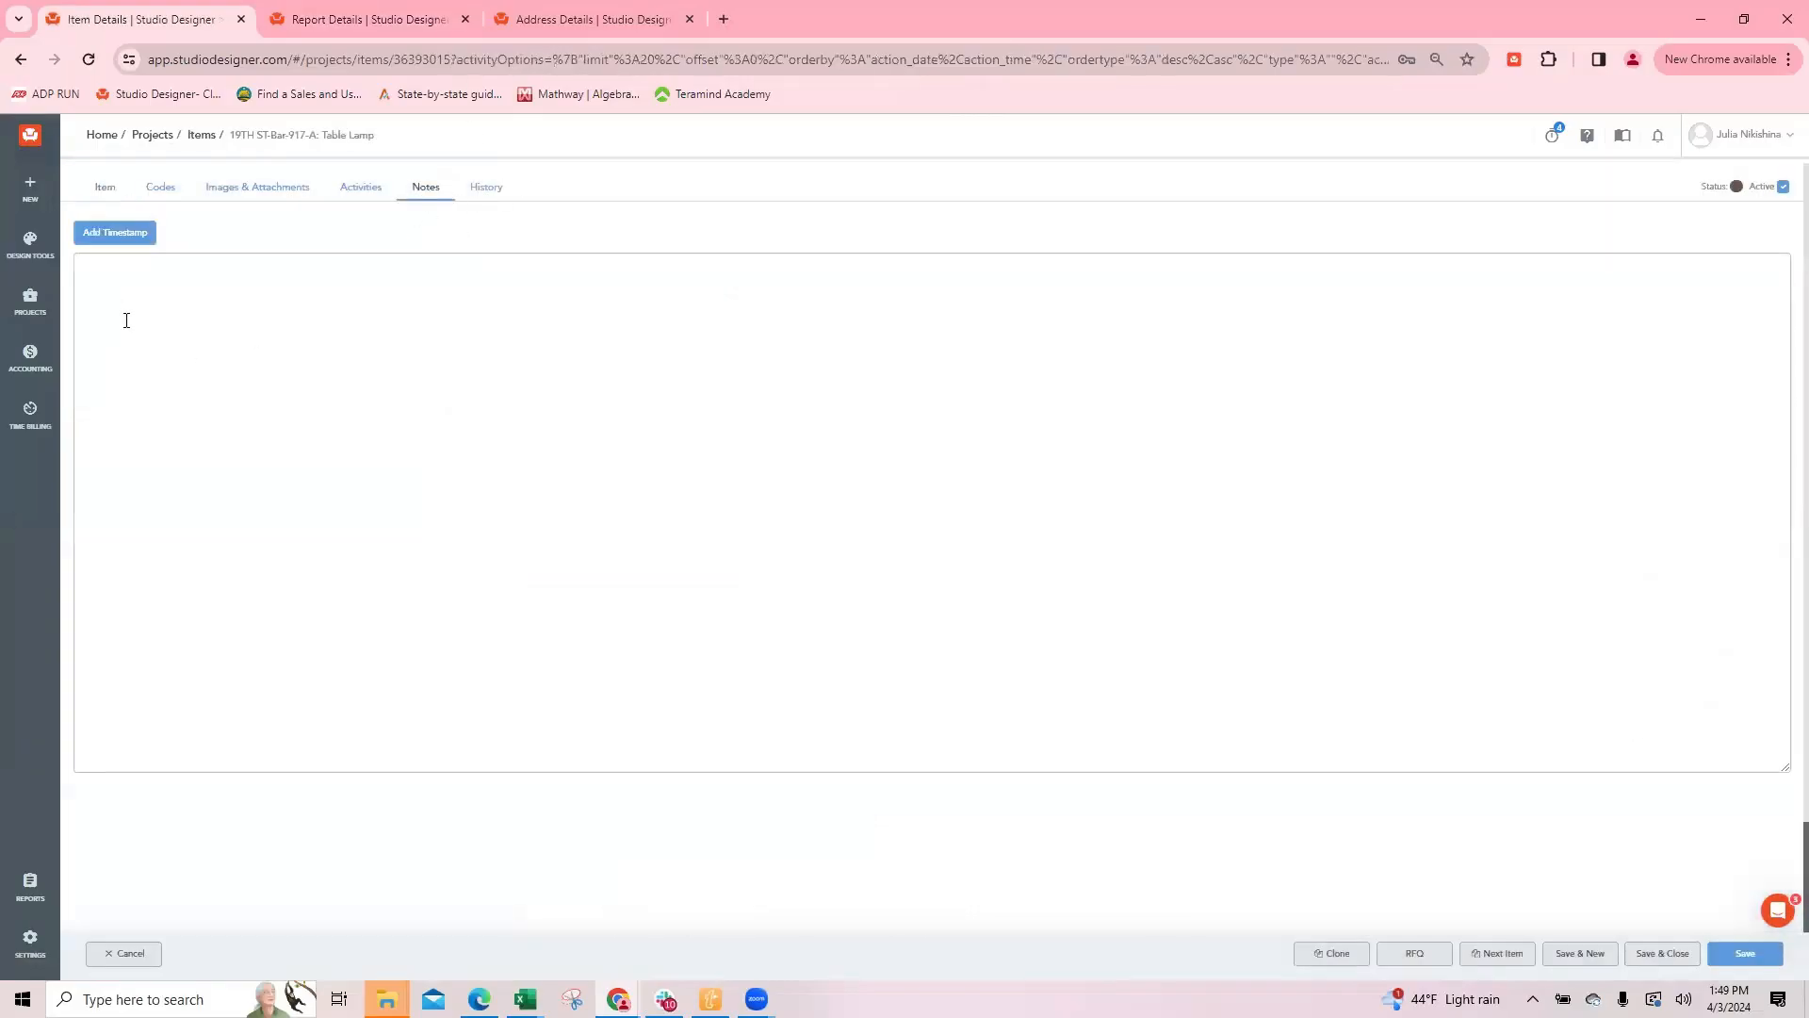
pyautogui.click(98, 238)
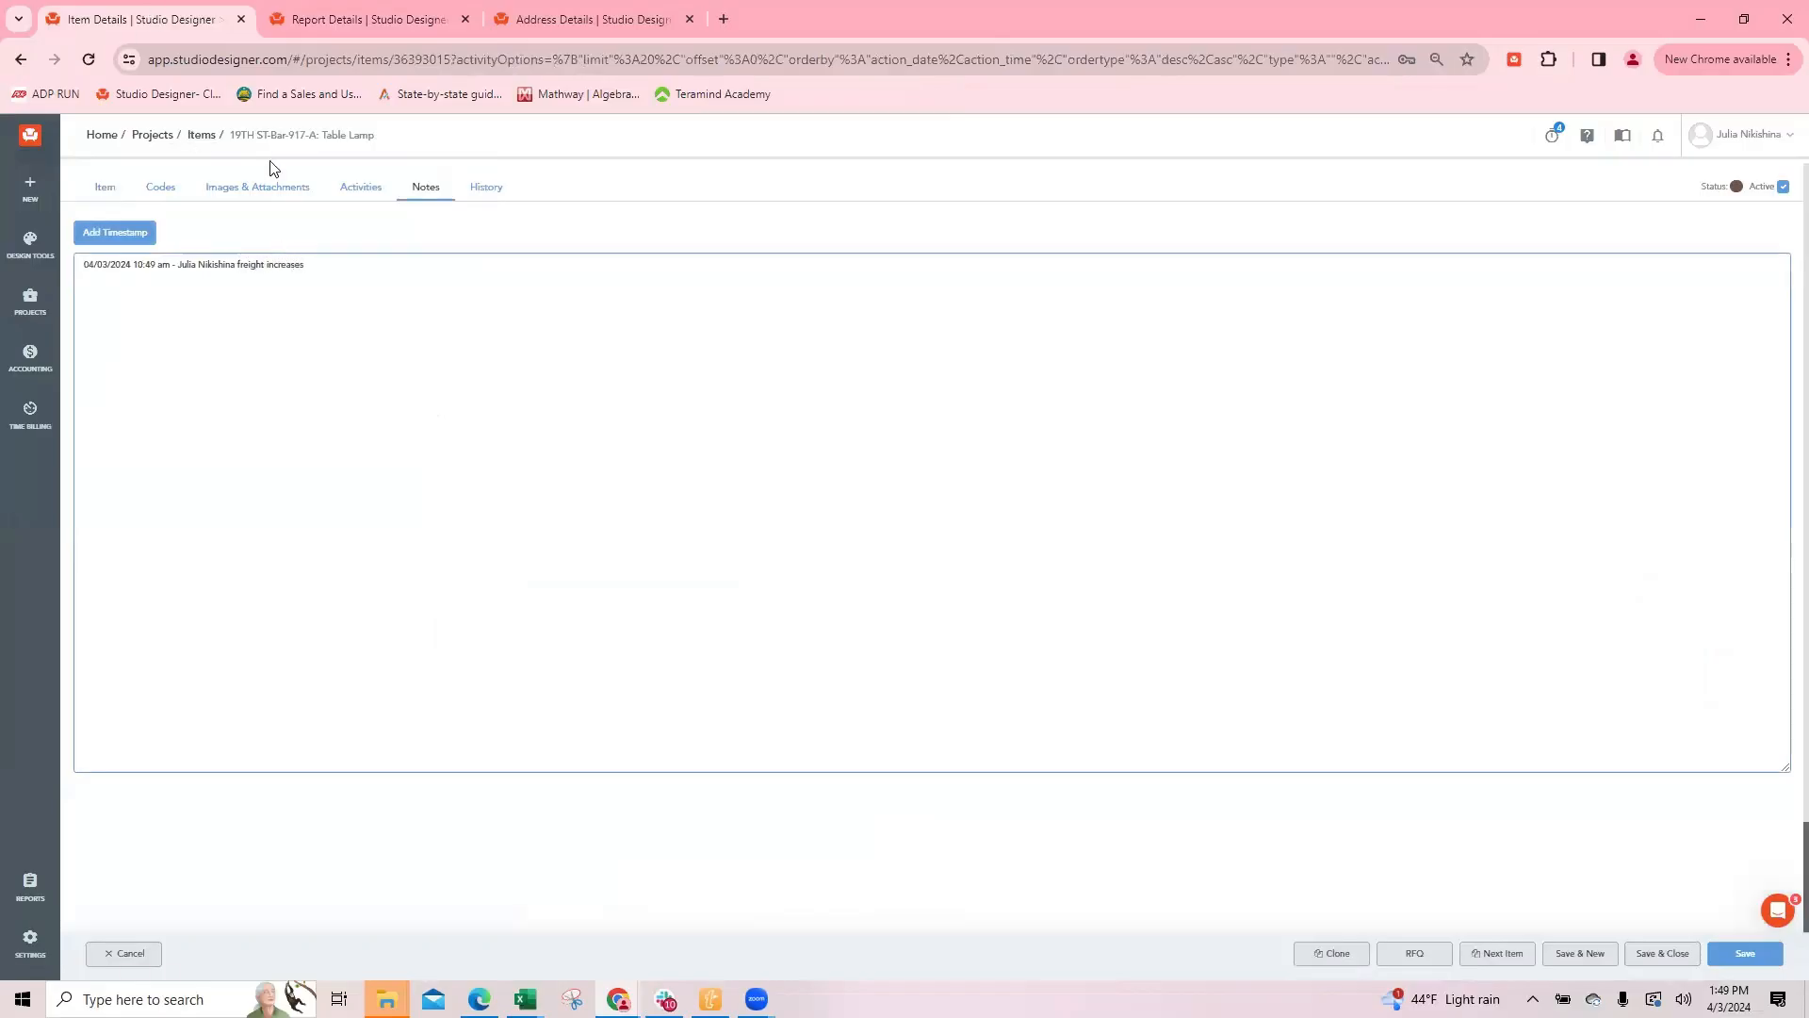
pyautogui.write('d')
pyautogui.click(1656, 954)
pyautogui.scroll(-5, 590, 598)
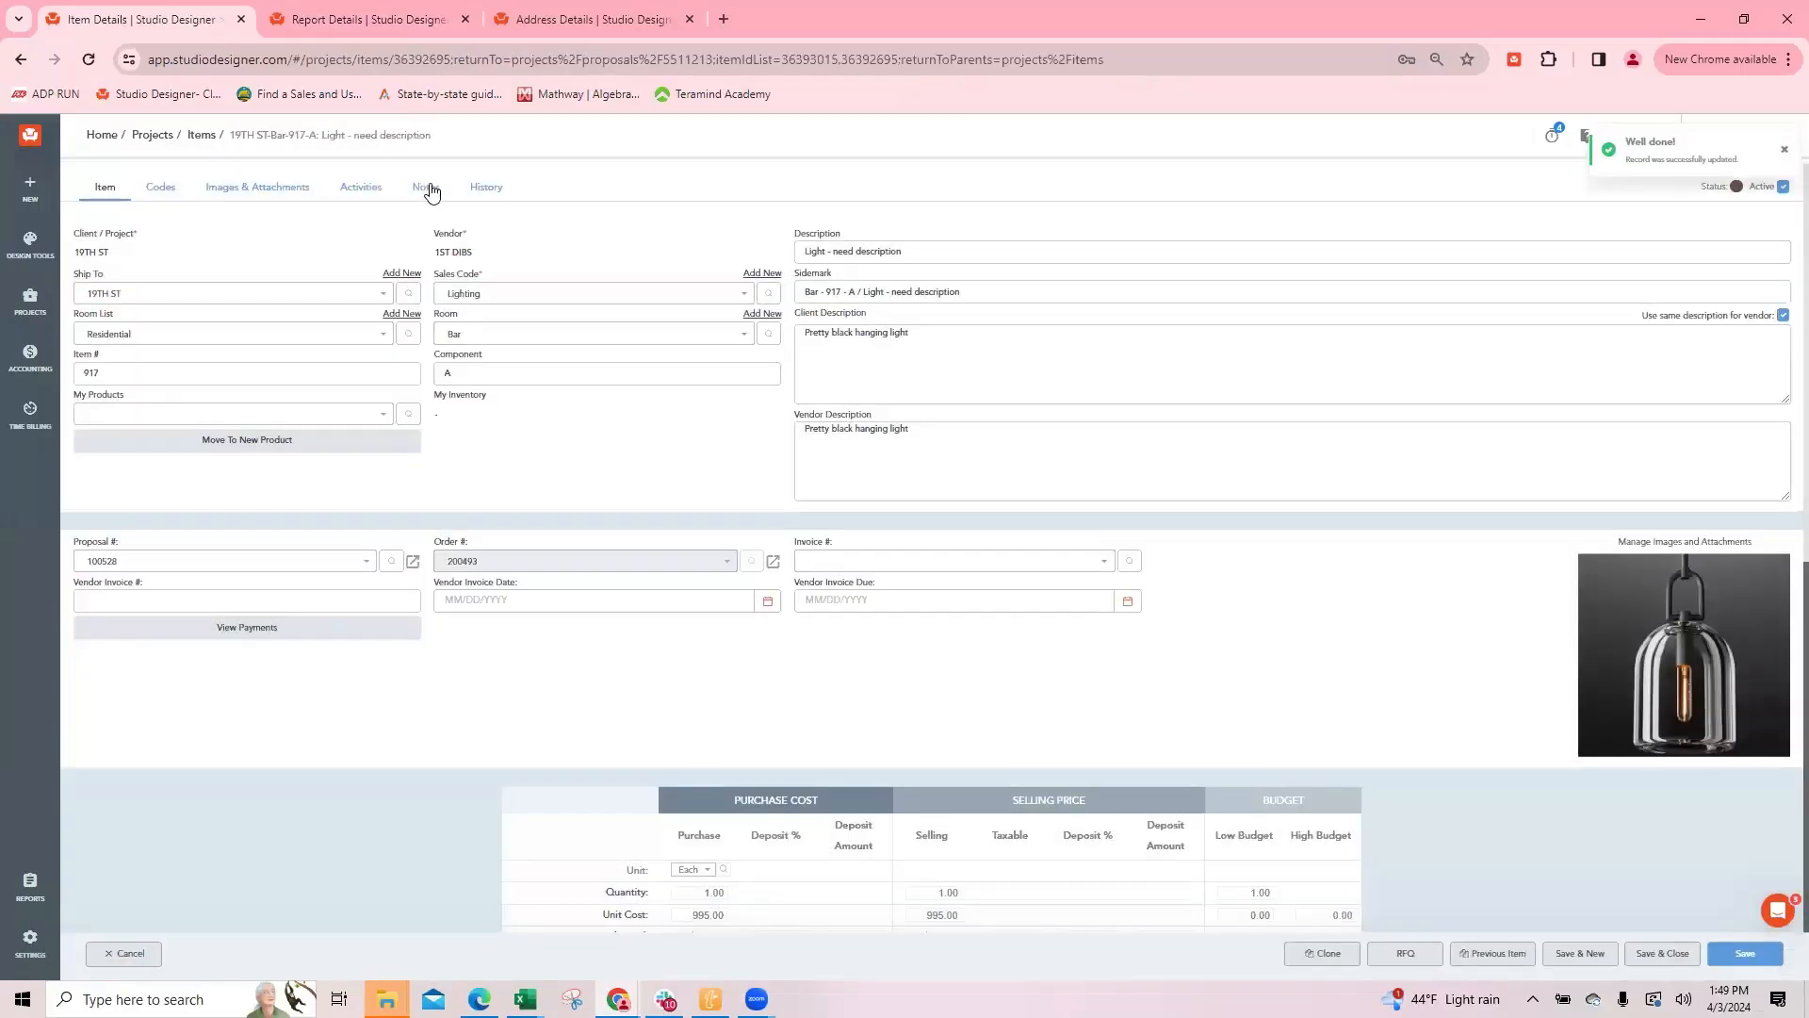
# Step: Add a timestamped note "freight increased" to the pendant light item, and save and close it
pyautogui.click(429, 187)
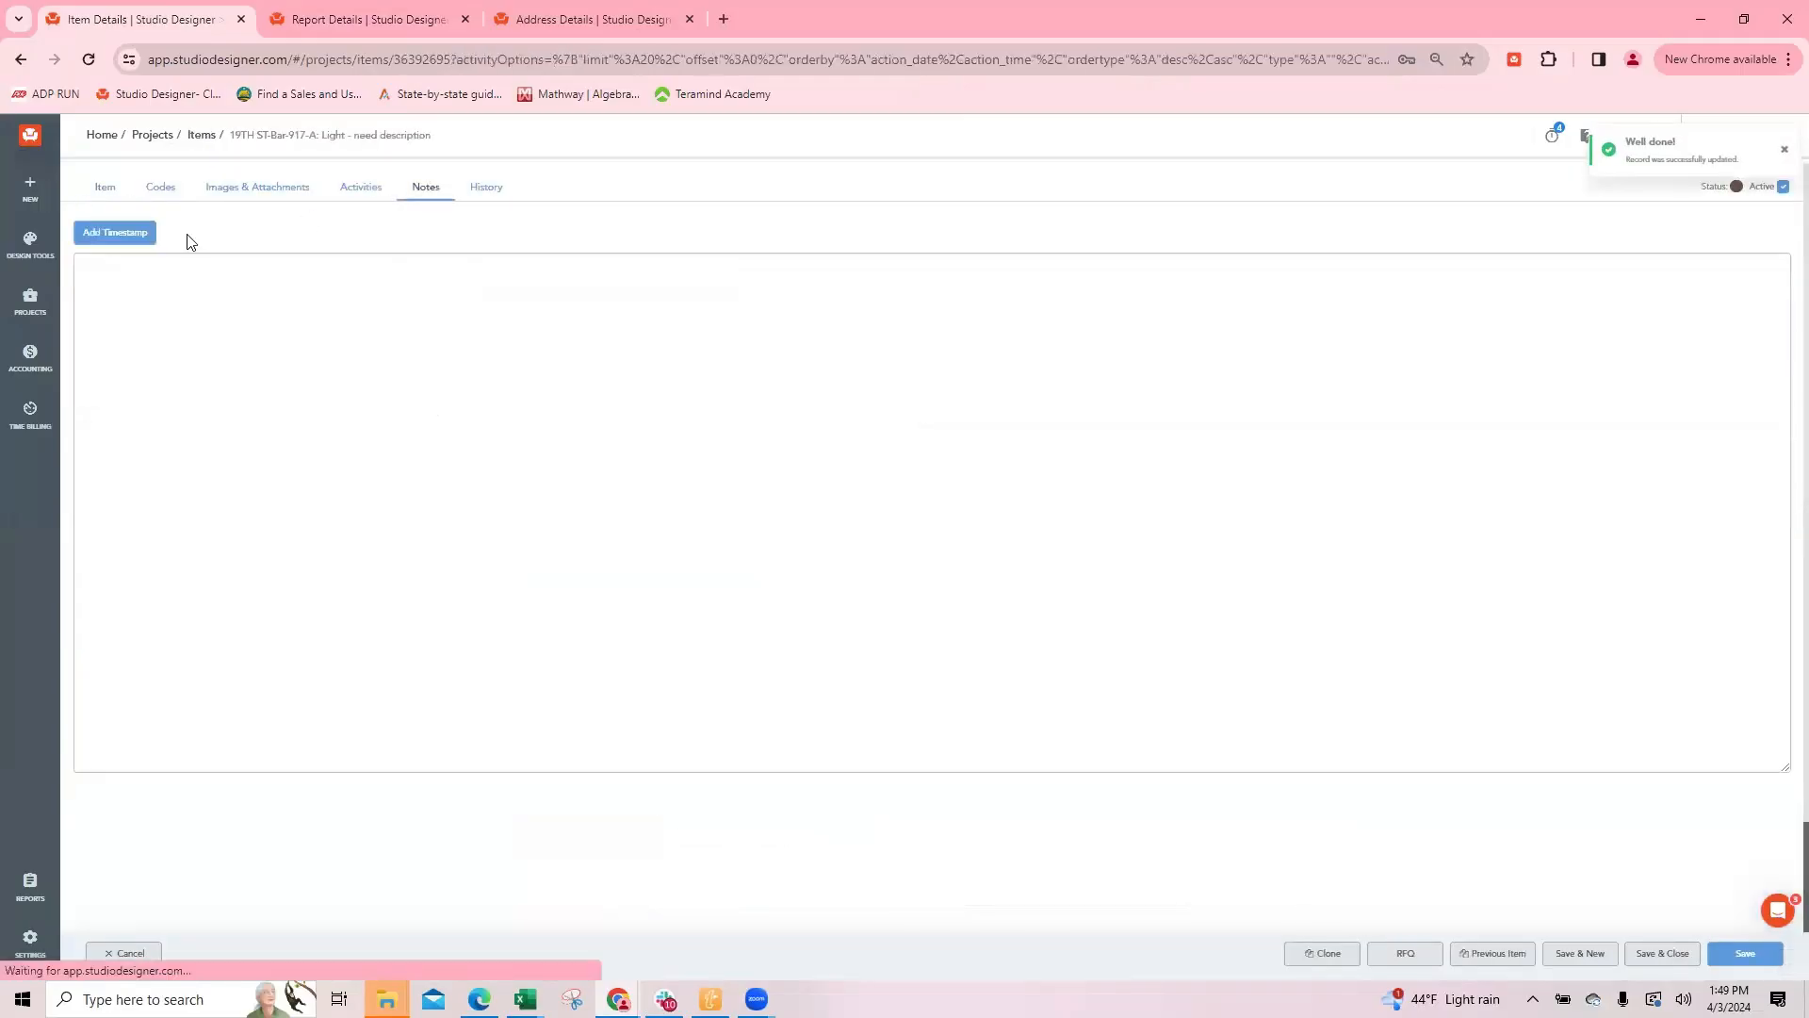
pyautogui.click(104, 235)
pyautogui.click(279, 261)
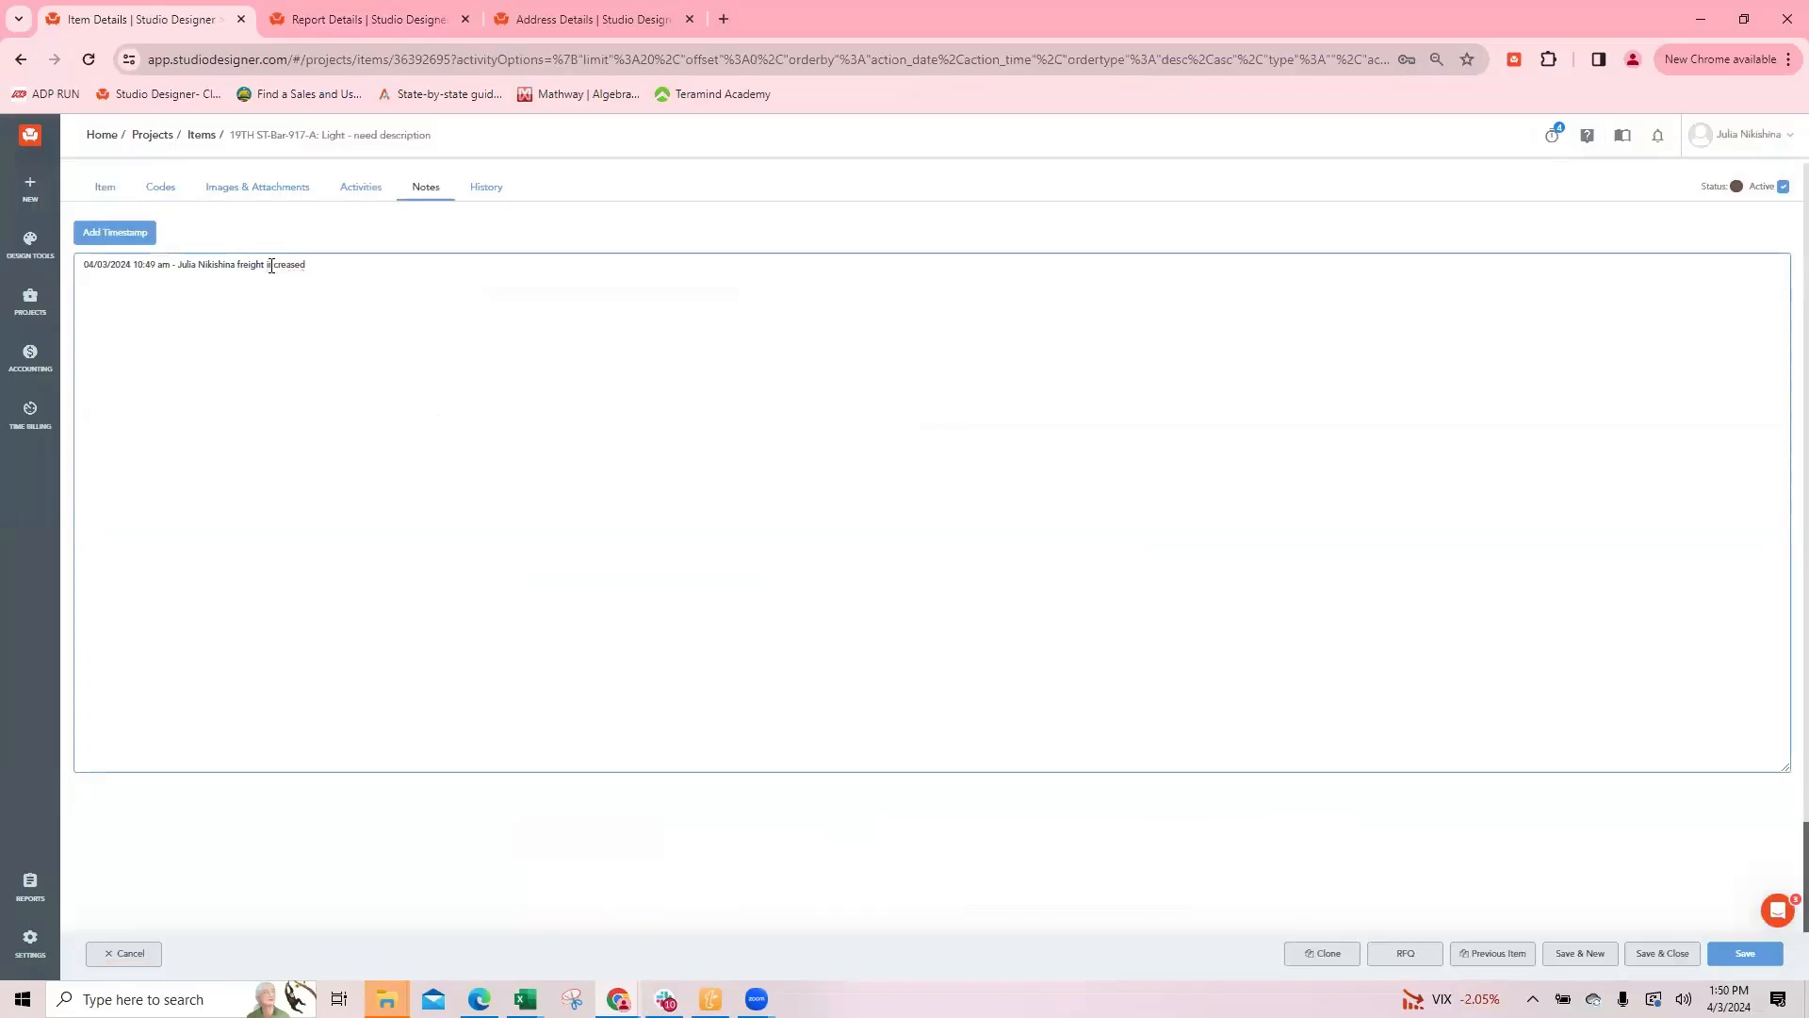
pyautogui.click(1663, 954)
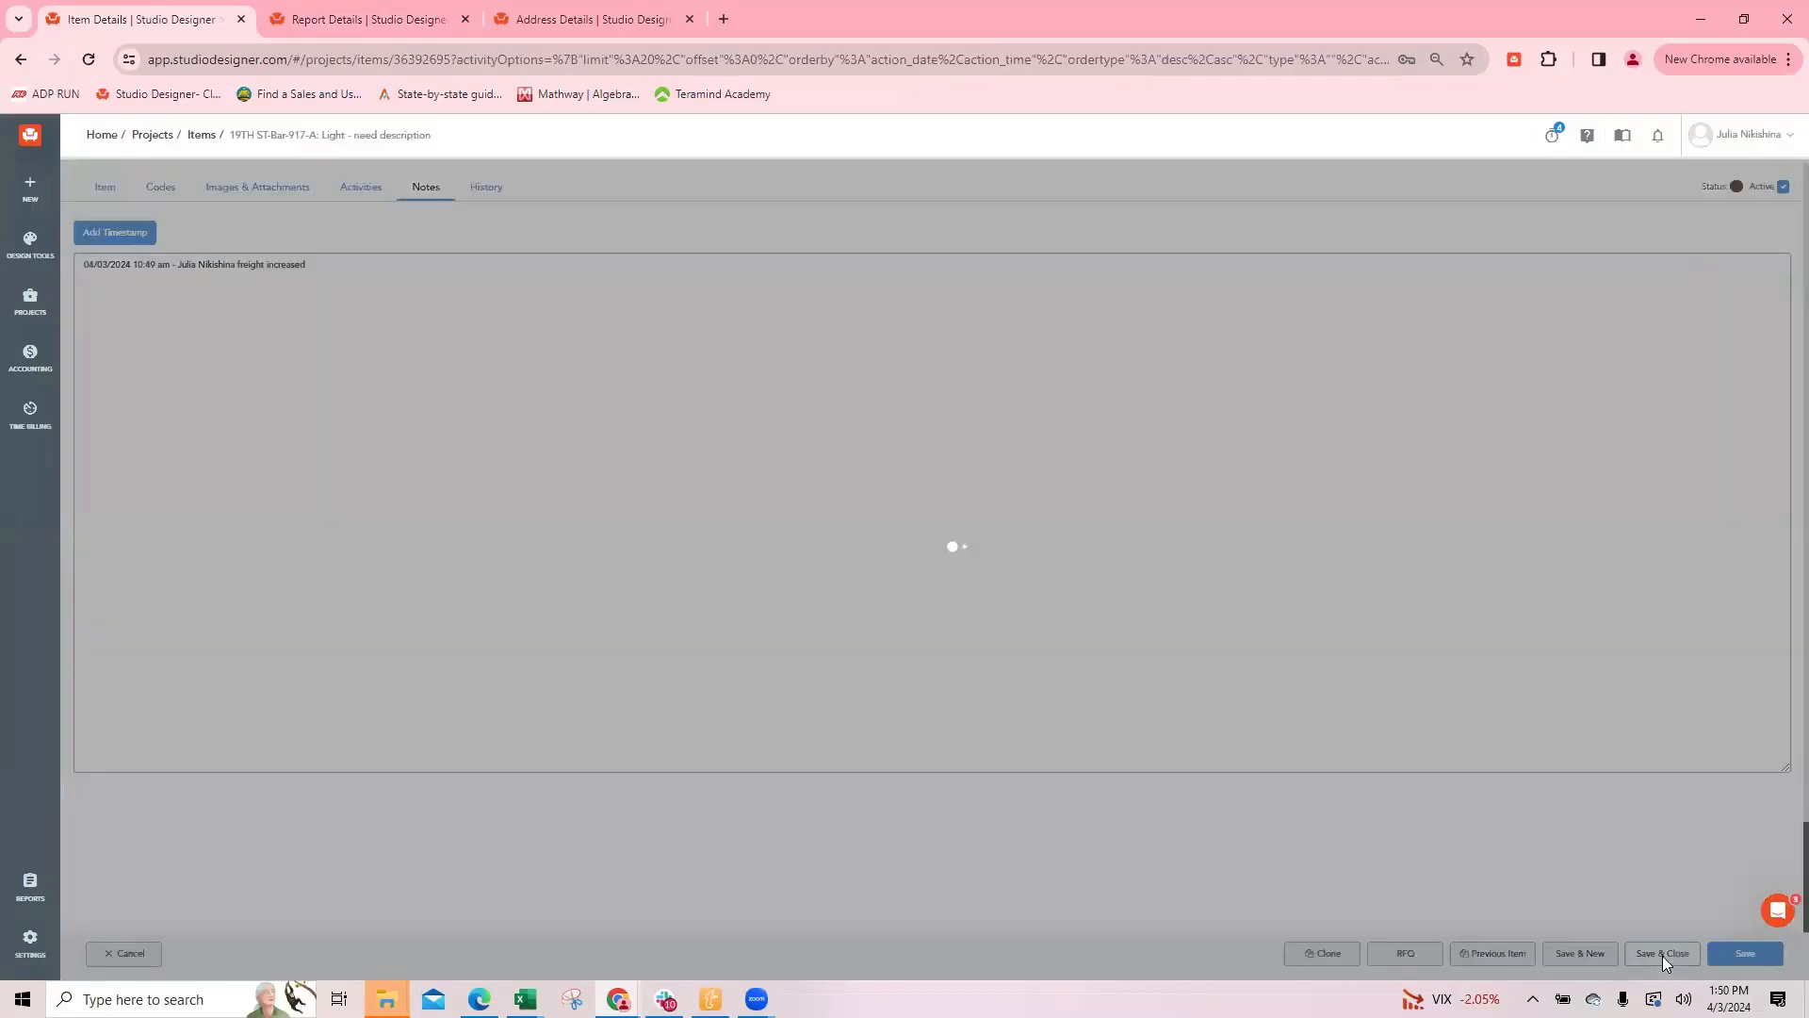
# Step: Preview proposal 100528 as a PDF with notes shown, and examine its pages and the available proposal themes
pyautogui.click(1572, 957)
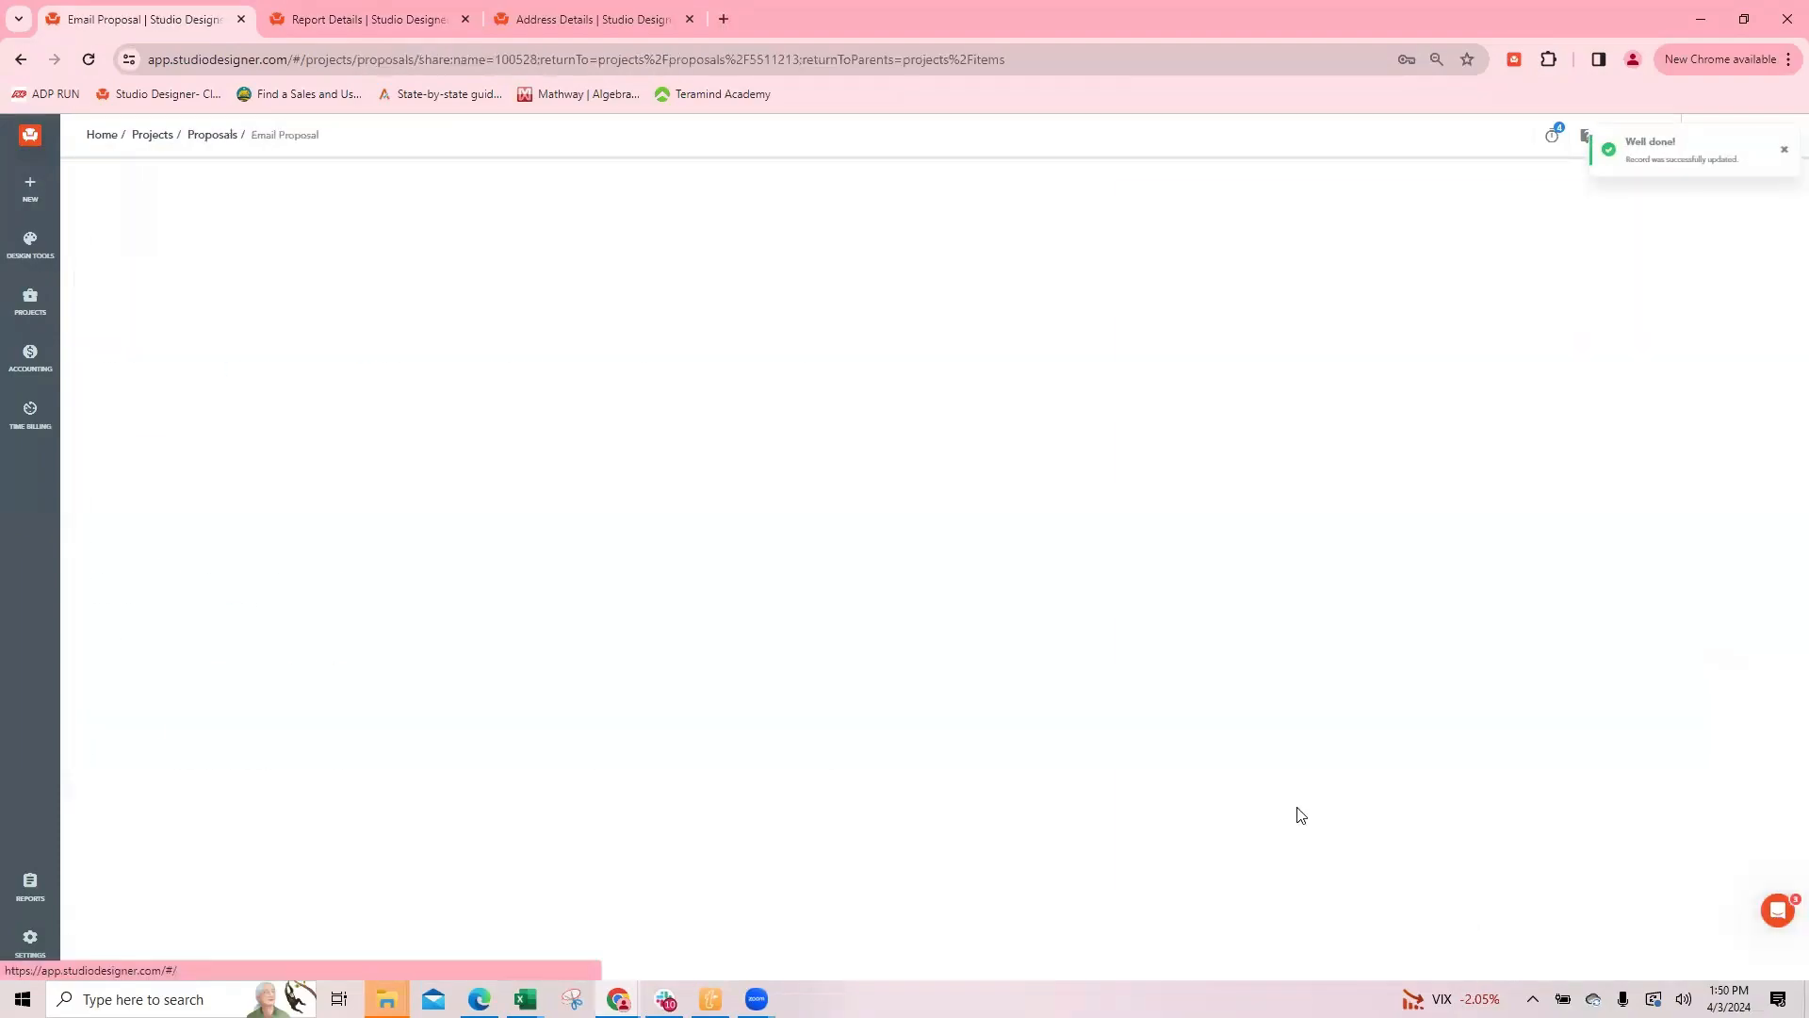
pyautogui.click(134, 399)
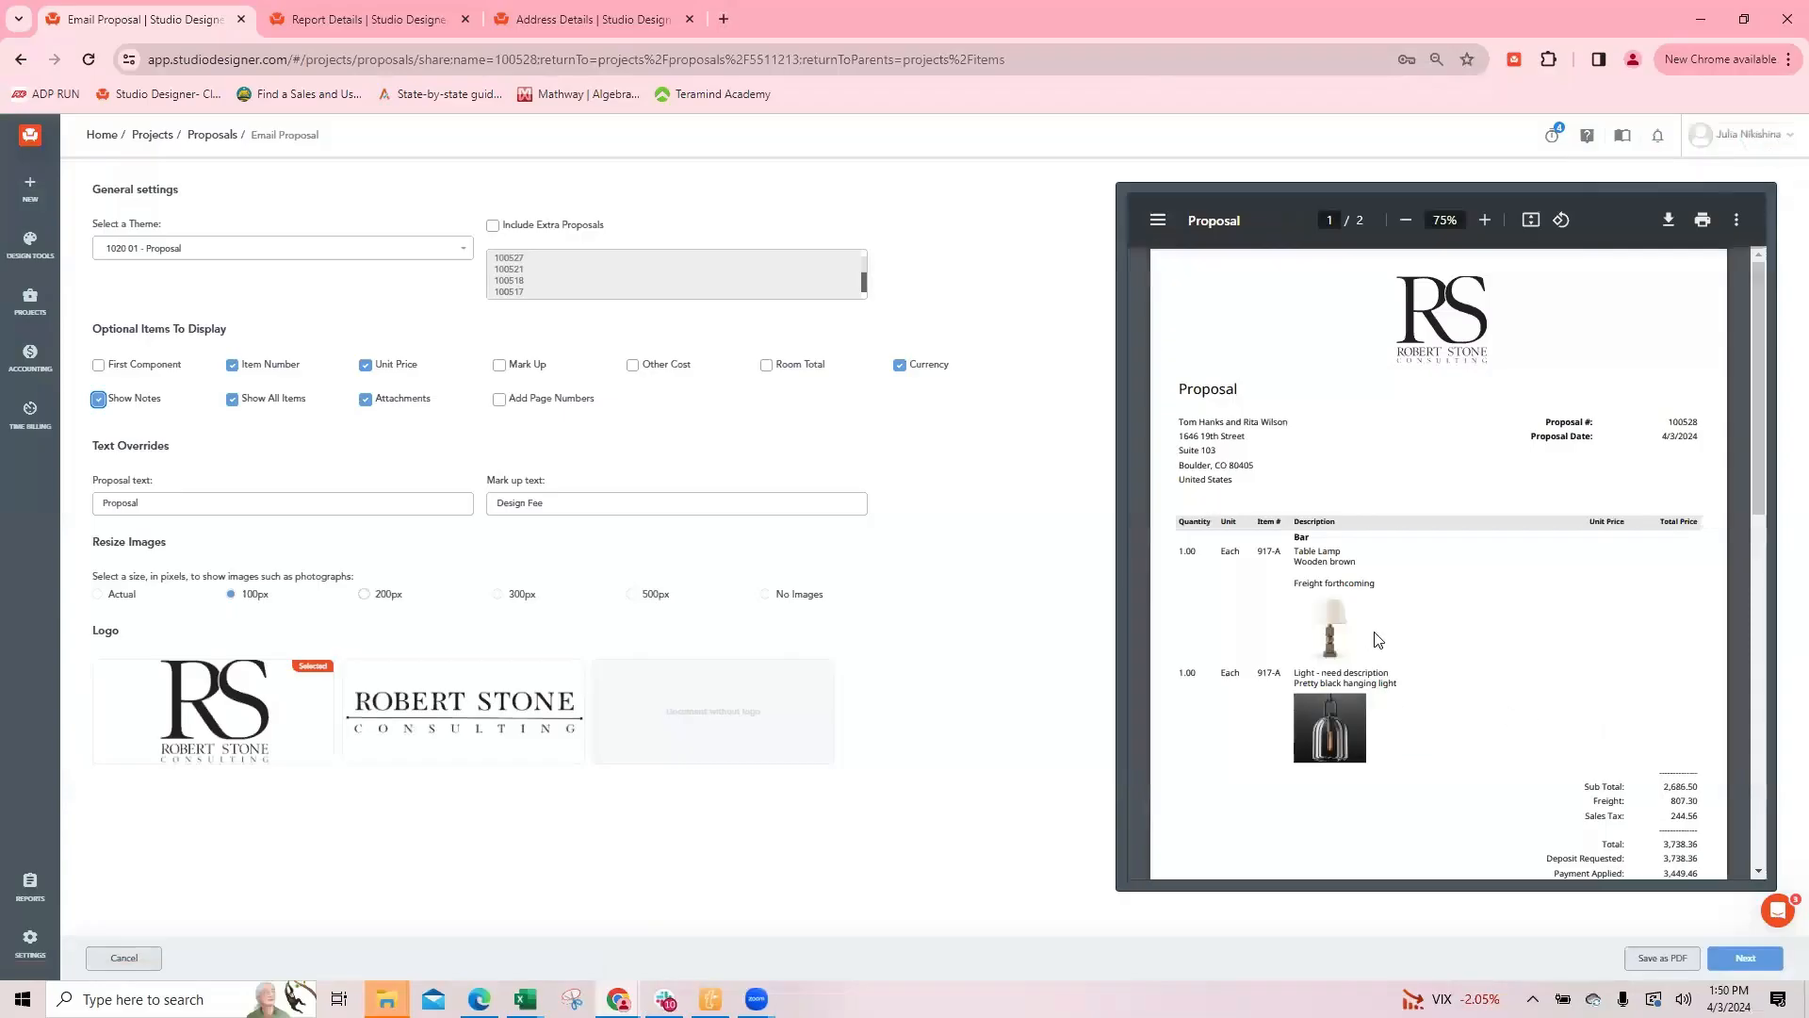
pyautogui.scroll(-3, 1480, 606)
pyautogui.scroll(-3, 1489, 600)
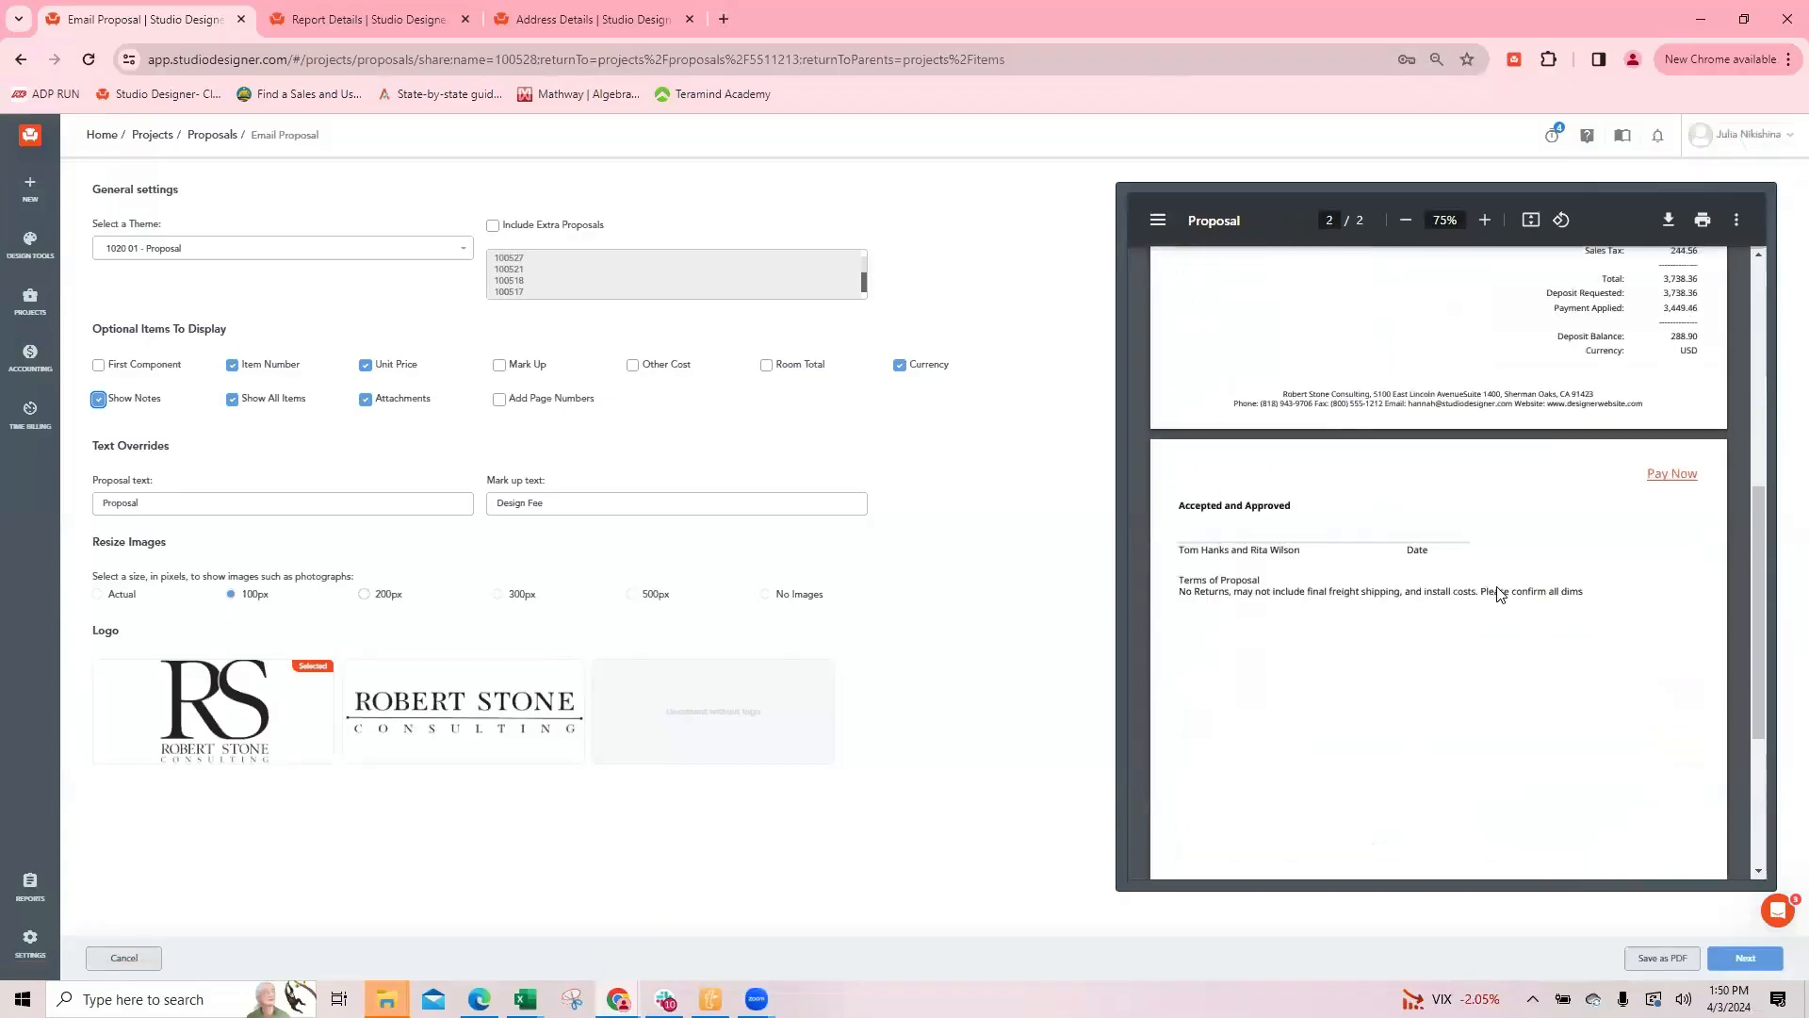
pyautogui.scroll(3, 1525, 658)
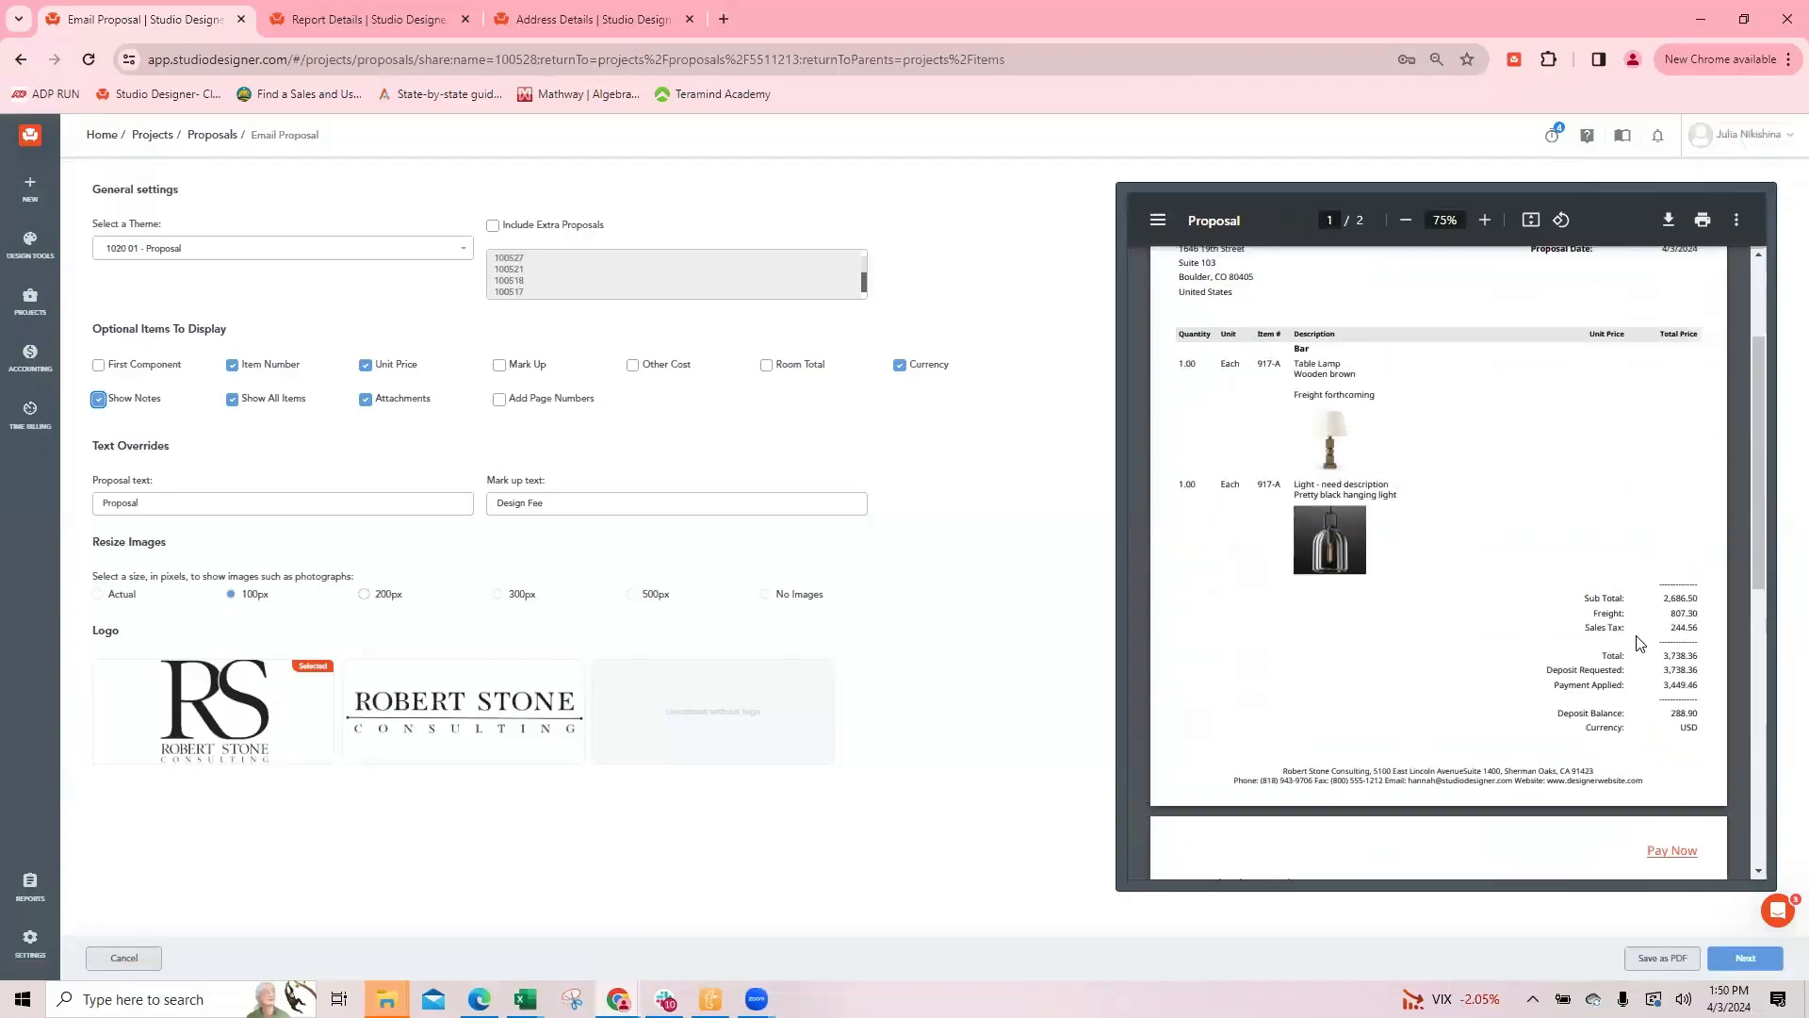
pyautogui.scroll(5, 1620, 649)
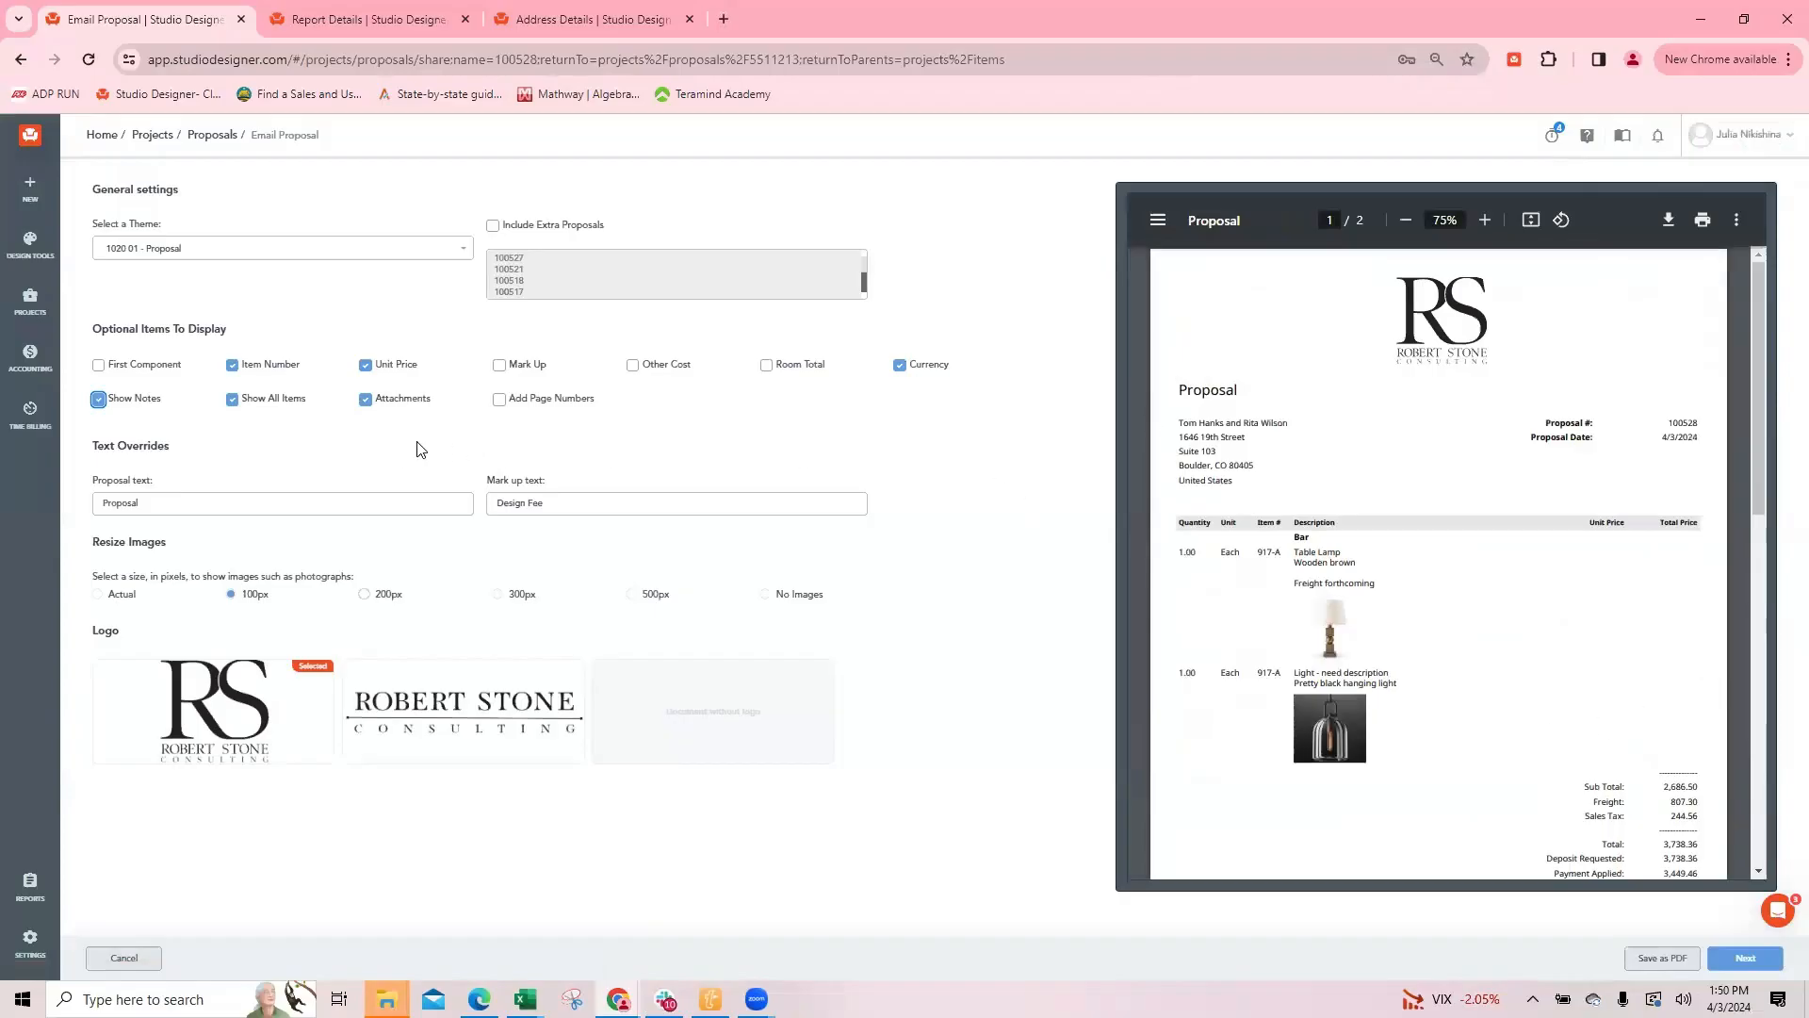
pyautogui.click(203, 252)
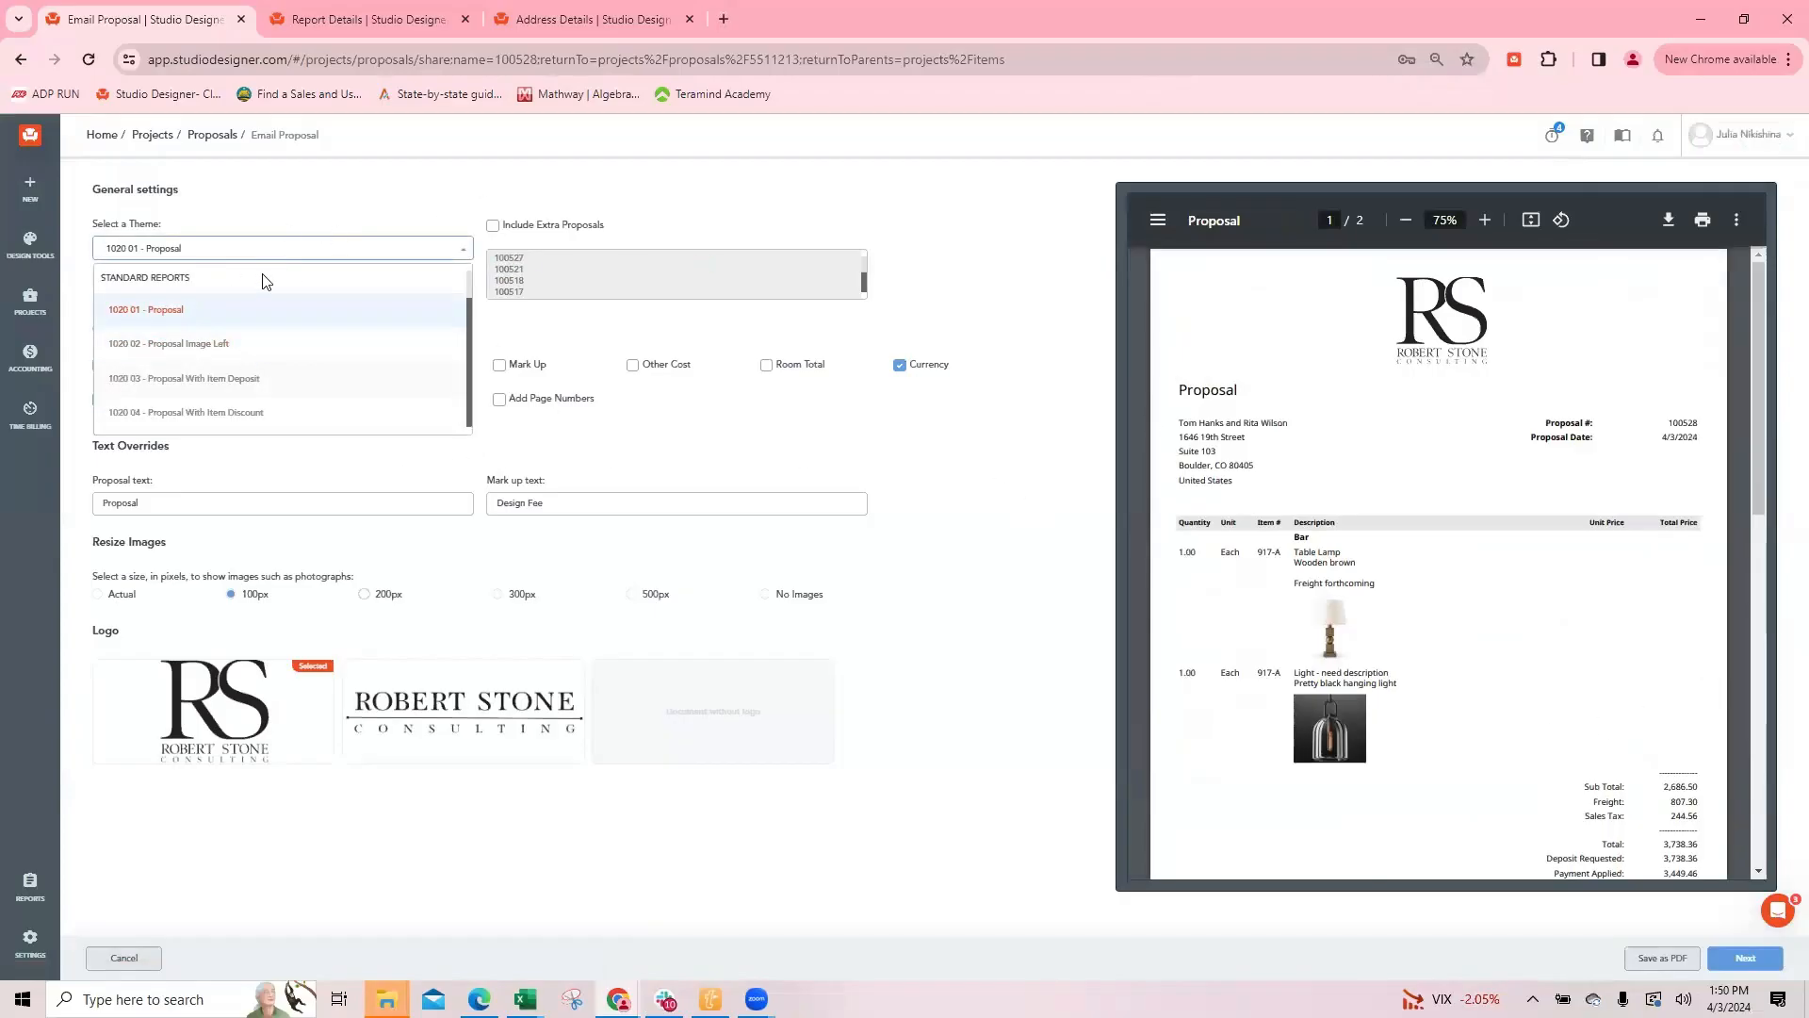
pyautogui.click(981, 424)
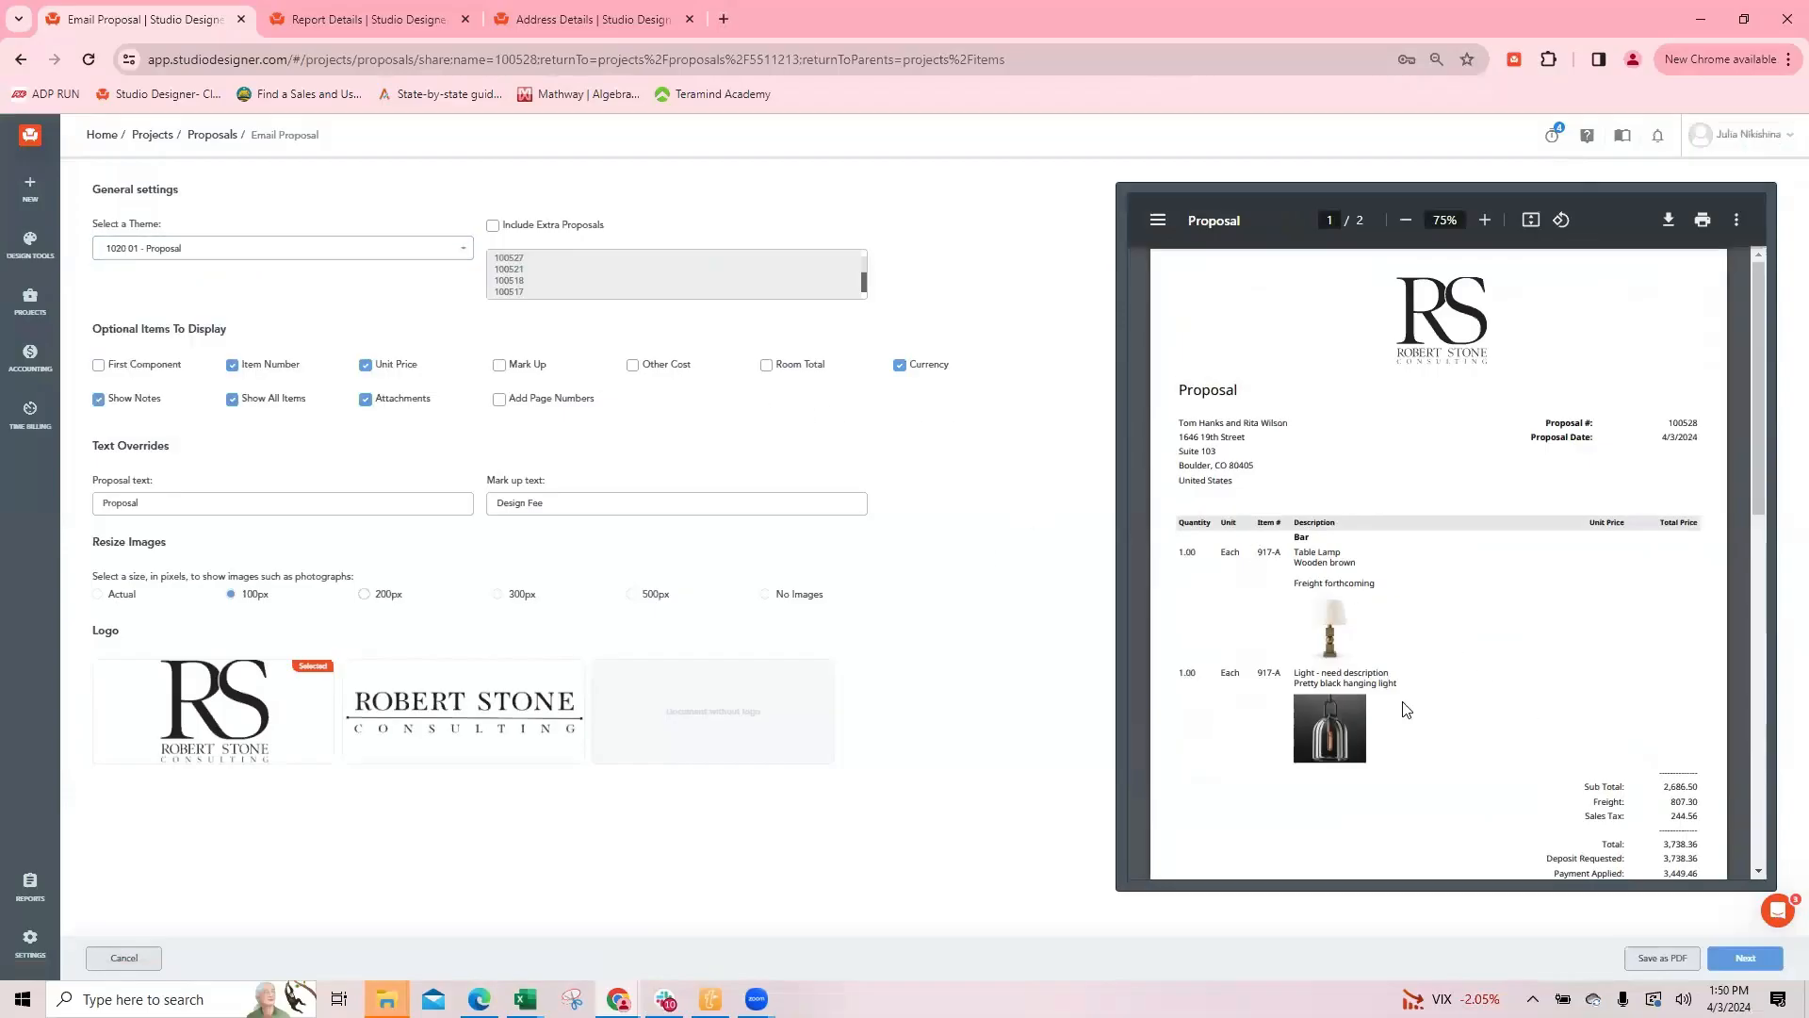
# Step: Open the client total balance worksheet report for editing and add the Image field to its body
pyautogui.click(367, 19)
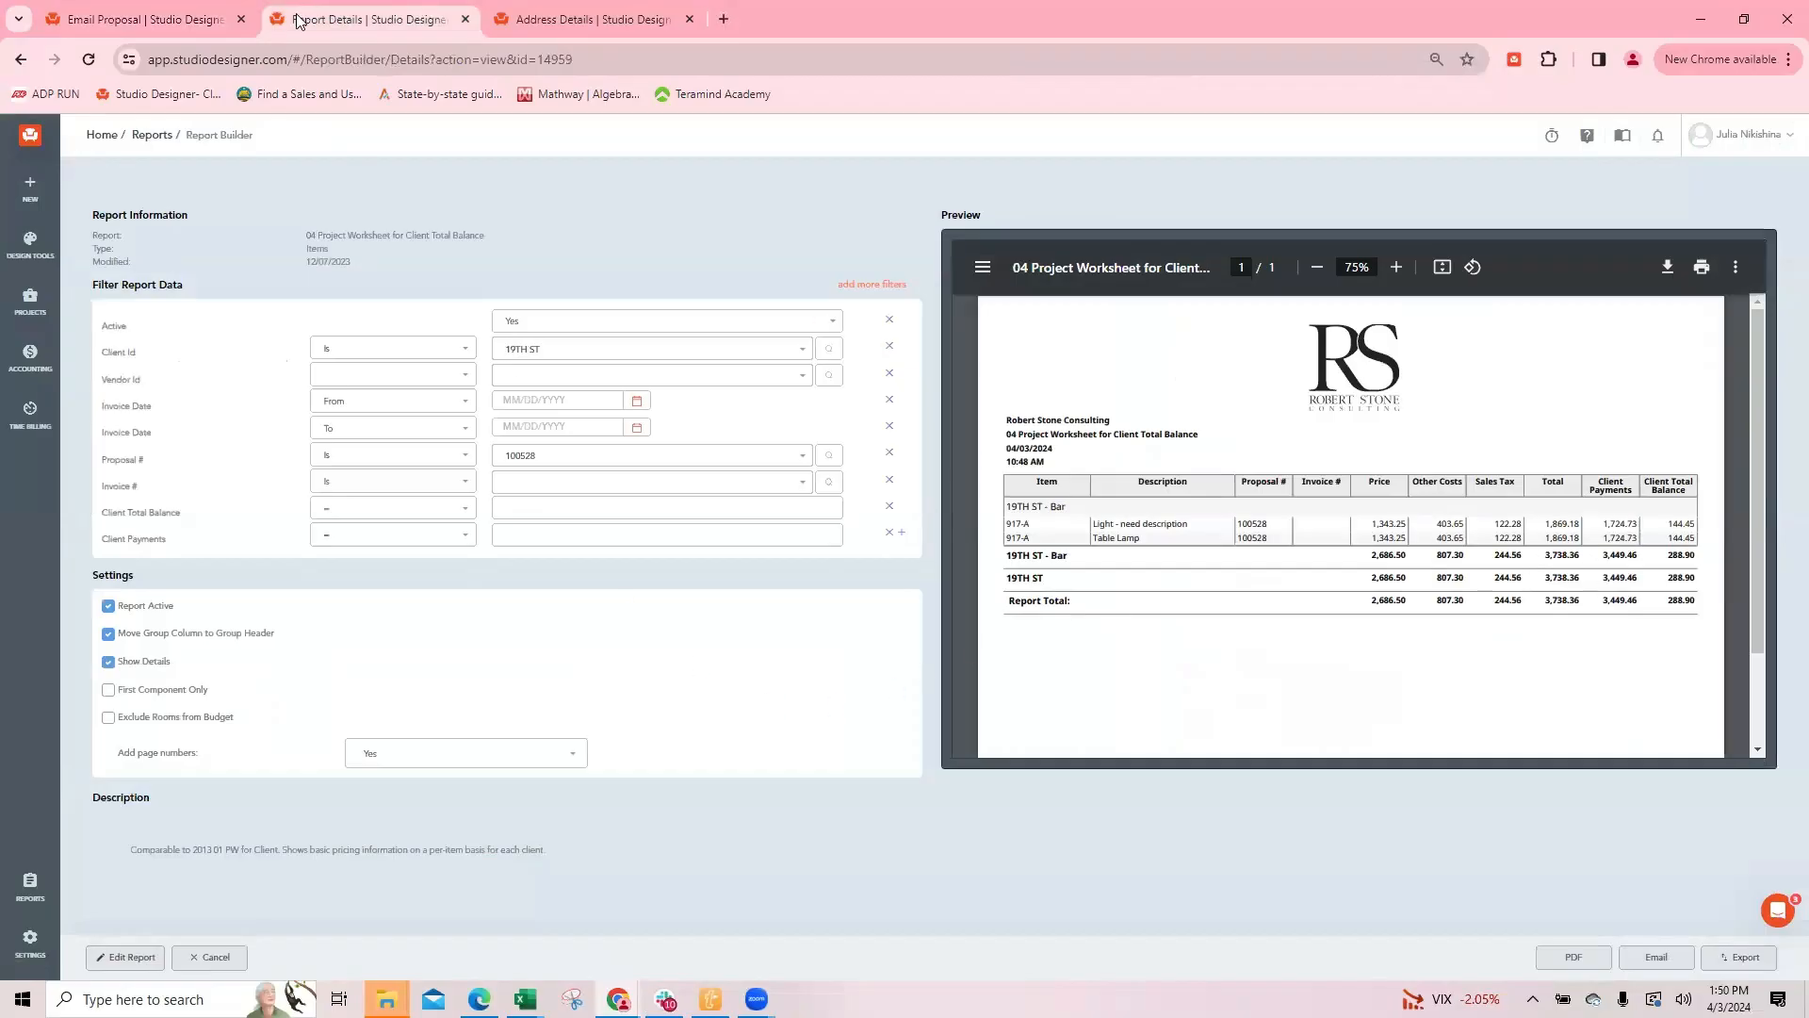
pyautogui.click(148, 19)
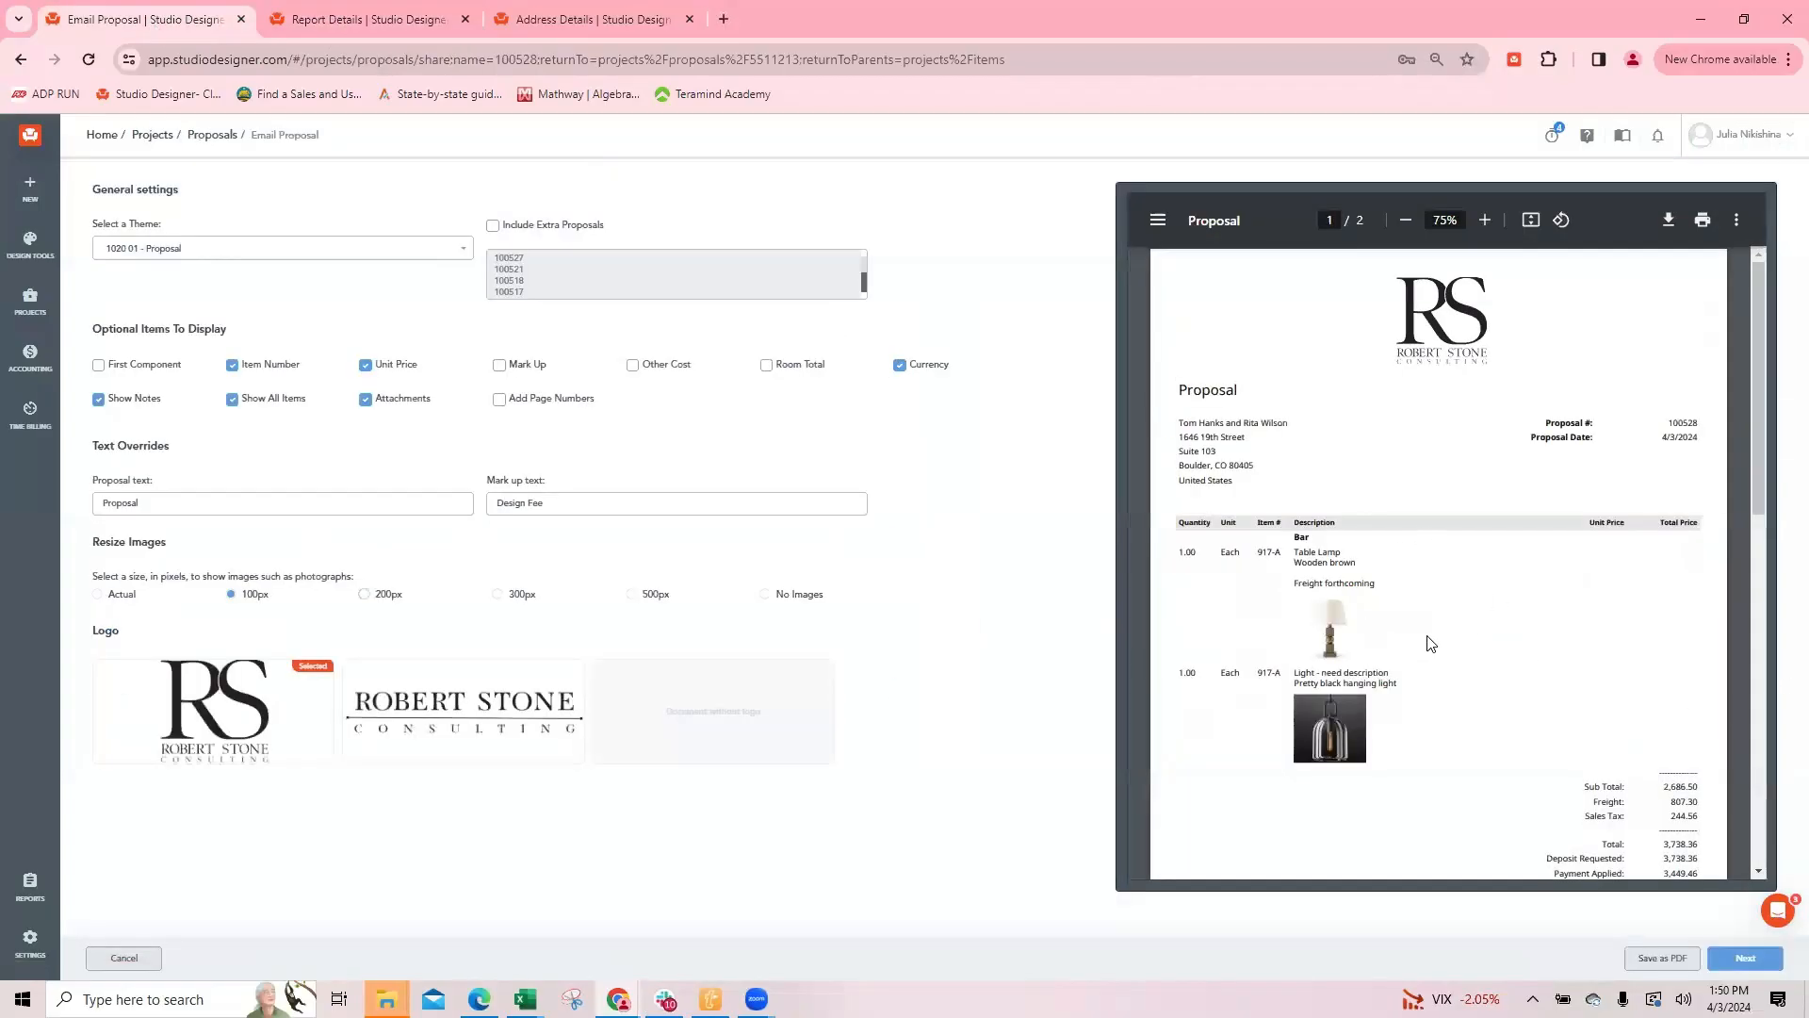
pyautogui.click(362, 20)
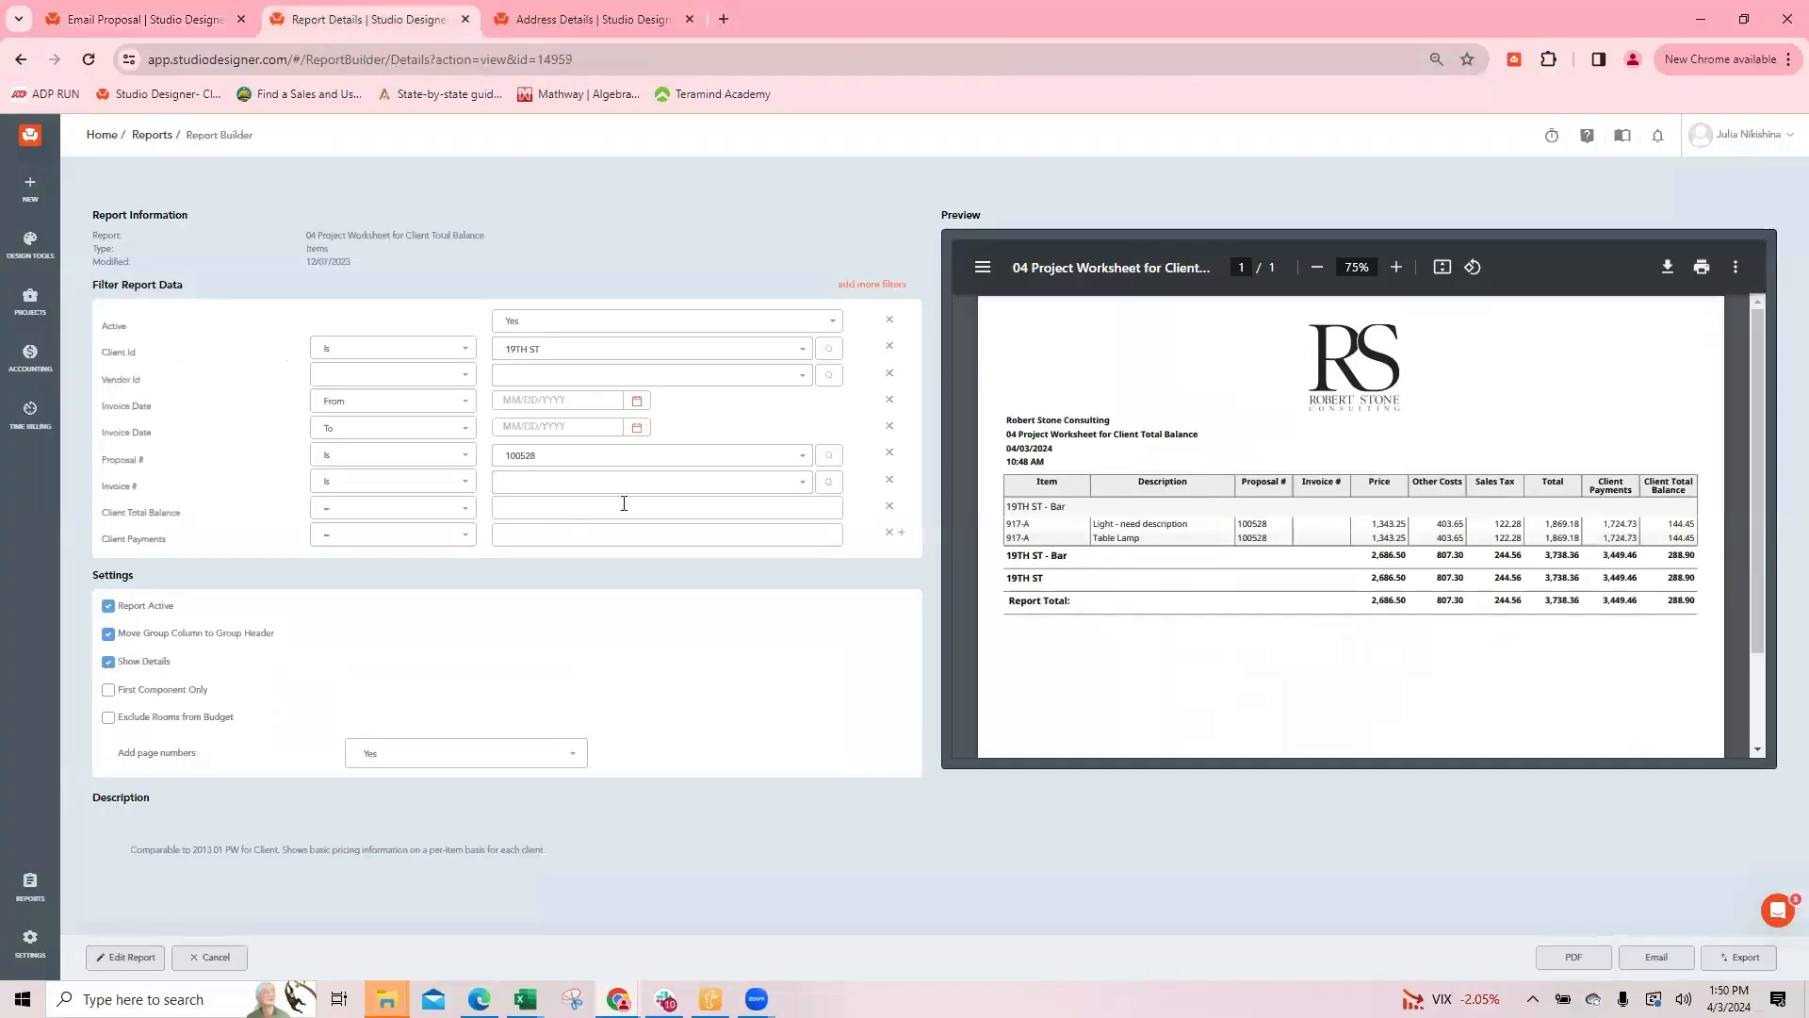
pyautogui.click(124, 957)
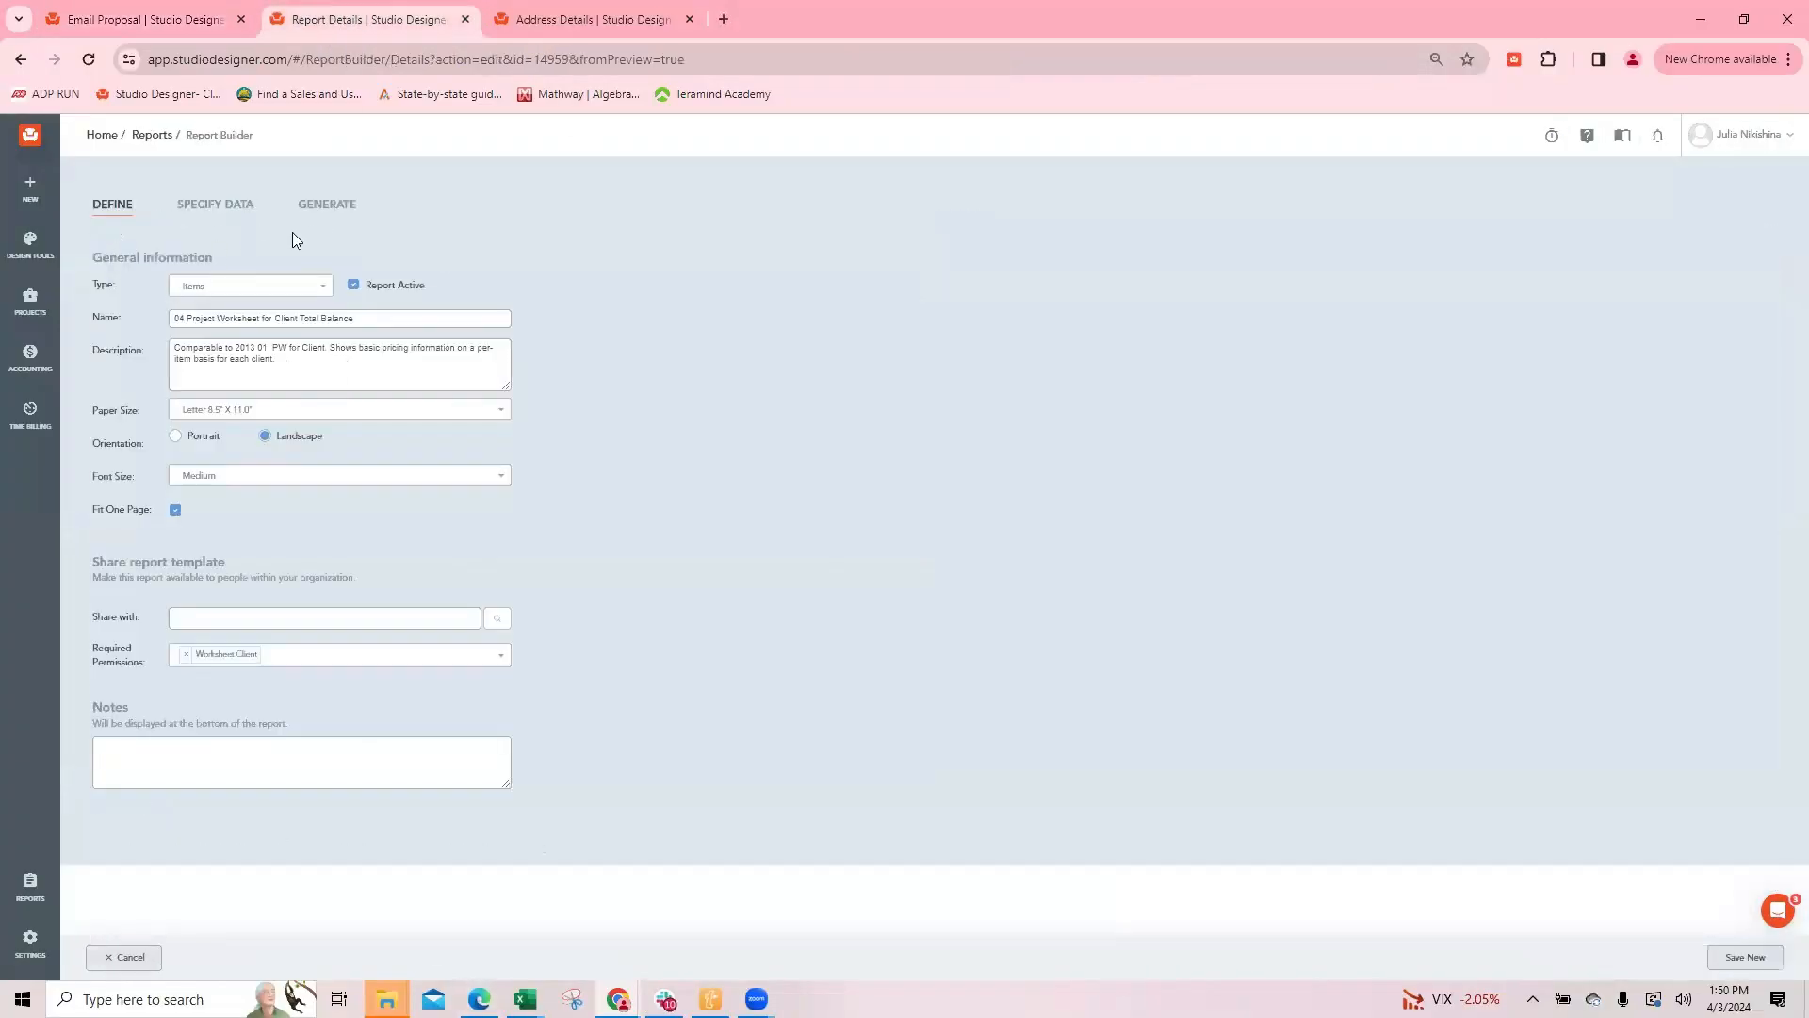
pyautogui.click(219, 205)
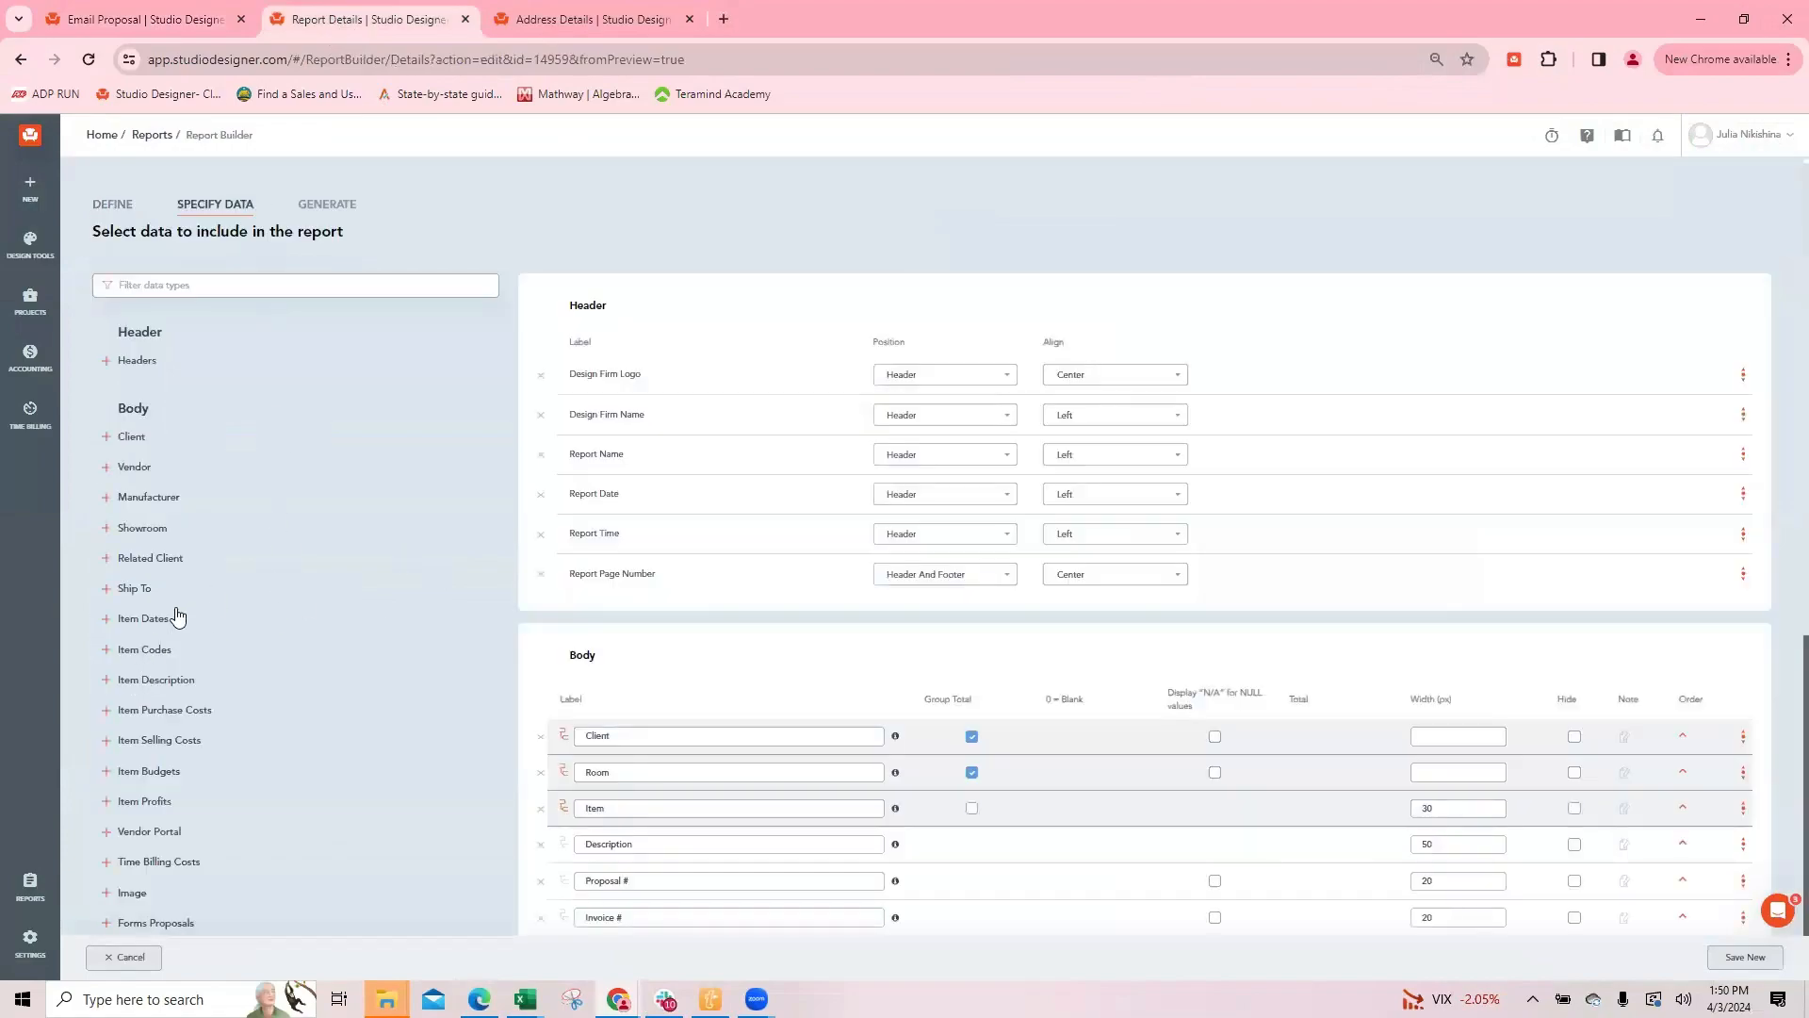
pyautogui.scroll(-1, 188, 617)
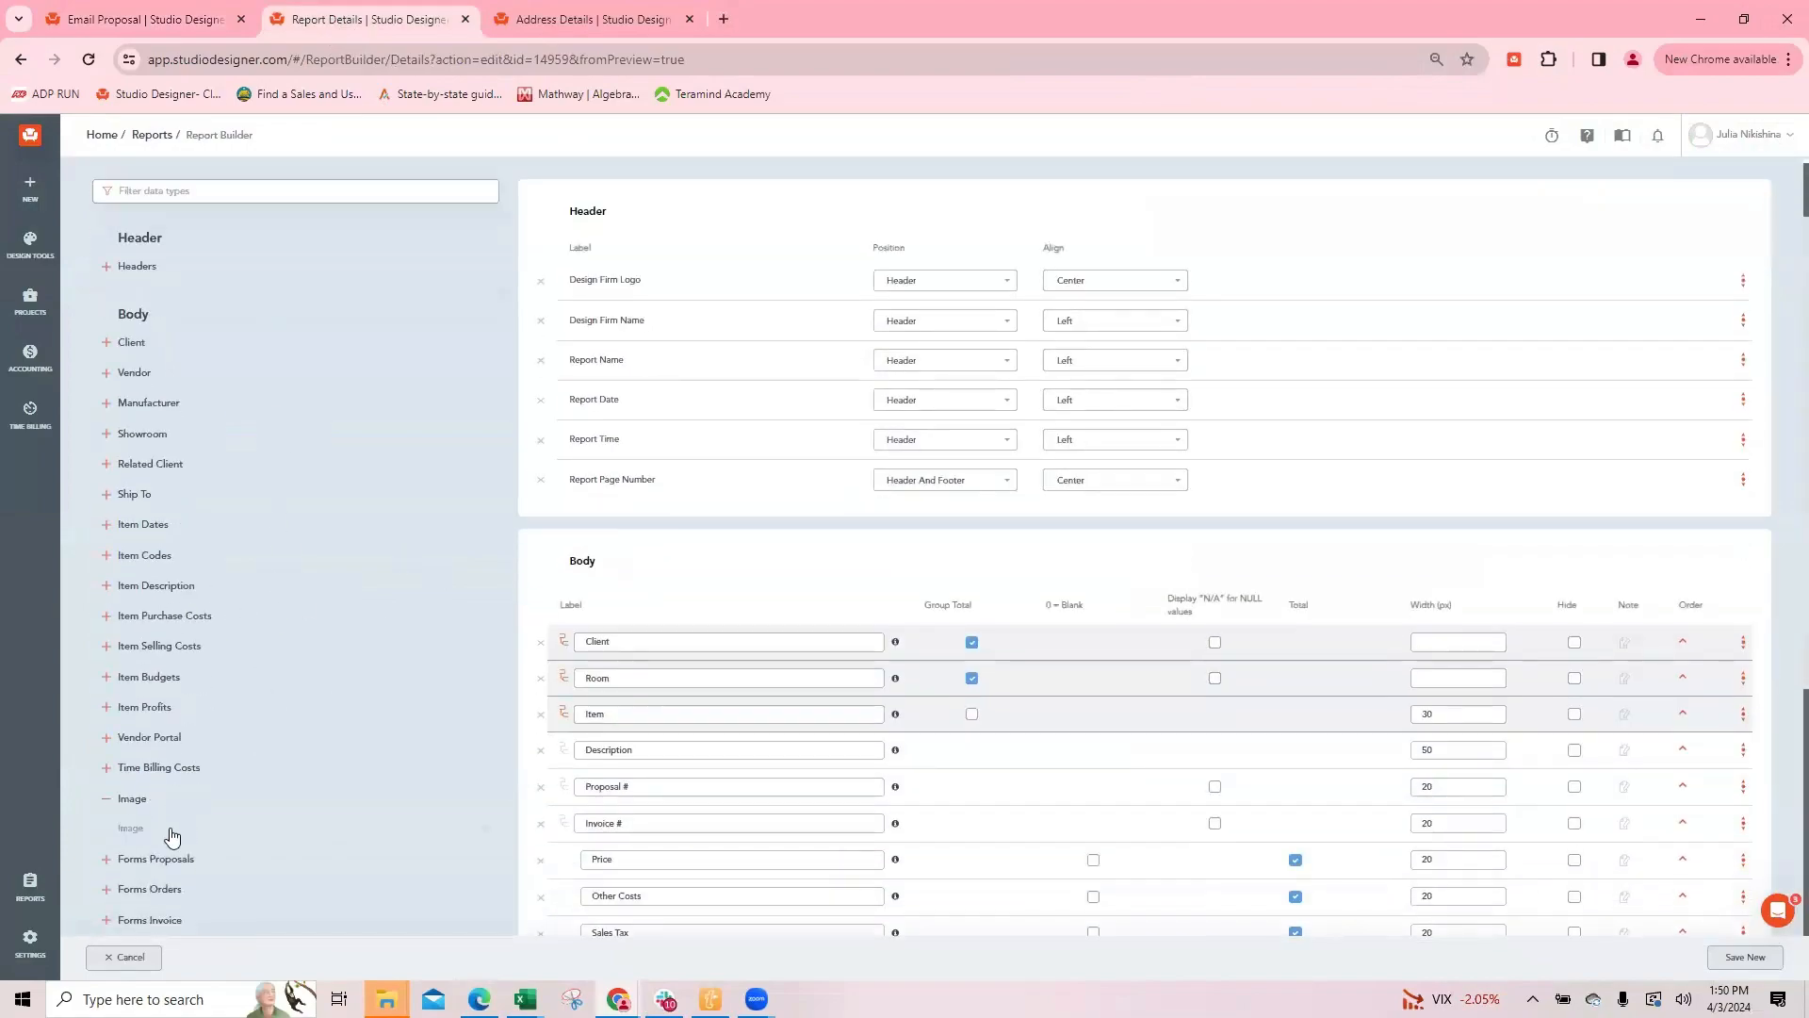
pyautogui.scroll(1, 224, 170)
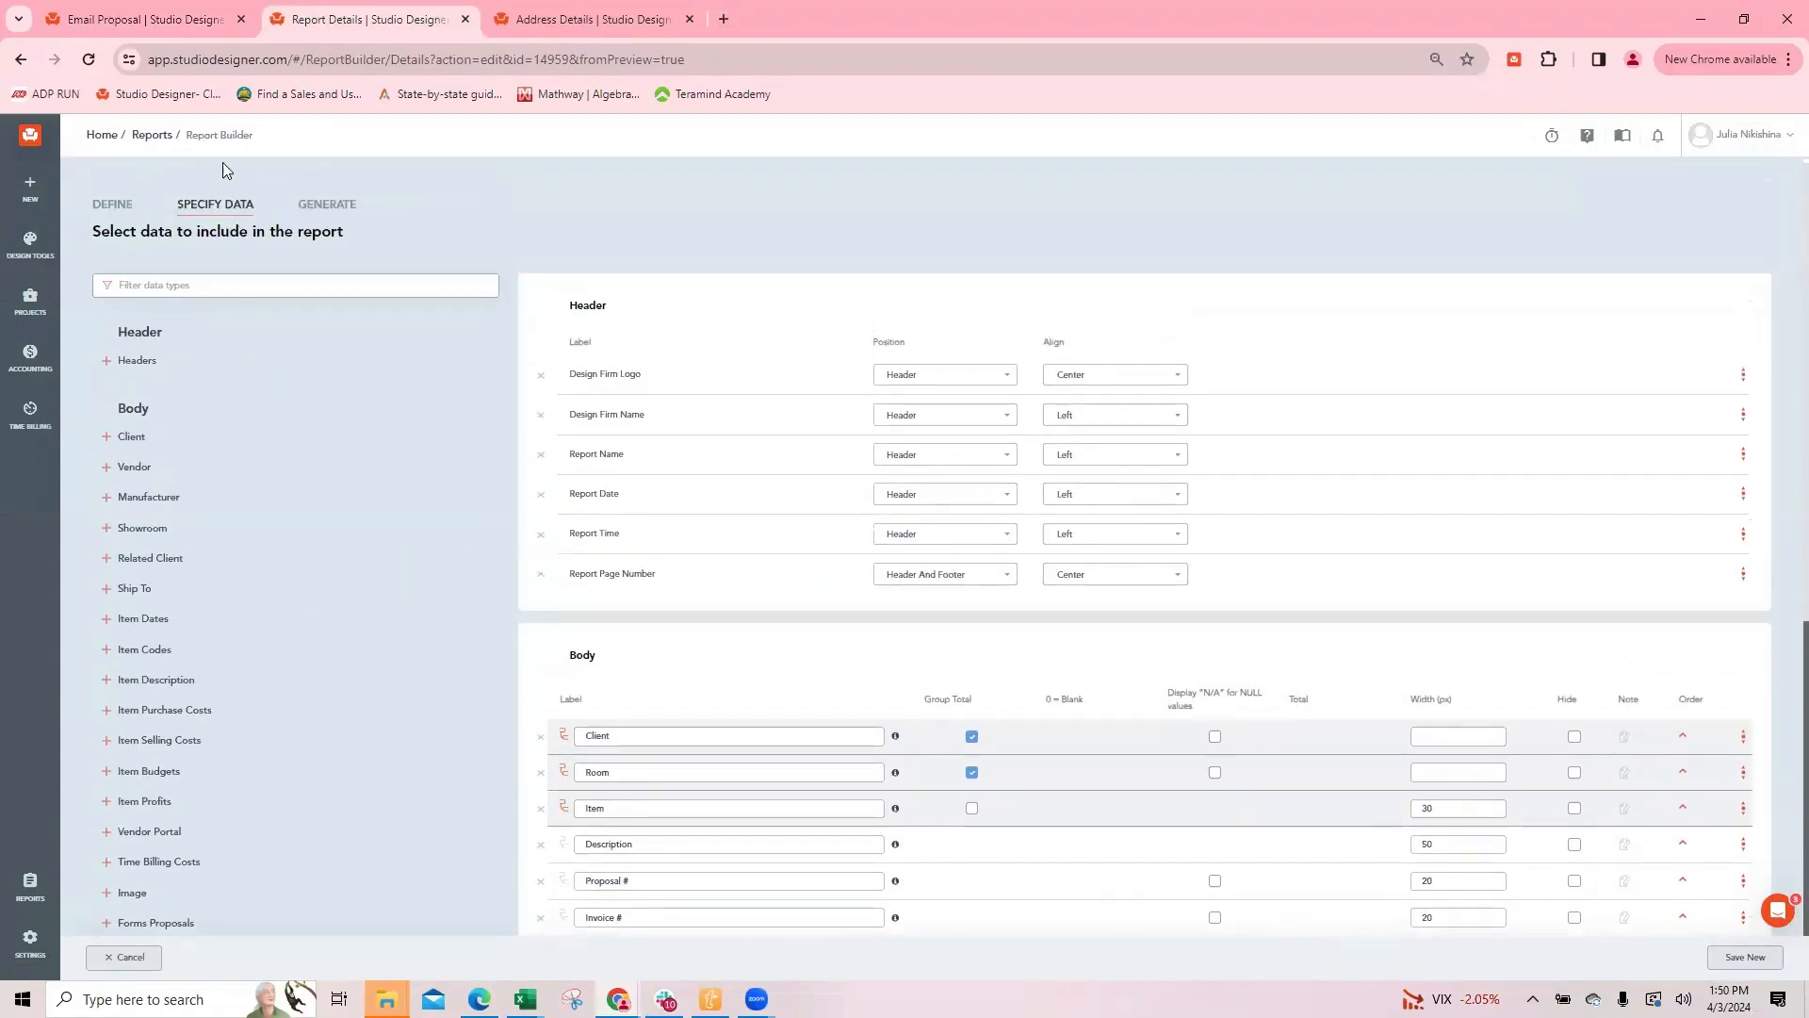
# Step: Add the Client Notes field to the report body and save it as new report "04 Project Worksheet for Client Total Balance jn"
pyautogui.click(179, 285)
pyautogui.write('notes')
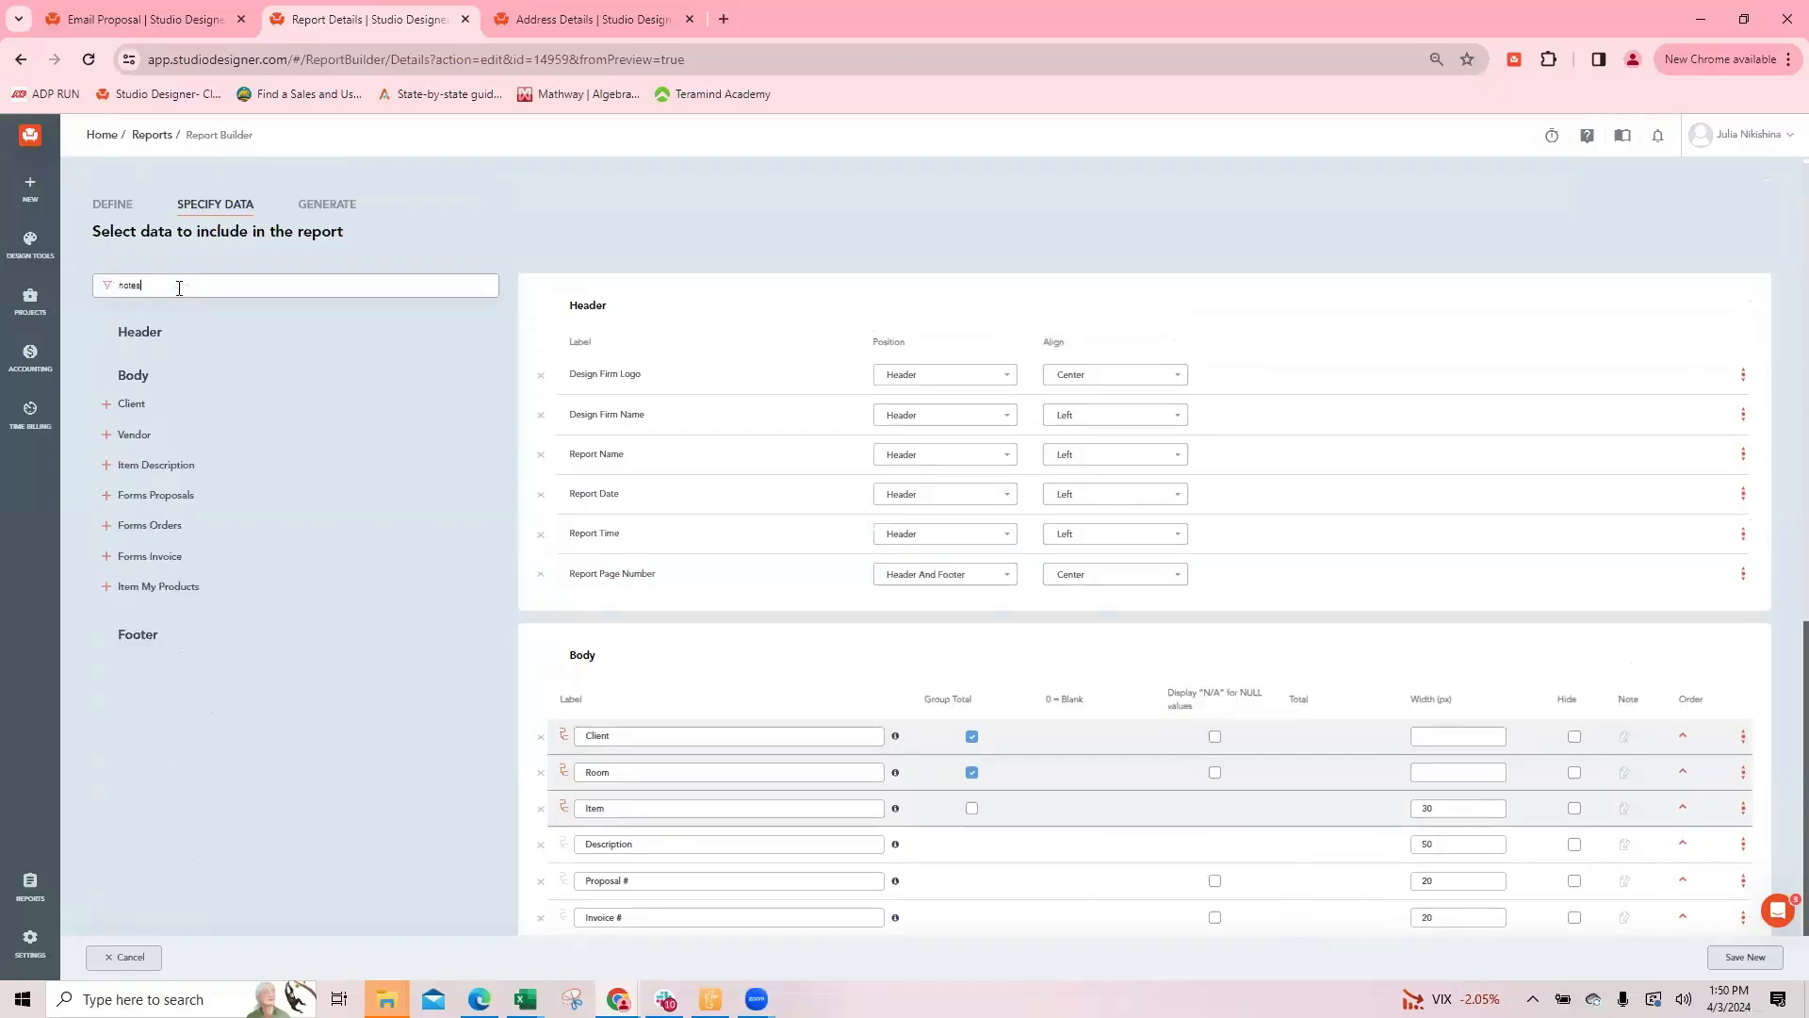
pyautogui.click(131, 404)
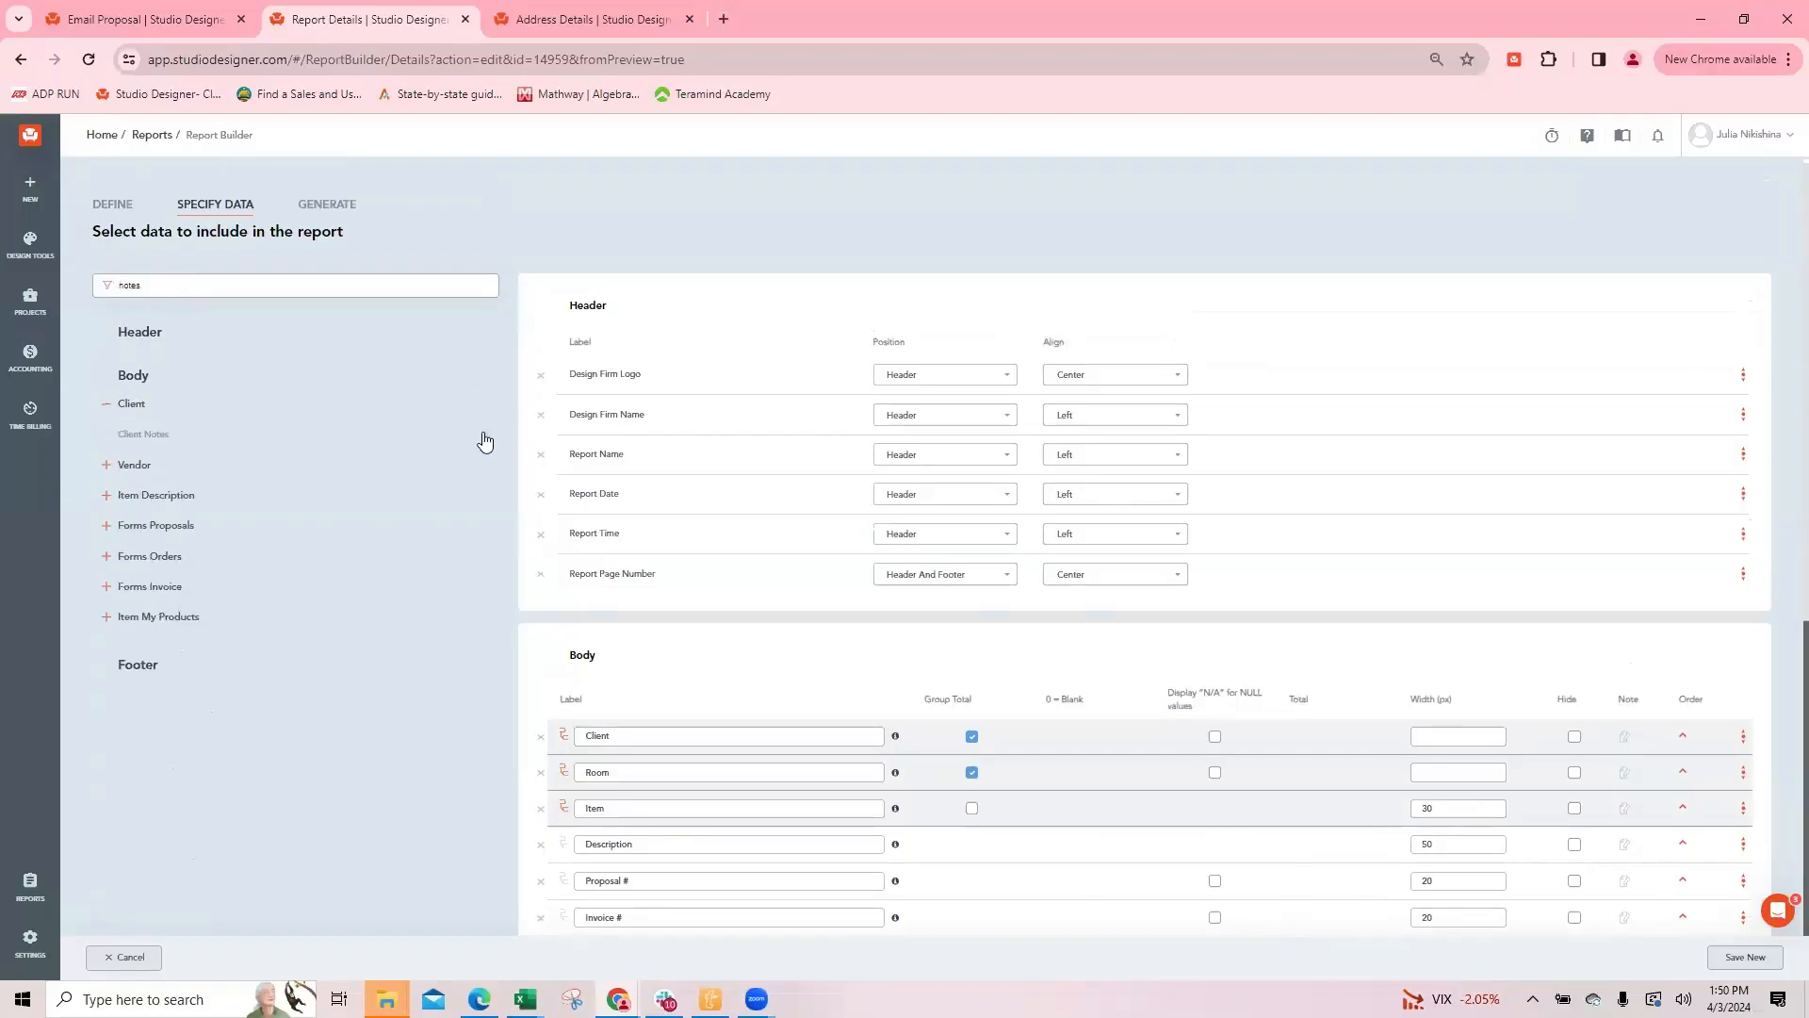
pyautogui.scroll(-5, 947, 631)
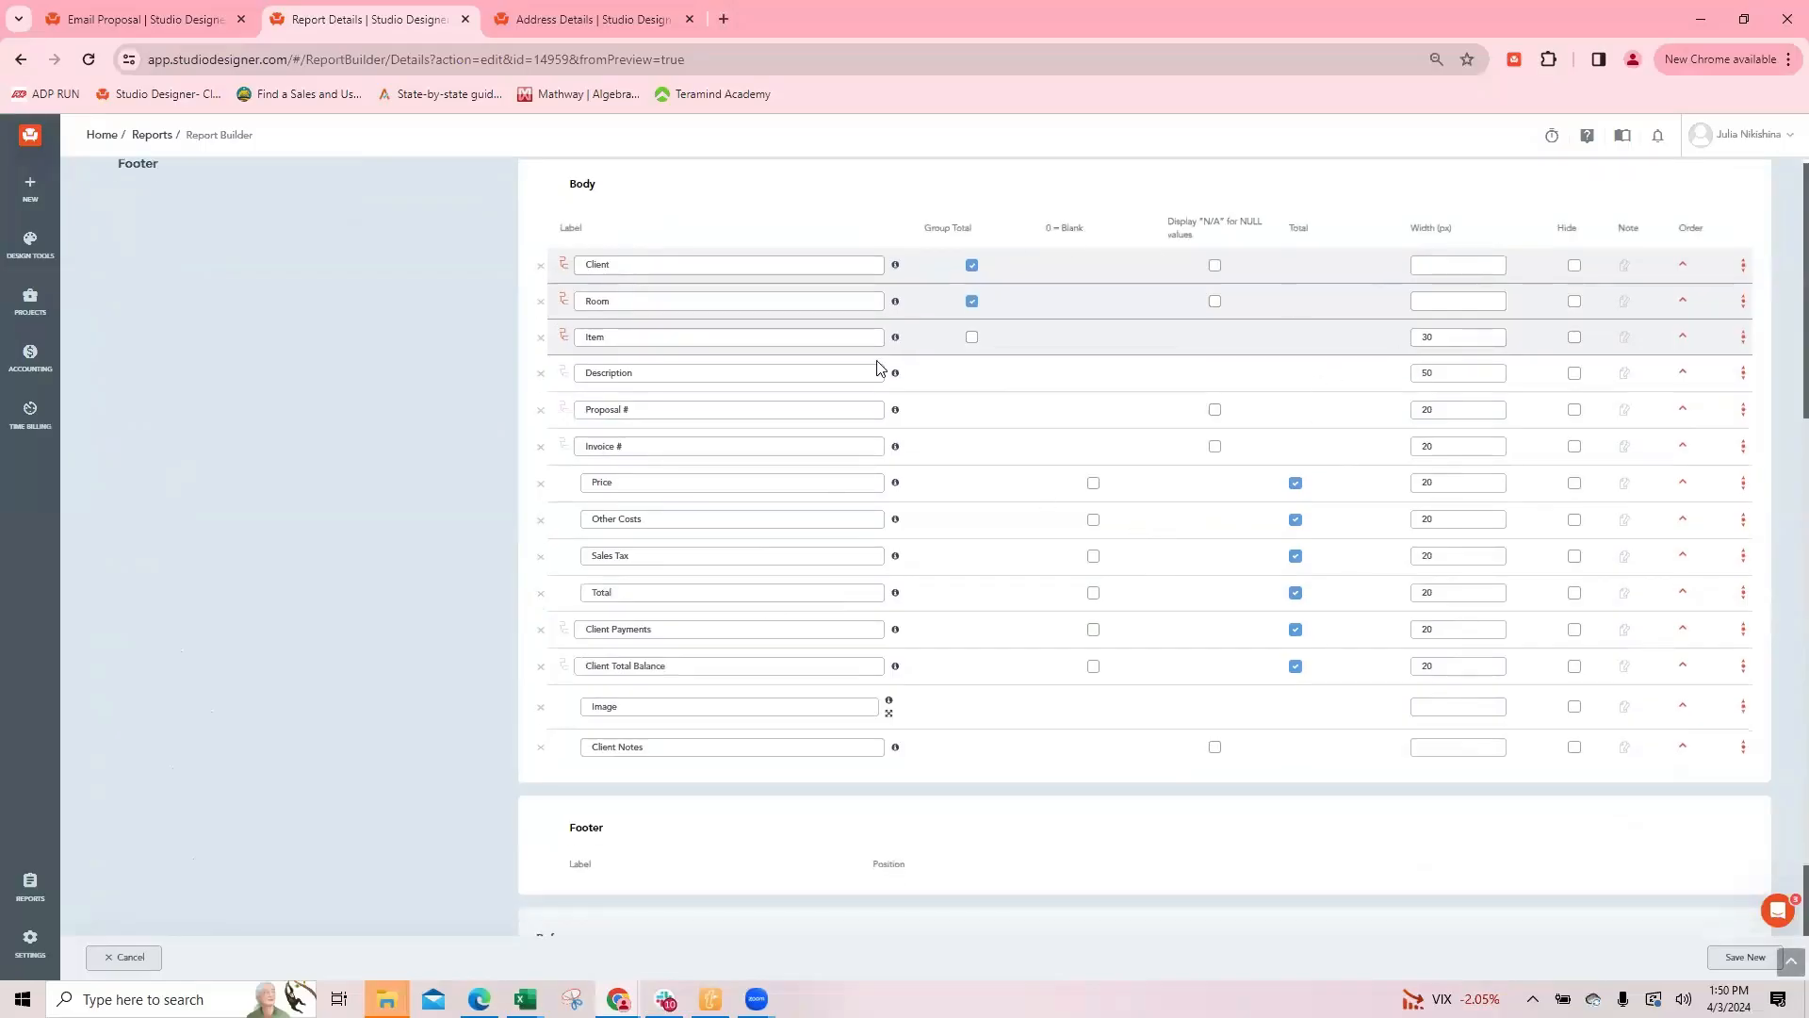
pyautogui.click(1744, 957)
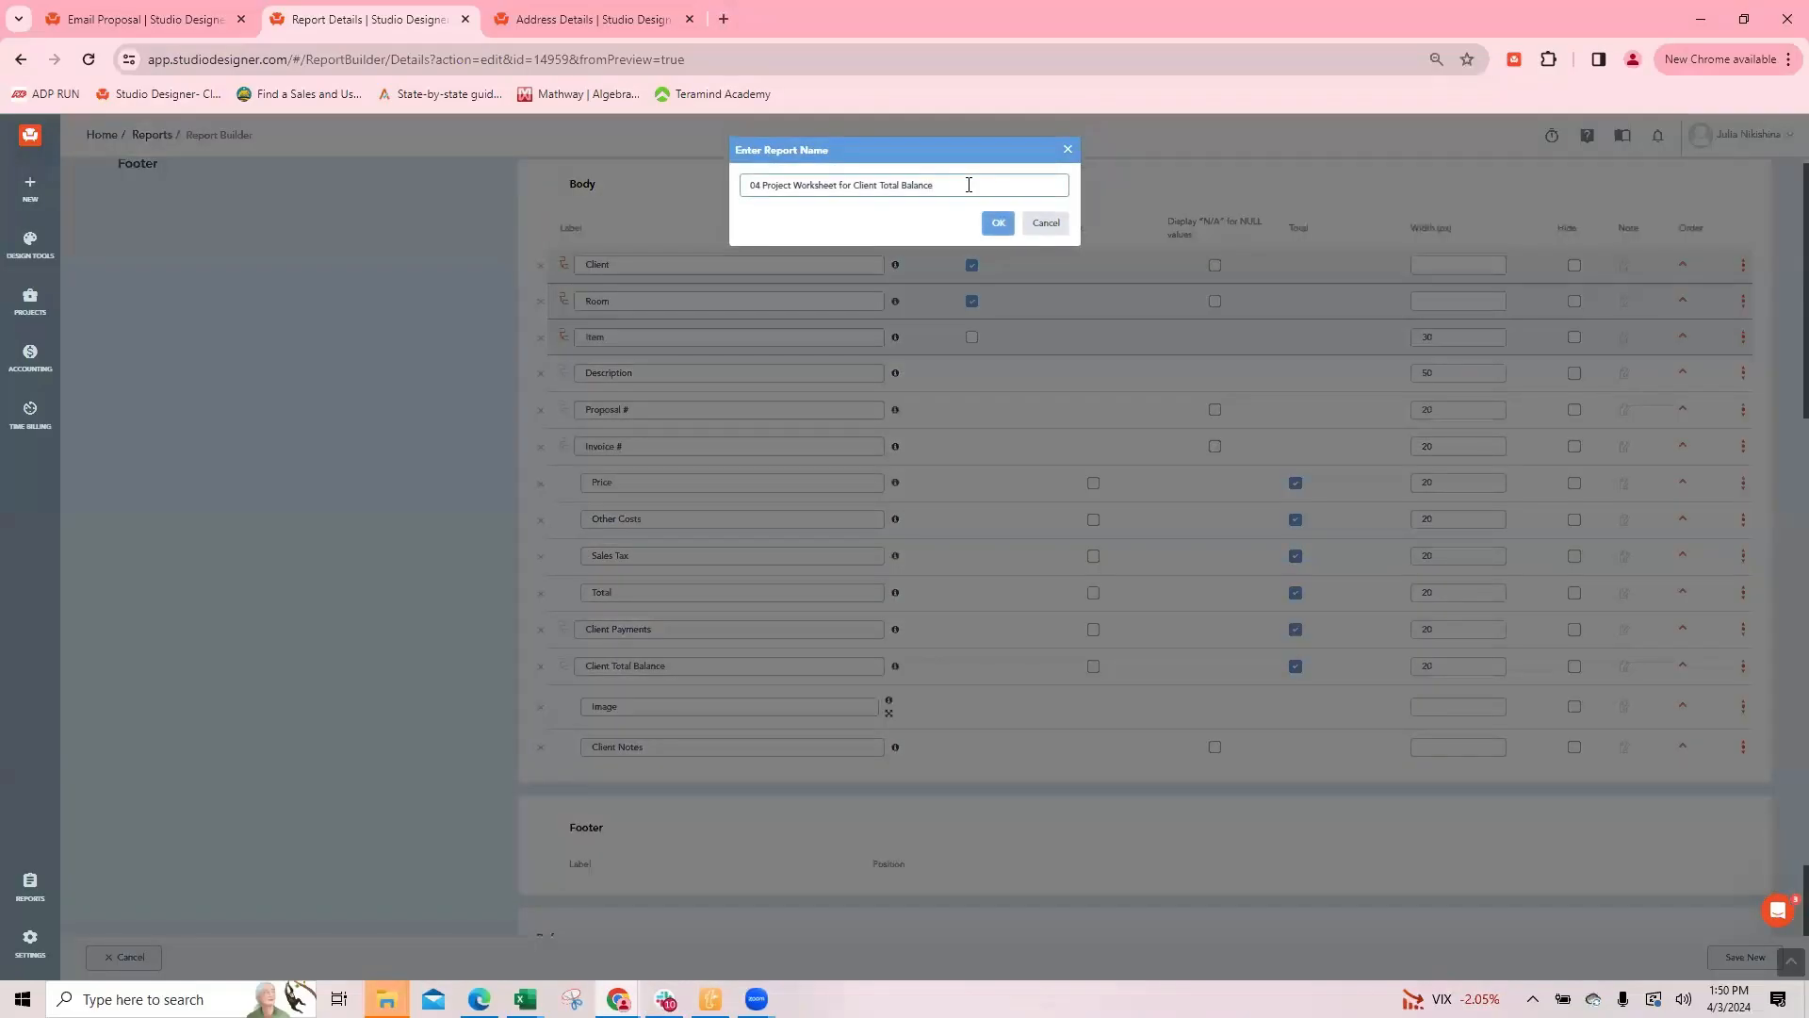
pyautogui.click(999, 224)
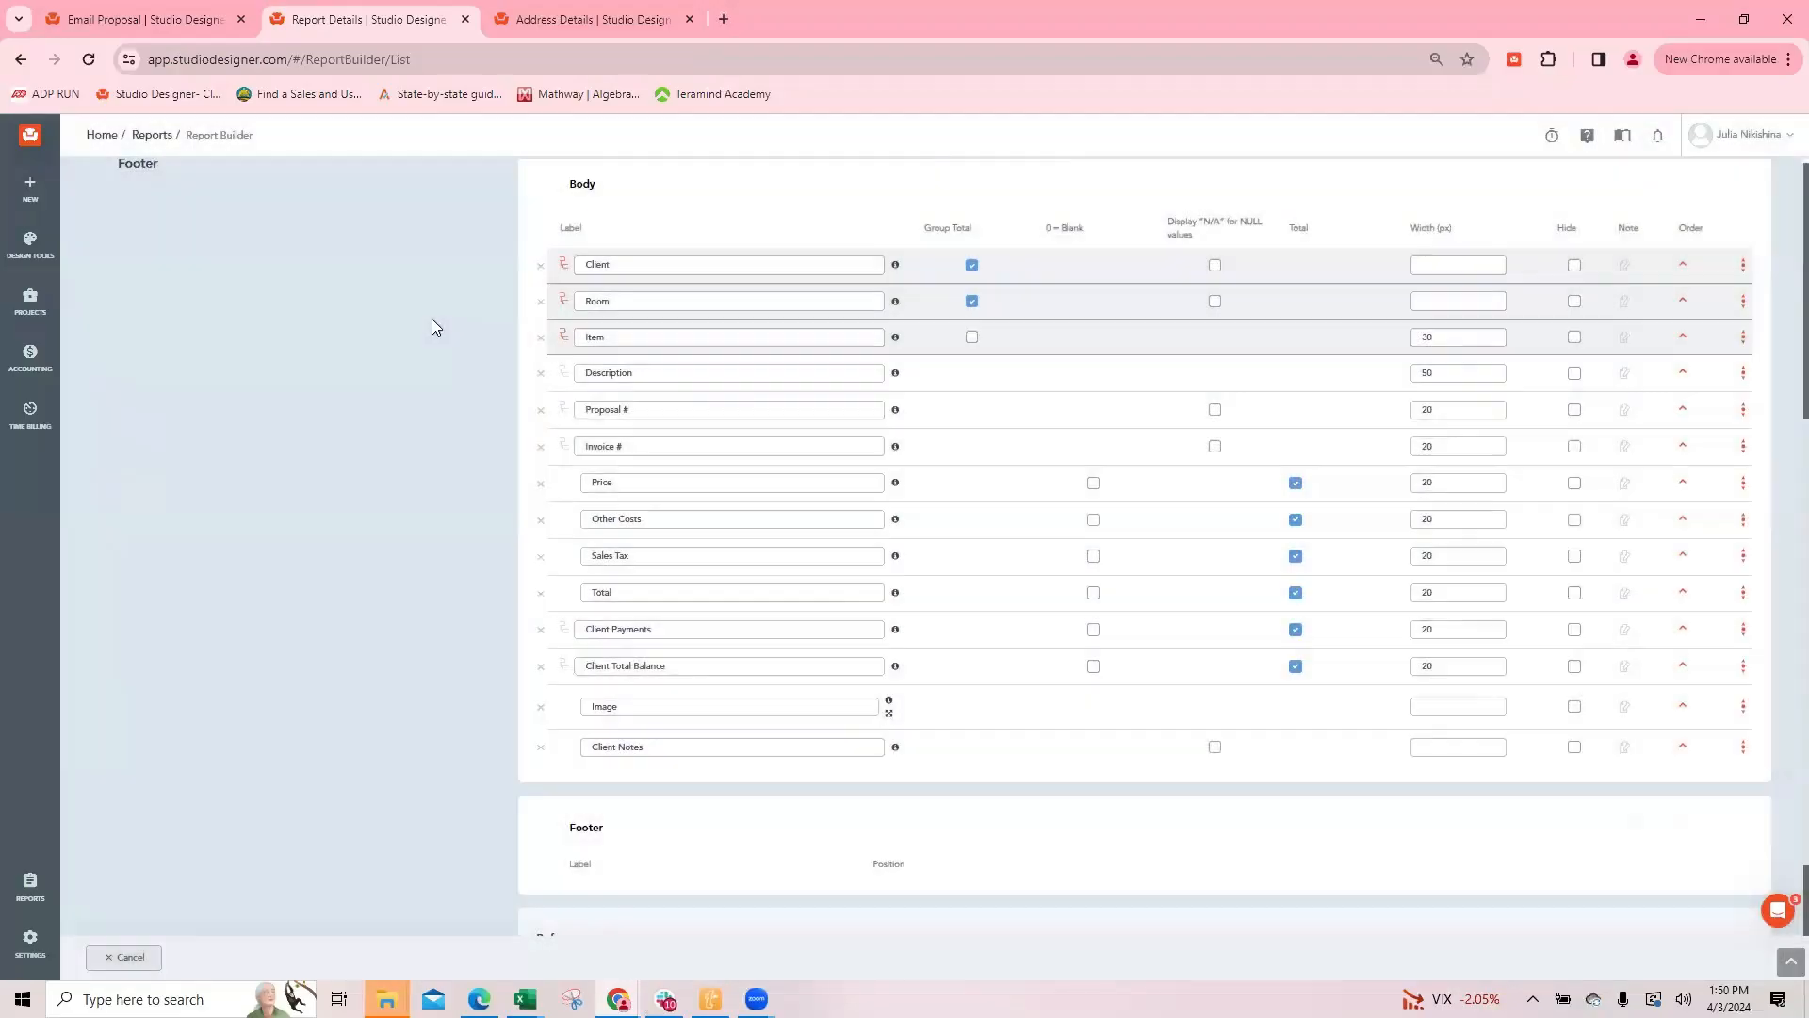
# Step: Find the new report by "jn", open it, and filter it by client 19TH ST and proposal 100528
pyautogui.doubleClick(363, 236)
pyautogui.write('jn')
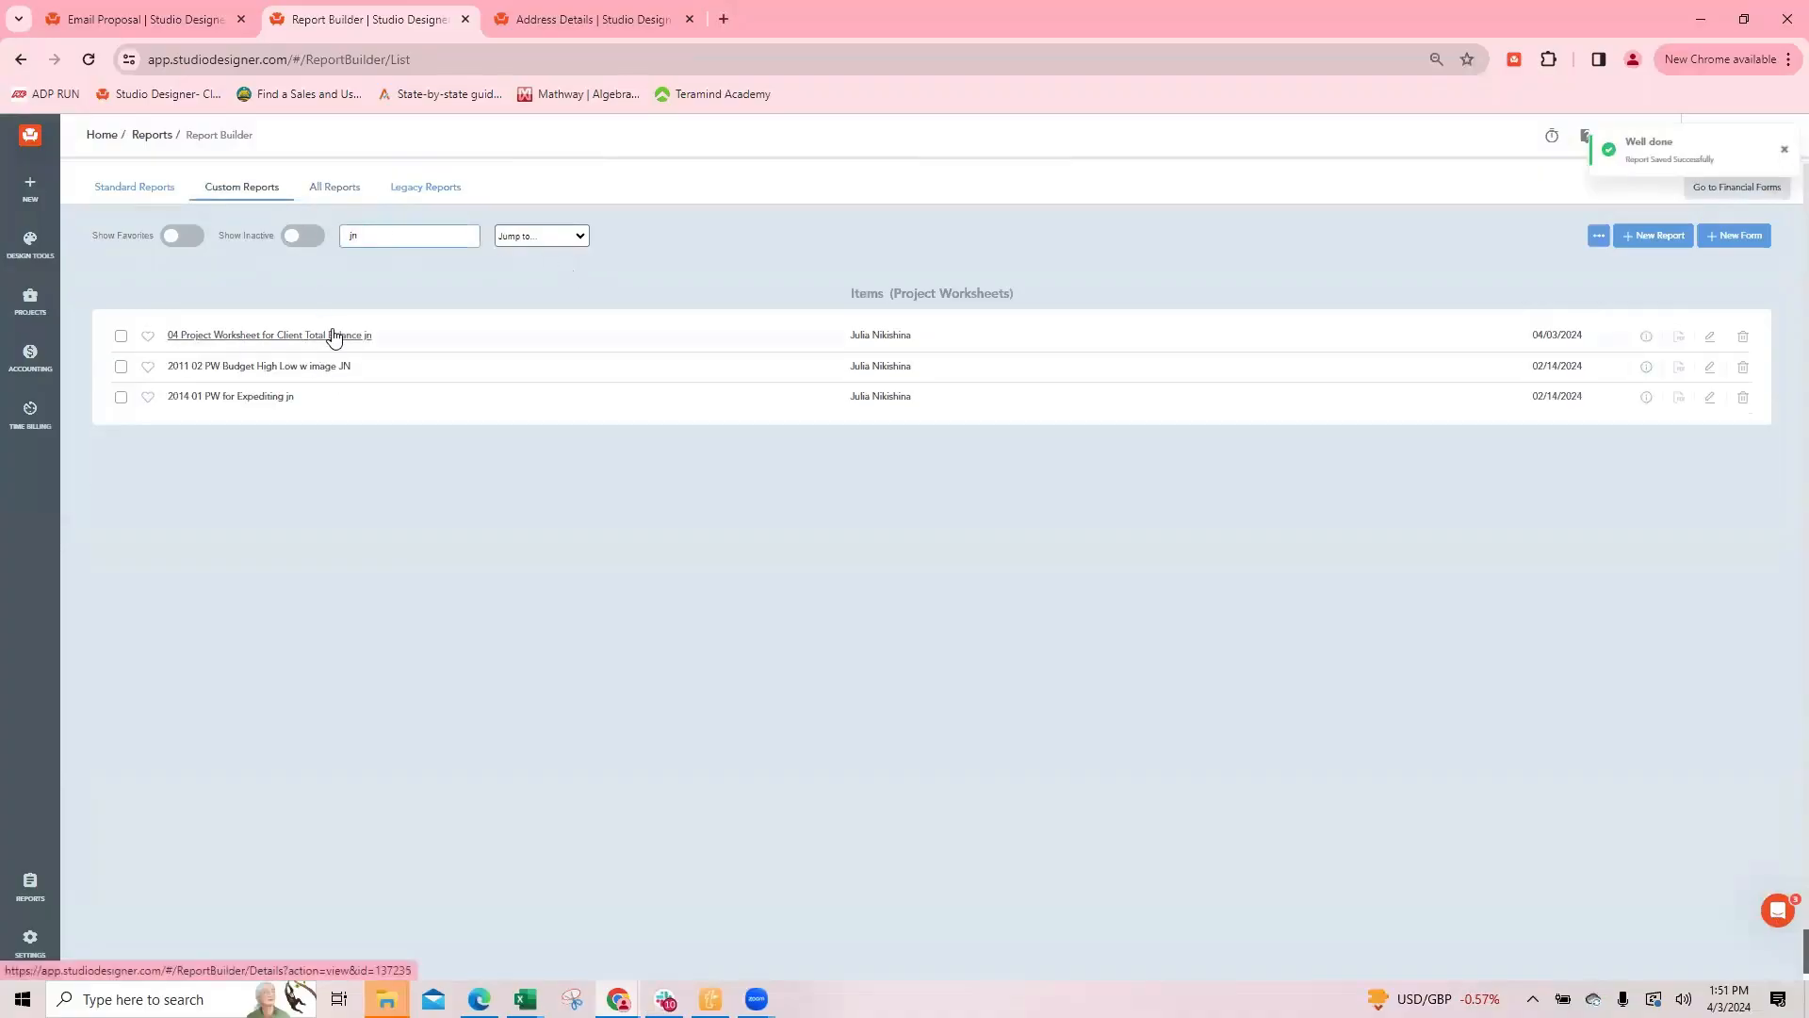
pyautogui.click(330, 336)
pyautogui.click(531, 351)
pyautogui.write('19th')
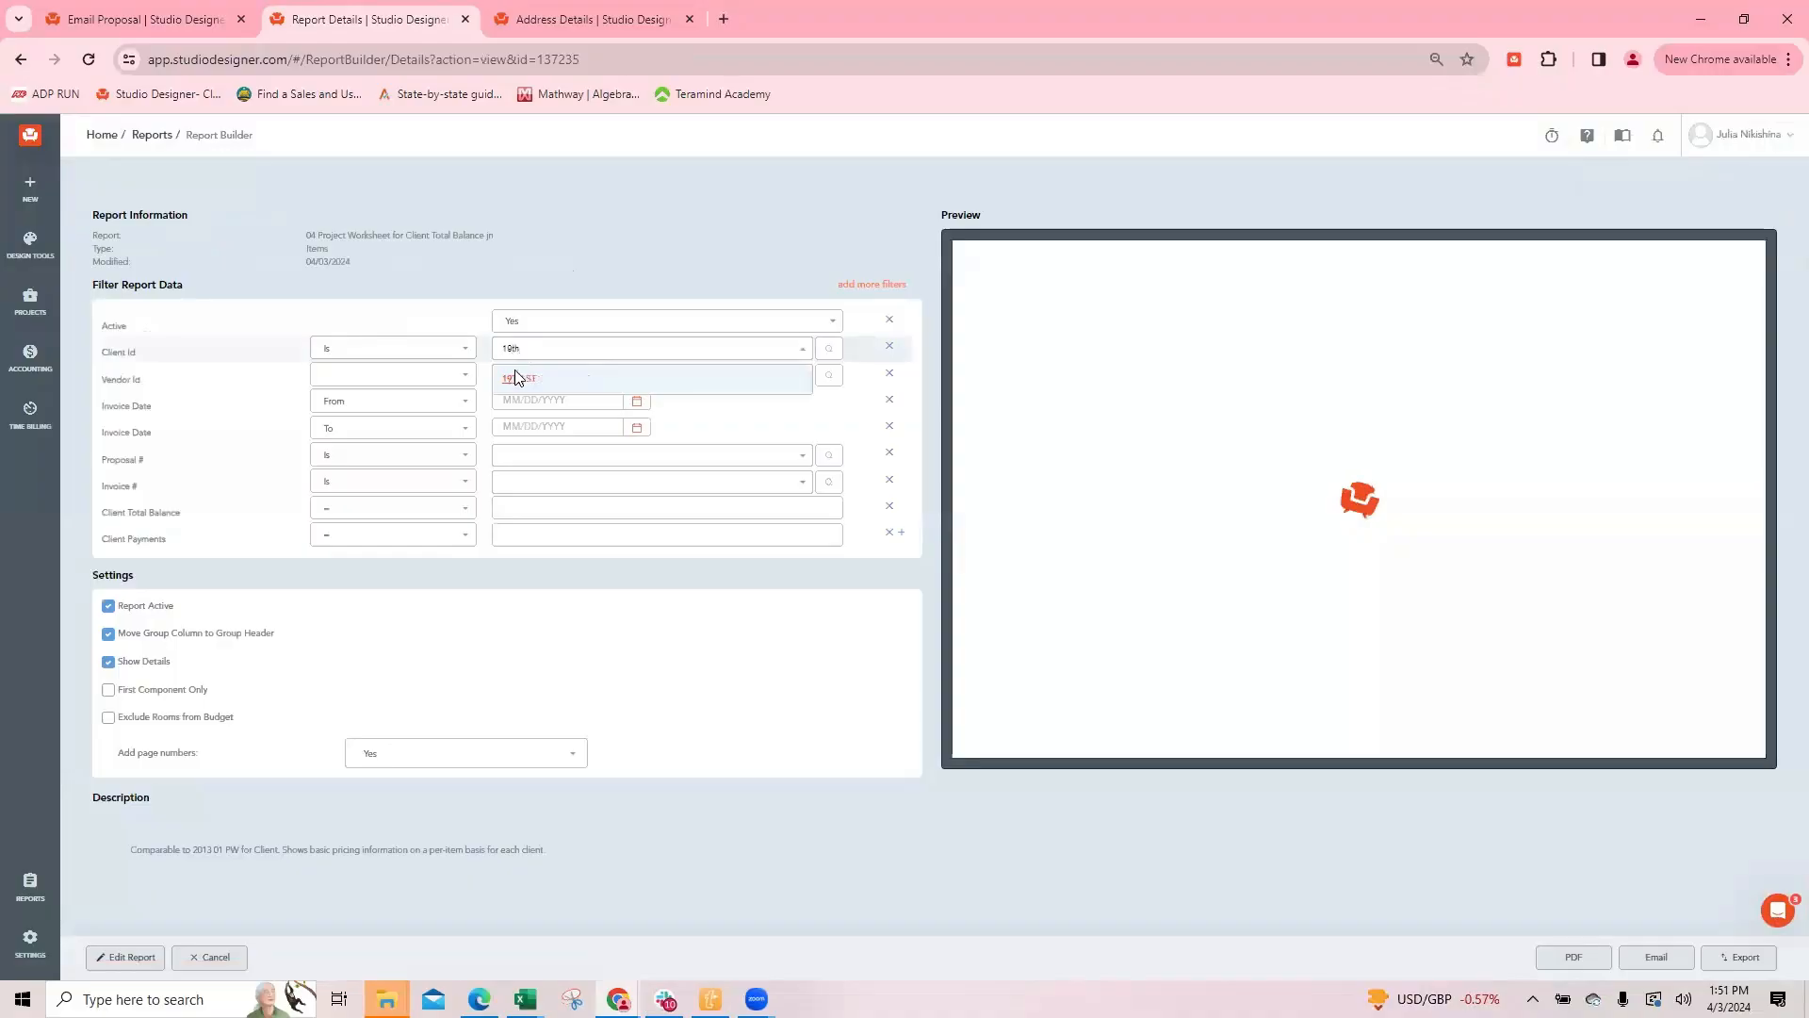
pyautogui.click(518, 377)
pyautogui.click(534, 456)
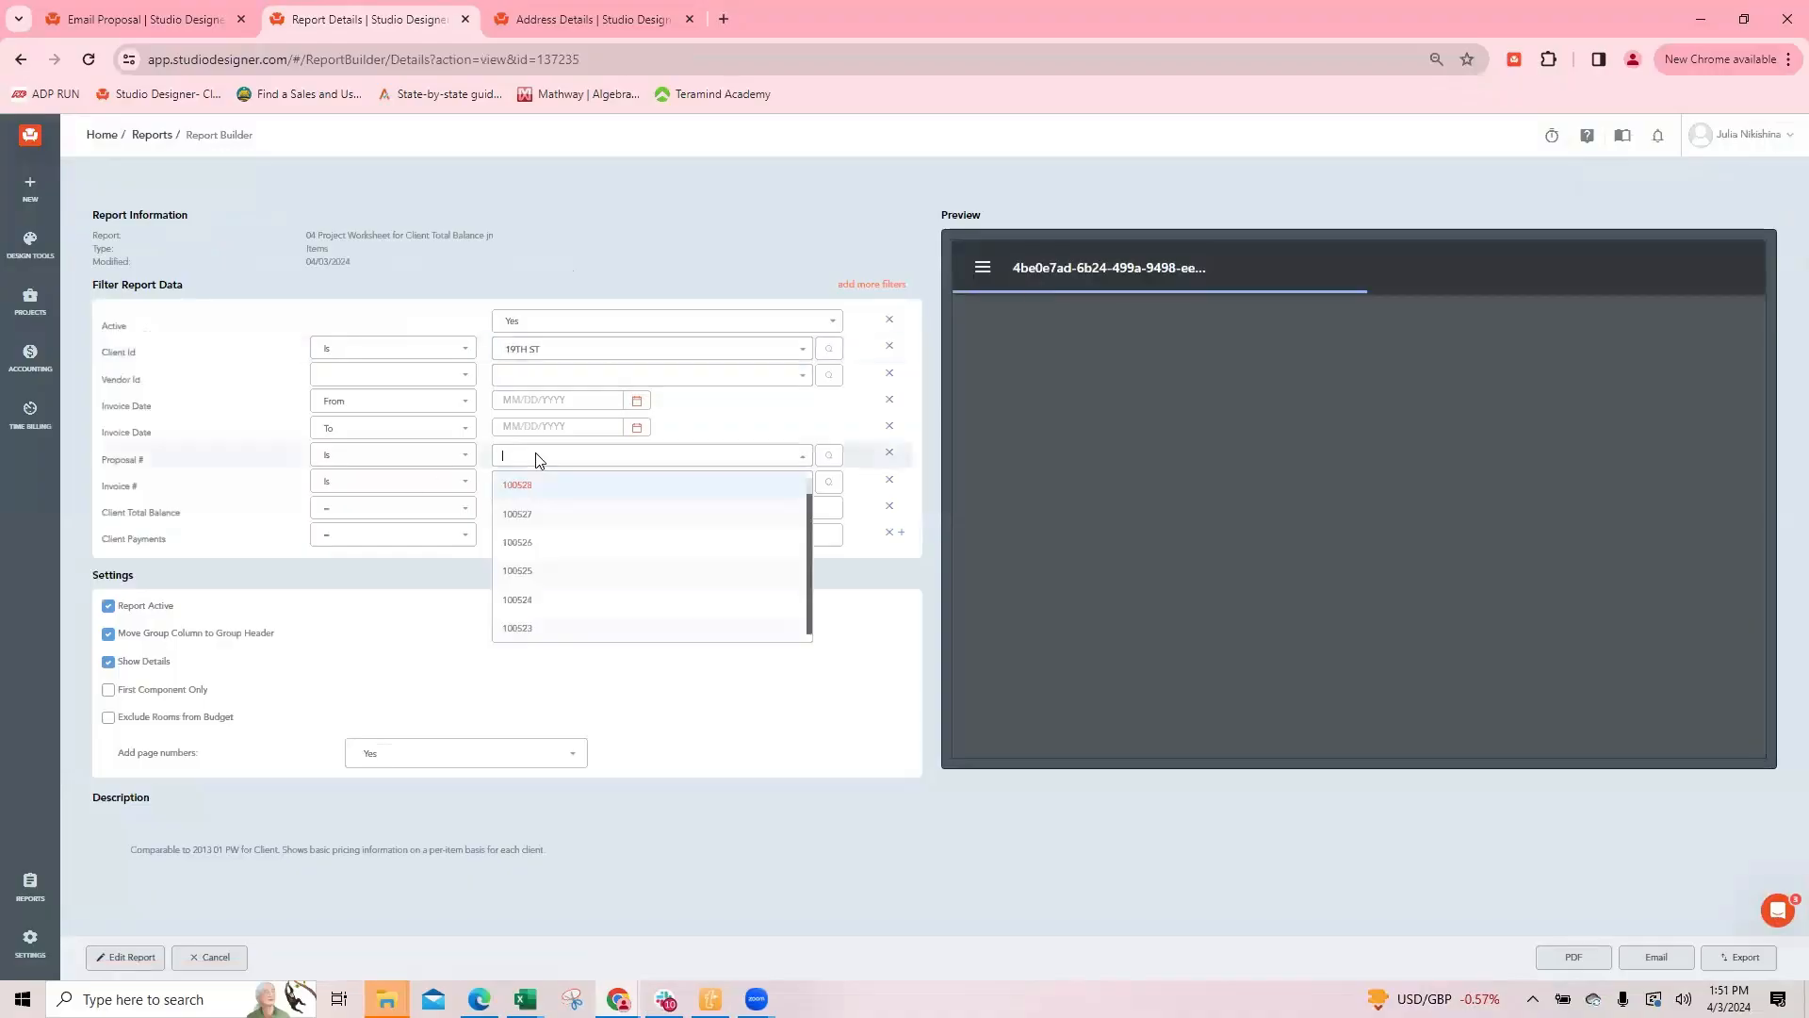
pyautogui.click(552, 500)
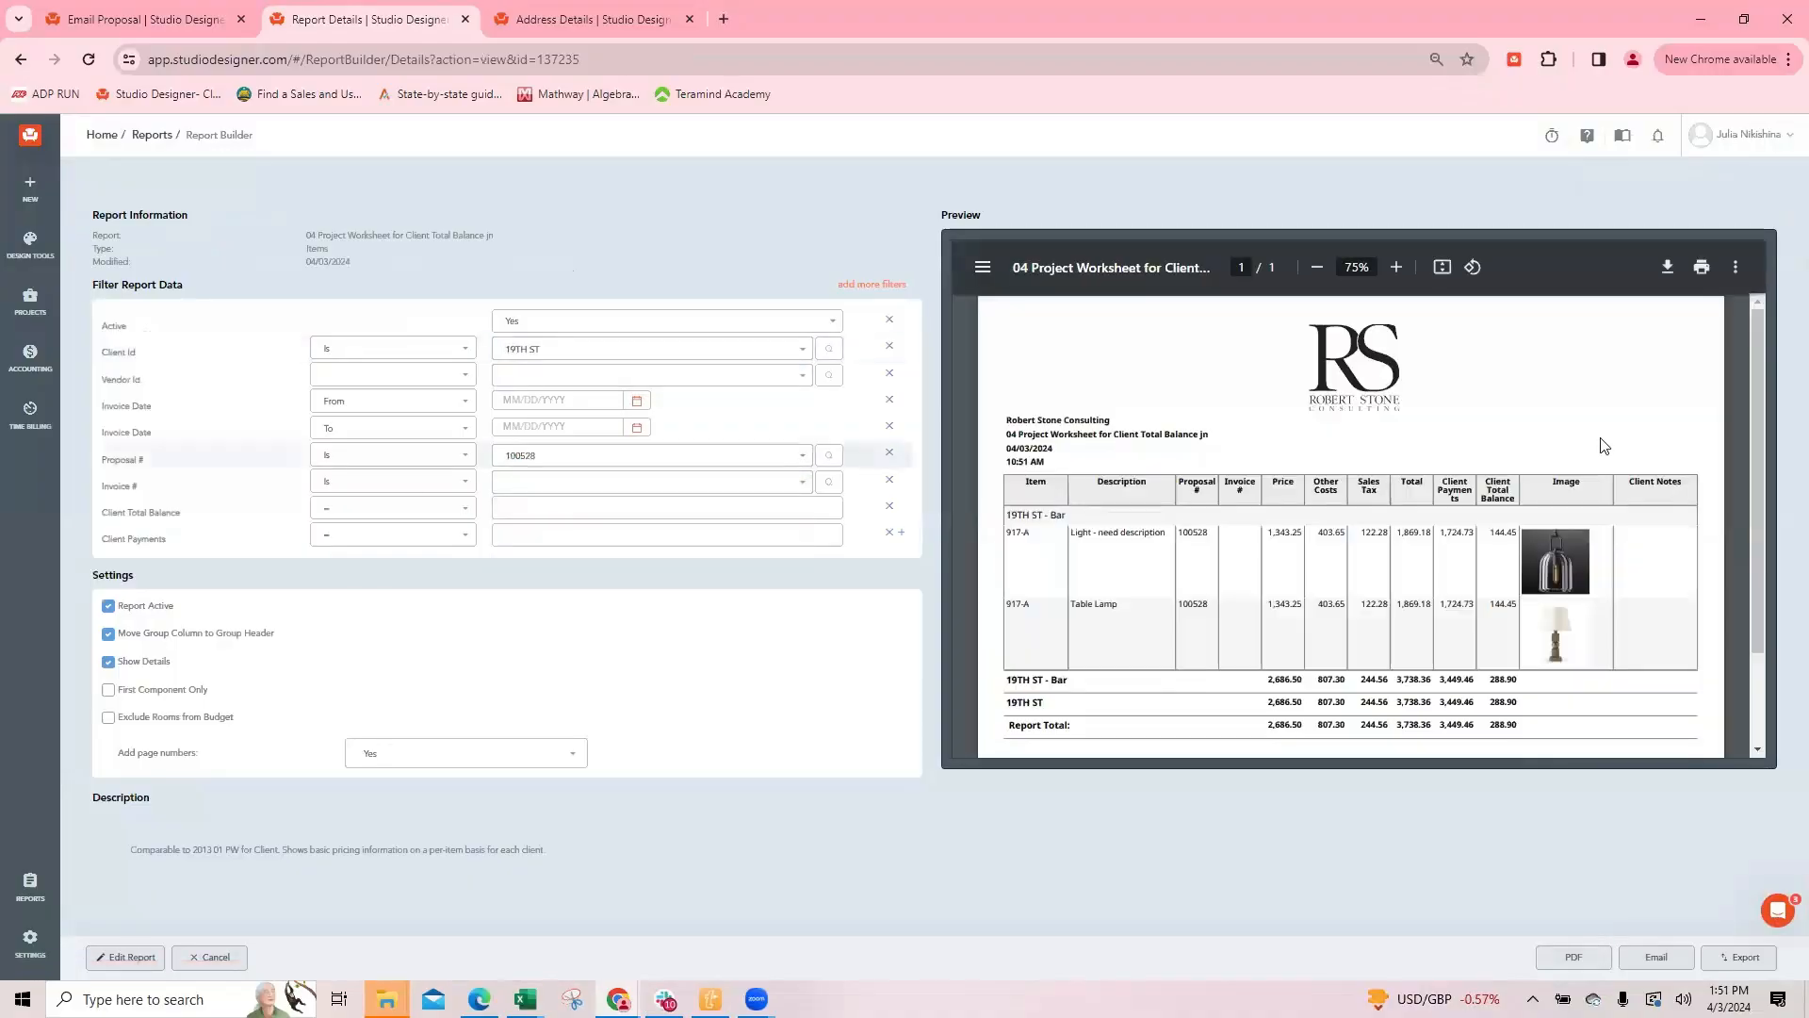
# Step: Leave the proposal preview and check the saved notes of the pendant light and Table Lamp items
pyautogui.click(156, 19)
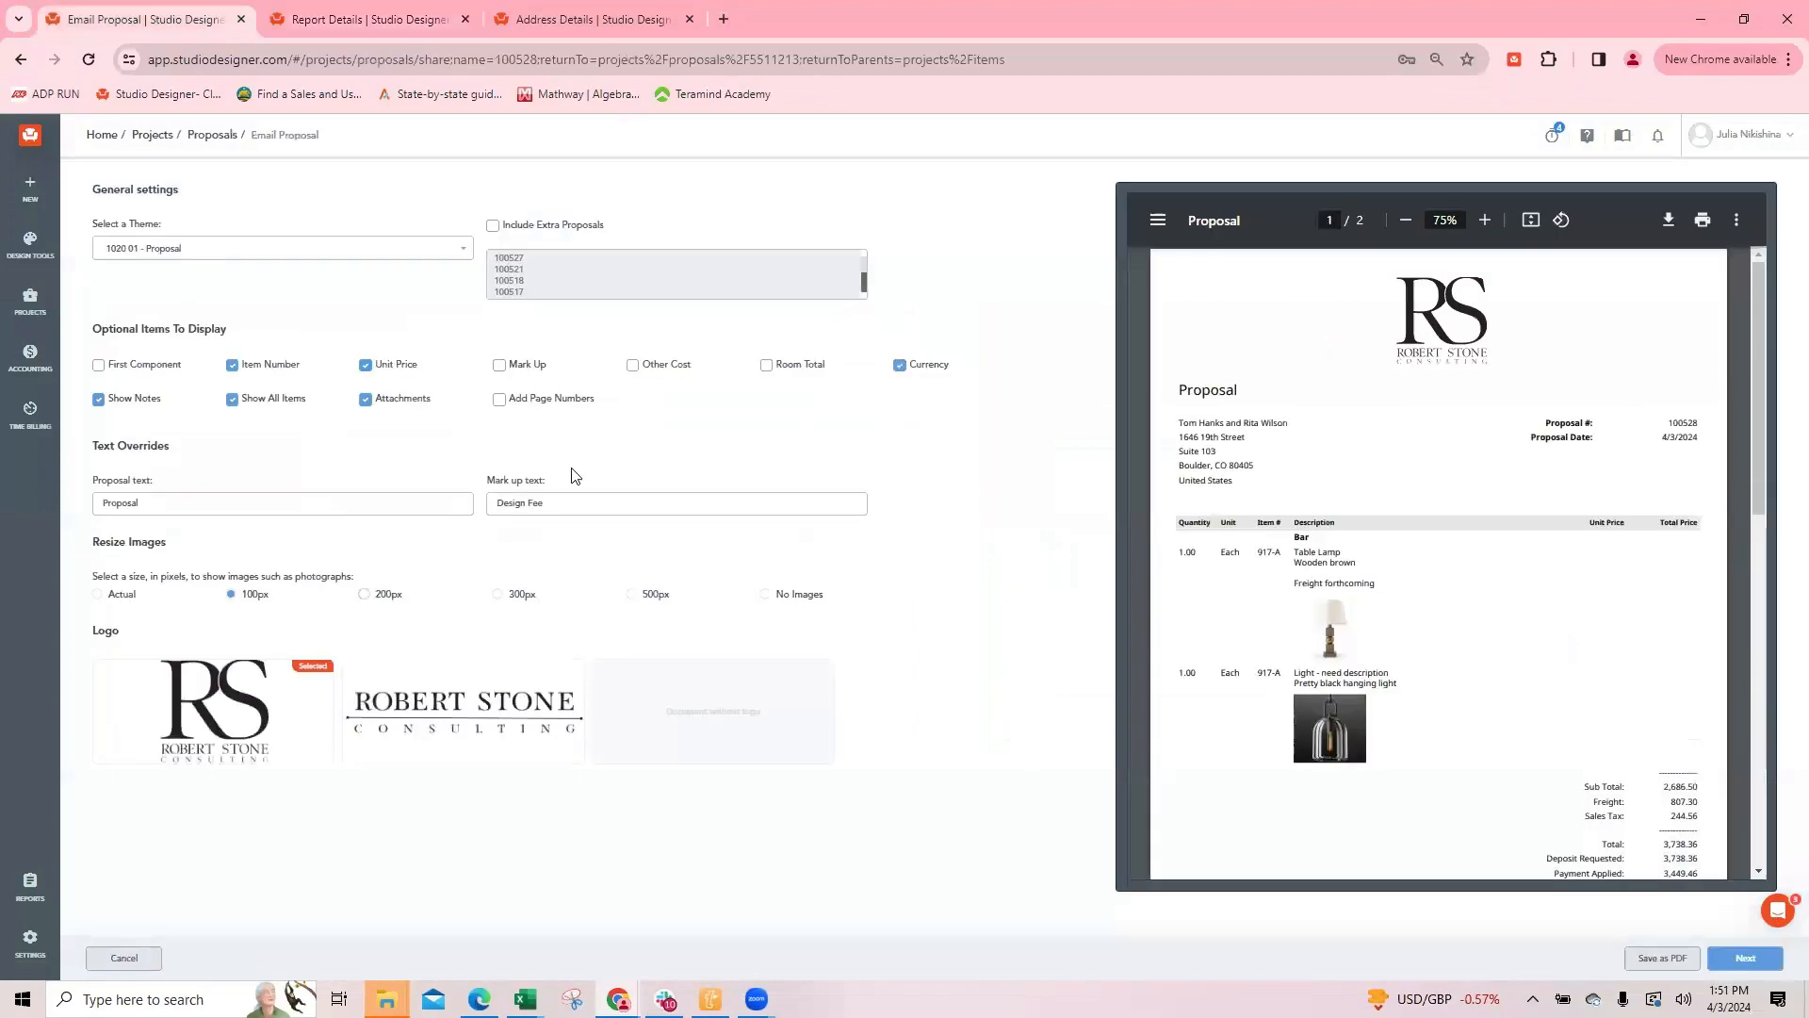
pyautogui.click(124, 957)
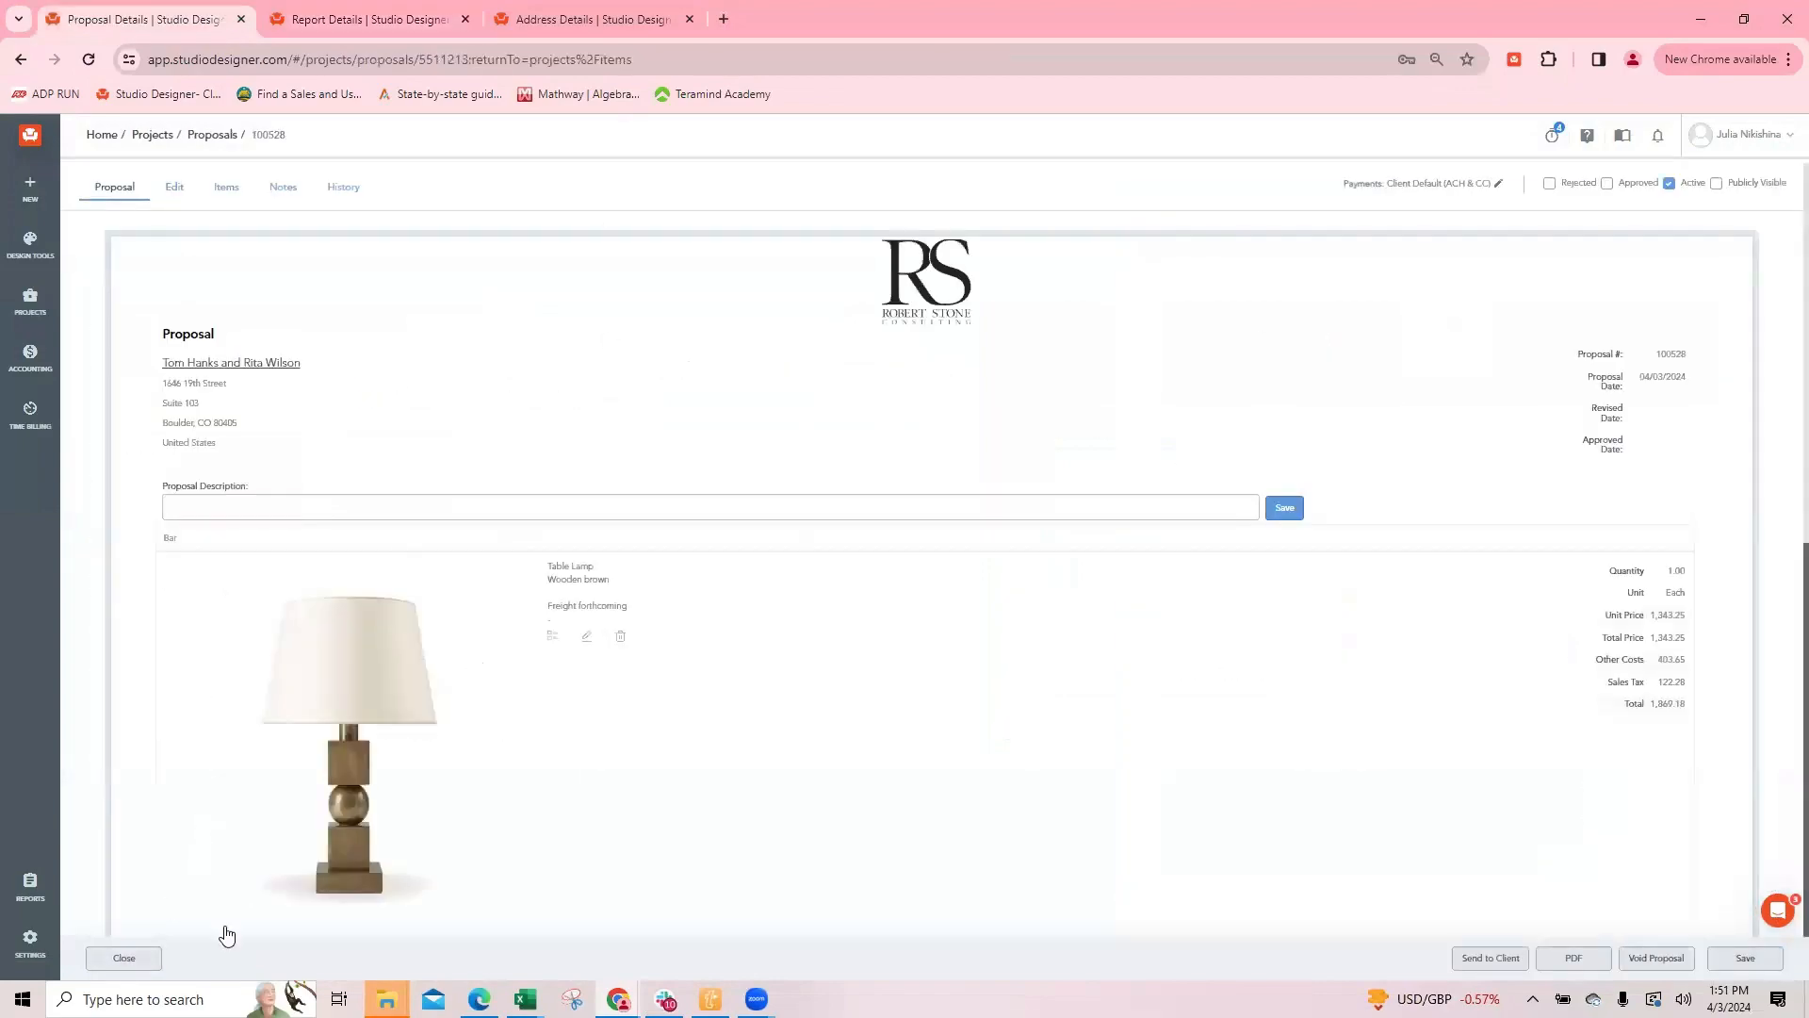
pyautogui.click(123, 957)
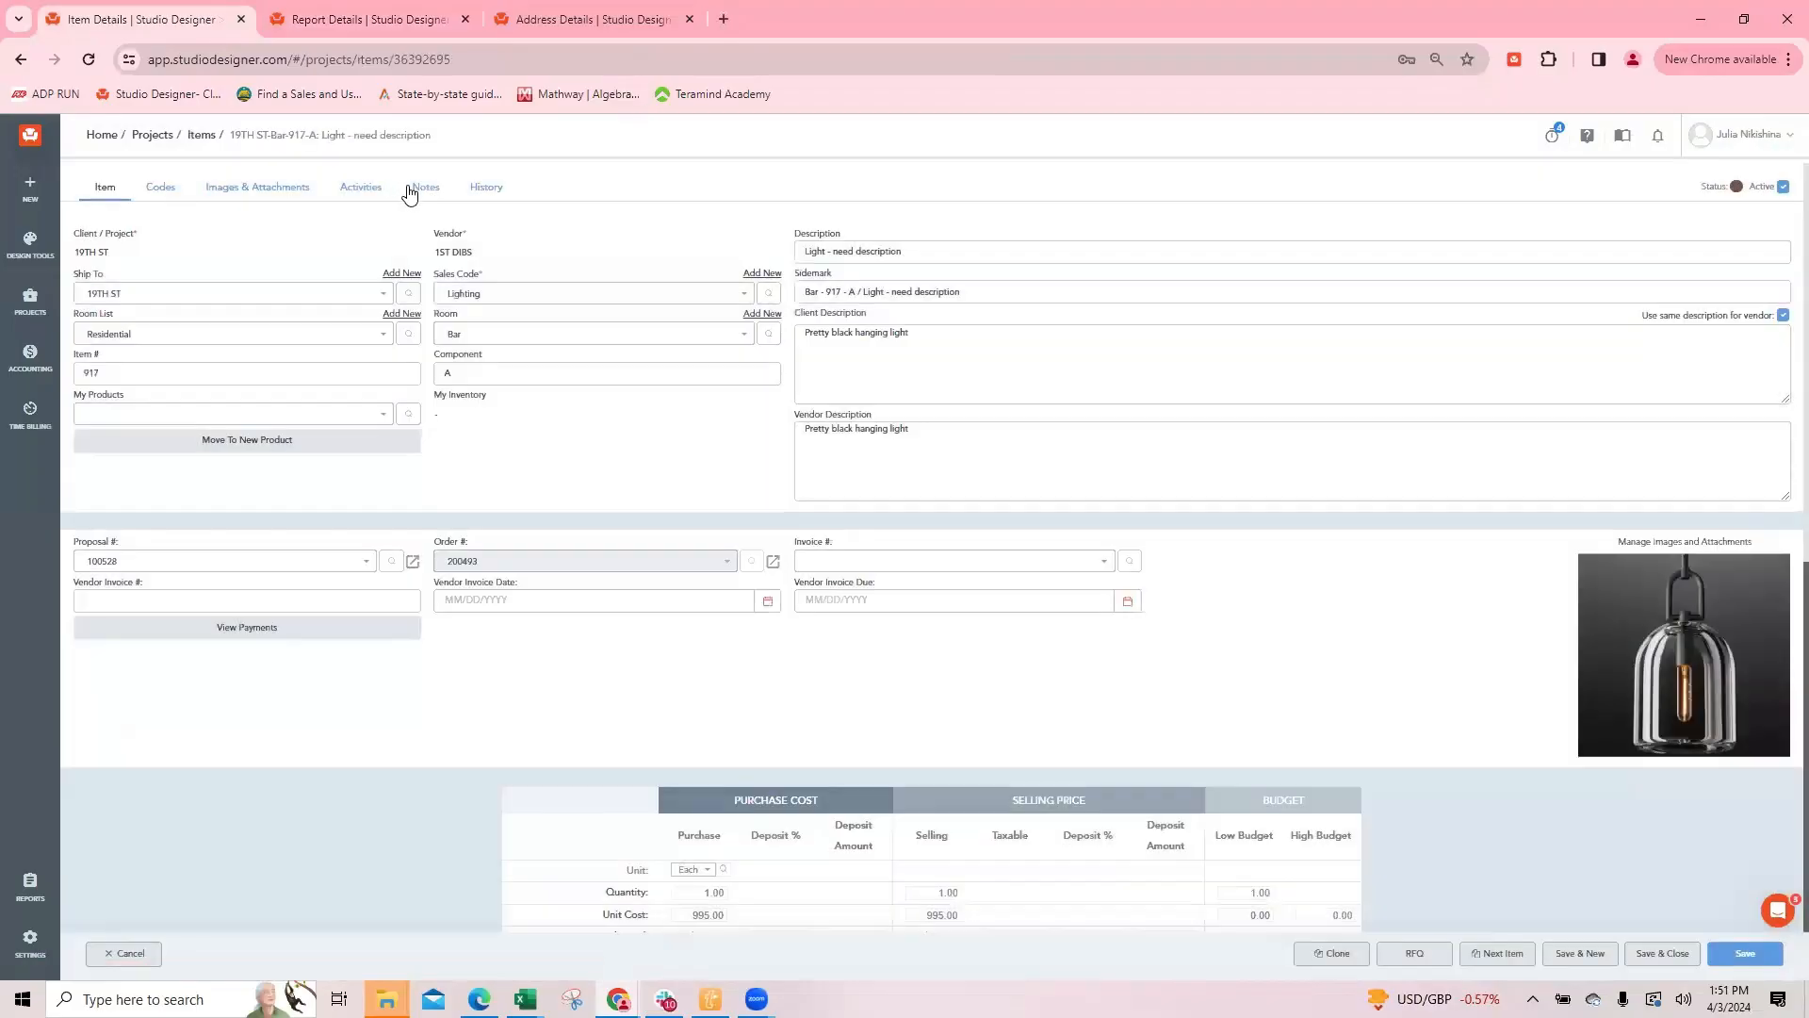
pyautogui.click(426, 187)
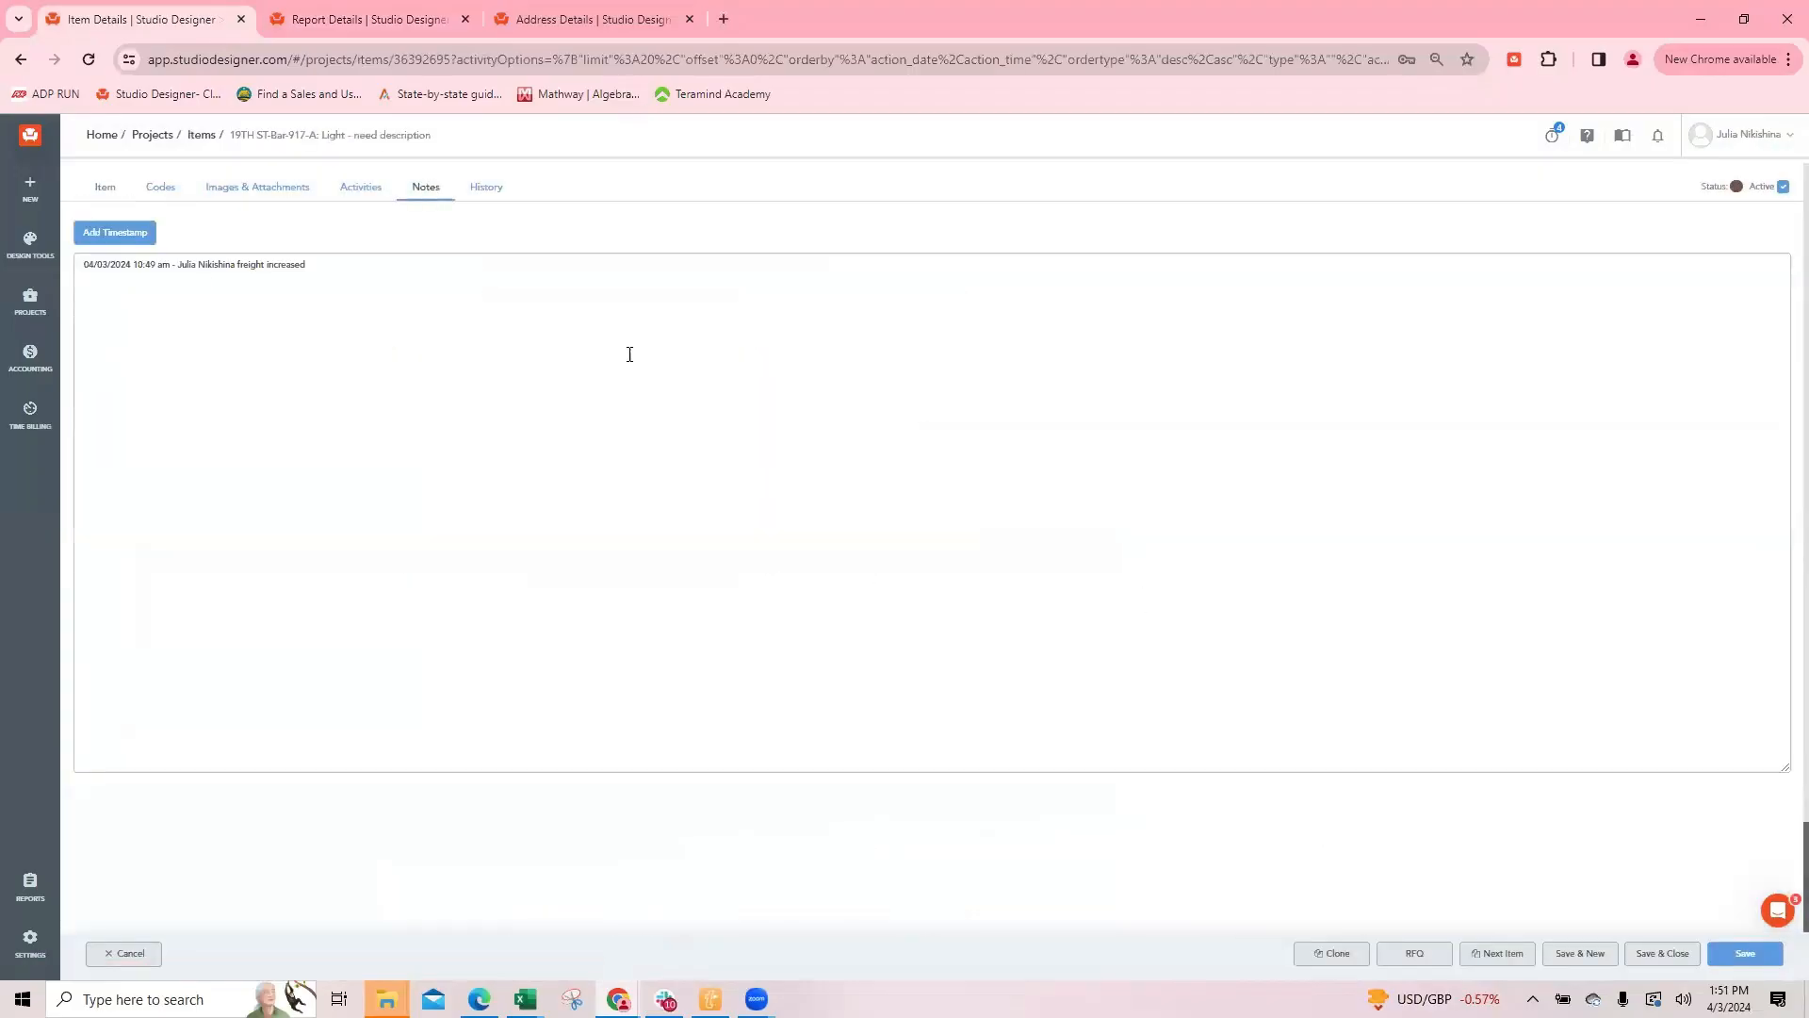
pyautogui.click(1661, 954)
pyautogui.click(284, 723)
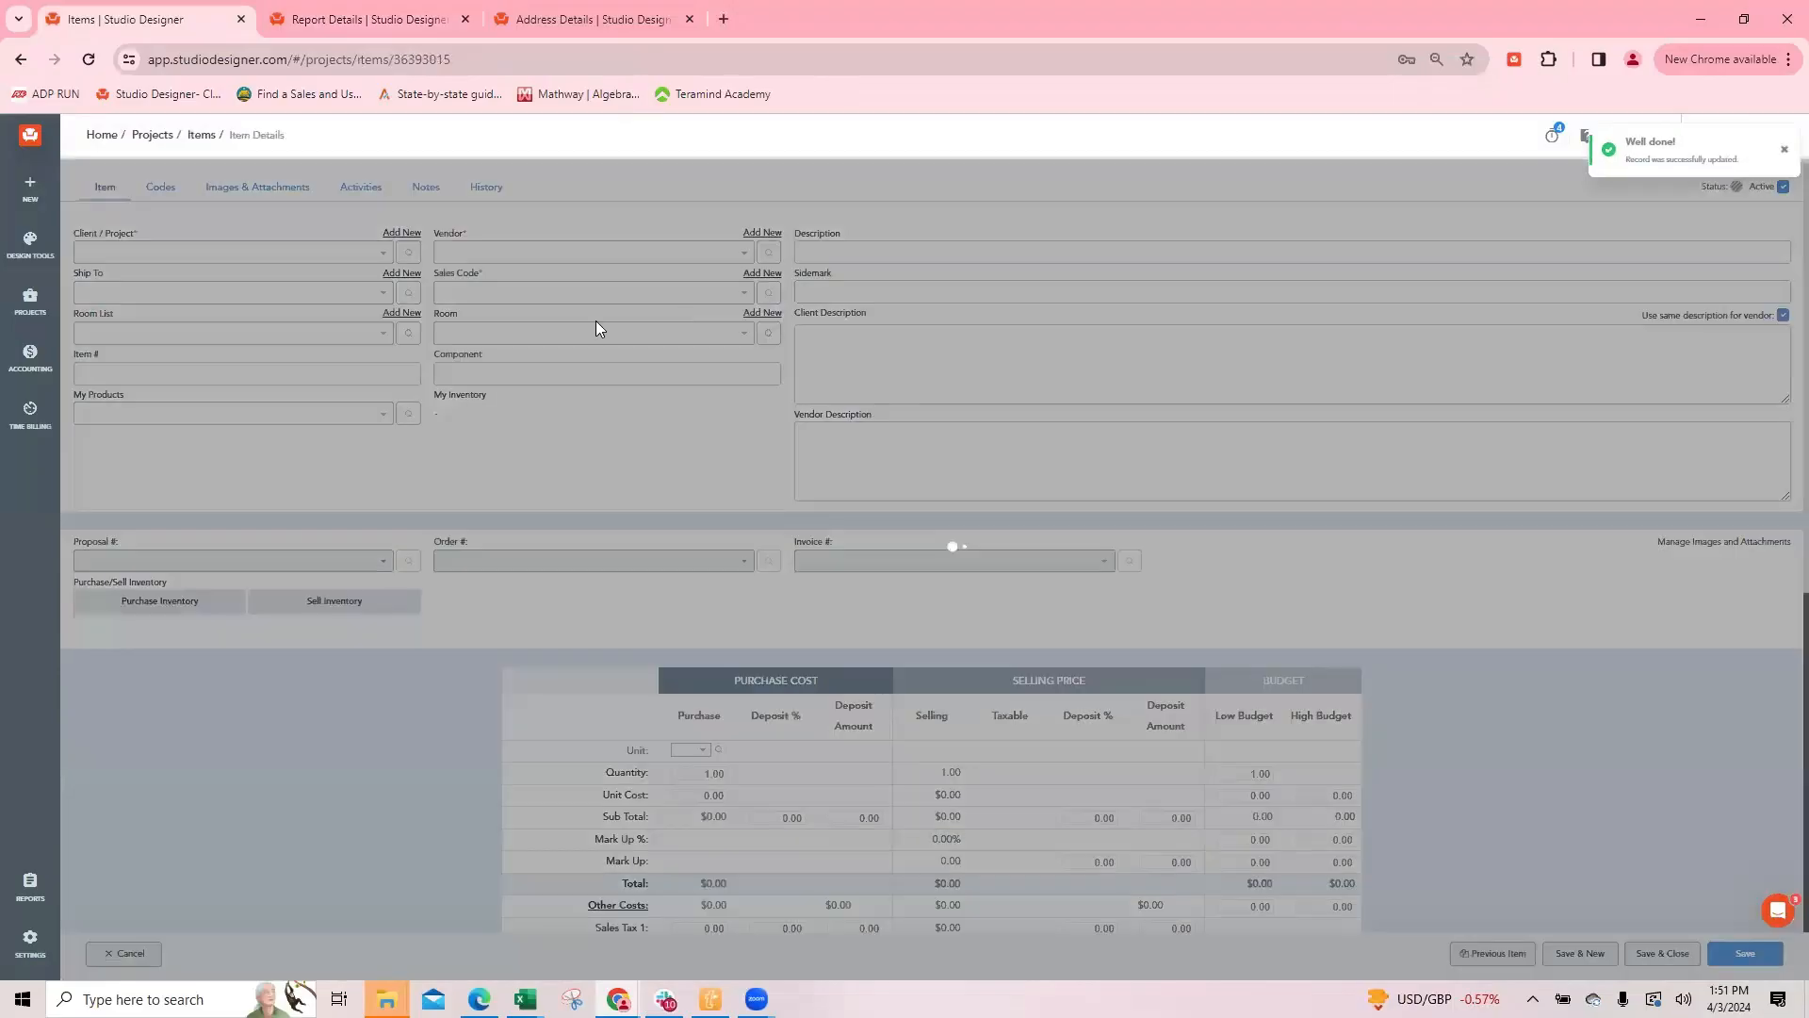
pyautogui.click(426, 186)
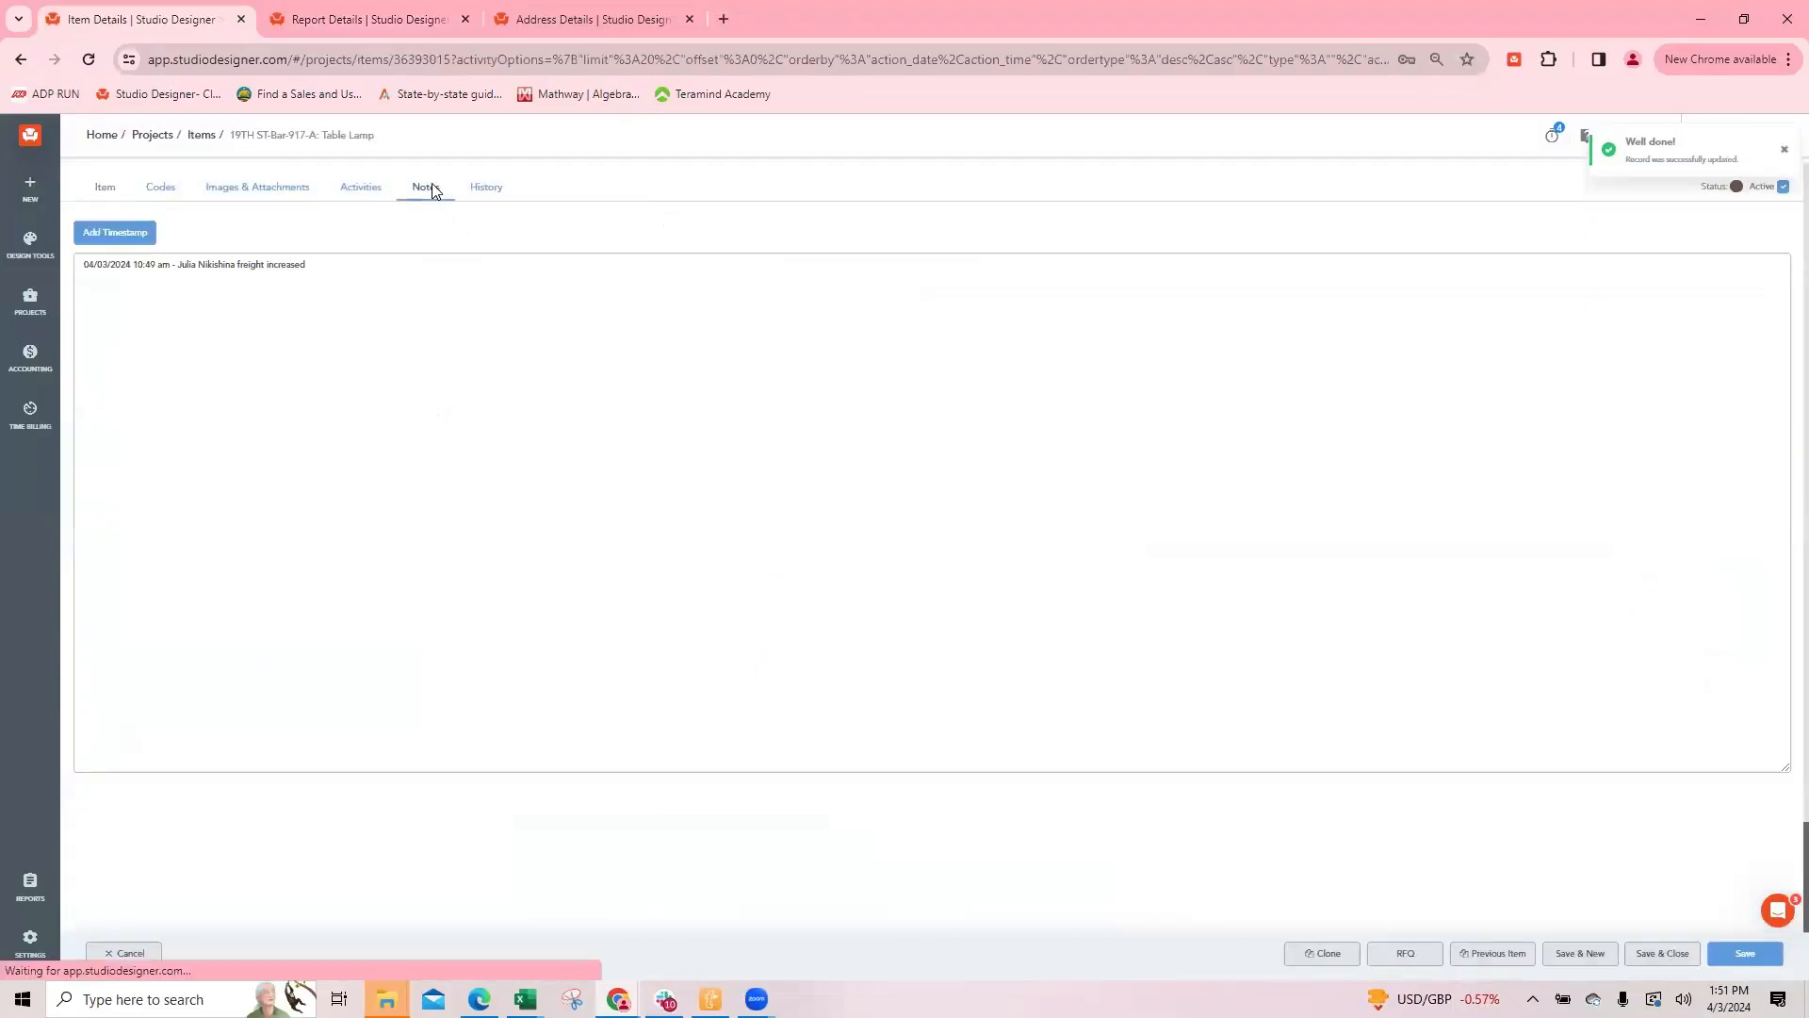
# Step: Open the client total balance worksheet report for editing and add the item's Notes field from Item Description to its body
pyautogui.click(383, 21)
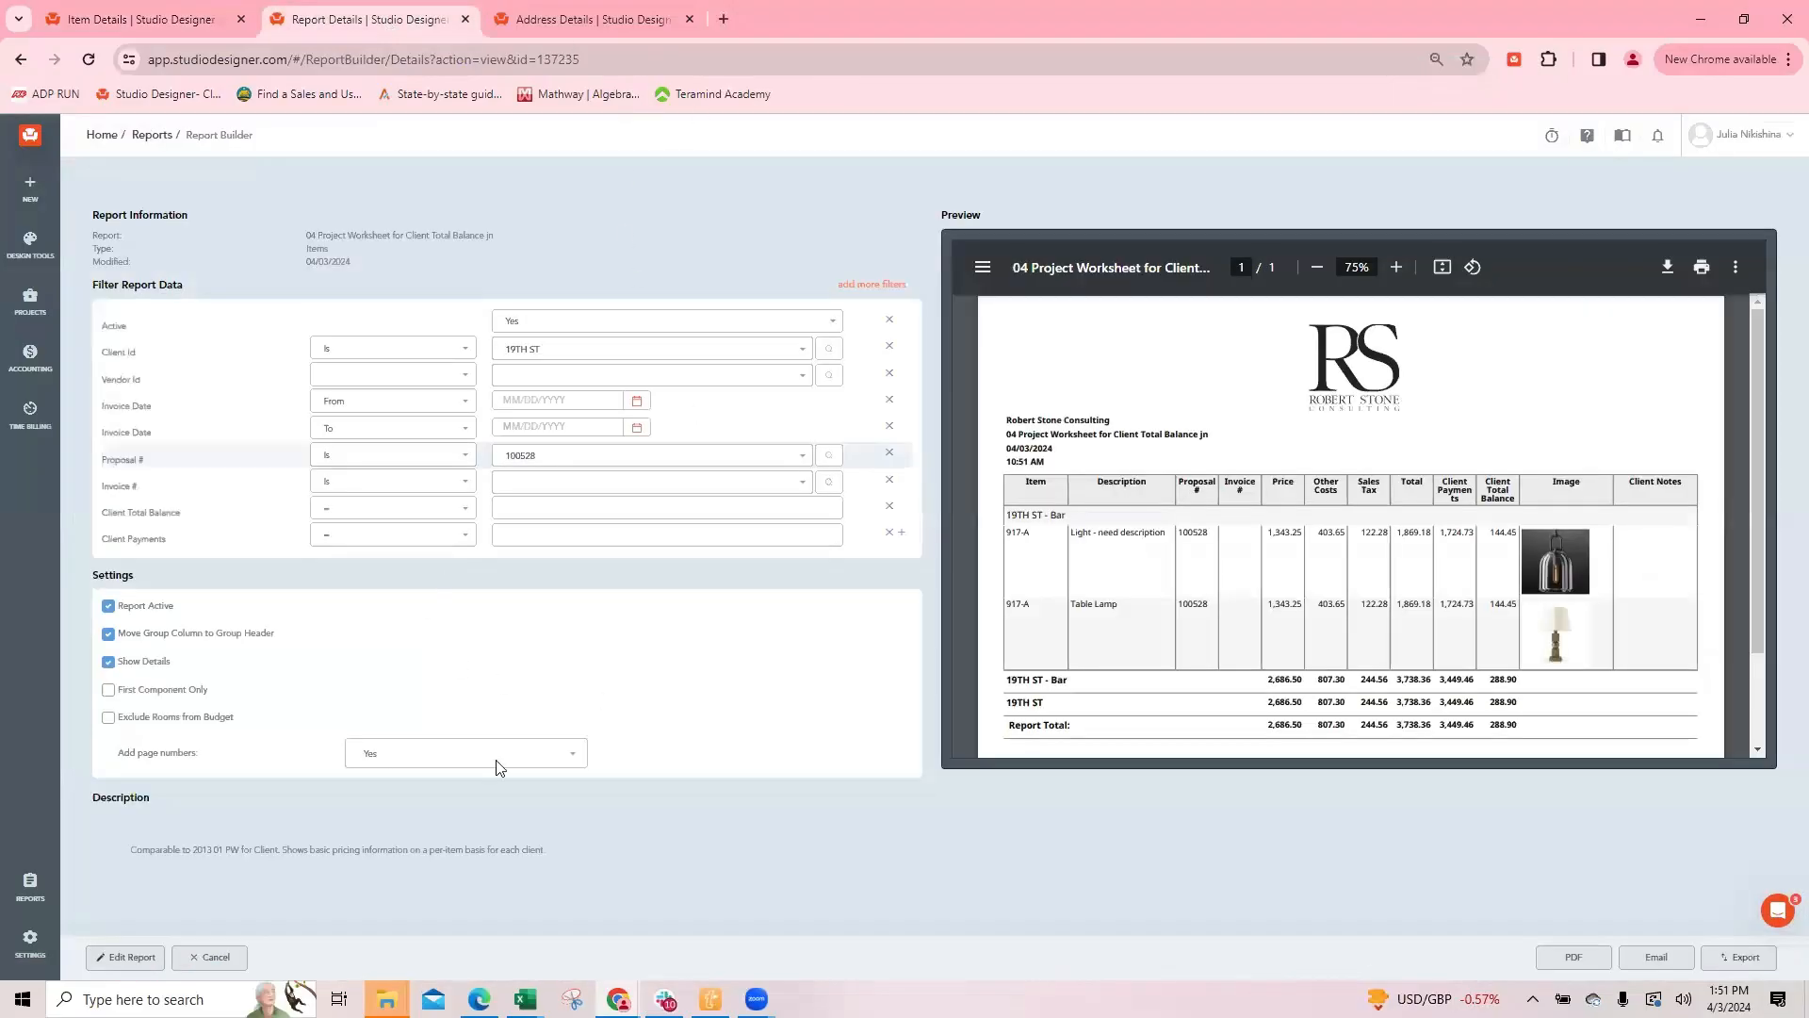
pyautogui.click(123, 958)
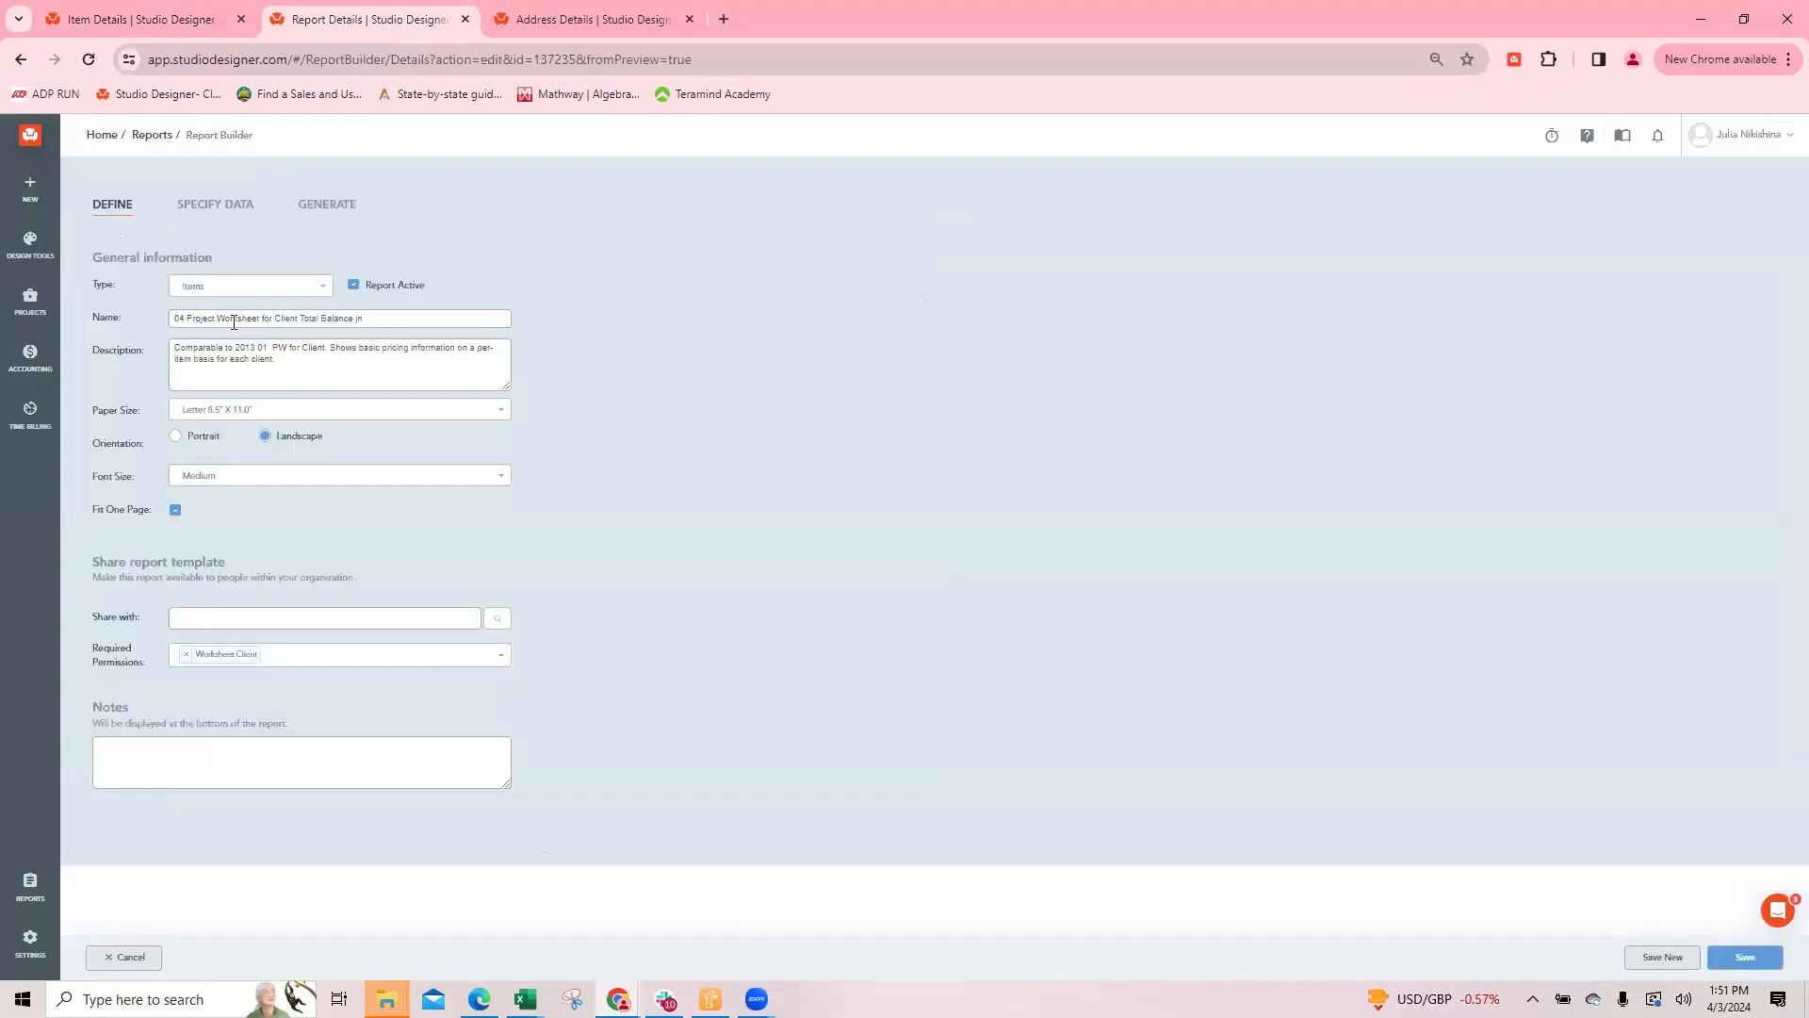
pyautogui.click(230, 205)
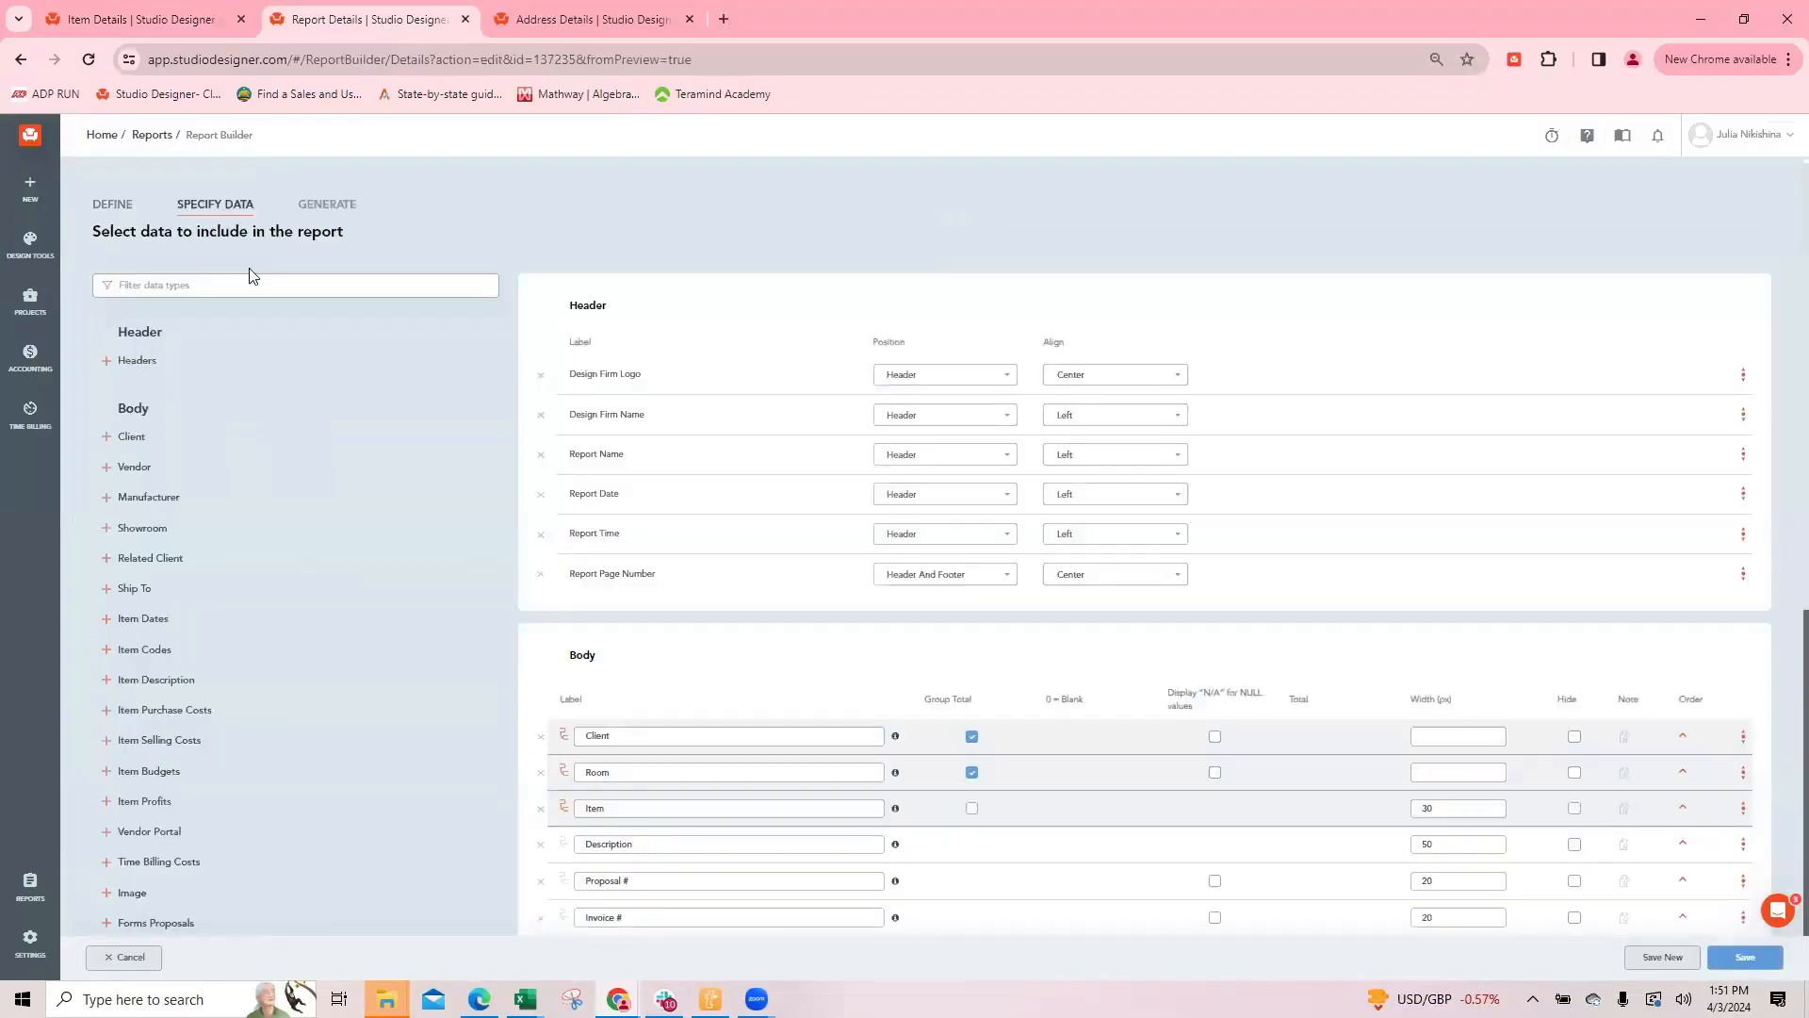
pyautogui.click(199, 287)
pyautogui.write('notes')
pyautogui.click(132, 405)
pyautogui.click(134, 434)
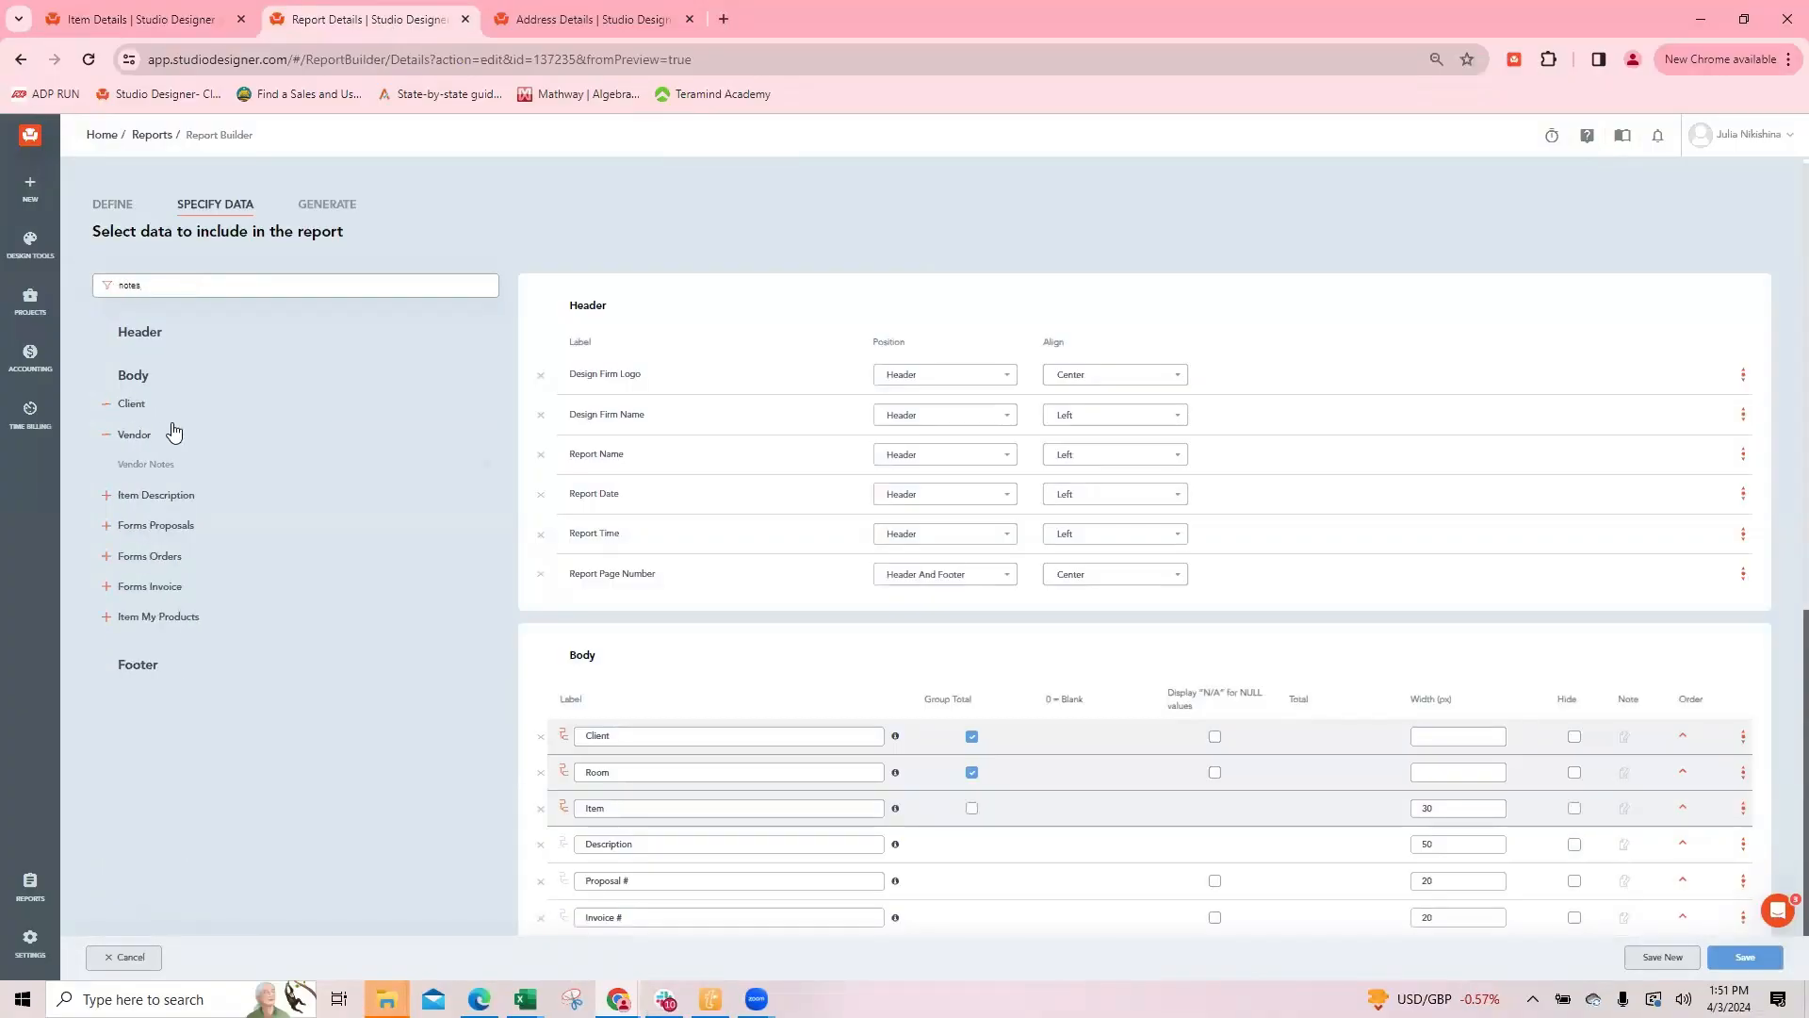
pyautogui.click(185, 496)
pyautogui.click(115, 526)
# Step: Remove the Client Notes field from the report body and save the report
pyautogui.scroll(-6, 881, 716)
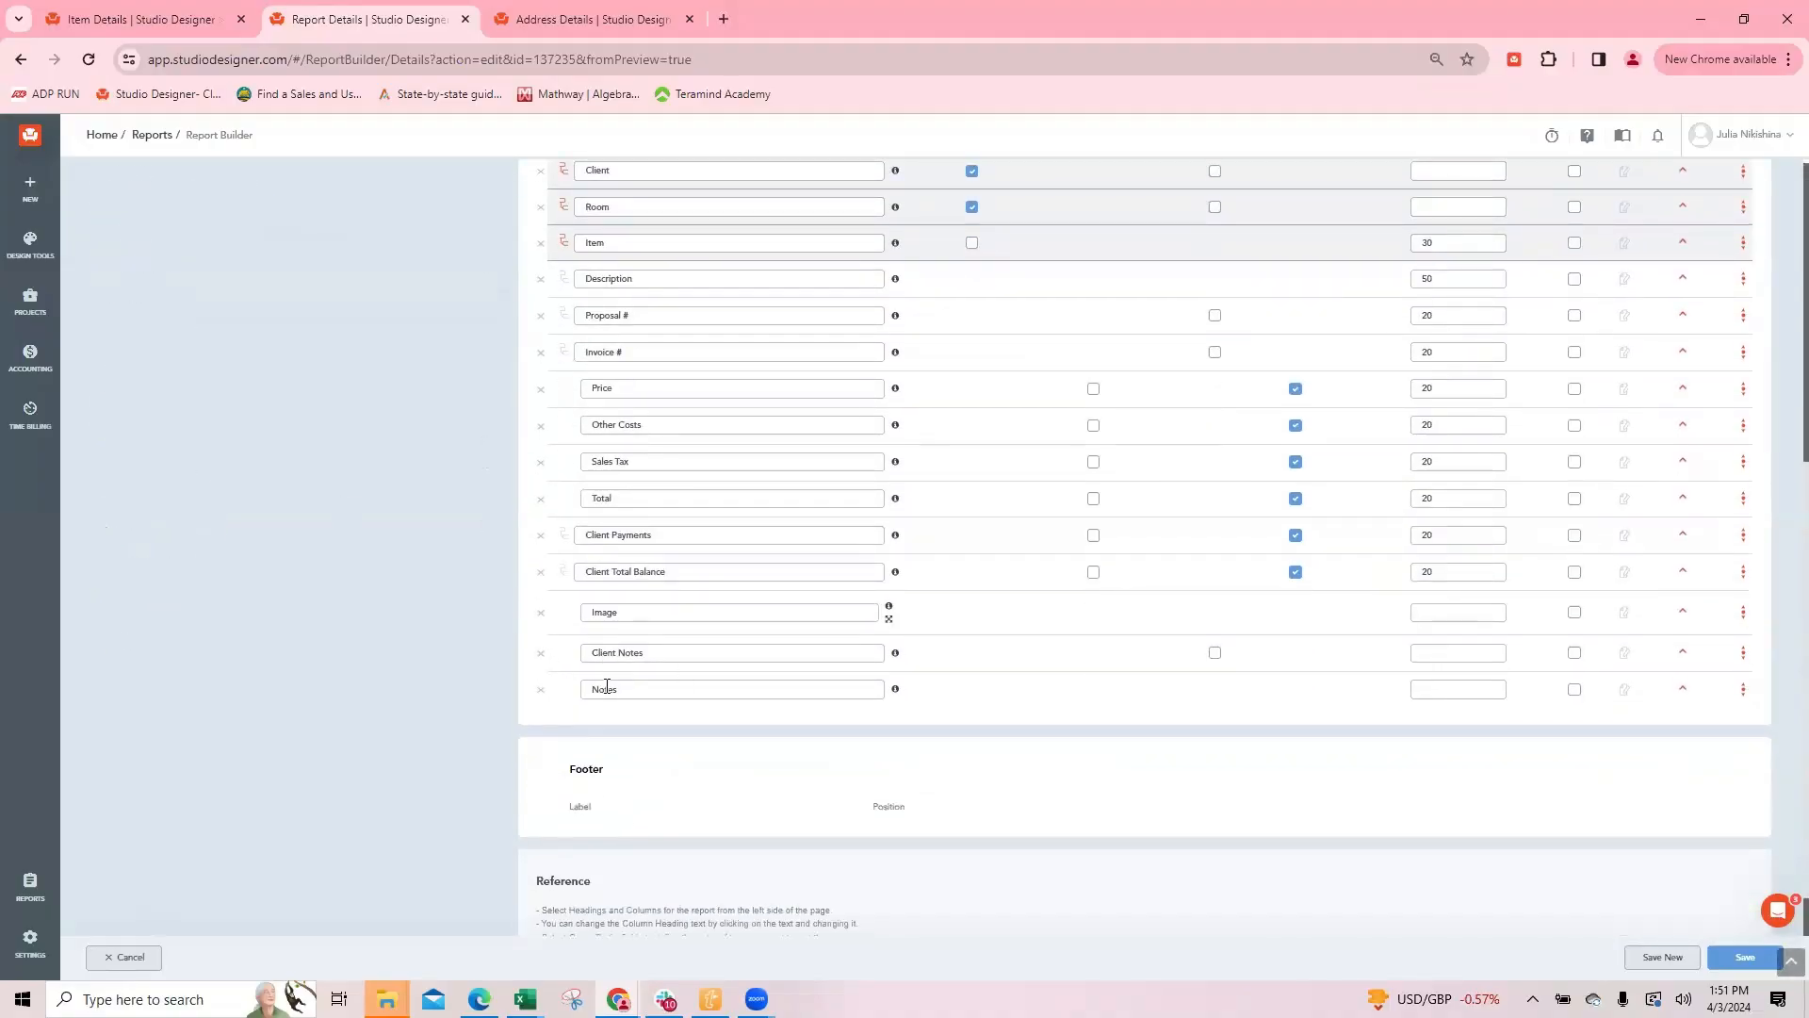
pyautogui.click(542, 663)
pyautogui.scroll(2, 957, 388)
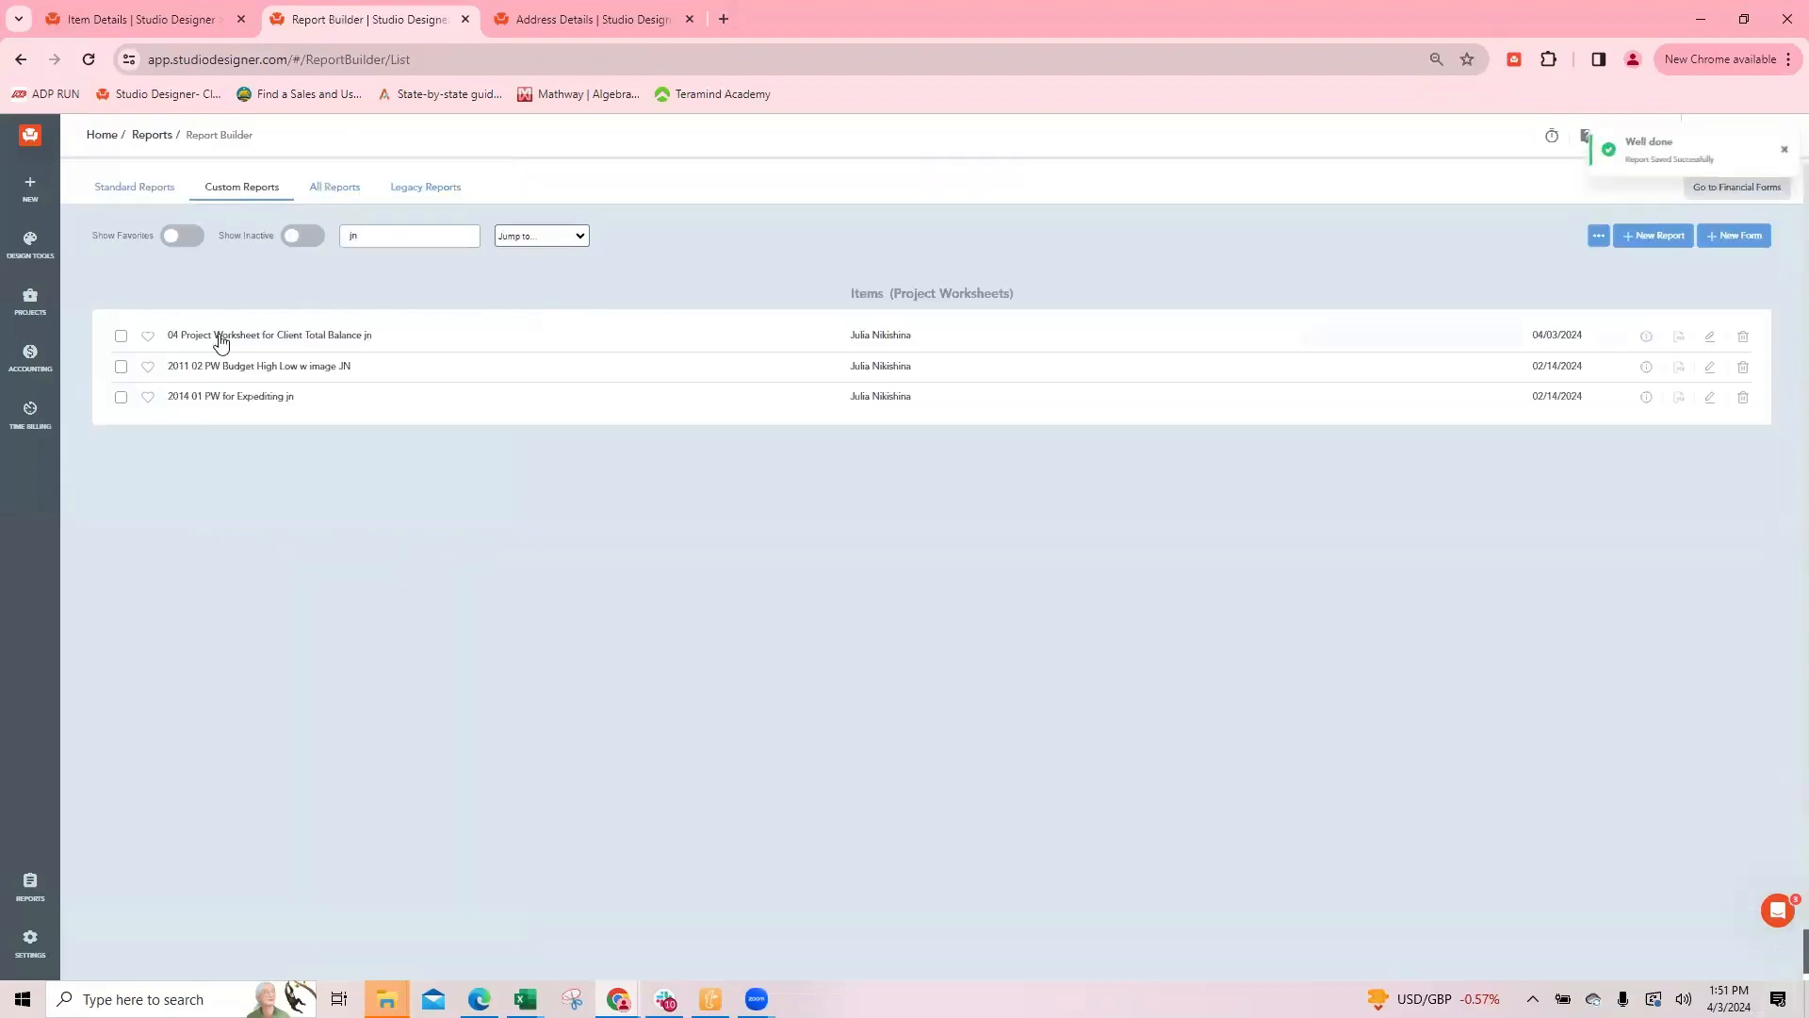
pyautogui.click(129, 20)
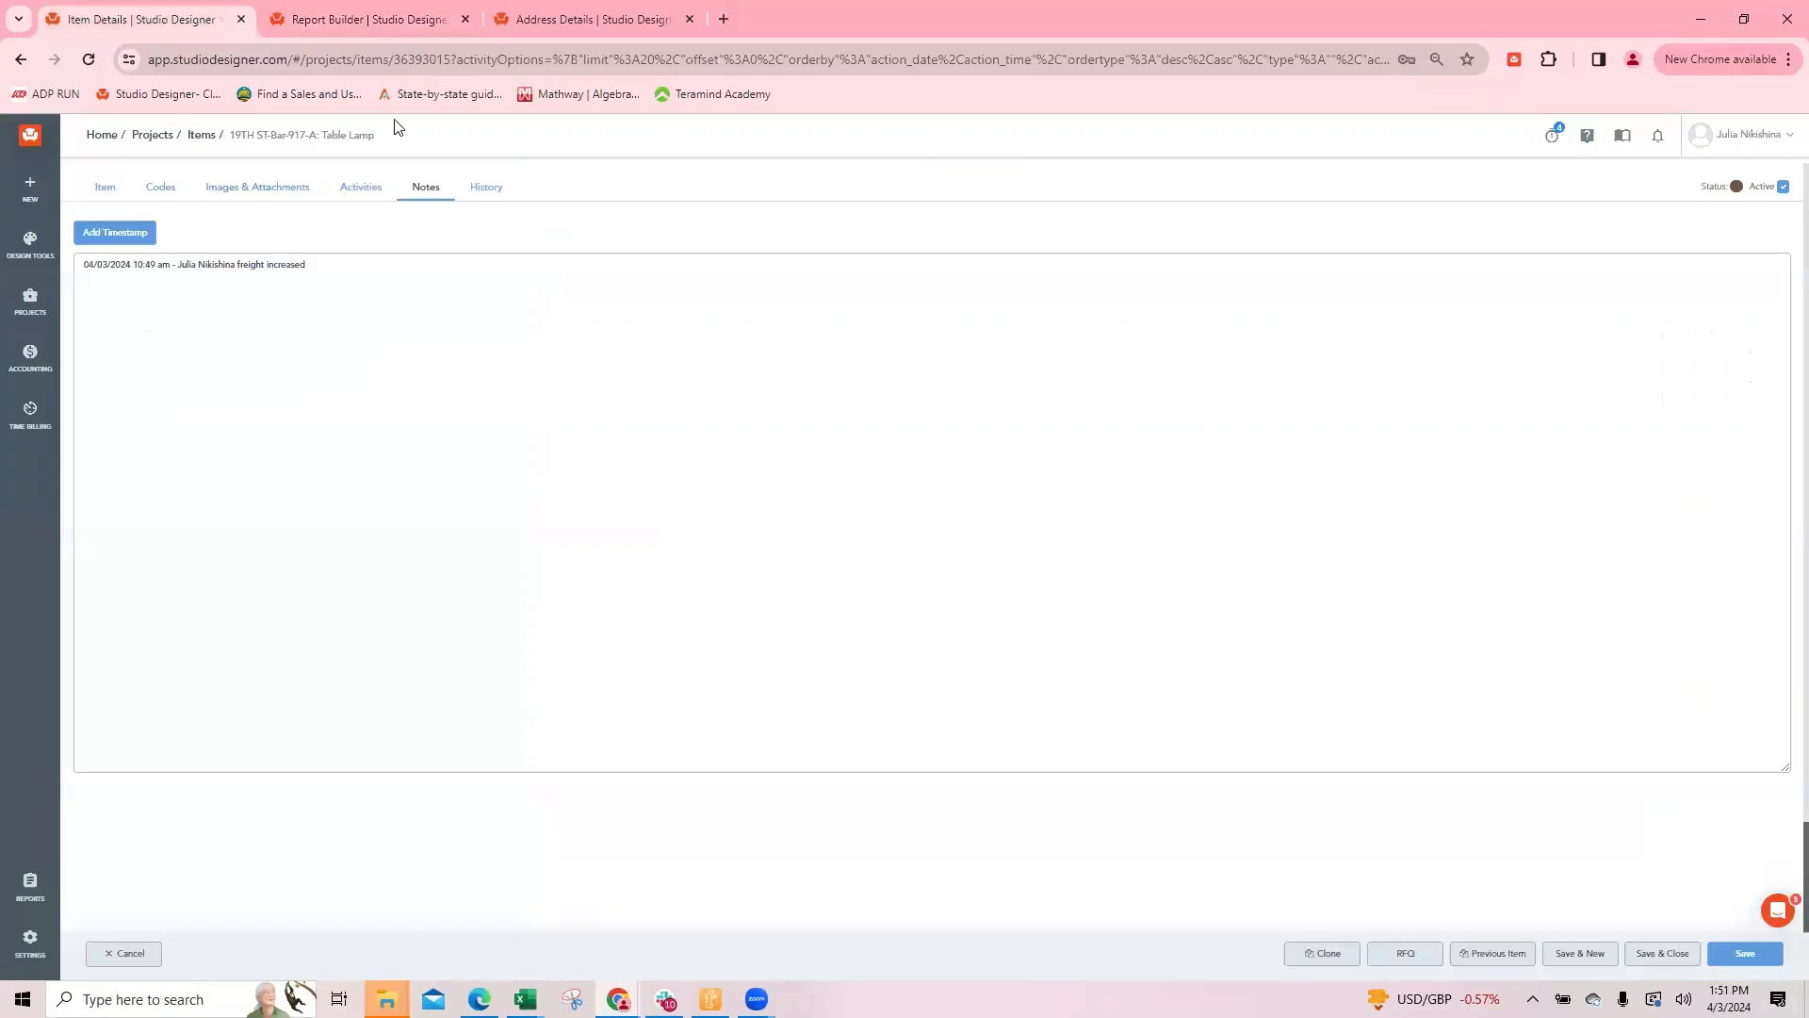
pyautogui.click(322, 19)
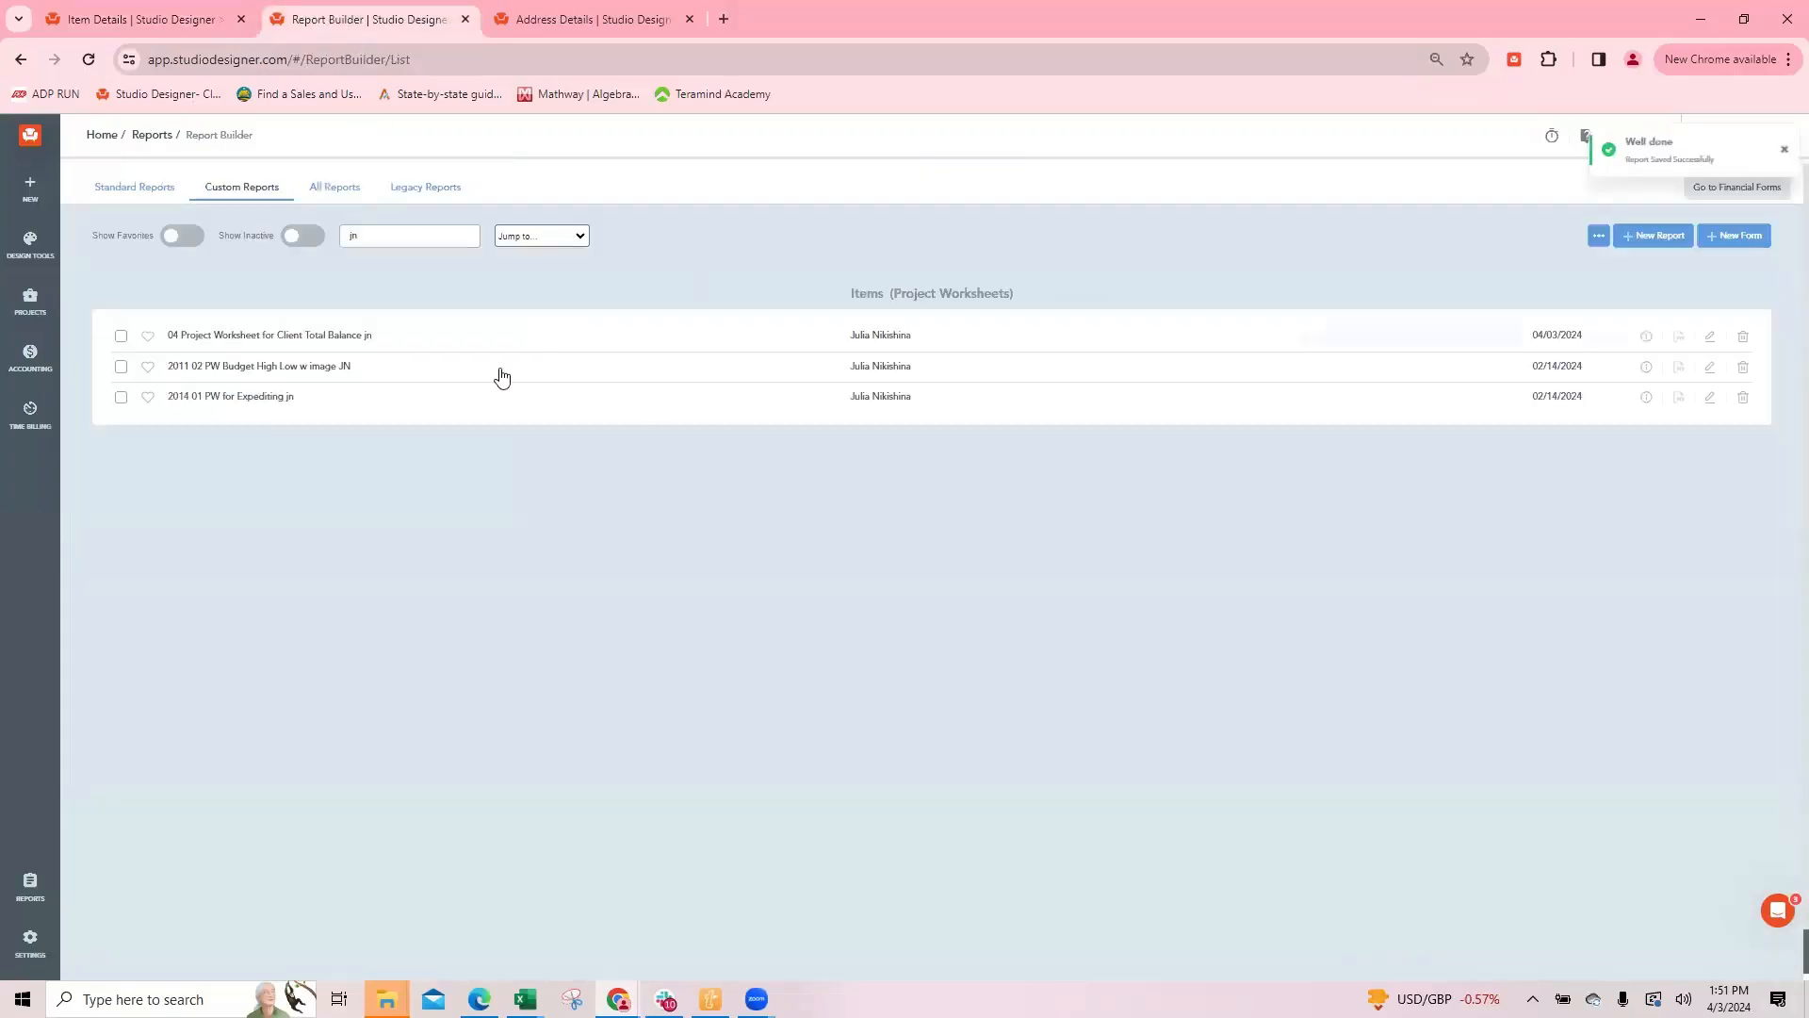
# Step: Filter the saved worksheet report by client 19TH ST and proposal 100528 and output it as a PDF
pyautogui.click(321, 335)
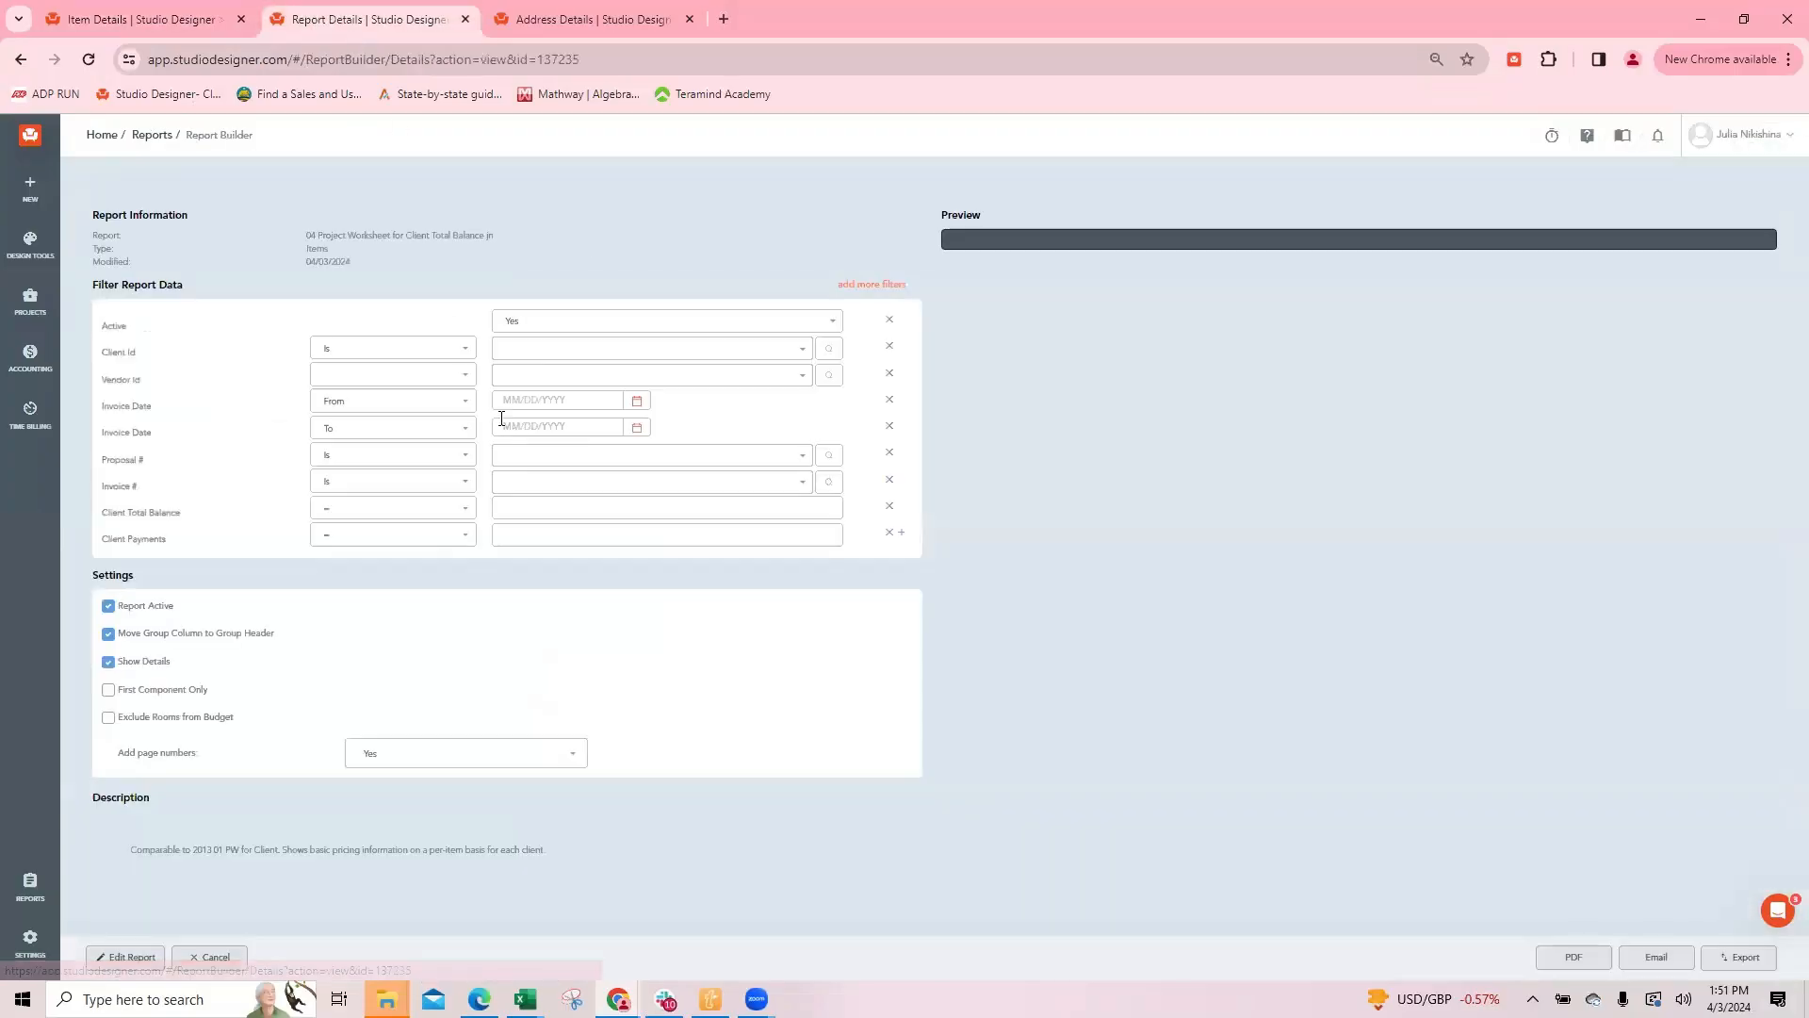
pyautogui.click(510, 348)
pyautogui.write('19th')
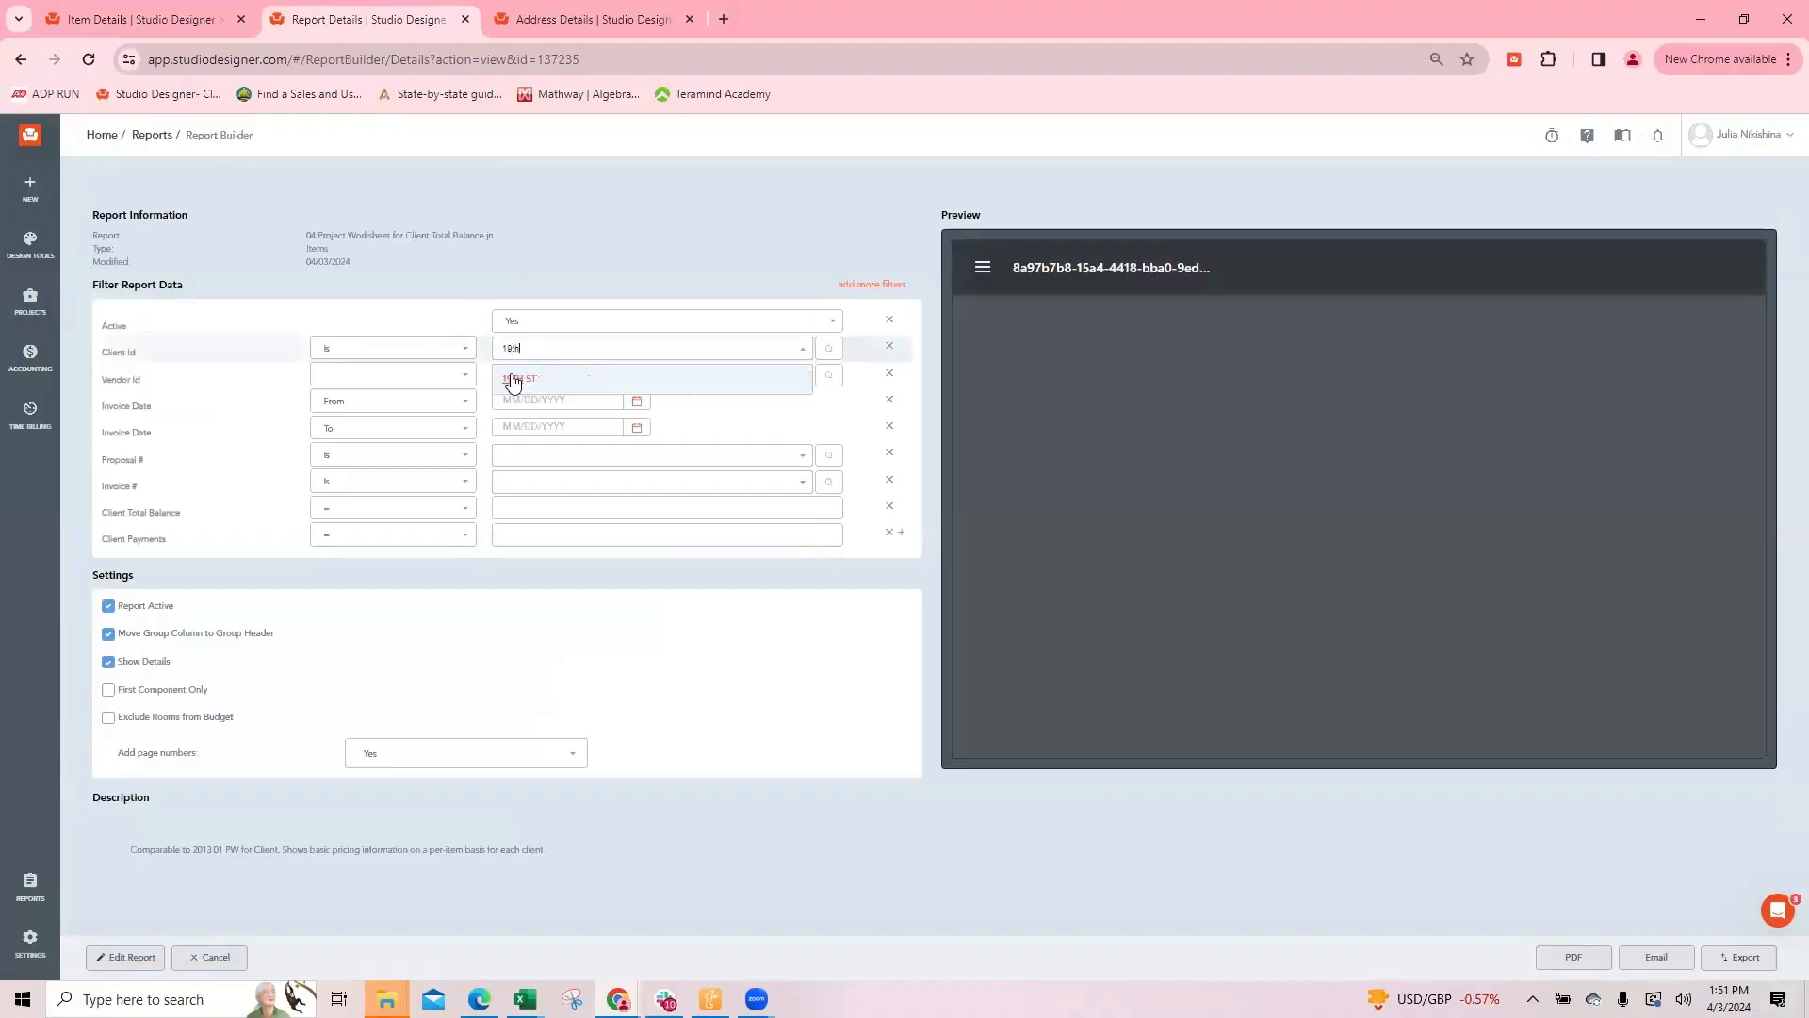
pyautogui.click(524, 380)
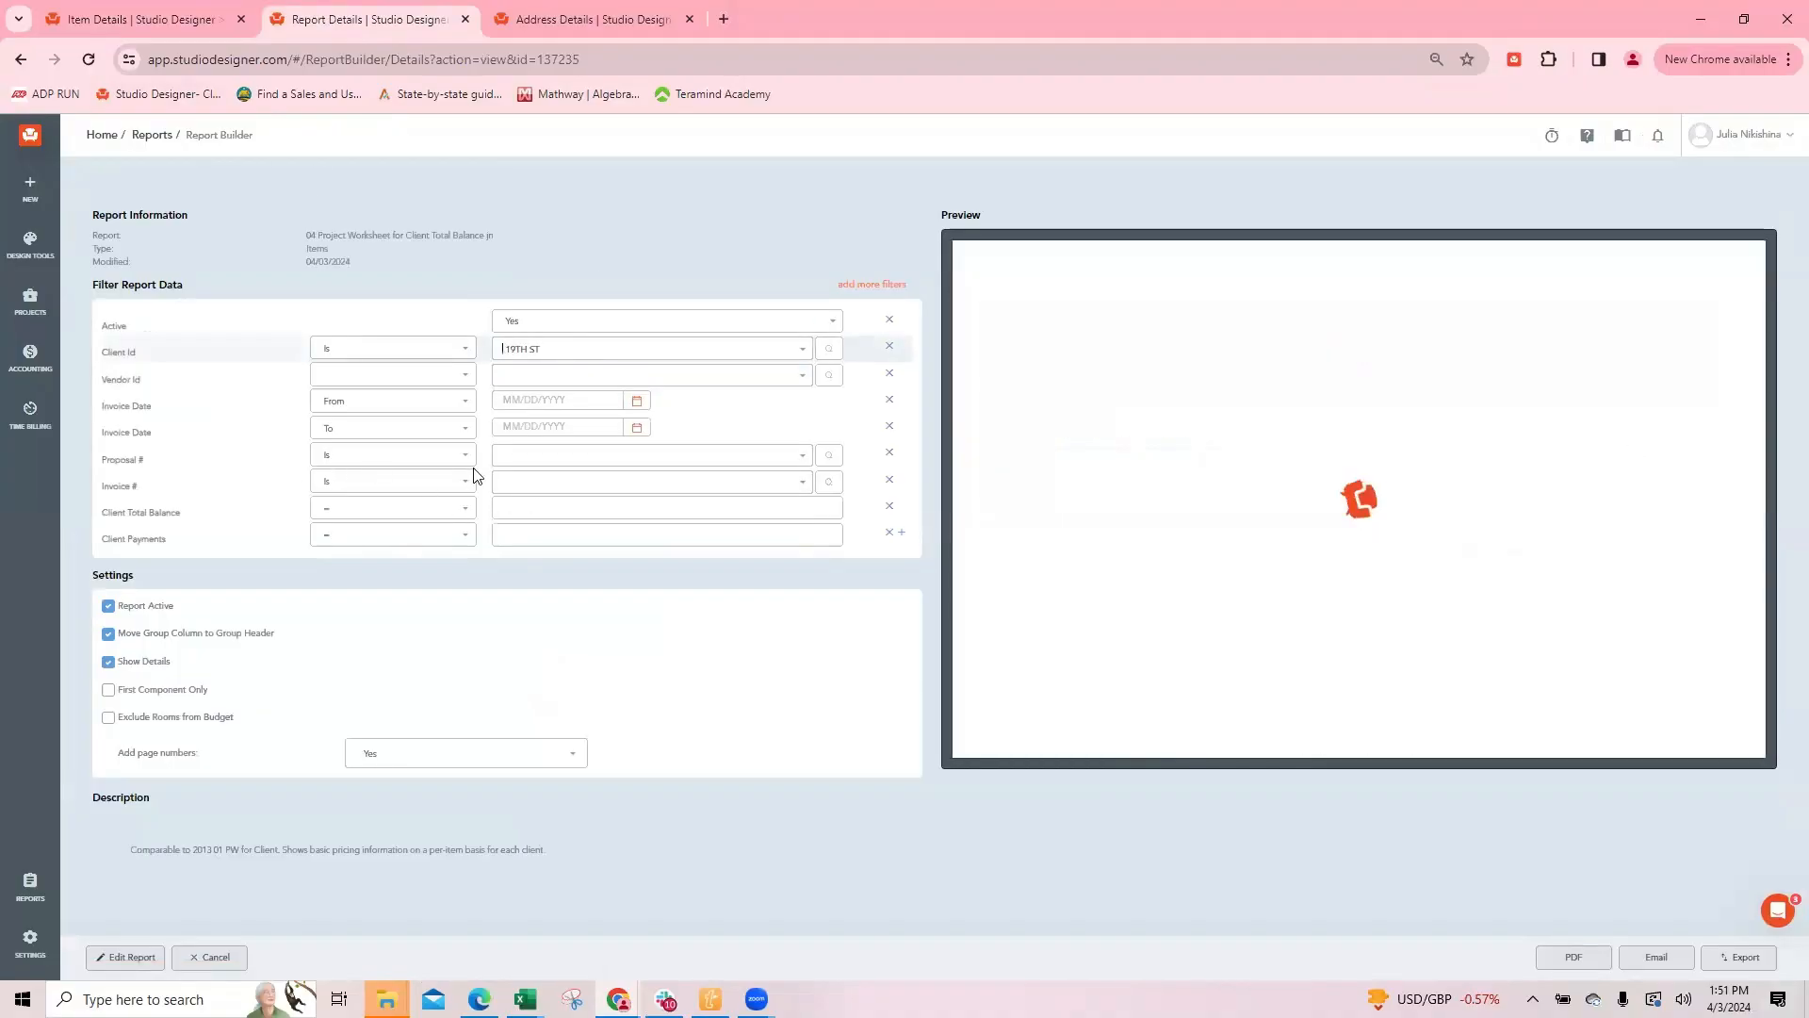
pyautogui.click(551, 456)
pyautogui.click(517, 500)
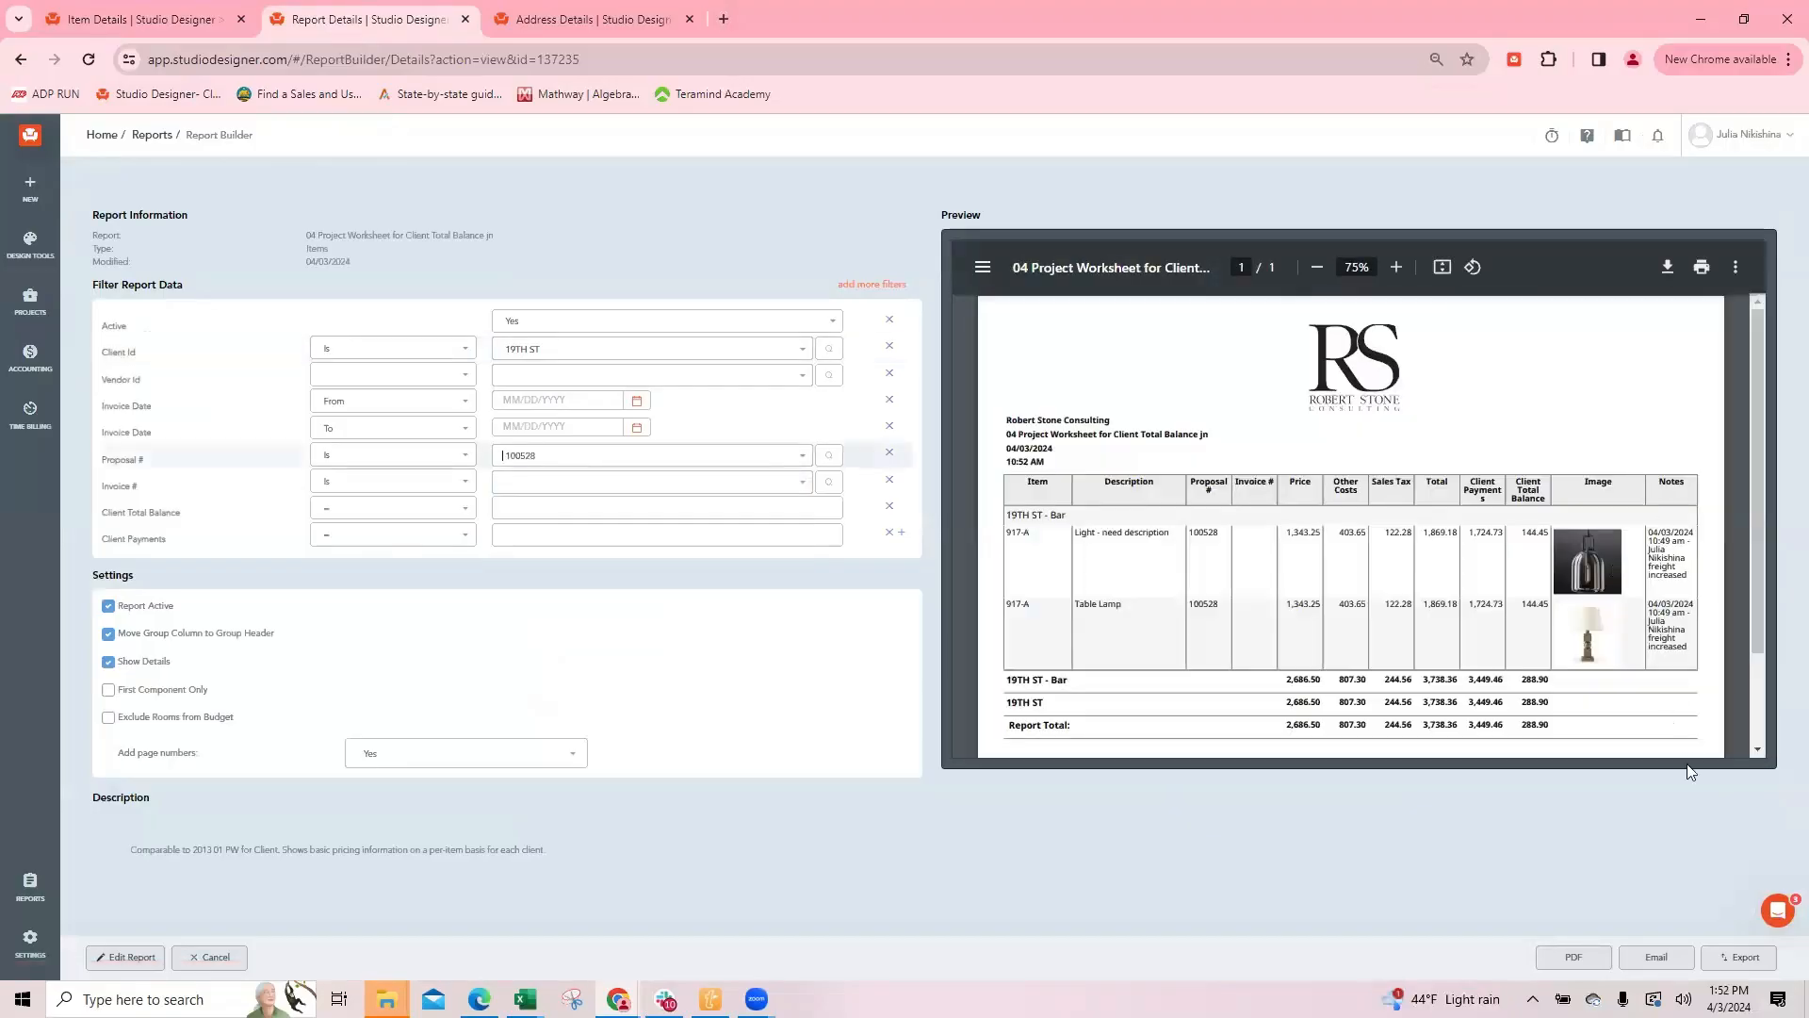
pyautogui.click(1638, 963)
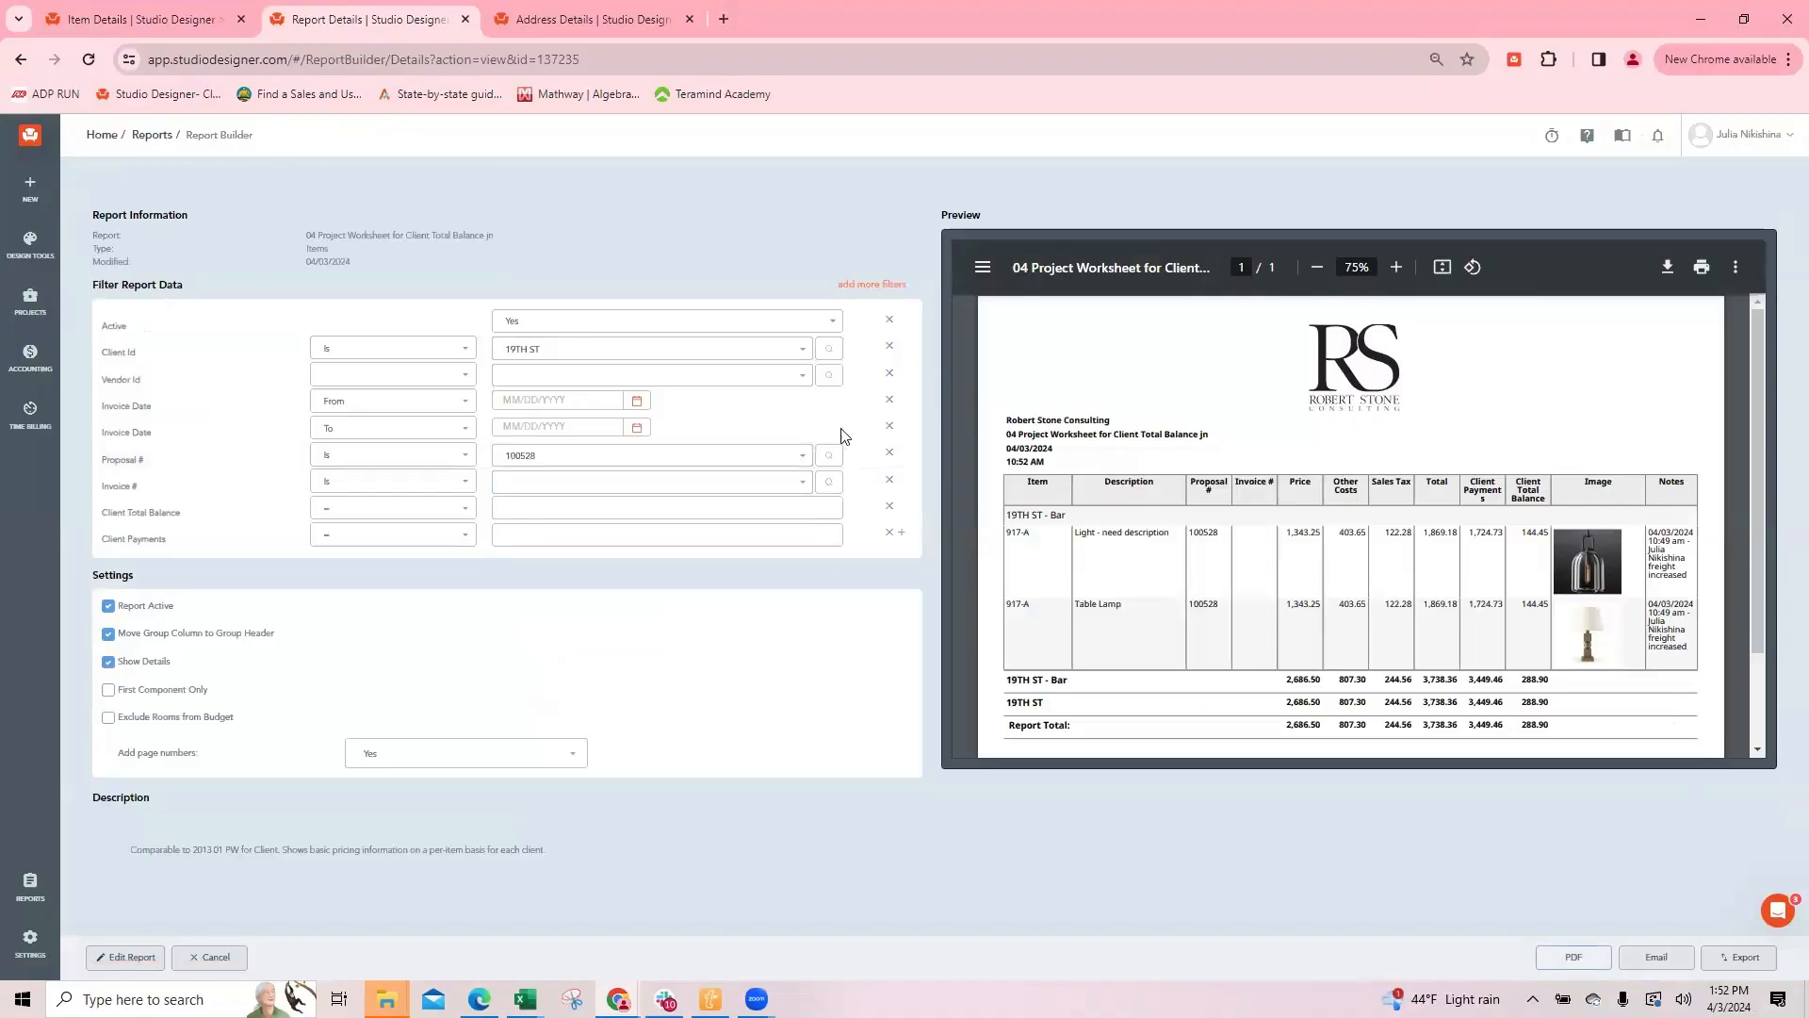
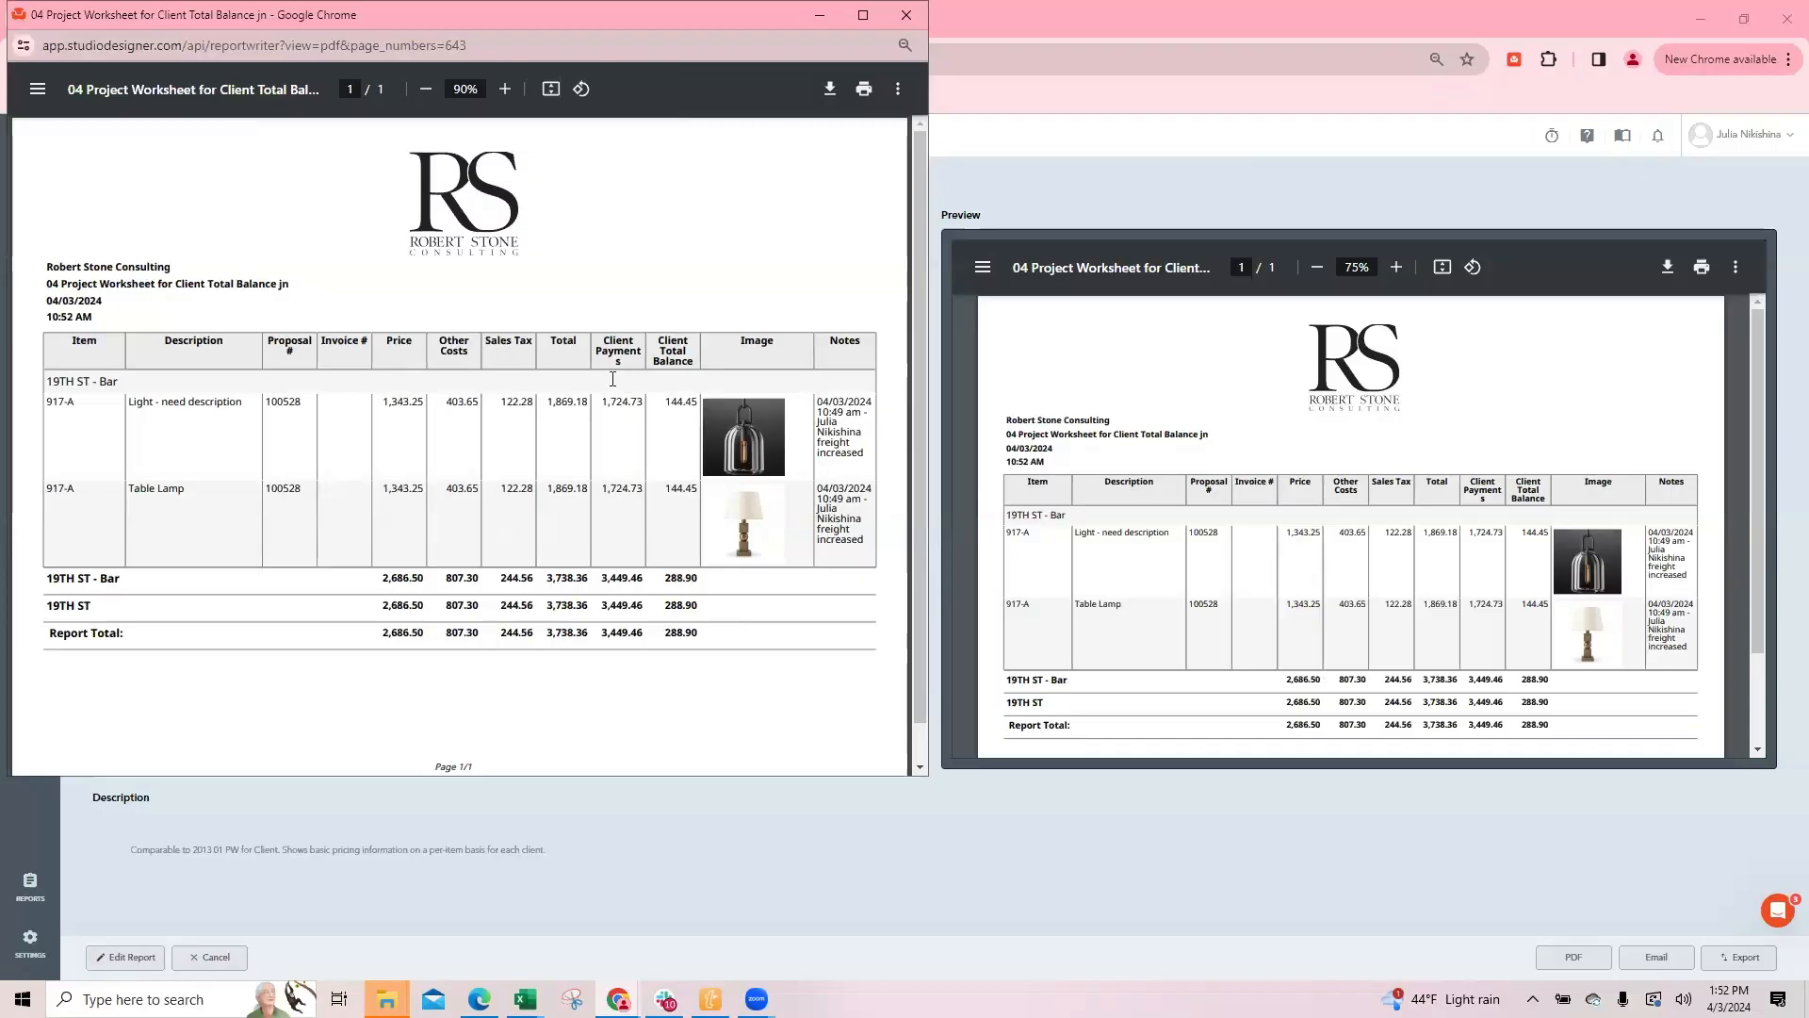
# Step: Close the worksheet PDF, leave the report, and return from the Table Lamp's notes to the 19TH ST items list
pyautogui.moveTo(661, 401); pyautogui.dragTo(710, 389)
pyautogui.click(905, 17)
pyautogui.click(209, 958)
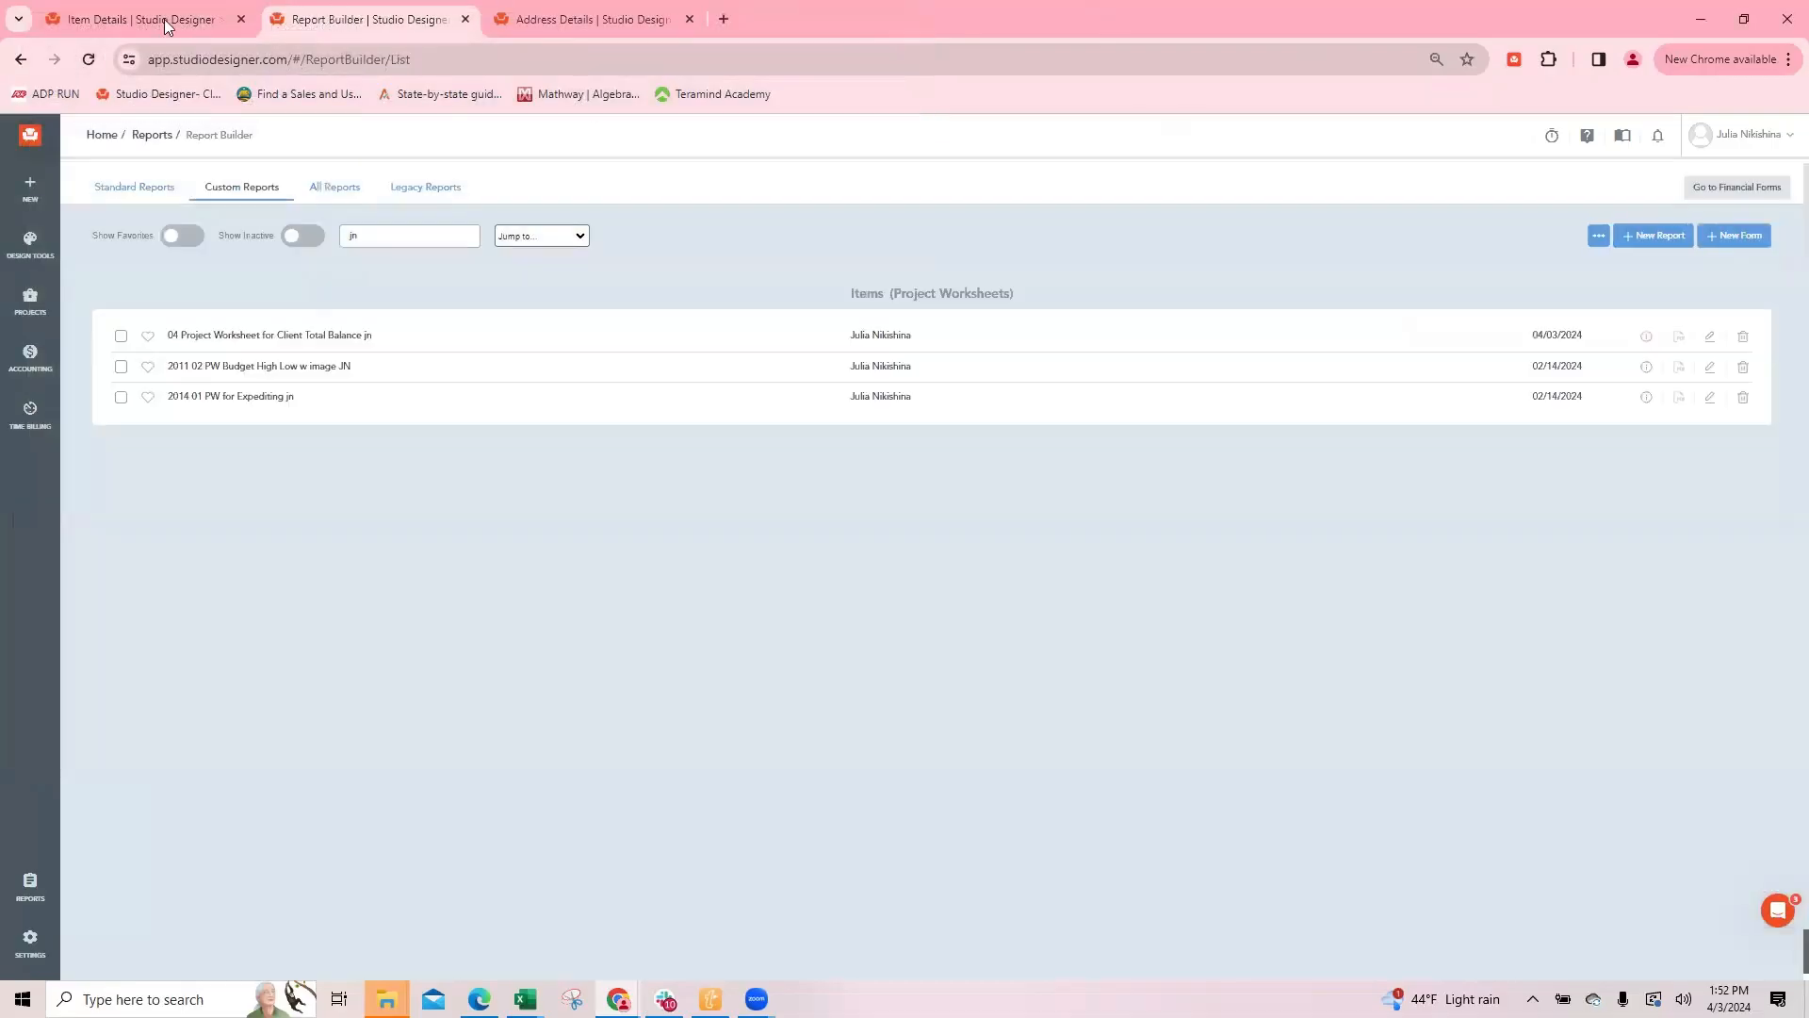
pyautogui.click(135, 19)
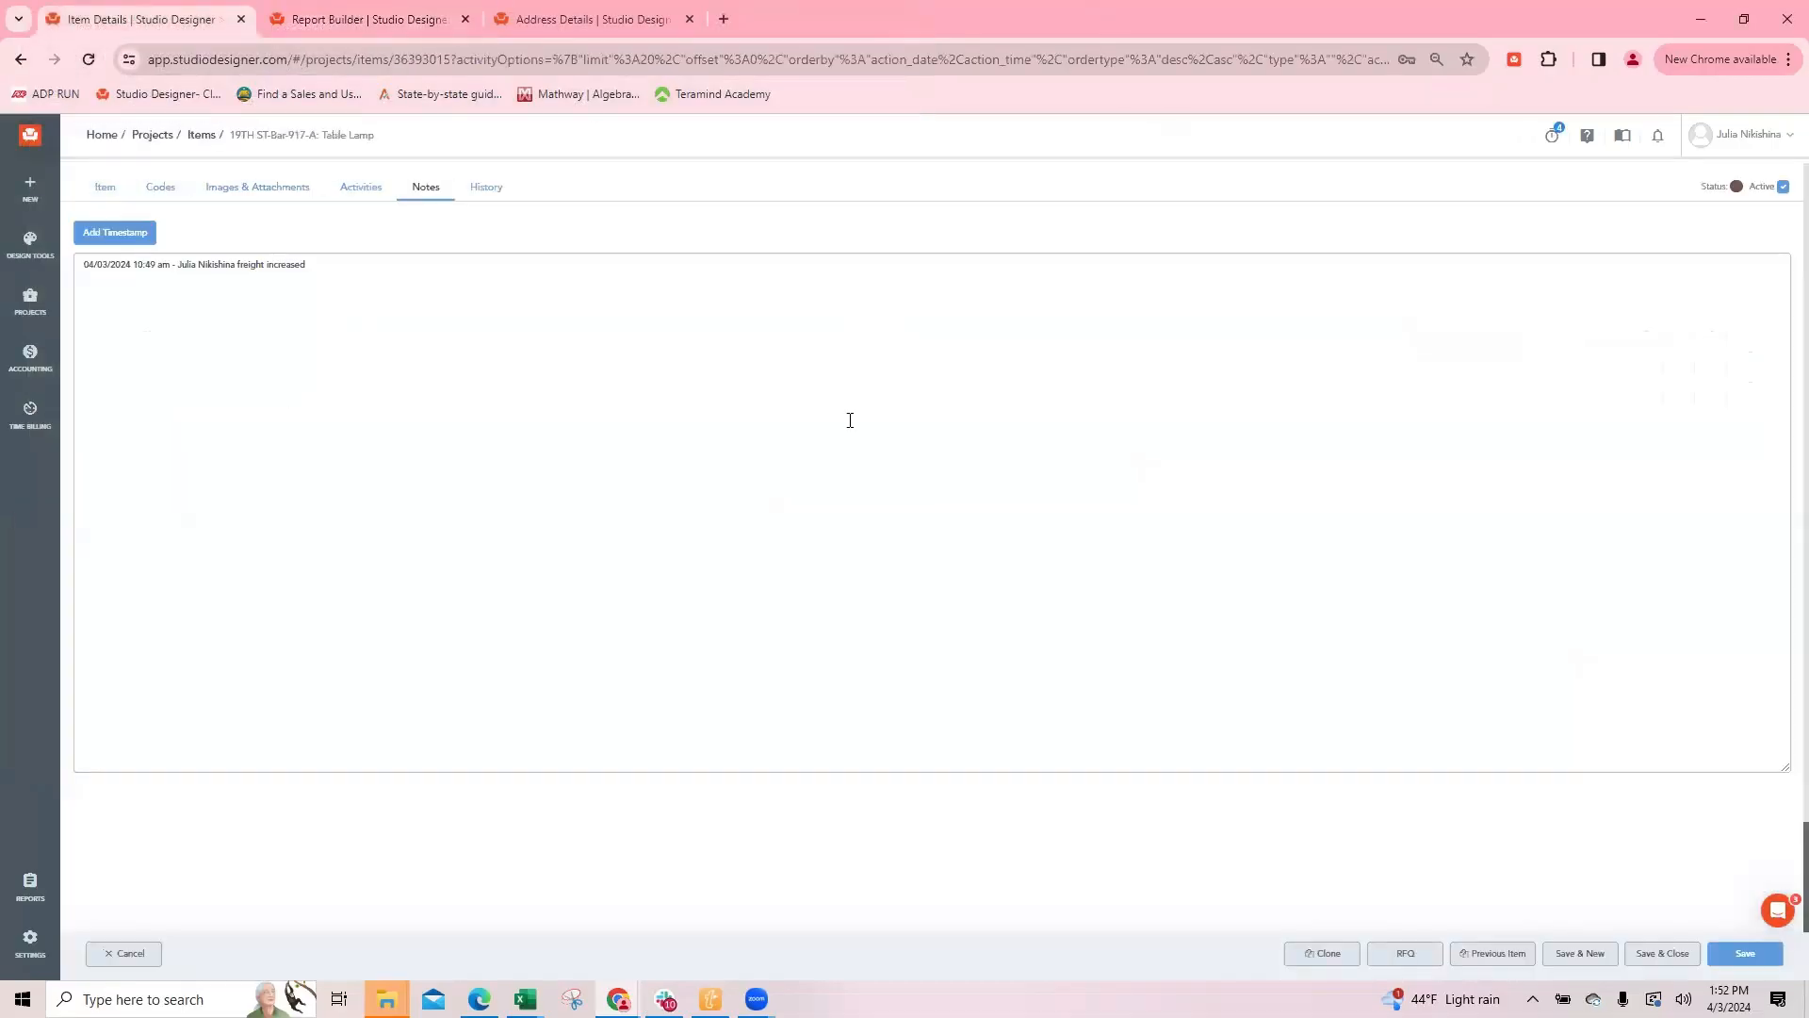
pyautogui.click(128, 955)
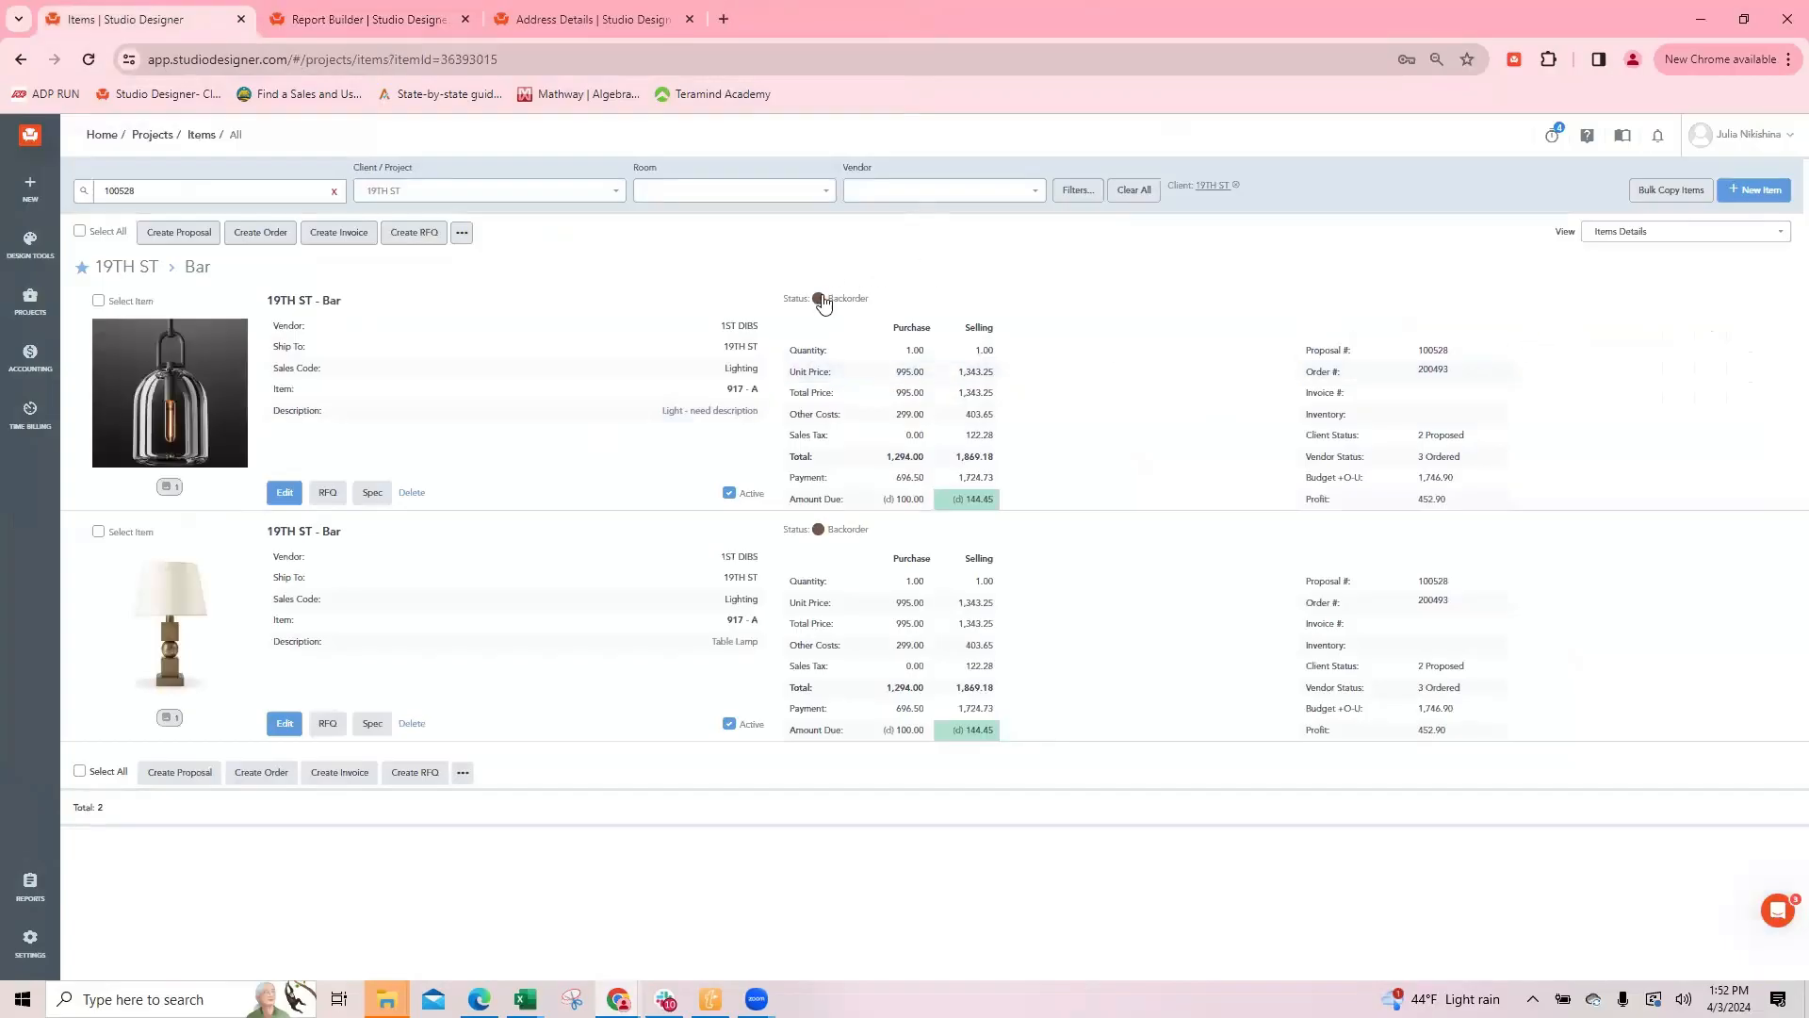
# Step: Attach the estimate, custom time billing summary, custom DFA, living room floor plan and order acknowledgement PDFs from the 19TH ST folder to the pendant light
pyautogui.click(284, 495)
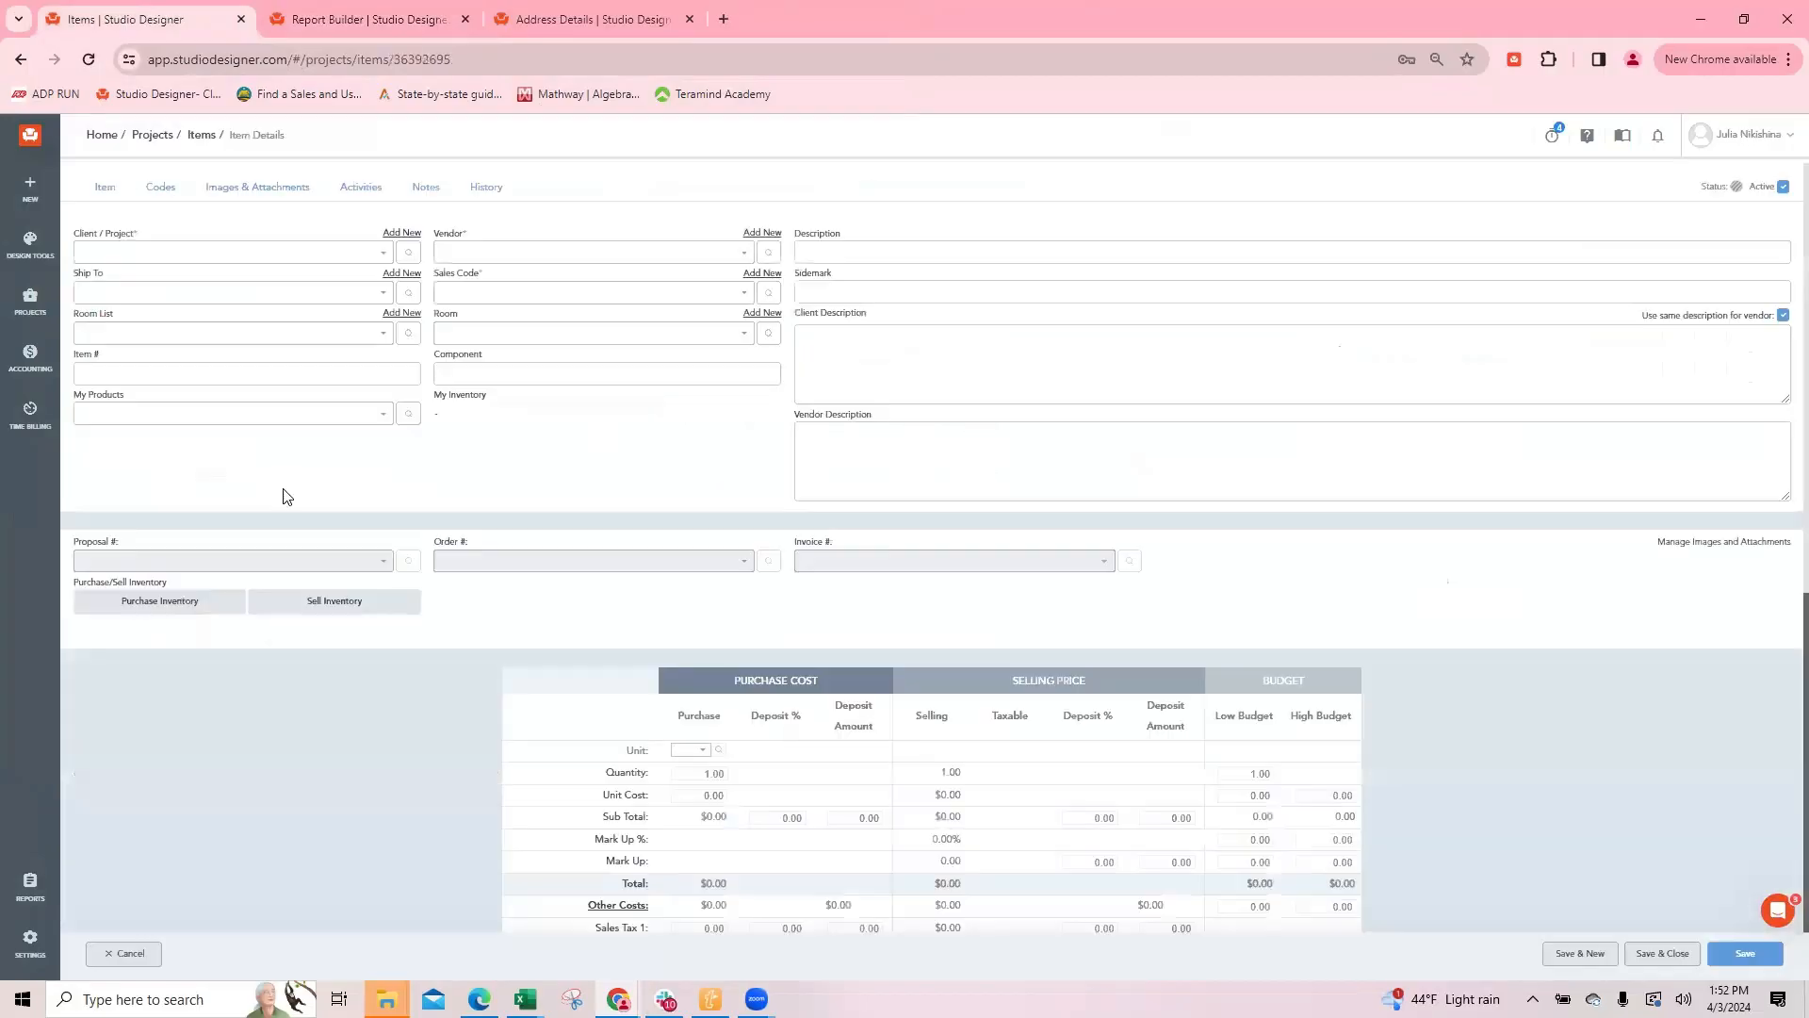
pyautogui.click(281, 198)
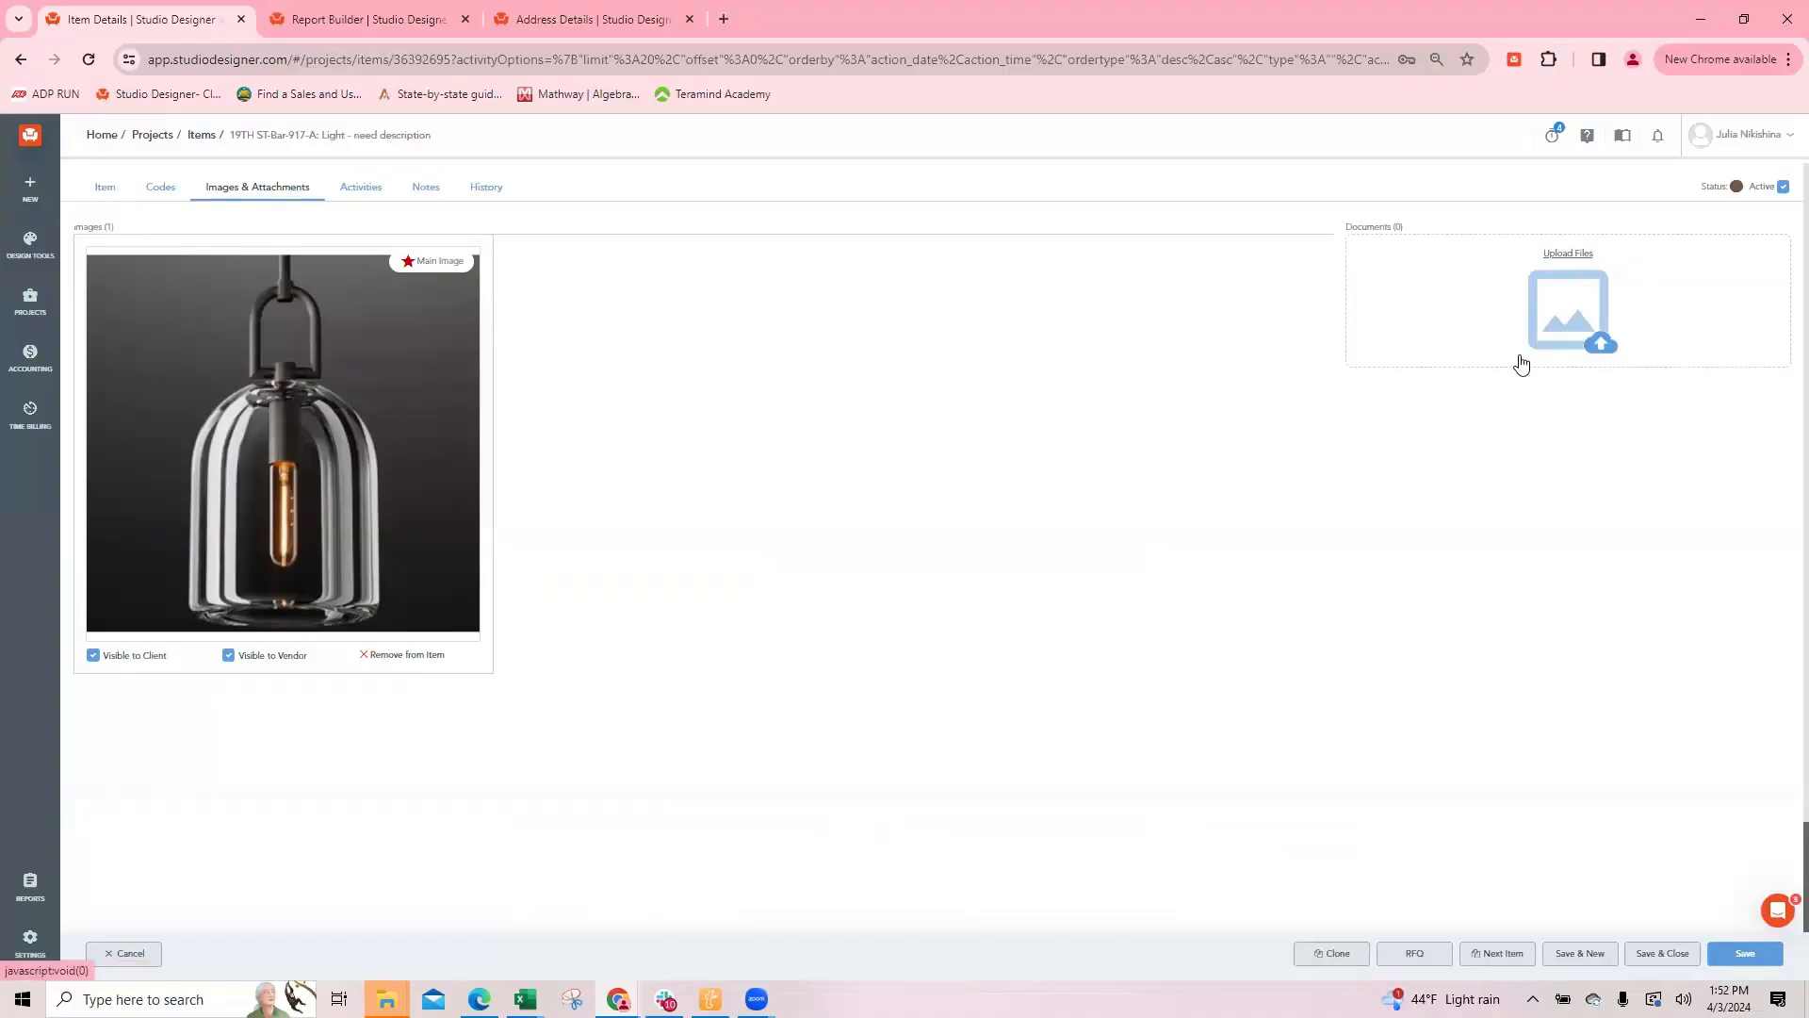
pyautogui.click(1569, 254)
pyautogui.scroll(-2, 287, 721)
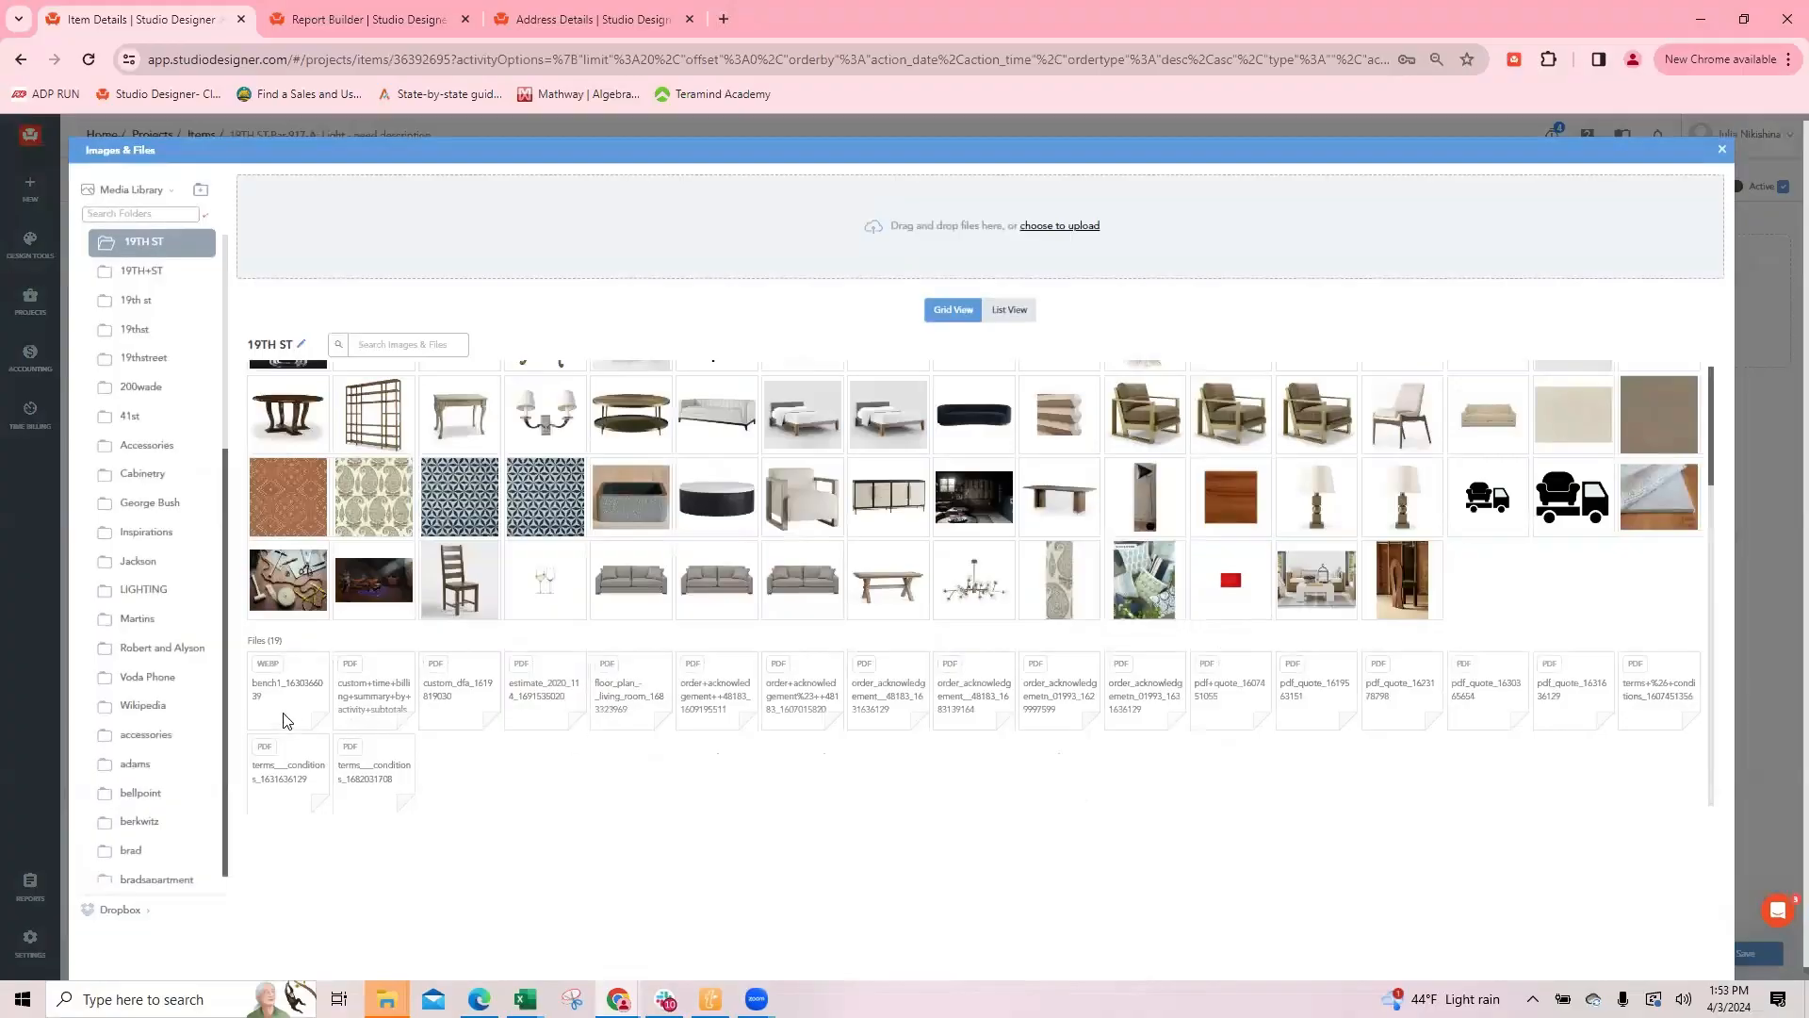
pyautogui.click(462, 689)
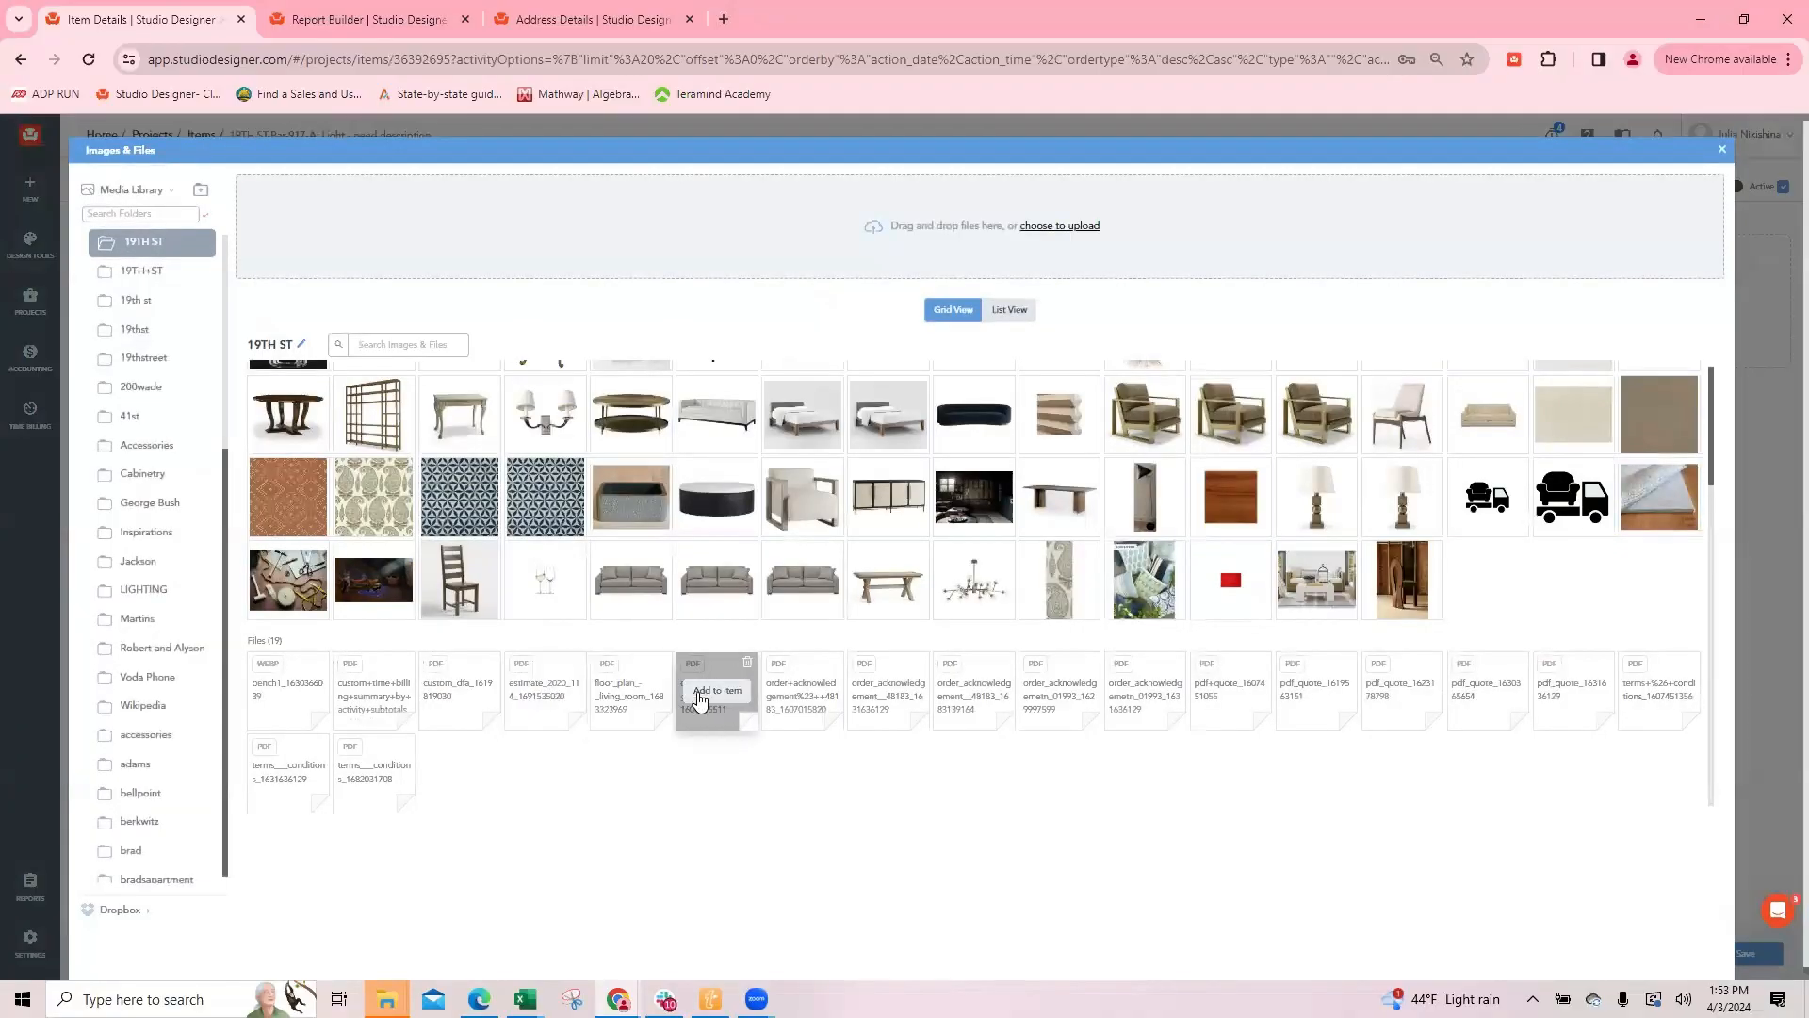
pyautogui.click(1722, 148)
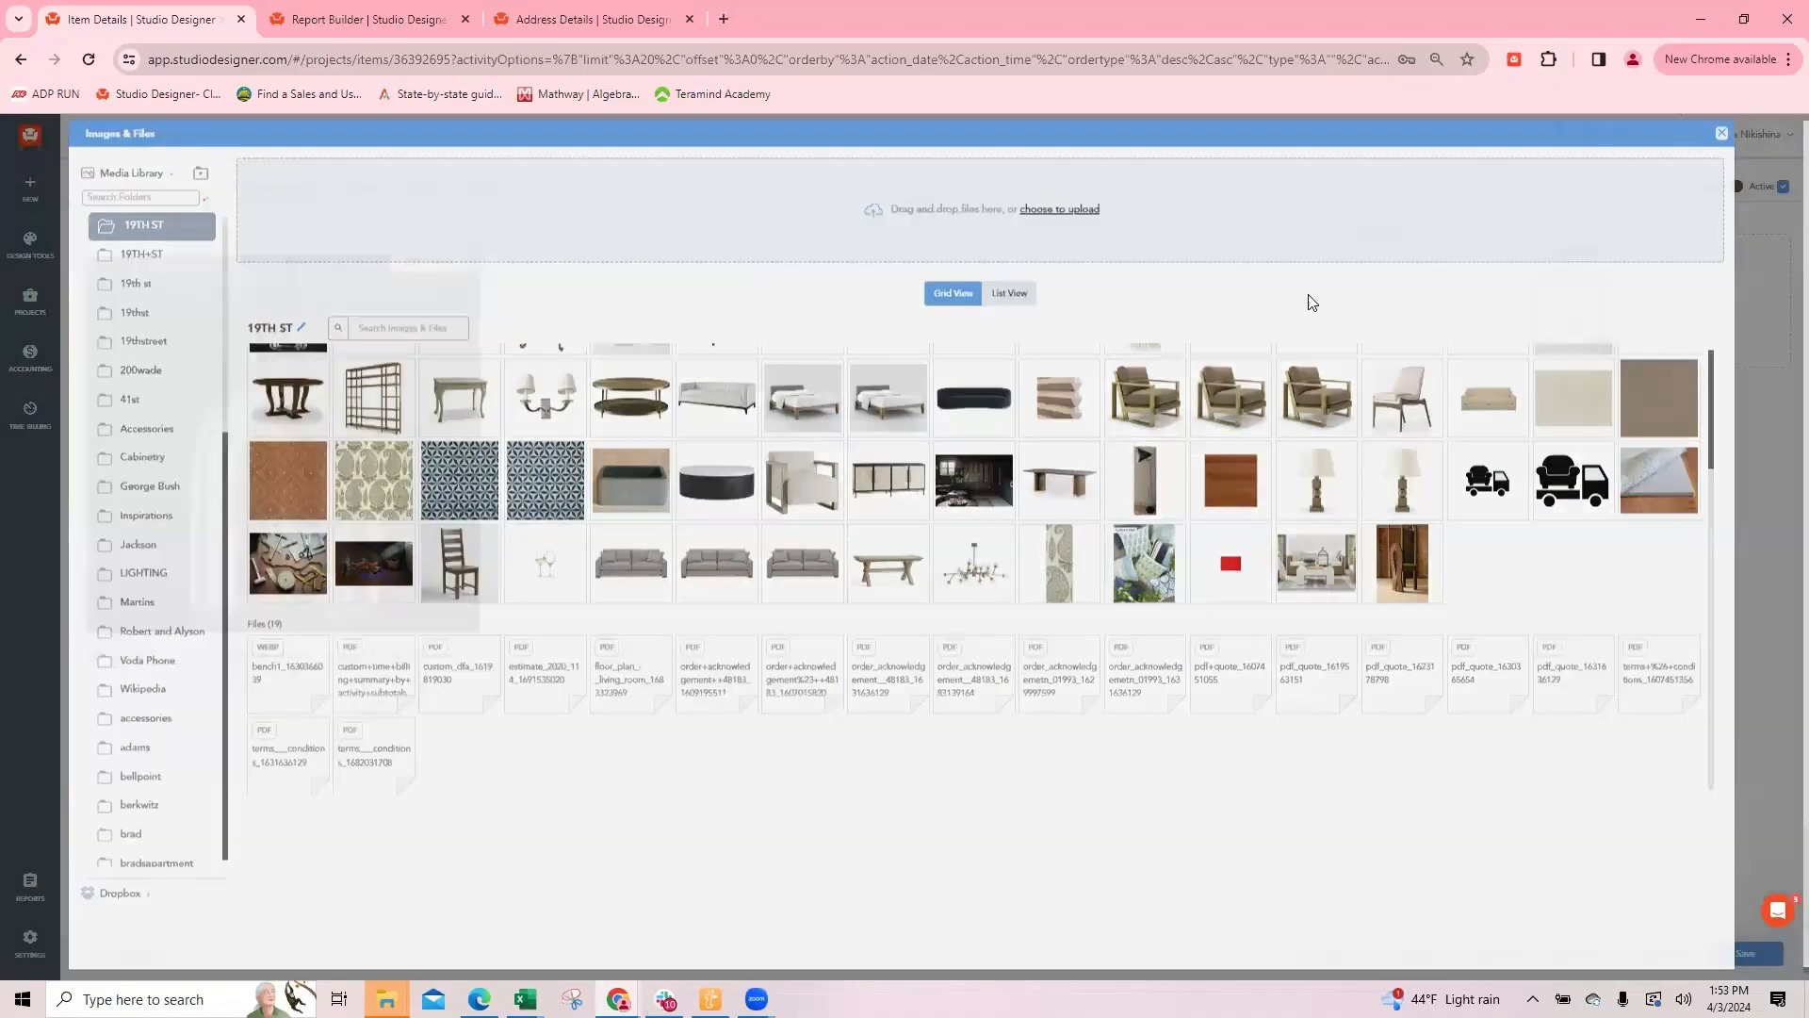
# Step: Describe the pendant light's estimate document as email, the time billing summary as ack. and the custom DFA as receipt
pyautogui.moveTo(1572, 271); pyautogui.dragTo(1472, 271)
pyautogui.write('e')
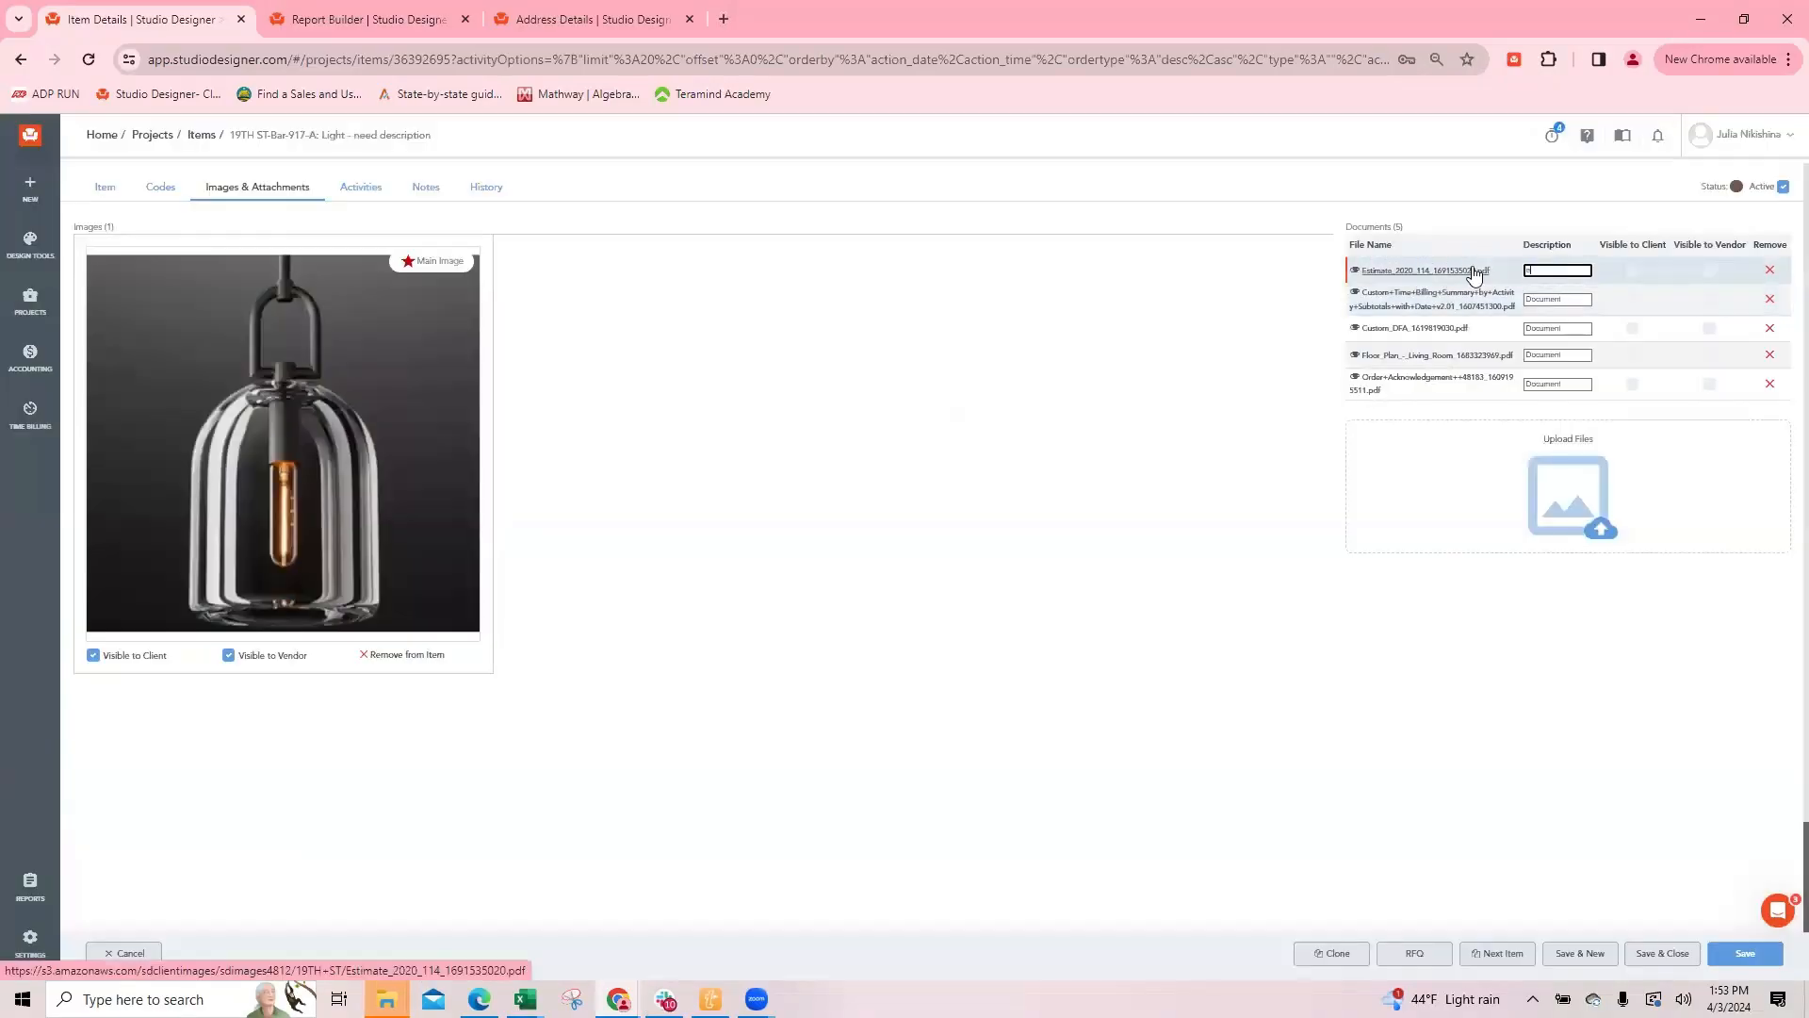
pyautogui.write('mail')
pyautogui.press('Tab')
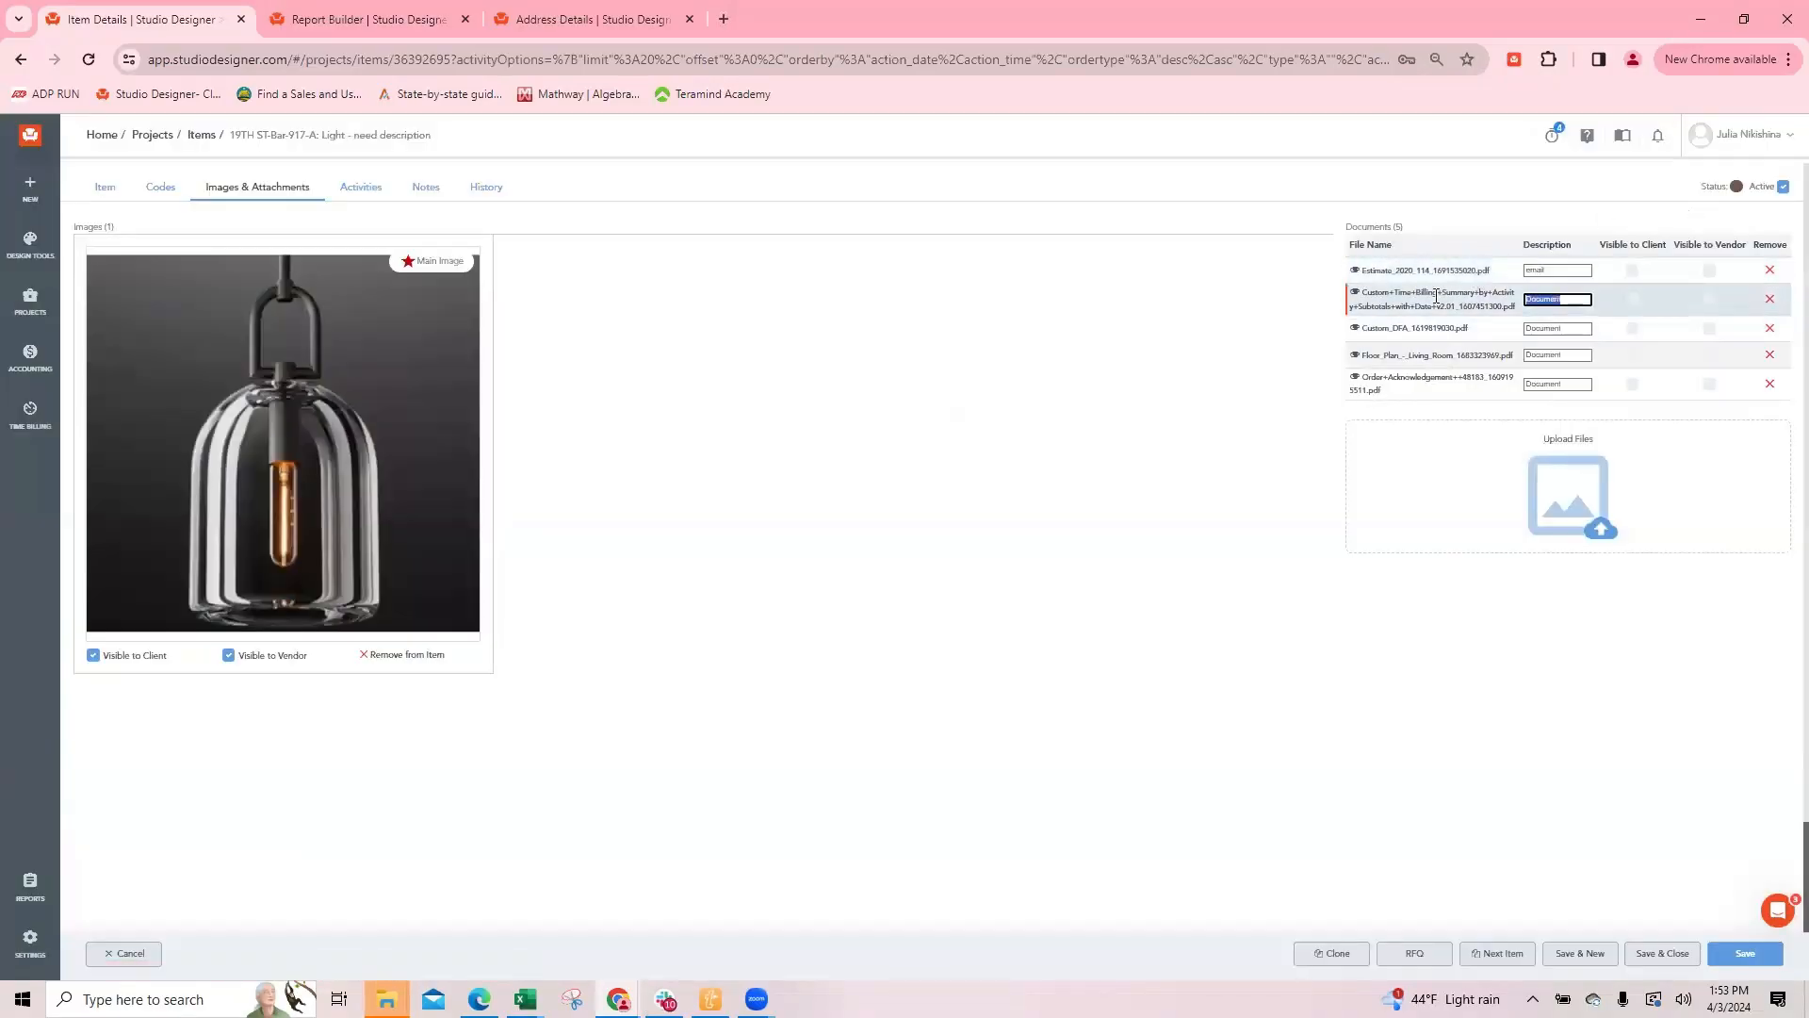
pyautogui.write('ack.')
pyautogui.press('Tab')
pyautogui.write('rece')
pyautogui.press('Tab')
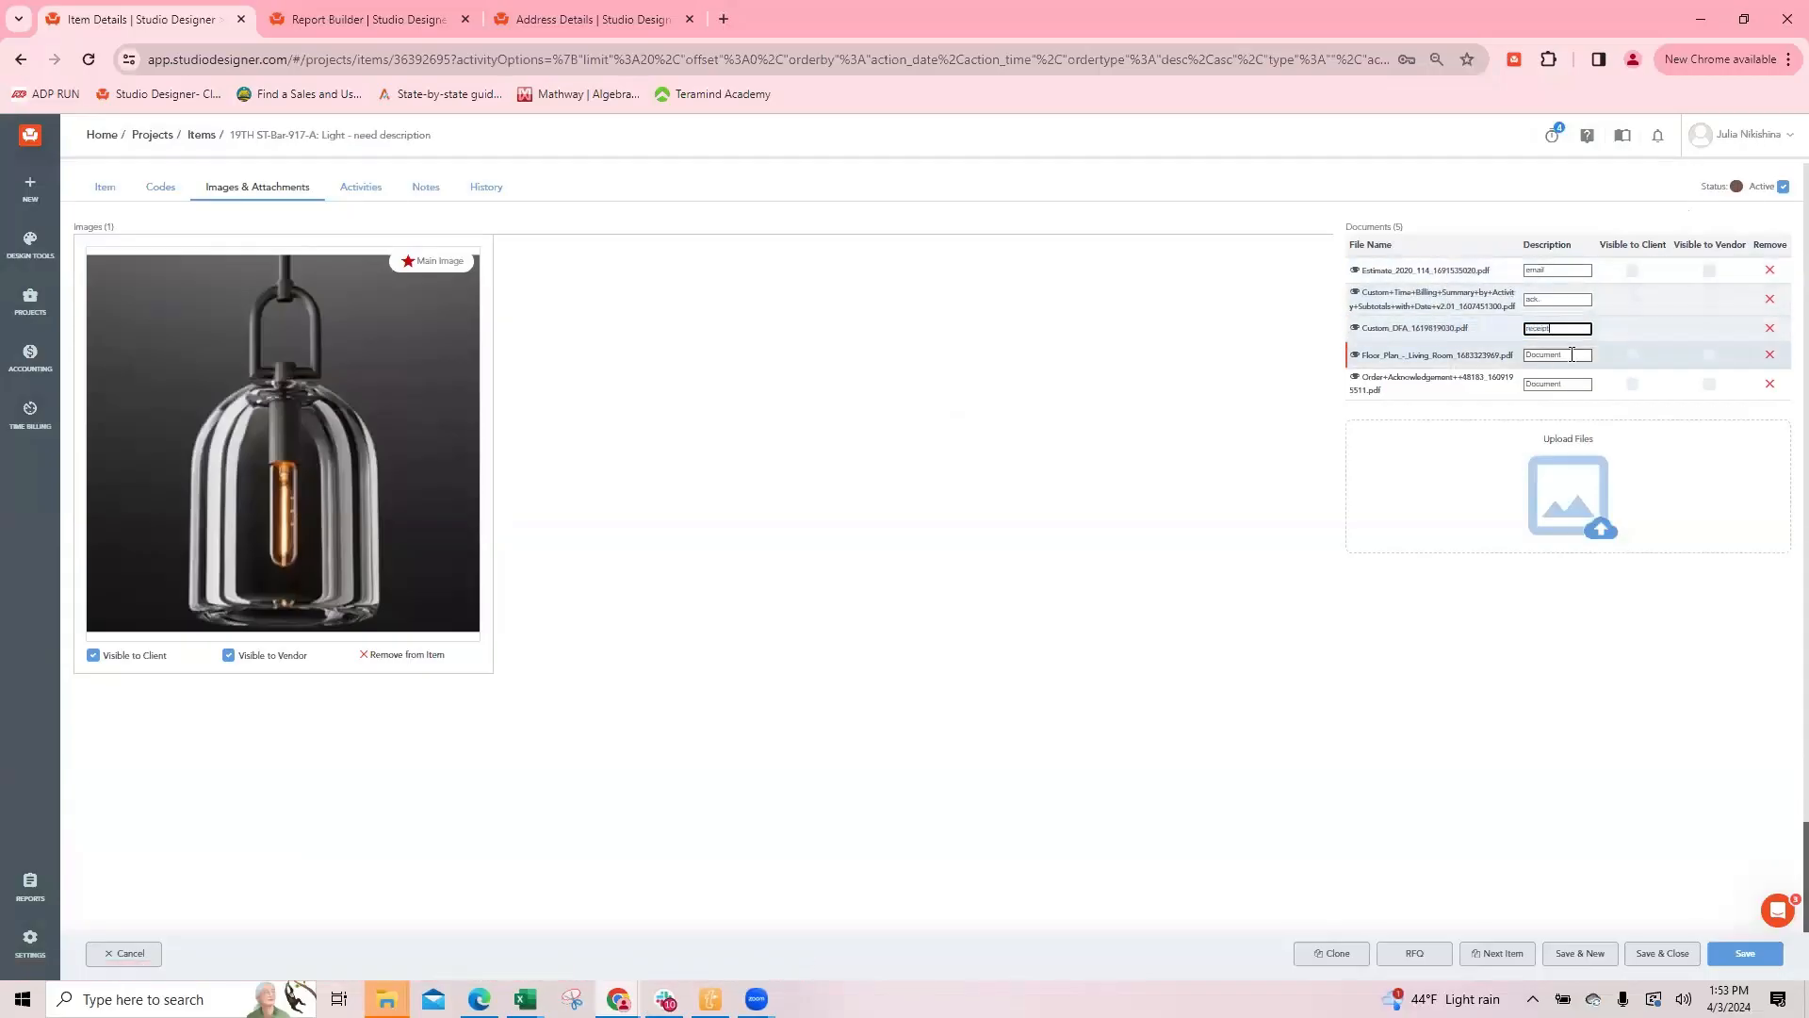
# Step: Describe the floor plan document as CC from and the order acknowledgement as Shipping conf
pyautogui.write('CC fro')
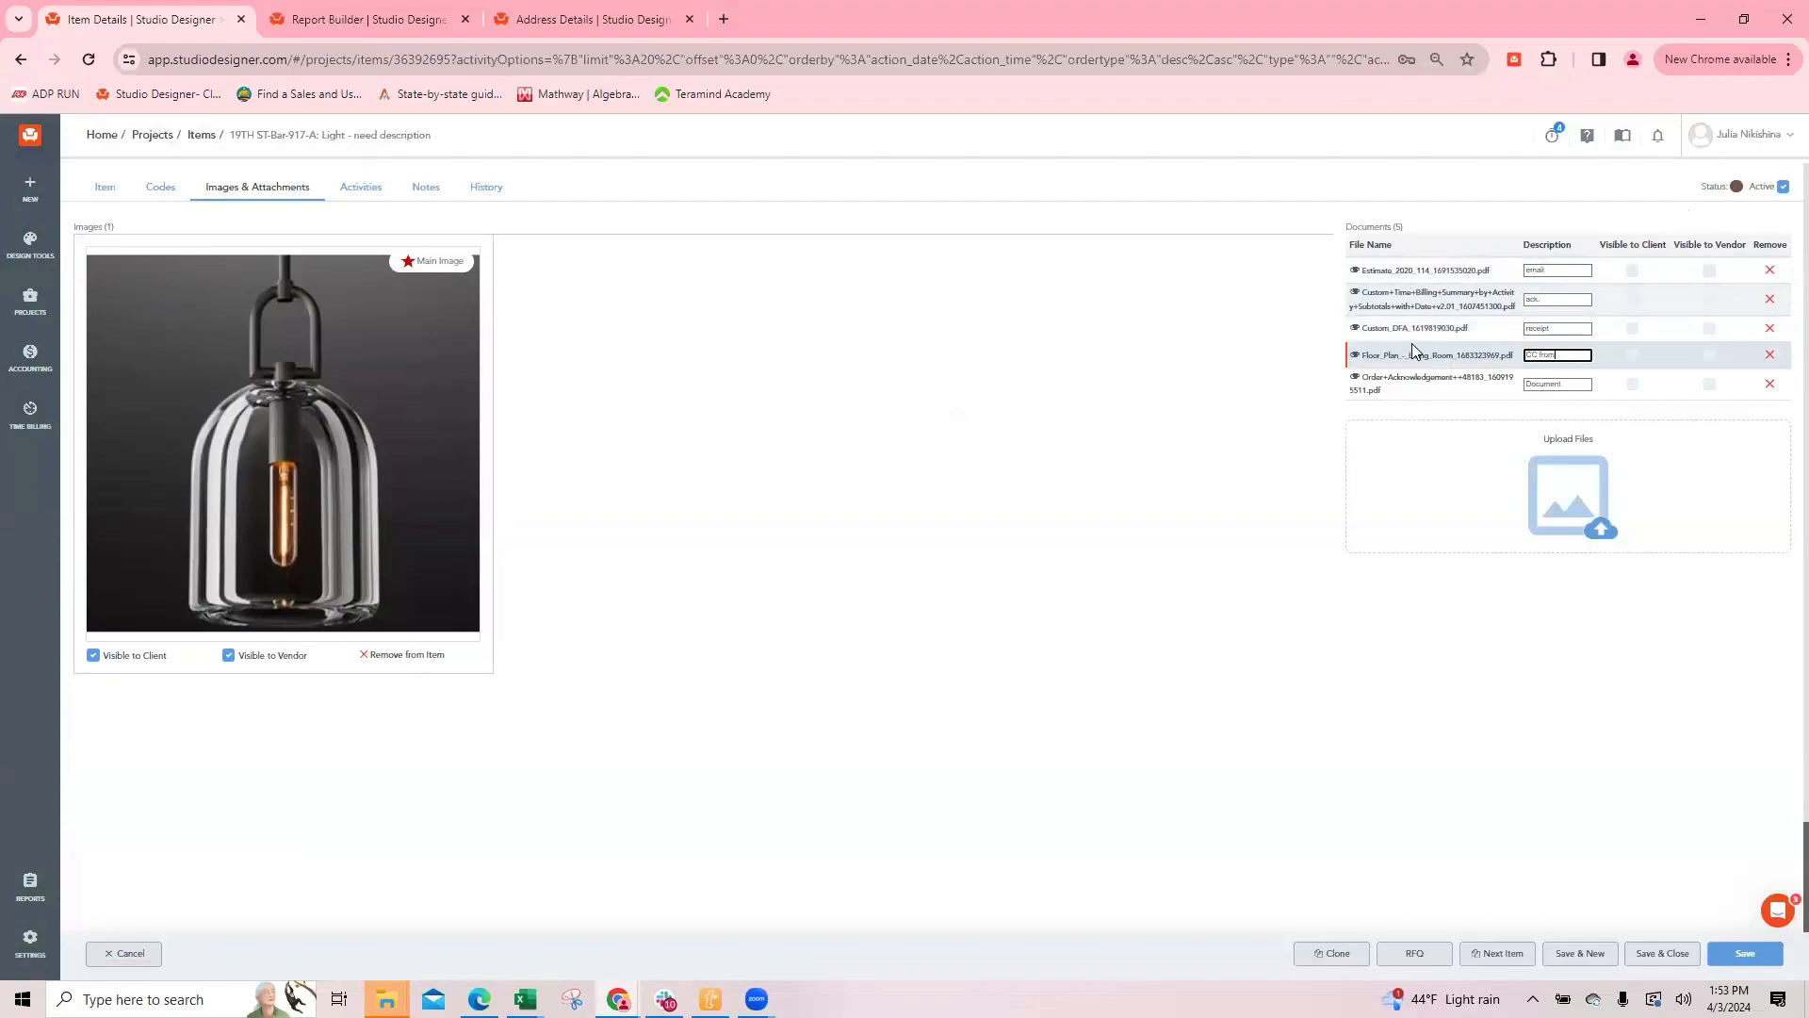
pyautogui.write('m')
pyautogui.press('Tab')
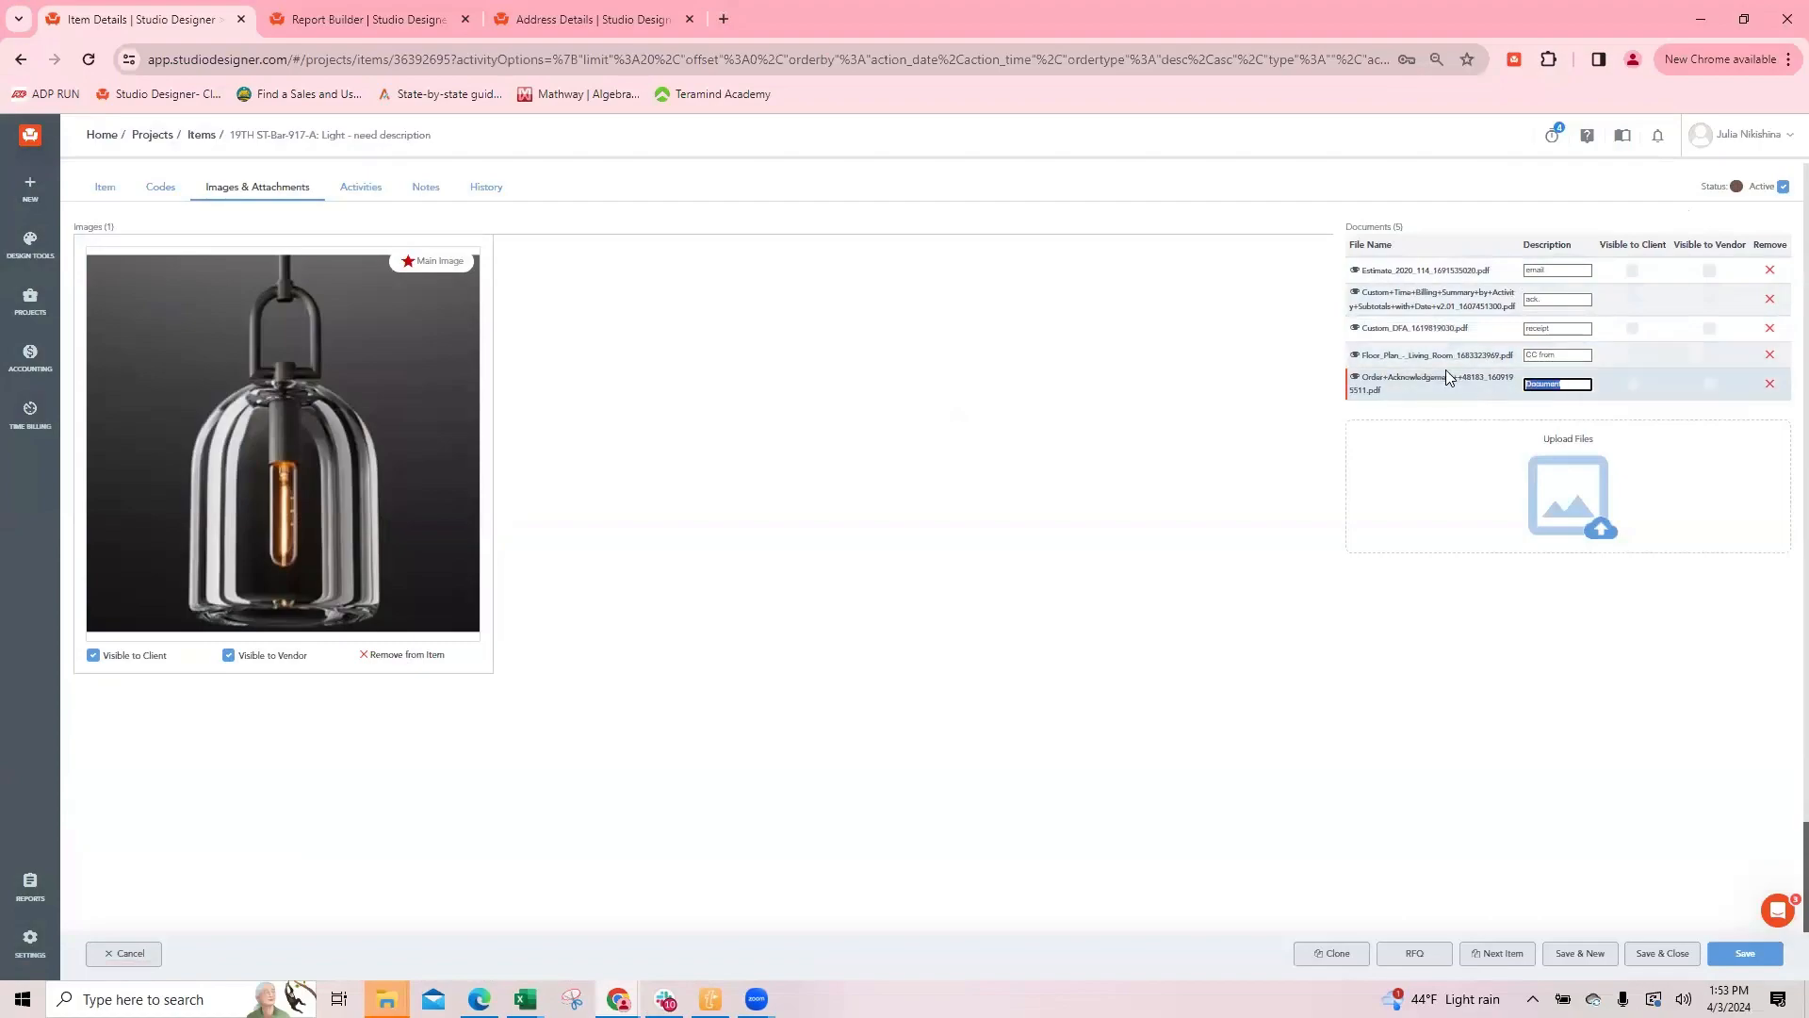
pyautogui.write('Shipping conf.')
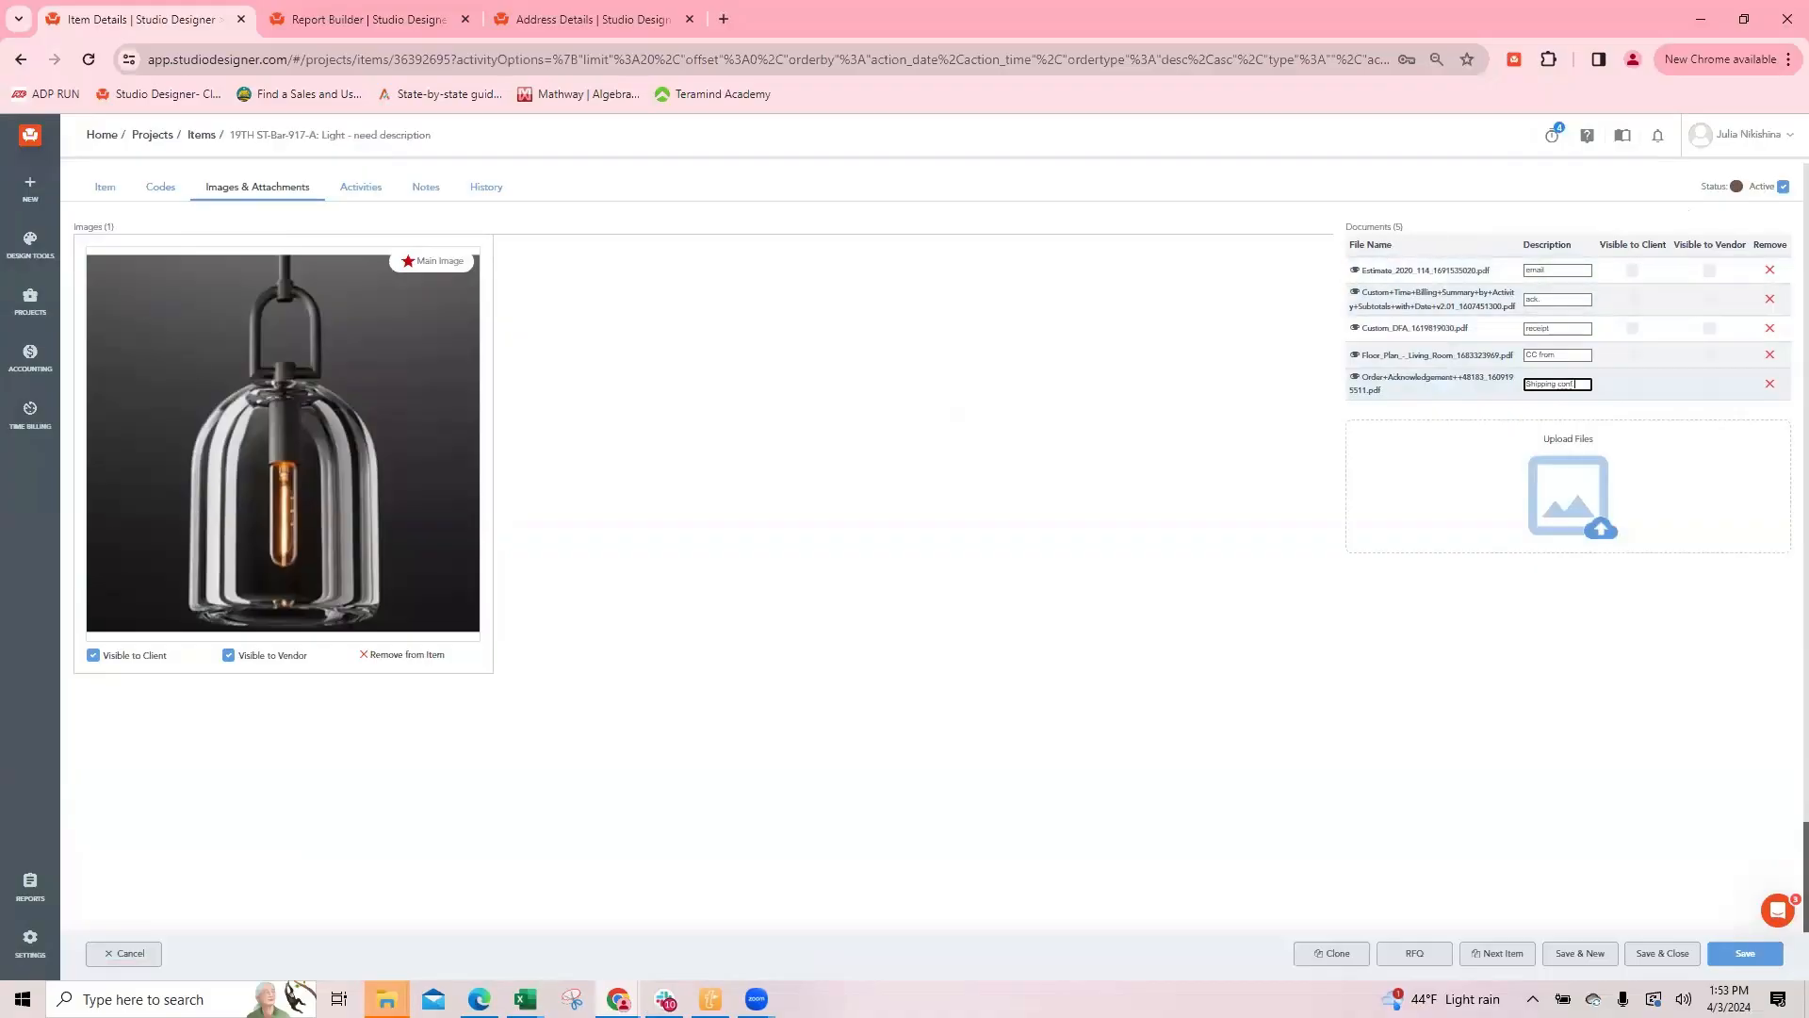
# Step: Make all five pendant light documents visible to the vendor, then save and close the item
pyautogui.click(1711, 272)
pyautogui.click(1710, 300)
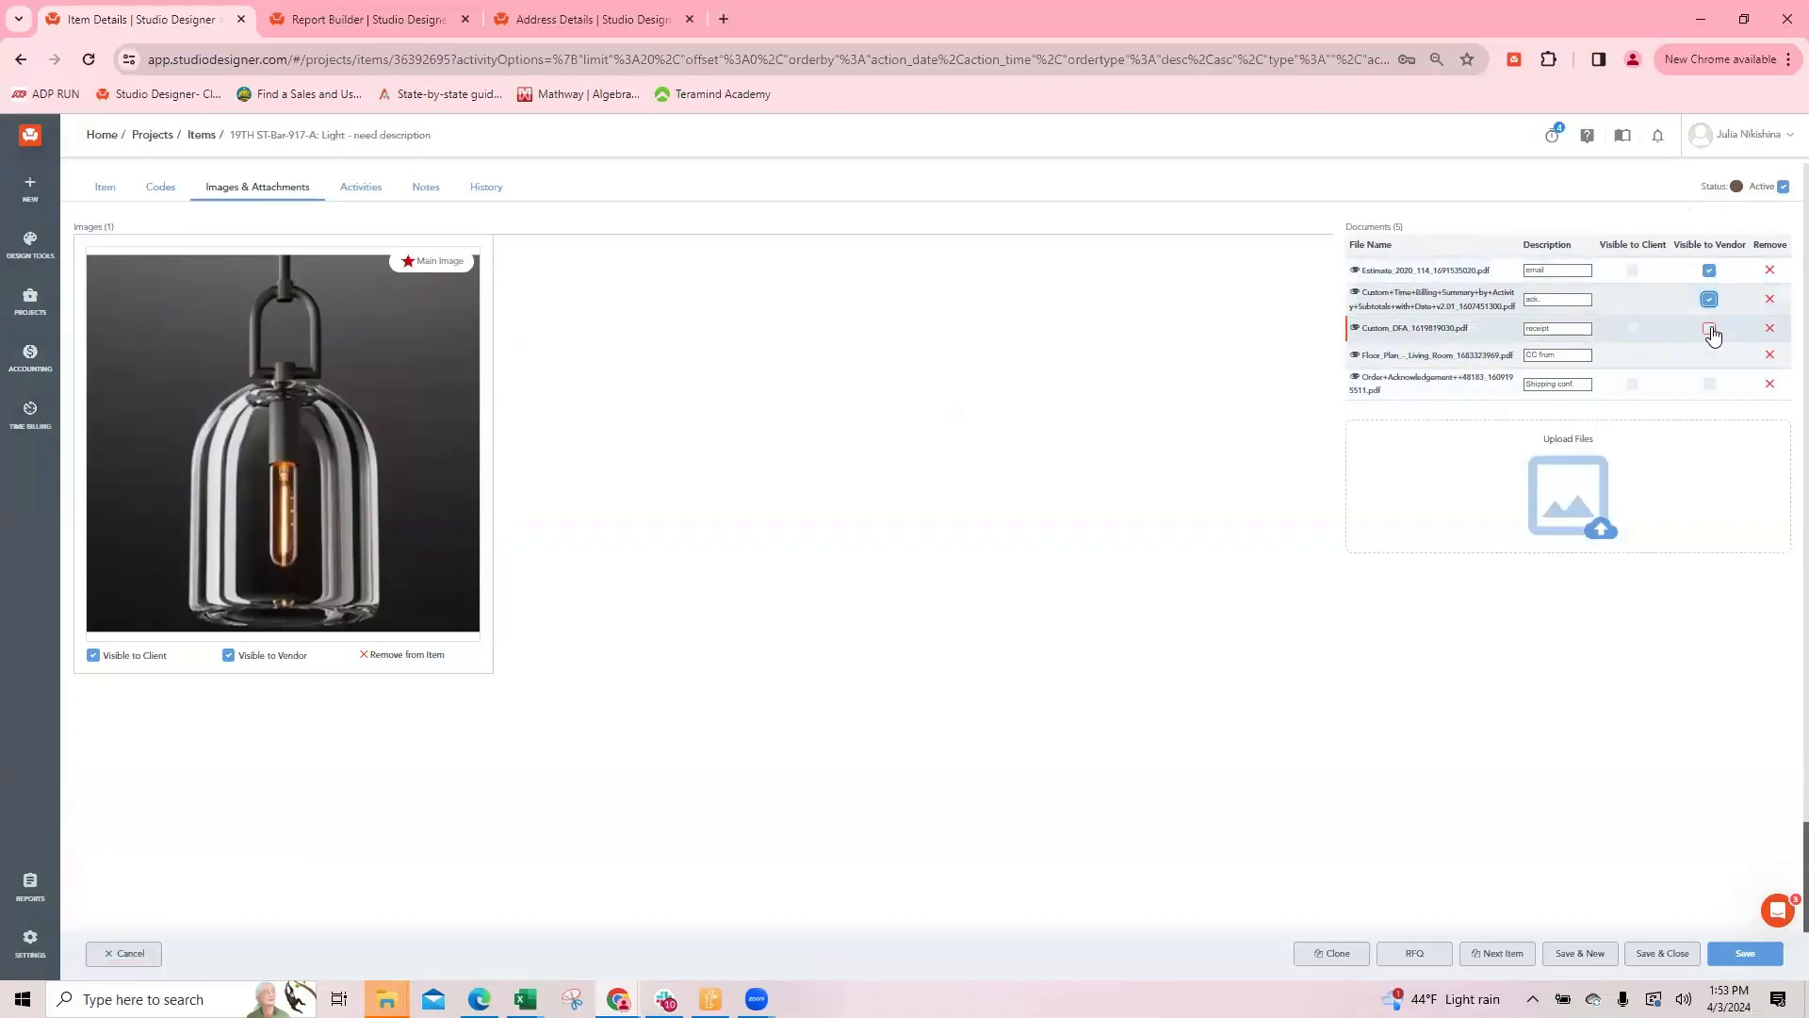
pyautogui.click(1710, 329)
pyautogui.click(1710, 355)
pyautogui.click(1710, 385)
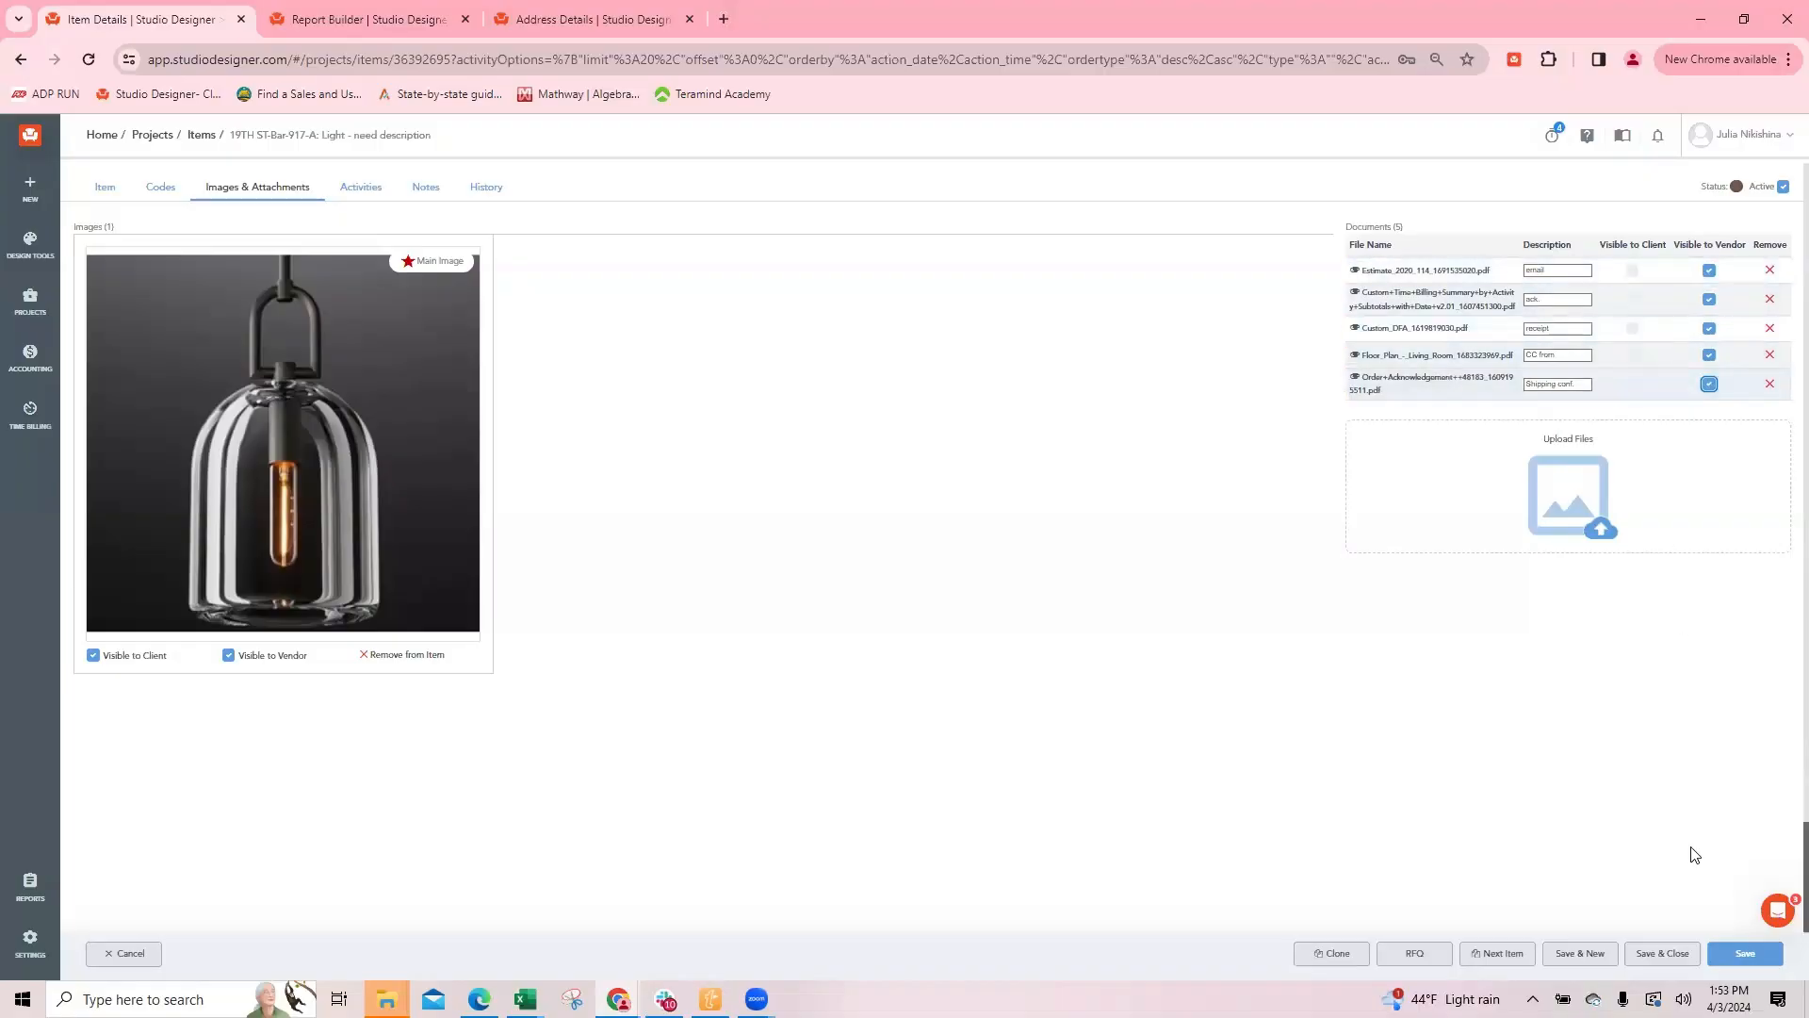
pyautogui.click(1663, 955)
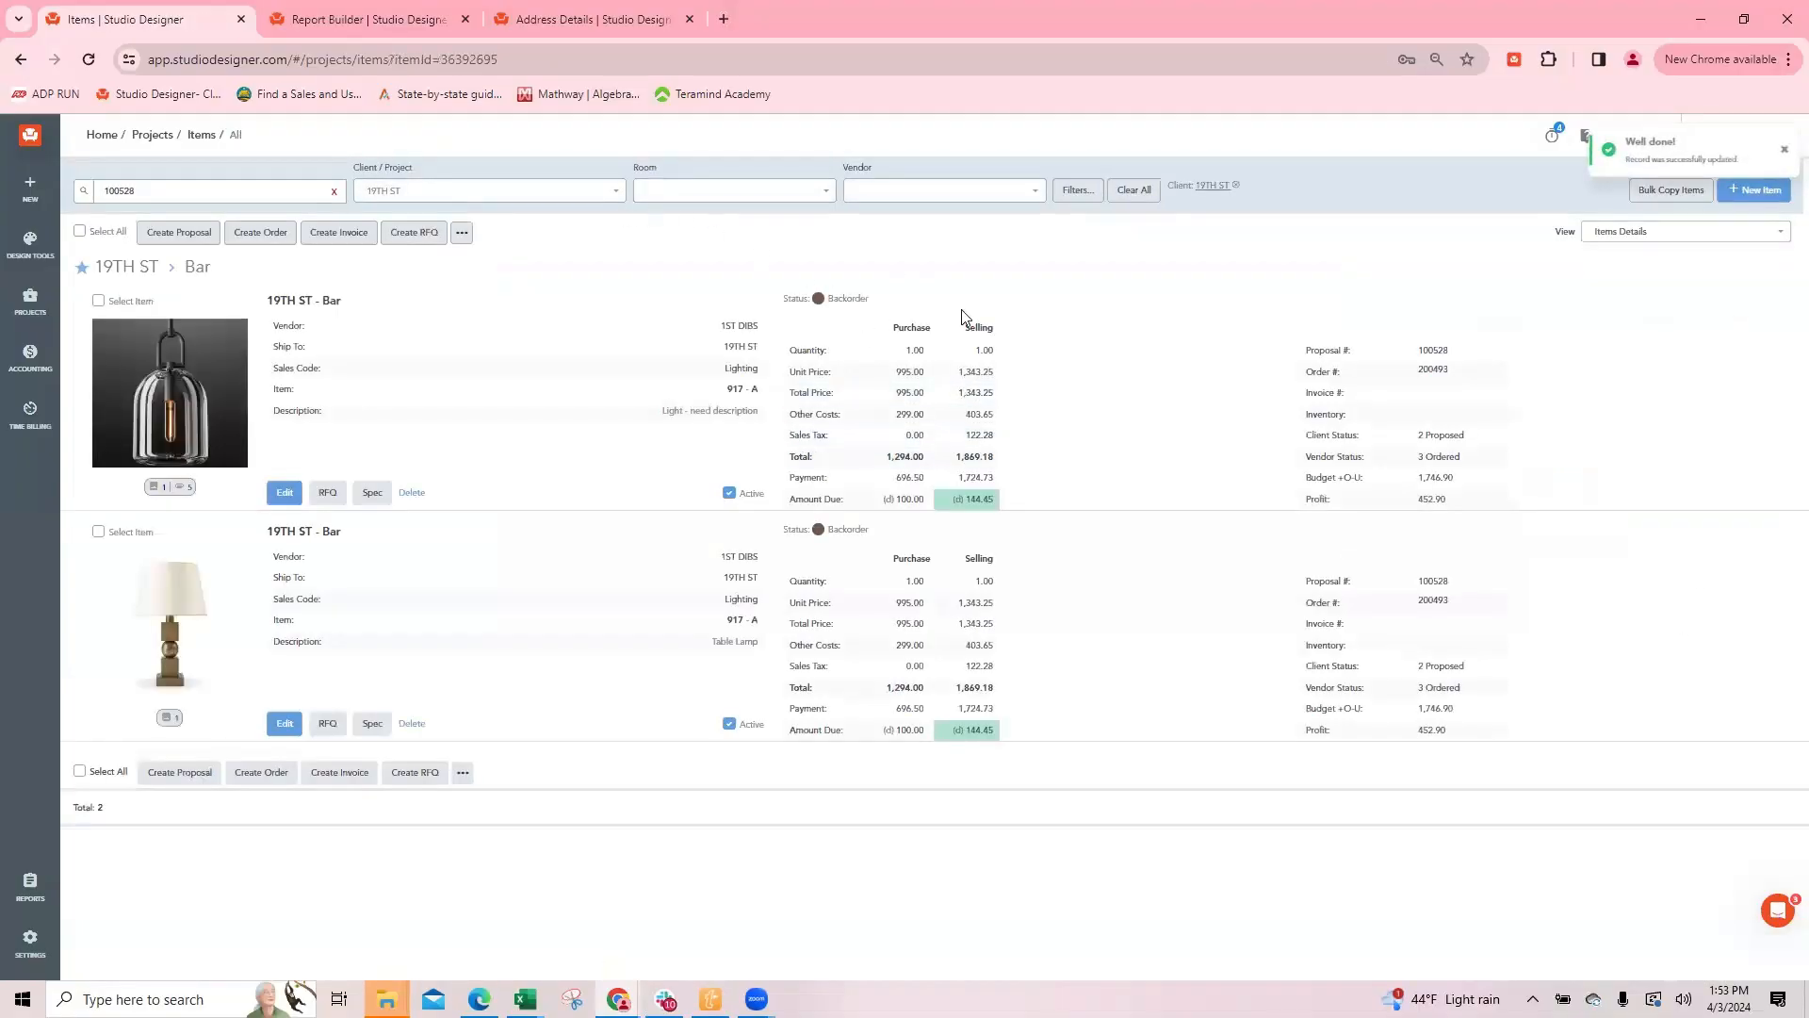
# Step: Preview the pendant light's order for sharing with Attachments displayed, check the document links, and return to the items list
pyautogui.click(1432, 369)
pyautogui.click(1451, 958)
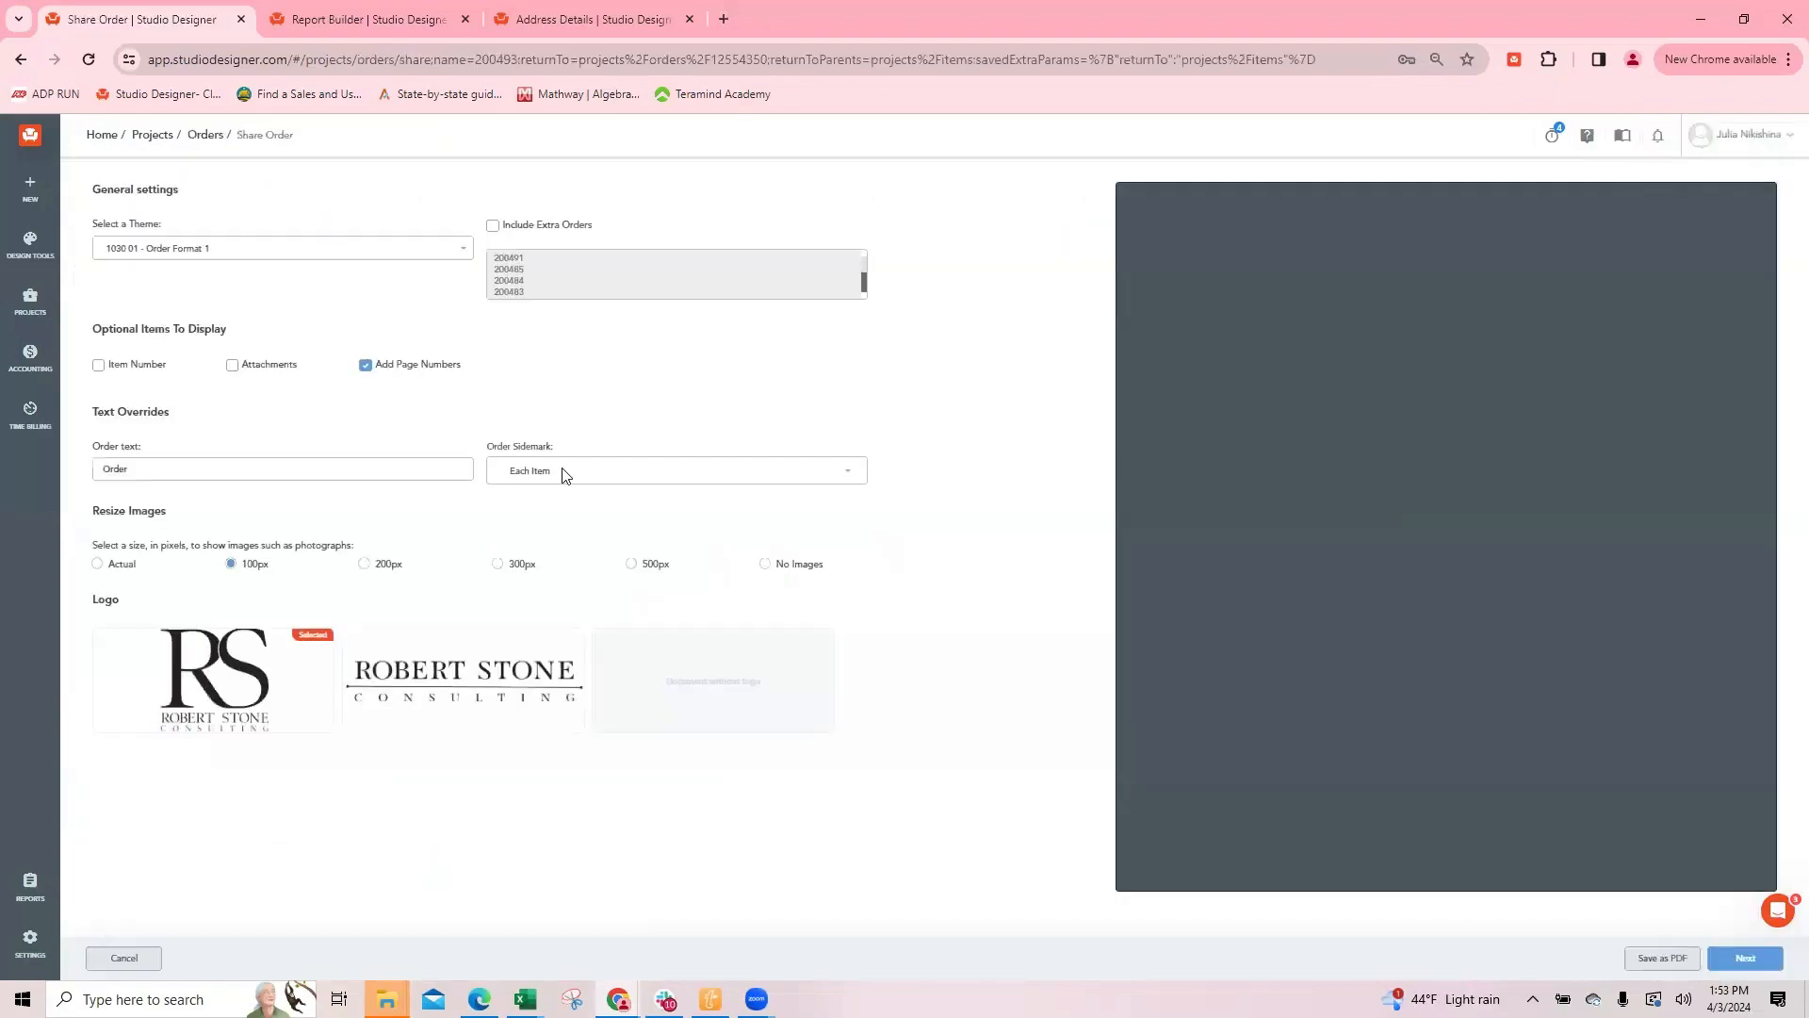
pyautogui.click(256, 371)
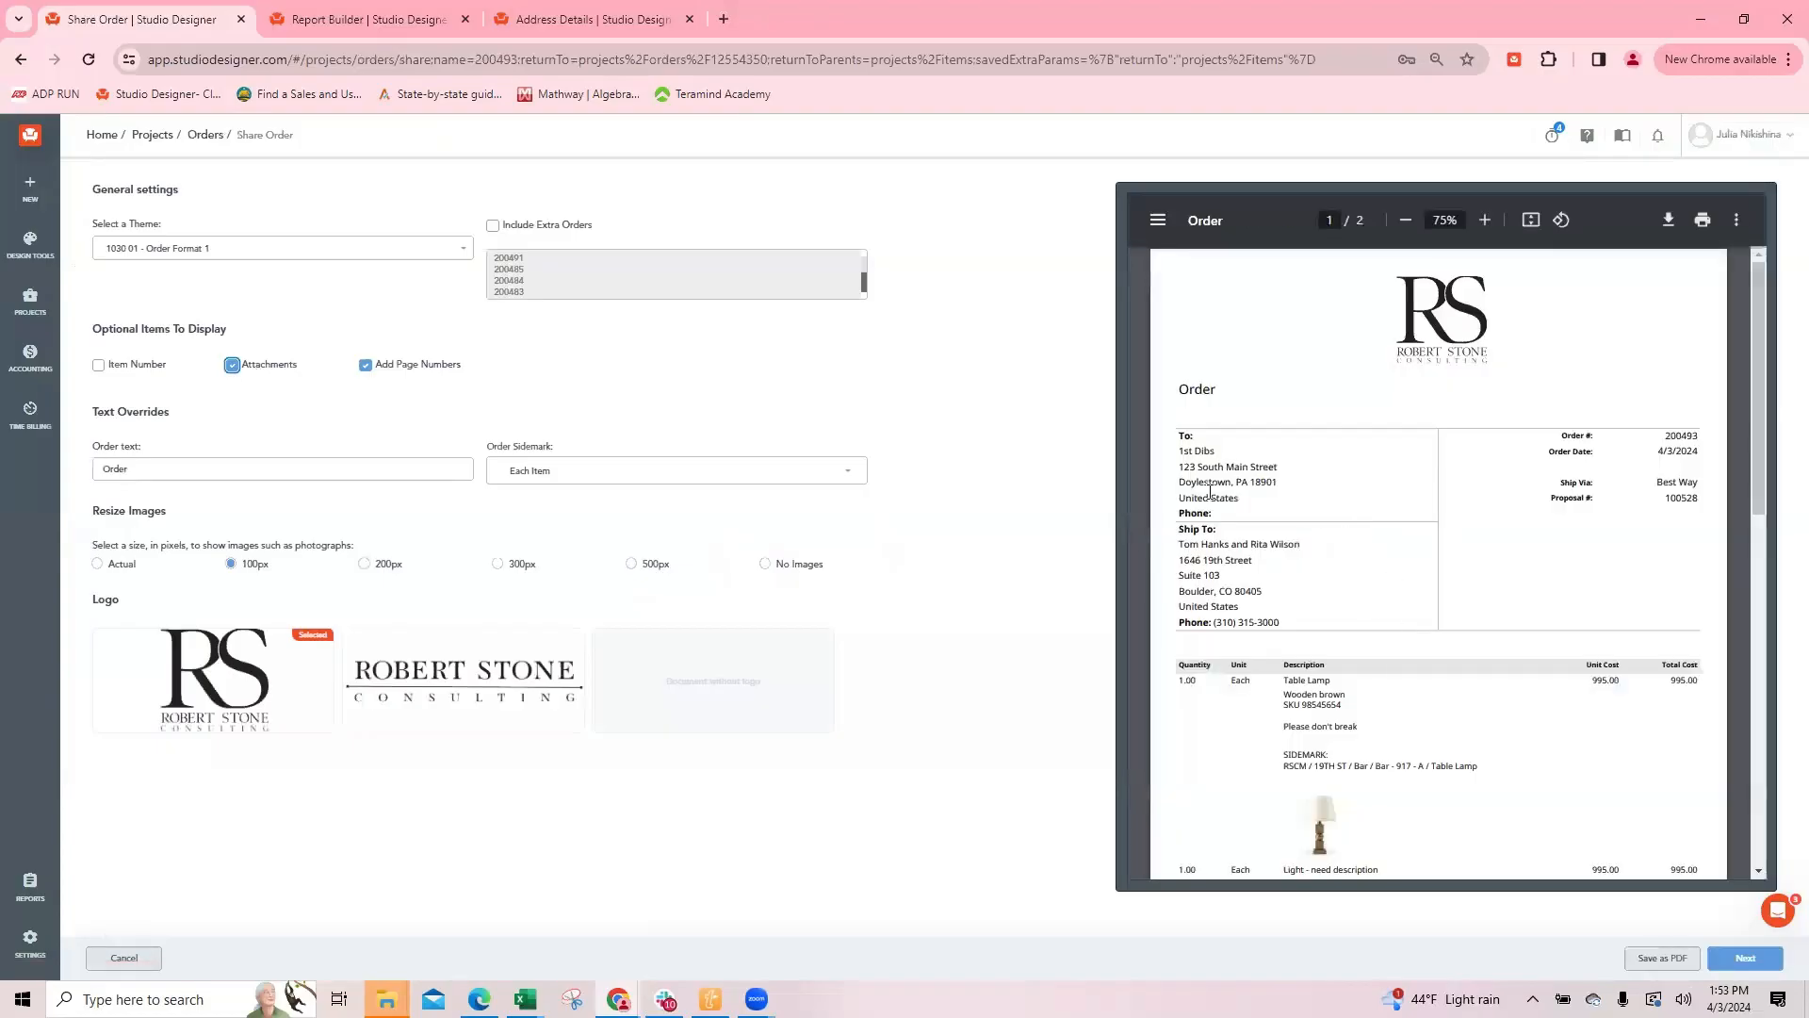
pyautogui.scroll(-4, 1282, 515)
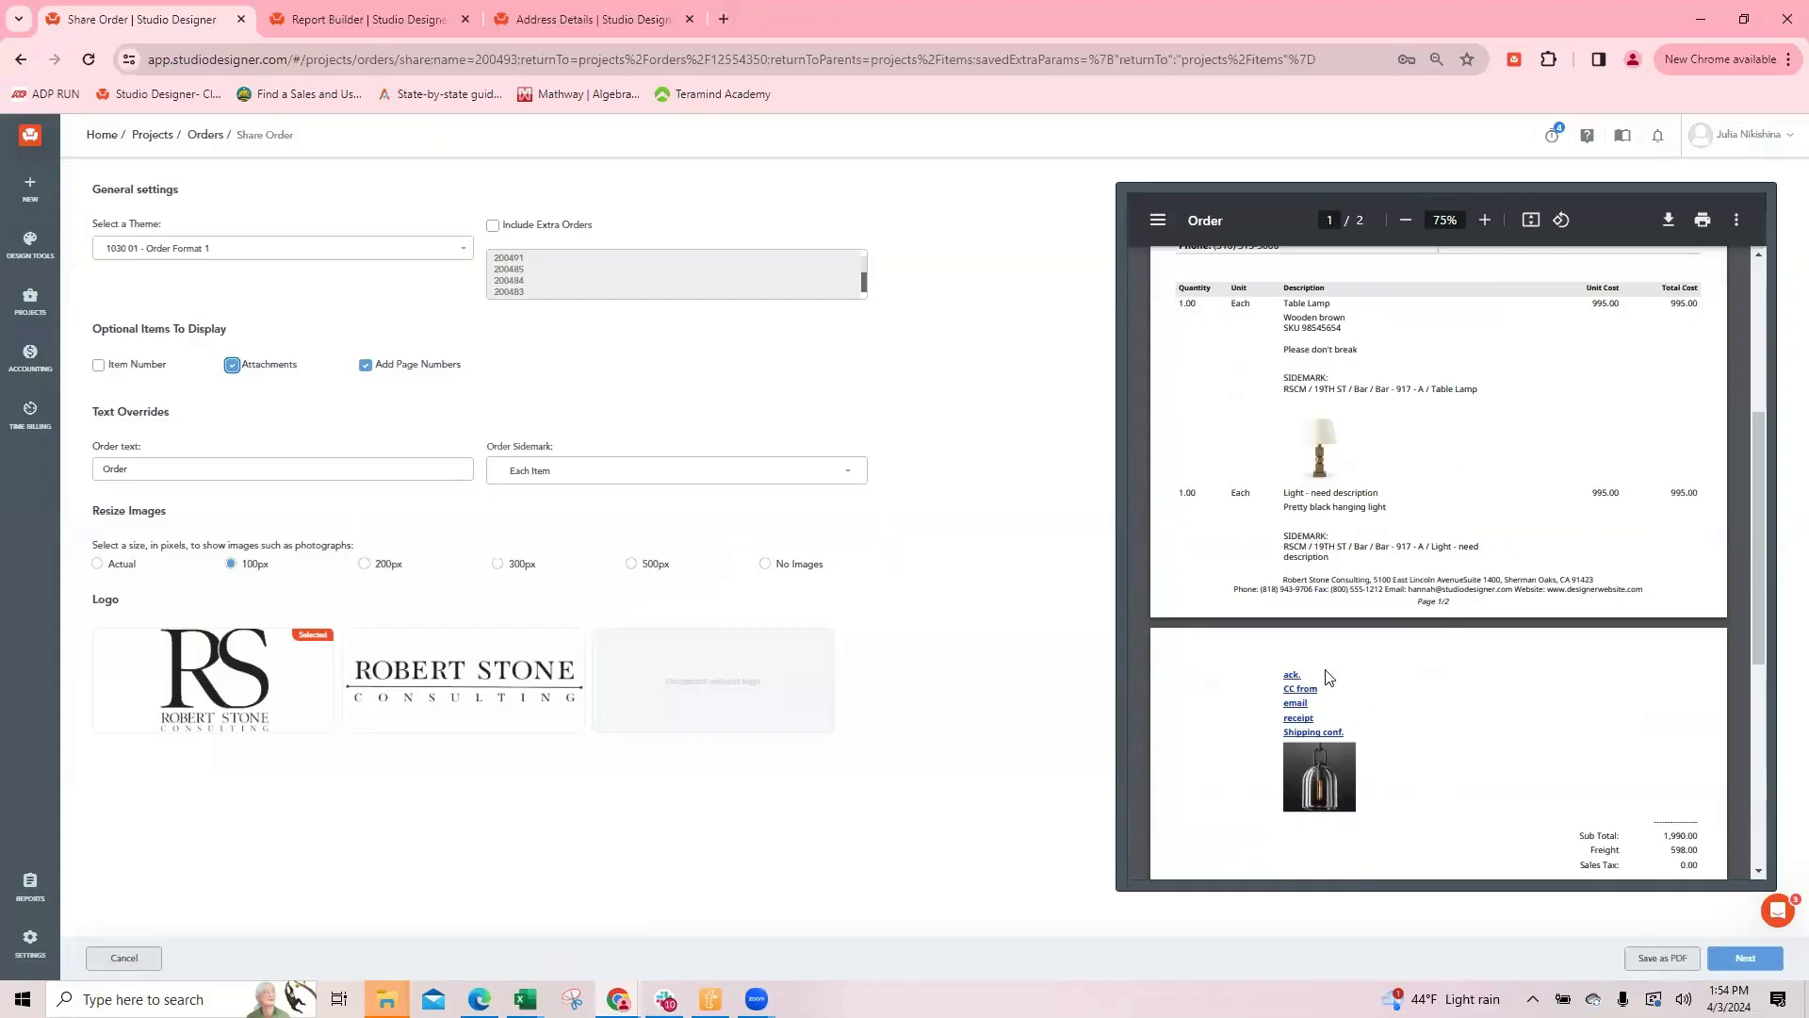
pyautogui.click(123, 958)
pyautogui.click(93, 961)
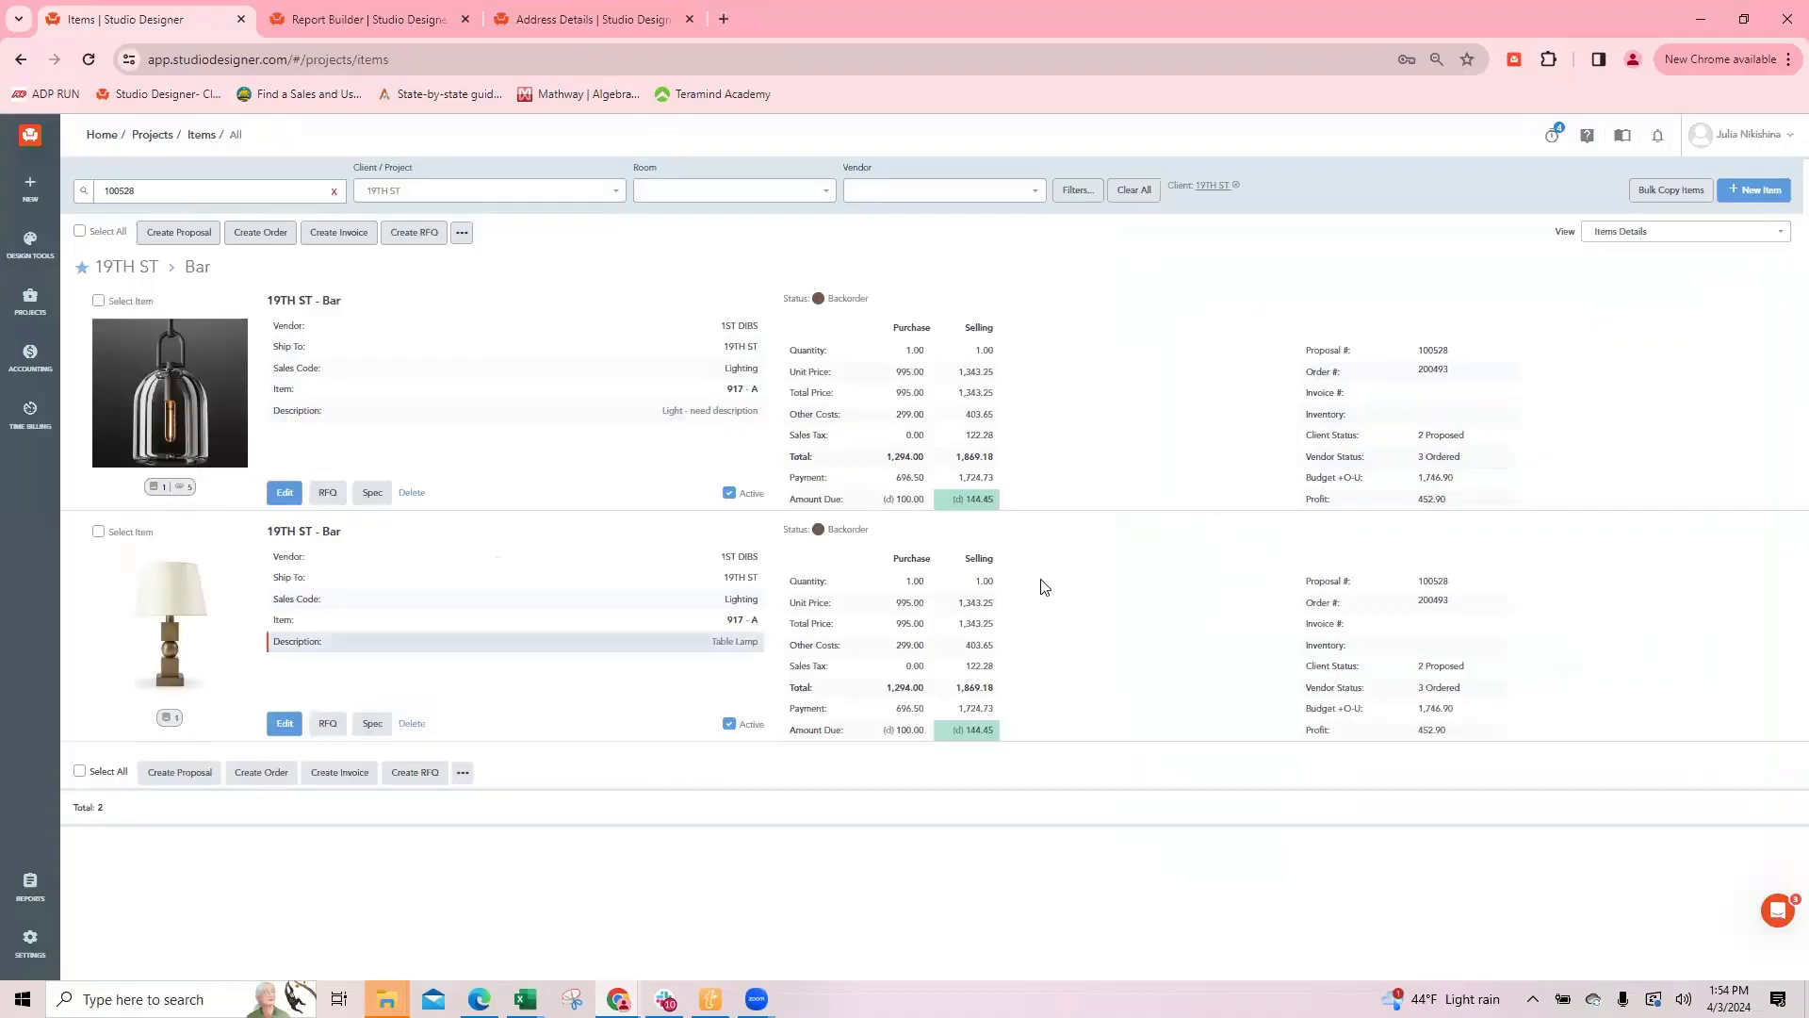
# Step: Attach the custom DFA, custom time billing summary, bench1 and estimate files to all items in the Table Lamp's order
pyautogui.click(1433, 602)
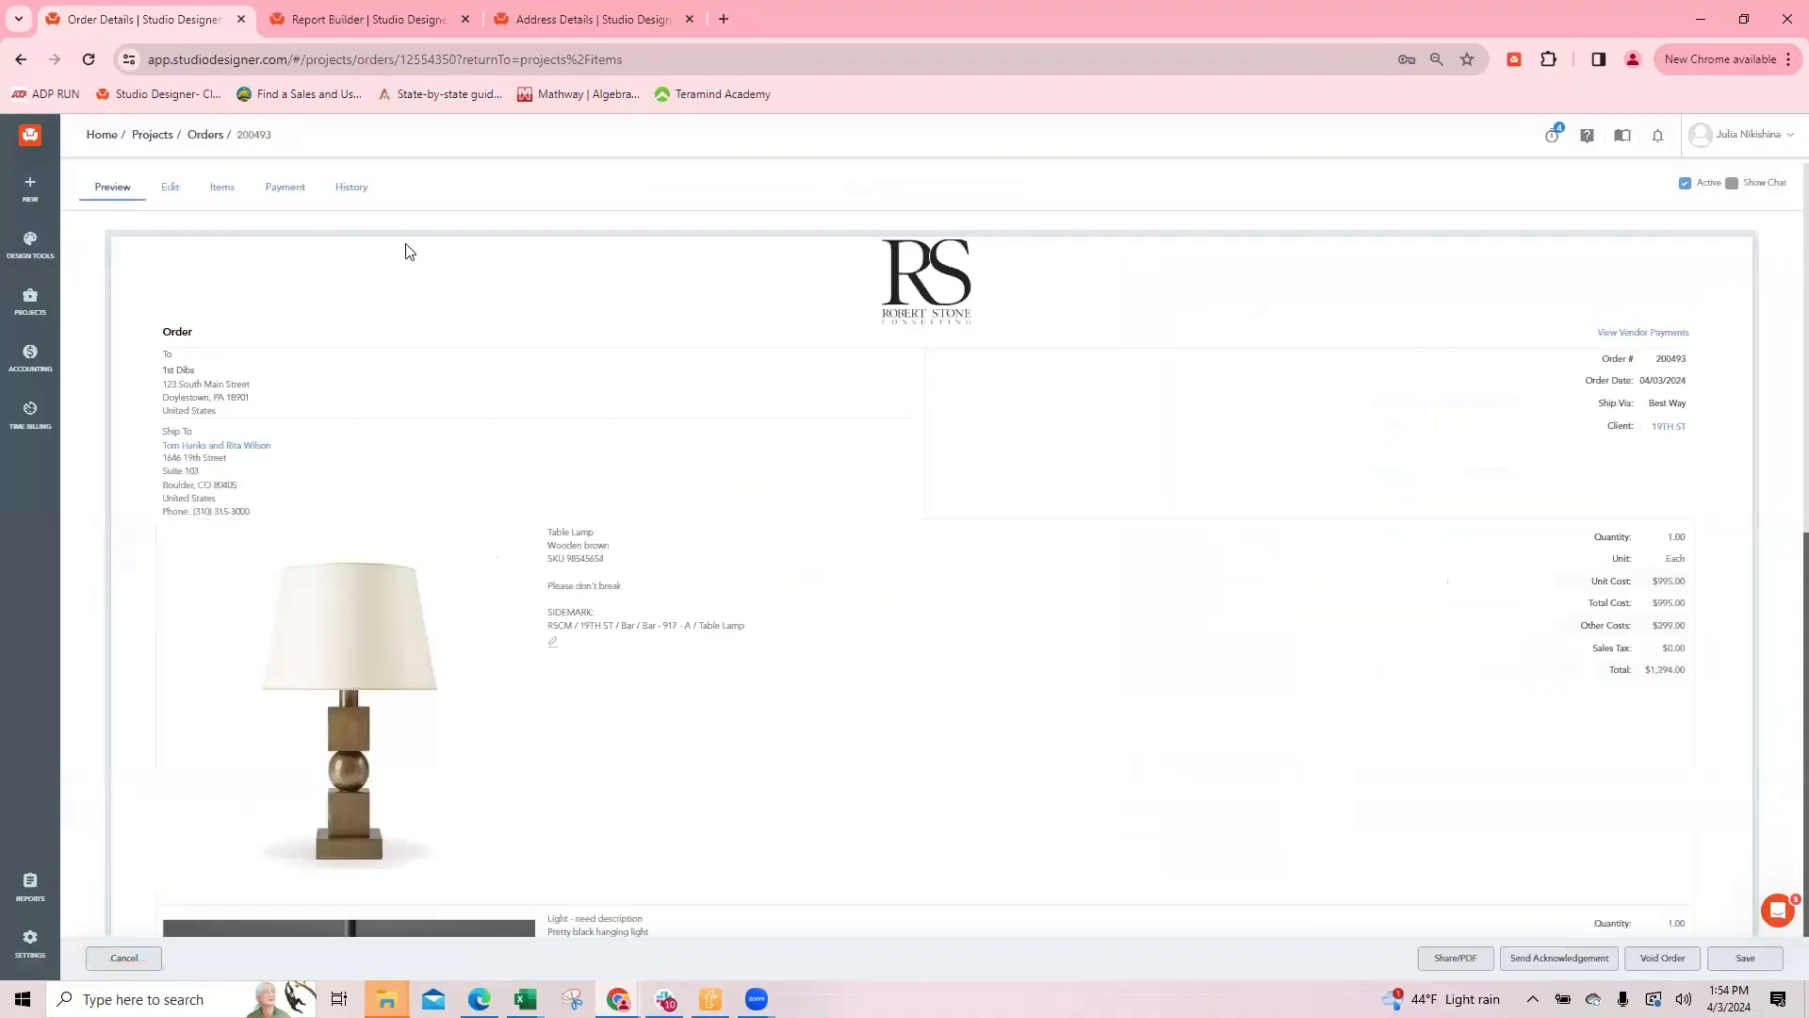
pyautogui.click(219, 190)
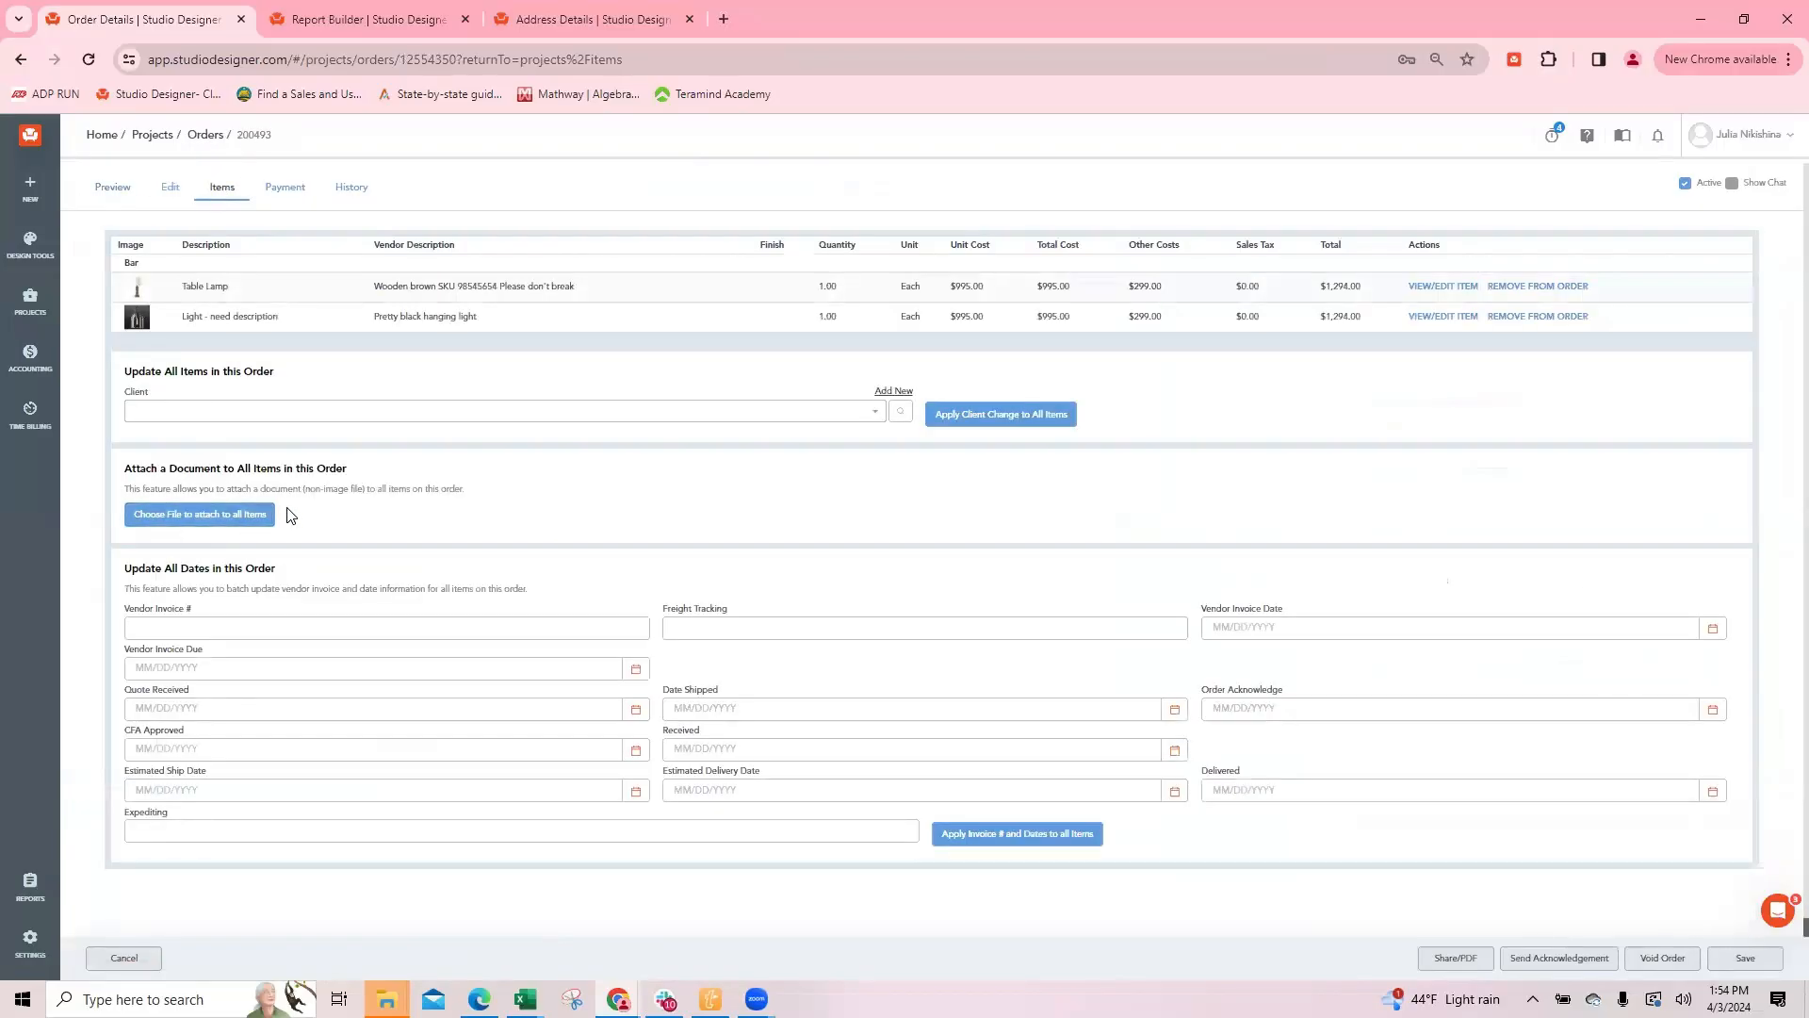
pyautogui.click(156, 524)
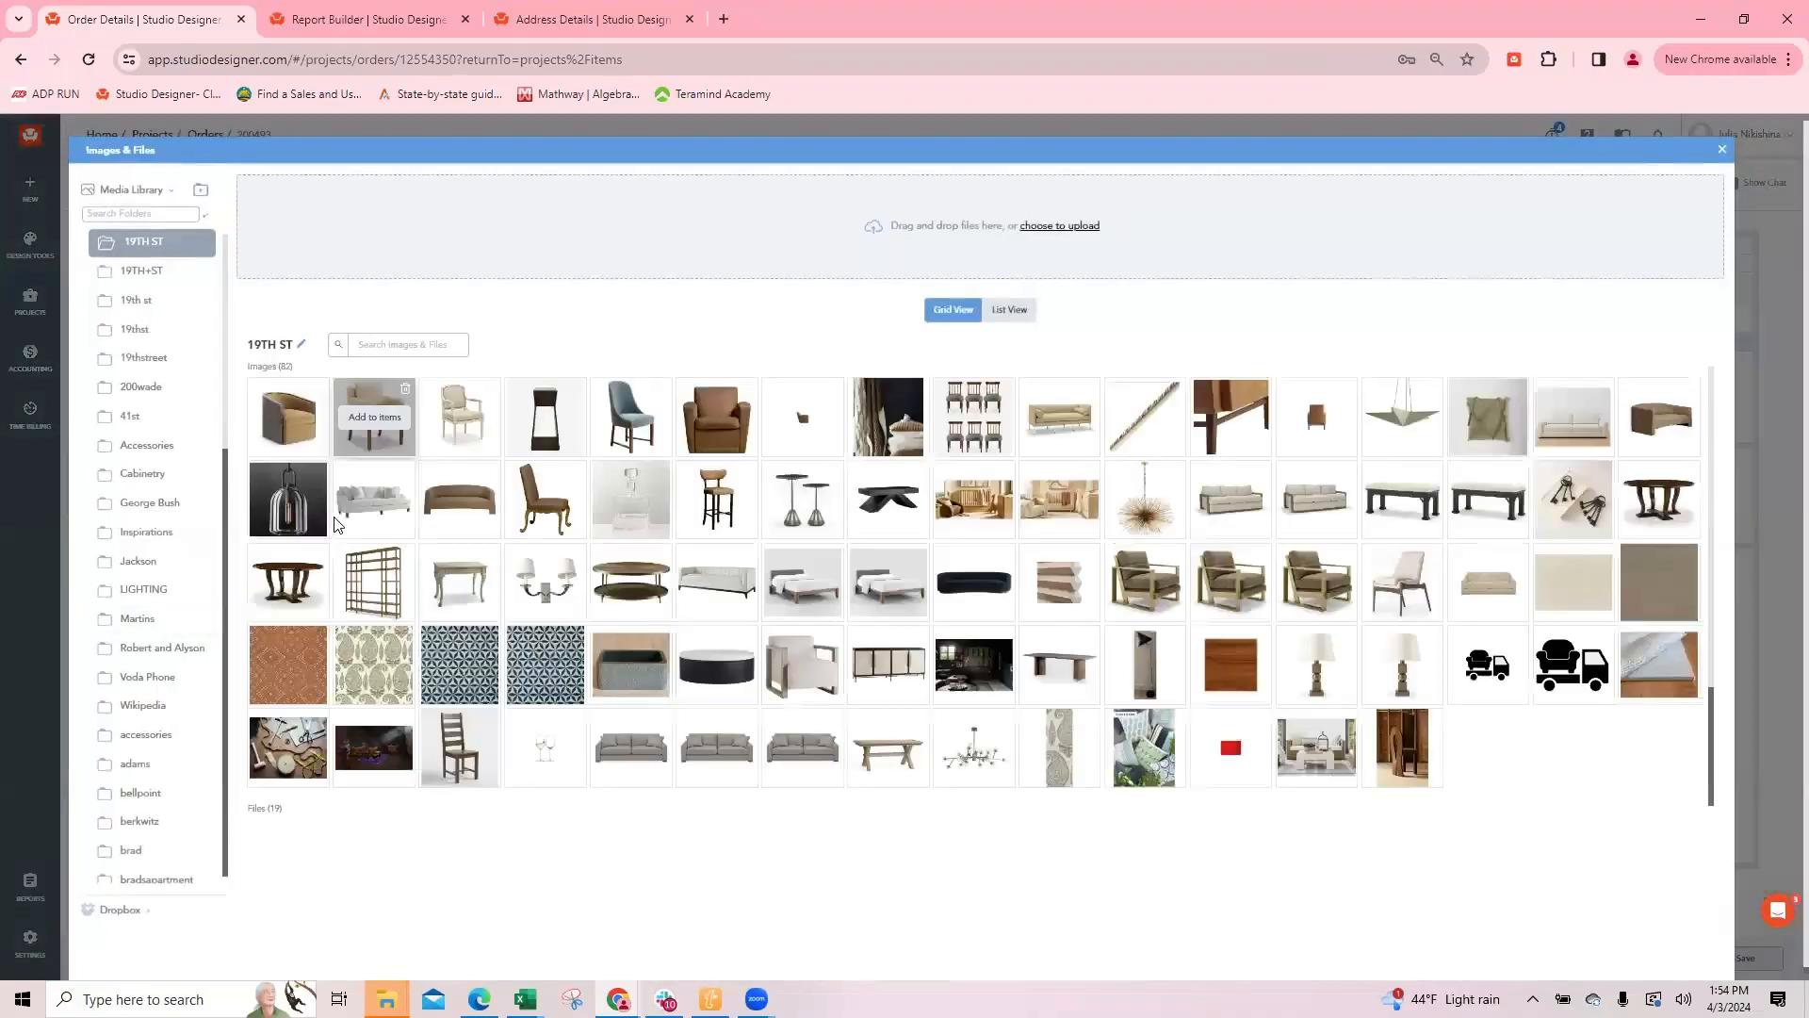
pyautogui.scroll(-2, 480, 778)
pyautogui.click(454, 695)
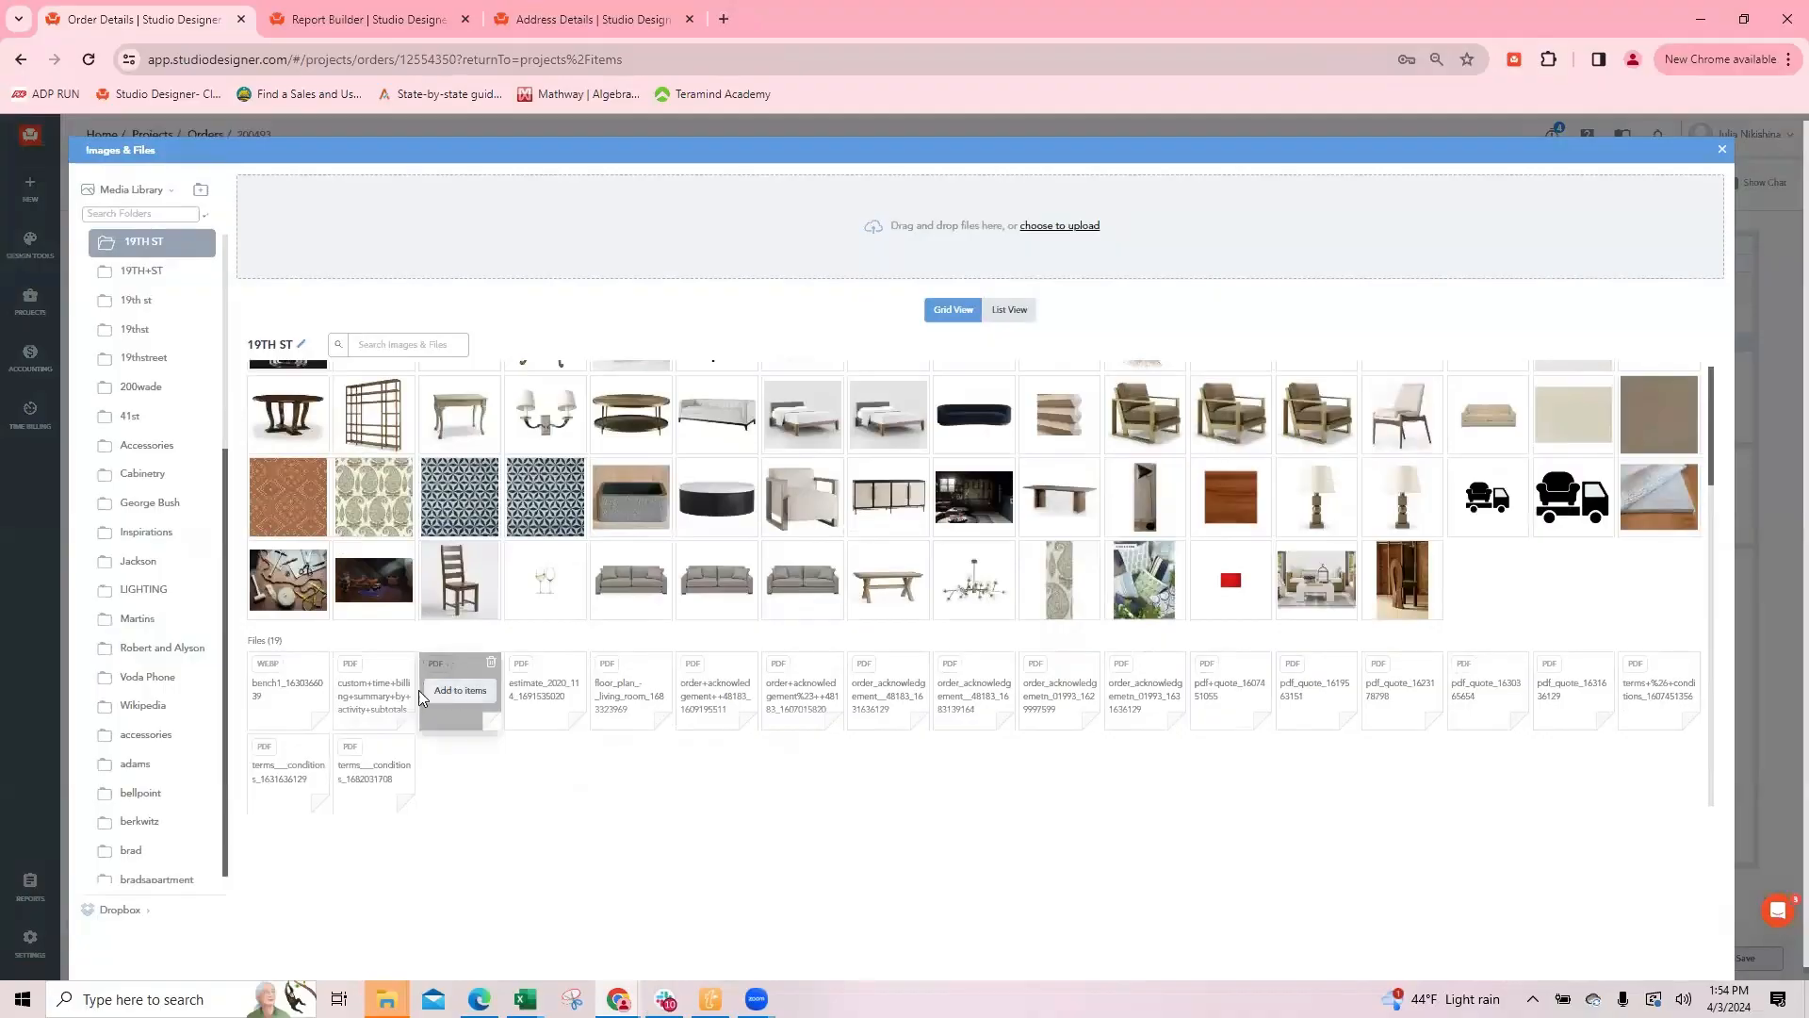
pyautogui.click(377, 695)
pyautogui.click(292, 699)
pyautogui.click(557, 691)
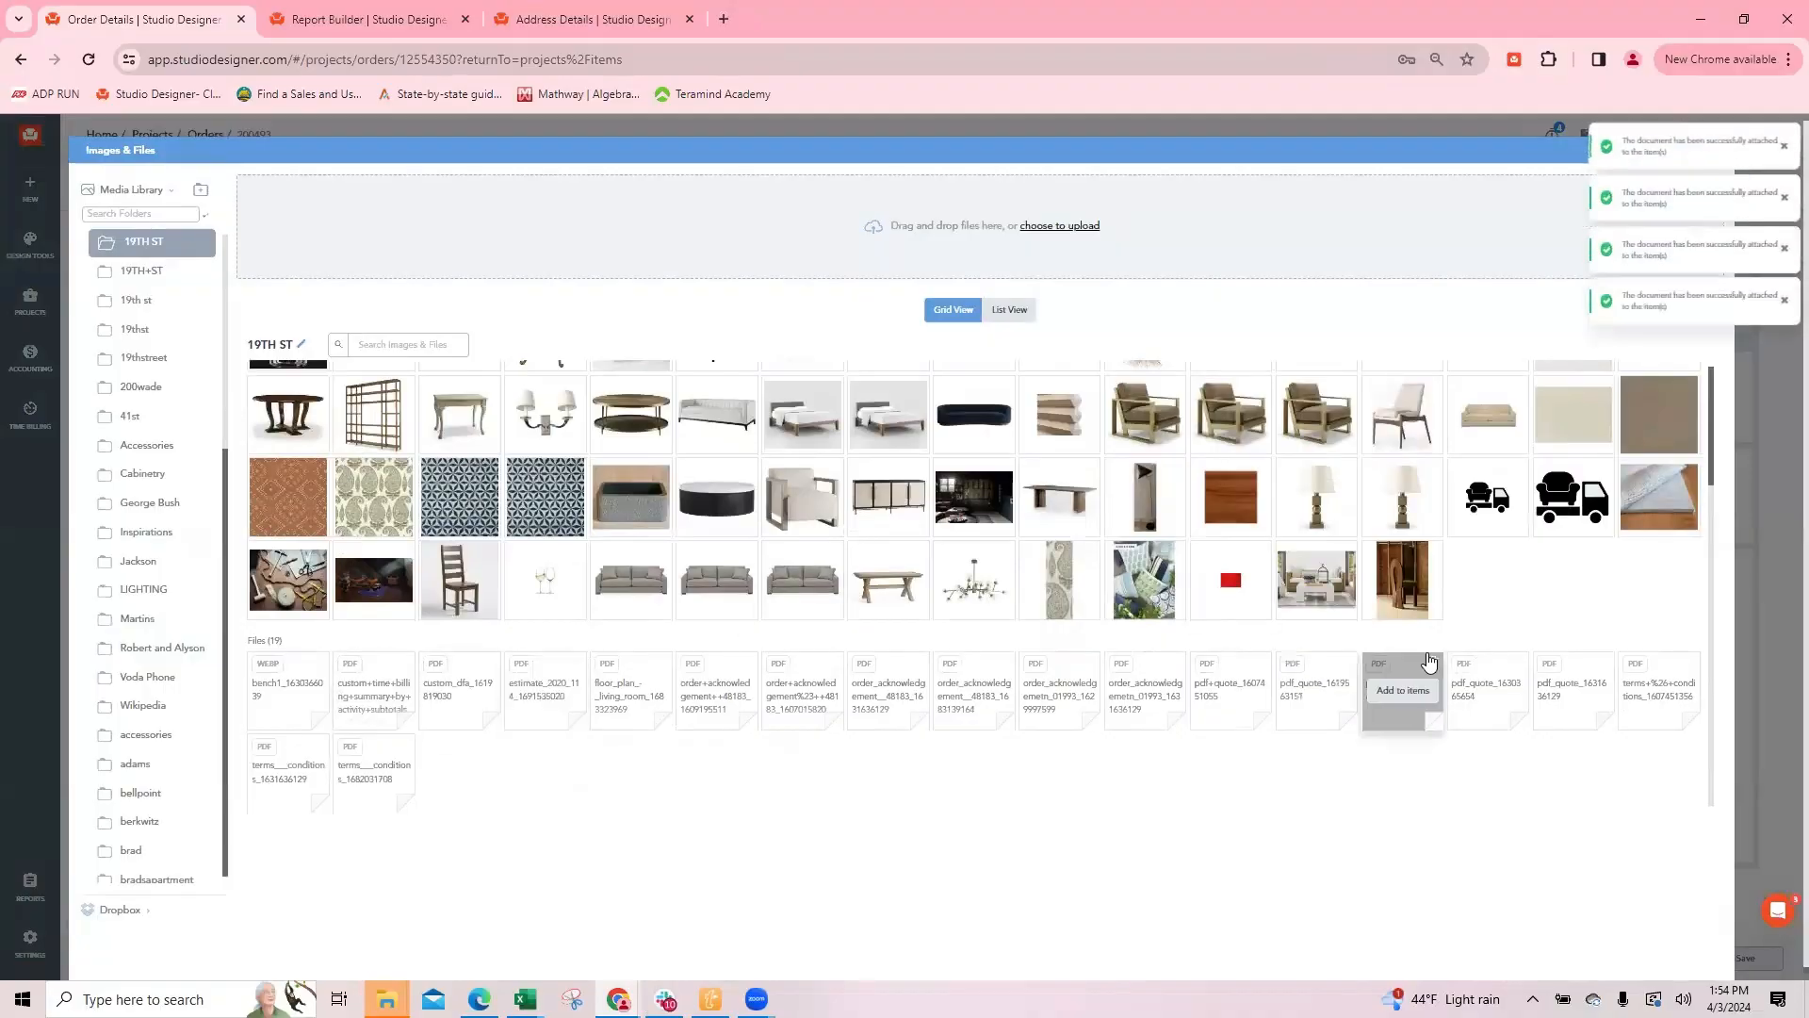
pyautogui.scroll(2, 1498, 414)
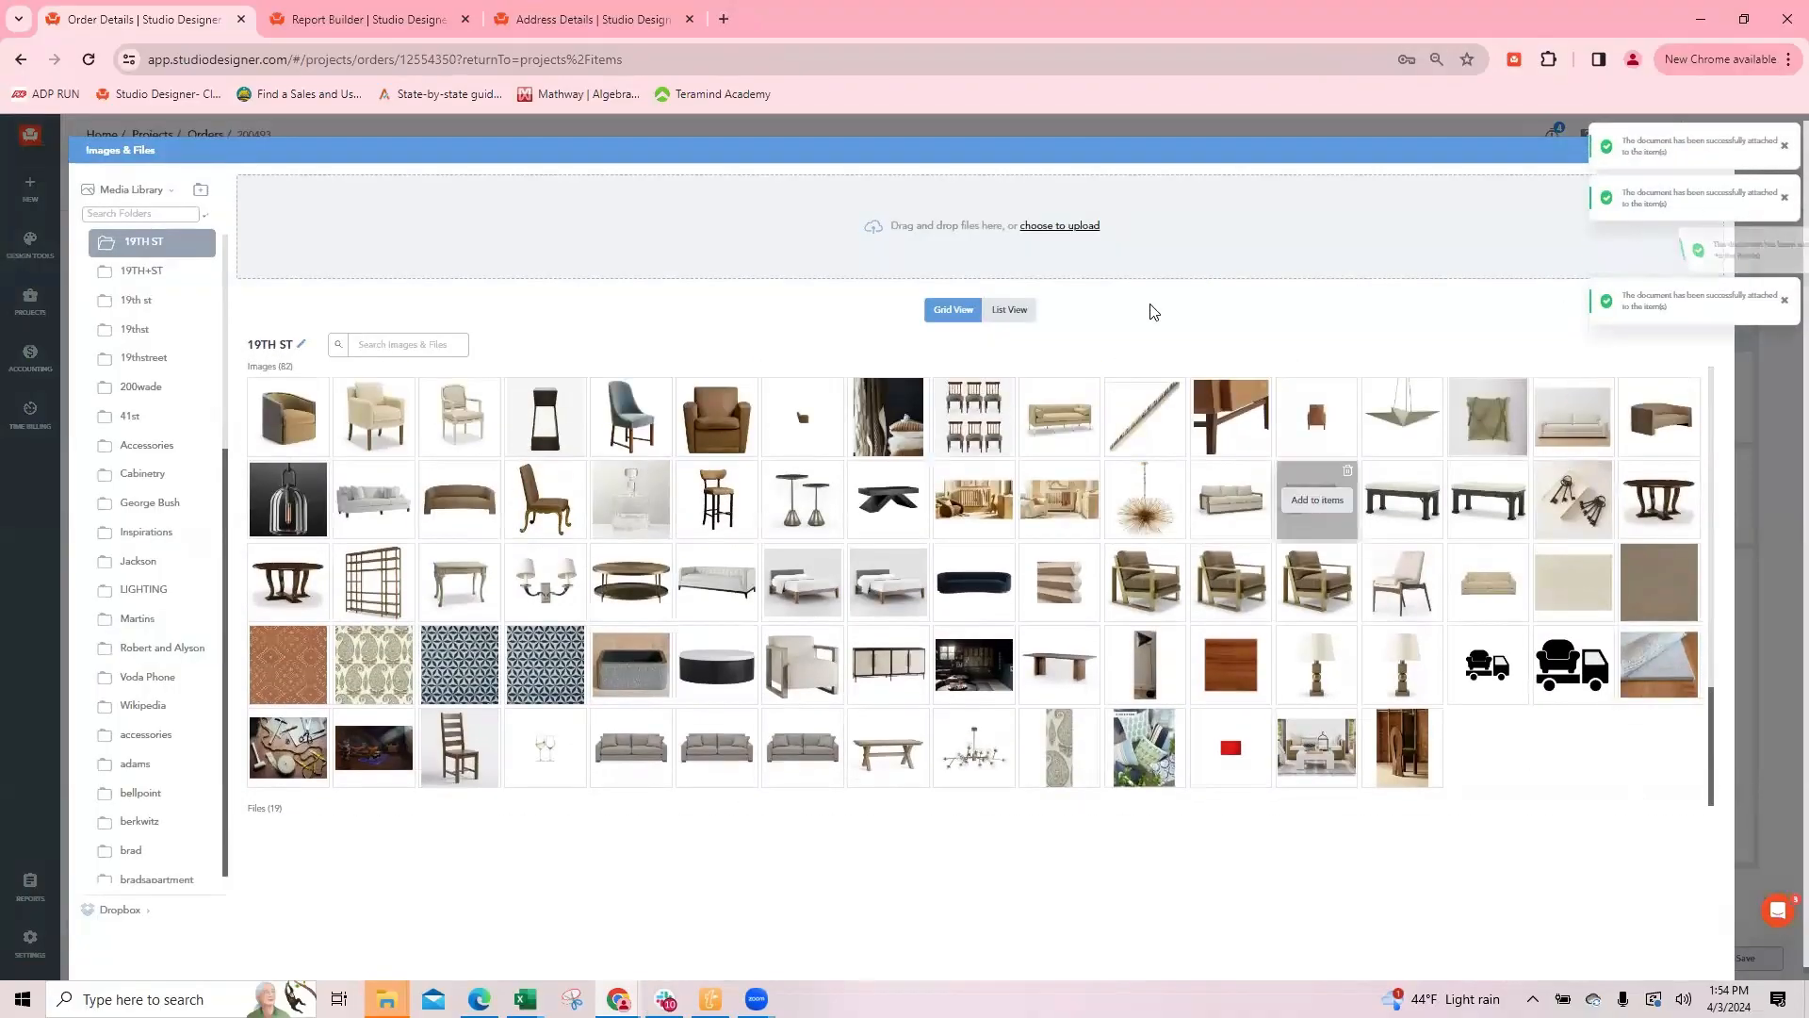
pyautogui.scroll(-2, 1482, 279)
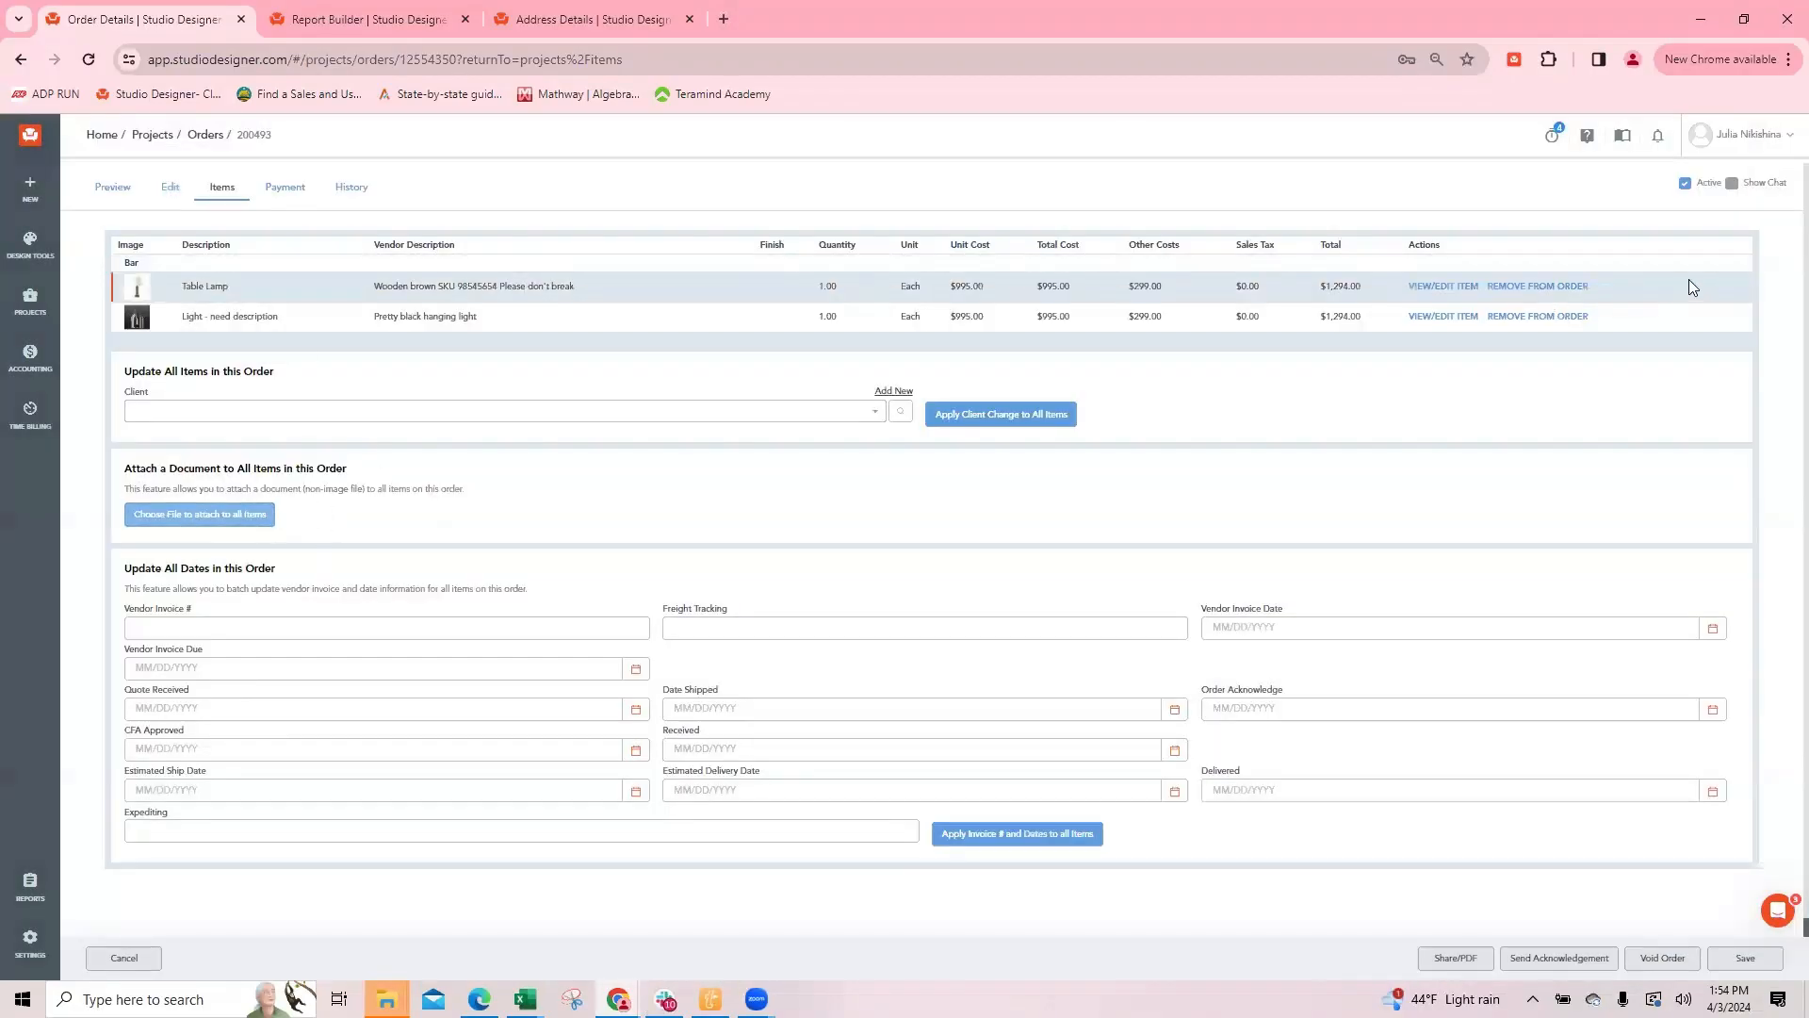
# Step: Check the documents attached to the order's Table Lamp item and return to the order's items
pyautogui.click(1425, 285)
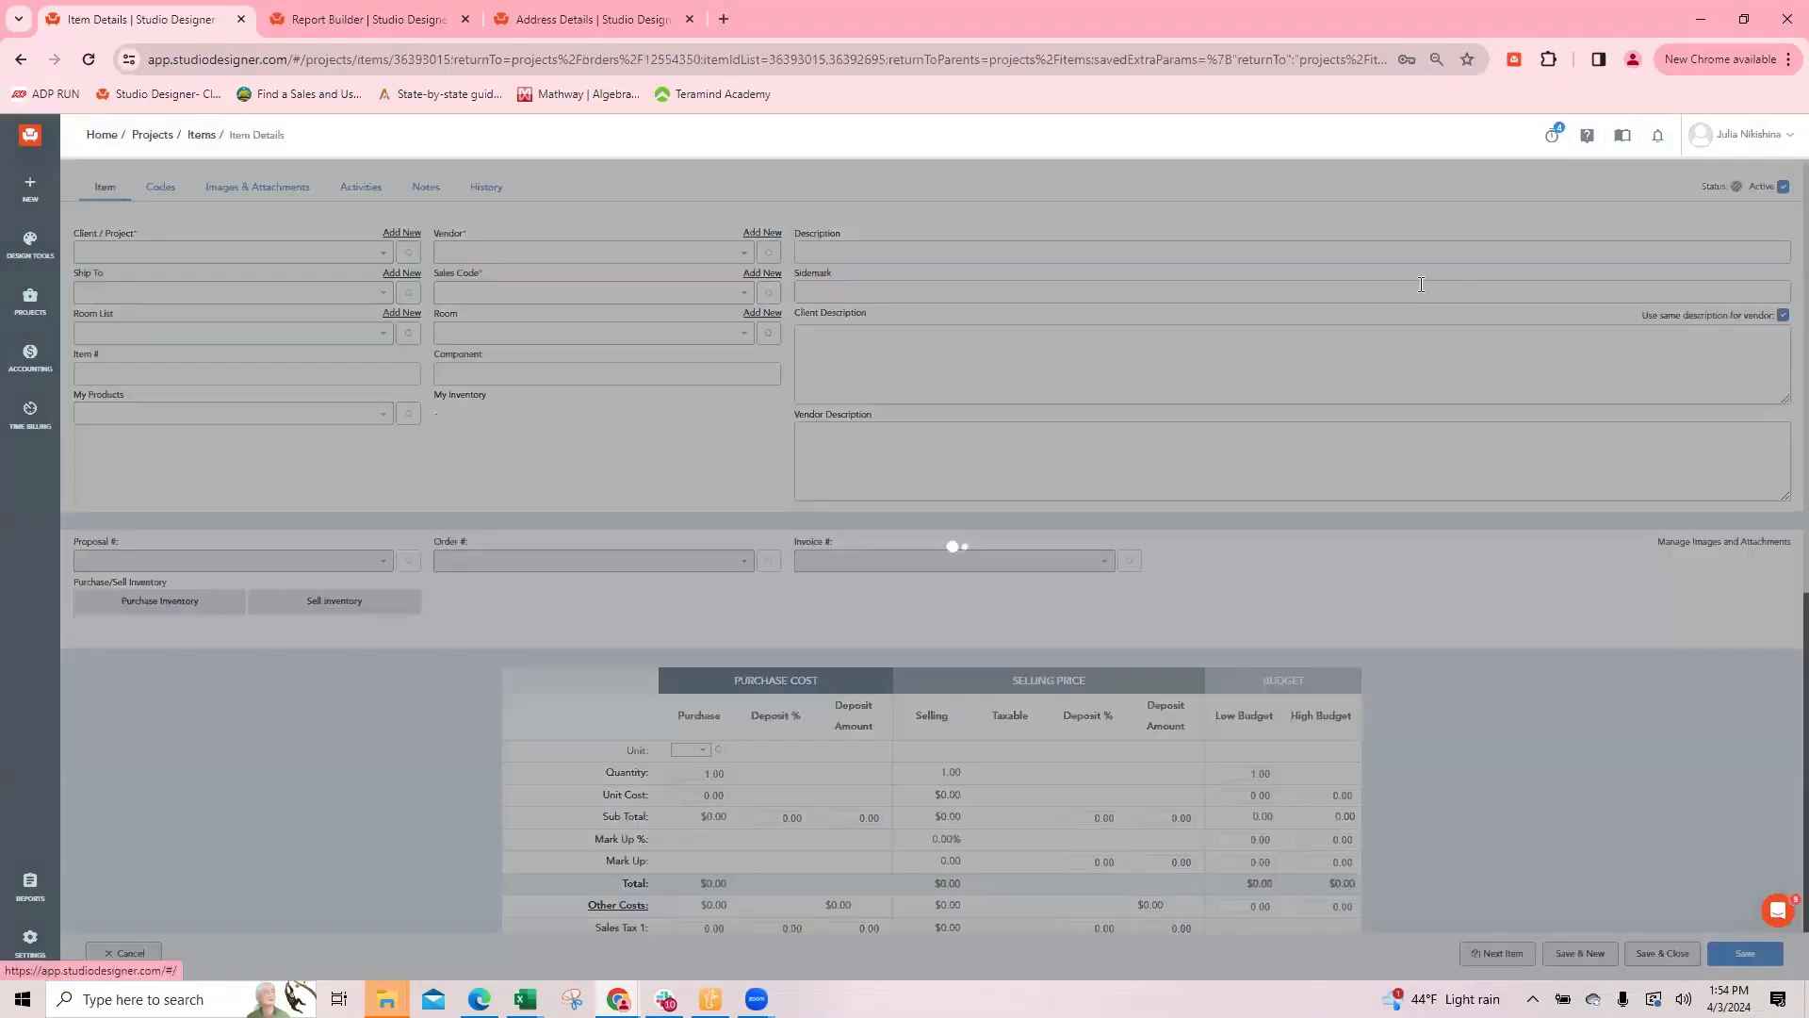
pyautogui.click(233, 190)
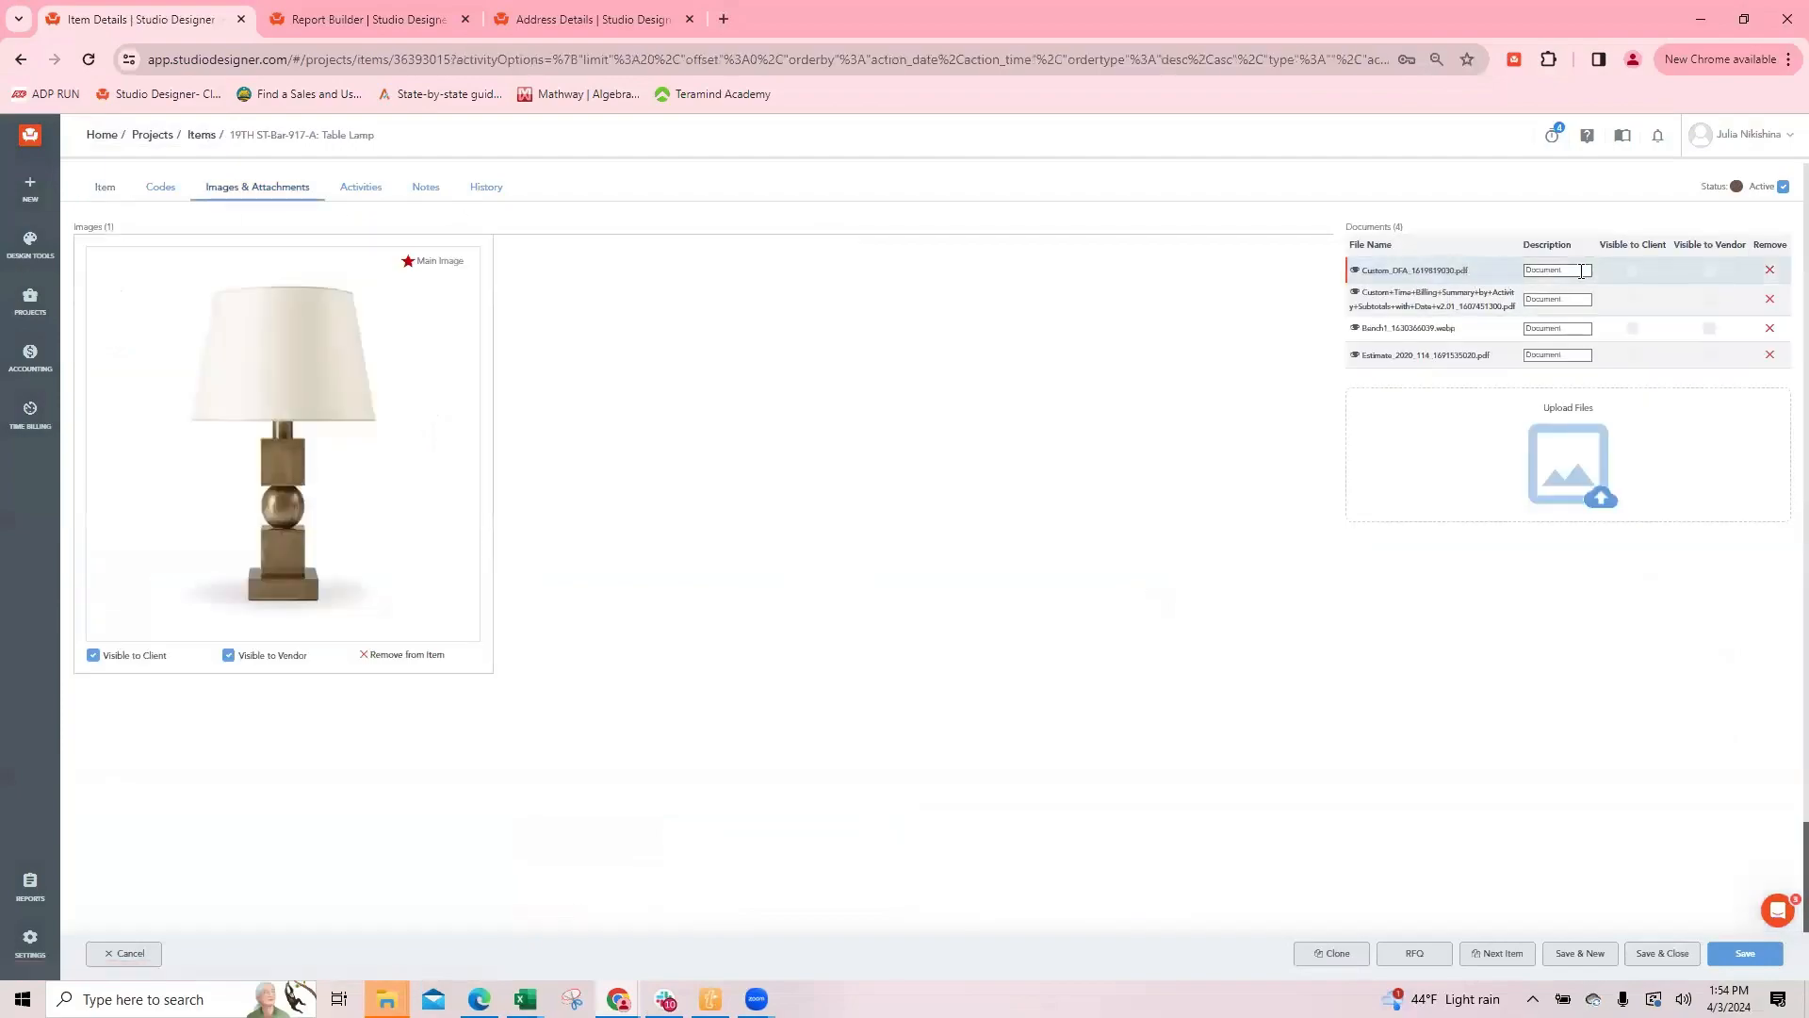
pyautogui.click(129, 954)
# Step: Check the pendant light's attached documents, including the Bench1 file's description, and leave the item without saving
pyautogui.click(1443, 318)
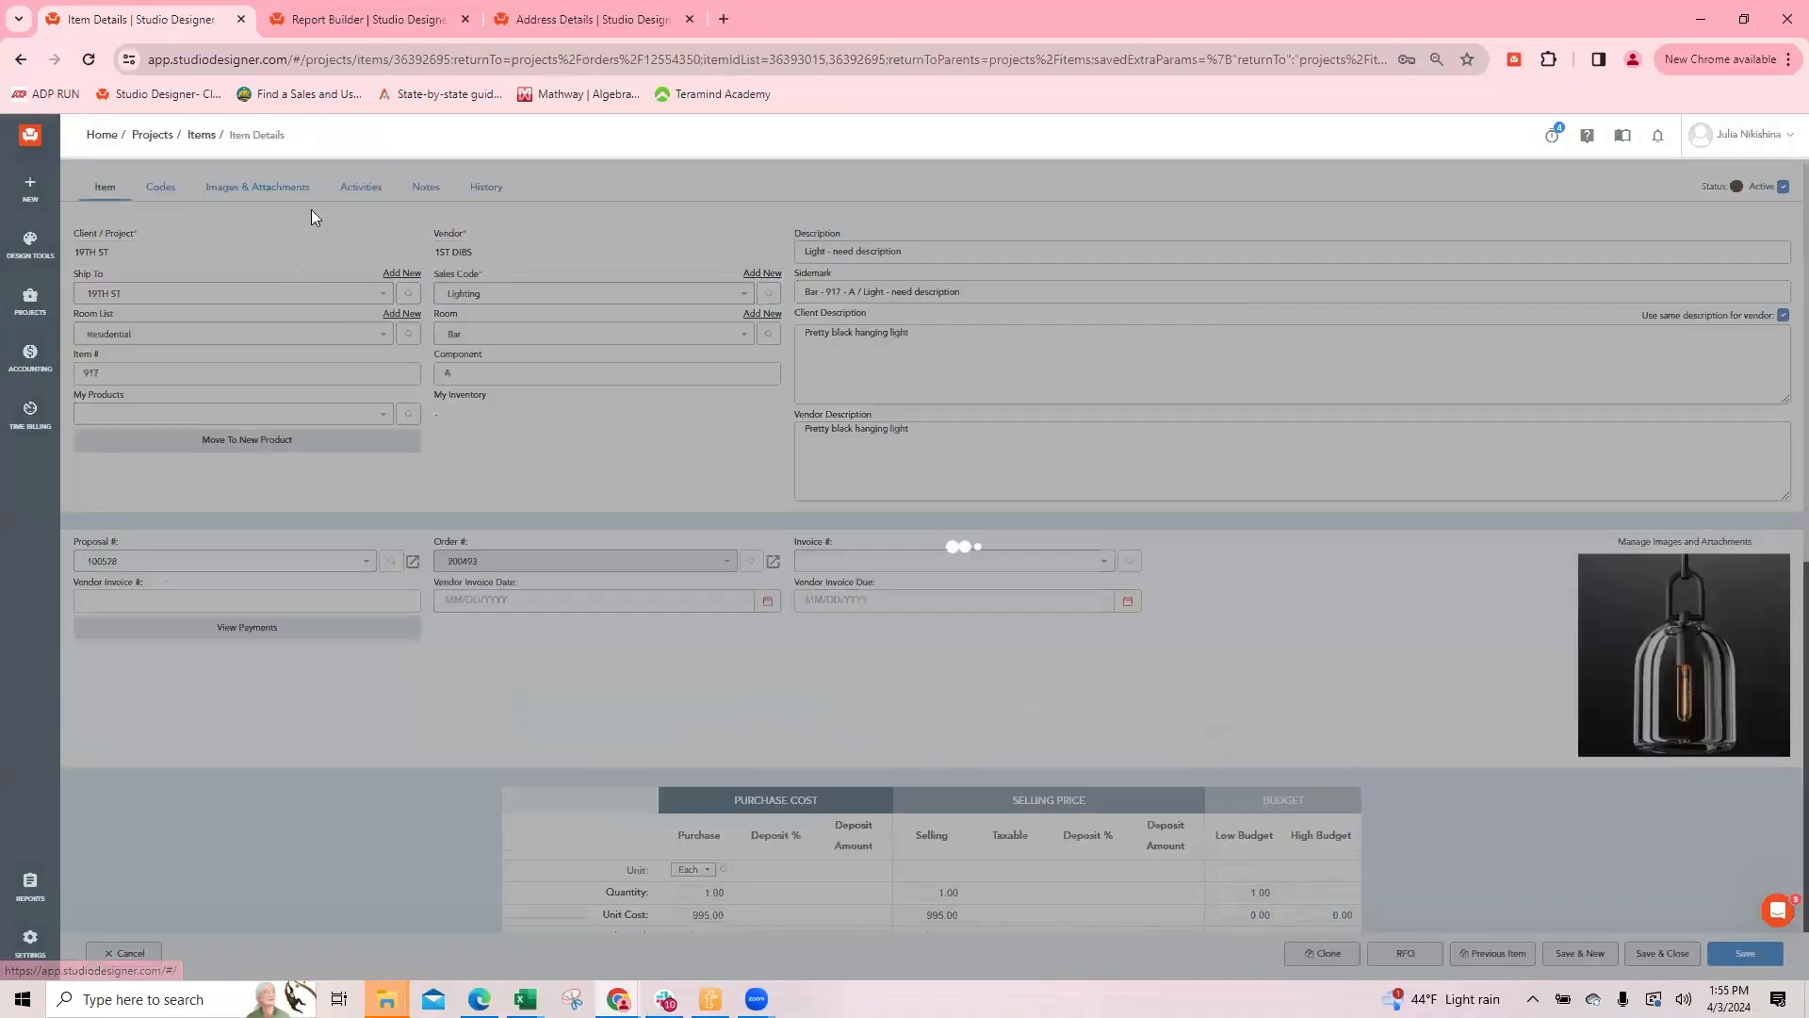
pyautogui.click(264, 187)
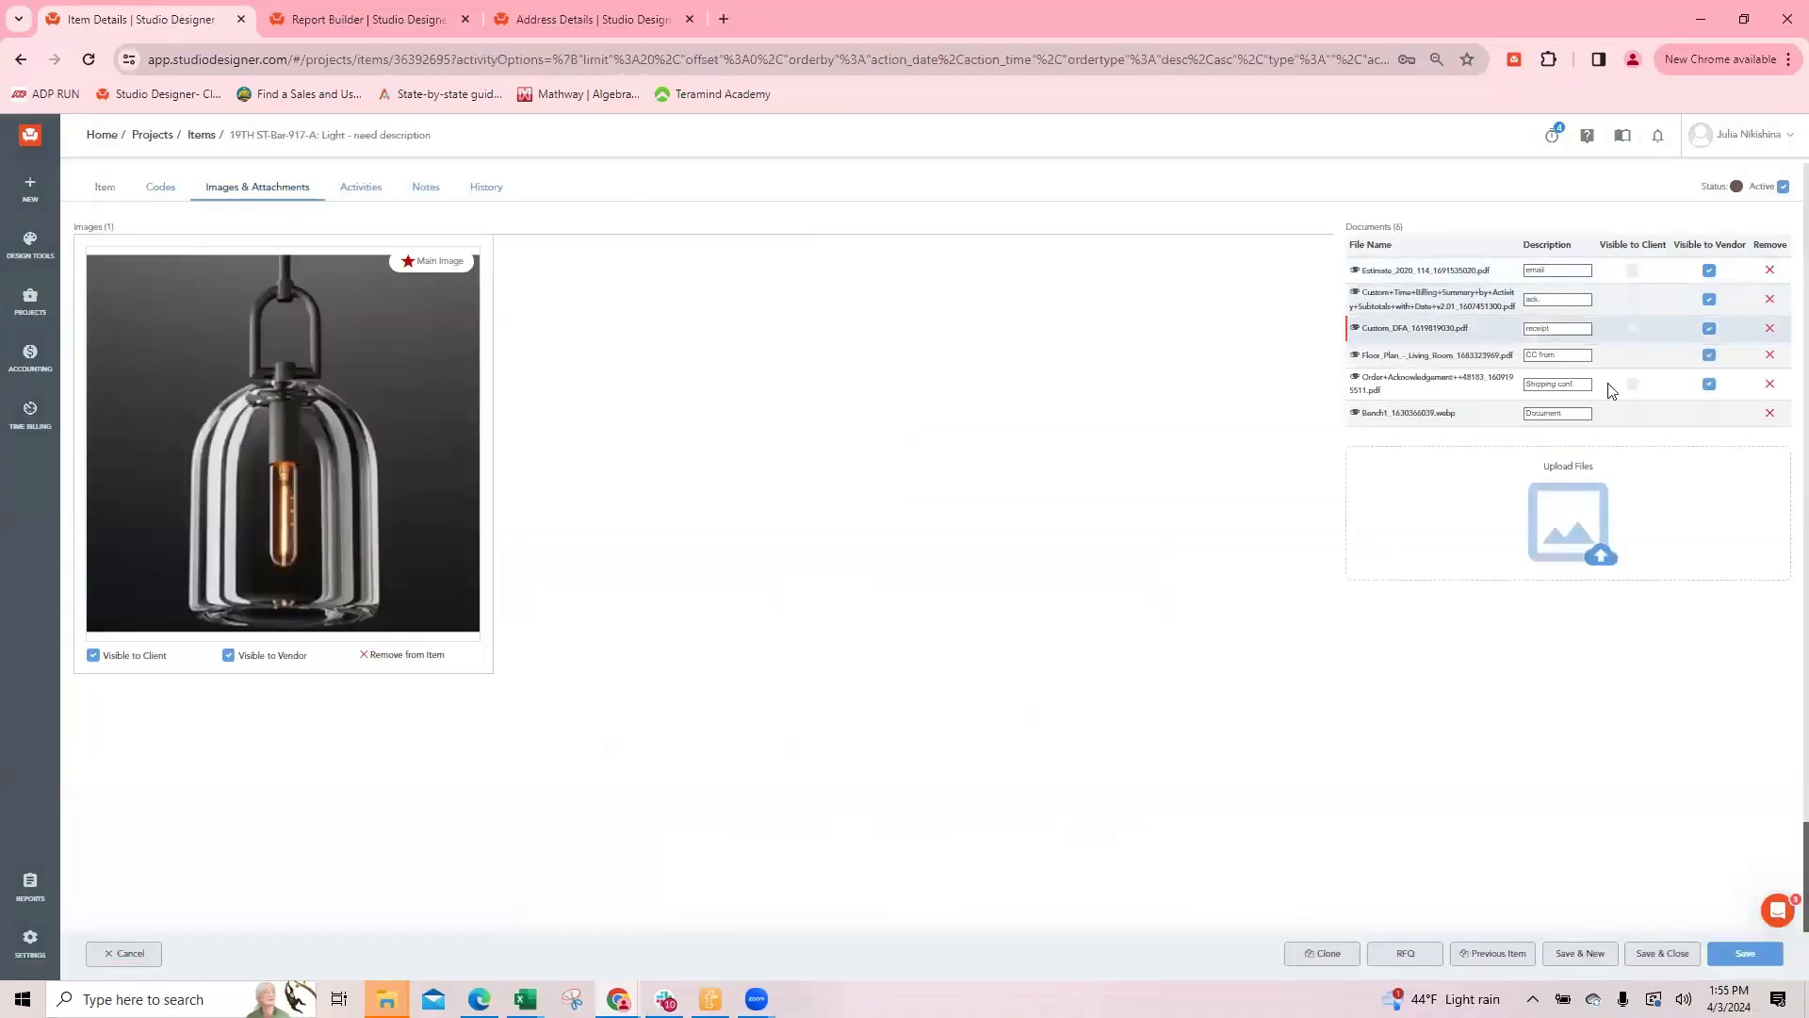
pyautogui.click(1580, 415)
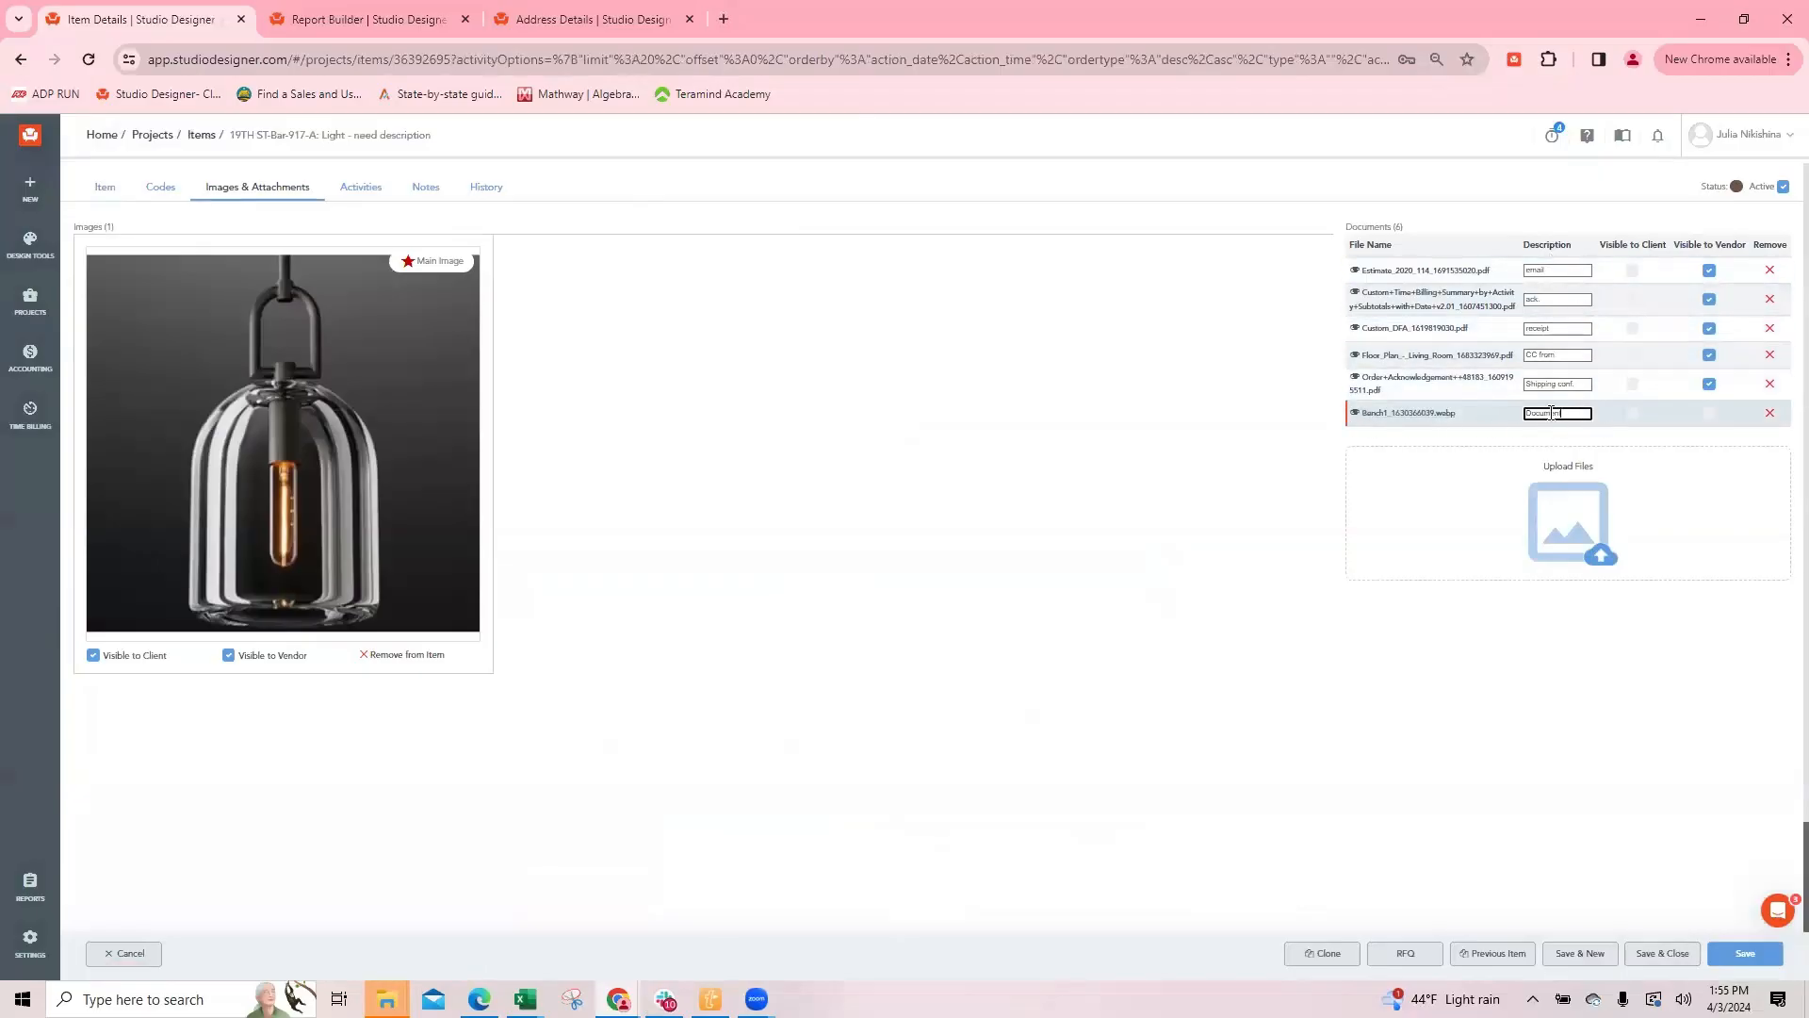
pyautogui.moveTo(1580, 415); pyautogui.dragTo(1504, 416)
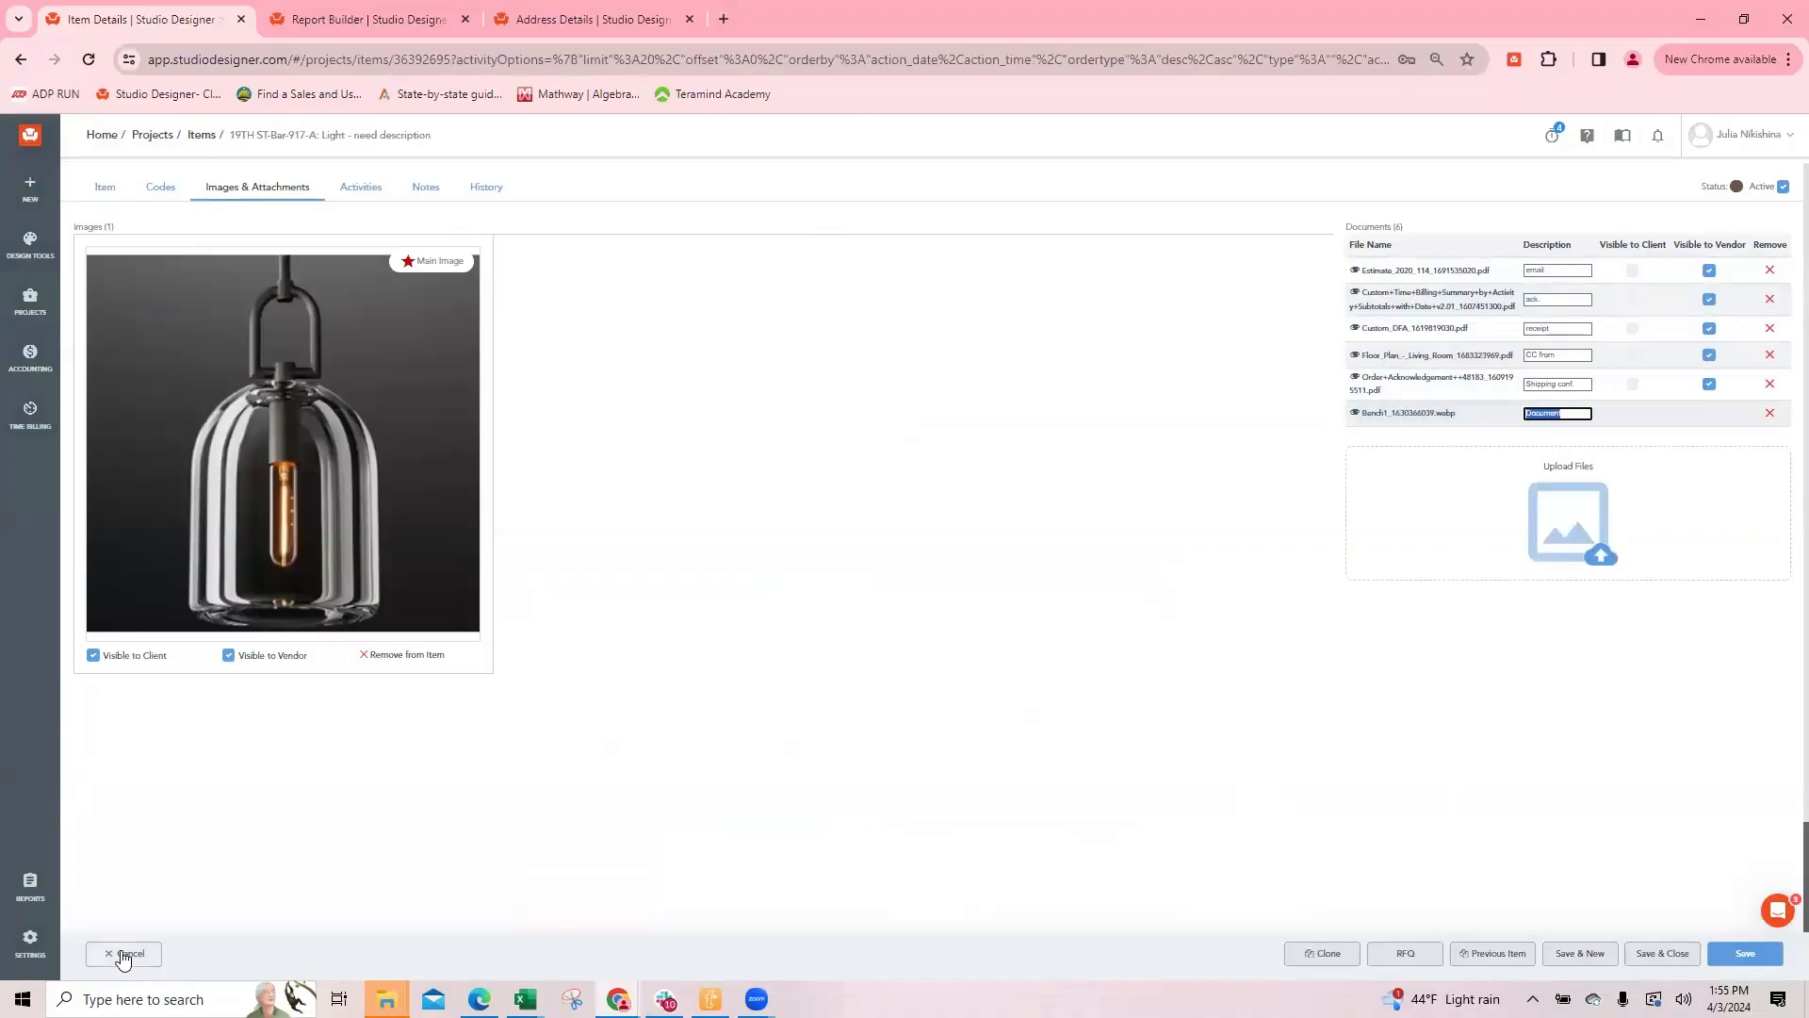
pyautogui.click(129, 957)
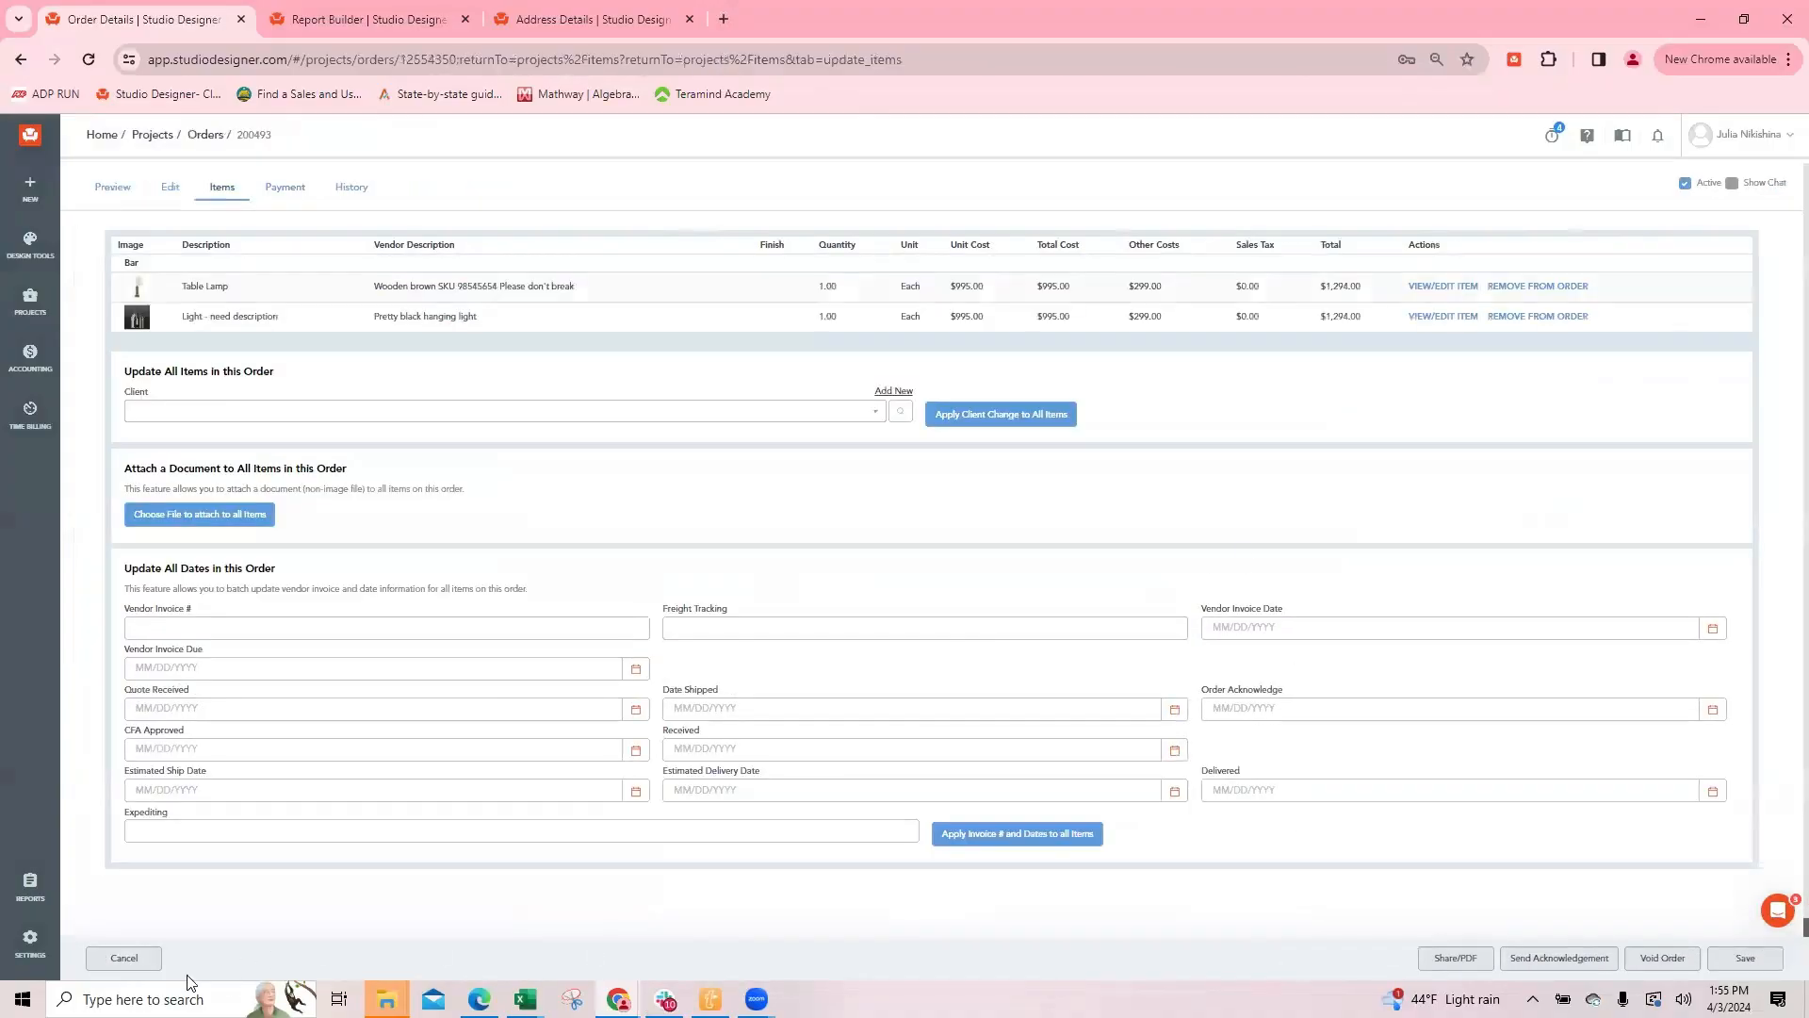
pyautogui.click(130, 955)
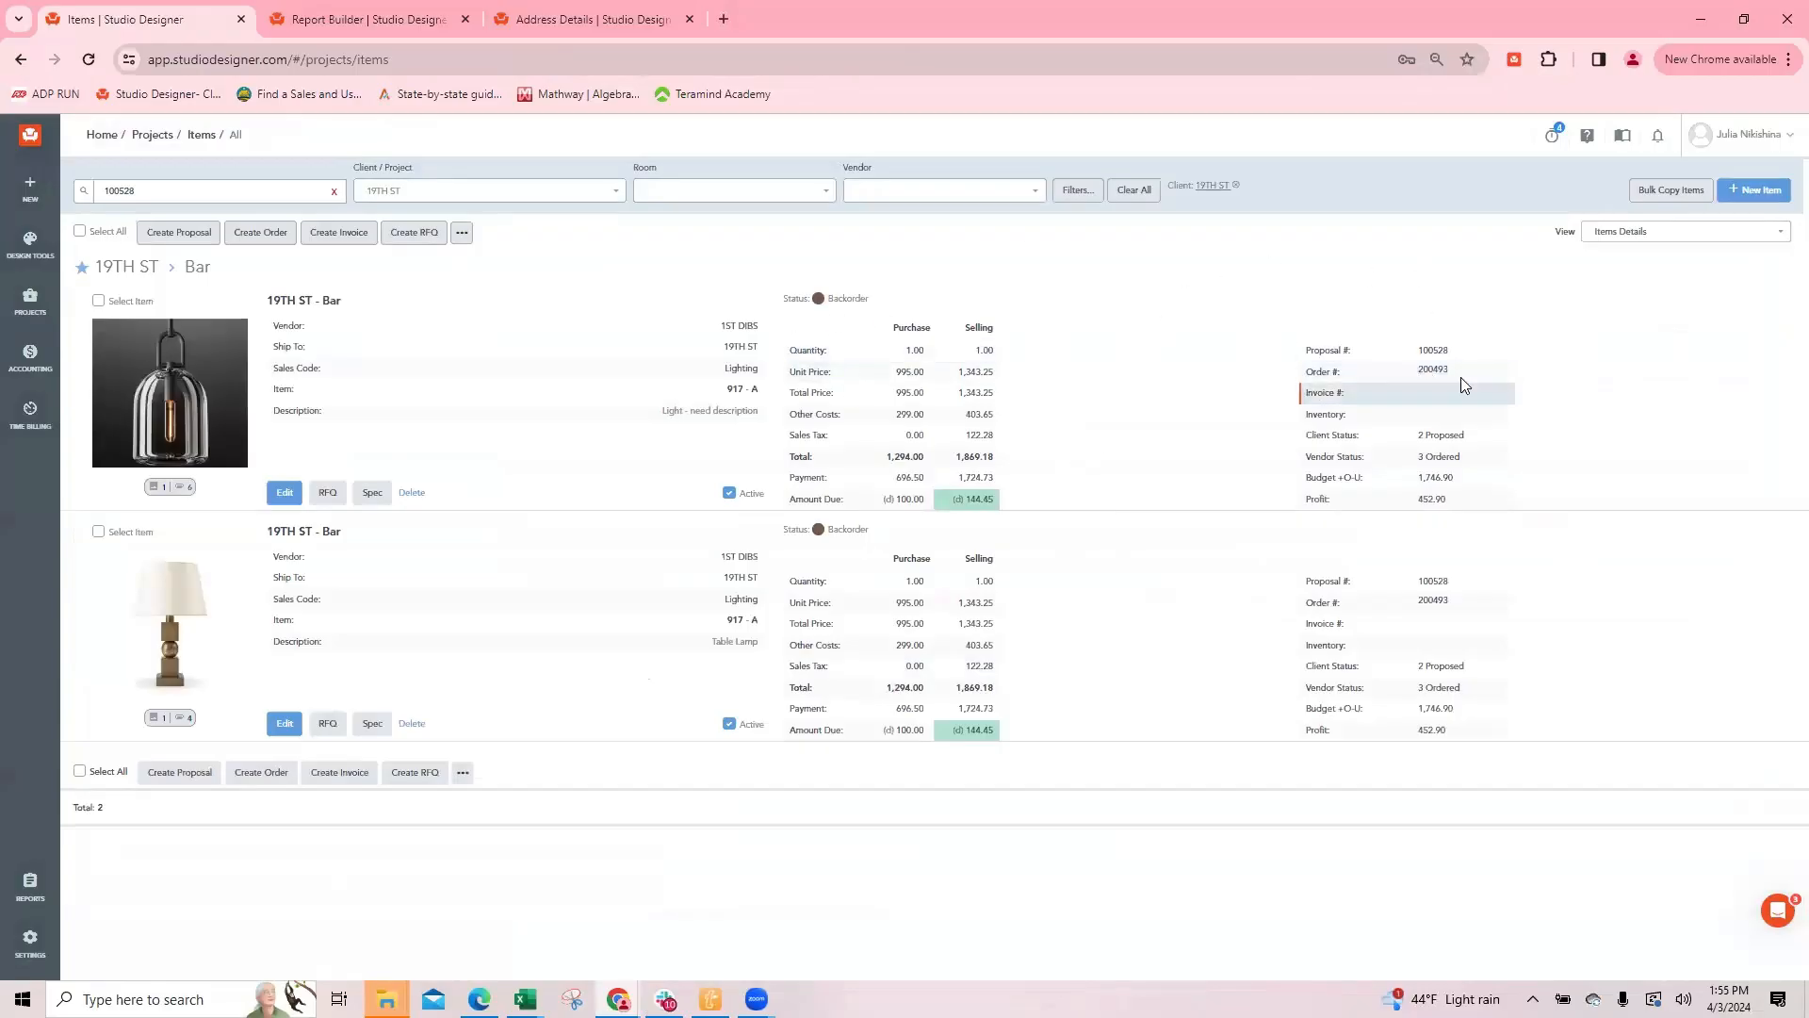
pyautogui.click(1431, 373)
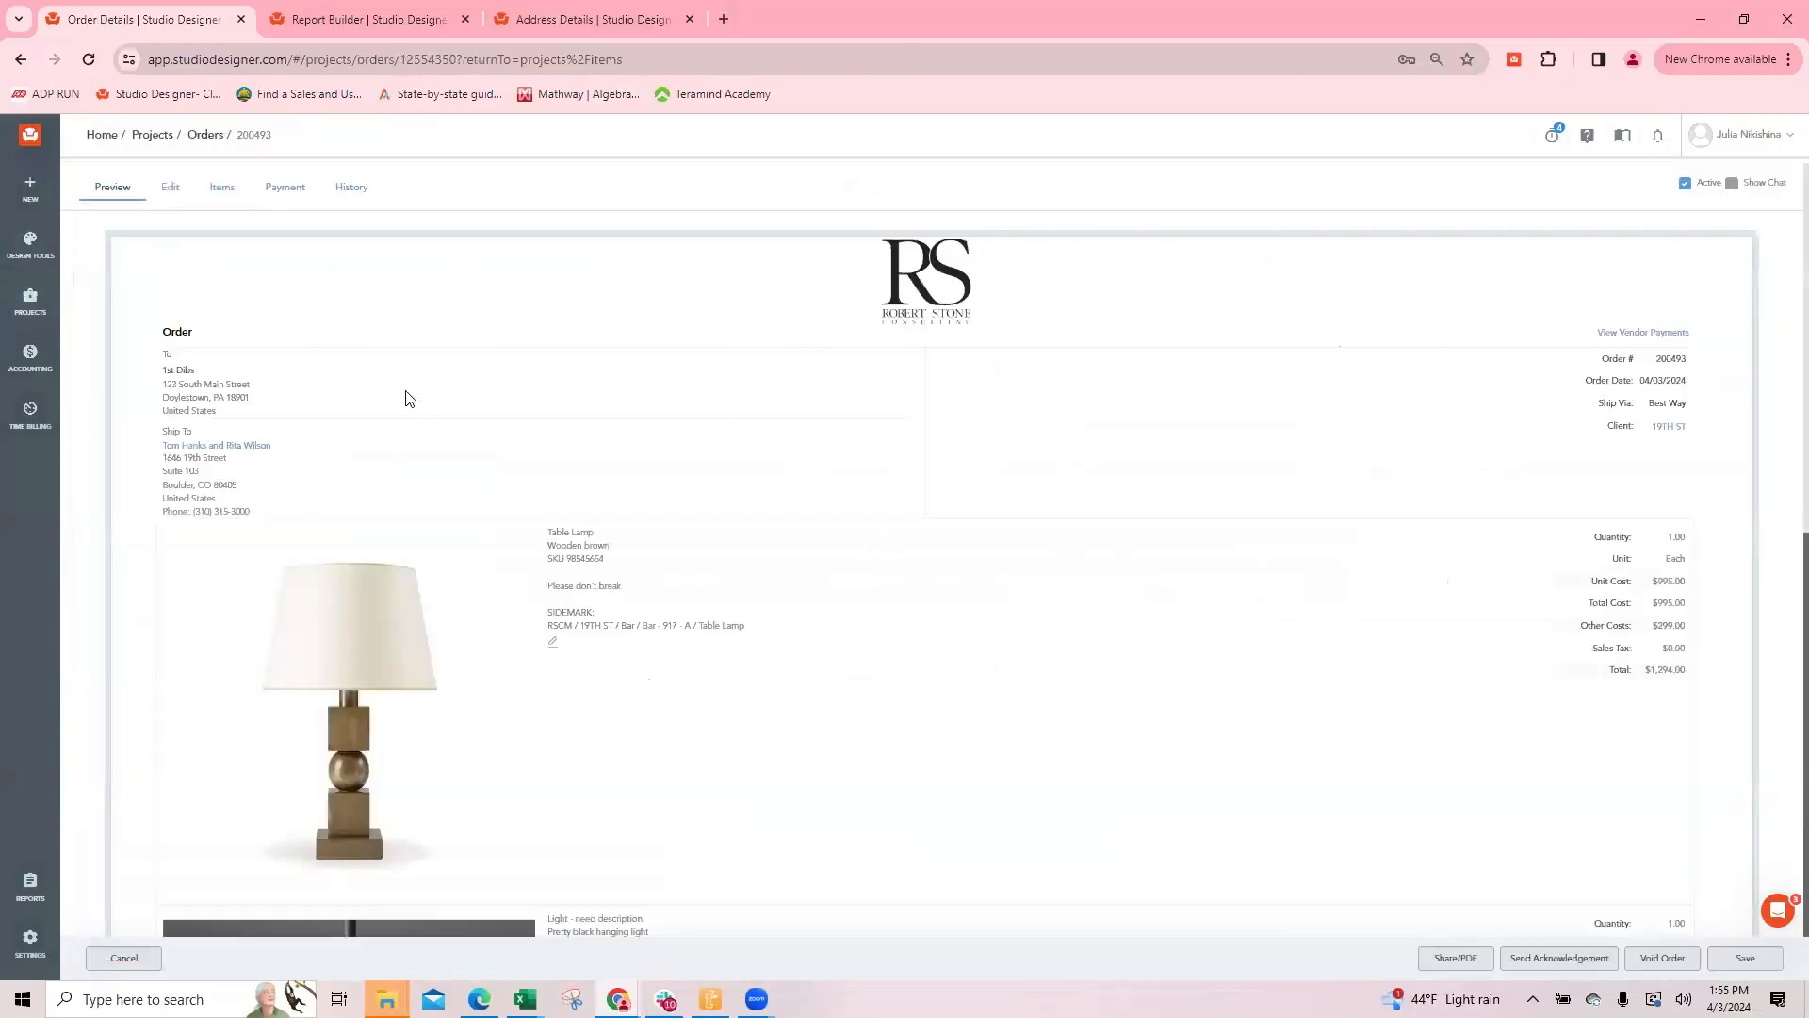
pyautogui.click(276, 191)
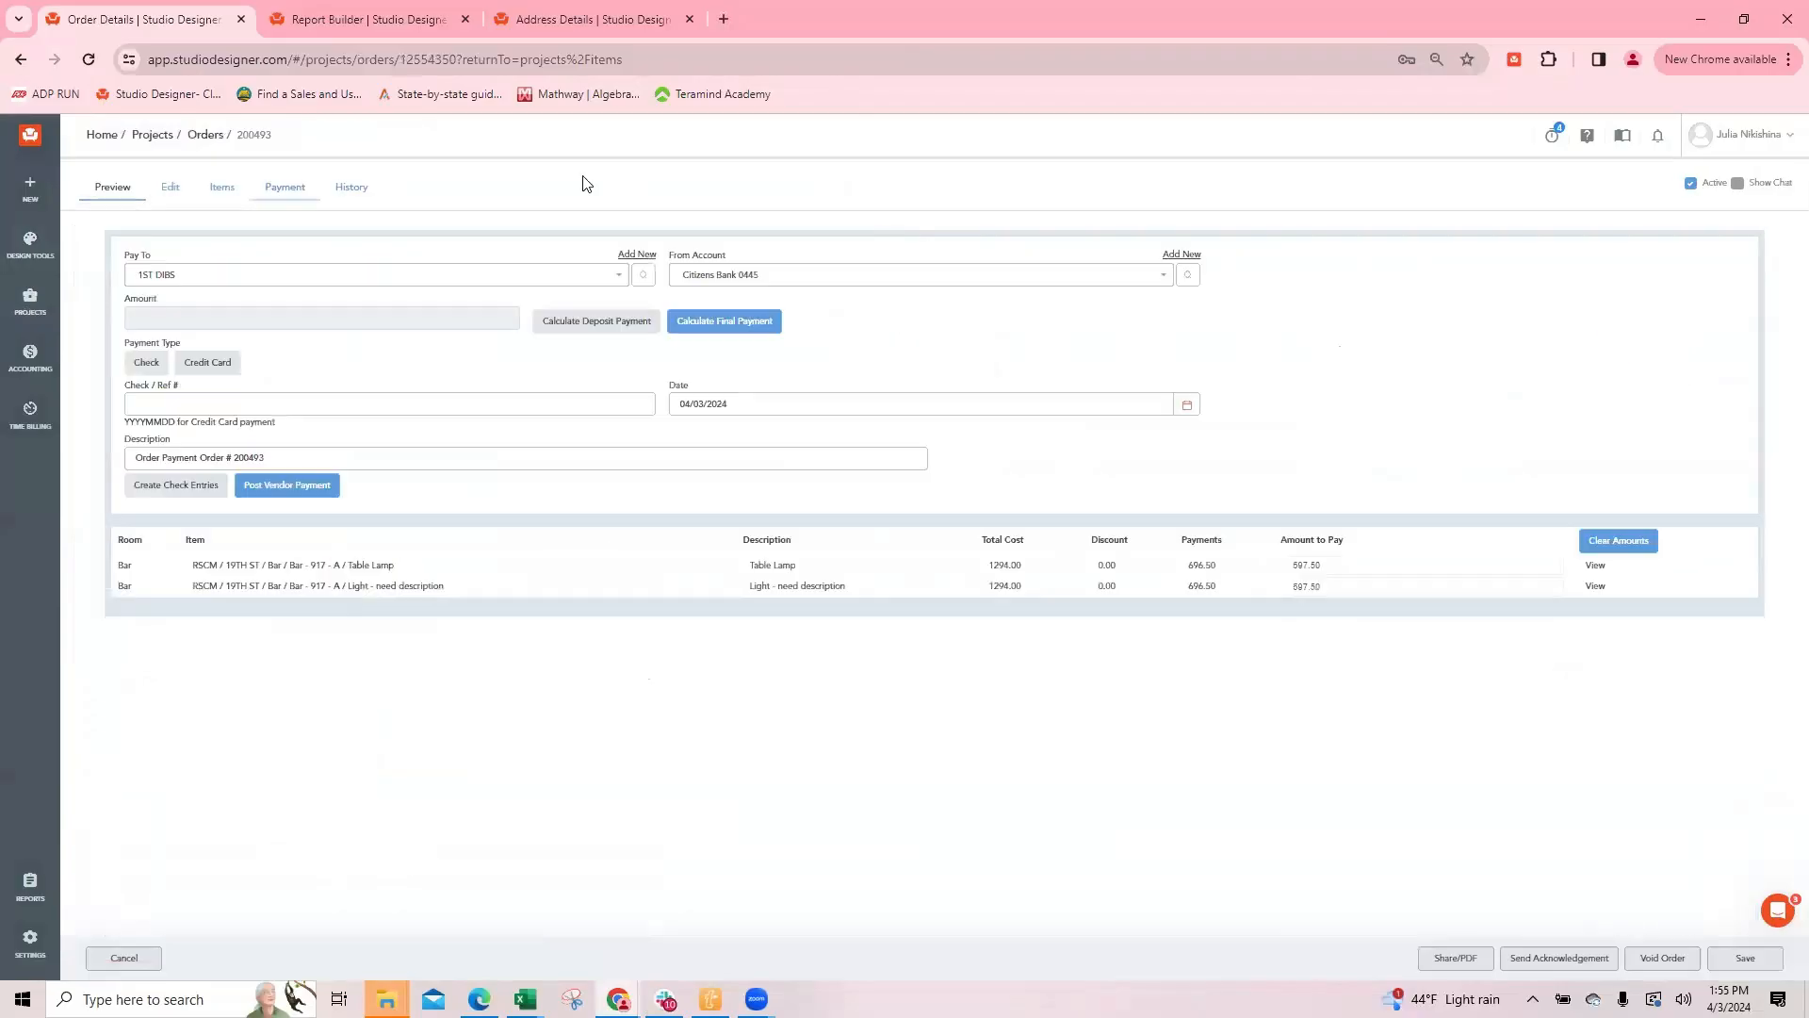
pyautogui.click(722, 276)
pyautogui.write('ama')
pyautogui.click(725, 304)
pyautogui.click(454, 400)
pyautogui.write('AM04032024-01')
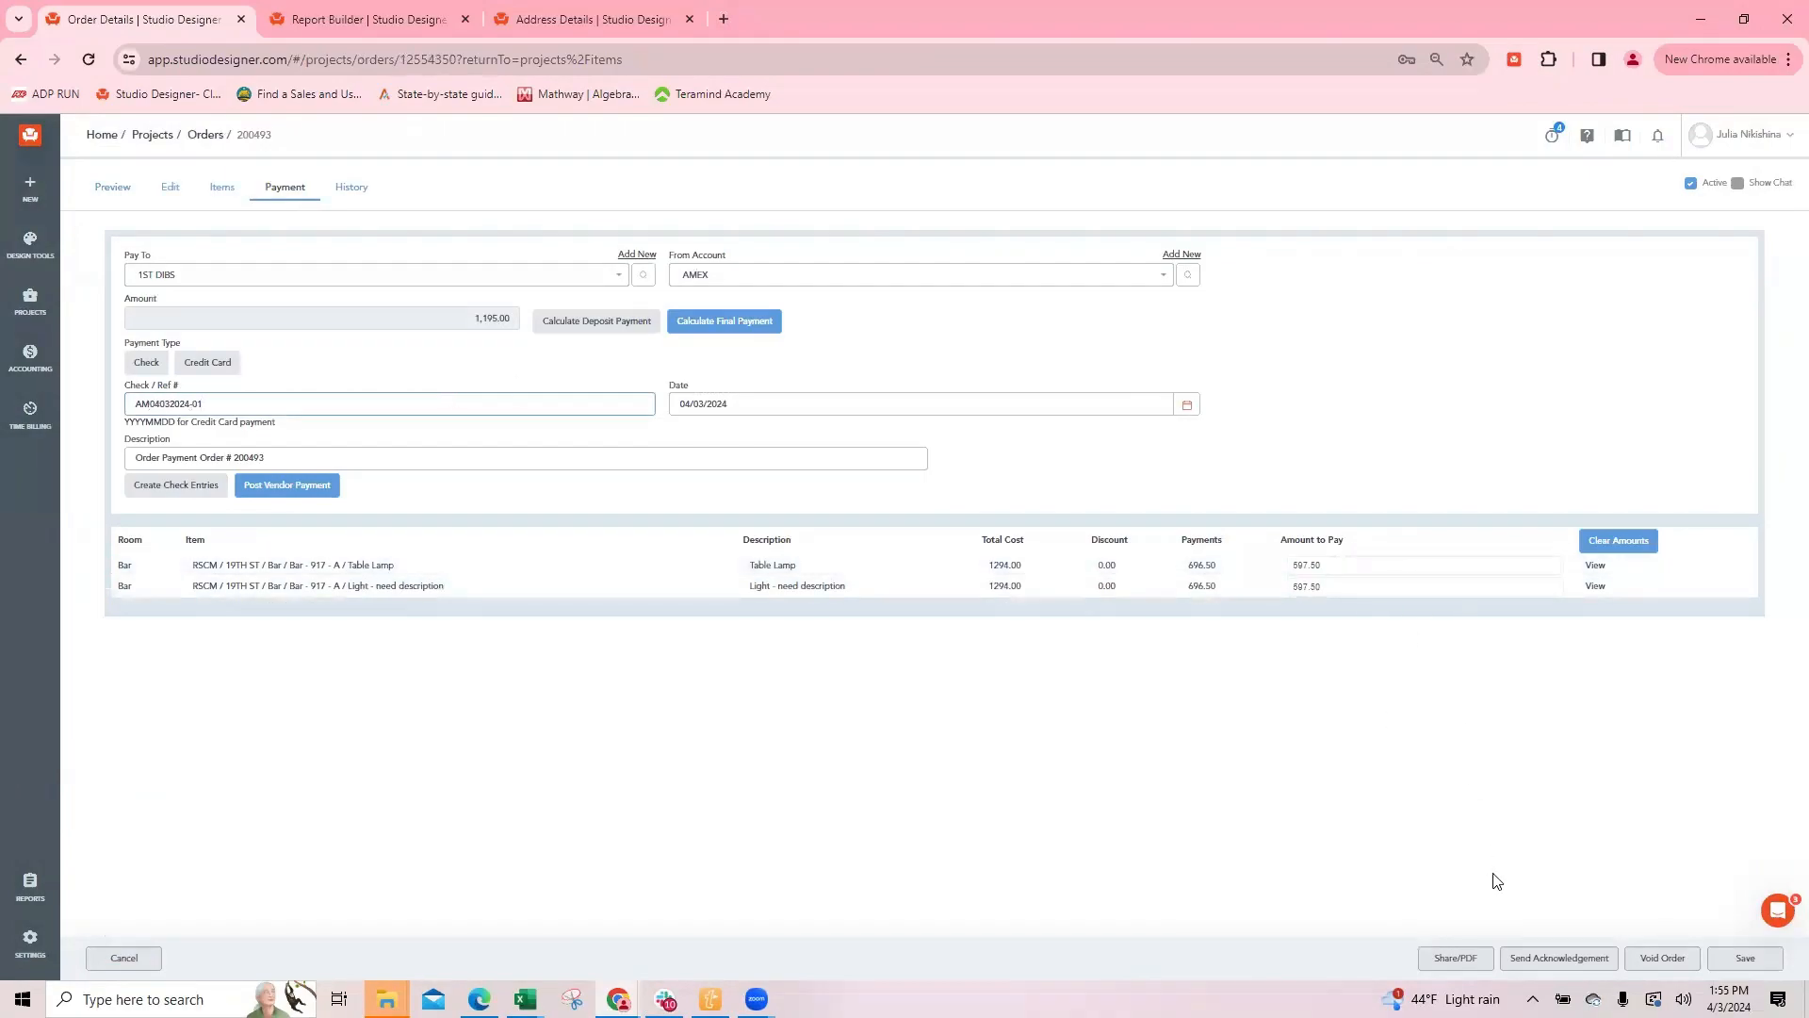
pyautogui.click(296, 486)
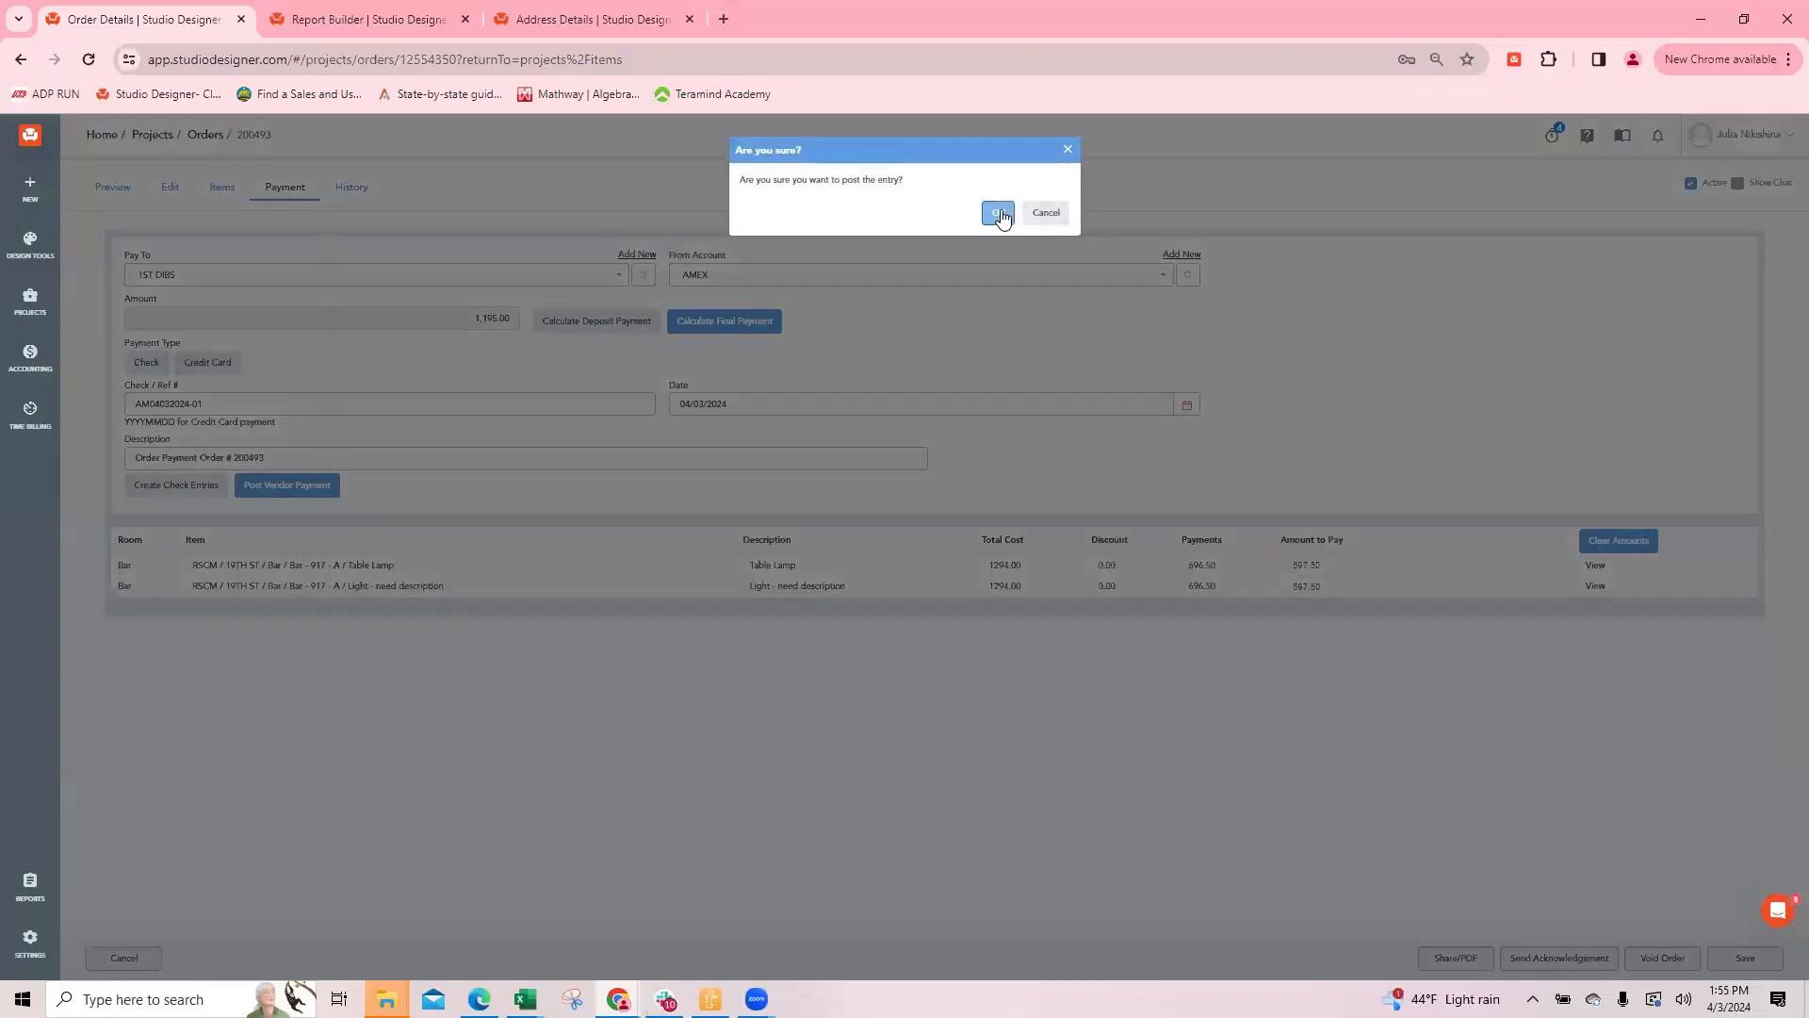
pyautogui.click(997, 211)
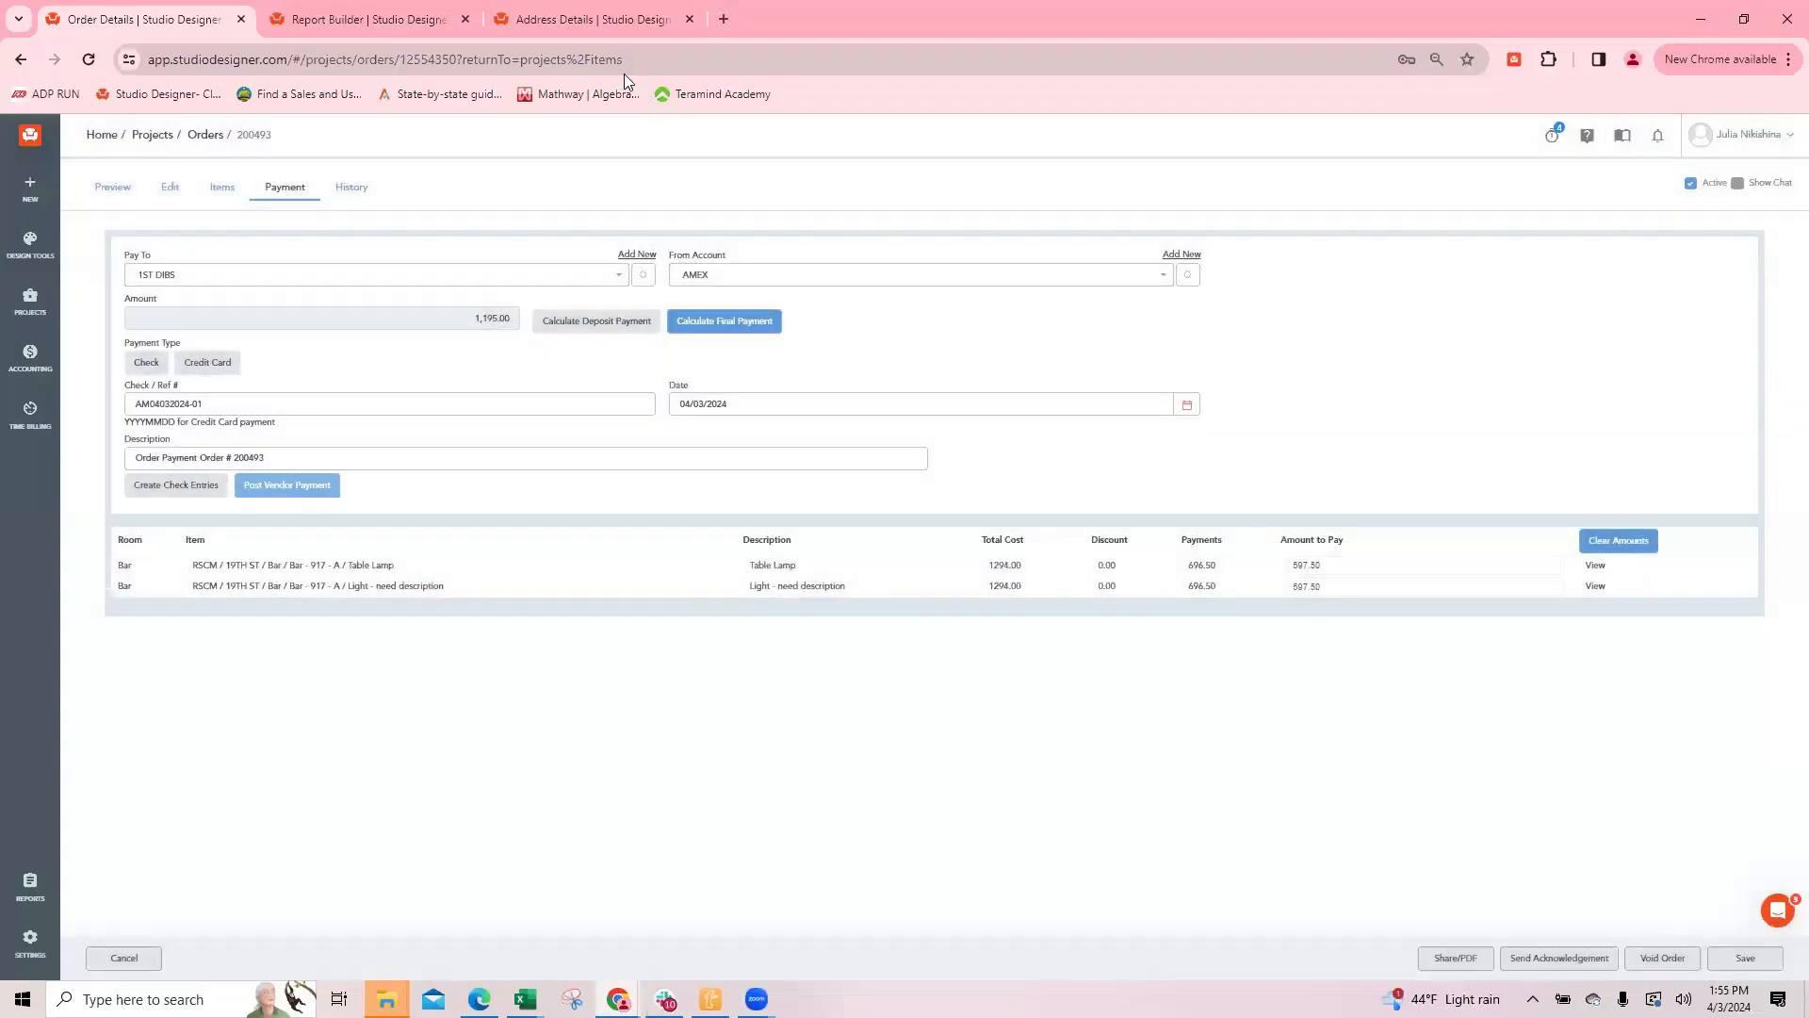
# Step: Search all reports for 2010, open the 2010 03 PW by Room report for editing, and examine its body data fields
pyautogui.click(334, 23)
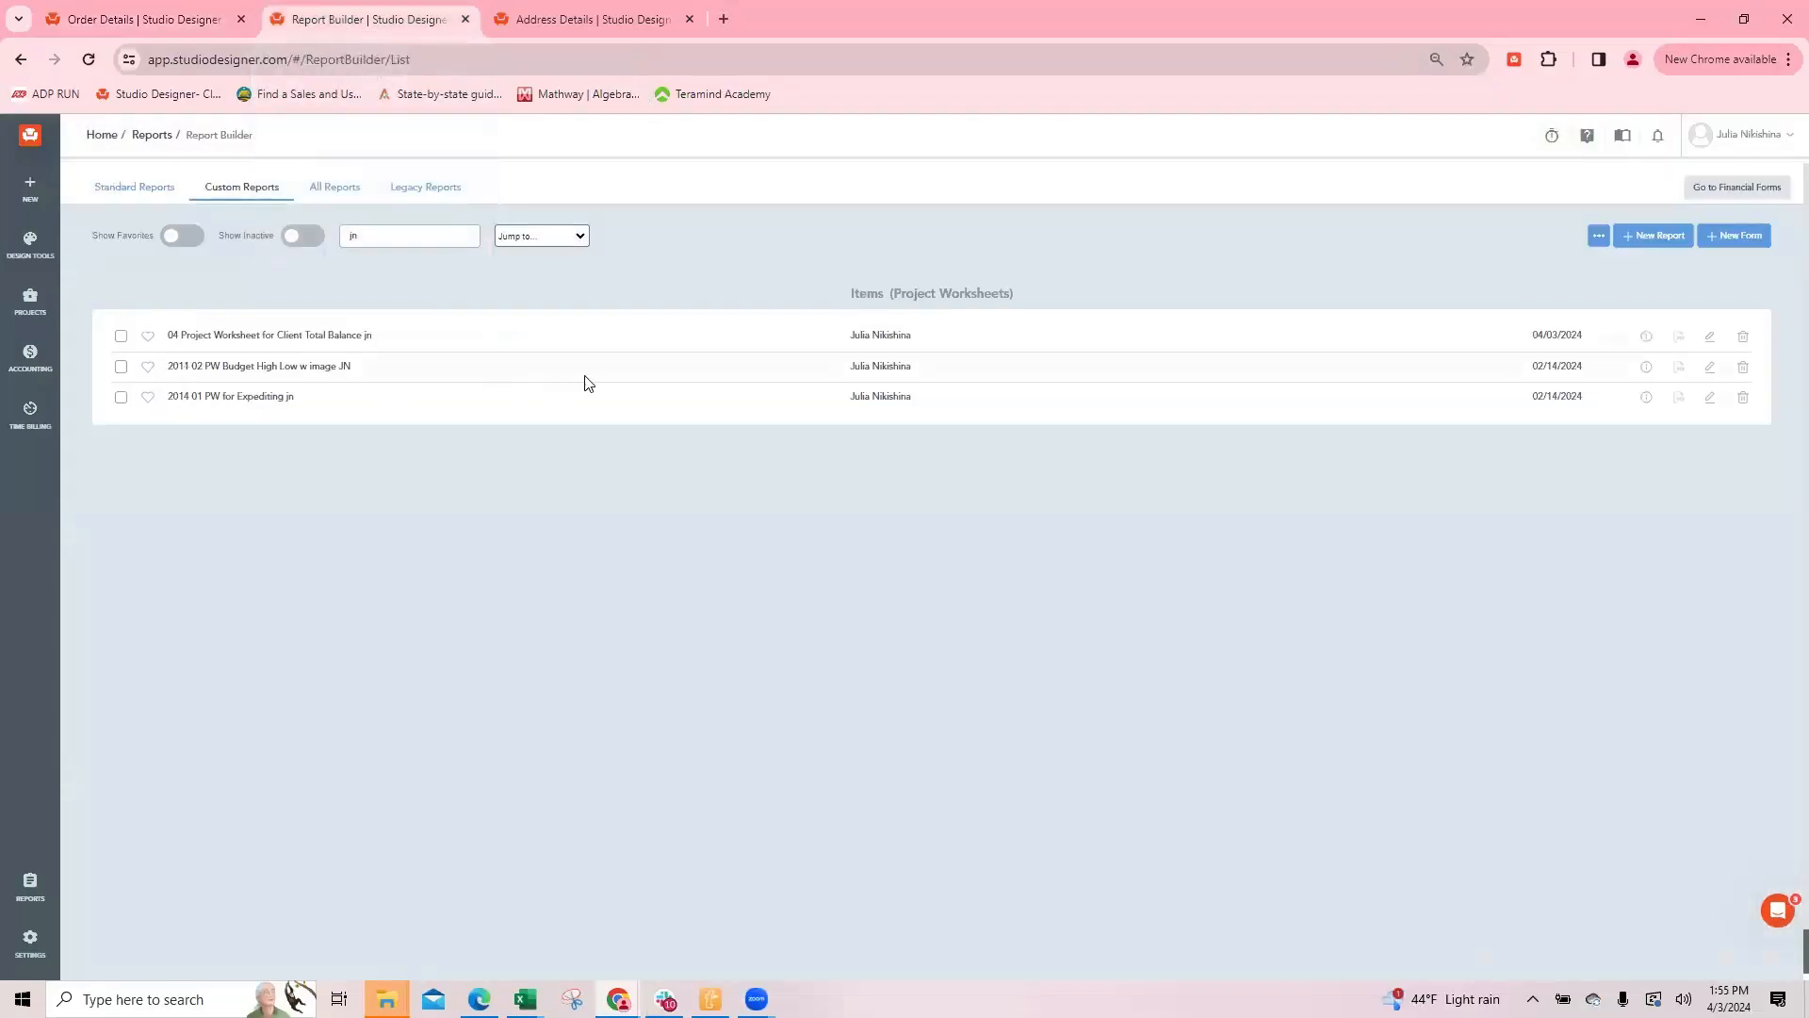
pyautogui.moveTo(375, 236); pyautogui.dragTo(266, 227)
pyautogui.press('BackSpace')
pyautogui.write('2010')
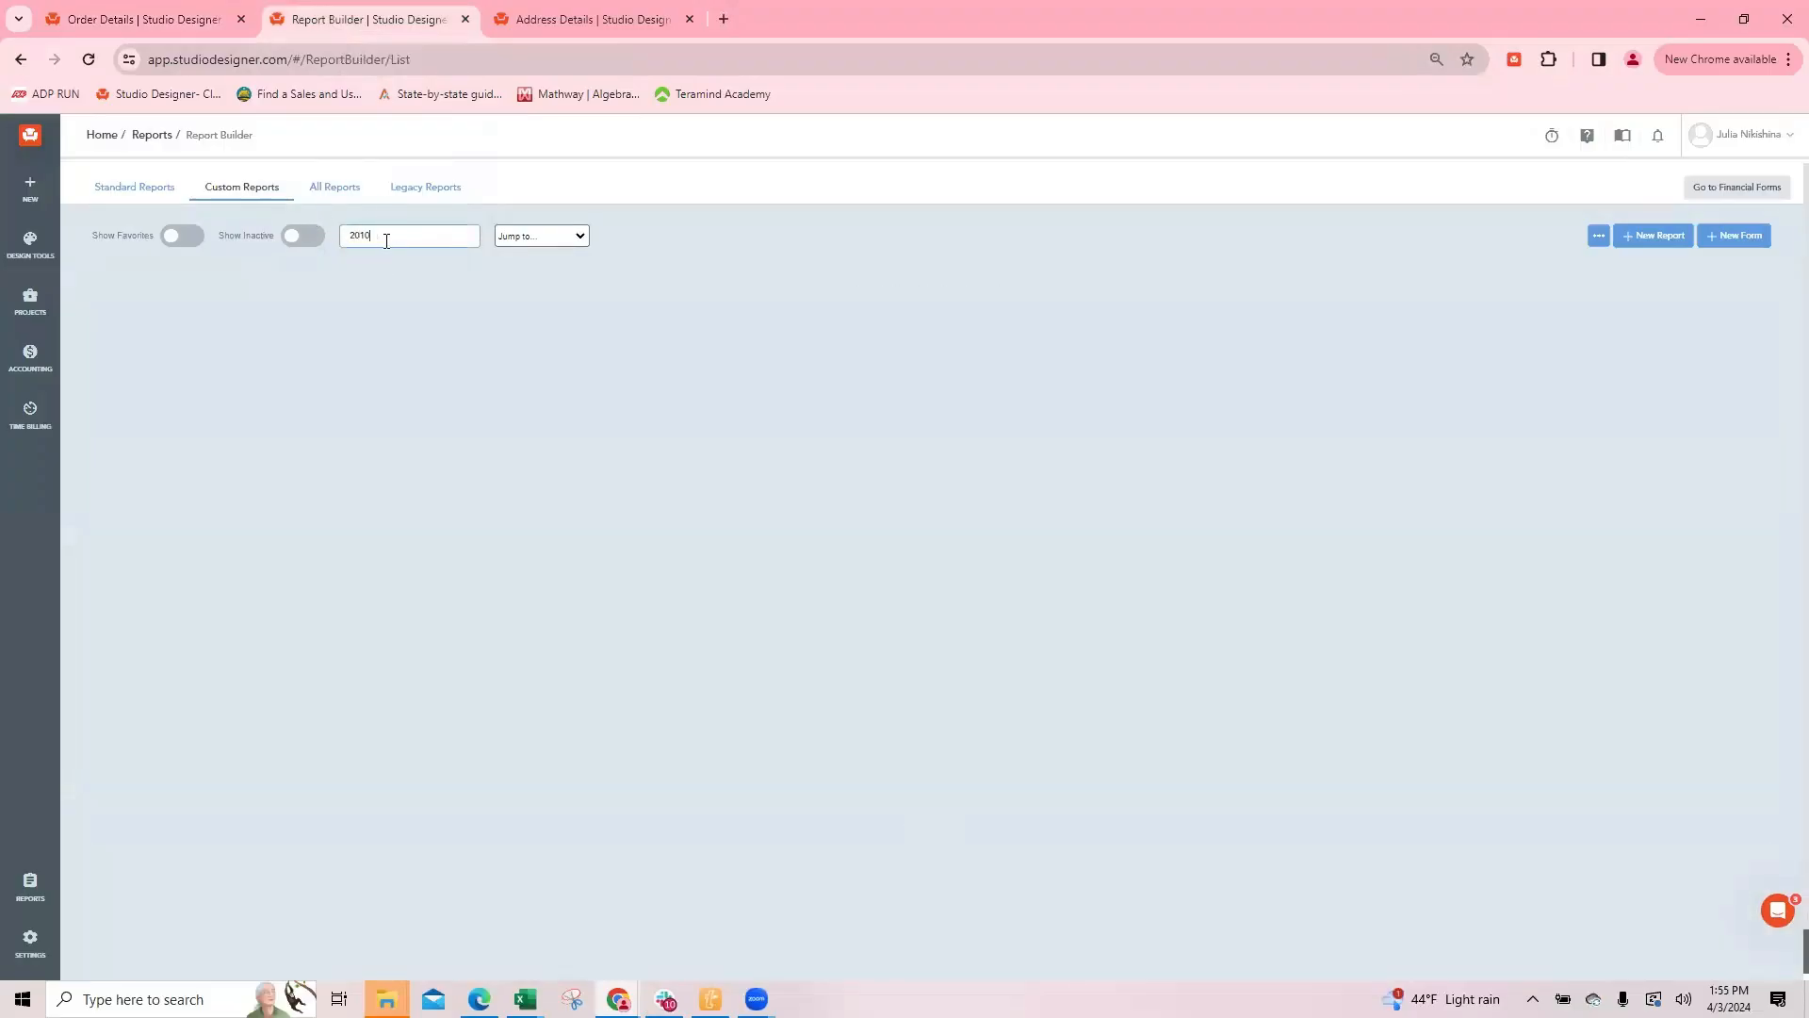
pyautogui.click(336, 187)
pyautogui.click(222, 405)
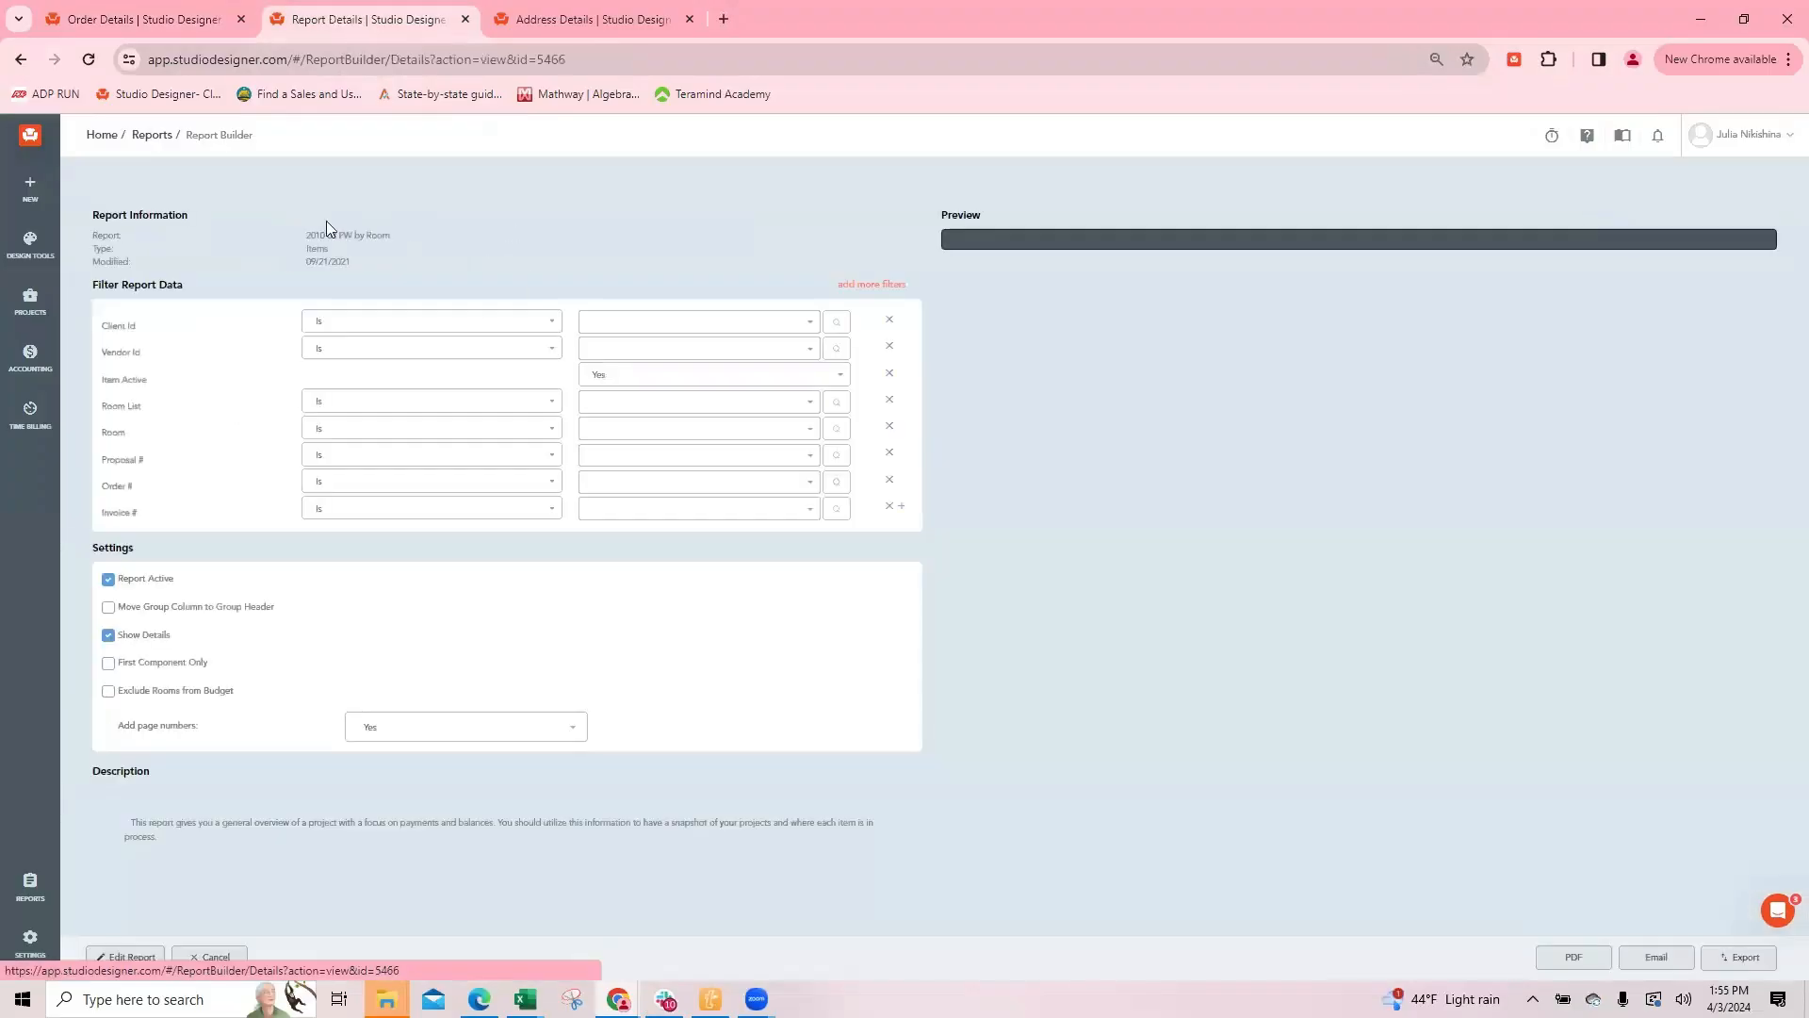
pyautogui.click(128, 956)
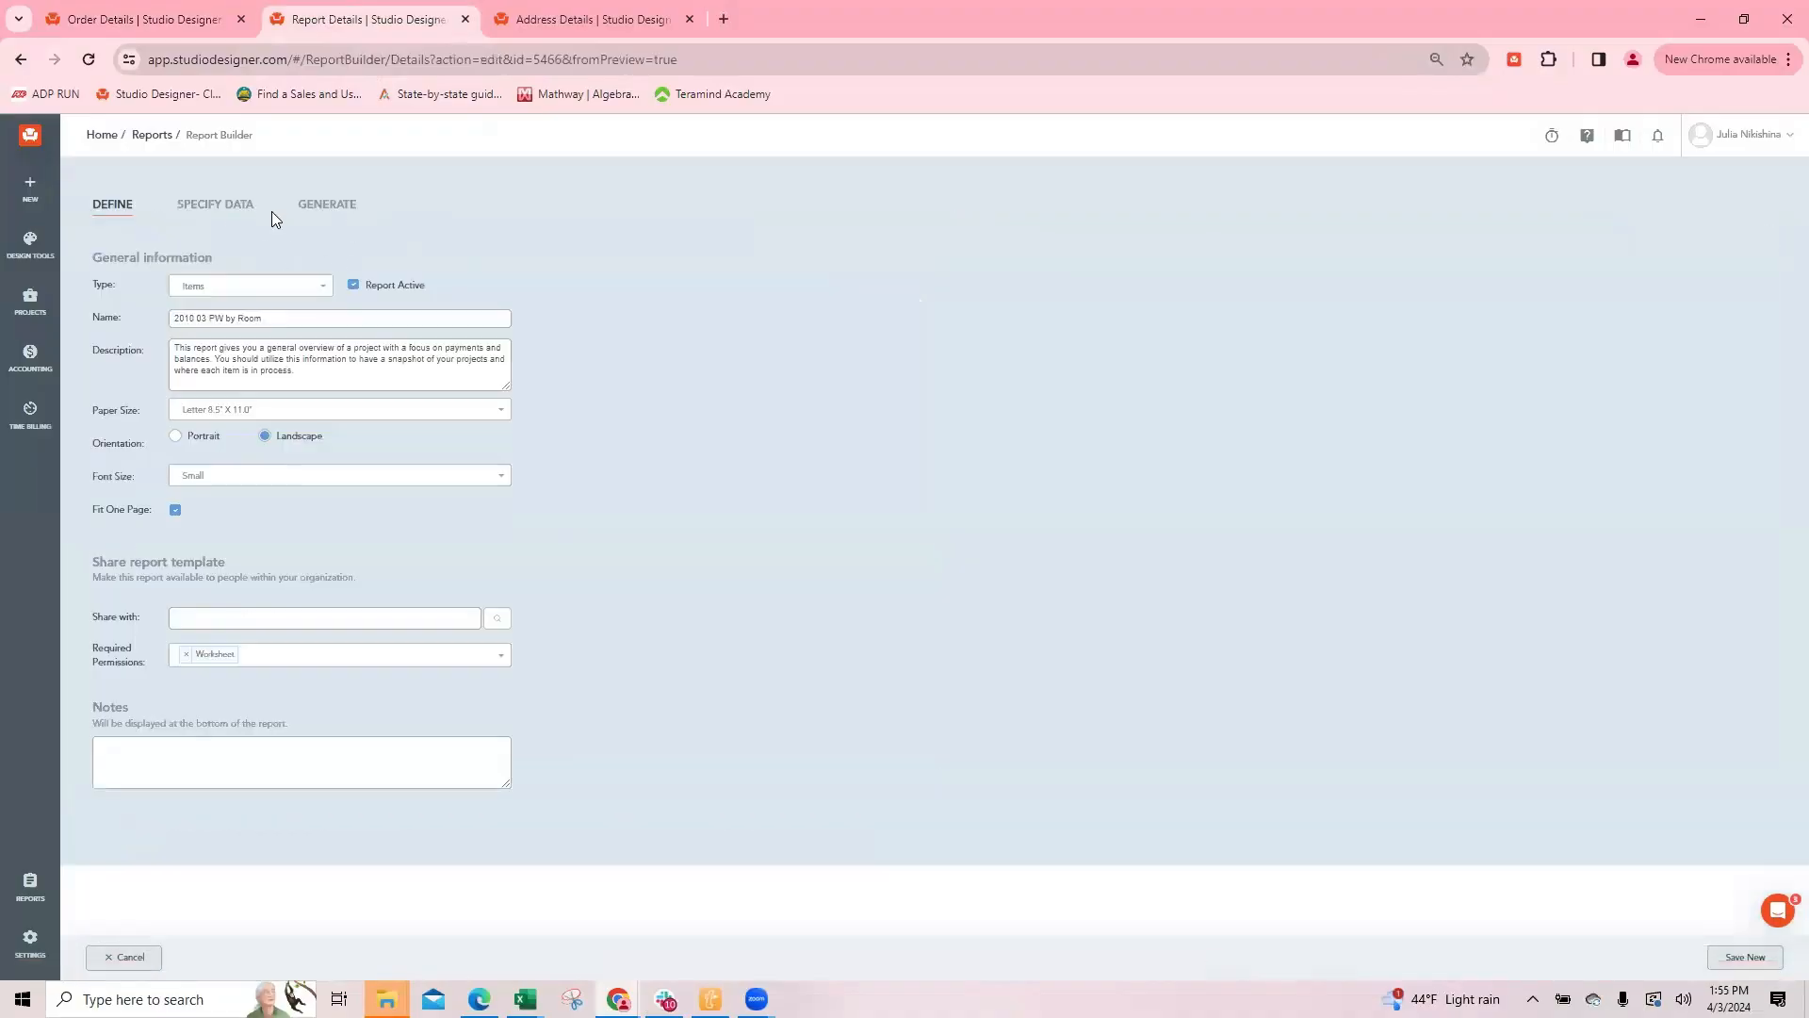
pyautogui.click(233, 214)
pyautogui.scroll(-2, 198, 496)
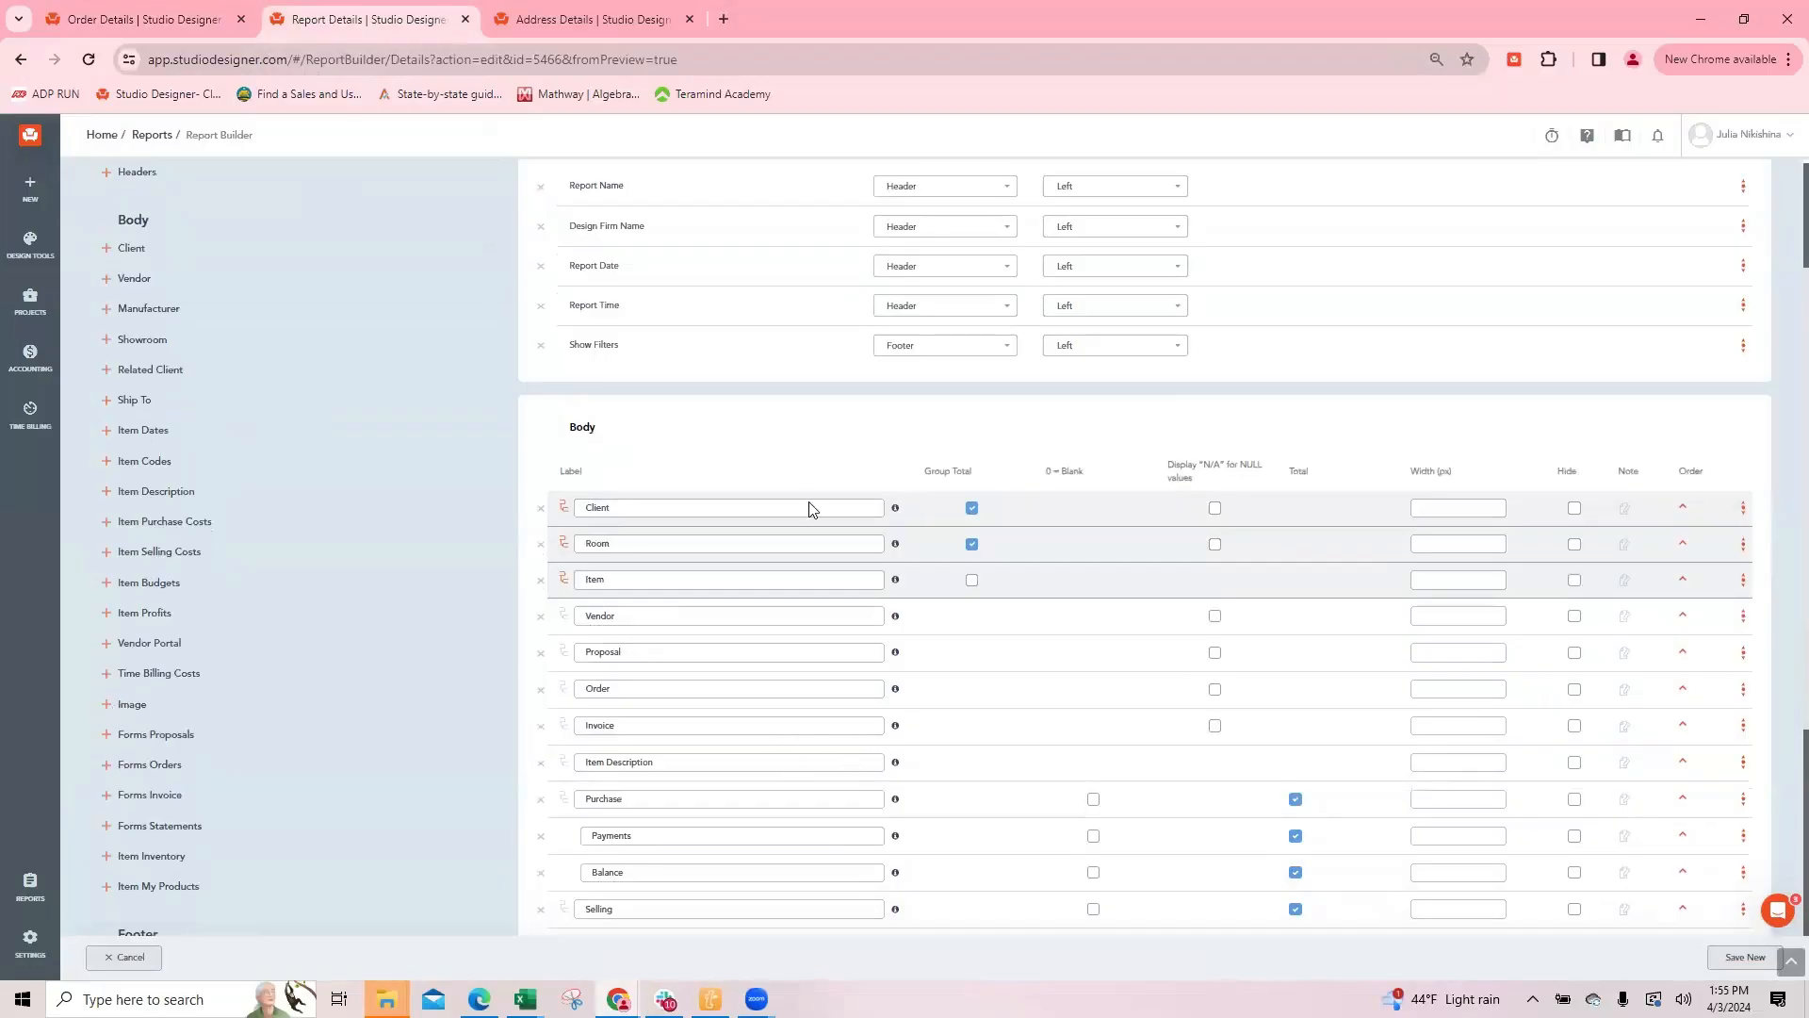
# Step: Set the pendant light's purchase deposit to 100%, update its other costs, and save and close the item
pyautogui.click(160, 29)
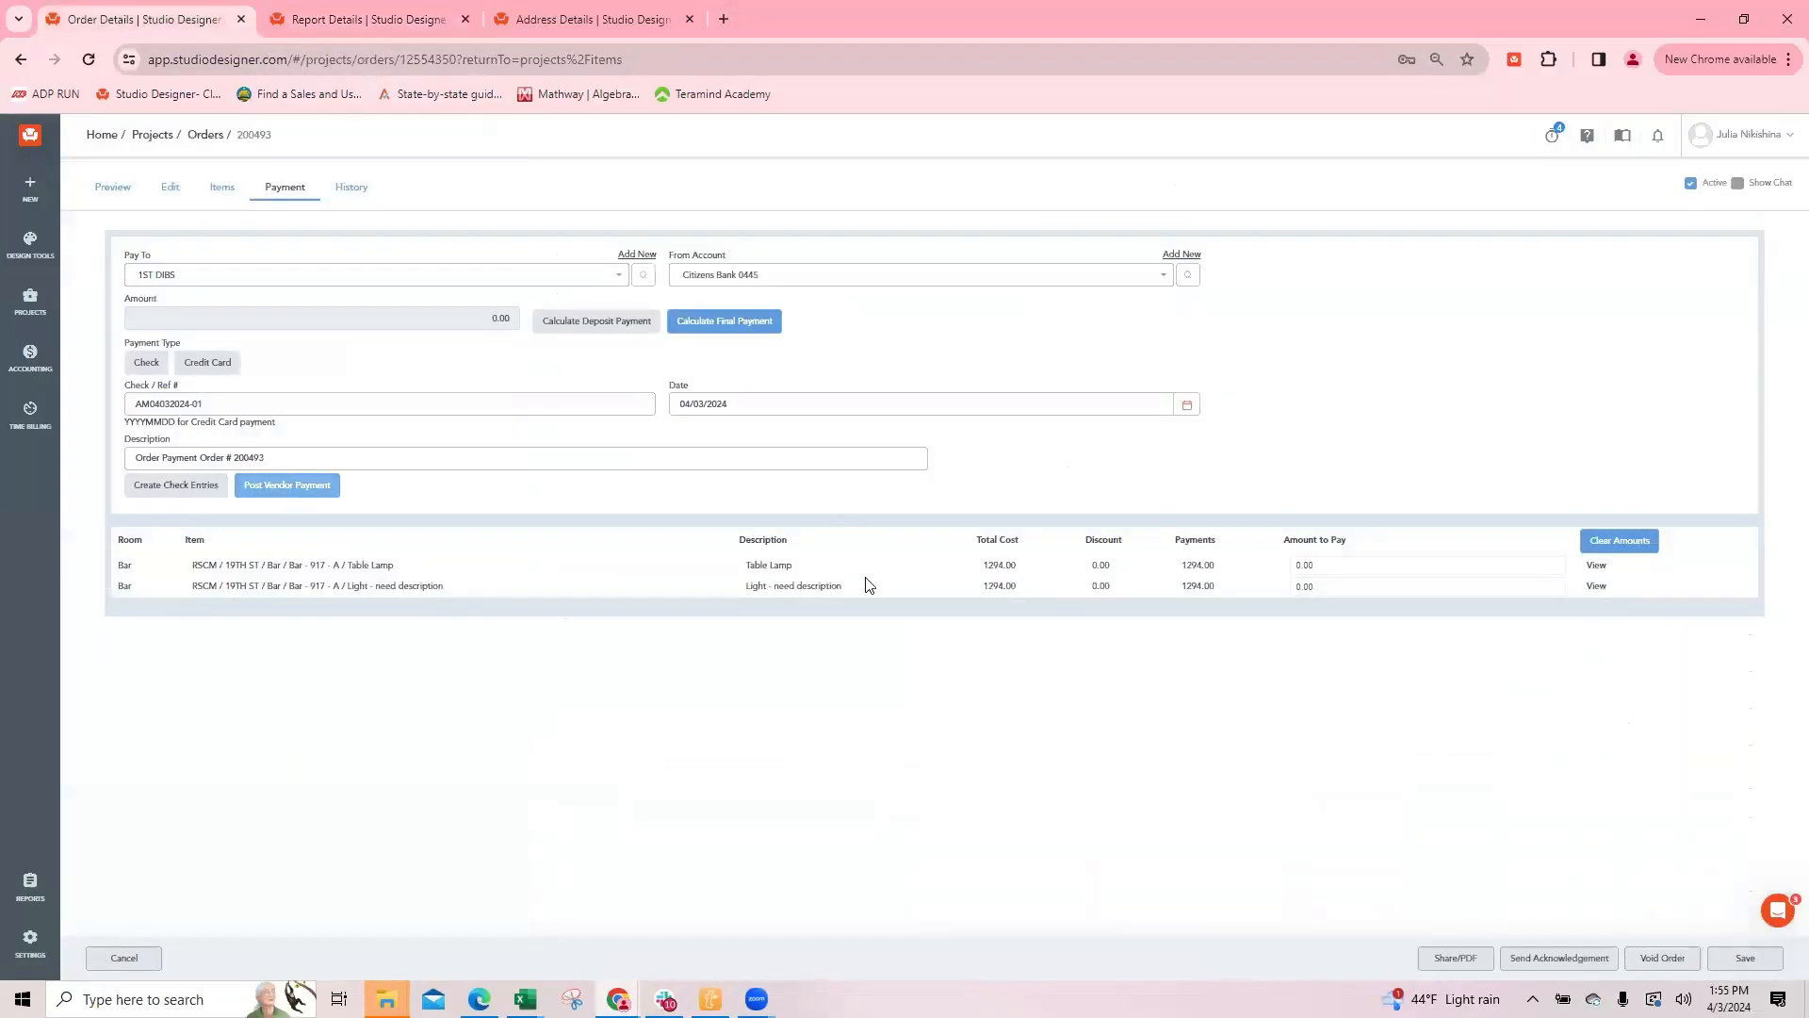
pyautogui.click(123, 958)
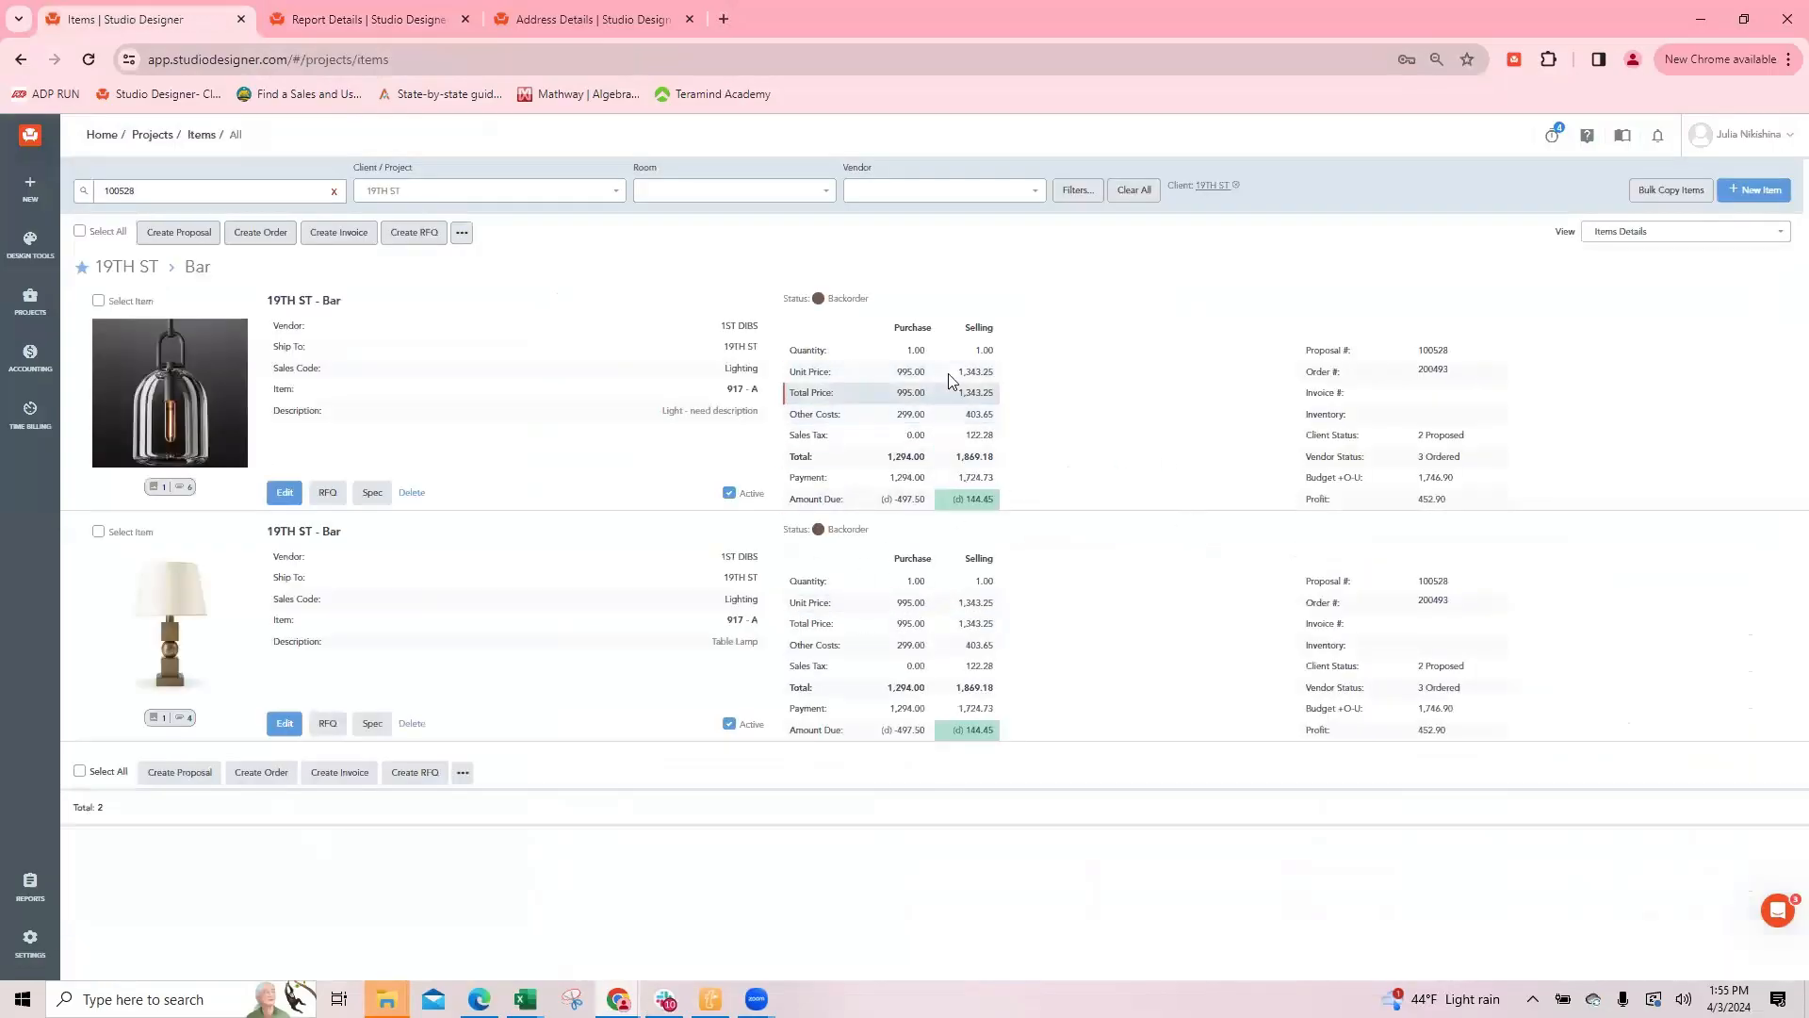
pyautogui.moveTo(928, 508); pyautogui.dragTo(255, 494)
pyautogui.click(284, 492)
pyautogui.scroll(-5, 695, 652)
pyautogui.moveTo(766, 468); pyautogui.dragTo(936, 487)
pyautogui.write('100')
pyautogui.click(626, 554)
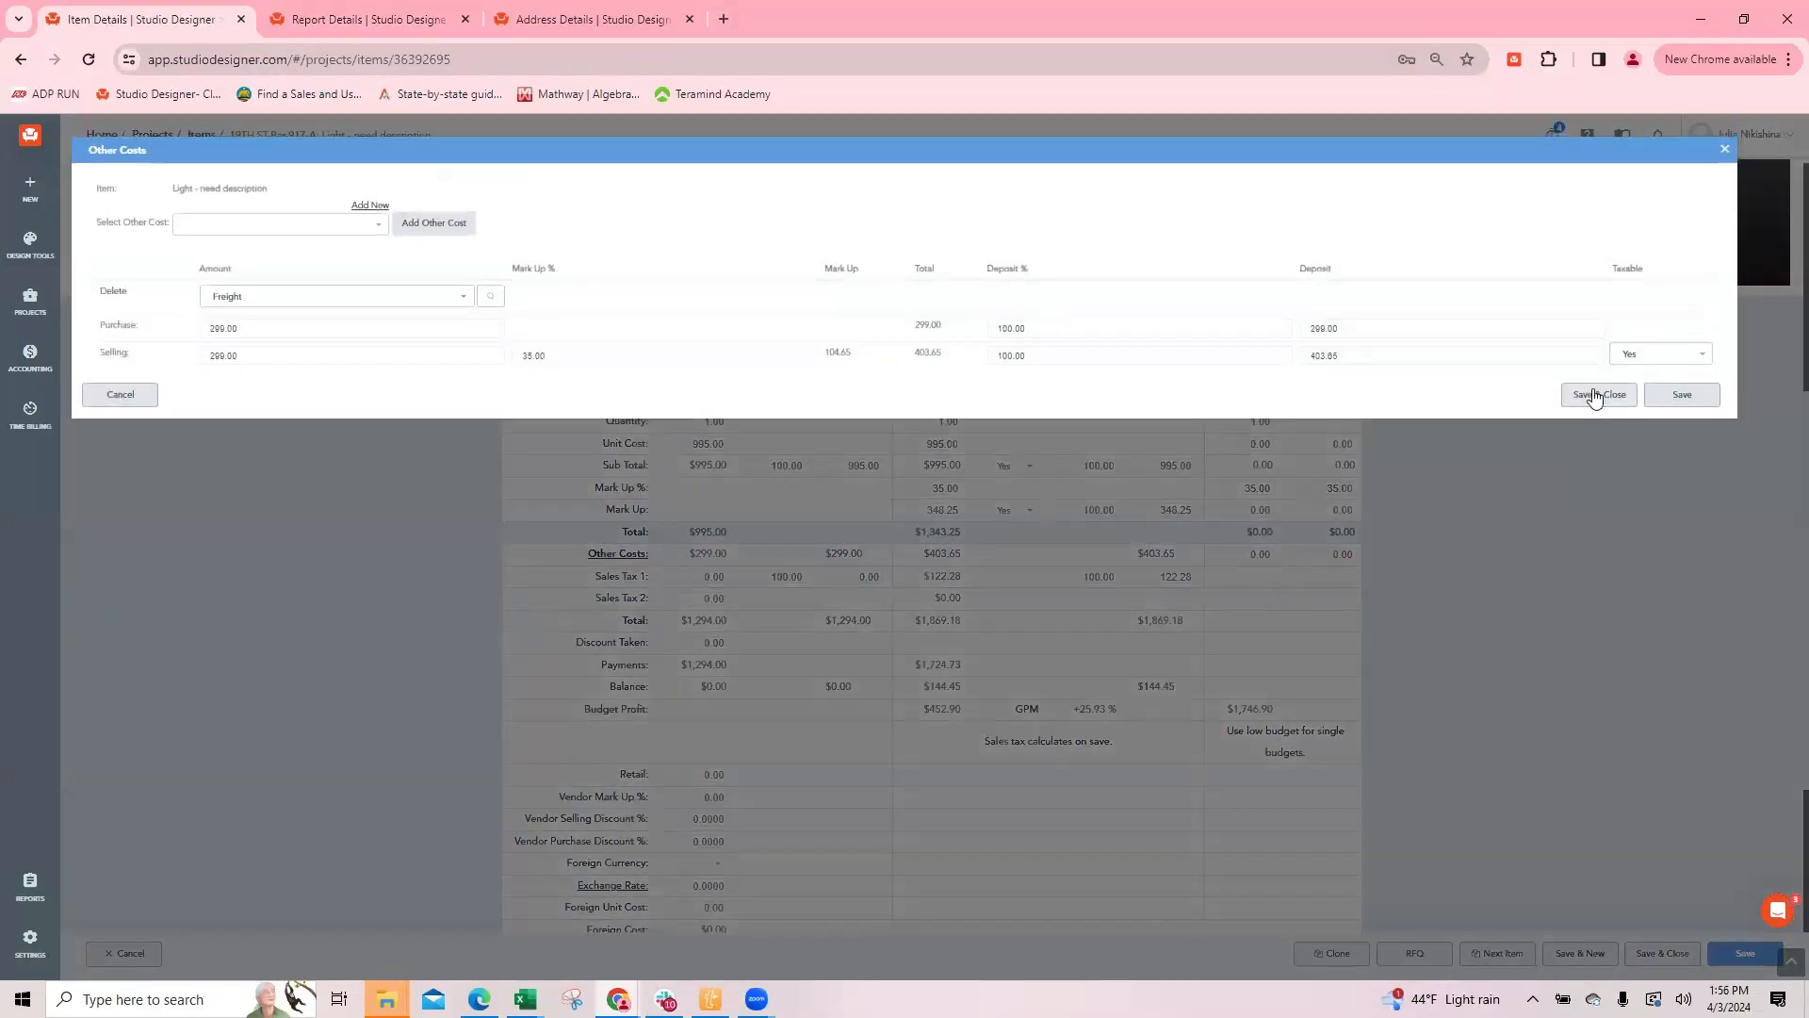
pyautogui.click(1595, 396)
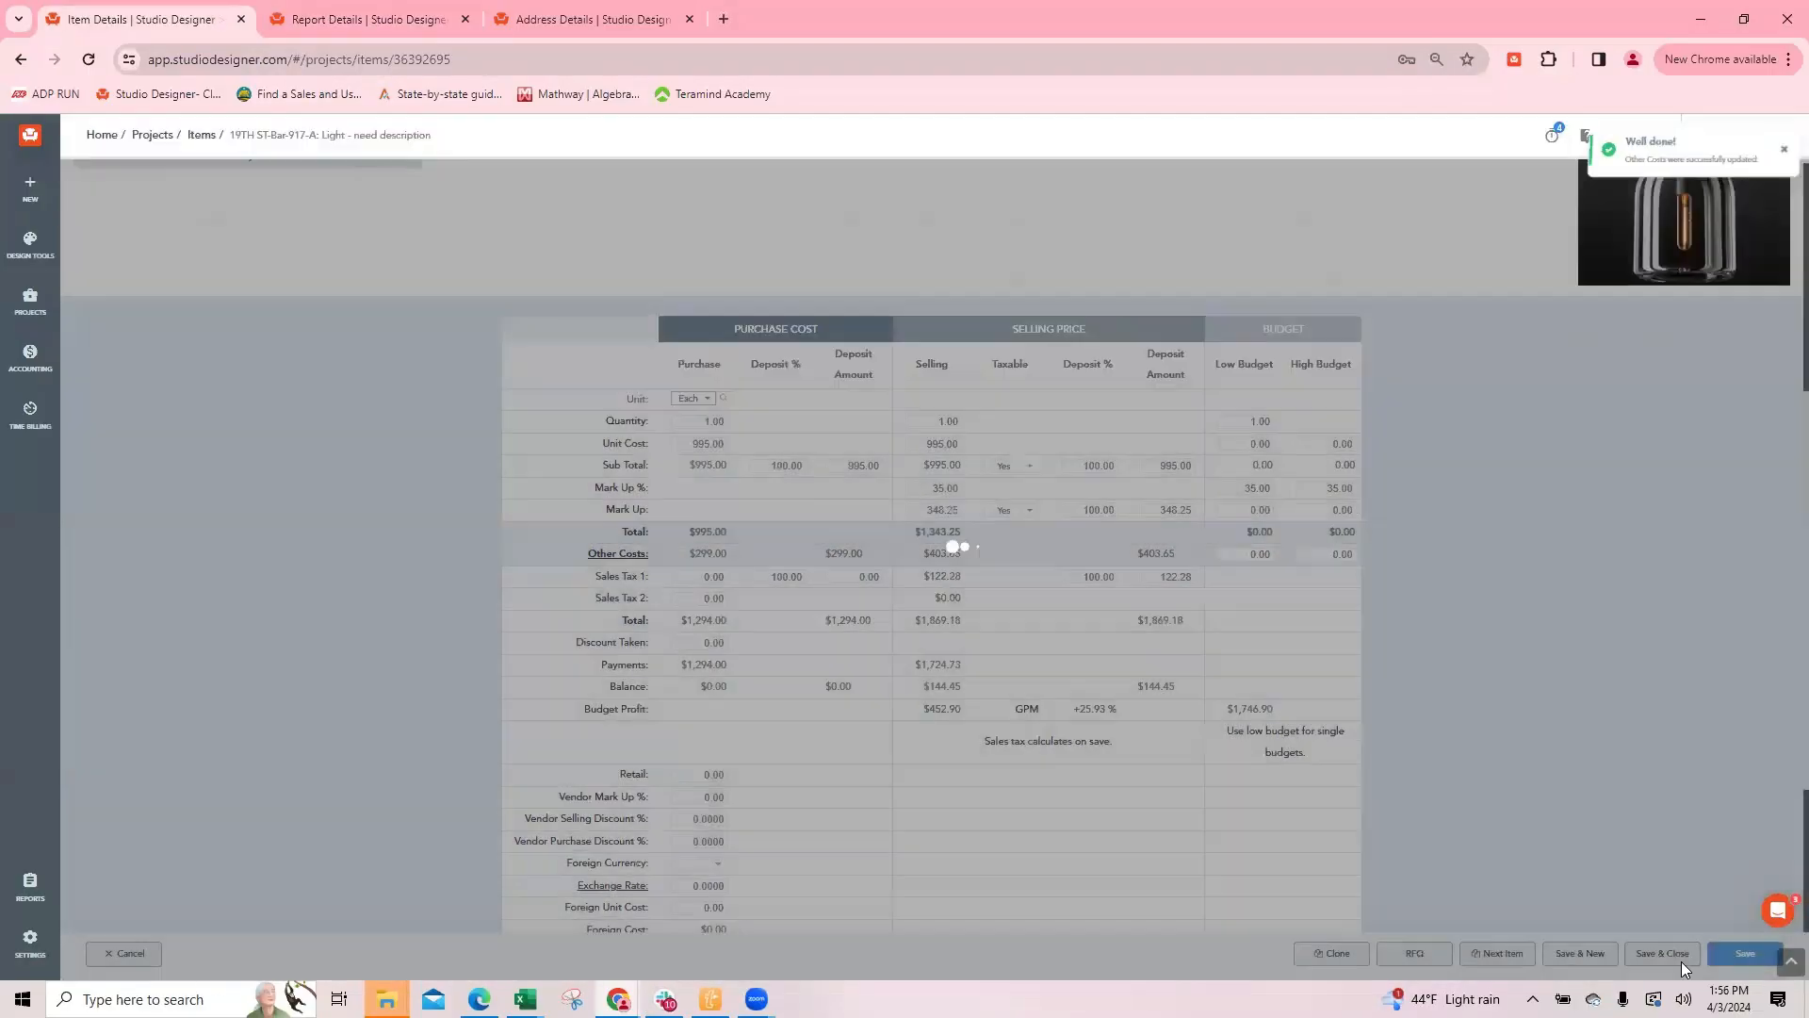
pyautogui.click(1663, 953)
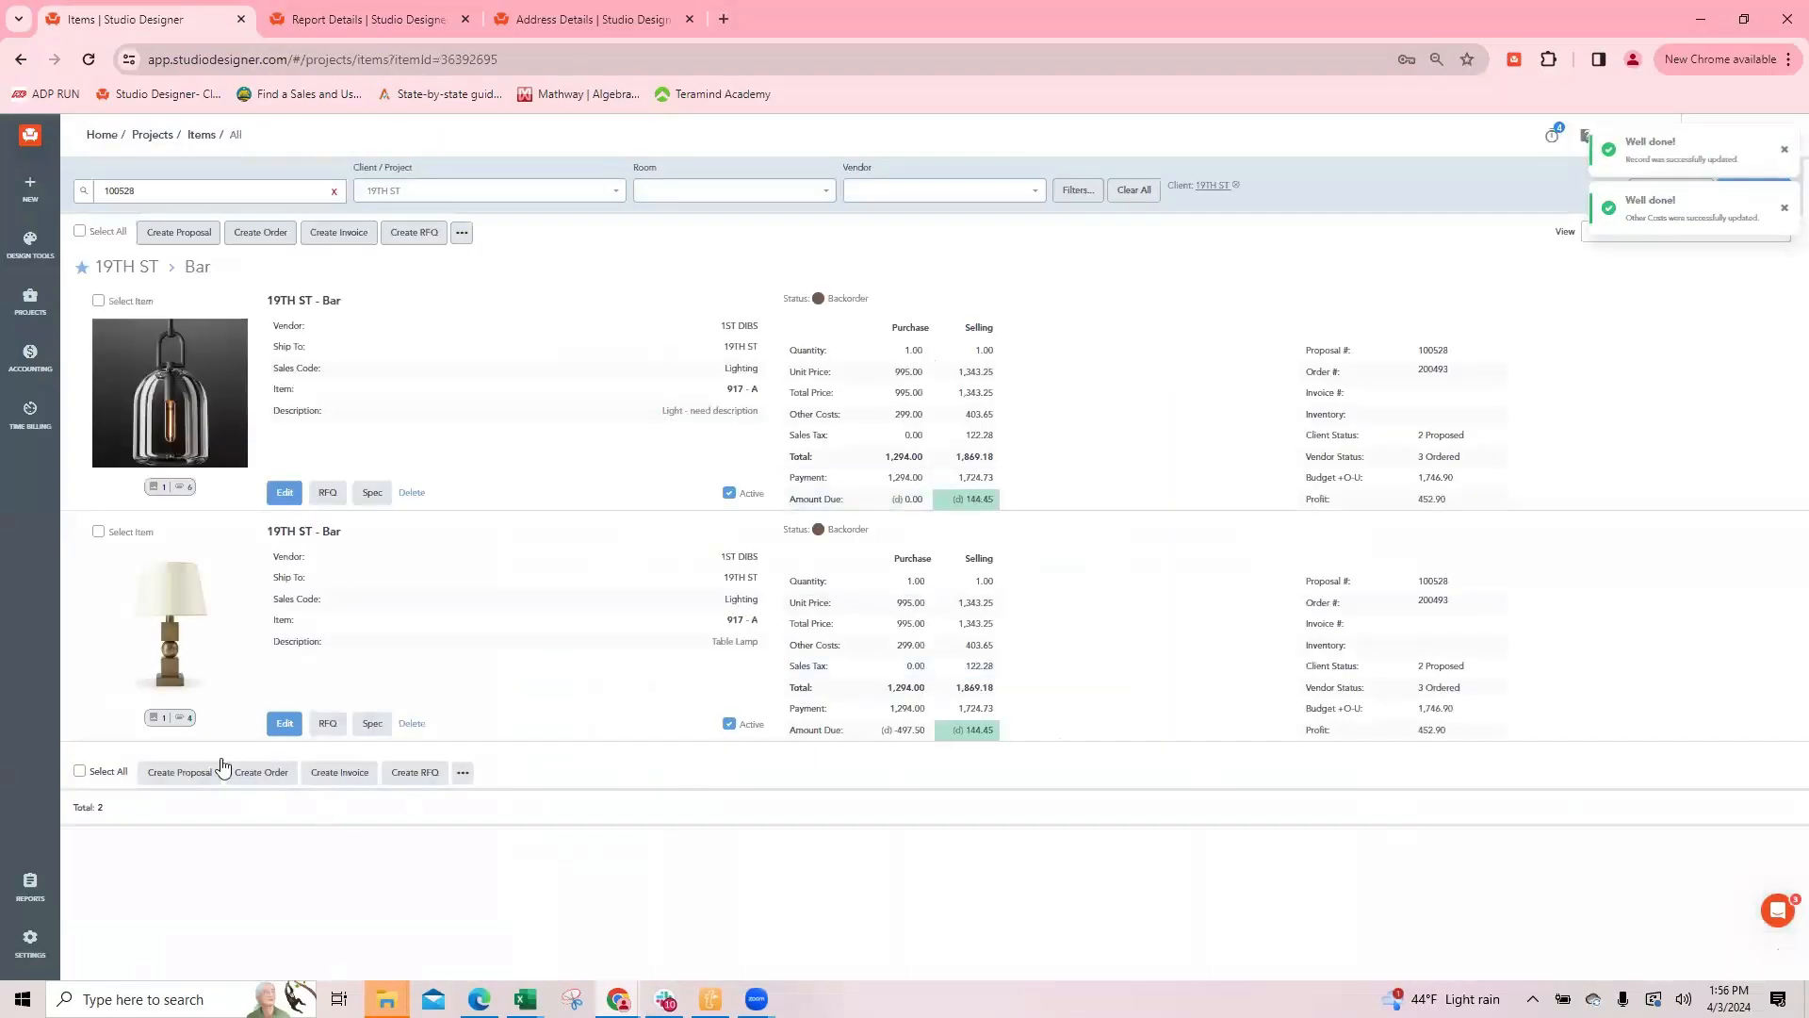
# Step: Set the Table Lamp's purchase deposit to 100% and save and close the item
pyautogui.click(285, 722)
pyautogui.click(790, 465)
pyautogui.write('100')
pyautogui.click(1683, 952)
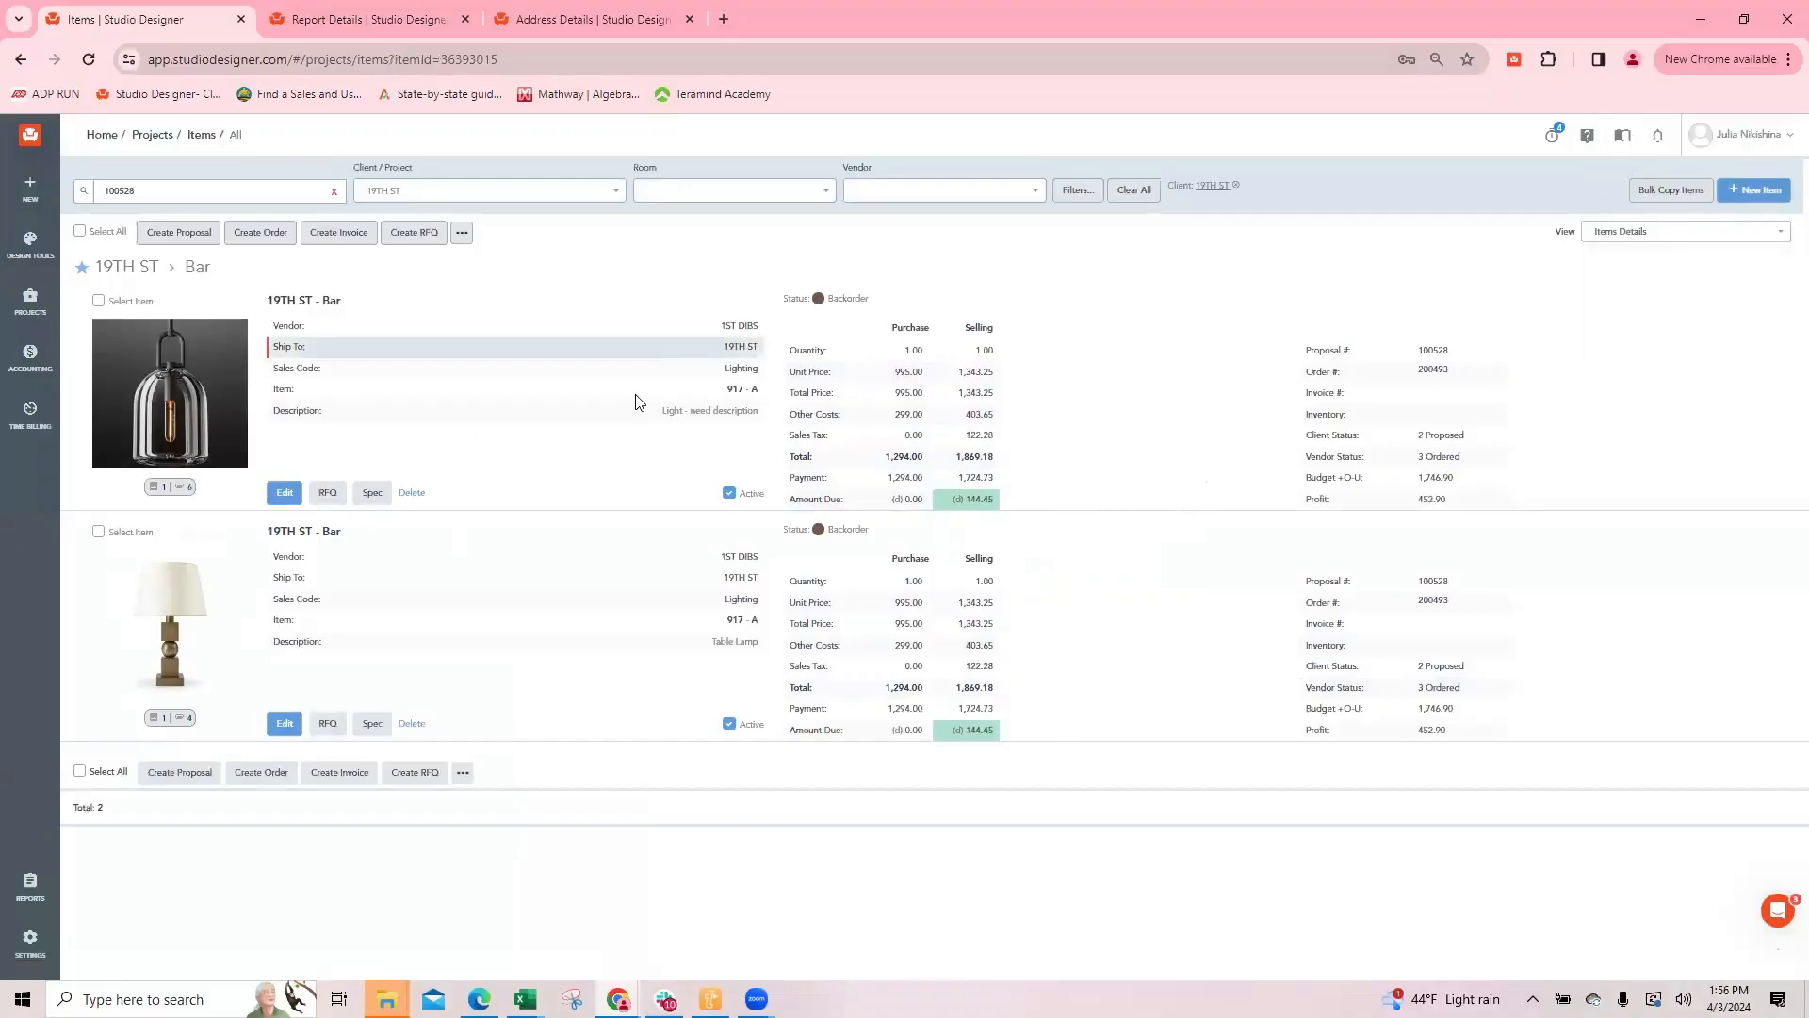
# Step: Open the pendant light's proposal and check the Client Total Balance worksheet for the client's payments and balance
pyautogui.click(1433, 353)
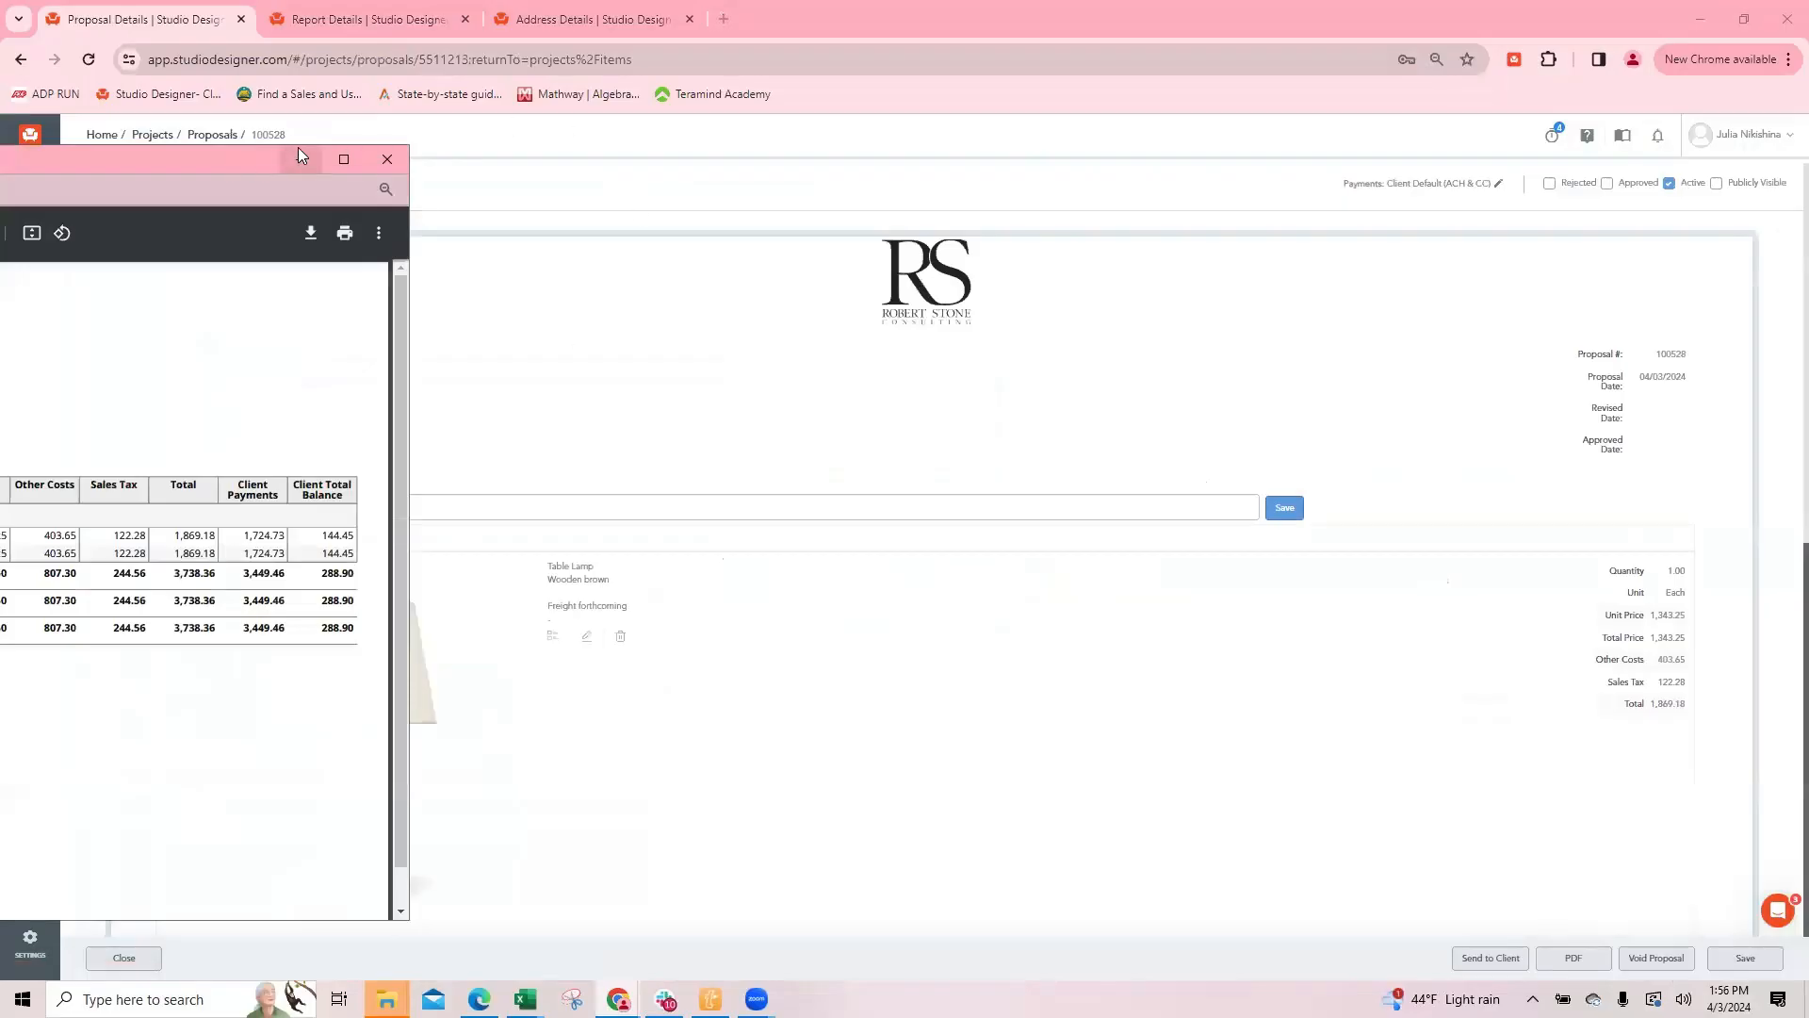
pyautogui.moveTo(617, 997)
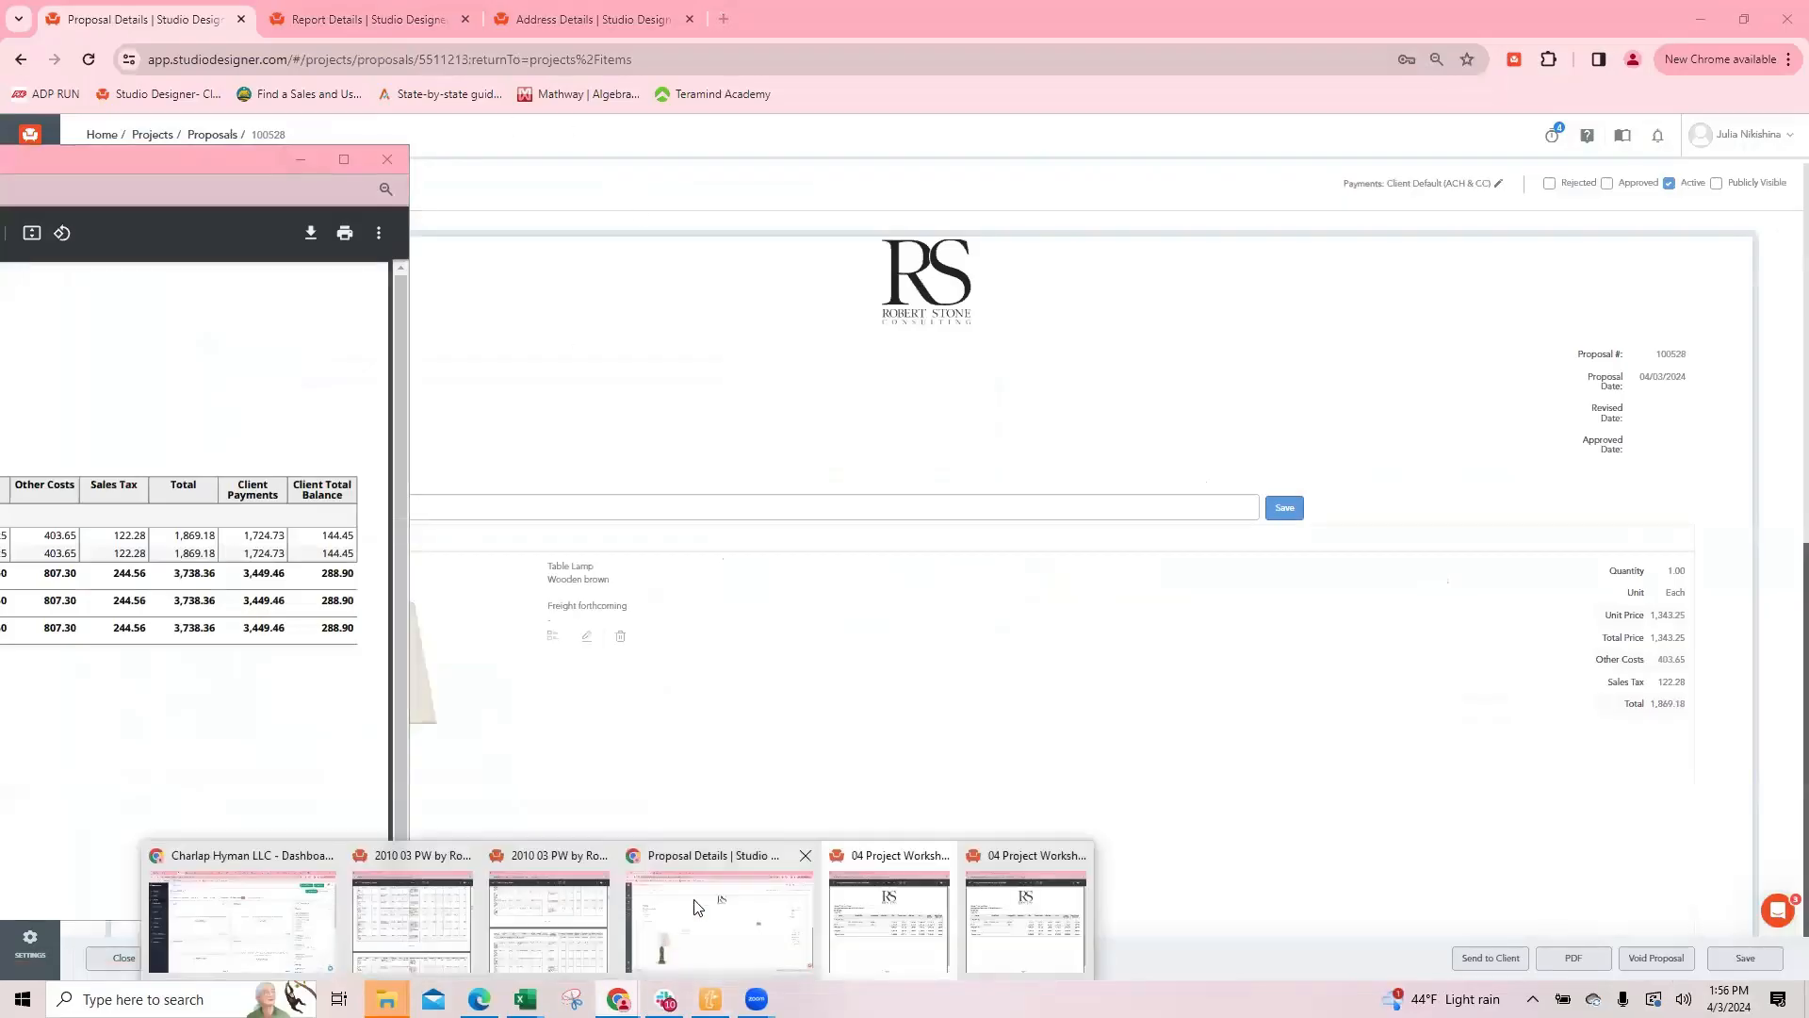
pyautogui.click(1036, 907)
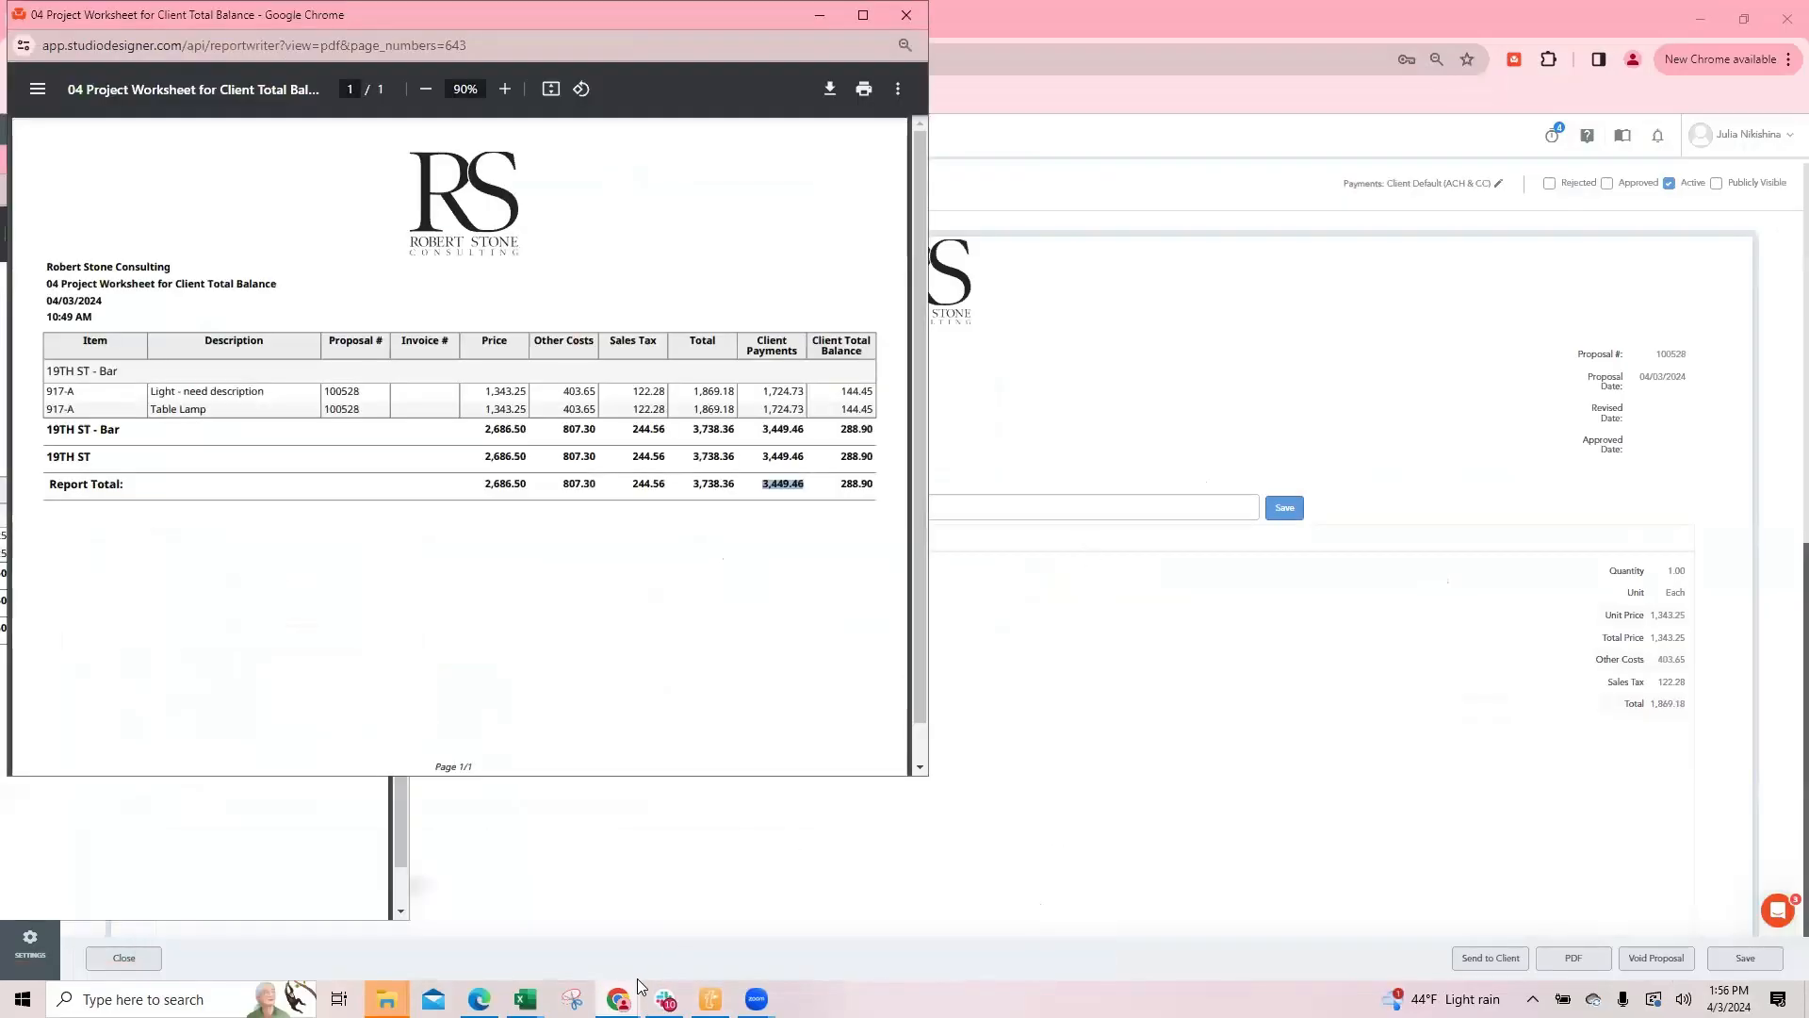
pyautogui.moveTo(622, 995)
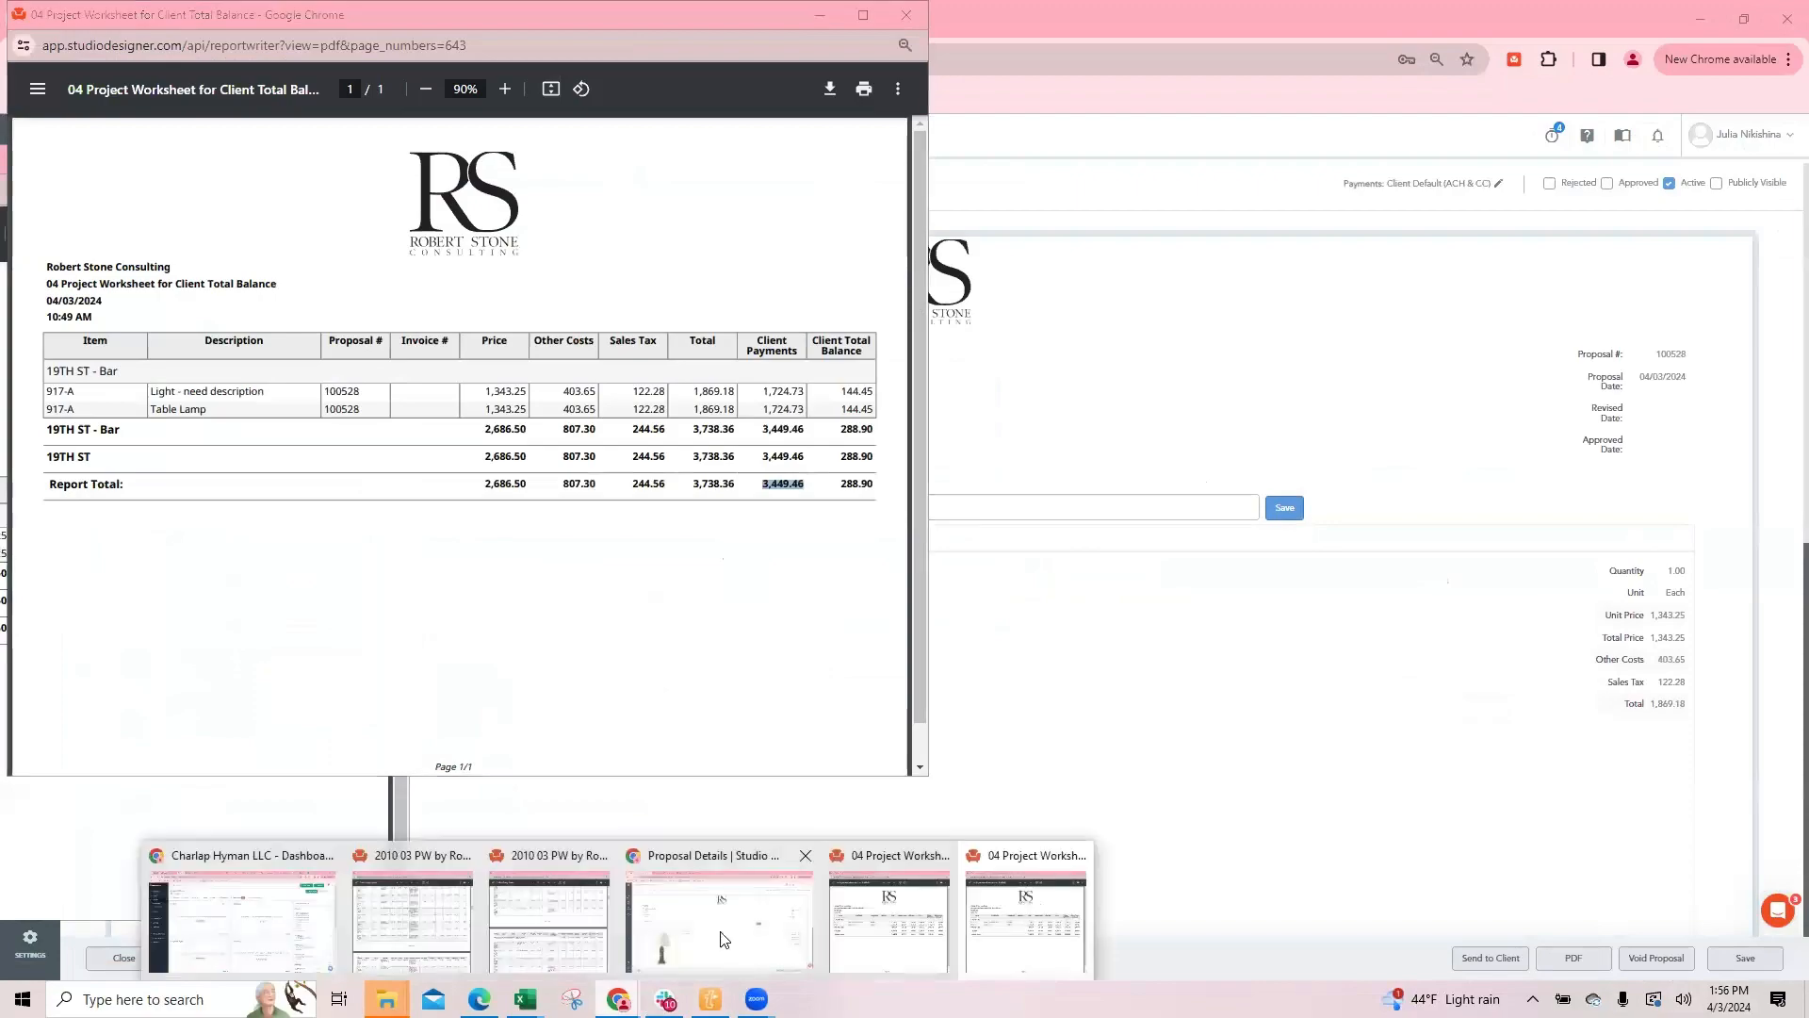
pyautogui.click(781, 895)
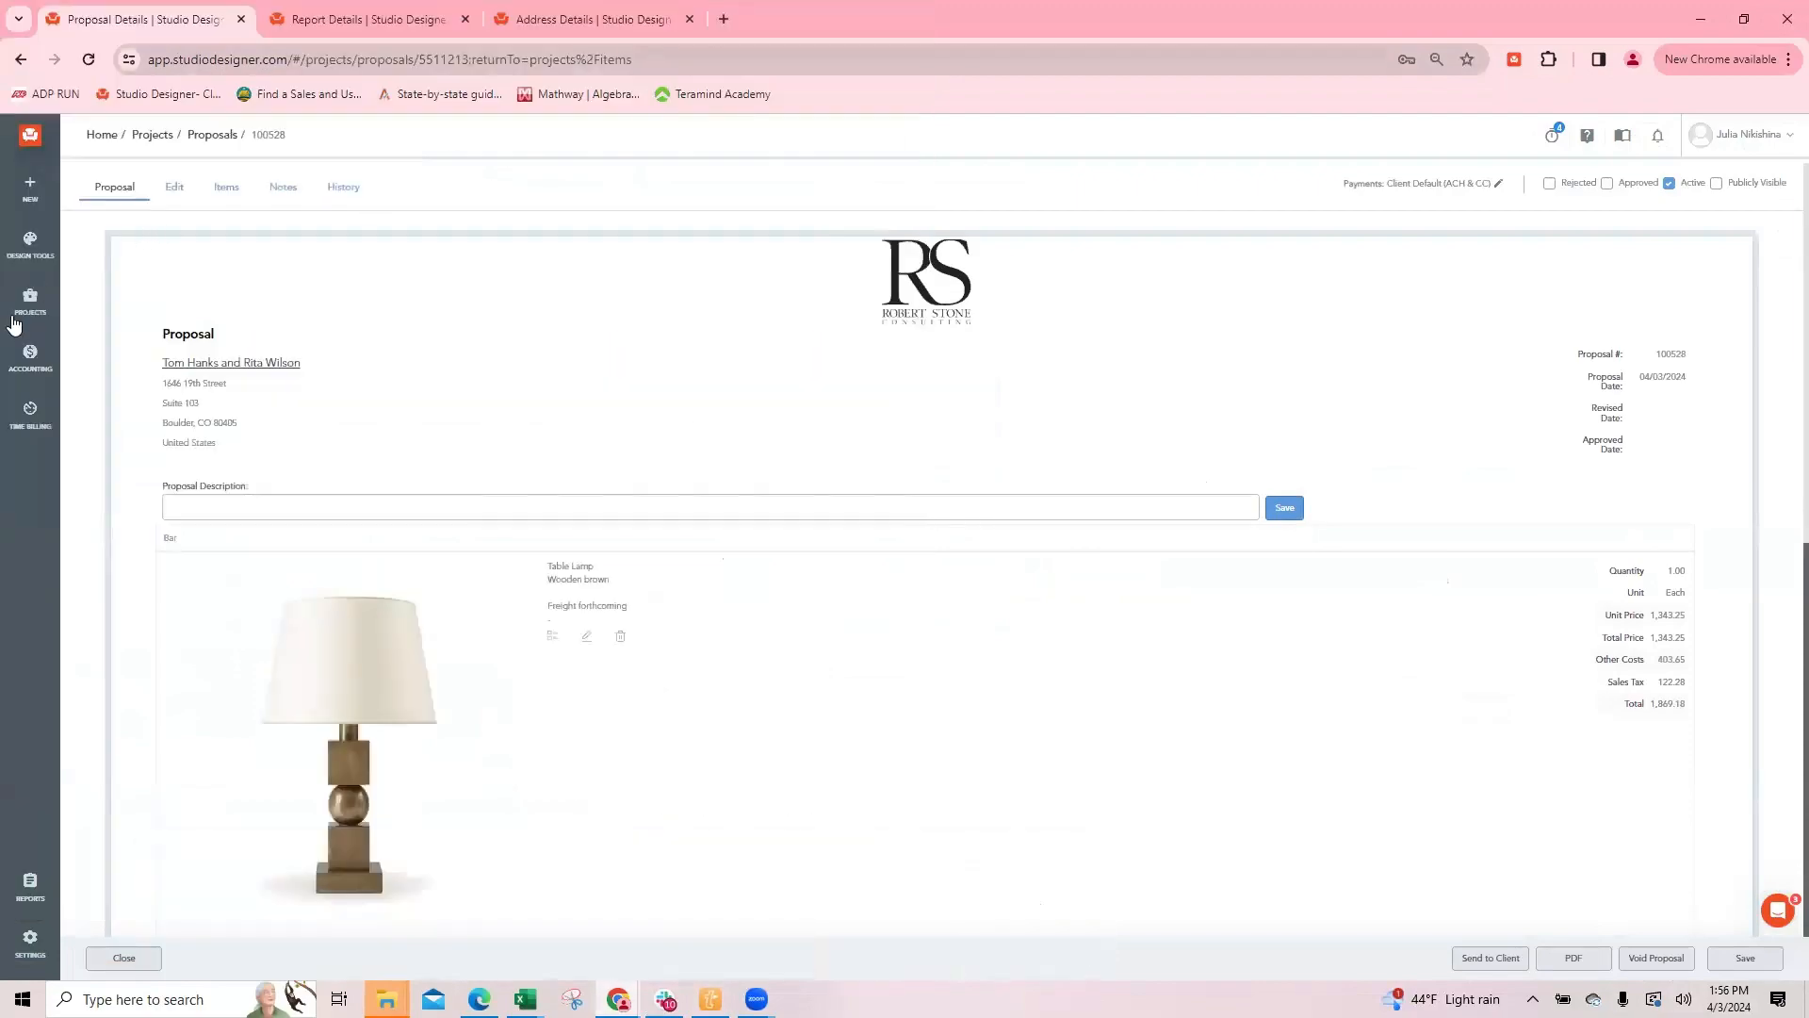
# Step: Start a Money In entry received from 19TH ST and limit it to the lighting items' proposal
pyautogui.click(544, 19)
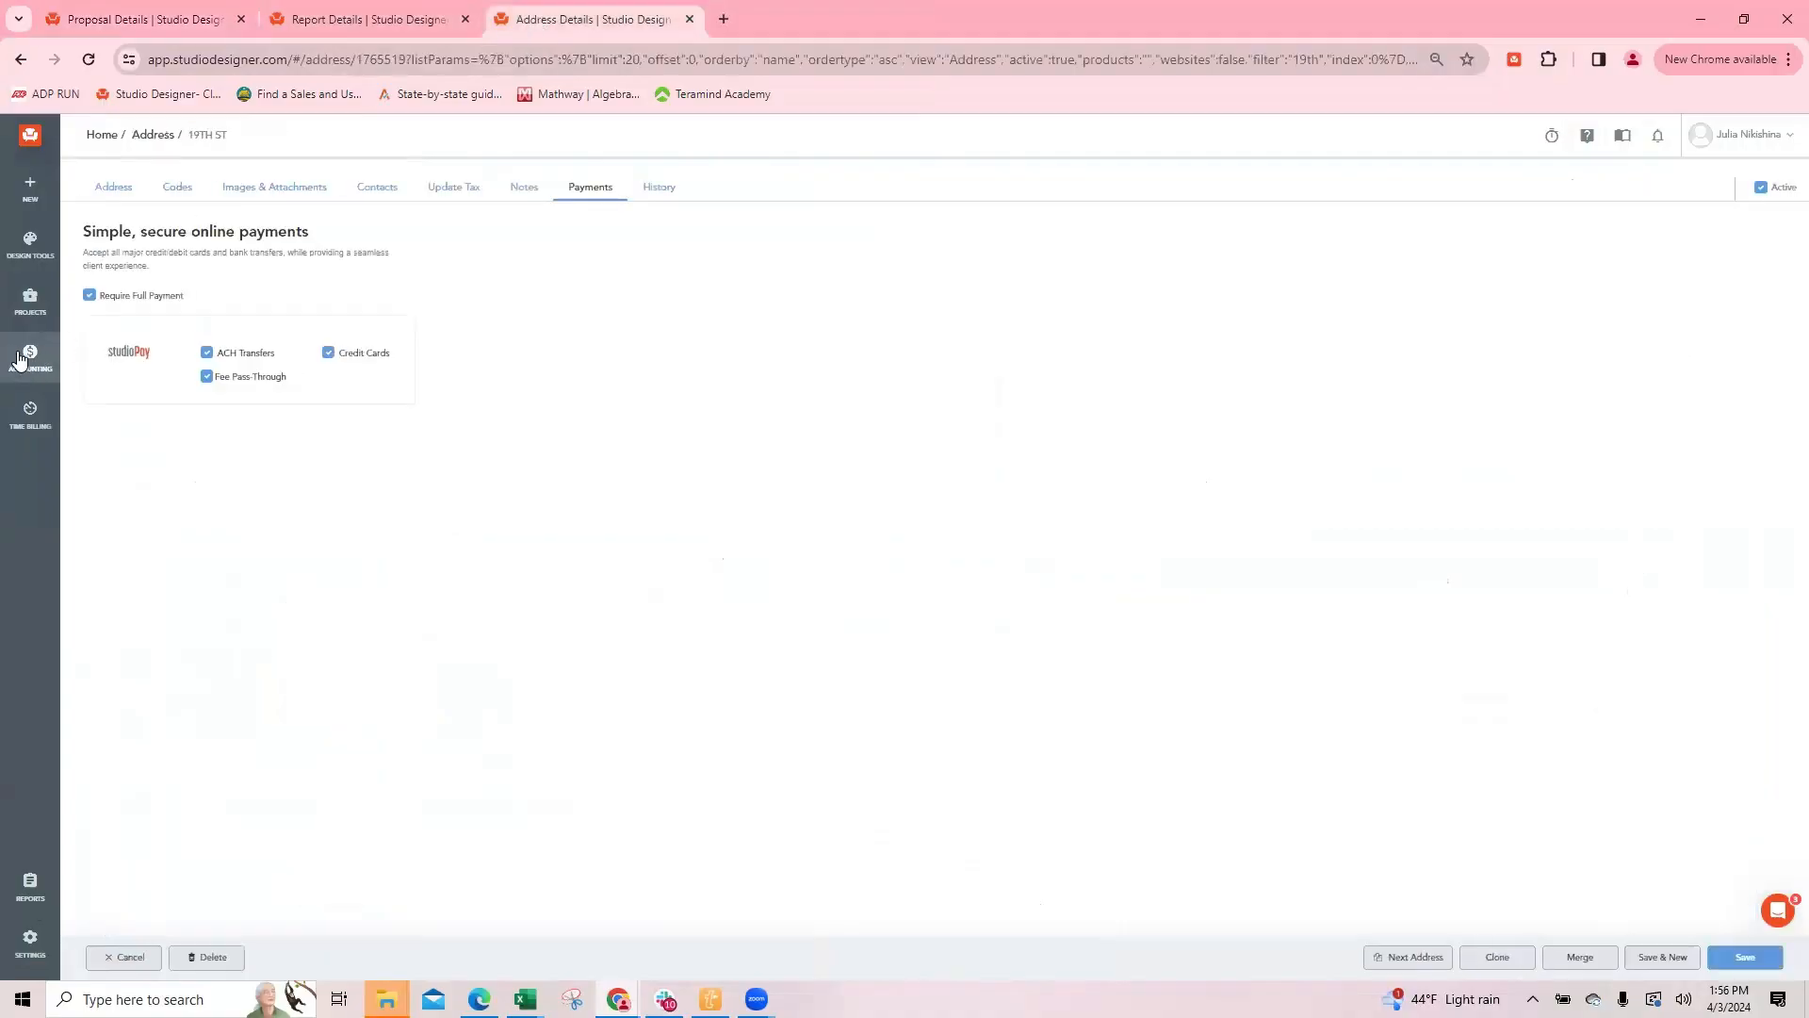
pyautogui.click(28, 301)
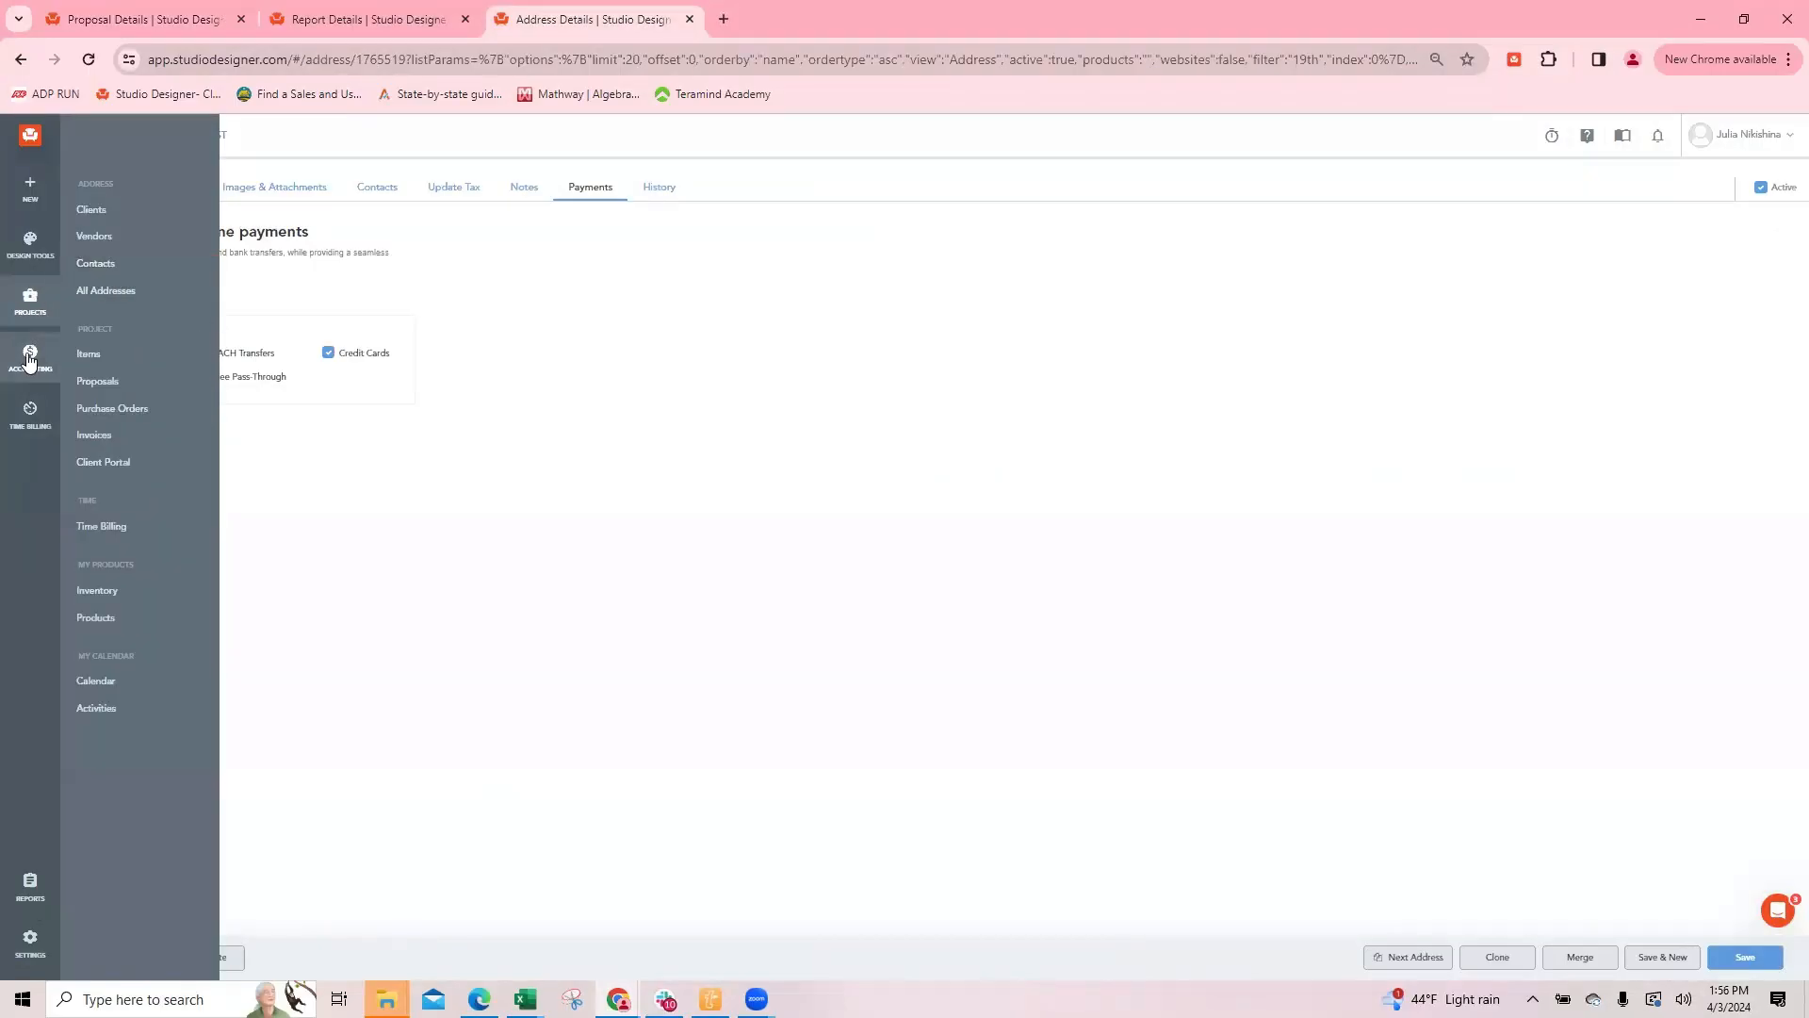
pyautogui.moveTo(28, 358)
pyautogui.click(100, 264)
pyautogui.click(164, 317)
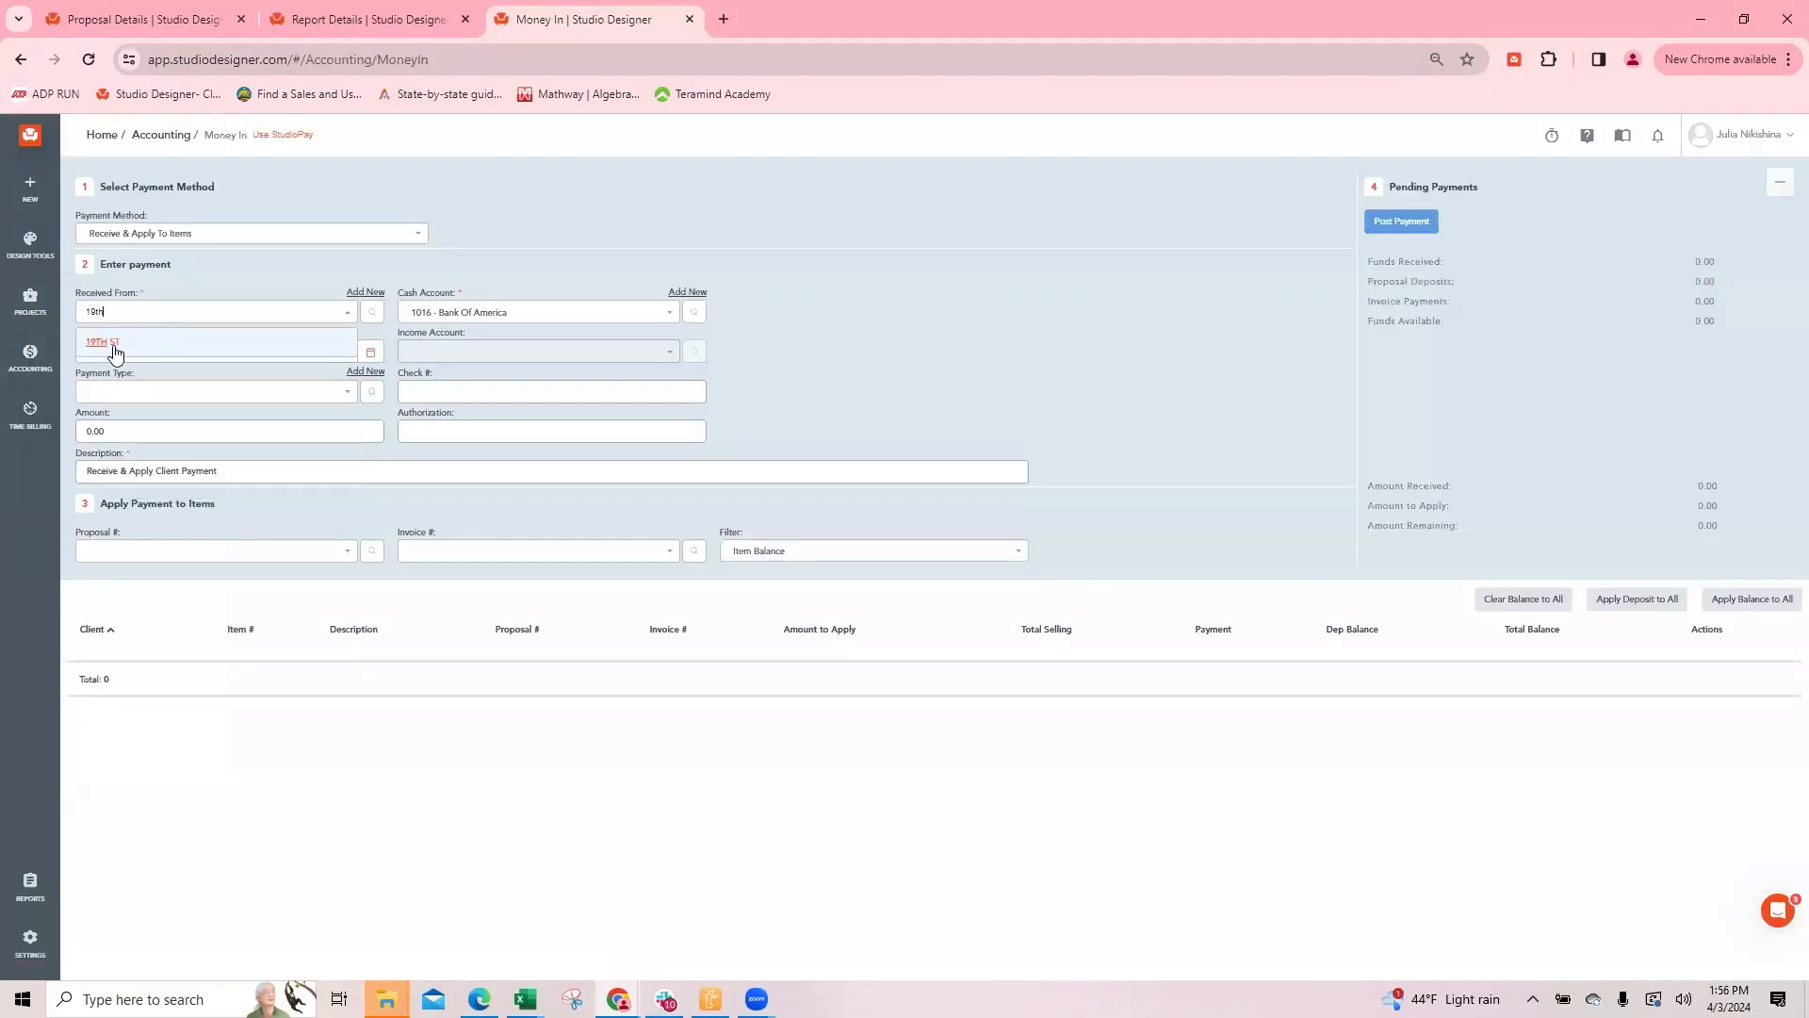
pyautogui.click(125, 353)
pyautogui.click(201, 565)
pyautogui.click(121, 600)
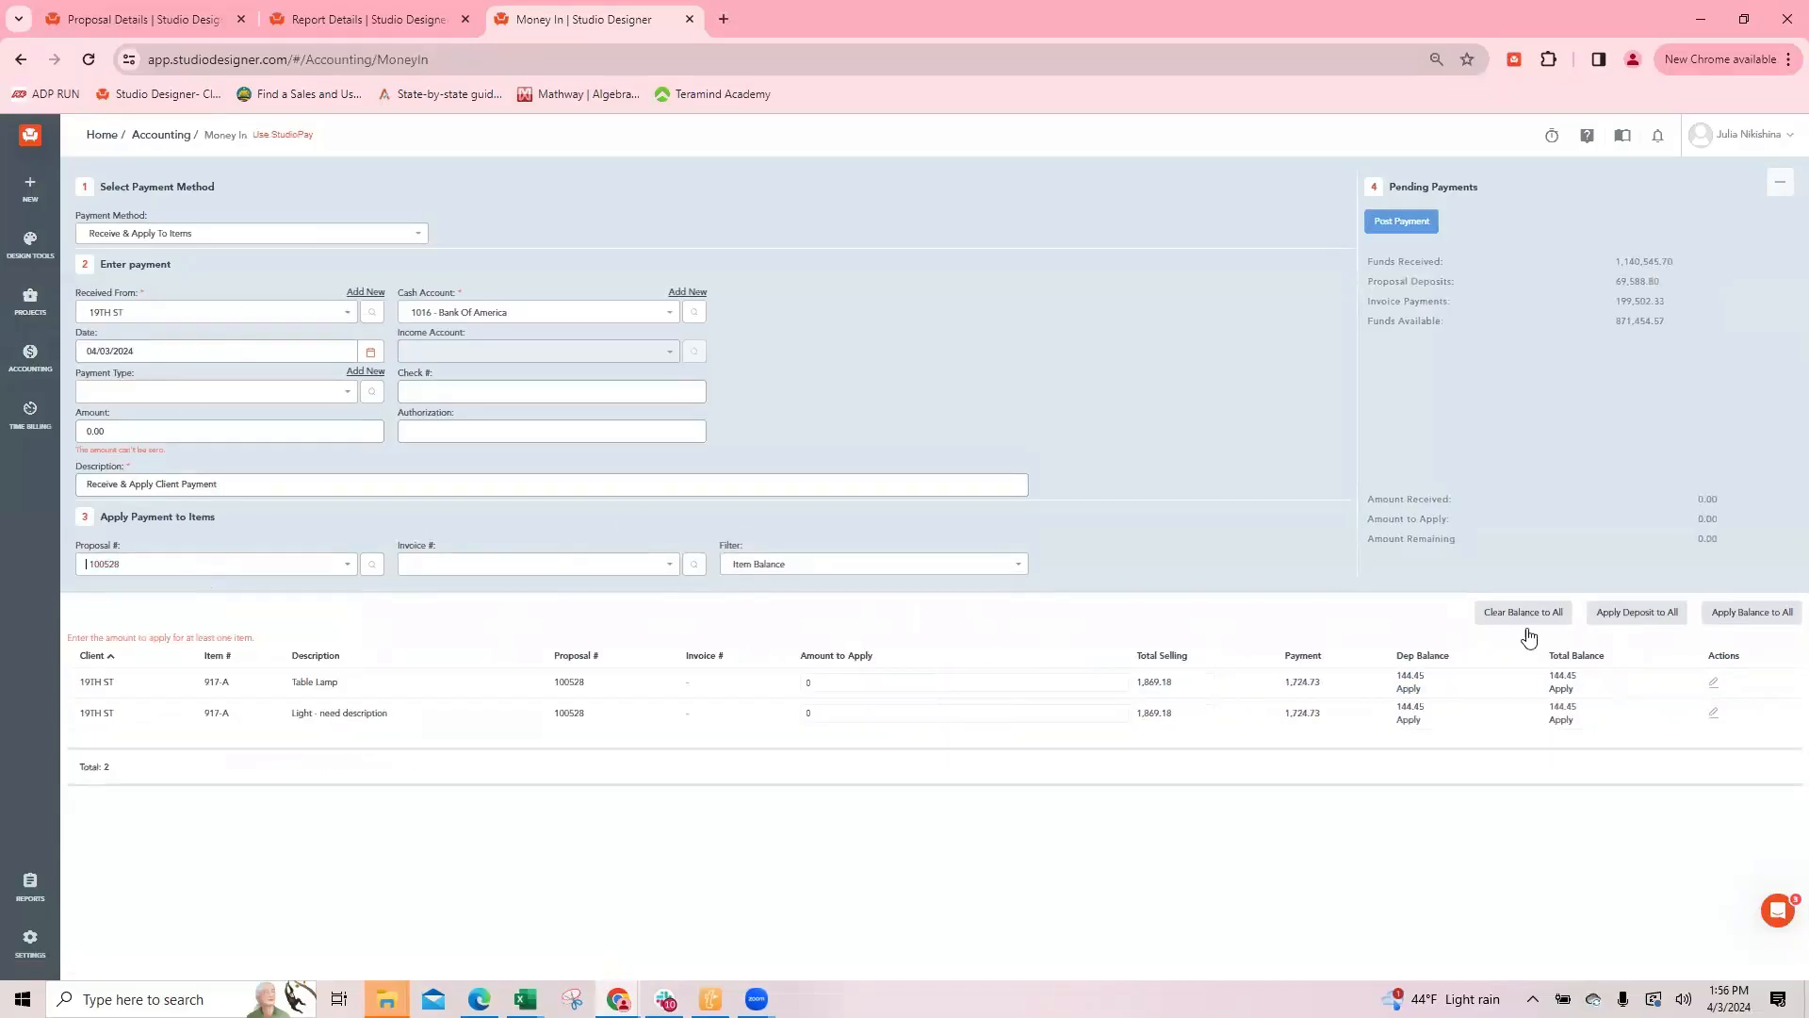
# Step: Apply both items' total balances using Apply Payment To Items From Funds Available, enter the check reference, and post the payment
pyautogui.click(1561, 689)
pyautogui.click(1560, 719)
pyautogui.click(159, 233)
pyautogui.click(288, 262)
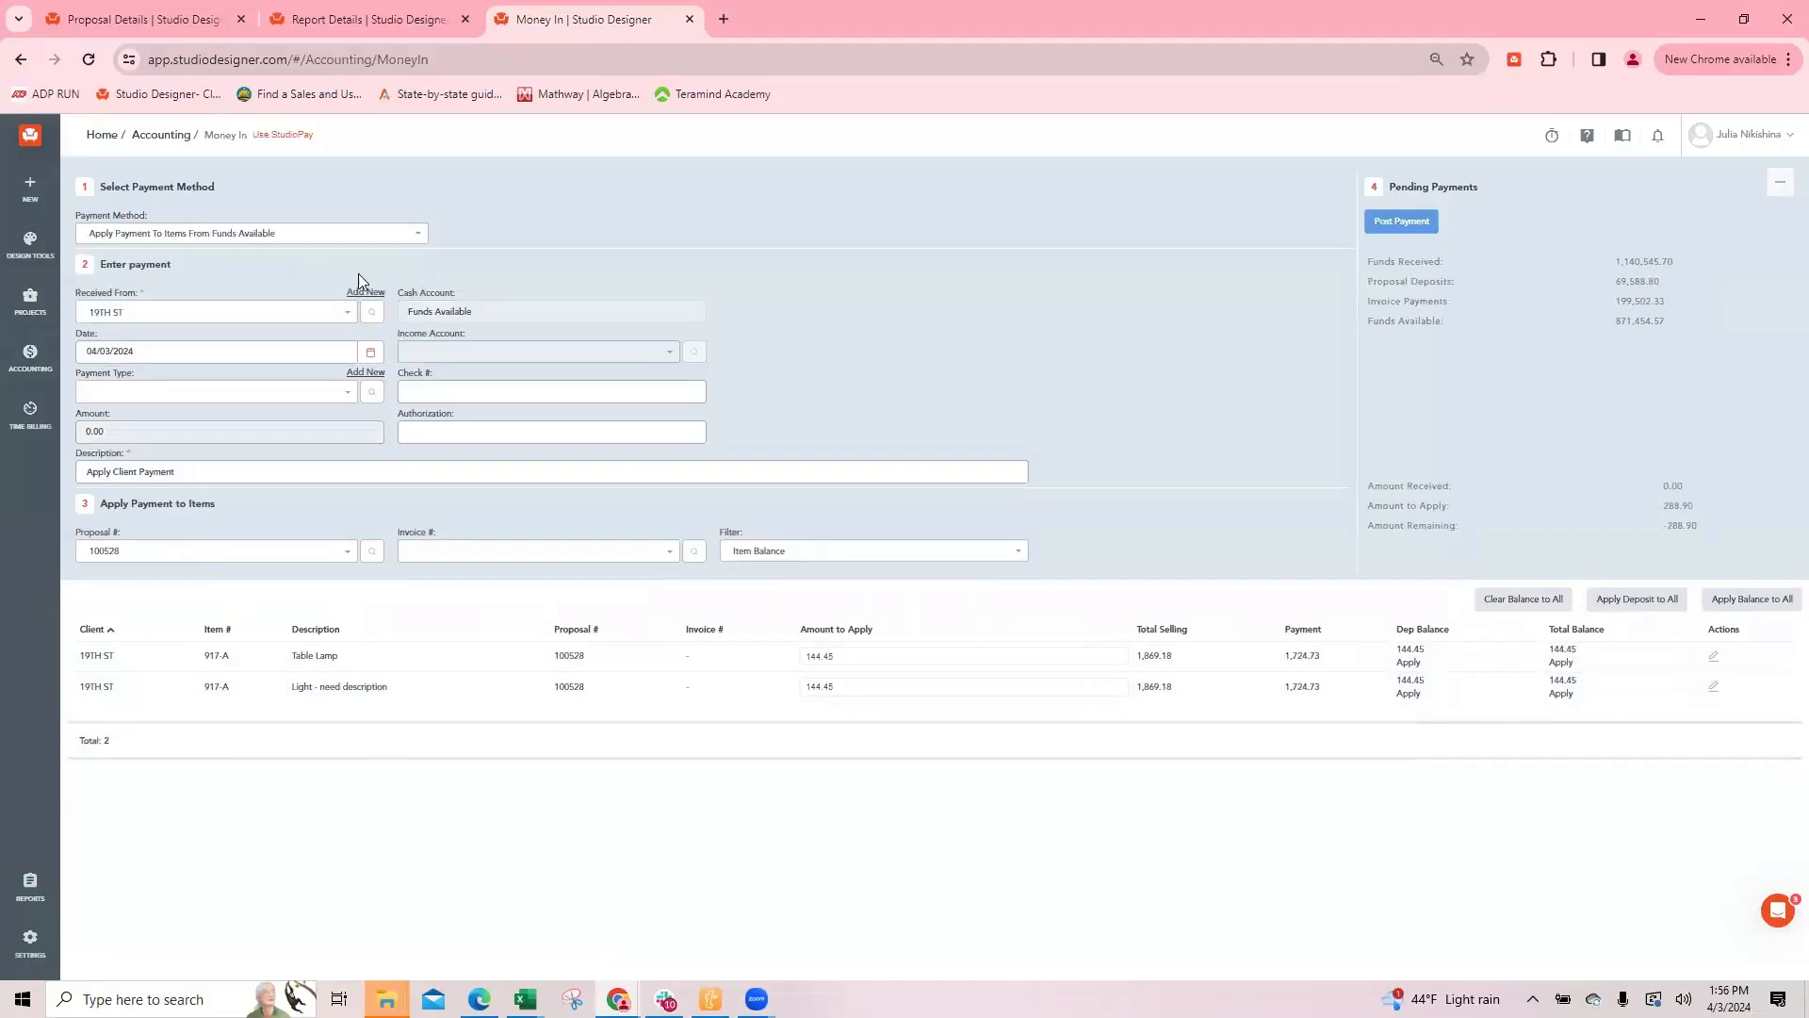
pyautogui.click(426, 390)
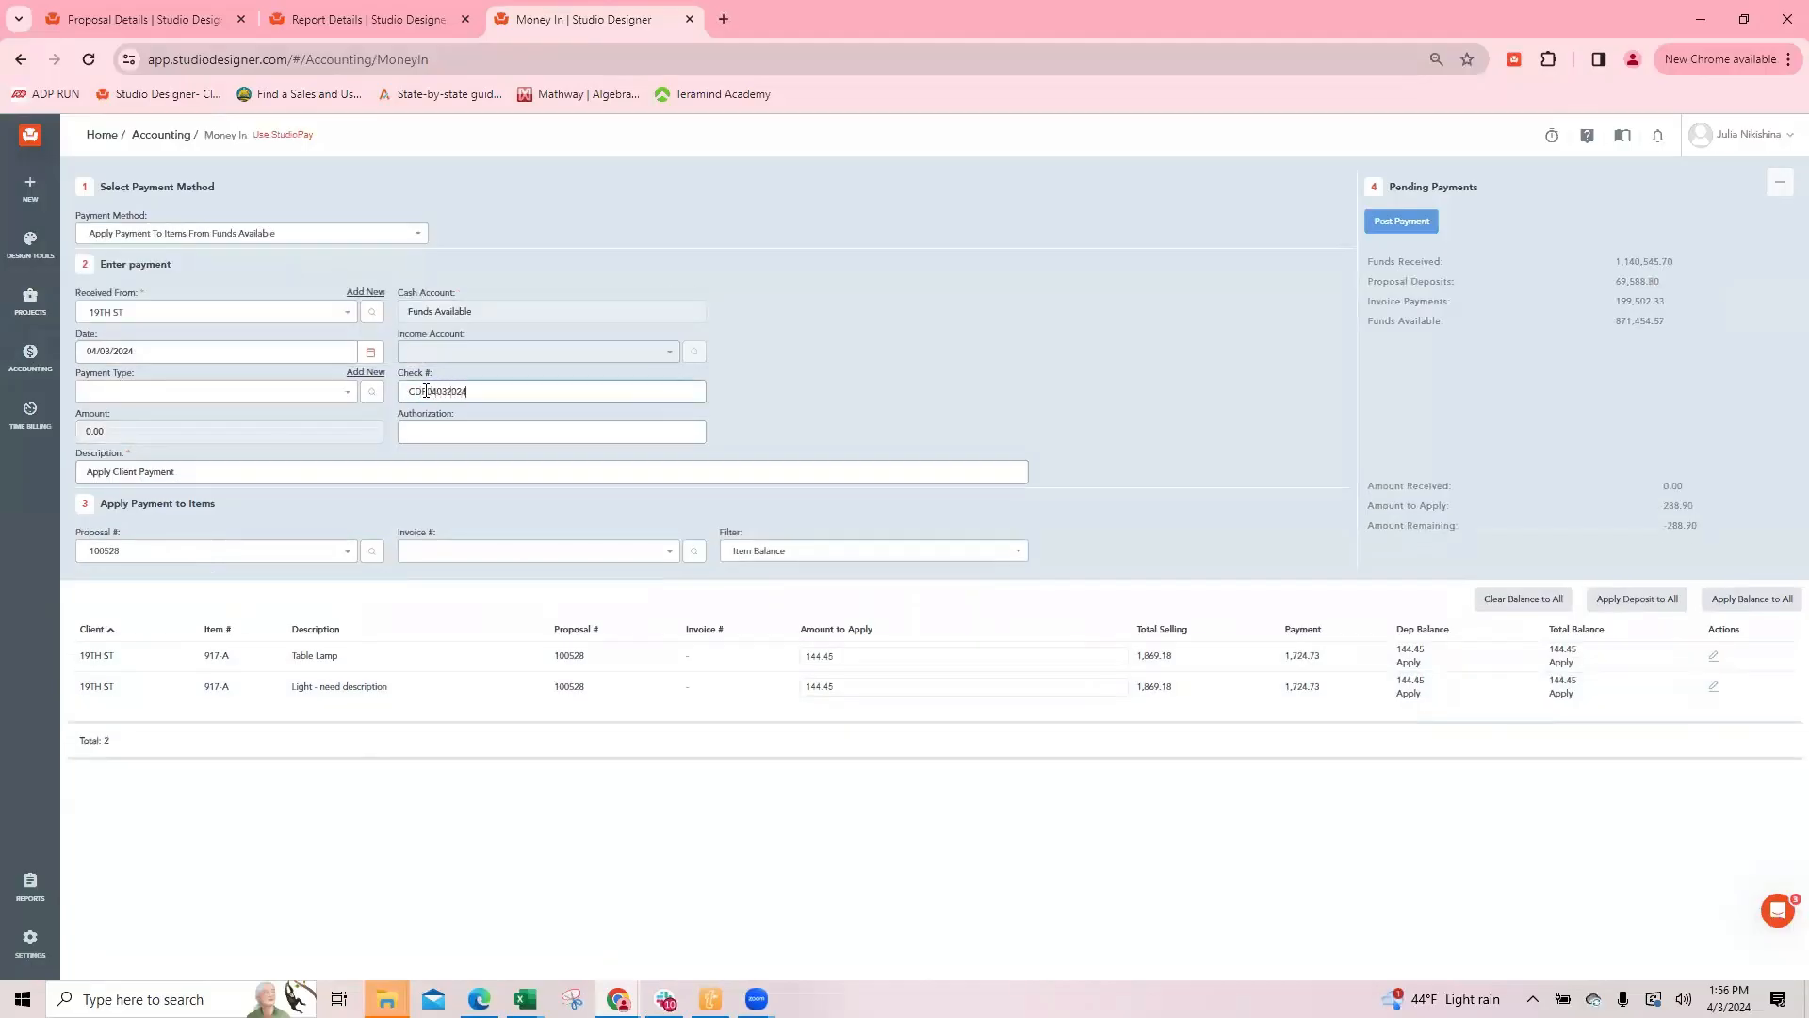
pyautogui.click(1401, 222)
pyautogui.click(1005, 210)
# Step: Return to the items list and set the status of both the pendant light and the Table Lamp to ReqInspect
pyautogui.click(145, 8)
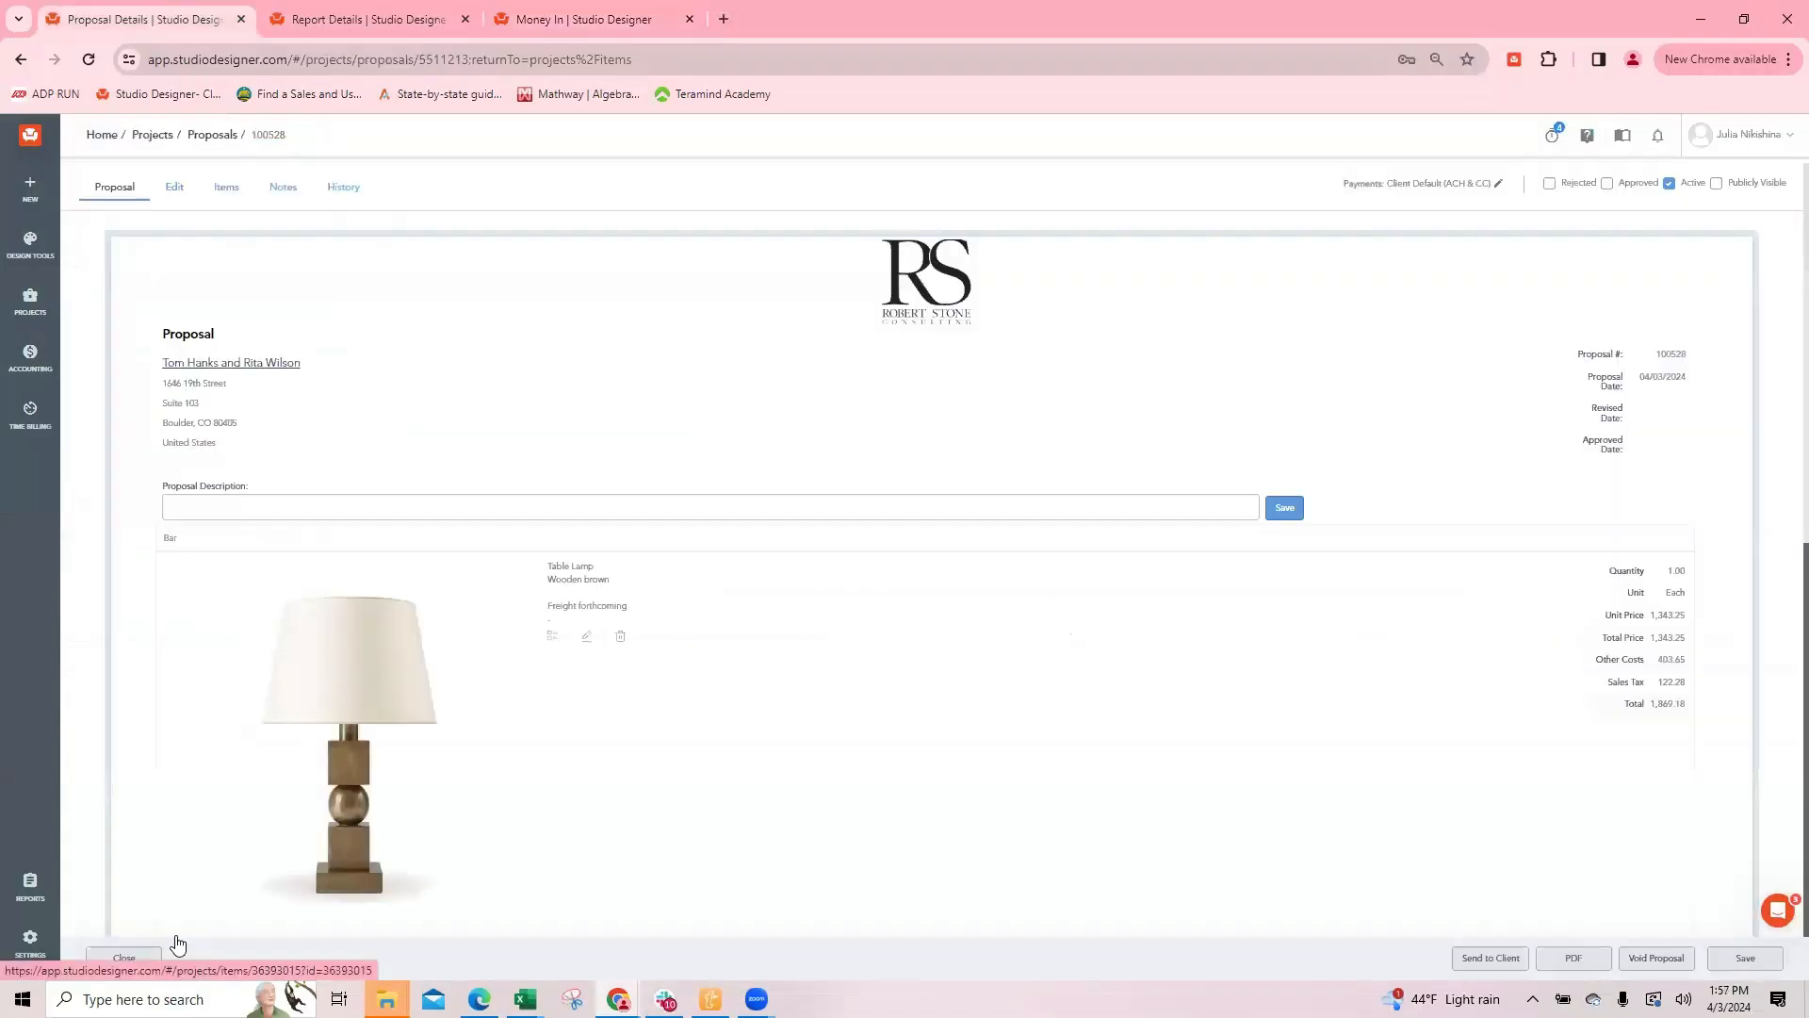
pyautogui.click(121, 960)
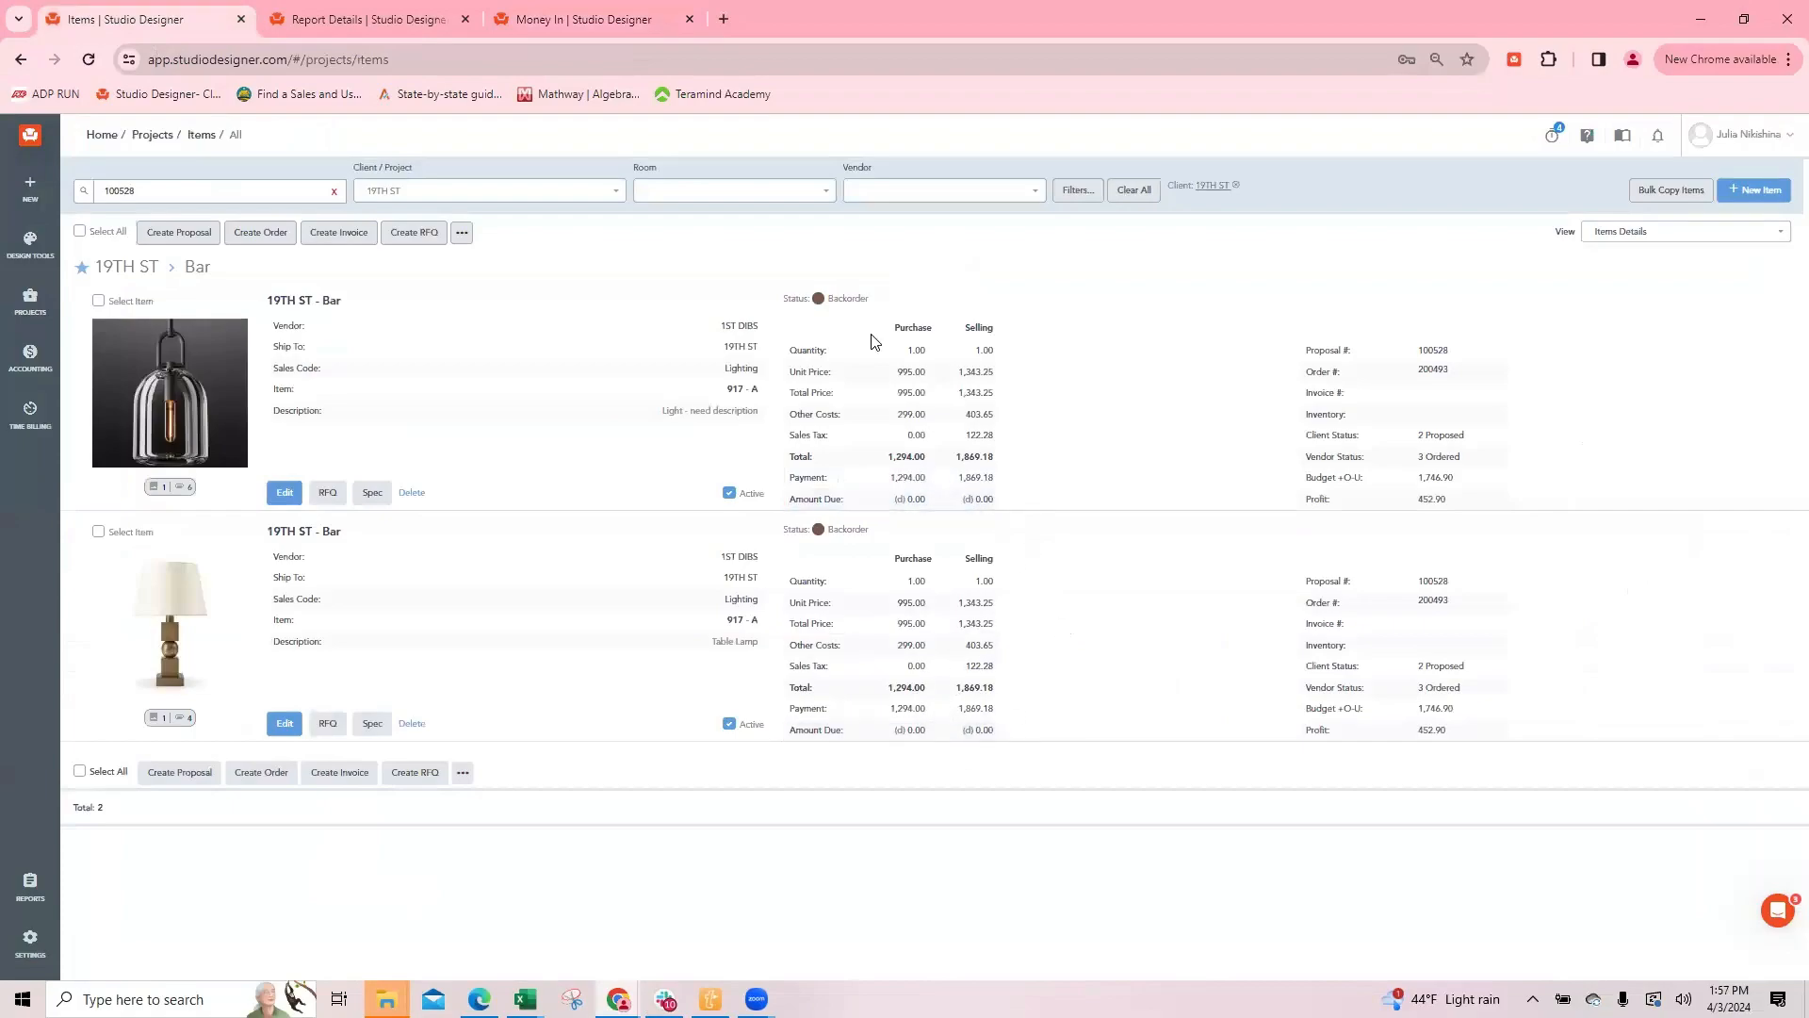
pyautogui.click(819, 299)
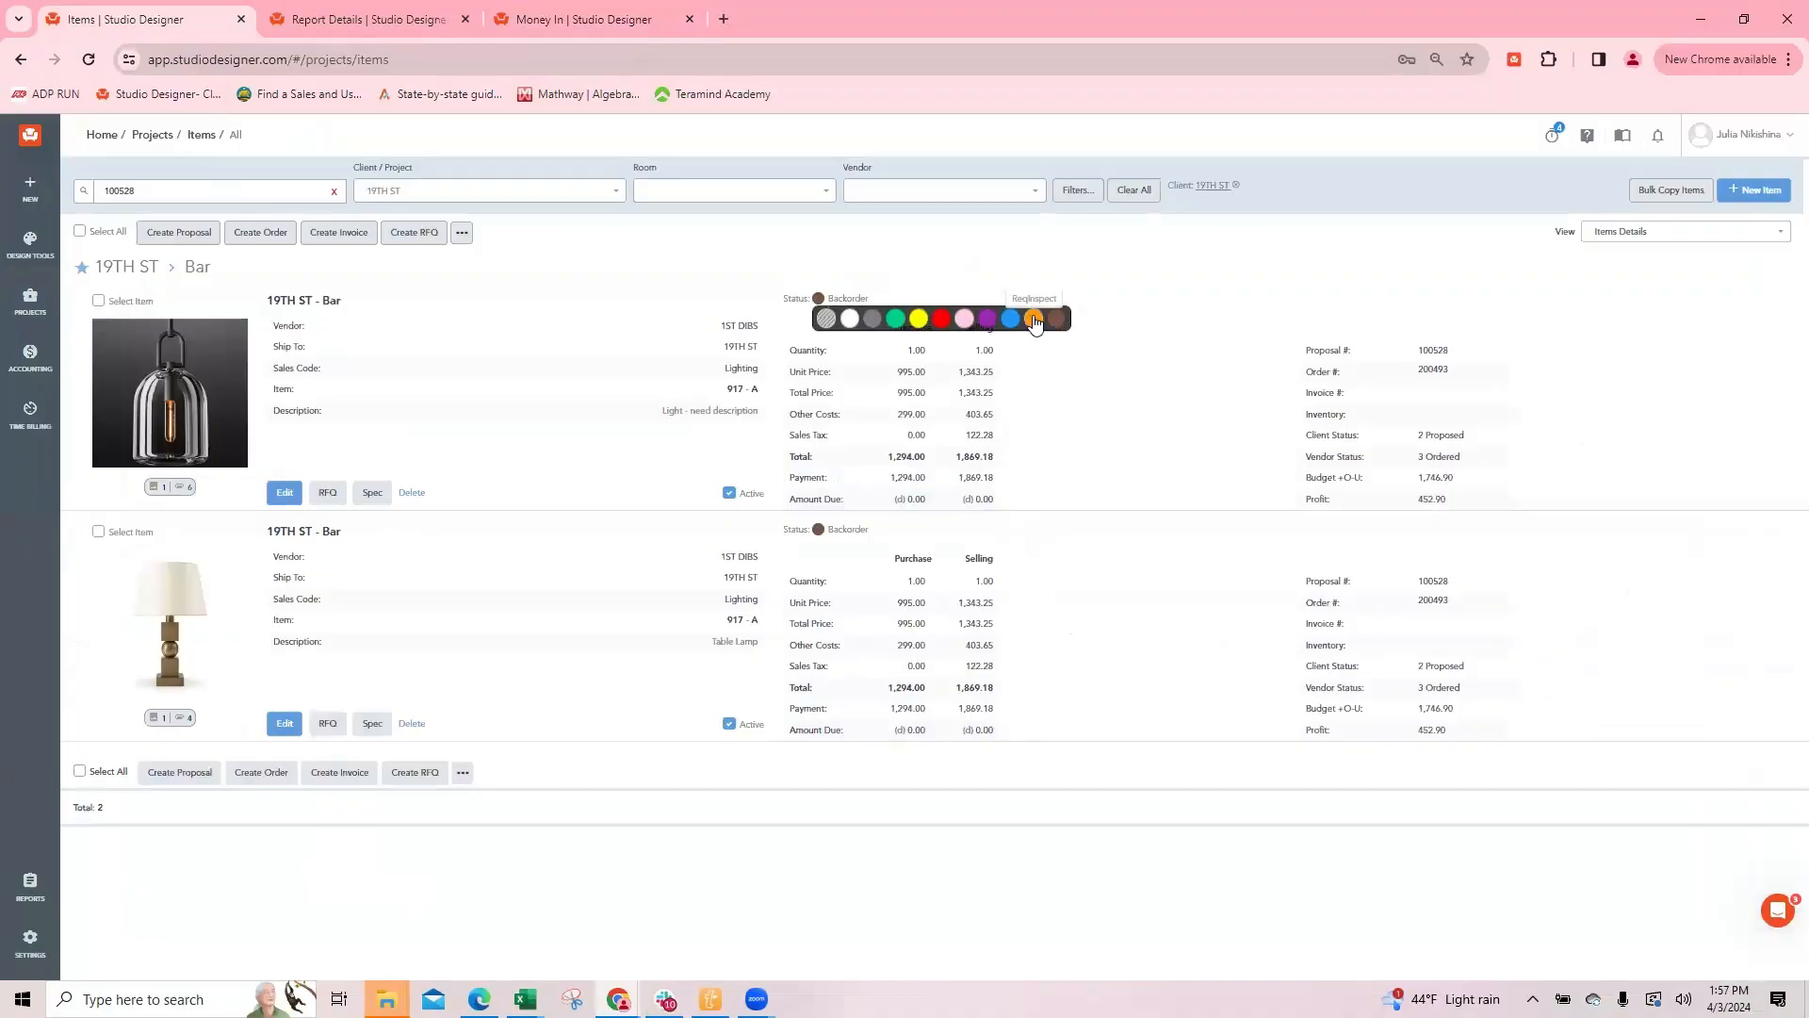
pyautogui.click(1034, 319)
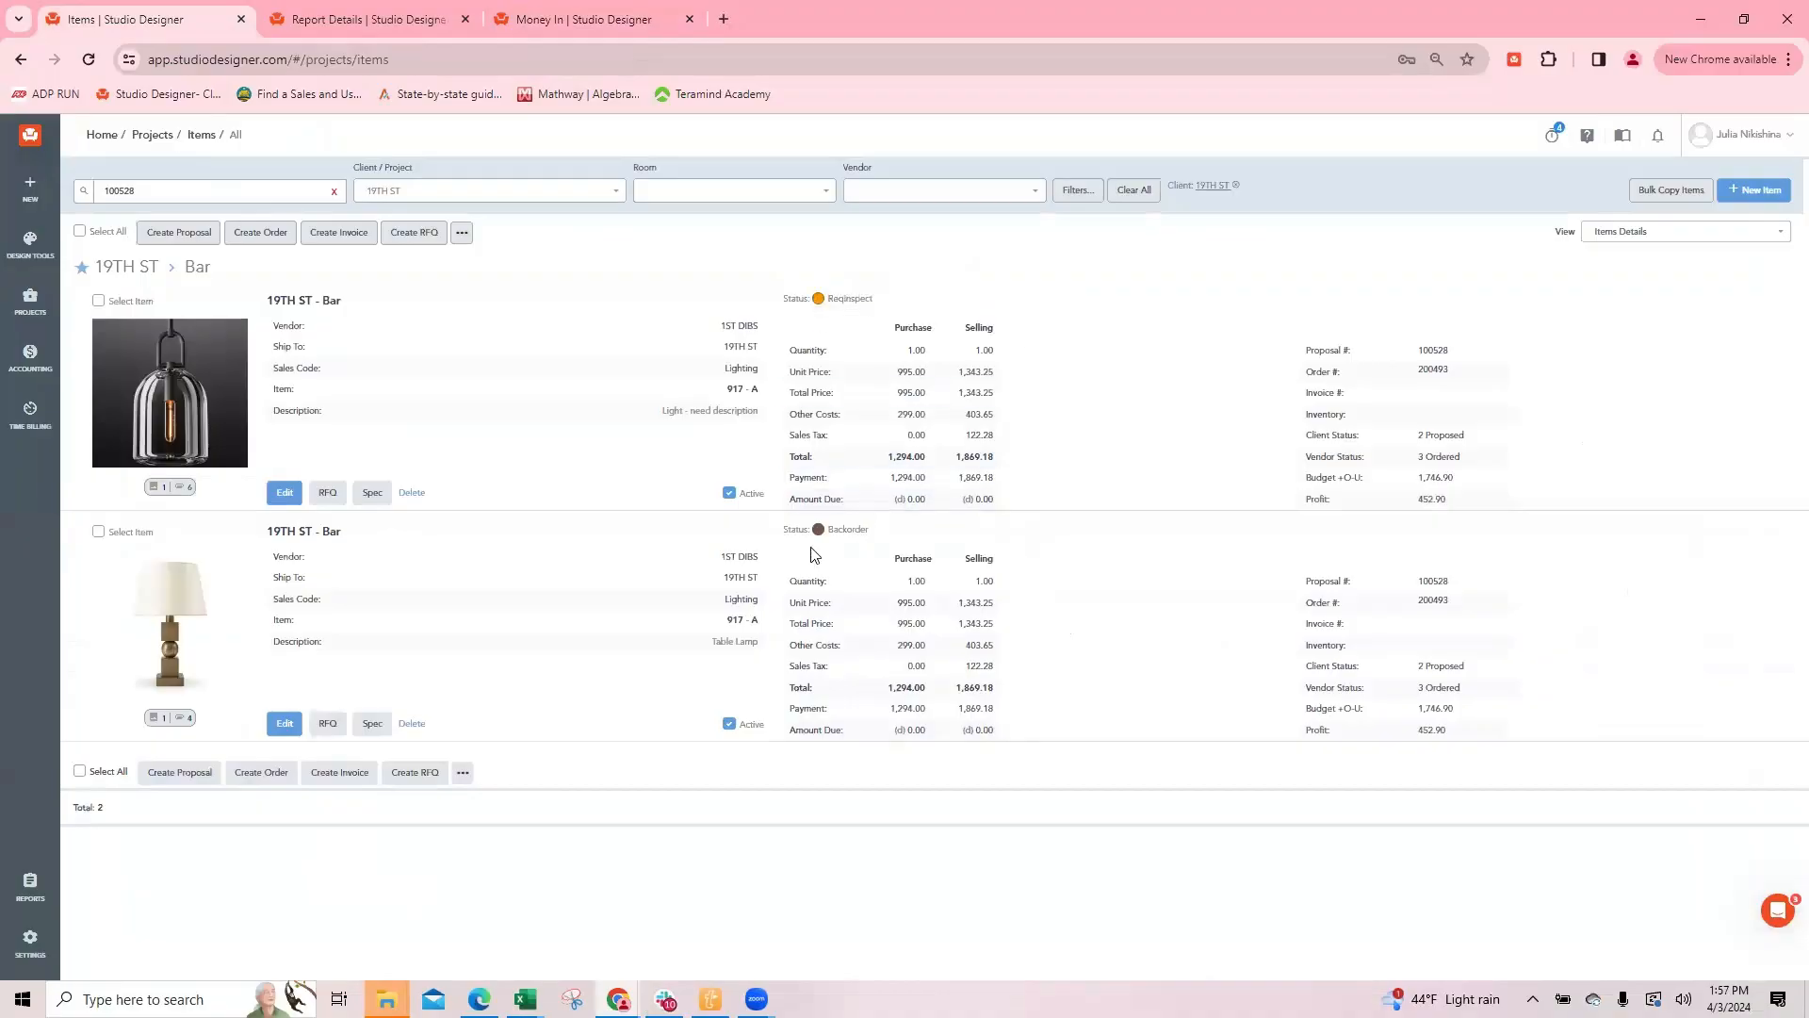
pyautogui.moveTo(817, 529)
pyautogui.click(1030, 550)
# Step: Rename the orange item priority to Installed in the Item Priorities settings and save it
pyautogui.click(363, 19)
pyautogui.moveTo(30, 938)
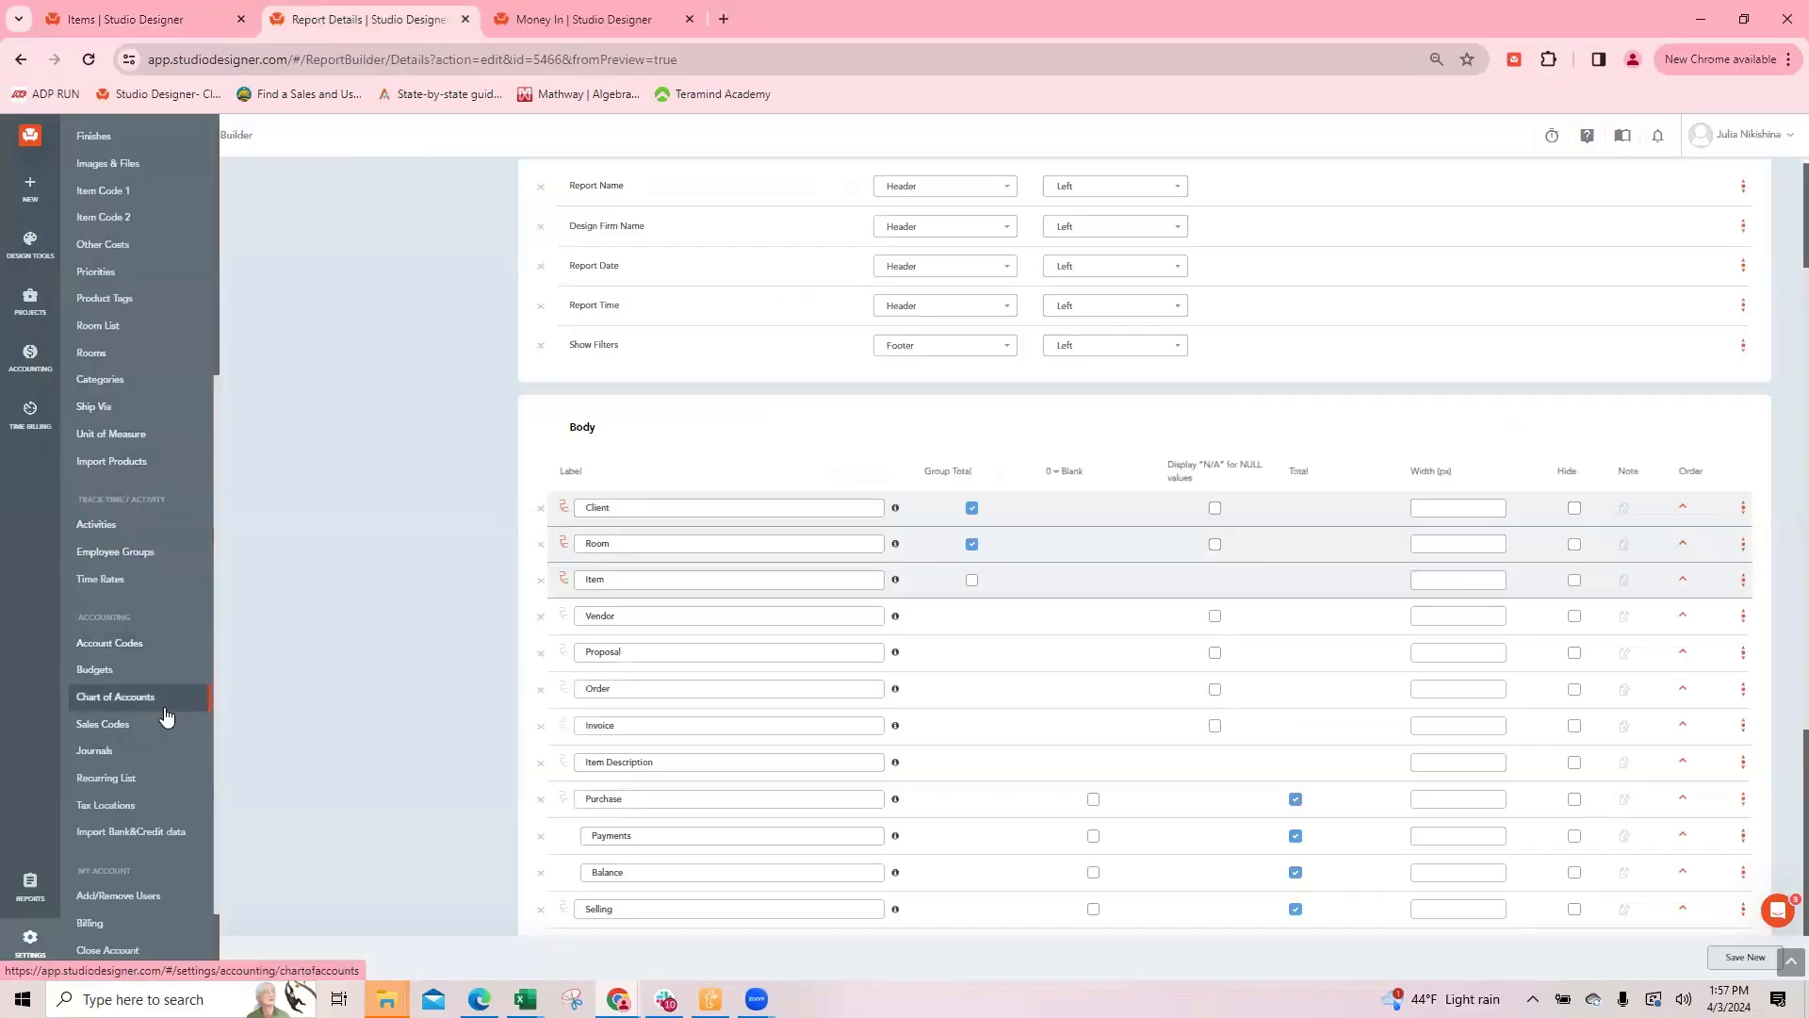
pyautogui.scroll(1, 107, 387)
pyautogui.click(105, 376)
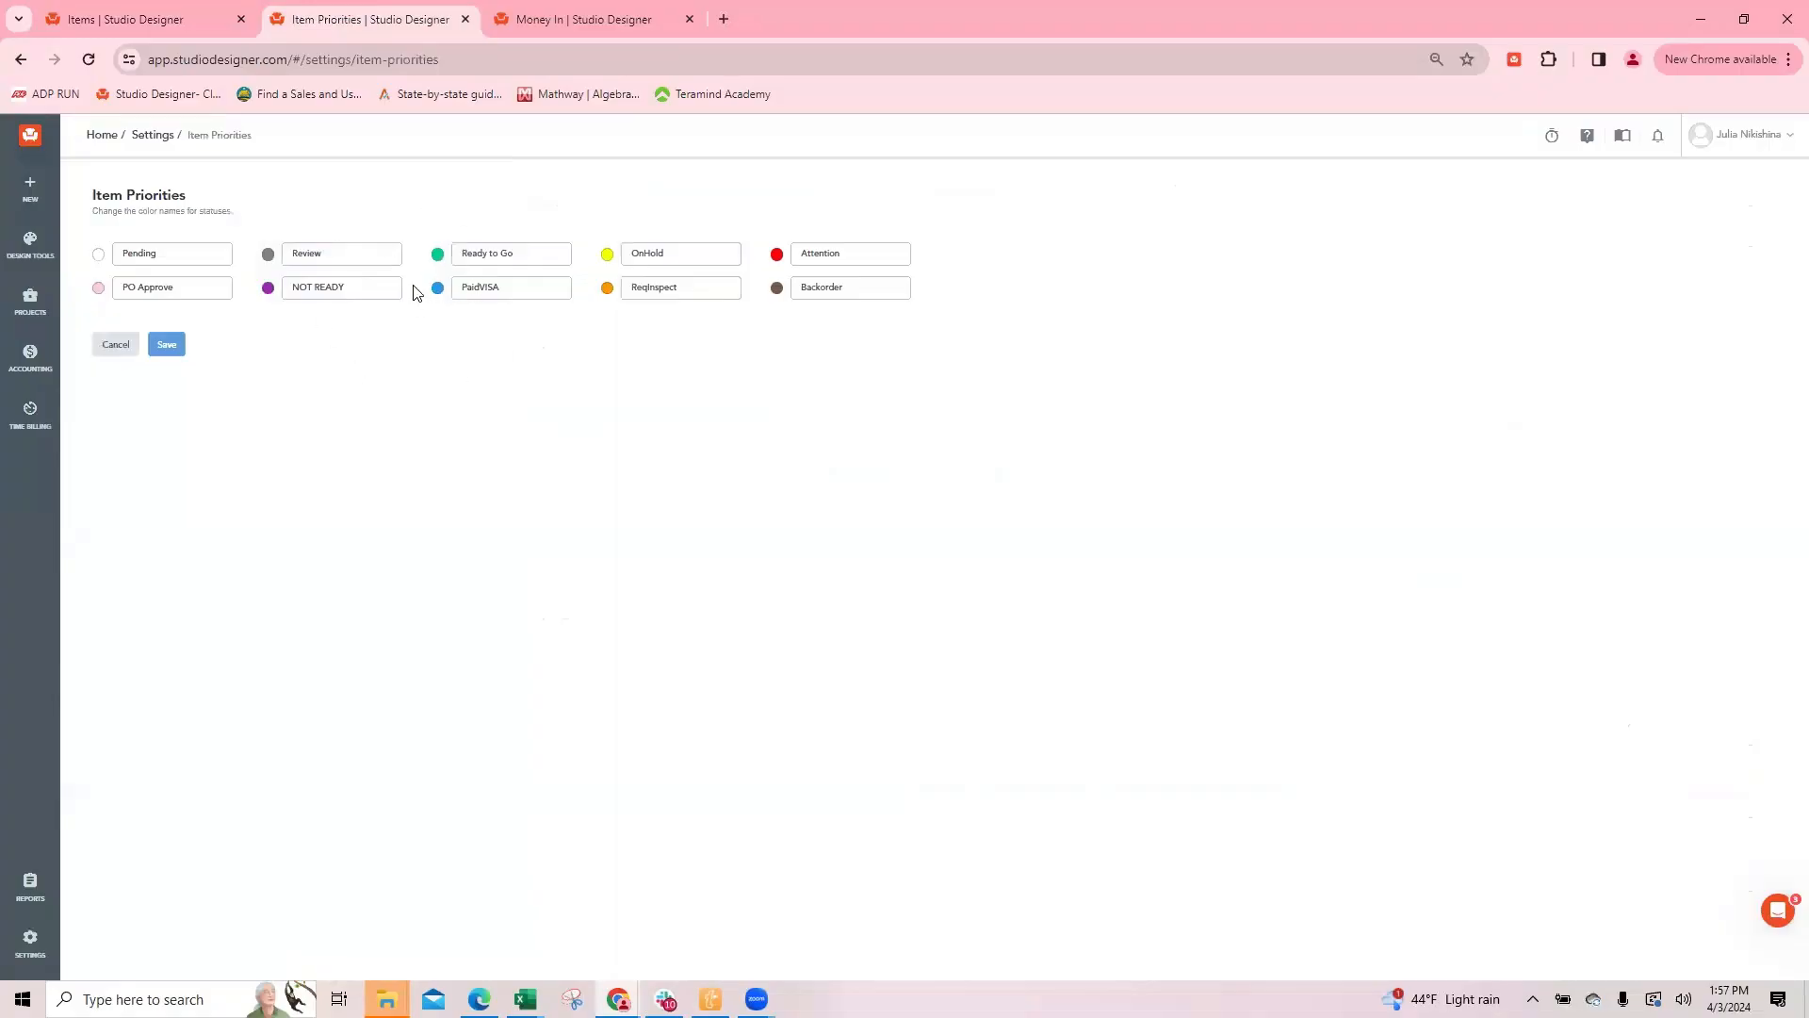
pyautogui.doubleClick(647, 286)
pyautogui.write('Installed')
pyautogui.click(166, 344)
# Step: Create one invoice for the pendant light and Table Lamp, review its totals, and return to the items list
pyautogui.click(153, 20)
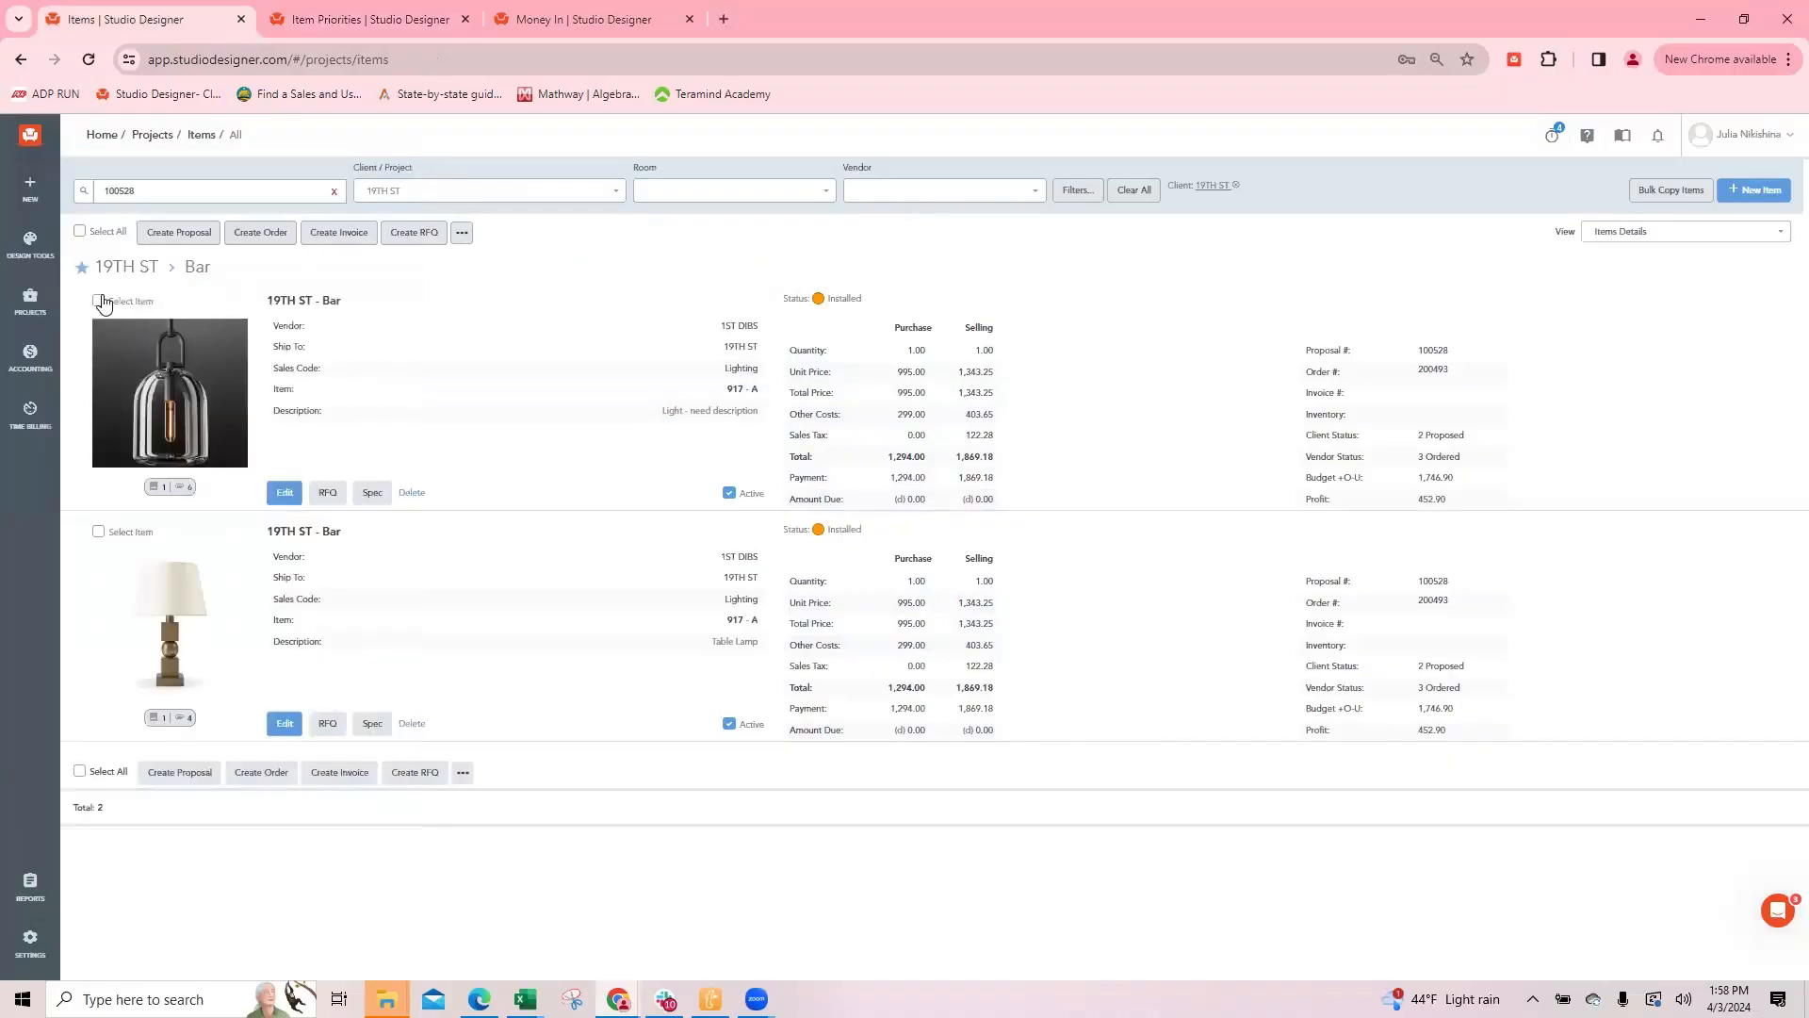
pyautogui.click(98, 302)
pyautogui.click(98, 532)
pyautogui.click(328, 234)
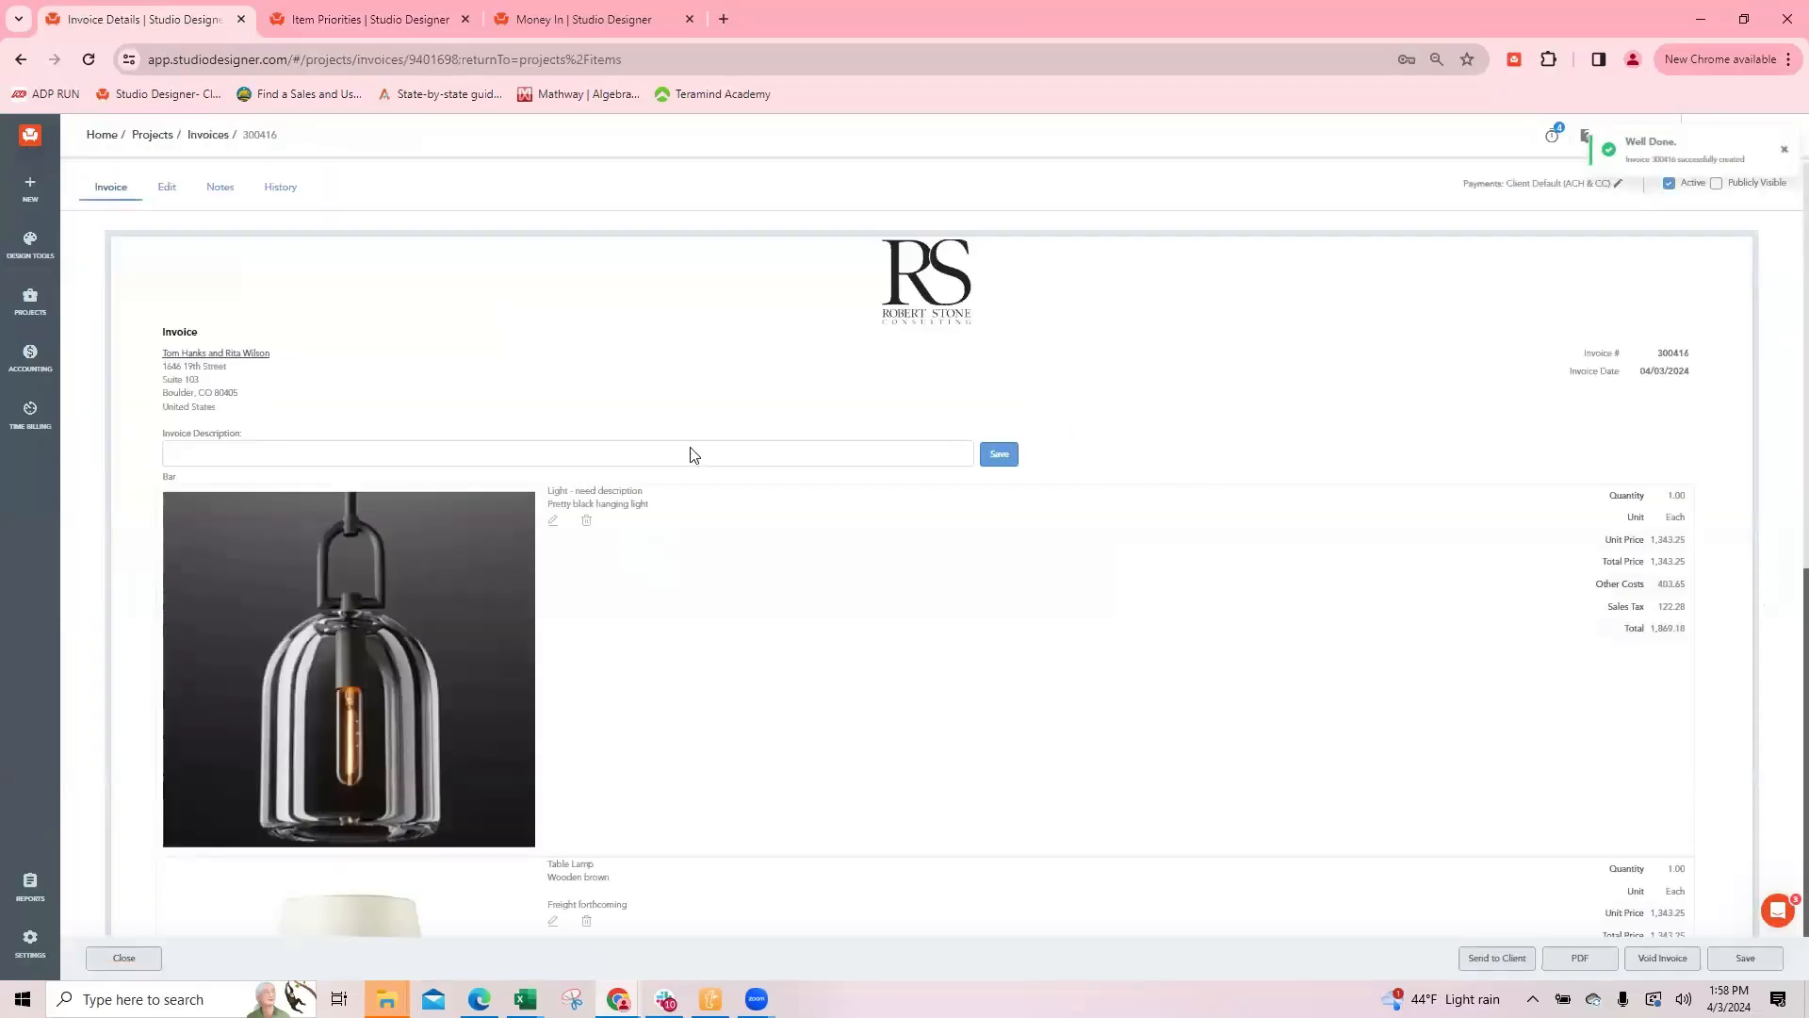
pyautogui.scroll(-8, 1361, 679)
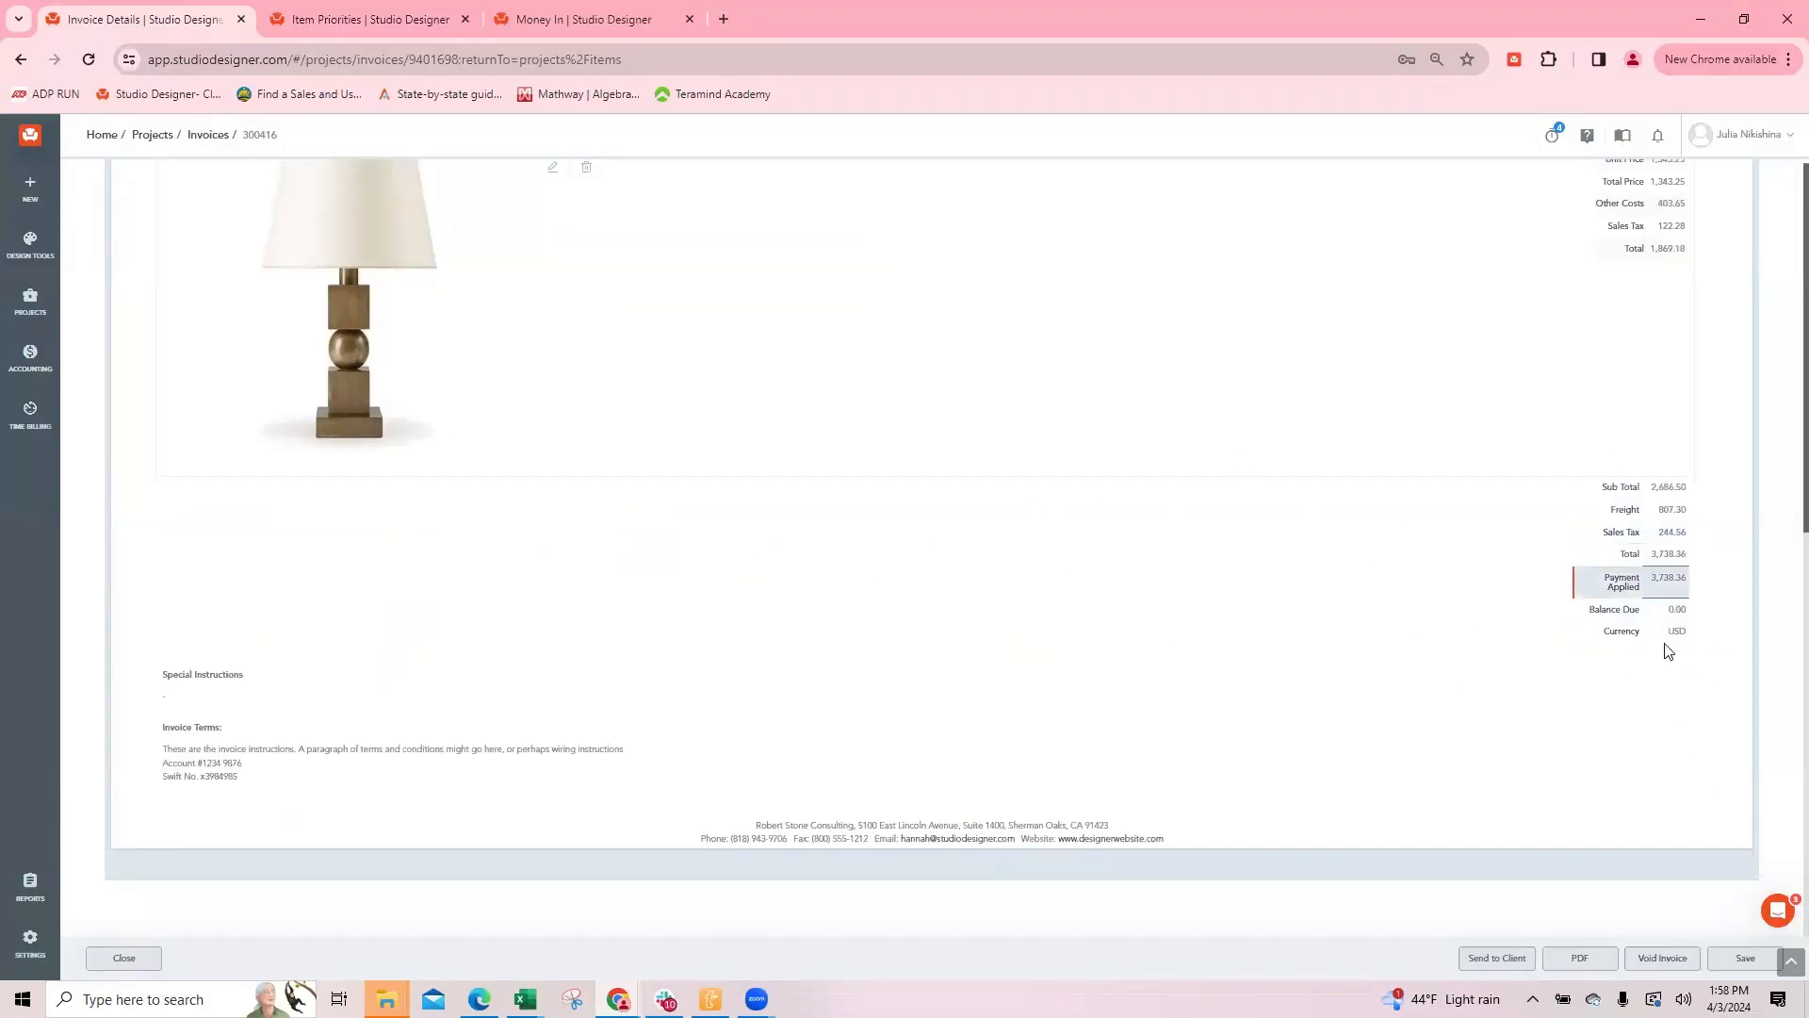
pyautogui.click(114, 959)
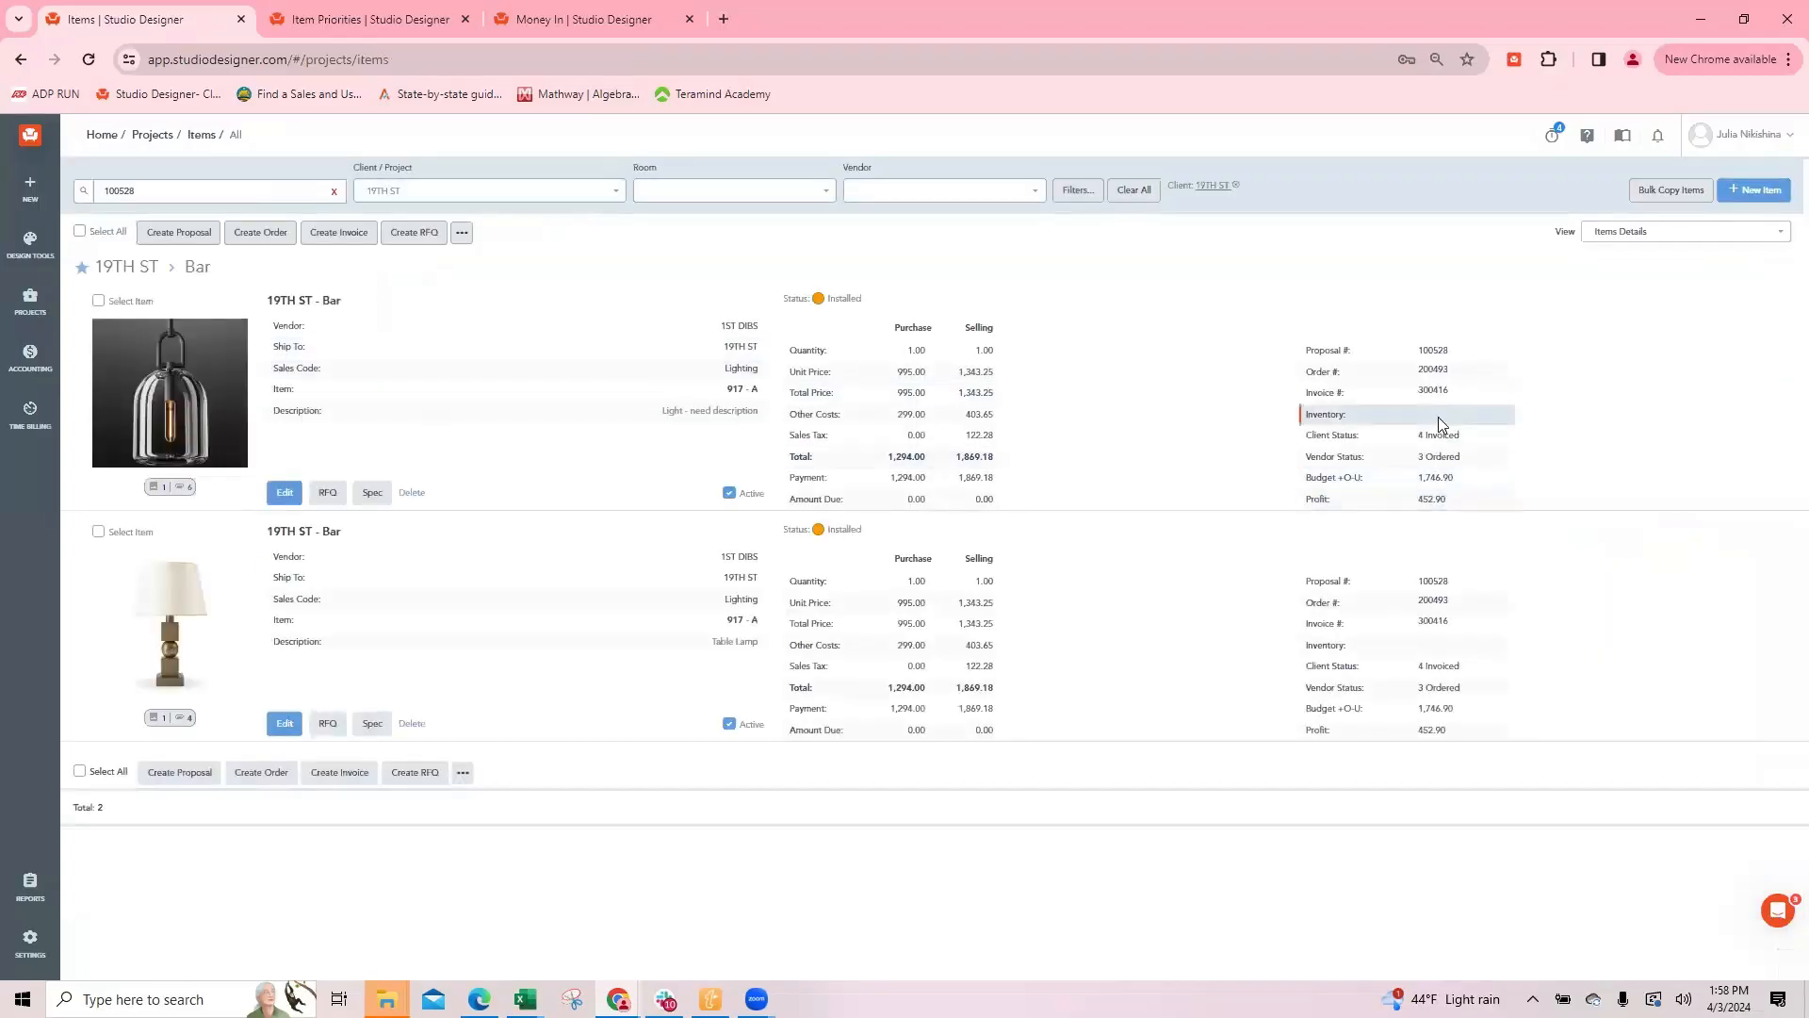